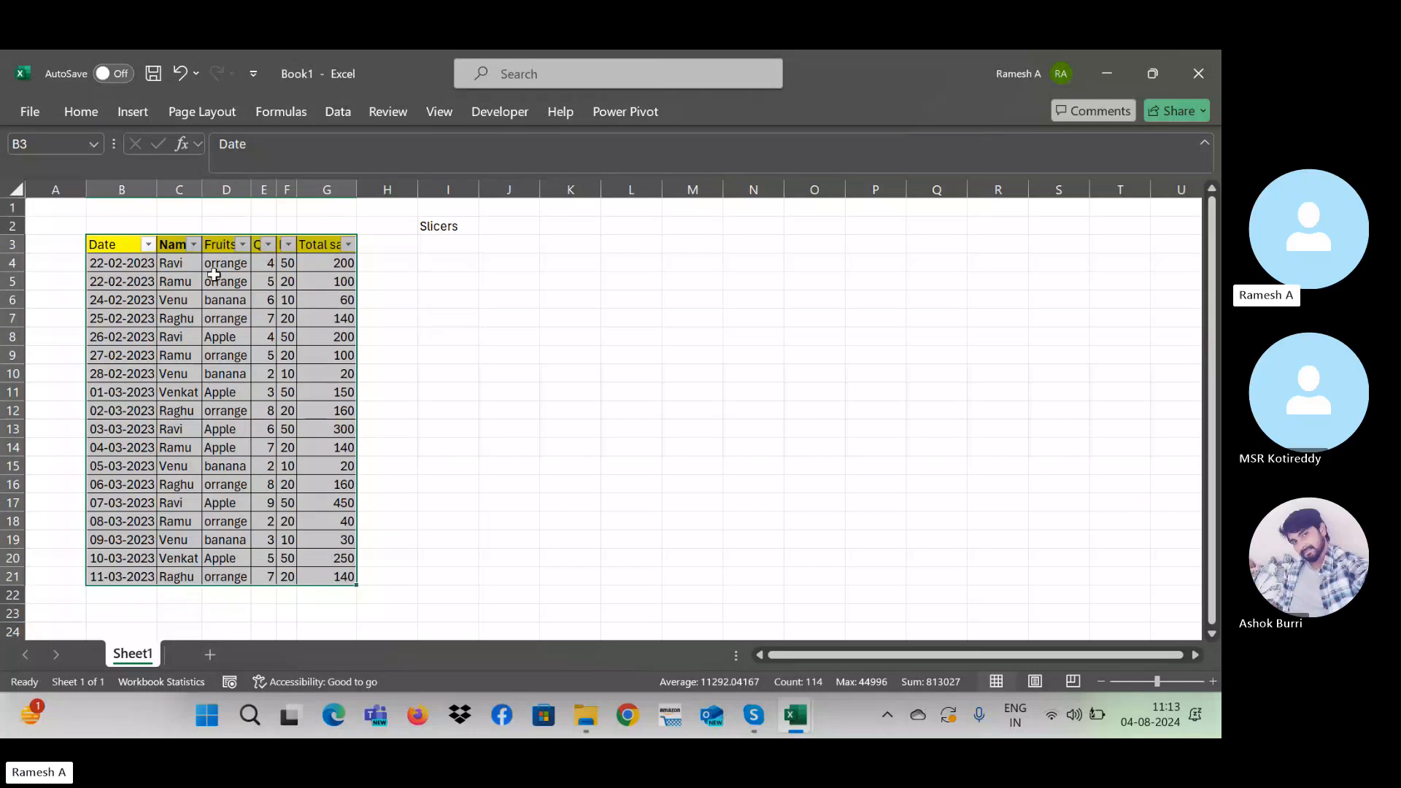
Step: Turn the header filters of the sales data off and back on
key(alt+d)
key(f)
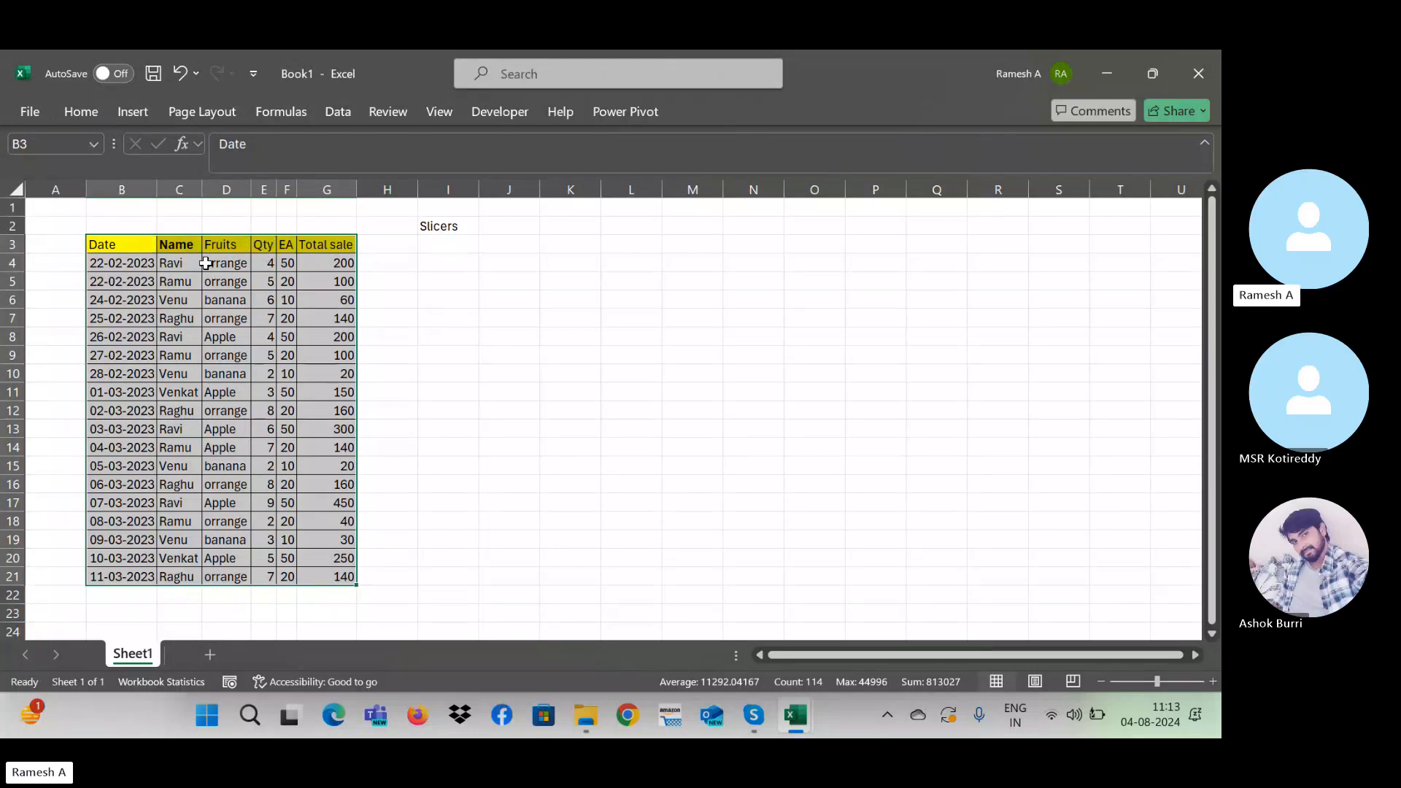
key(alt+d)
key(f)
key(f)
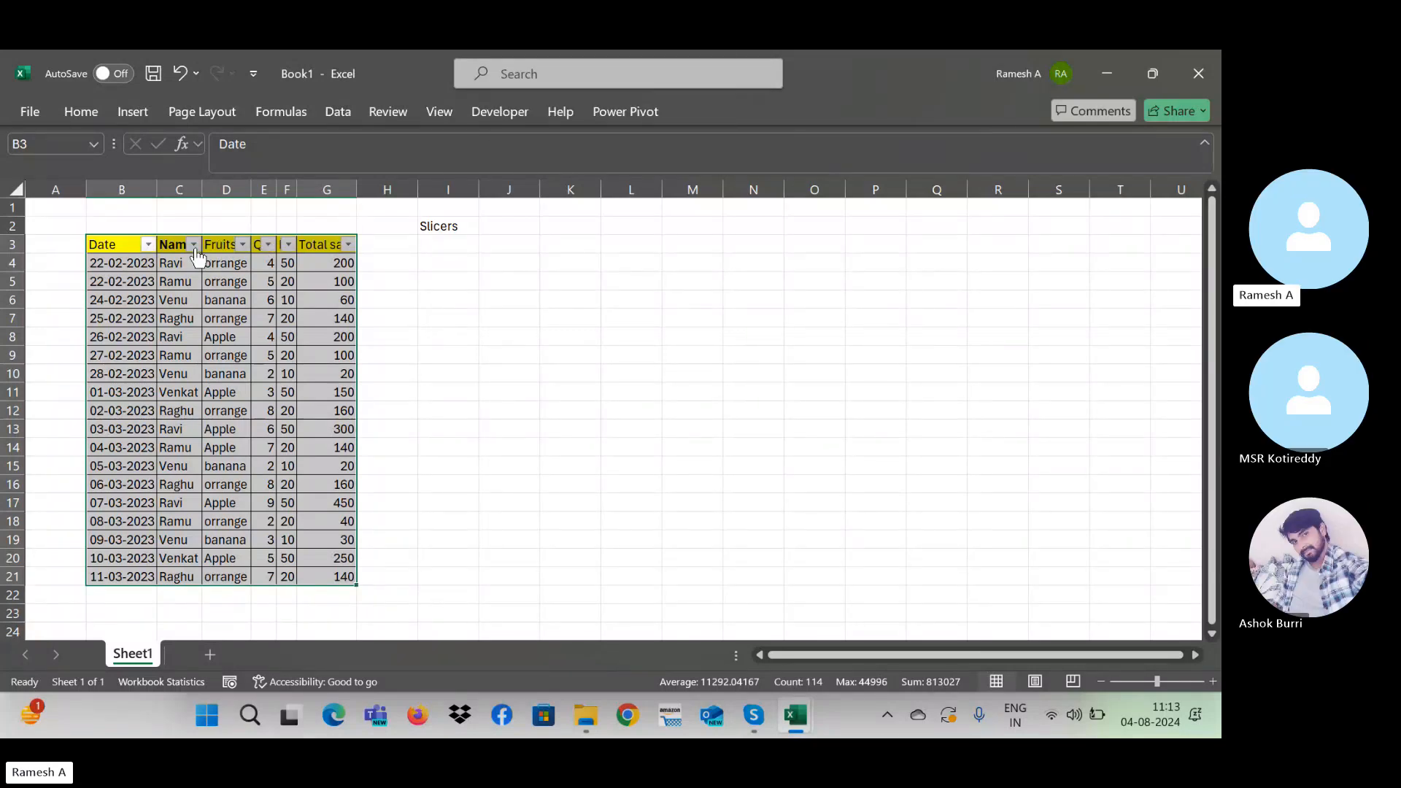
Step: Filter the Name column to show only the person listed in the first data row
click(193, 243)
click(252, 477)
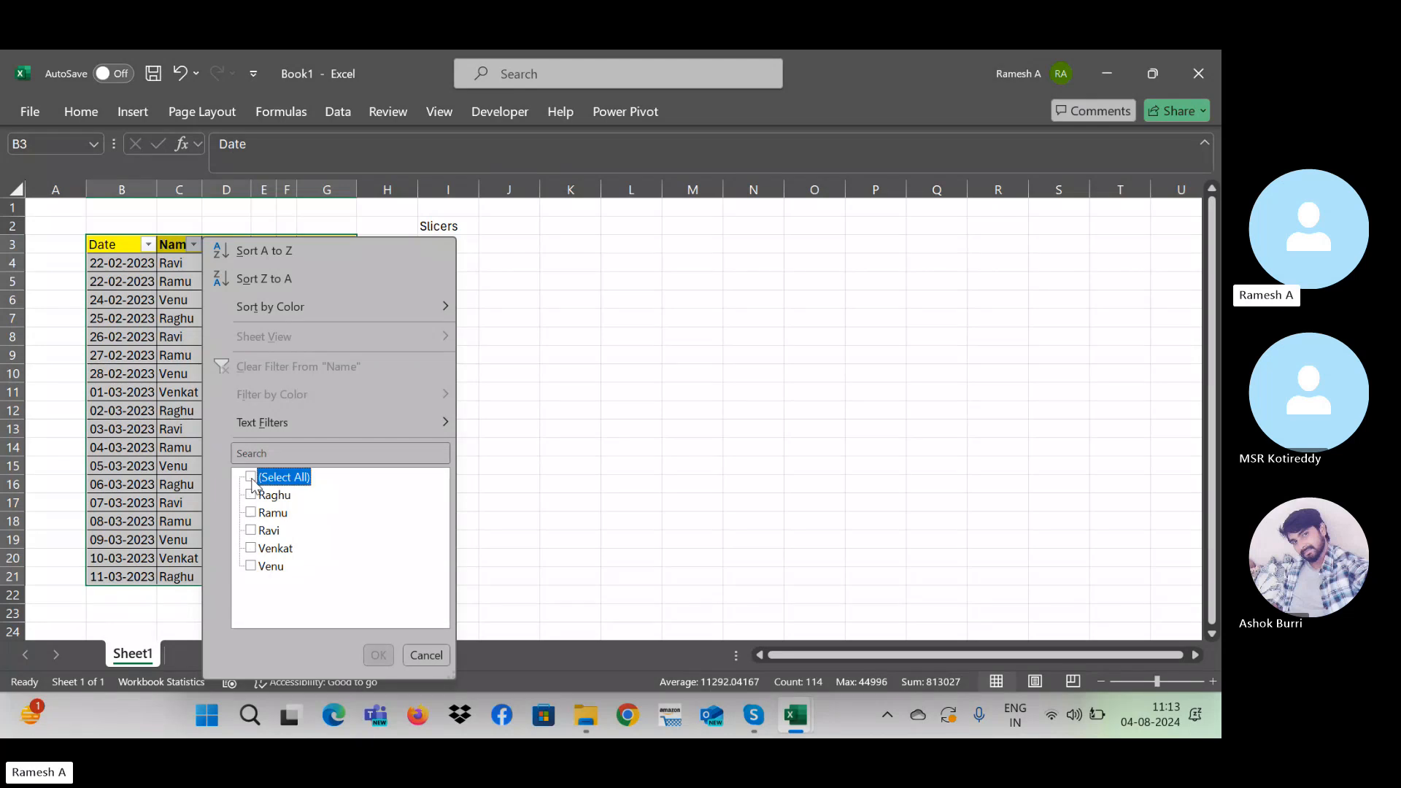
click(252, 531)
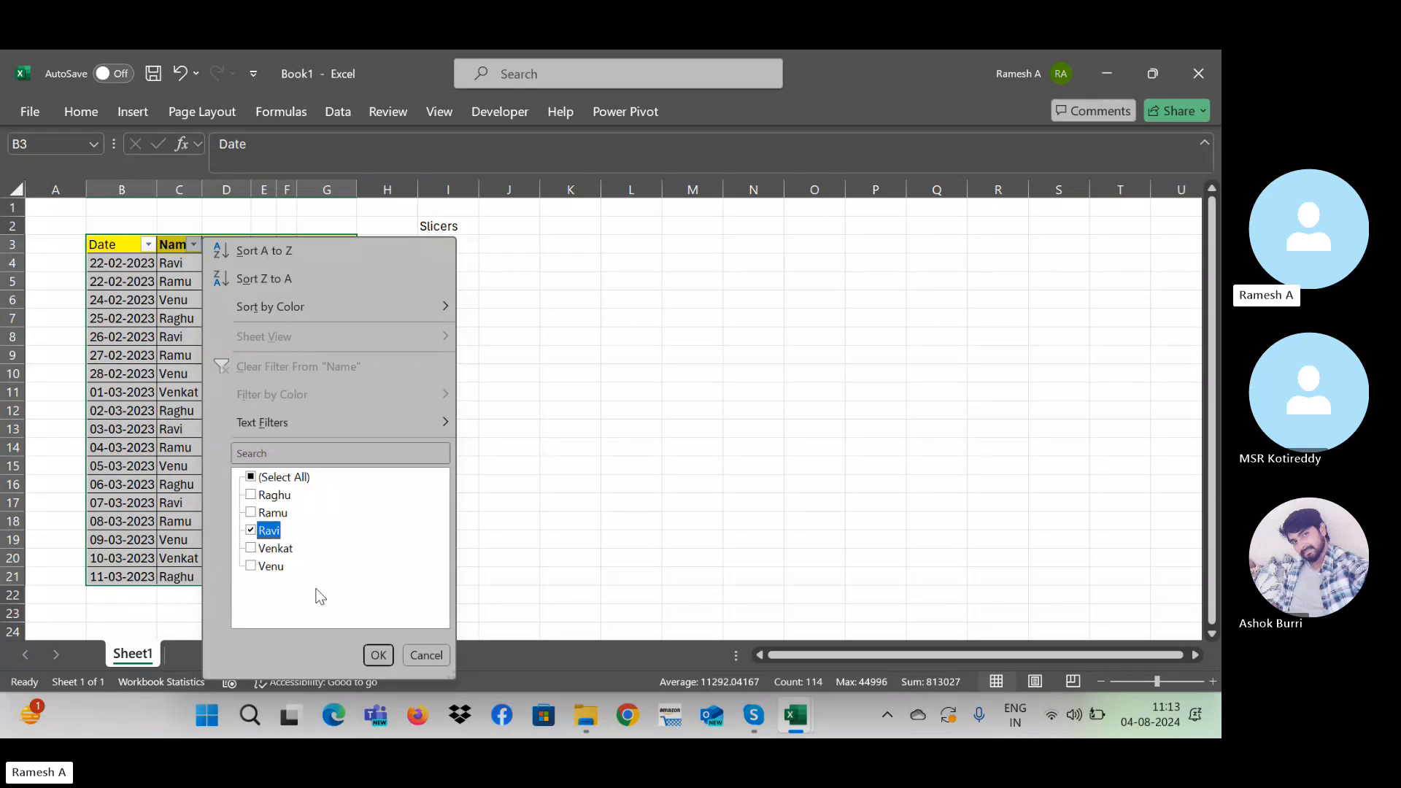
click(378, 654)
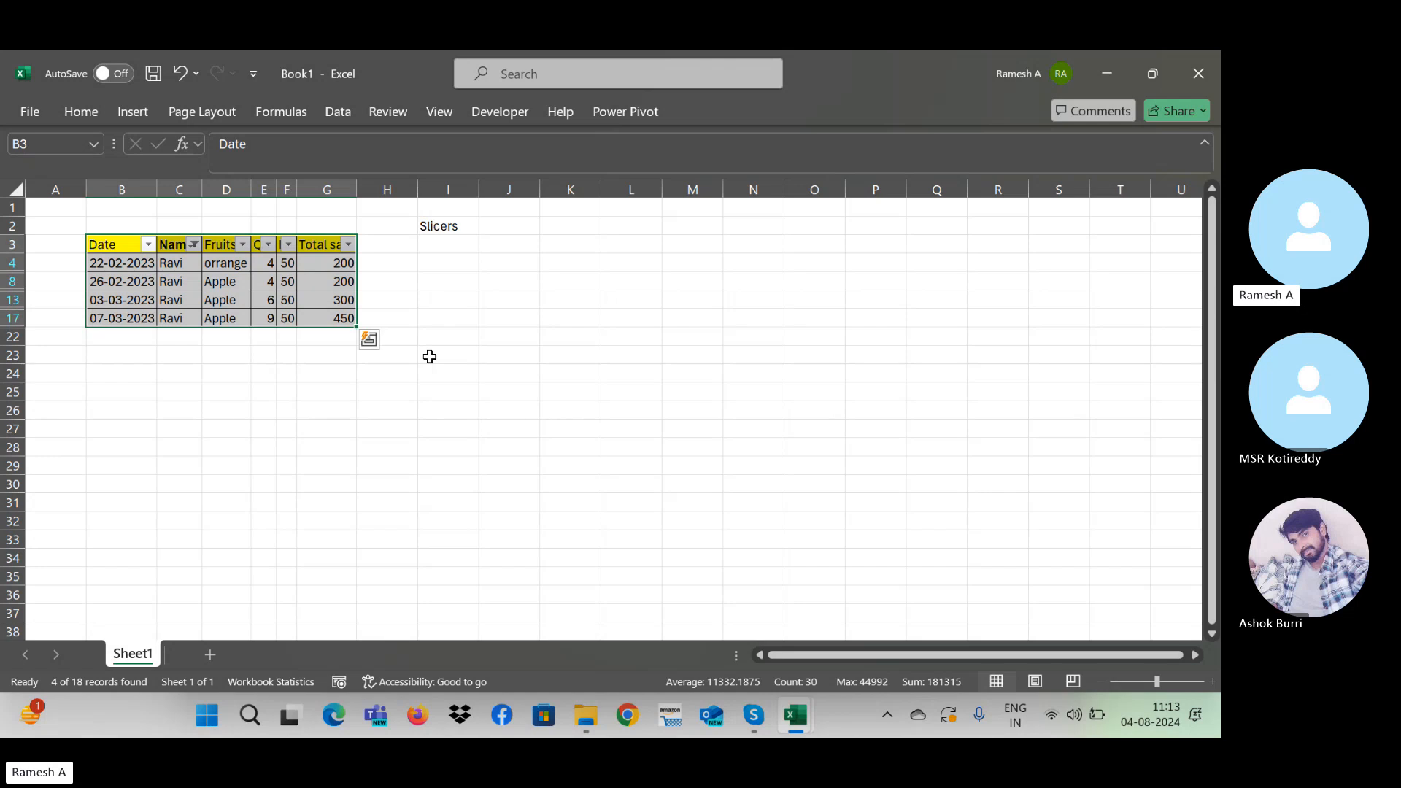
Step: Change the Name column filter so only the second person in the filter list is included
key(Up)
key(Down)
key(Right)
key(alt+Down)
key(Down)
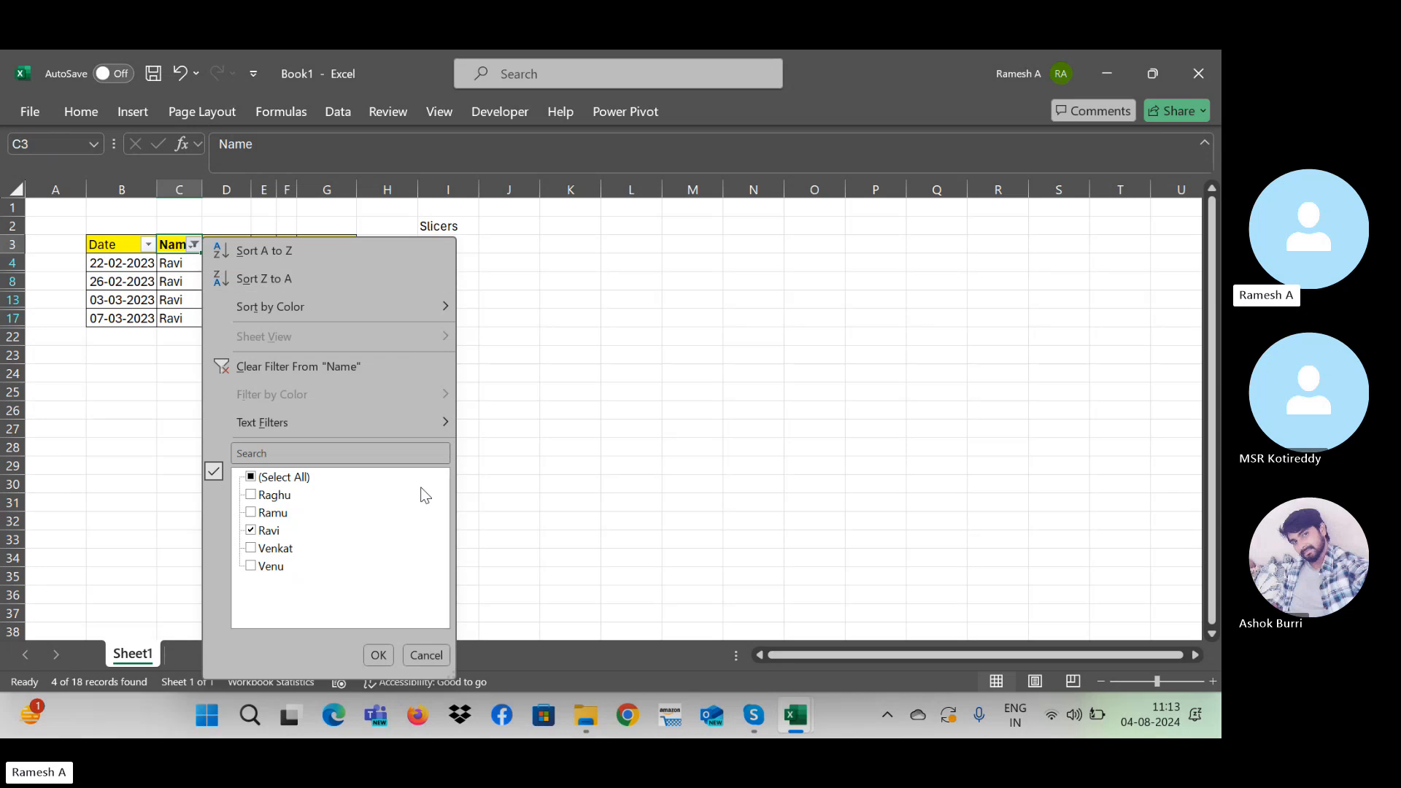
click(262, 531)
click(255, 513)
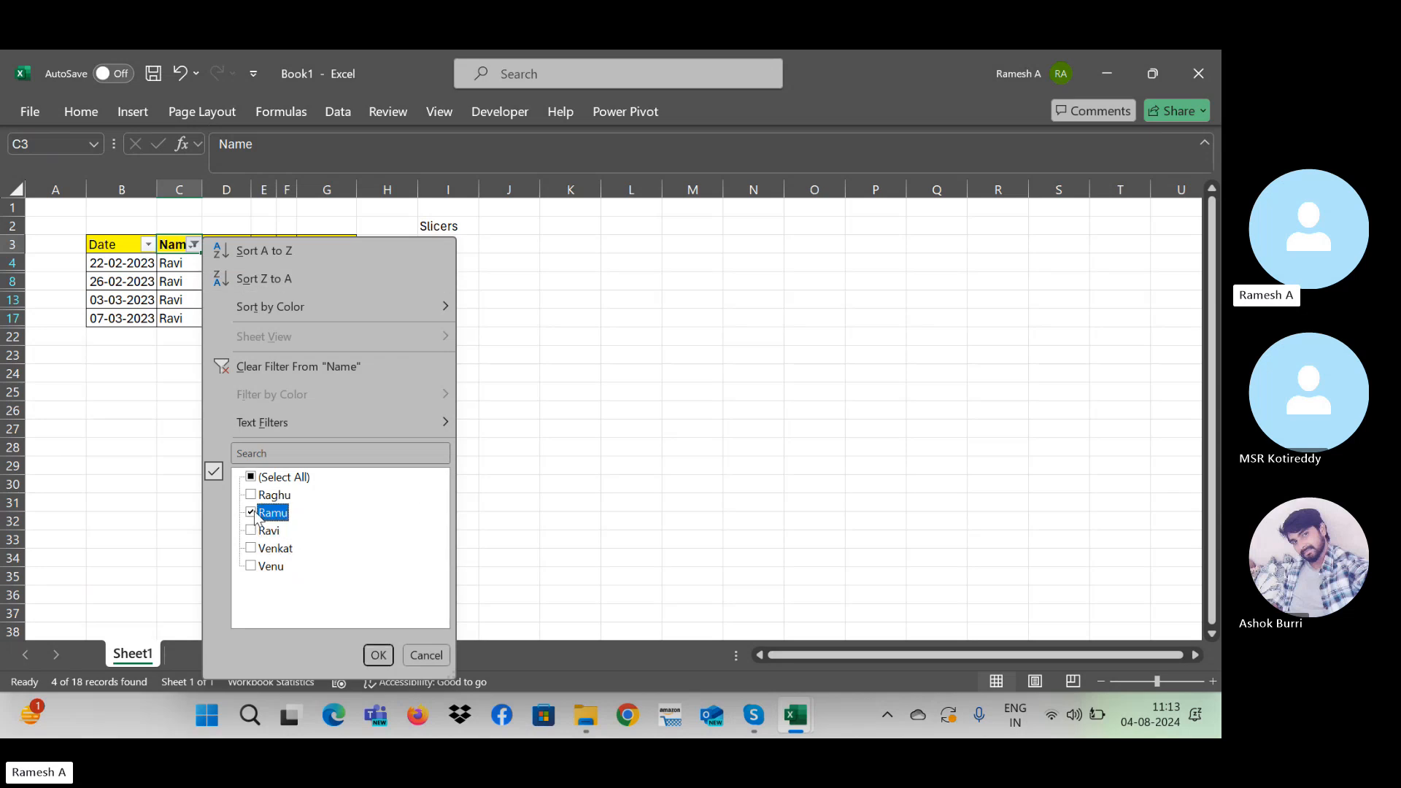
click(378, 654)
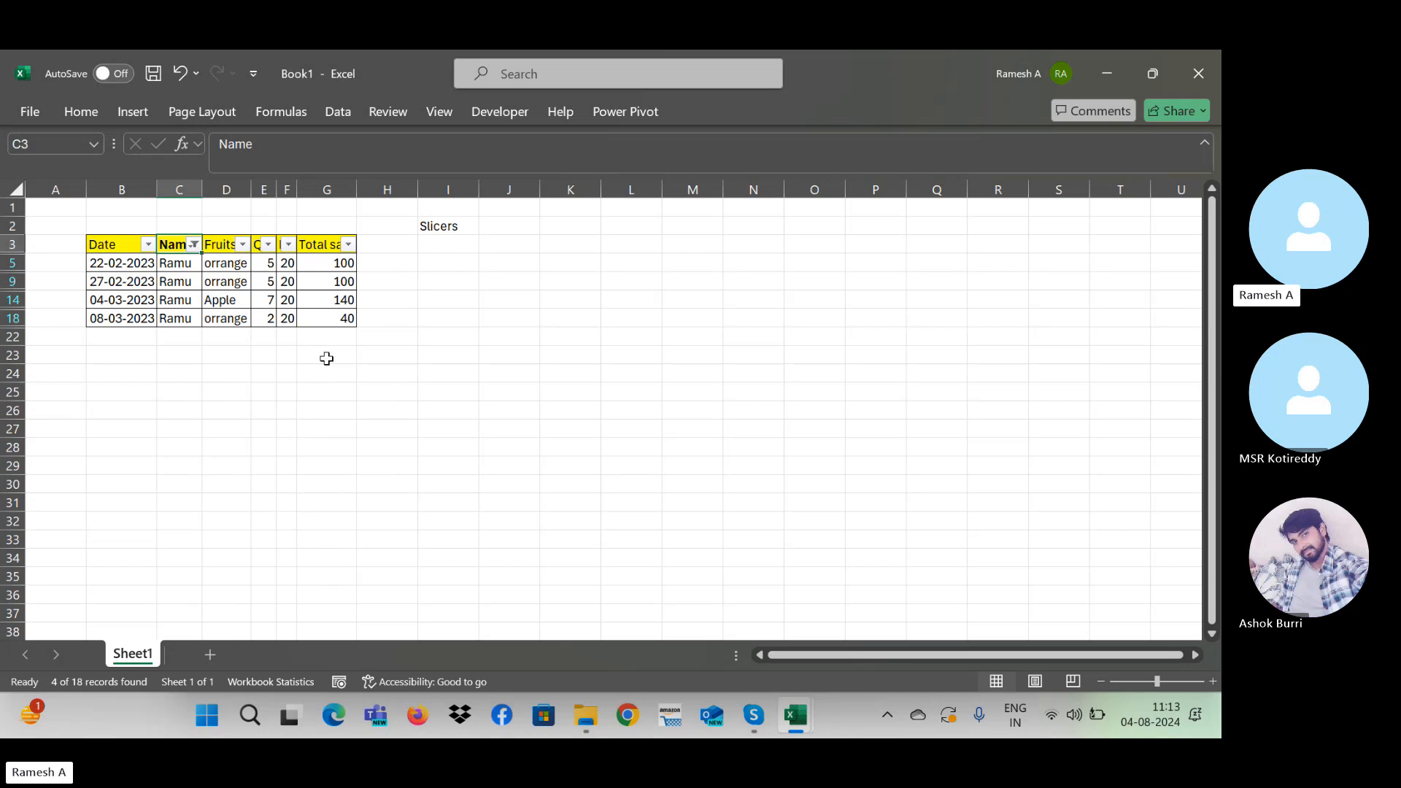
Step: Change the Name column filter so only the fourth person in the filter list is included
click(194, 244)
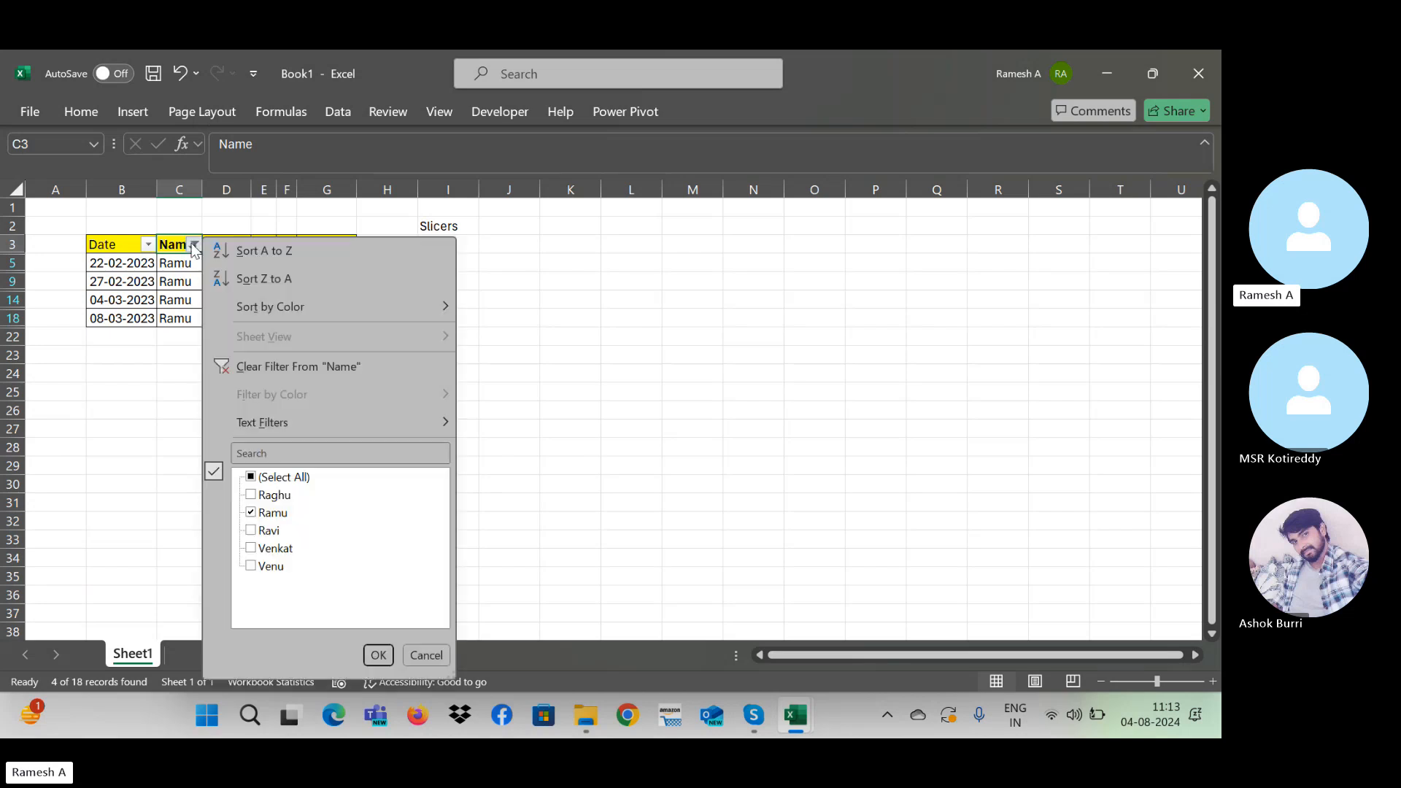
click(261, 531)
click(252, 512)
click(252, 530)
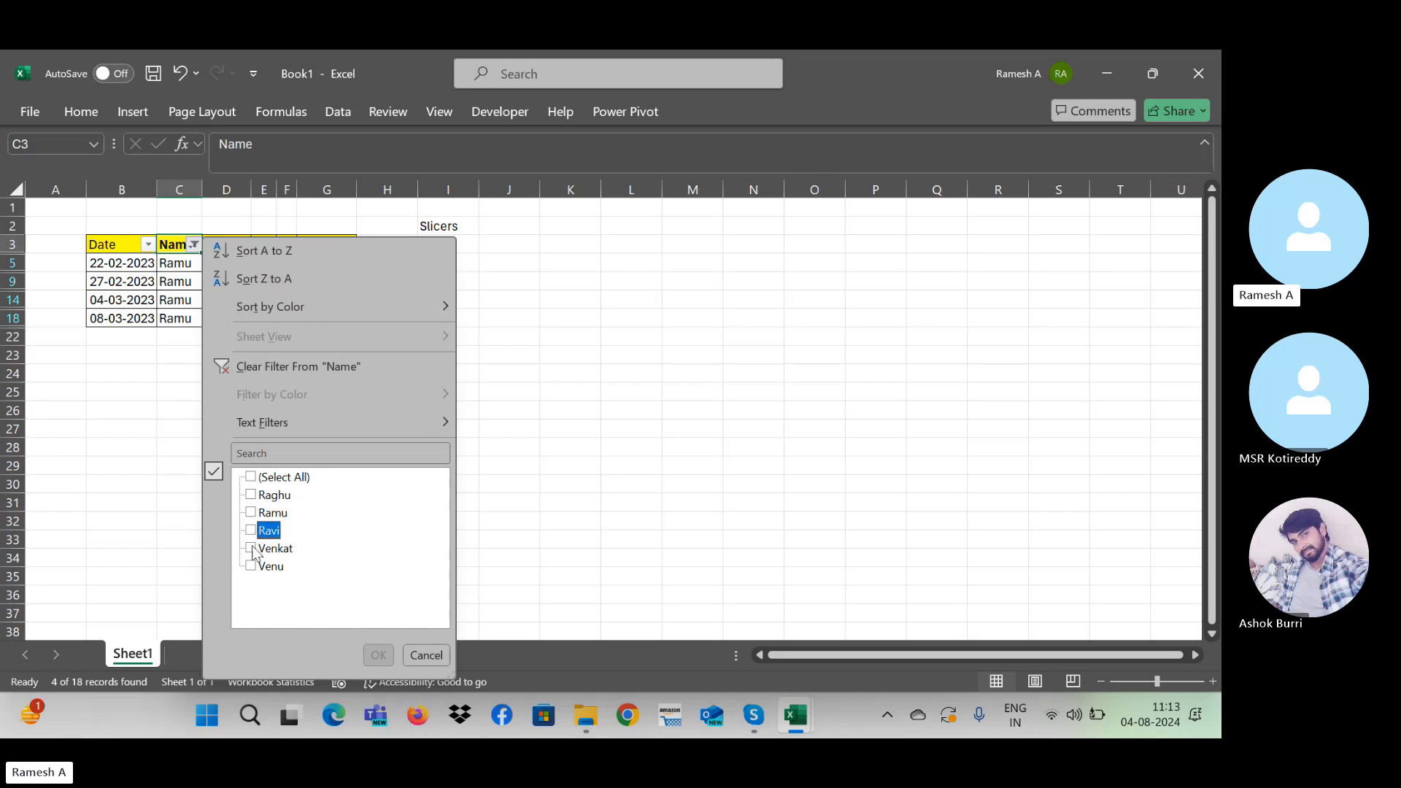
click(252, 547)
click(378, 654)
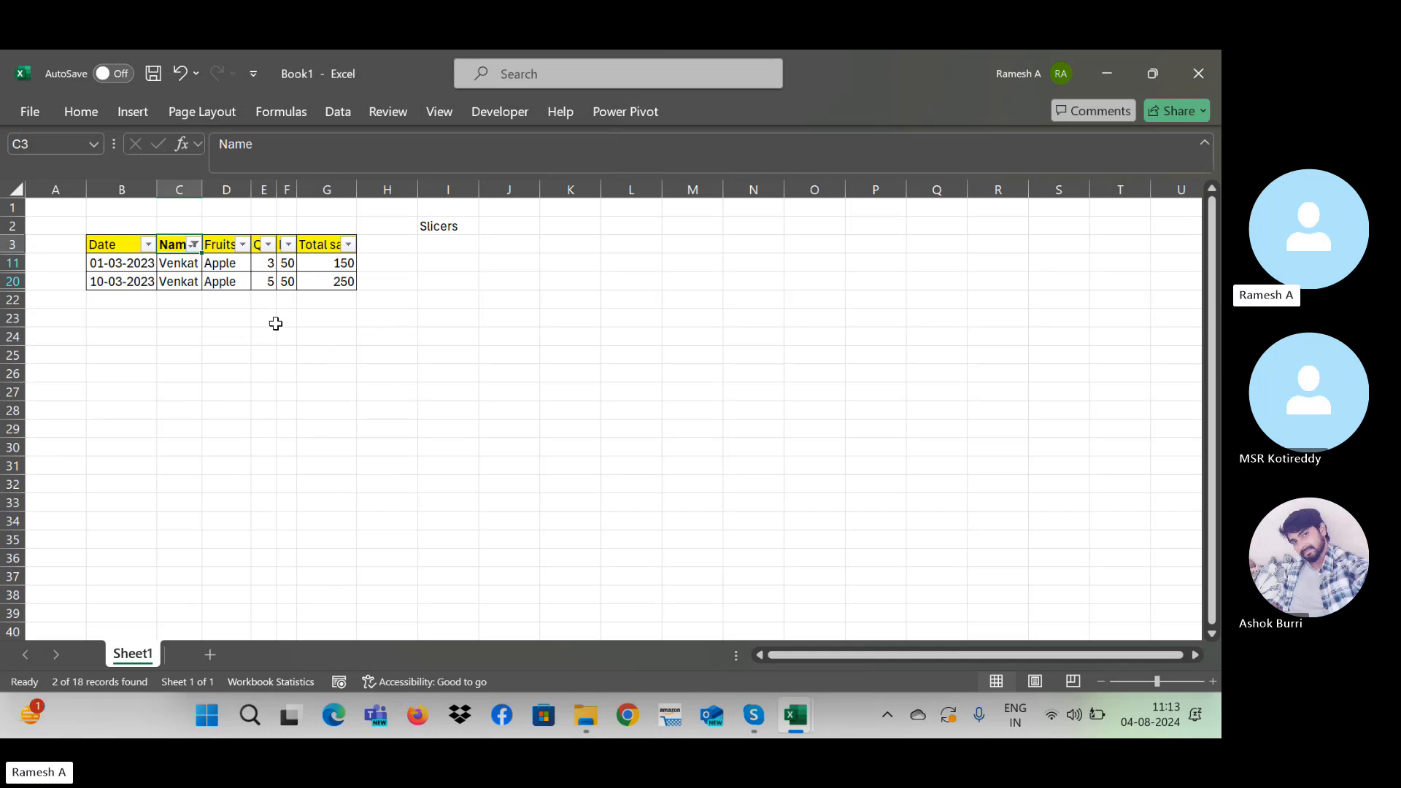
Step: Clear the filter from the Name column so all sales records are shown
key(alt+Tab)
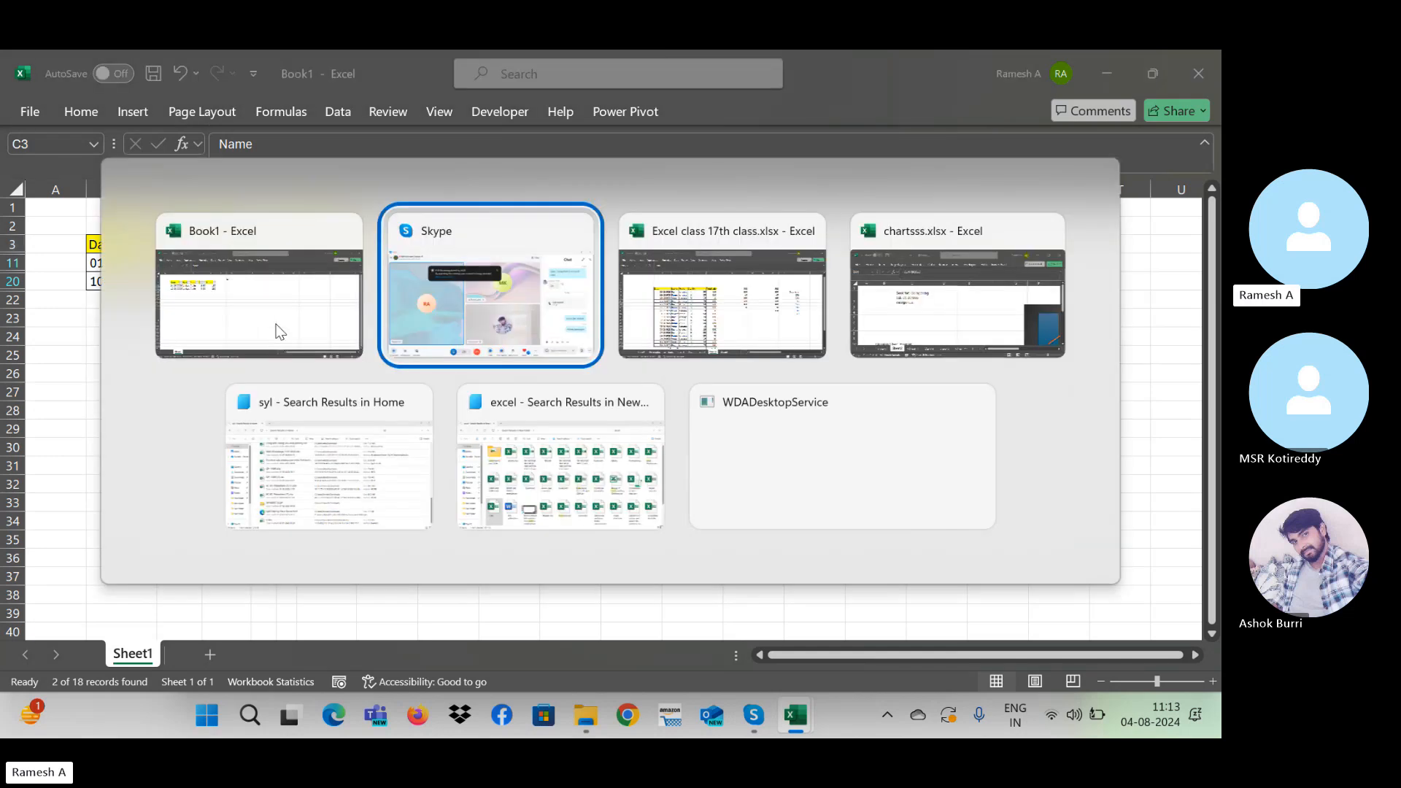
key(alt+Tab)
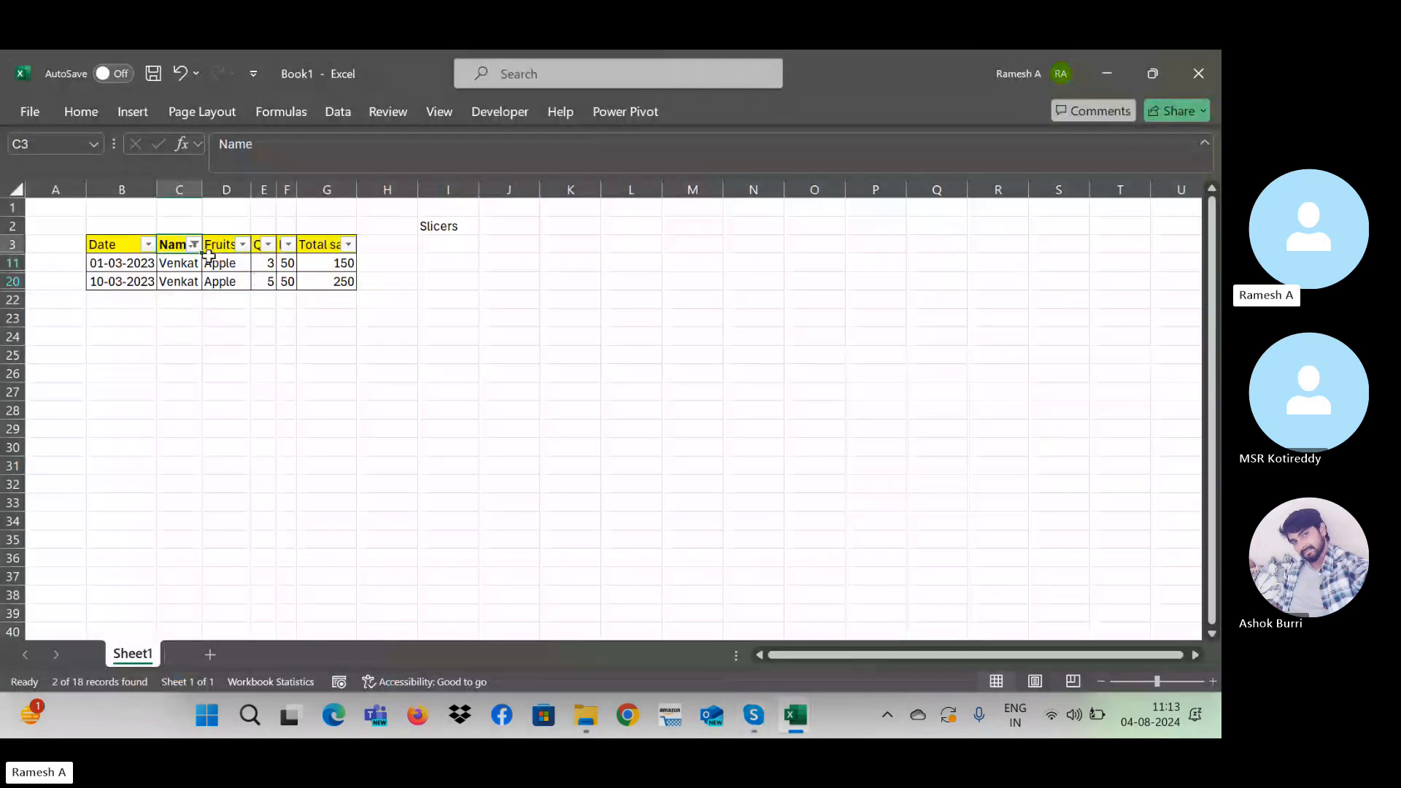
click(194, 244)
click(241, 372)
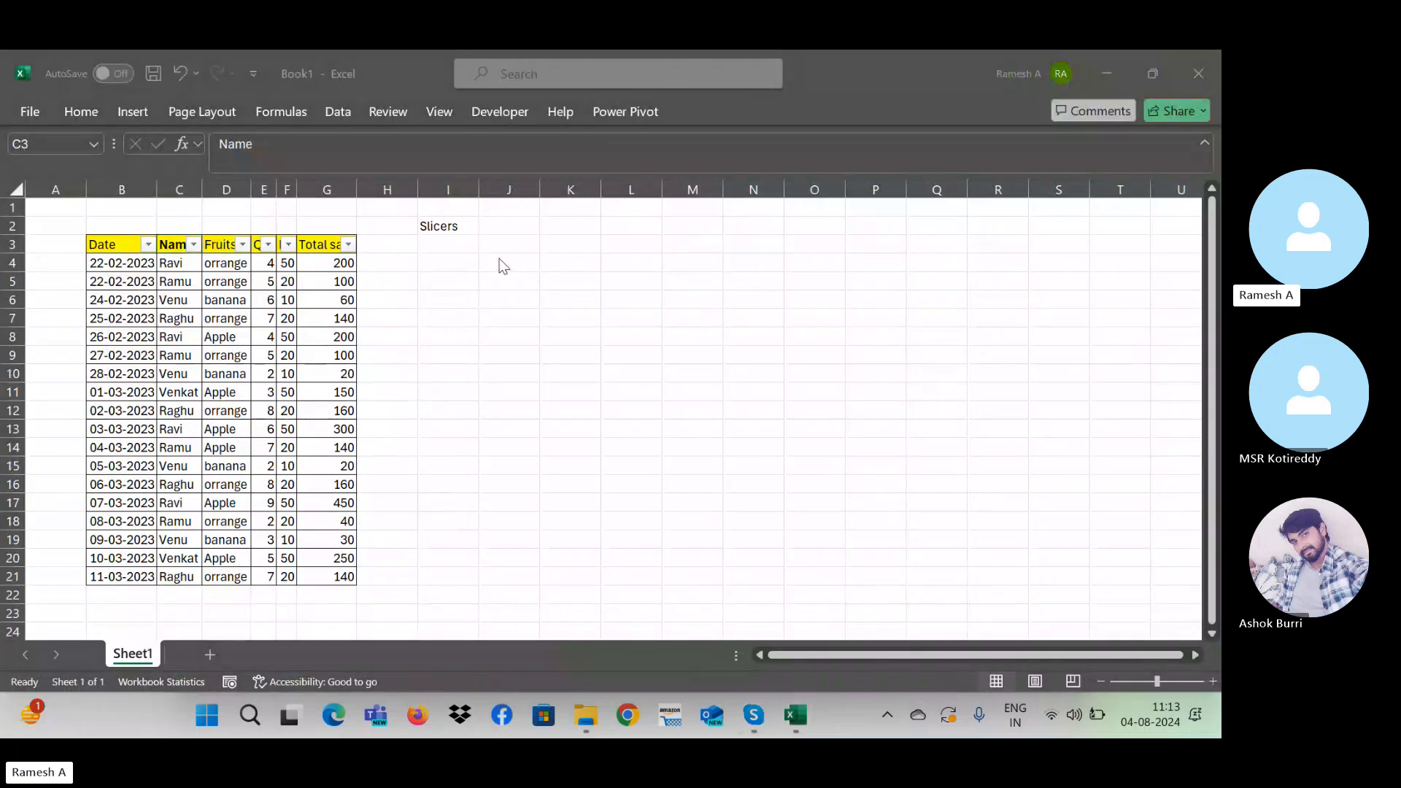
click(454, 224)
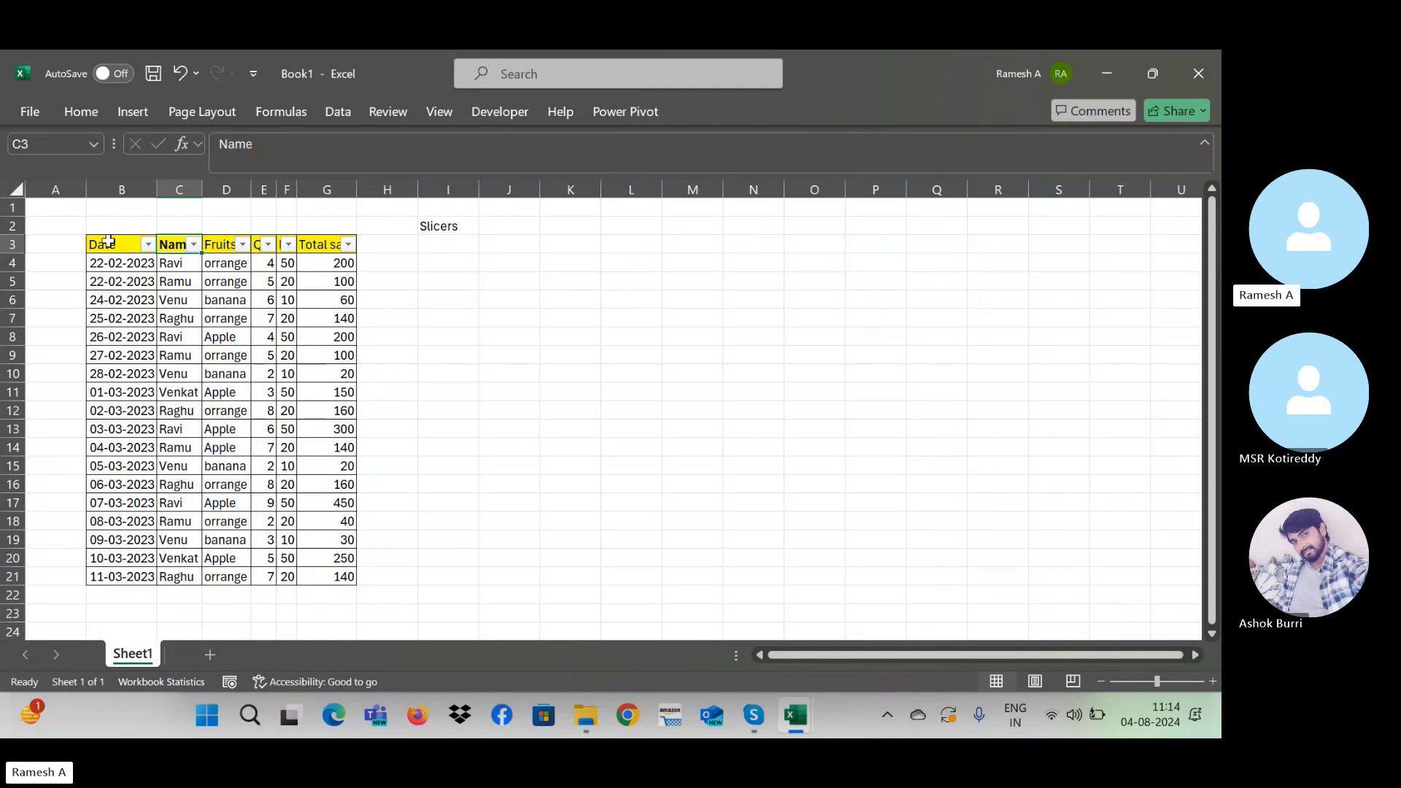
Step: Enter the sample texts "er", "ewe" and "ere" in cells L3, M3 and N3, away from the sales data
key(Down)
key(Down)
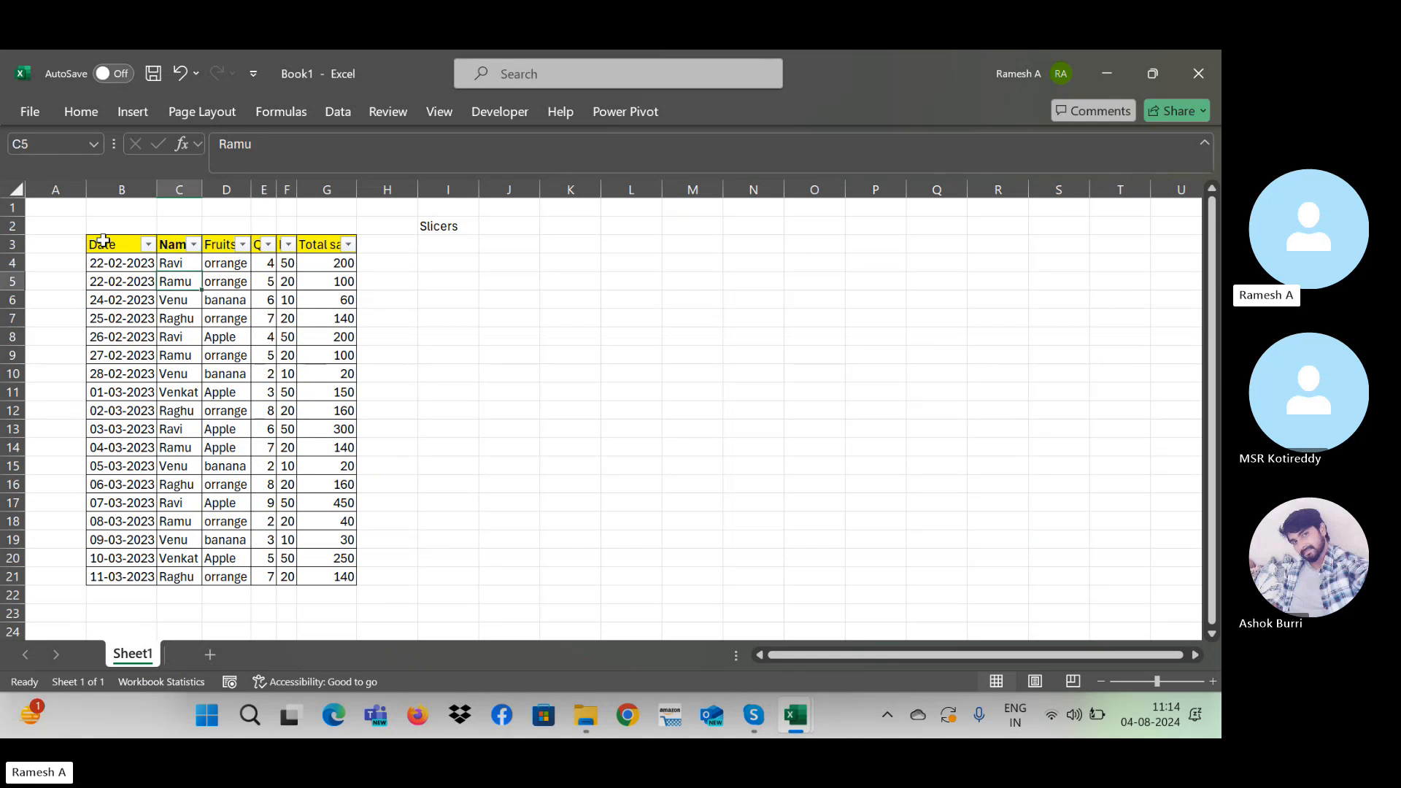
click(103, 240)
key(ctrl+shift+Right)
key(Right)
key(Right)
key(Right)
key(Right)
key(Right)
key(Right)
key(Right)
key(Right)
key(Right)
key(Right)
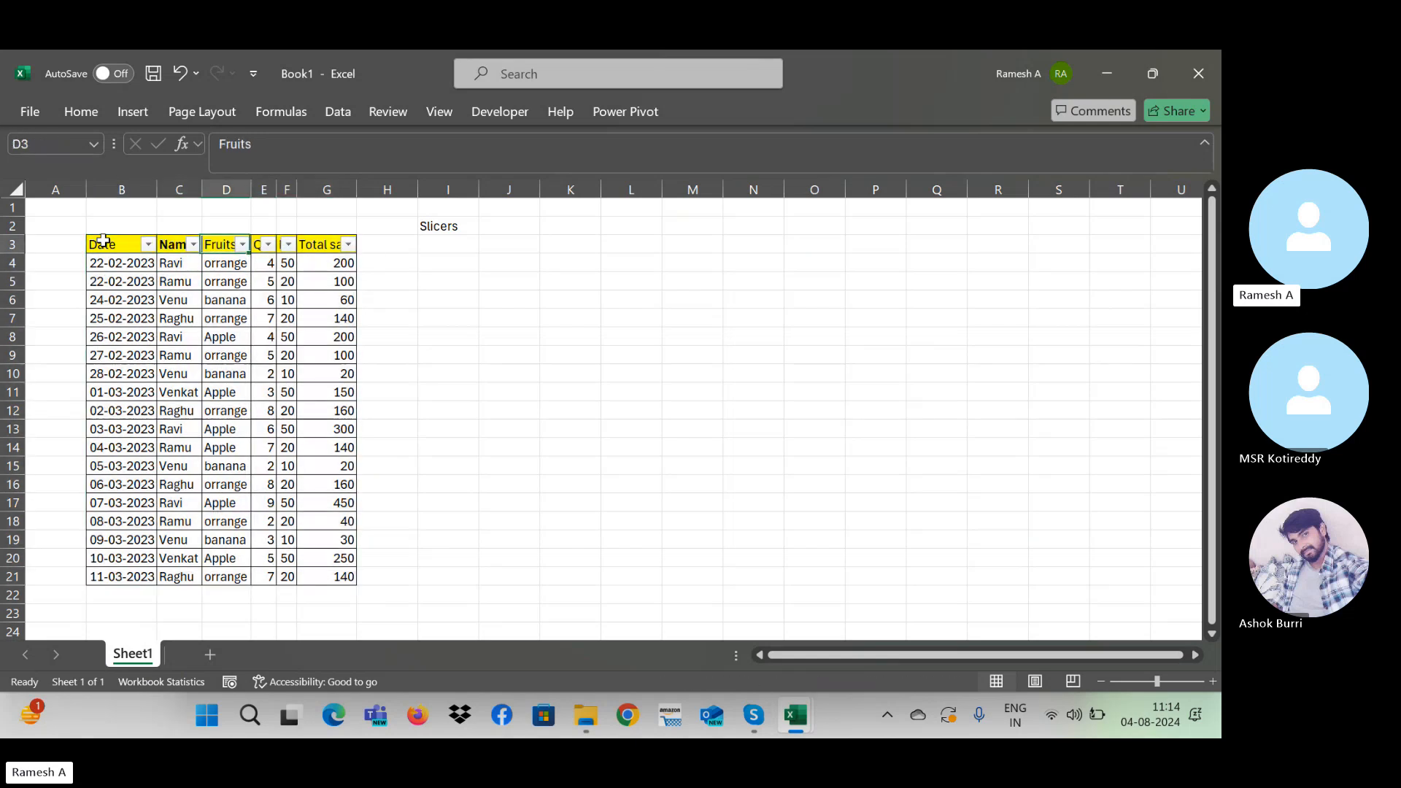
text(er)
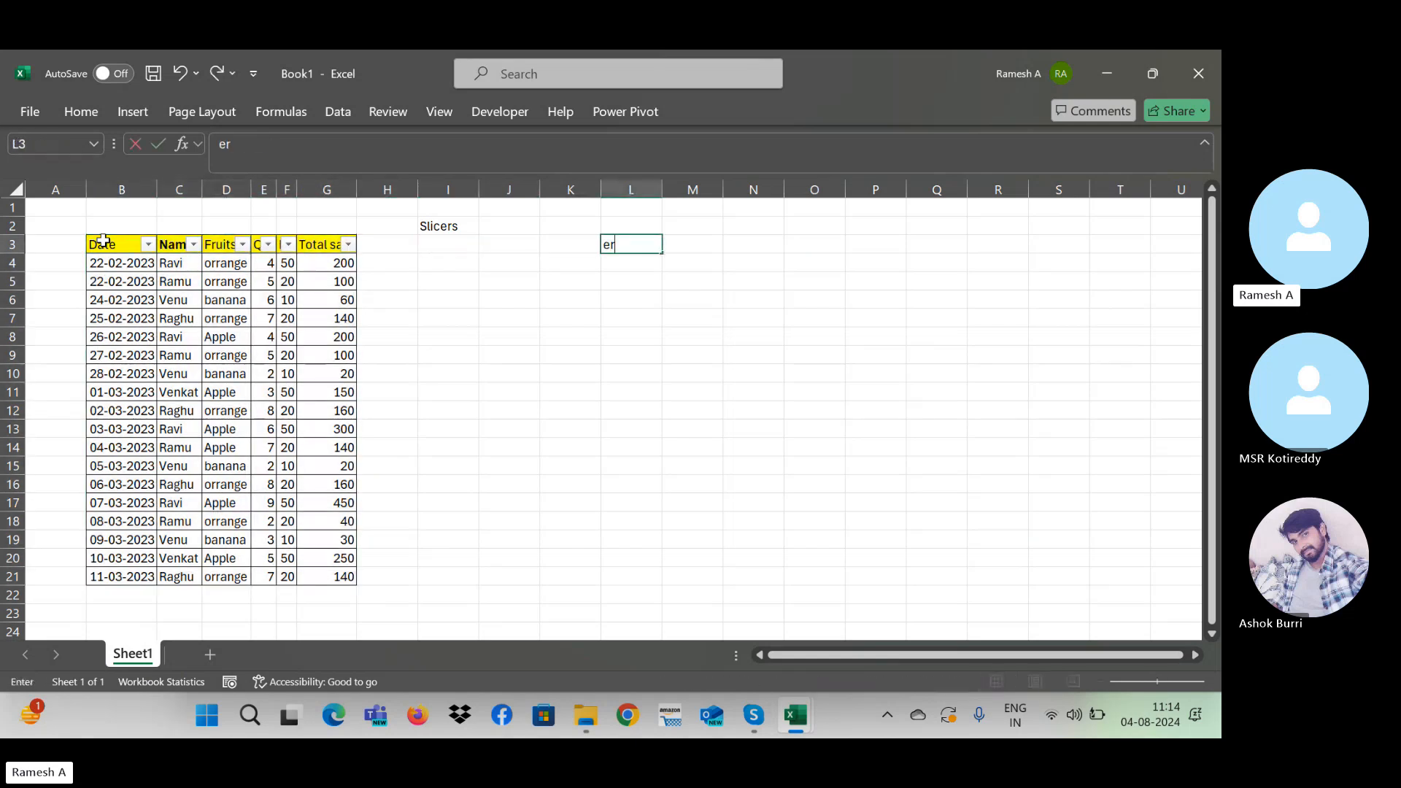
key(Right)
key(Right)
text(ere)
key(Return)
key(Left)
key(Left)
key(Up)
key(Right)
text(ewe)
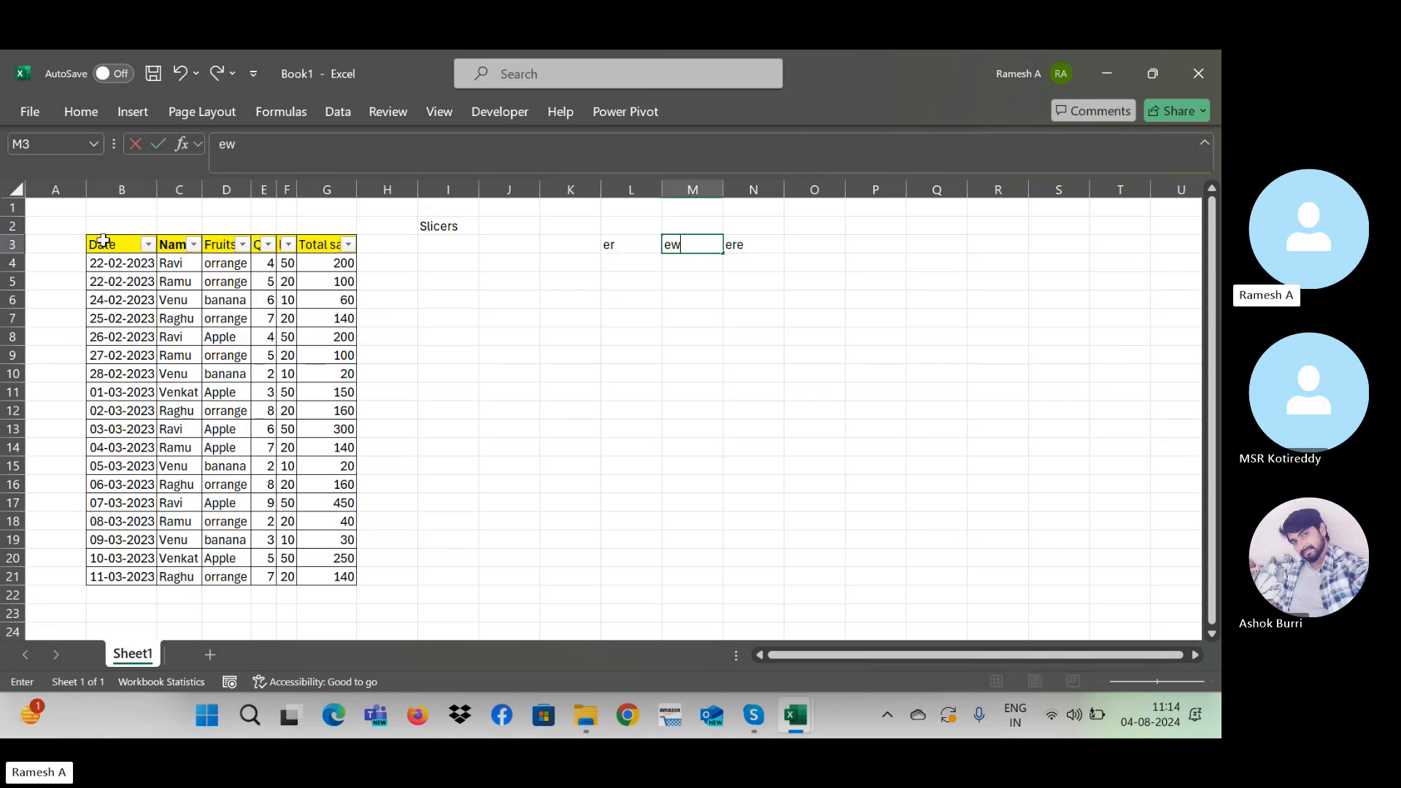
key(Right)
Step: Clear the sample text from L3:N3 together with the rows below it
key(Left)
key(Left)
key(shift+Right)
key(shift+Right)
key(shift+Down)
key(shift+Down)
key(shift+Down)
key(shift+Down)
key(shift+Down)
key(shift+Down)
key(shift+Down)
key(shift+Down)
key(shift+Down)
key(shift+Down)
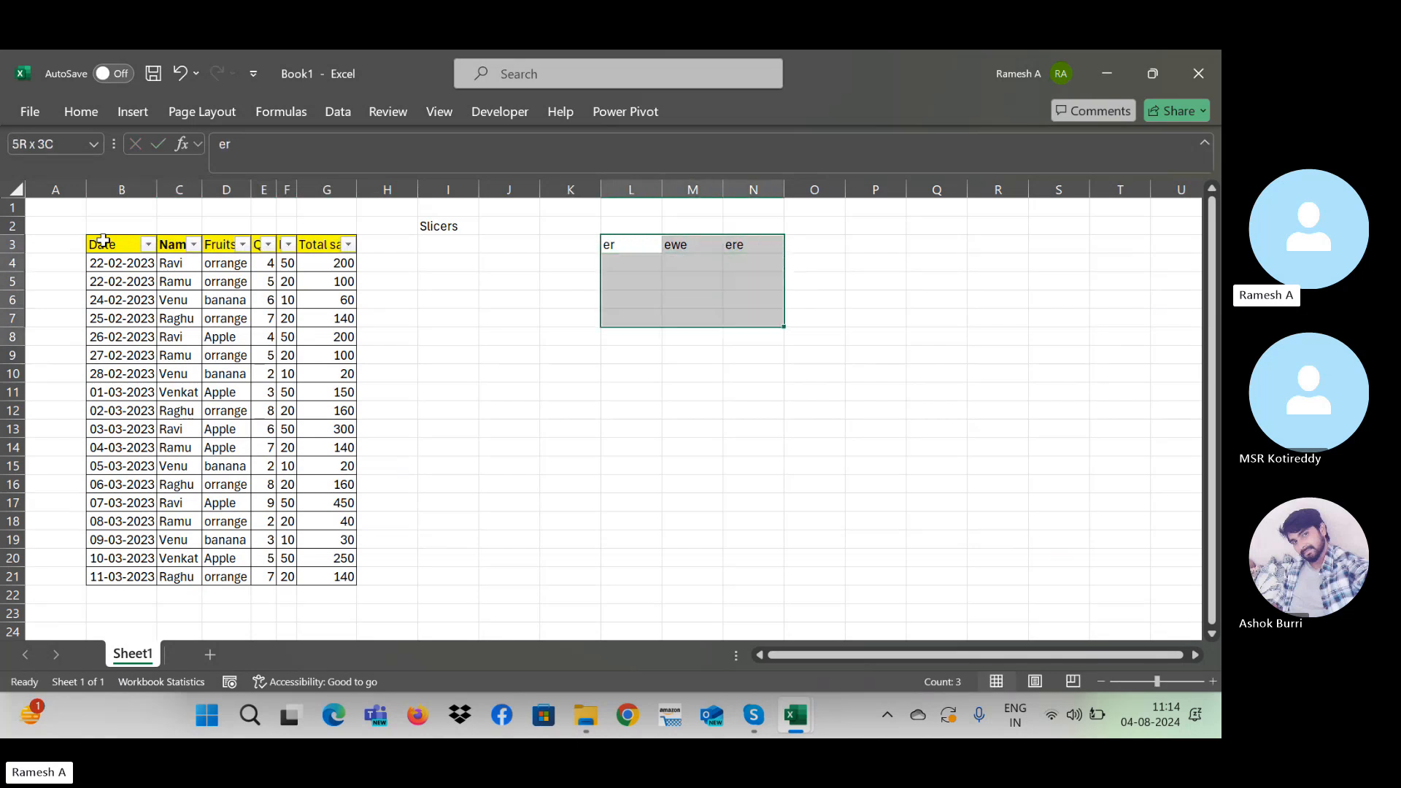
key(Delete)
Step: Enter "Et" in cell C22, directly below the last entry of the Name column
click(103, 241)
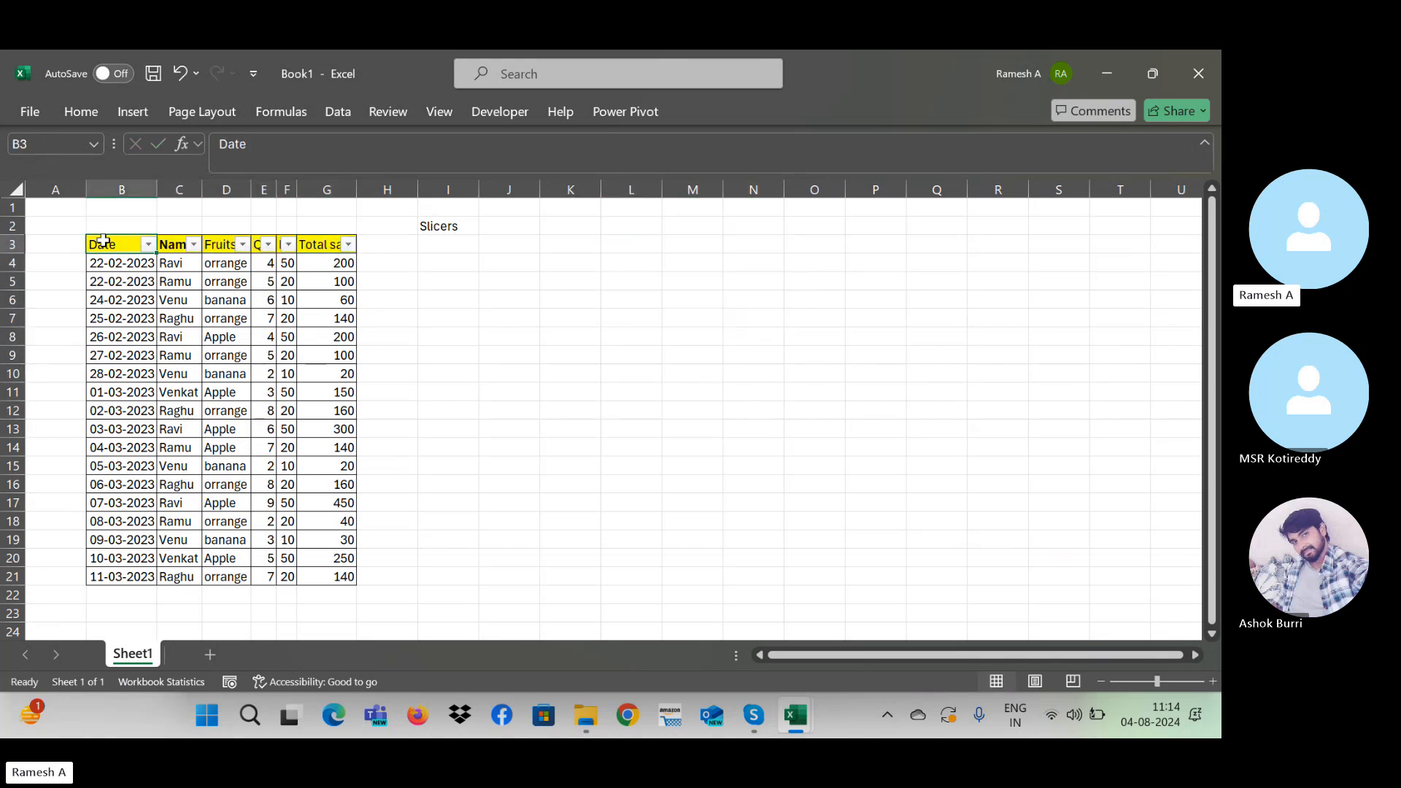
key(Right)
key(Down)
key(Down)
key(Down)
key(Down)
key(Down)
key(Down)
key(Down)
key(Down)
key(Down)
key(Down)
key(Down)
key(Down)
key(Down)
key(Down)
key(Down)
key(Down)
key(Down)
key(Down)
key(Down)
key(Down)
key(Down)
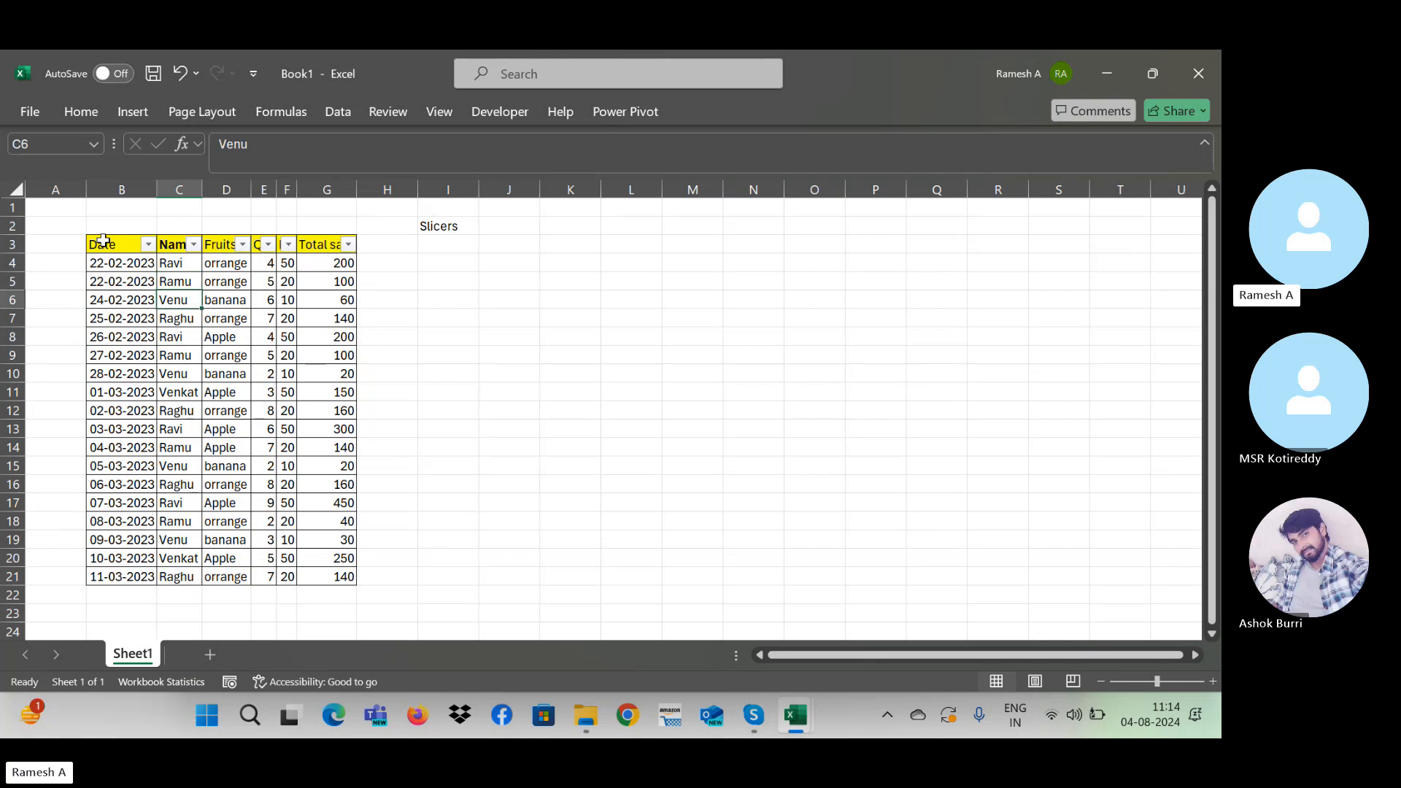
key(Up)
key(Up)
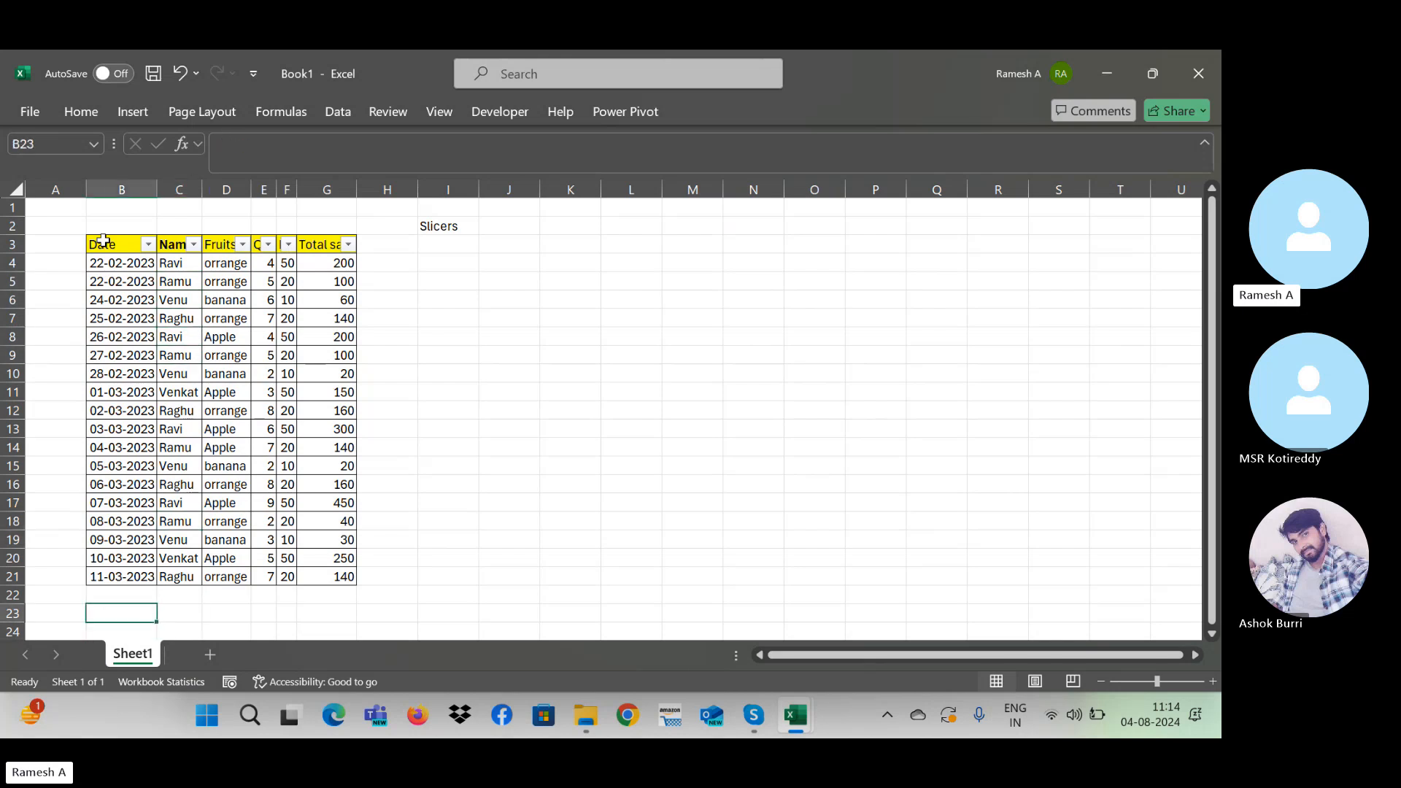
text(Et)
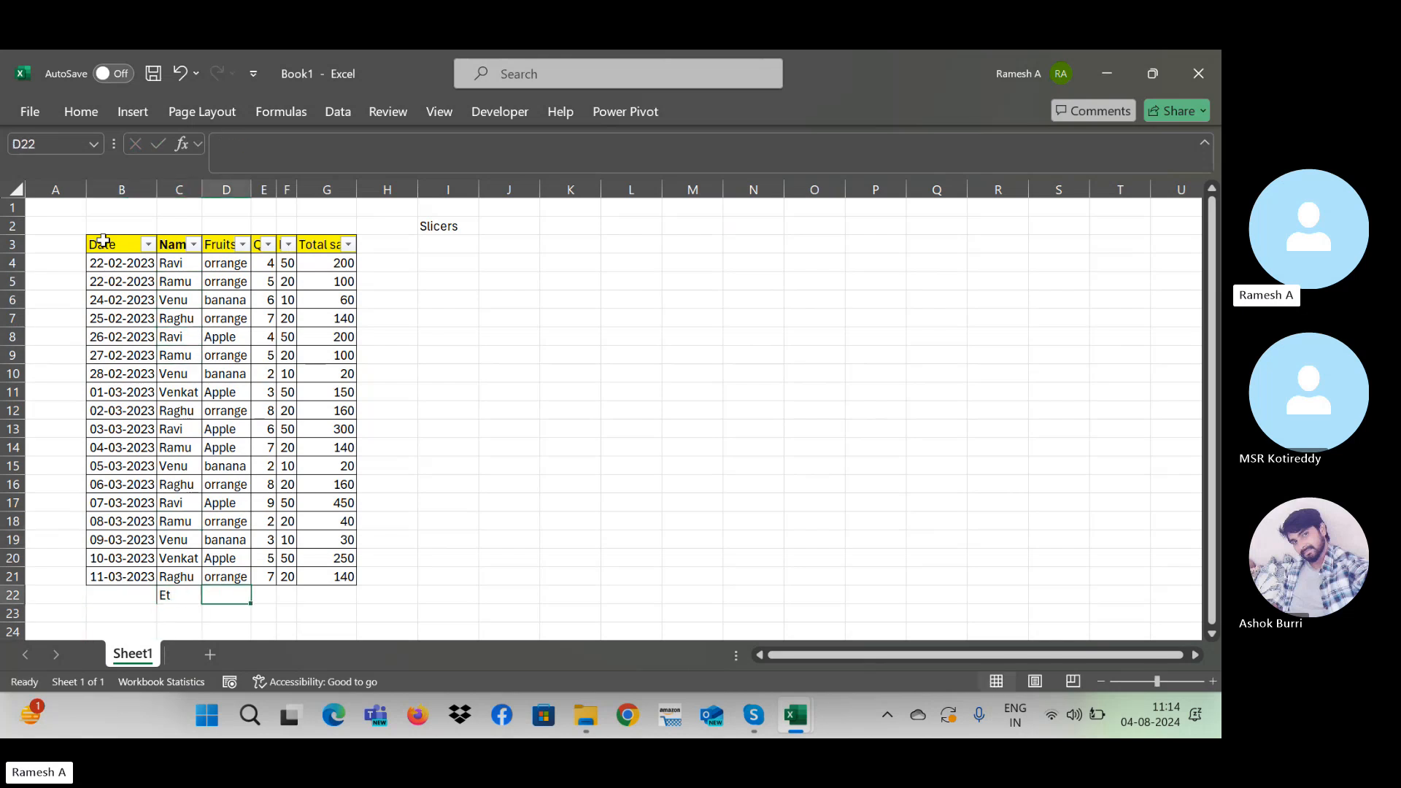
key(Left)
key(Right)
key(Right)
key(Right)
key(Left)
key(Left)
key(Left)
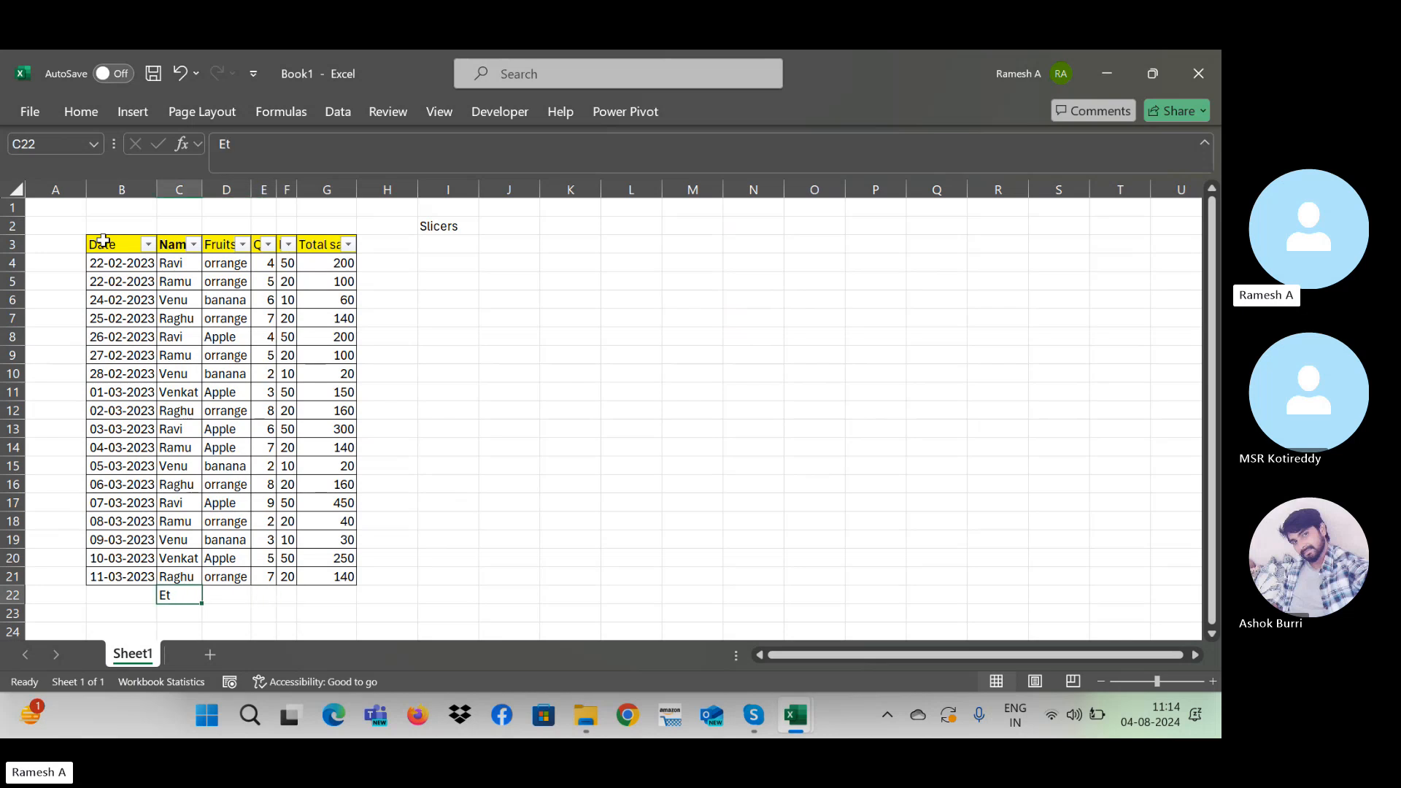
key(Right)
key(Left)
key(Left)
key(Right)
key(Right)
key(Right)
key(Right)
key(Right)
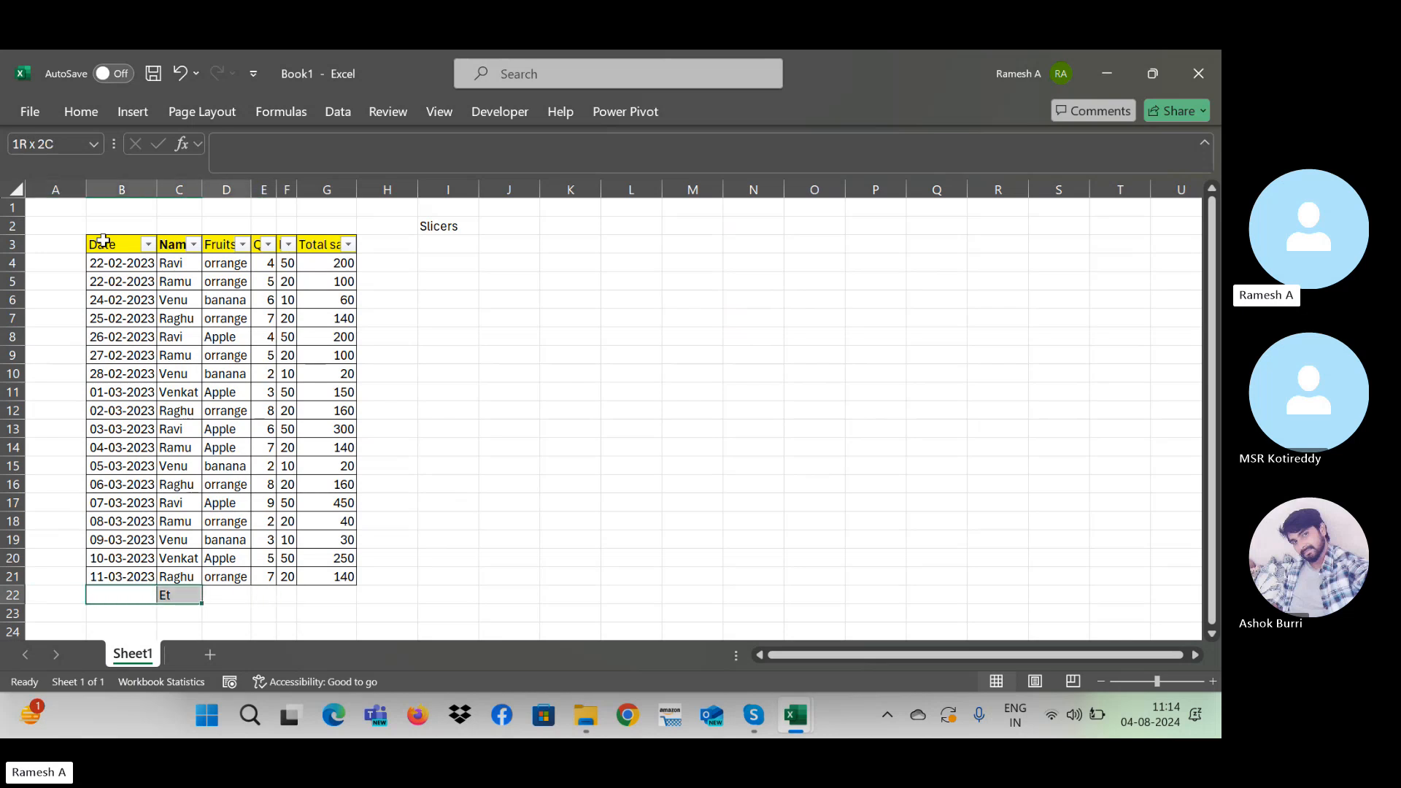
Step: Insert the current date, 04-08-2024, in cell B22 below the last date
key(Left)
key(Left)
key(Left)
key(Left)
key(ctrl+t)
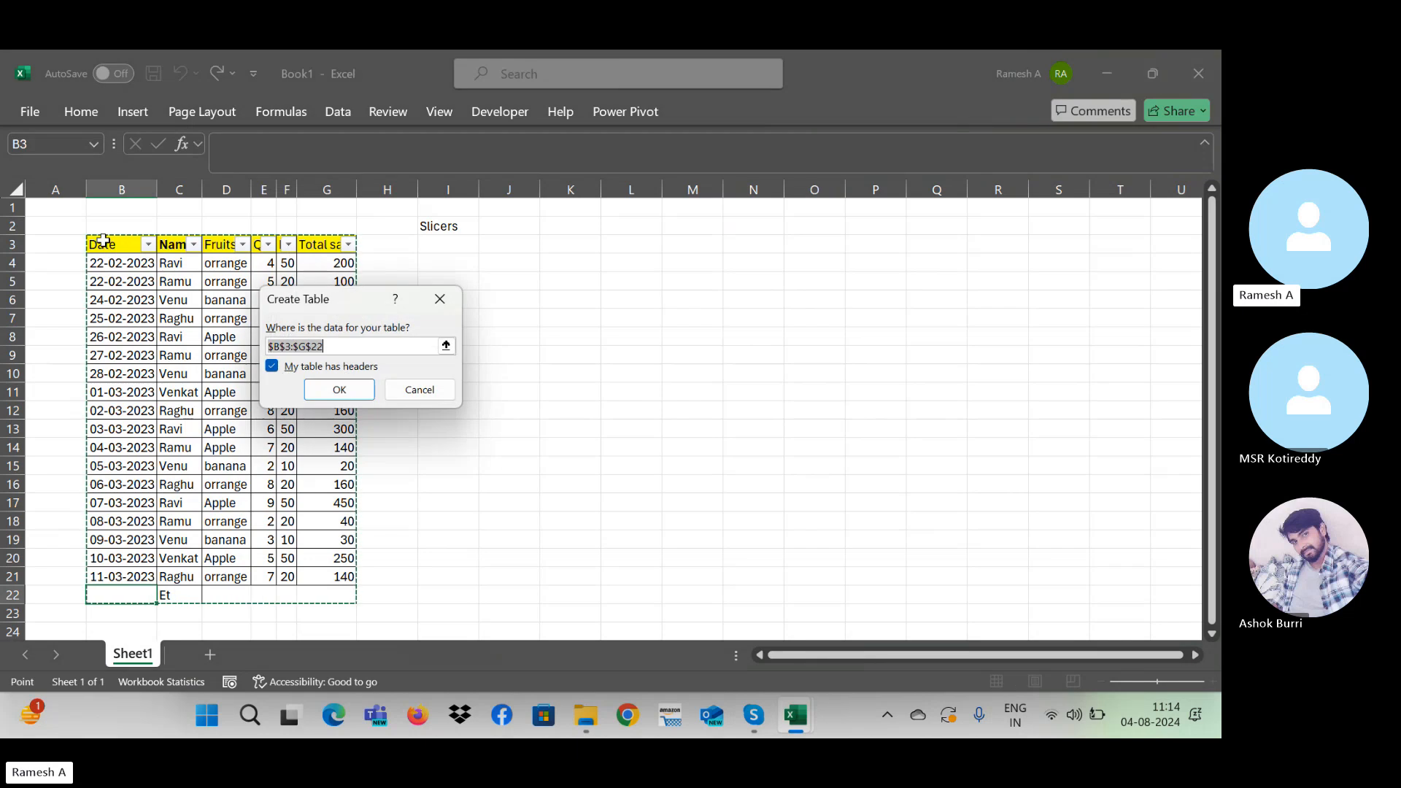
key(Escape)
key(ctrl+semicolon)
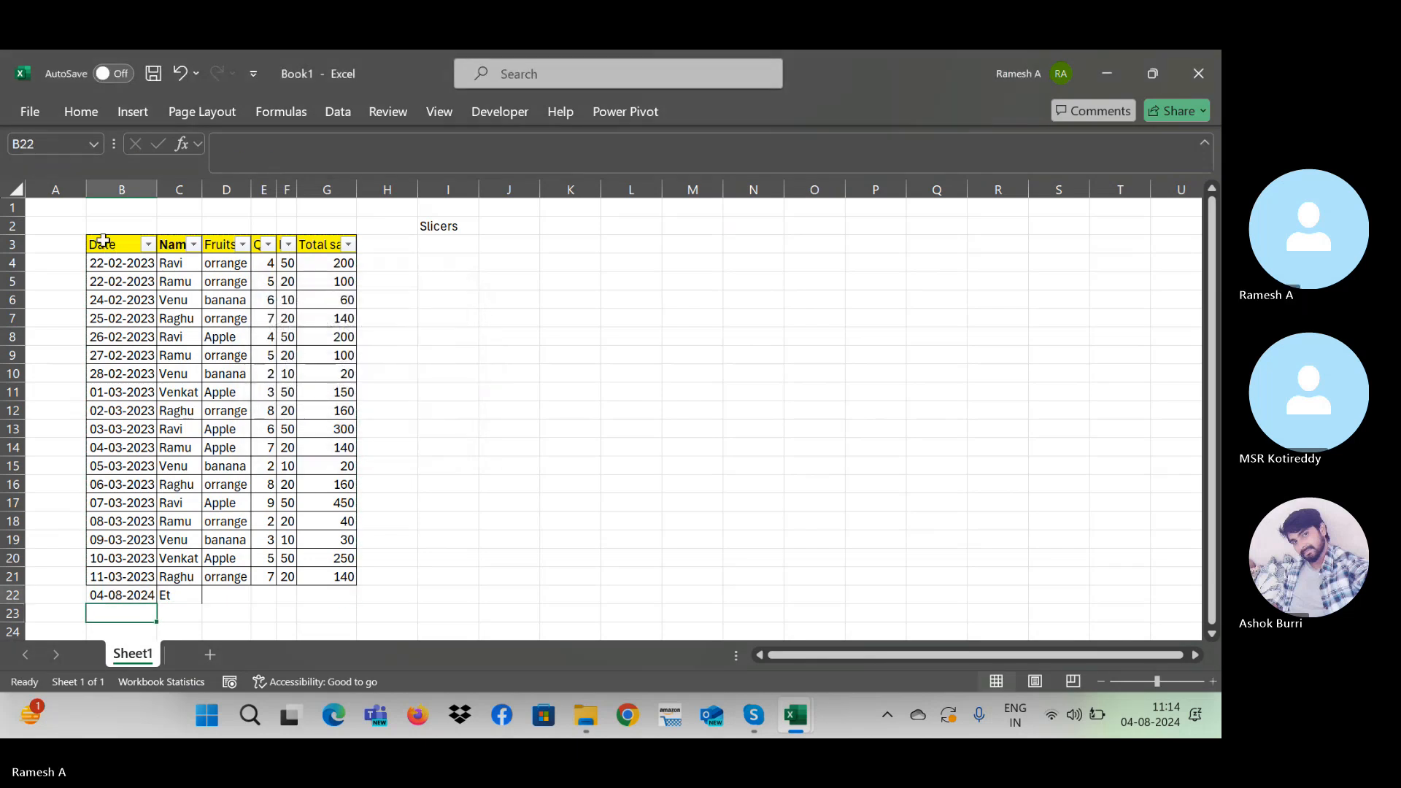
key(Right)
key(Left)
key(shift+Right)
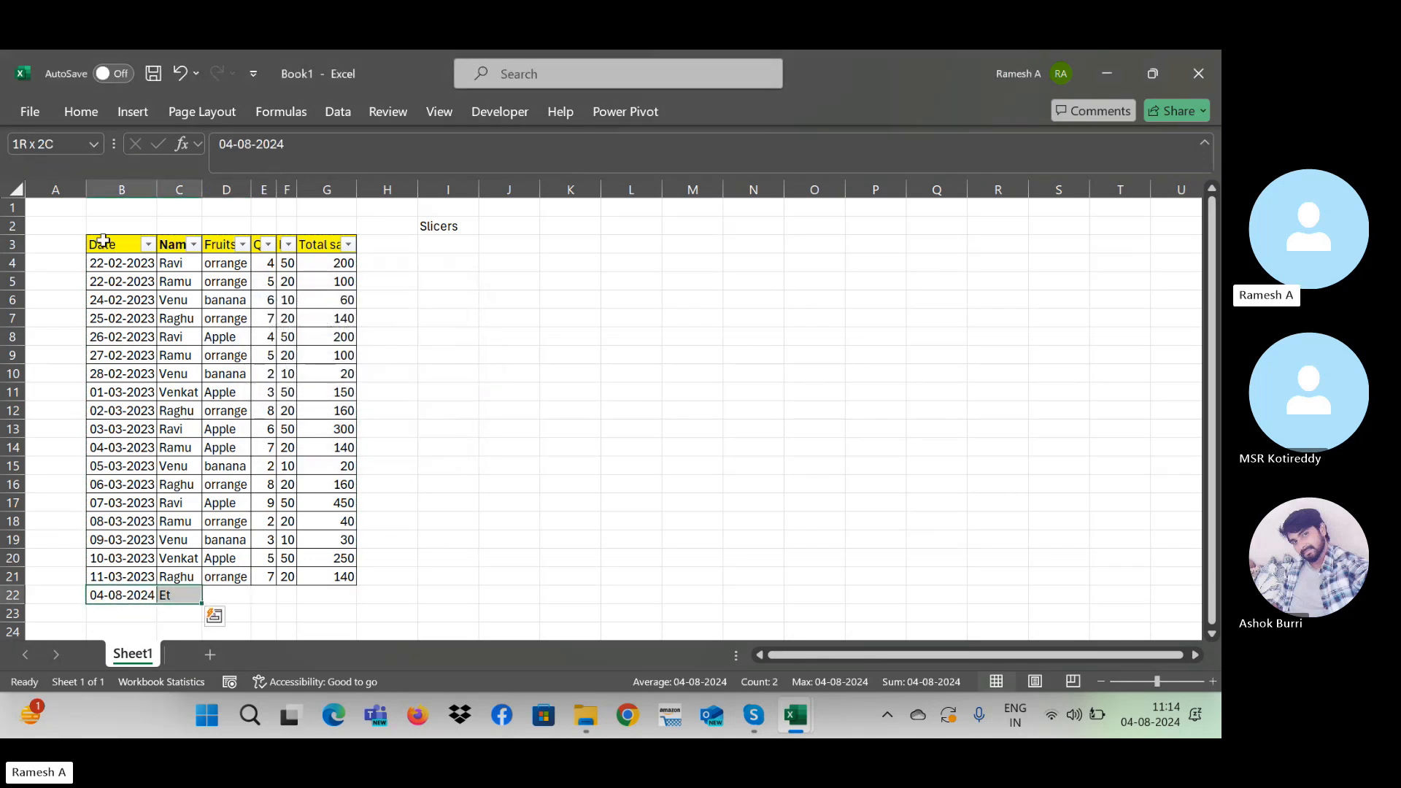
key(Right)
key(Right)
key(Right)
key(Right)
key(Up)
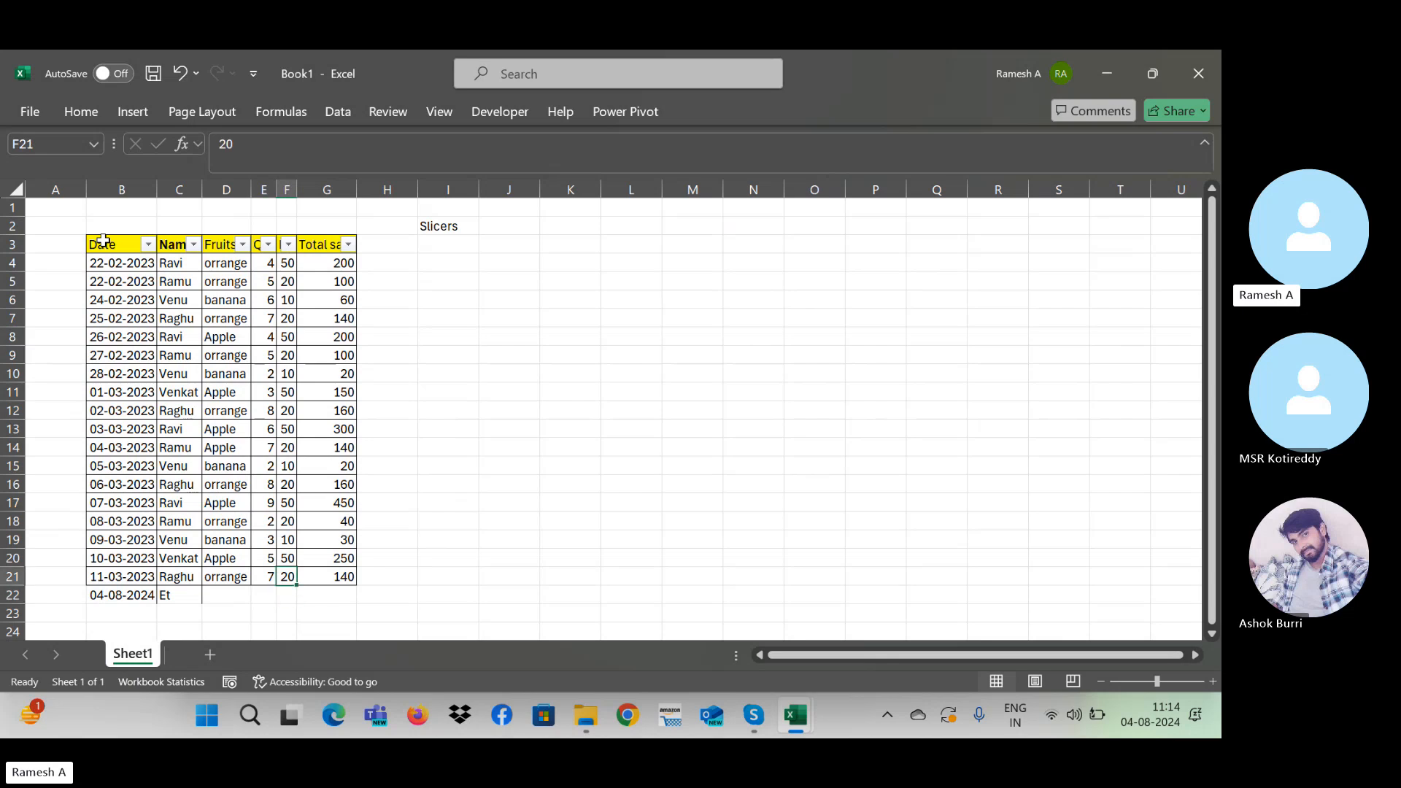
key(Right)
Step: Clear the date and sample text from cells B22:C22
key(Down)
key(Left)
key(Left)
key(Left)
key(Left)
key(Left)
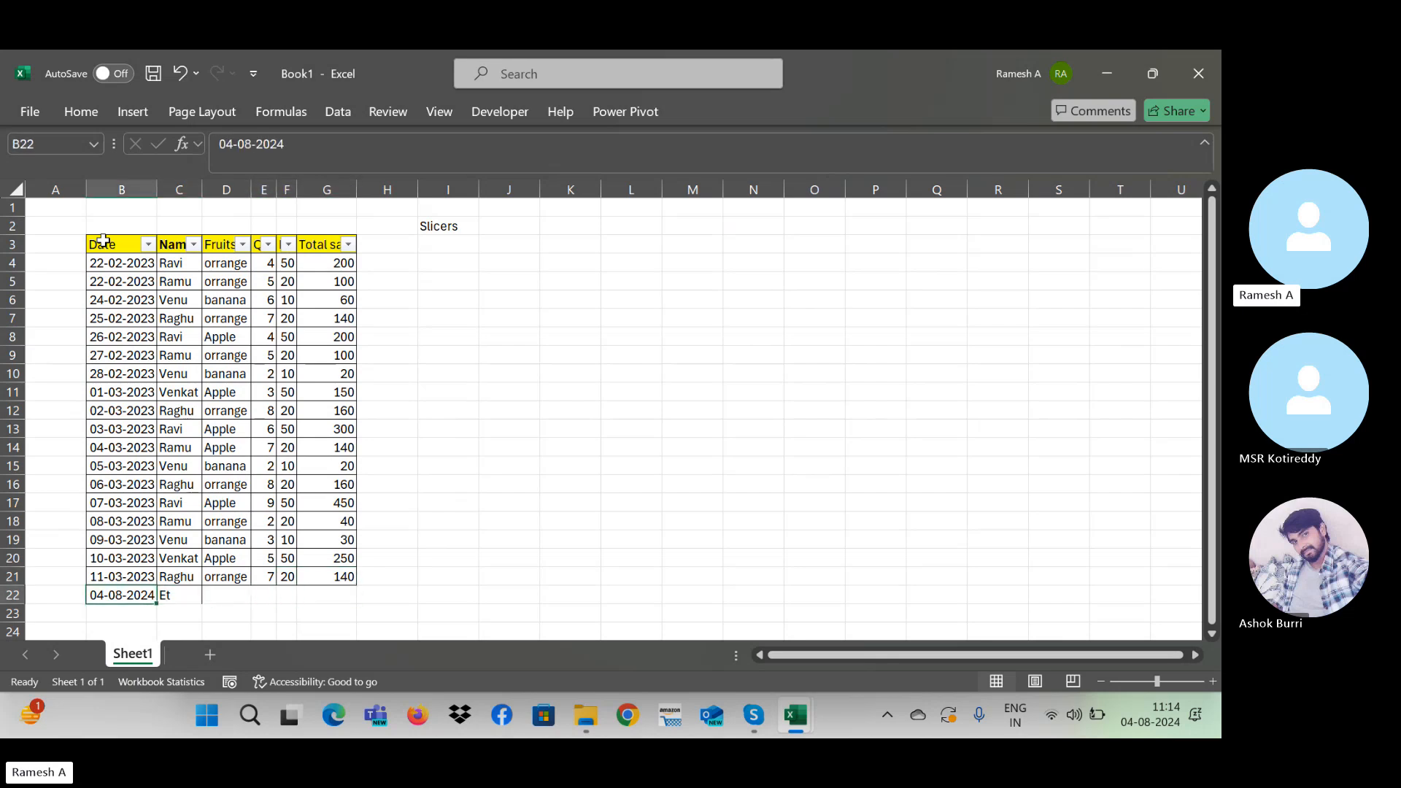
key(shift+Right)
key(Delete)
Step: Return to the Date header in B3 and remove the filters from the sales data
key(ctrl+Up)
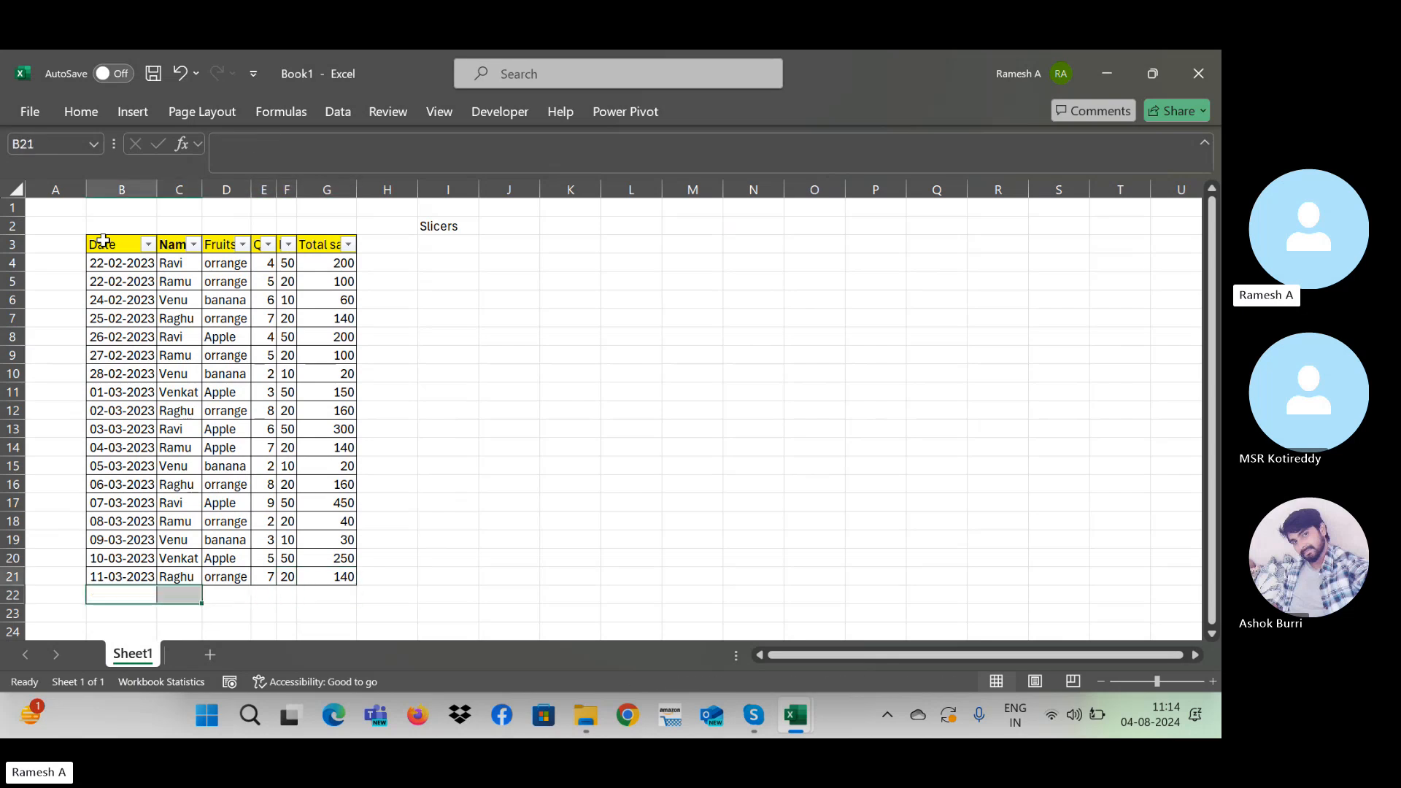
key(ctrl+Up)
key(Up)
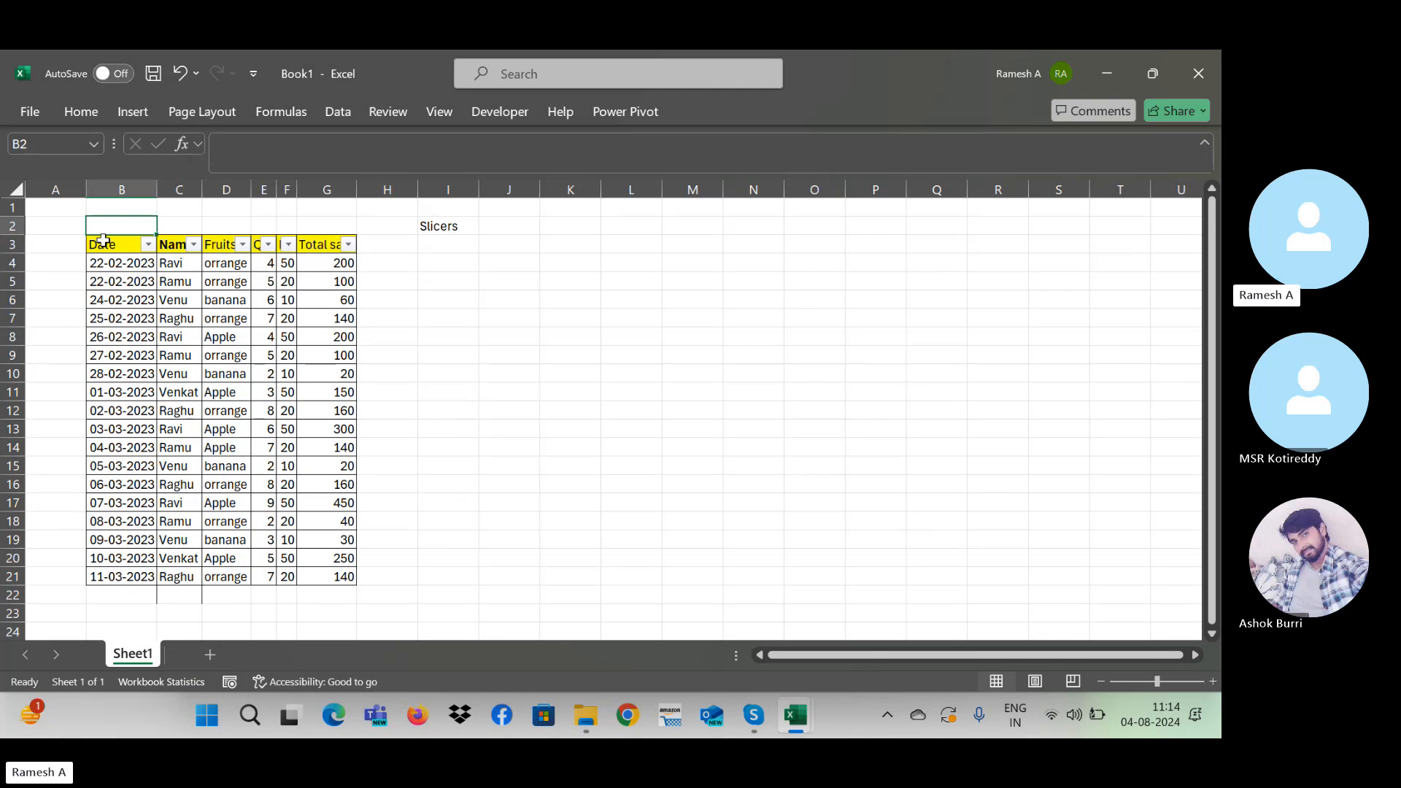
key(Down)
key(alt+d)
key(f)
key(f)
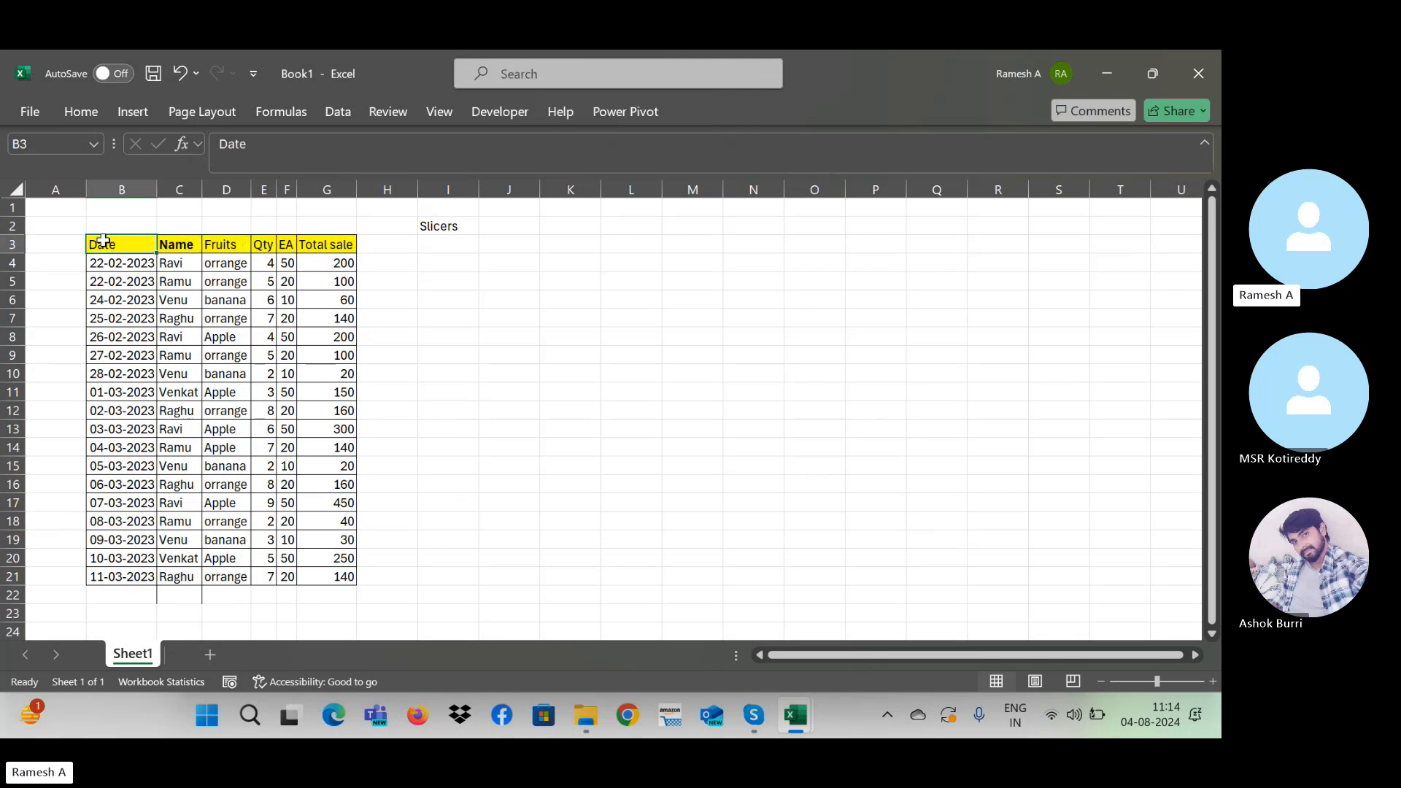
Step: Select the sales data range B3:G21 with its headers and check the Create Table settings for it
key(ctrl+shift+Right)
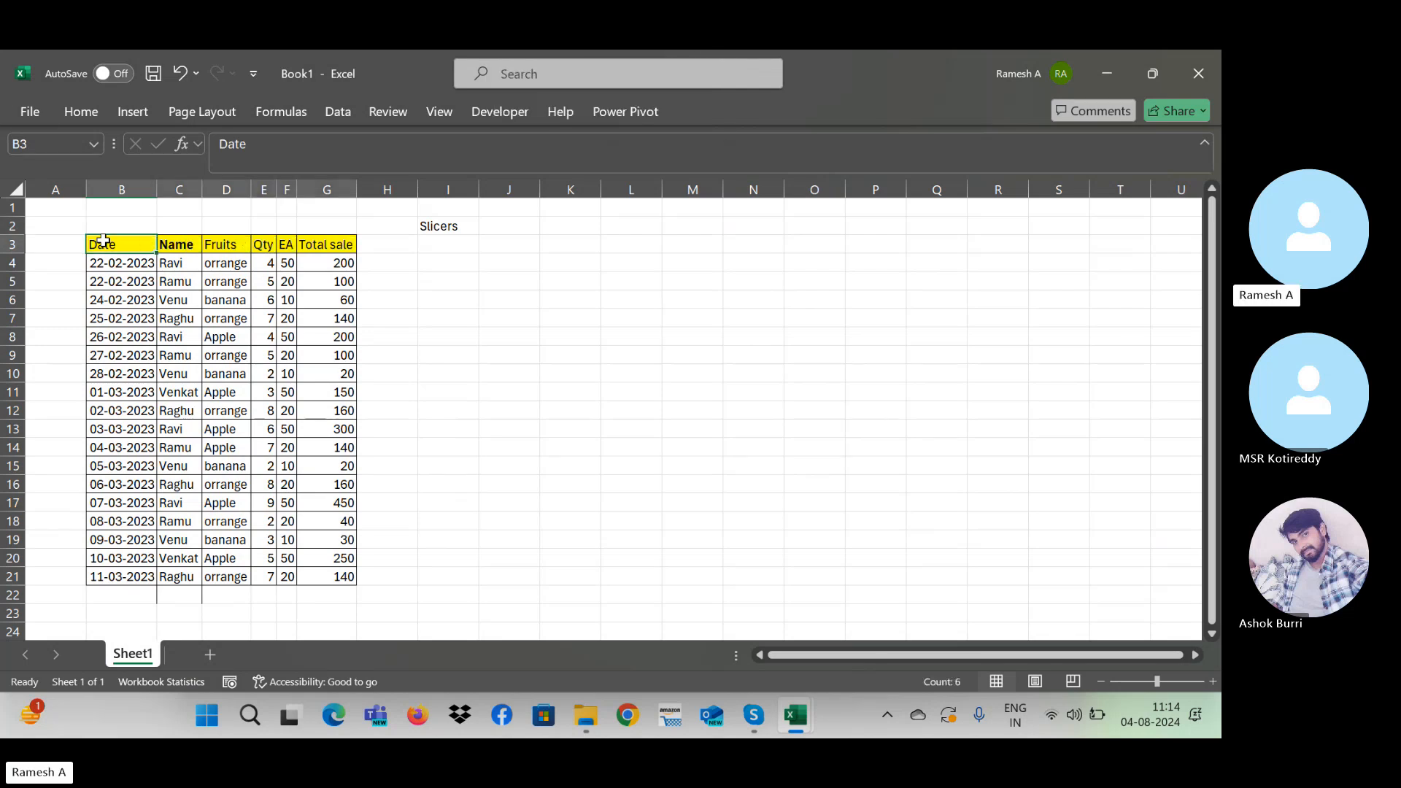
key(ctrl+shift+Down)
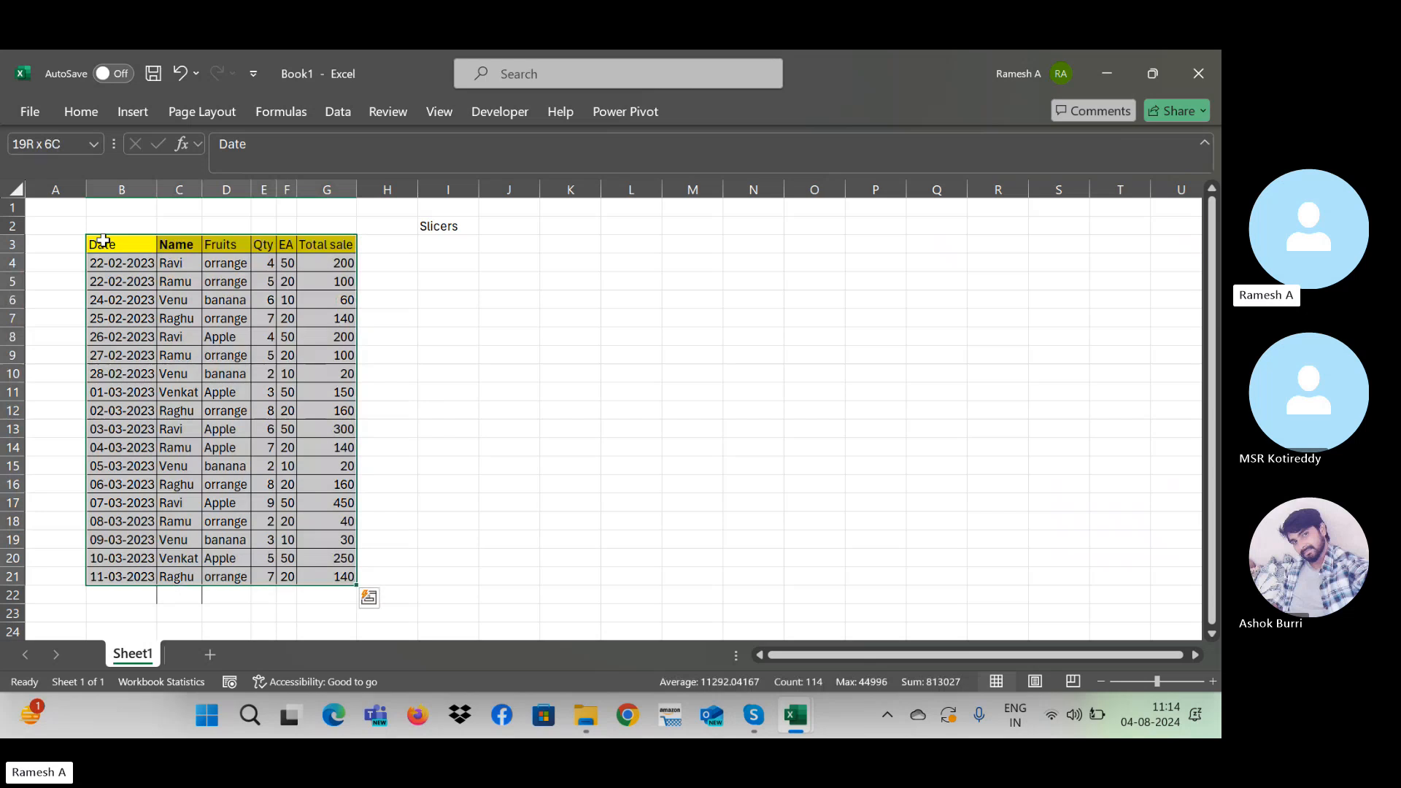
key(ctrl+t)
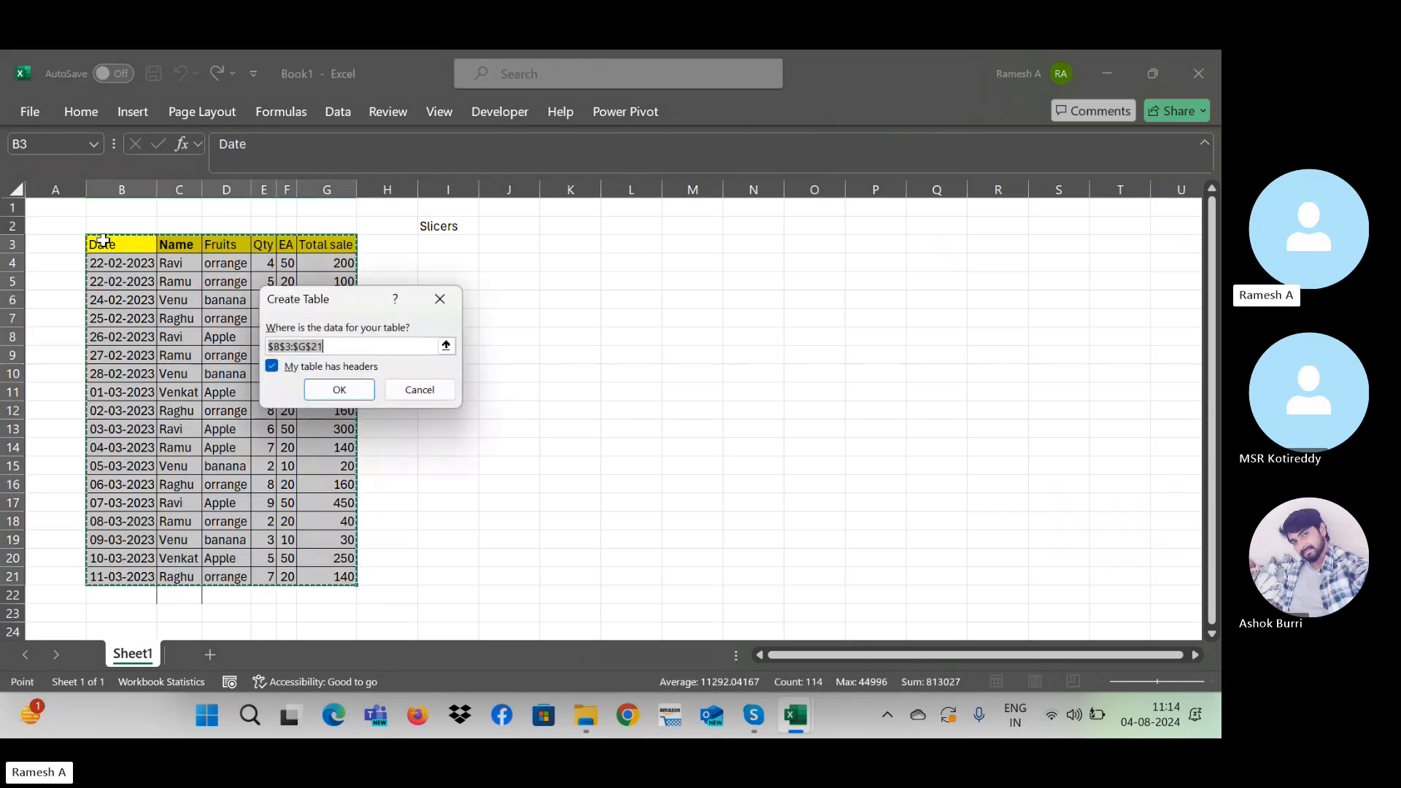
key(Return)
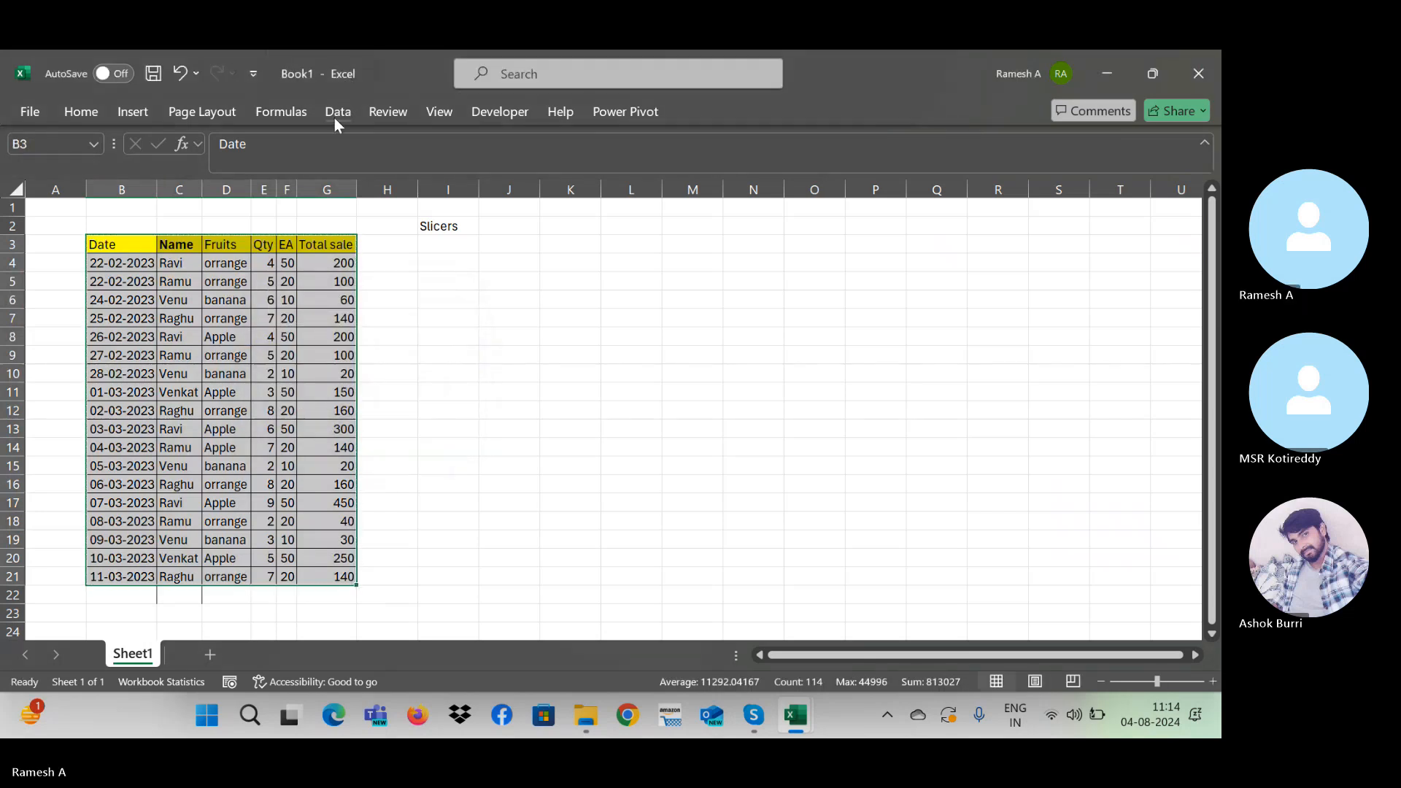
click(84, 111)
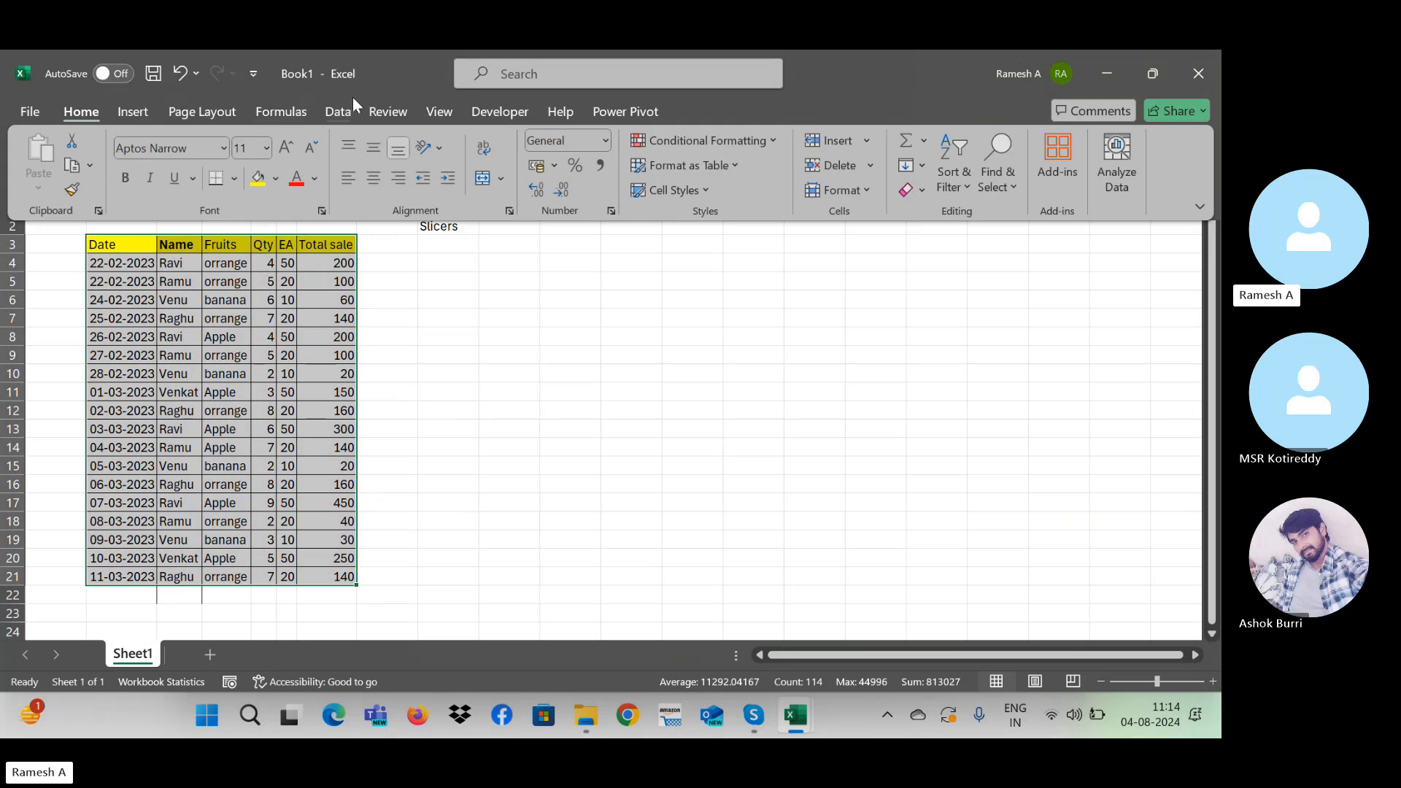
click(339, 112)
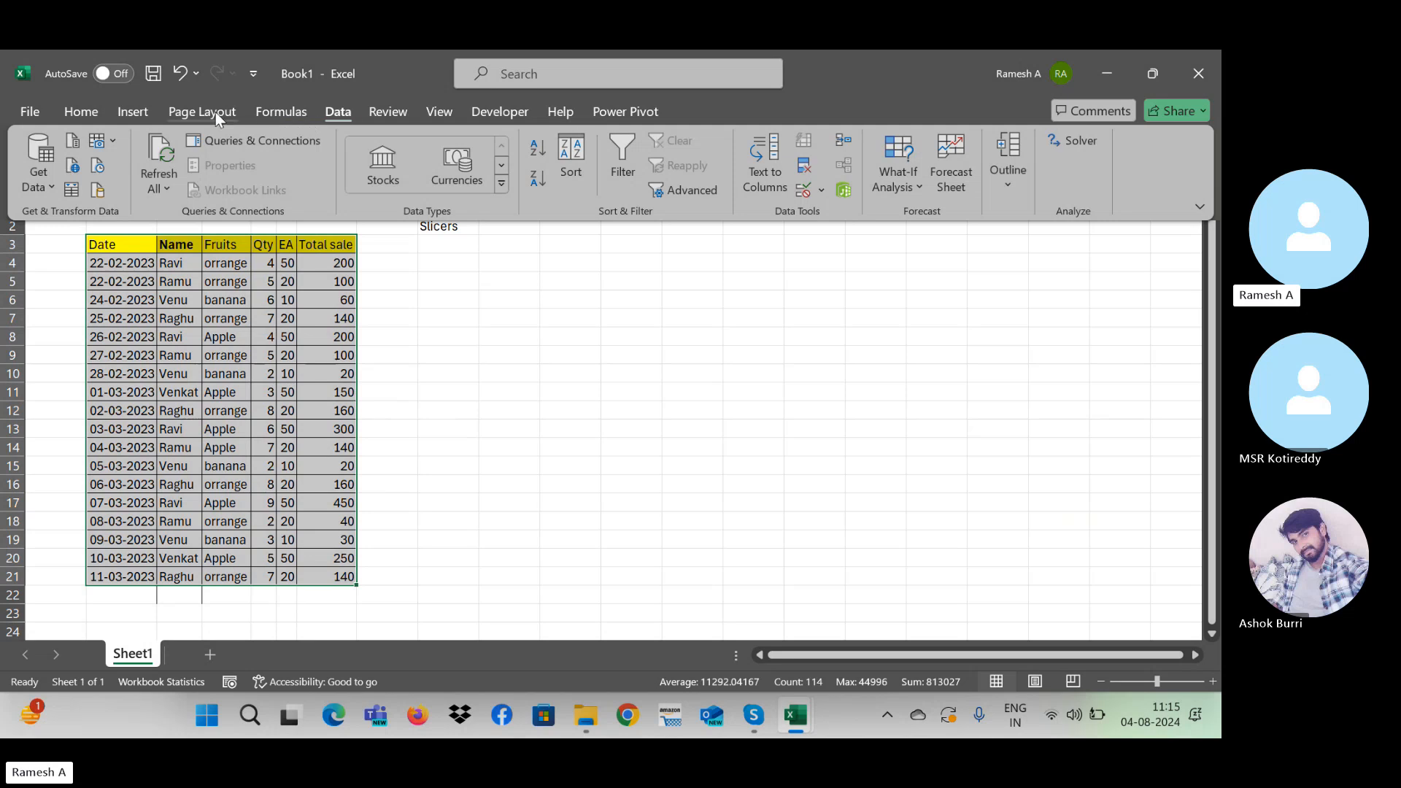
click(447, 112)
click(394, 113)
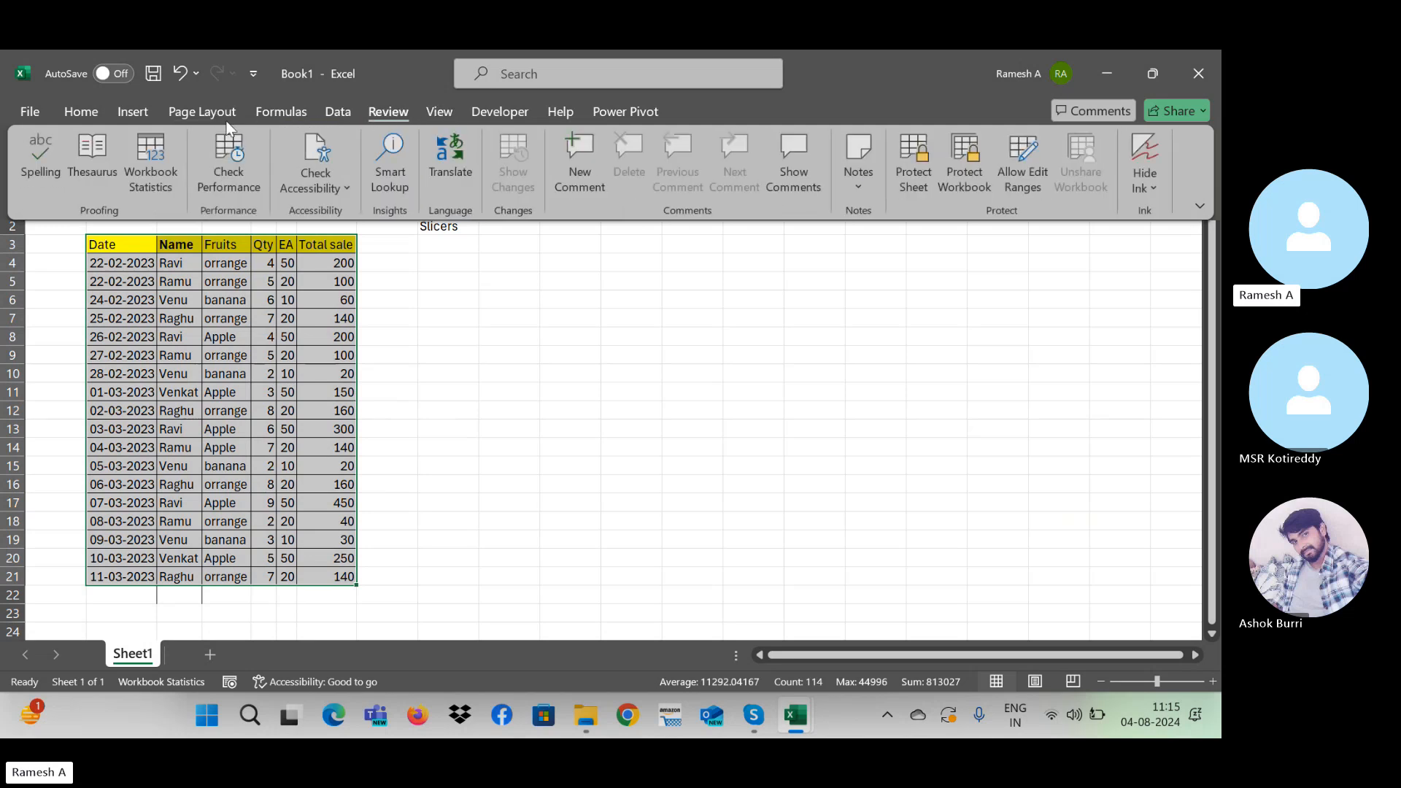
Step: Convert the sales data range B3:G21 to a table, using its first row as headers
click(132, 117)
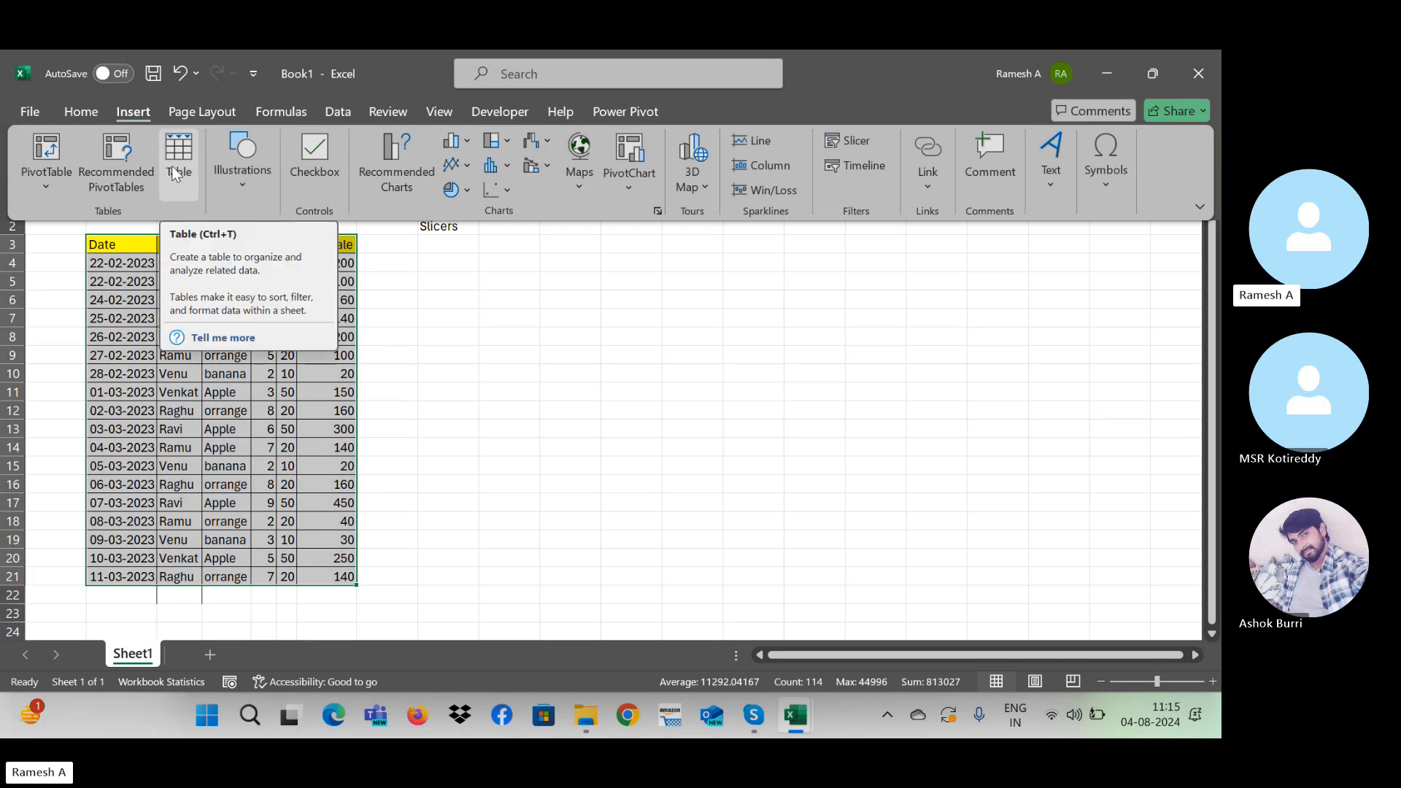
click(432, 610)
key(ctrl+t)
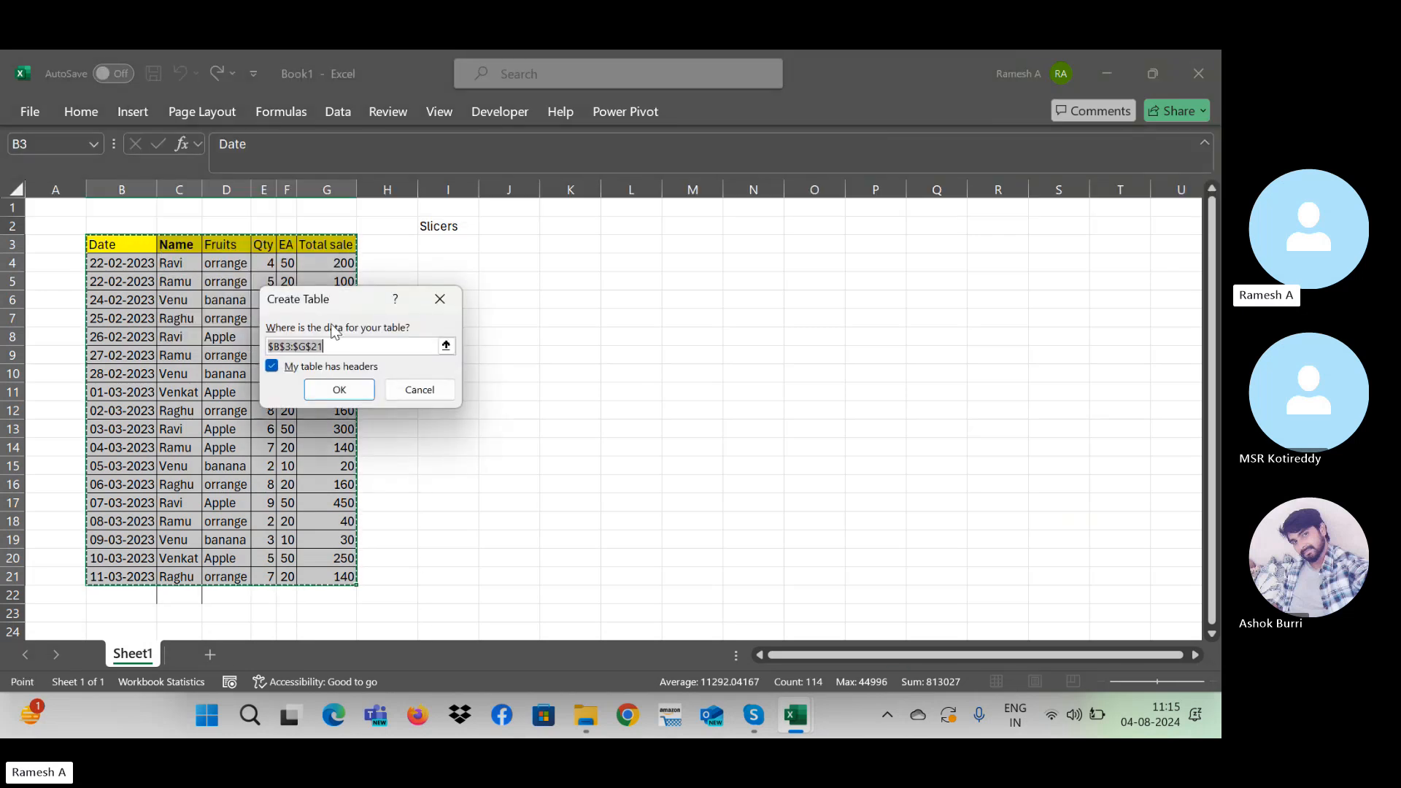
drag(324, 297, 516, 271)
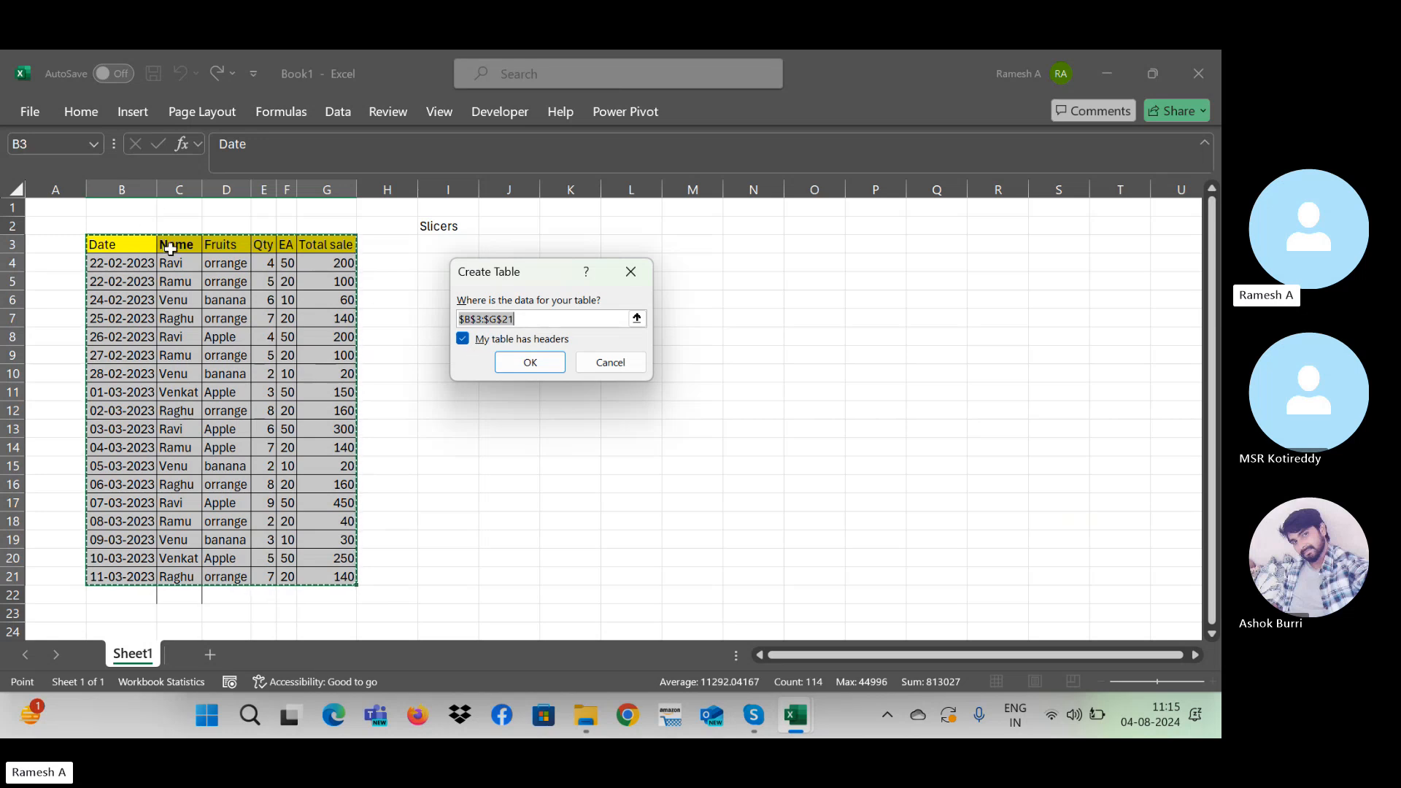
click(526, 363)
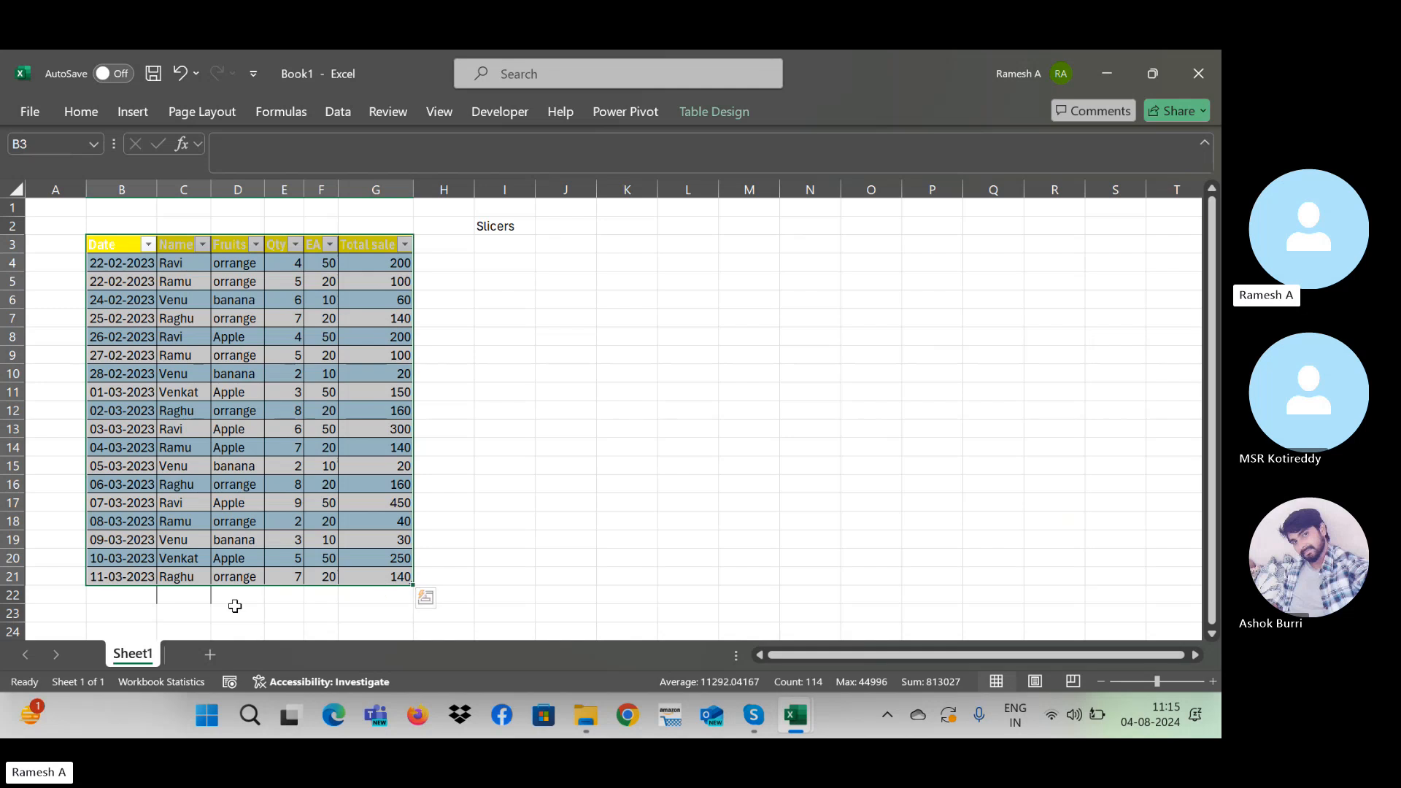
Step: Start a new table row by inserting the current date, 04-08-2024, in cell B22
click(140, 594)
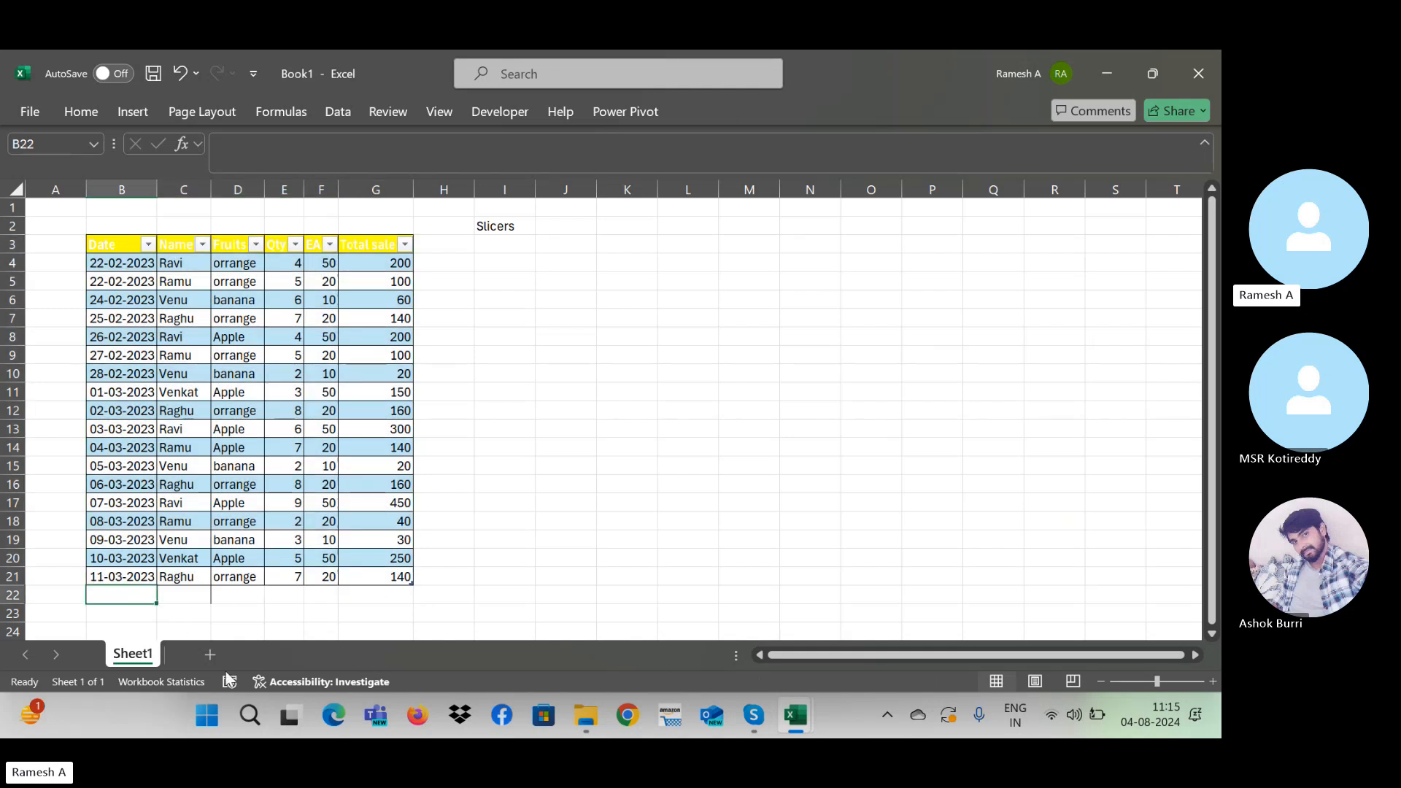
key(ctrl+semicolon)
key(ctrl+Return)
key(Tab)
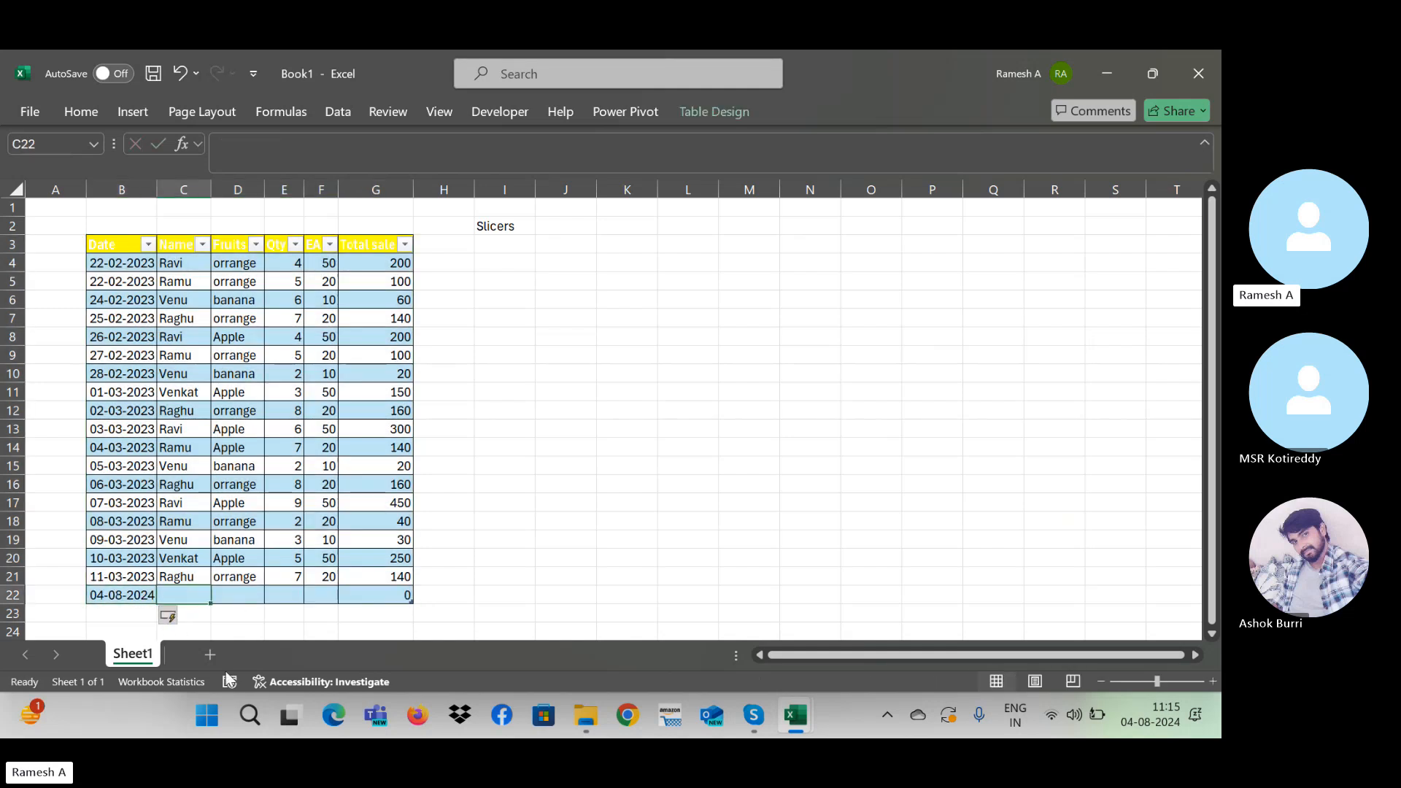
Step: Examine the Total sale formulas in G21 and in the new row's cell G22
key(Right)
key(Right)
key(Right)
key(Right)
key(Up)
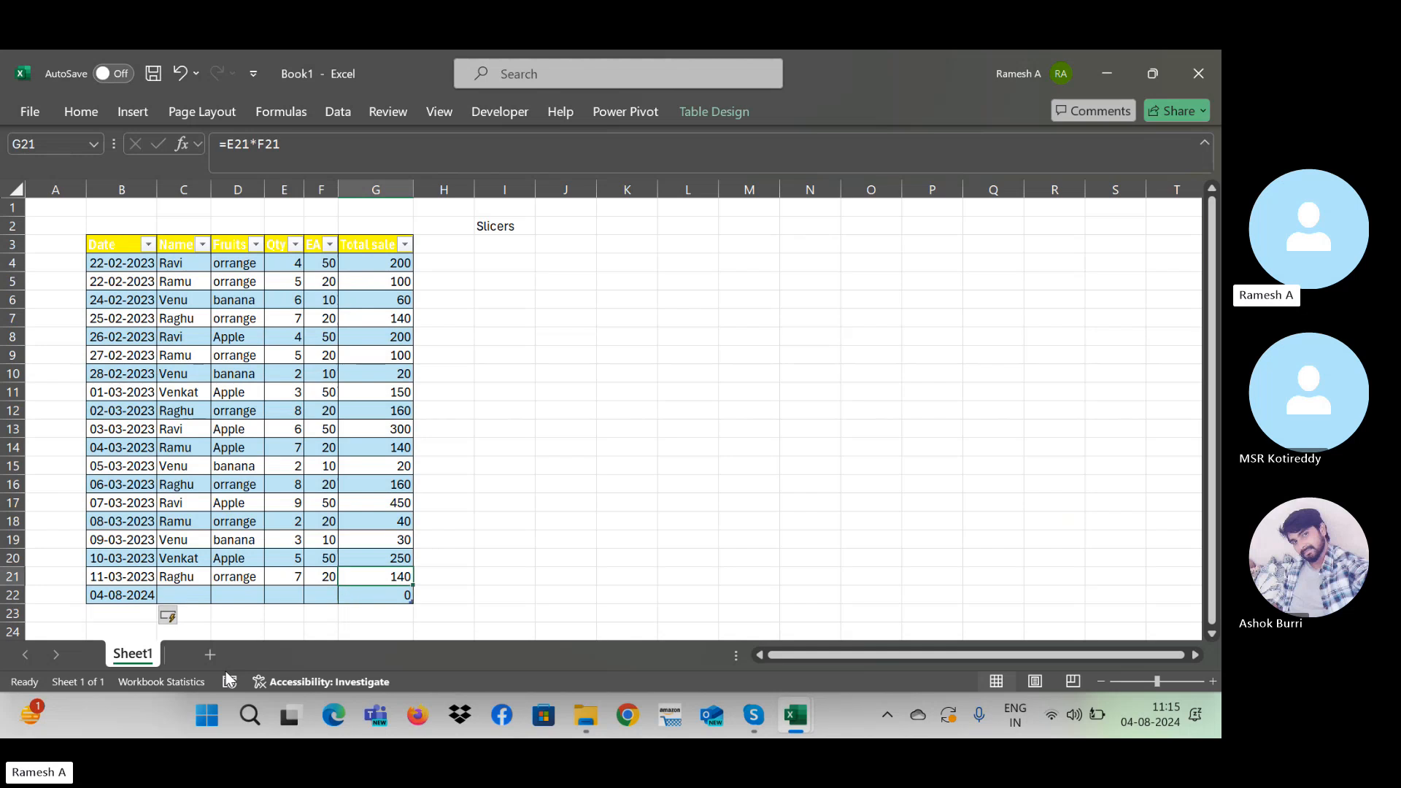
key(Down)
key(Down)
key(Up)
Step: Complete row 22 with the buyer's first name, fruit Apple, Qty 5 and EA 20
key(Left)
key(Left)
key(Left)
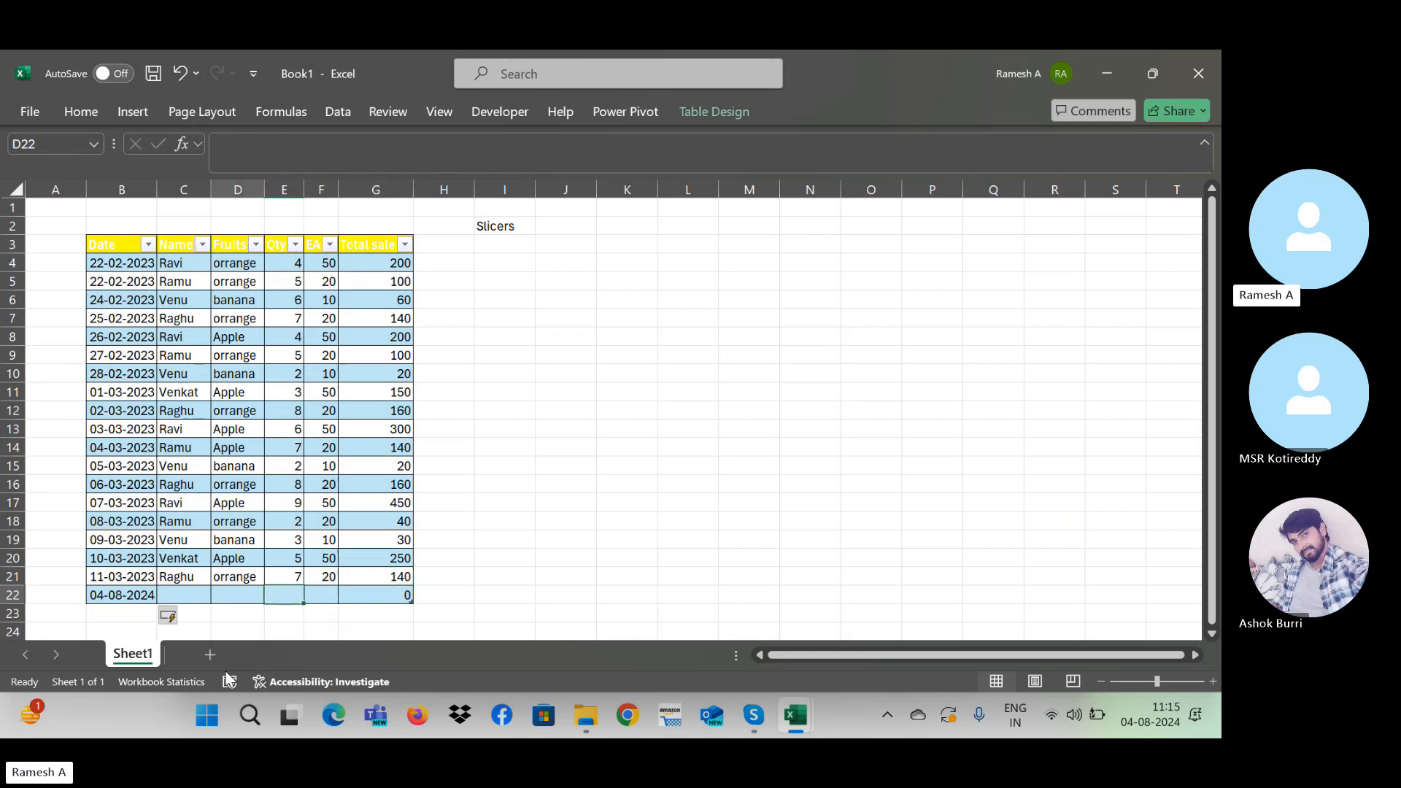
key(Left)
text(R)
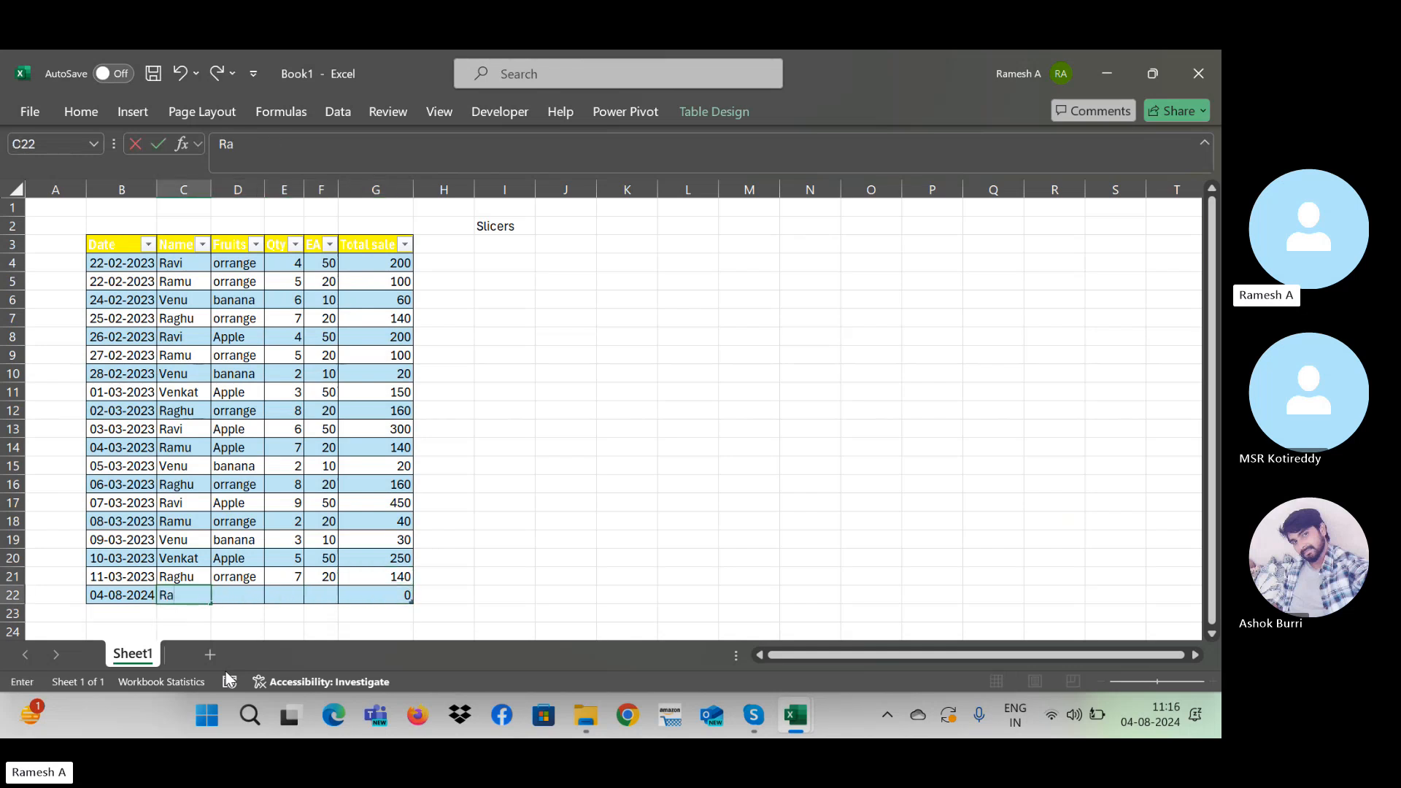
key(Tab)
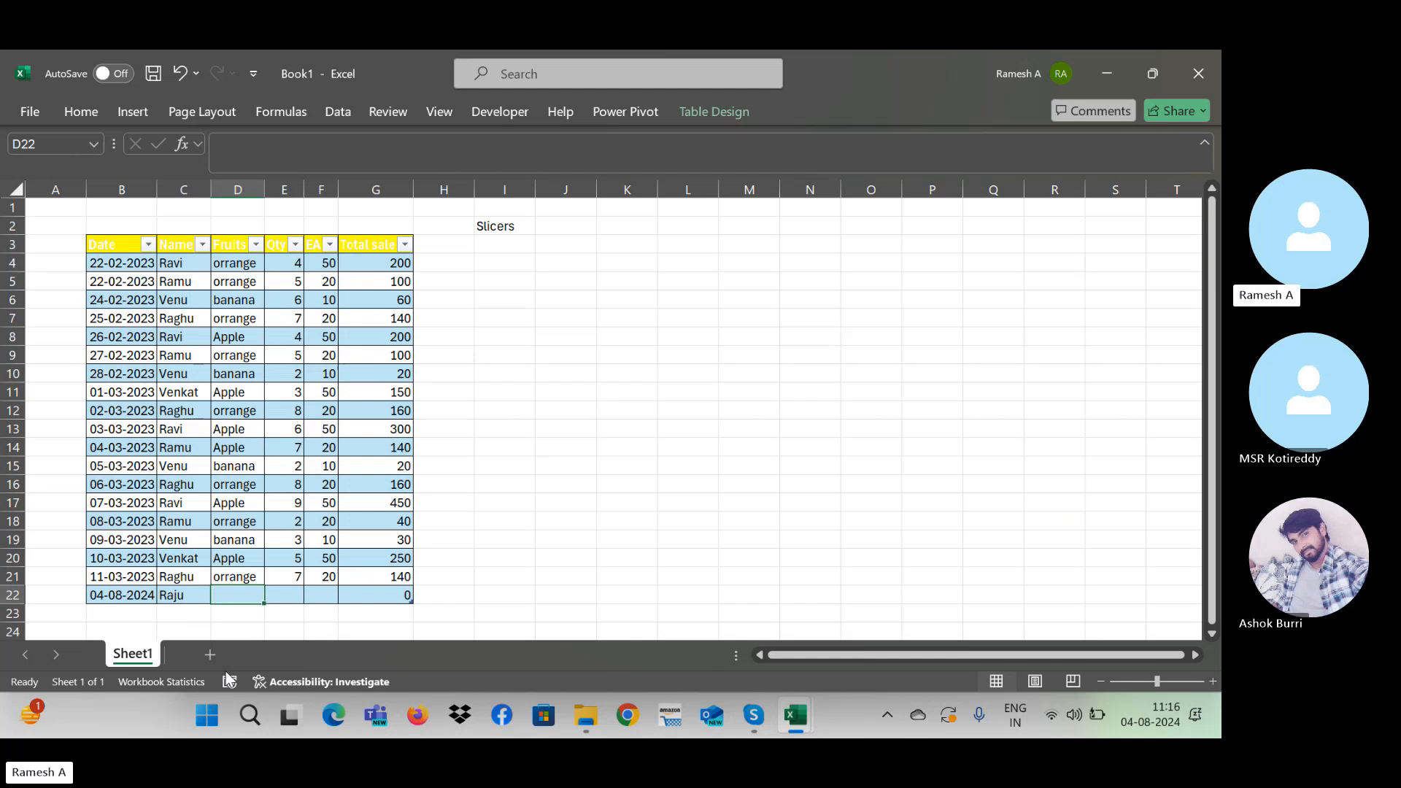
text(apple)
key(Tab)
text(5)
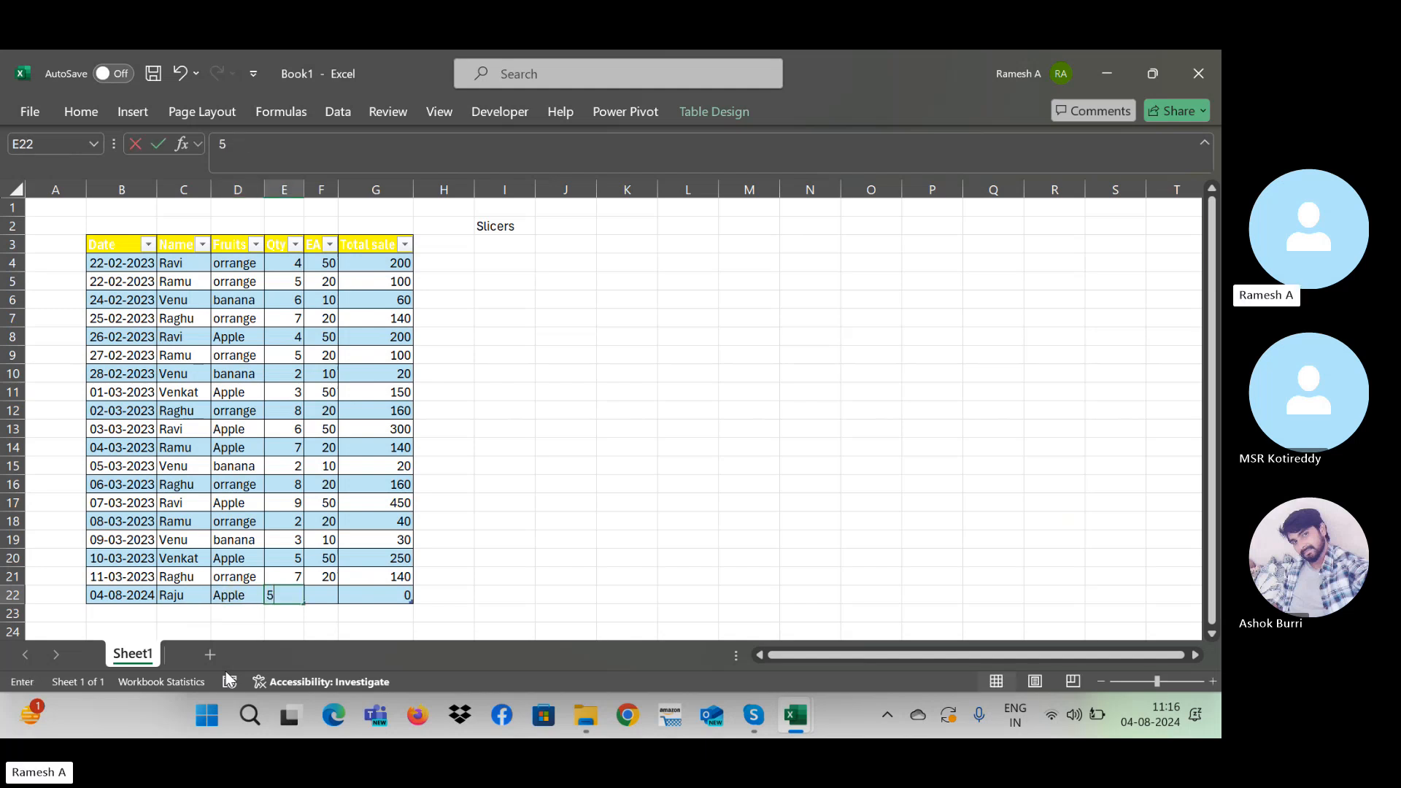
key(Tab)
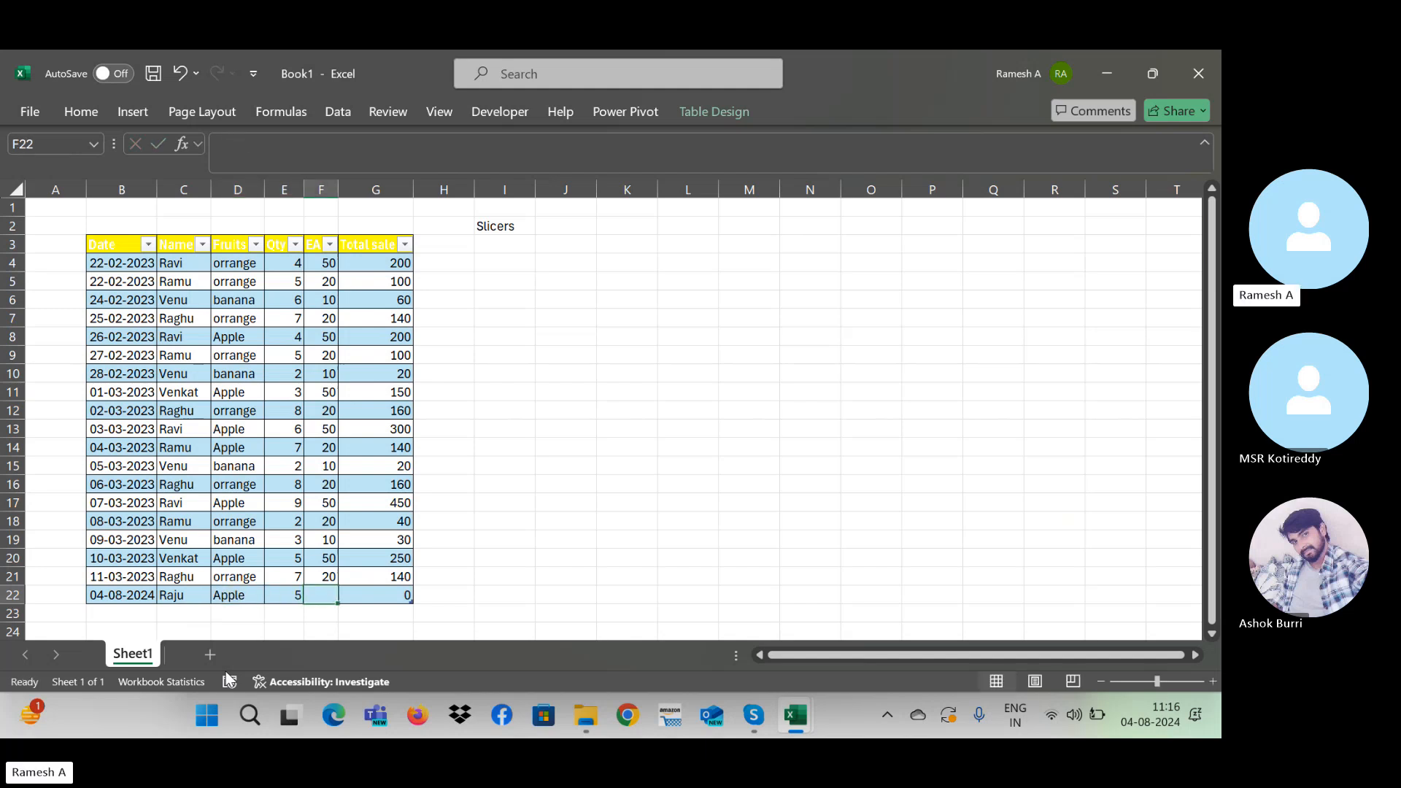
text(20)
key(Return)
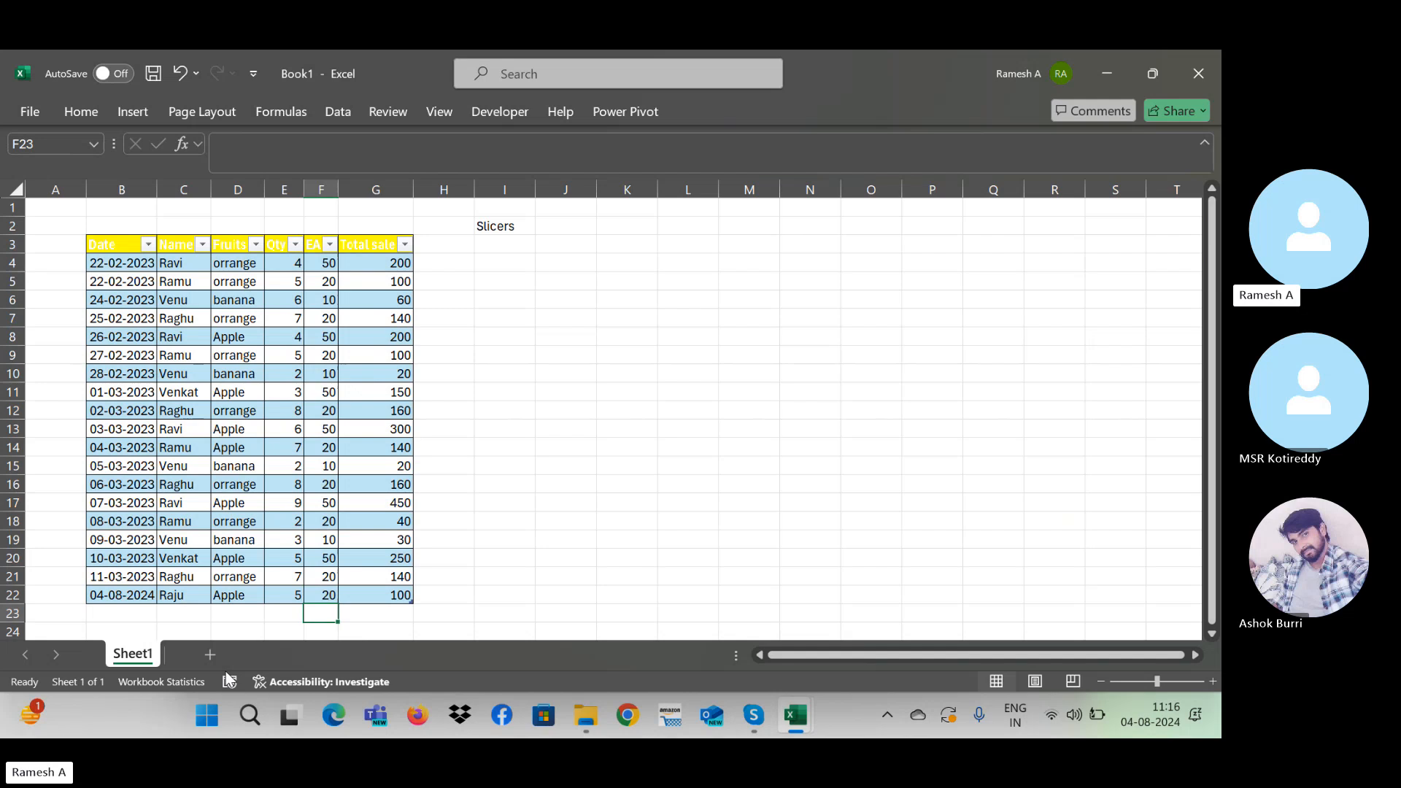
key(Up)
key(Right)
key(Right)
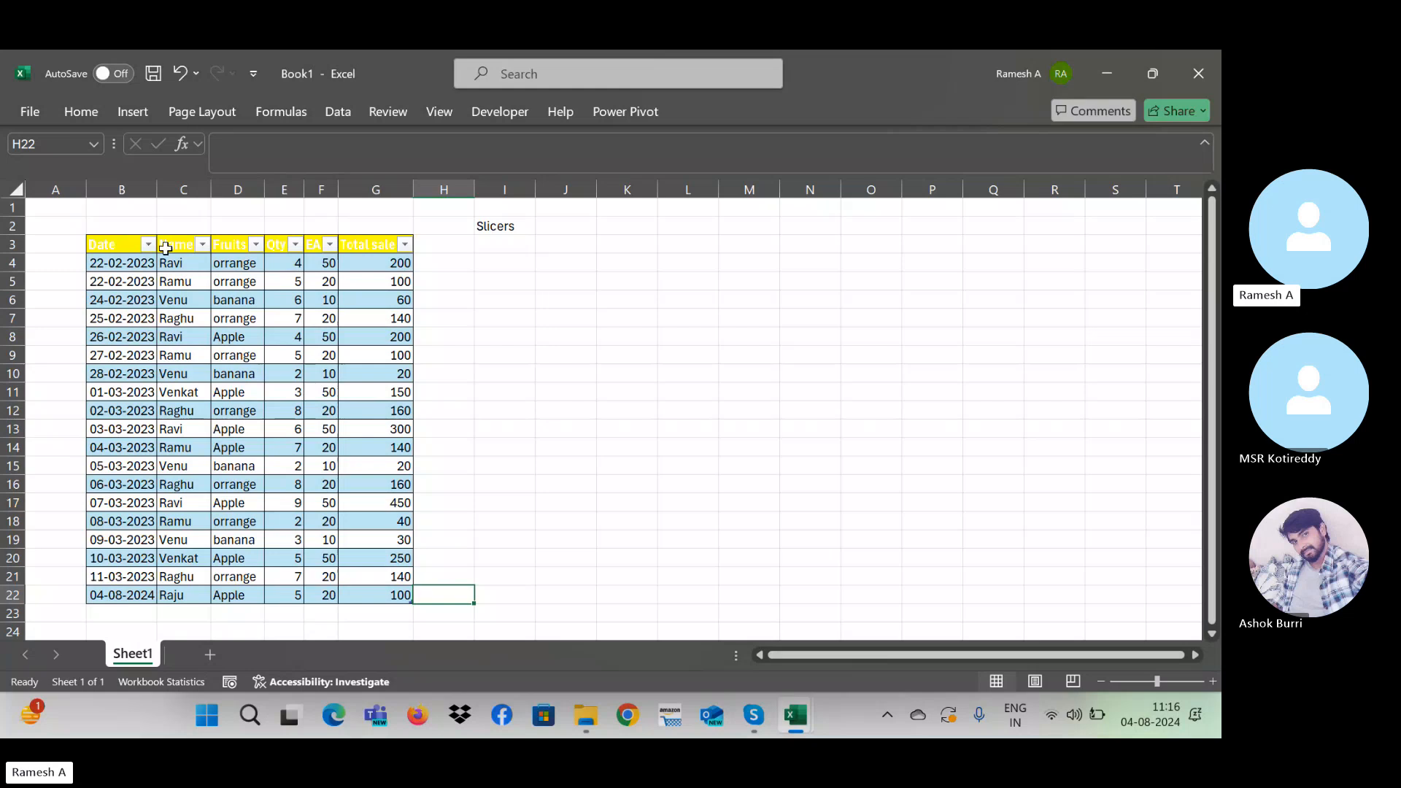
click(469, 298)
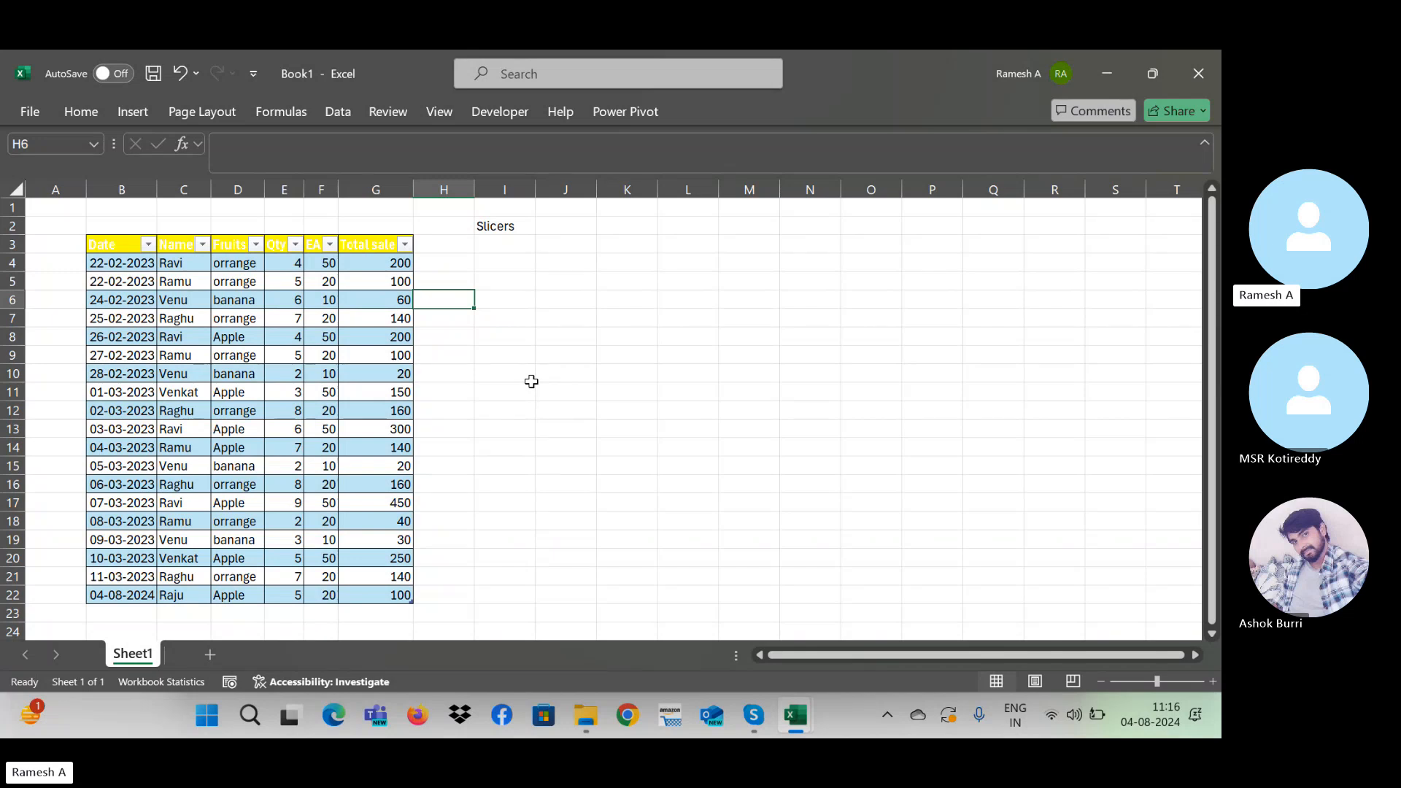
click(524, 230)
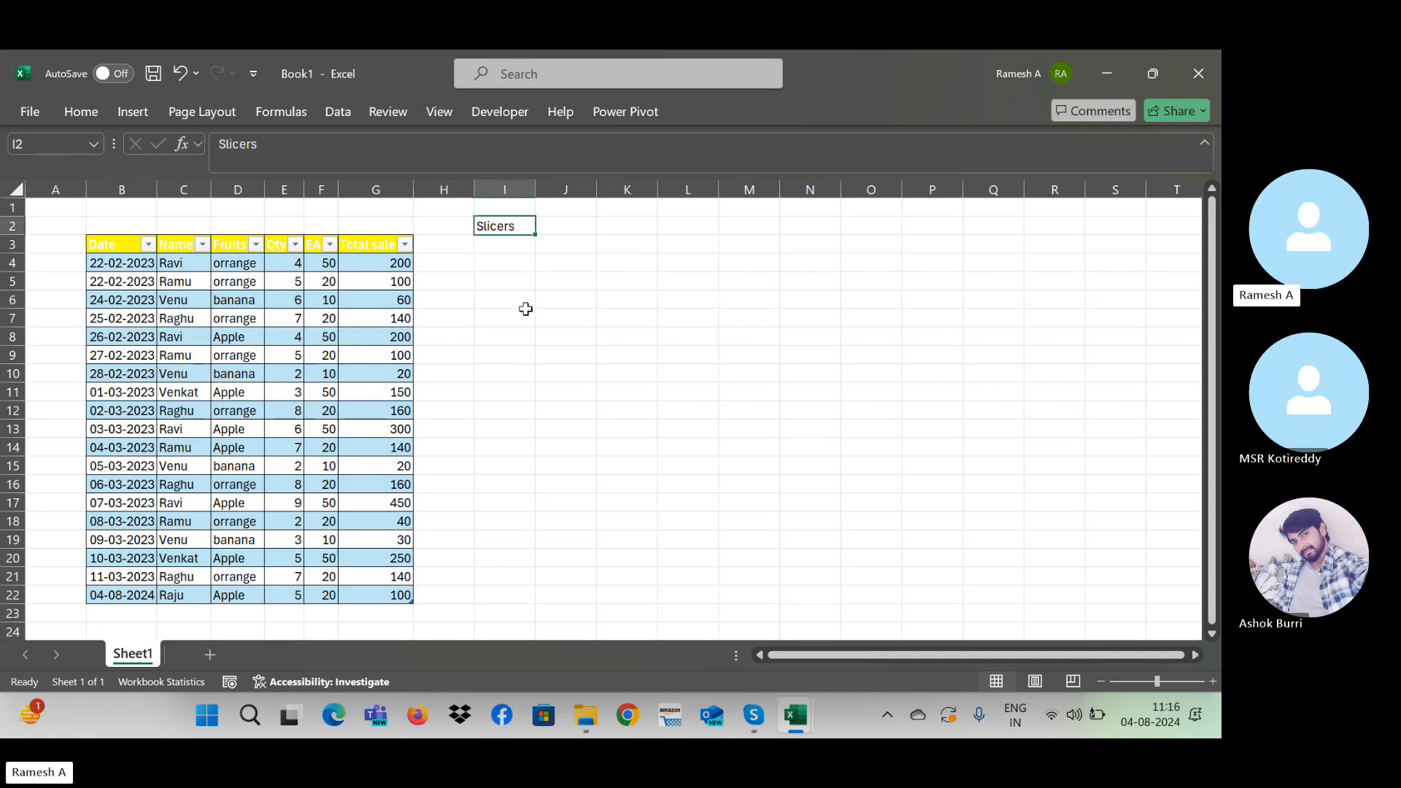
click(299, 284)
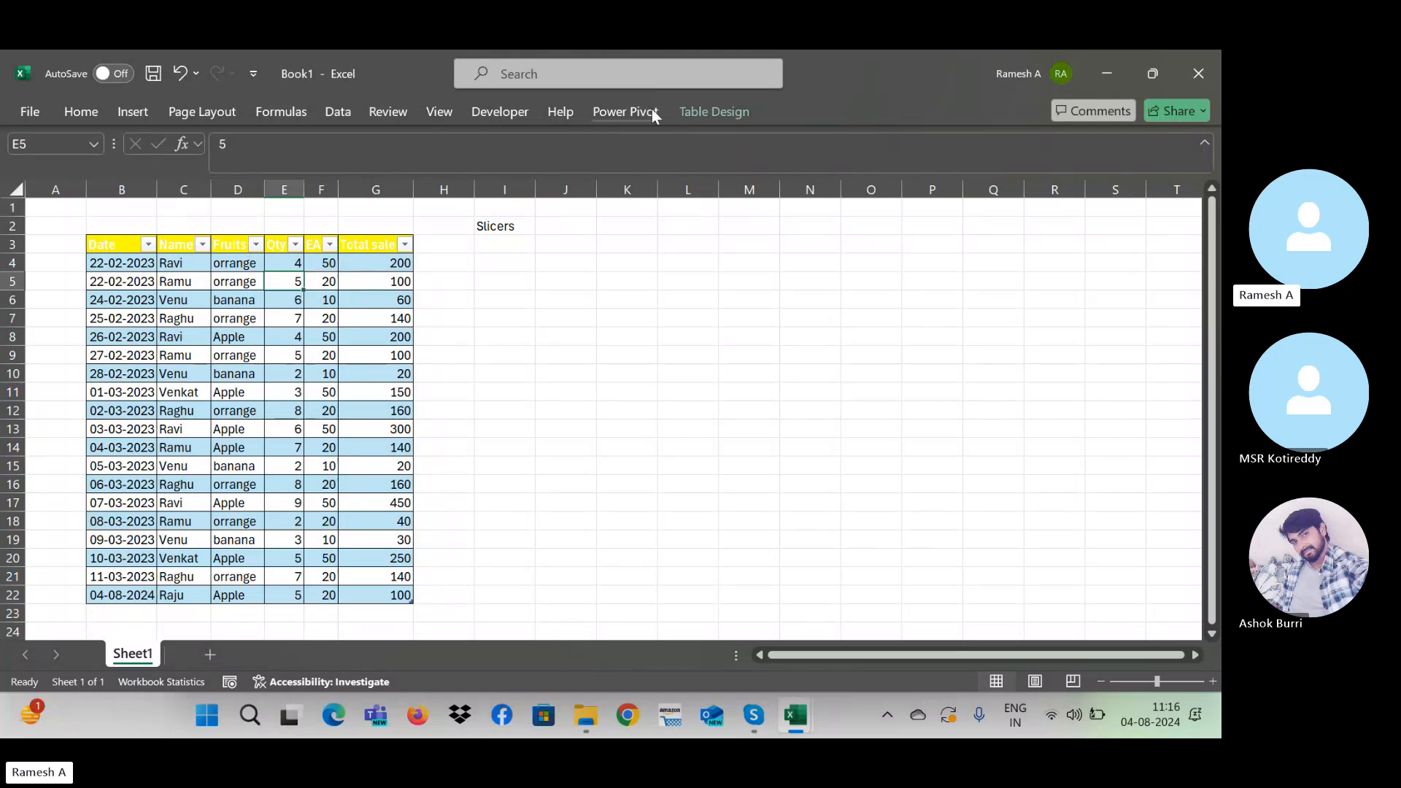
click(613, 358)
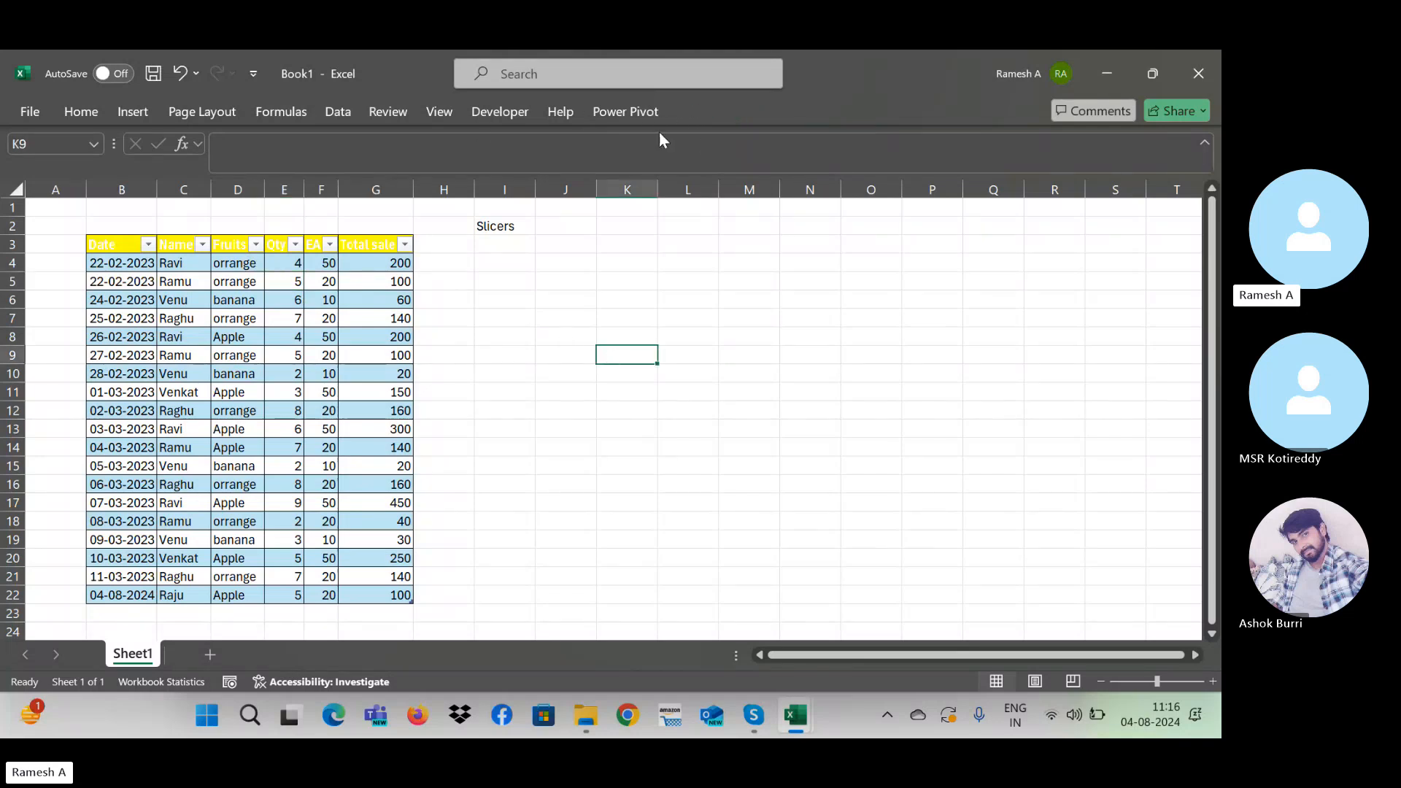
Step: Insert slicers for the Name and Fruits columns of the sales table
click(216, 335)
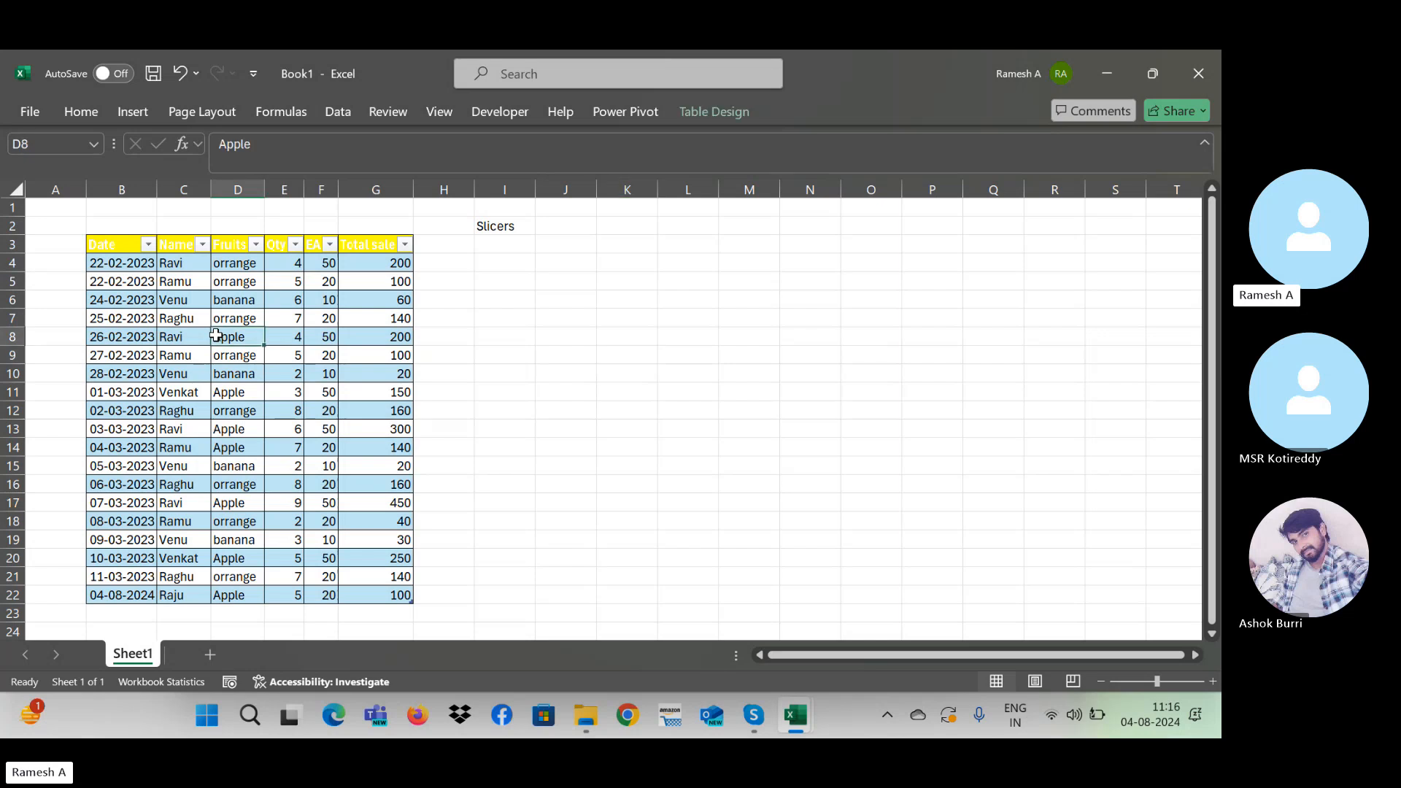
click(735, 108)
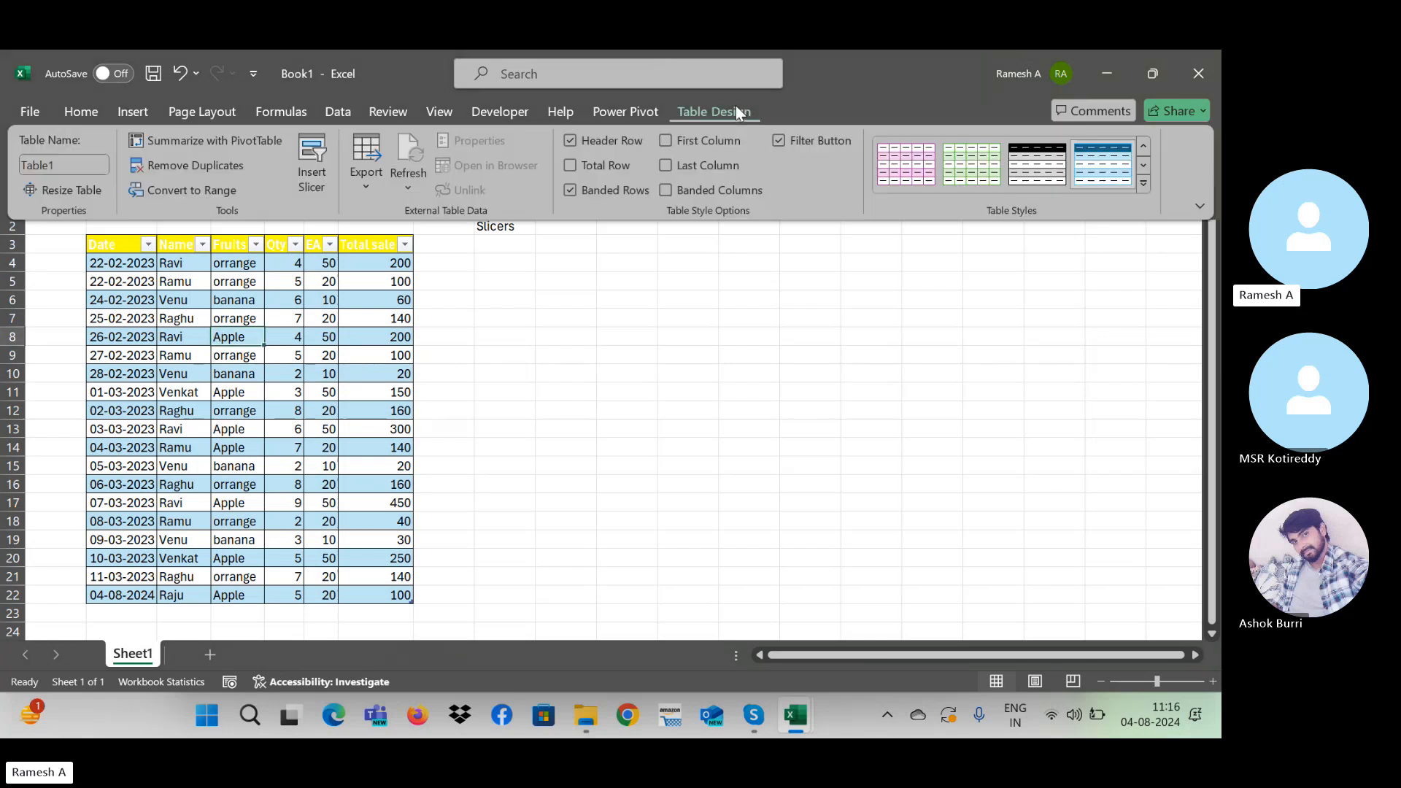
click(313, 157)
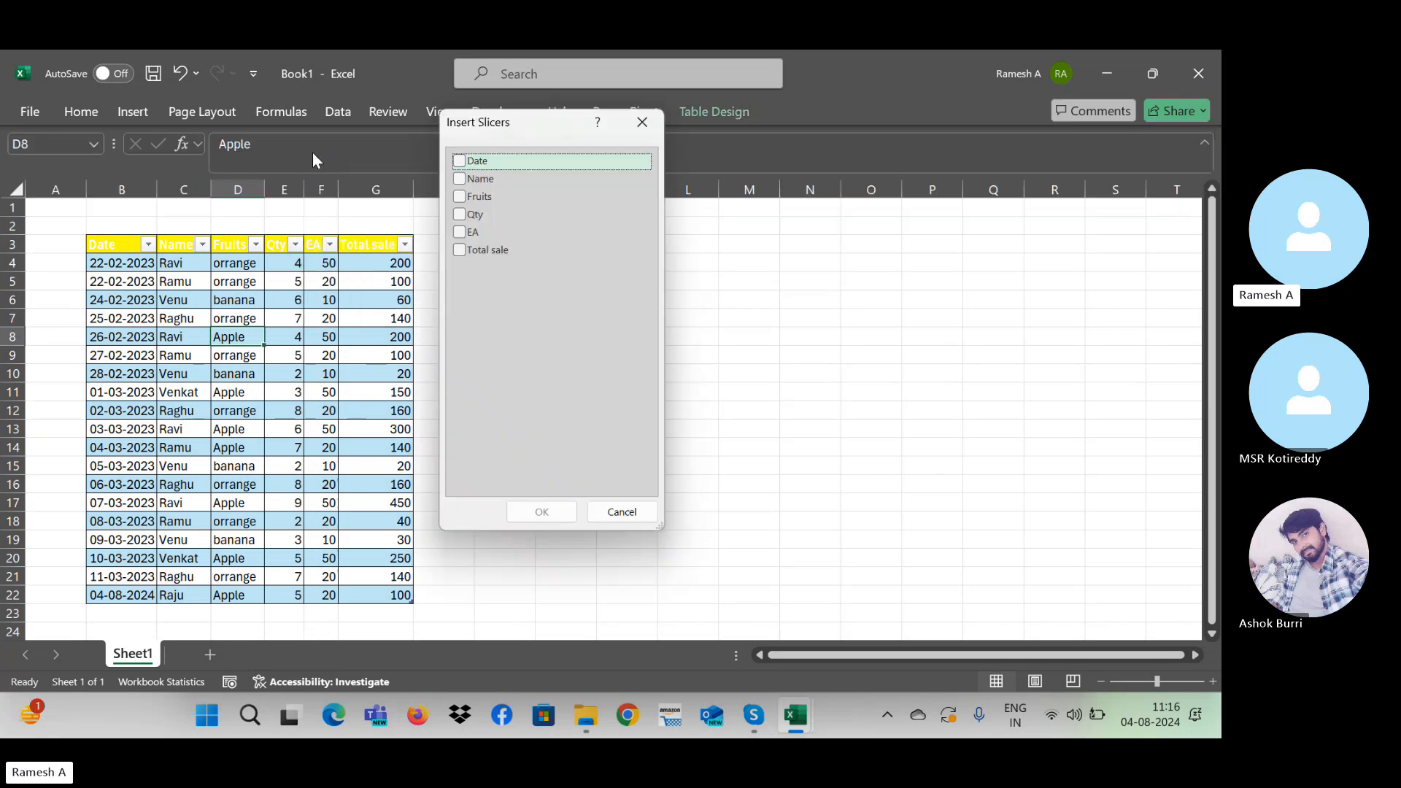
drag(514, 119, 761, 169)
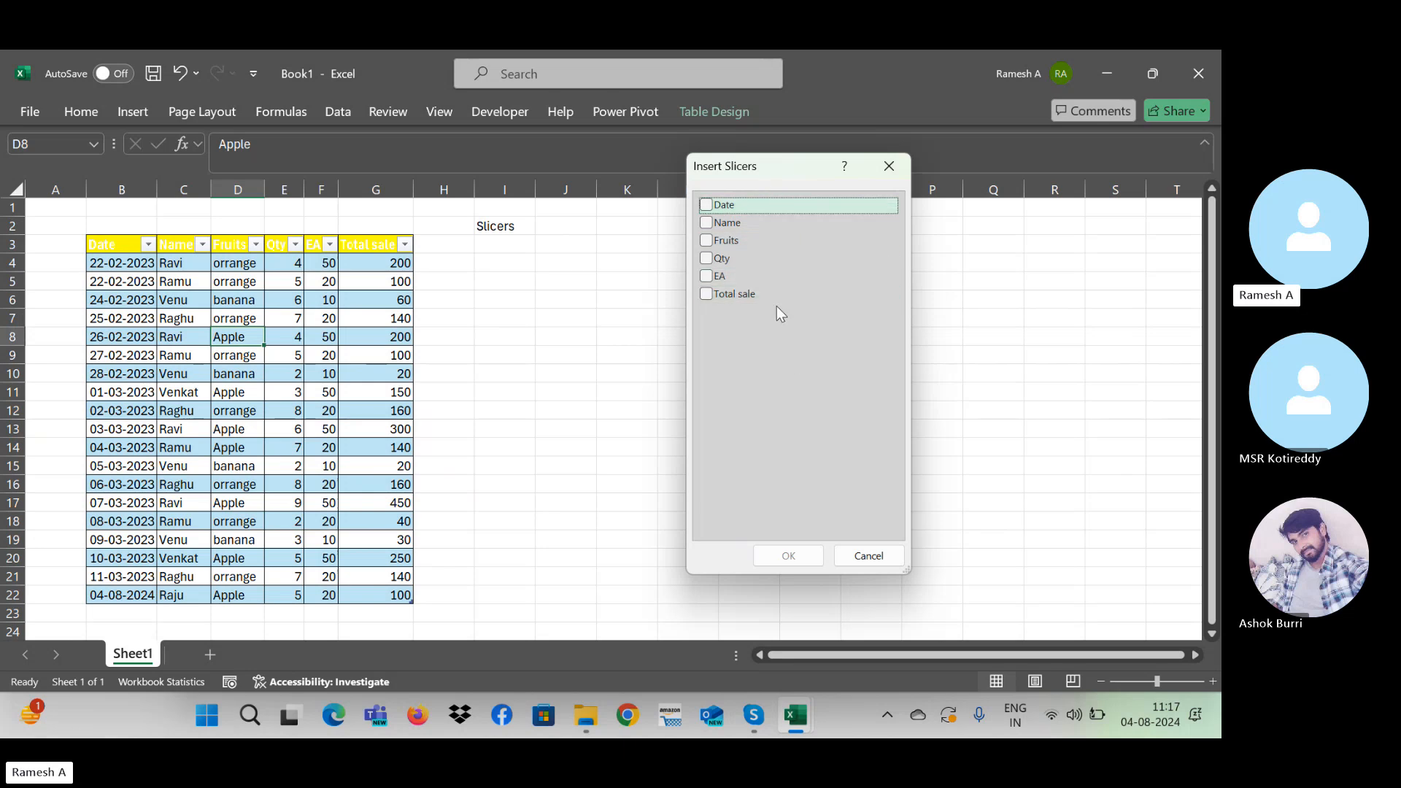
click(706, 223)
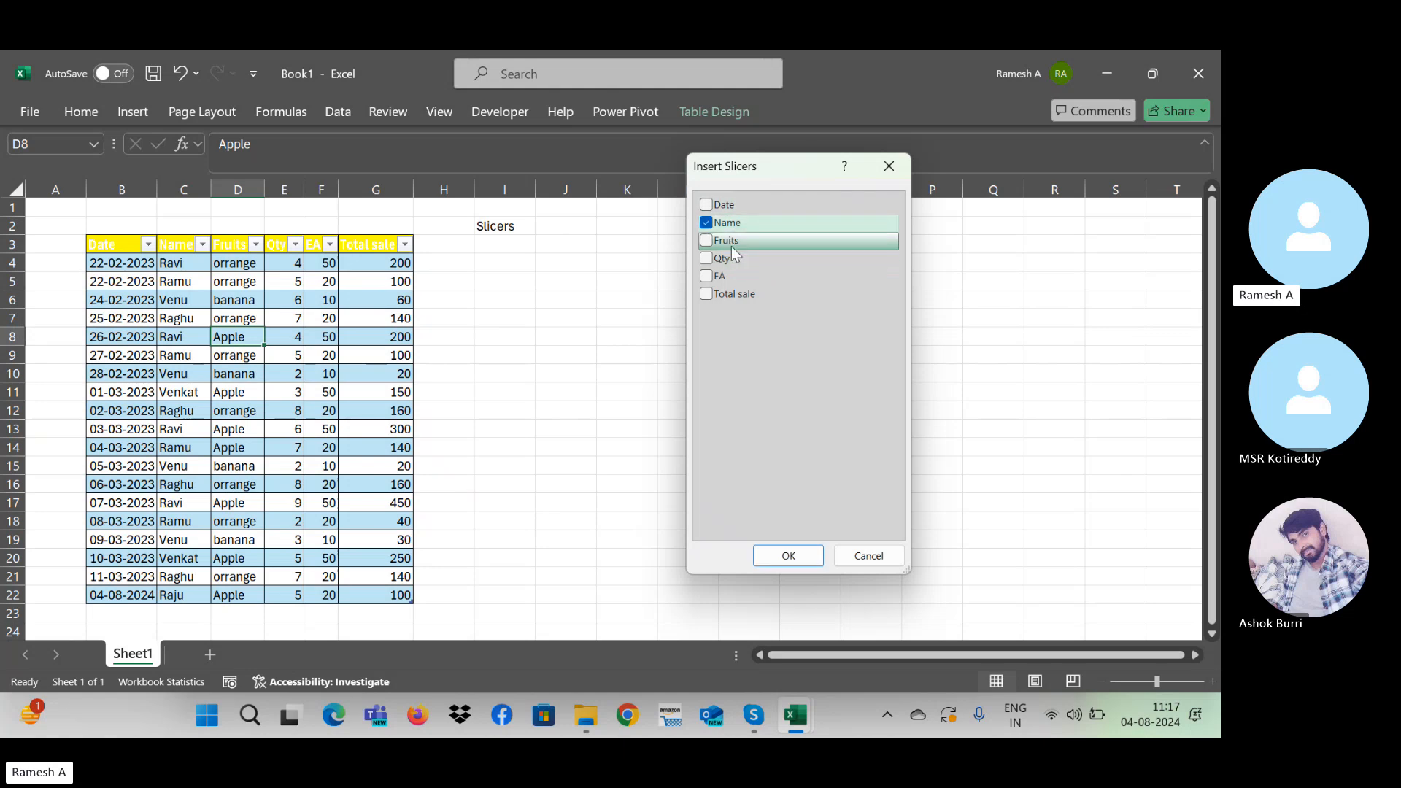
click(715, 210)
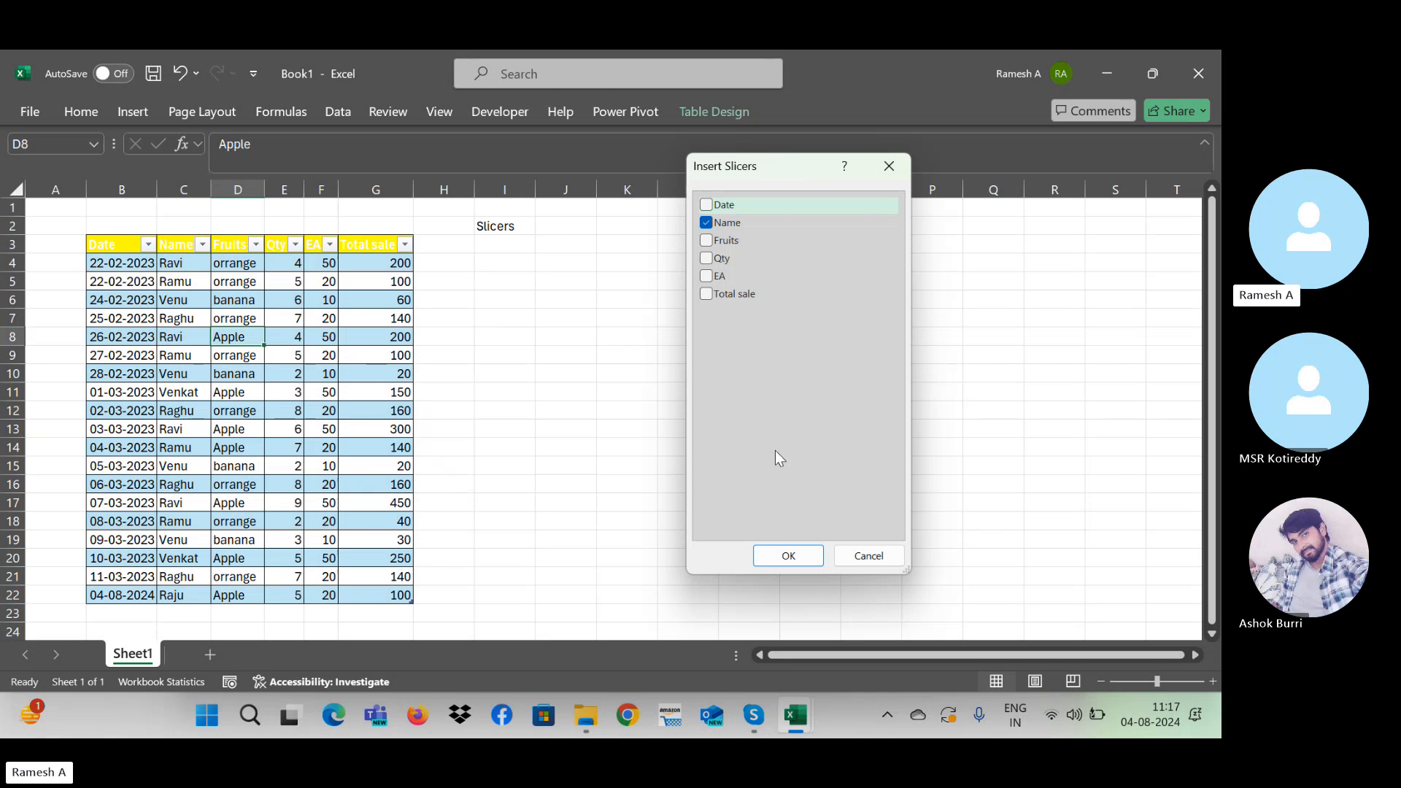
click(711, 240)
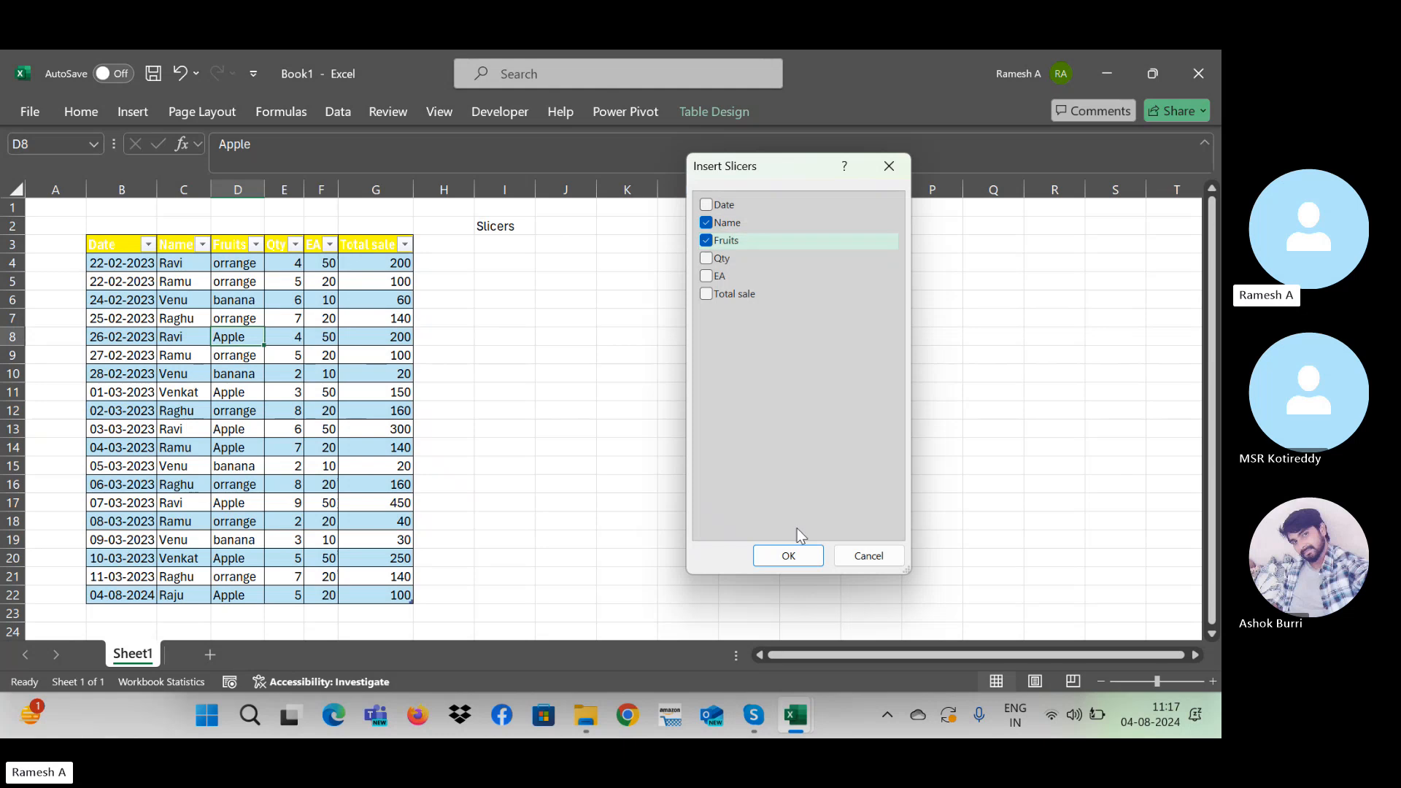
click(789, 556)
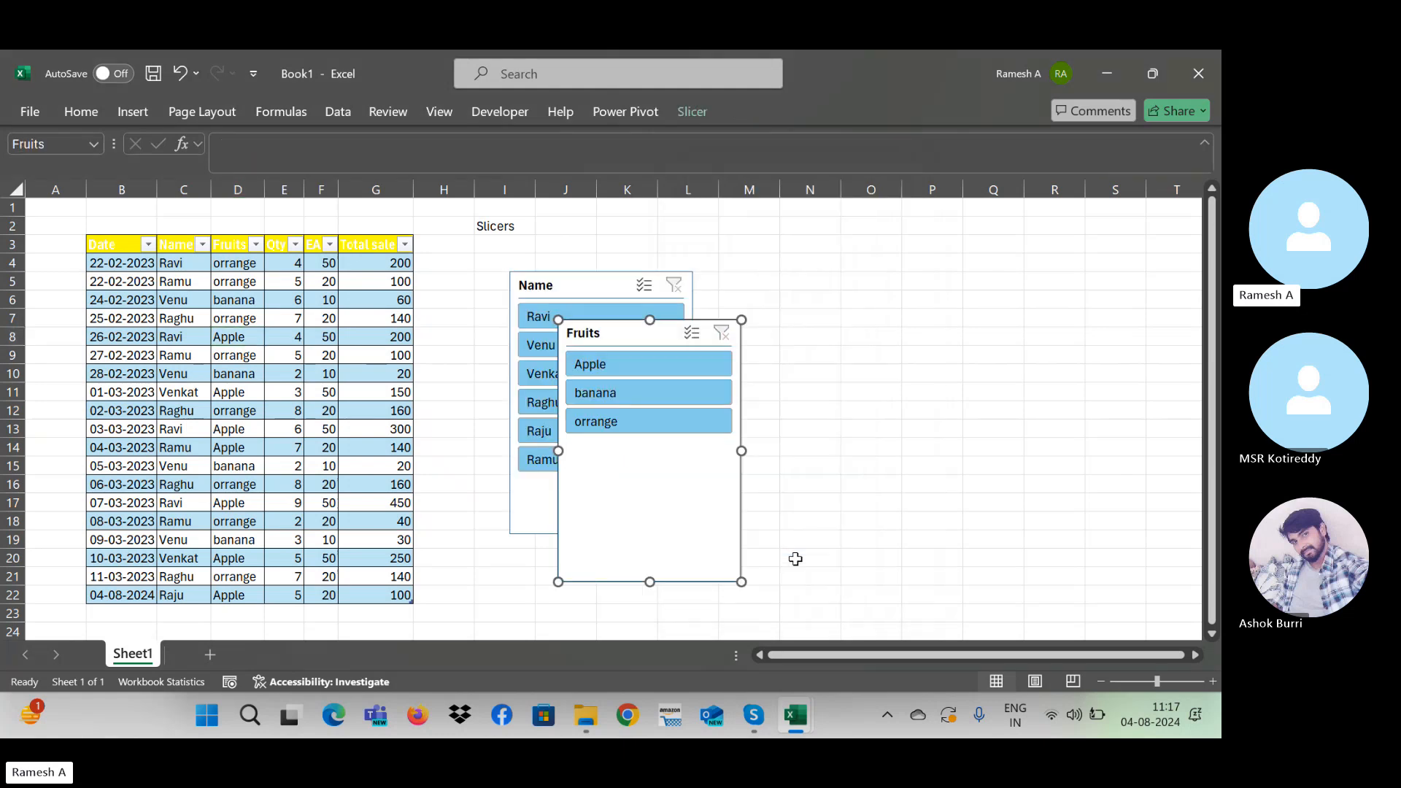
Step: Separate the two slicers, placing Name across columns J to M and Fruits across columns M to P
drag(657, 326, 839, 266)
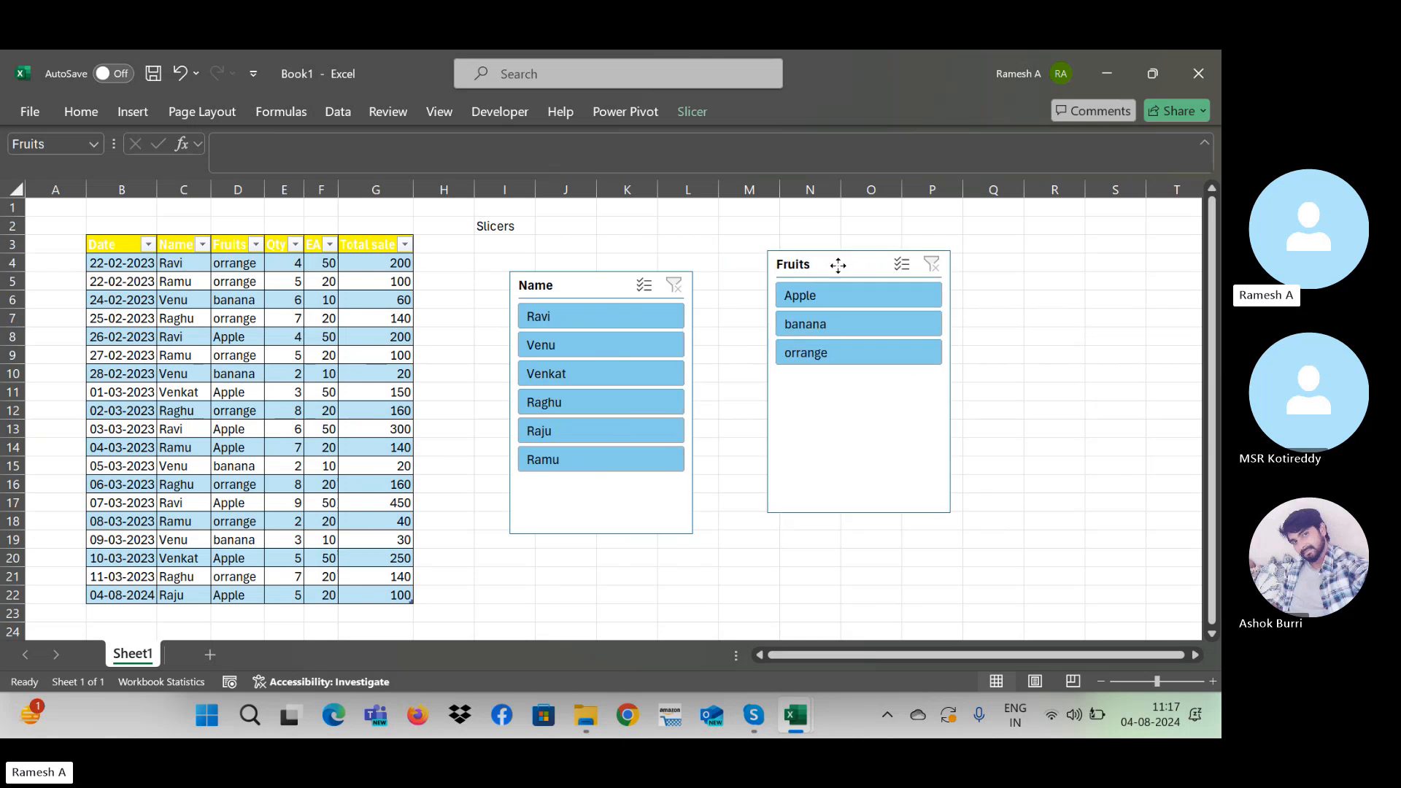
drag(540, 298, 594, 227)
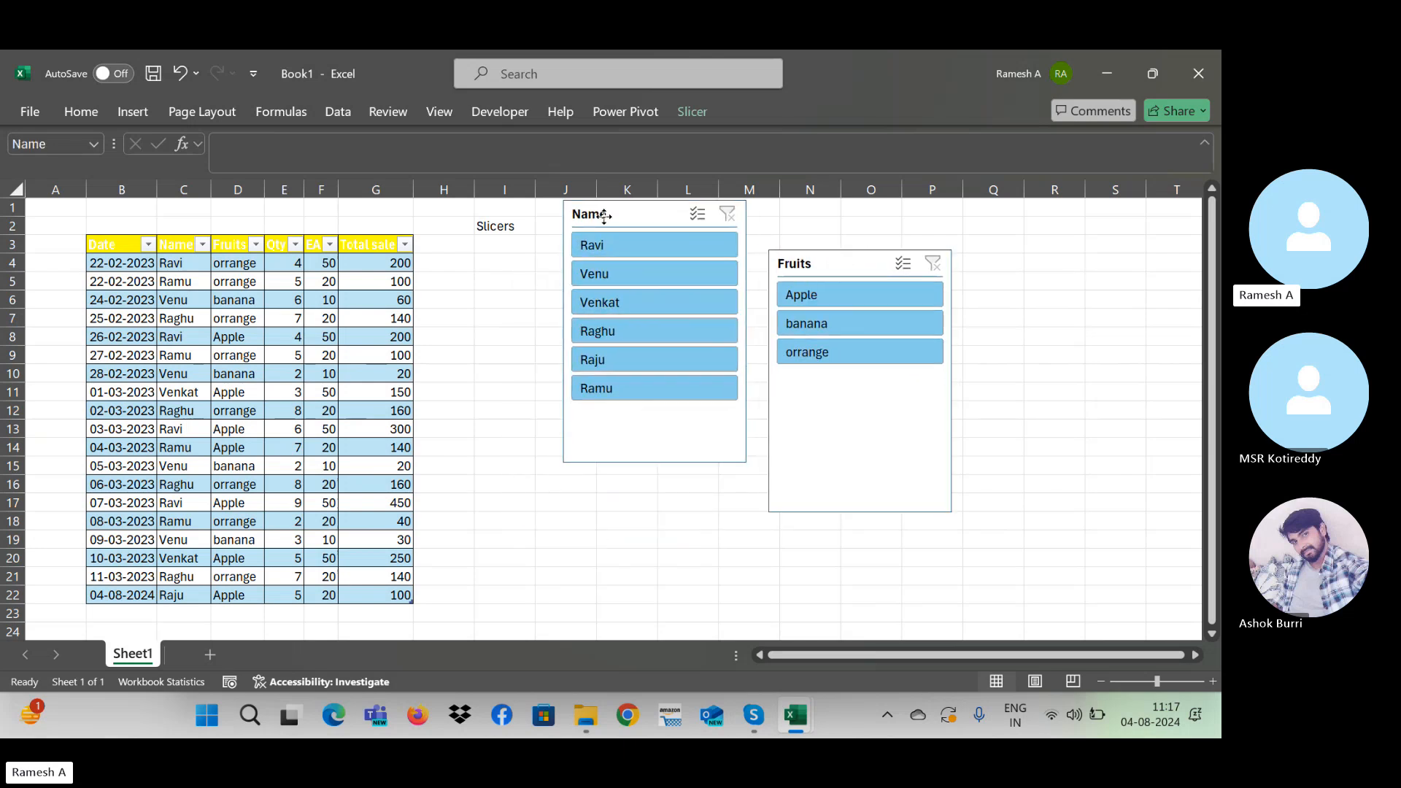
Step: Move the Fruits slicer up to row 2 beside the Name slicer and filter the table by each name in turn, ending with the first
drag(825, 267, 826, 234)
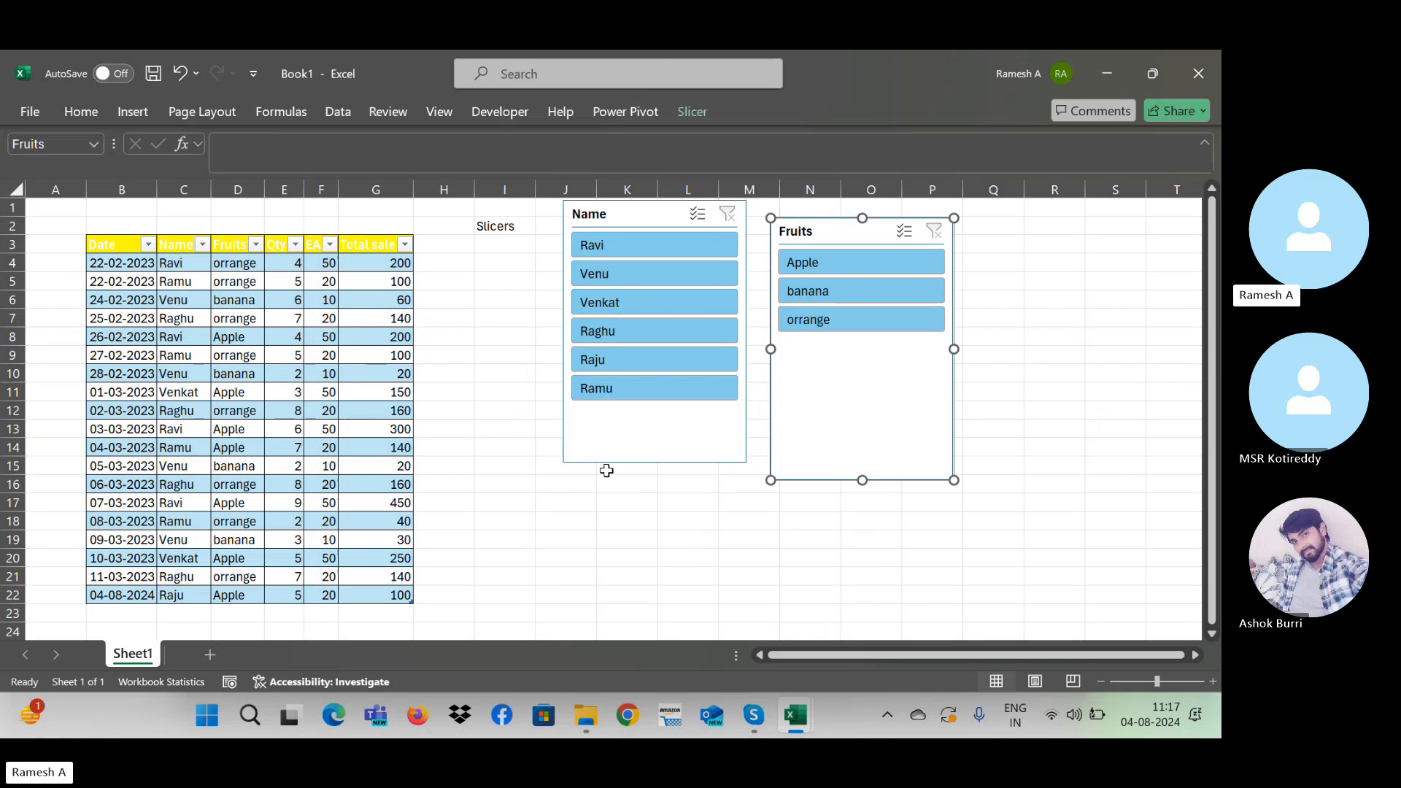
click(647, 248)
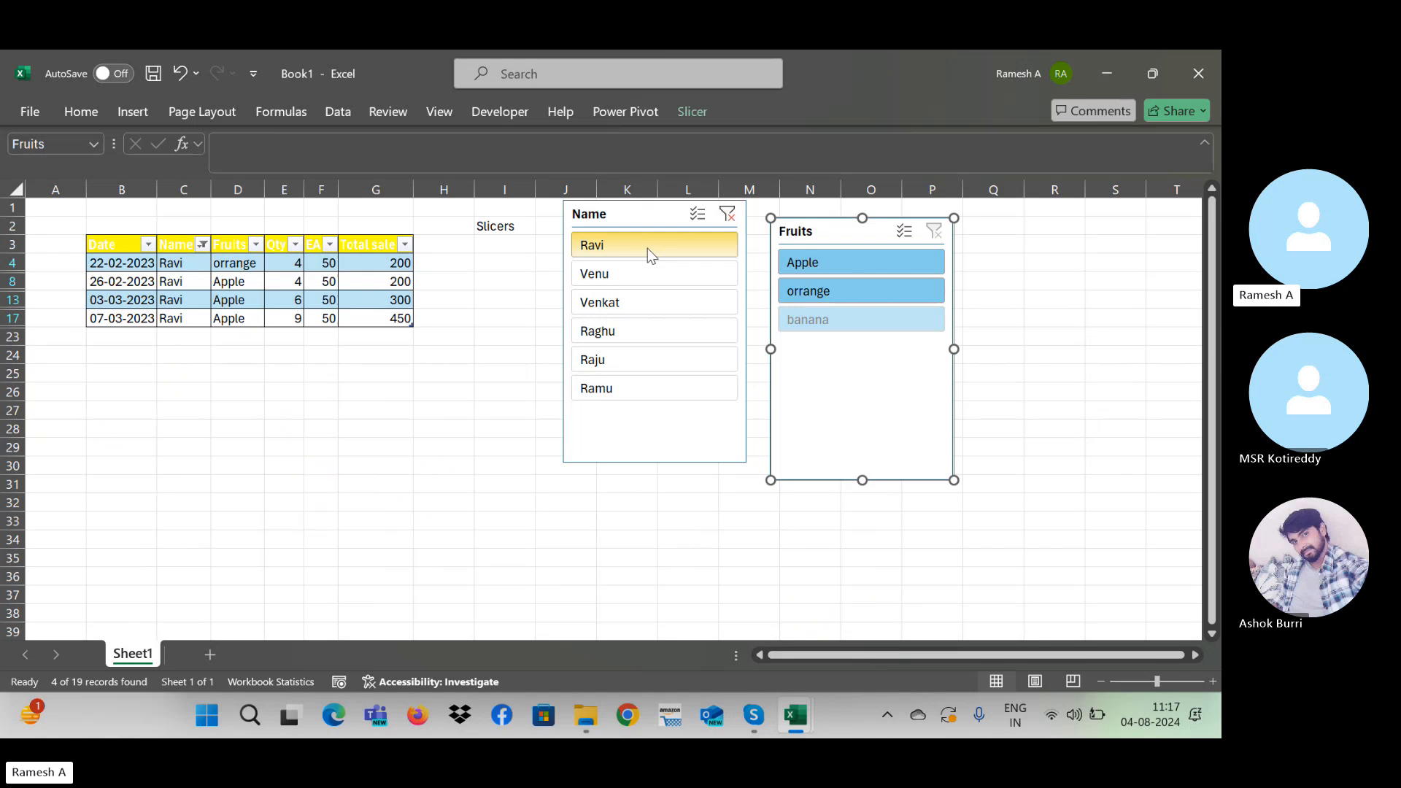
click(647, 270)
click(639, 304)
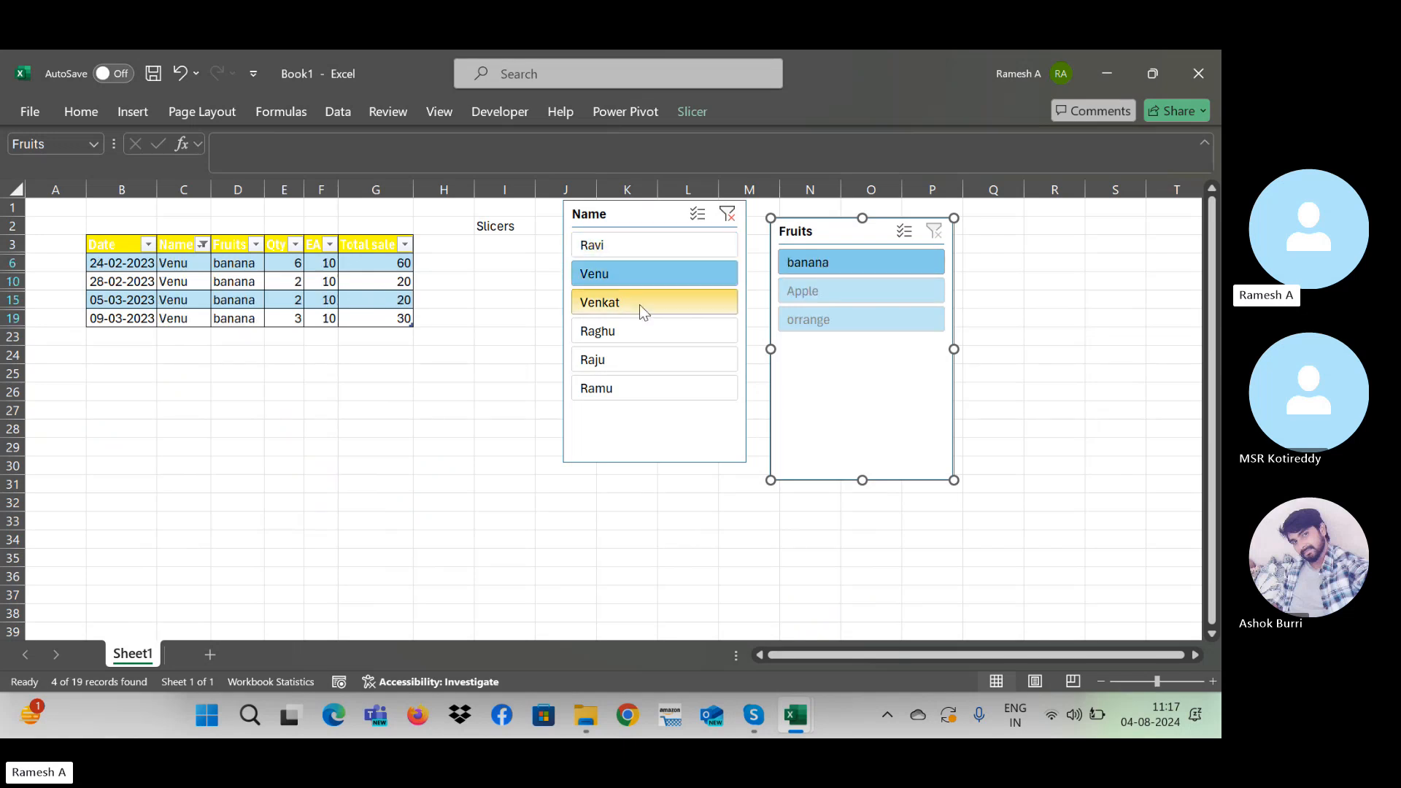
click(629, 334)
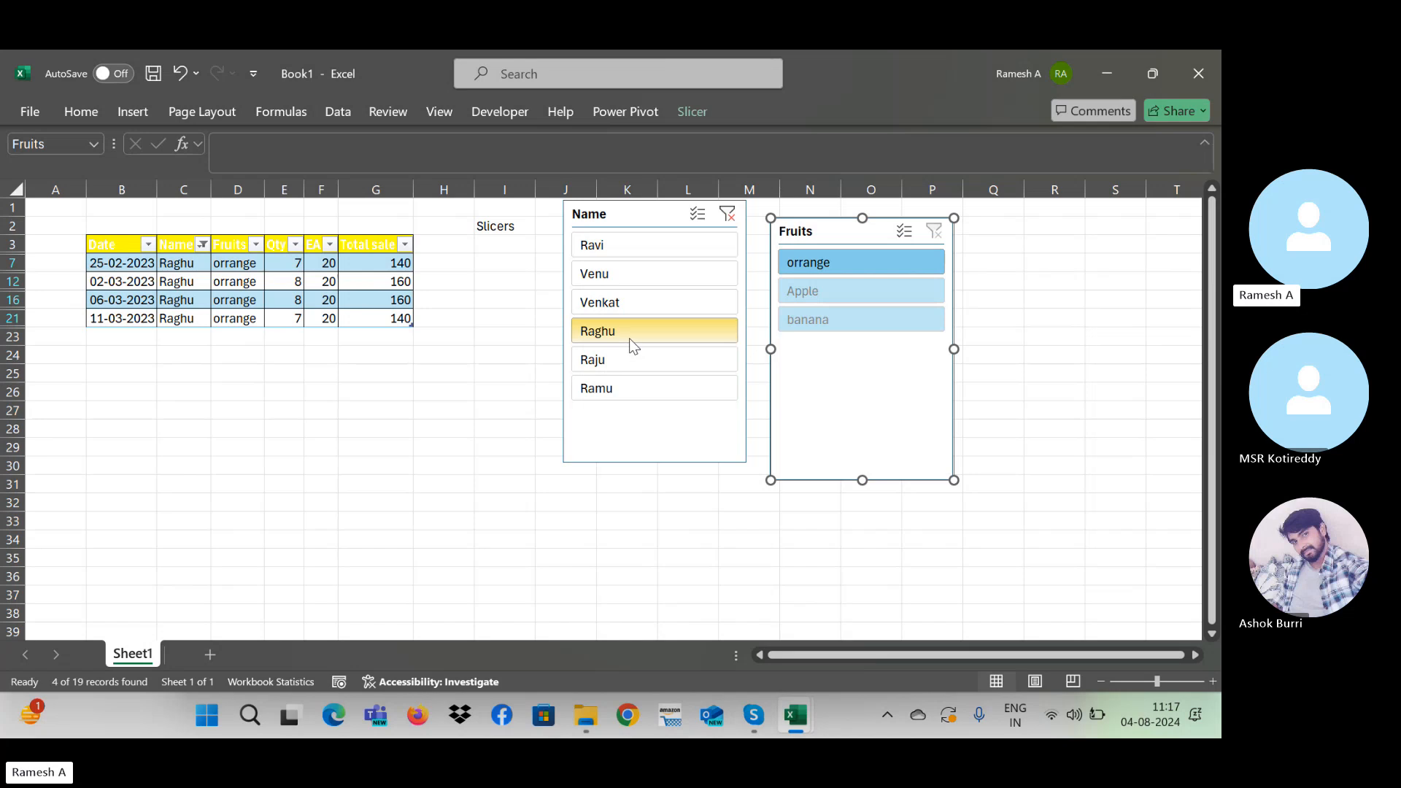
click(622, 363)
click(623, 387)
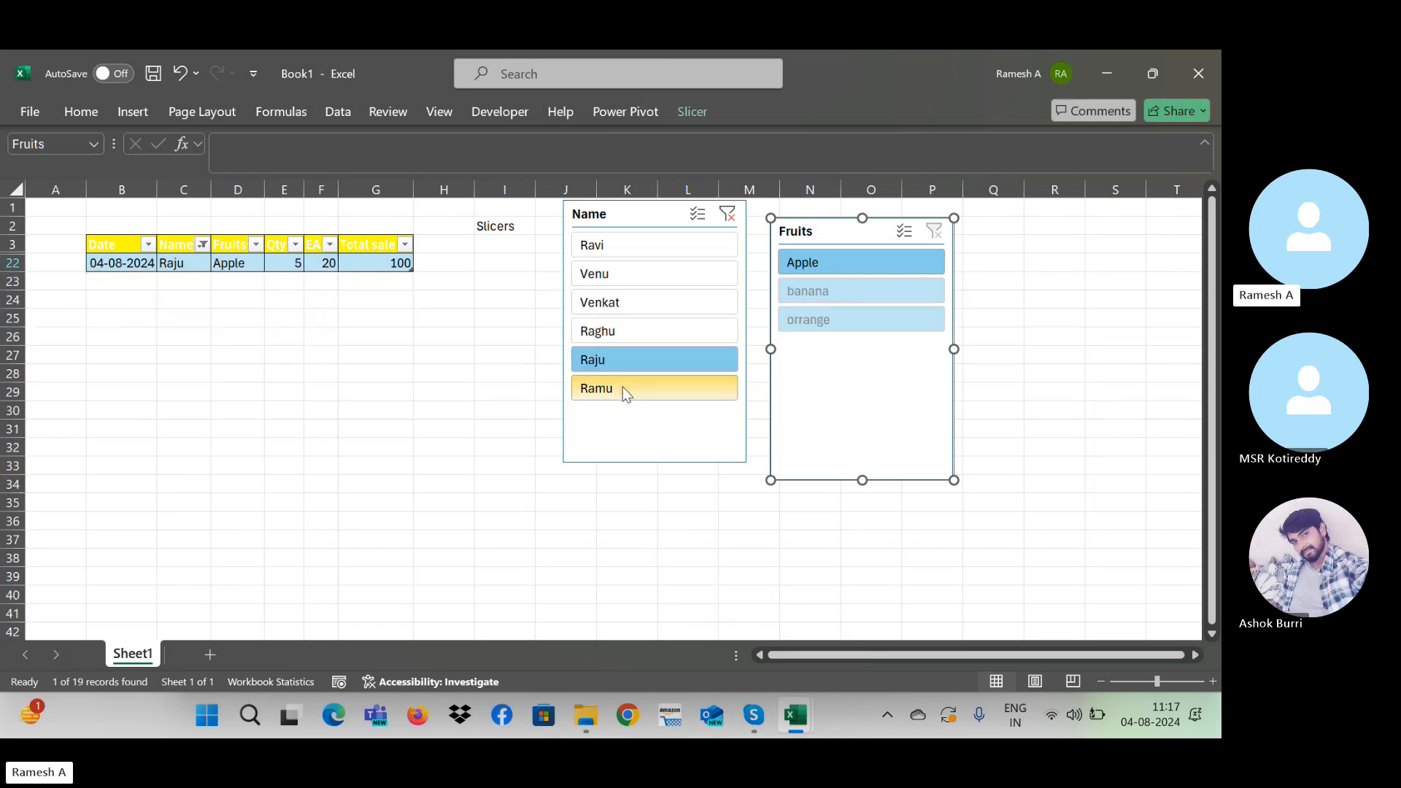
click(632, 246)
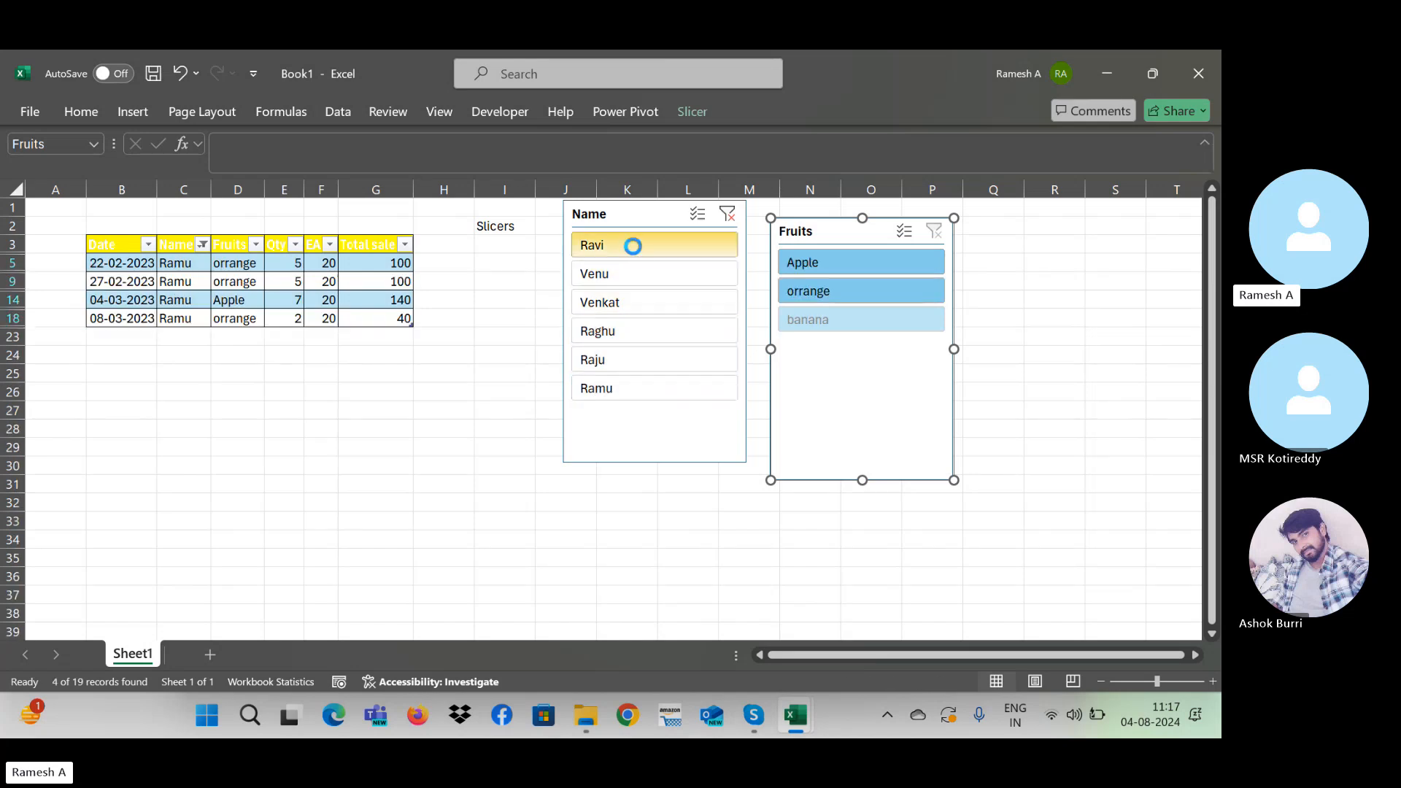
Step: Narrow the filtered rows to the fruit orrange with the Fruits slicer, then clear the filters of both slicers
click(815, 292)
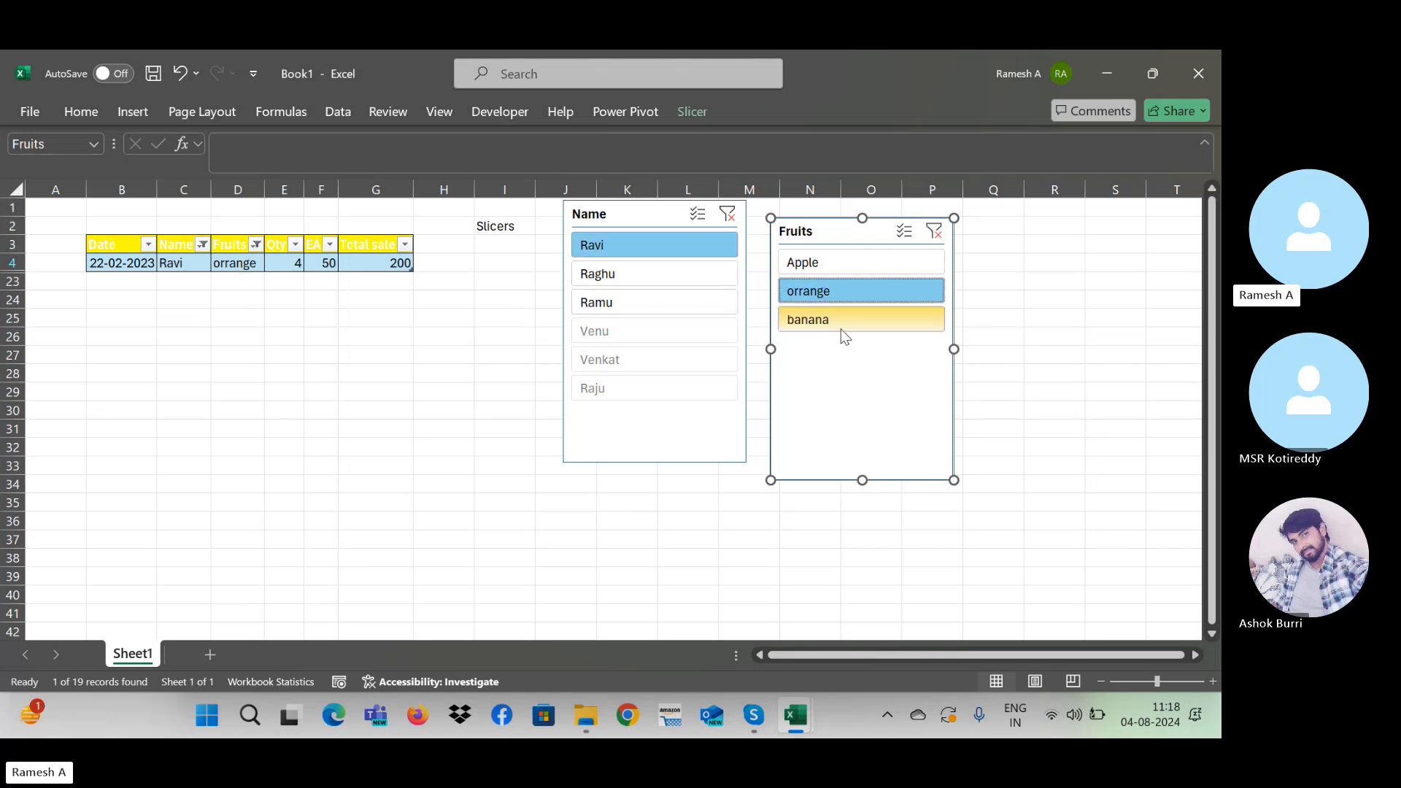
click(937, 232)
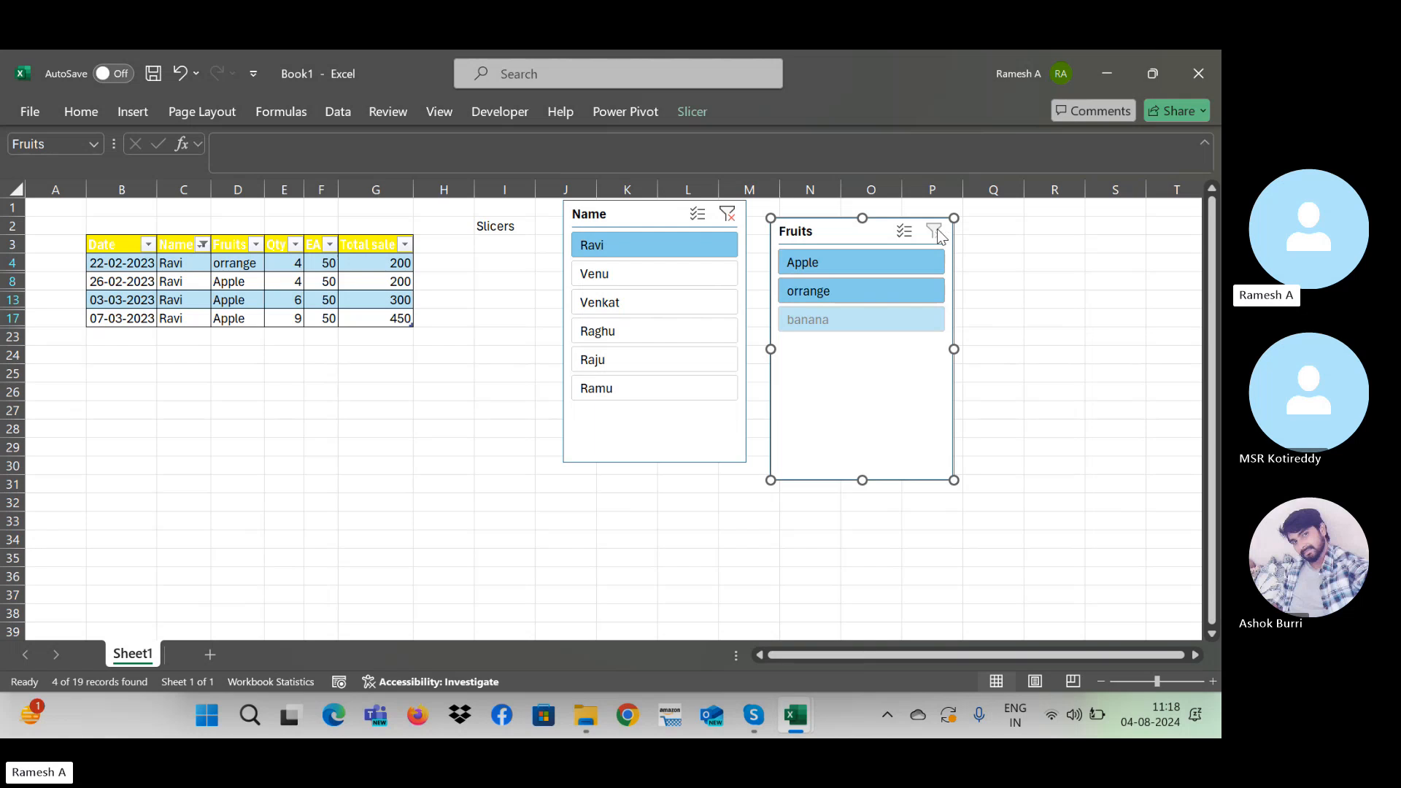
click(729, 215)
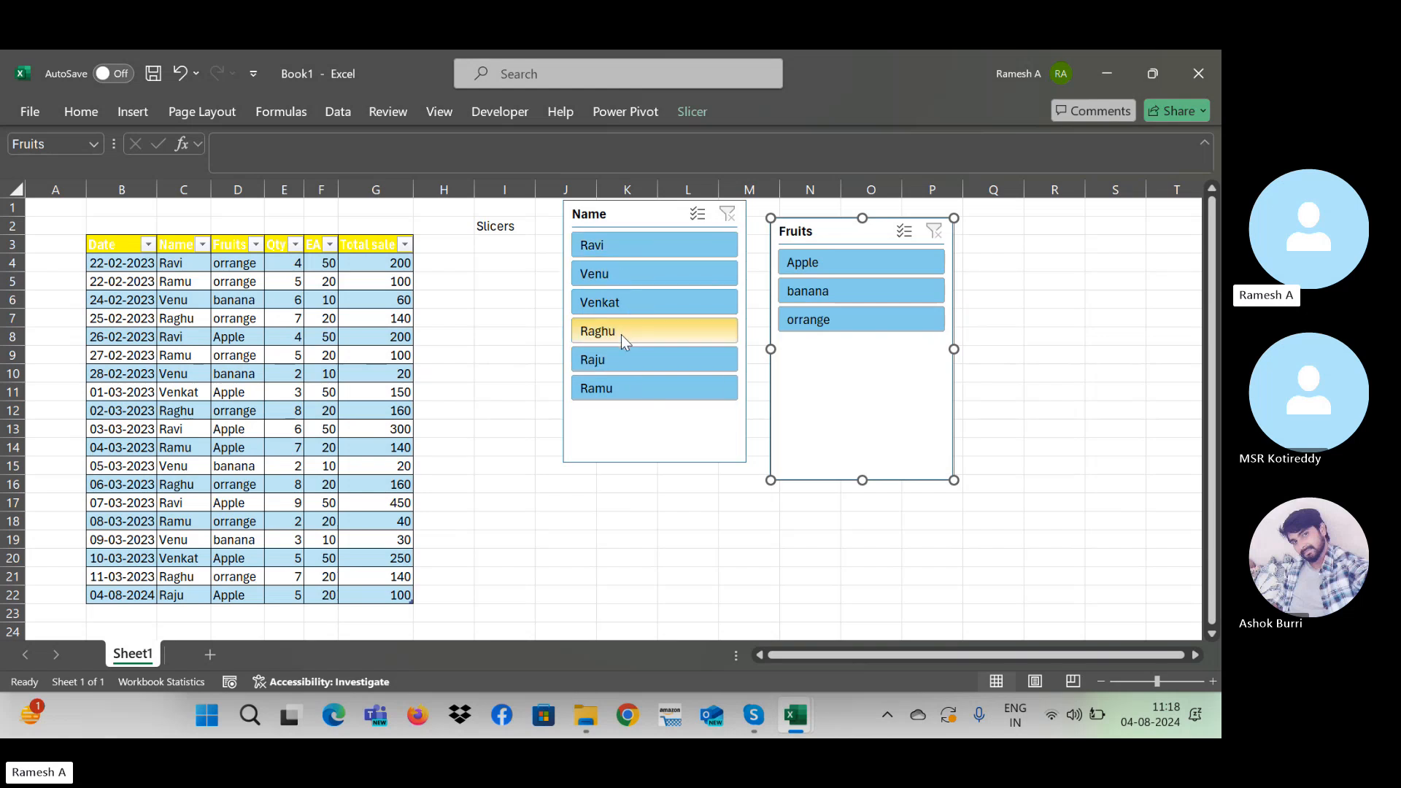
Step: Exclude the first and fourth names using the Name slicer's multi-select, then clear the filter and turn multi-select off
click(698, 214)
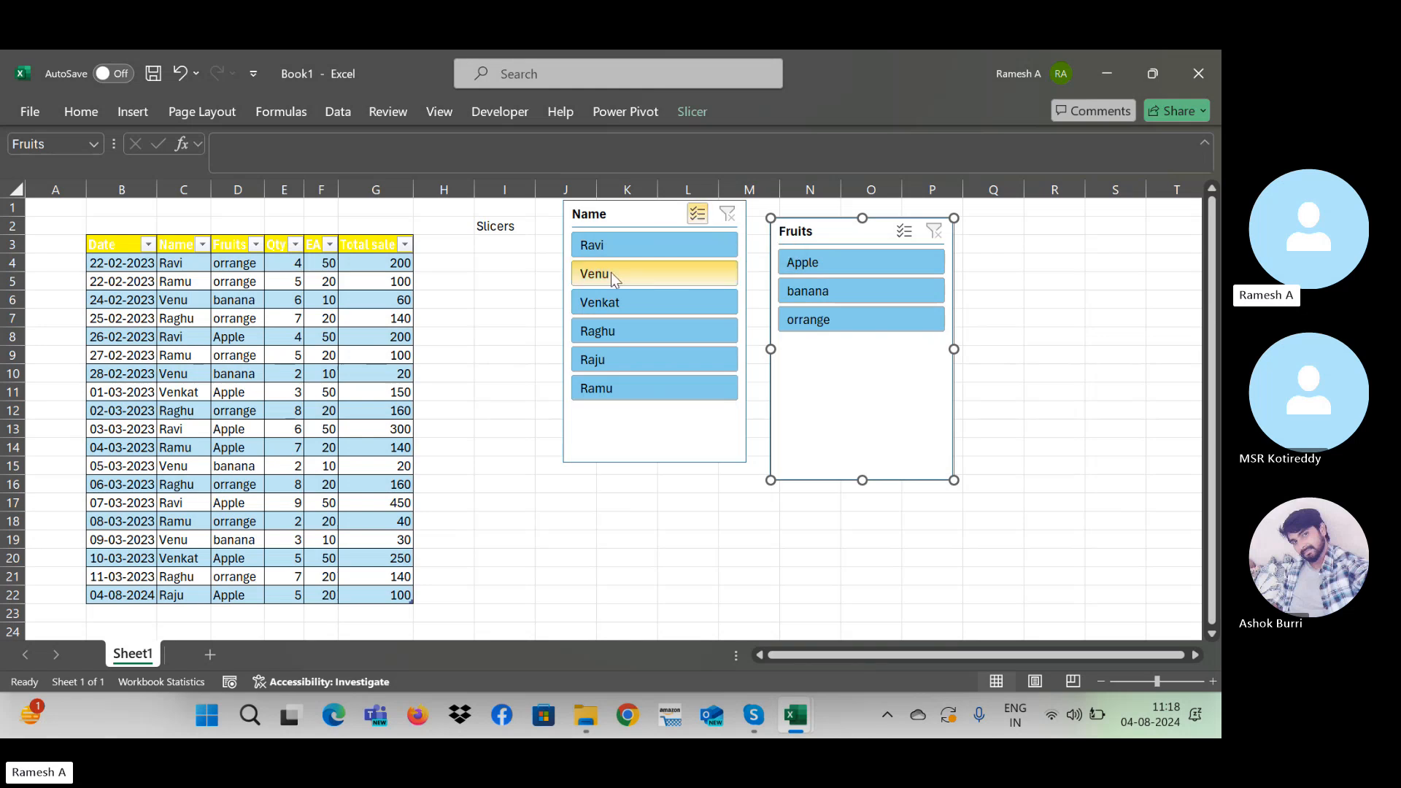
click(590, 247)
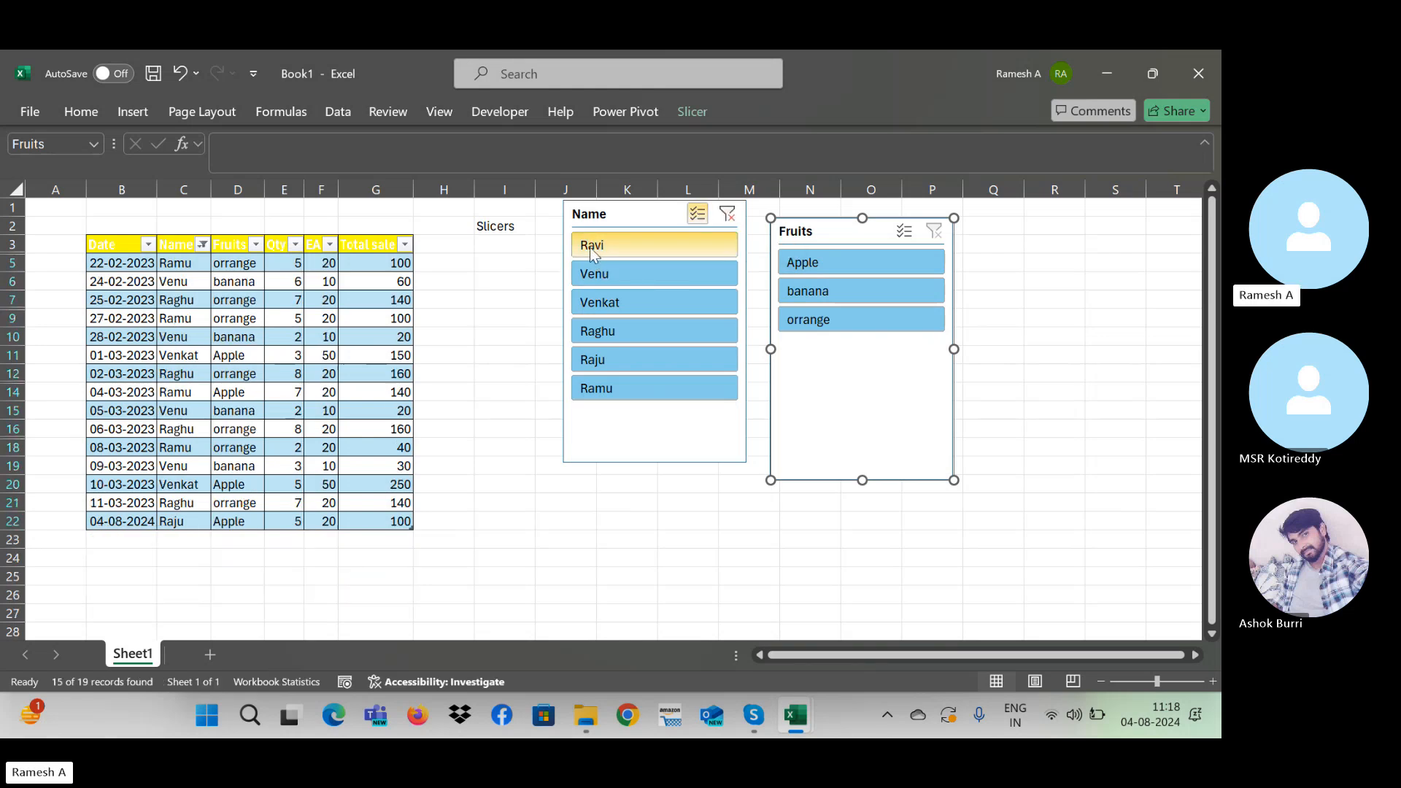
click(612, 334)
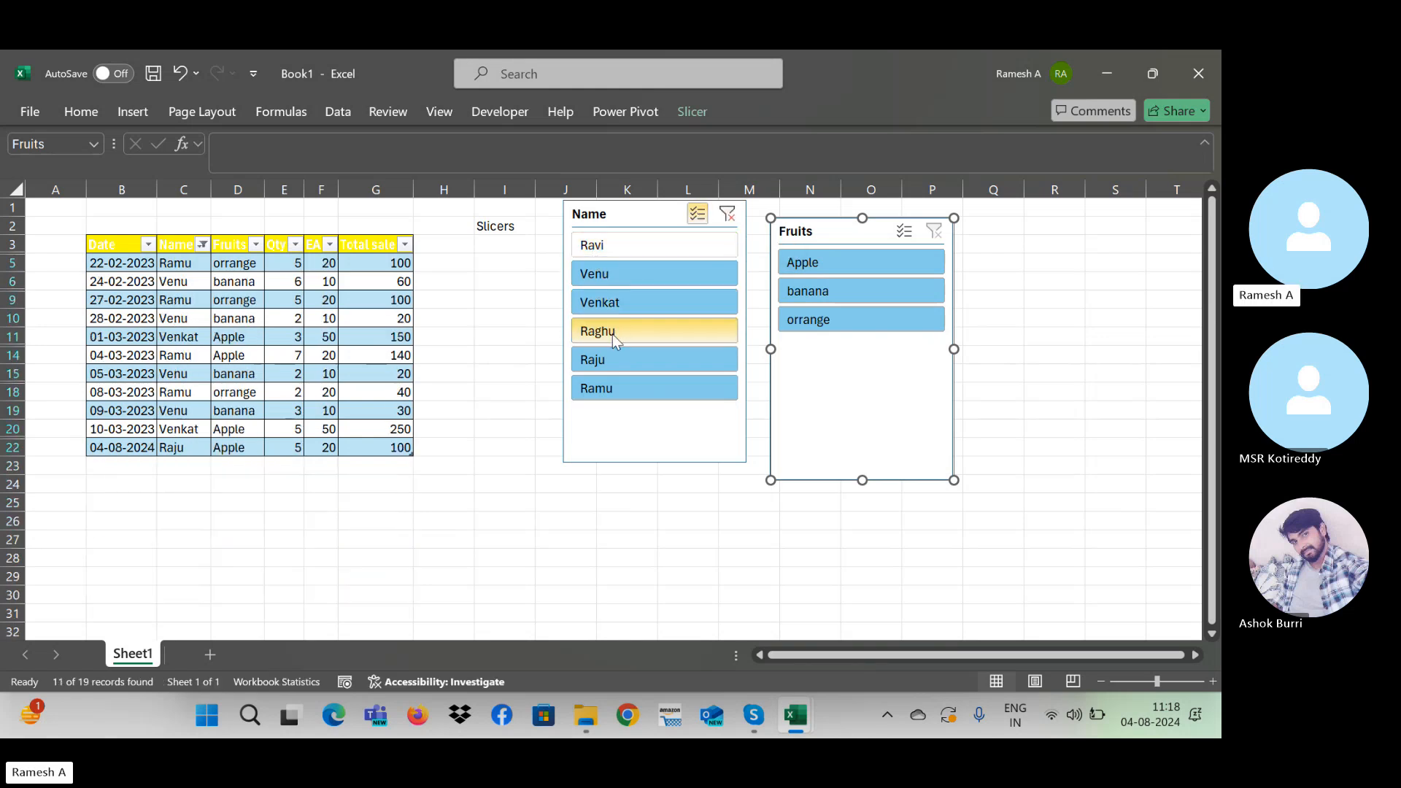
click(727, 213)
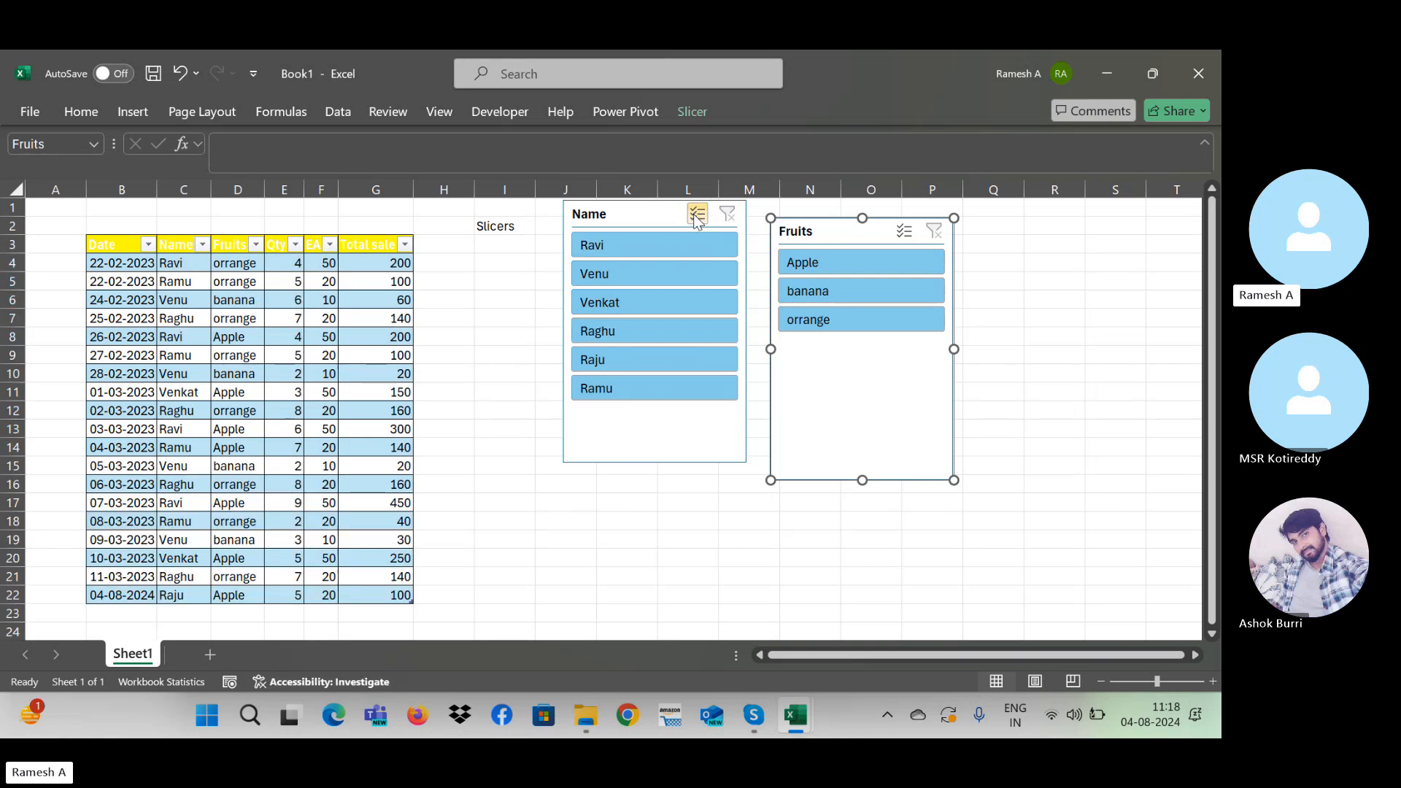
click(696, 216)
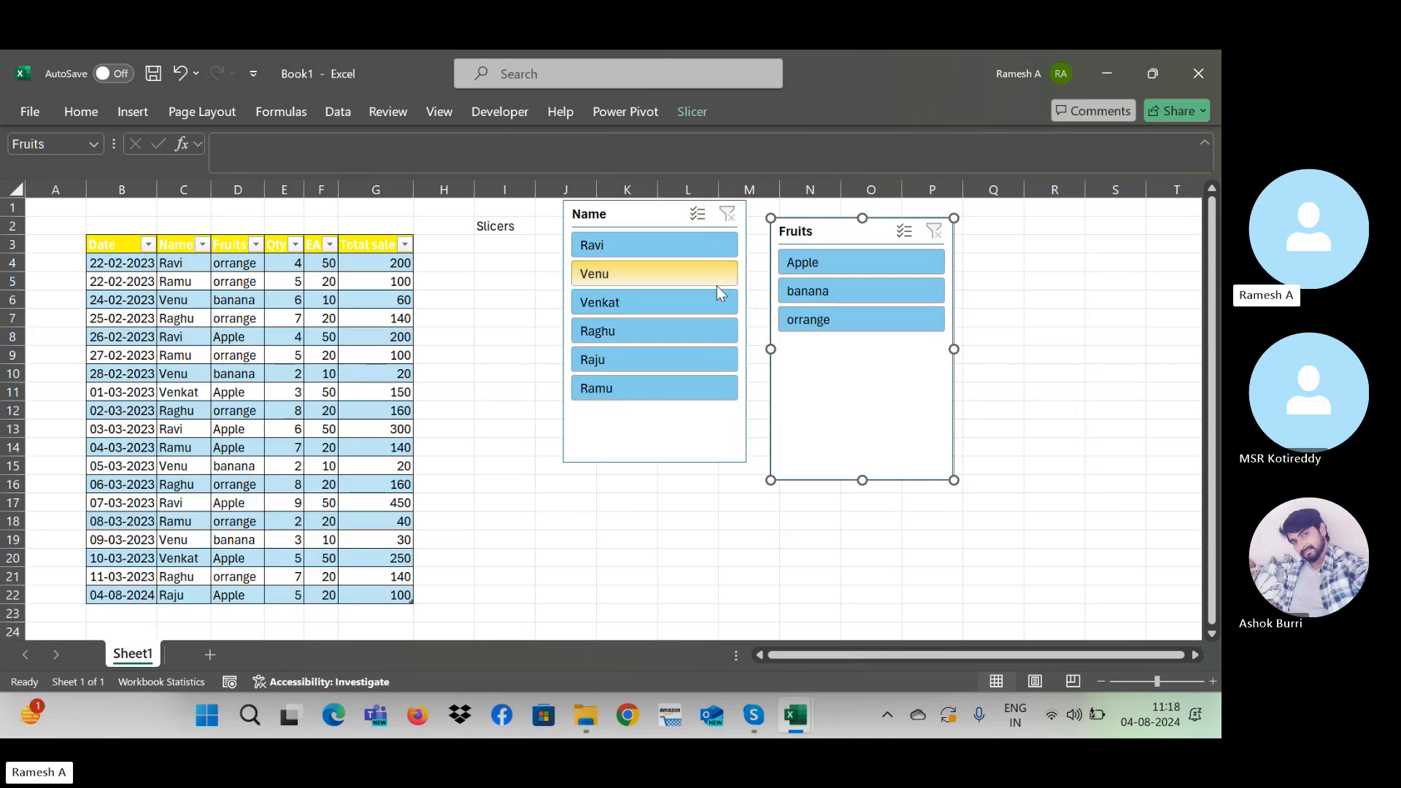
Step: Filter the table to the third name alone, add the first name through multi-select, and clear the Name slicer's filter
click(675, 245)
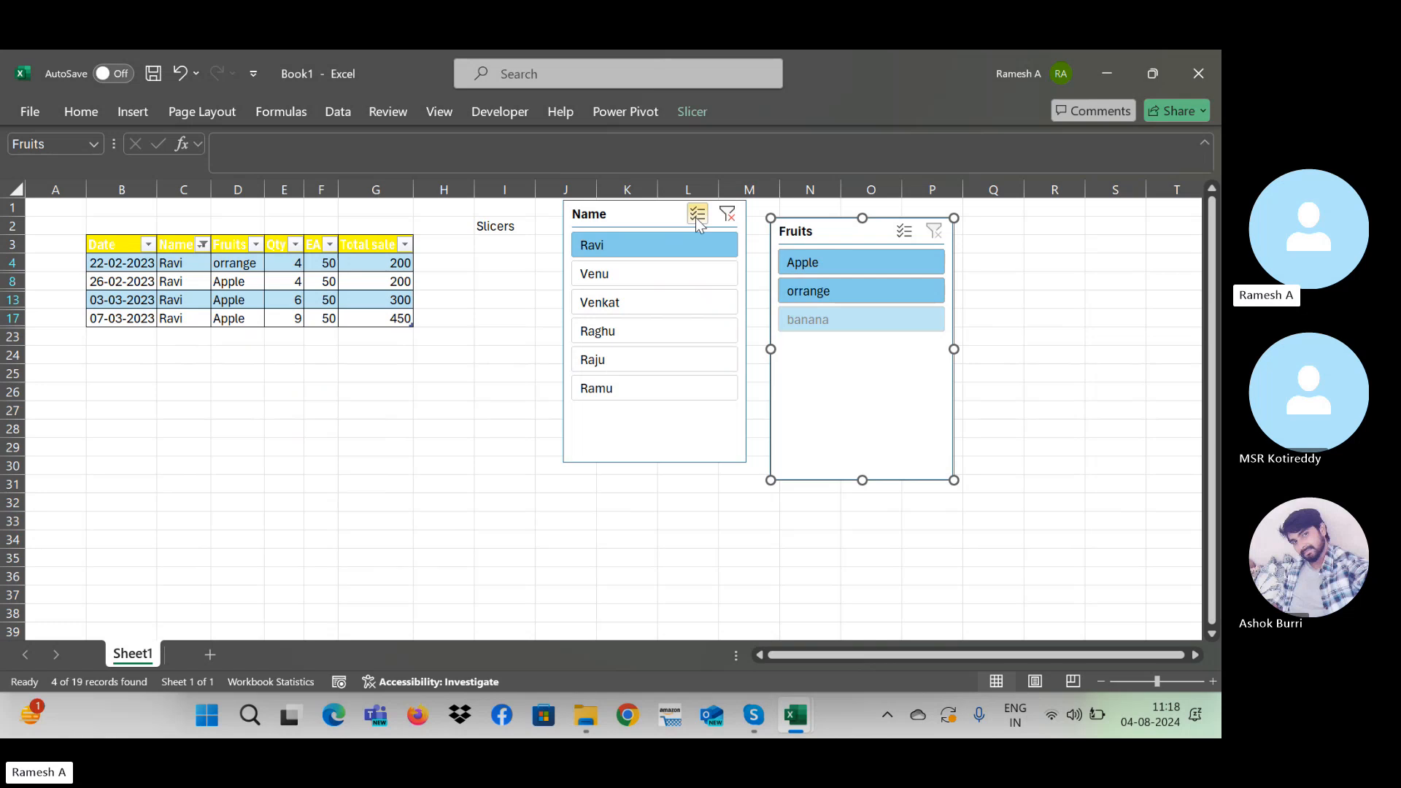
click(643, 301)
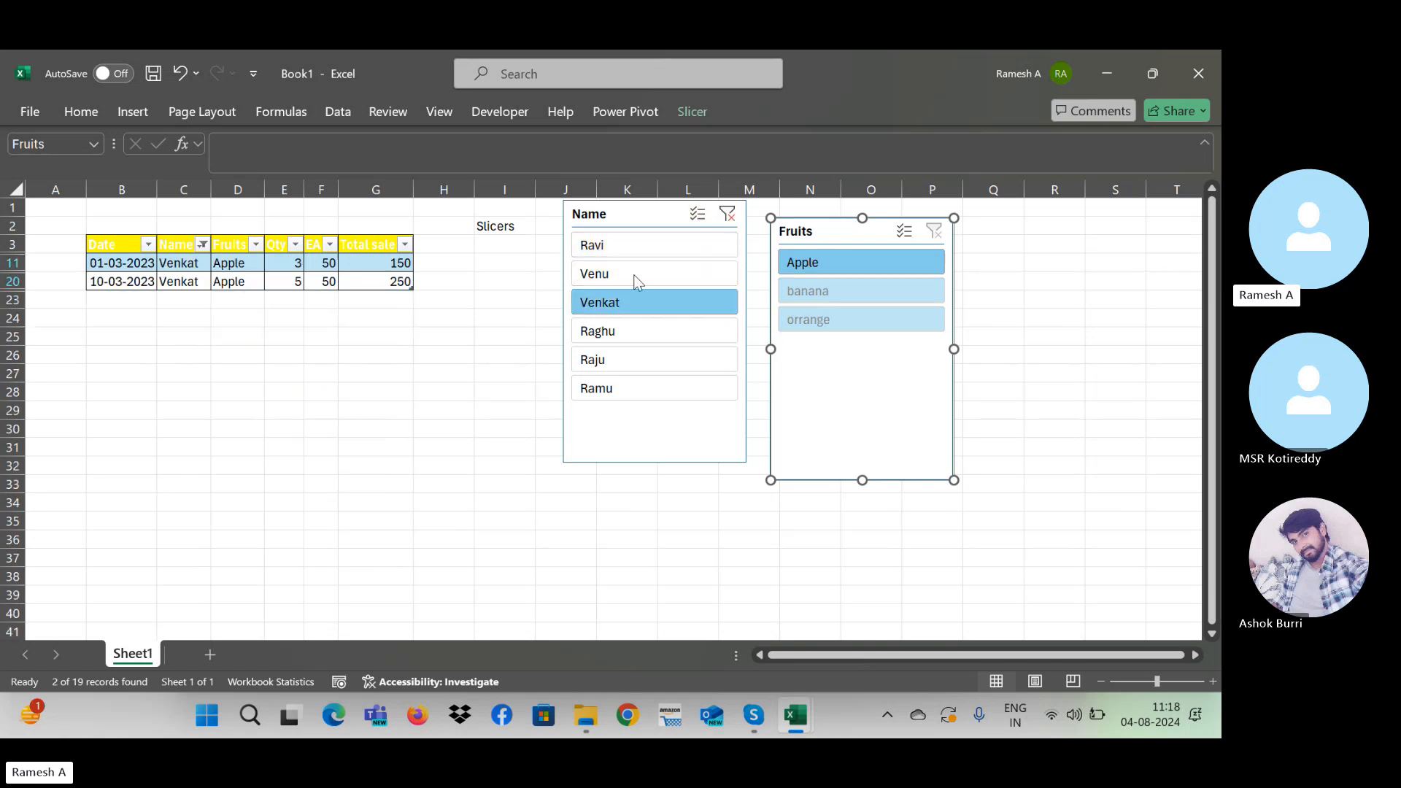
click(697, 214)
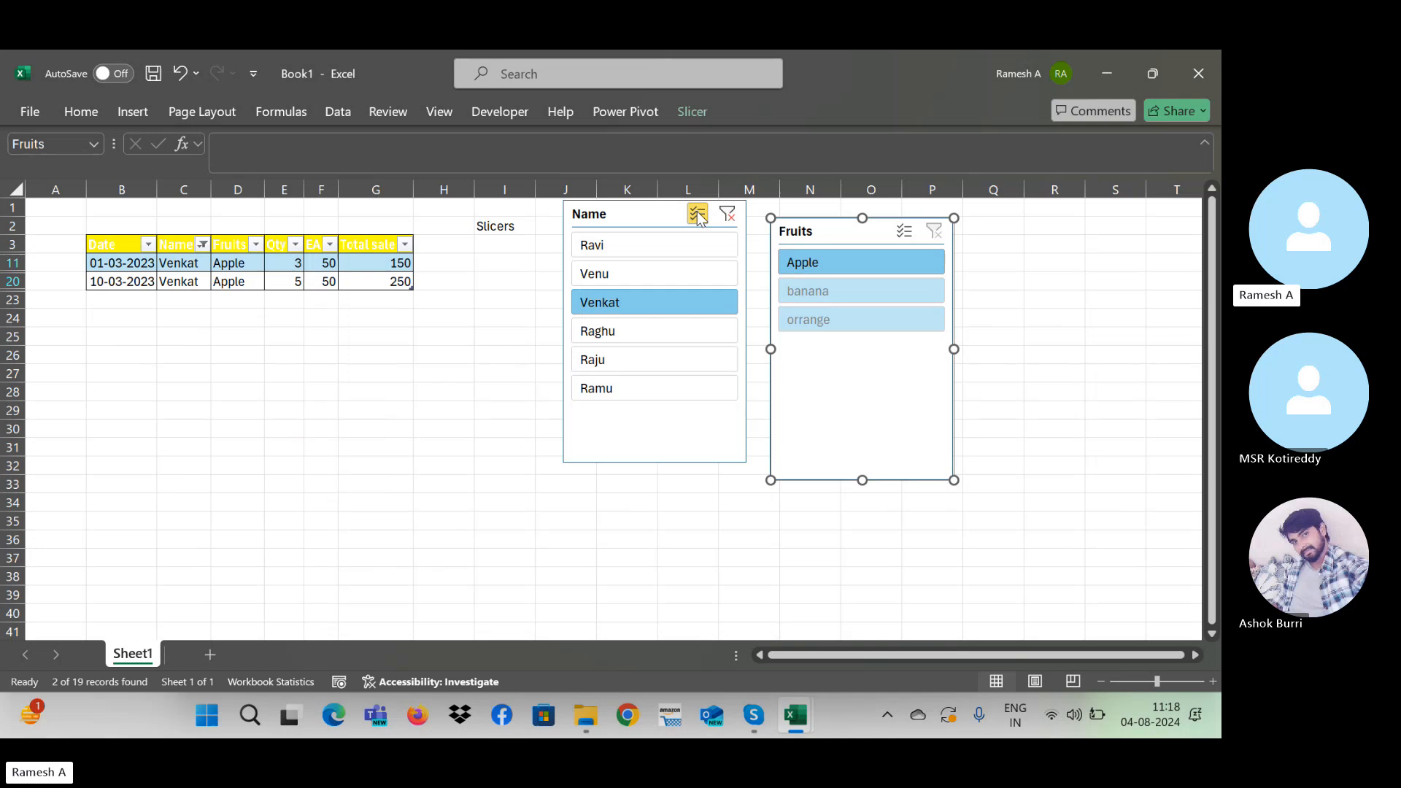
click(642, 241)
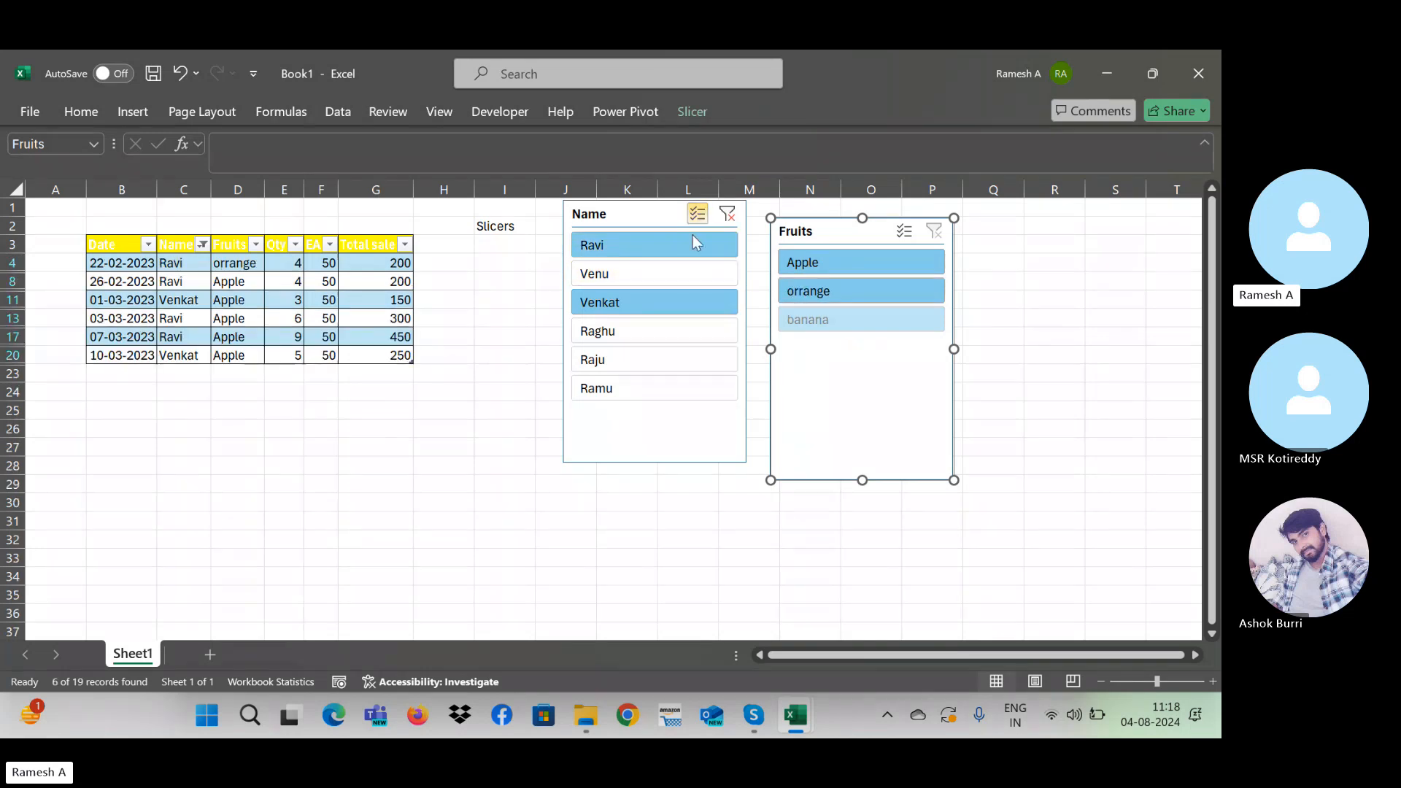
click(727, 214)
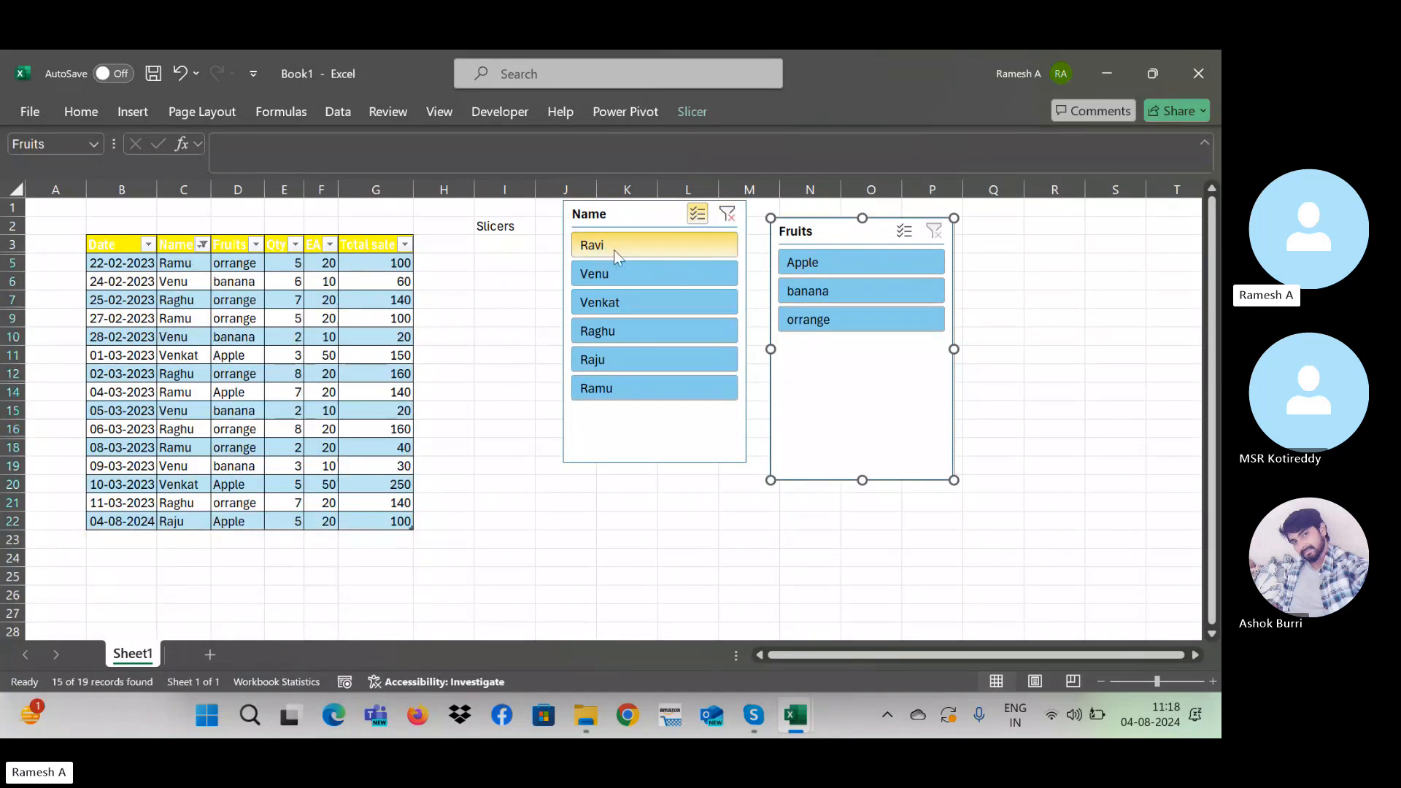
click(726, 215)
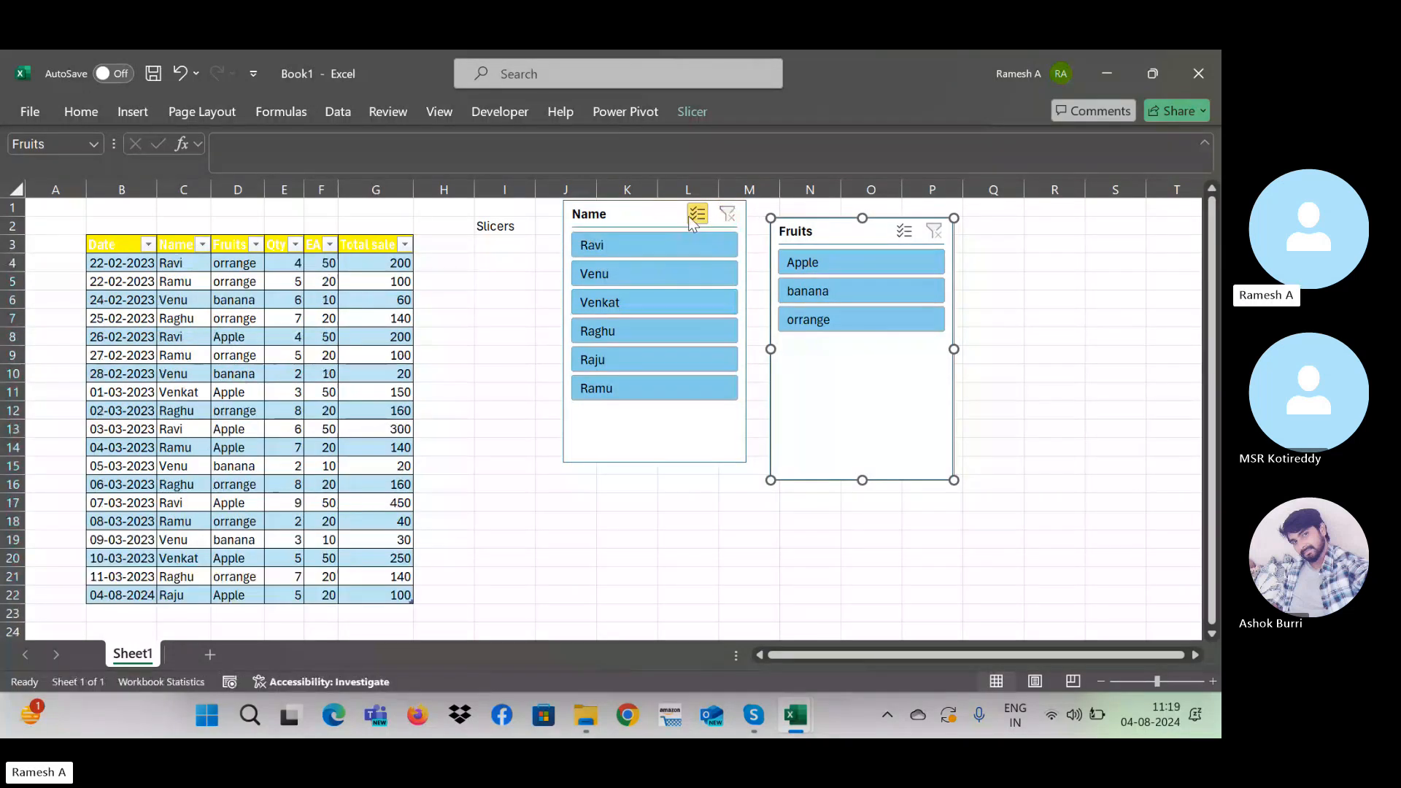
Step: Filter the table to the first name, add the third name through multi-select, and clear the Name slicer's filter
click(600, 241)
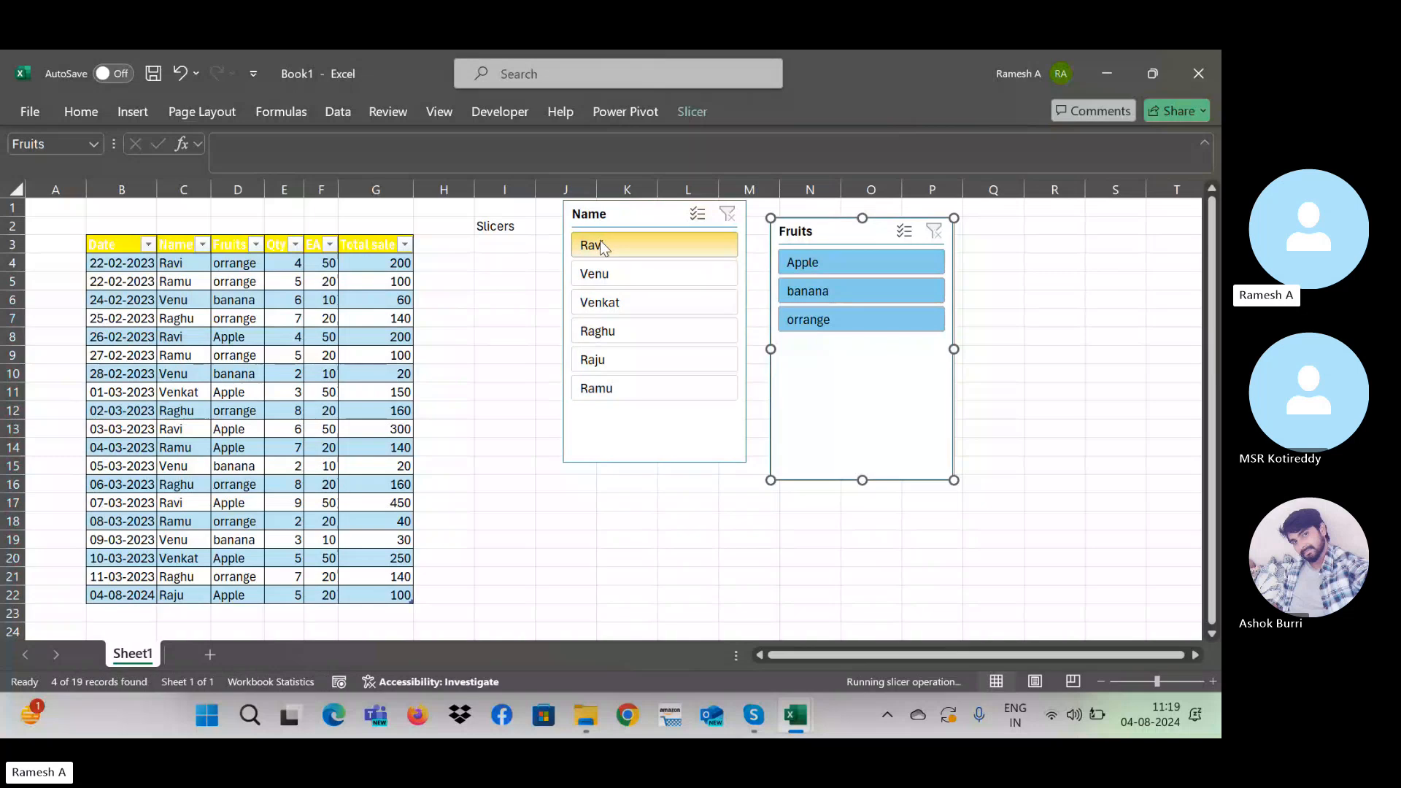
click(698, 215)
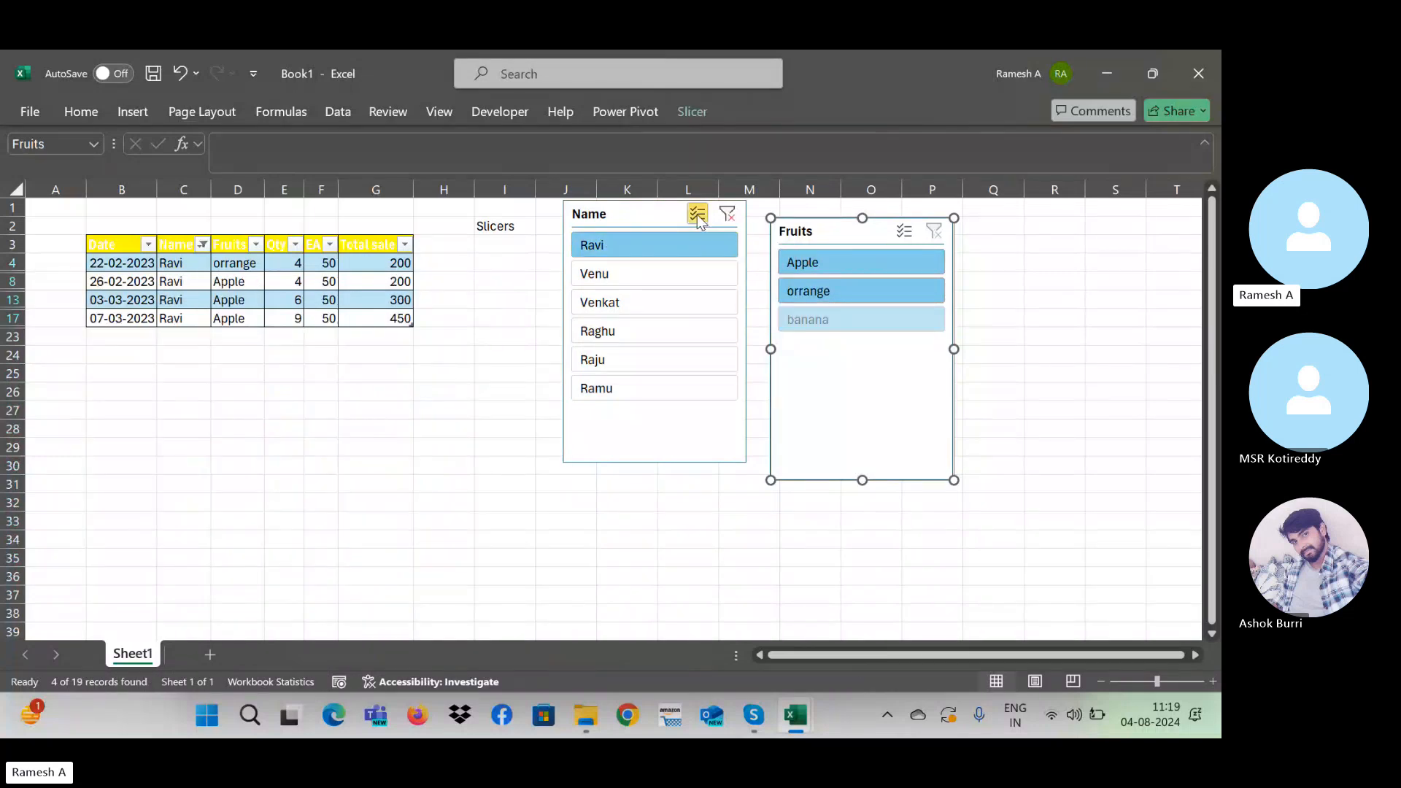
click(611, 302)
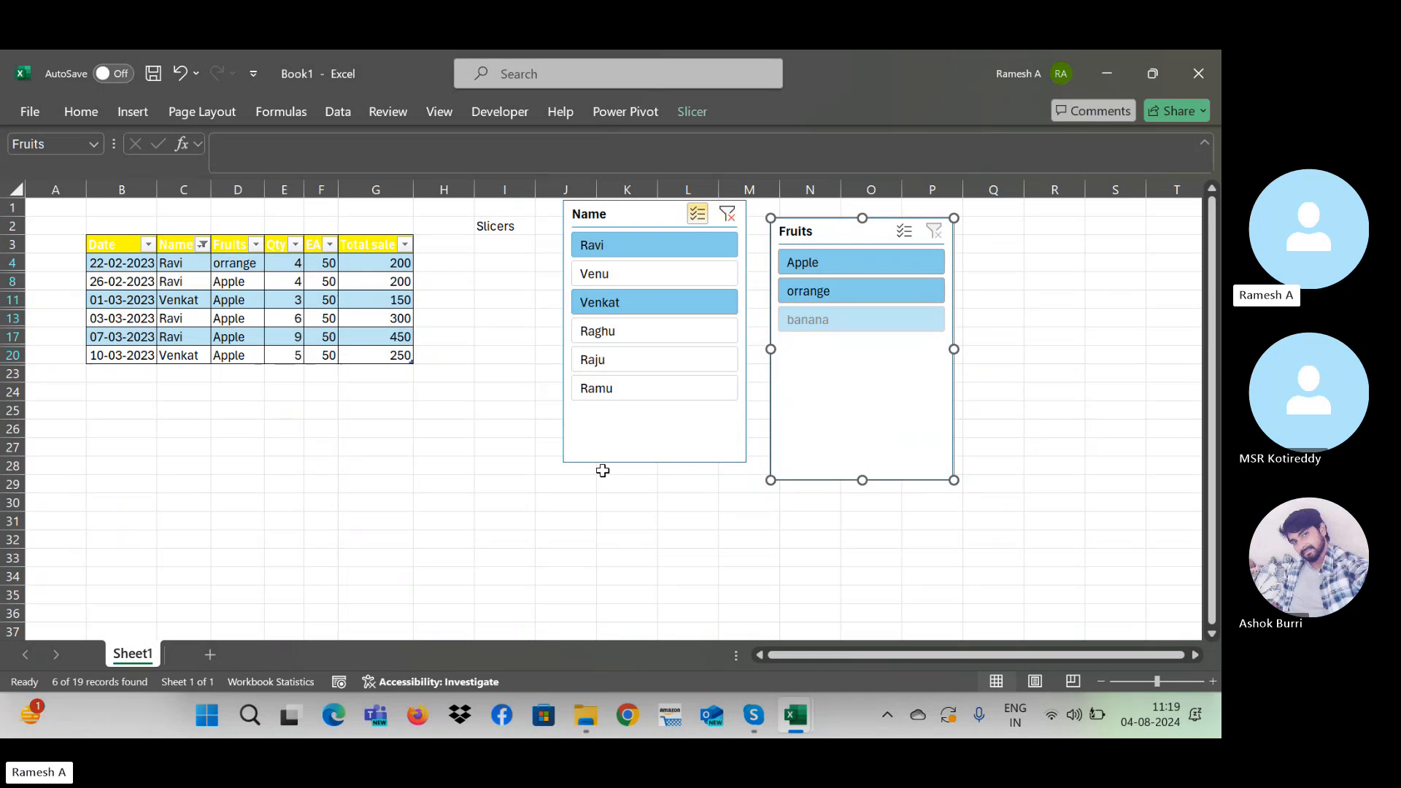
click(726, 214)
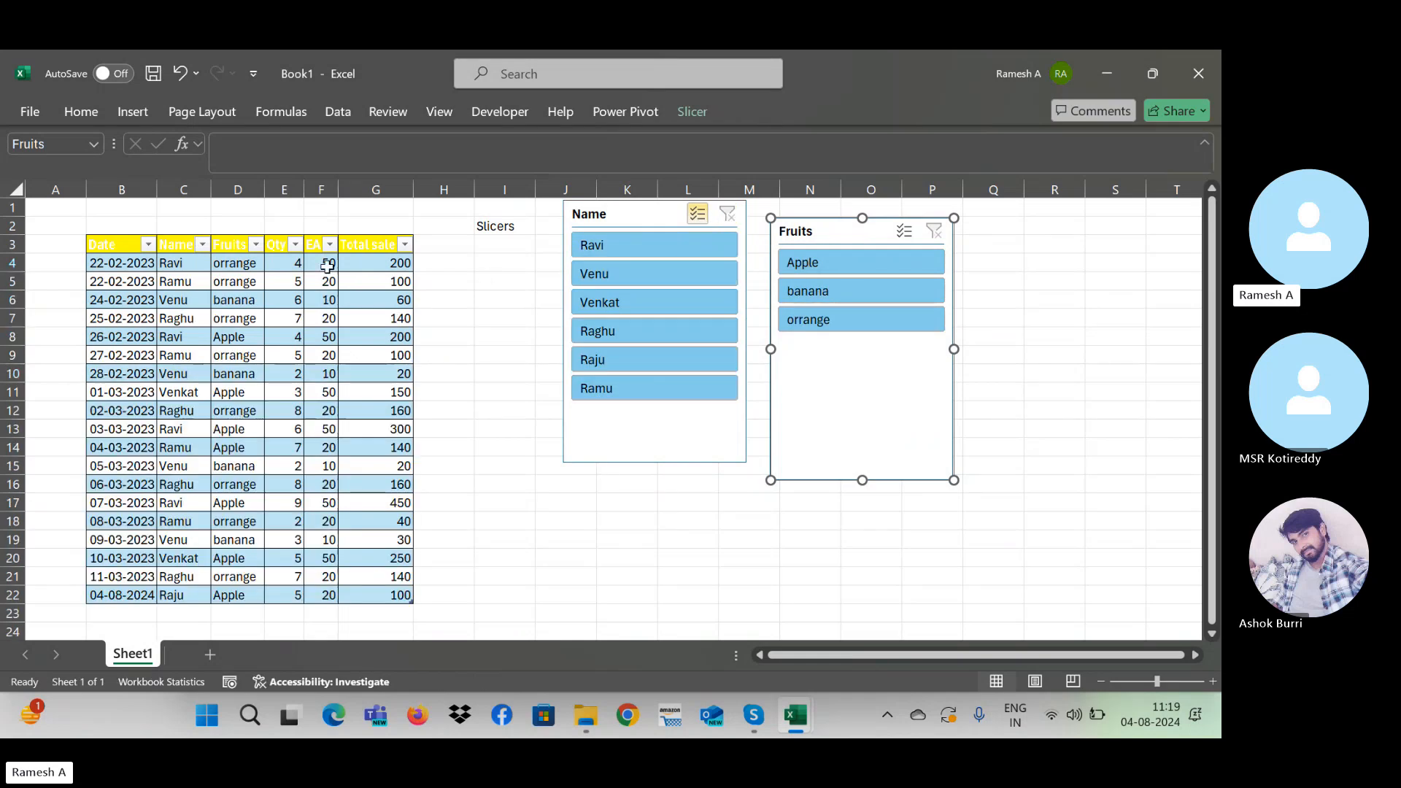
Step: Examine the filter options of the table's Fruits column and dismiss them
click(256, 244)
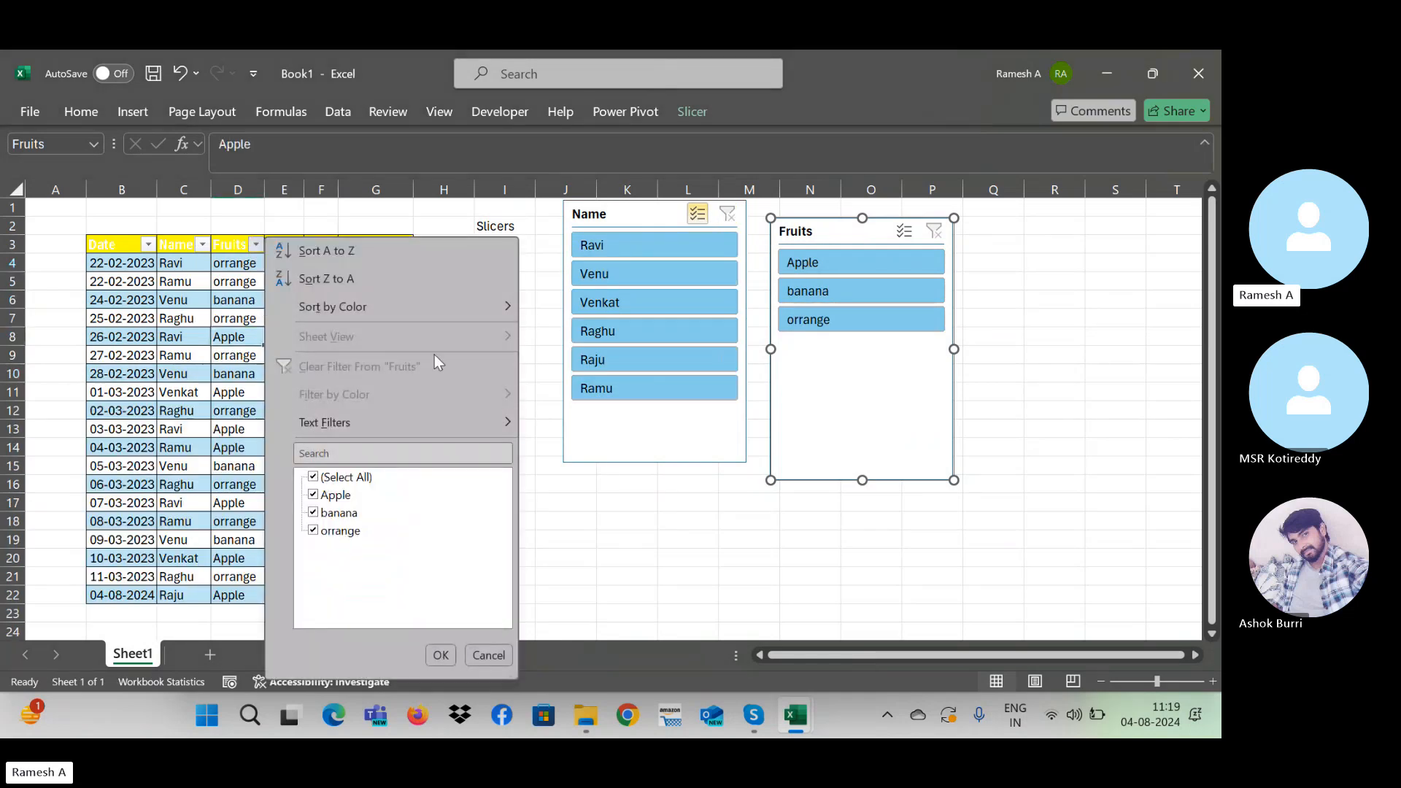
click(649, 308)
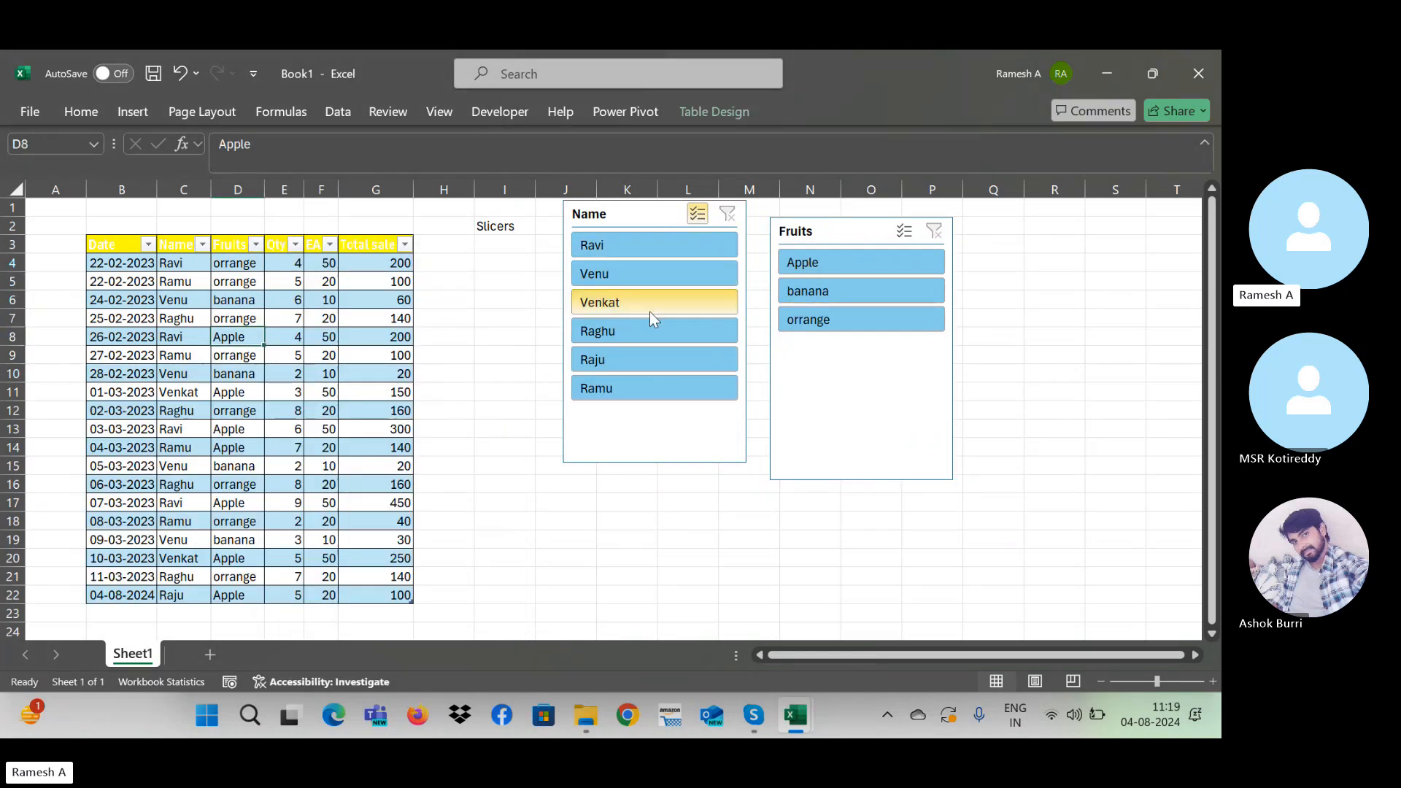
Step: Exclude the second, third and fifth names with the Name slicer, then clear its filter
click(636, 271)
click(626, 357)
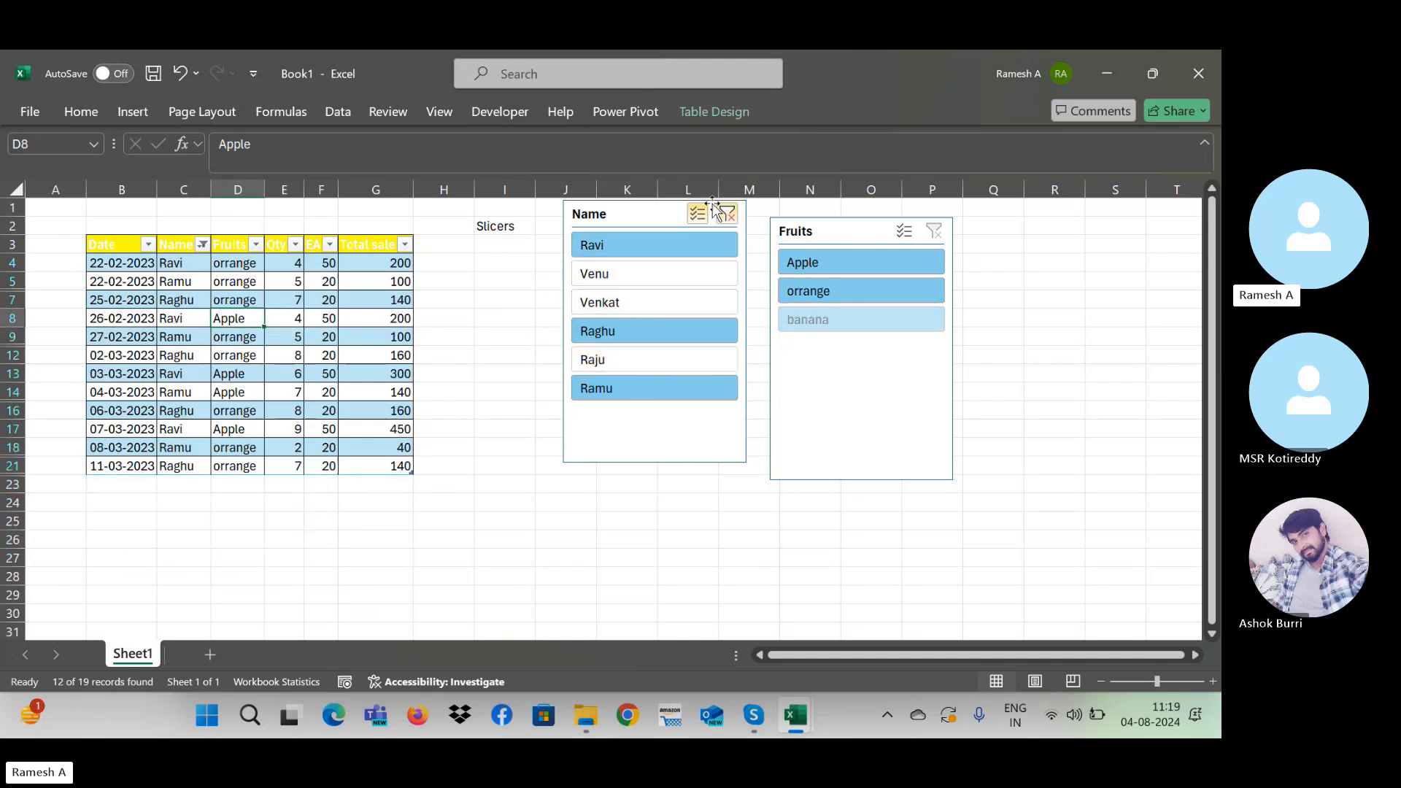
click(727, 216)
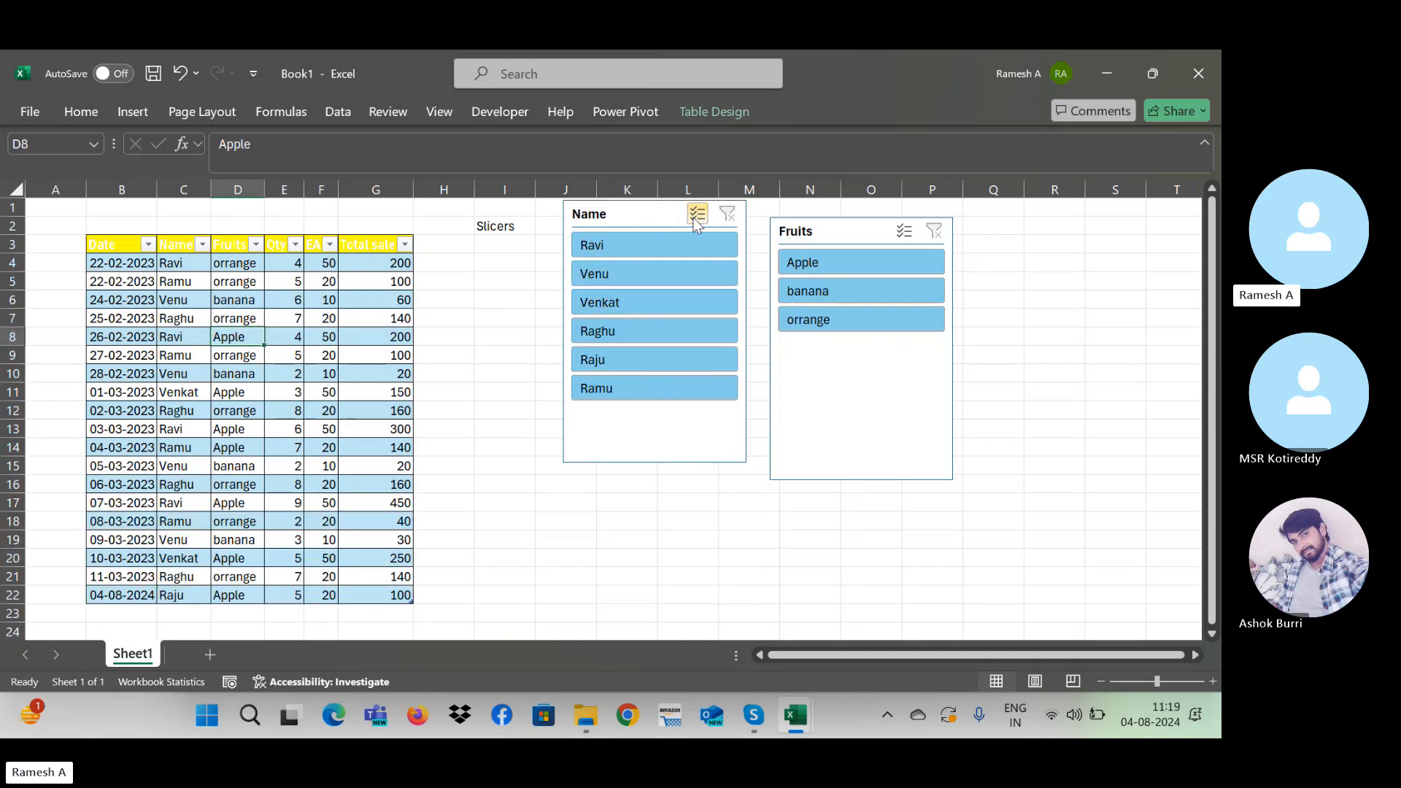
Step: Turn off the Name slicer's multi-select, filter by the first, second and fourth names one at a time, and clear the filter
click(695, 215)
click(627, 273)
click(653, 330)
click(636, 246)
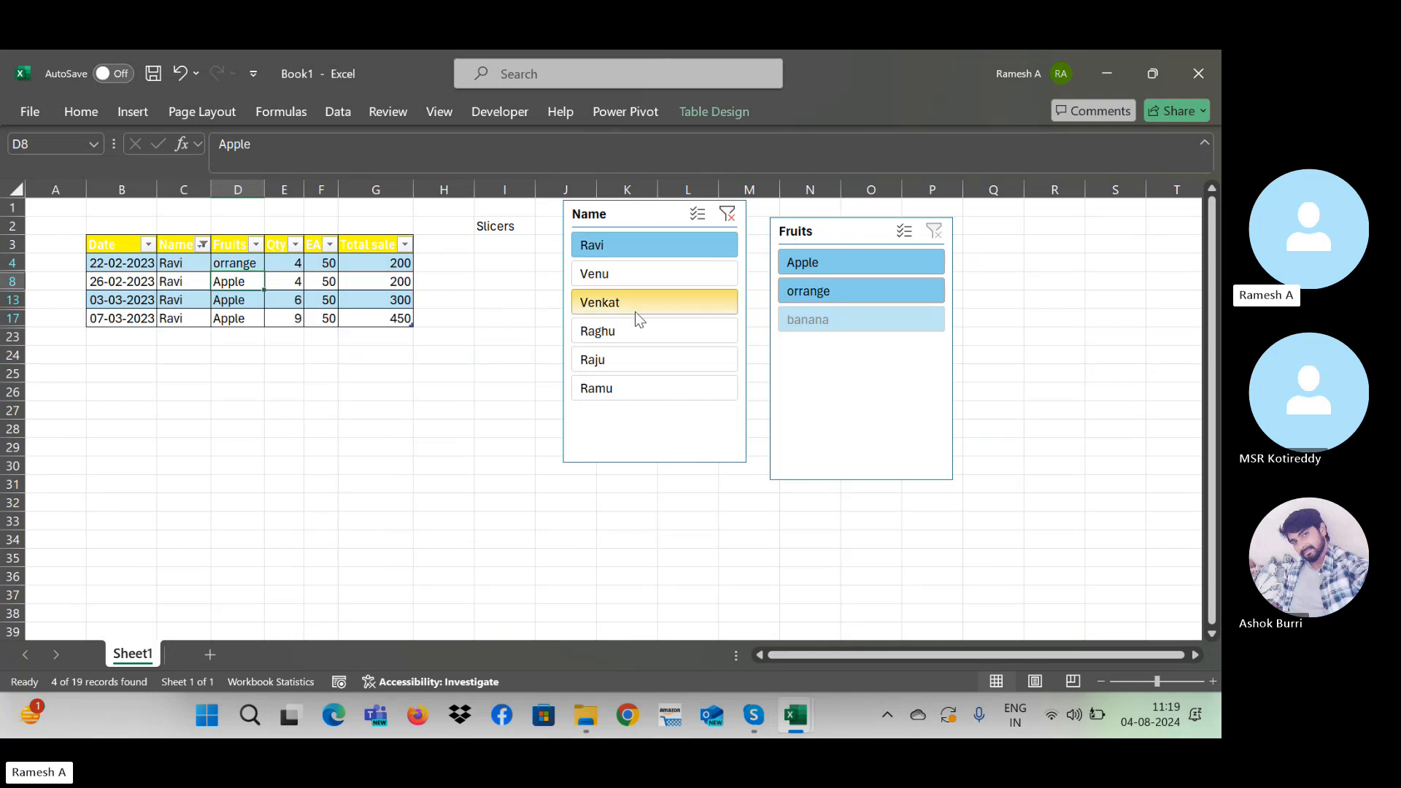
click(639, 330)
click(655, 254)
click(644, 328)
click(640, 286)
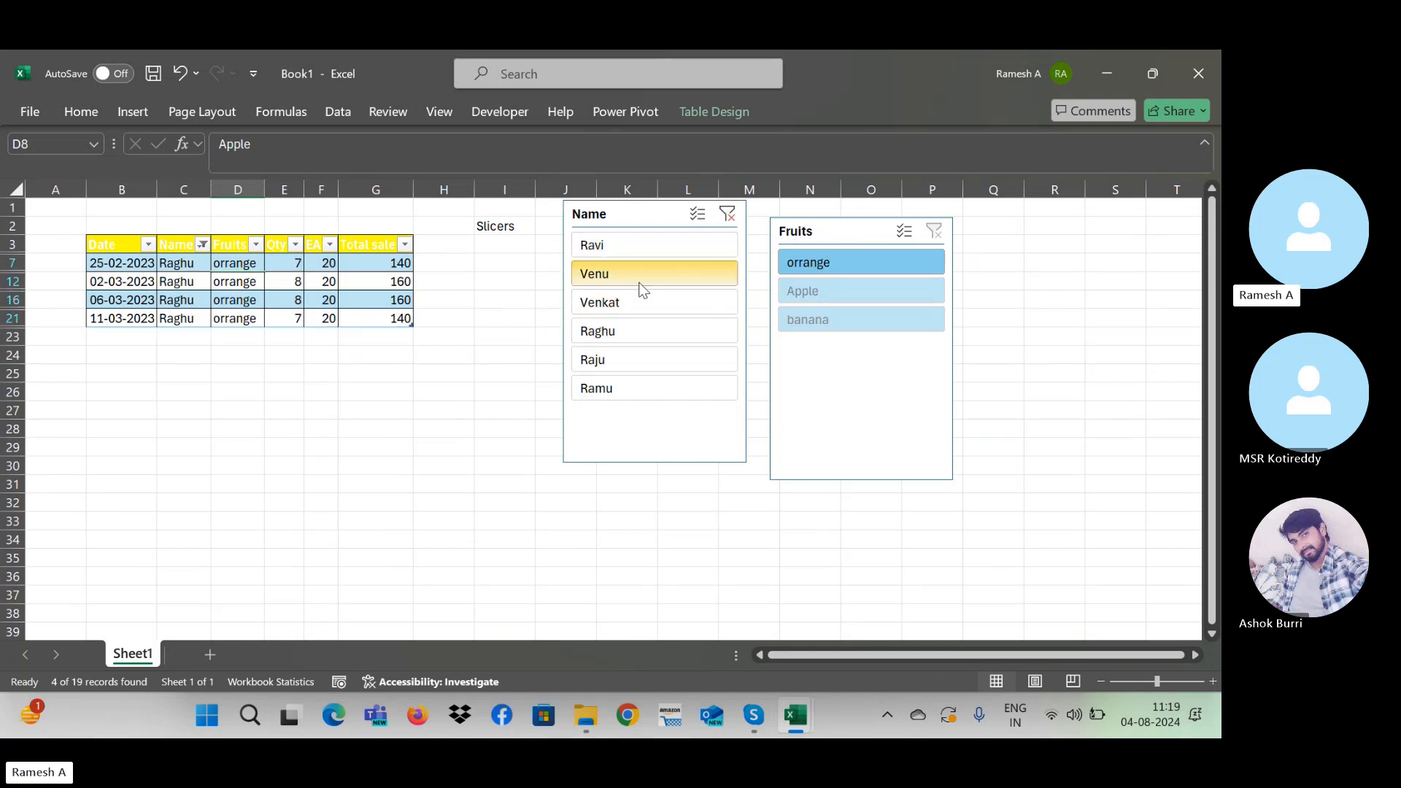
click(727, 215)
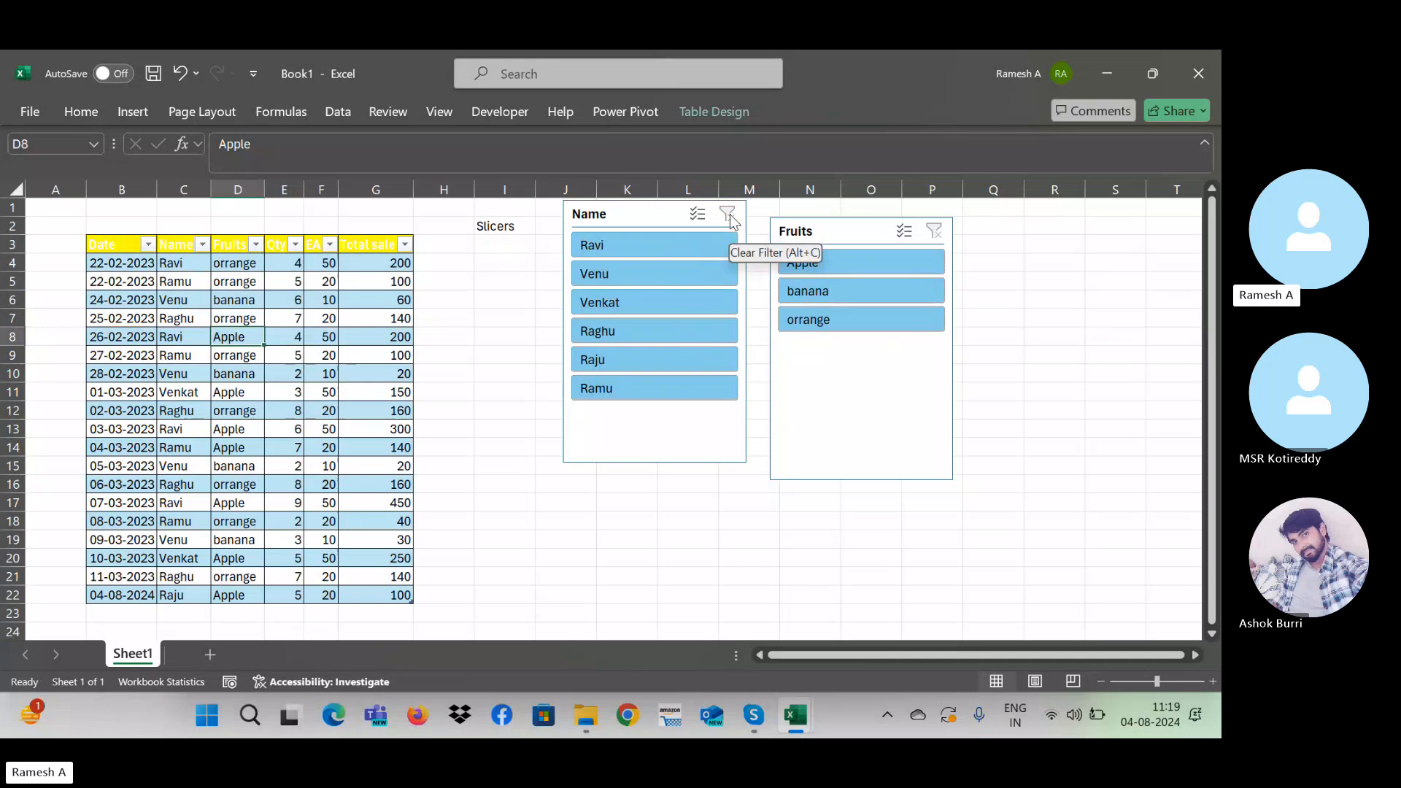
key(Left)
key(Left)
key(Left)
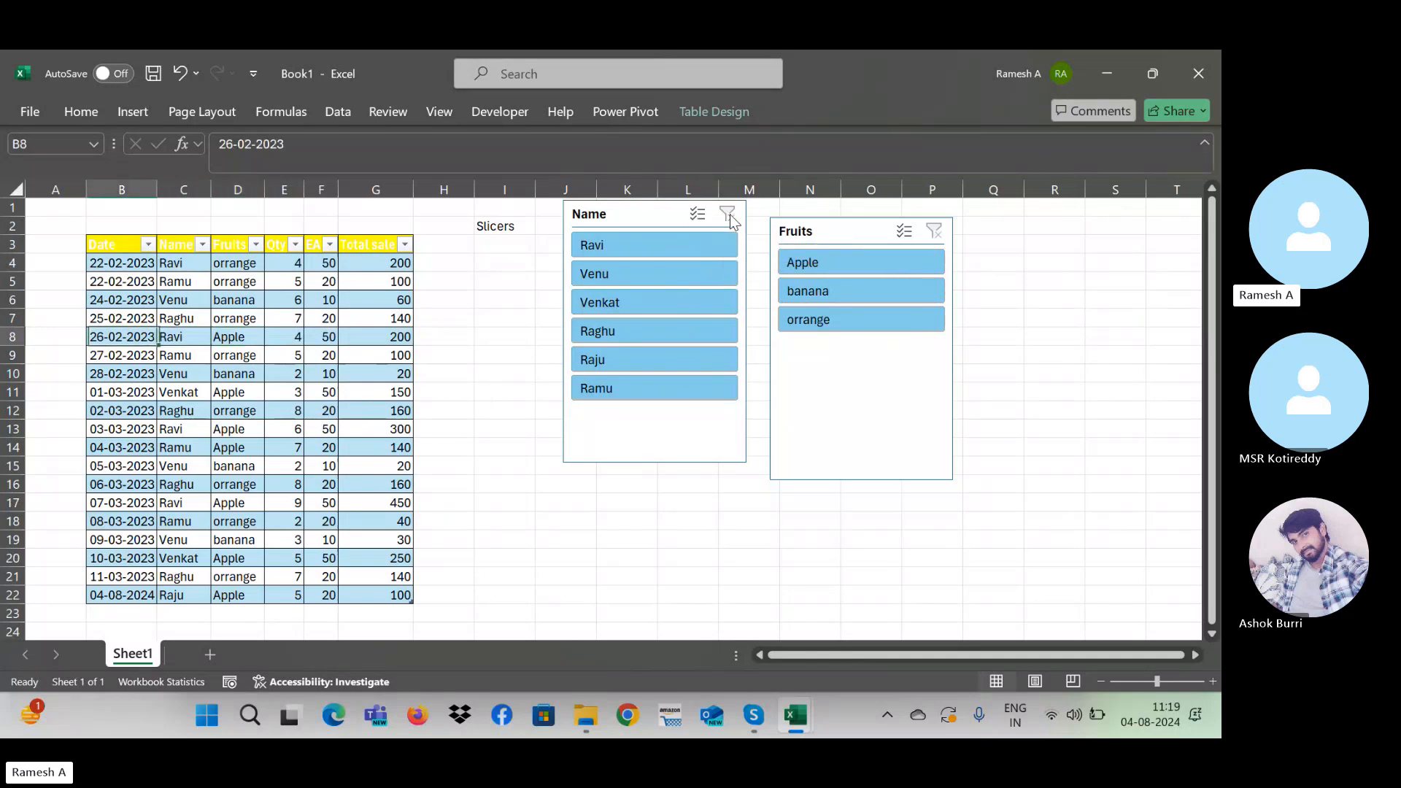
key(Right)
key(Right)
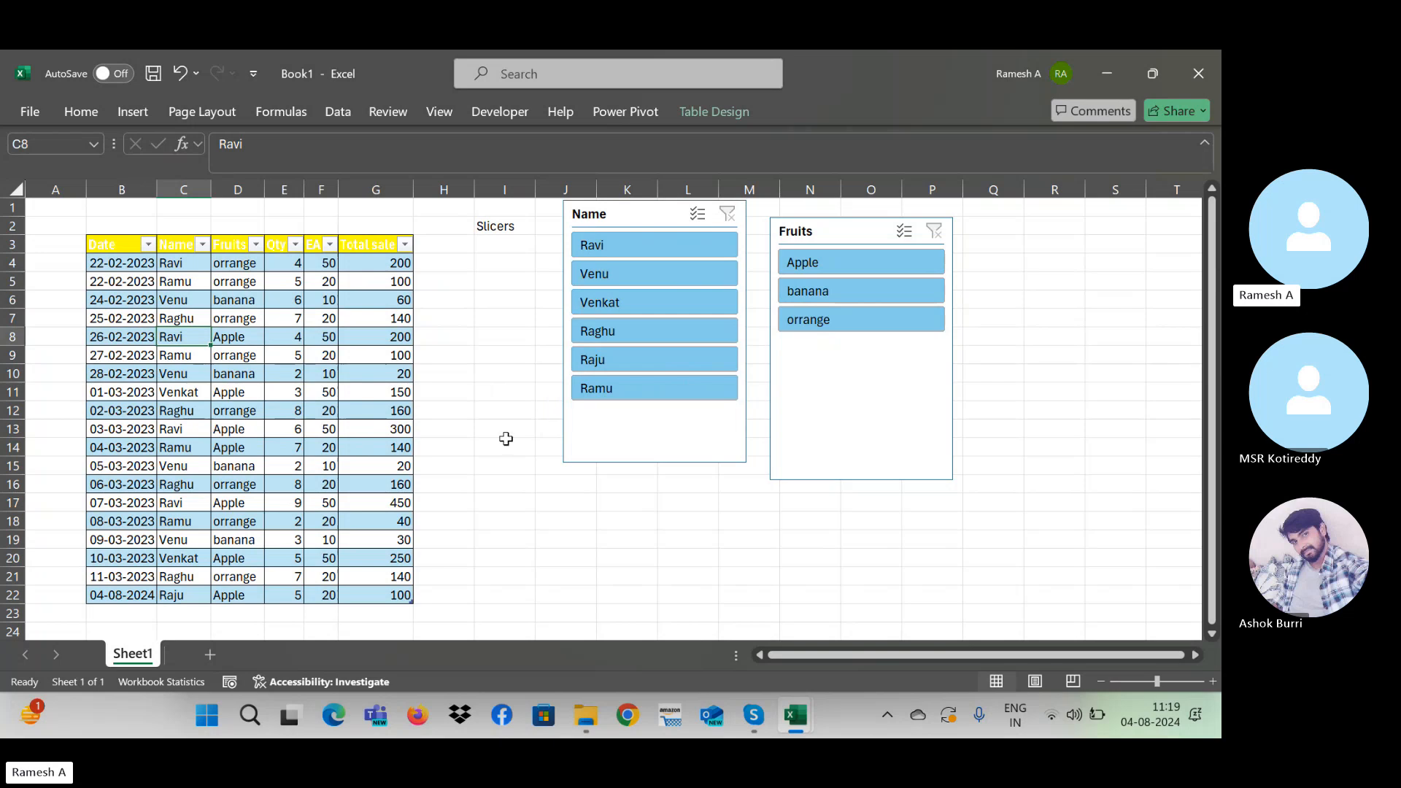
Step: Filter the table to the first name only with the Name slicer, then clear the filter
click(622, 238)
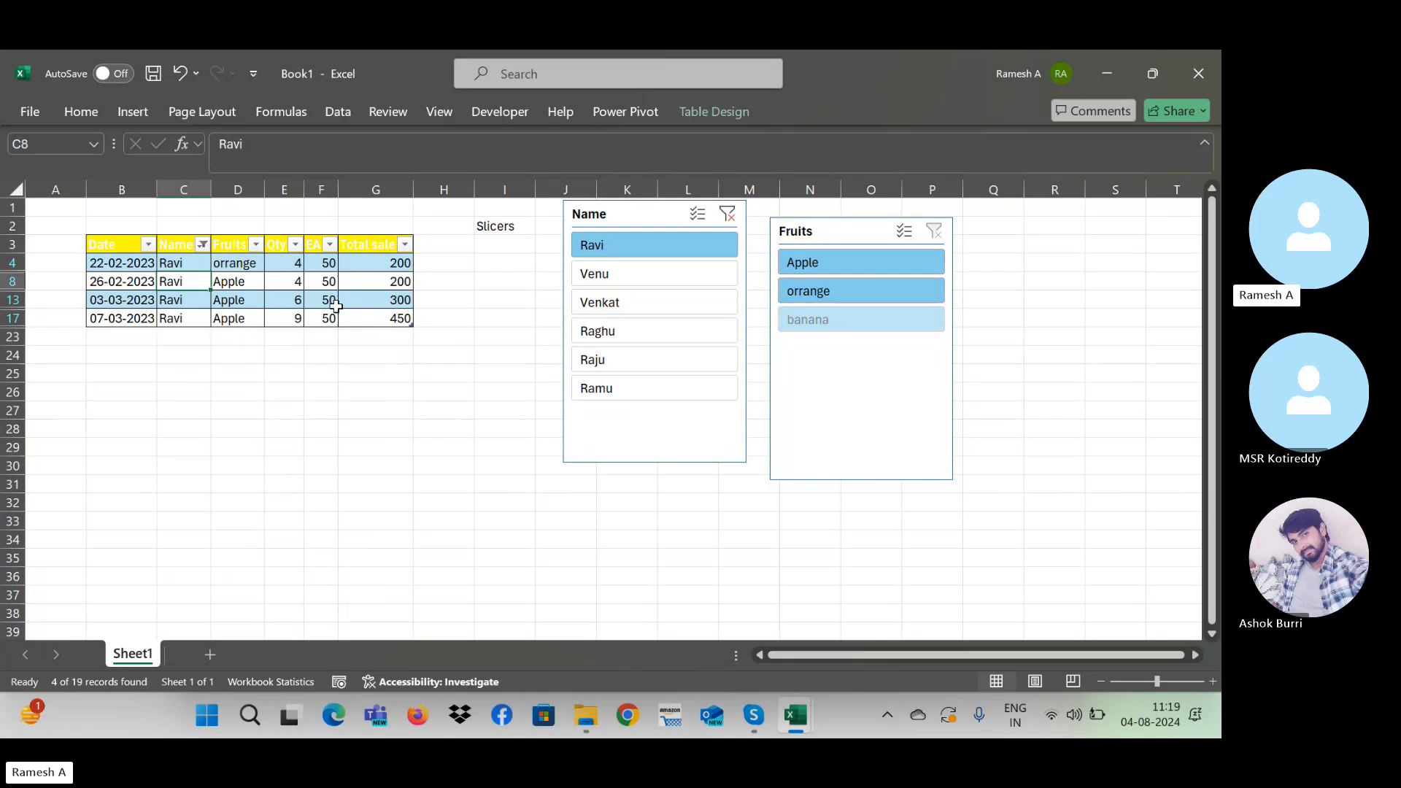
click(727, 214)
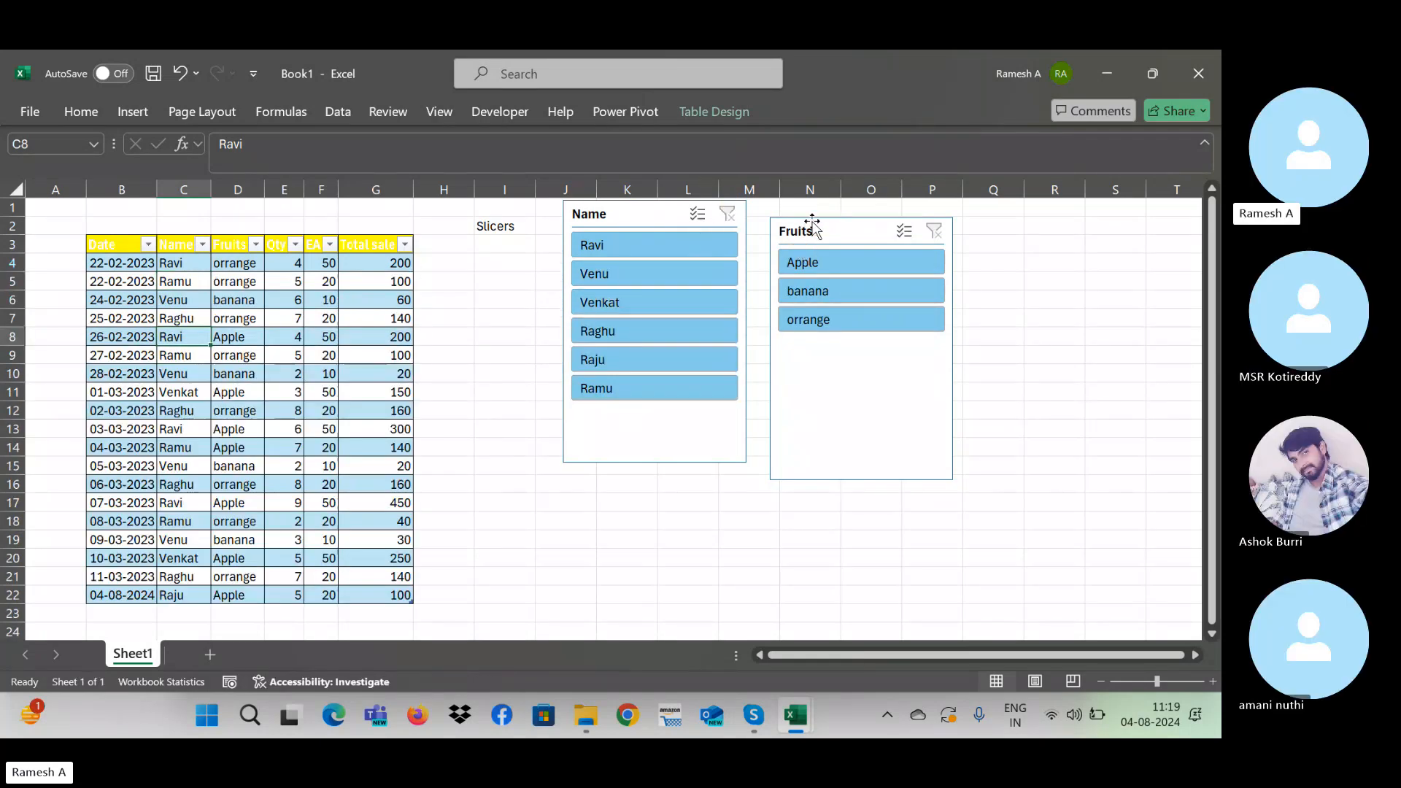
Step: Delete the Name and Fruits slicers from the sheet
drag(816, 235, 496, 306)
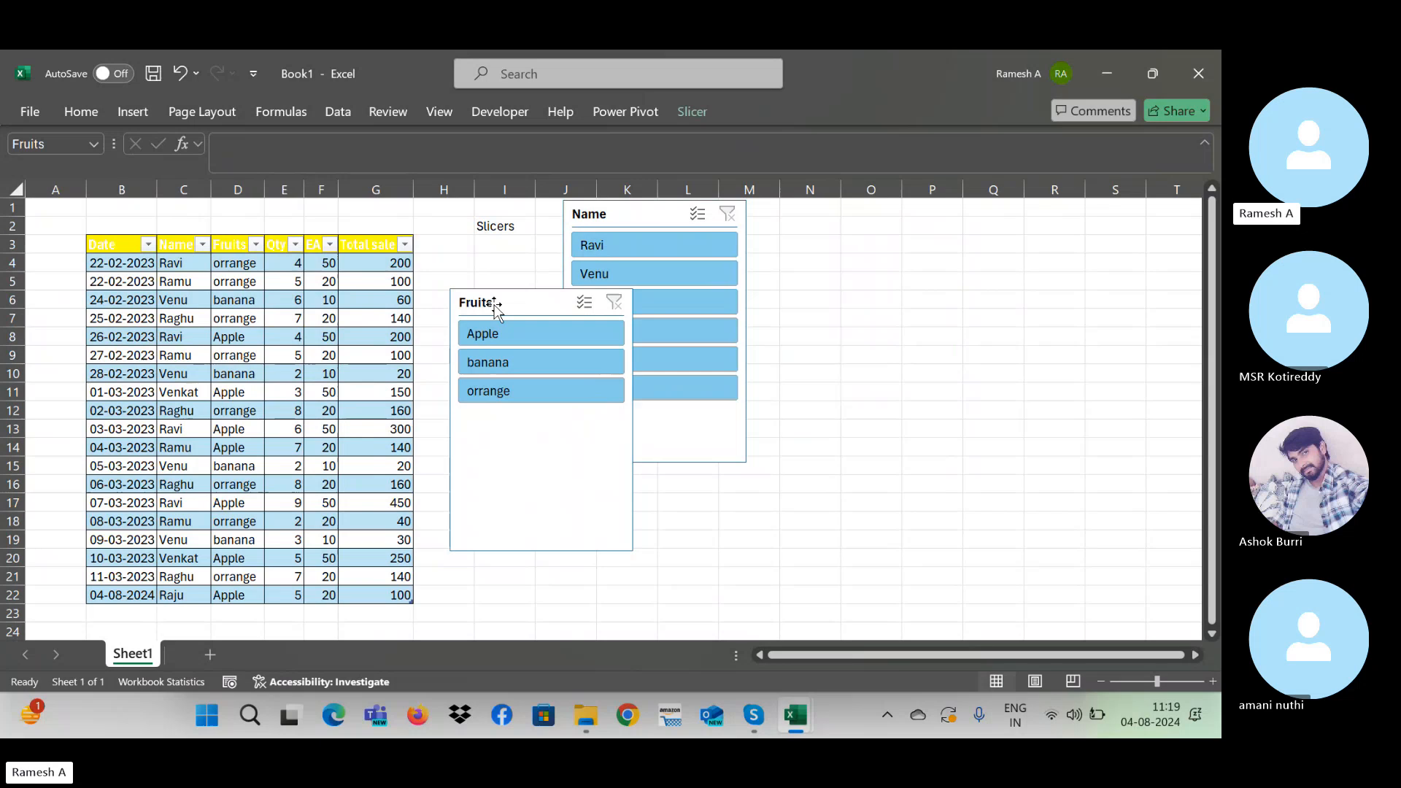
click(868, 261)
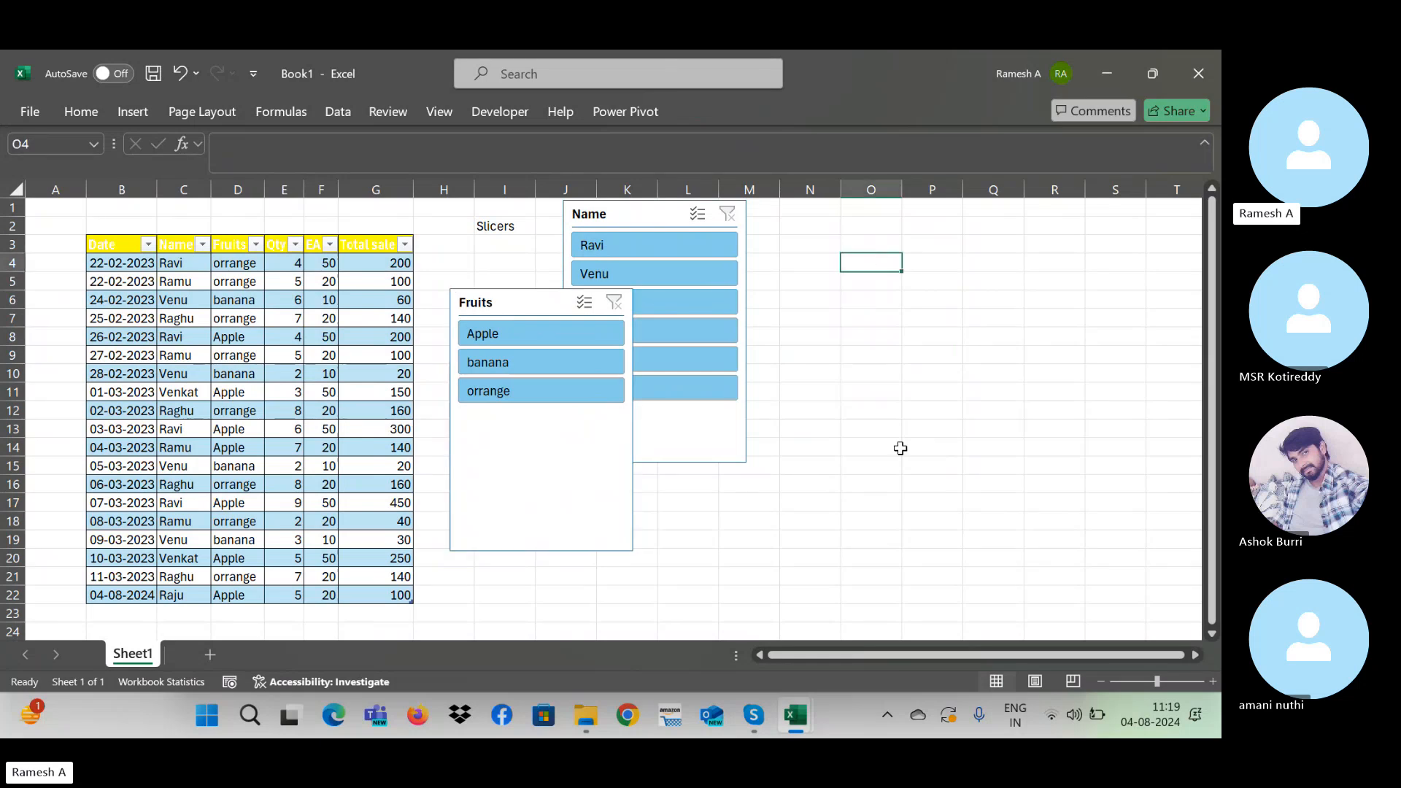
click(338, 111)
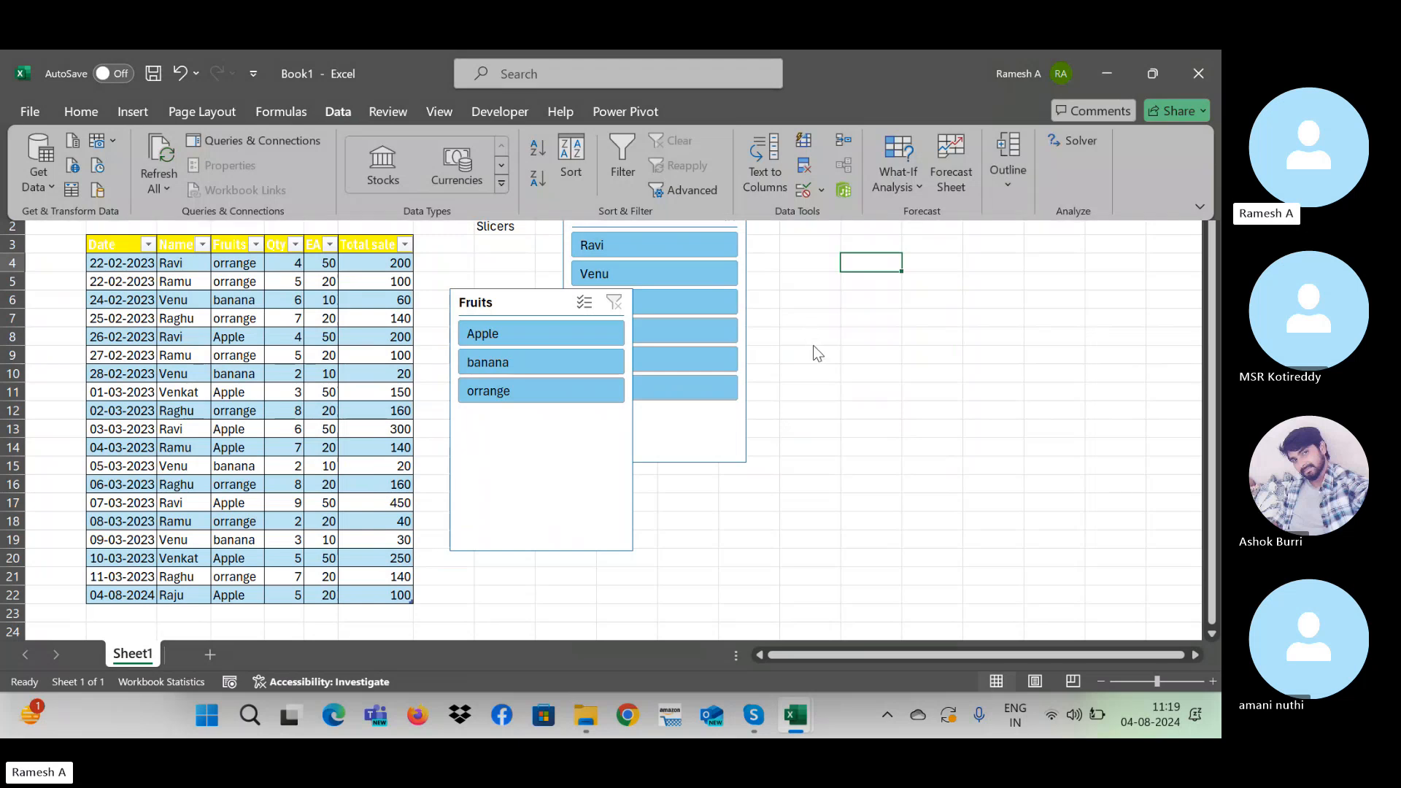
click(629, 220)
key(Delete)
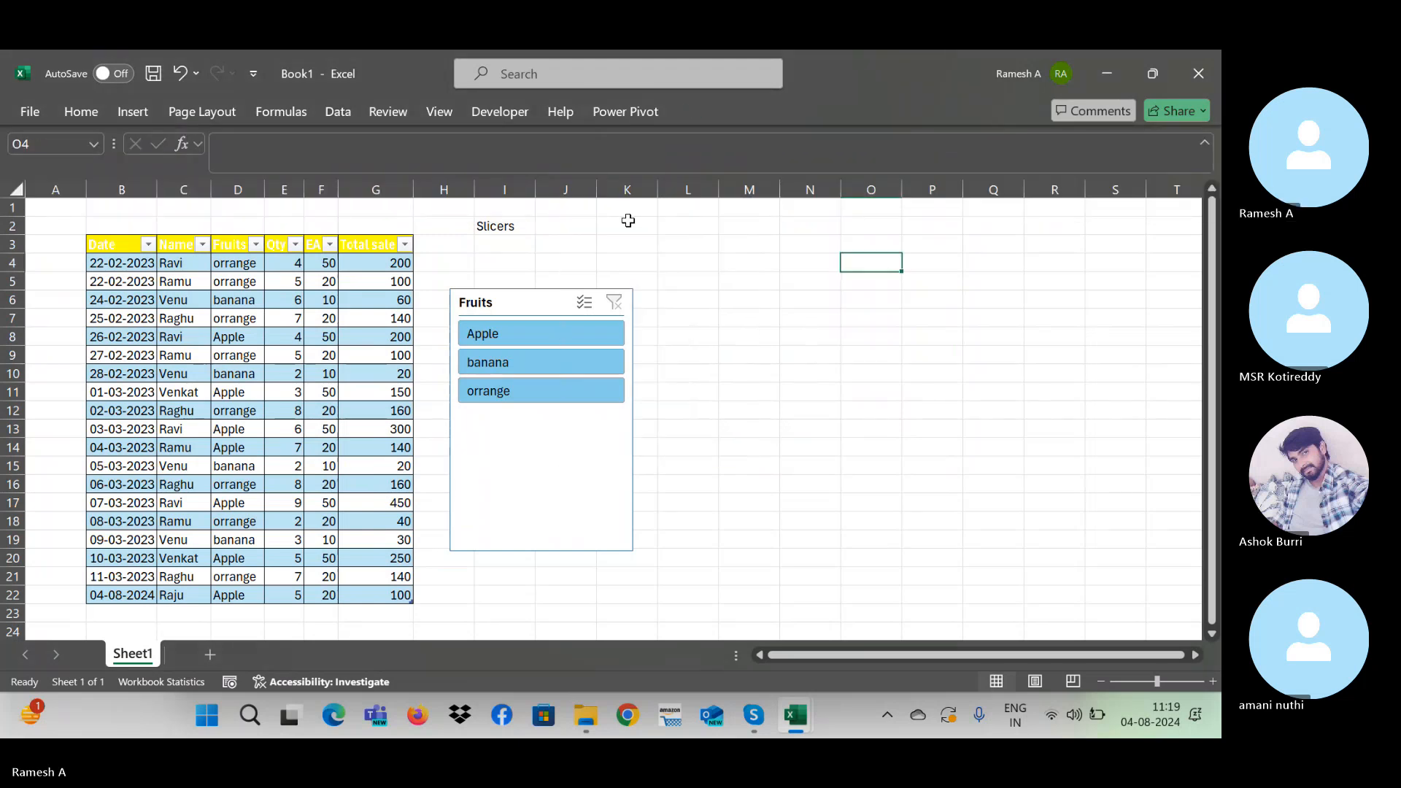
click(536, 301)
key(Delete)
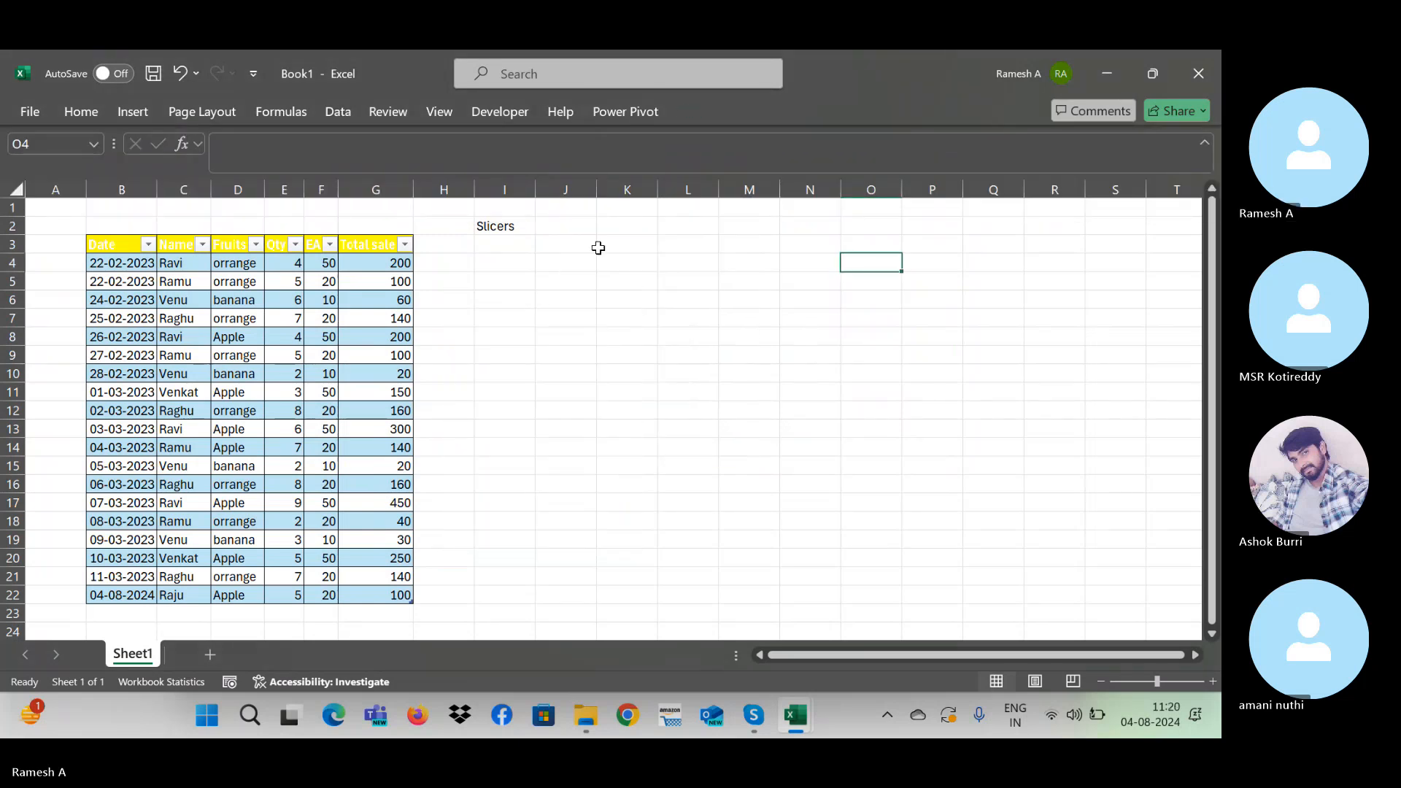
Step: Insert a PivotTable based on Table1 in the existing worksheet at cell L4
click(700, 267)
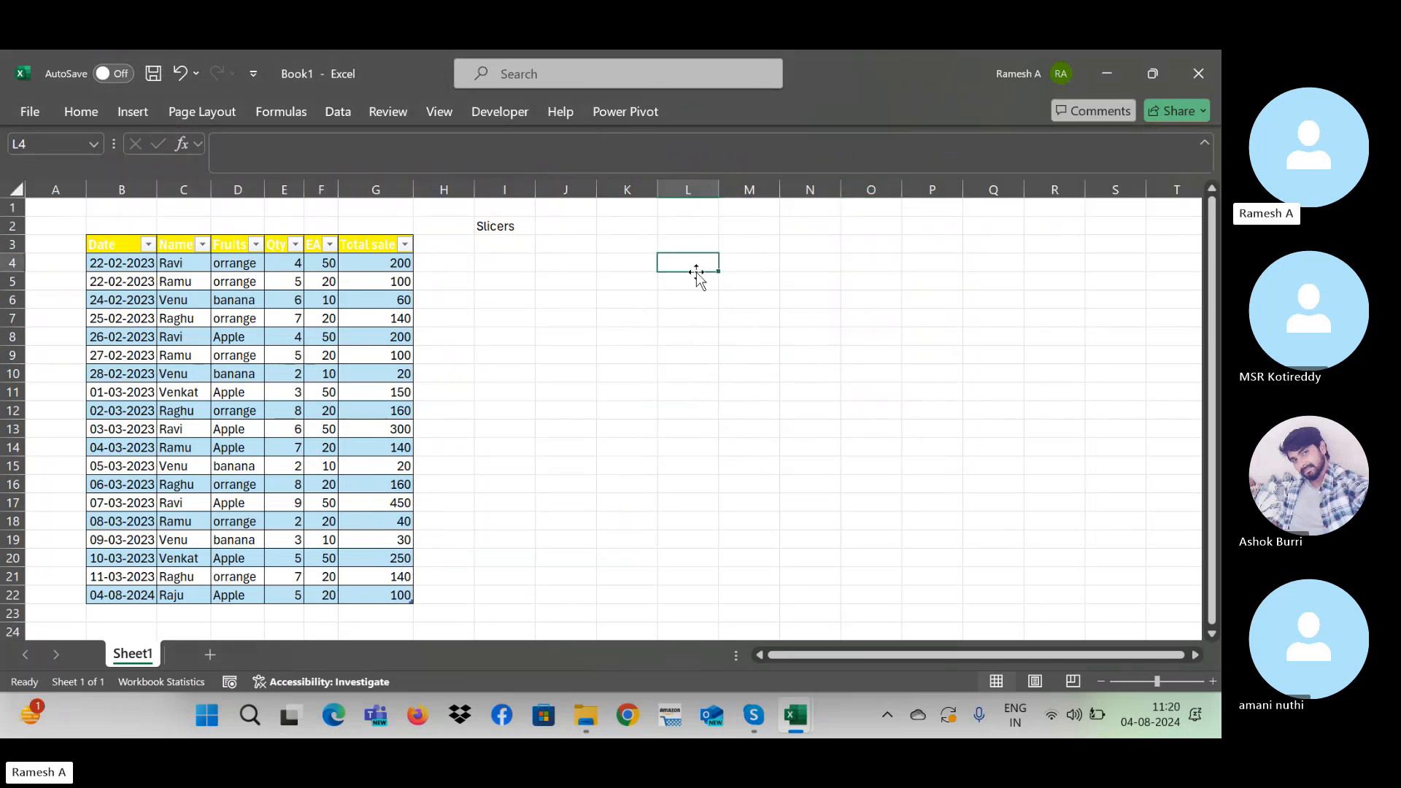
click(139, 111)
click(48, 156)
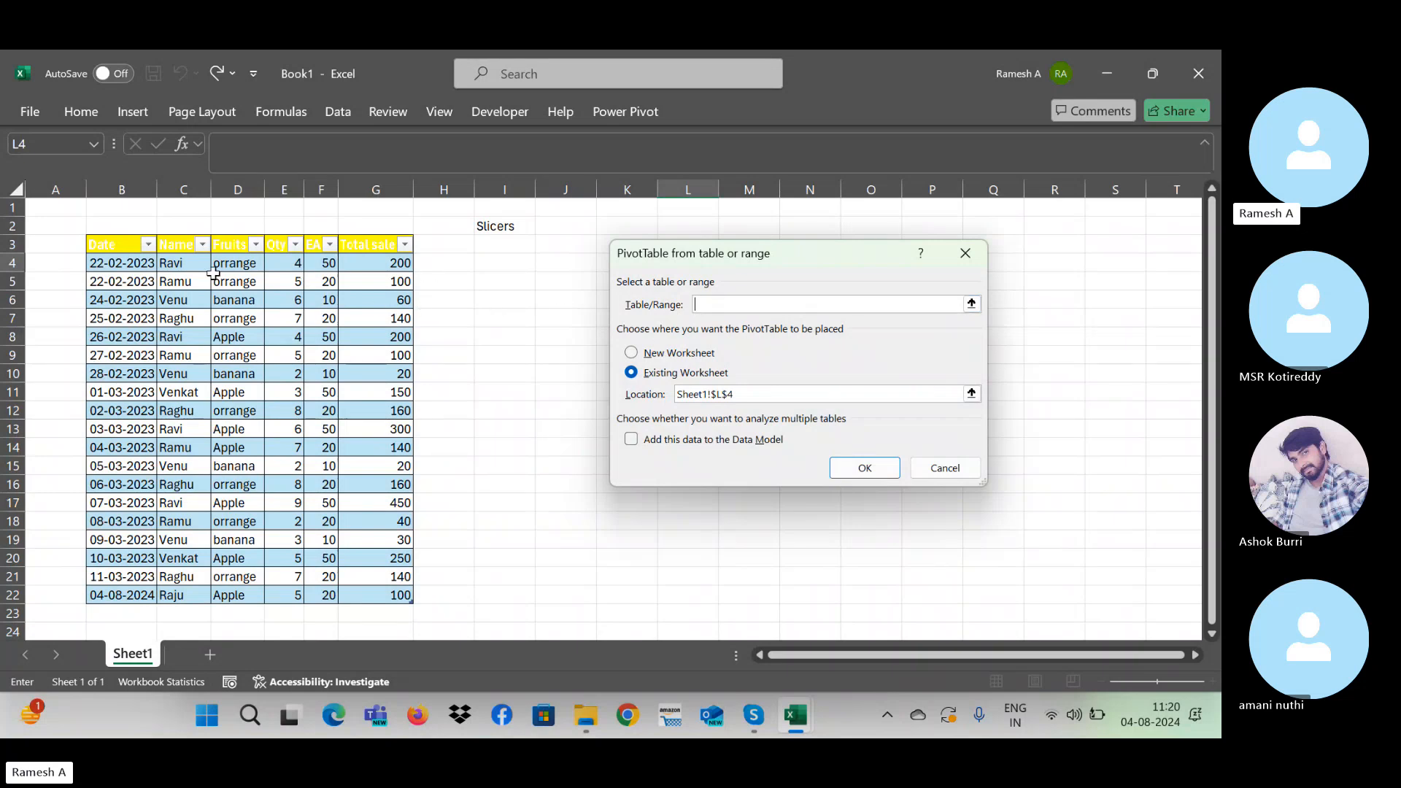
drag(111, 243, 375, 593)
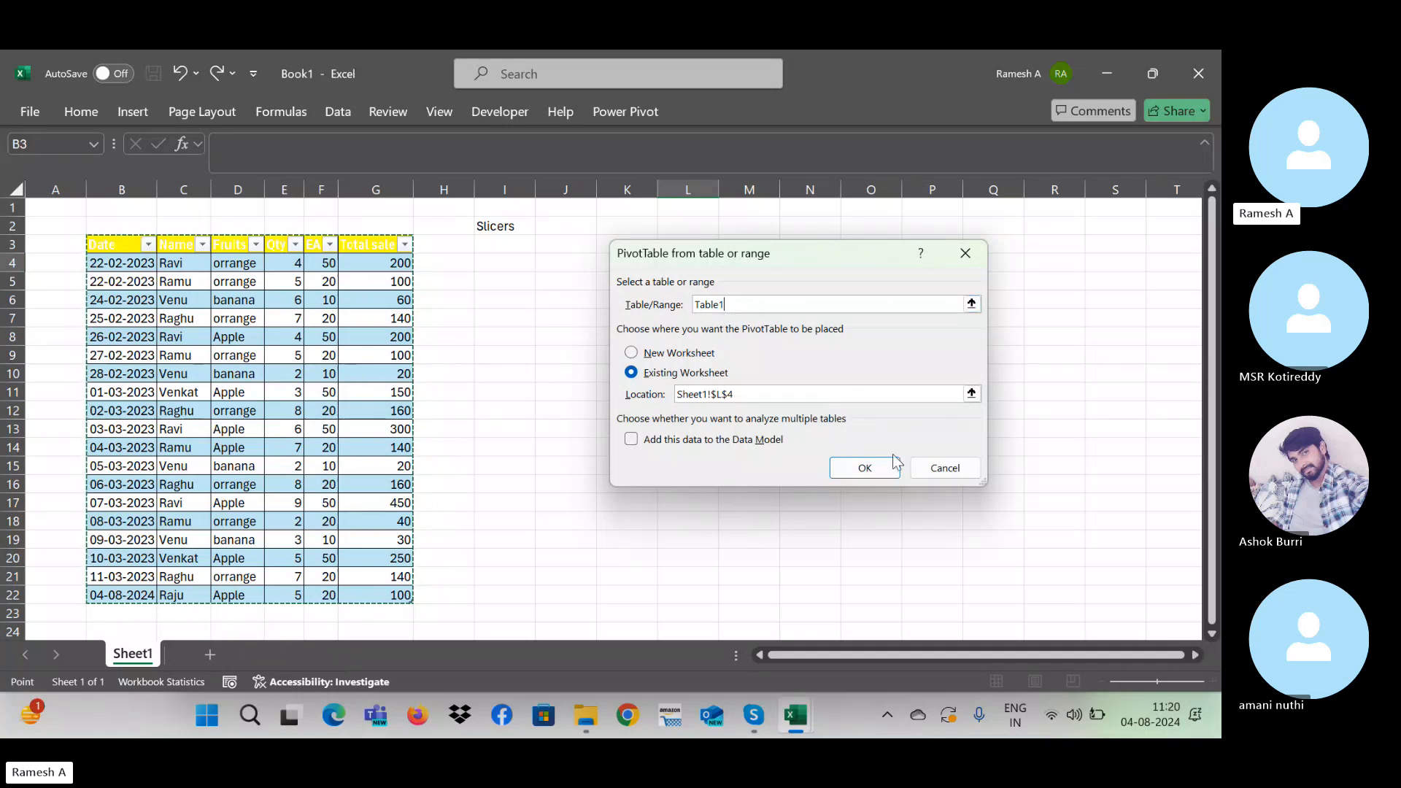
click(893, 475)
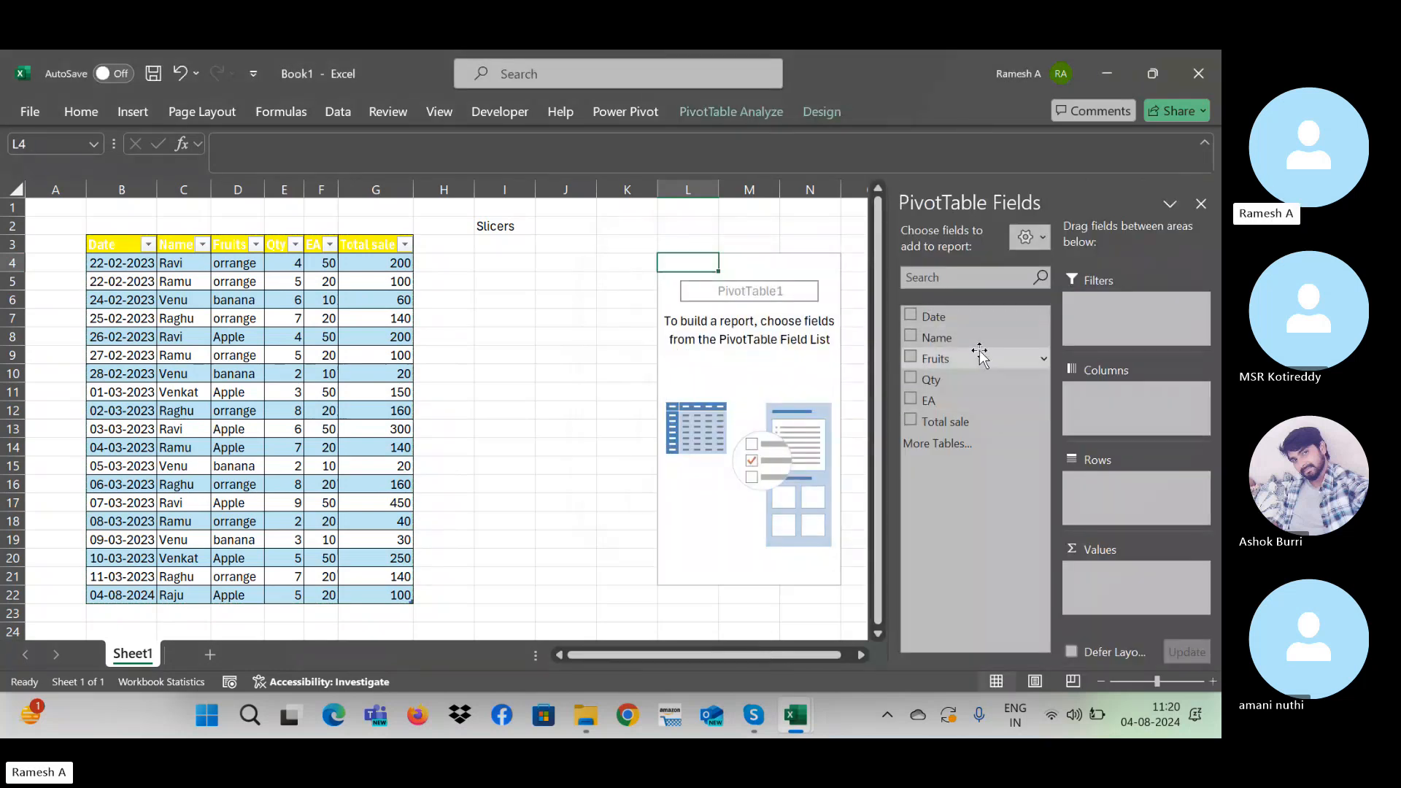
Step: Add Name to the PivotTable's rows and Qty and Total sale to its values
drag(953, 336, 1136, 513)
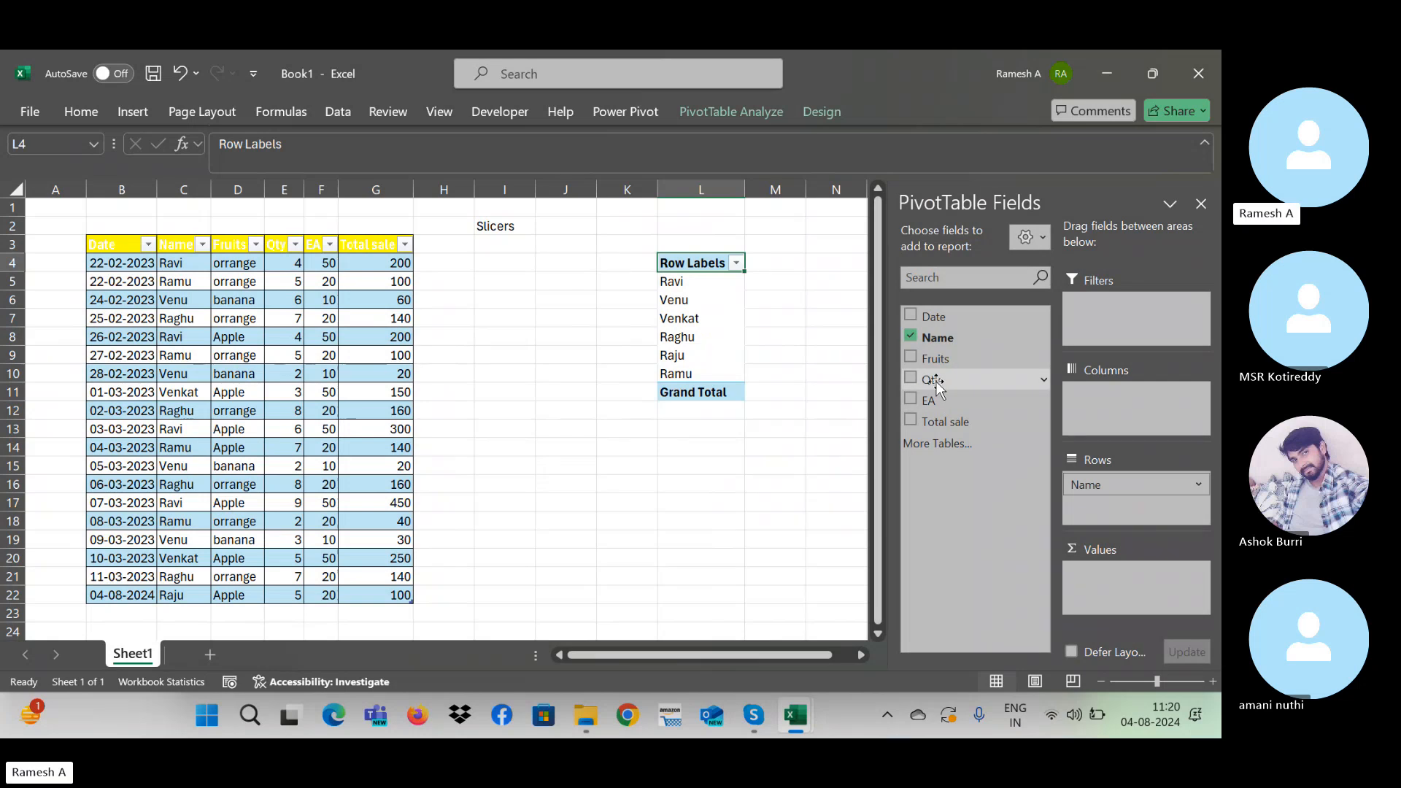
drag(937, 384, 1136, 576)
drag(955, 418, 1147, 597)
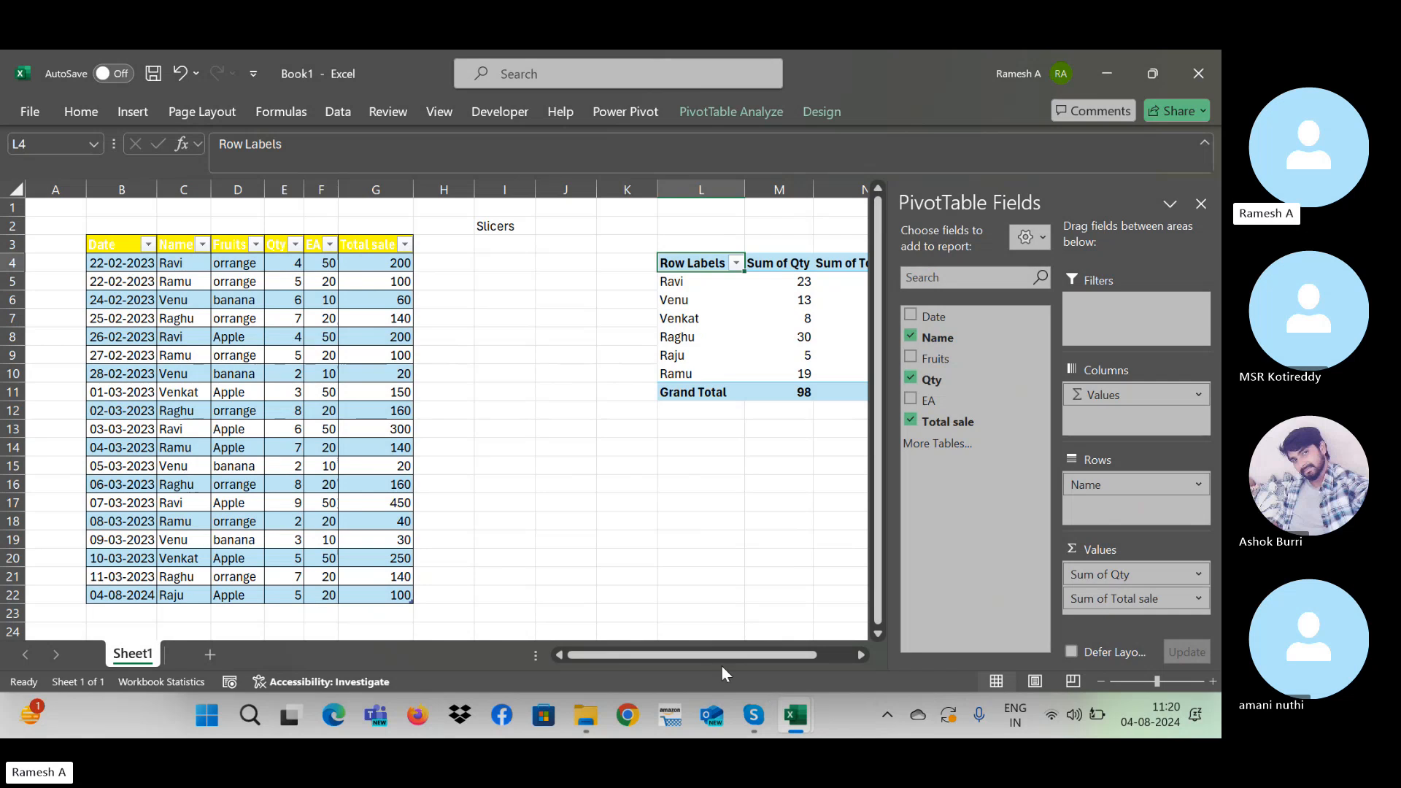
drag(692, 660, 824, 655)
click(607, 537)
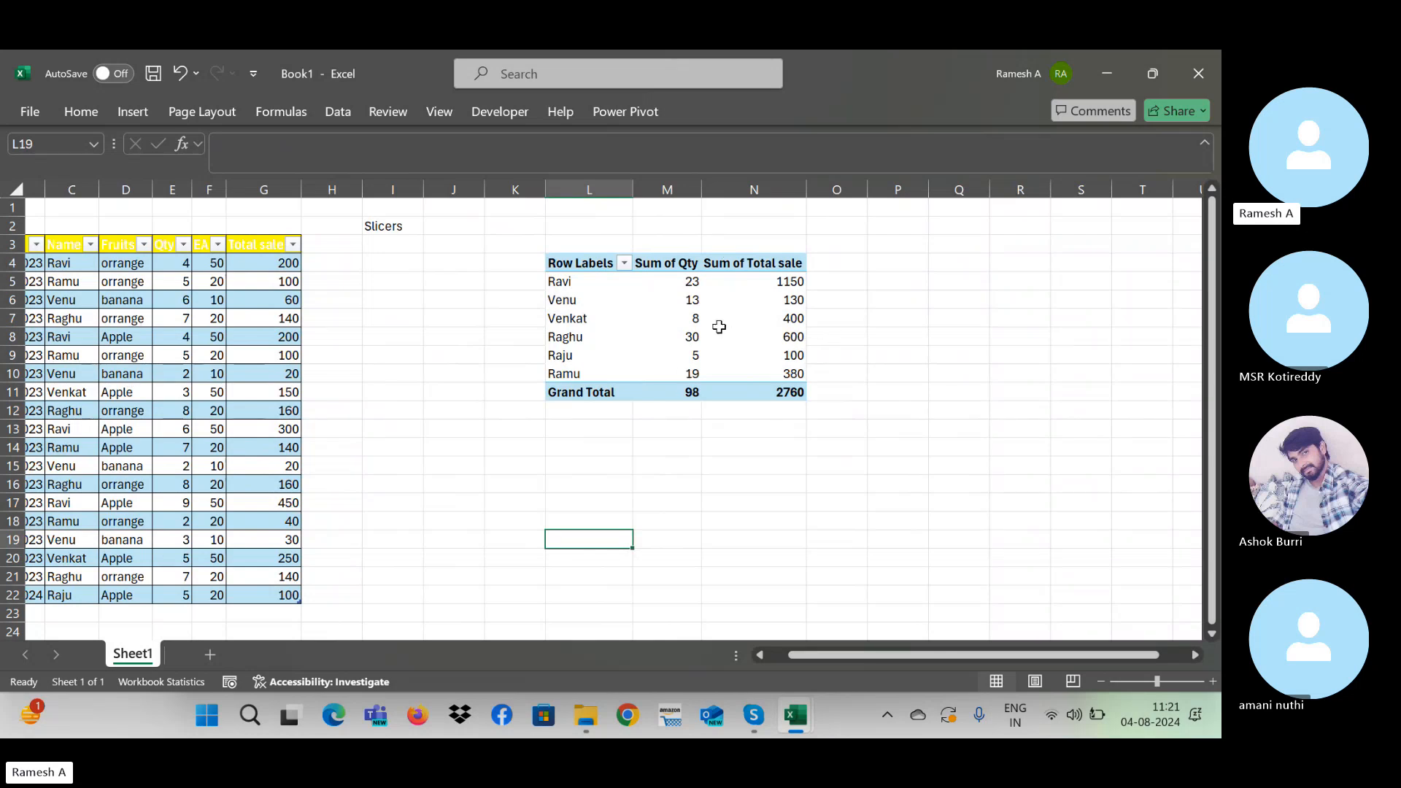
Step: Add Fruits to the PivotTable's columns and remove Sum of Qty from its values
click(668, 332)
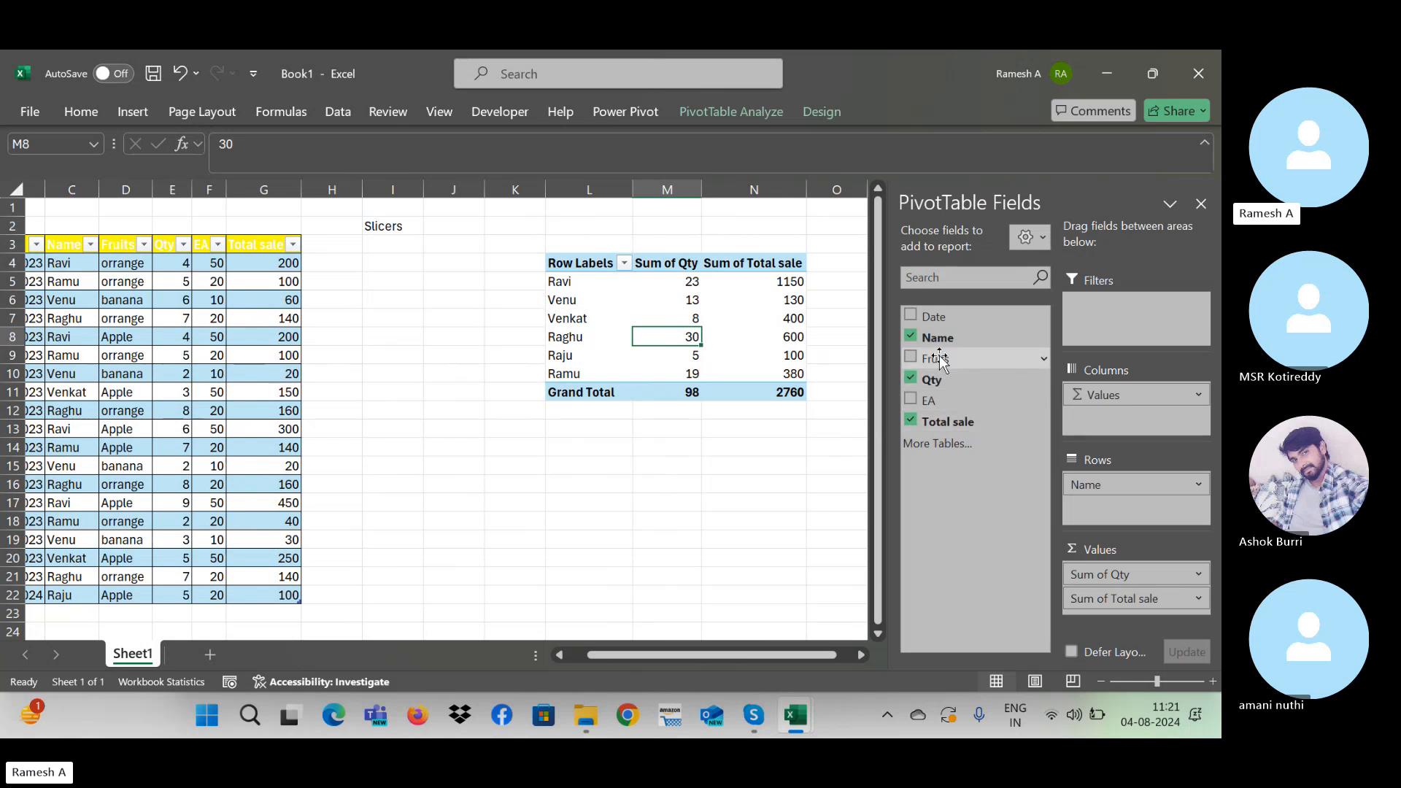
drag(937, 359, 1135, 380)
click(807, 478)
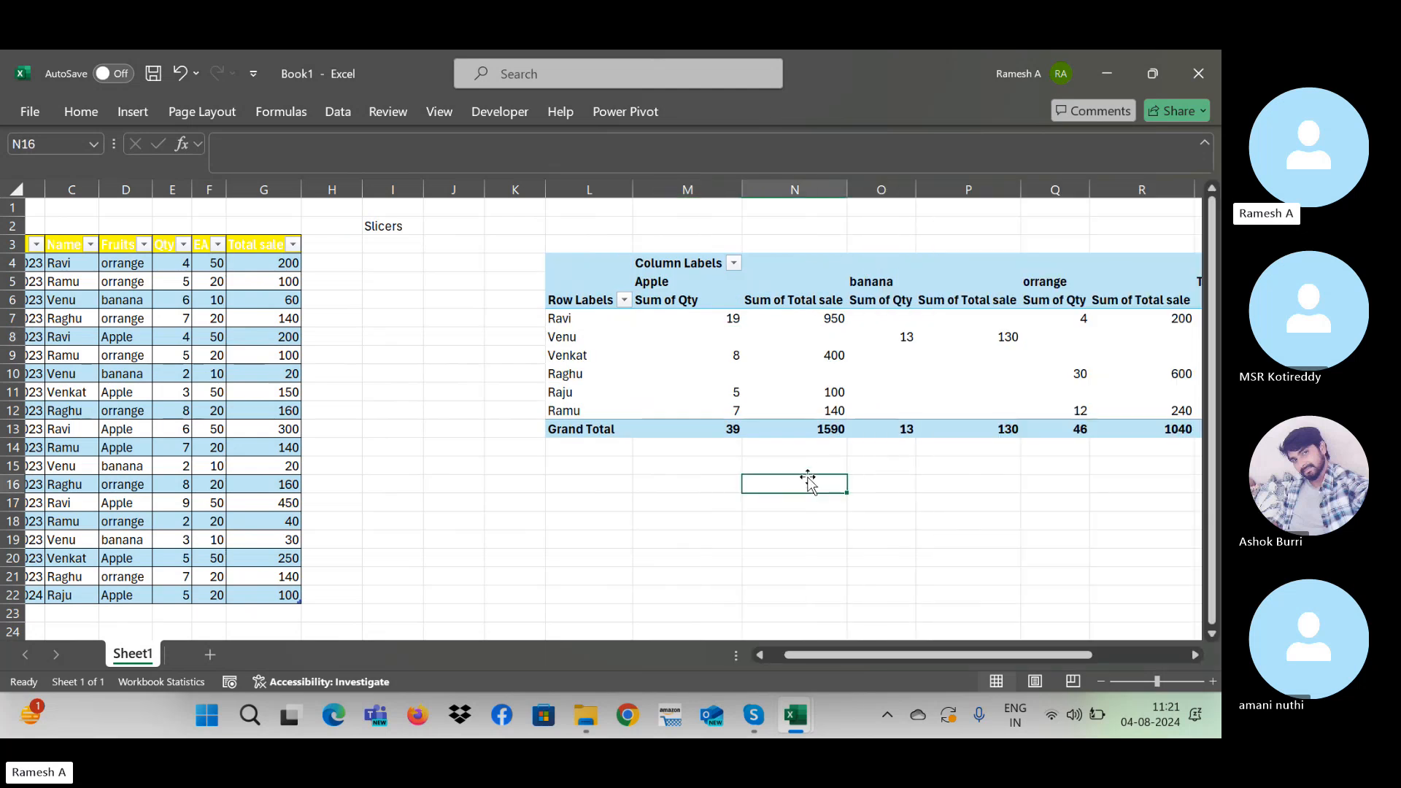
click(744, 388)
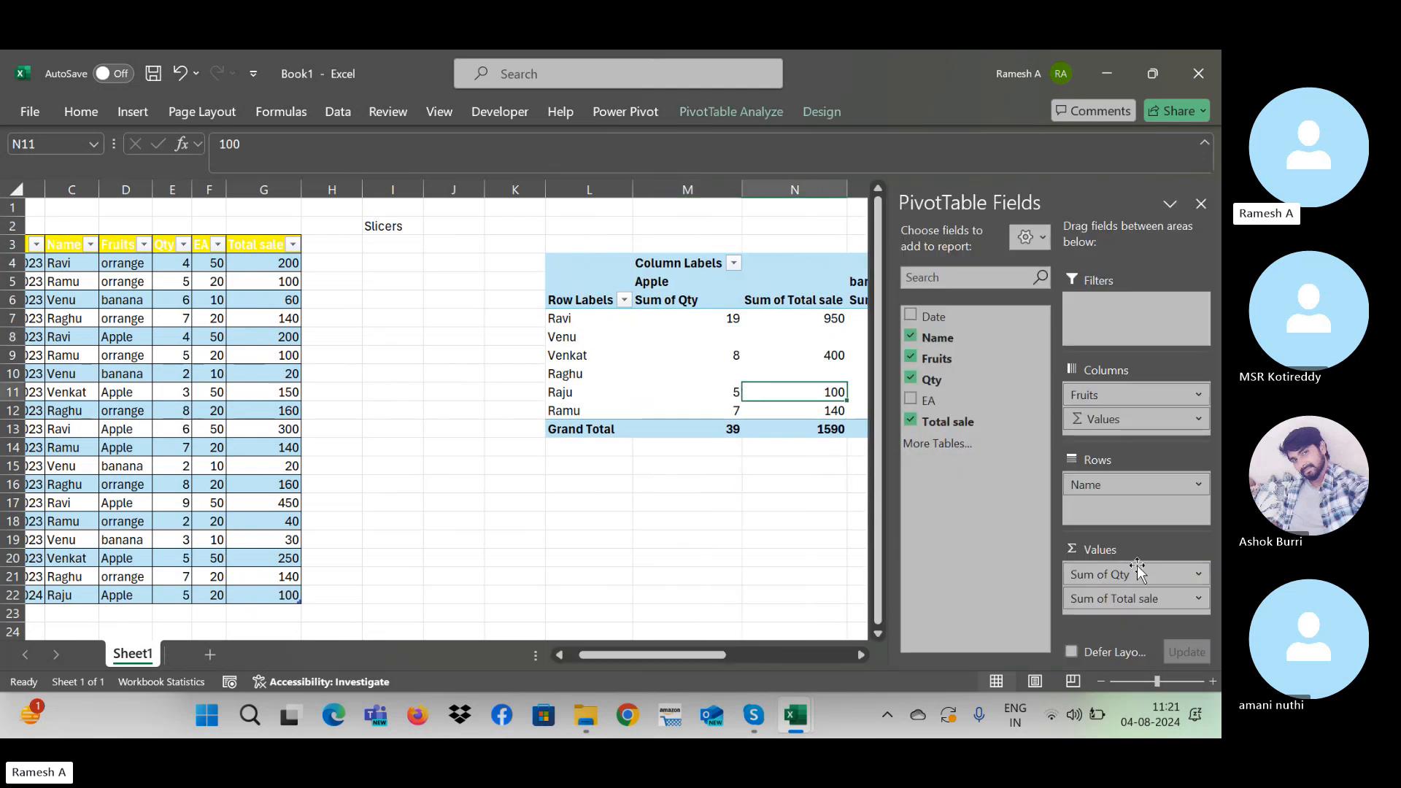
drag(1138, 574, 717, 554)
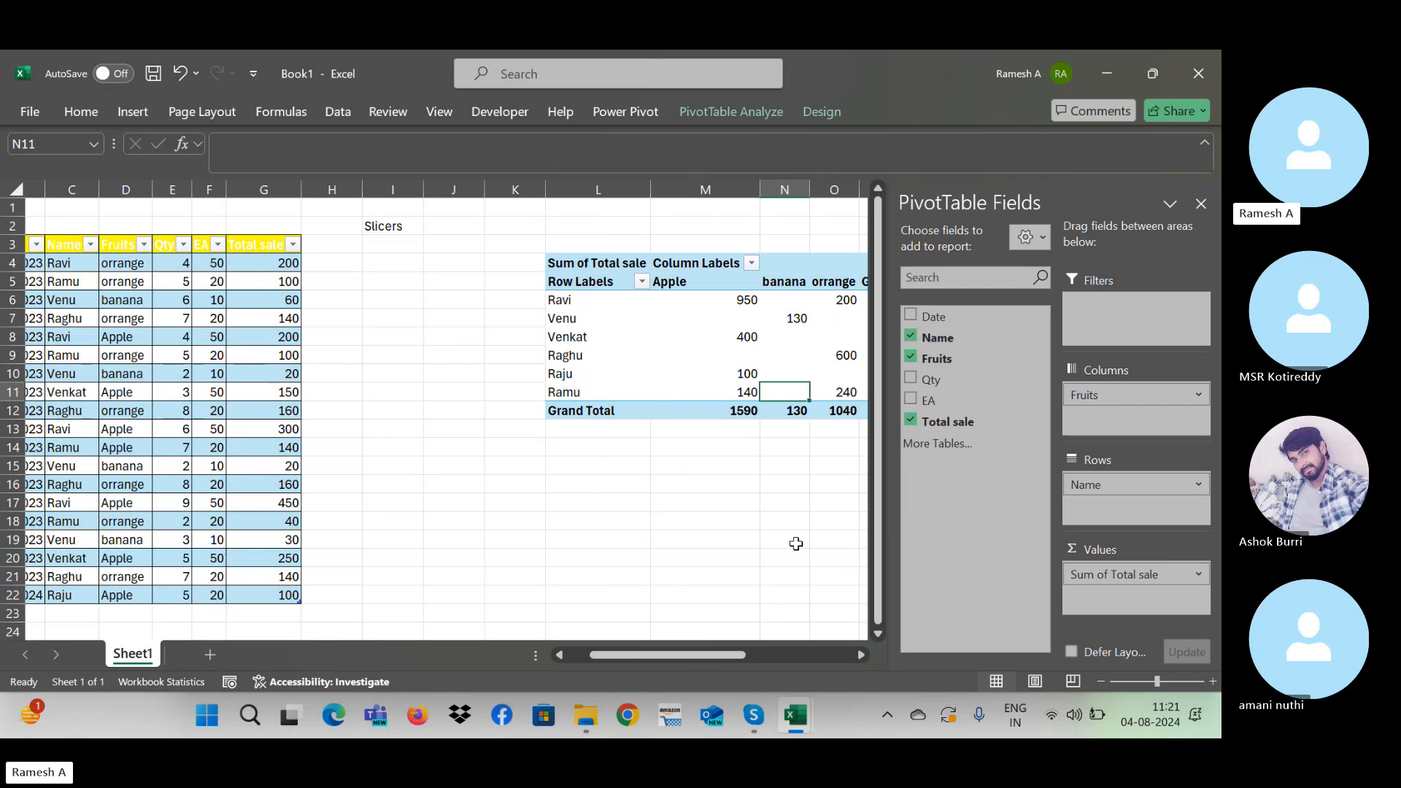
Step: Insert Name and Fruits slicers for the PivotTable and place them side by side in the empty columns beyond it
key(Right)
key(Right)
key(Right)
key(Right)
key(Right)
key(Left)
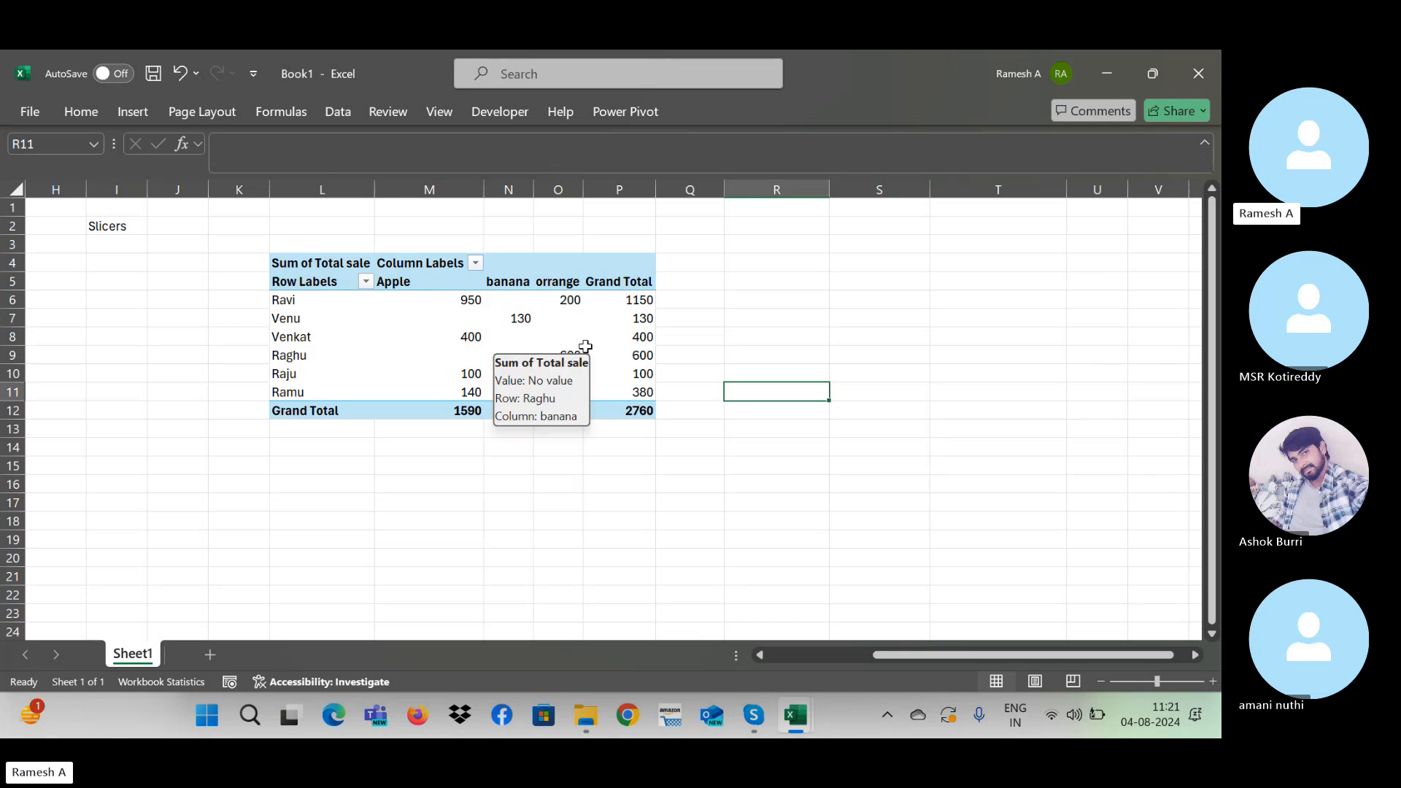
click(555, 333)
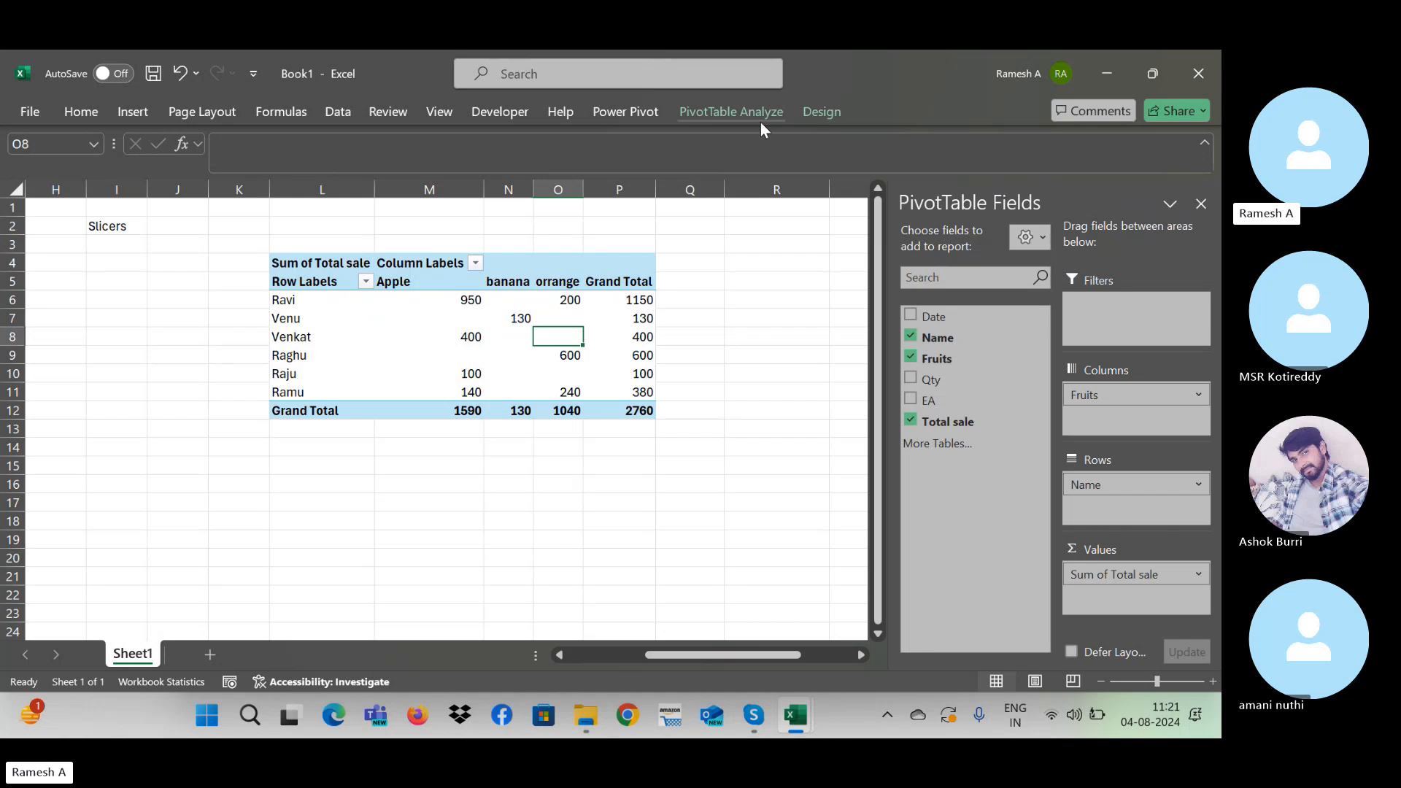
click(726, 115)
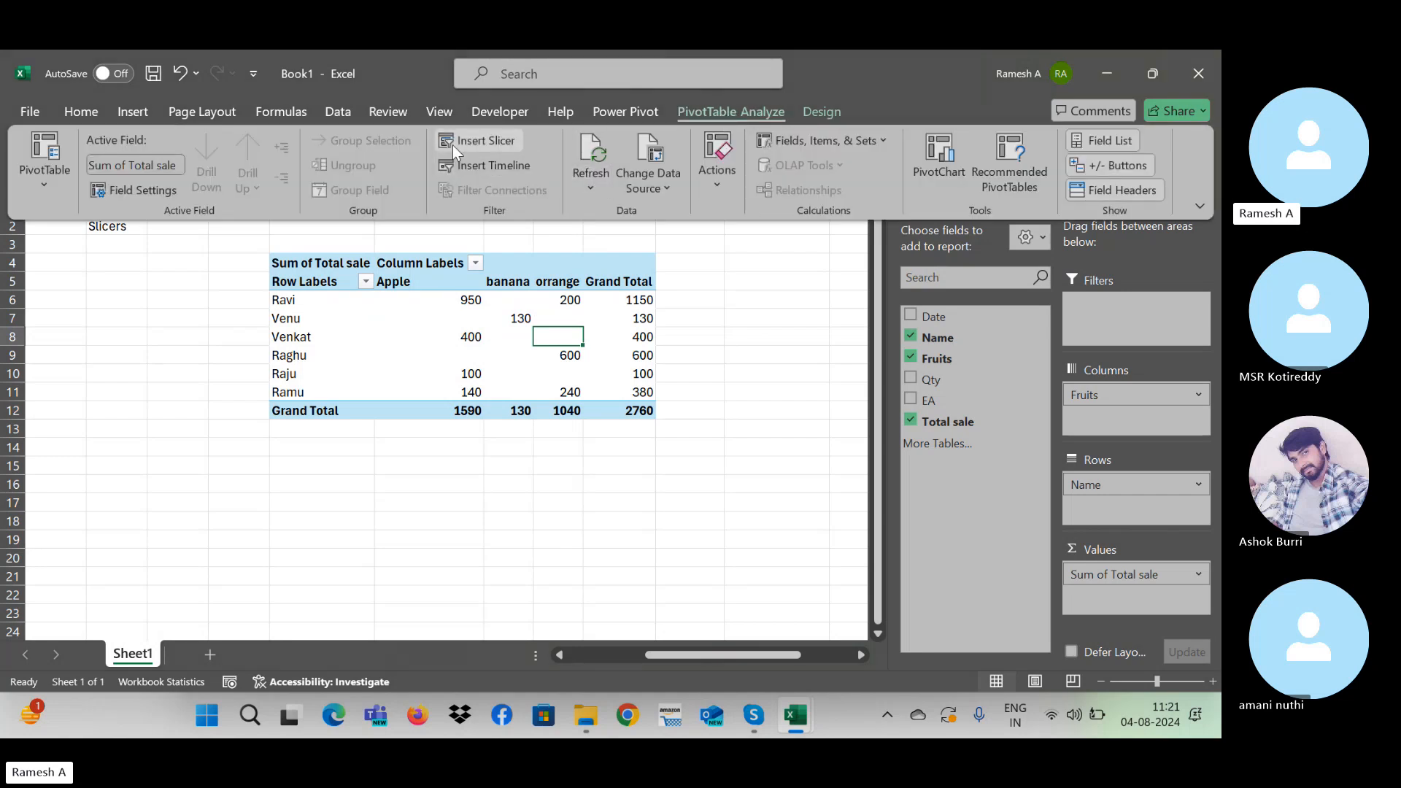
click(452, 144)
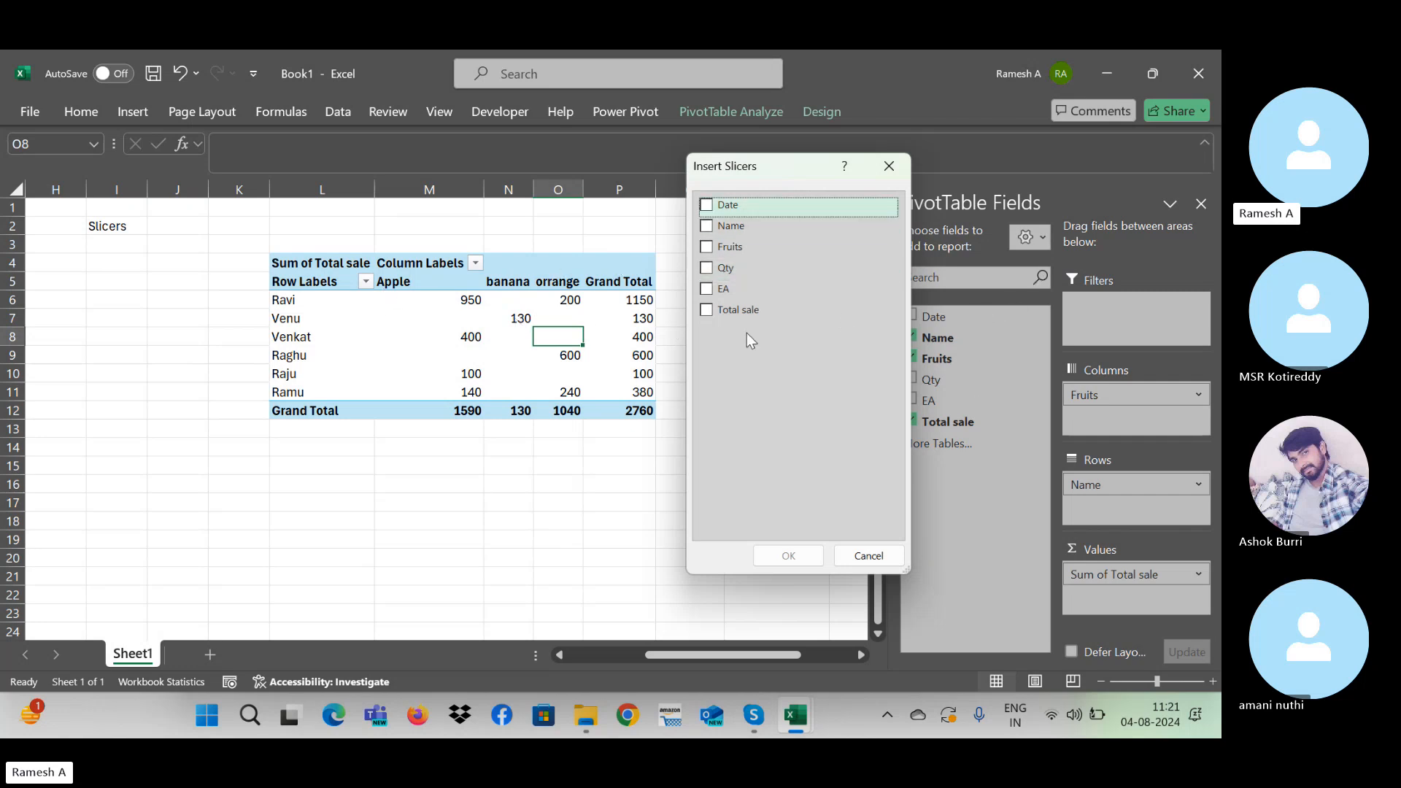
click(706, 225)
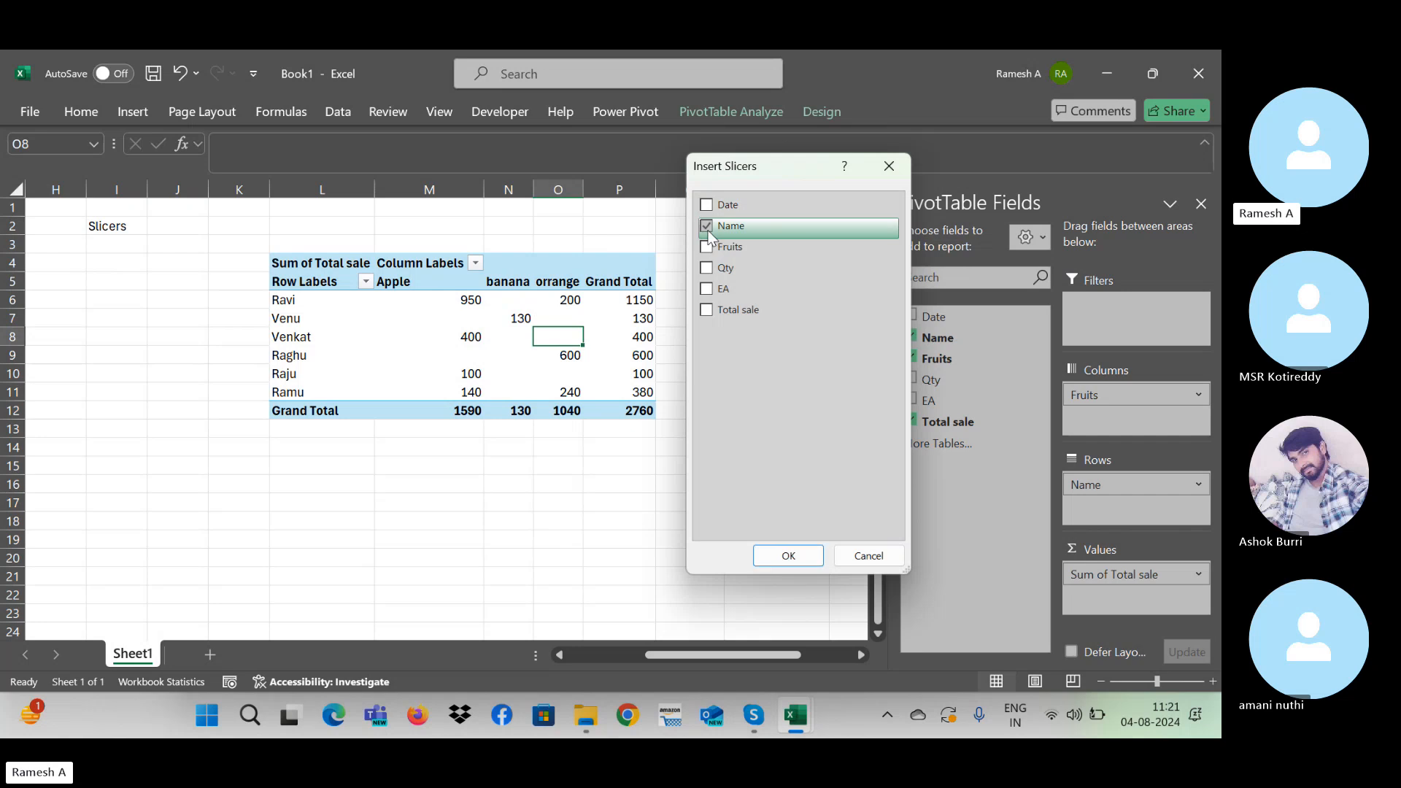
click(707, 248)
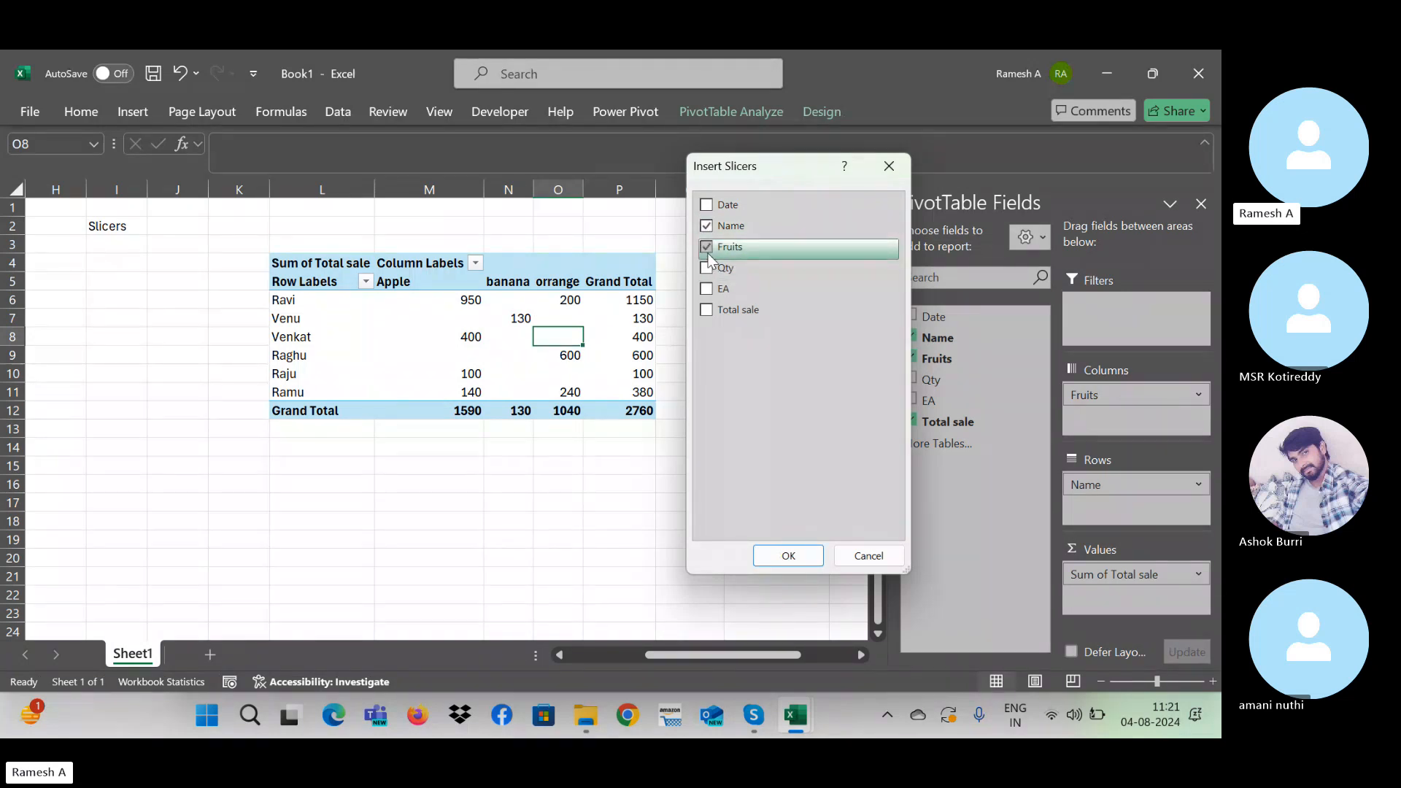
click(792, 558)
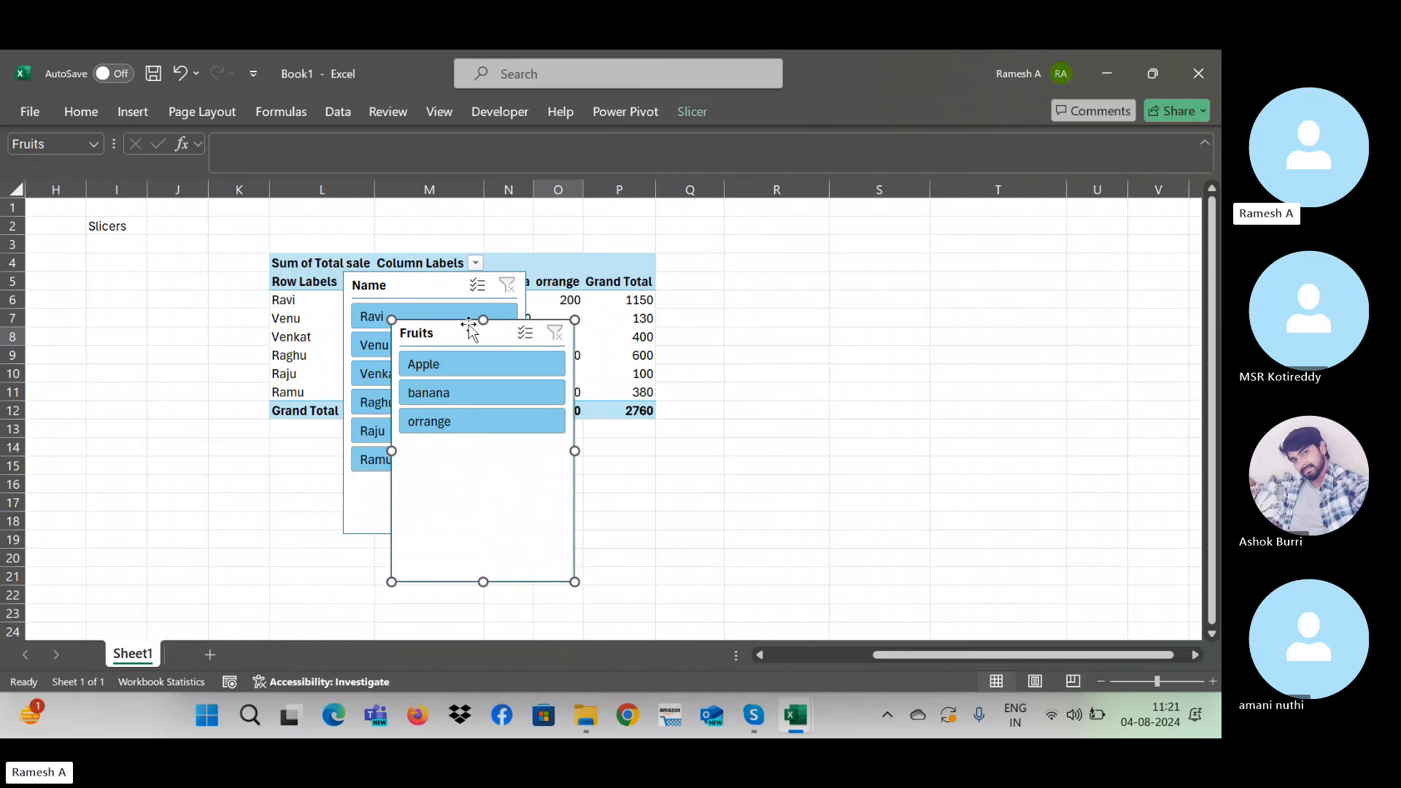
drag(467, 324, 1056, 241)
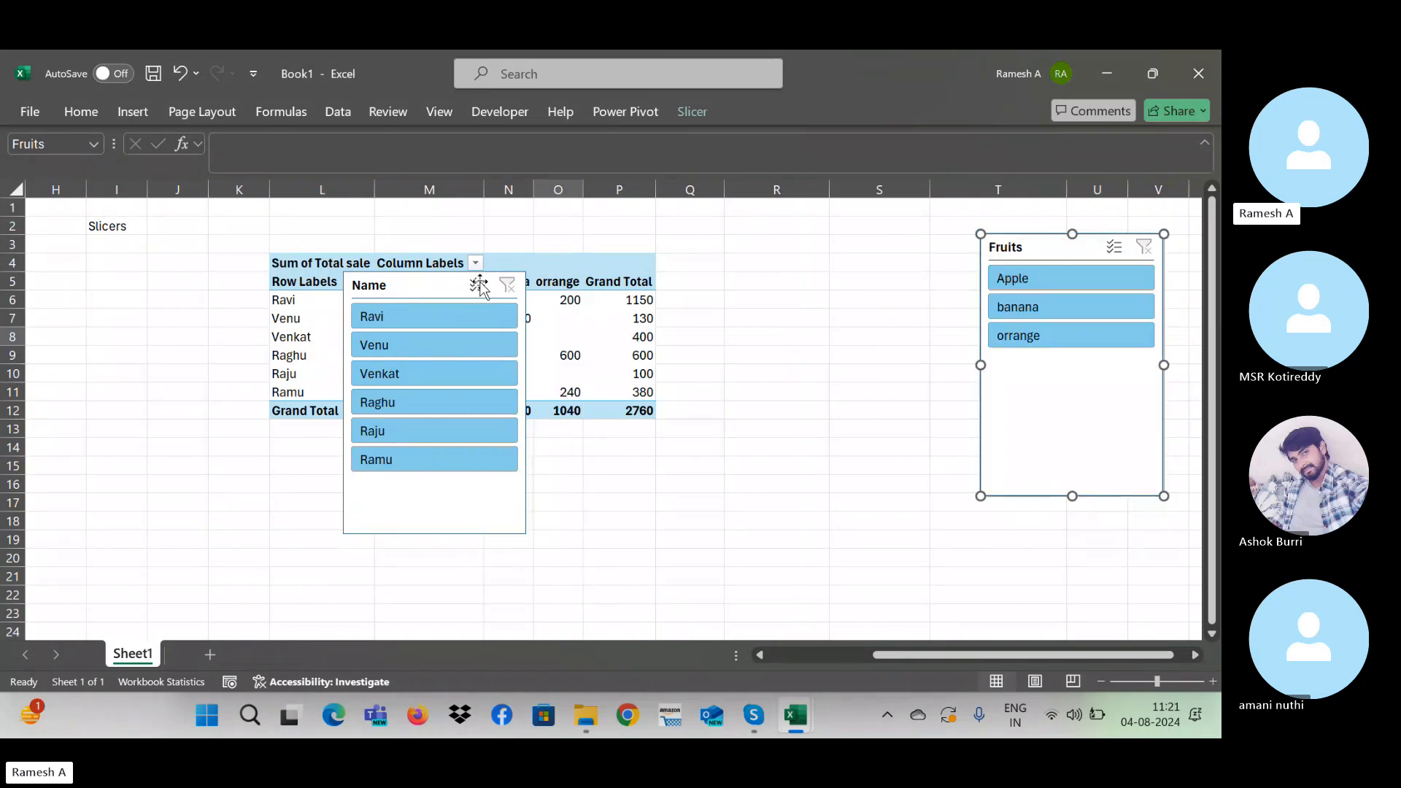
drag(401, 283, 836, 227)
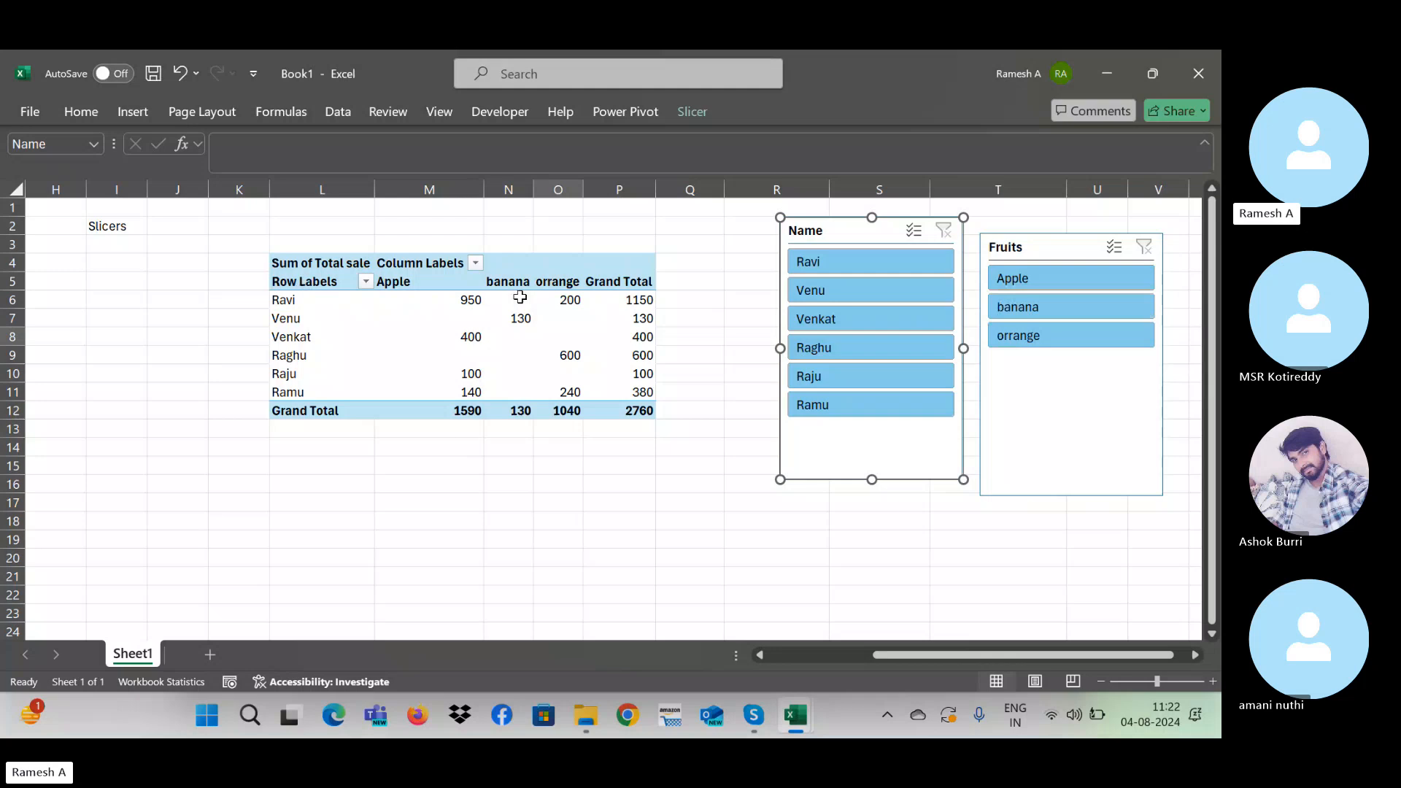
Step: Filter the PivotTable by Apple, banana and orrange in turn, then by the first name in the Name slicer, clearing each slicer's filter
click(1073, 280)
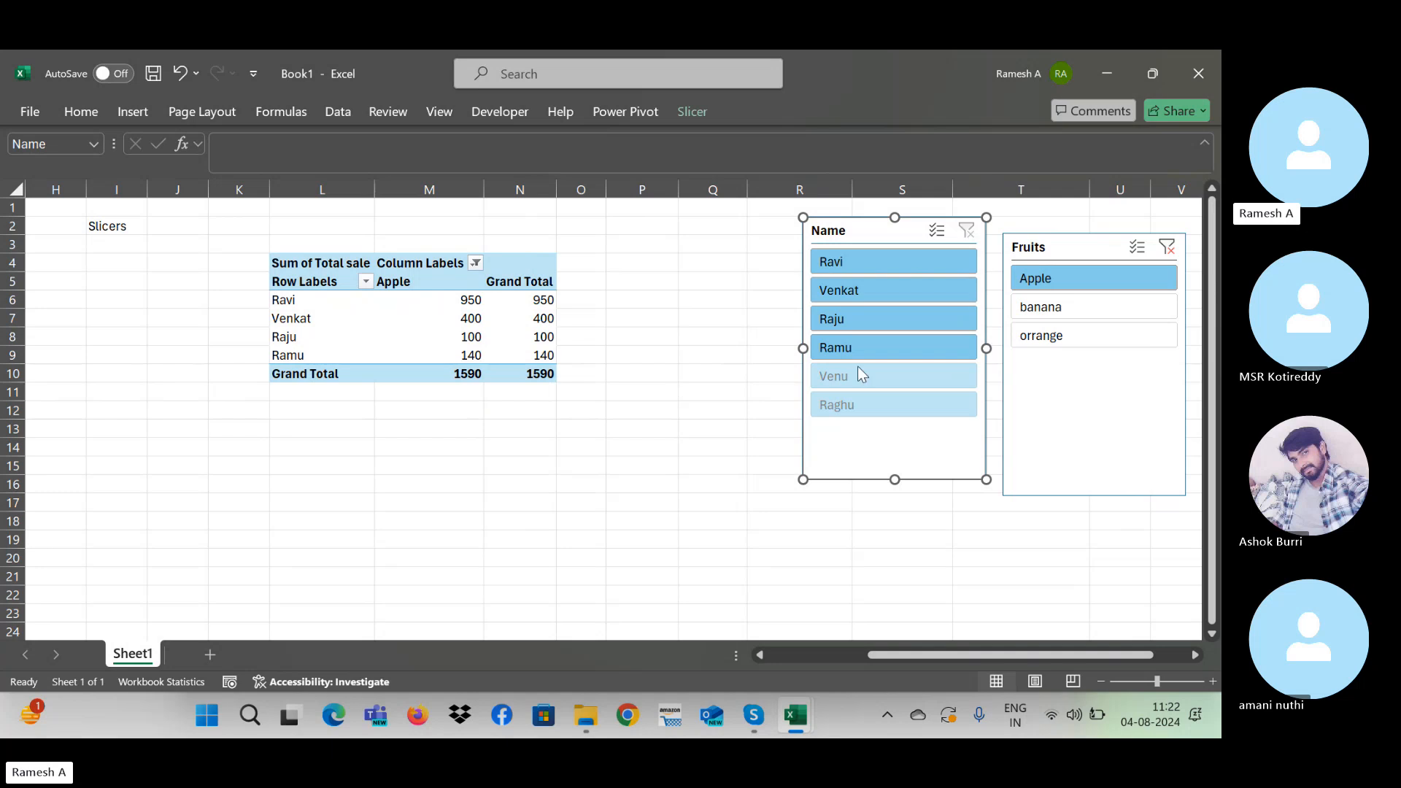
click(1064, 308)
click(1074, 340)
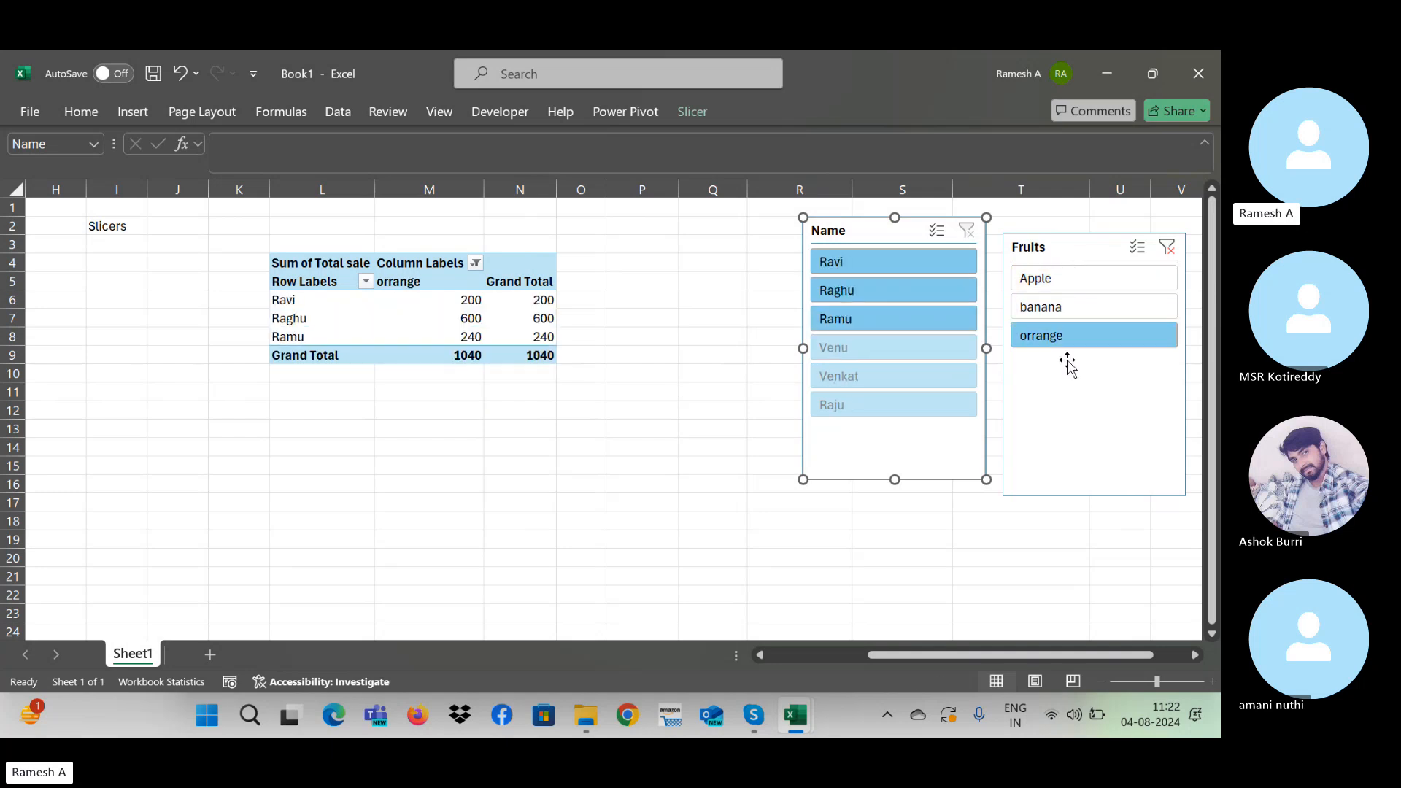
click(1164, 252)
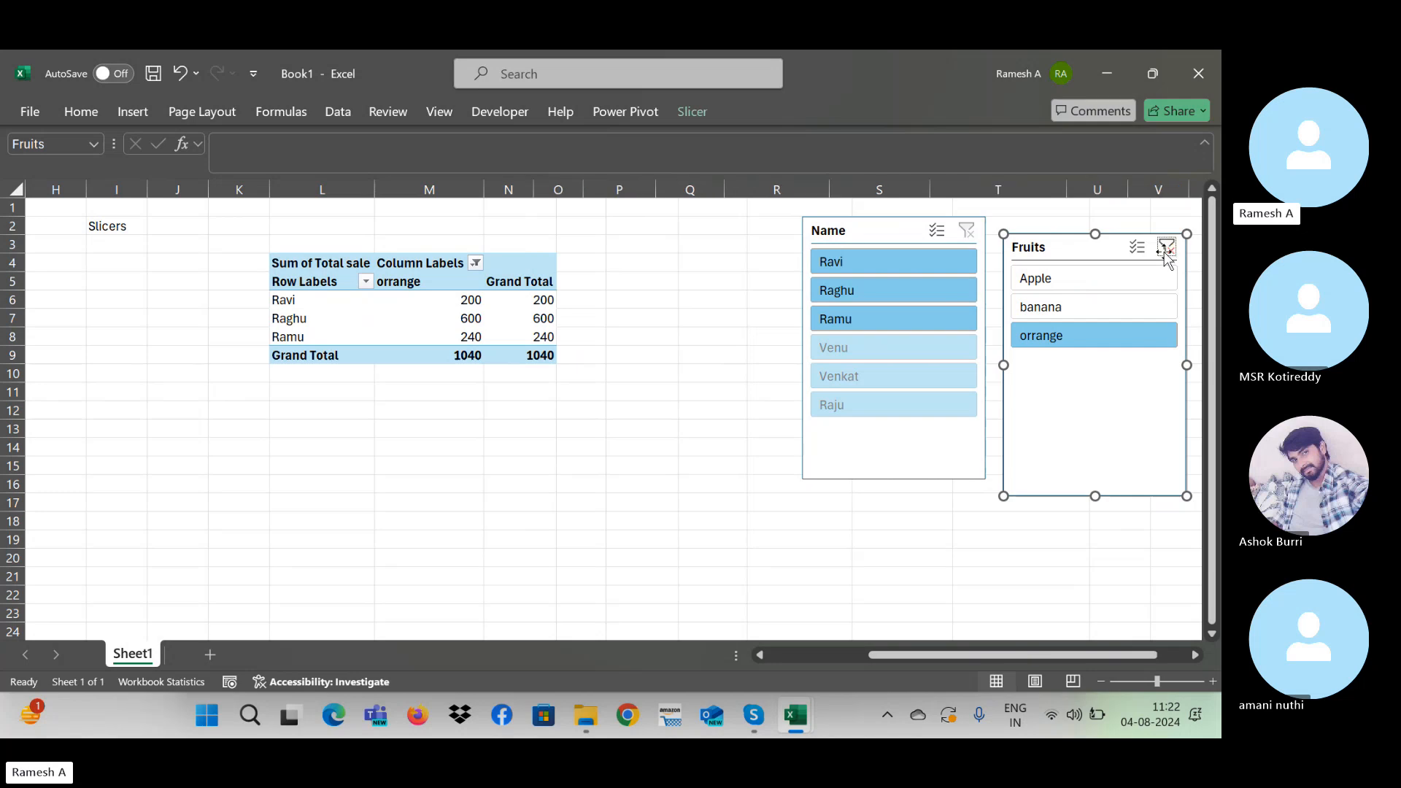
click(1165, 249)
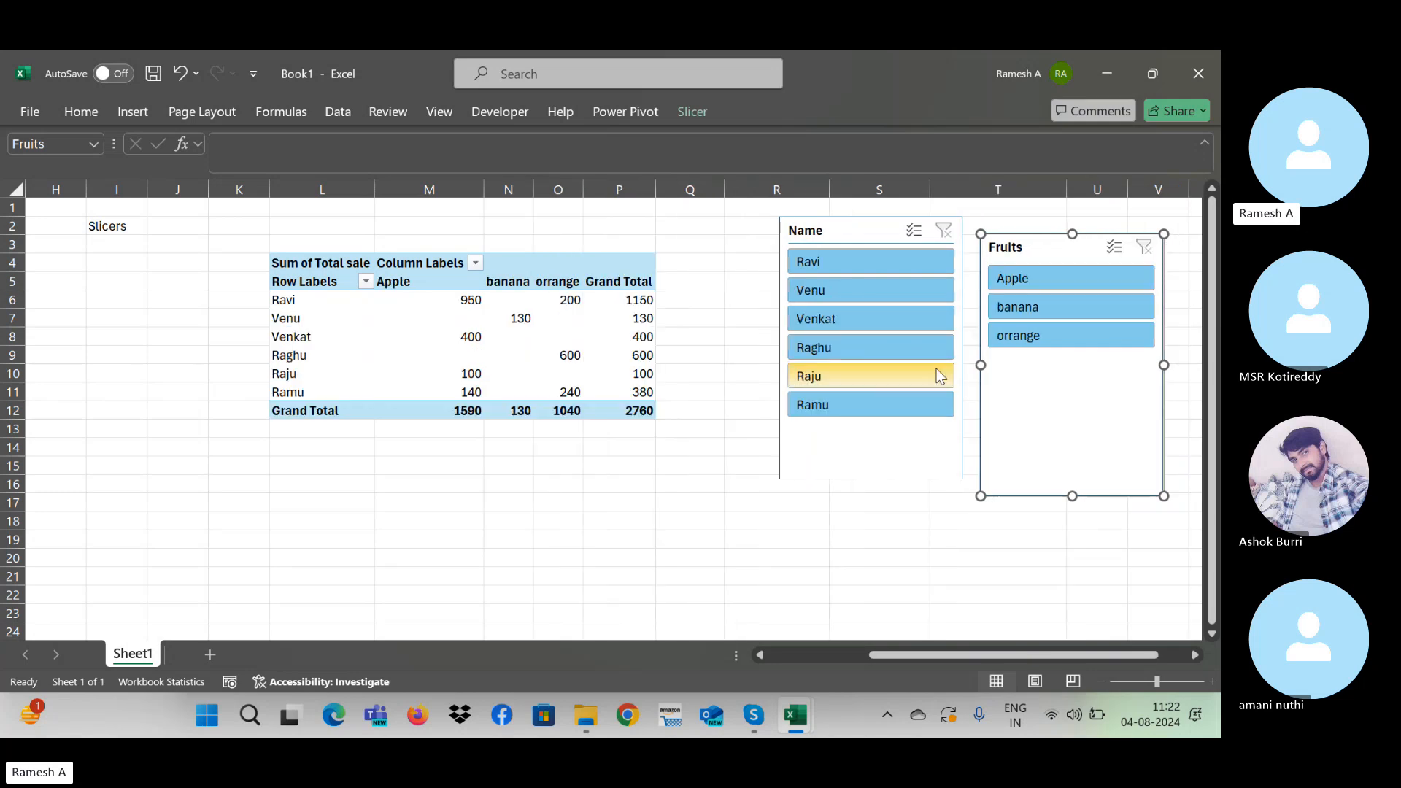
click(839, 268)
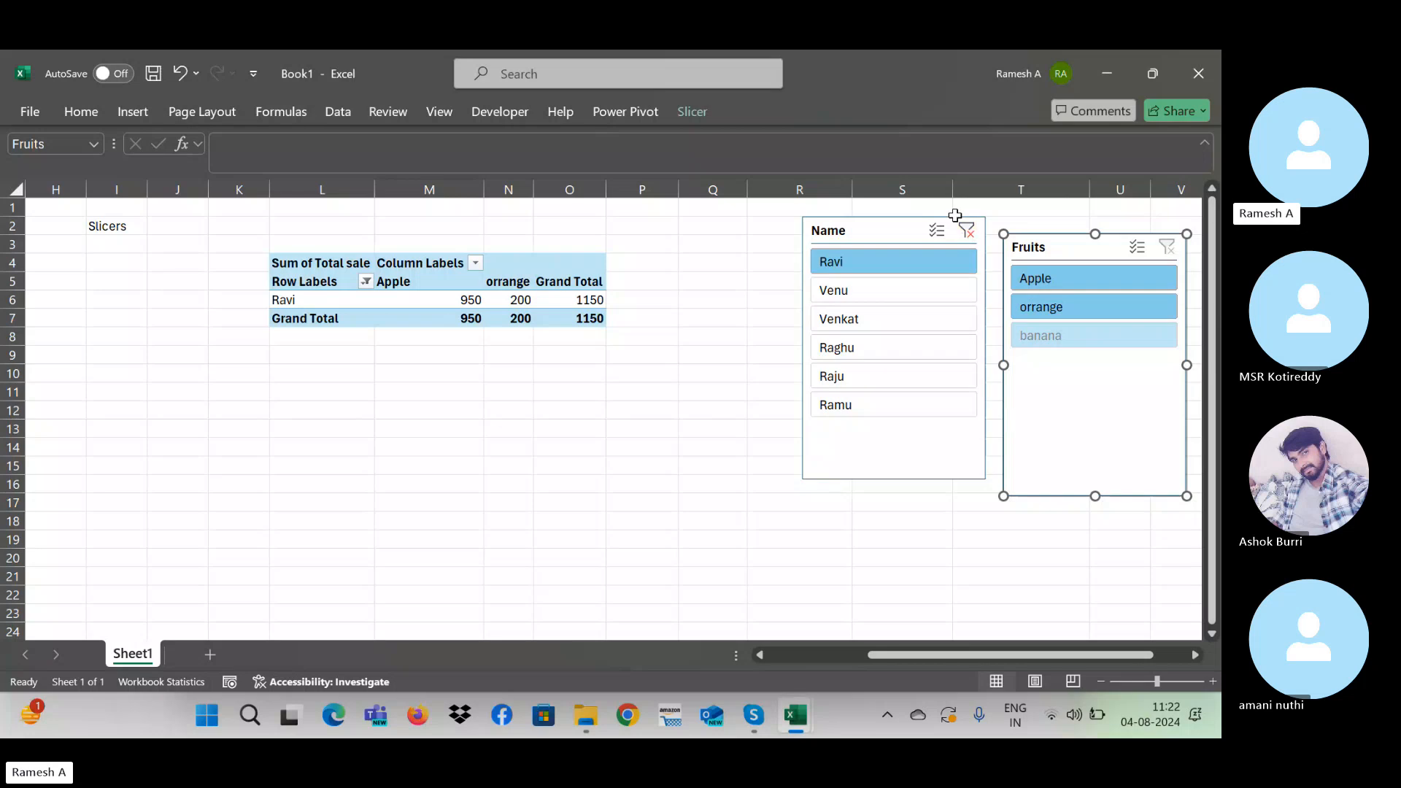
click(965, 231)
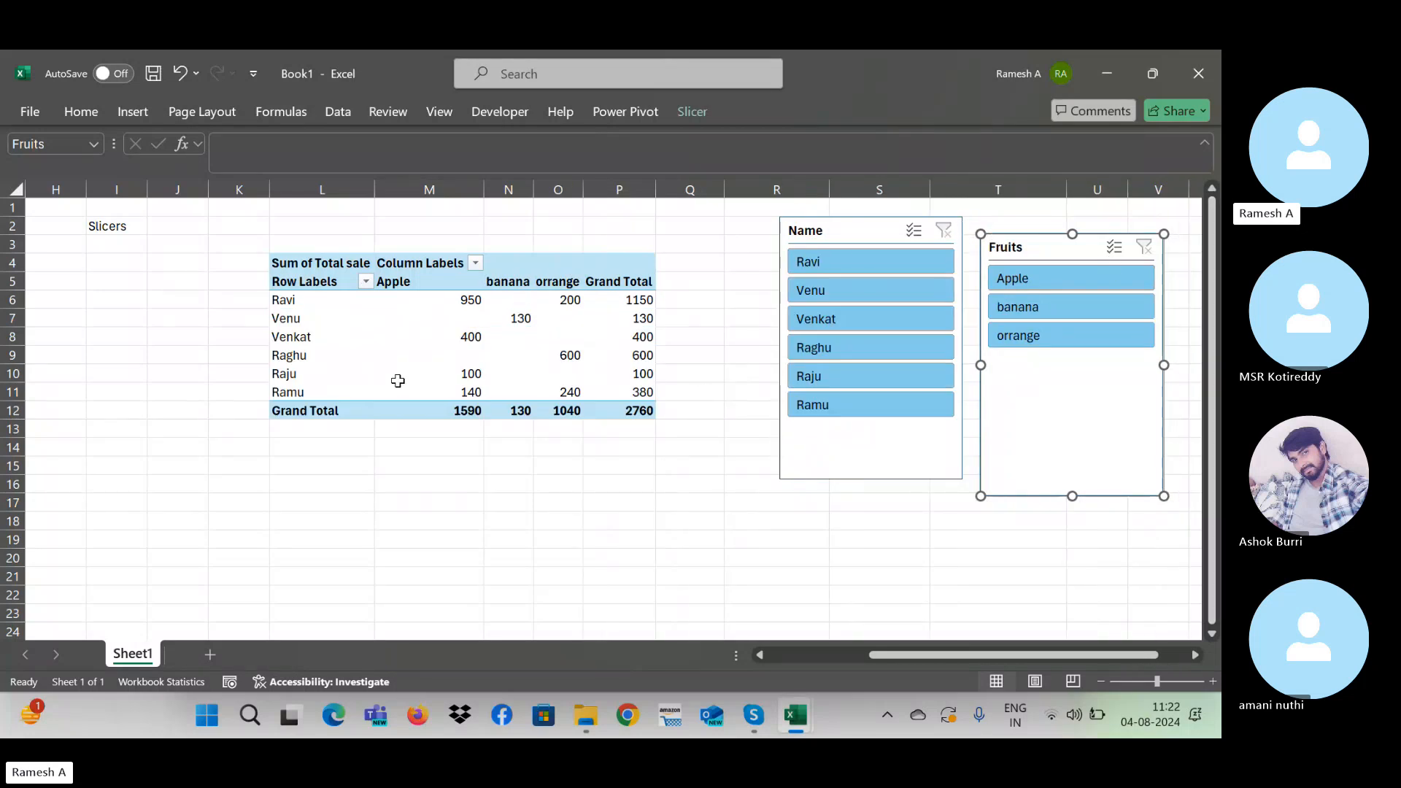
click(395, 378)
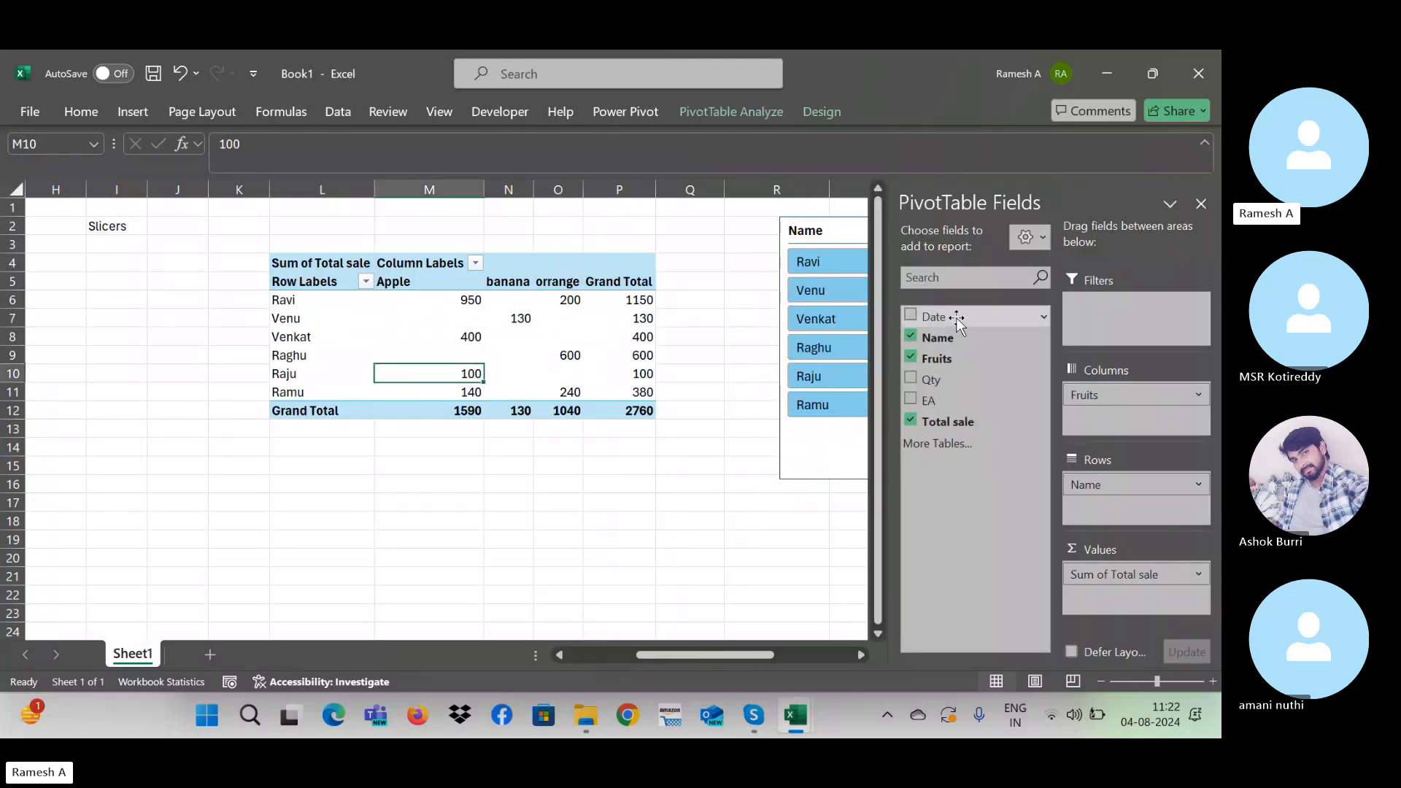
click(738, 108)
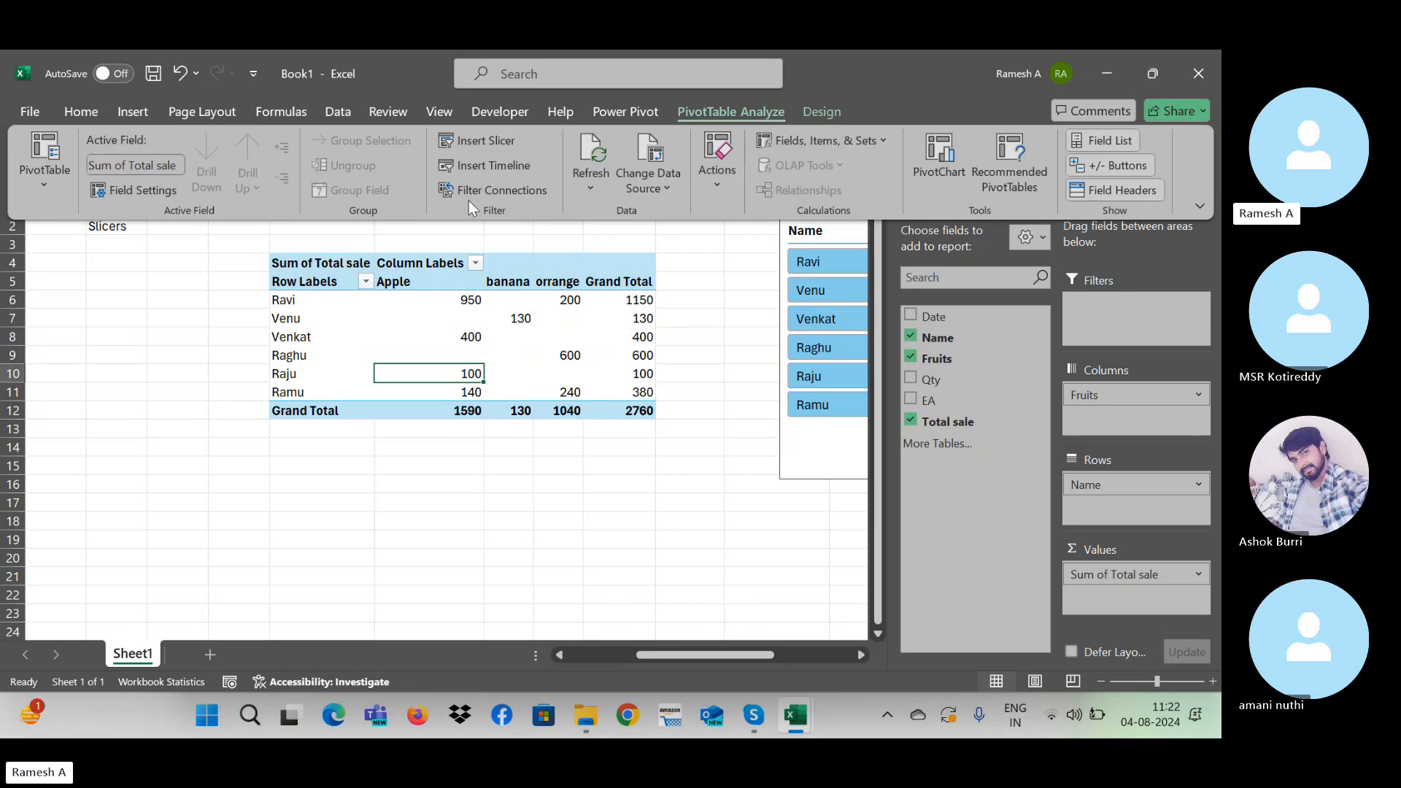
click(468, 158)
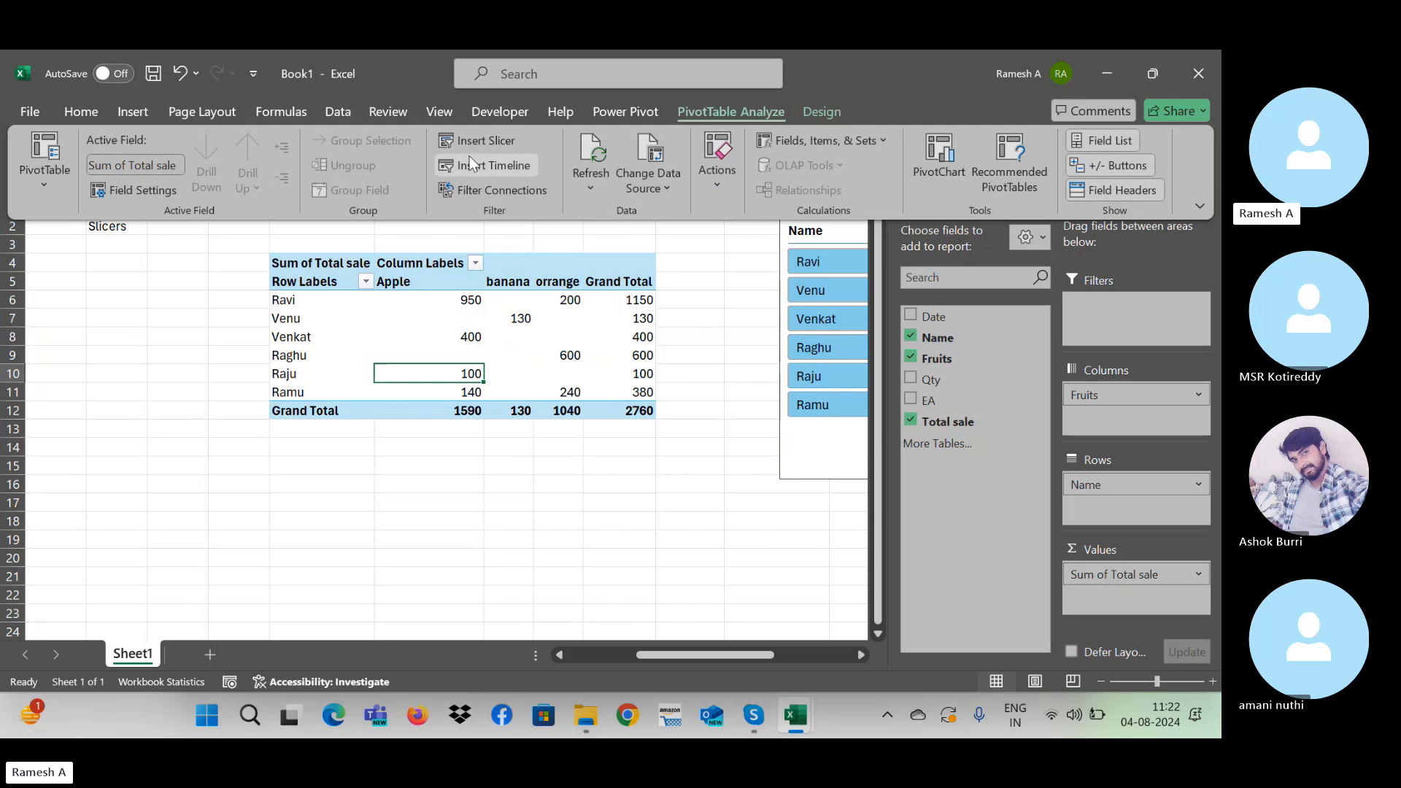
click(706, 277)
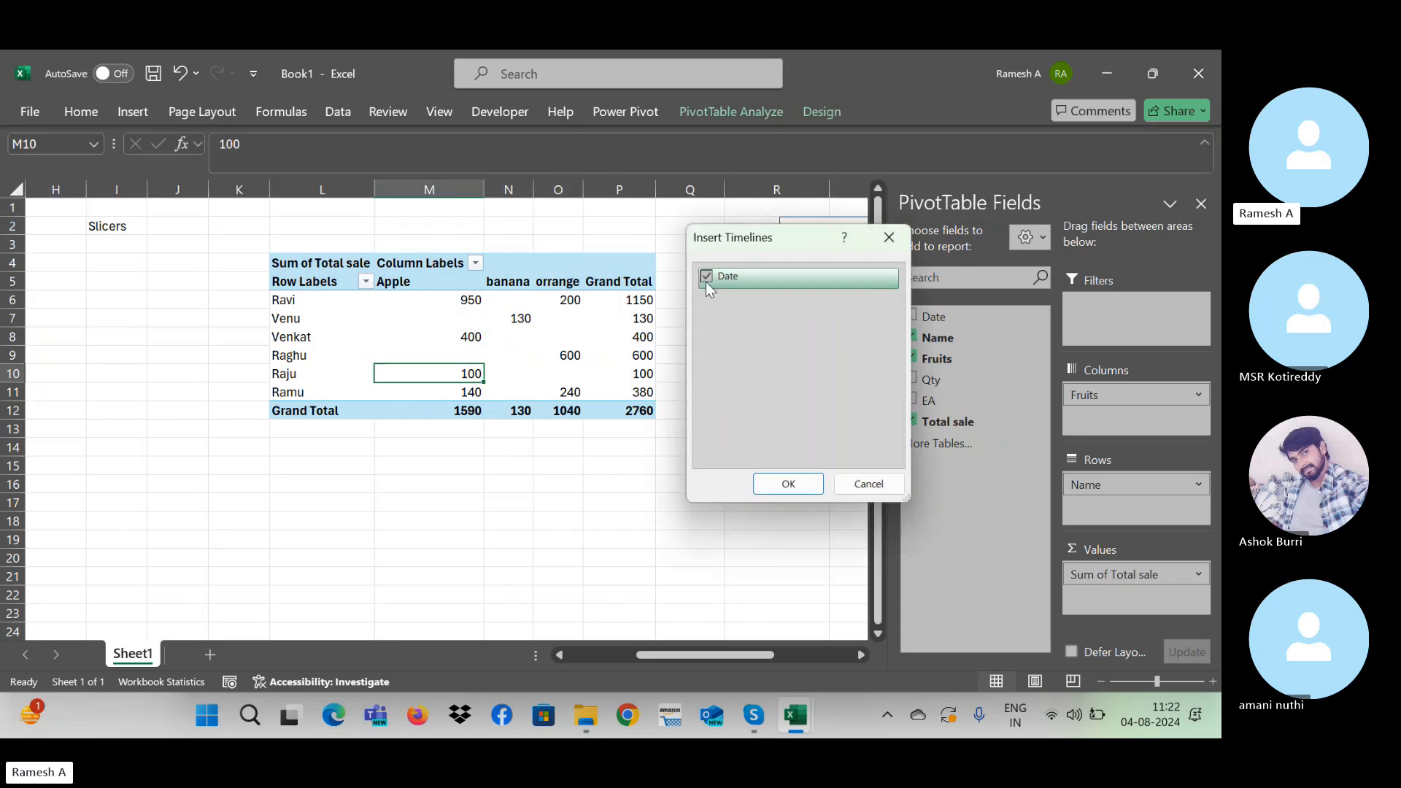
click(884, 239)
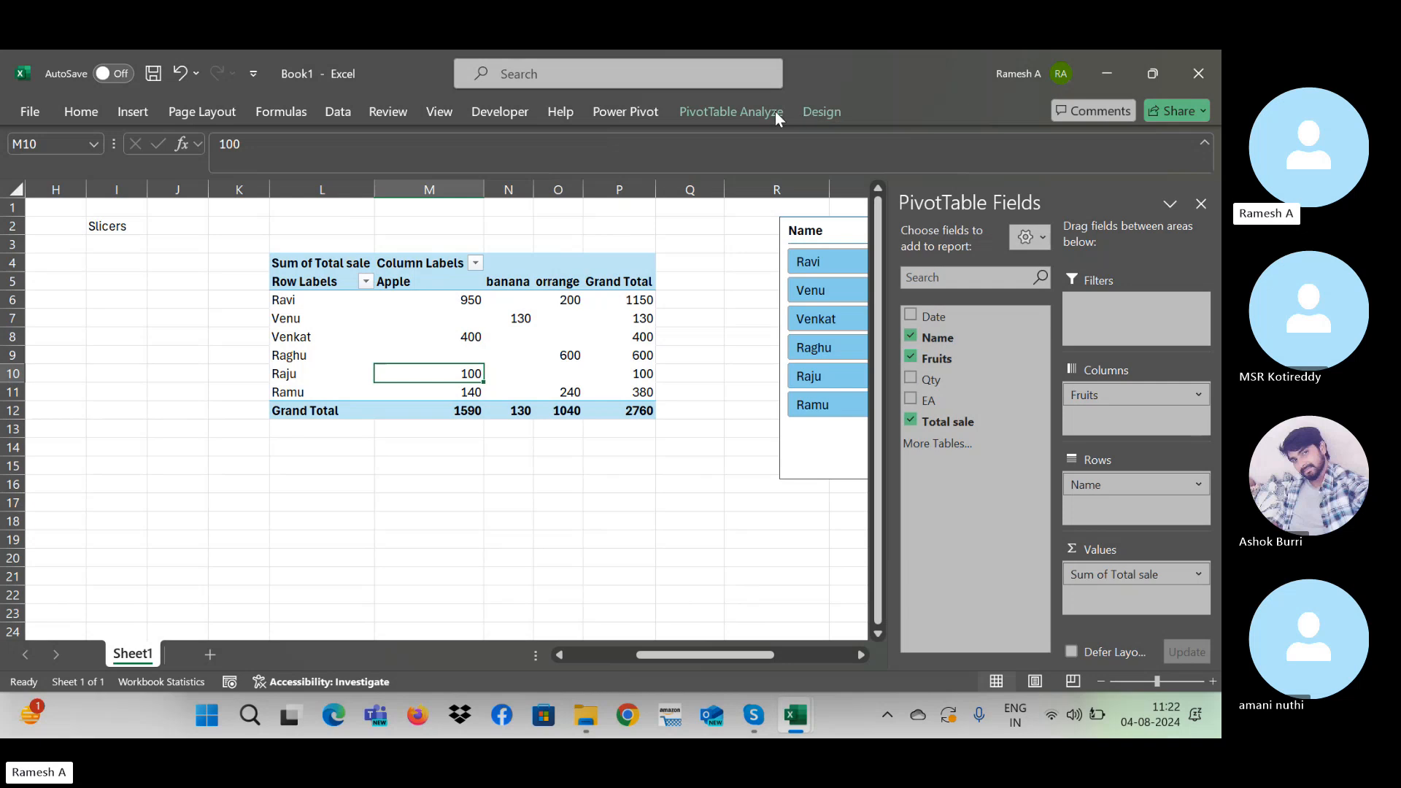
Step: Insert a Date slicer for the PivotTable and move it between the Name and Fruits slicers, overlapping both
click(733, 111)
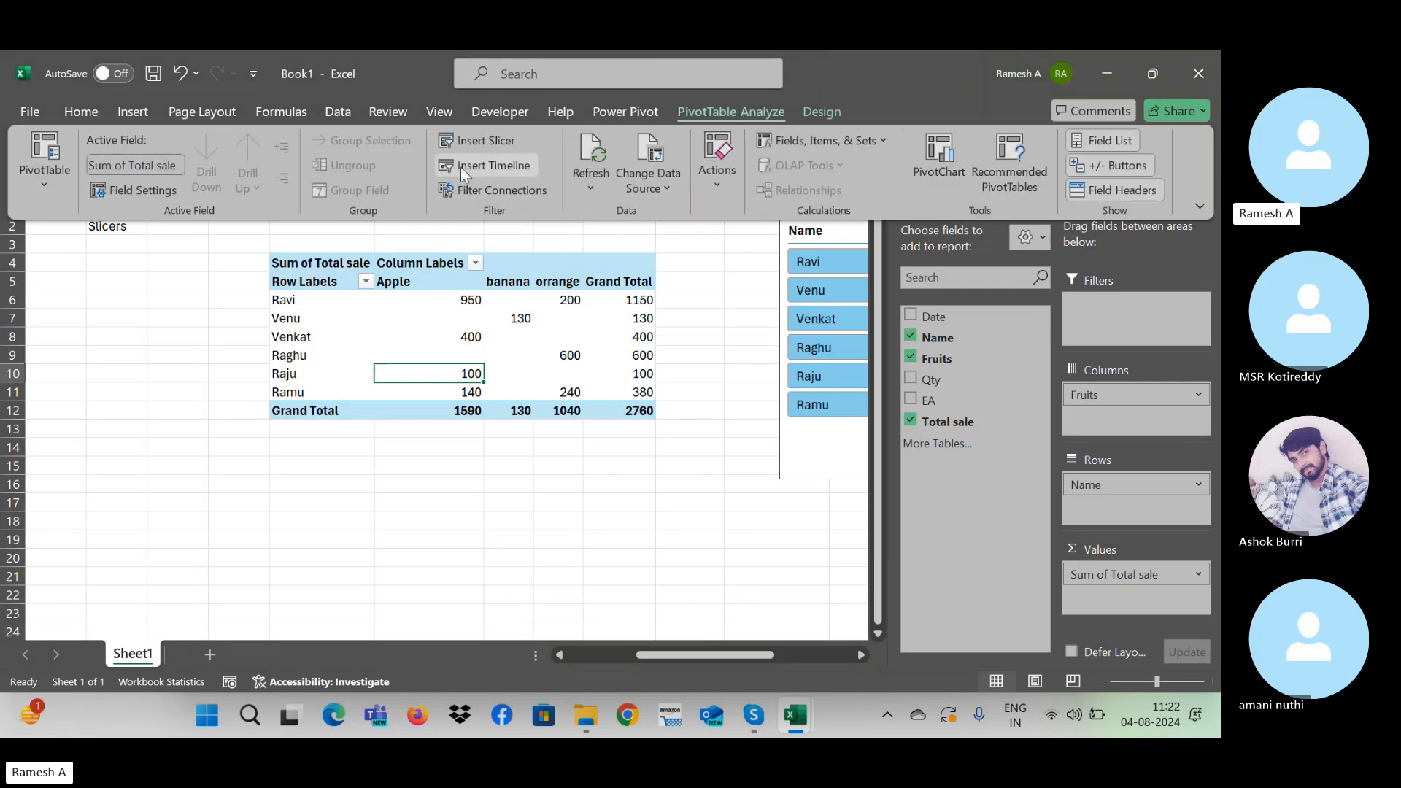
click(463, 140)
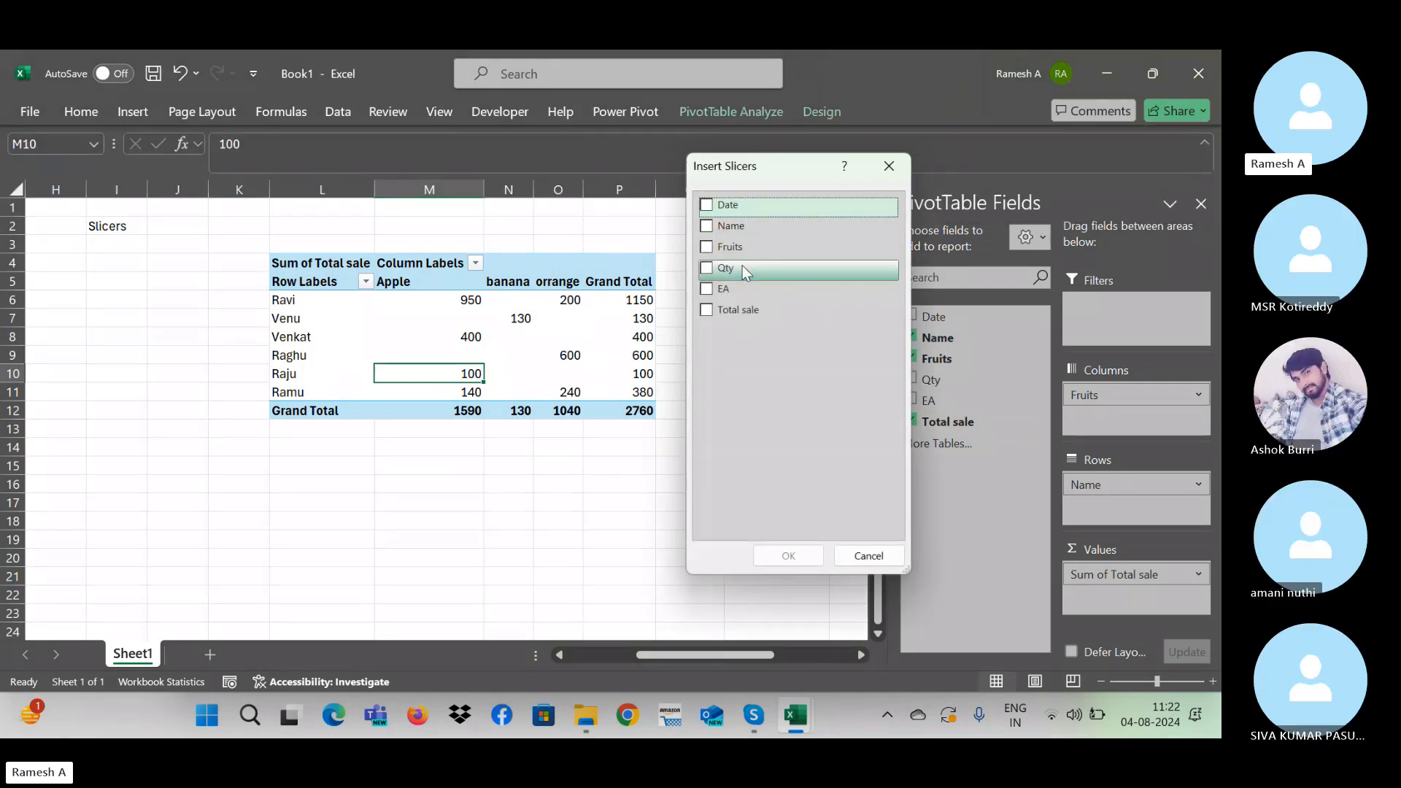
click(713, 206)
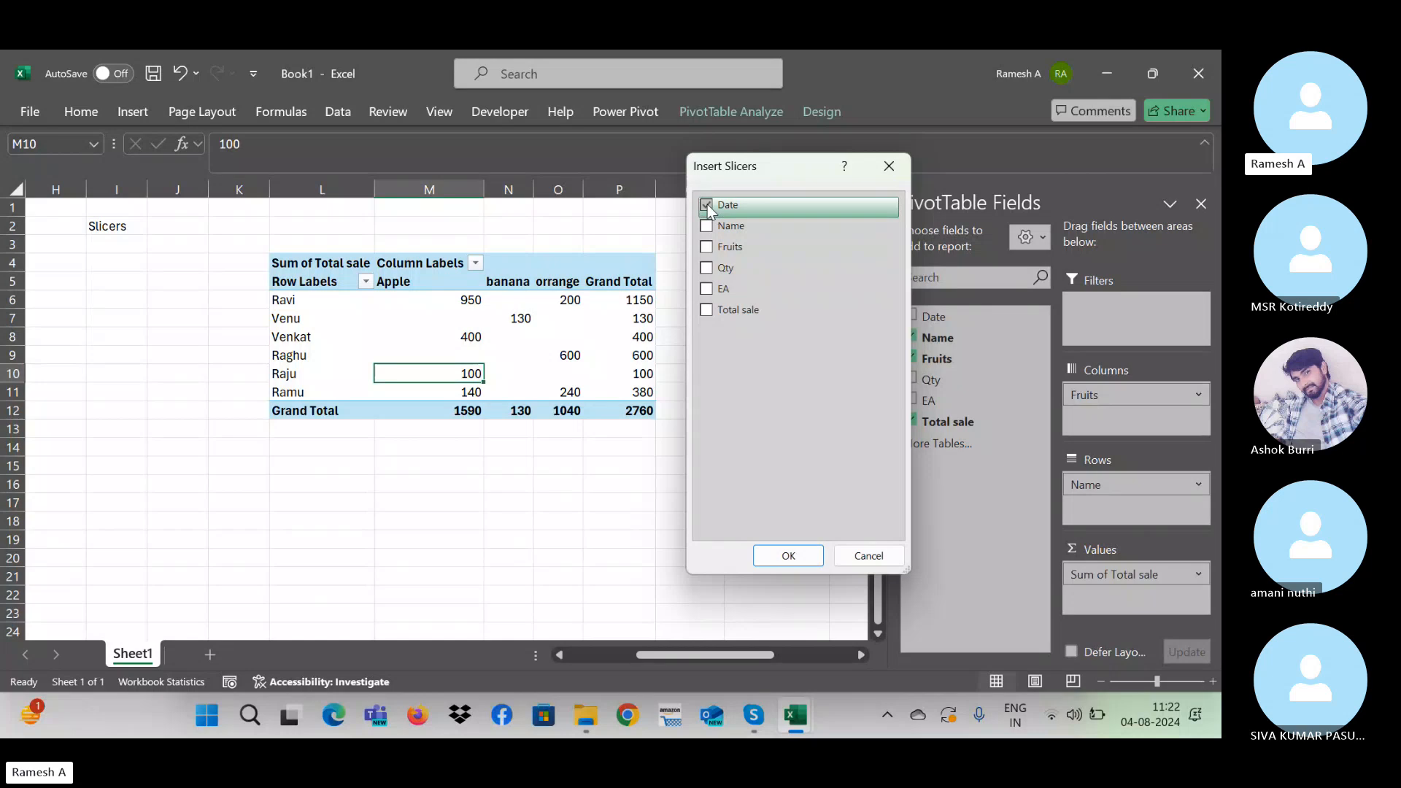
click(787, 555)
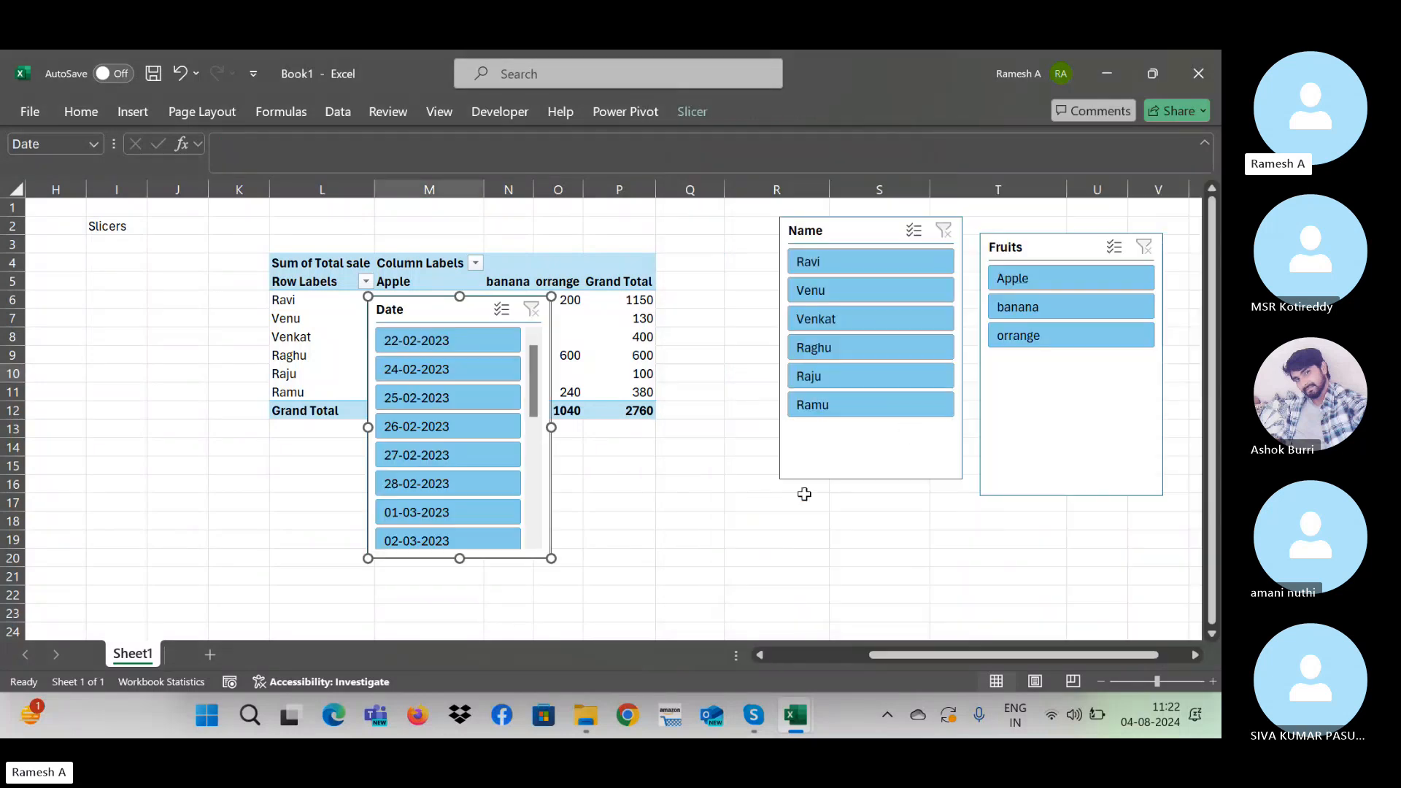
drag(426, 310, 1010, 220)
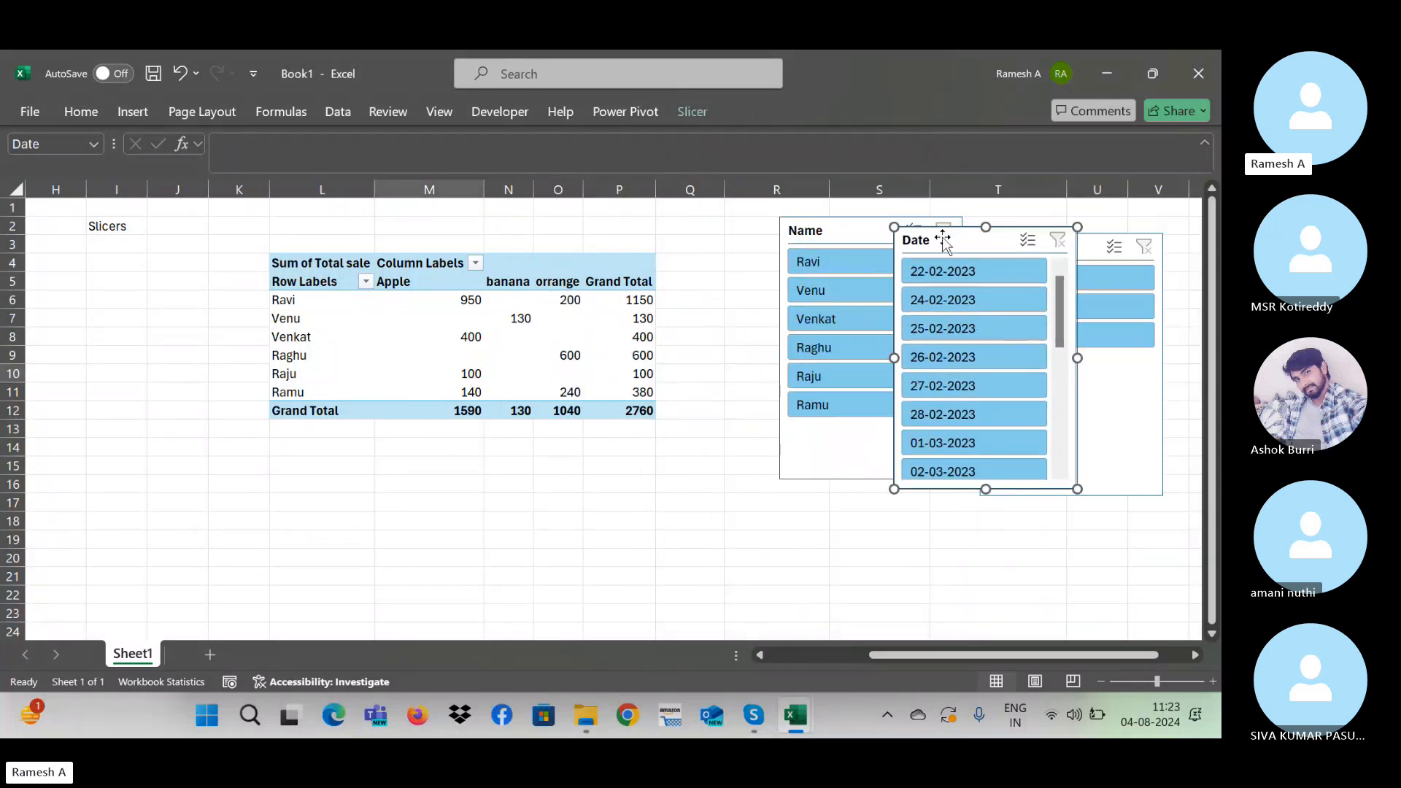
Step: Filter the PivotTable by single dates in the Date slicer, including 24-02-2023 and 01-03-2023, and clear that filter
click(972, 443)
click(972, 306)
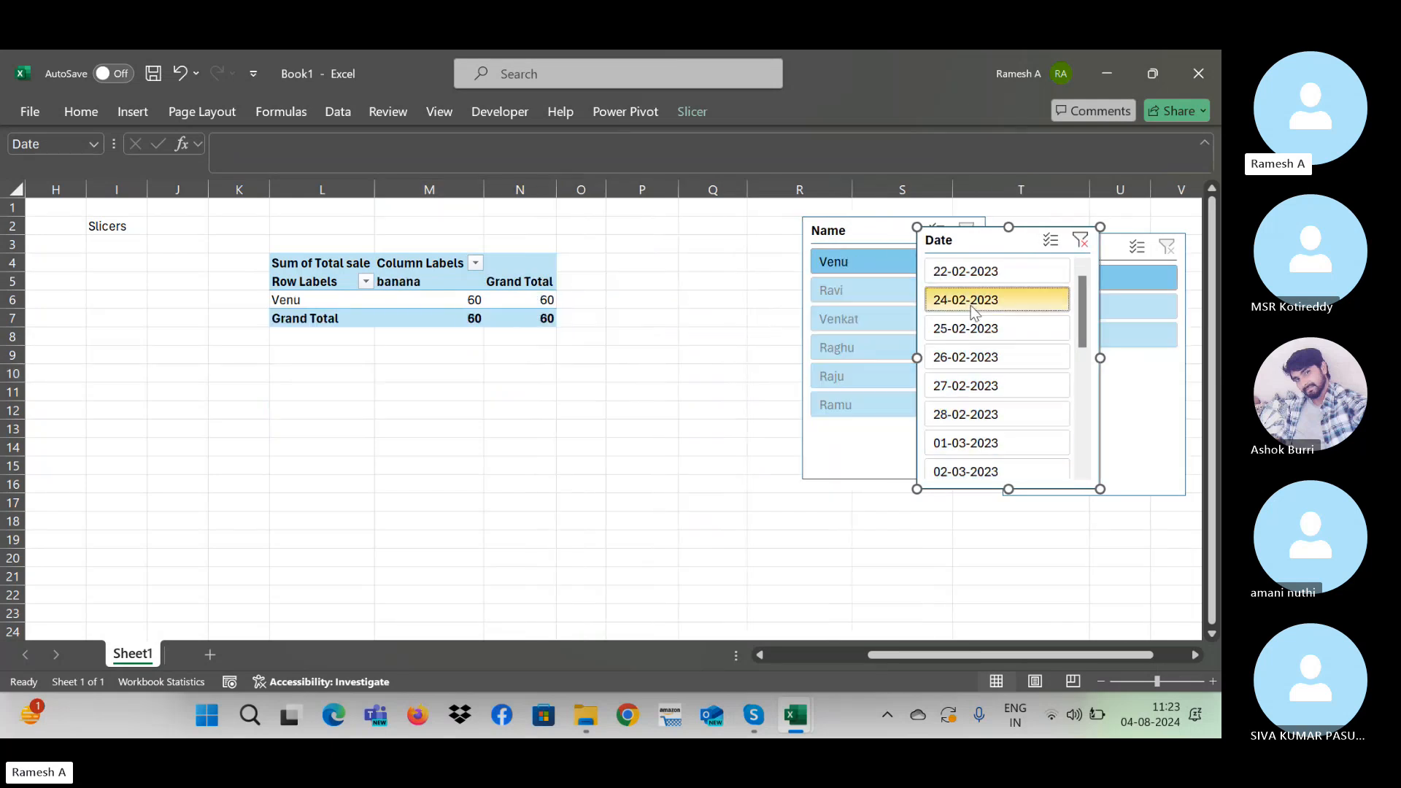
click(978, 357)
click(974, 443)
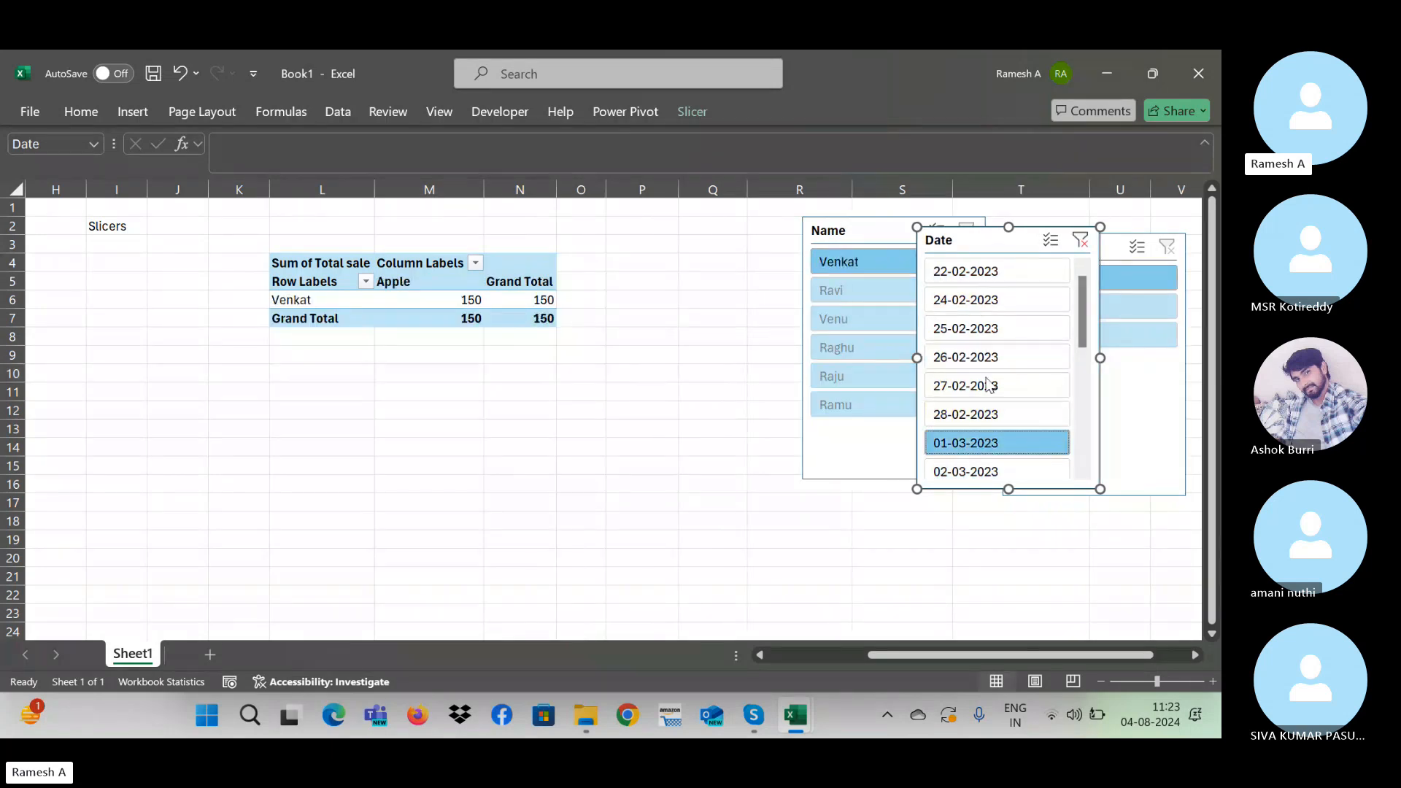
click(612, 264)
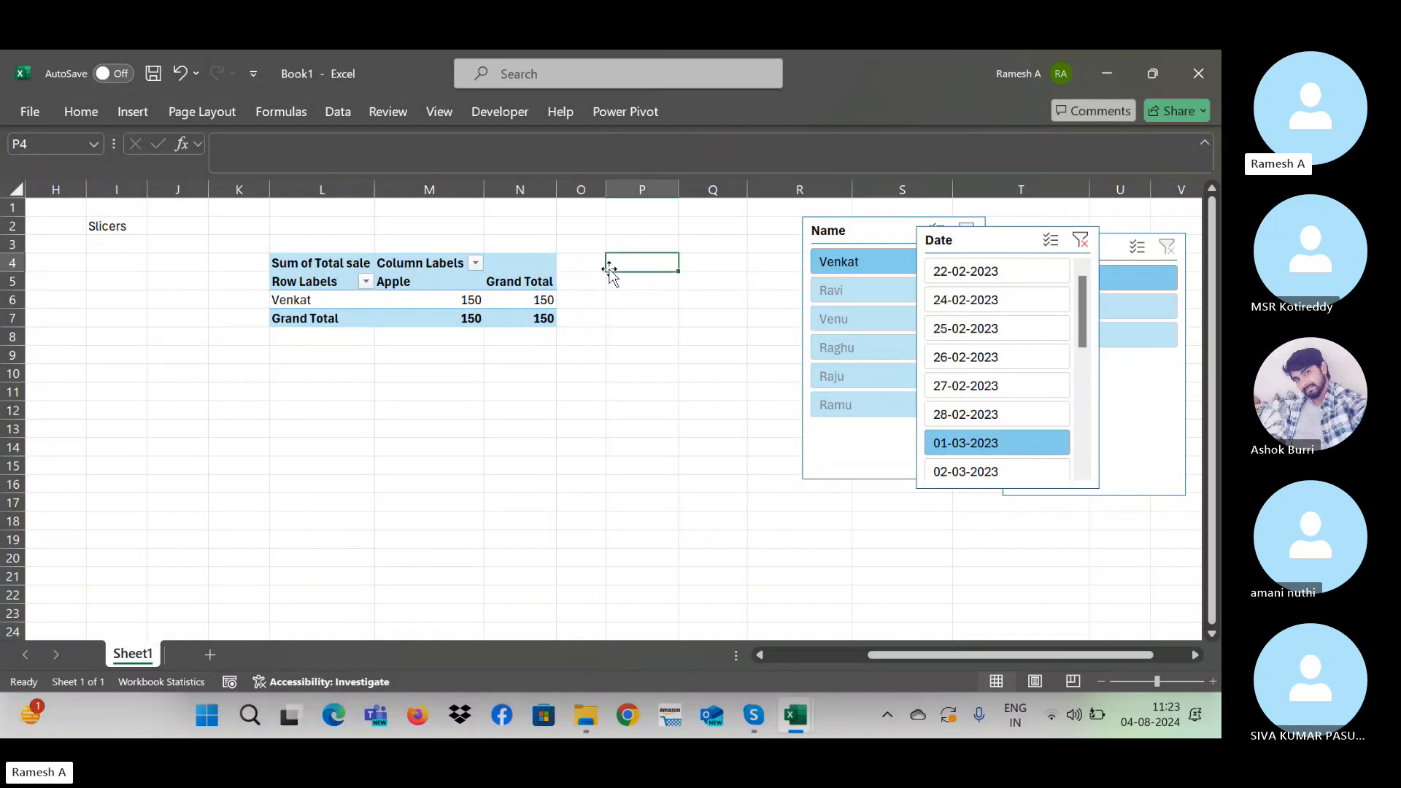
click(474, 299)
click(649, 335)
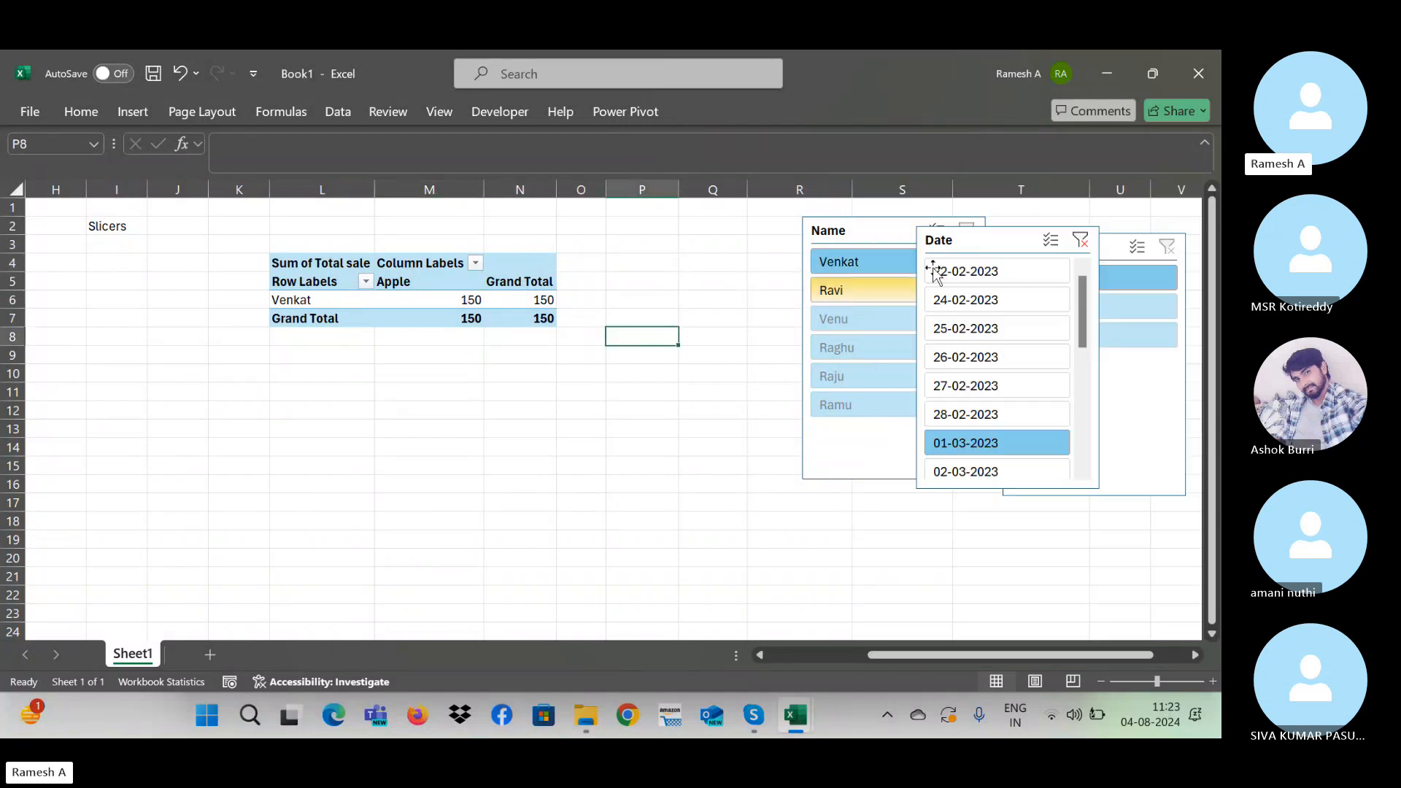
click(1082, 239)
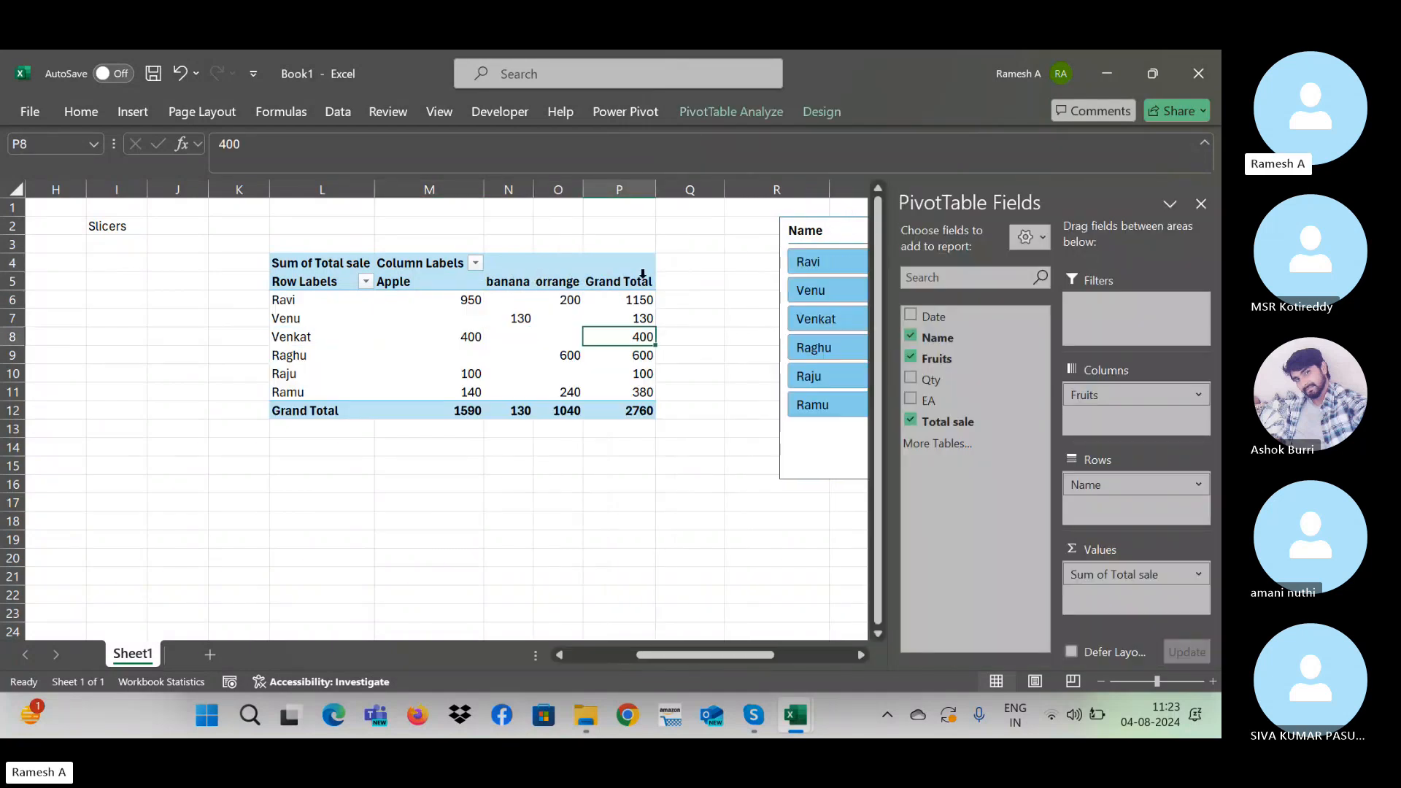
Step: Insert a Date timeline for the PivotTable and move it off the table, over the slicers from column Q onward
click(741, 109)
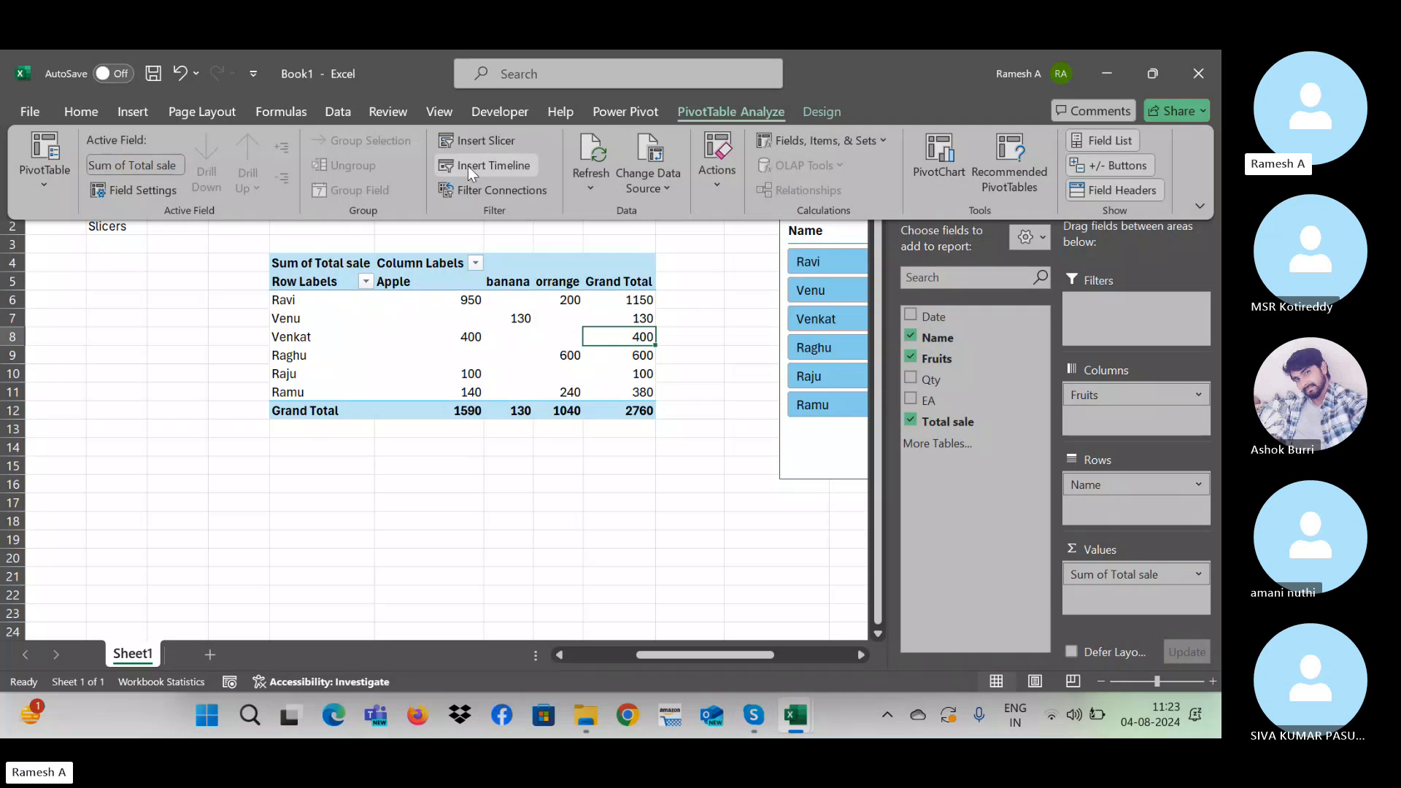
click(467, 165)
click(711, 278)
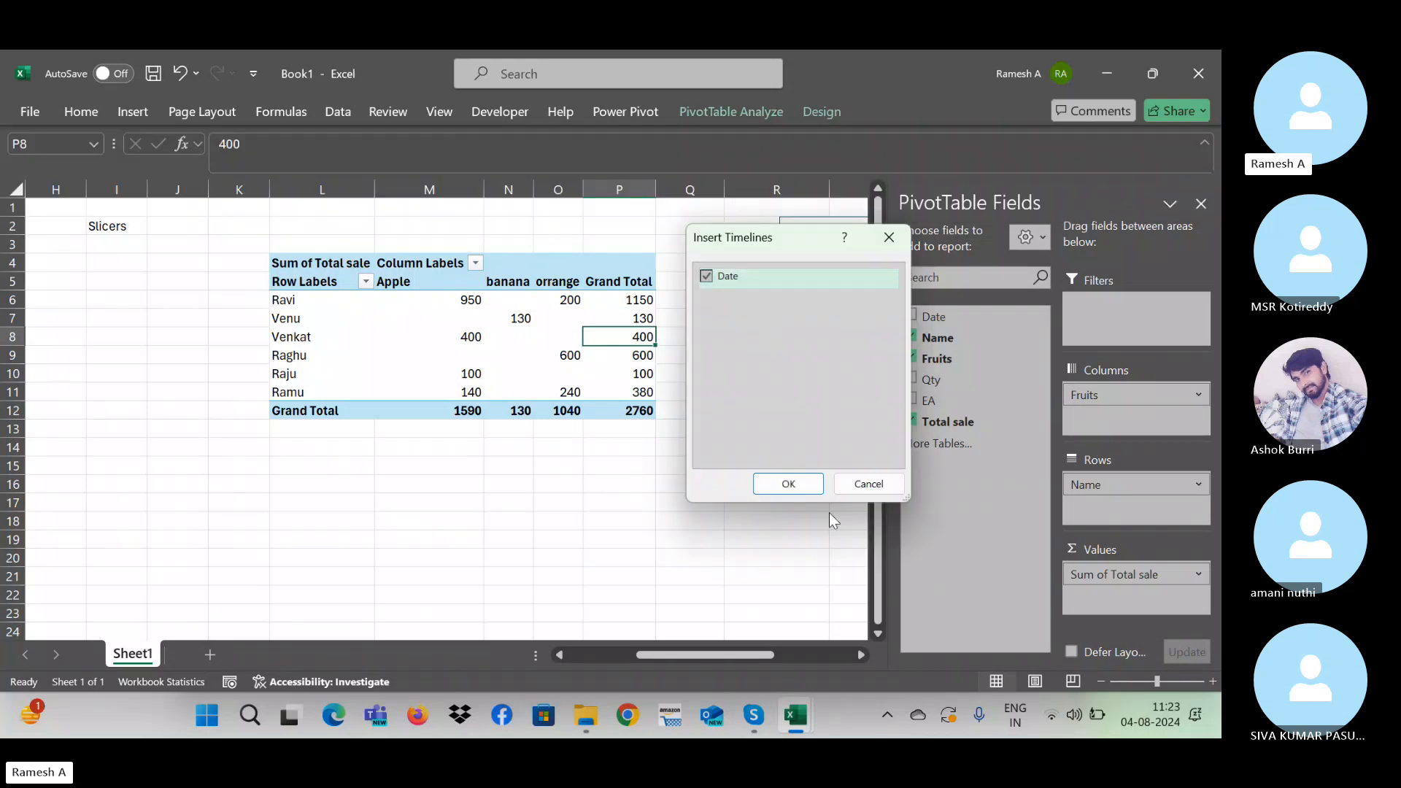
click(787, 485)
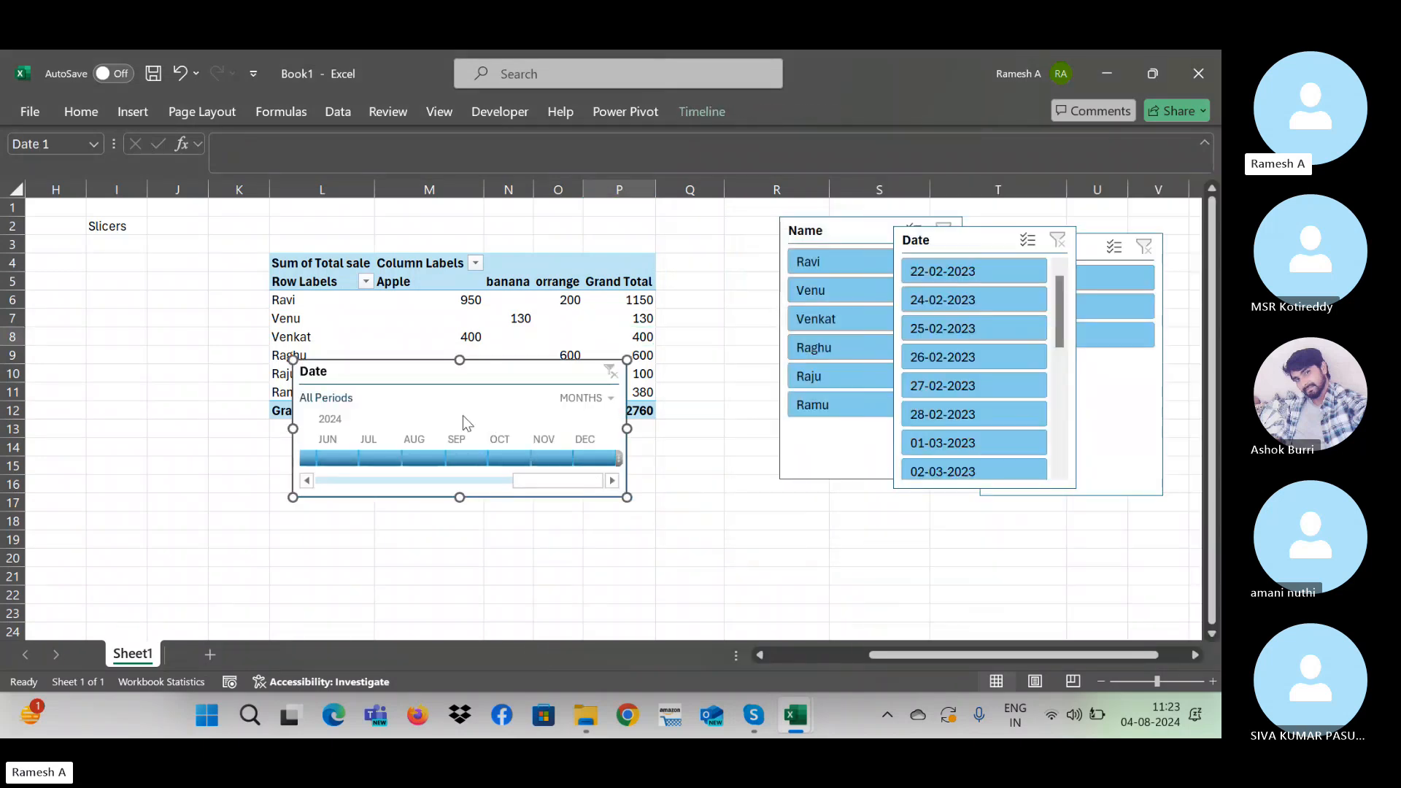
drag(408, 384, 796, 240)
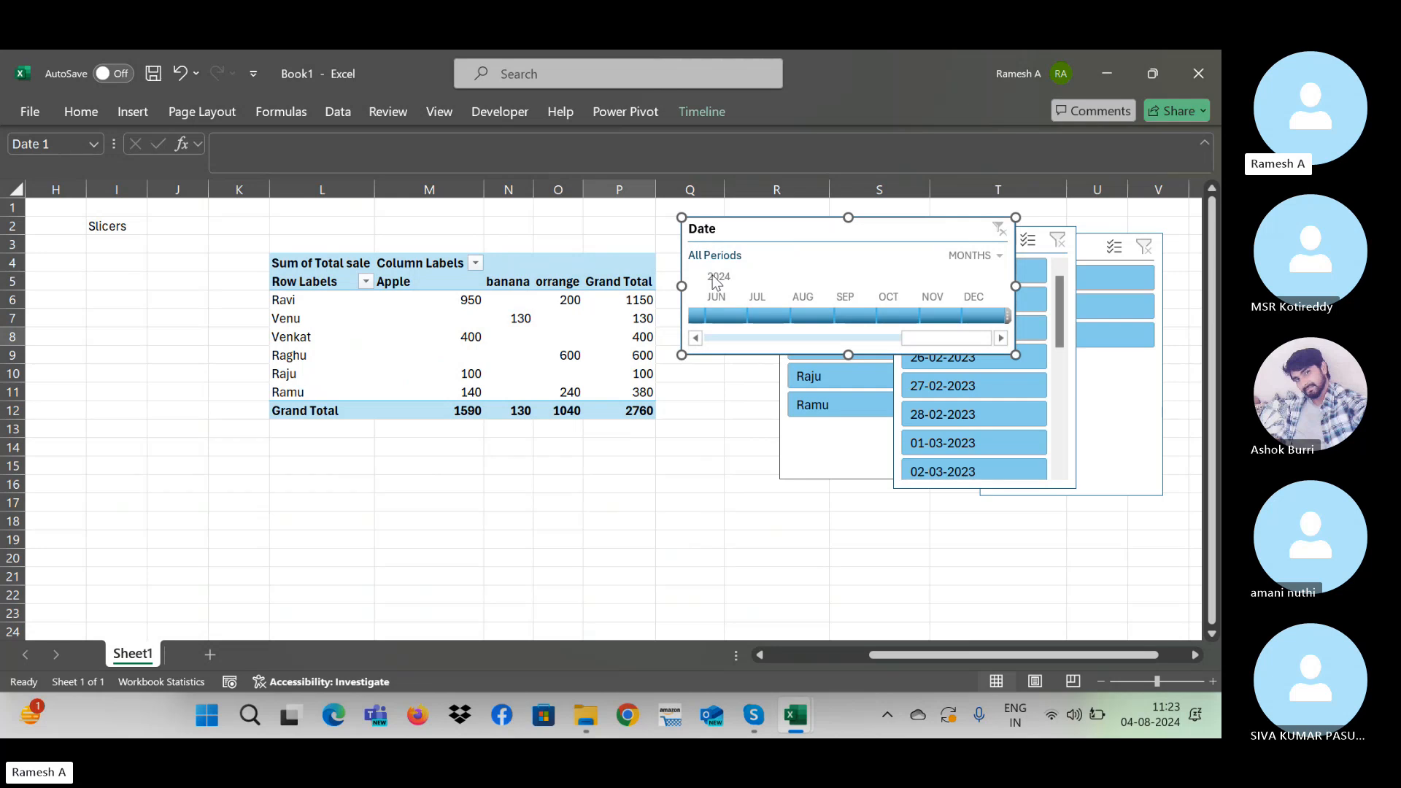
Step: Filter the PivotTable by single months of 2024 on the Date timeline, including Aug, Jun, Nov and May
click(804, 315)
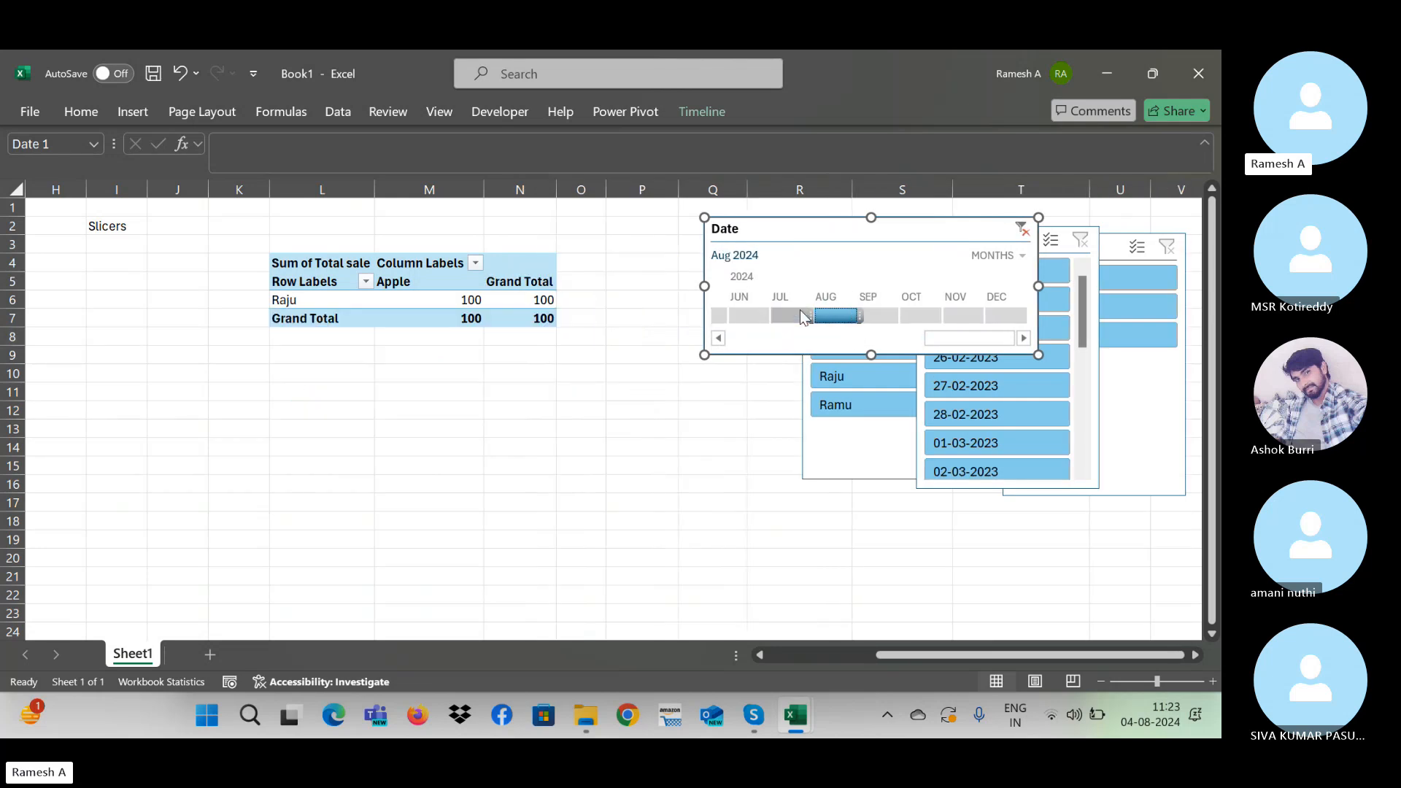
click(762, 318)
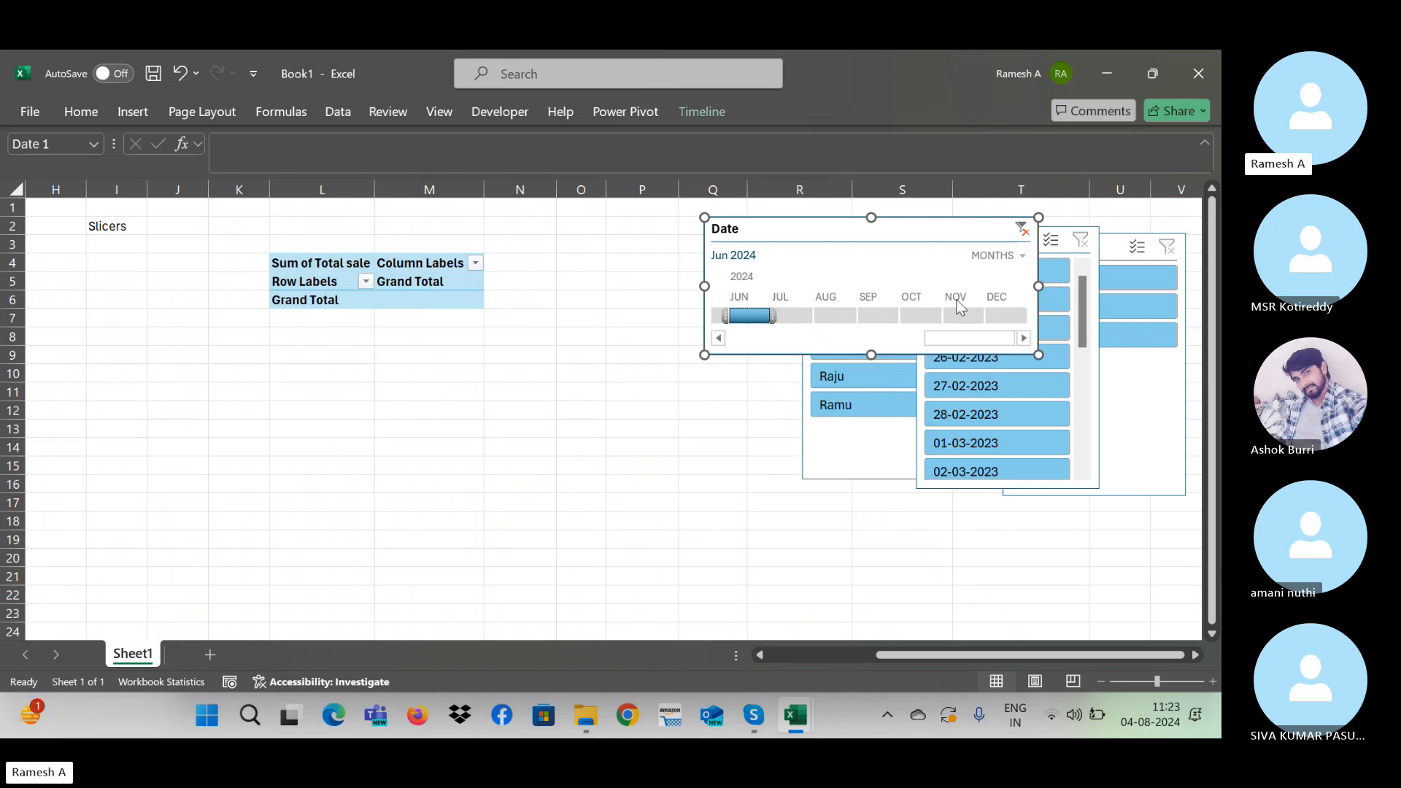
click(920, 315)
click(963, 315)
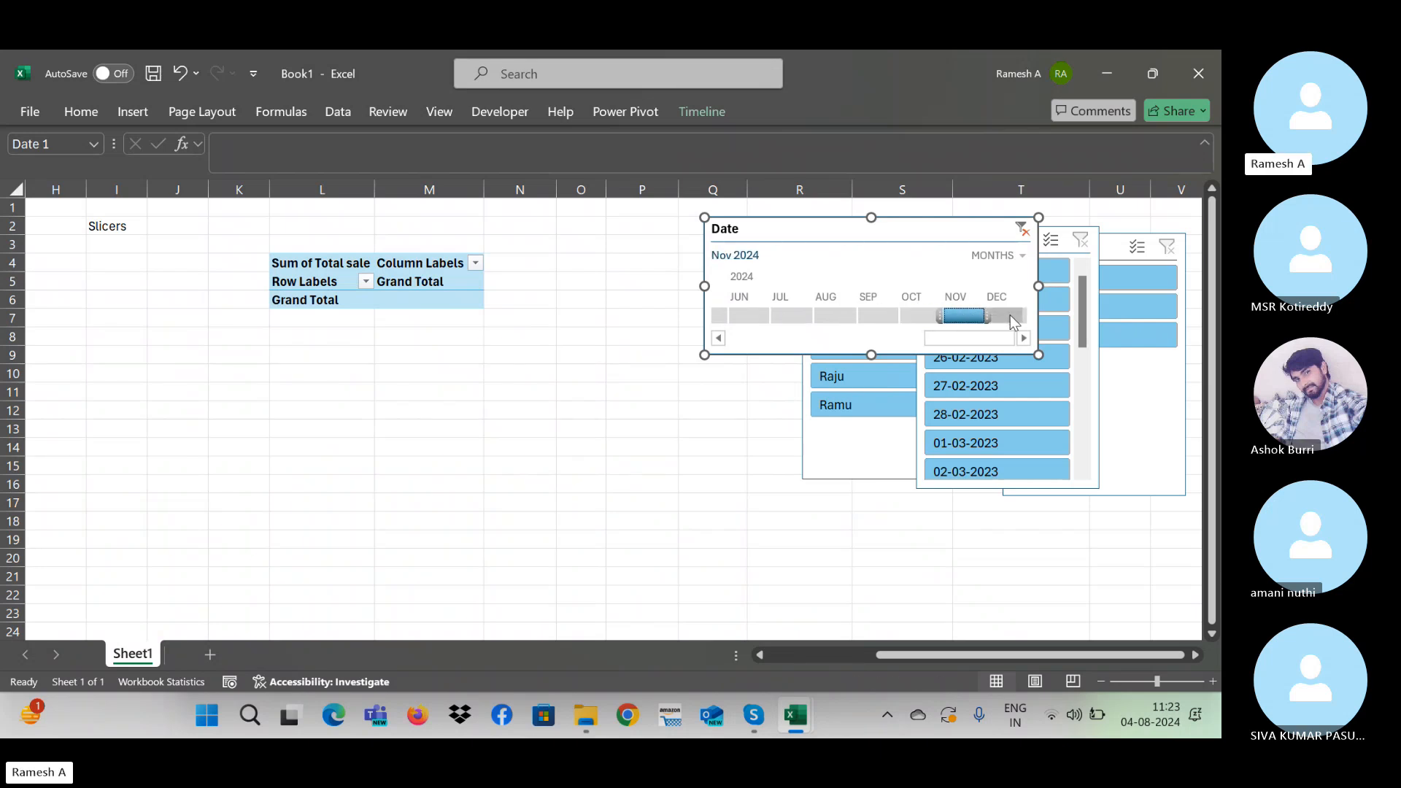
click(990, 320)
click(750, 315)
click(720, 315)
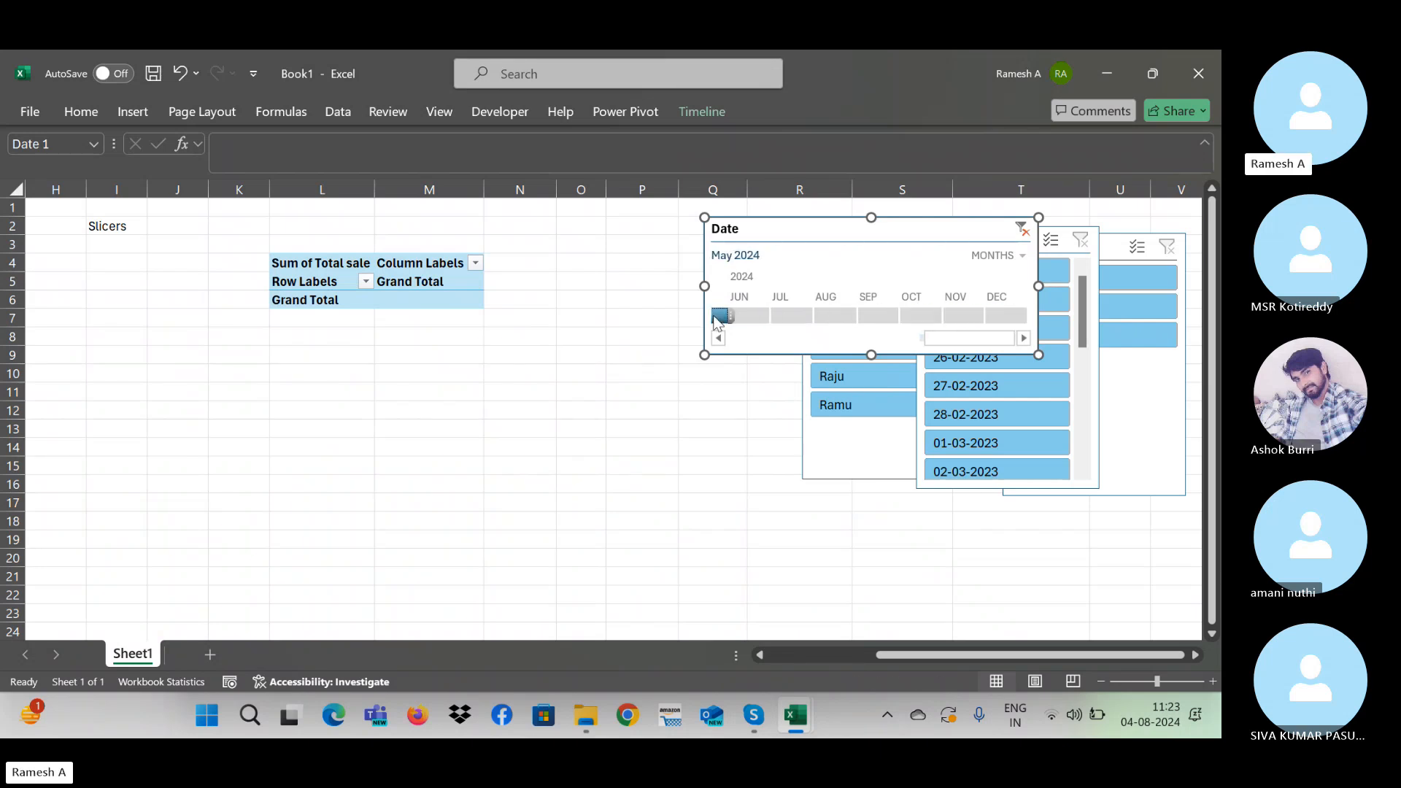
Step: Filter the PivotTable to Feb 2024 on the timeline, look through its other months, and clear the timeline filter
click(750, 340)
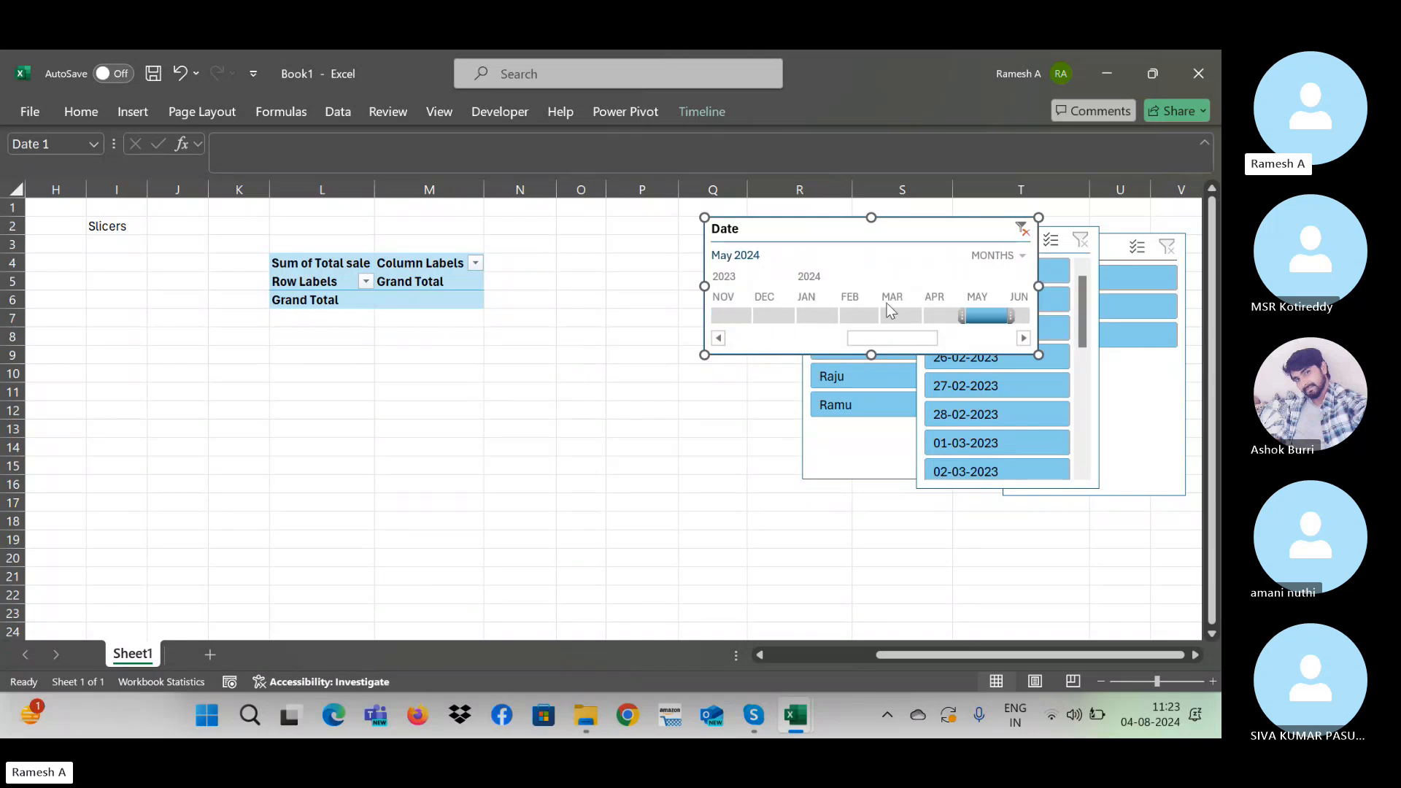
click(863, 318)
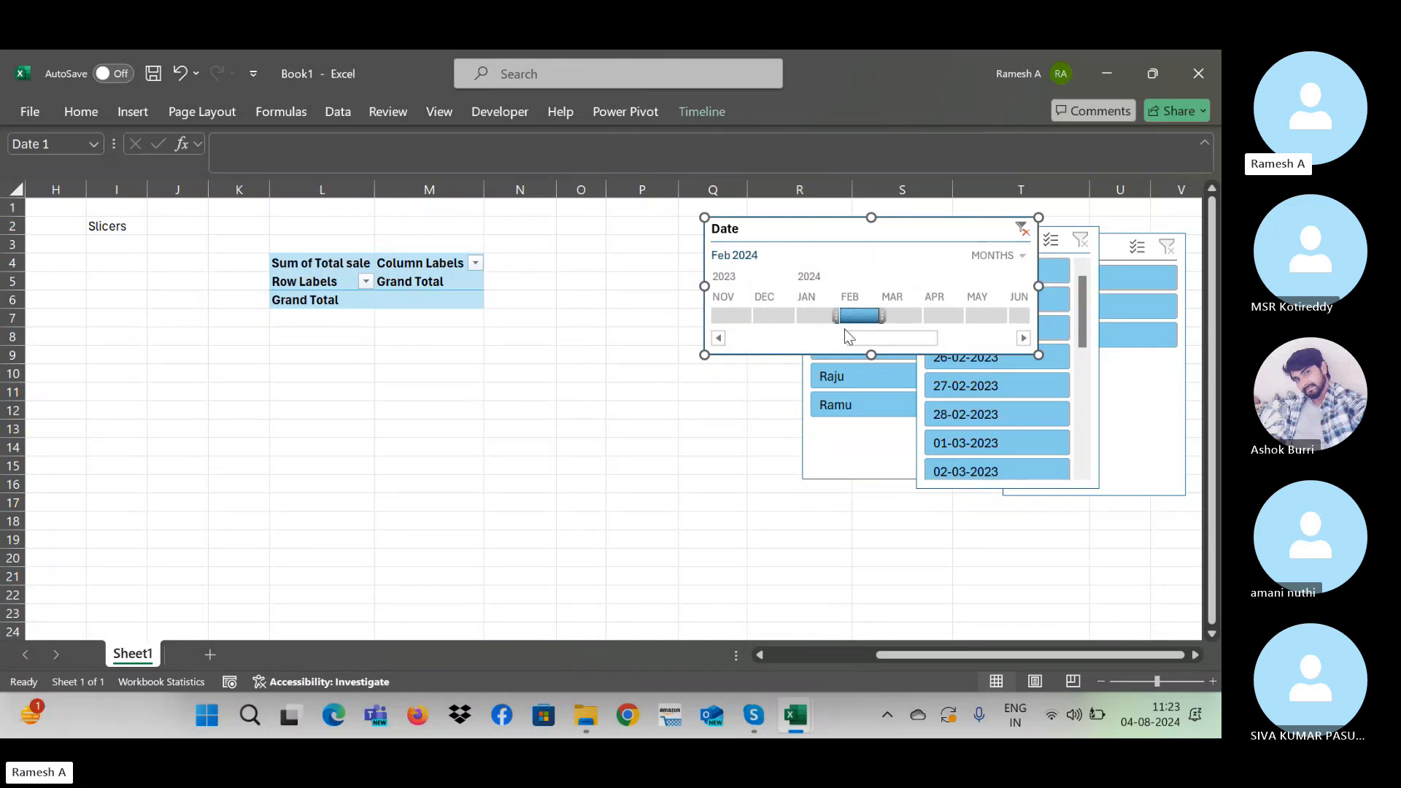
drag(903, 343, 971, 343)
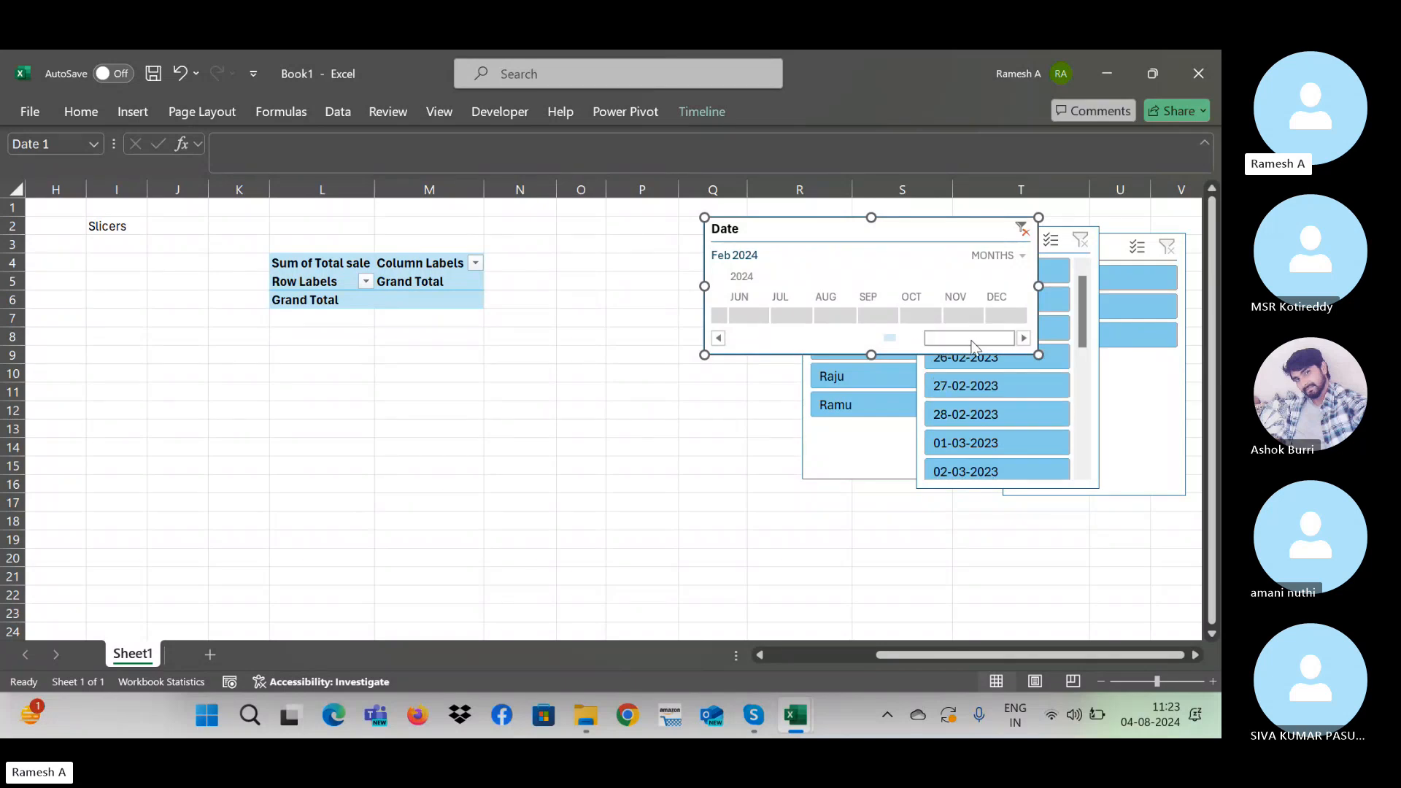
drag(971, 340, 852, 356)
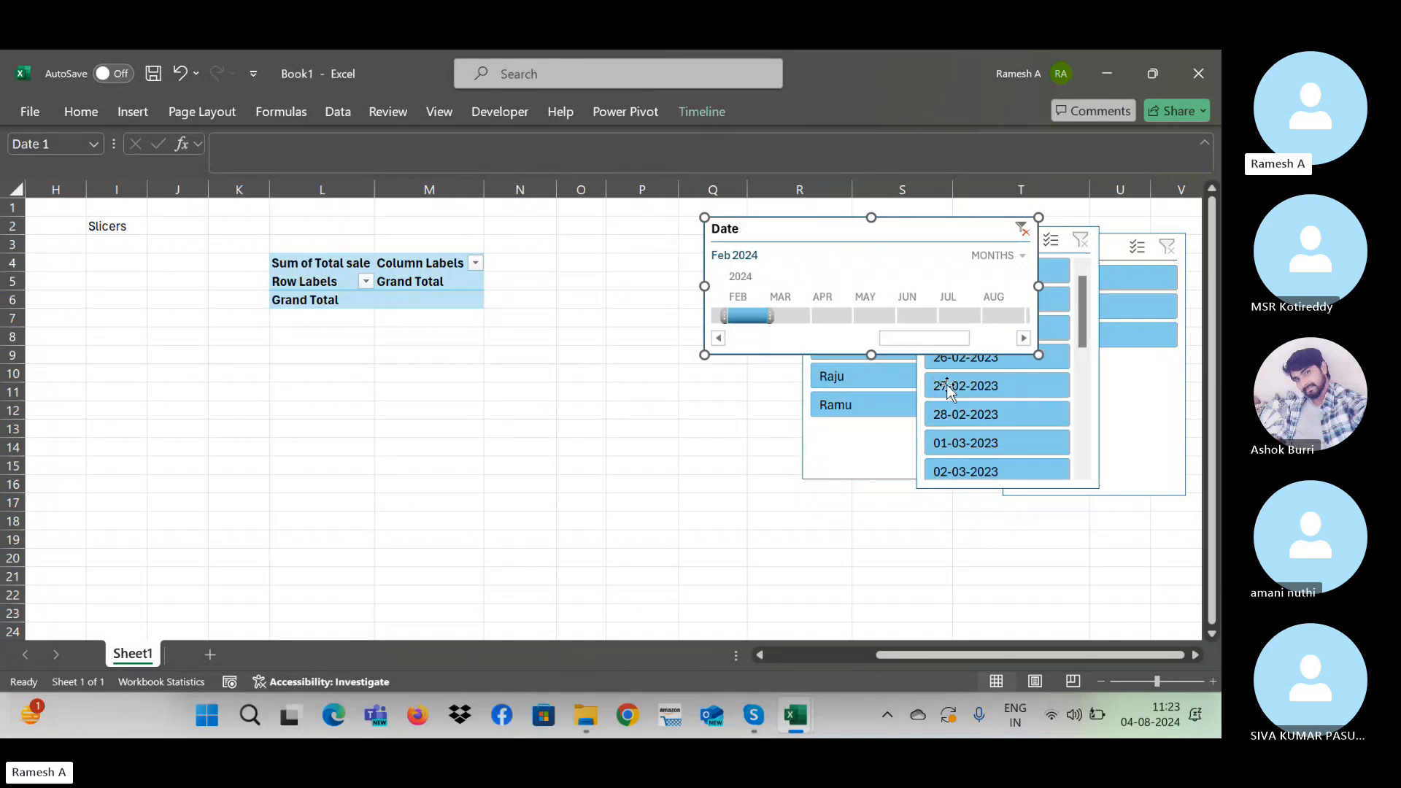
click(1022, 229)
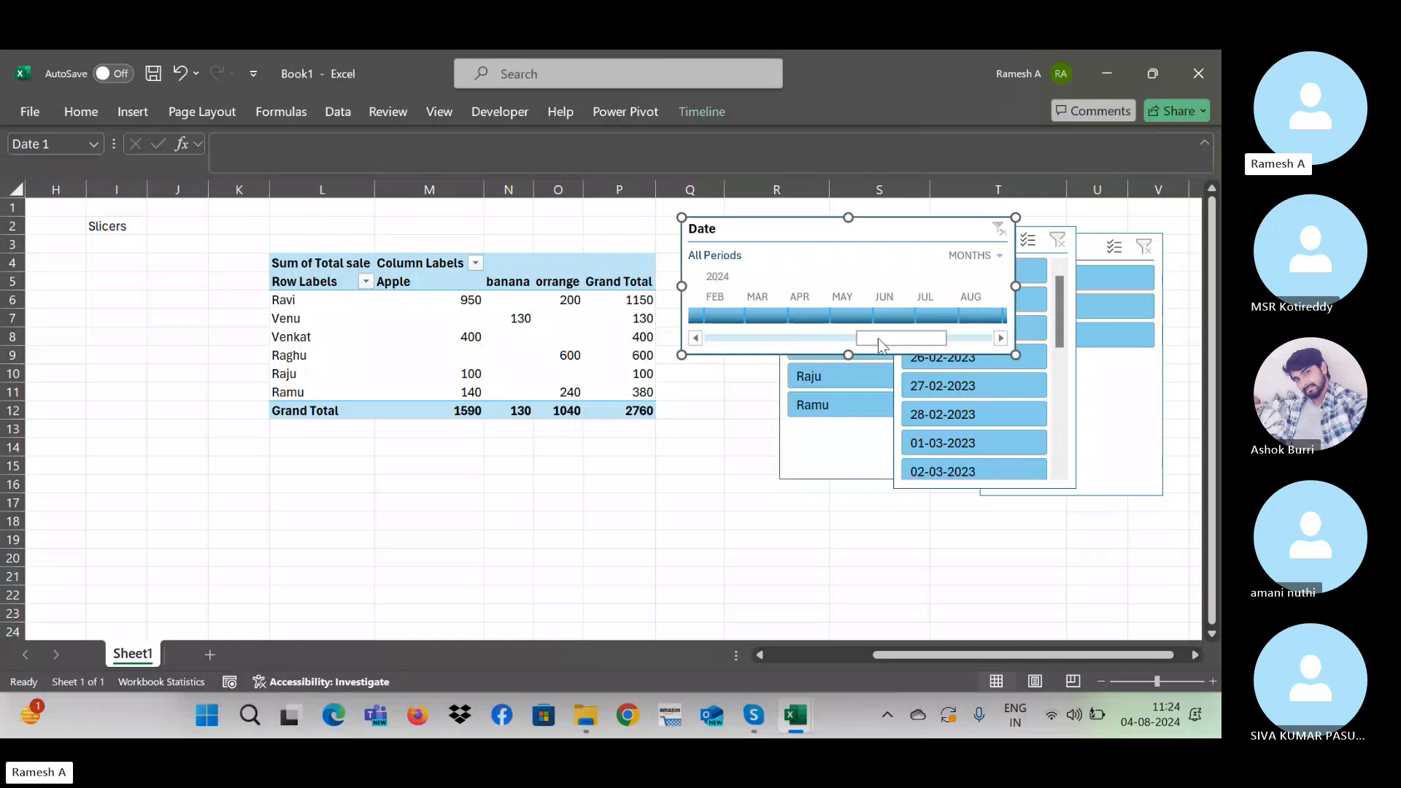
Step: Filter the PivotTable alternately by Feb 2023 and Mar 2023 on the timeline, ending on Feb 2023
drag(884, 339, 664, 343)
click(742, 319)
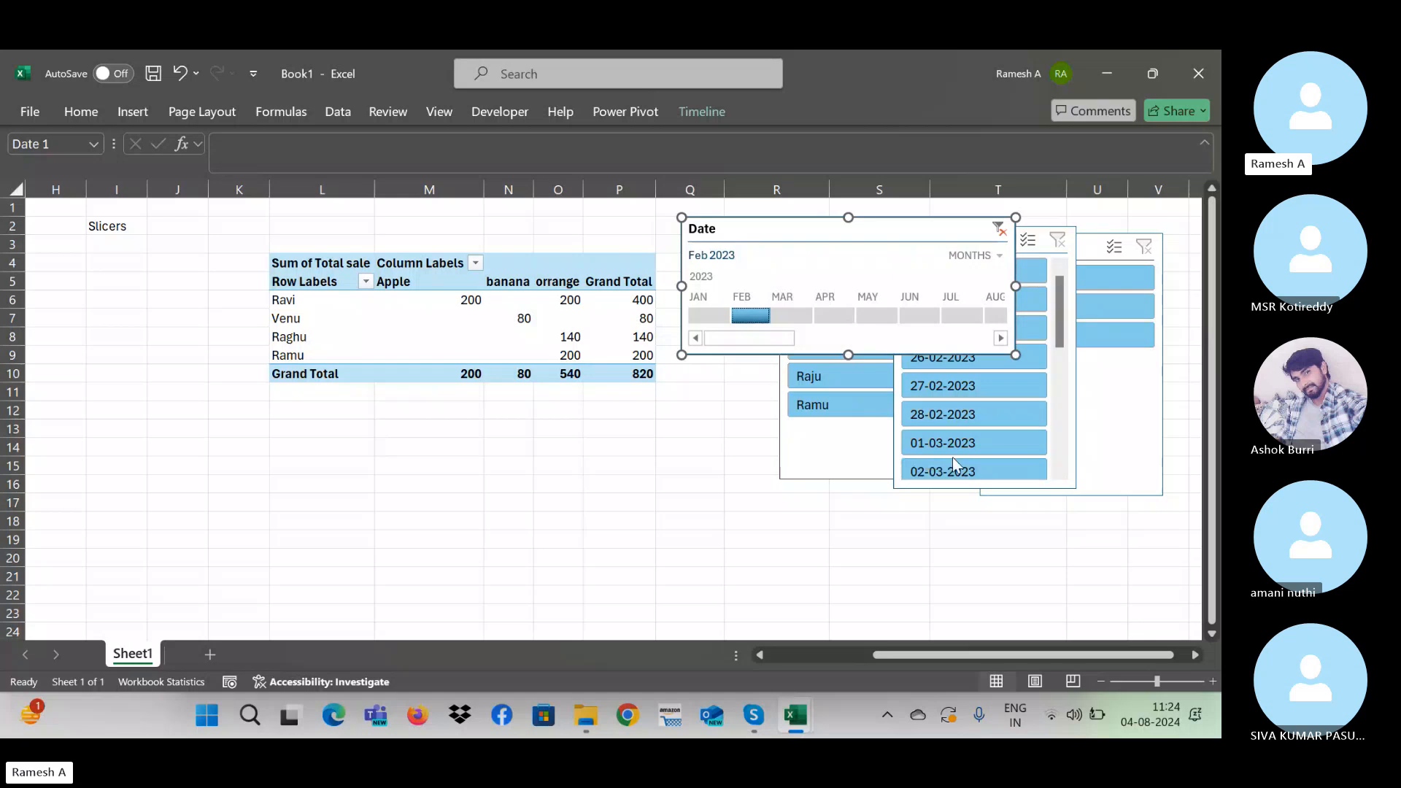
click(793, 316)
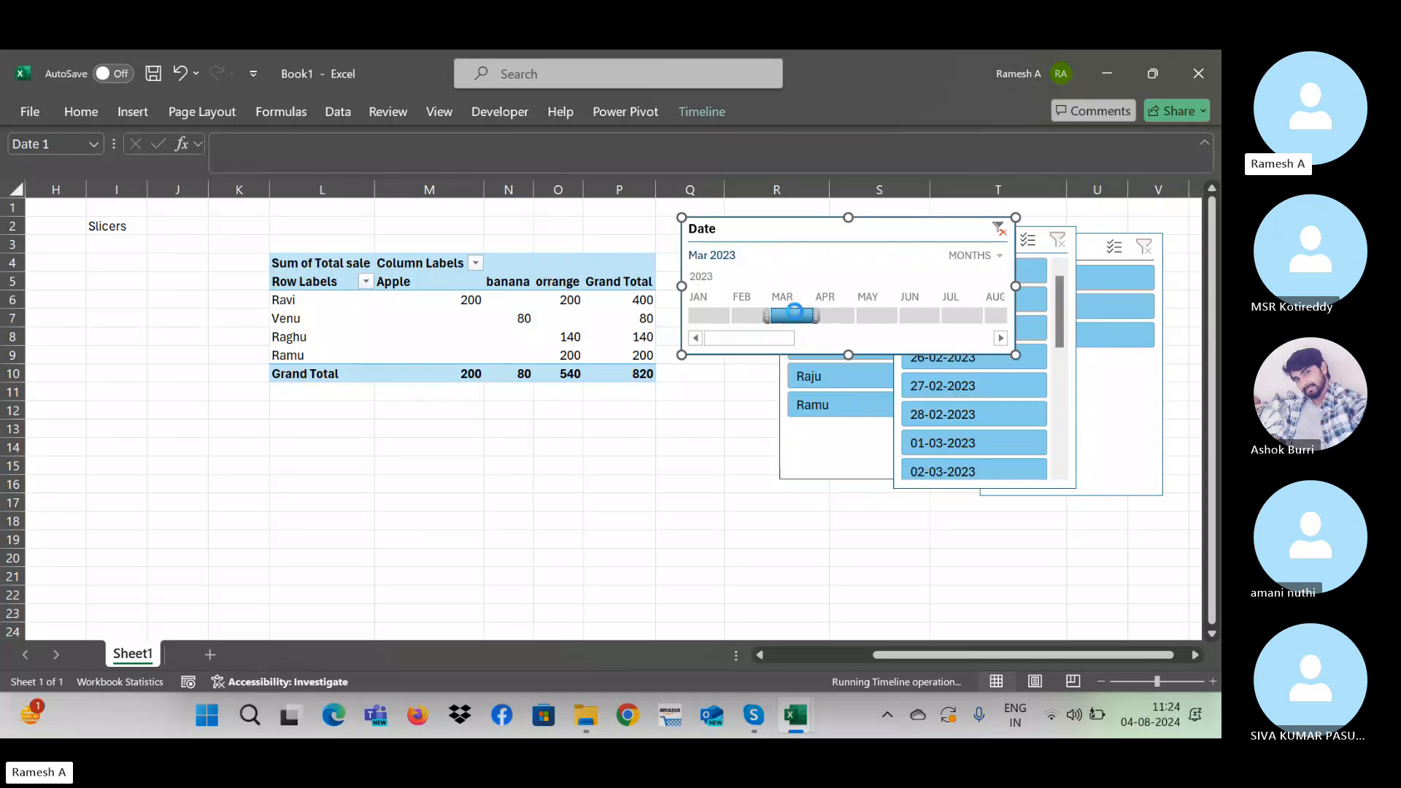
click(758, 318)
click(801, 319)
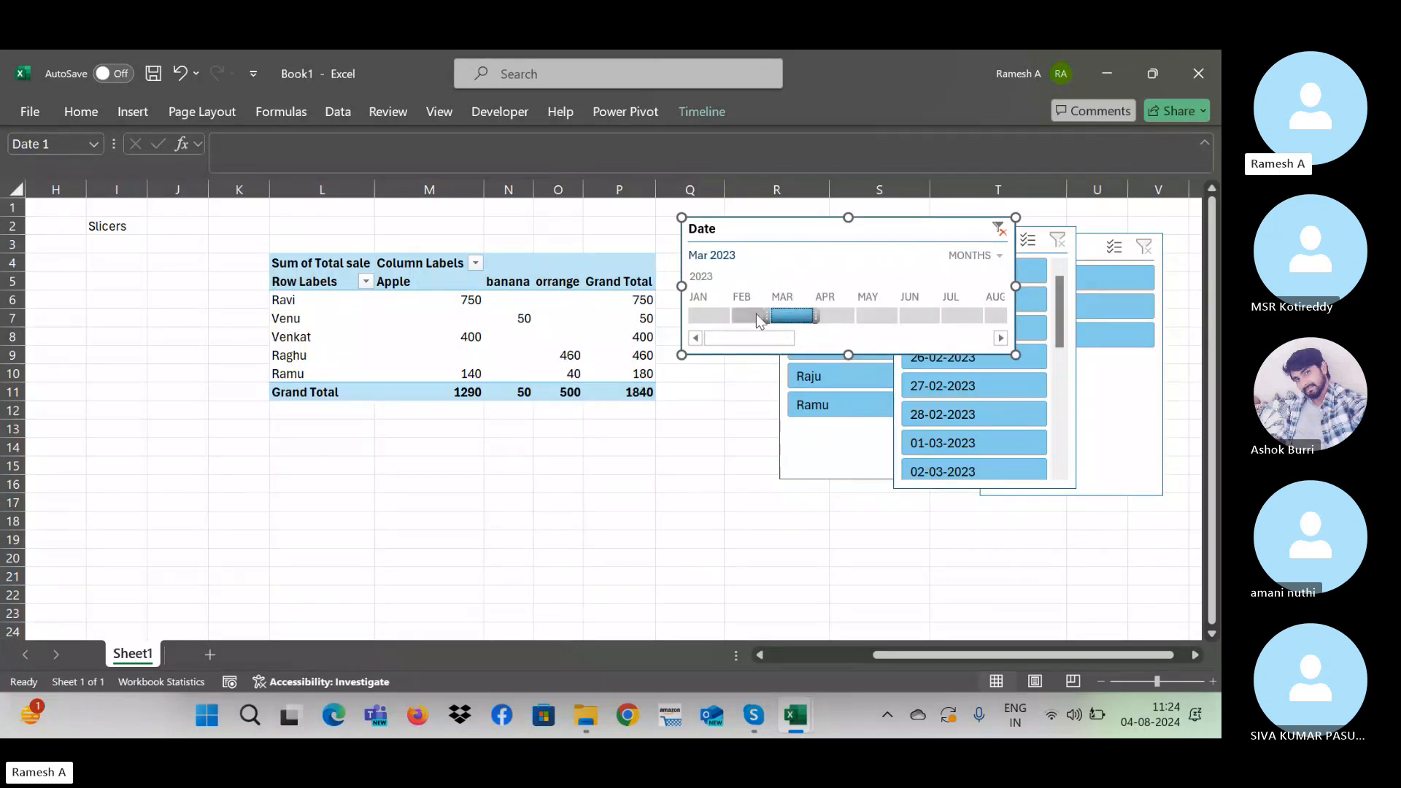
click(759, 321)
click(788, 319)
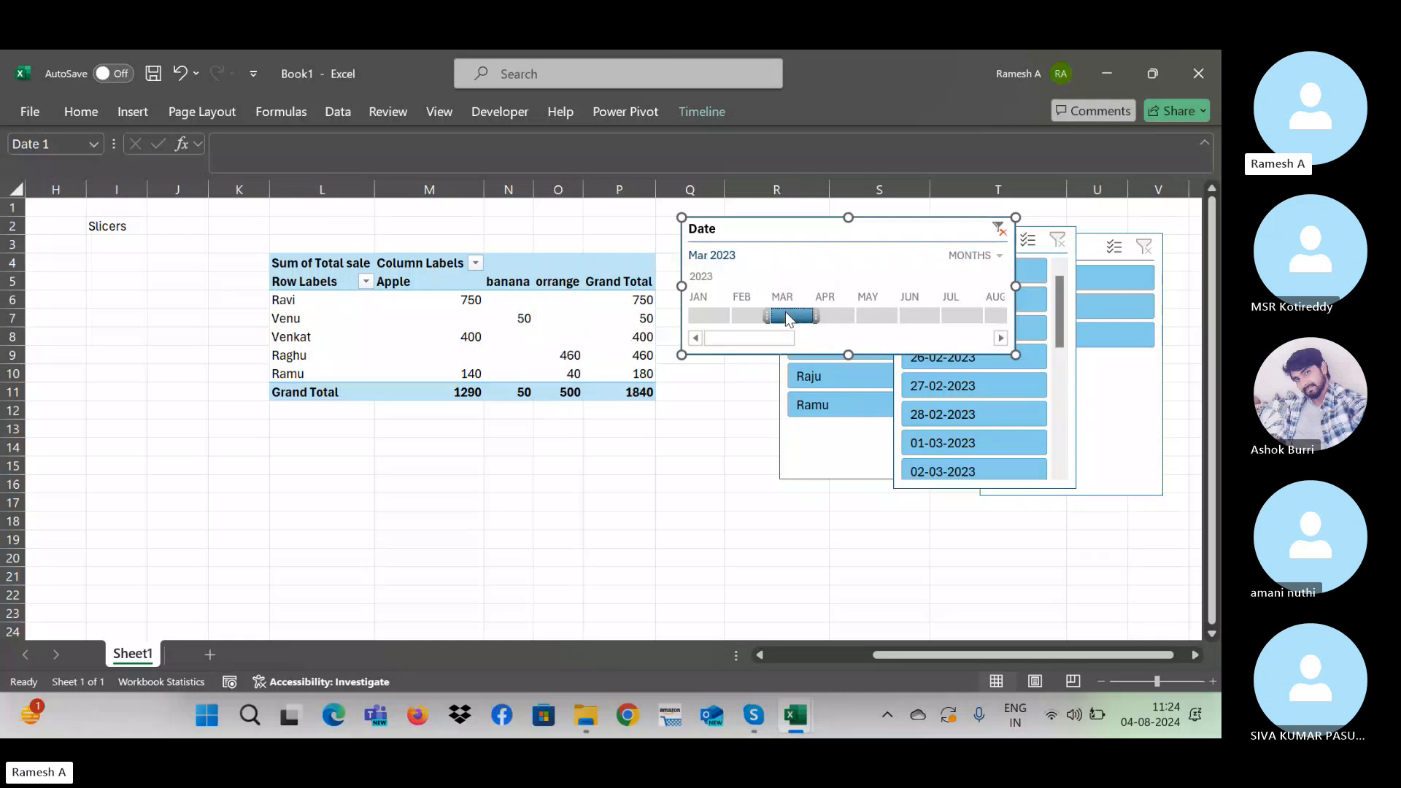
click(751, 318)
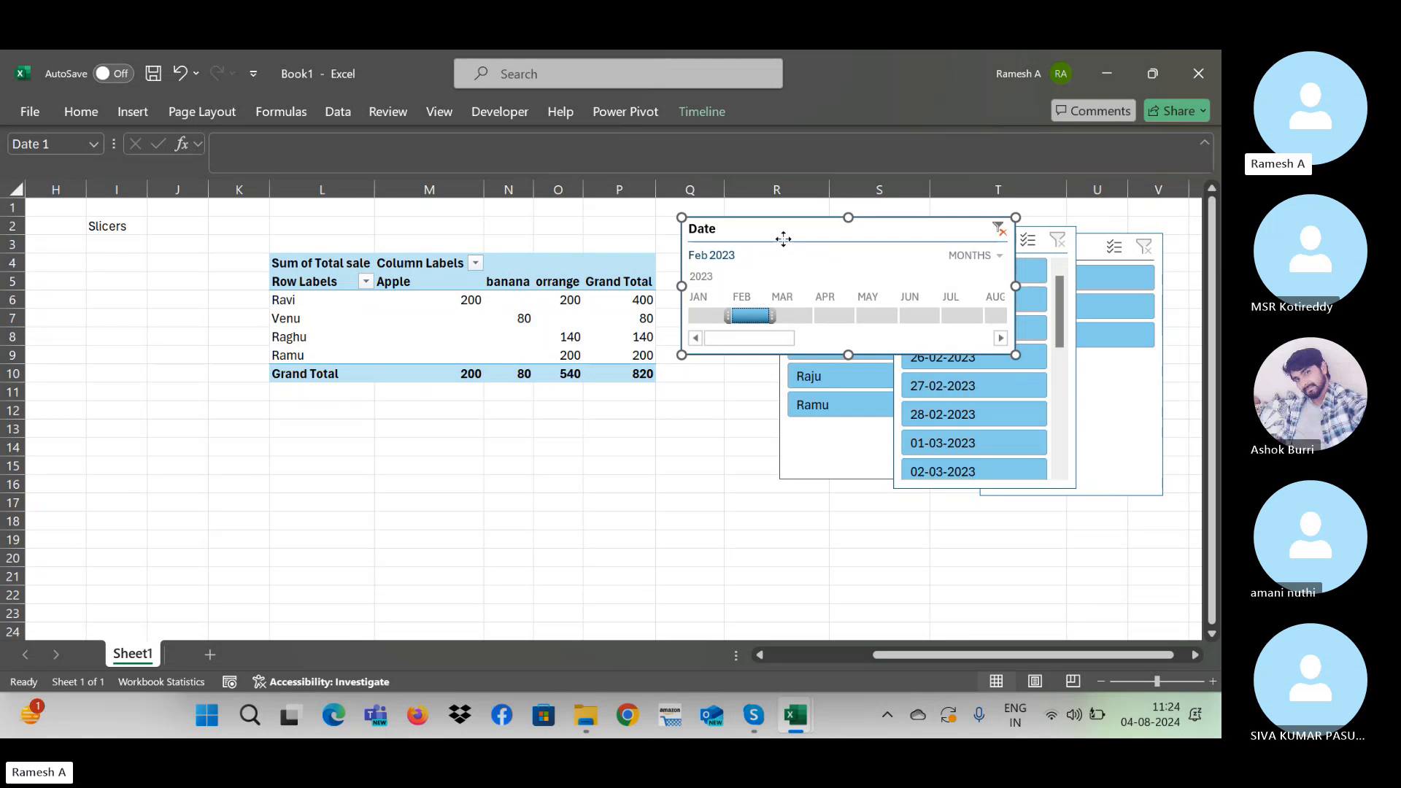
Step: Move the Date timeline closer to the PivotTable, over columns O to S, and filter by Jun 2023
drag(782, 241, 673, 221)
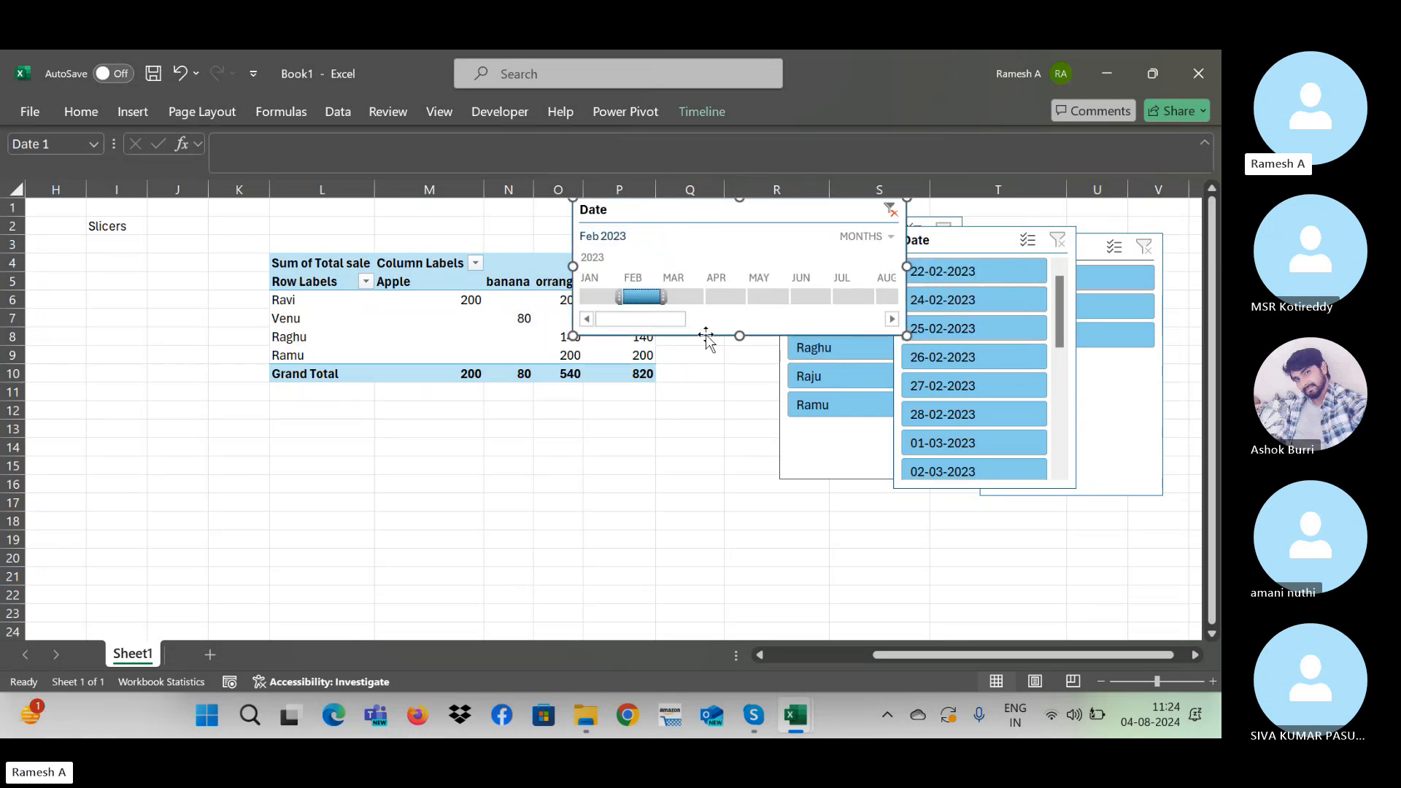
click(821, 301)
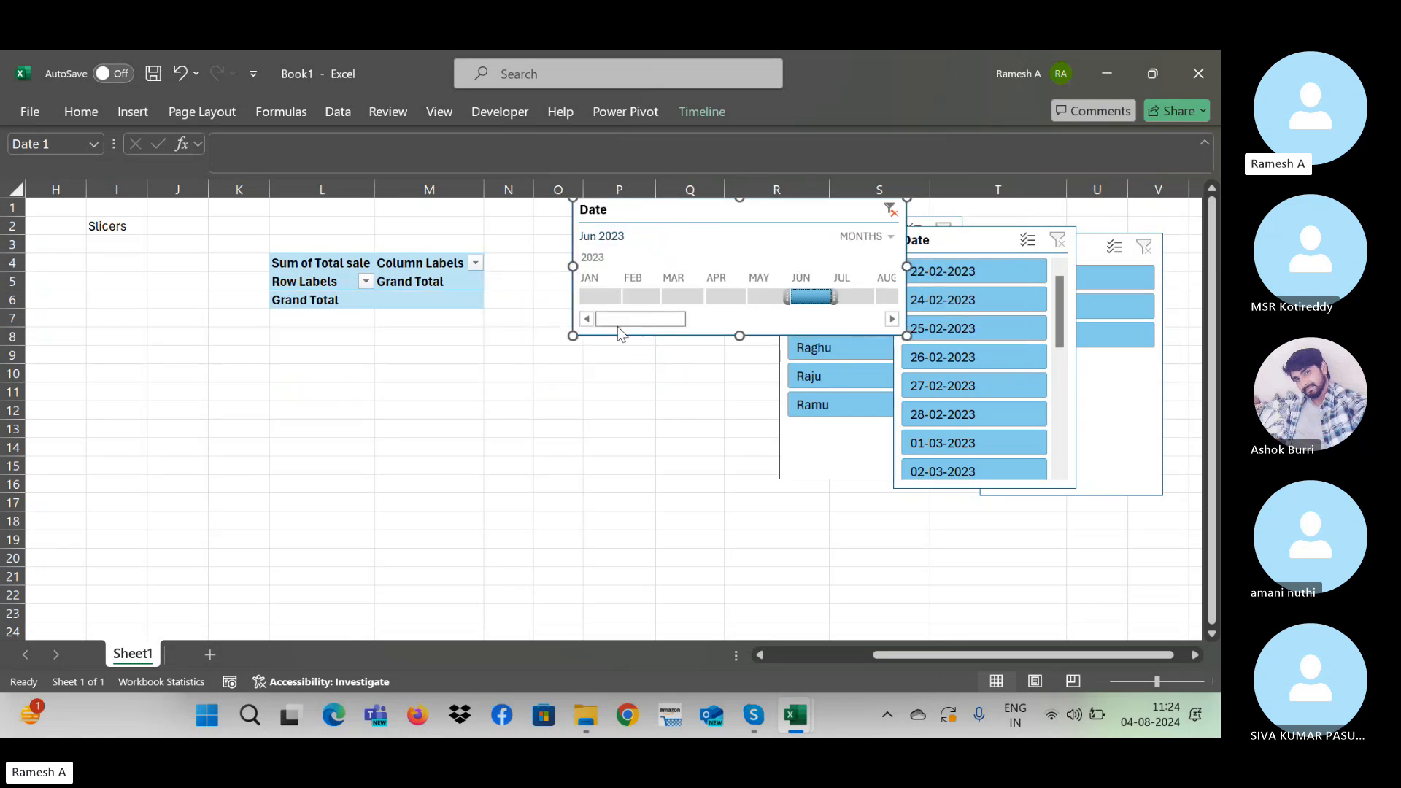
Step: Filter the PivotTable by Mar 2023, Feb 2023 and the Feb - Mar 2023 range on the Date timeline, ending on Feb 2023
click(643, 298)
click(672, 298)
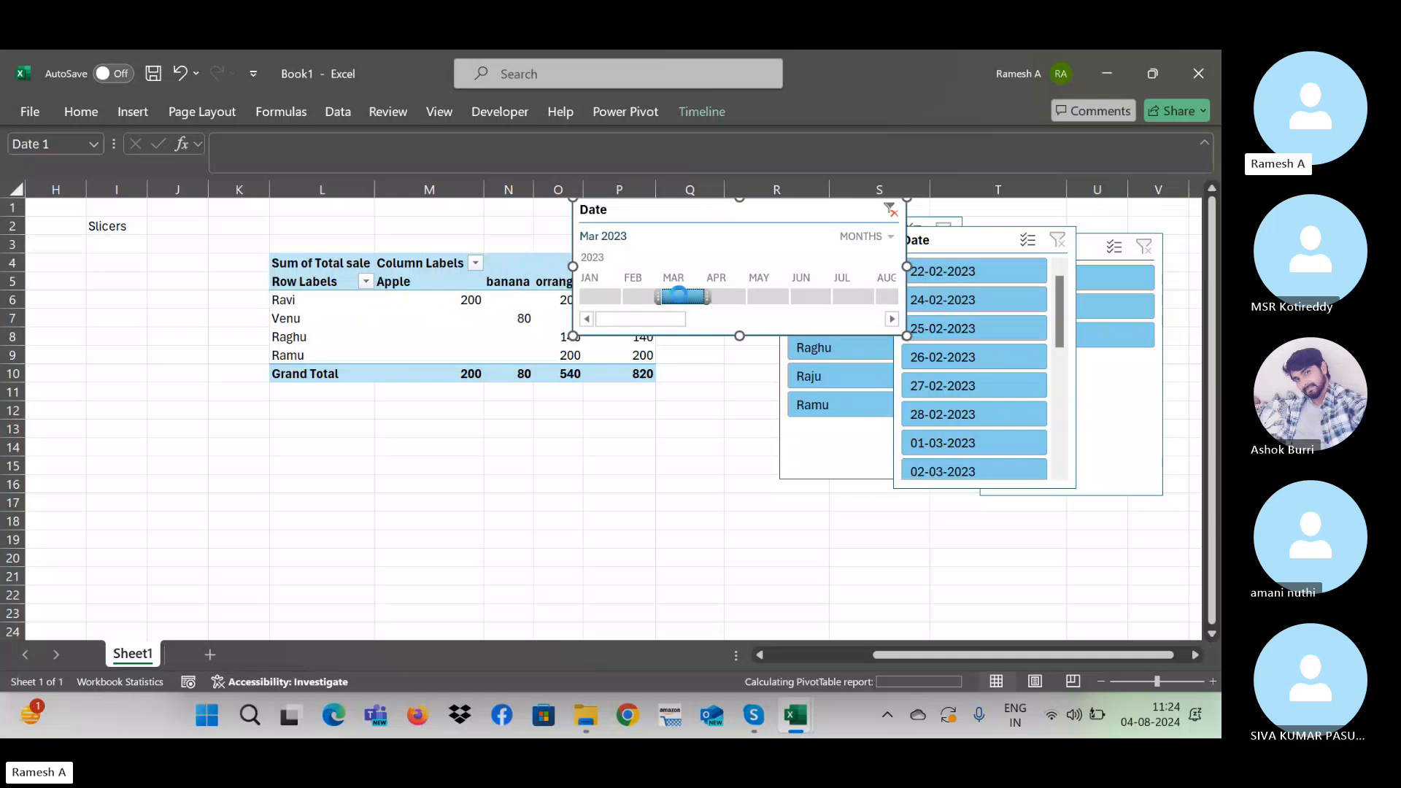
click(641, 300)
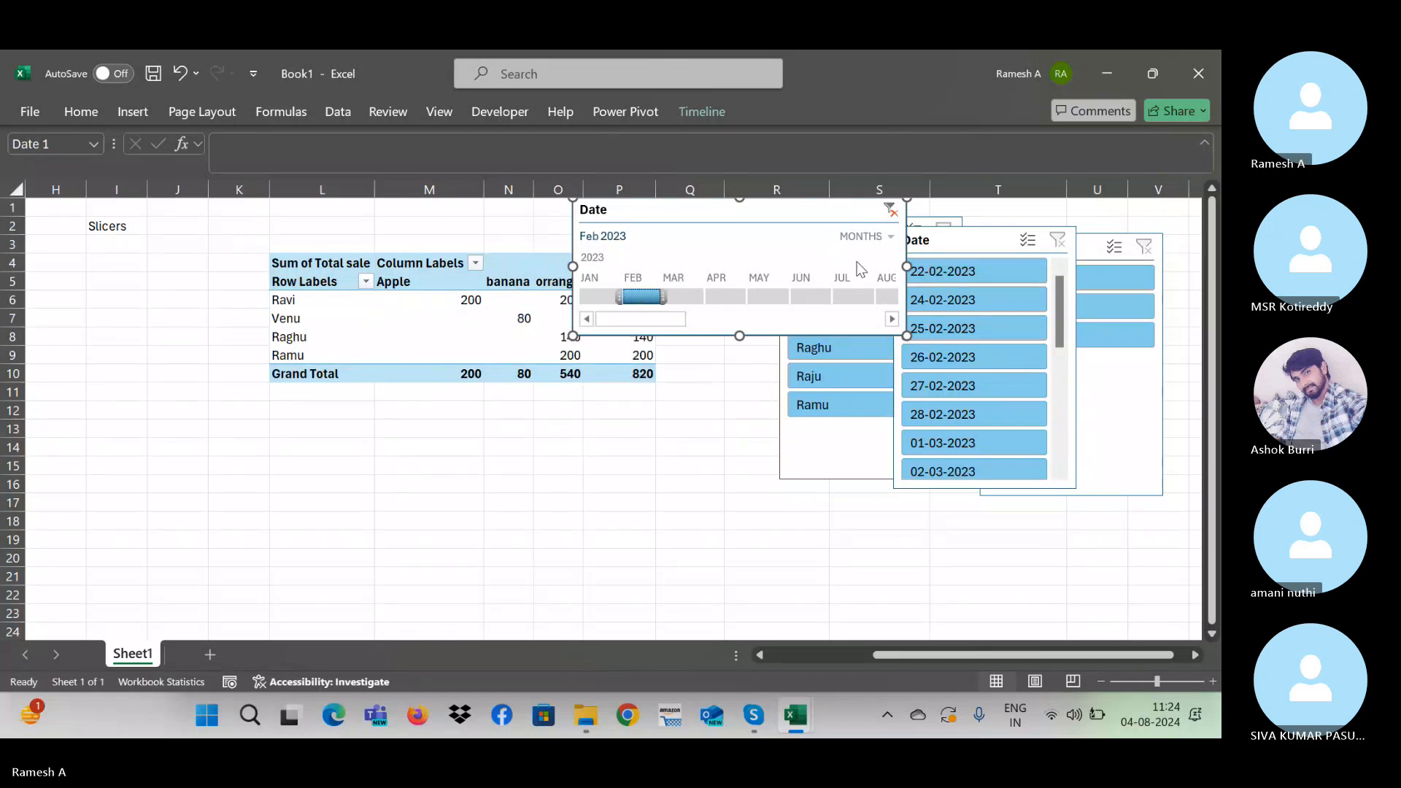
shift+click(686, 299)
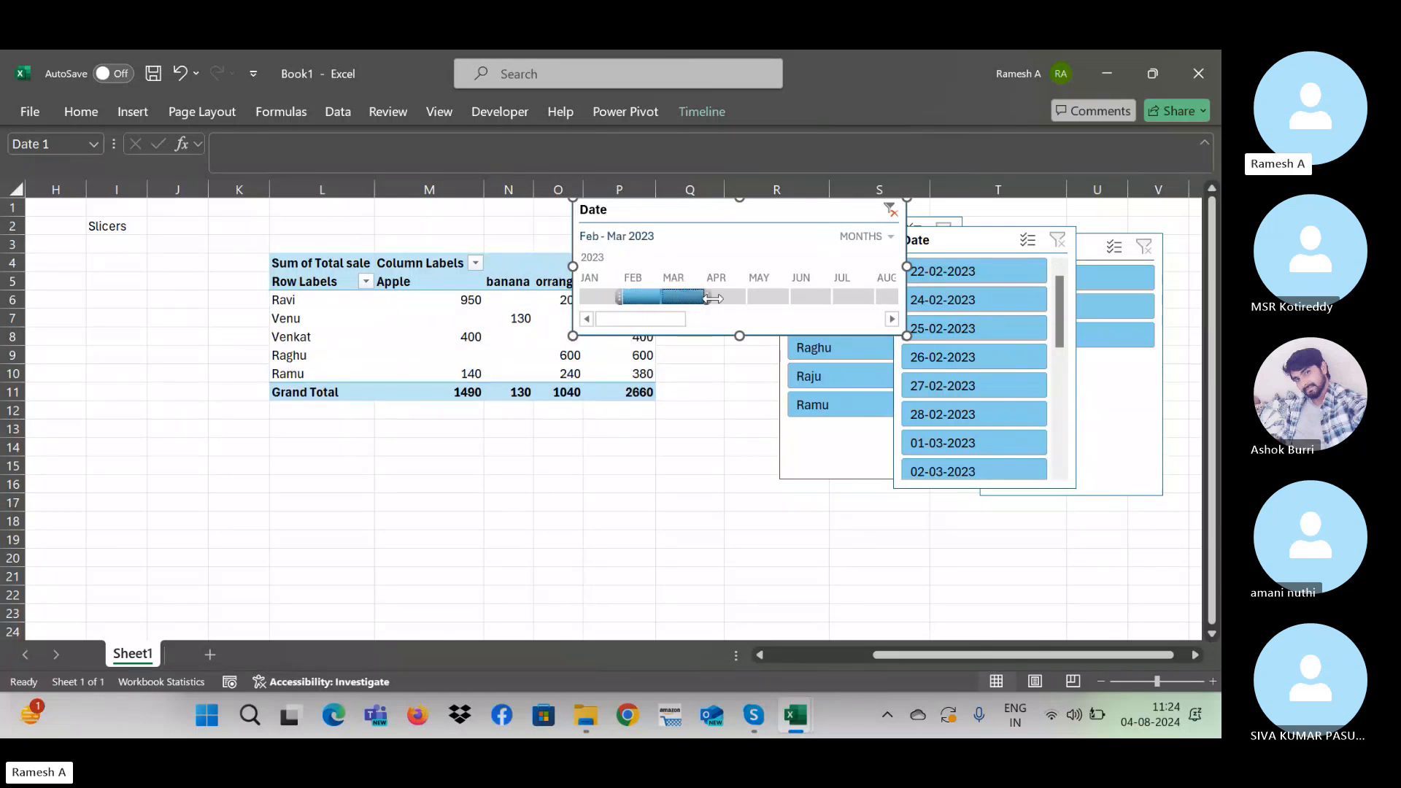
click(724, 297)
click(639, 297)
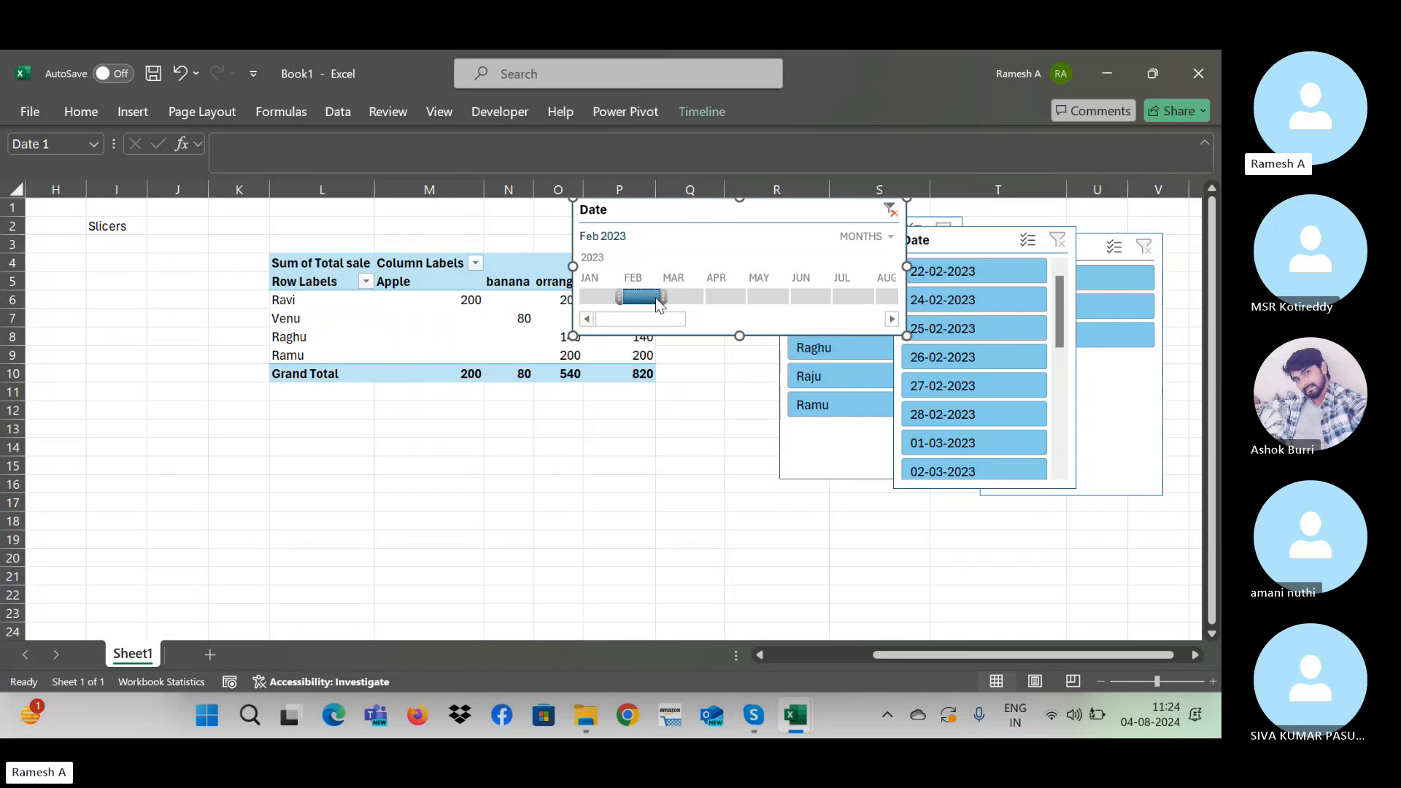
Step: Filter the timeline by Feb - May 2023, Jun 2023 and Feb - Jun 2023, and clear the timeline filter
drag(665, 296, 785, 301)
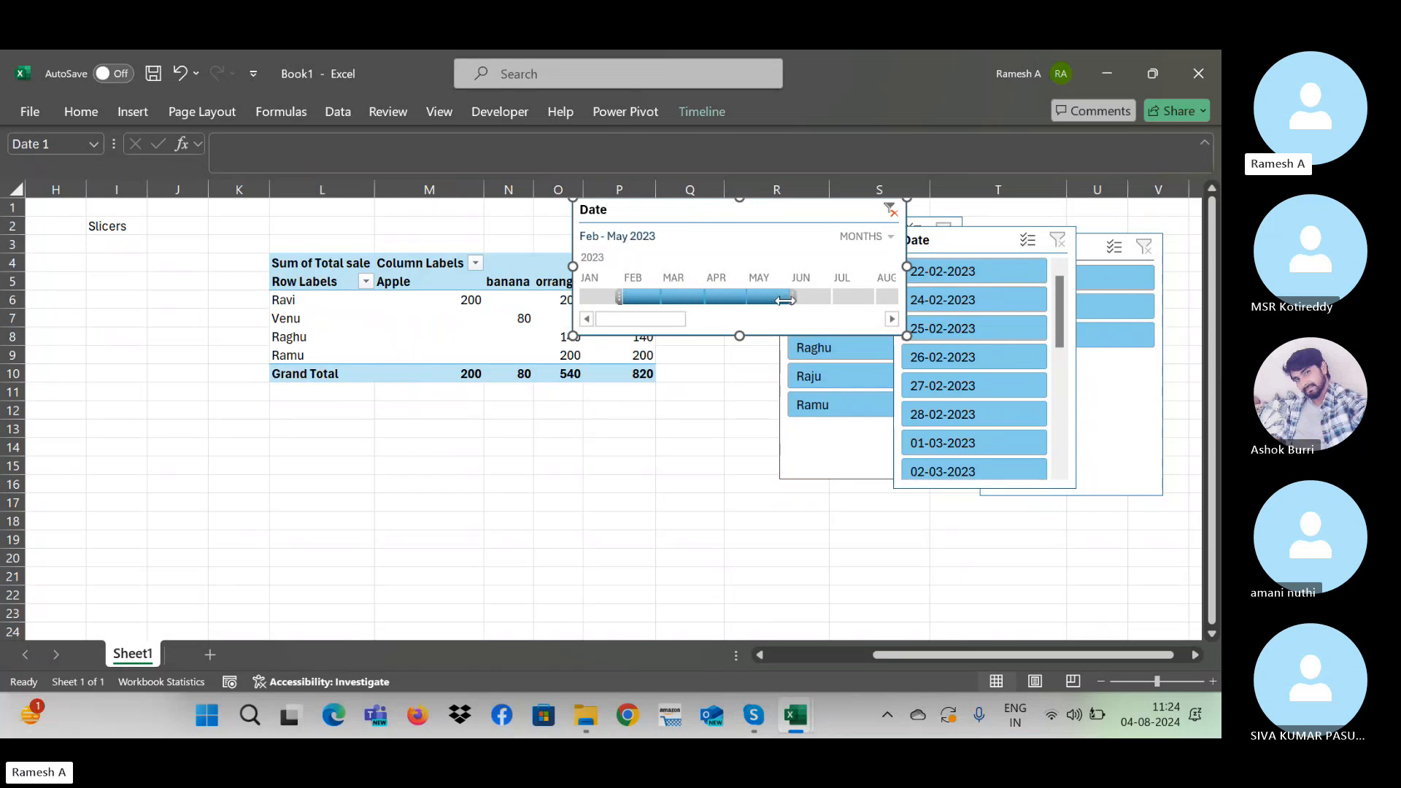
click(809, 303)
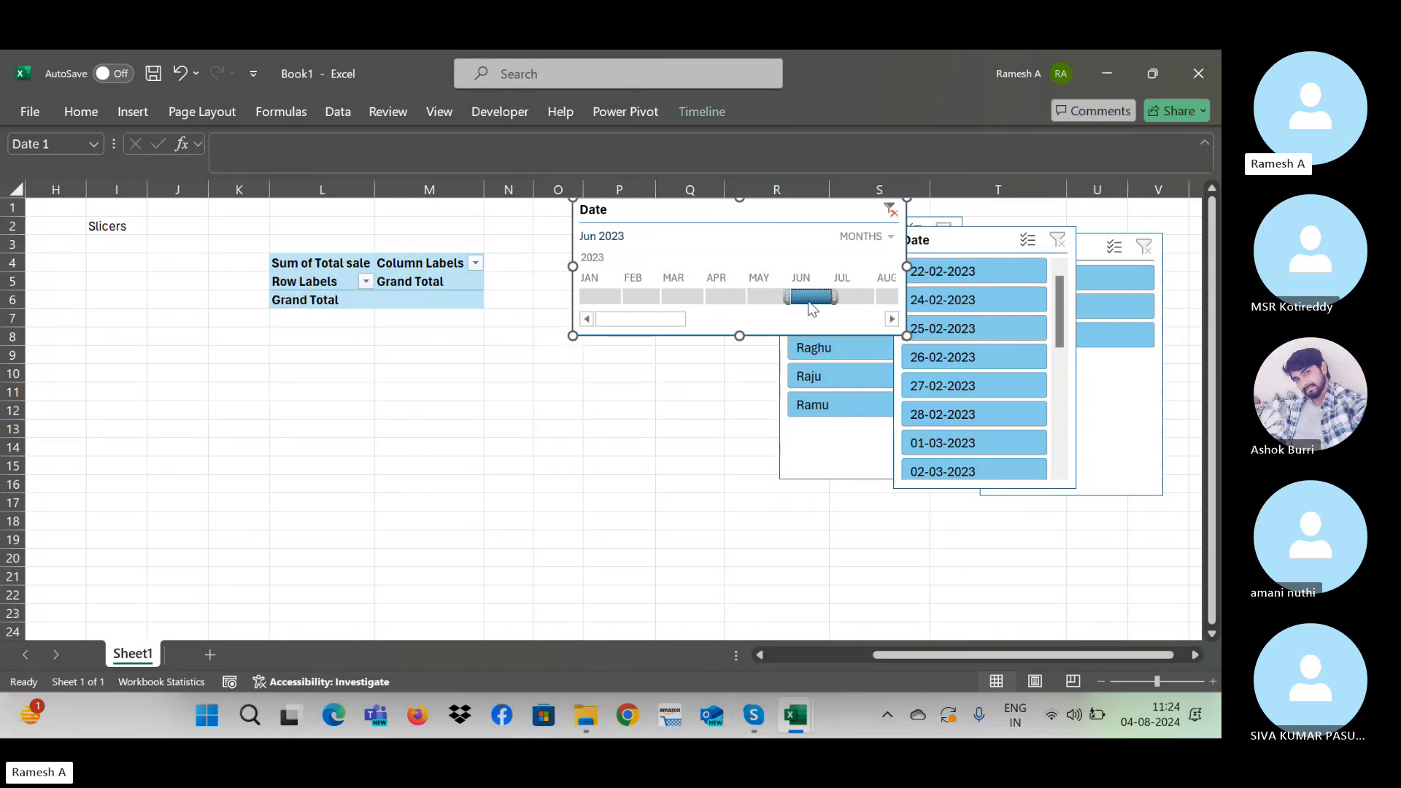
right_click(785, 304)
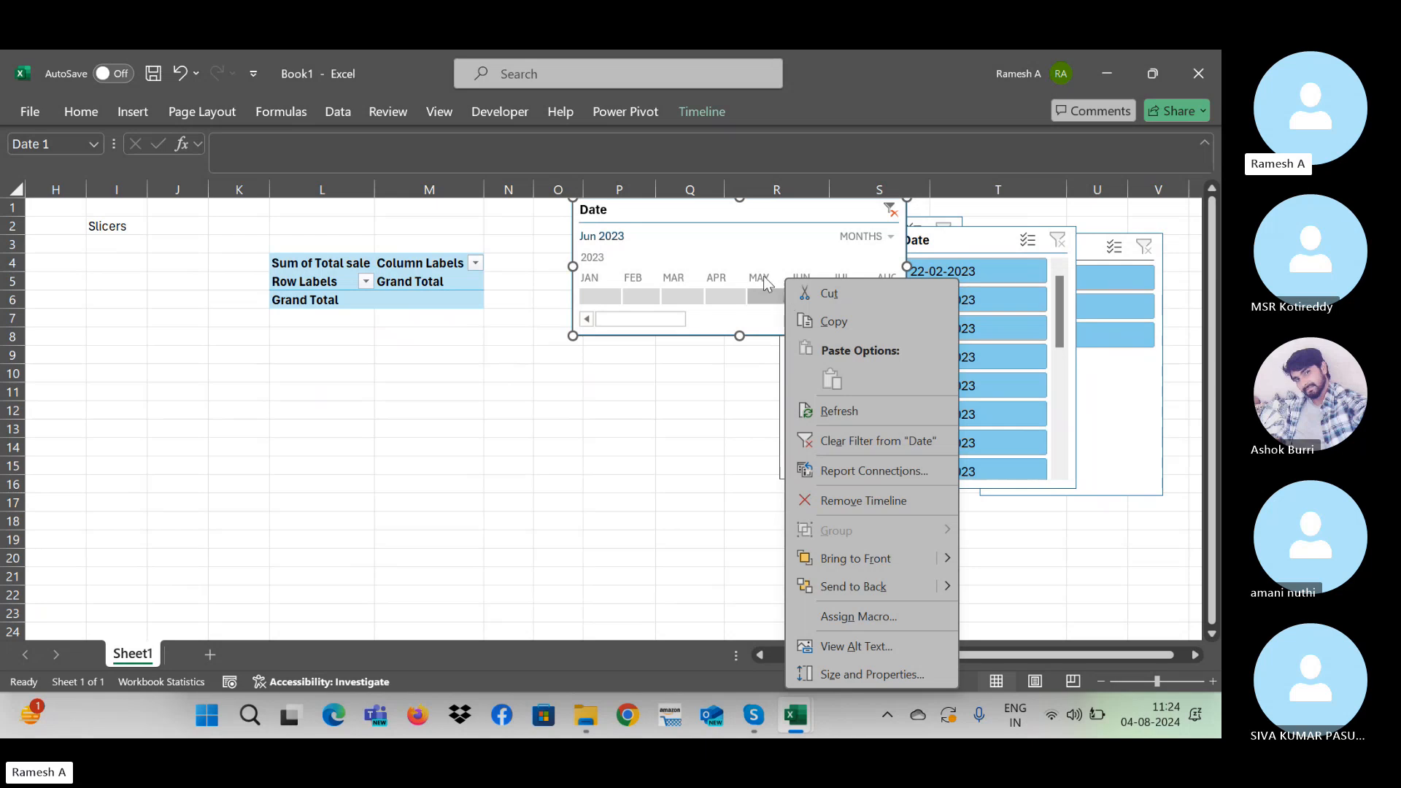
click(764, 284)
drag(789, 301, 621, 299)
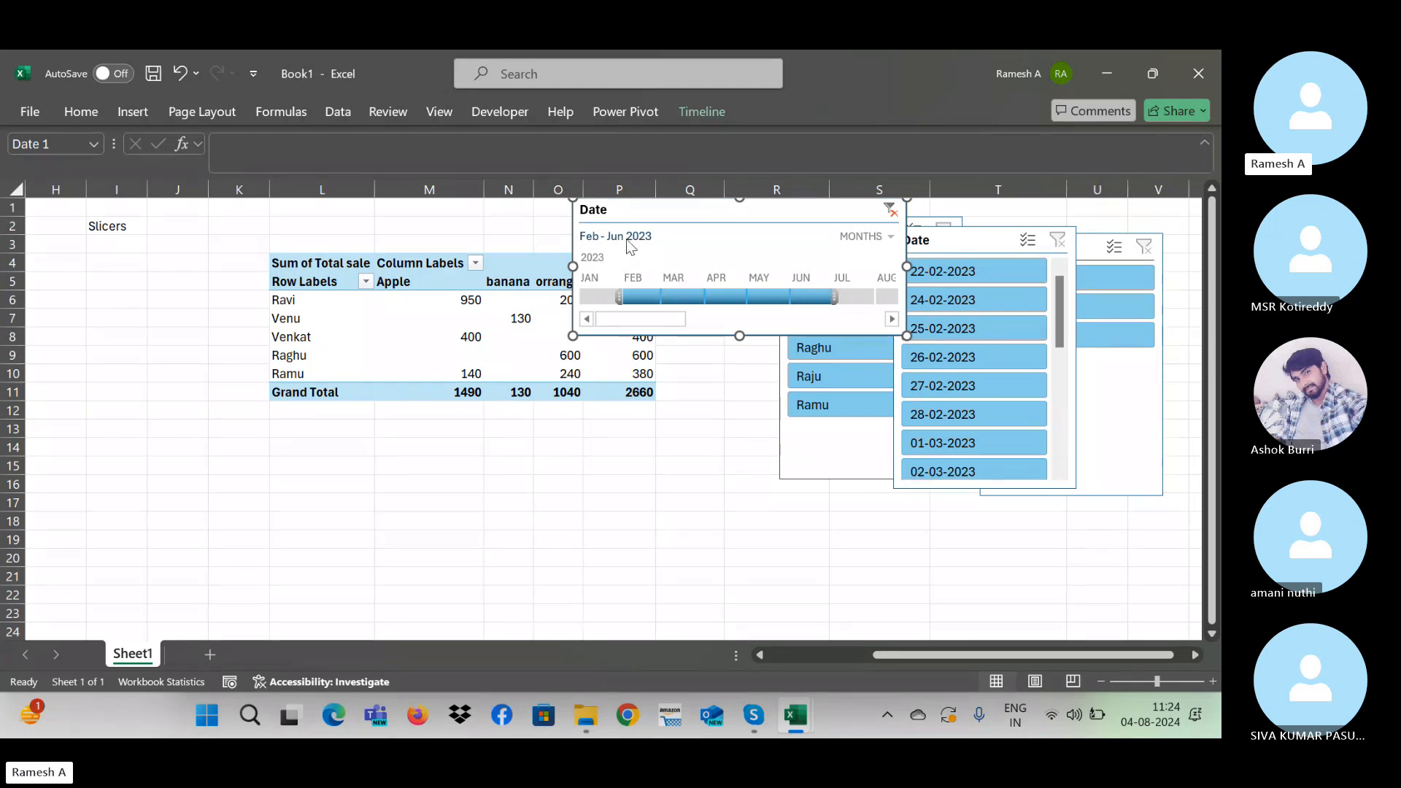
click(890, 210)
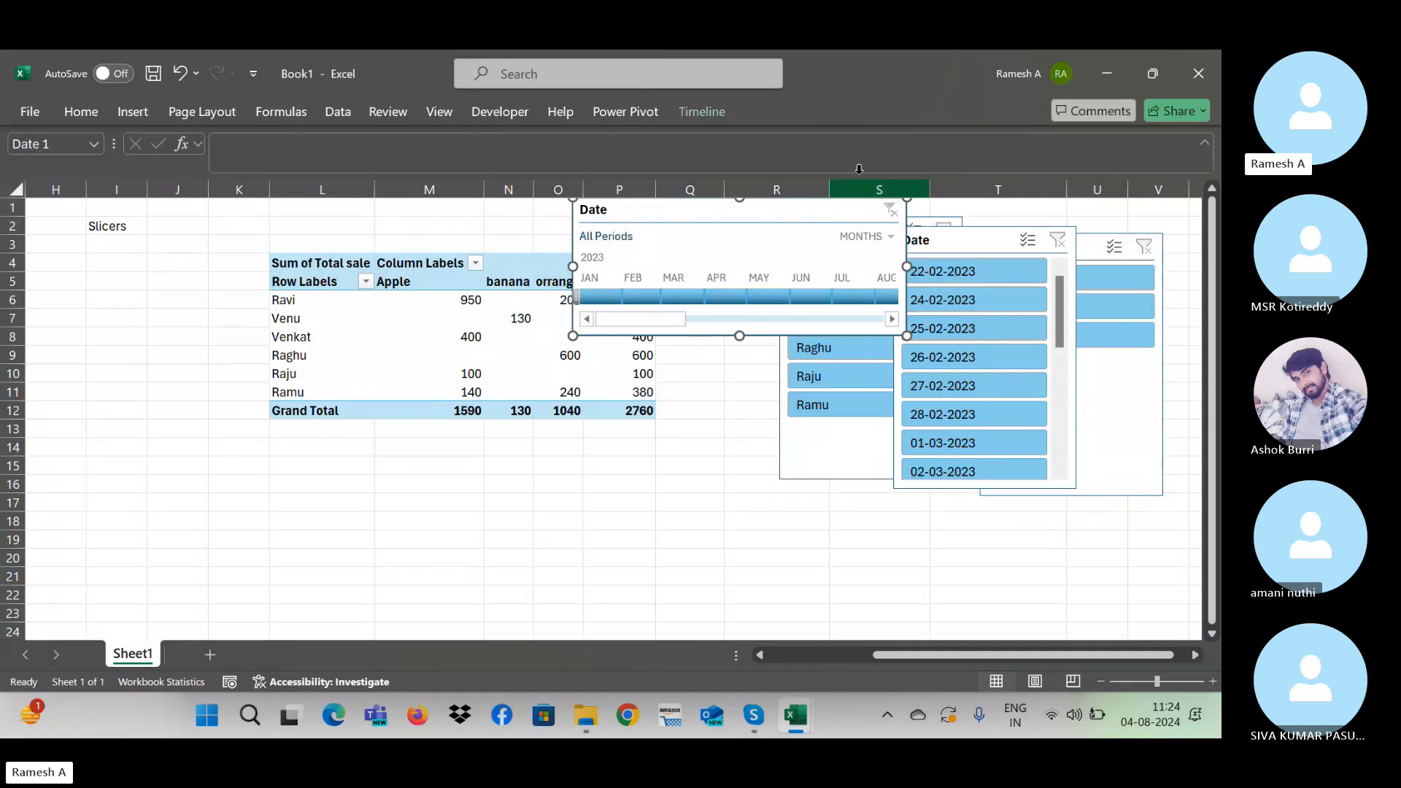
Step: Move the Date timeline over the PivotTable and delete it from the sheet
drag(765, 216, 597, 343)
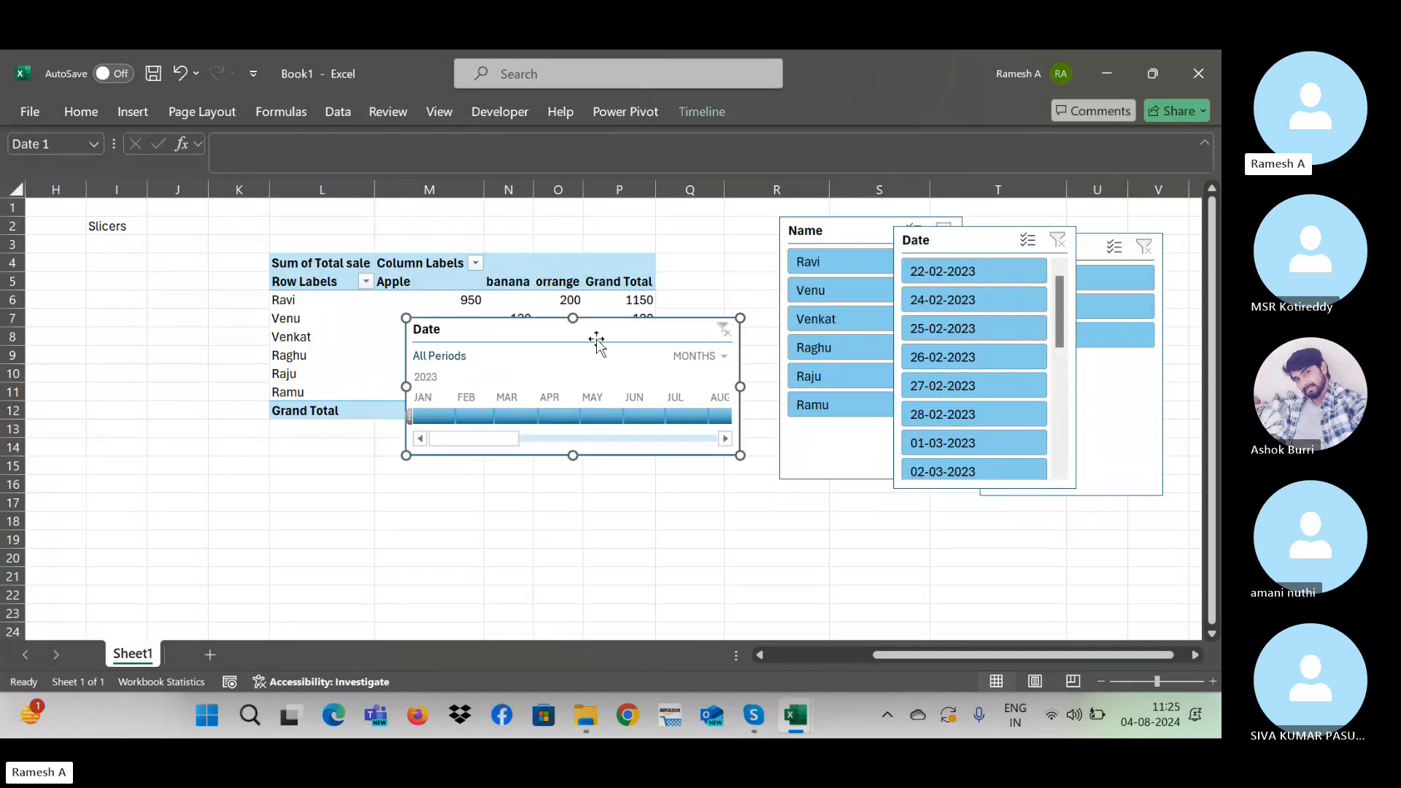
key(Delete)
click(596, 338)
click(775, 464)
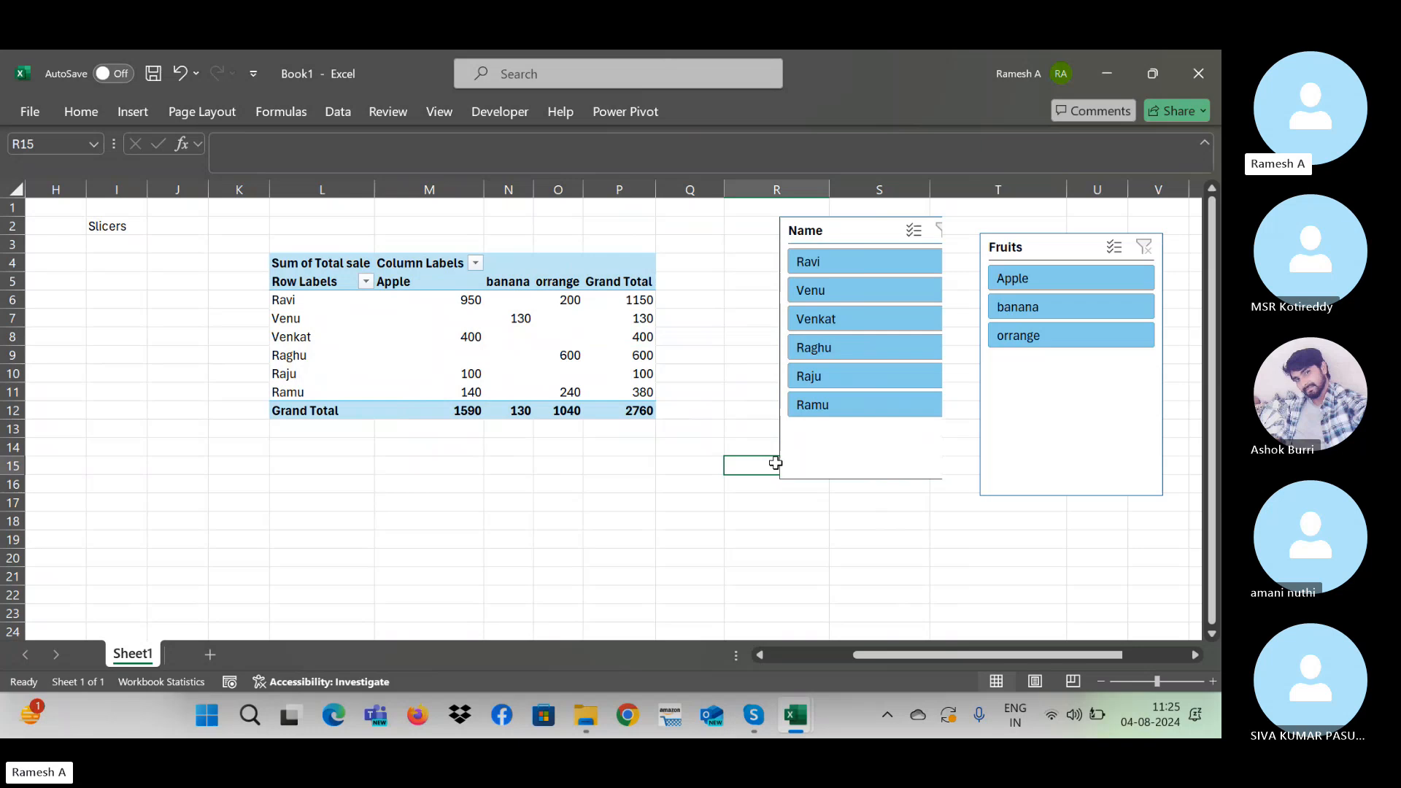
Step: Filter the PivotTable by 22-02-2023 to 26-02-2023 on the Date slicer and move that slicer down over columns Q to S
click(1069, 252)
click(969, 277)
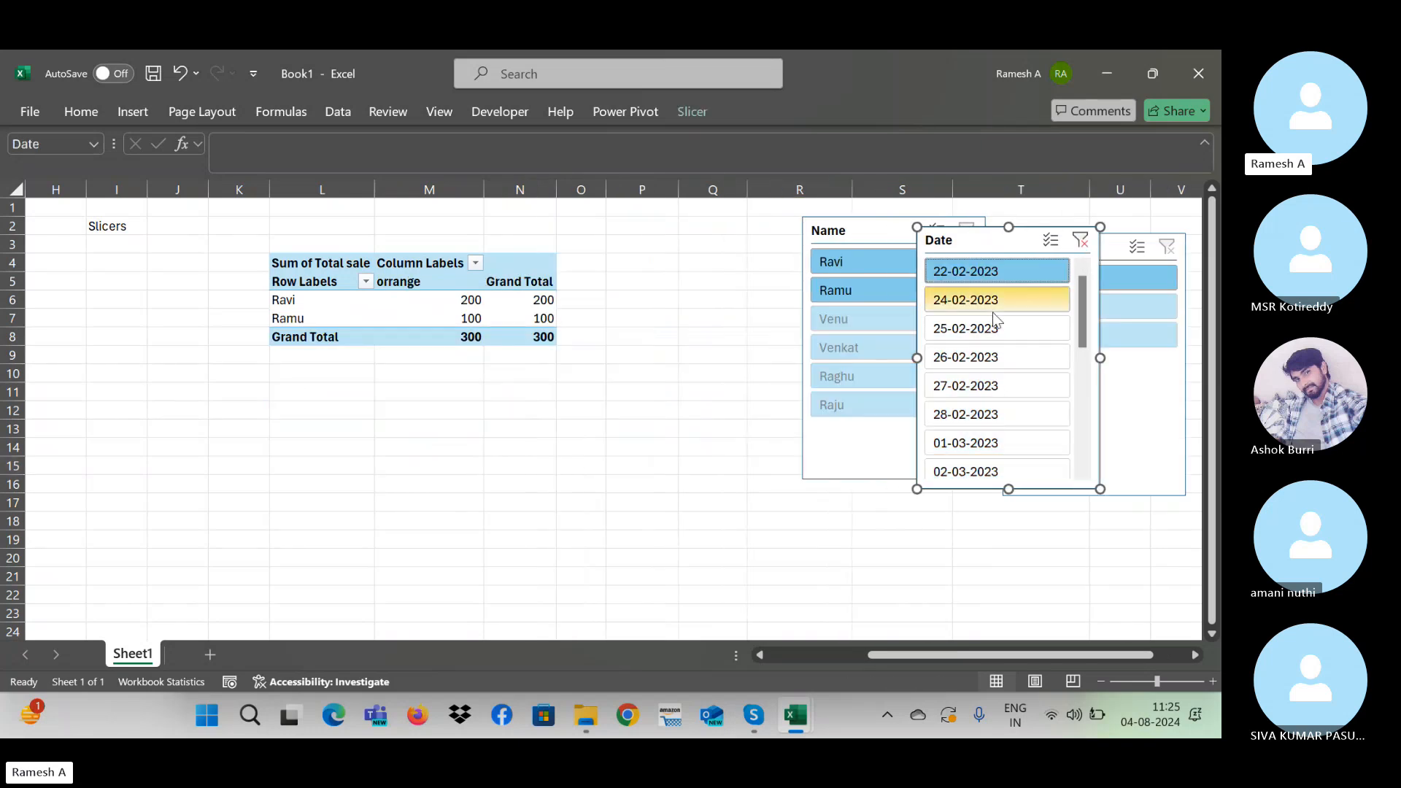
drag(983, 303, 992, 363)
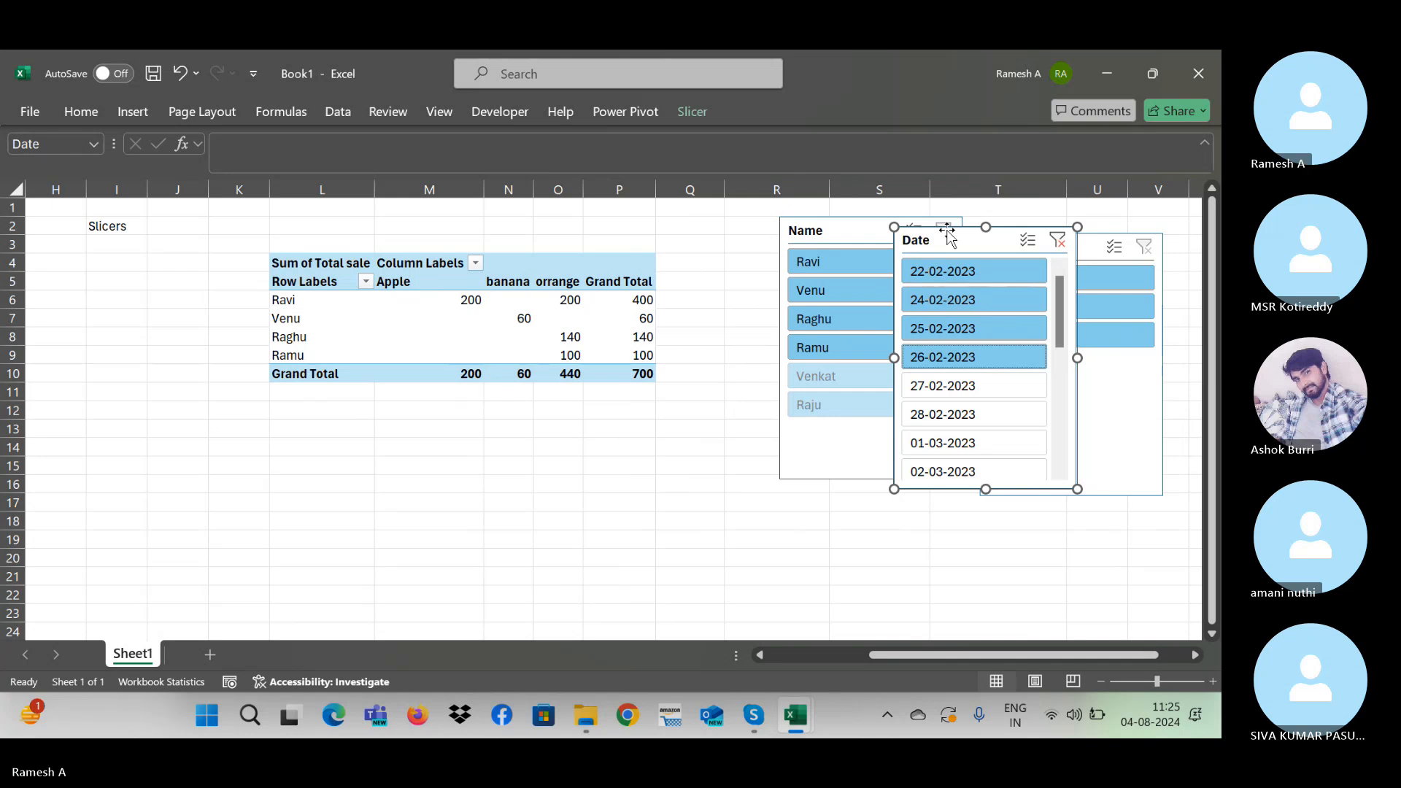
drag(948, 235, 735, 407)
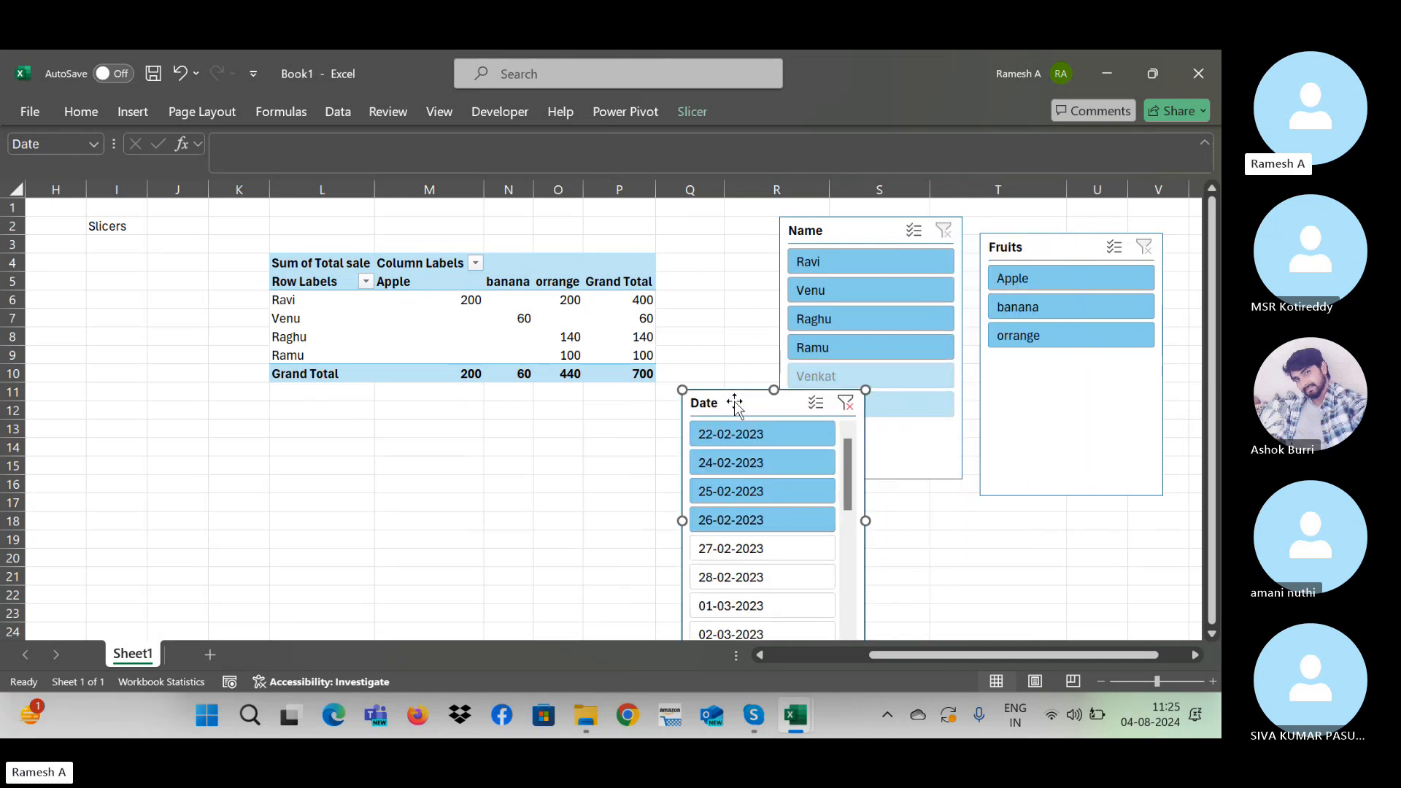
Step: Combine single entries of the Name slicer with orrange and Apple on the Fruits slicer, ending on the first name with orrange
click(864, 256)
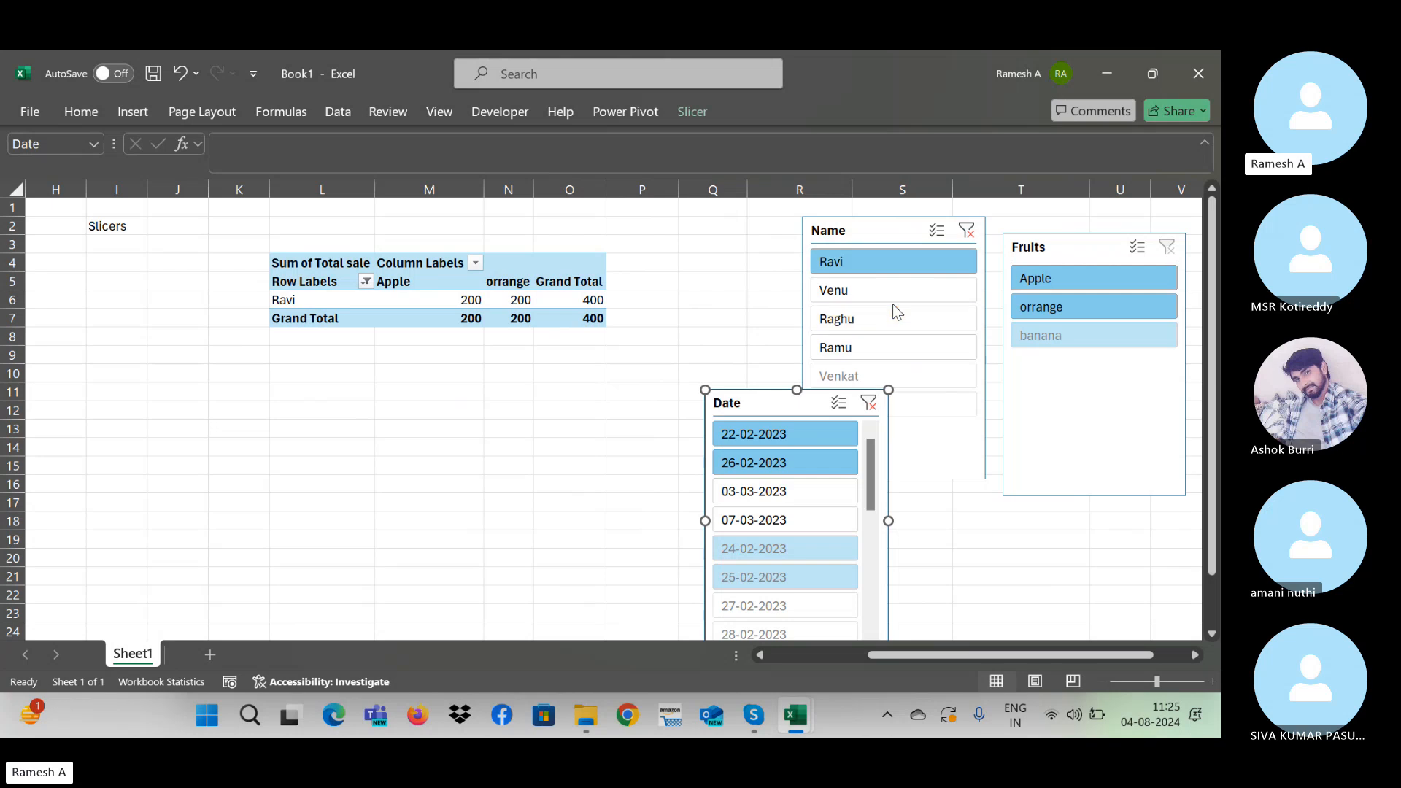
click(1047, 307)
click(914, 294)
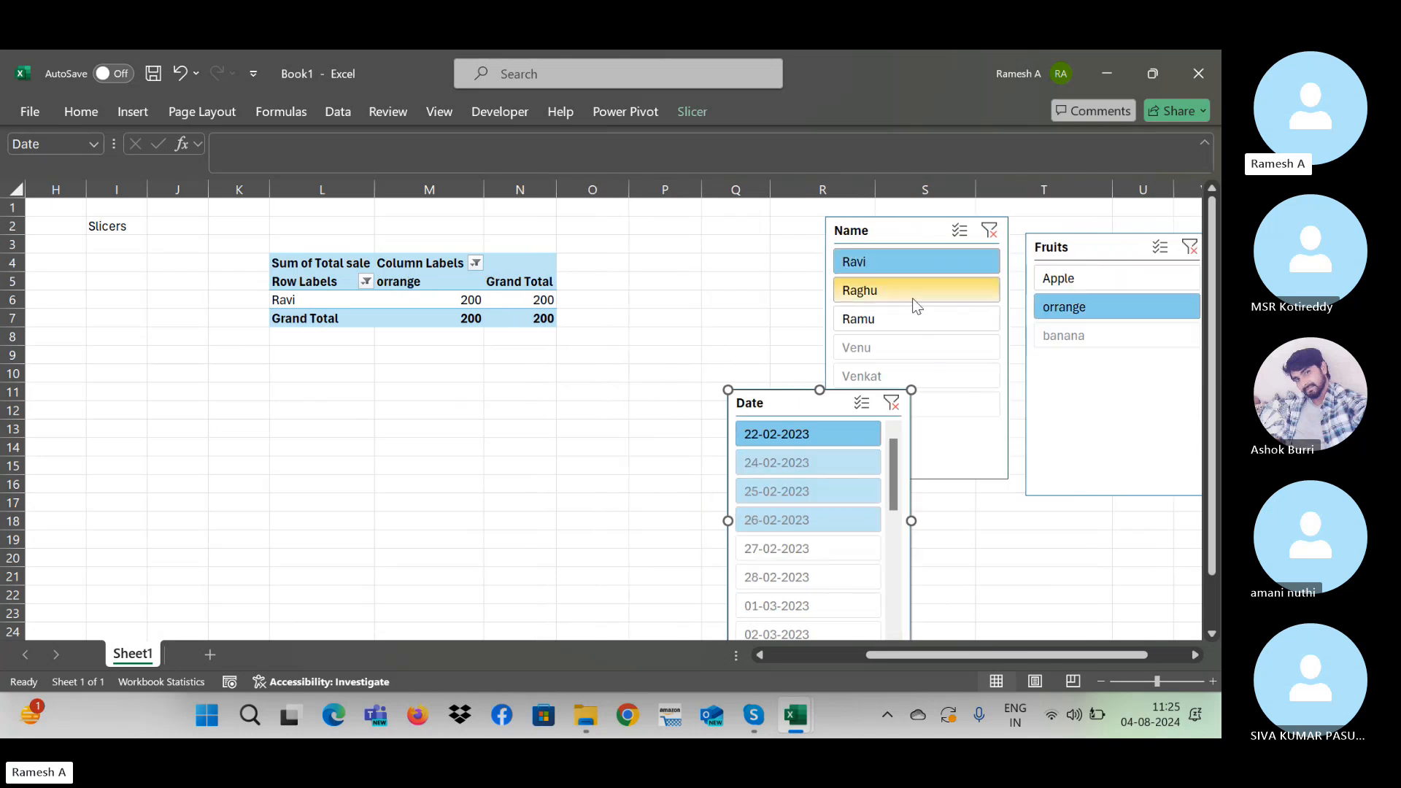
click(1107, 305)
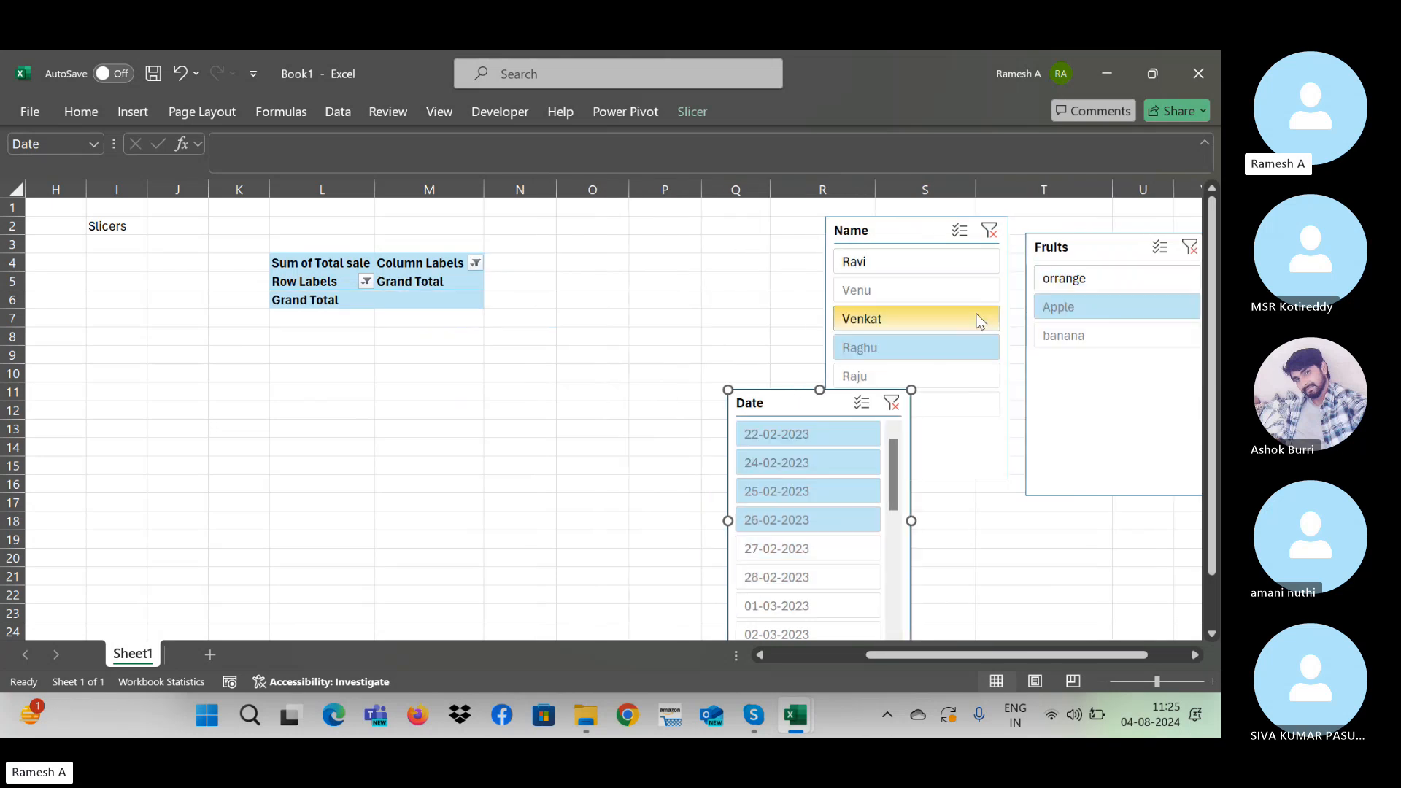
click(904, 270)
click(1087, 307)
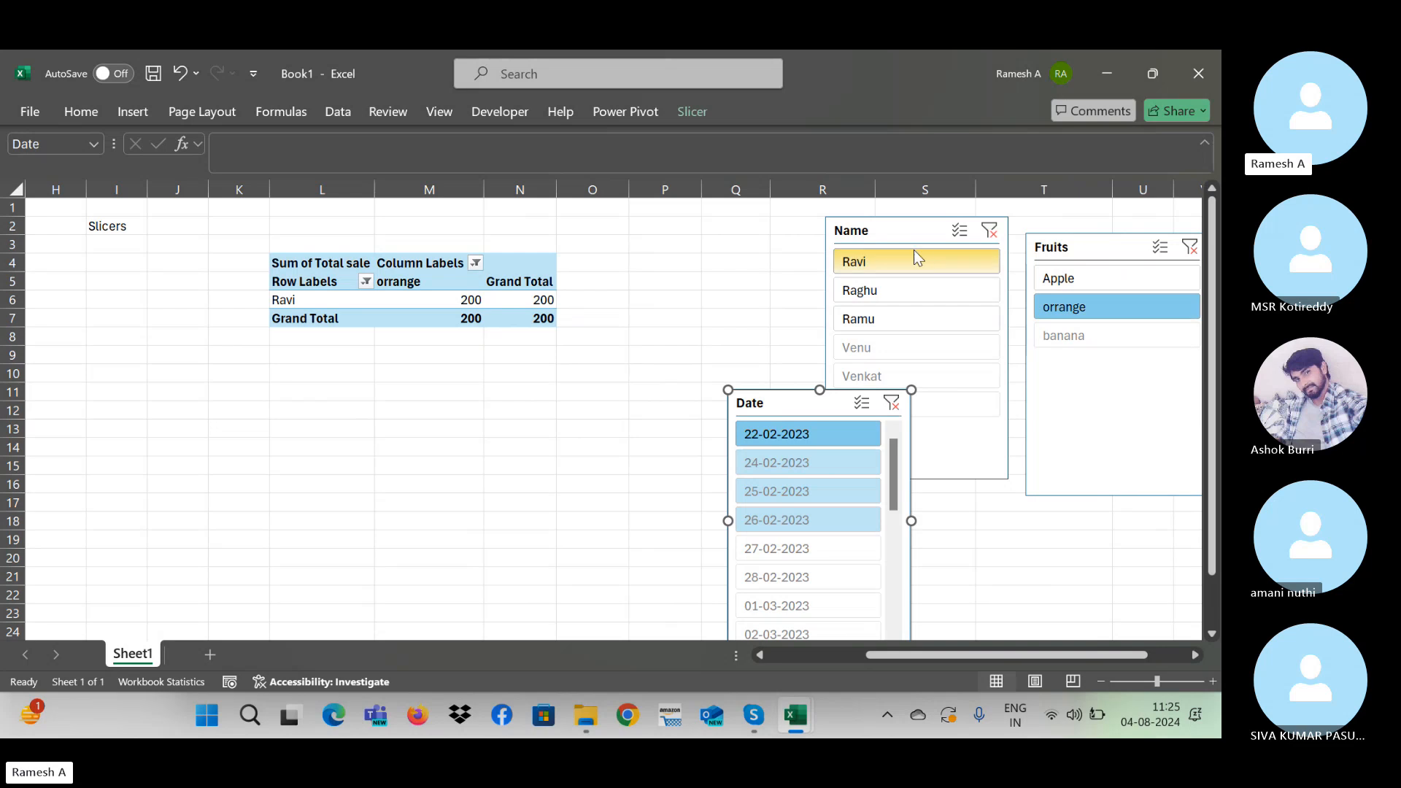
Step: Clear the filters of the Name, Fruits and Date slicers
click(989, 232)
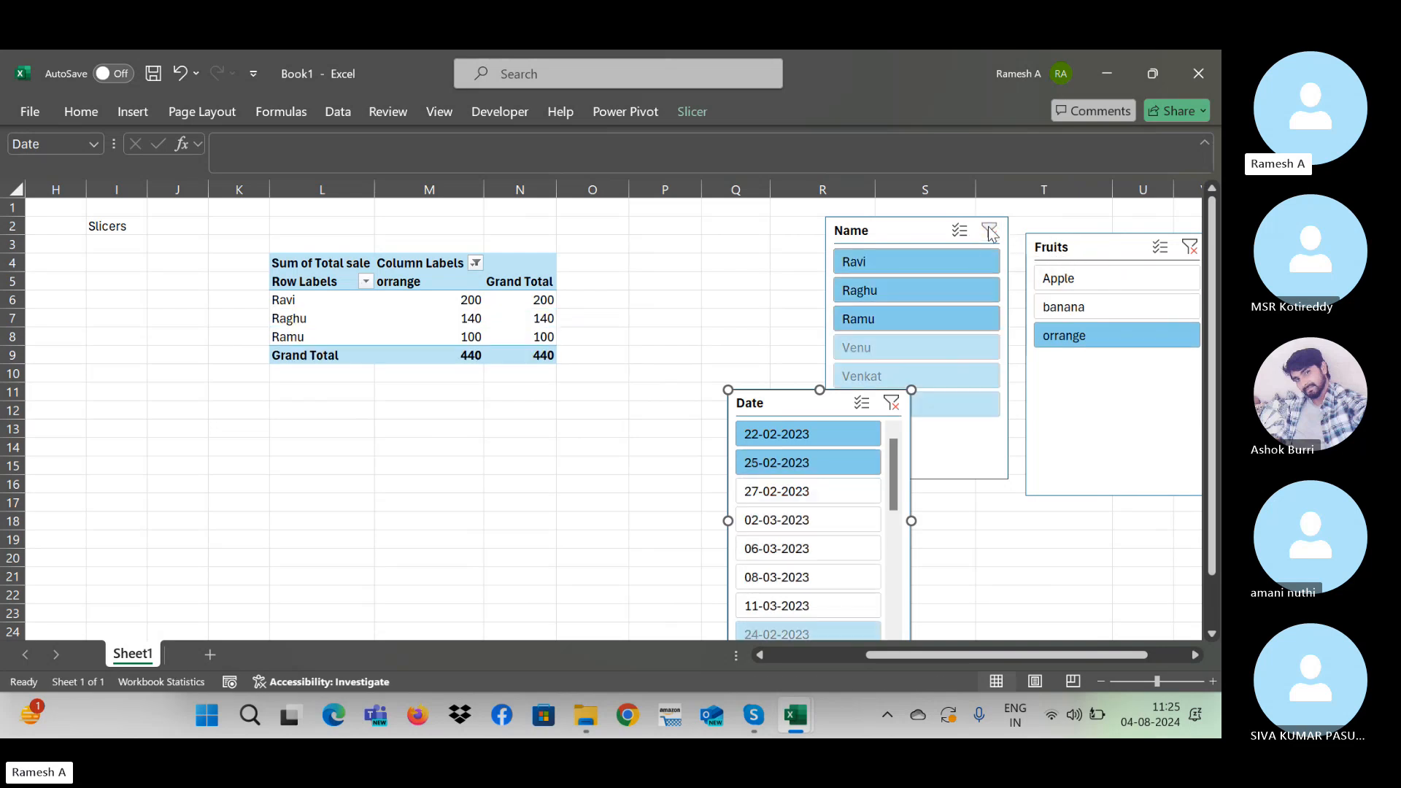
click(1188, 247)
click(845, 403)
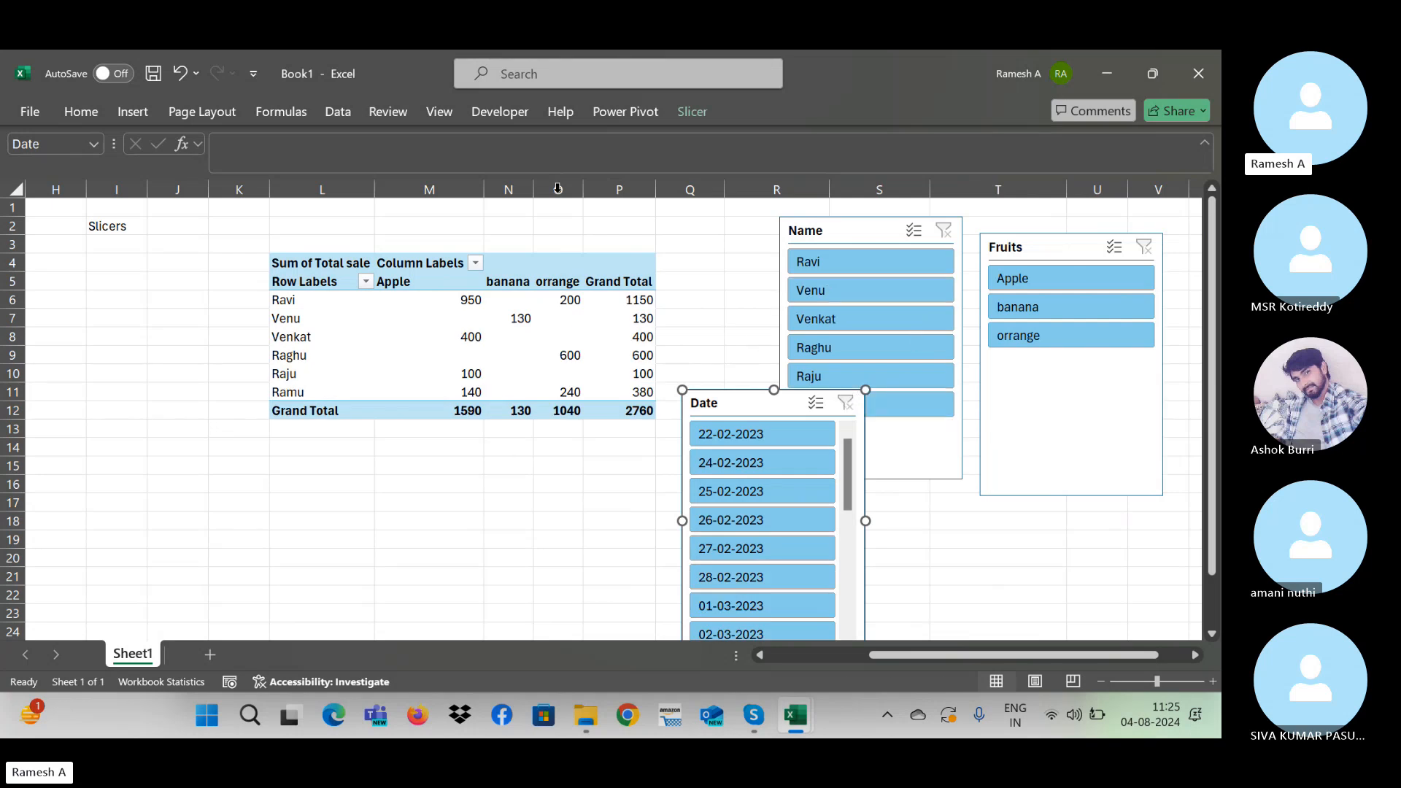
Step: Filter the PivotTable by each of the first five entries on the Name slicer in turn, and clear the Name filter
click(816, 264)
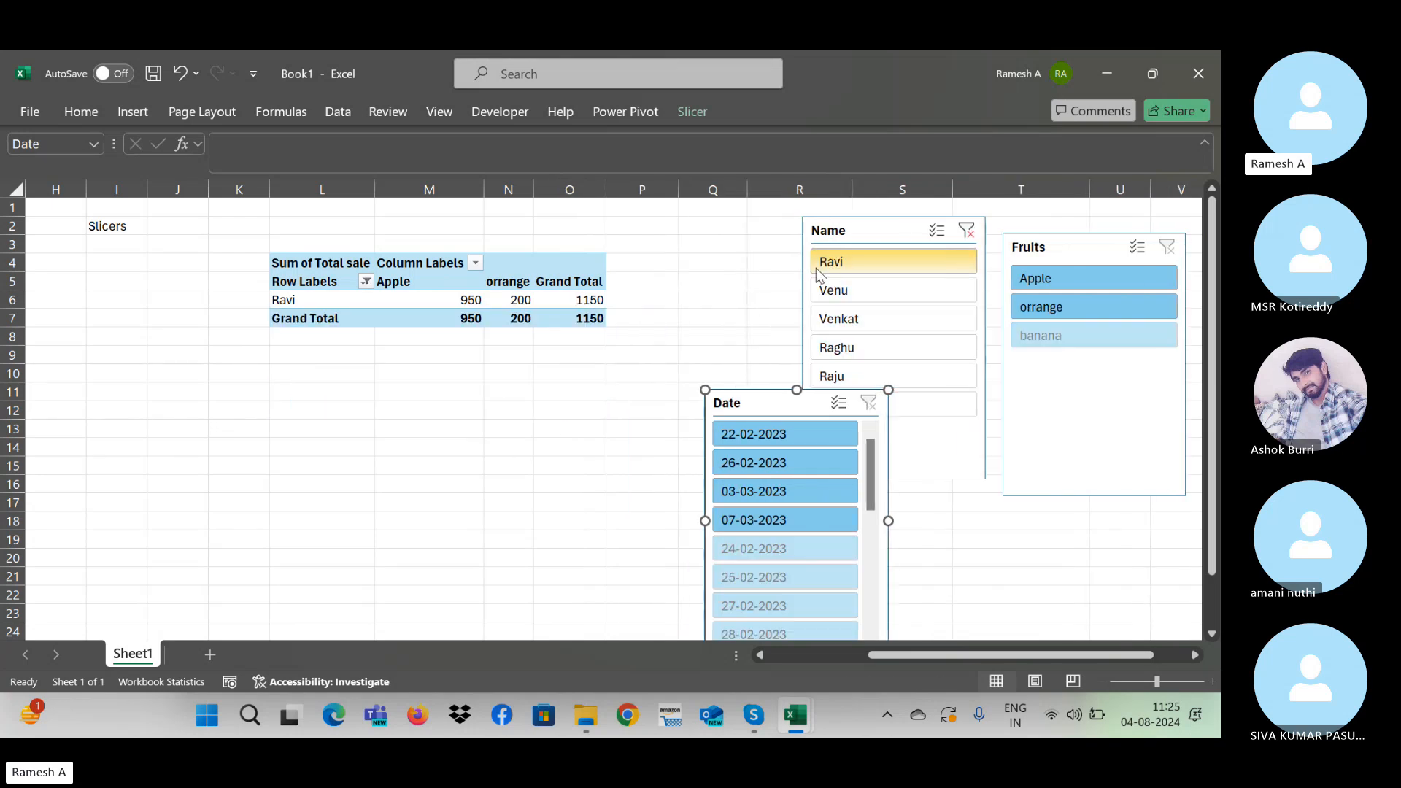
click(842, 292)
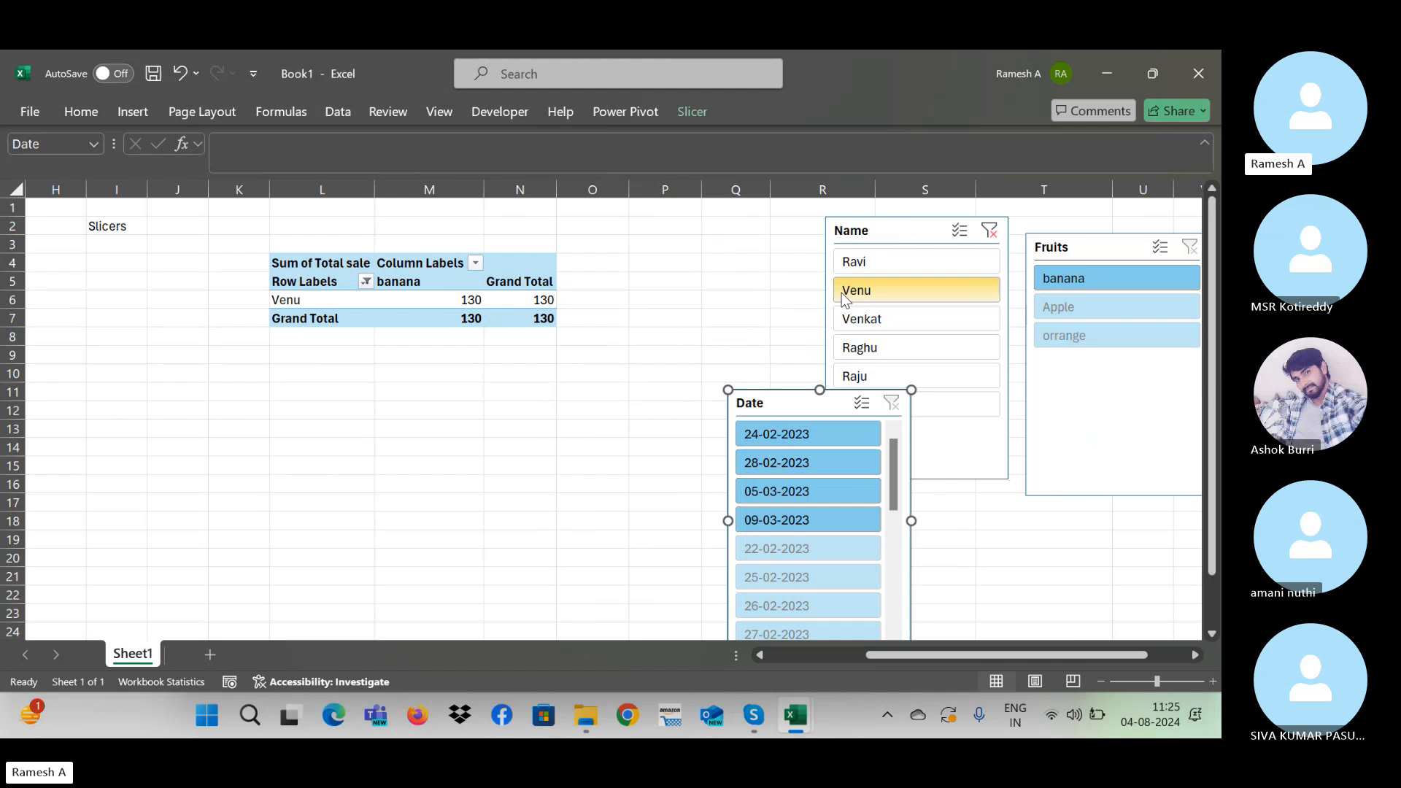
click(876, 321)
click(883, 342)
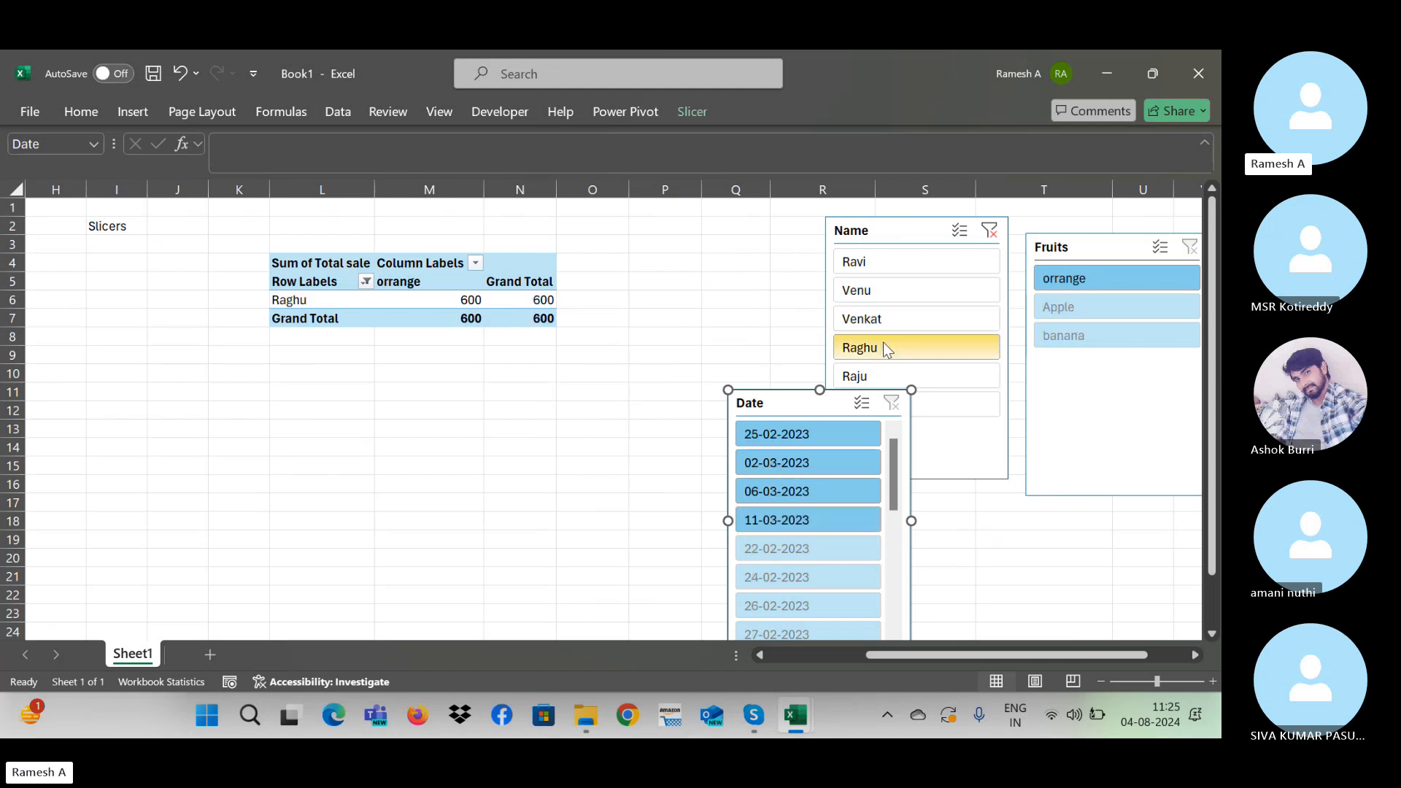
click(944, 377)
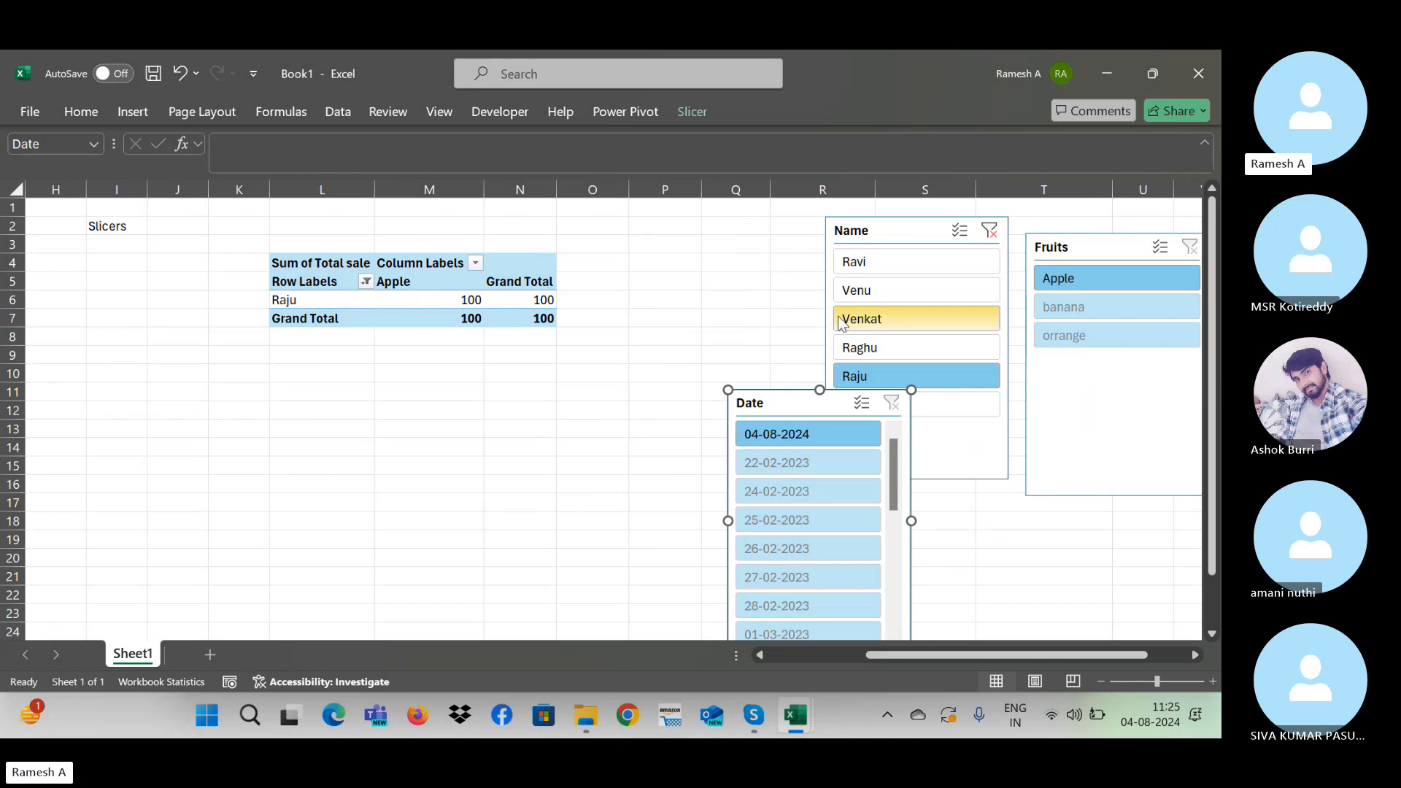
click(988, 232)
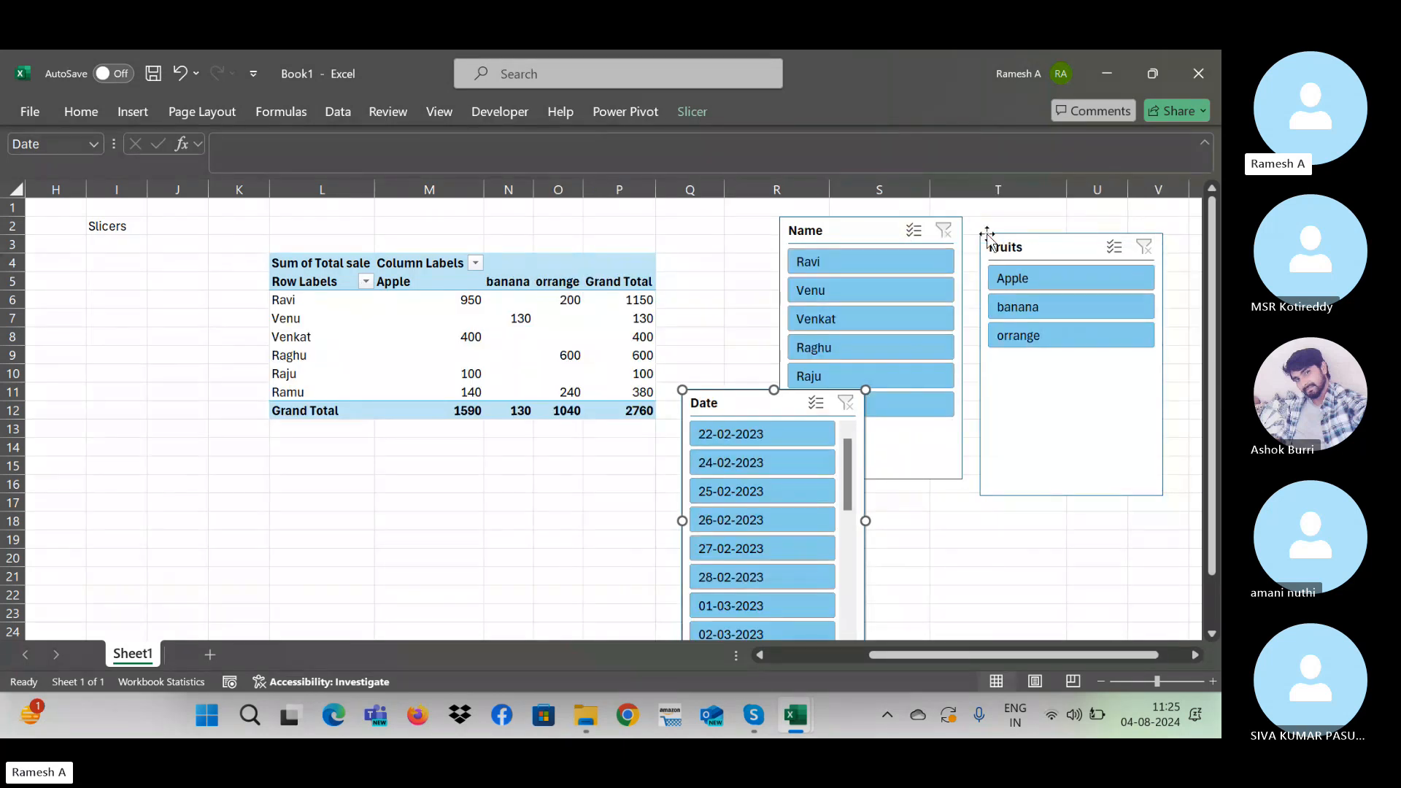
key(alt+Tab)
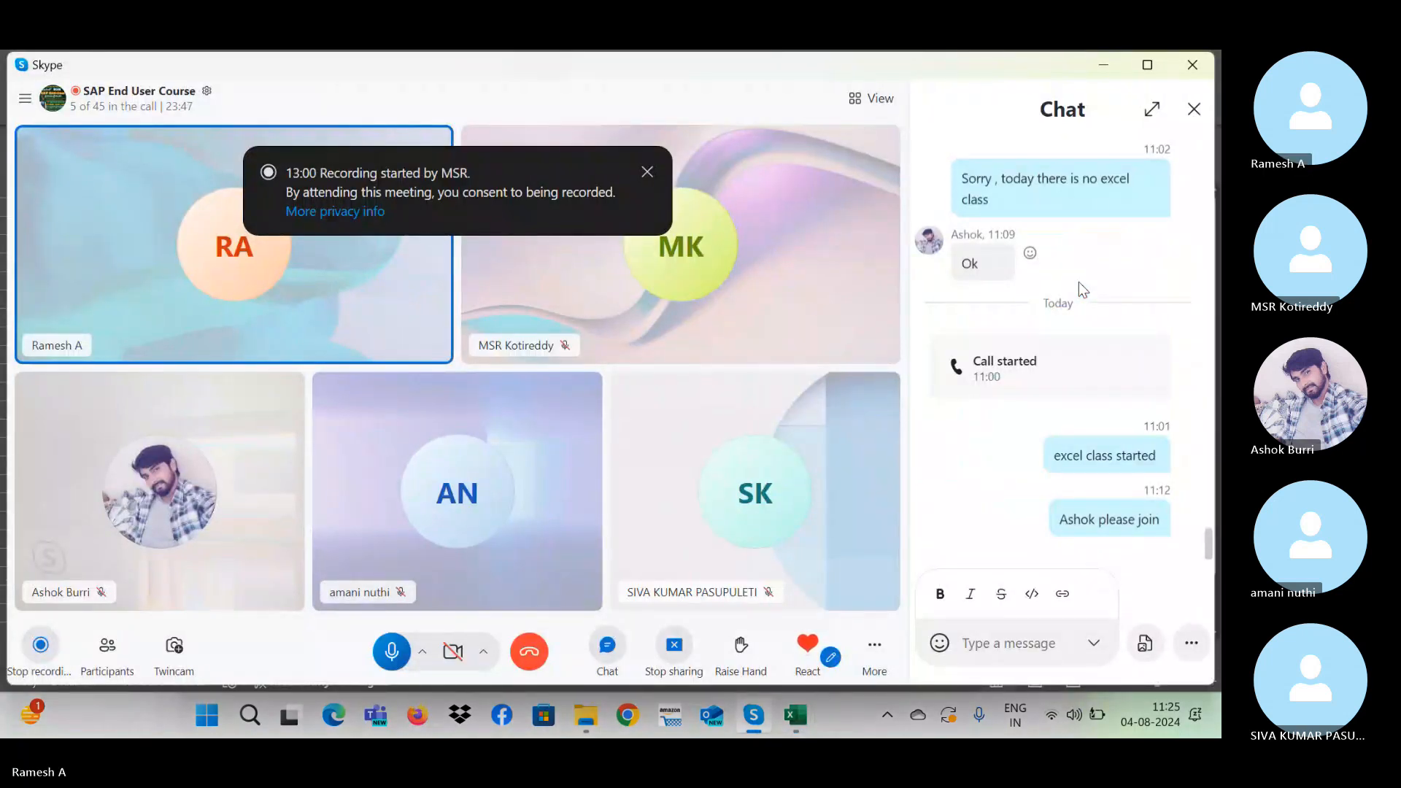
key(alt+Tab)
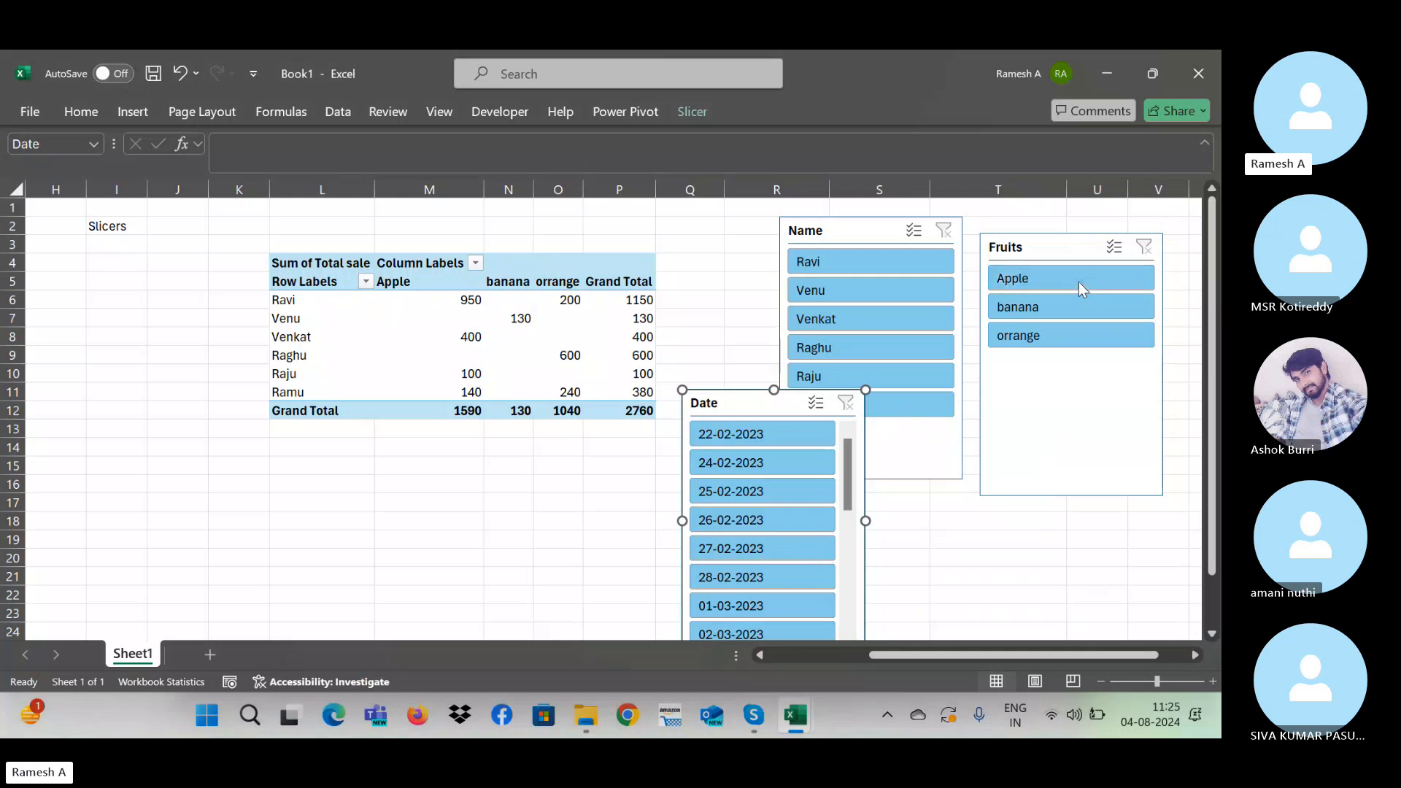
click(1062, 191)
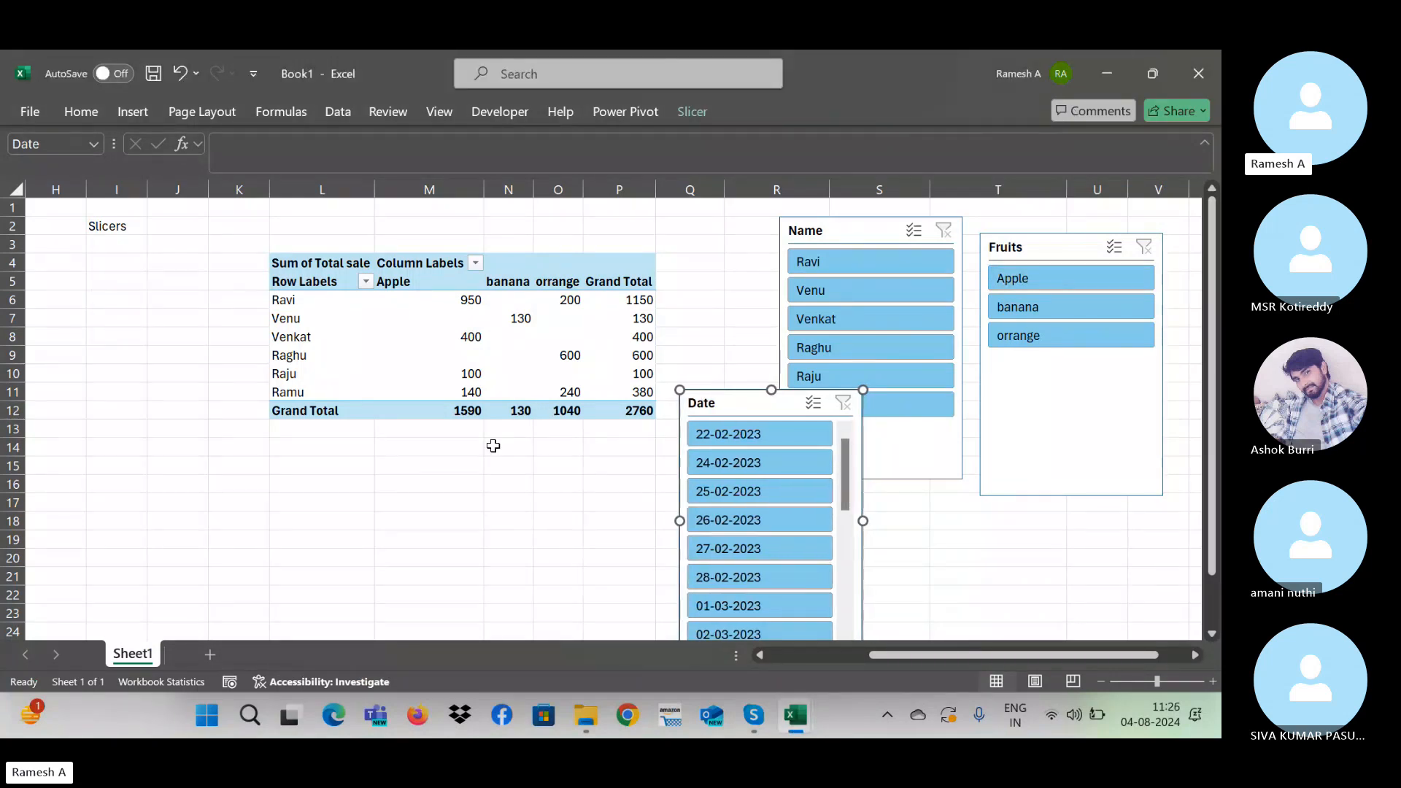
Step: Return to the start of the sheet and examine the source sales table alongside the PivotTable, including cells M12 and G14
click(388, 523)
key(Home)
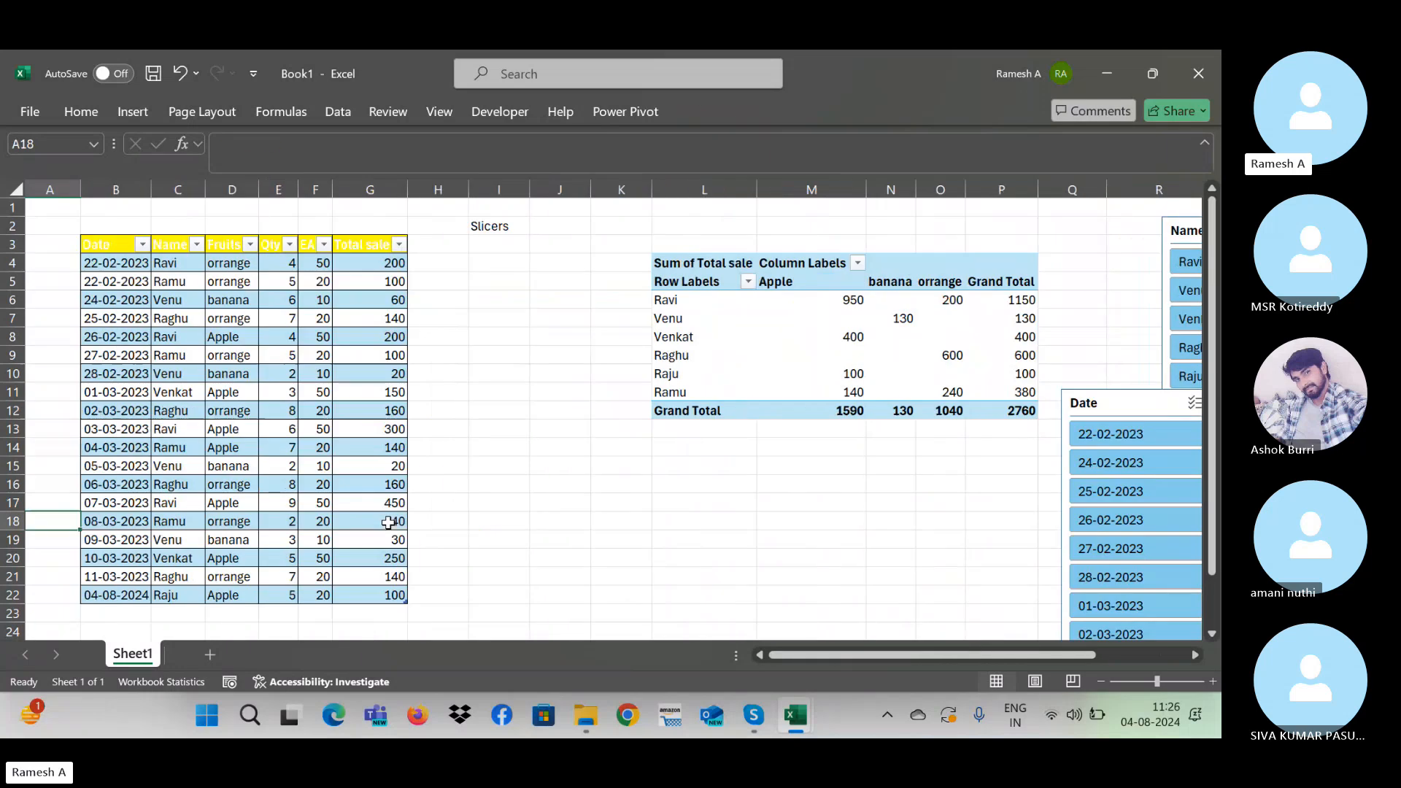
key(Up)
key(Up)
key(Right)
key(Right)
click(845, 408)
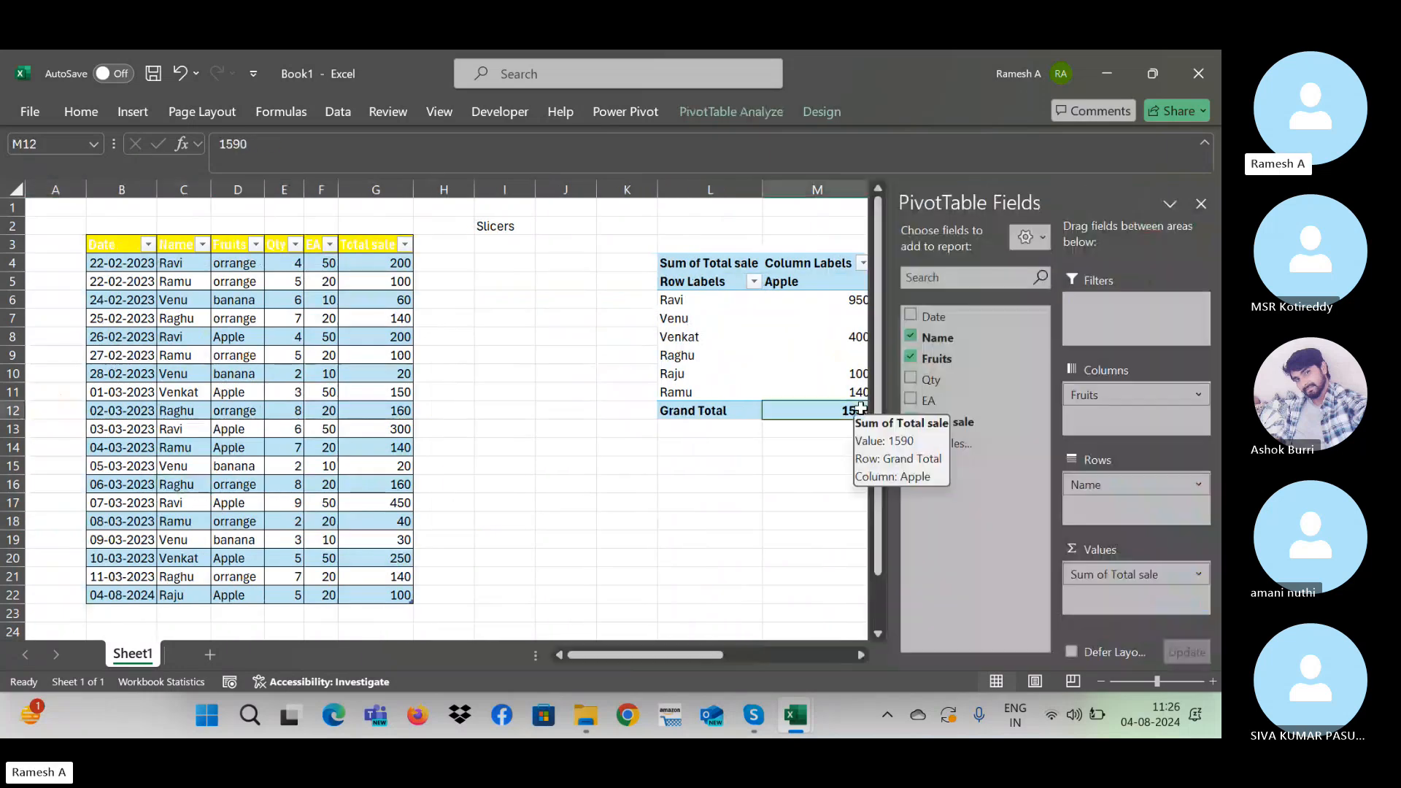
click(401, 446)
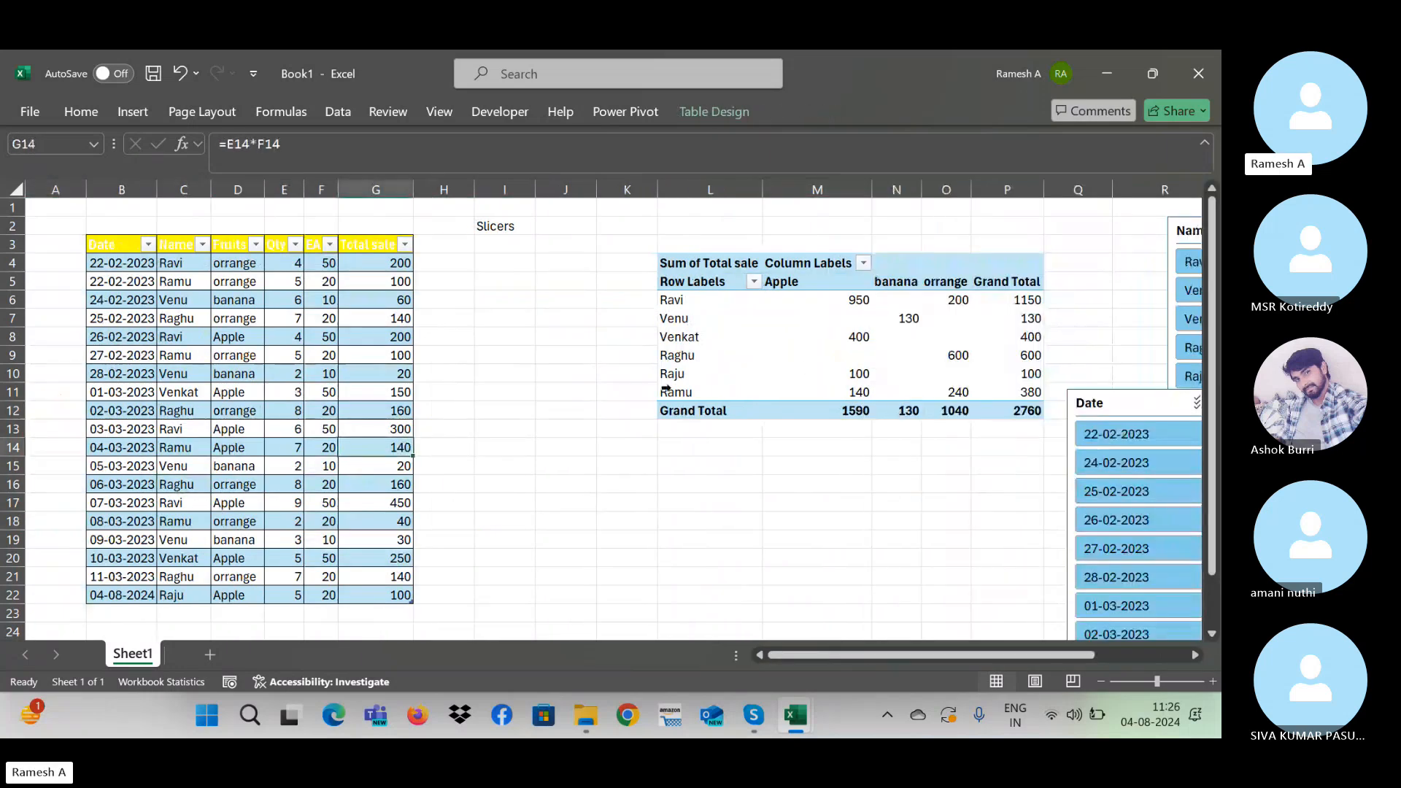
Step: Examine the slicer insertion commands available for the source sales table and for the PivotTable
click(272, 336)
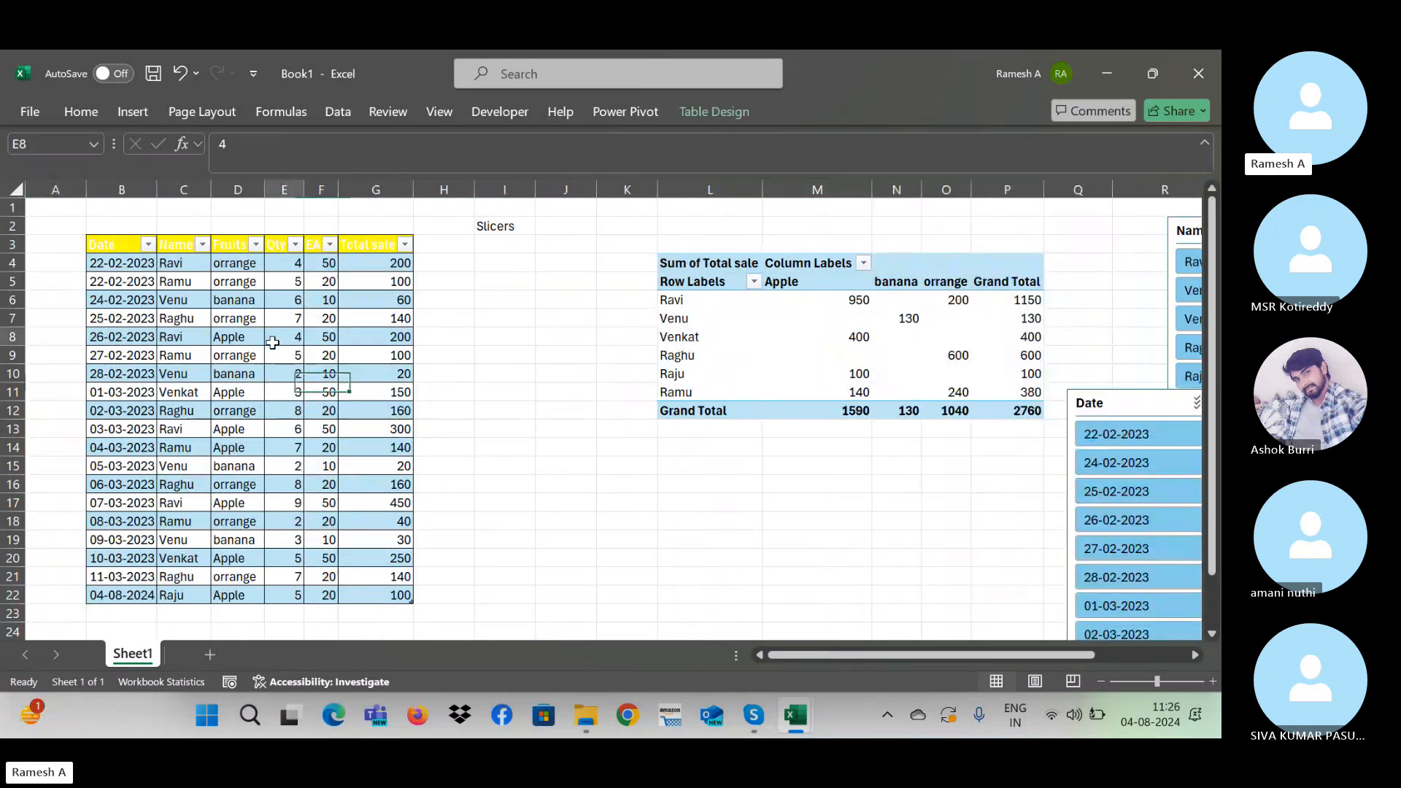
click(732, 113)
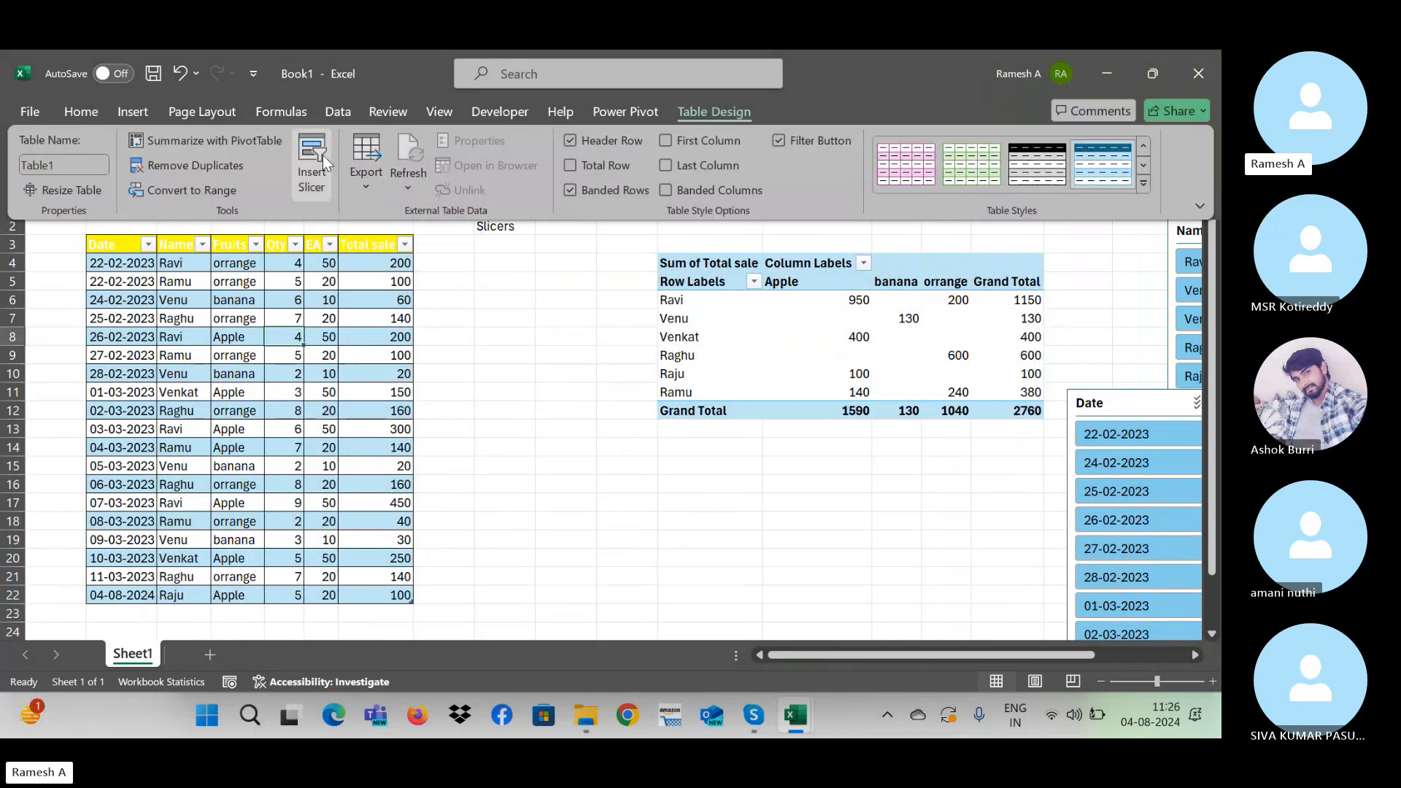
click(620, 439)
click(885, 306)
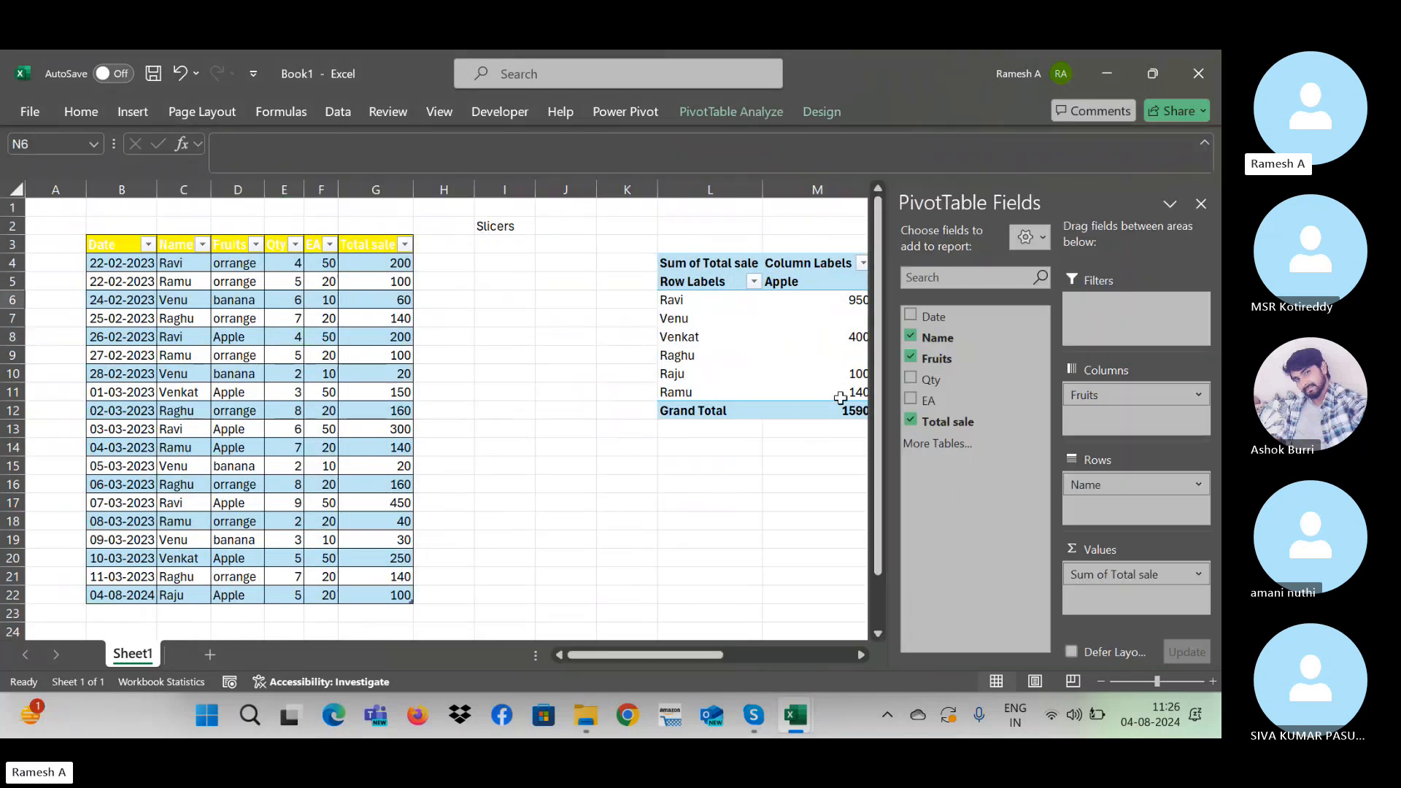
click(744, 447)
click(772, 374)
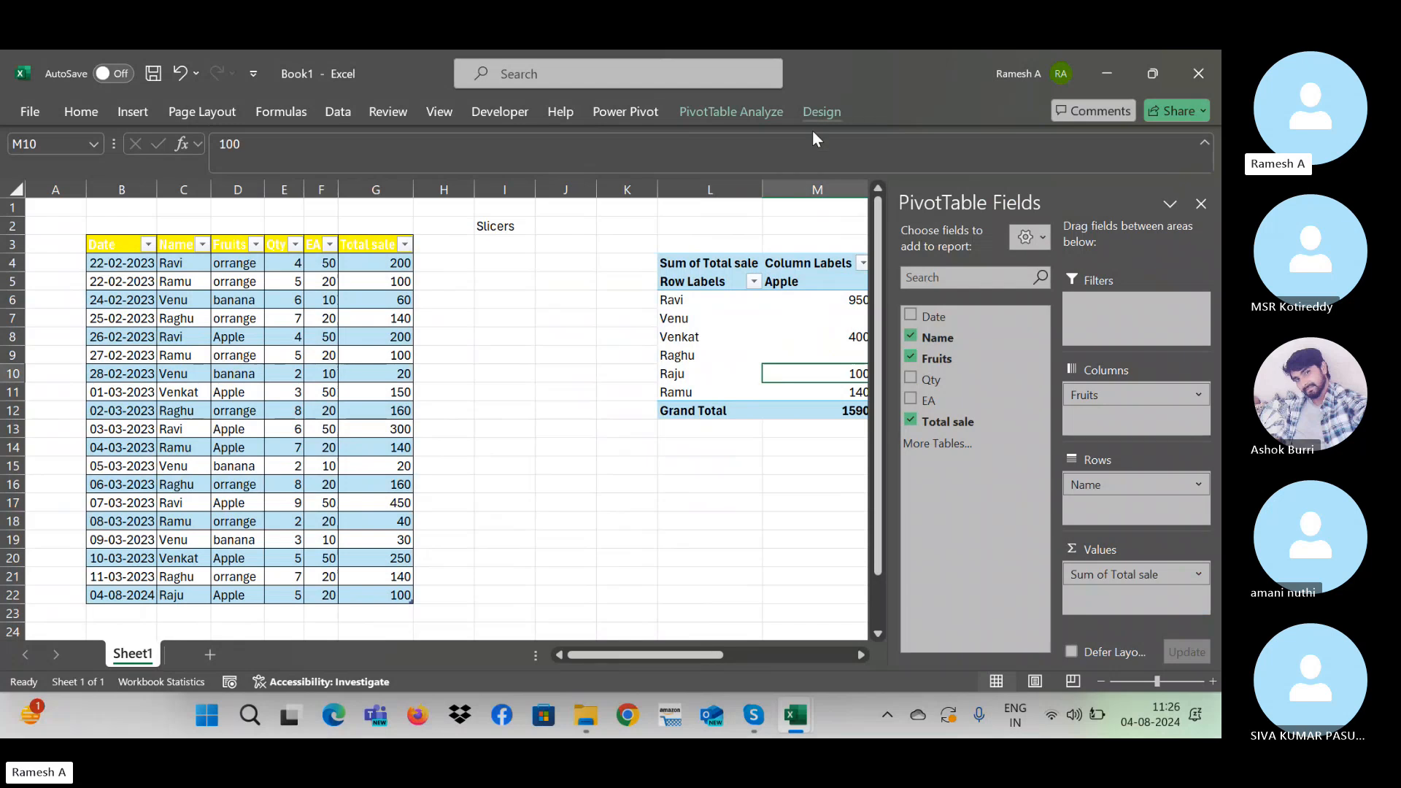
click(720, 114)
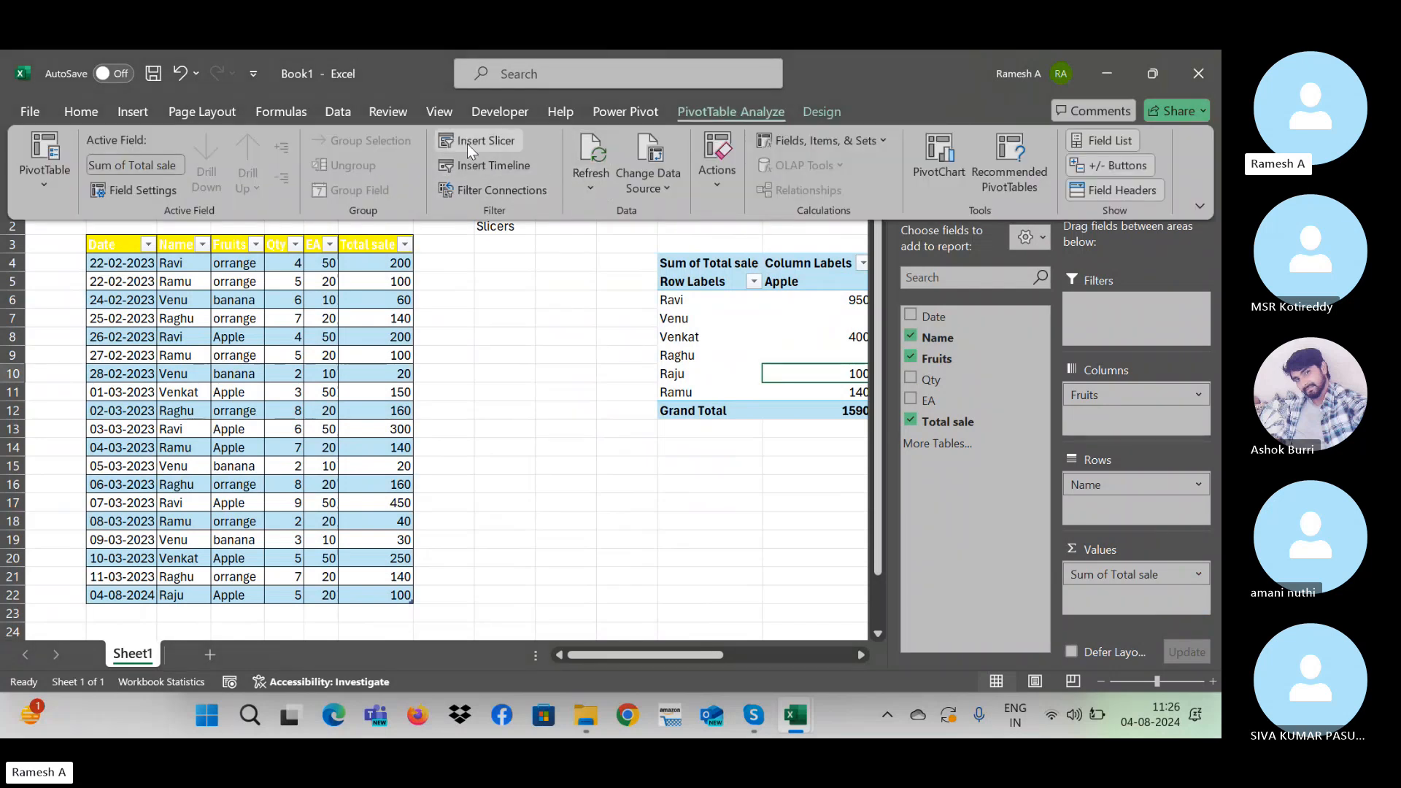
click(561, 384)
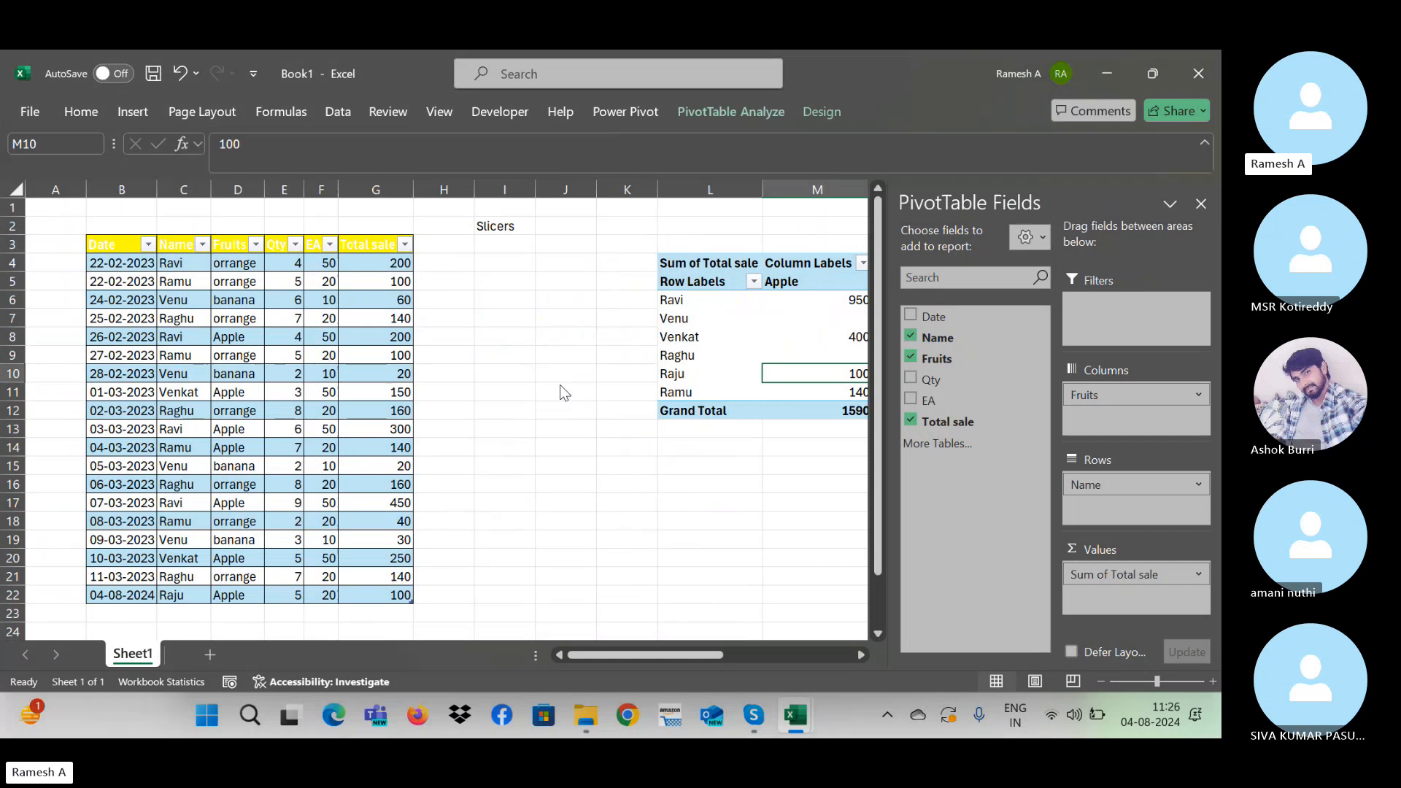
Step: Examine the sort and filter options of the Name column header in the source sales table
key(Right)
key(Right)
key(Right)
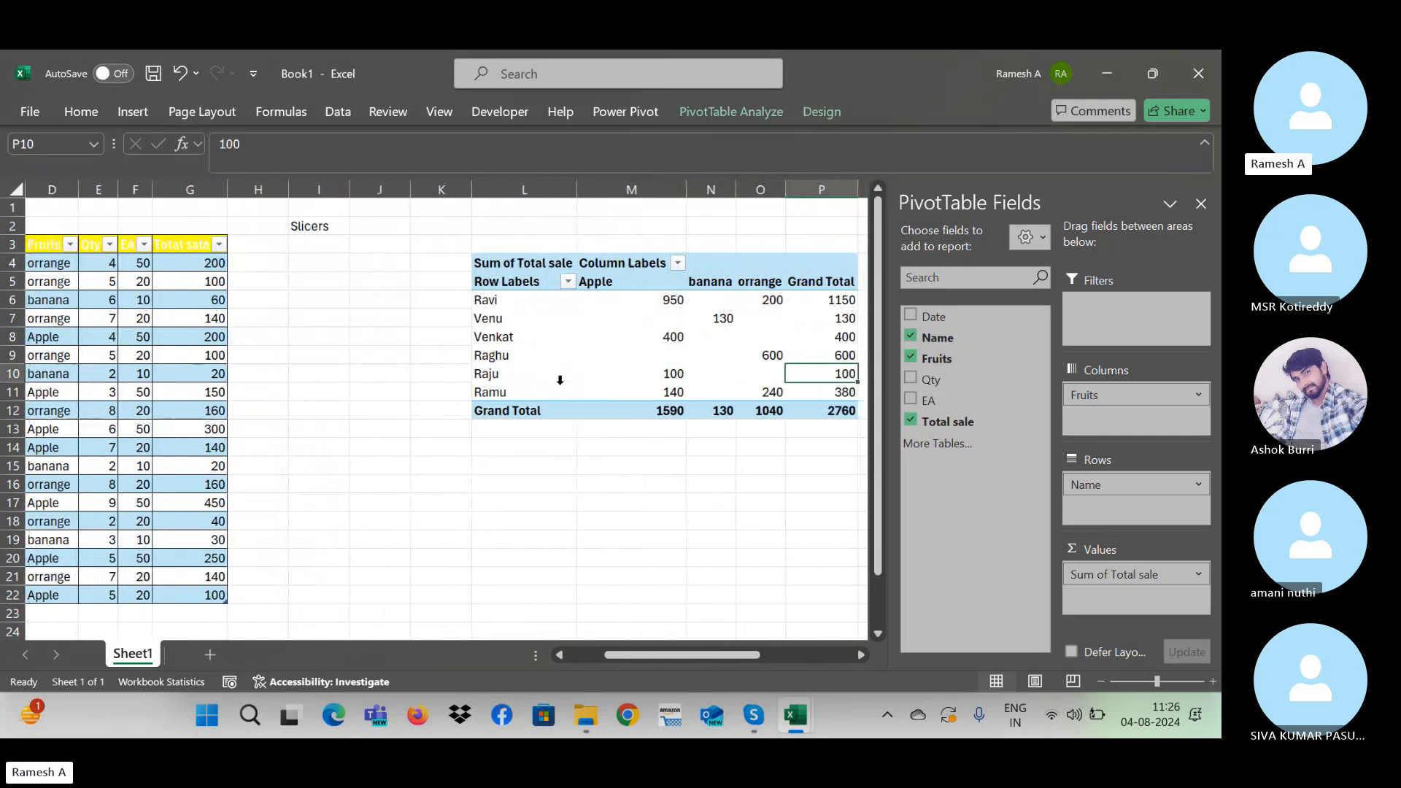
key(Left)
key(Left)
key(Left)
key(Left)
key(Left)
key(Left)
key(Left)
key(Left)
key(Left)
key(Left)
key(Left)
key(Left)
key(Left)
key(Left)
key(Left)
key(Right)
key(Right)
key(Up)
key(Up)
key(Up)
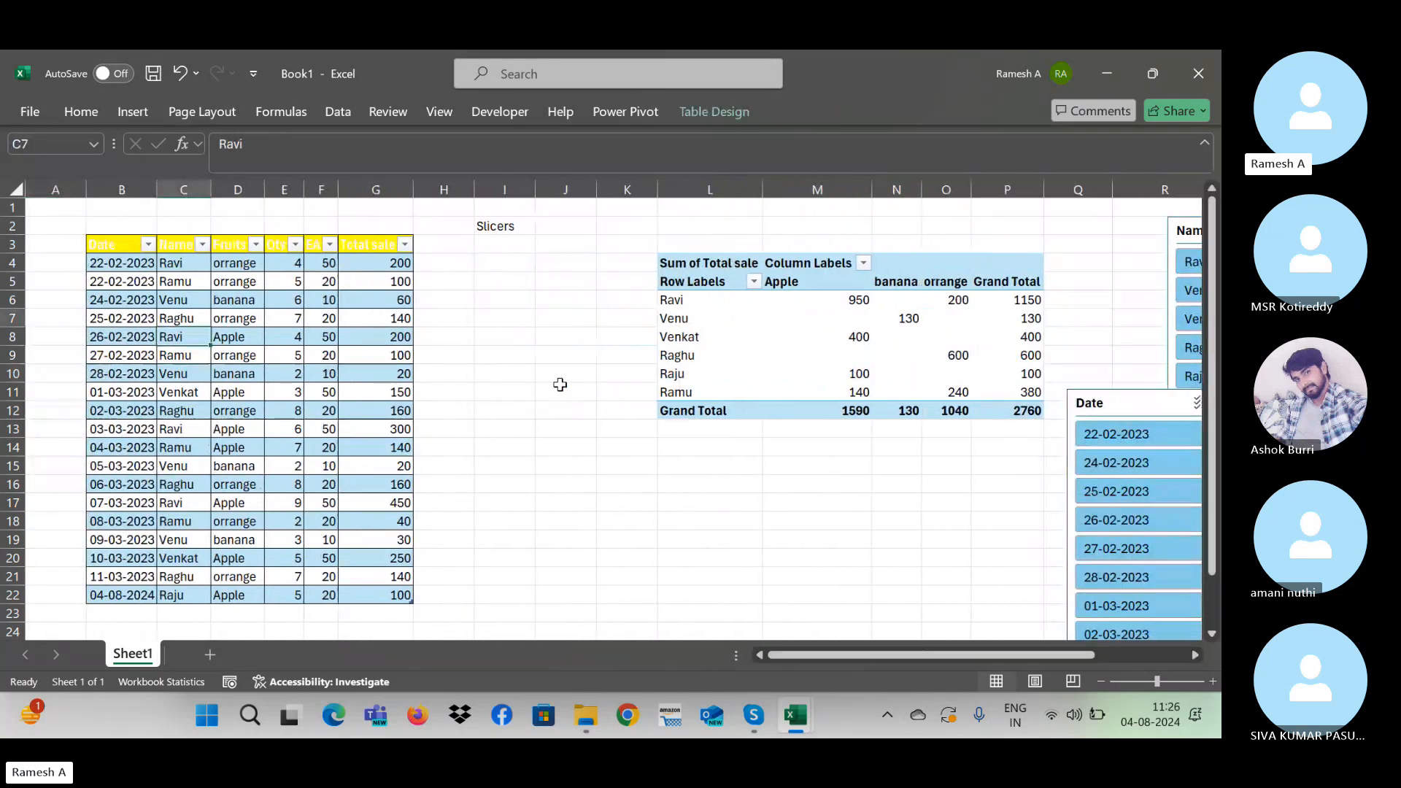
key(Up)
key(Up)
key(Up)
key(Up)
key(alt+Down)
key(Down)
key(Down)
key(Down)
key(Down)
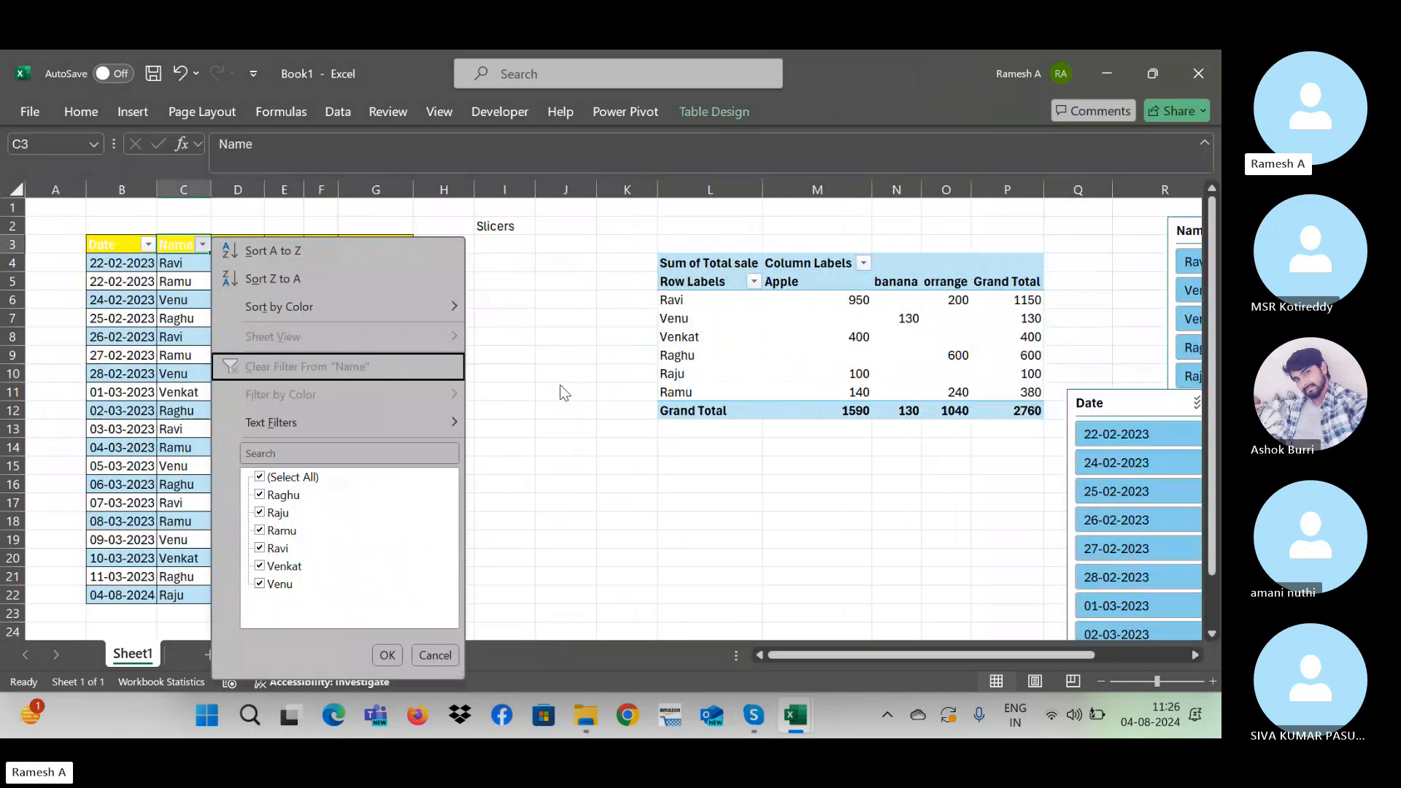
click(204, 246)
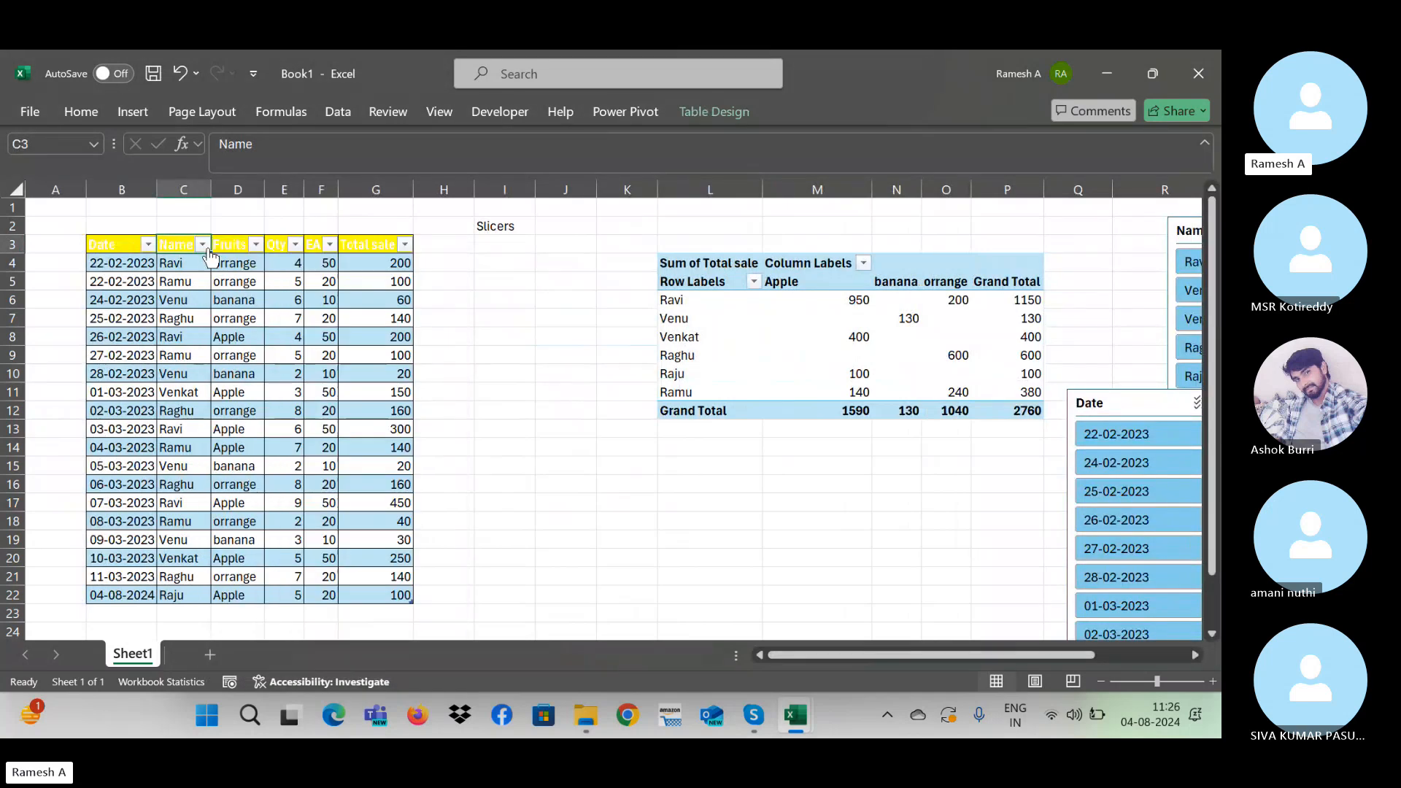
click(204, 246)
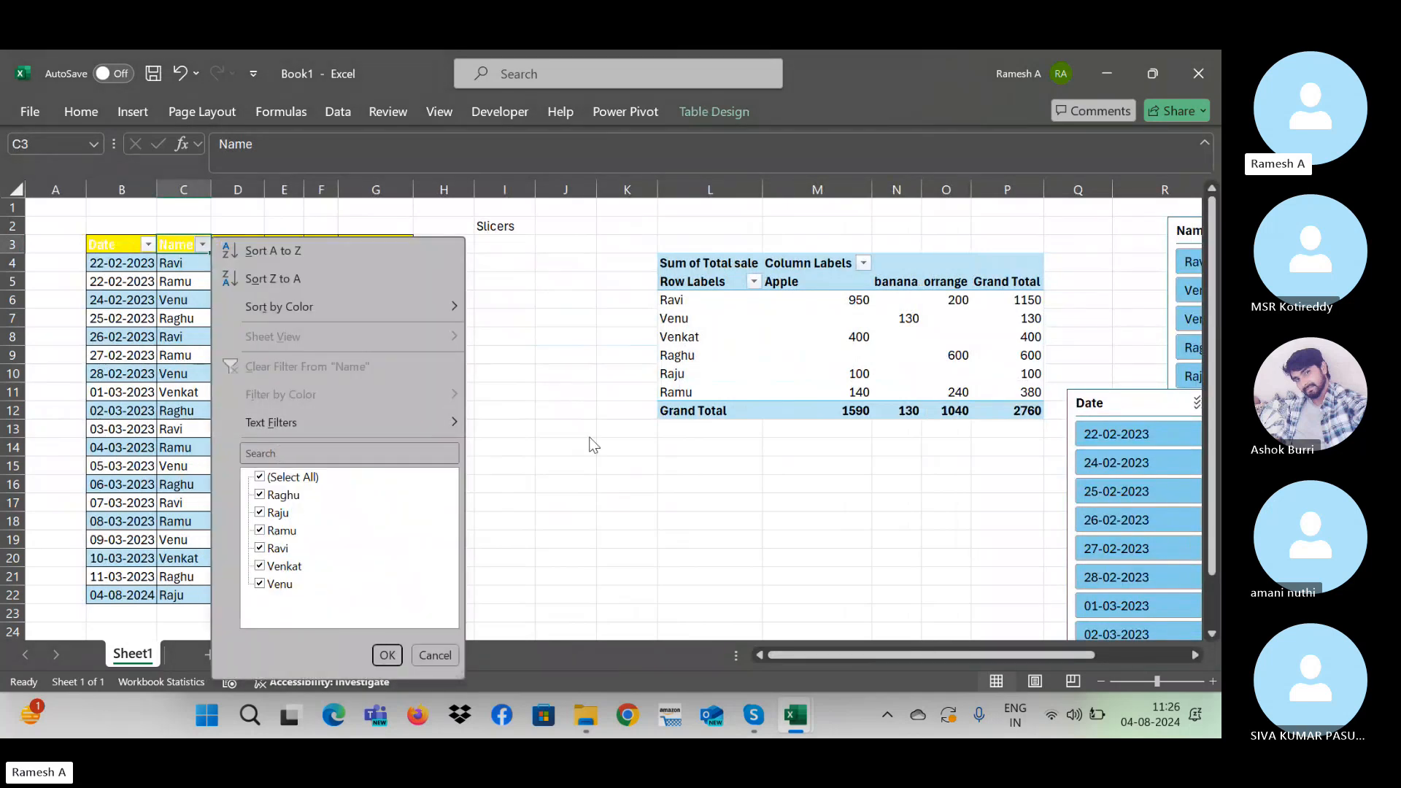
click(629, 473)
Step: Filter the PivotTable by the second and fourth entries on the Name slicer, return to the second, and clear the Name filter
key(Right)
key(Right)
key(Right)
key(Right)
key(Right)
key(Right)
key(Right)
key(Right)
key(Right)
key(Right)
key(Right)
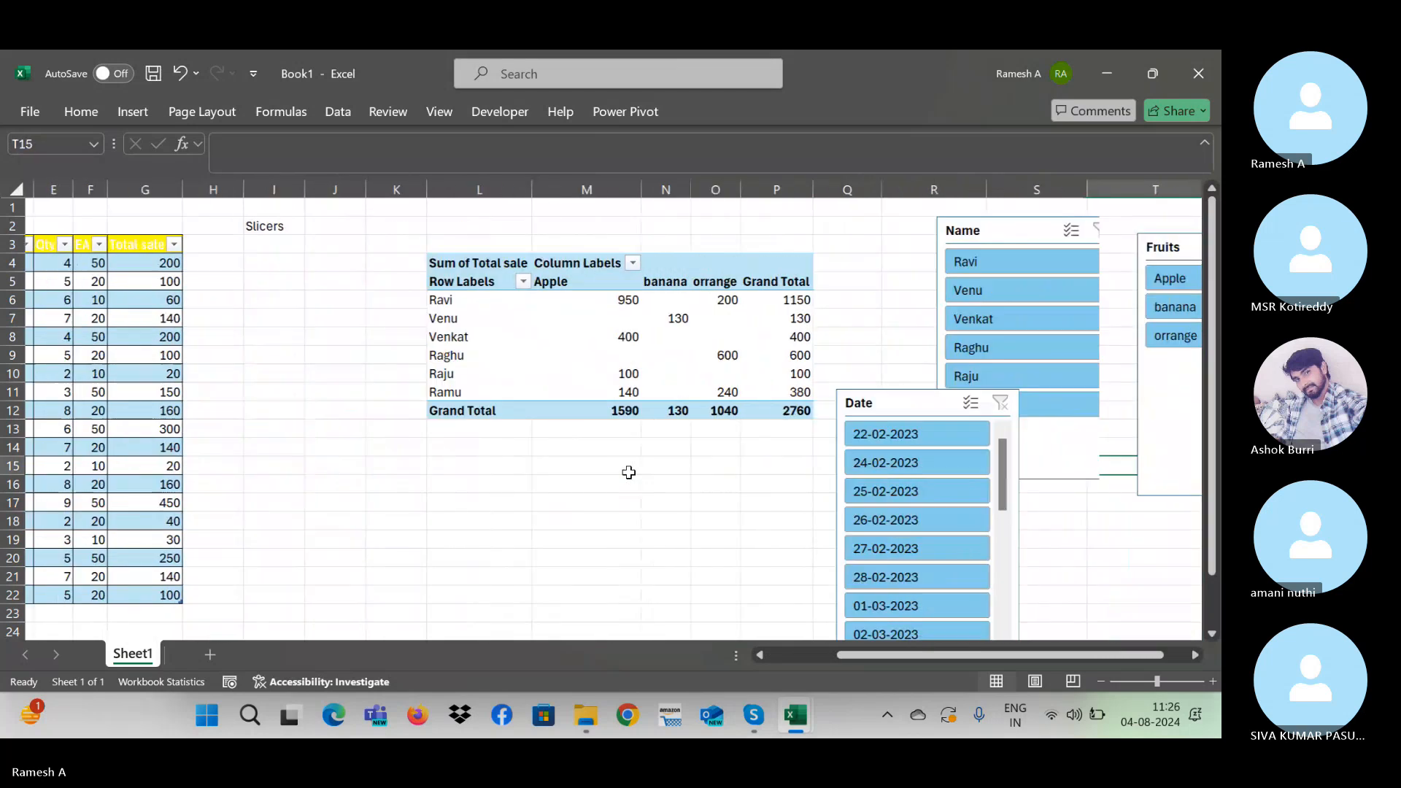
click(884, 295)
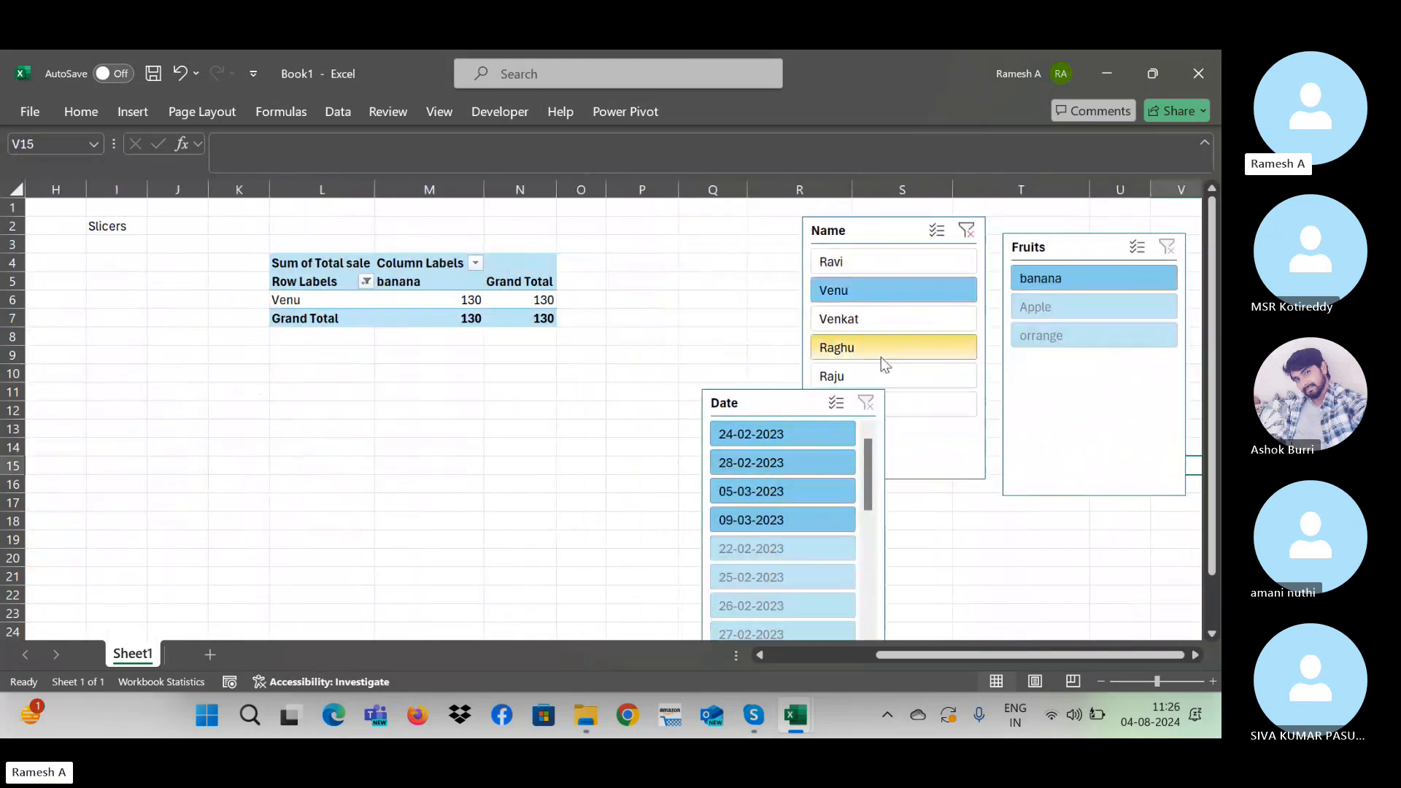
click(880, 347)
click(876, 293)
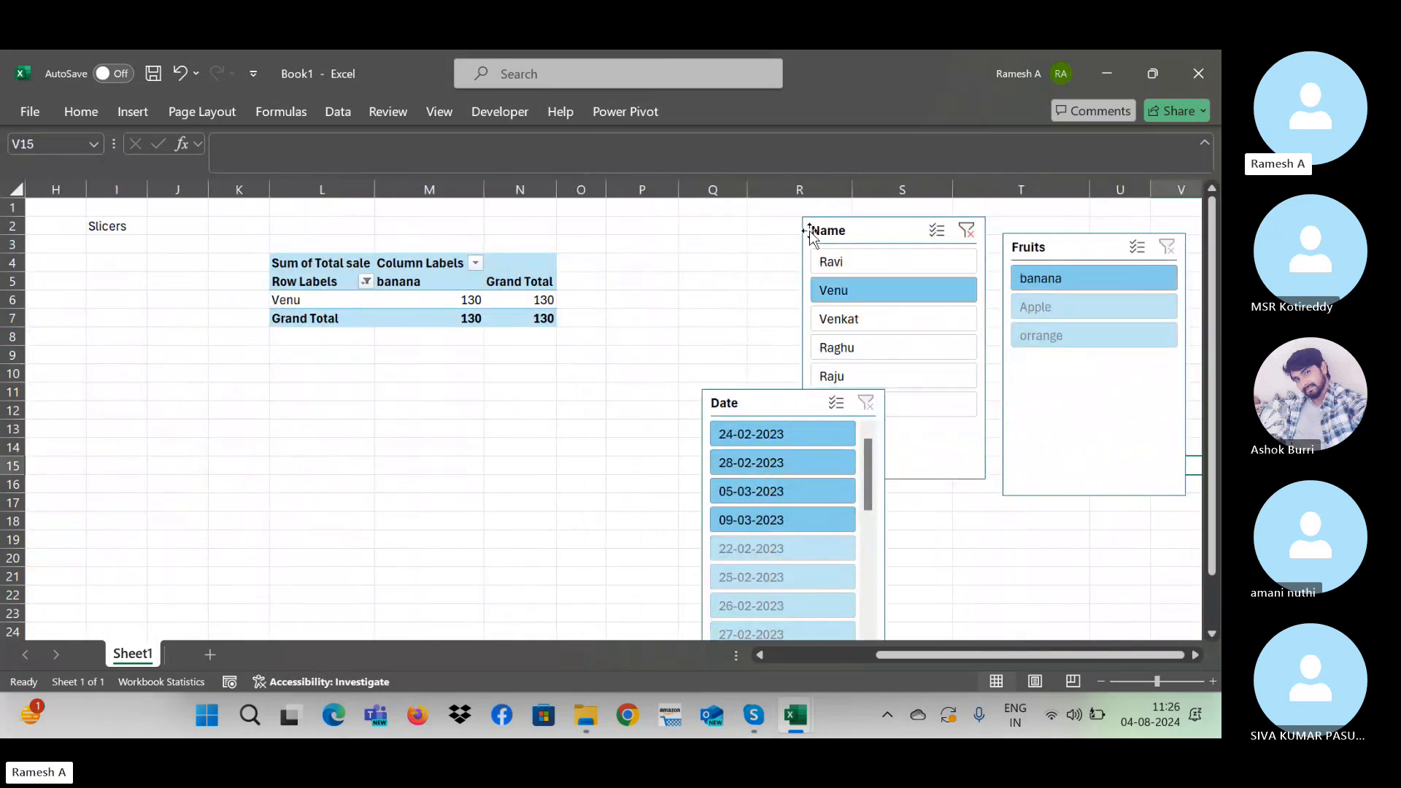
click(966, 230)
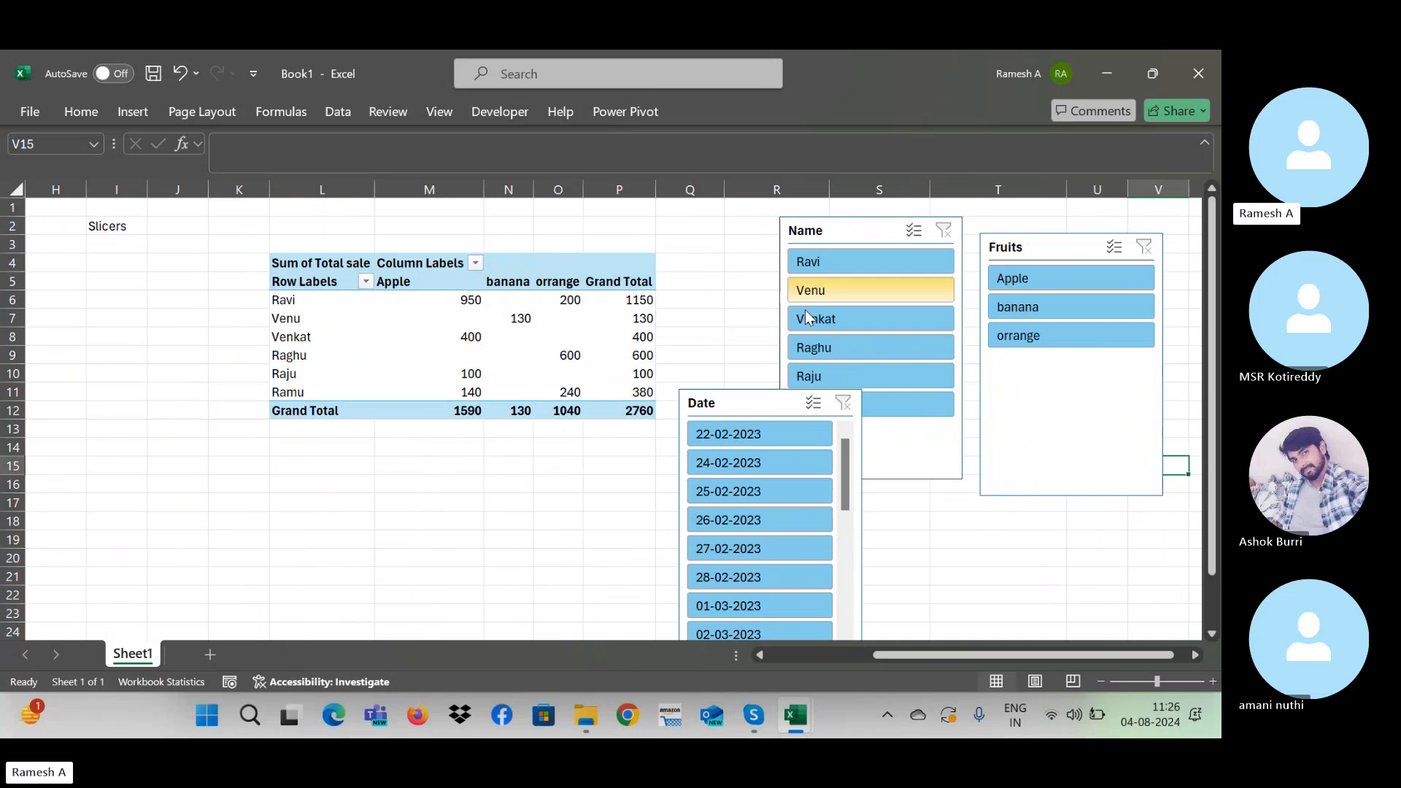
Step: Examine the fields offered for new slicers on the PivotTable without inserting any
click(510, 301)
click(747, 108)
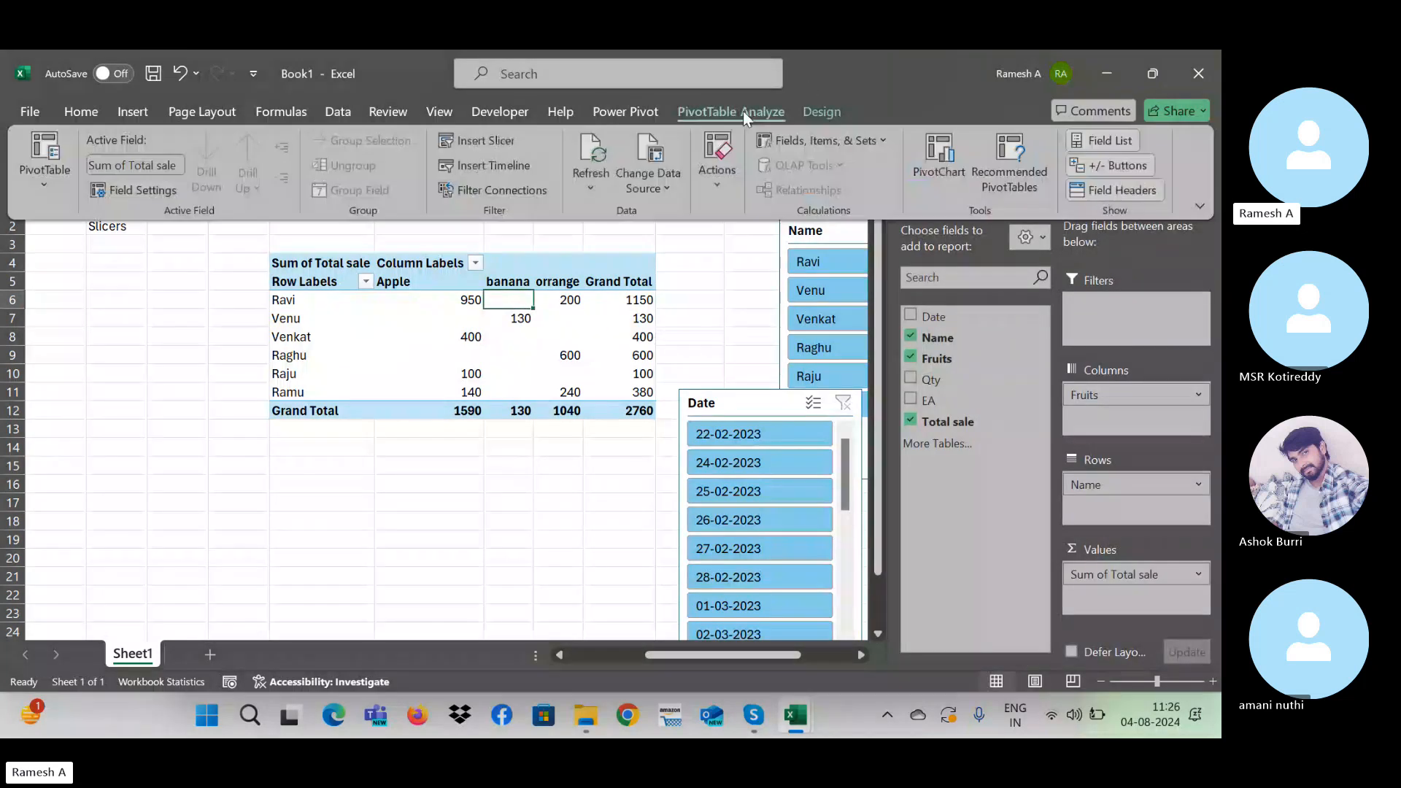
click(505, 156)
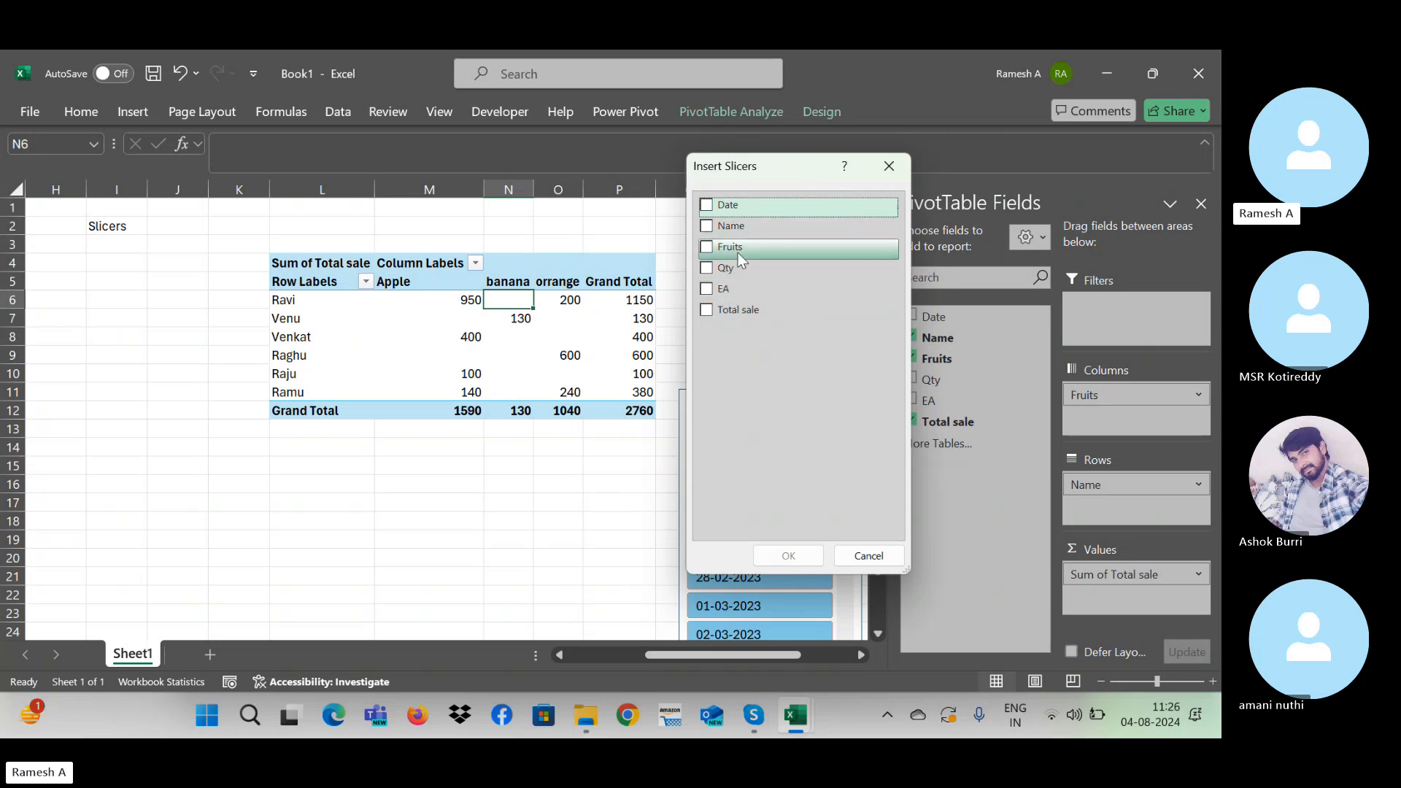
click(881, 165)
click(710, 286)
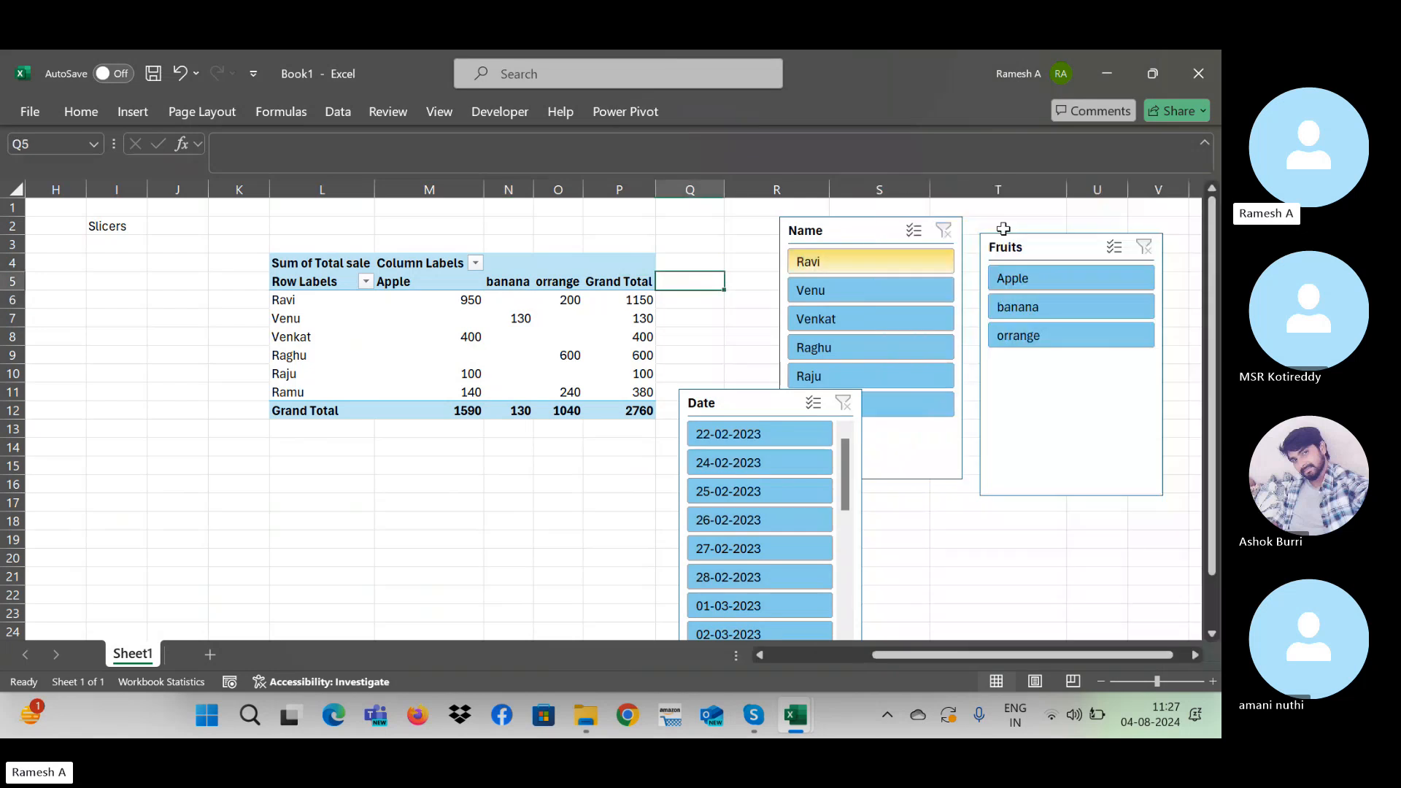
Step: Delete the Name slicer and move the Date slicer up beside the PivotTable, starting at the sheet's first row
click(836, 231)
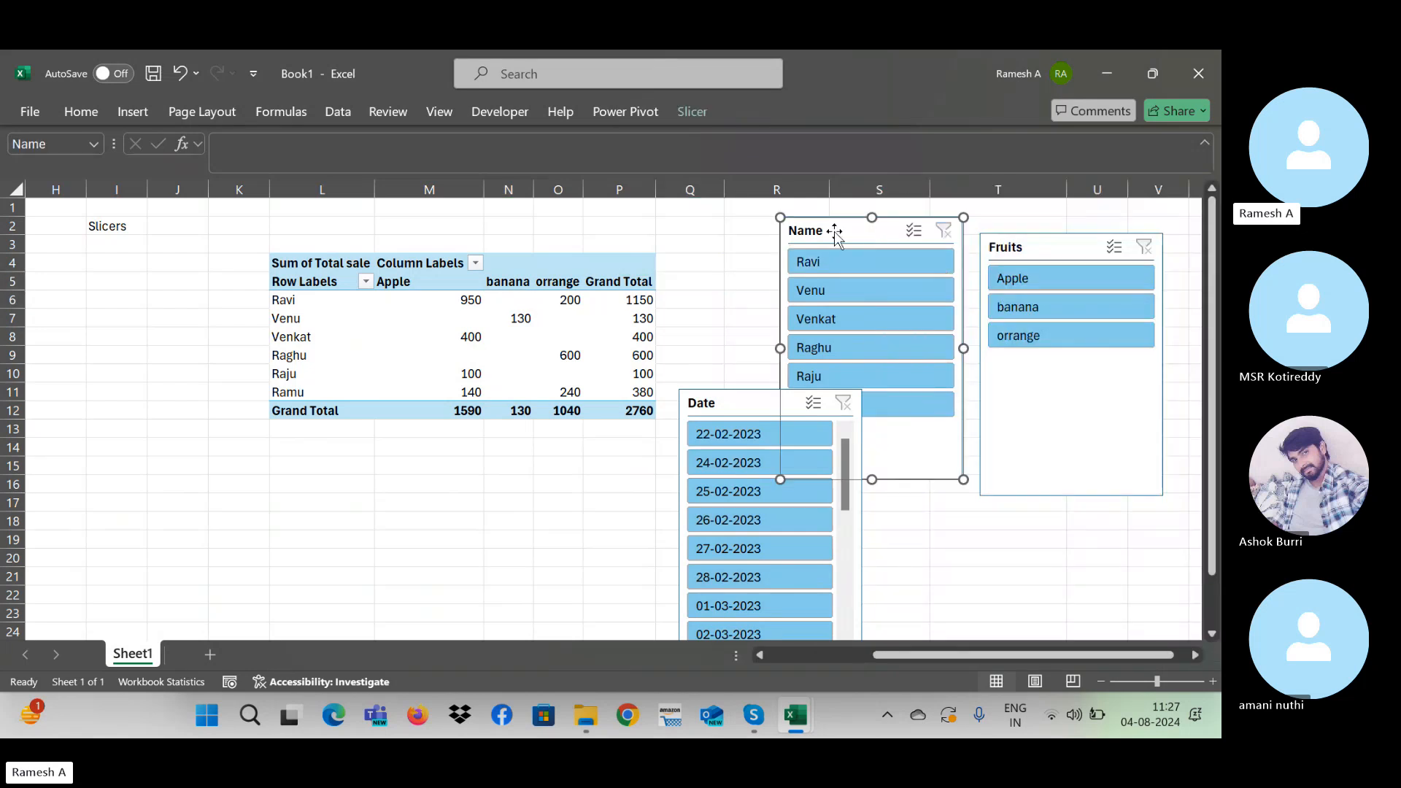
key(Delete)
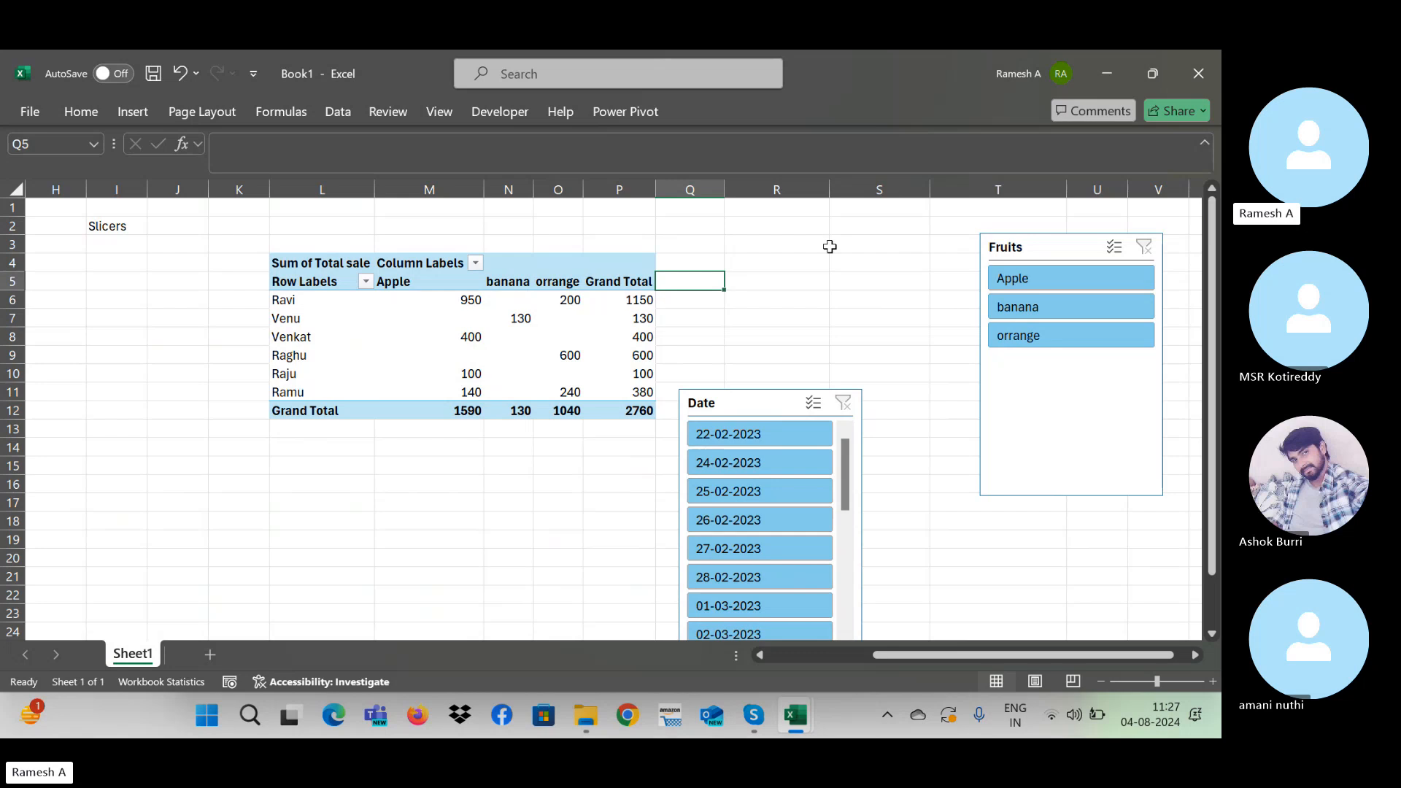
drag(744, 406, 828, 244)
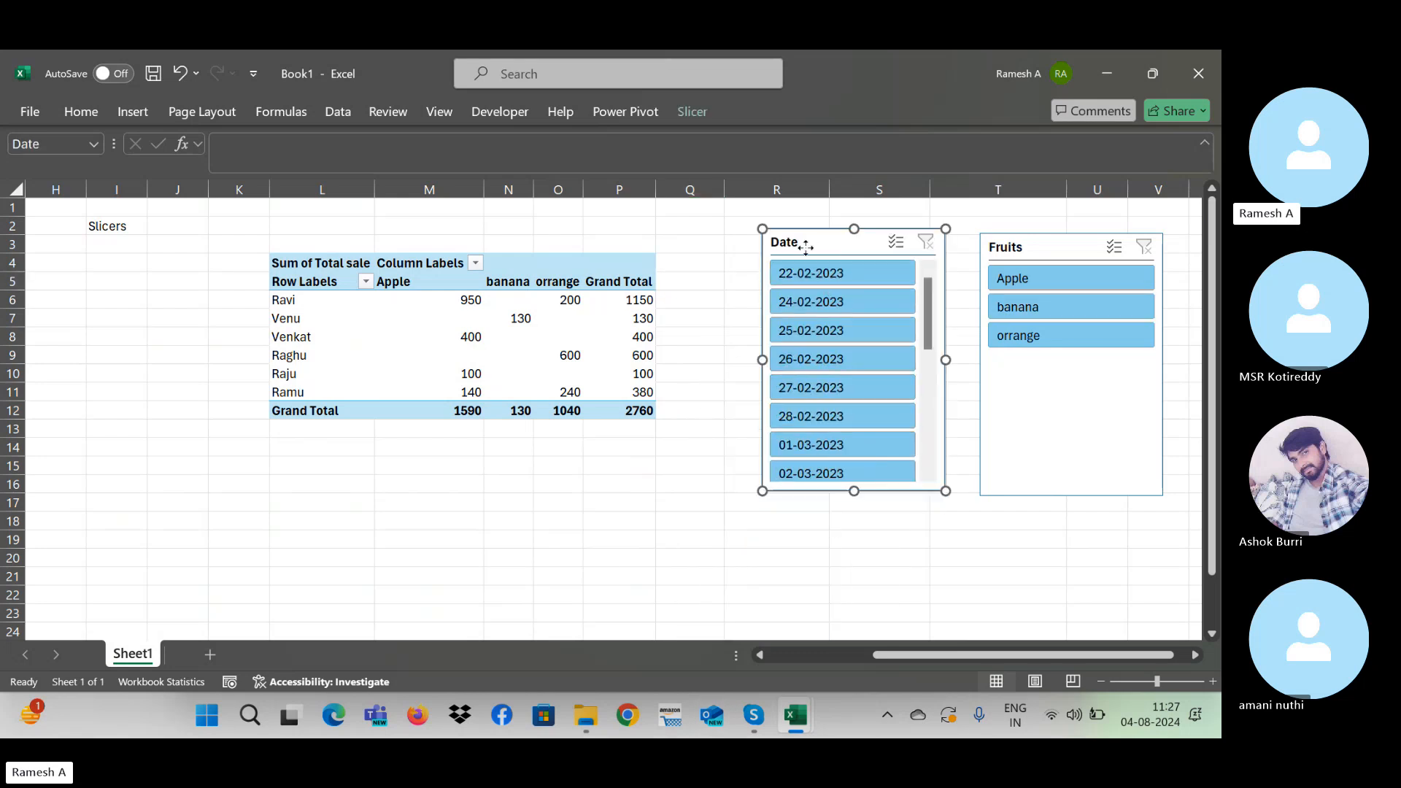
drag(804, 245, 734, 224)
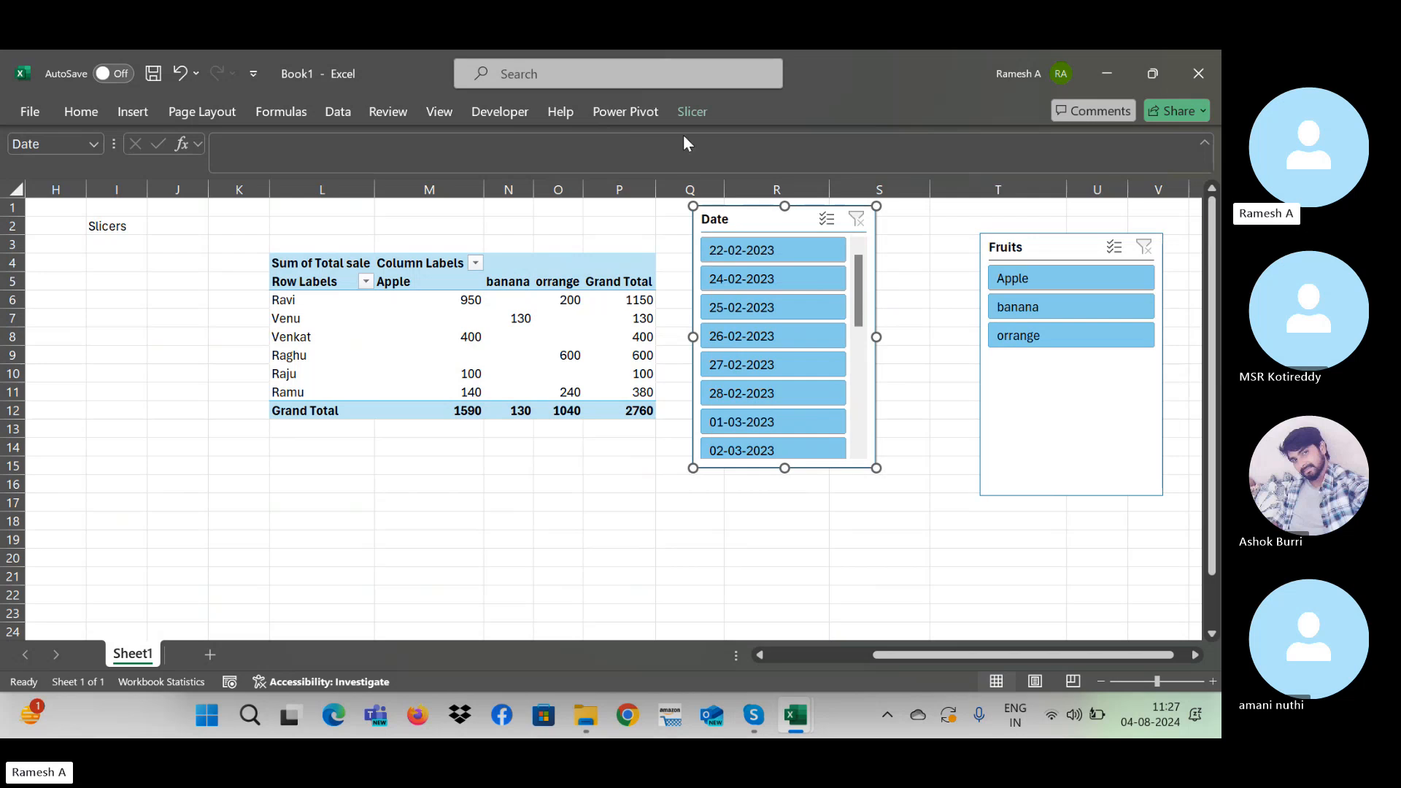
Step: Arrange the Date slicer's buttons in 6 columns
click(689, 112)
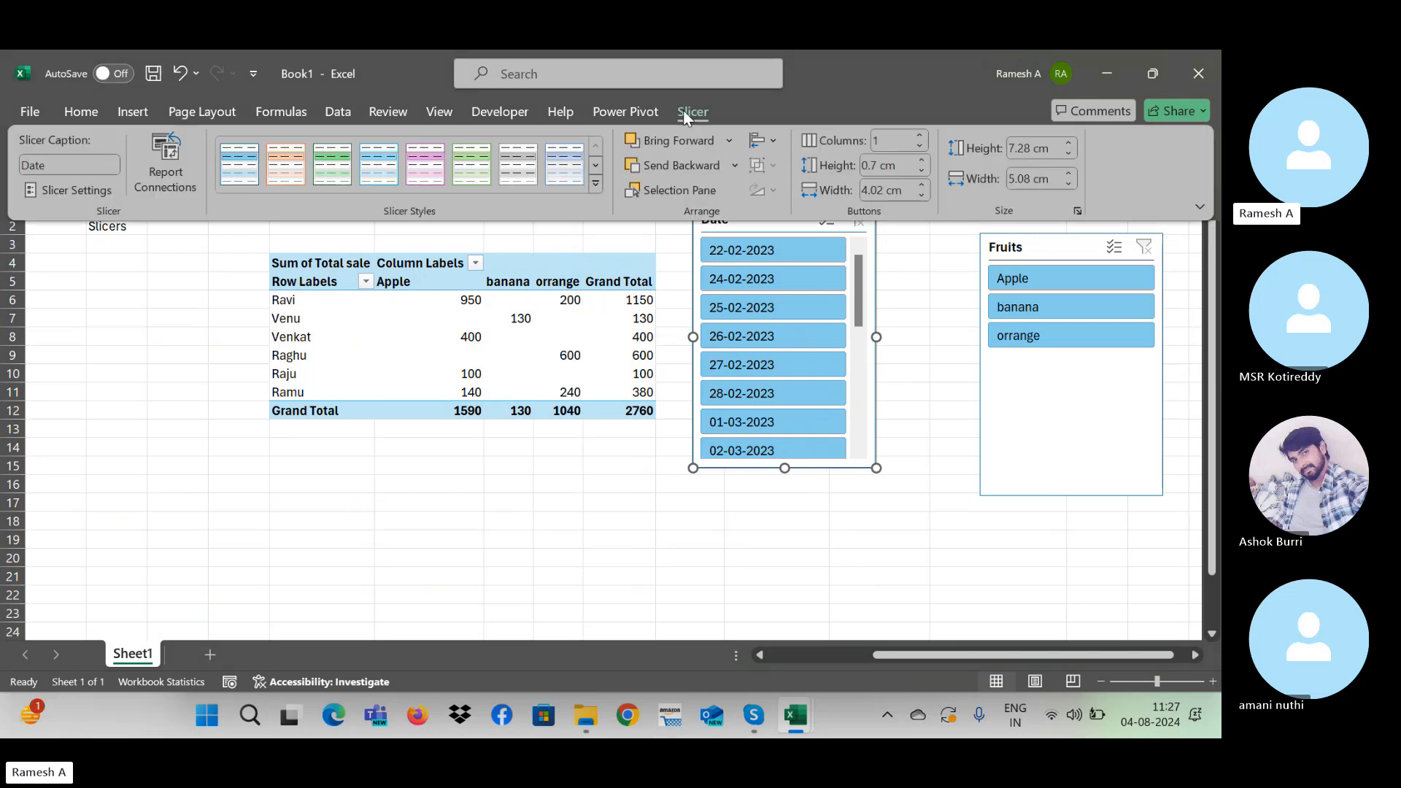
click(920, 134)
click(920, 135)
click(920, 134)
click(921, 134)
click(921, 134)
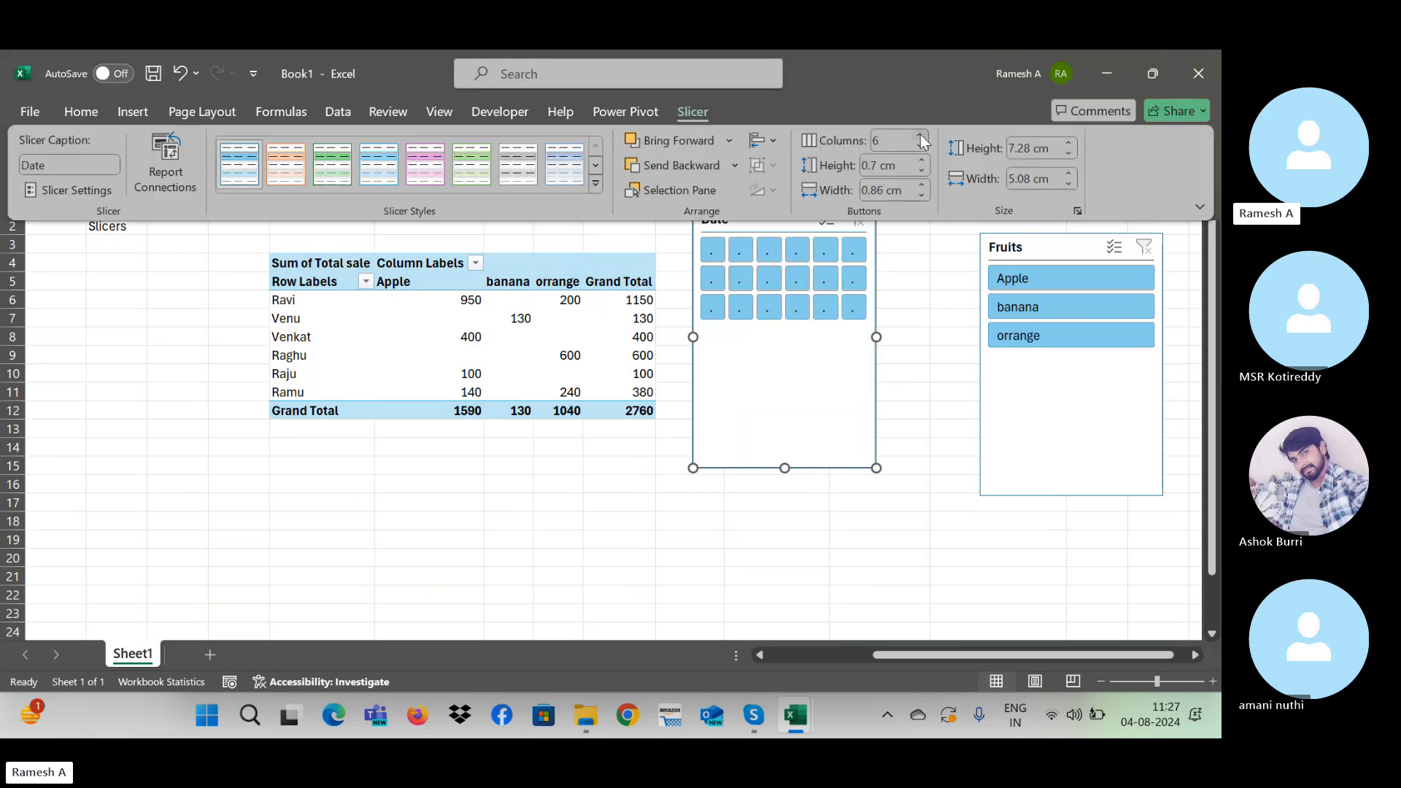
click(921, 134)
click(921, 145)
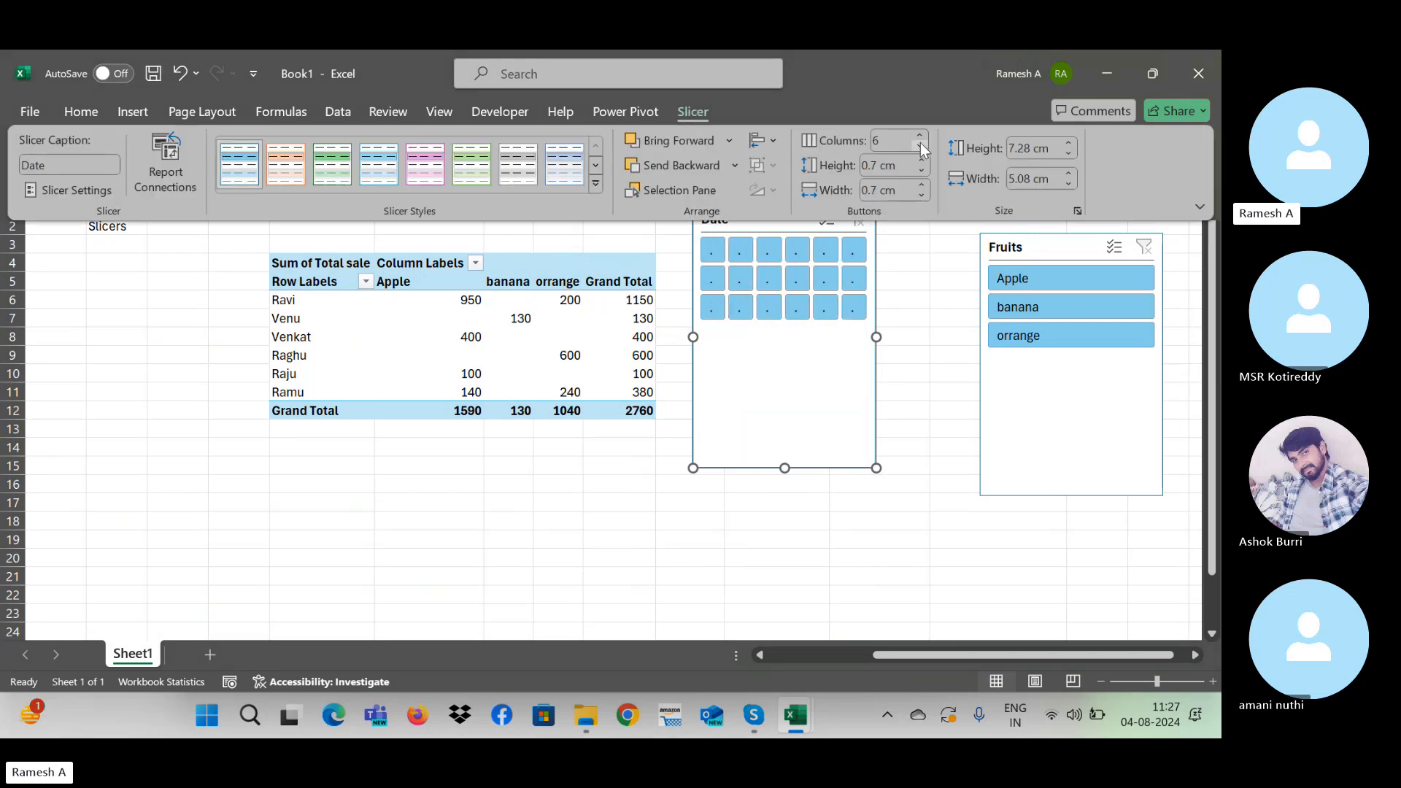
Step: Resize the Date slicer to about 12.3 cm wide and 3.7 cm high, moving the Fruits slicer below it to make room
click(882, 337)
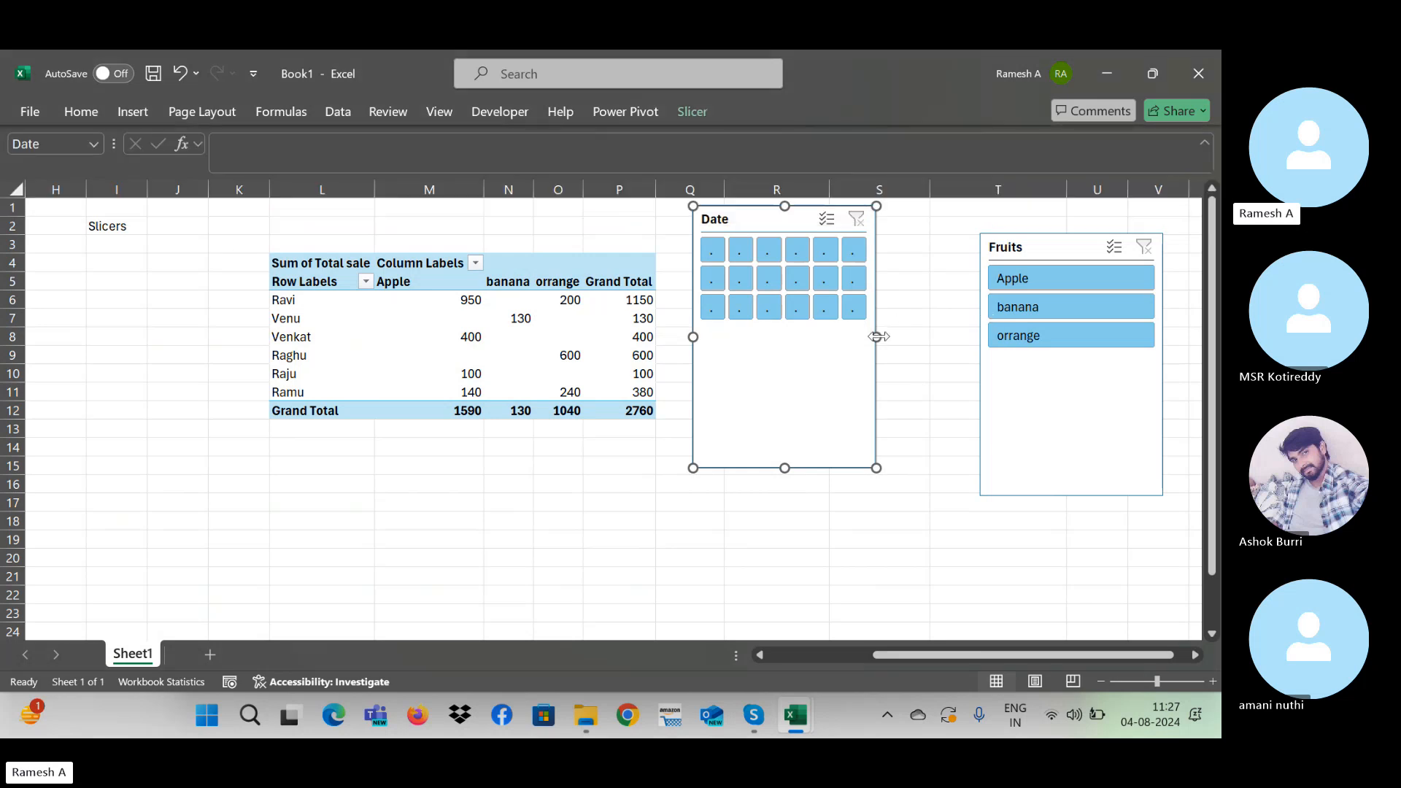
drag(878, 336, 964, 336)
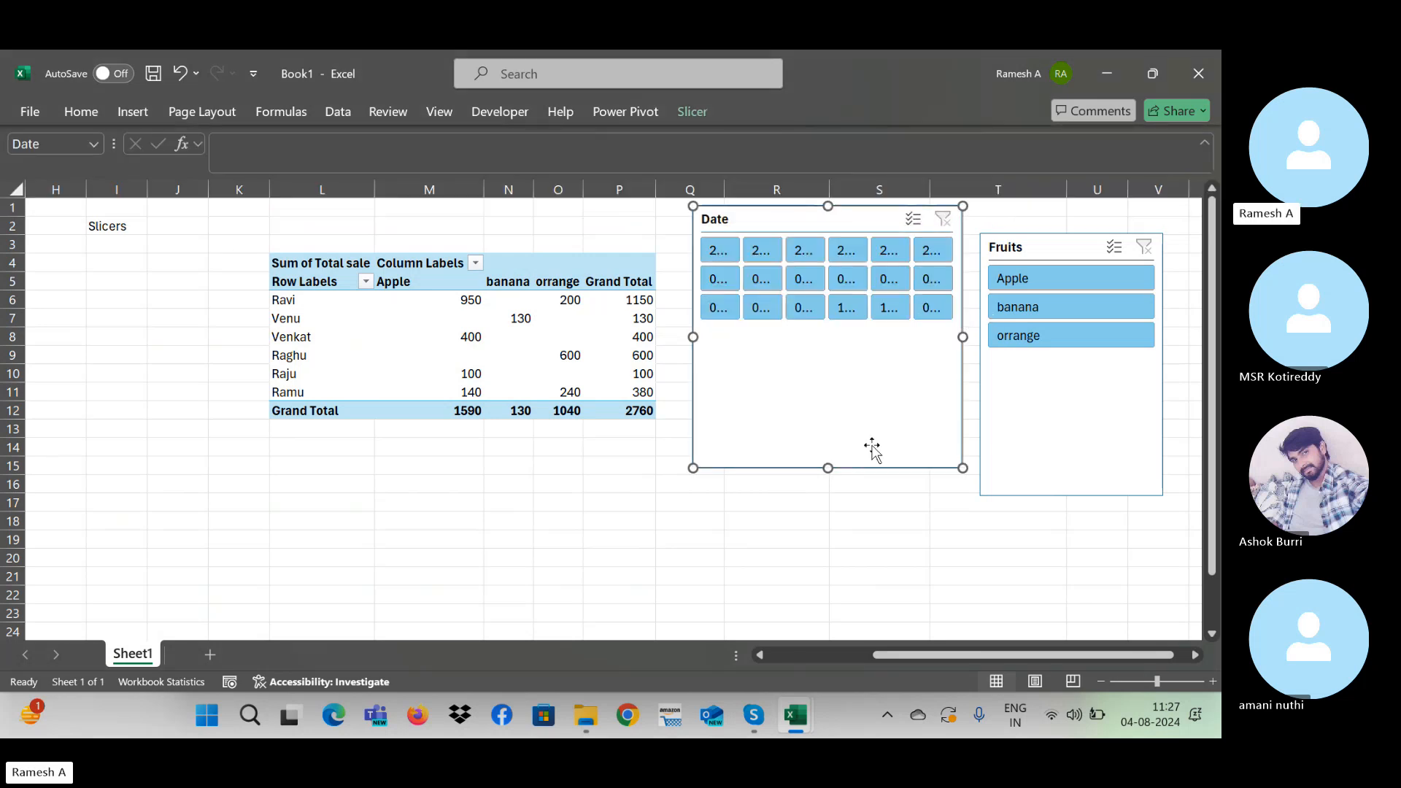
drag(829, 470, 823, 356)
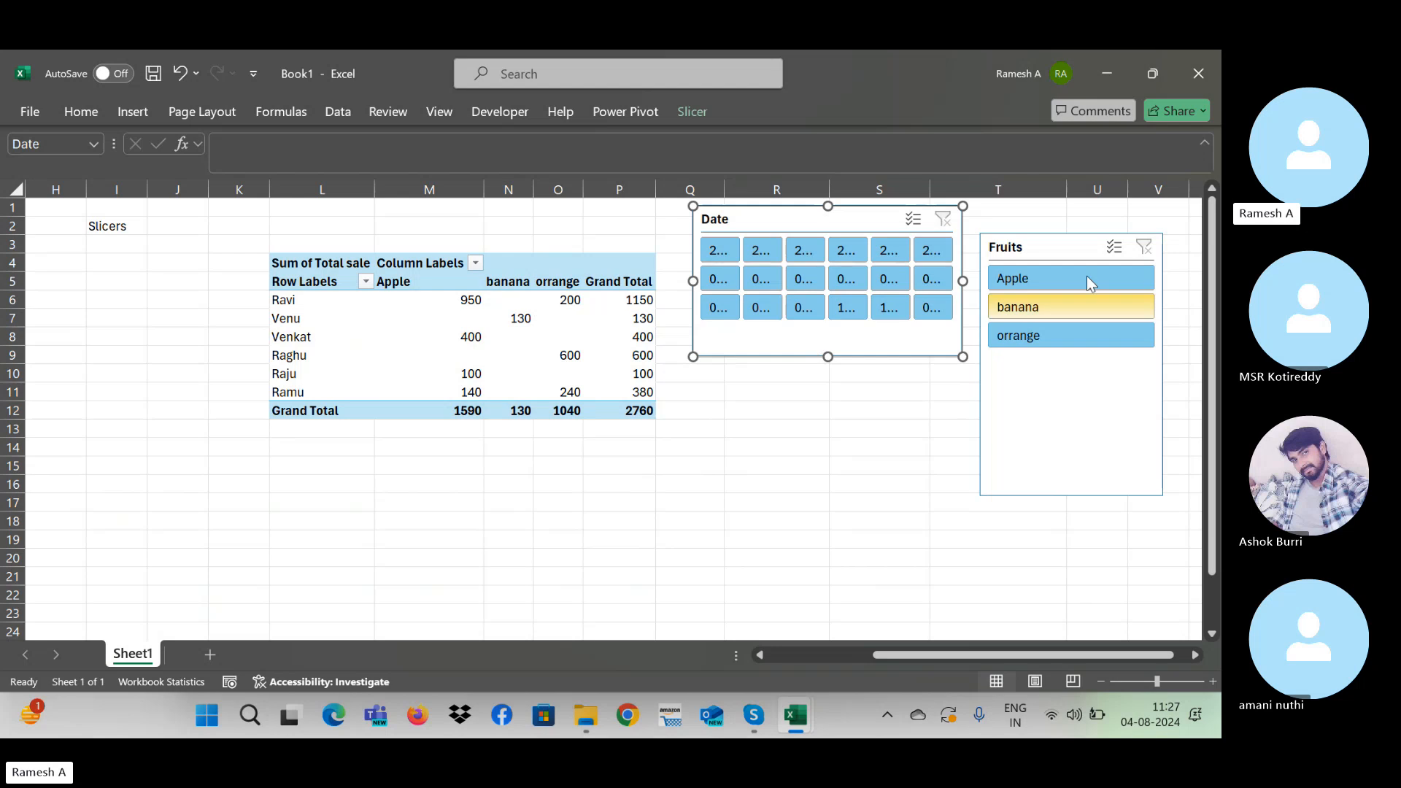
drag(1071, 235, 843, 447)
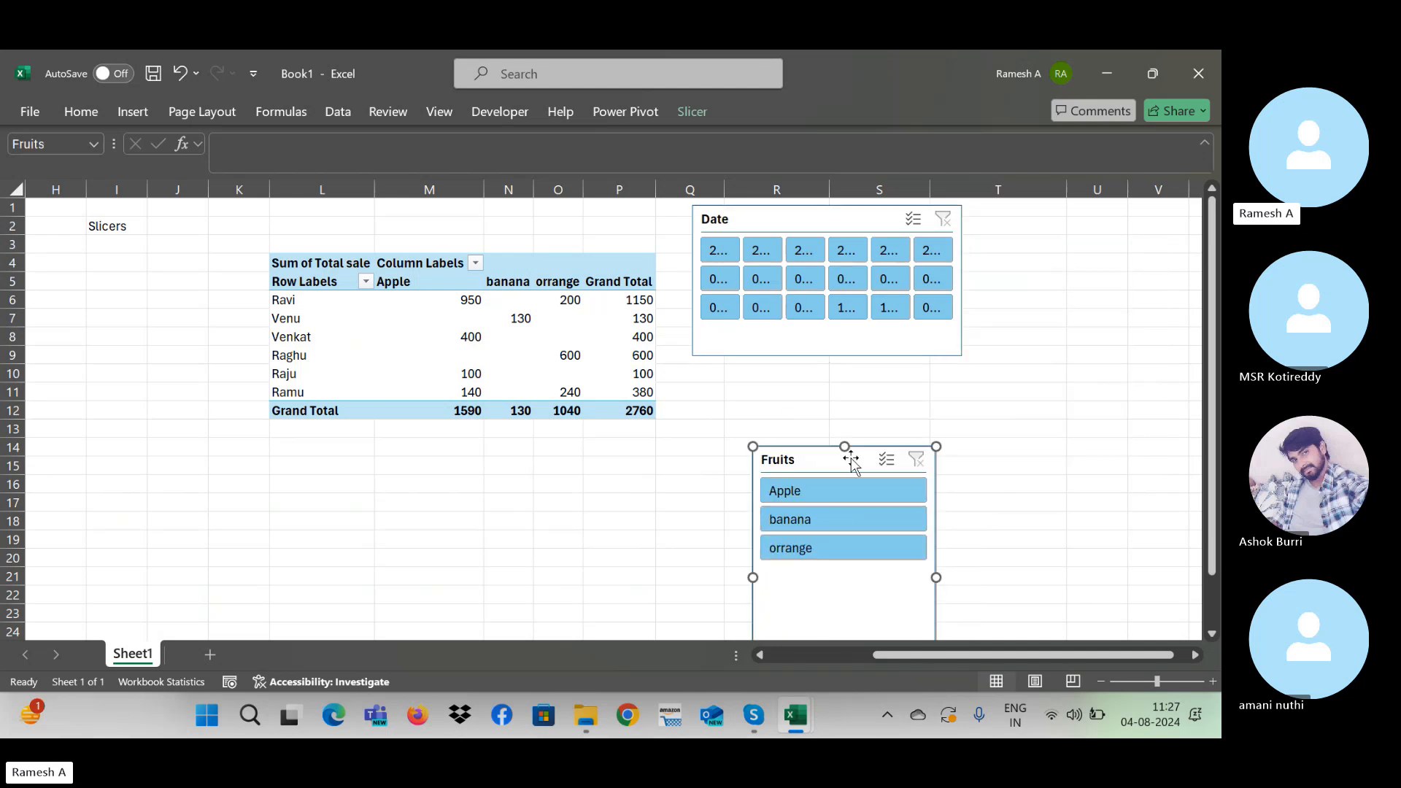
click(966, 353)
drag(963, 357, 1135, 312)
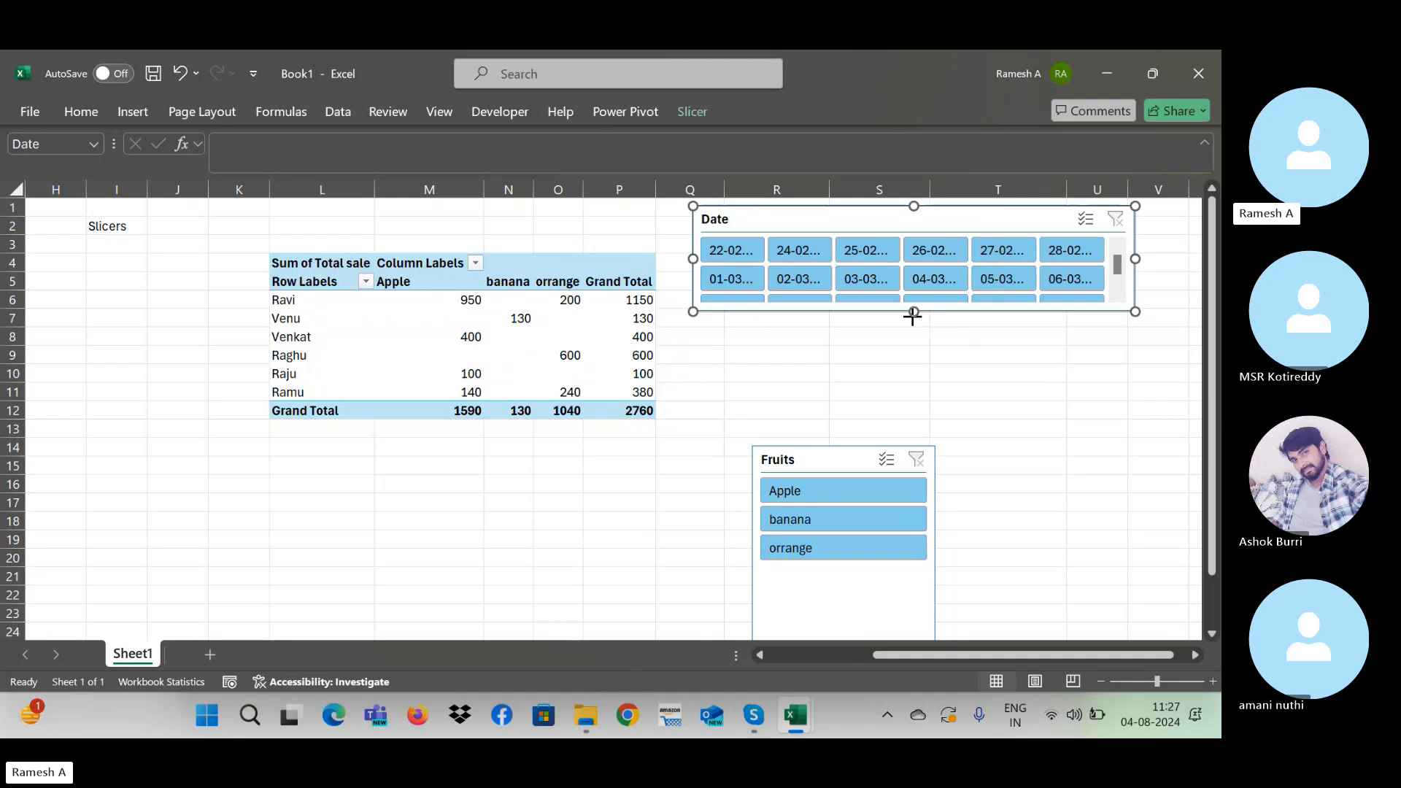
drag(913, 315, 913, 337)
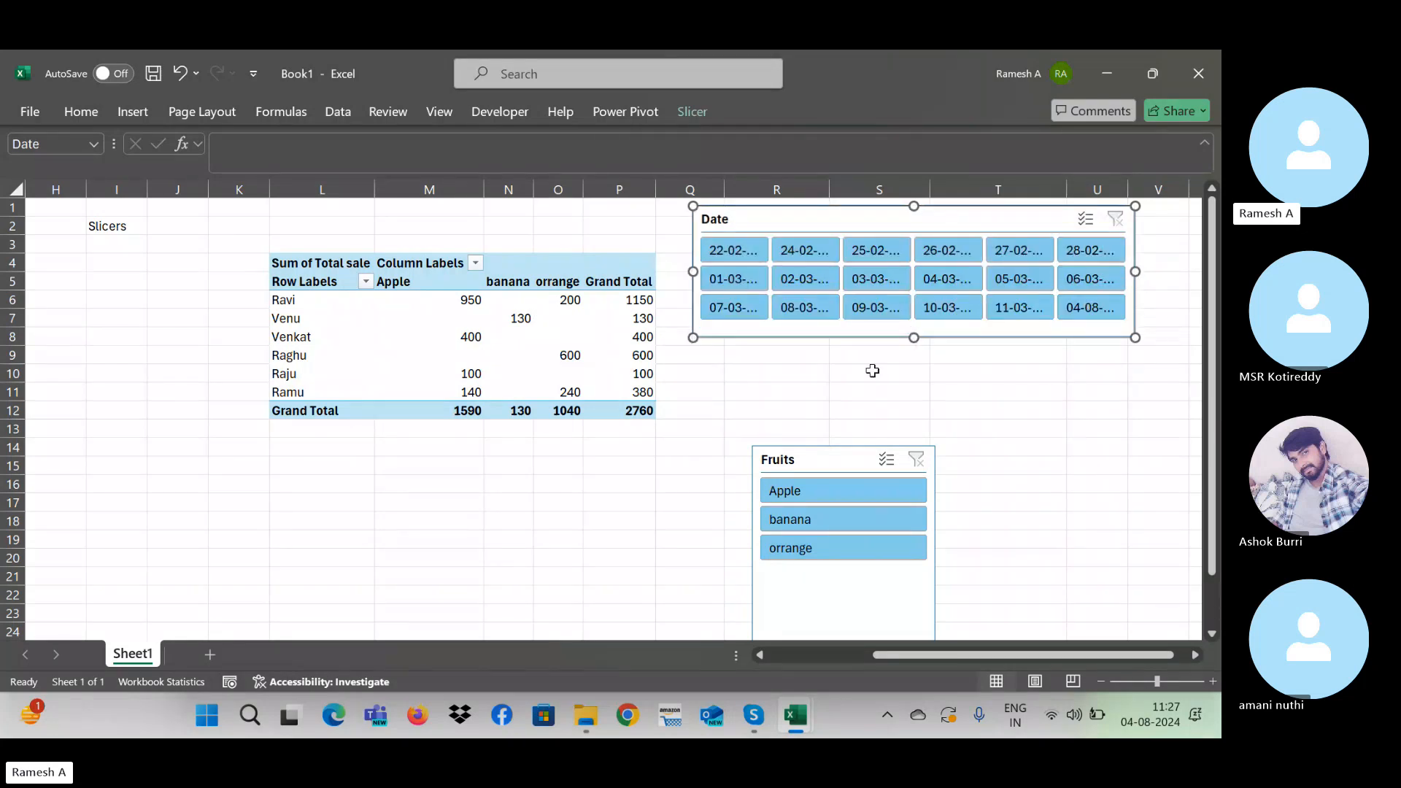
Step: Apply the dark slicer style with solid blue buttons and white text to the Date slicer
click(689, 114)
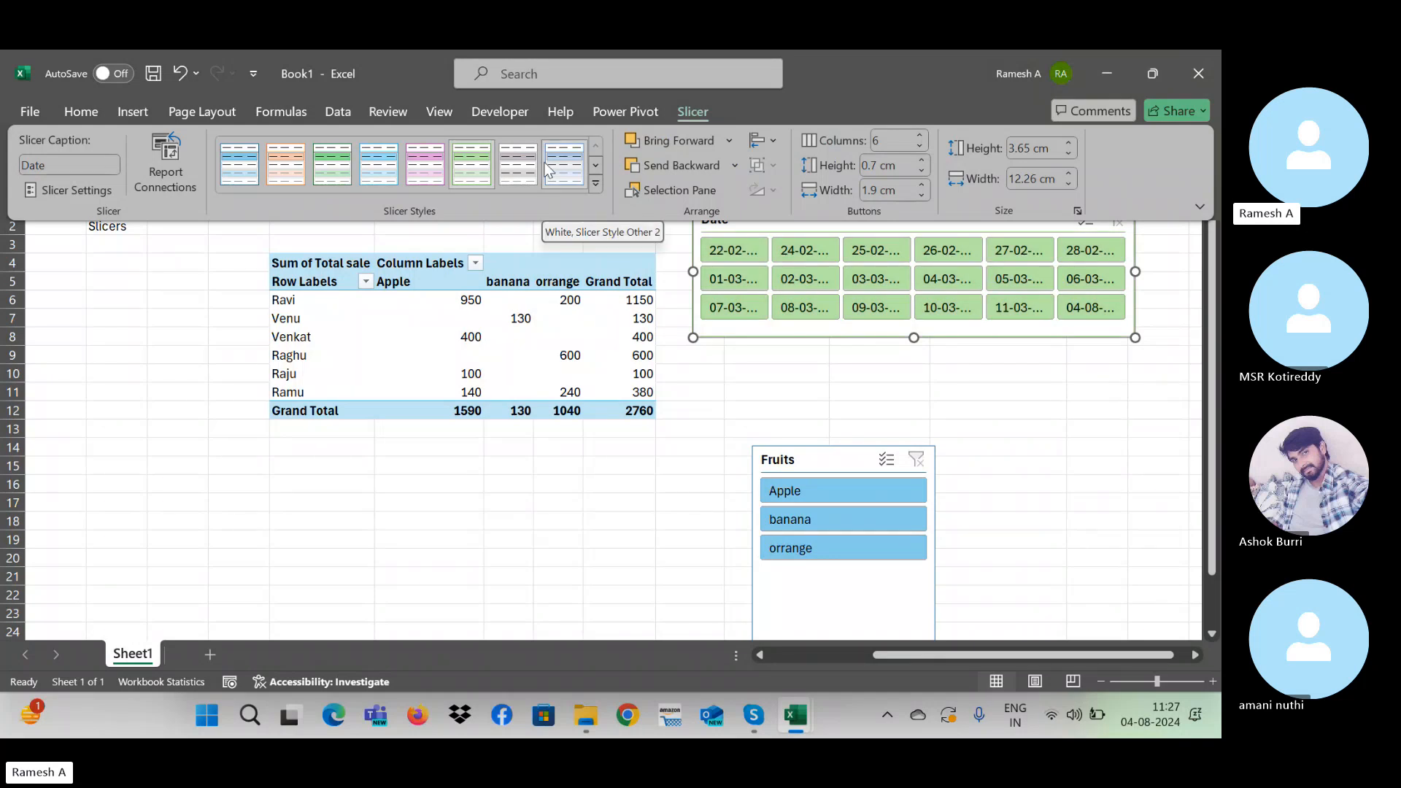
click(595, 183)
click(365, 284)
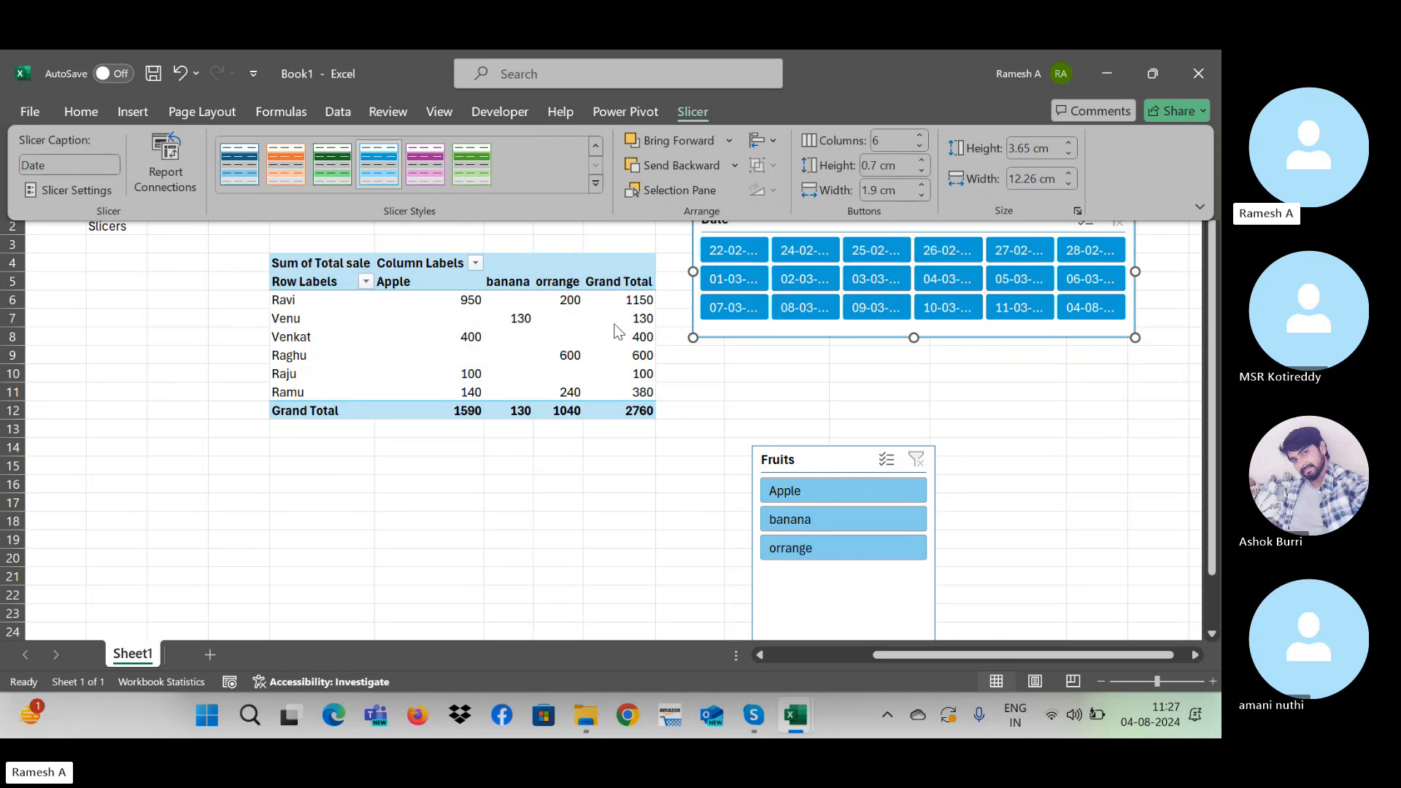
Step: Filter the PivotTable by 03-03-2023 and 02-03-2023 in turn on the Date slicer, ending on 03-03-2023
click(902, 277)
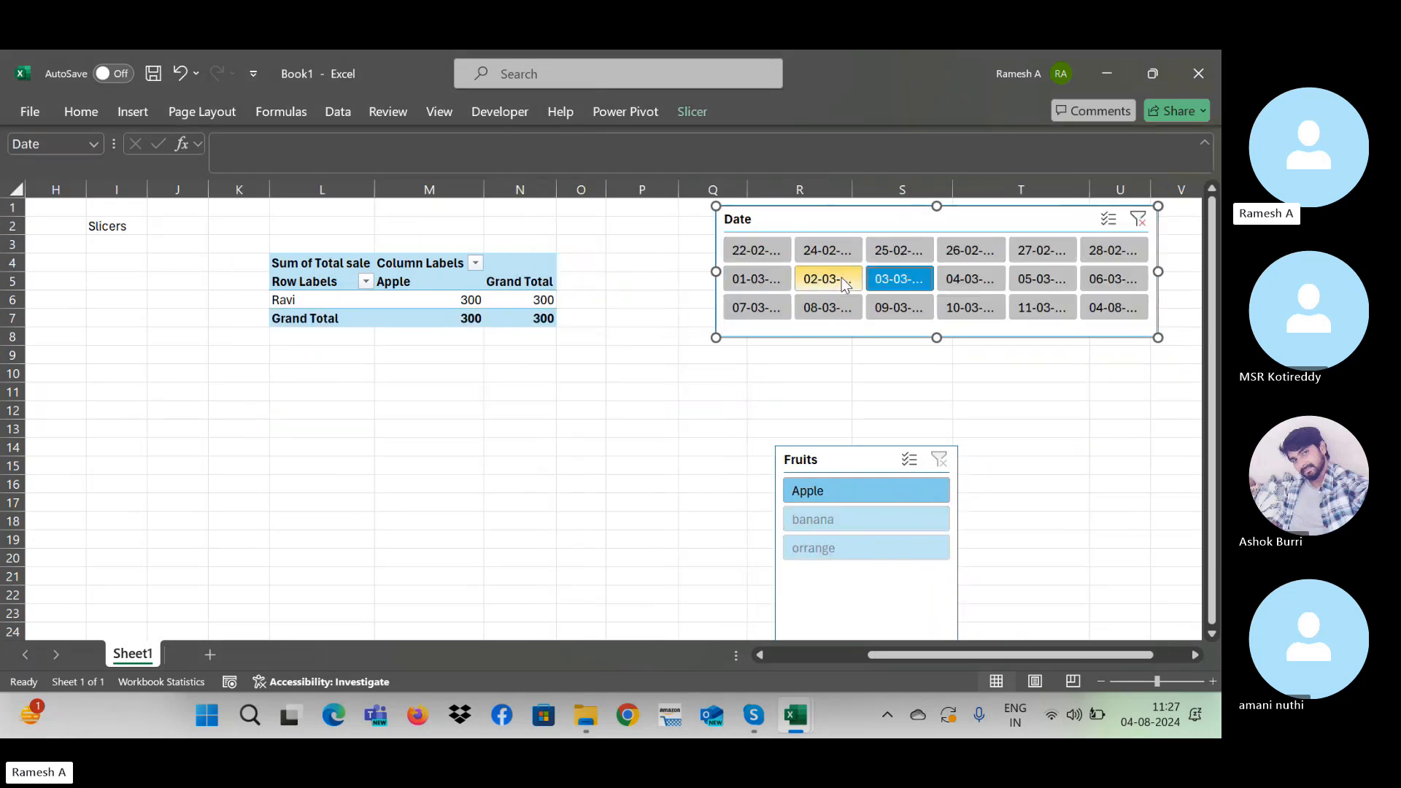
click(824, 287)
click(897, 280)
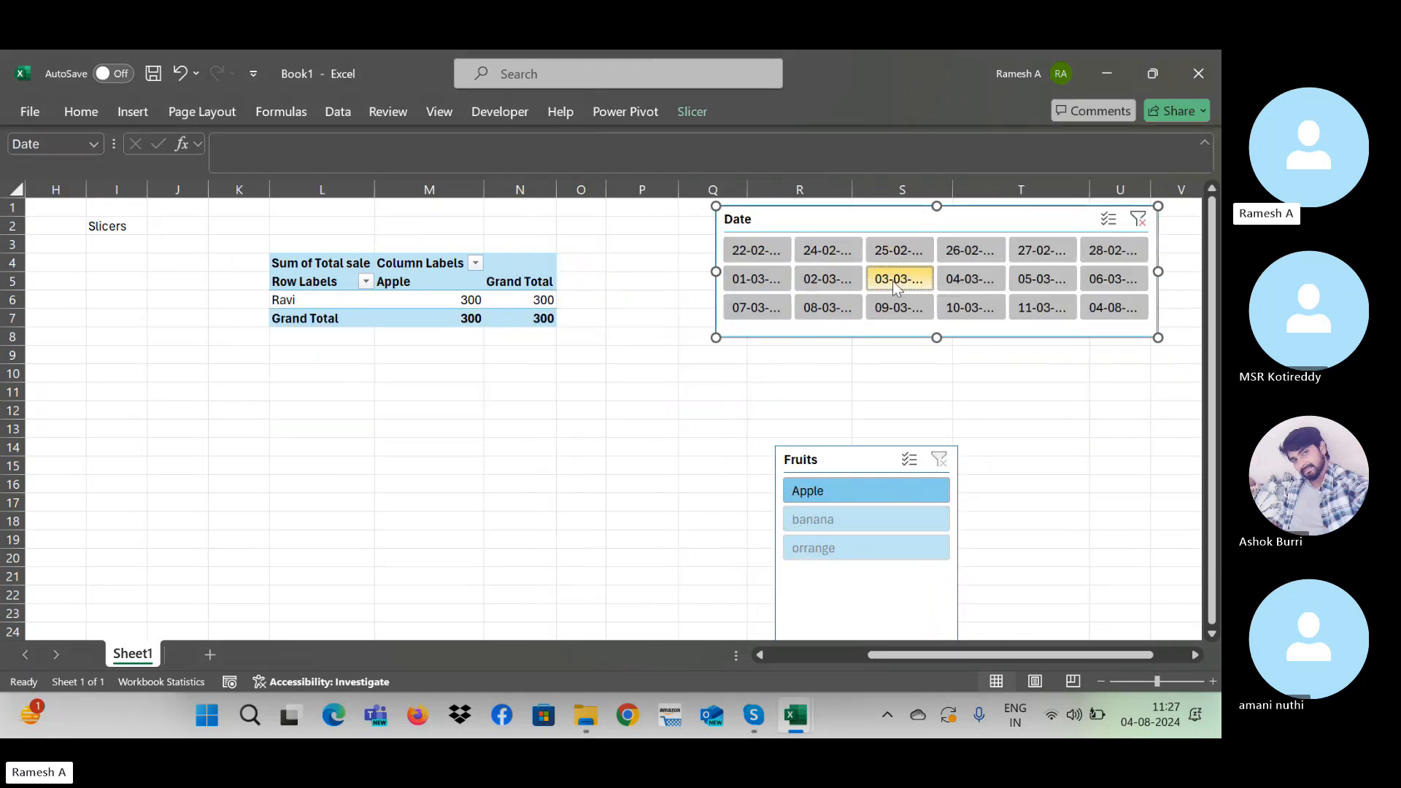
Step: Filter the PivotTable by 24-02-2023 on the Date slicer and widen the slicer on both sides until its buttons fit the full dates
click(837, 257)
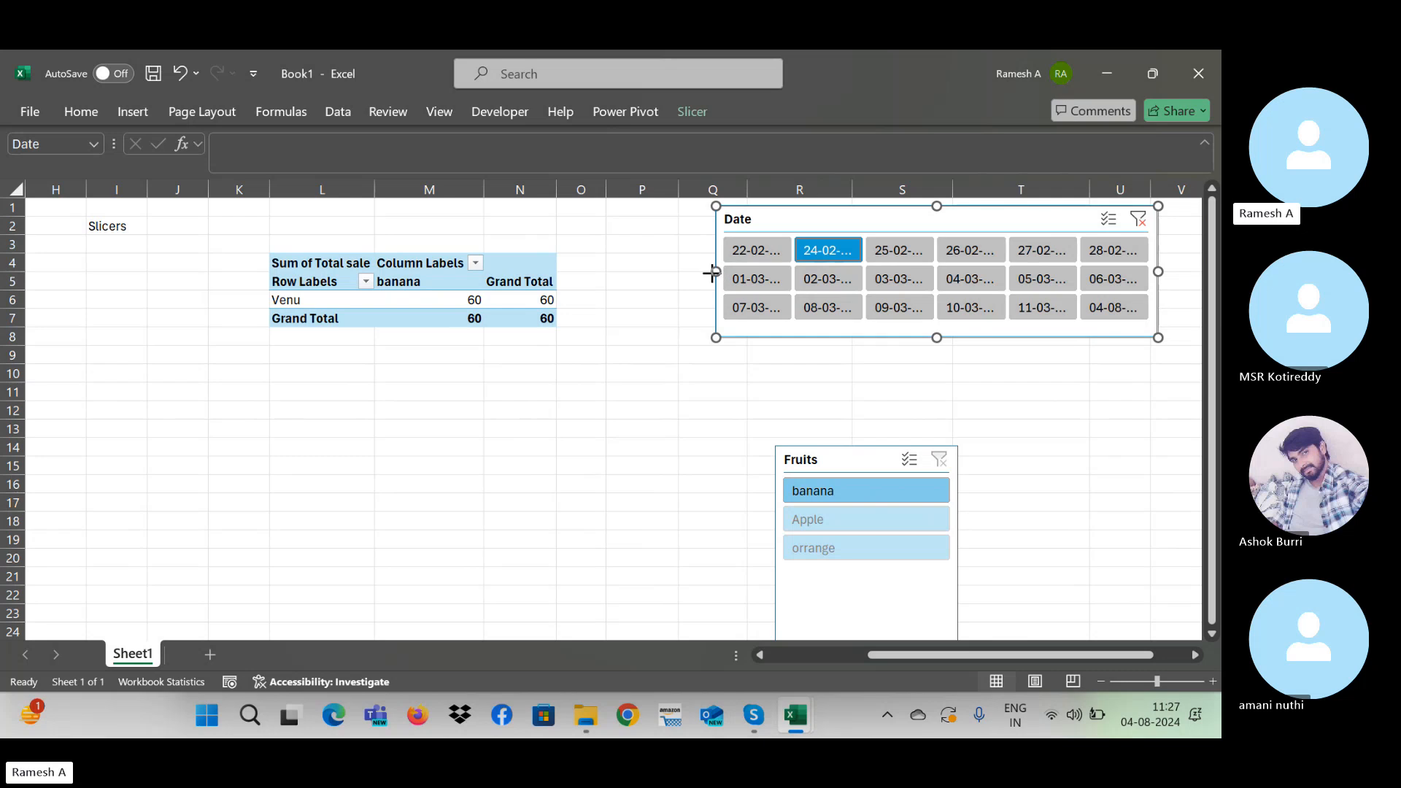
drag(712, 271, 647, 271)
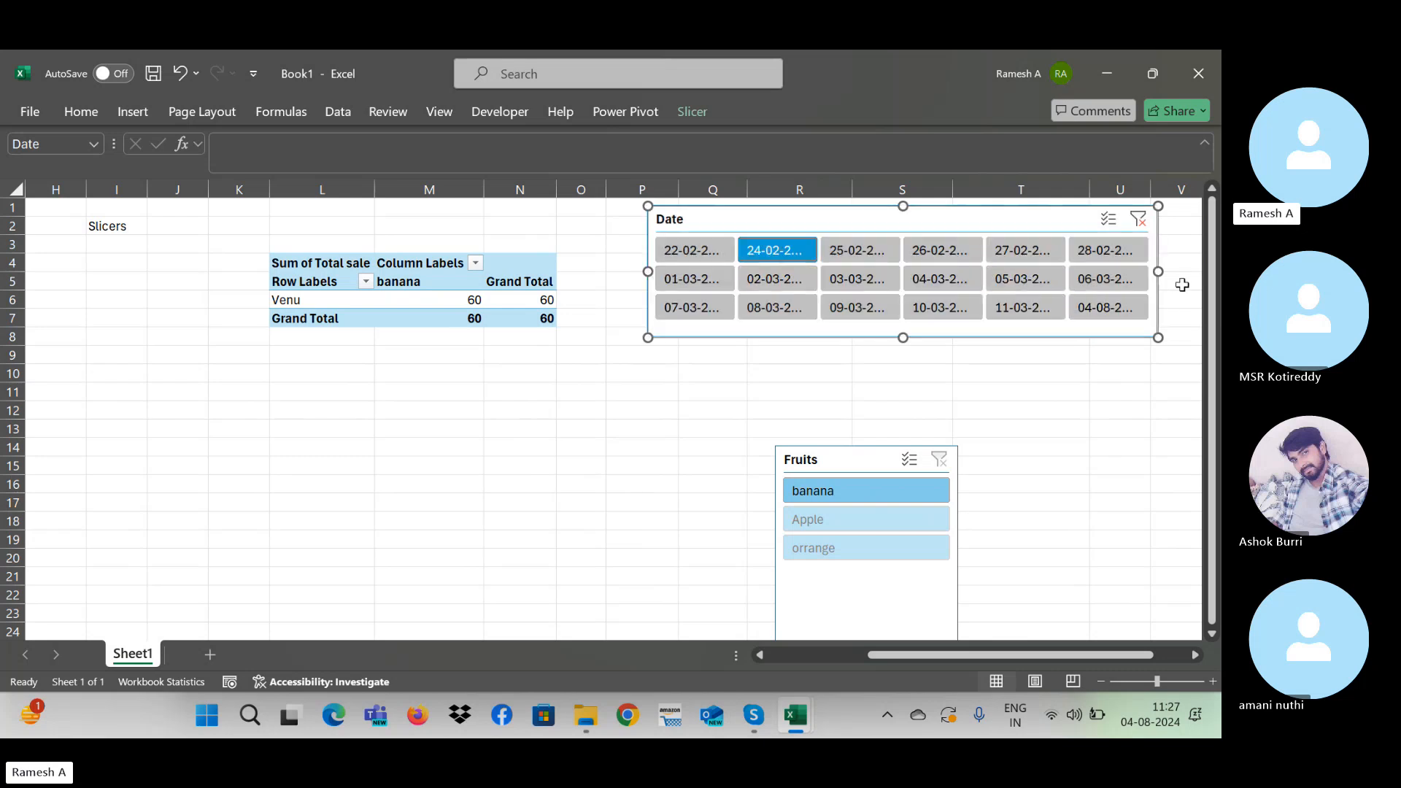
drag(1160, 270, 1205, 269)
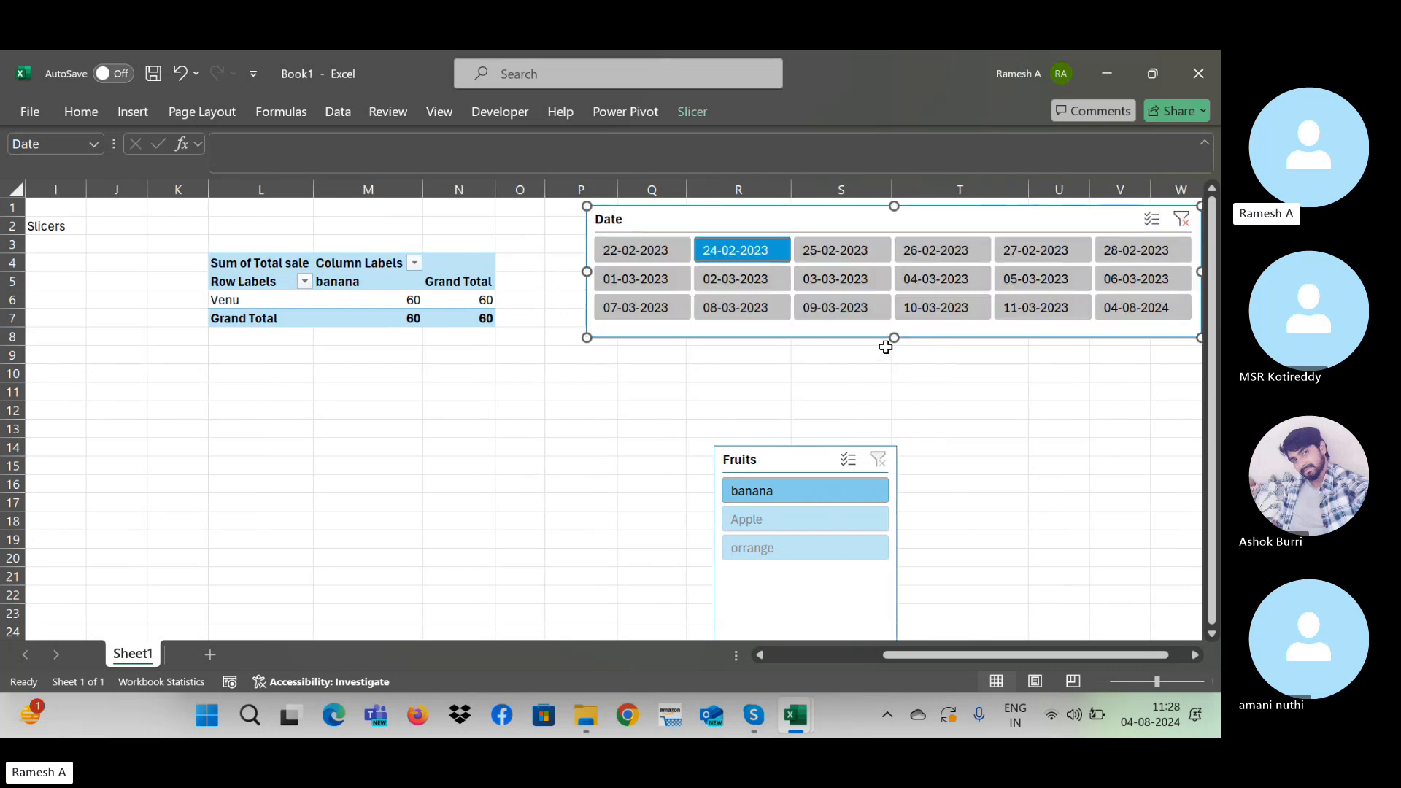
mouse_move(900, 336)
mouse_down()
mouse_move(913, 438)
mouse_move(891, 400)
mouse_move(885, 334)
mouse_up()
Step: Place the Fruits slicer directly below the Date slicer and arrange its buttons in 3 columns
click(832, 392)
click(776, 454)
drag(775, 454, 644, 346)
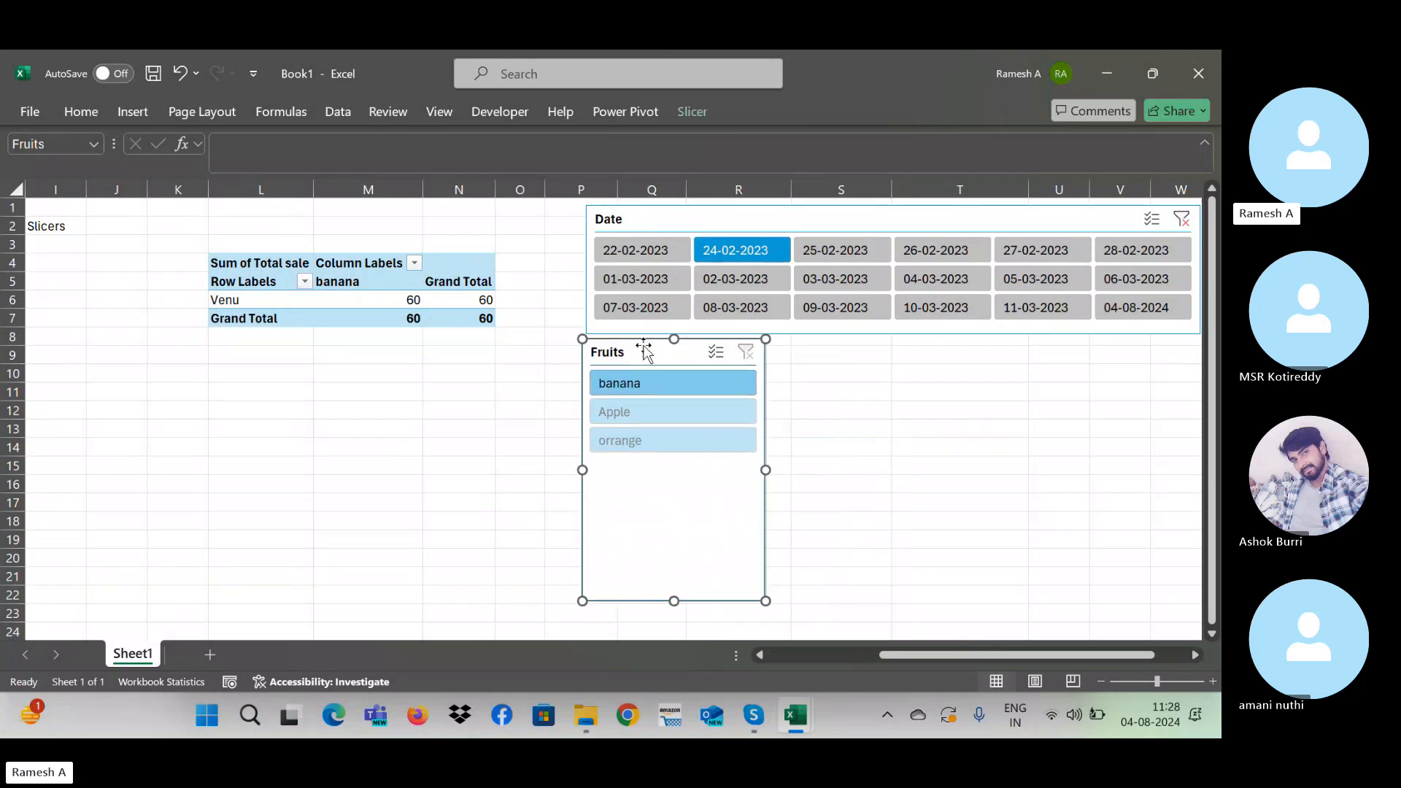
click(692, 111)
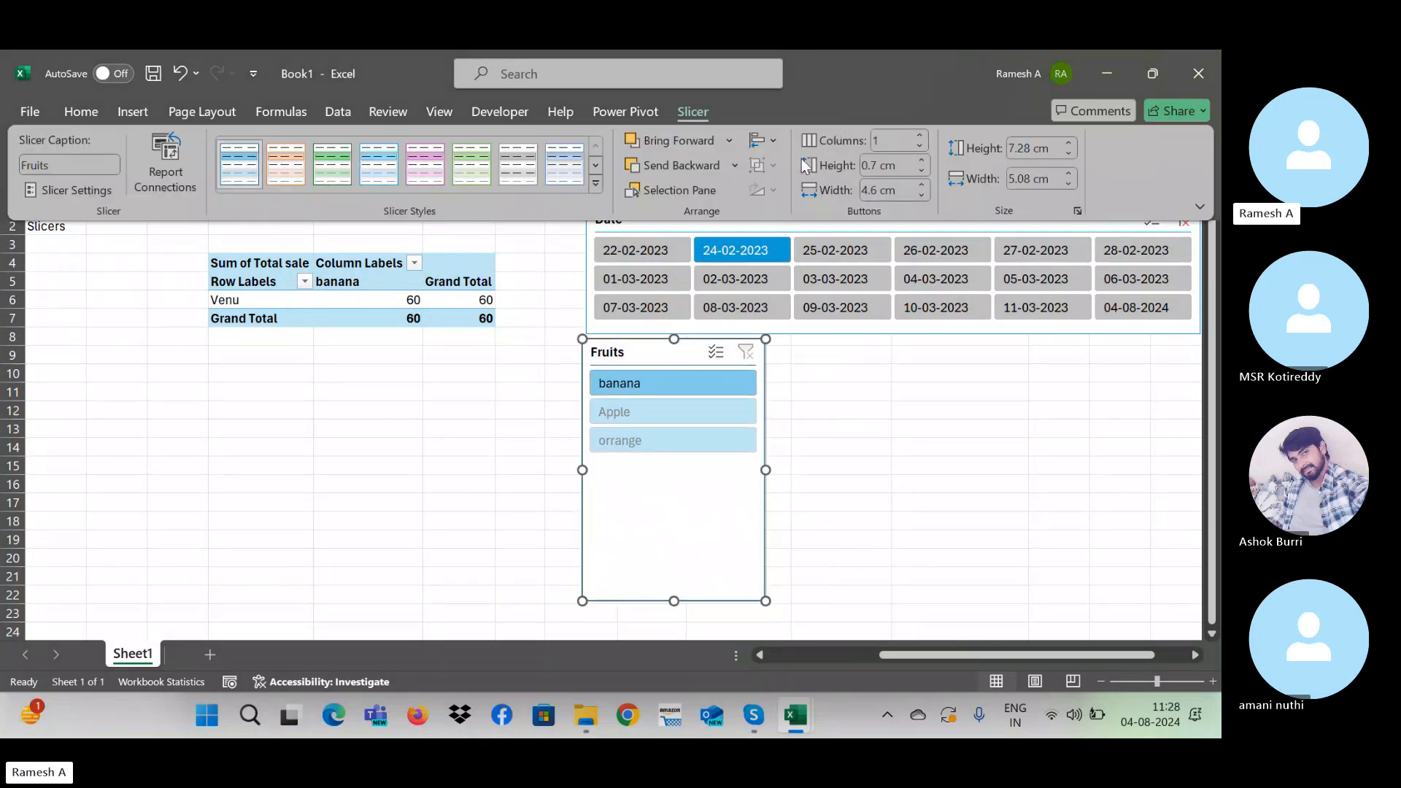
click(920, 135)
click(921, 135)
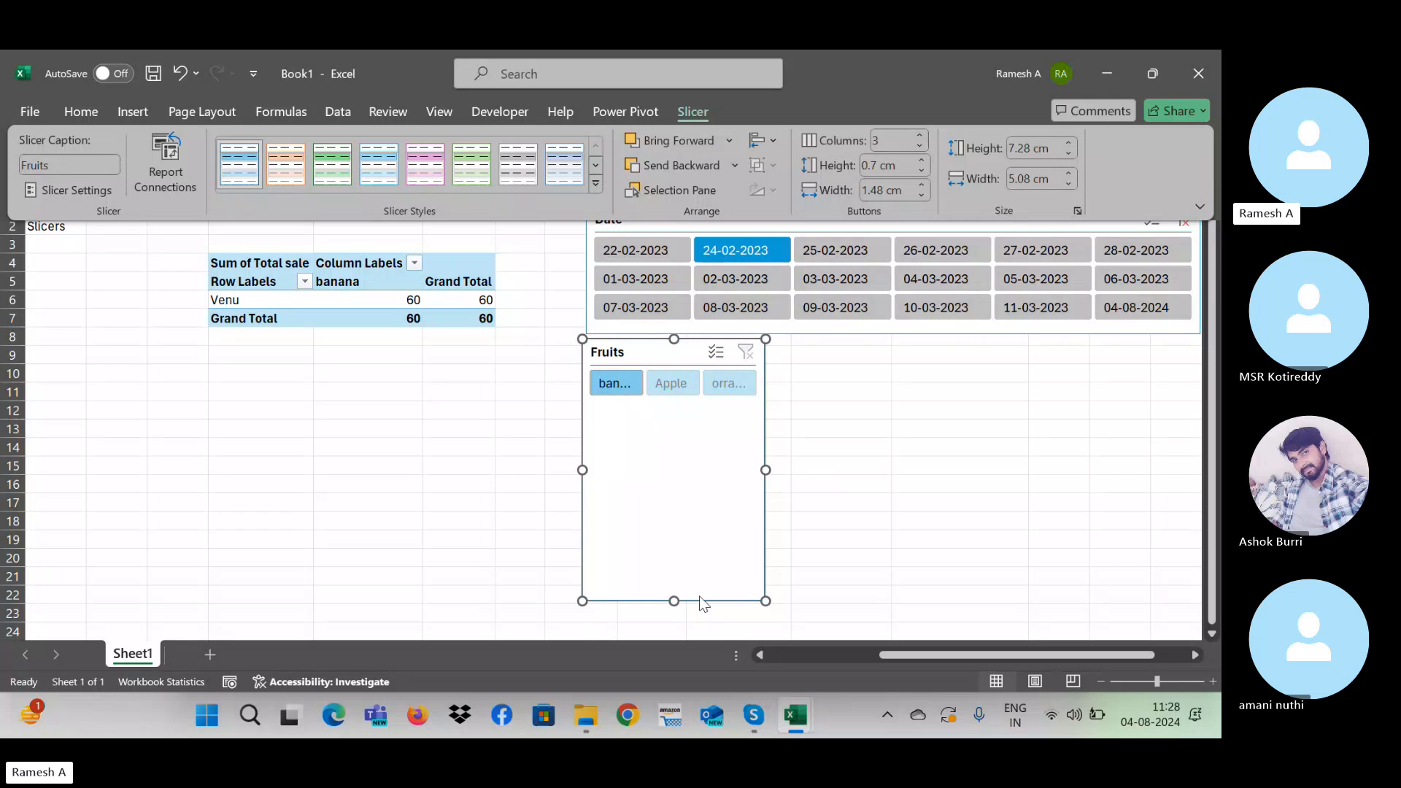
Step: Shorten the Fruits slicer to fit its single button row and widen it until the full fruit names fit
click(674, 600)
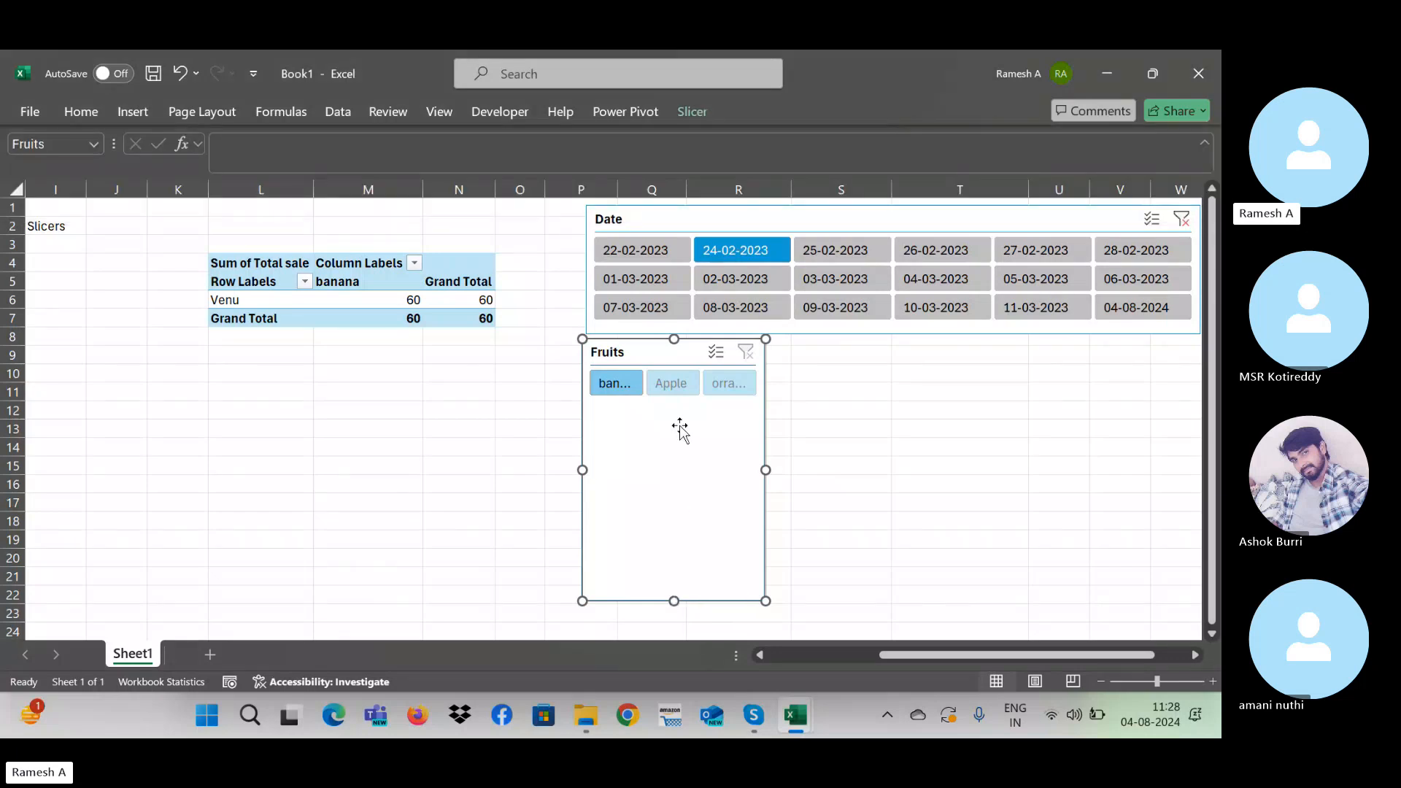
drag(674, 601, 667, 413)
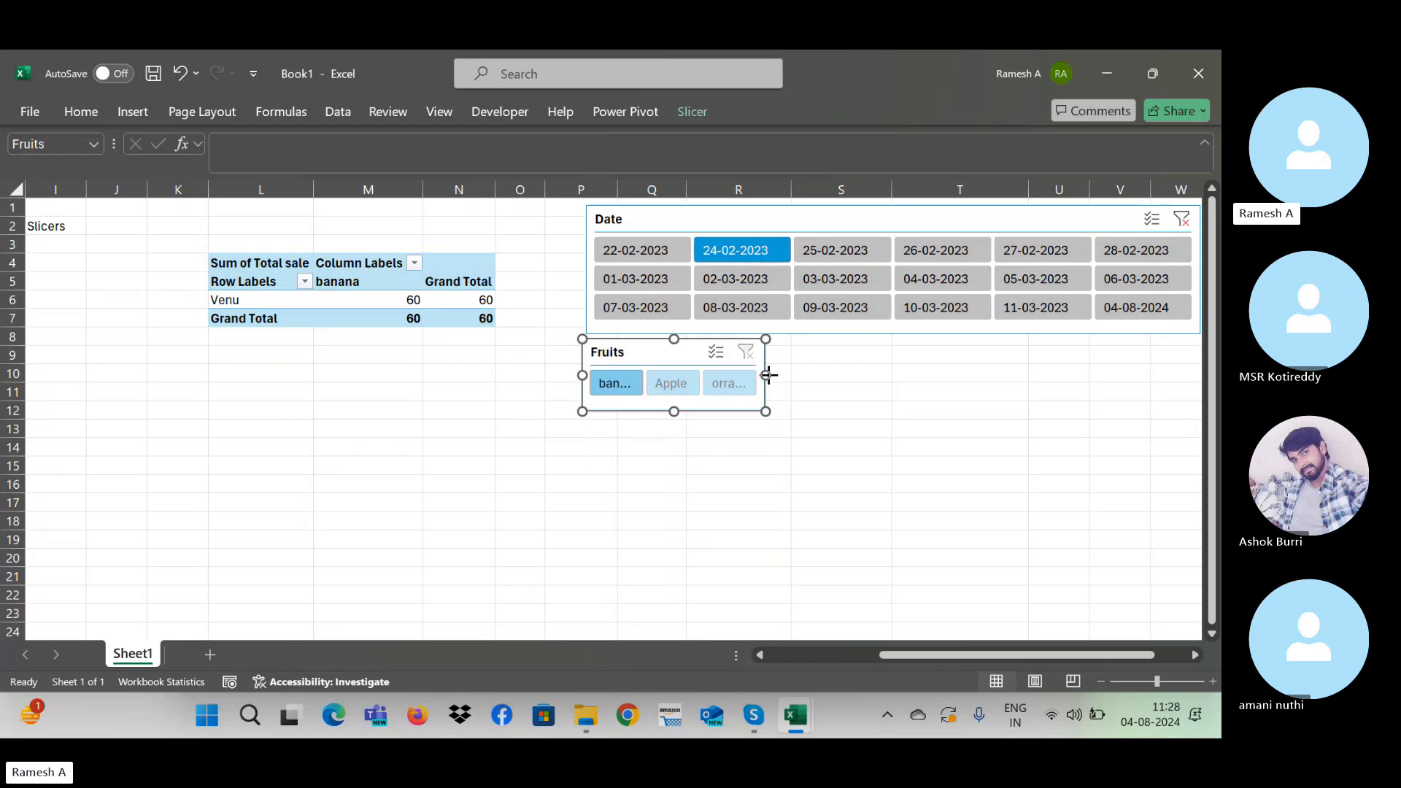
drag(765, 375, 852, 375)
Step: Filter by Apple and other fruits in turn on the Fruits slicer, and clear the filters of both the Fruits and Date slicers
click(725, 379)
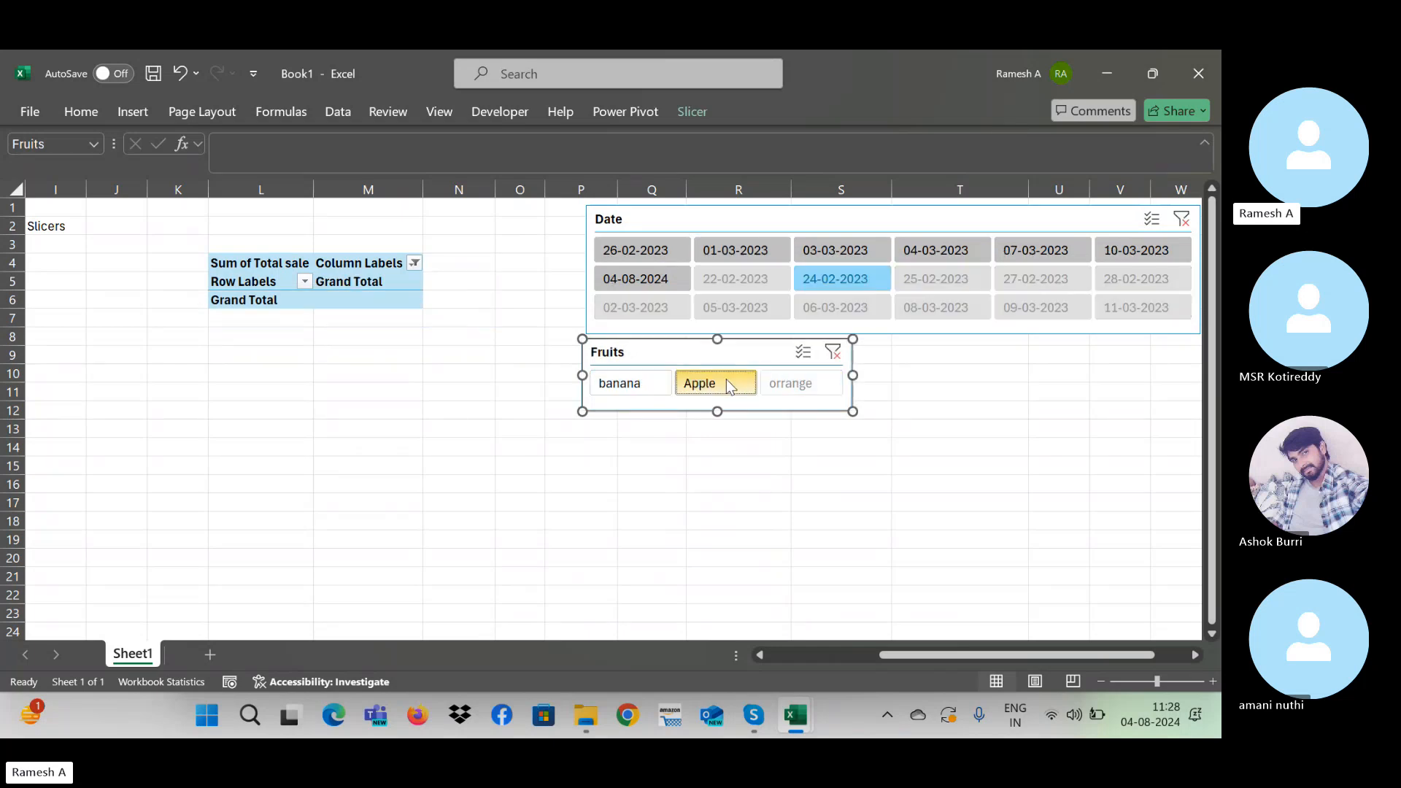
click(804, 376)
click(703, 381)
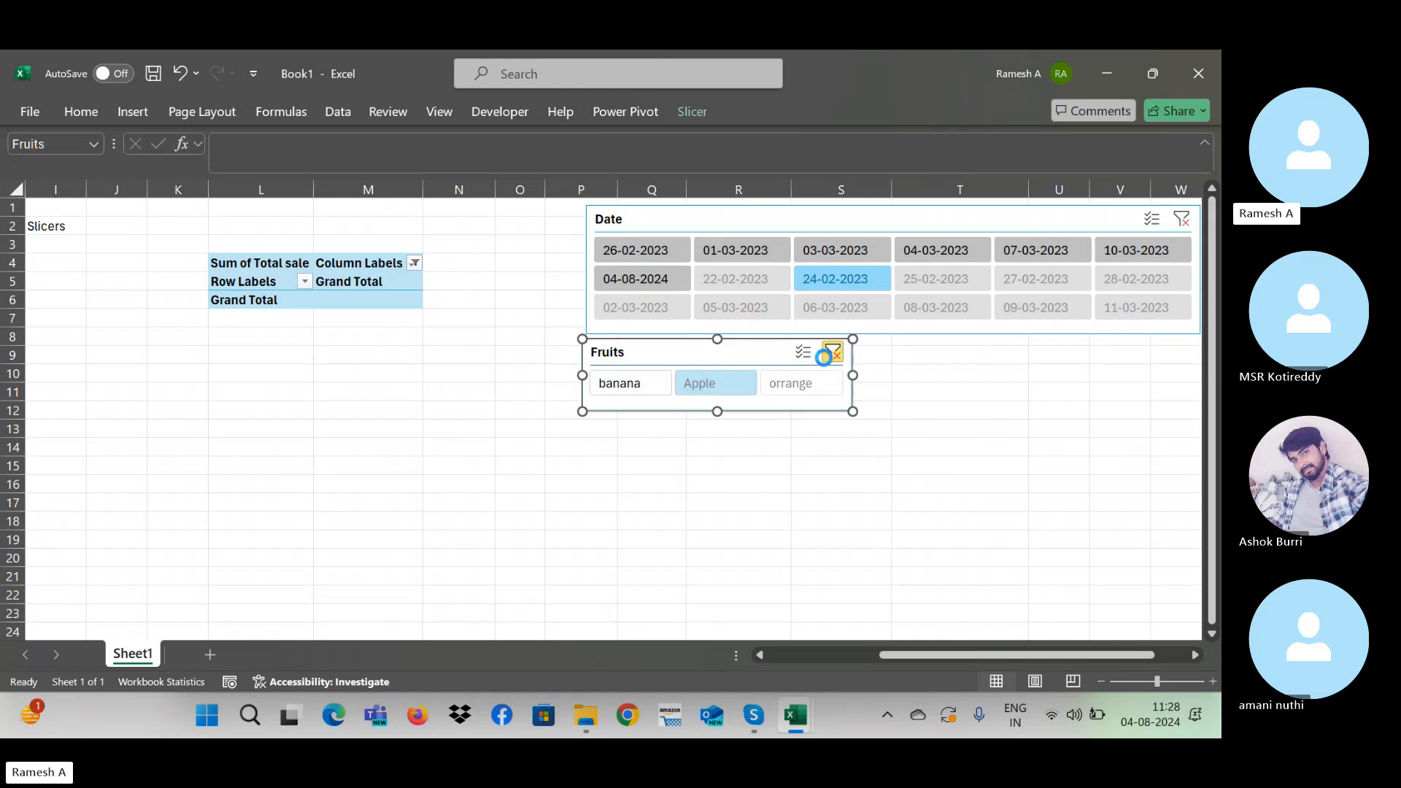
click(832, 353)
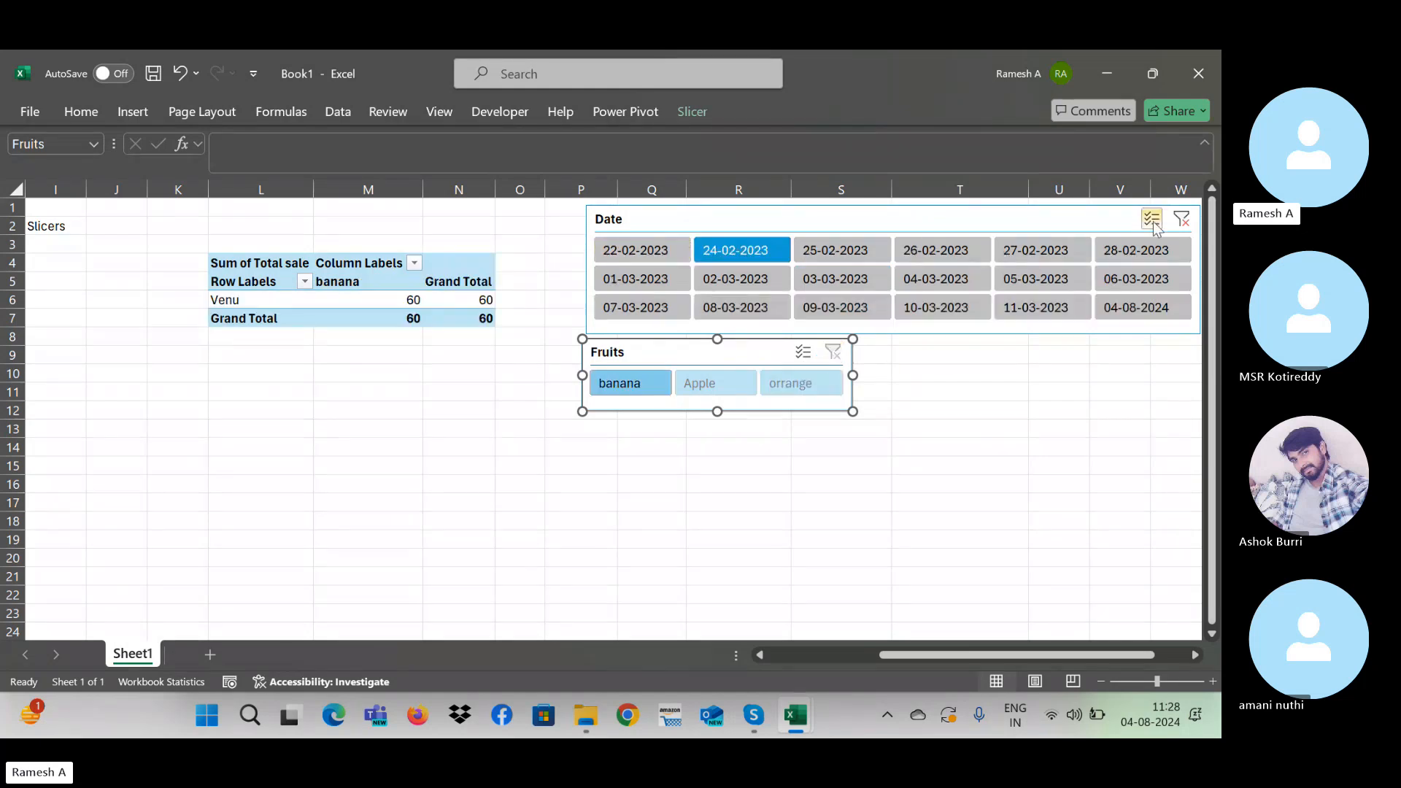
click(1179, 219)
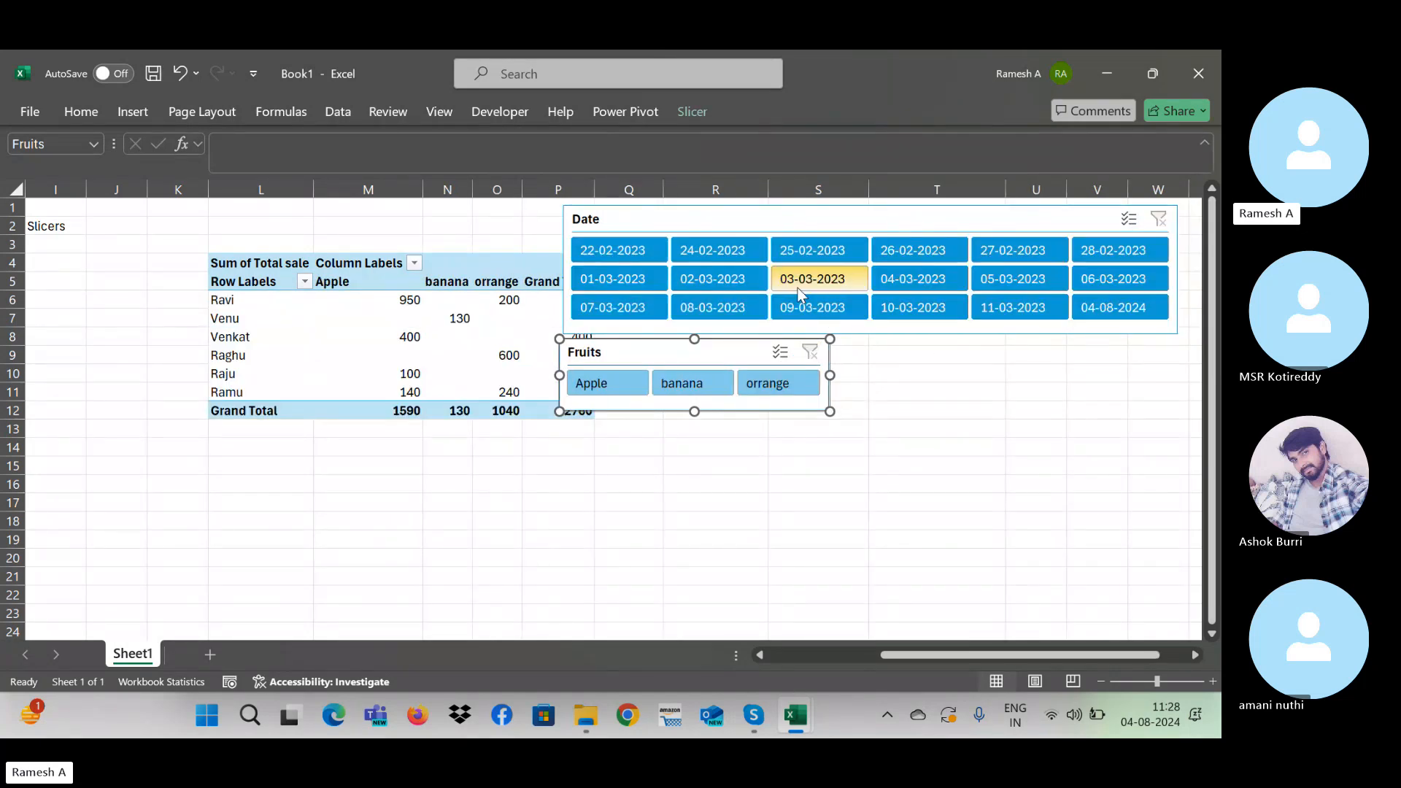
Step: Move the Fruits and Date slicers clear of the PivotTable and filter by several dates in turn, ending on 24-02-2023
drag(671, 349, 895, 363)
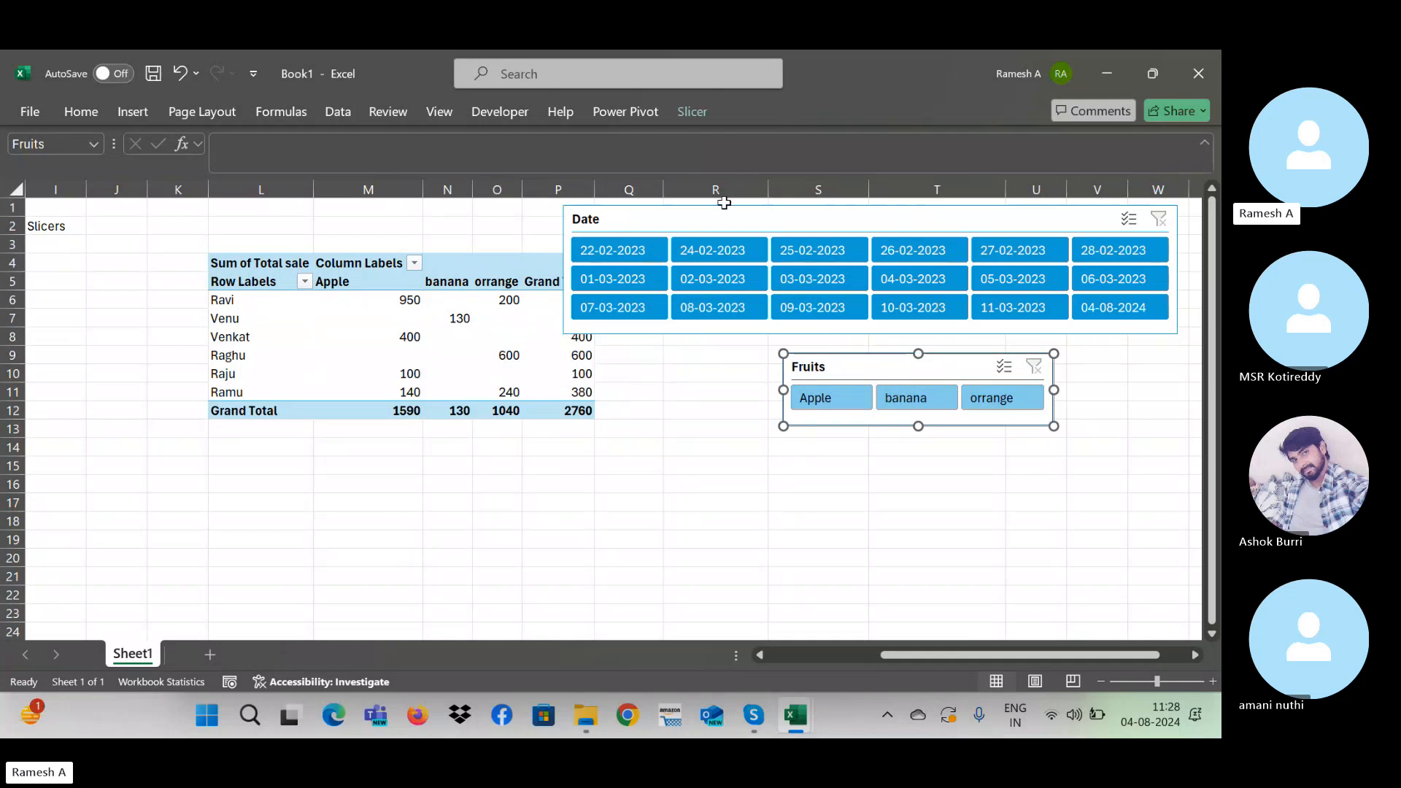
click(724, 218)
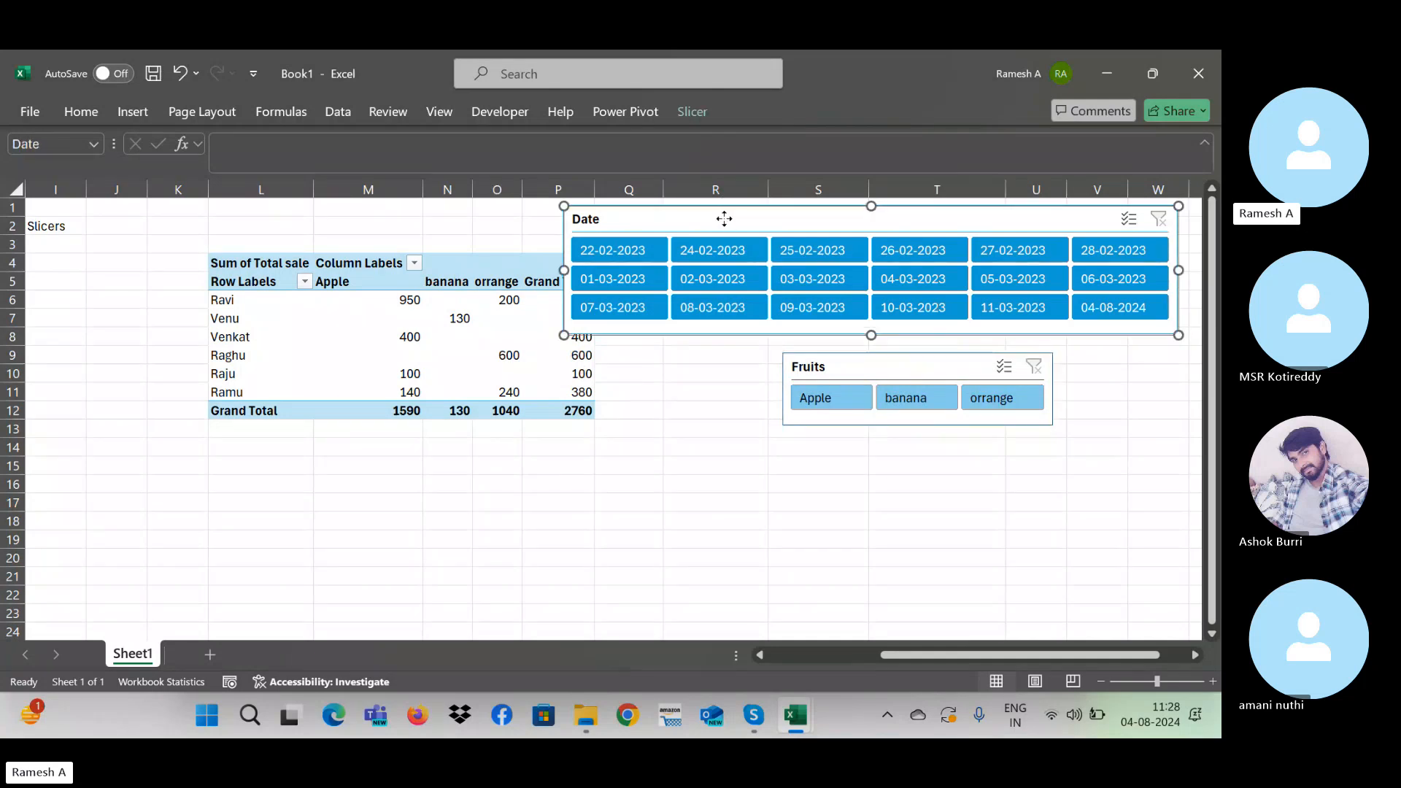
click(807, 307)
click(938, 279)
click(873, 255)
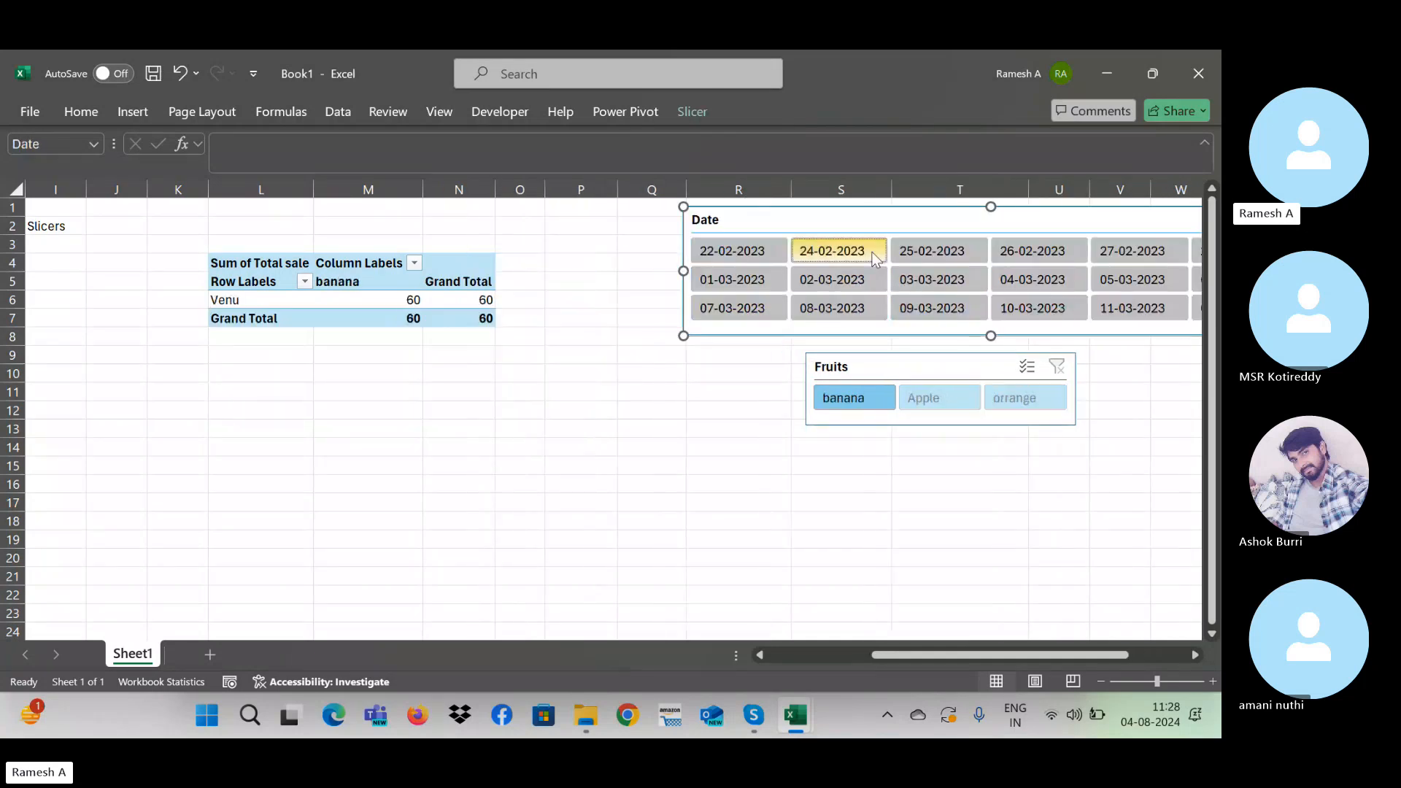
drag(837, 219, 771, 222)
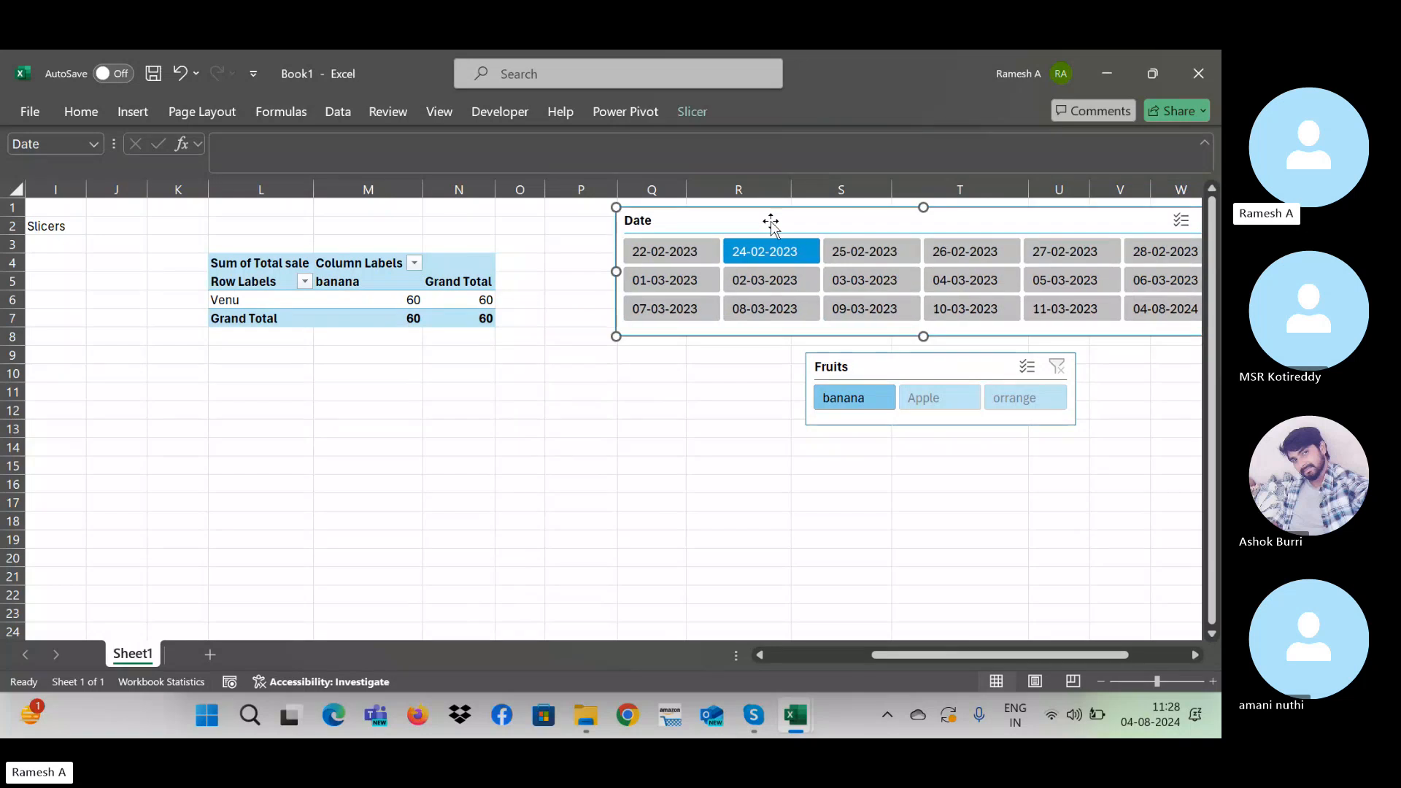
Step: Examine the filtered PivotTable and compare it with the first rows of the source sales table
click(345, 299)
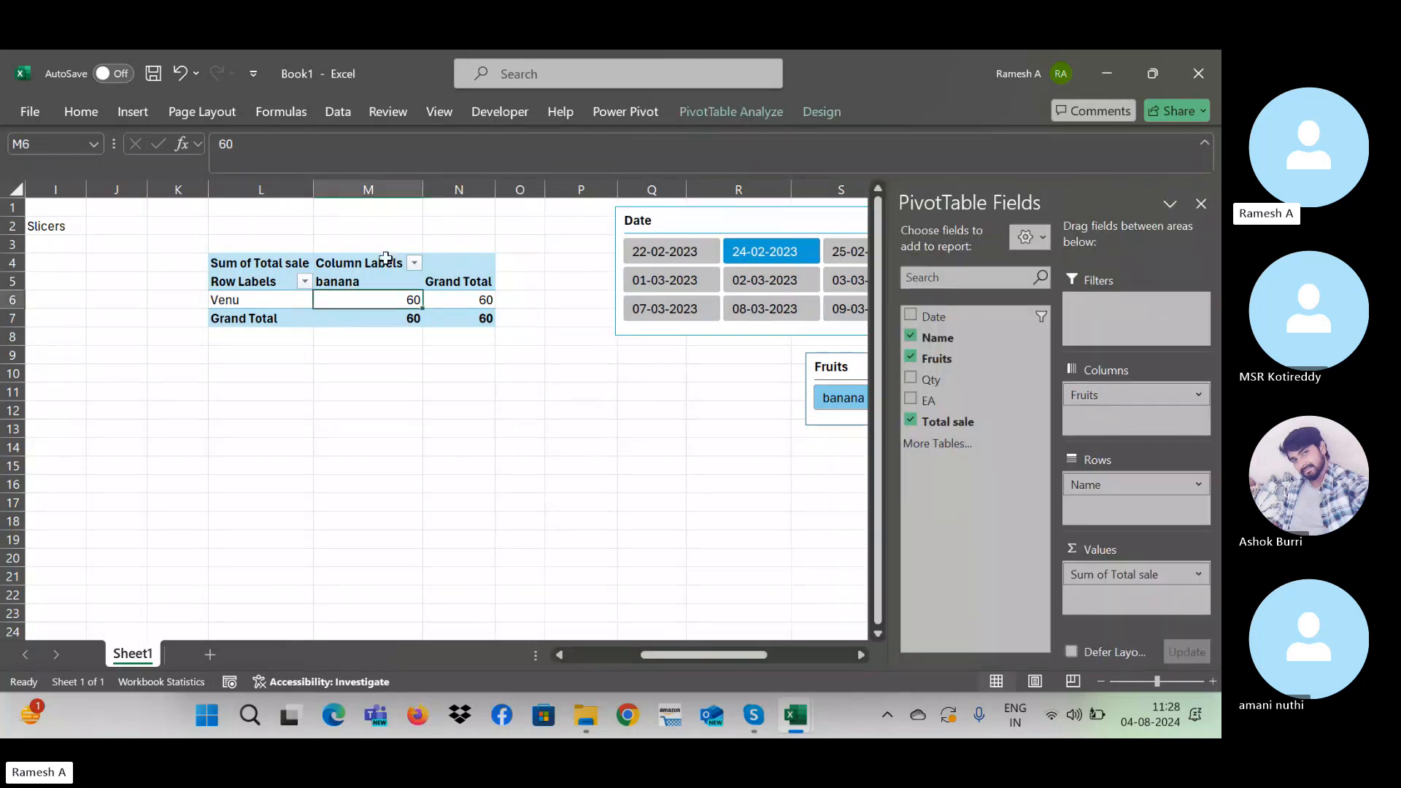
click(355, 238)
key(Left)
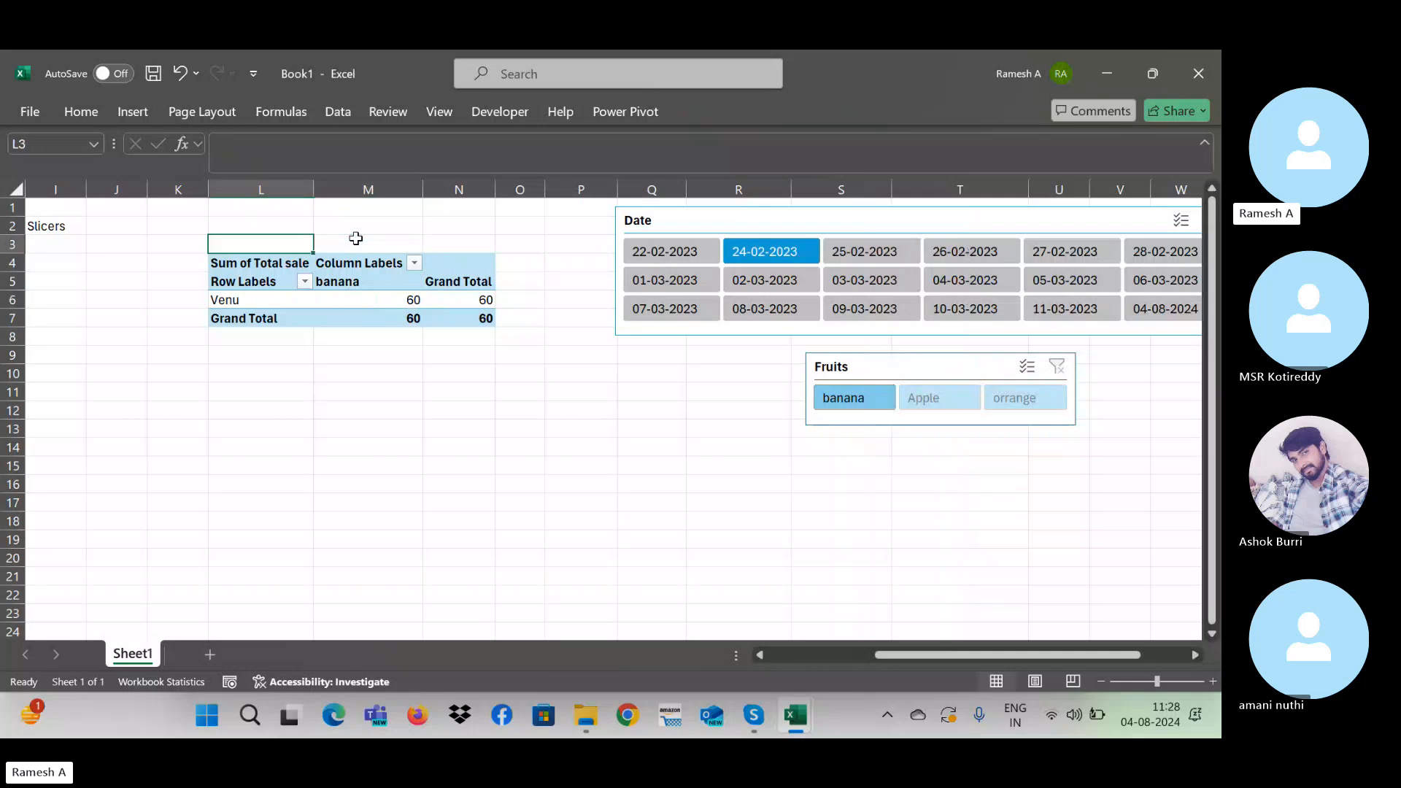
key(ctrl+Left)
key(ctrl+Left)
key(Down)
key(Down)
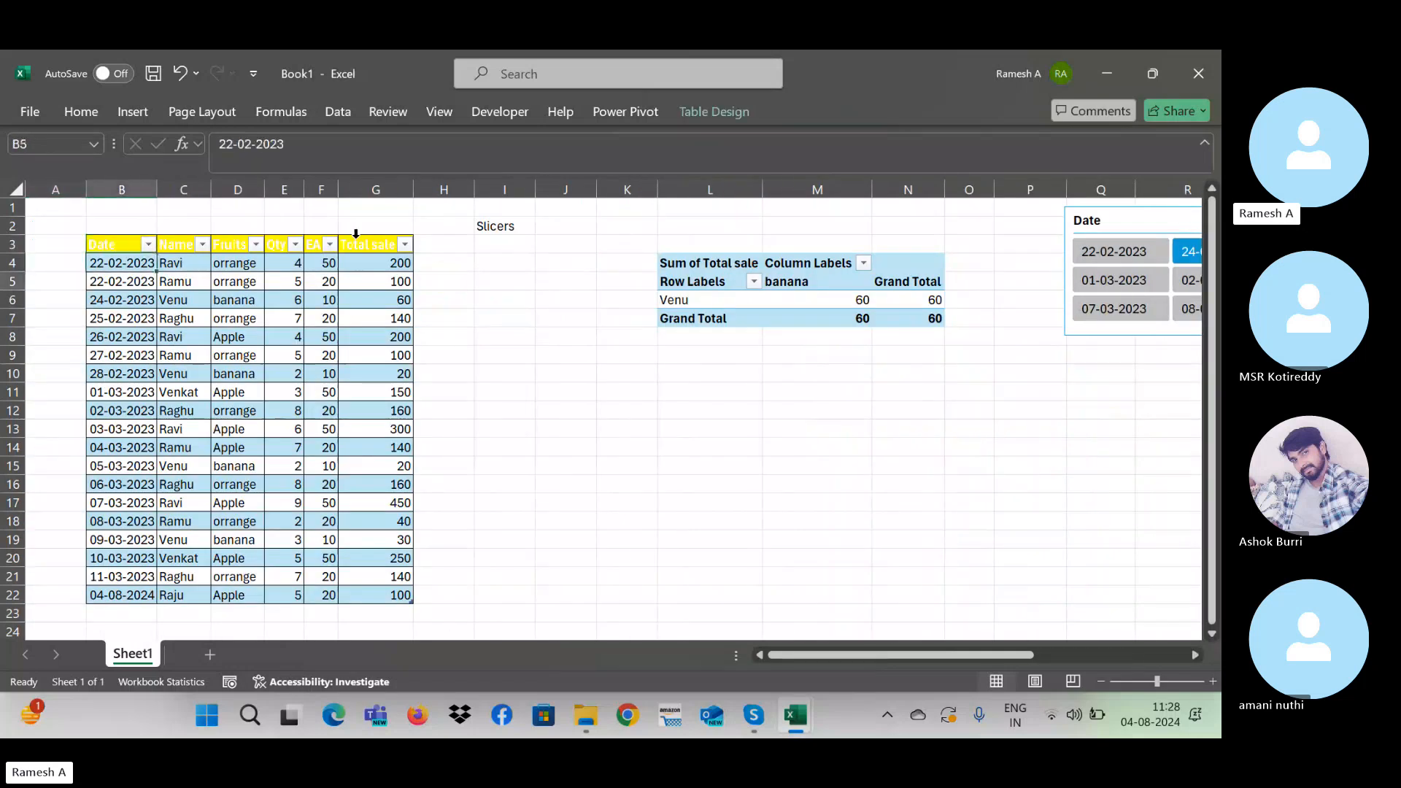
key(Right)
key(Down)
key(Down)
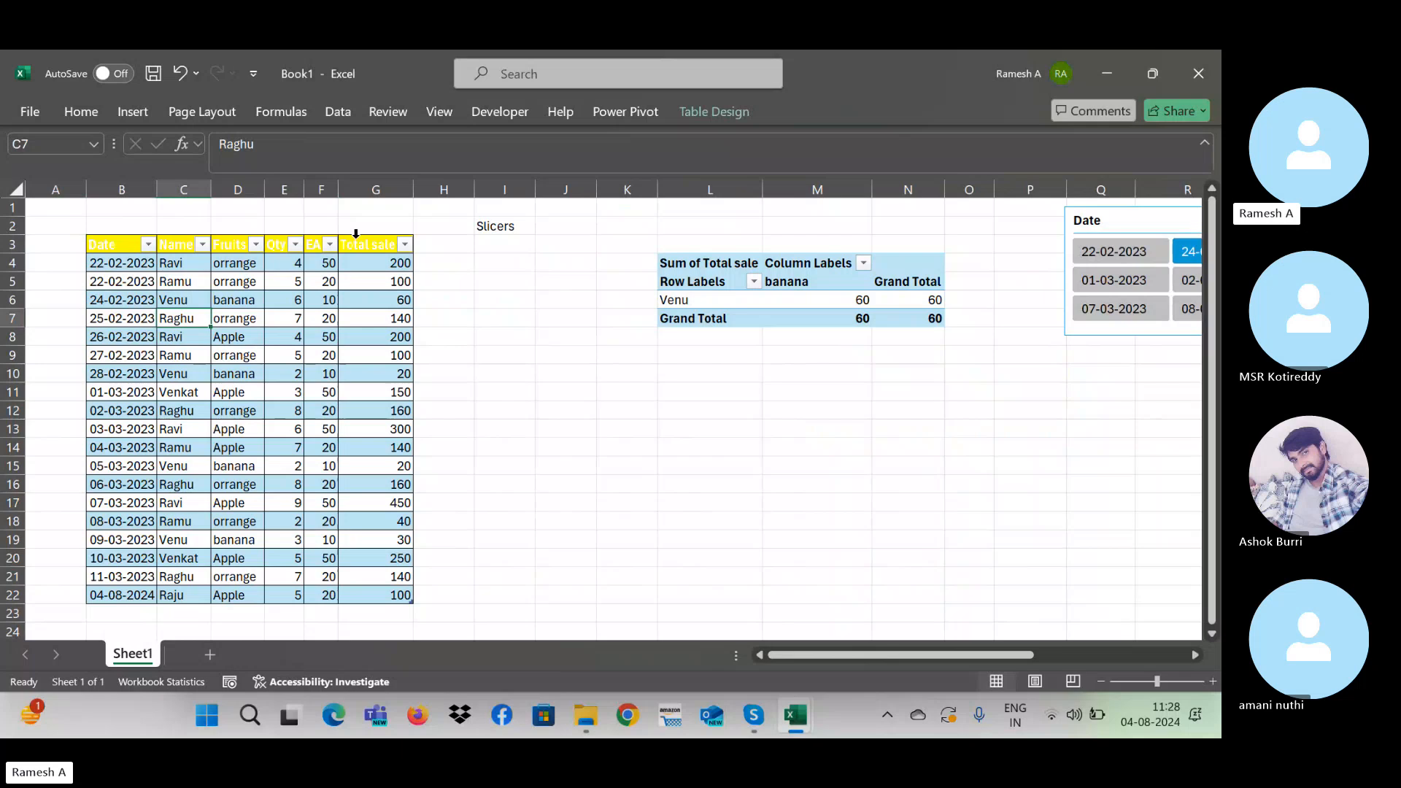
key(Down)
key(Down)
key(Down)
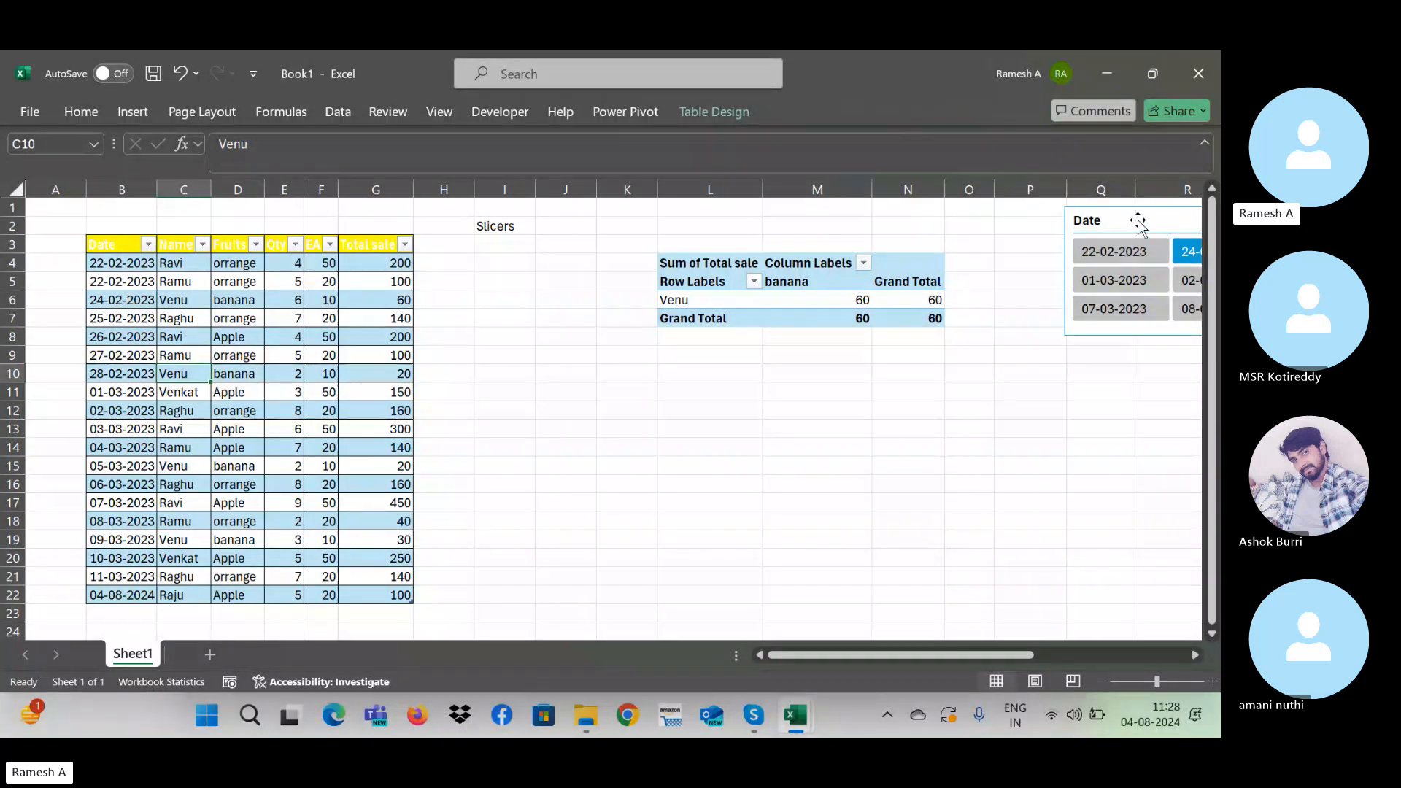
Step: Clear the Date slicer's filter and delete both the Date and Fruits slicers from the sheet
drag(1136, 219, 522, 373)
click(1047, 372)
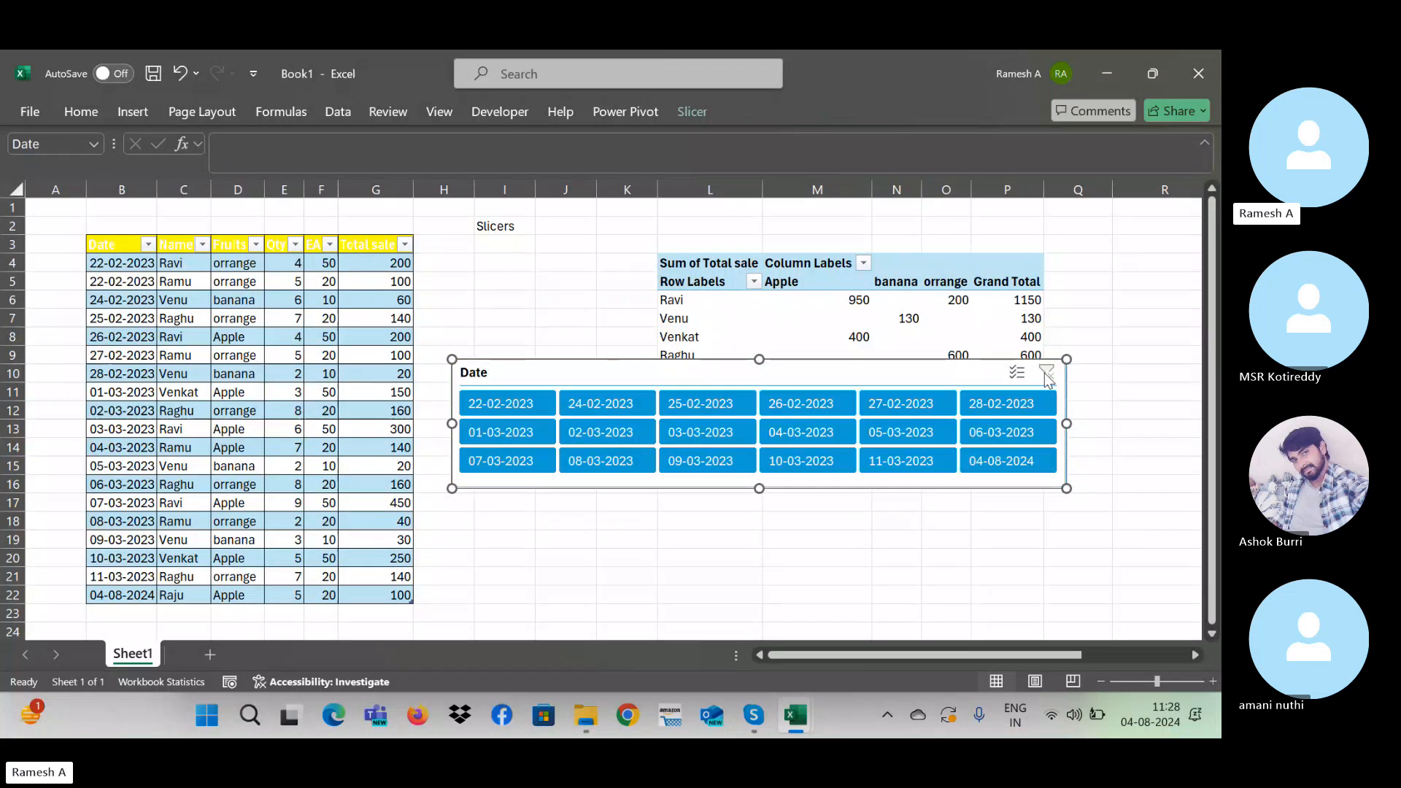
key(Delete)
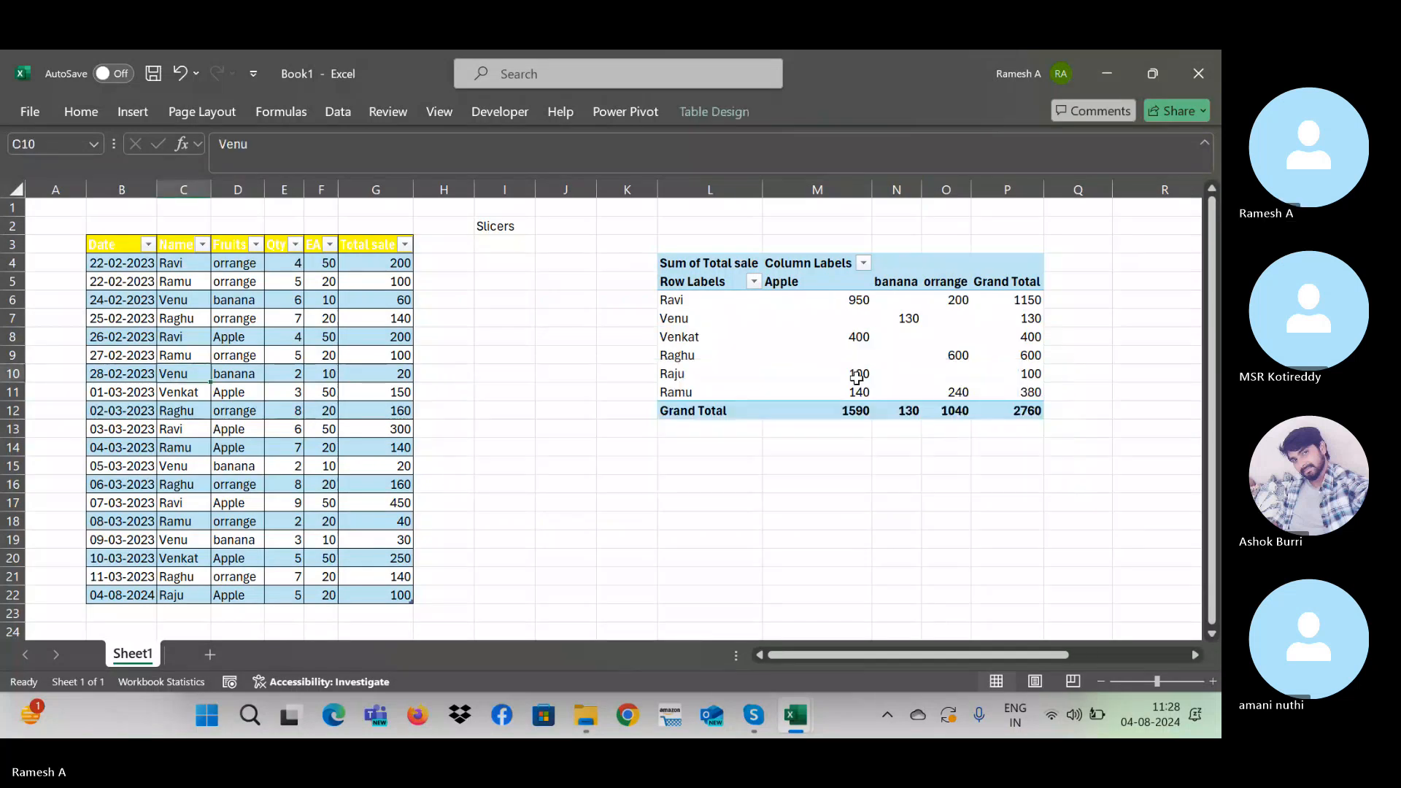
click(1031, 500)
scroll(1031, 500, right, 3)
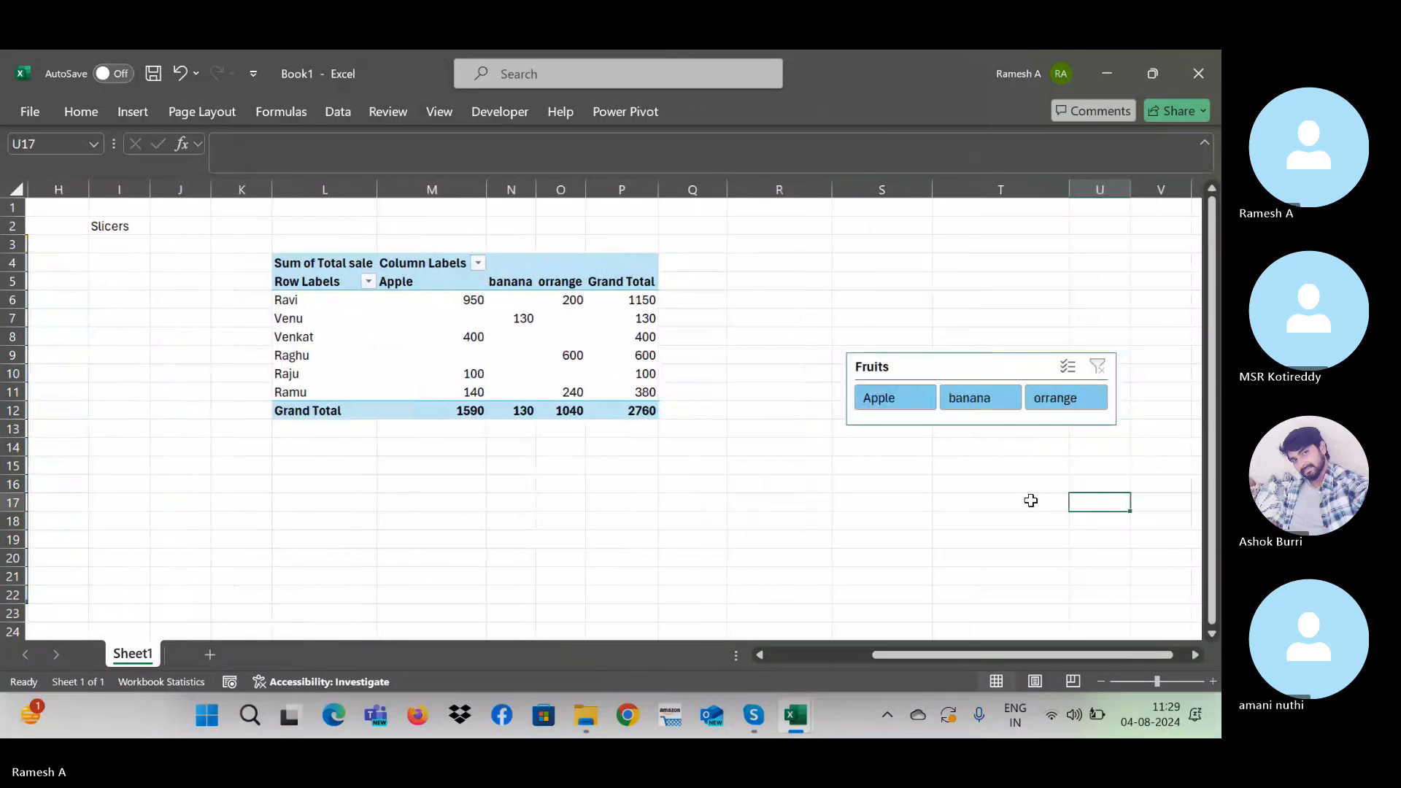
click(978, 365)
key(Delete)
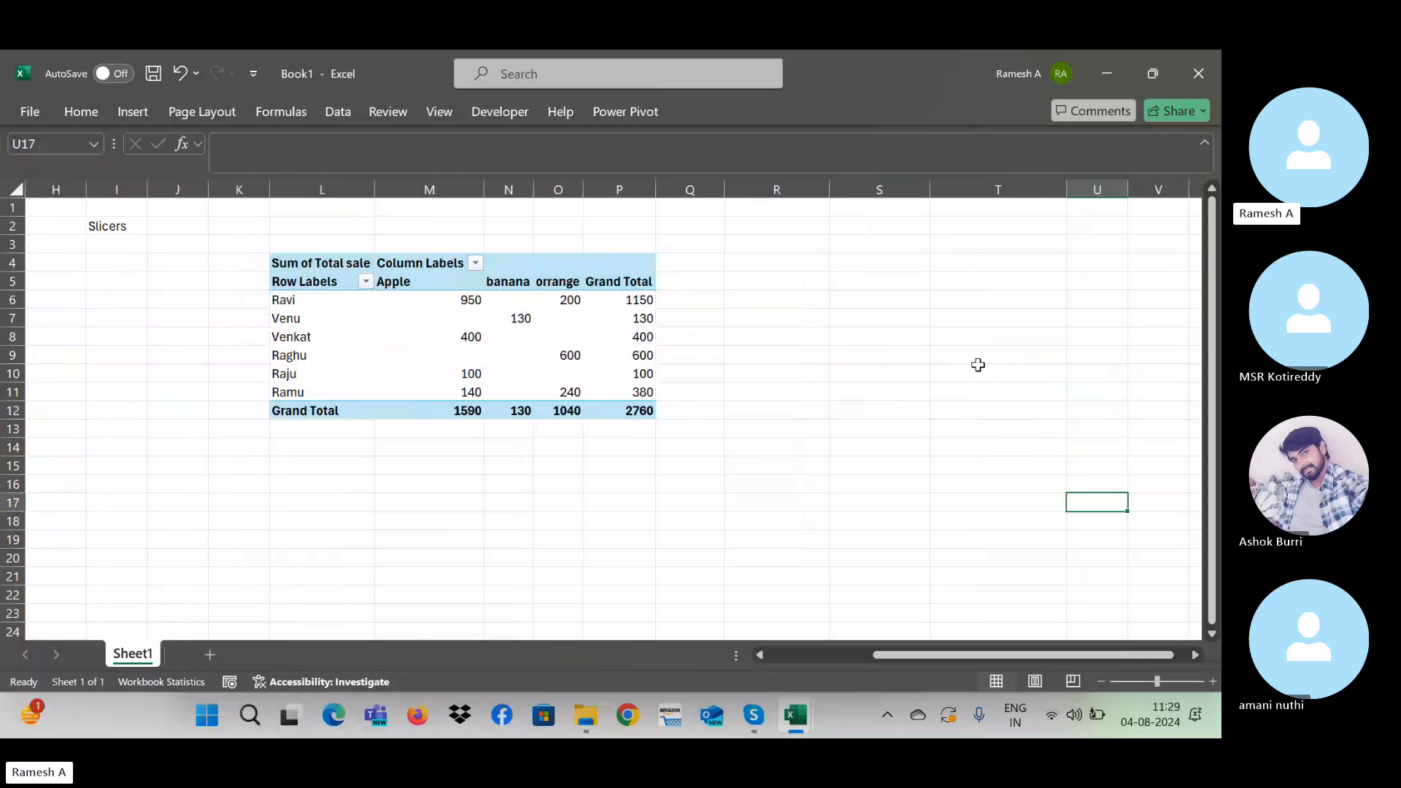
Step: Copy the whole sales table with its headers, from Date to Total sale in B3:G22
key(Left)
key(Left)
key(Left)
key(Left)
key(Left)
key(Left)
key(Left)
key(Left)
key(Left)
key(Left)
key(Left)
key(Left)
key(Left)
key(Left)
key(Left)
key(Left)
key(Left)
key(Left)
key(Left)
key(Left)
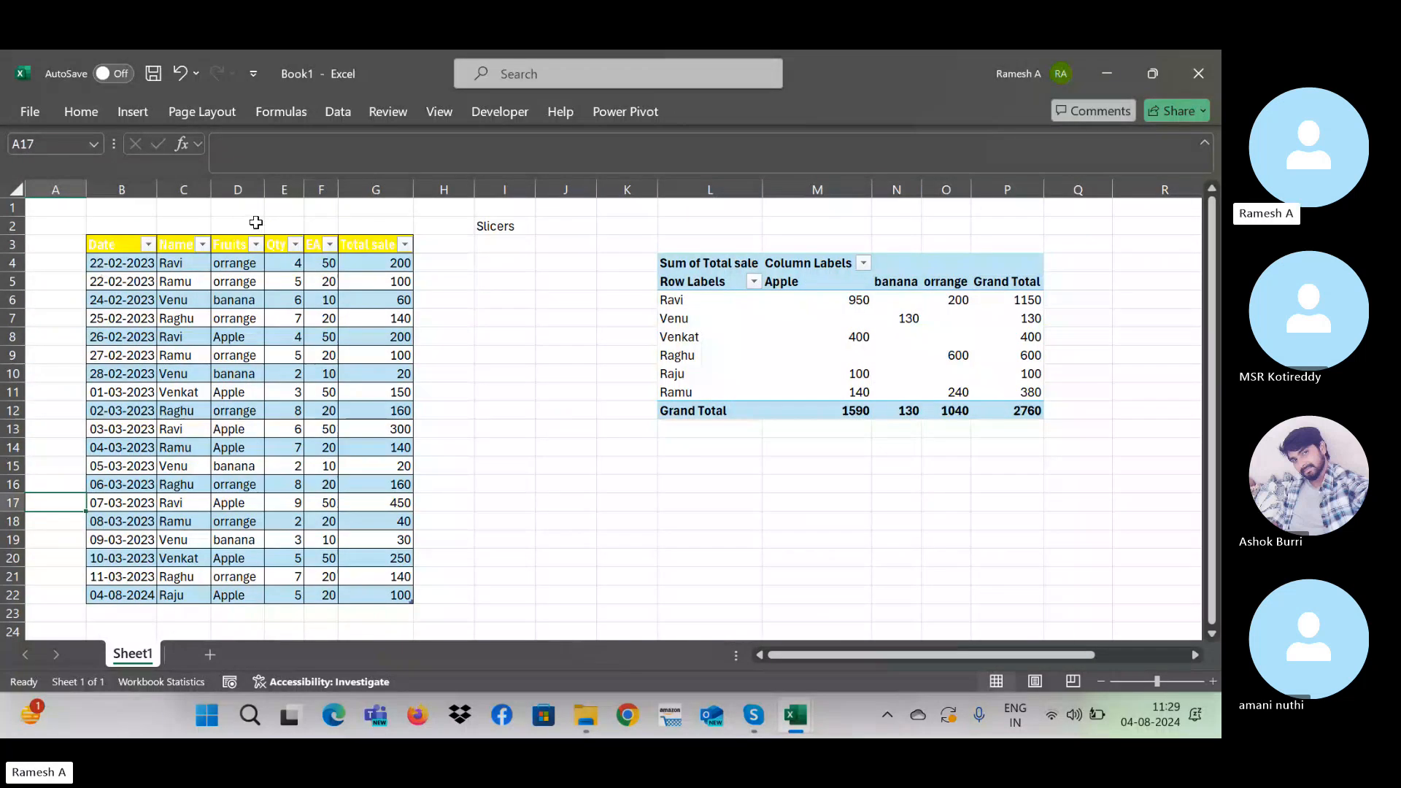
key(Right)
key(Right)
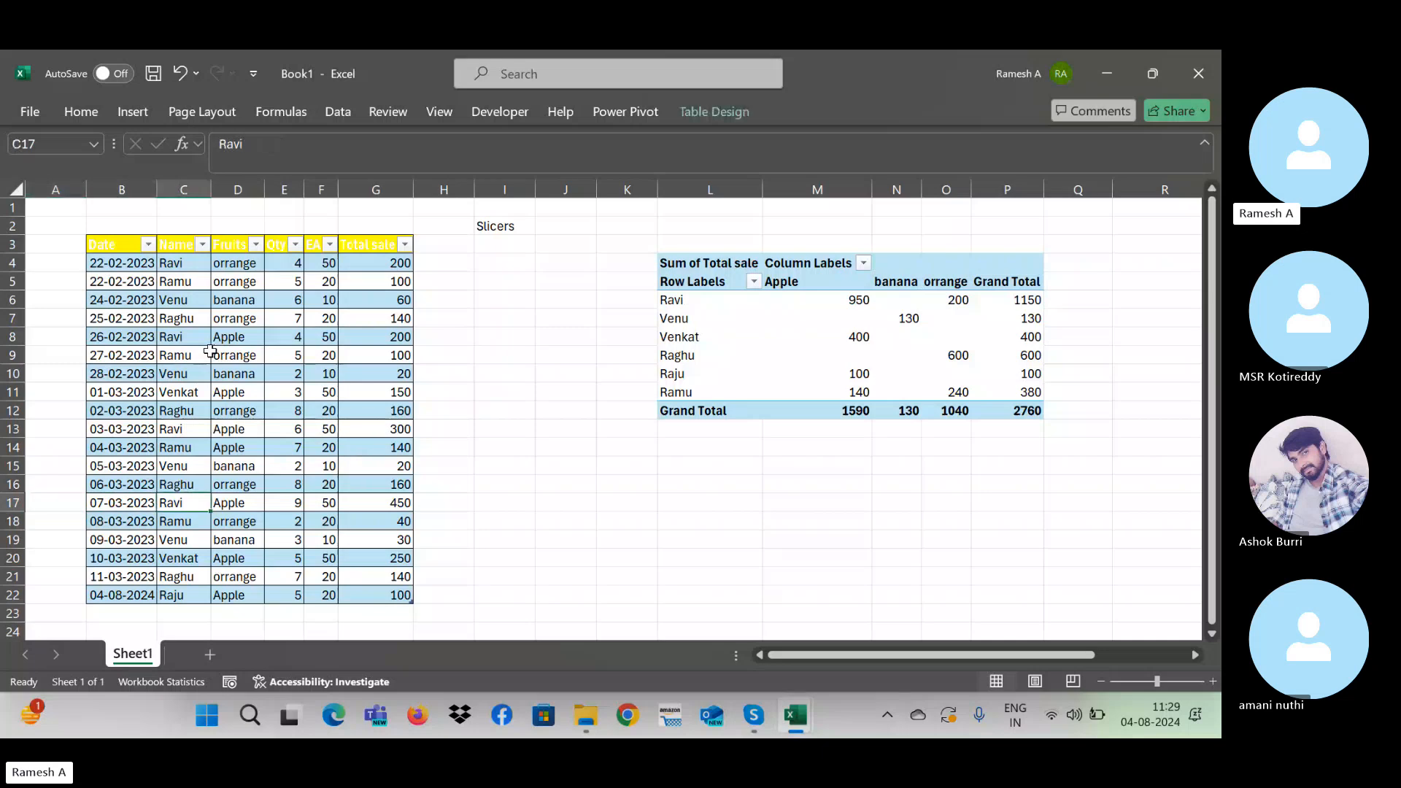
key(ctrl+Up)
key(Left)
key(ctrl+shift+Right)
key(ctrl+shift+Down)
key(ctrl+c)
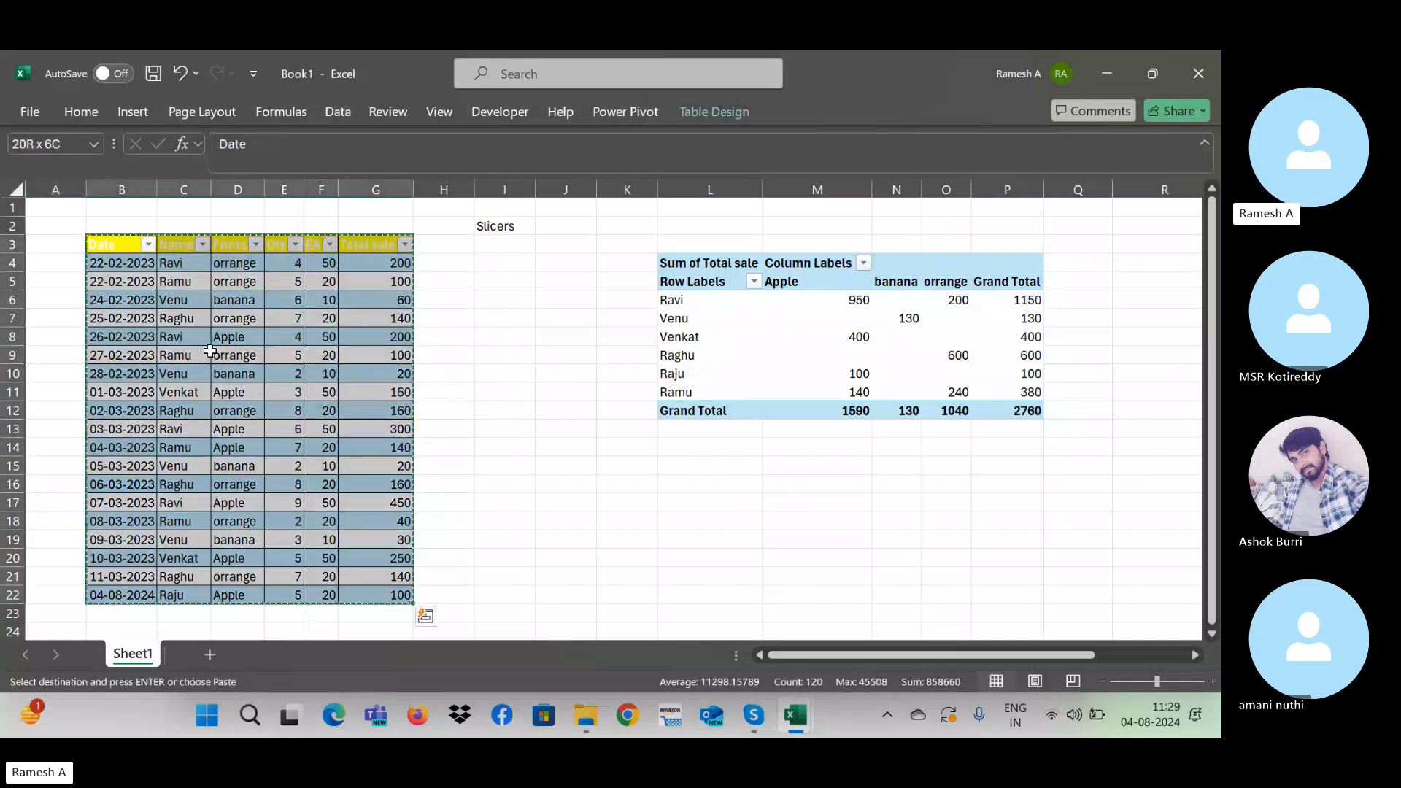
Step: Paste the copied sales data at W3 without its table formatting, keeping the date format, and autofit the column widths
key(Right)
key(Right)
key(Right)
key(Right)
key(Right)
key(Right)
key(Right)
key(Right)
key(Right)
key(Right)
key(Right)
key(Right)
key(Right)
key(Right)
key(Right)
key(Right)
key(Right)
key(Right)
key(Right)
key(Right)
key(Left)
key(Left)
key(Left)
key(Left)
key(Left)
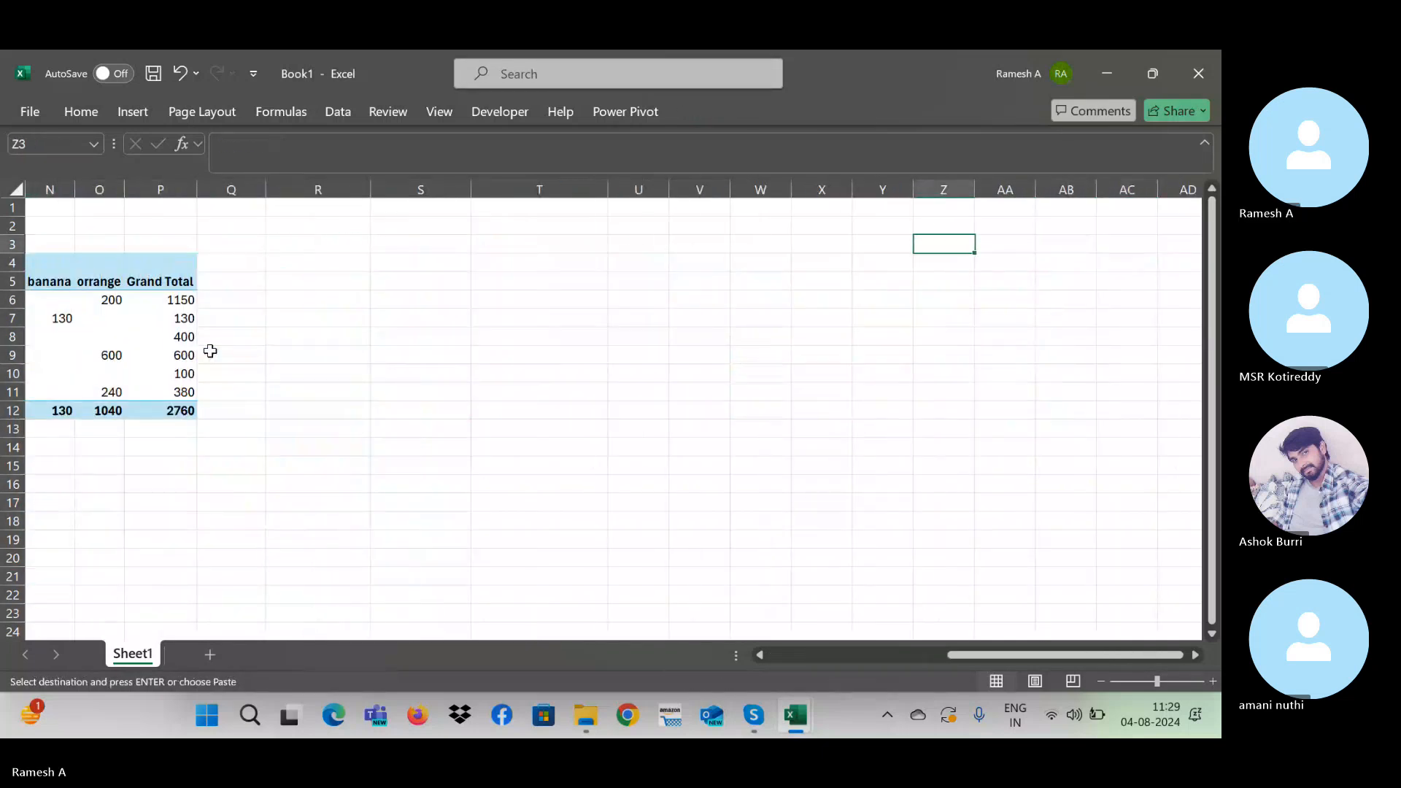
key(alt+h)
key(v)
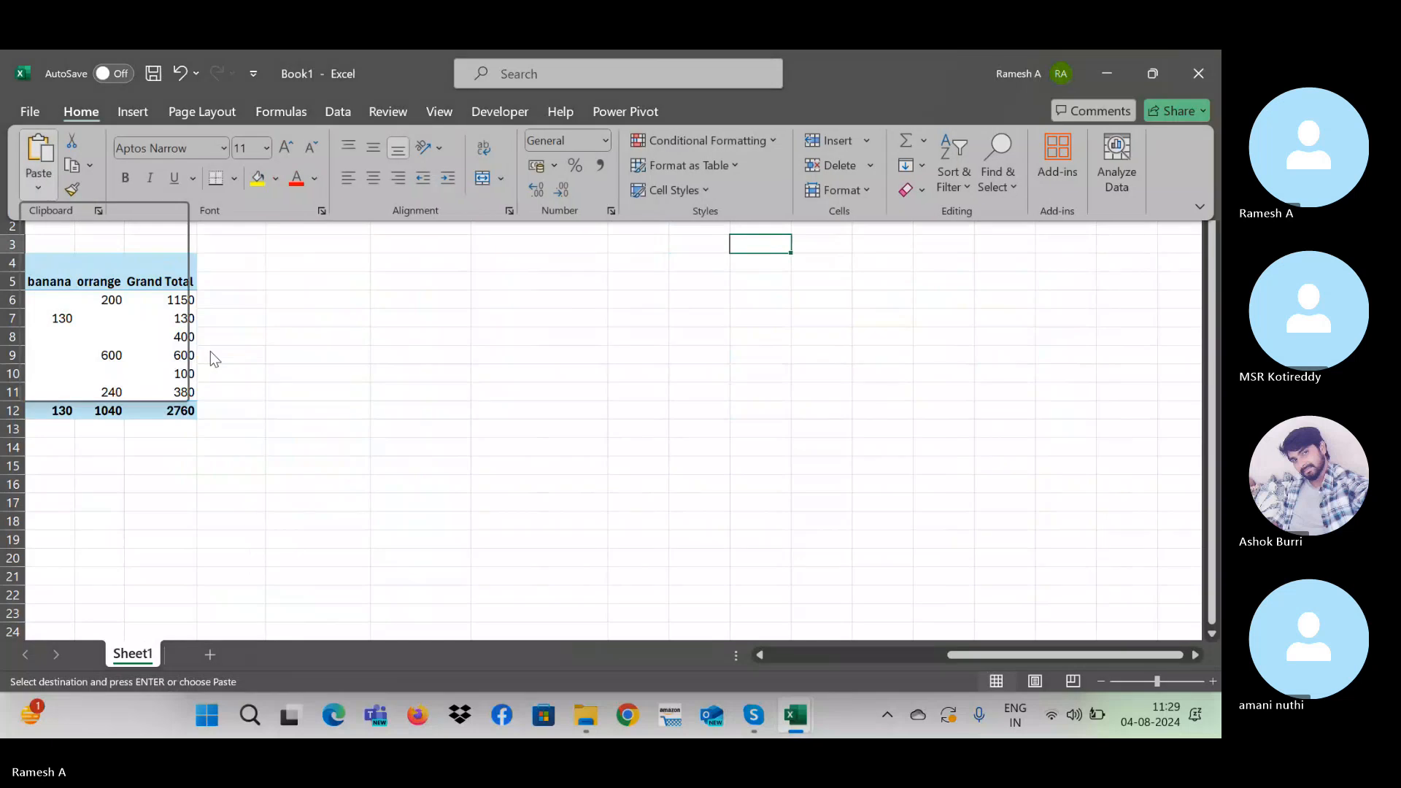
key(p)
key(alt+o)
key(c)
key(a)
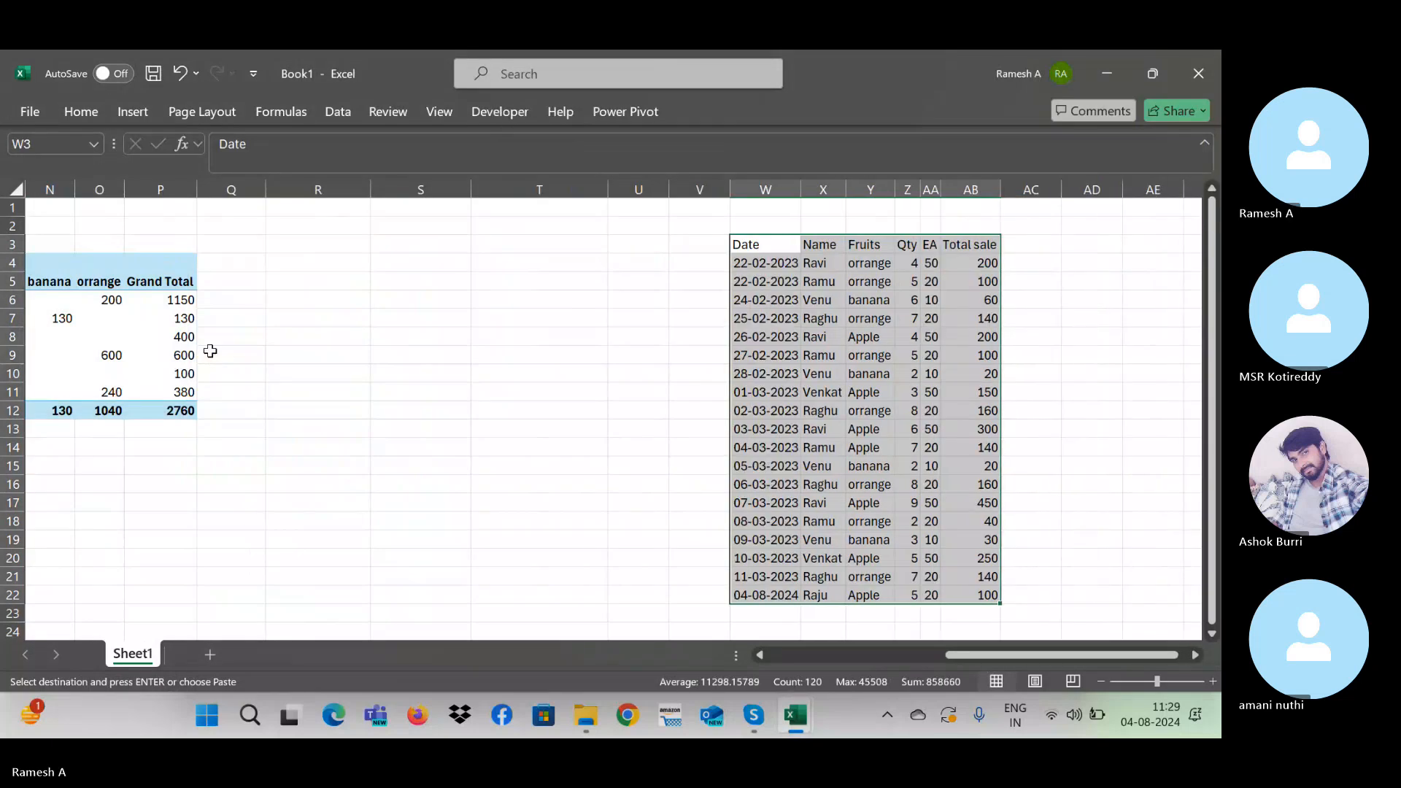
Step: Examine the original sales table, going down the Date column to row 10 and across its fields
key(ctrl+Left)
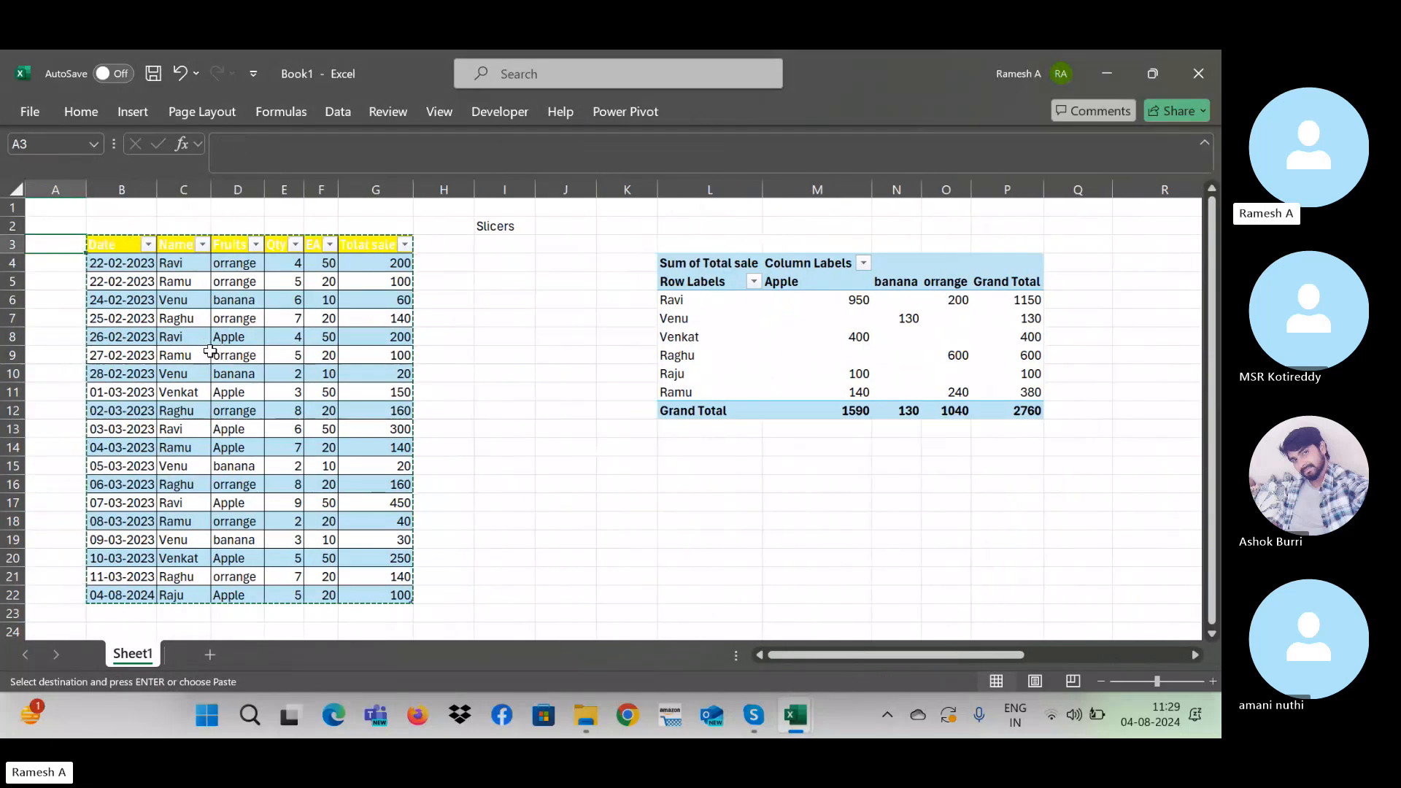
key(ctrl+Left)
key(Down)
key(Down)
key(Down)
key(Down)
key(Down)
key(Down)
key(Down)
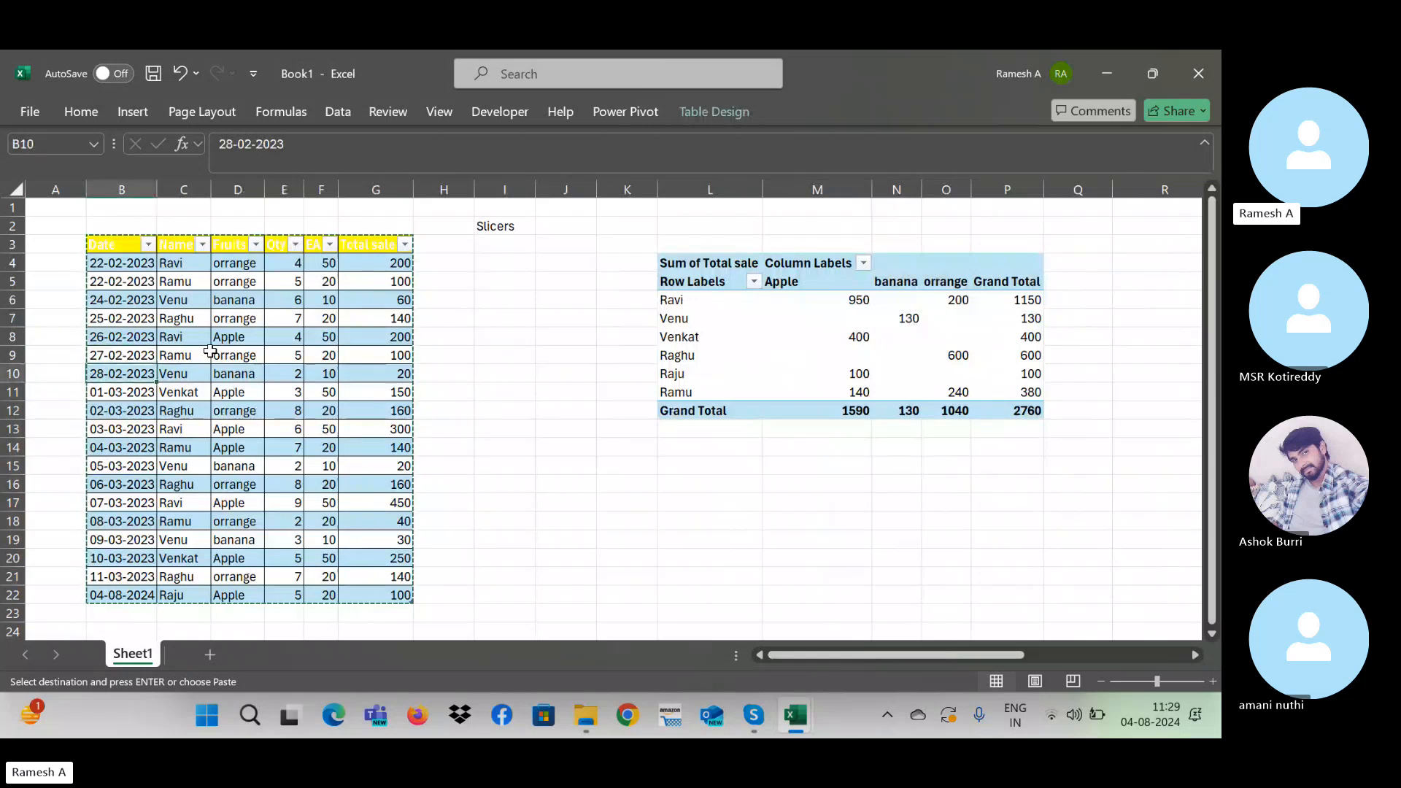
key(Right)
key(Right)
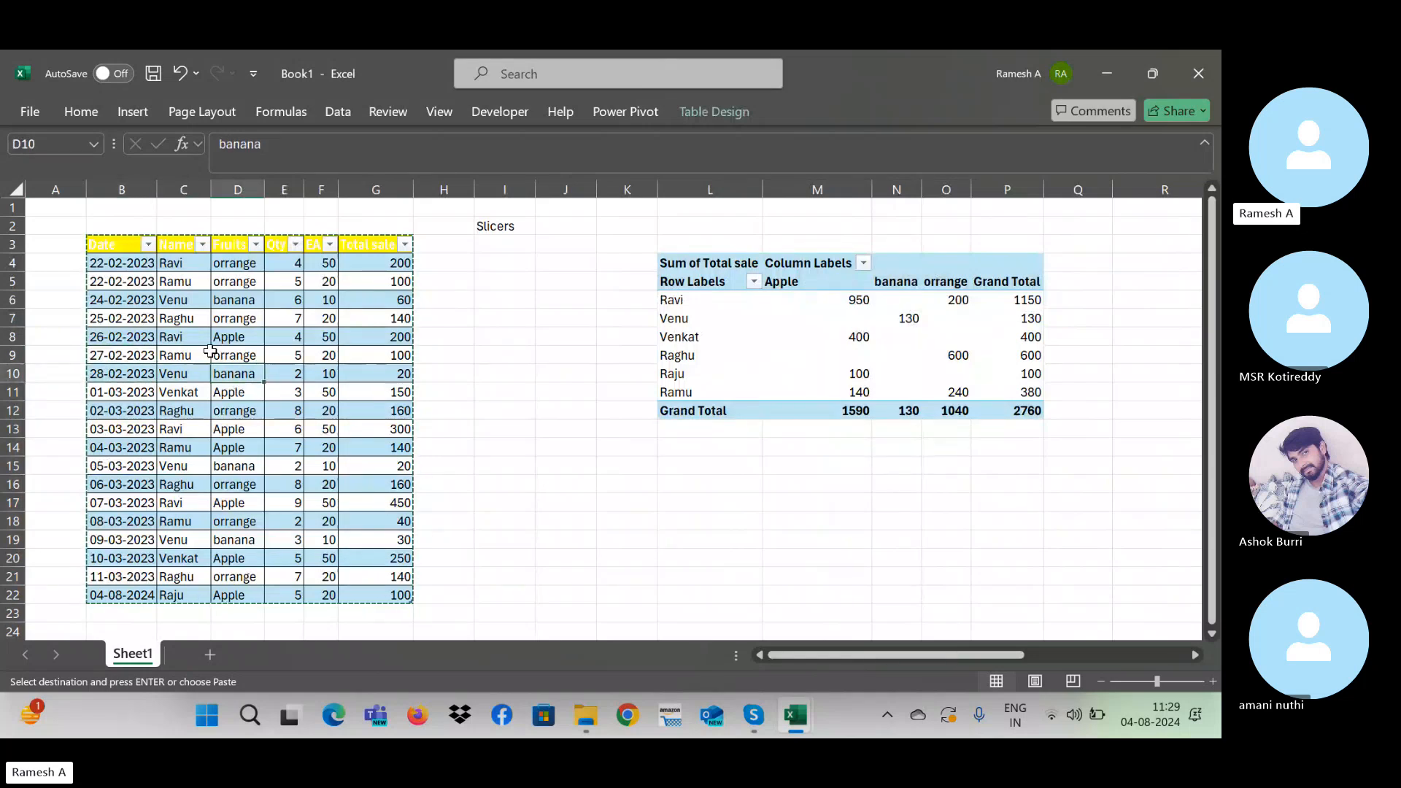
key(Right)
key(Right)
key(Right)
key(Right)
key(Right)
key(Right)
key(Right)
key(Right)
key(Right)
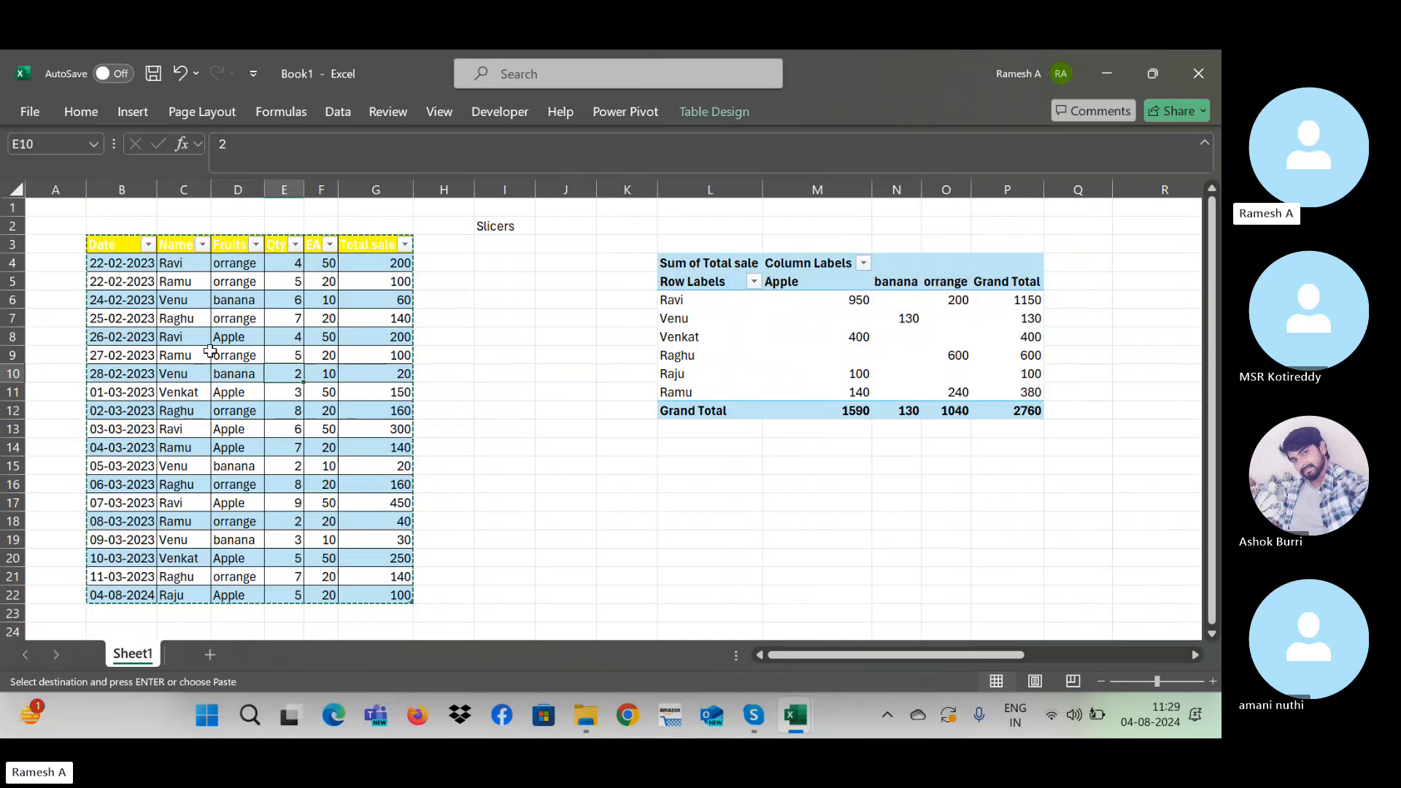
Step: Examine the pasted sales data copy in W3:AB22, going across its fields and down its Date column
key(Right)
key(Right)
key(Right)
key(Right)
key(Right)
key(Right)
key(Right)
key(Right)
key(Right)
key(Right)
key(Right)
key(Right)
key(Right)
key(Right)
key(Right)
key(Left)
key(Left)
key(Left)
key(Left)
key(Left)
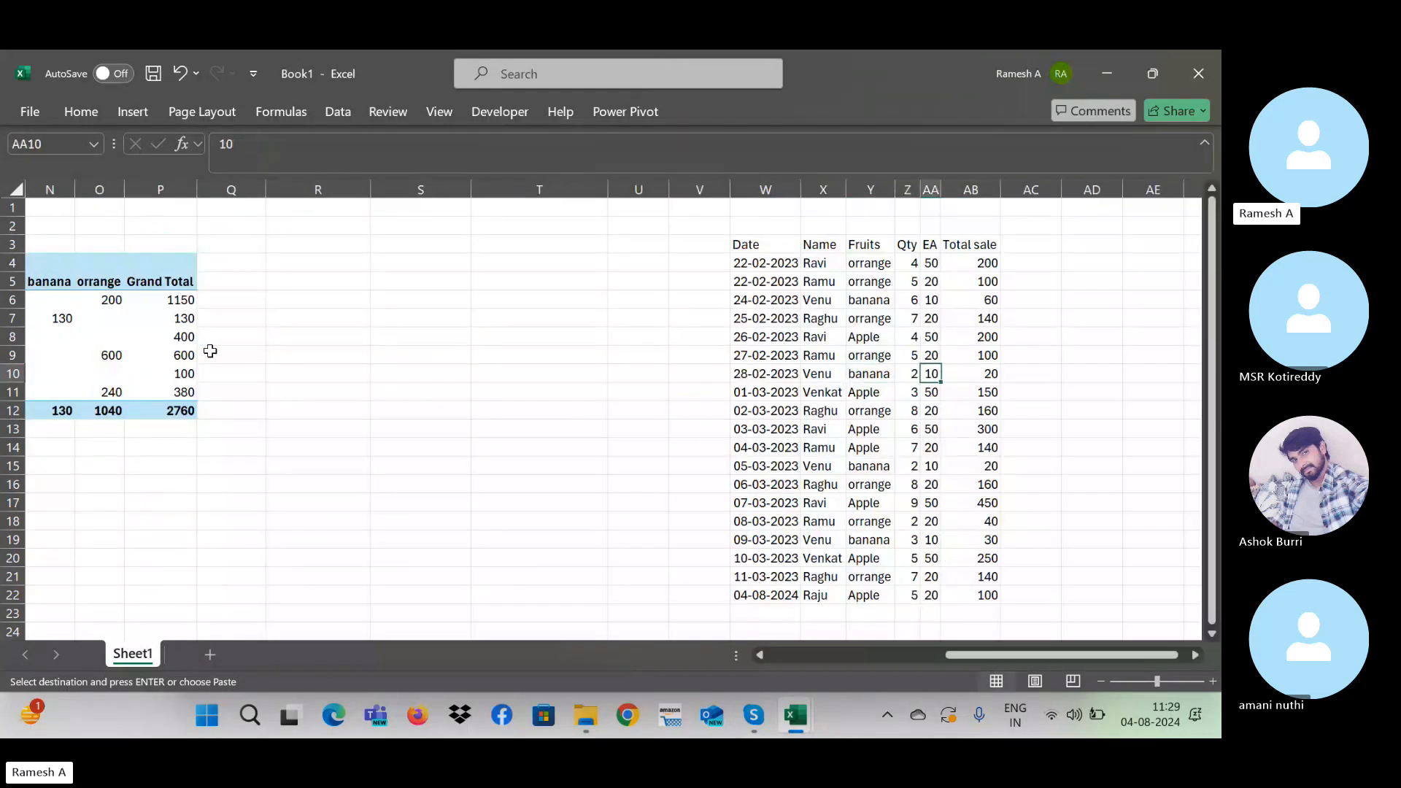
key(Down)
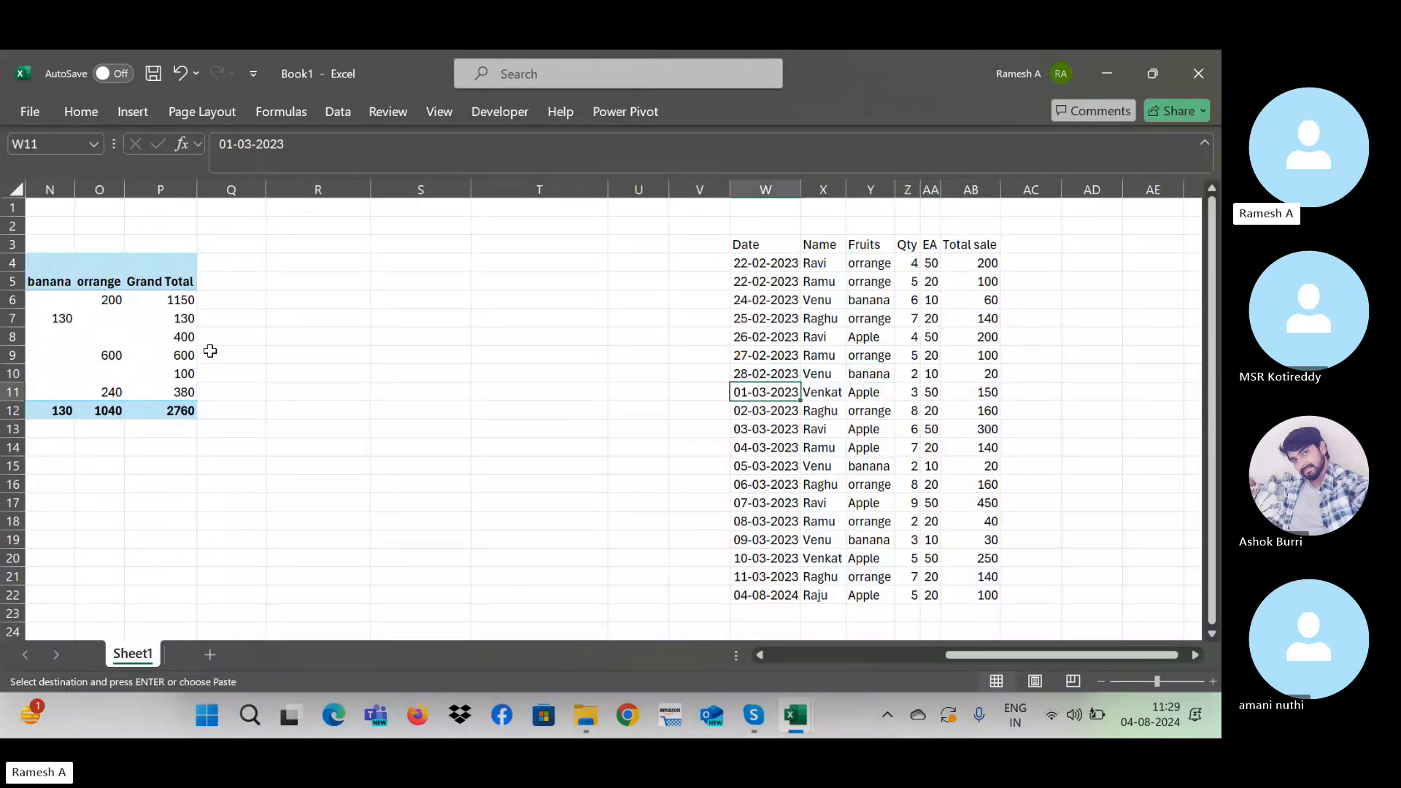
key(Down)
key(Down)
key(Down)
key(Down)
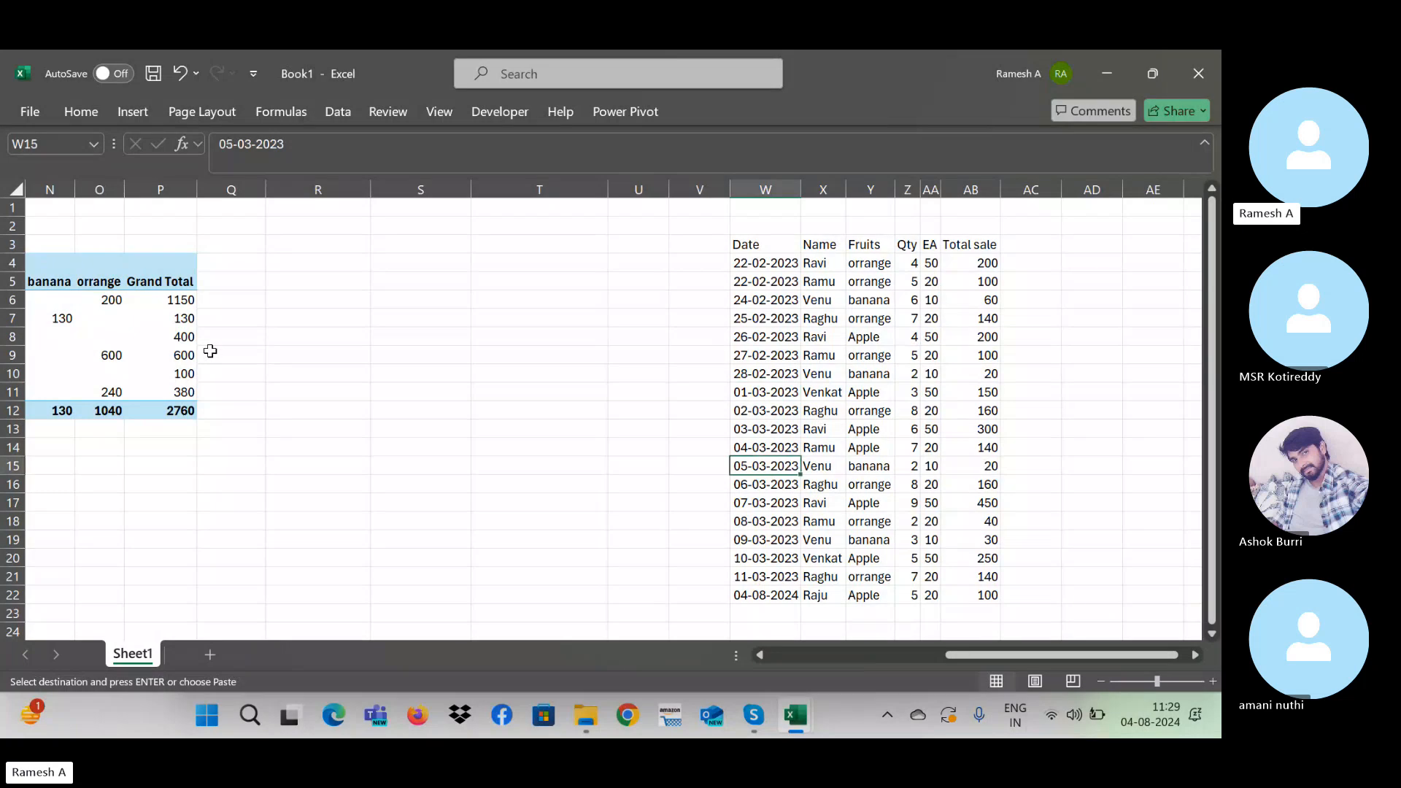
key(Down)
key(Down)
key(Down)
key(Down)
key(Down)
key(Down)
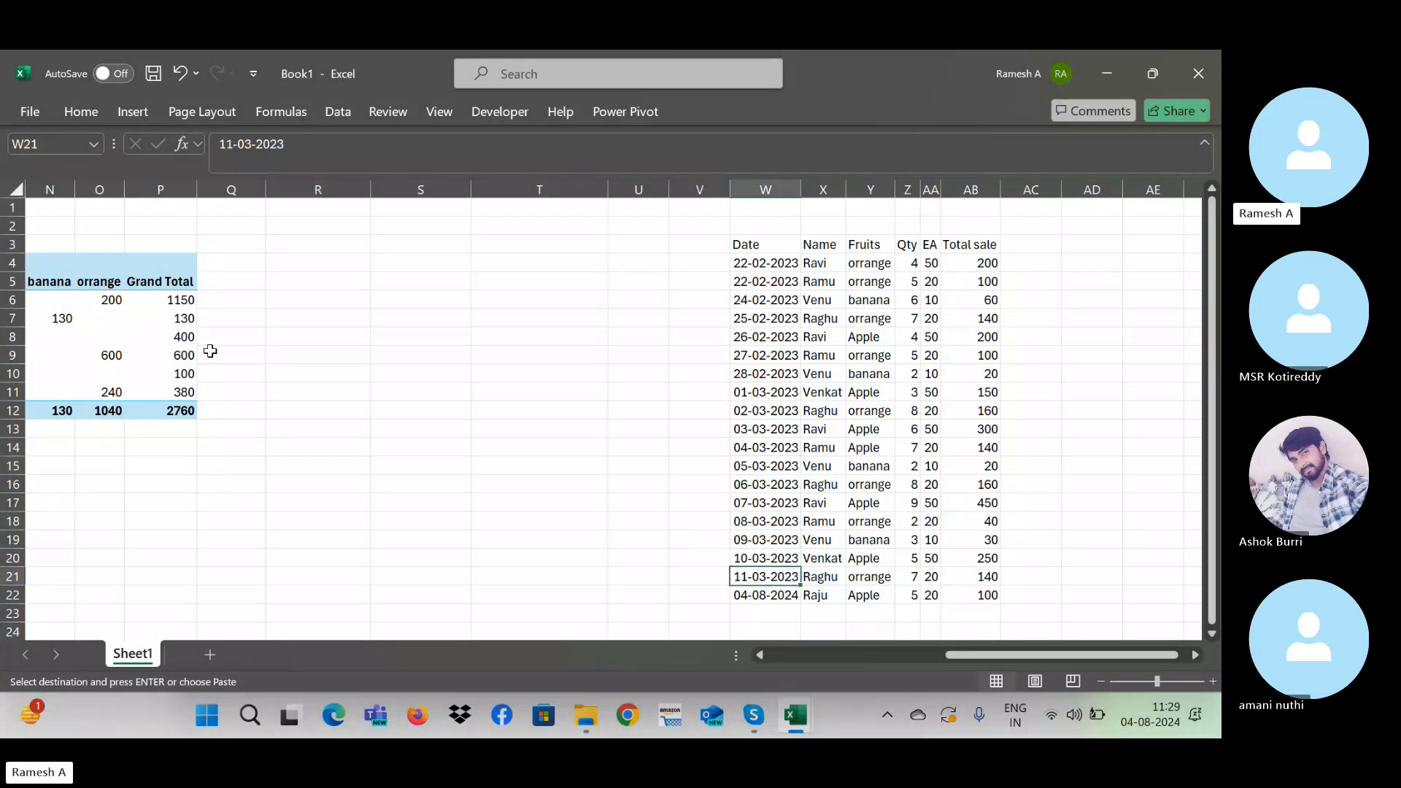
Step: Create a PivotTable at R6 from the copied sales data in W3:AB22 using the PivotTable and PivotChart Wizard
key(Left)
key(Up)
key(Left)
key(Left)
key(Left)
key(Left)
key(Left)
key(Right)
key(Up)
key(Up)
key(Up)
key(Up)
key(Up)
key(Up)
key(Up)
key(Up)
key(Up)
key(Up)
key(Up)
key(Up)
key(Up)
key(Up)
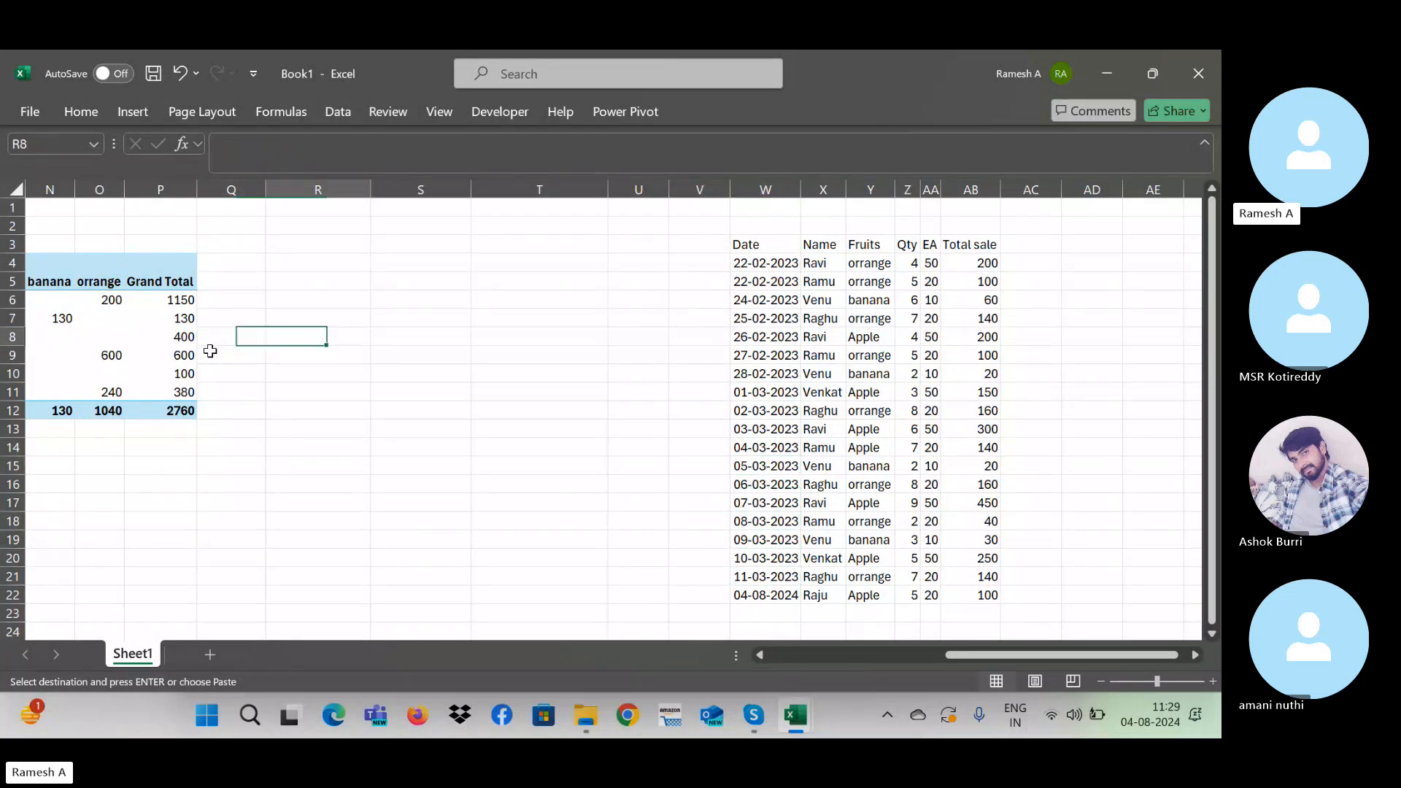
key(alt+d)
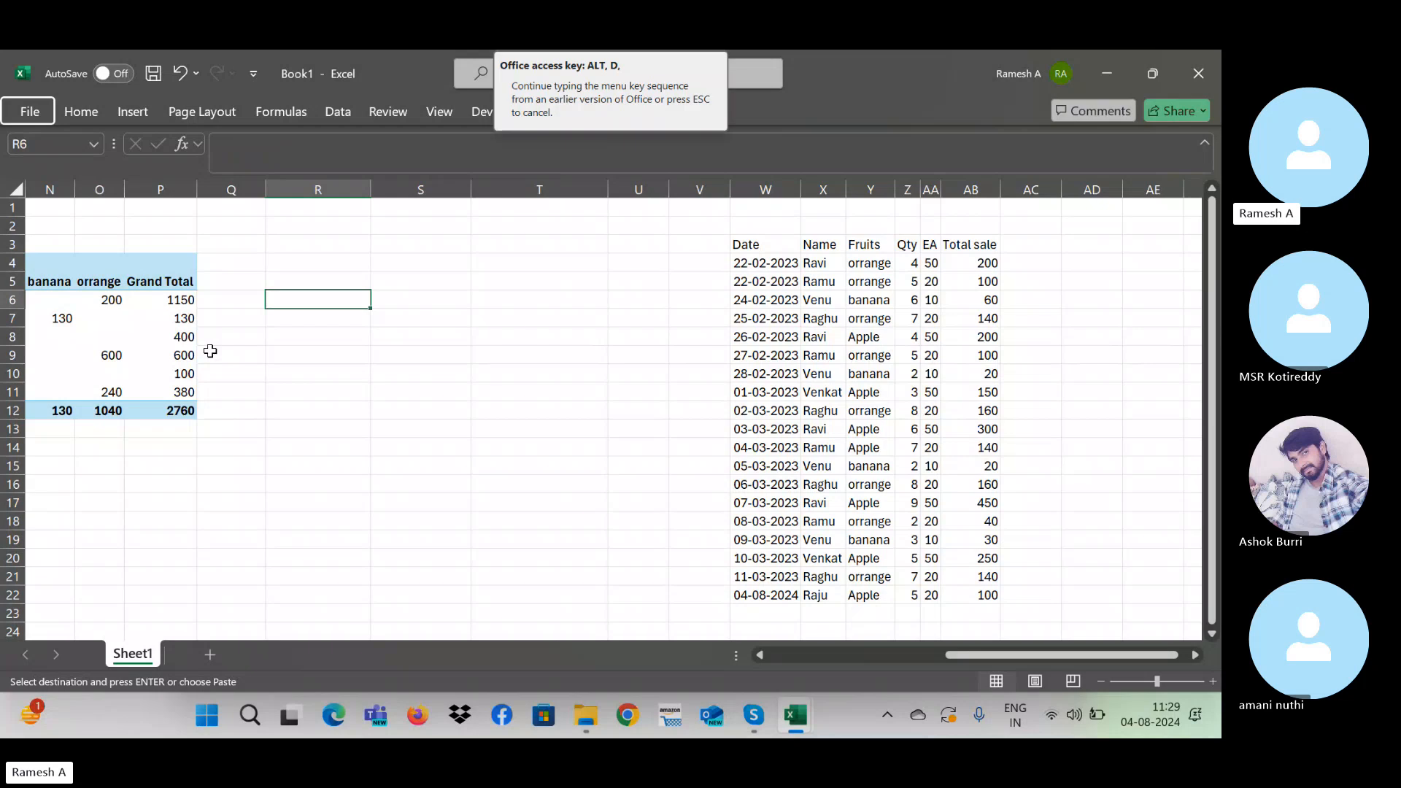
key(p)
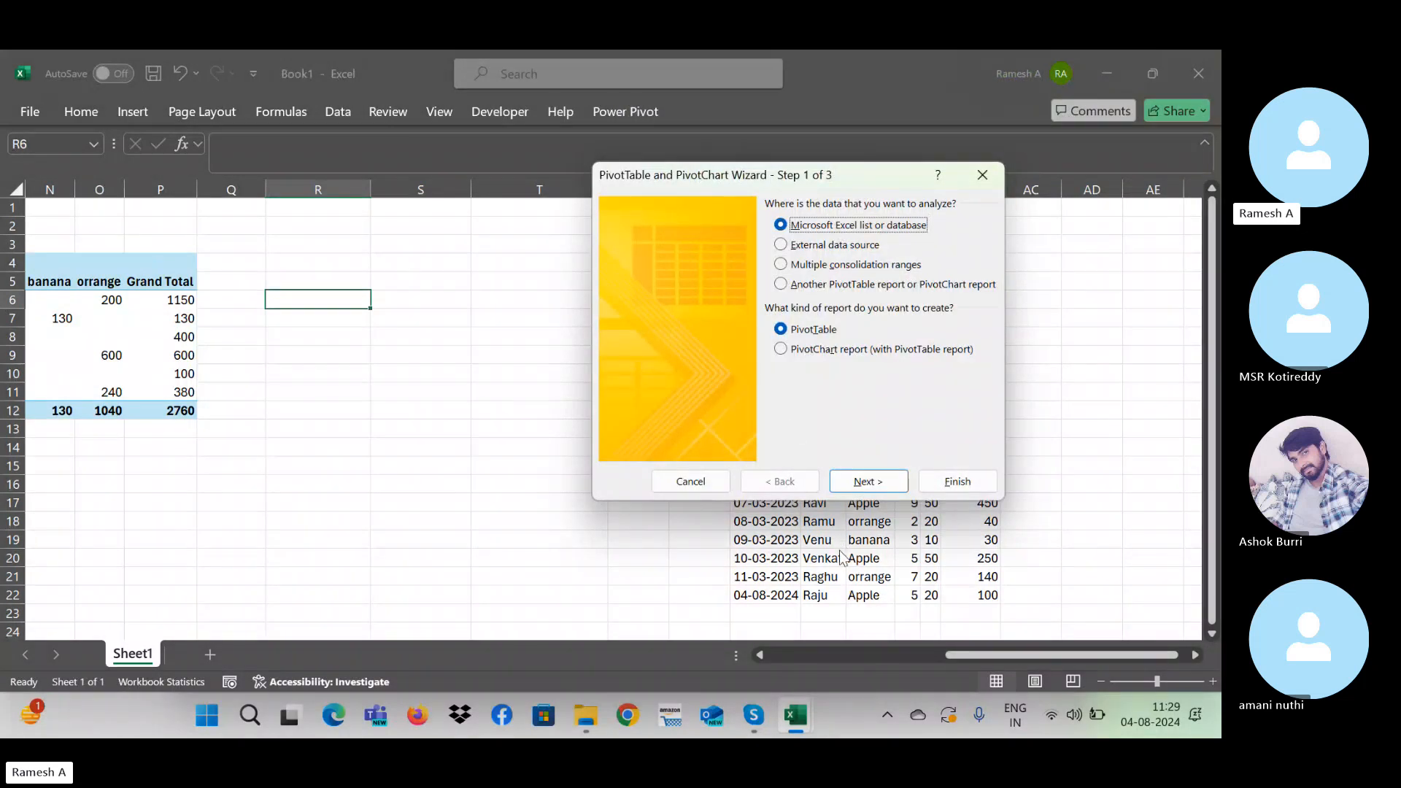
click(876, 476)
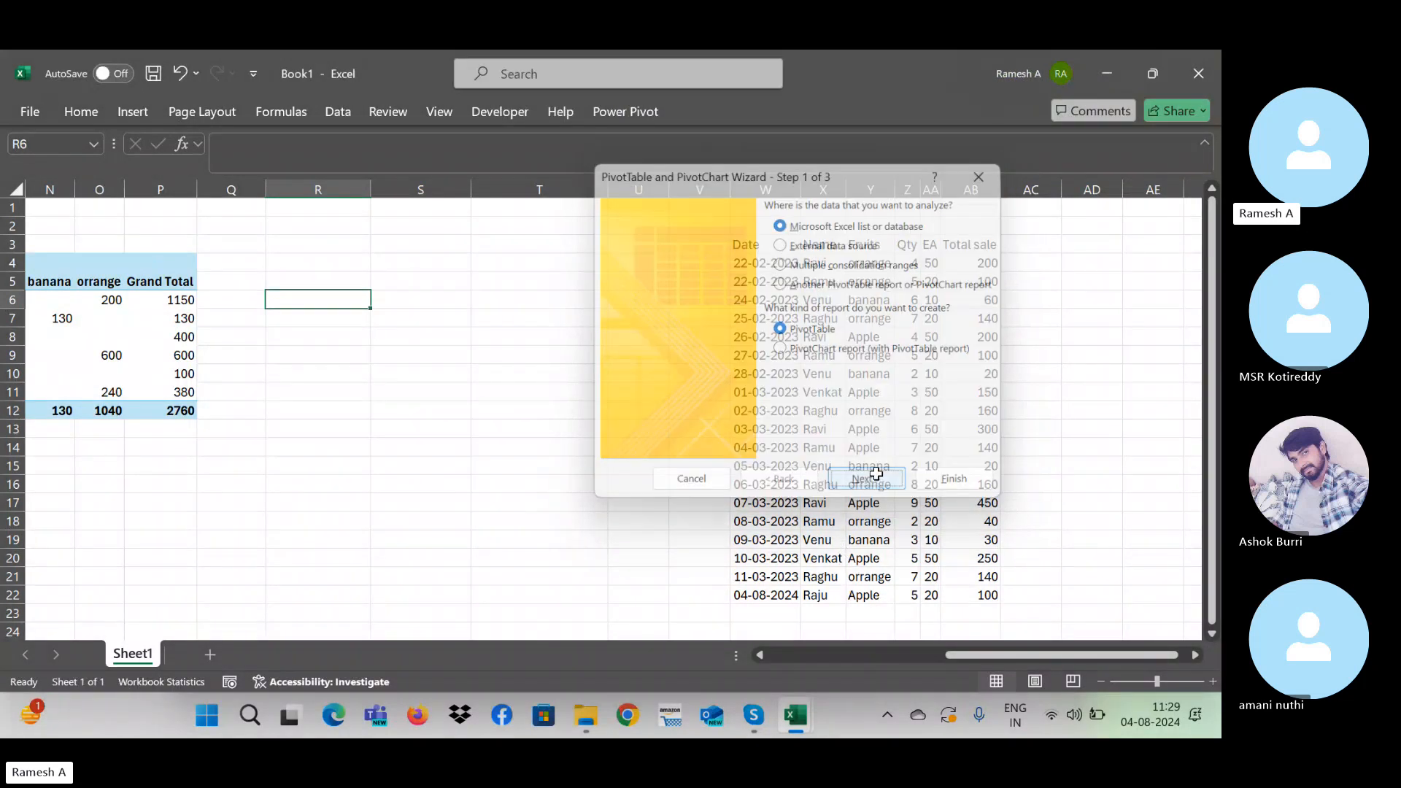
click(757, 246)
key(ctrl+a)
key(Return)
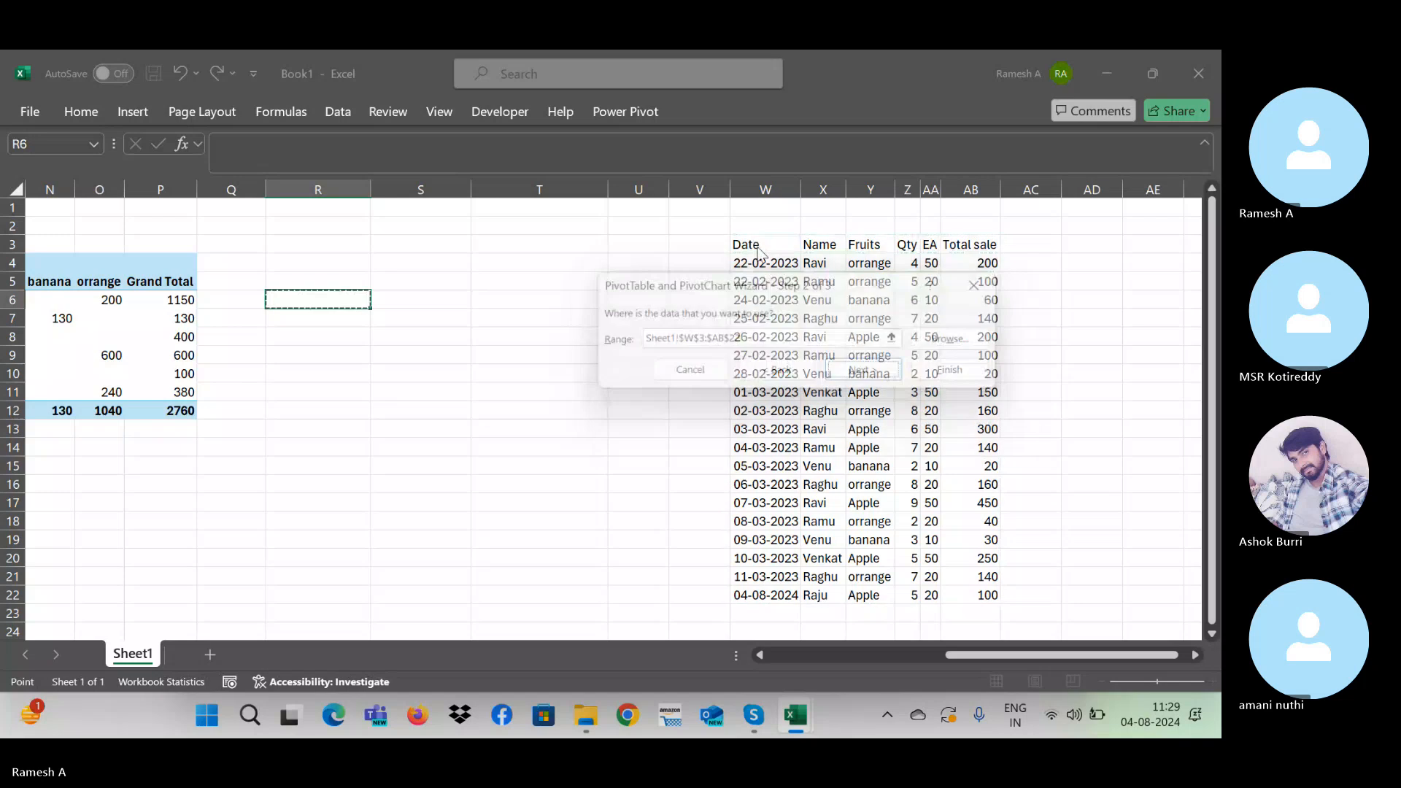
click(1029, 432)
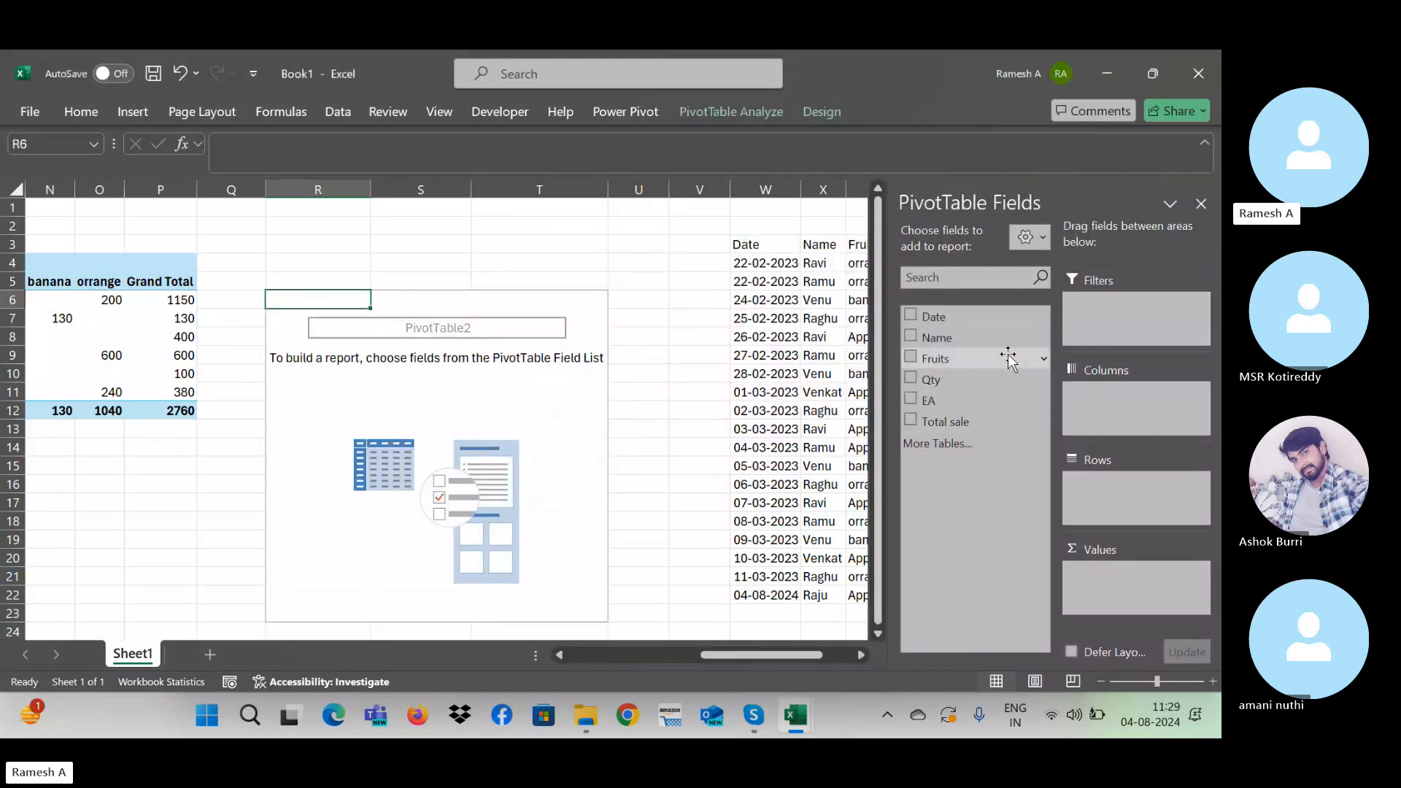
Step: Add Date to the rows and Total sale to the values of the new PivotTable at R6
drag(963, 322, 1119, 508)
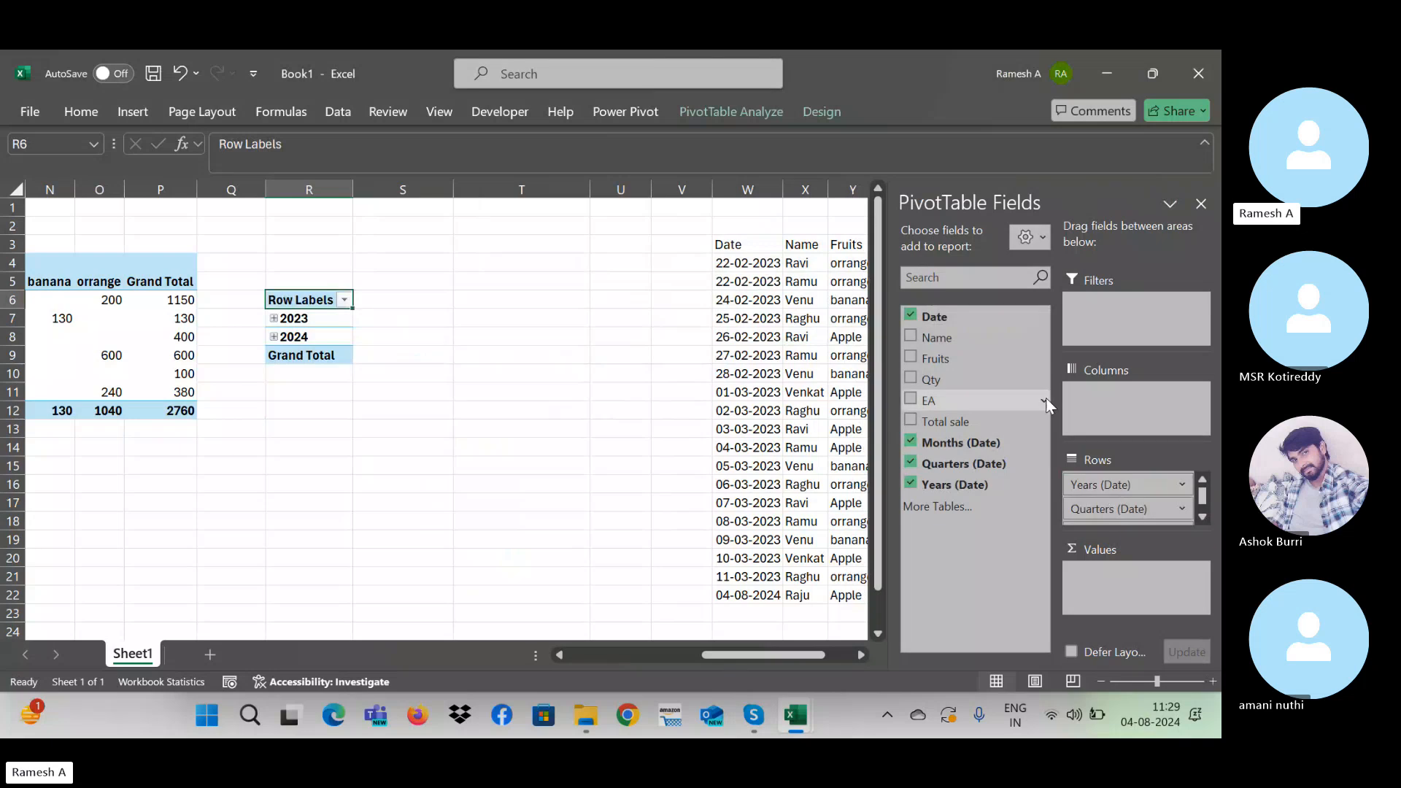
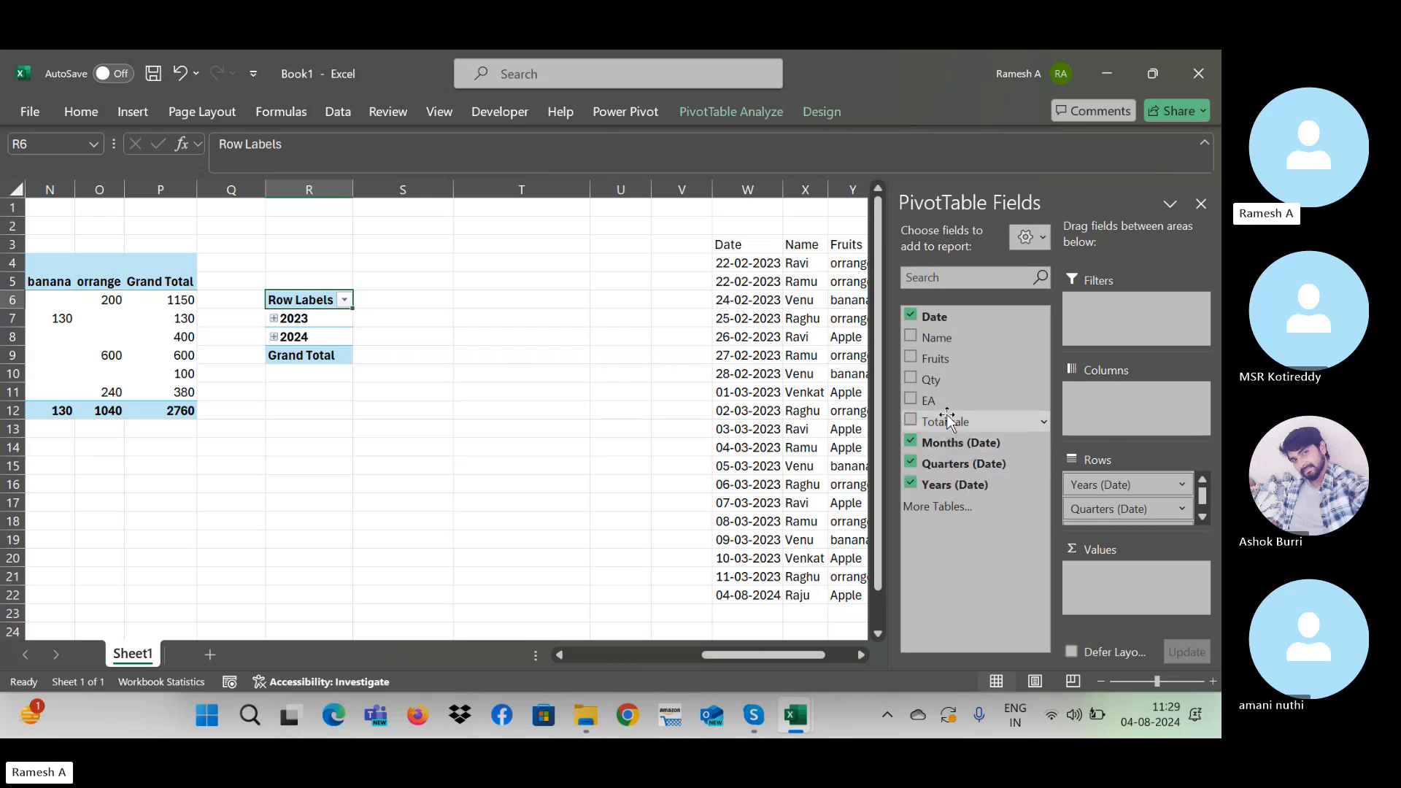
drag(947, 420, 1128, 591)
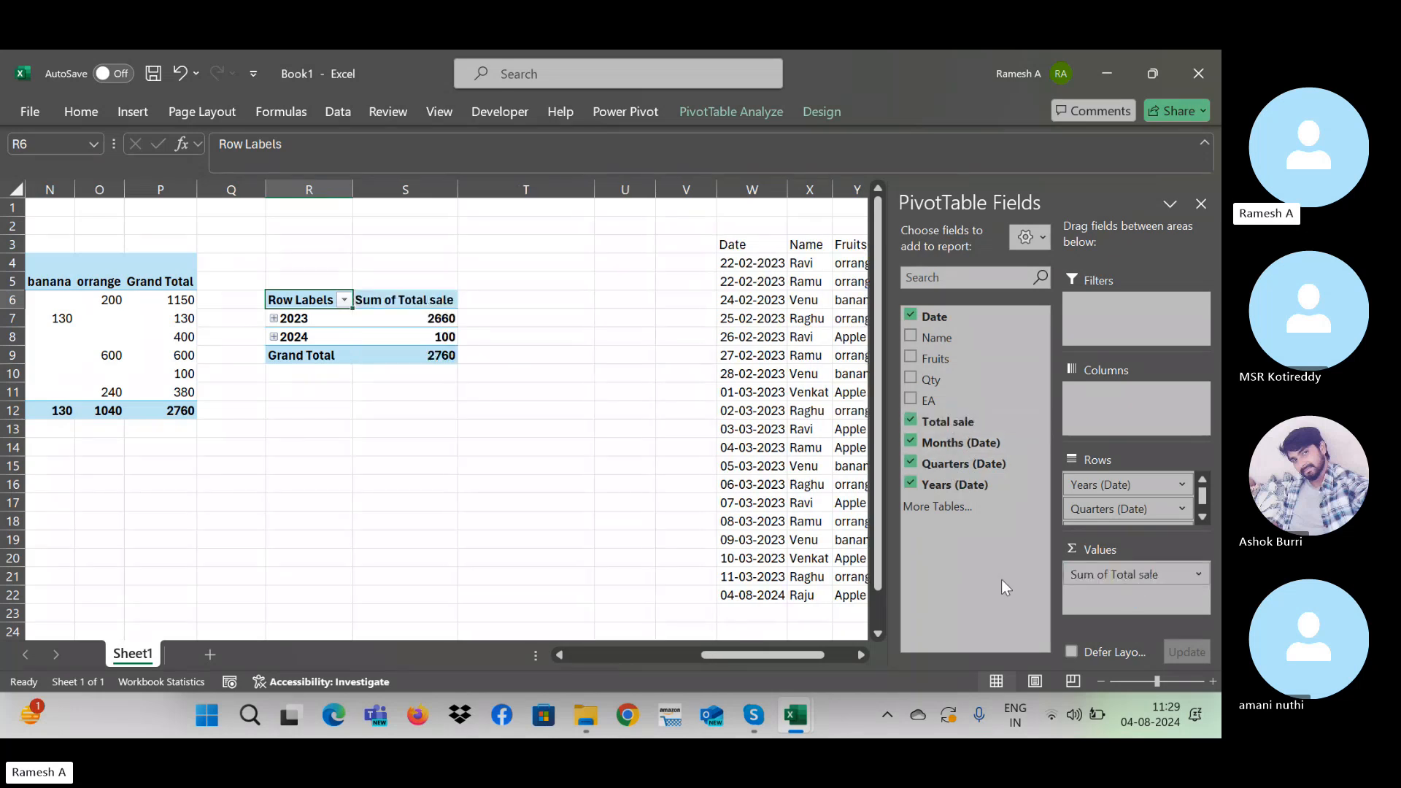
click(379, 555)
click(259, 427)
Step: Expand the 2023 group in the date PivotTable to view its quarters, and collapse it again
key(Left)
key(Left)
key(Left)
key(Left)
key(Left)
key(Left)
key(Left)
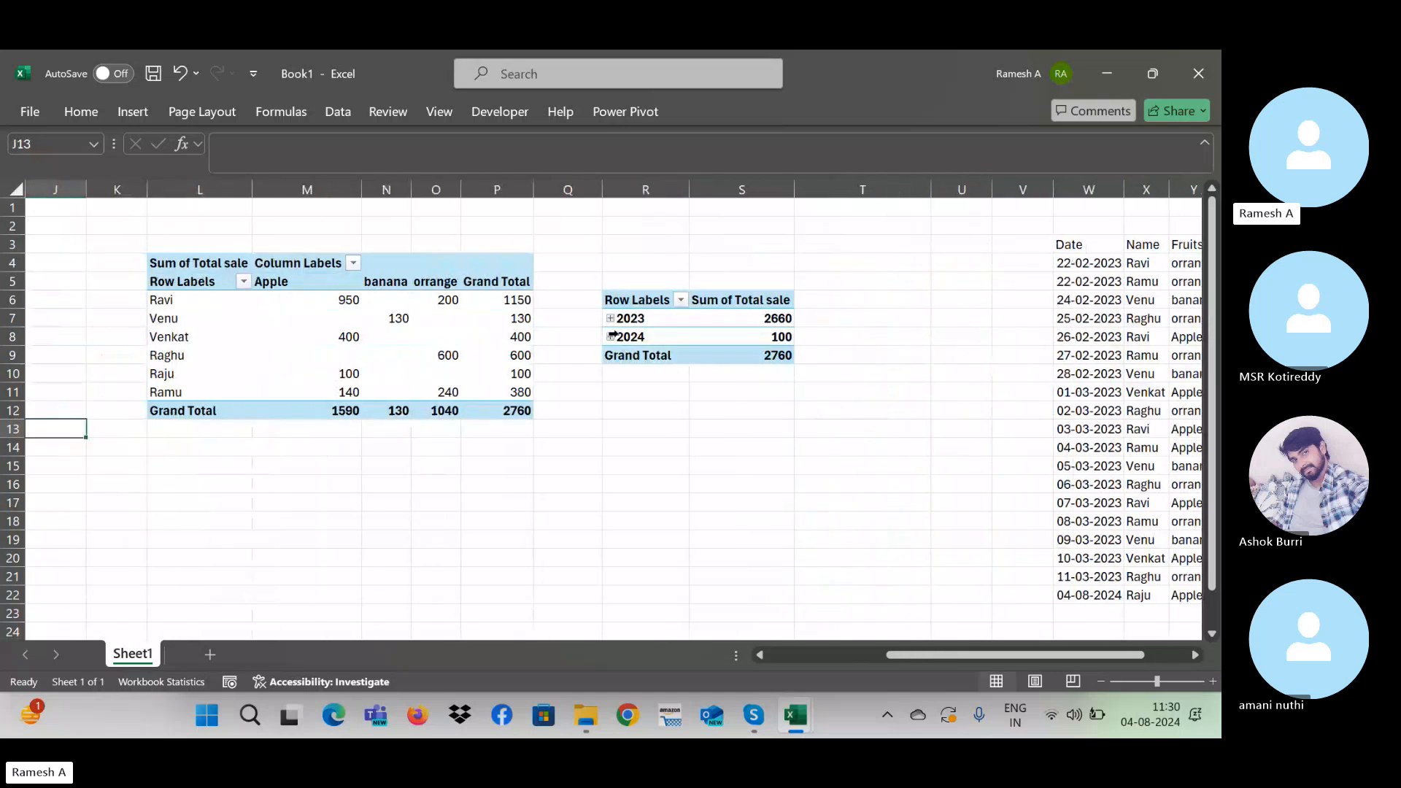
click(611, 318)
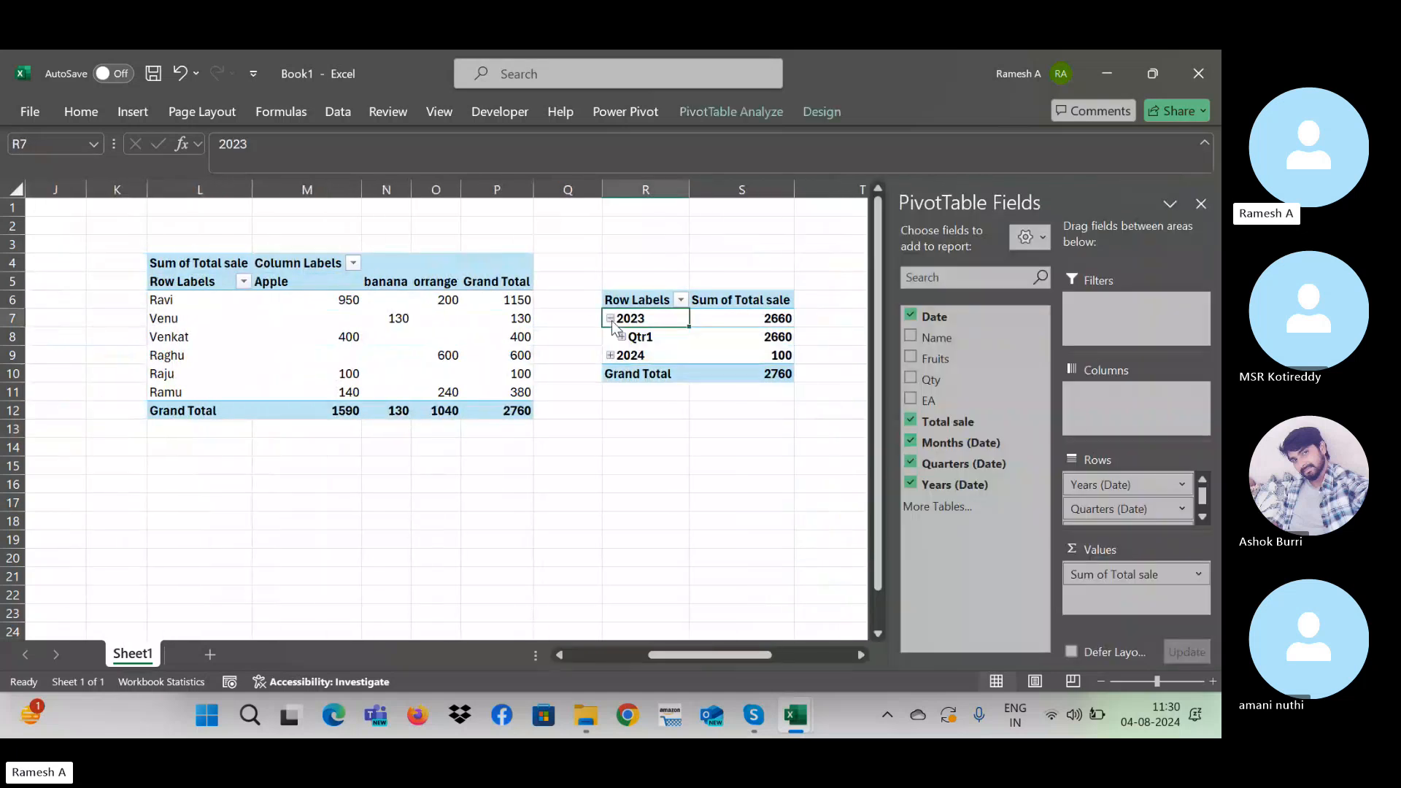
click(611, 319)
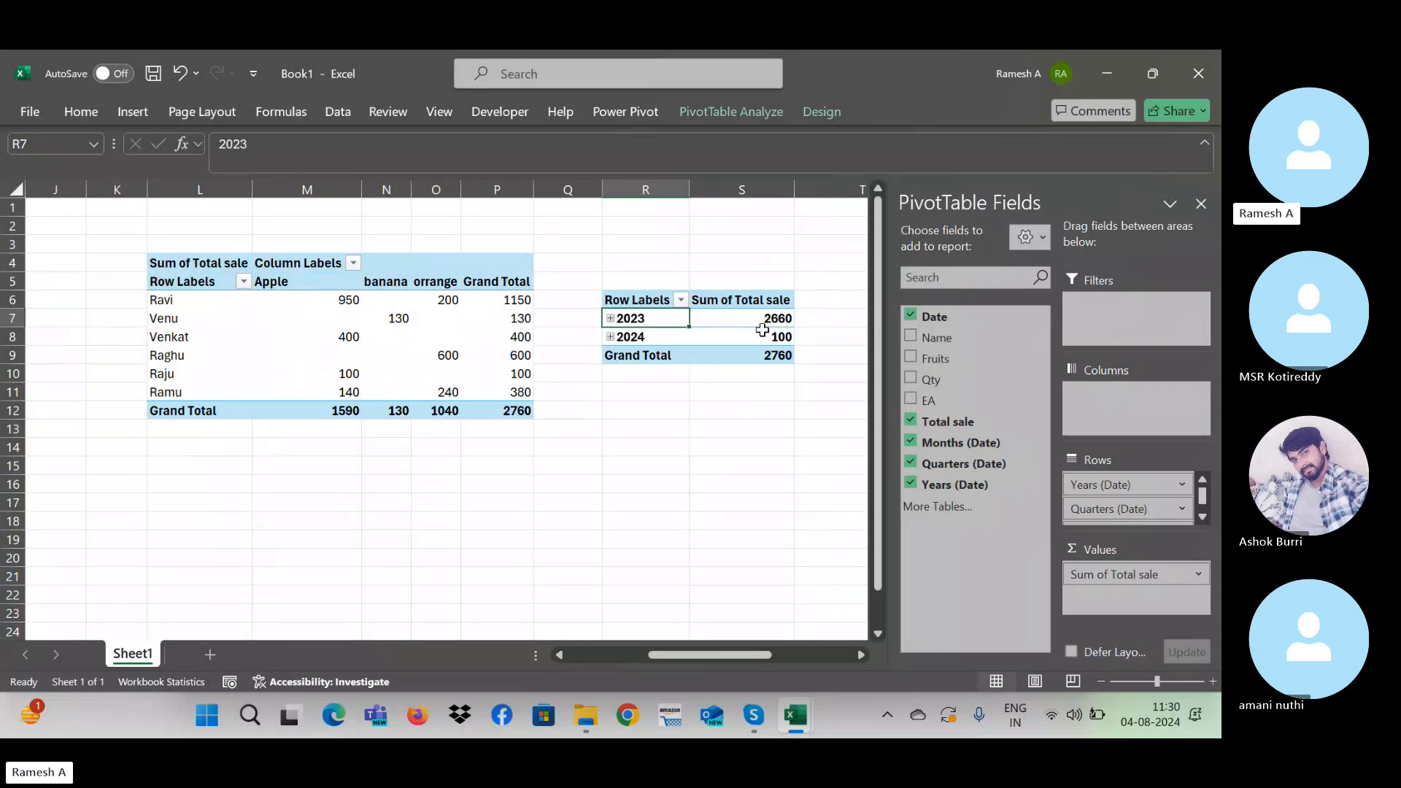
Step: Replace the Name and Fruits fields of the PivotTable at L4 with Date in the rows, and close the field list
click(387, 356)
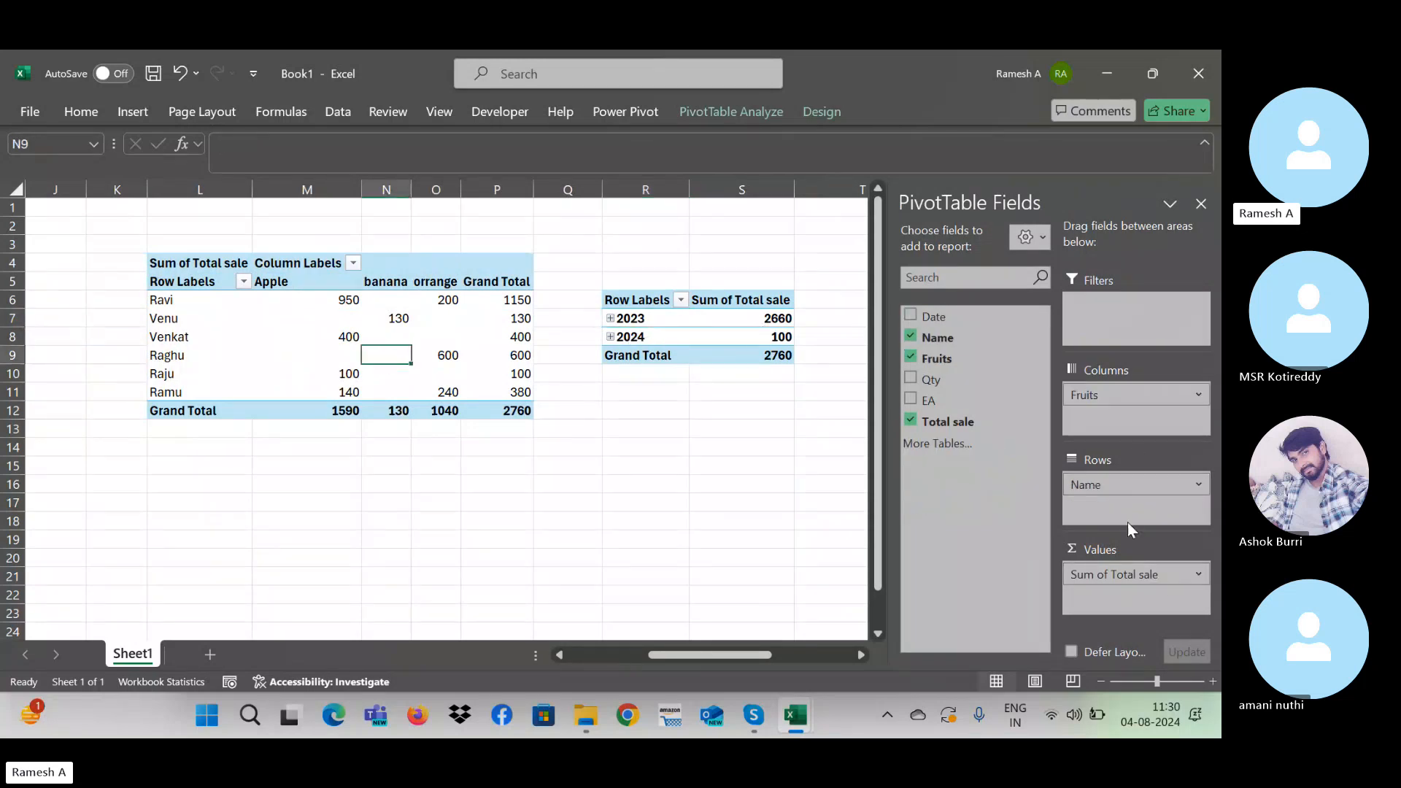
drag(1123, 484, 950, 495)
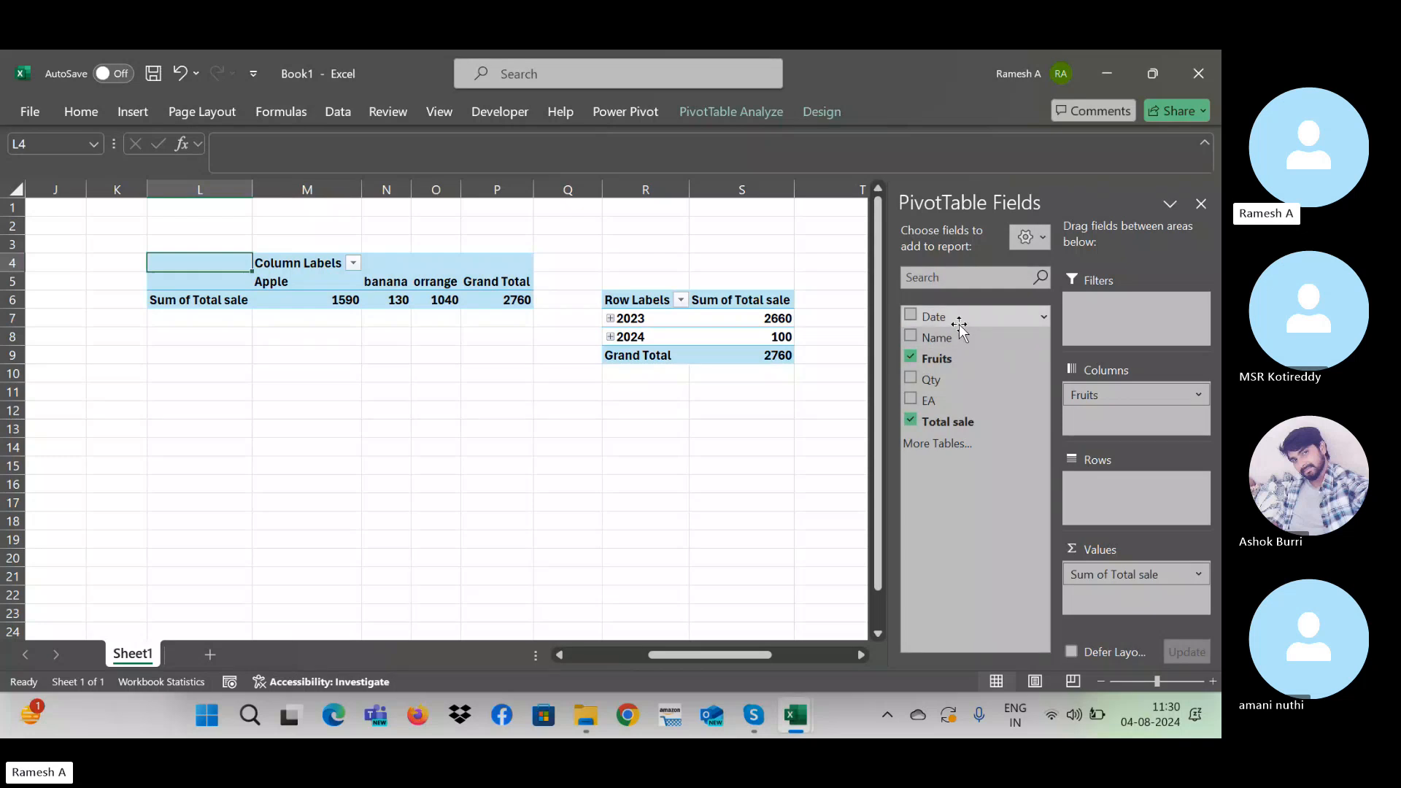
drag(959, 324, 1079, 447)
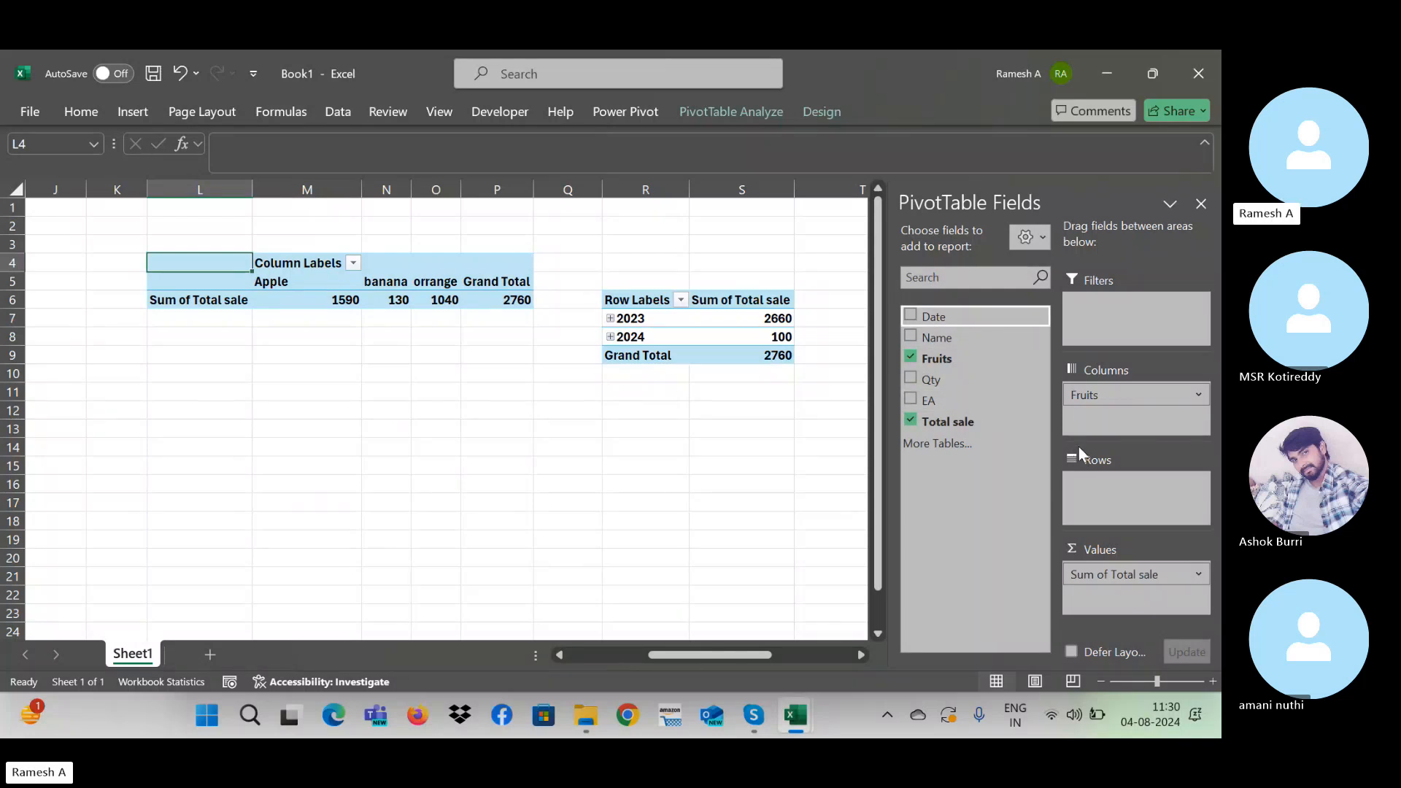
drag(1096, 396, 1039, 479)
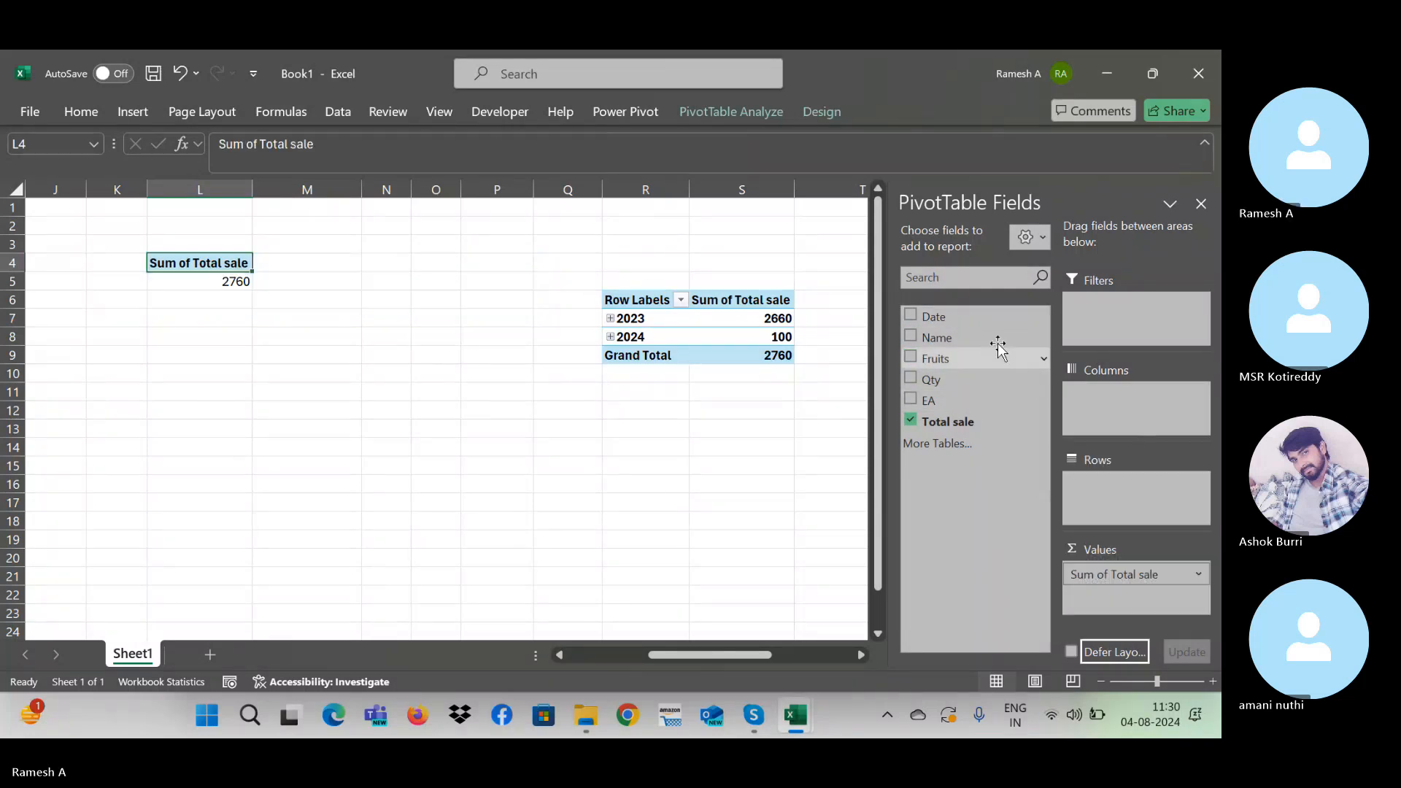
click(910, 315)
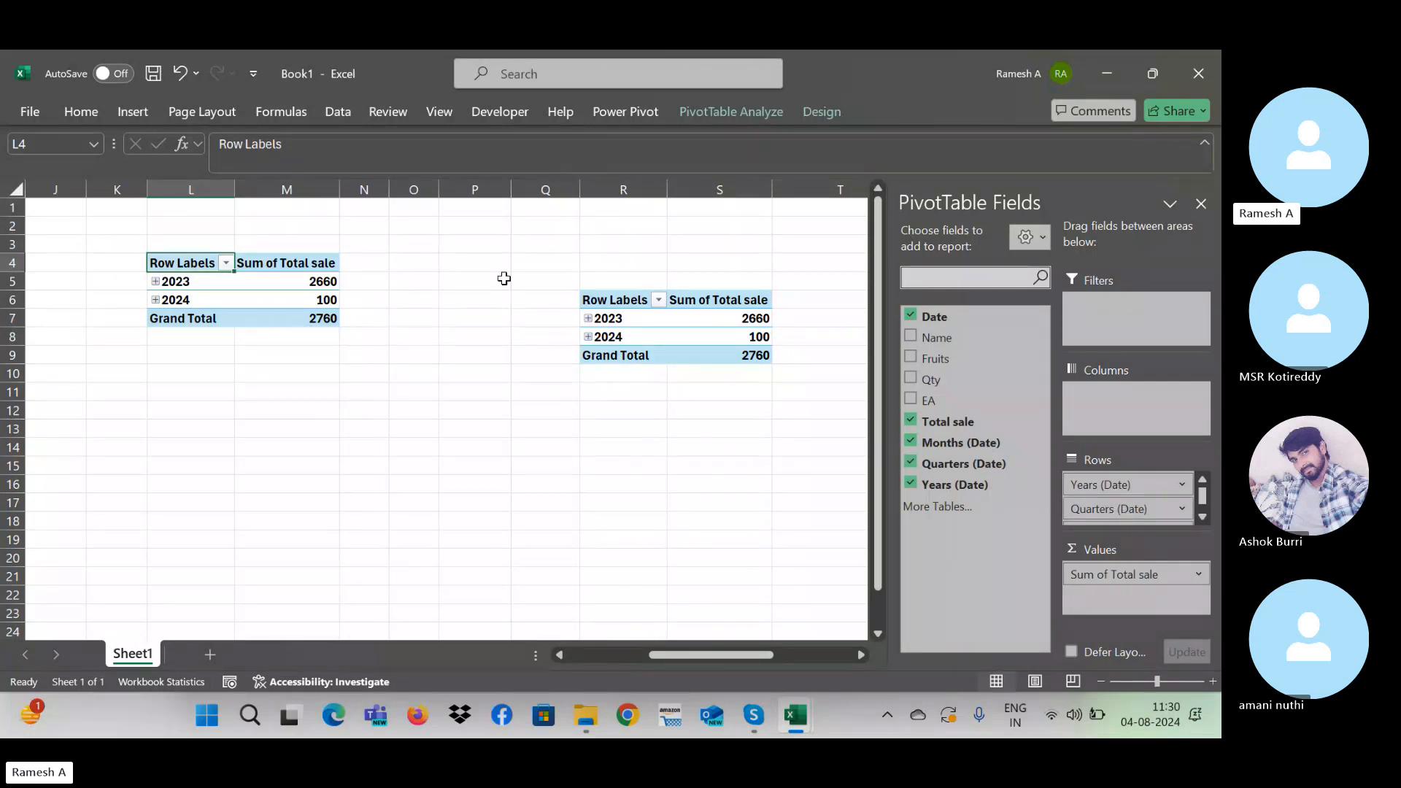
click(1200, 204)
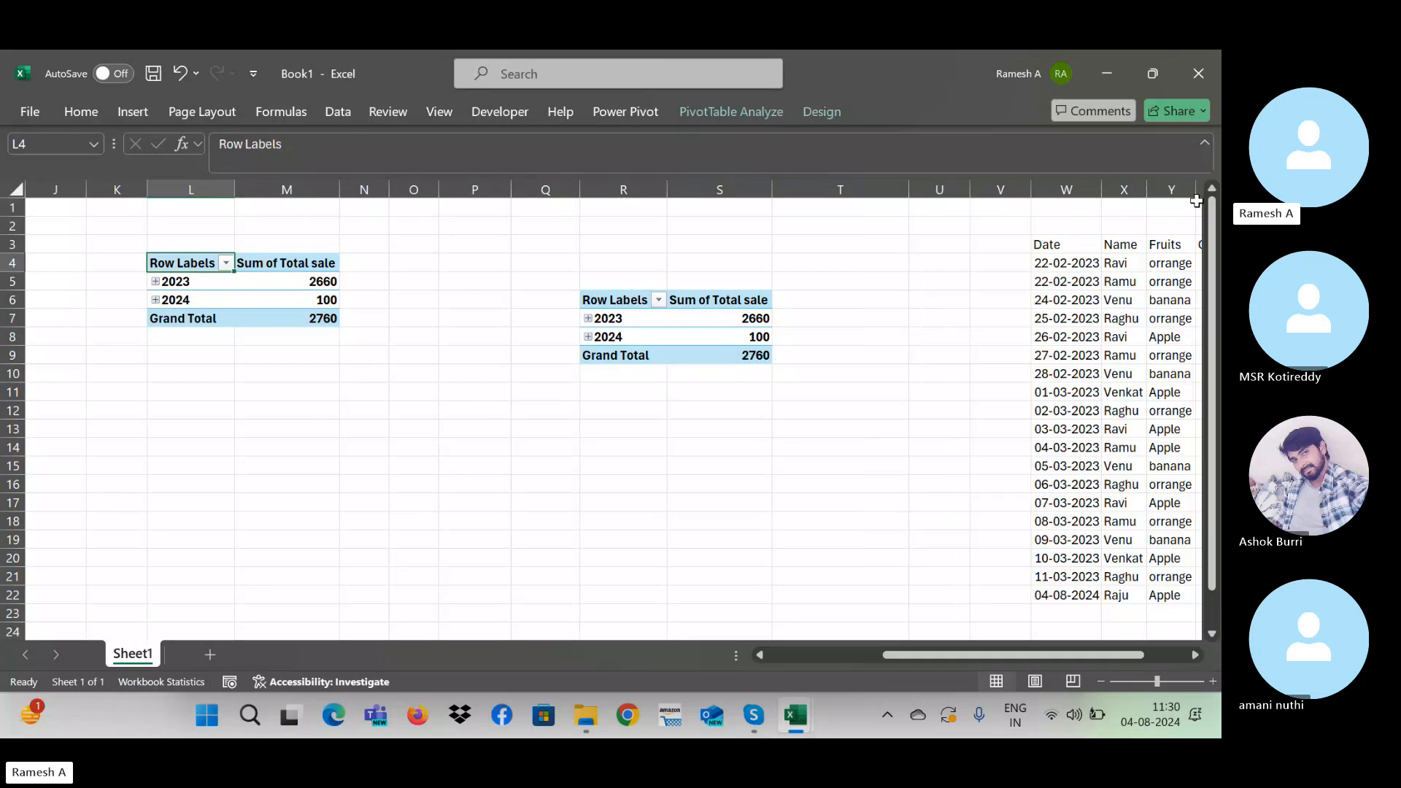
Step: Move the second PivotTable from R6 so that it starts at Q4, level with the first one
click(679, 261)
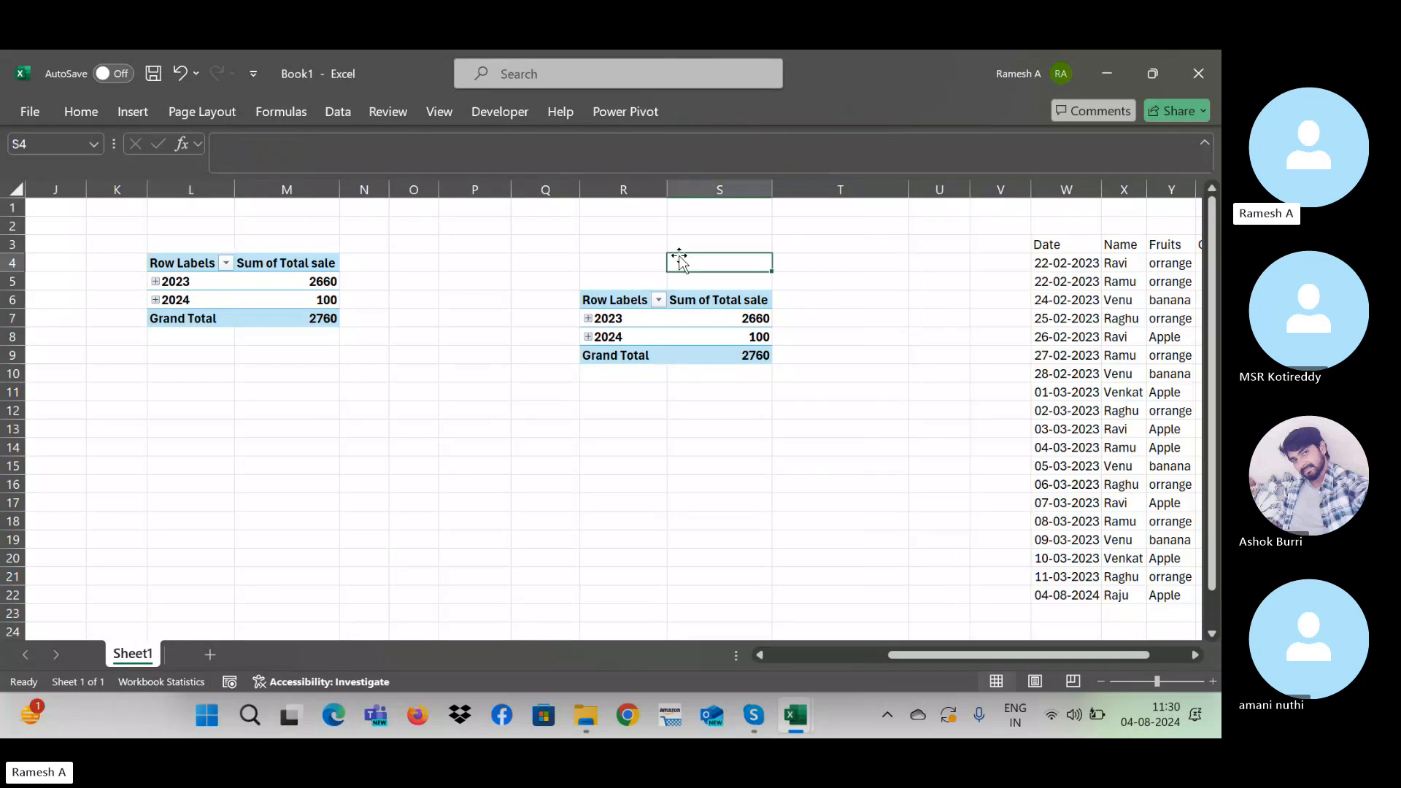
key(Left)
key(shift+Down)
key(shift+Down)
key(shift+Down)
key(shift+Down)
key(shift+Down)
key(shift+Right)
key(shift+Right)
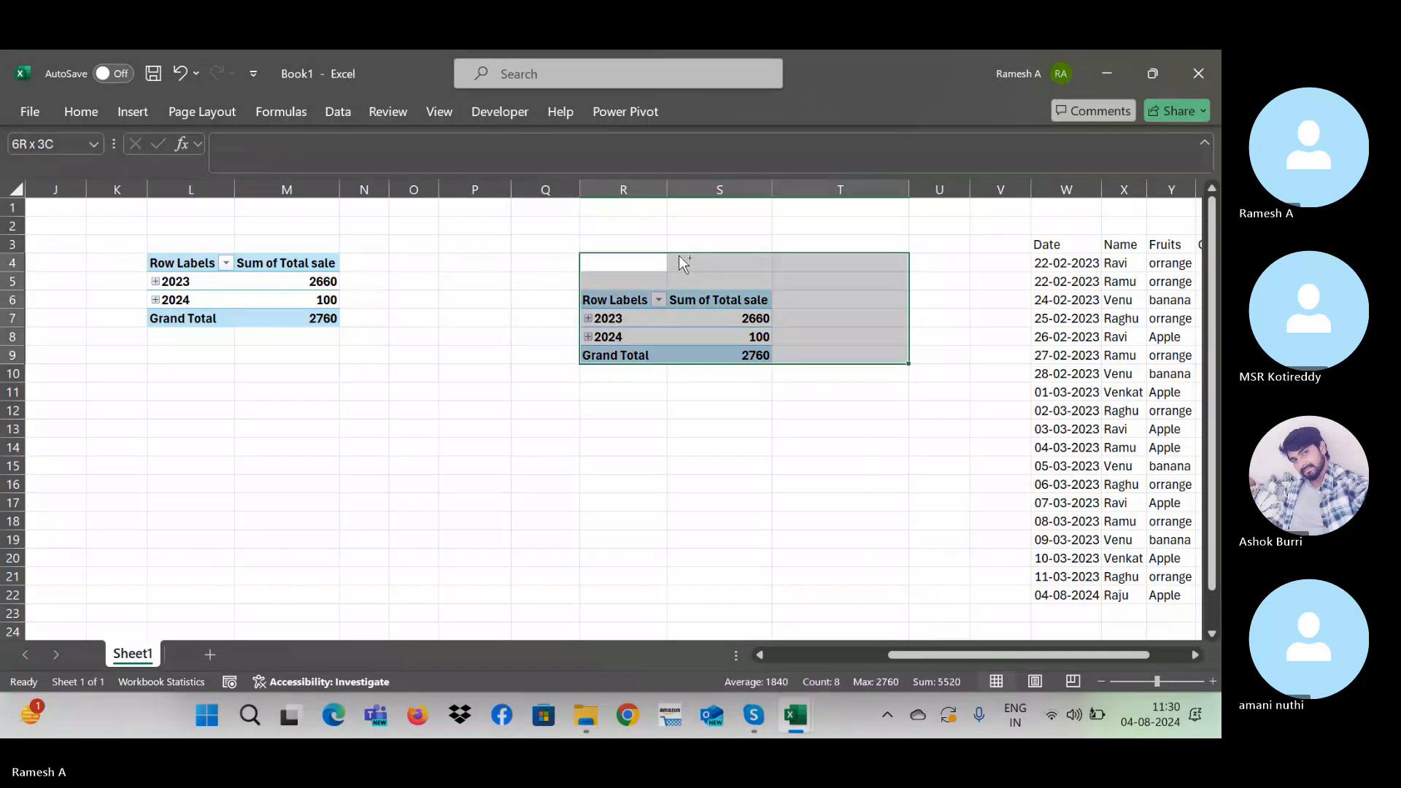
key(ctrl+x)
key(Up)
key(Left)
key(ctrl+v)
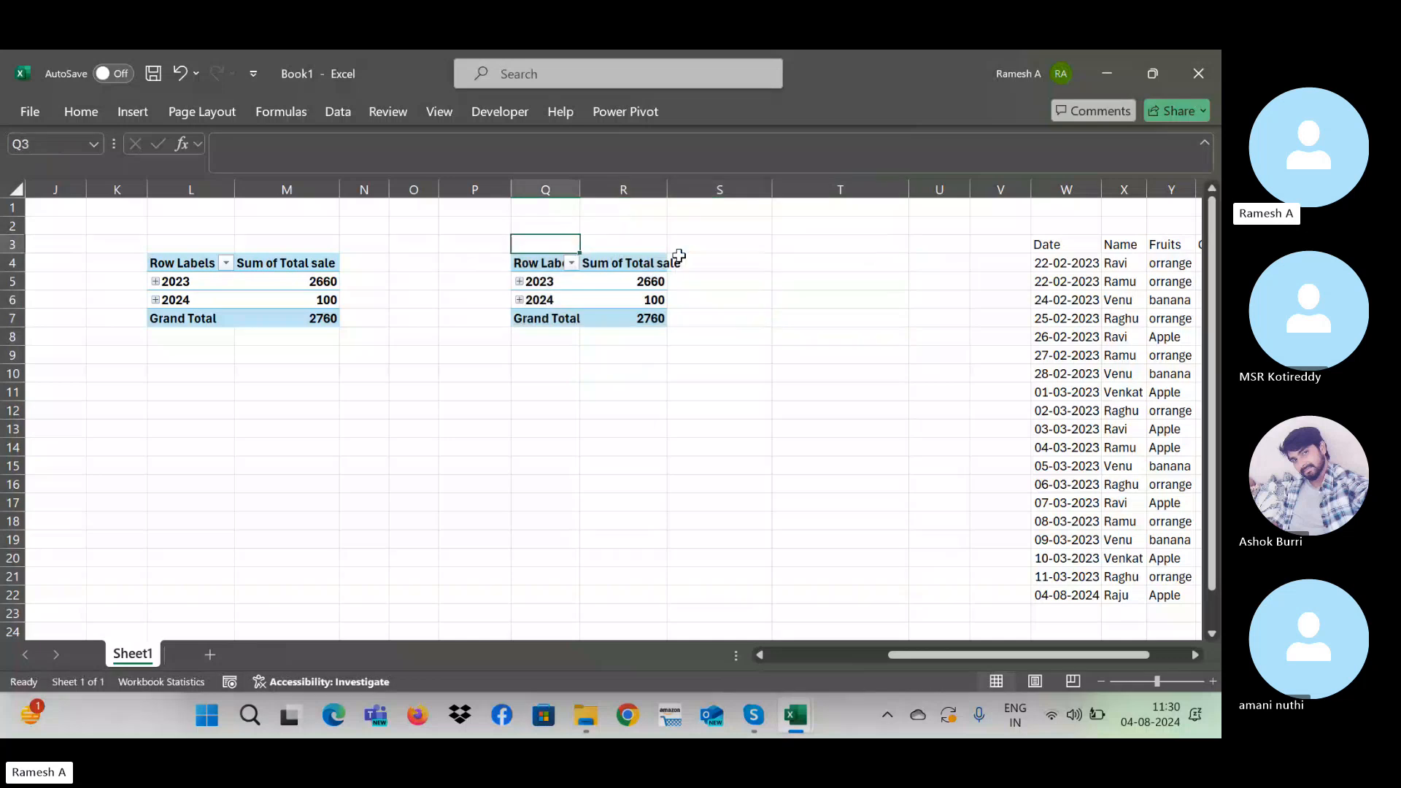
Step: Autofit the widths of columns Q to S around the moved PivotTable
key(Down)
key(Right)
key(Left)
key(ctrl+space)
key(shift+Right)
key(shift+Right)
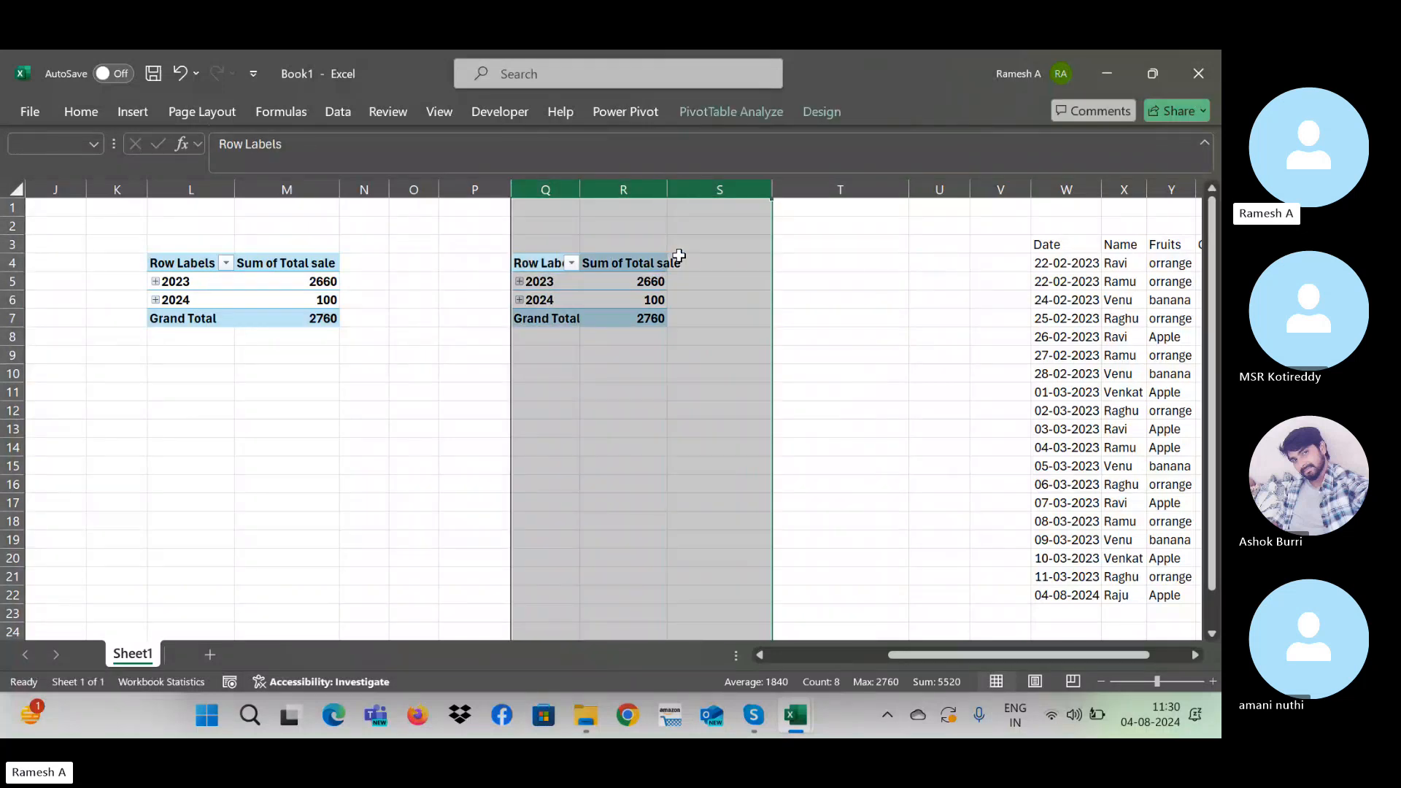
key(alt+o)
key(c)
key(a)
Step: Look across row 5 from the copied data back past both PivotTables to the original sales table
key(Down)
key(Right)
key(Right)
key(Right)
key(Right)
key(Right)
key(Right)
key(Right)
key(Right)
key(Right)
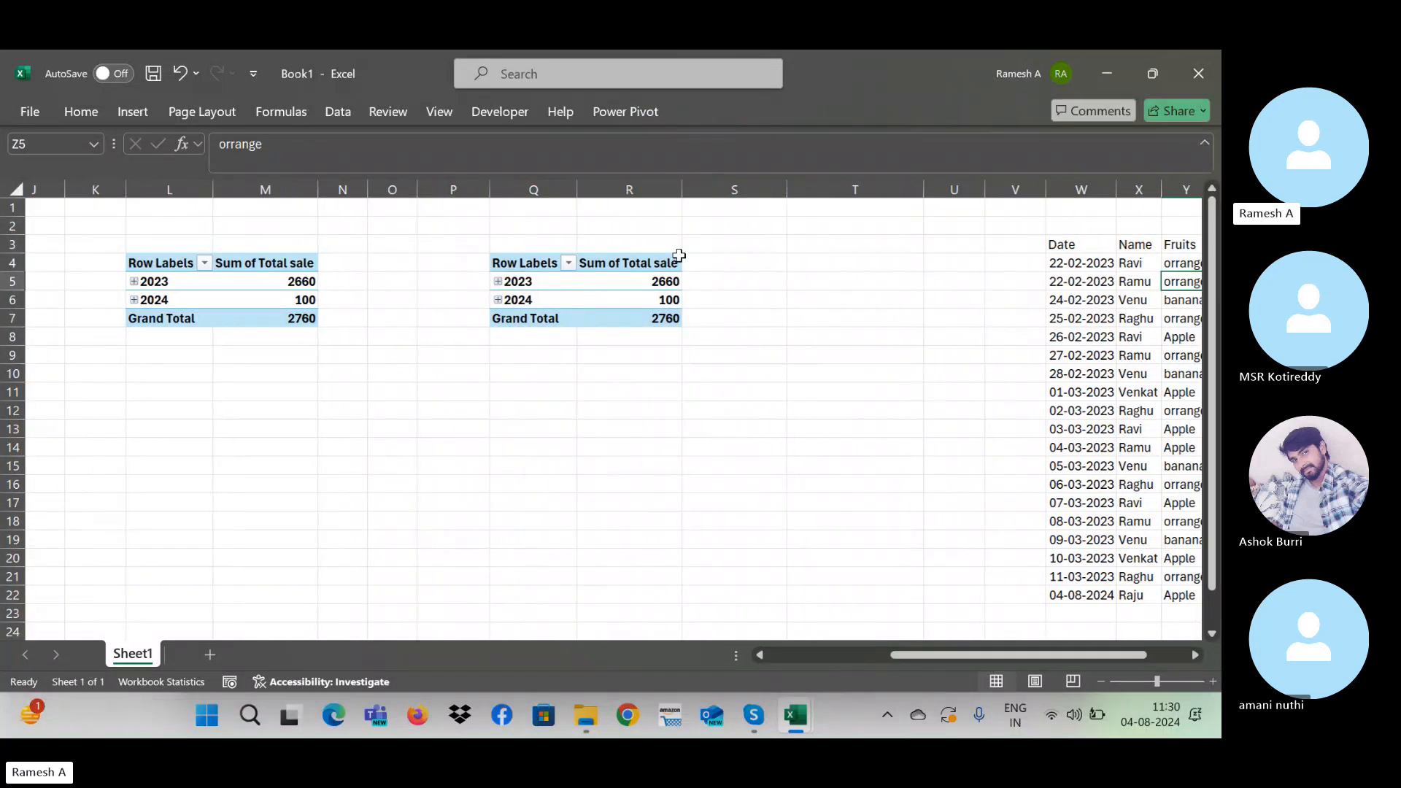
key(Left)
key(Left)
key(Left)
key(Left)
key(Left)
key(Left)
key(Left)
key(Left)
key(Left)
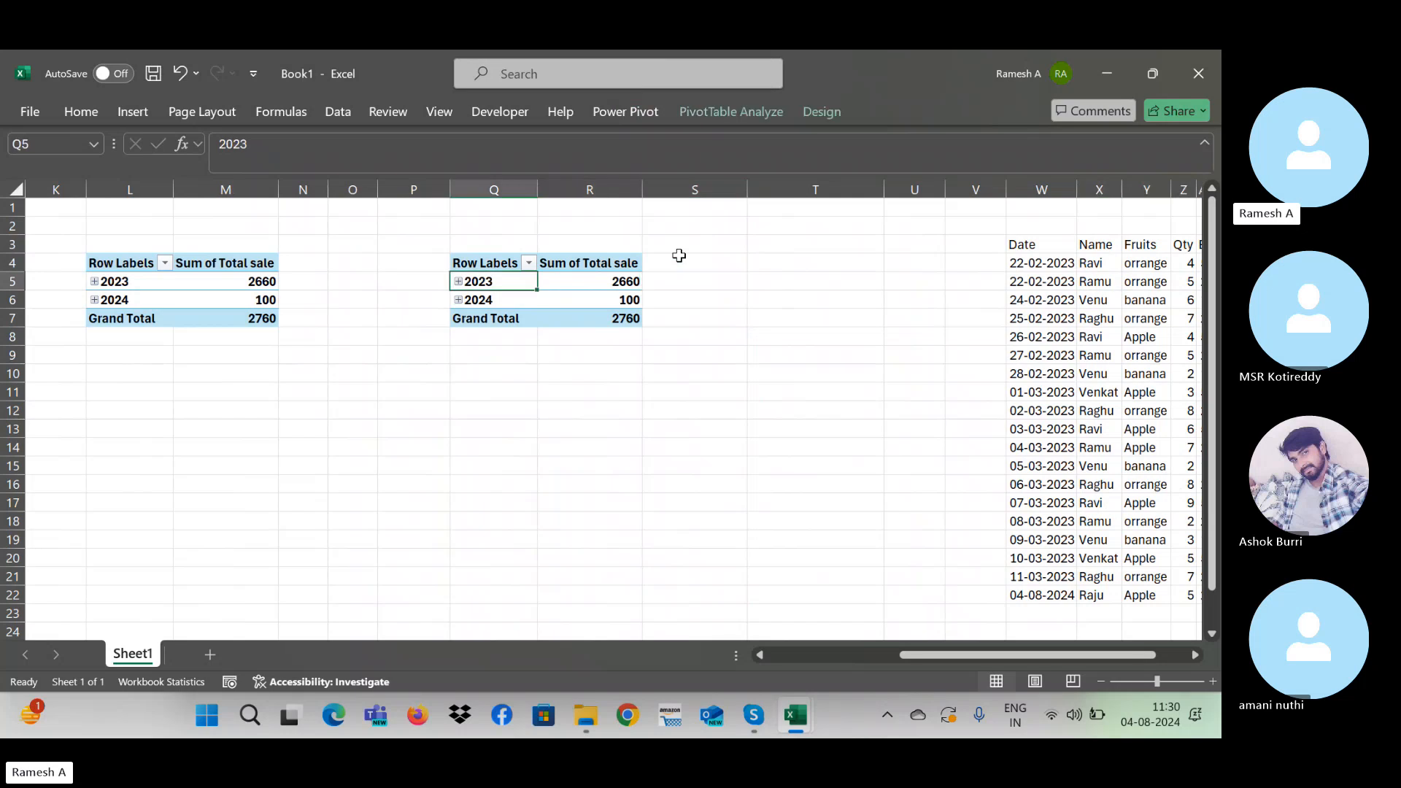
key(Left)
key(Left)
key(Left)
key(Left)
key(Left)
key(Left)
key(Left)
key(Left)
key(Left)
key(Left)
Step: Delete columns I and J, including the Slicers label, between the sales table and the first PivotTable
key(Right)
key(Right)
key(Right)
key(Right)
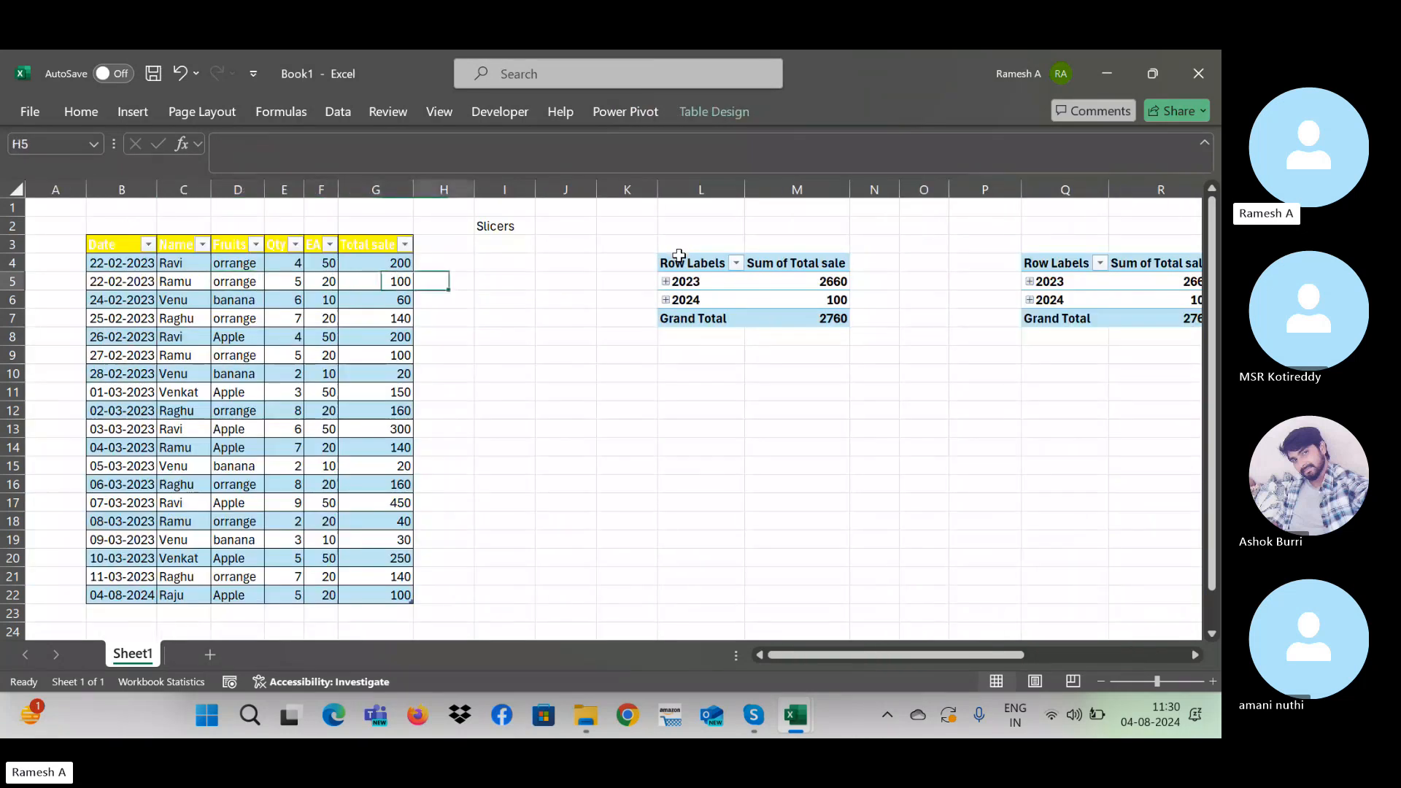
key(Left)
key(Left)
key(ctrl+space)
key(shift+Right)
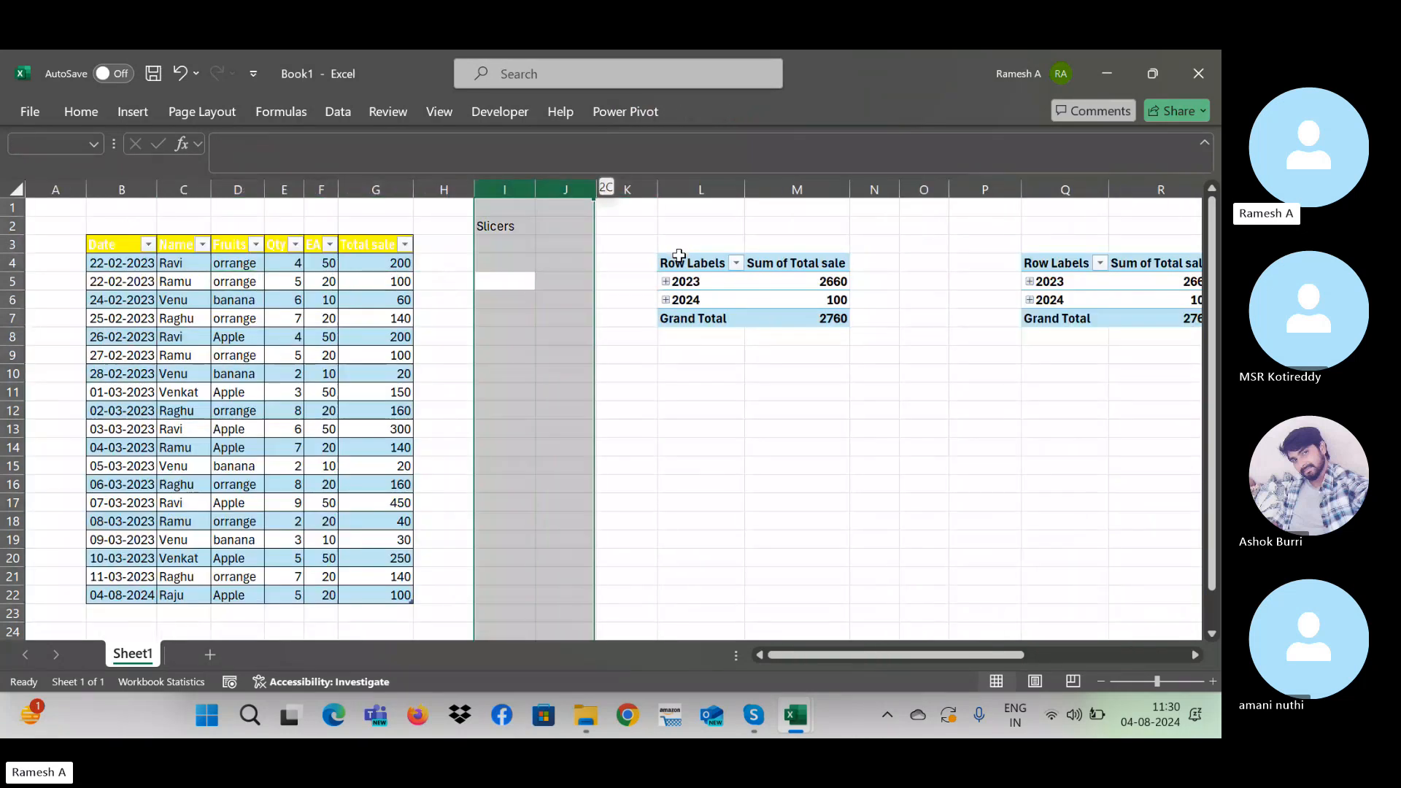
key(ctrl+minus)
Step: Add a new row to the original sales table at B23 with the date 01-02-2025
key(ctrl+Left)
key(ctrl+Left)
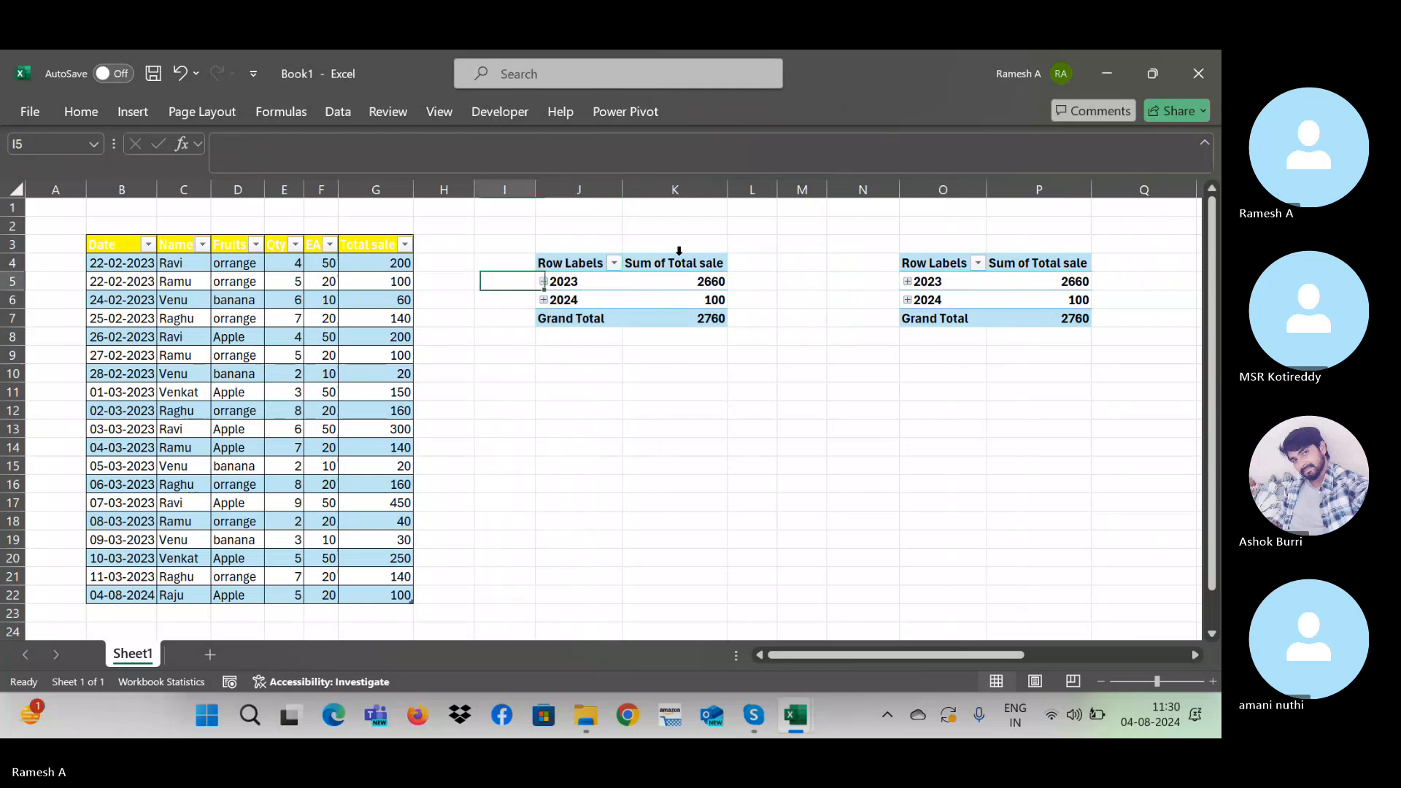
key(ctrl+Down)
key(Down)
key(Down)
key(Down)
key(Up)
key(Up)
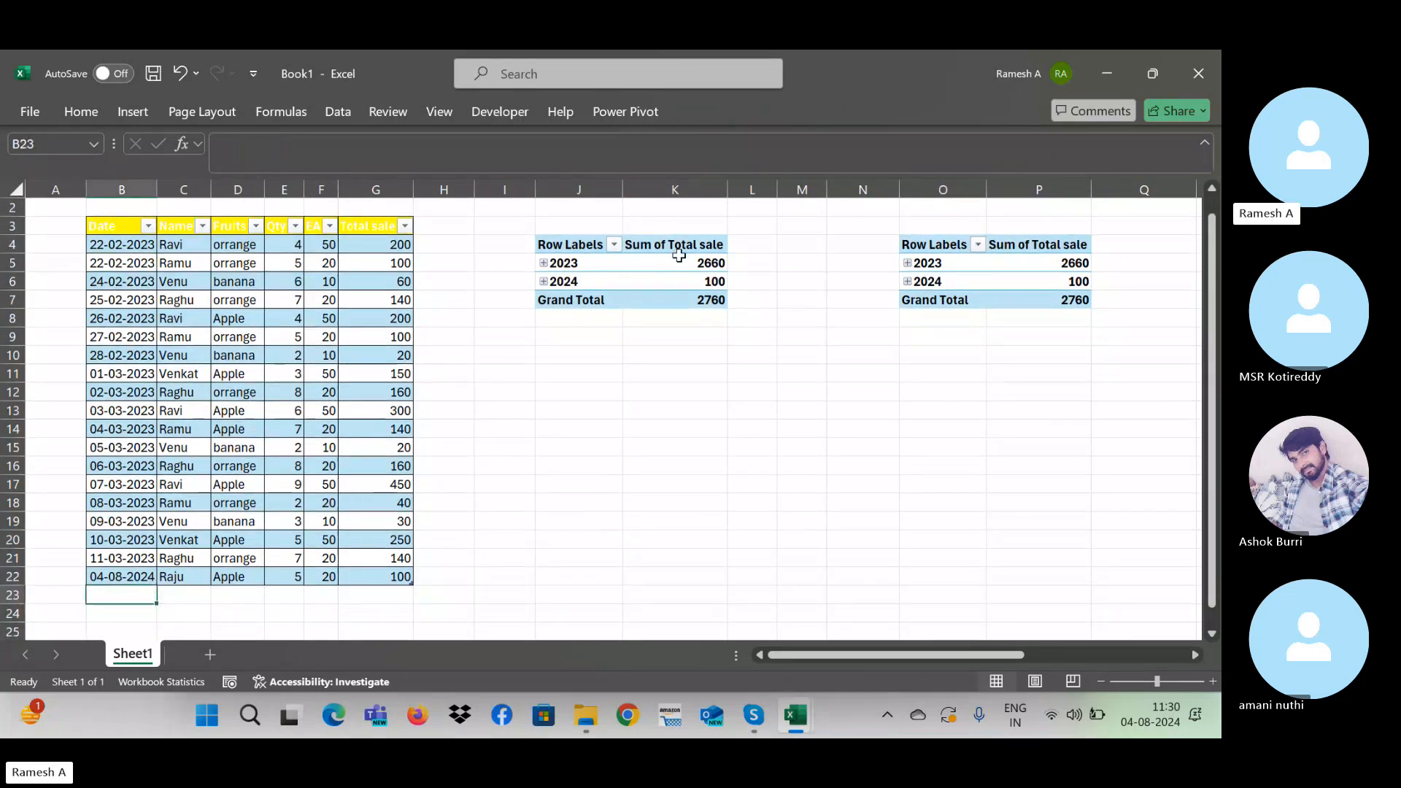
text(0)
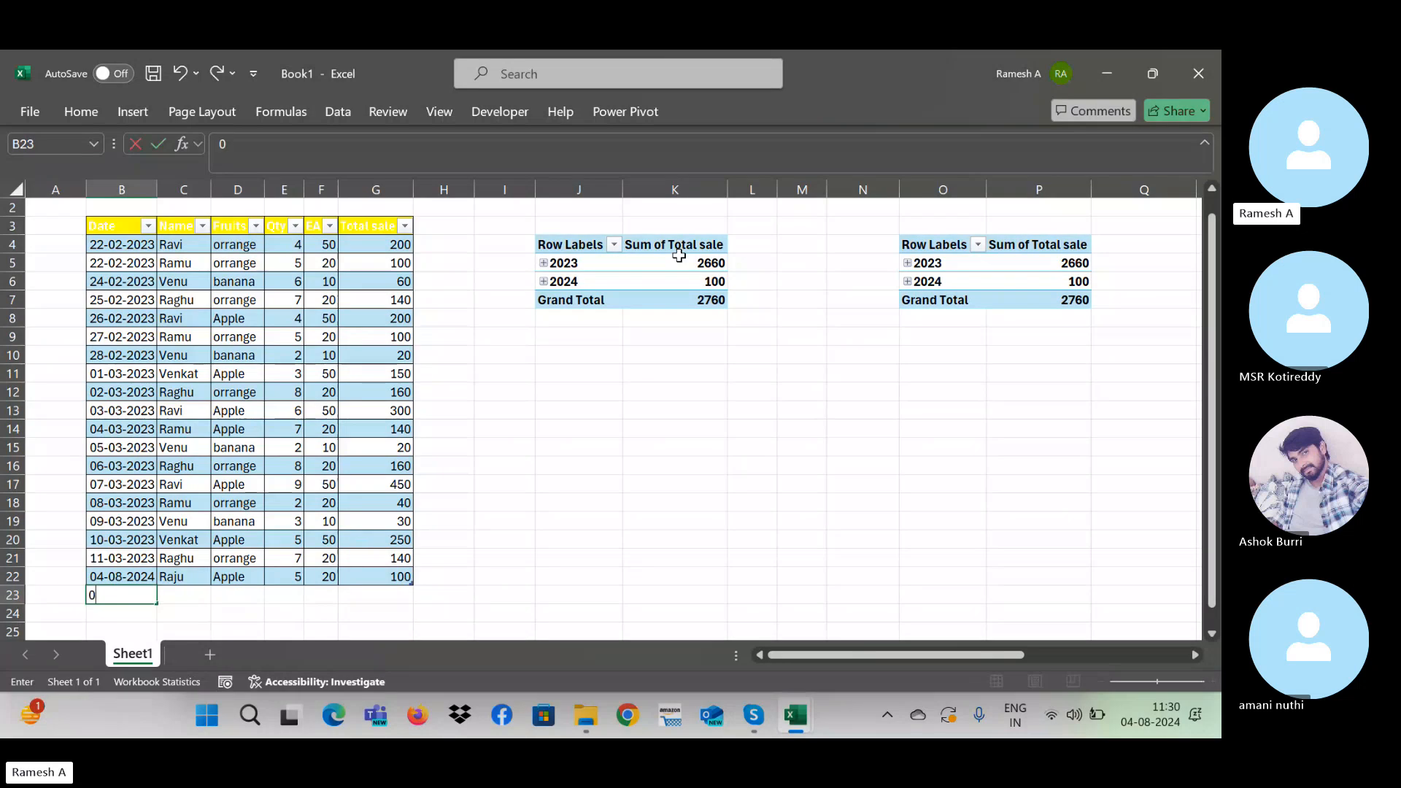
text(1-02-2025)
key(Tab)
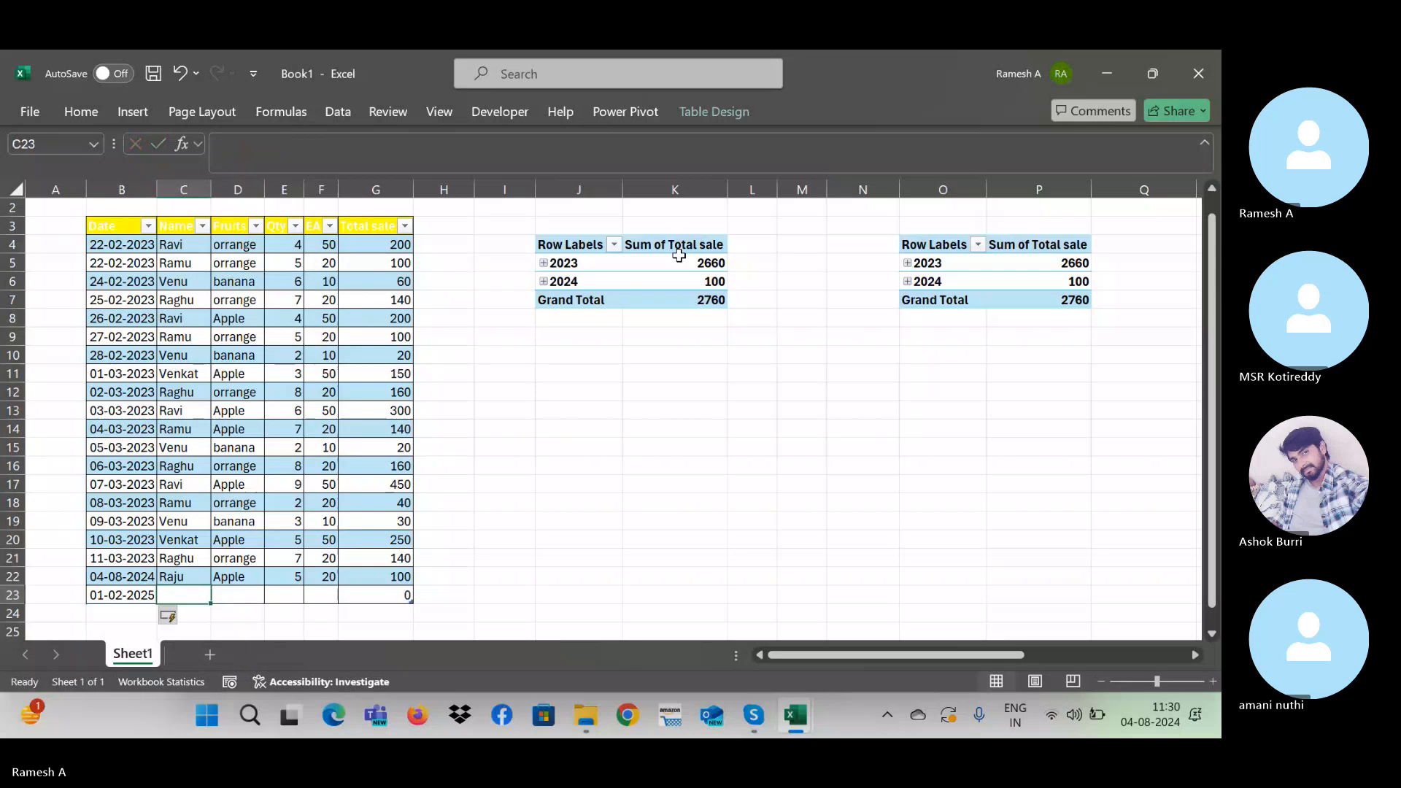
key(Up)
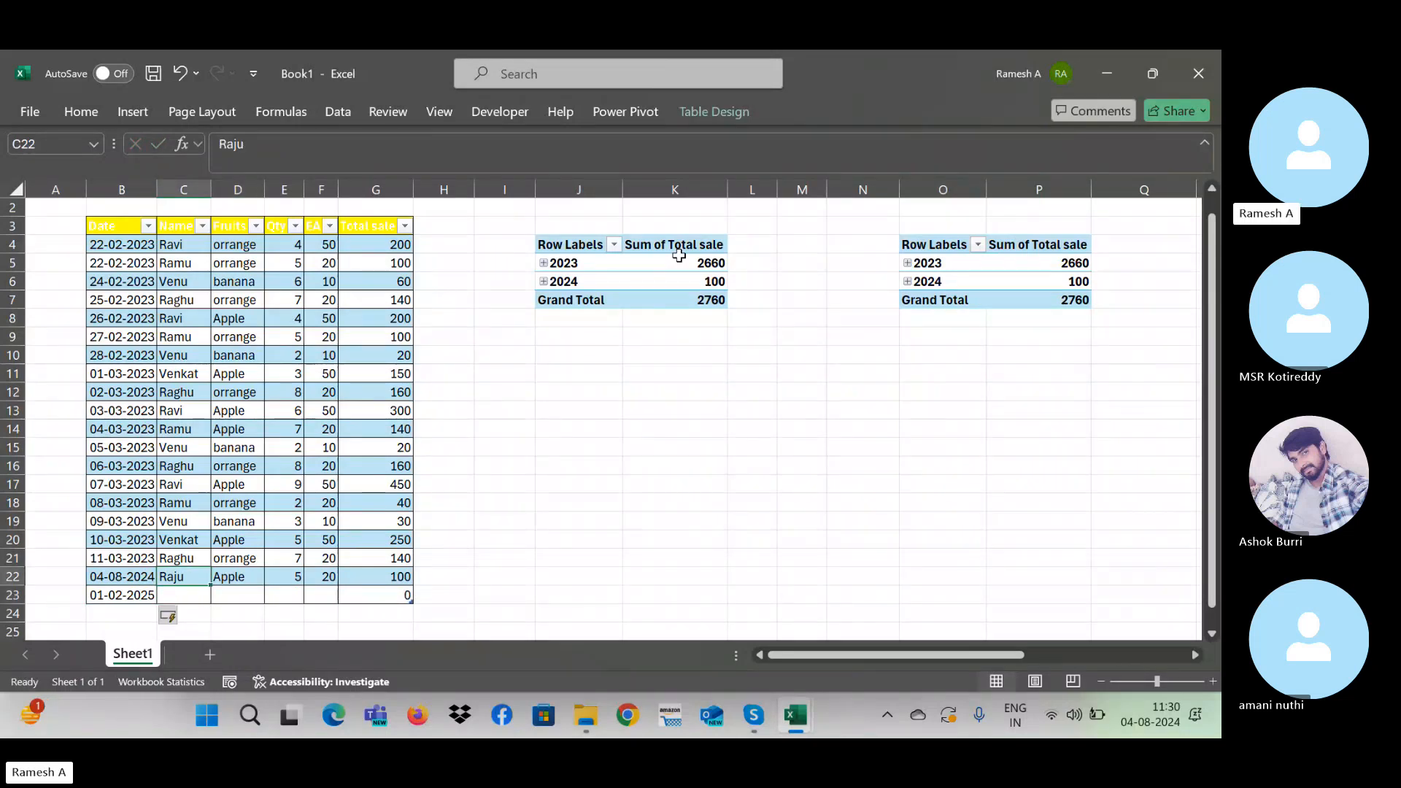
Step: Fill the name, fruit and quantity from row 22 down into the new row 23 of the sales table
key(shift+Right)
key(shift+Right)
key(shift+Down)
key(ctrl+d)
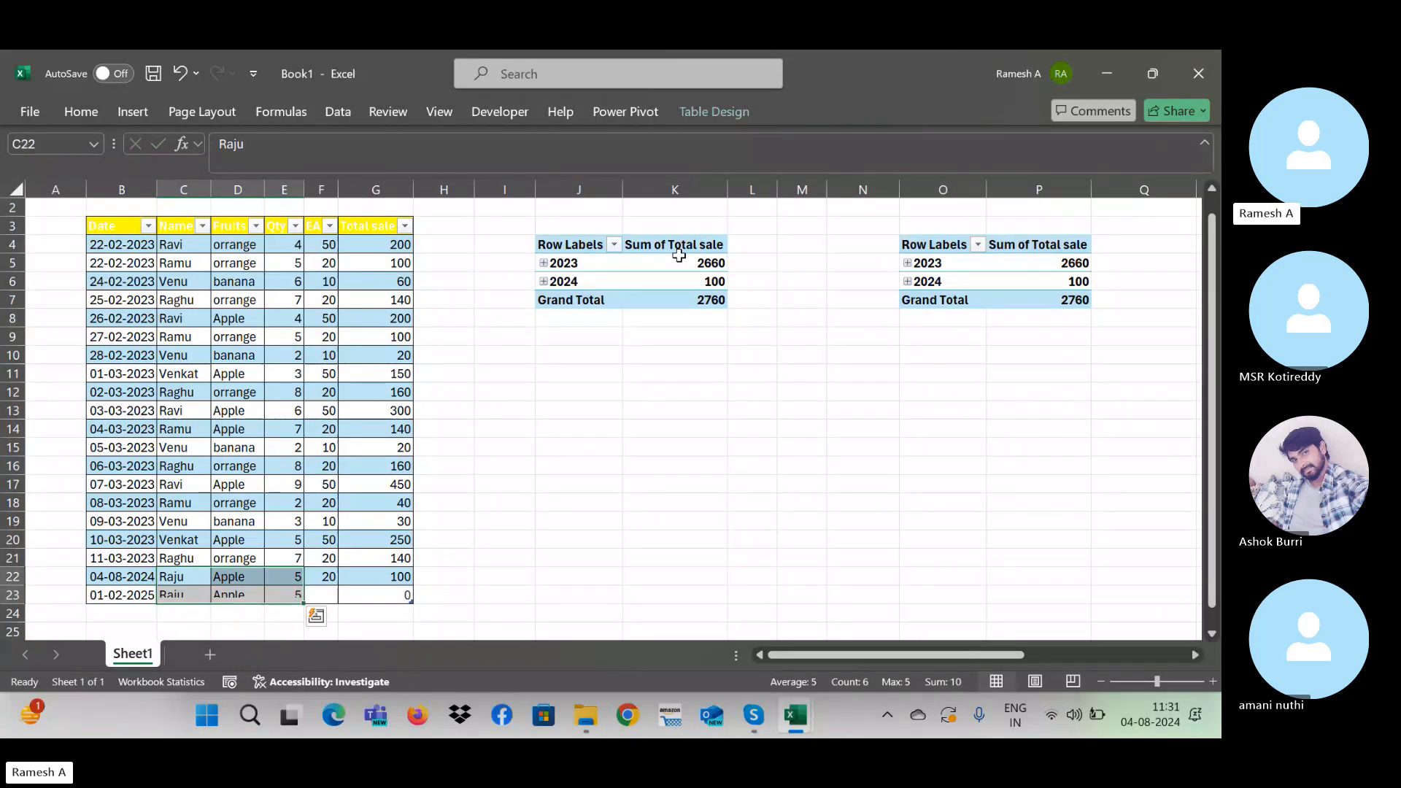
Step: Set the EA value of the new row in F23 to 566
key(Down)
key(Right)
key(Right)
key(Right)
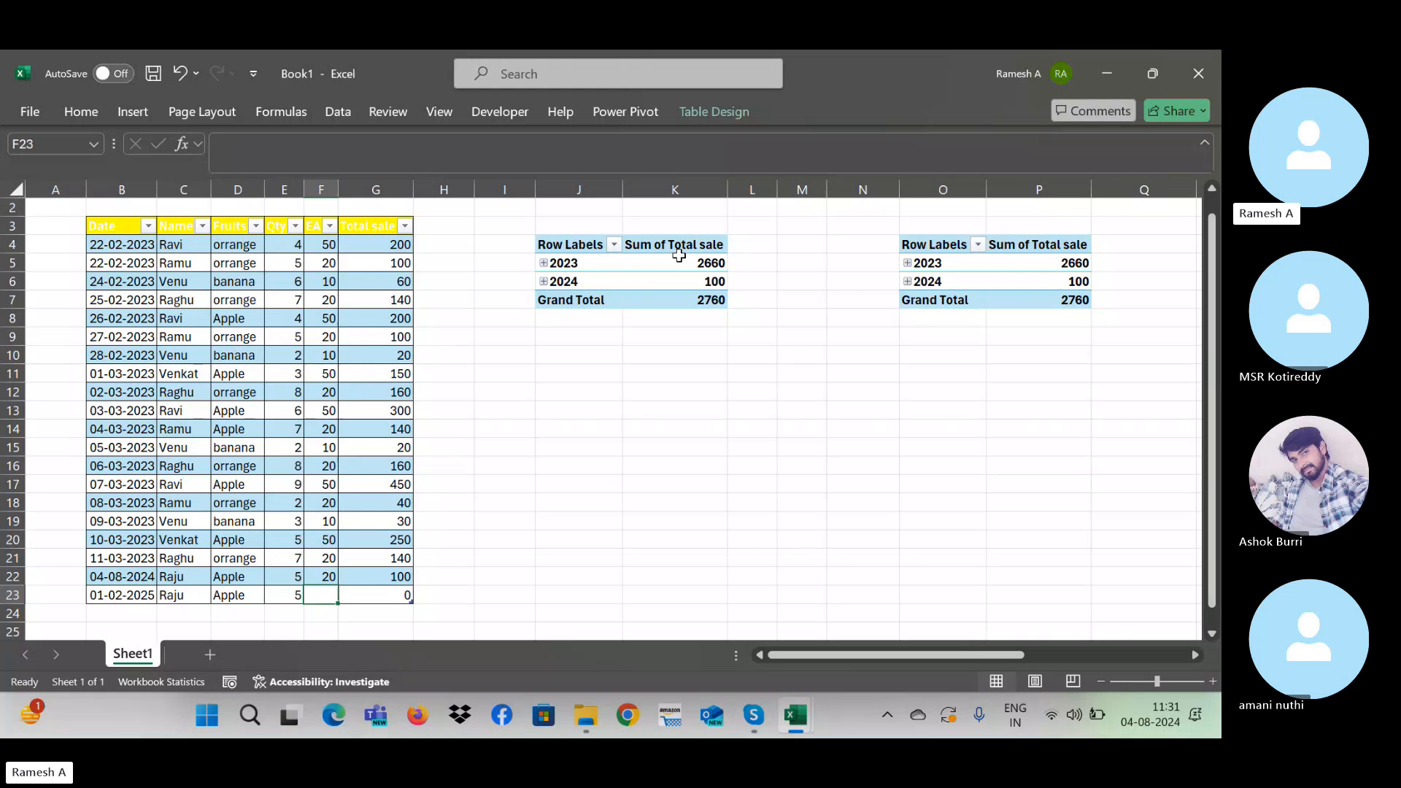
text(566)
key(Tab)
Step: Look along row 23 from the new sales record toward the first PivotTable and back to the date
key(Left)
key(Left)
key(Left)
key(Left)
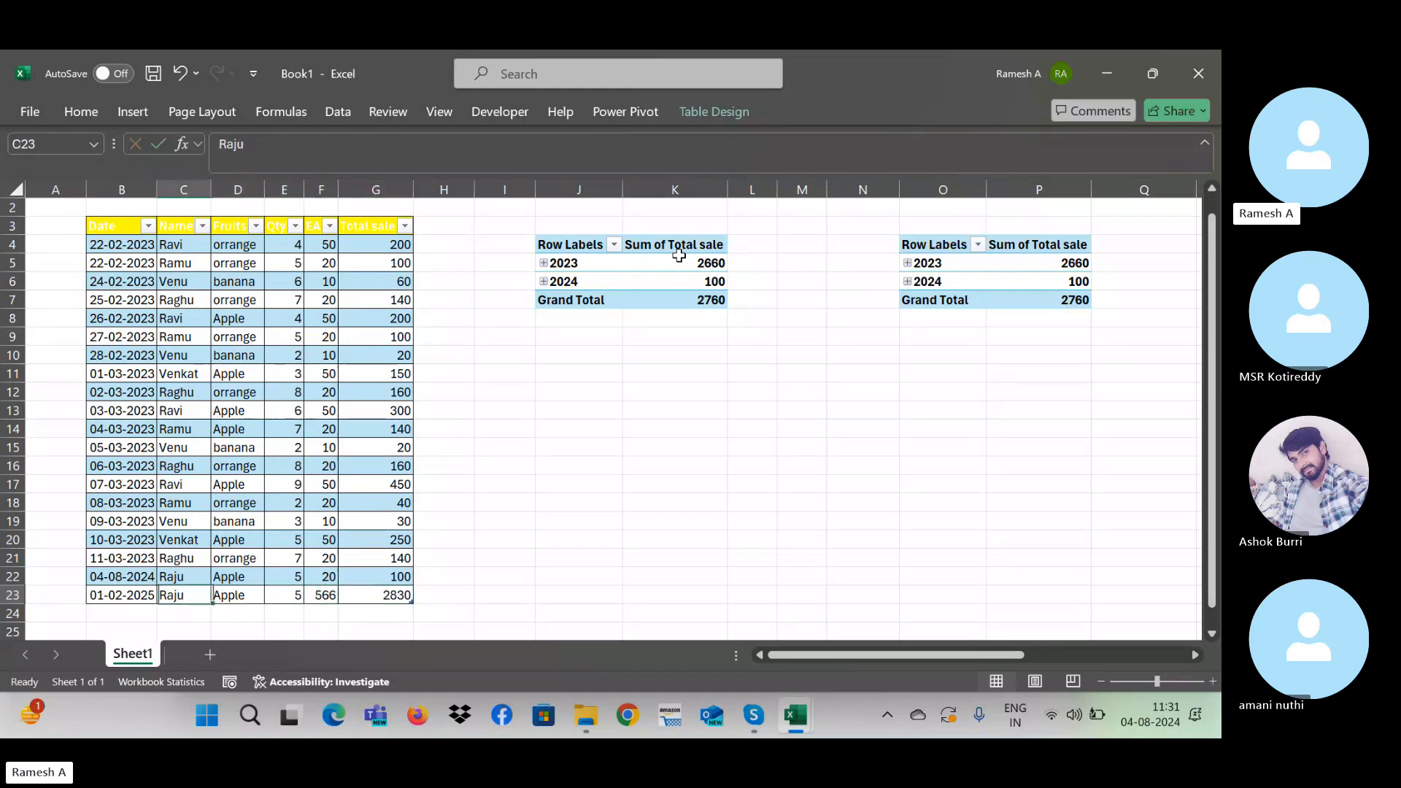
key(Left)
key(Right)
key(Right)
key(Right)
key(Left)
key(Left)
key(Left)
key(Left)
key(Right)
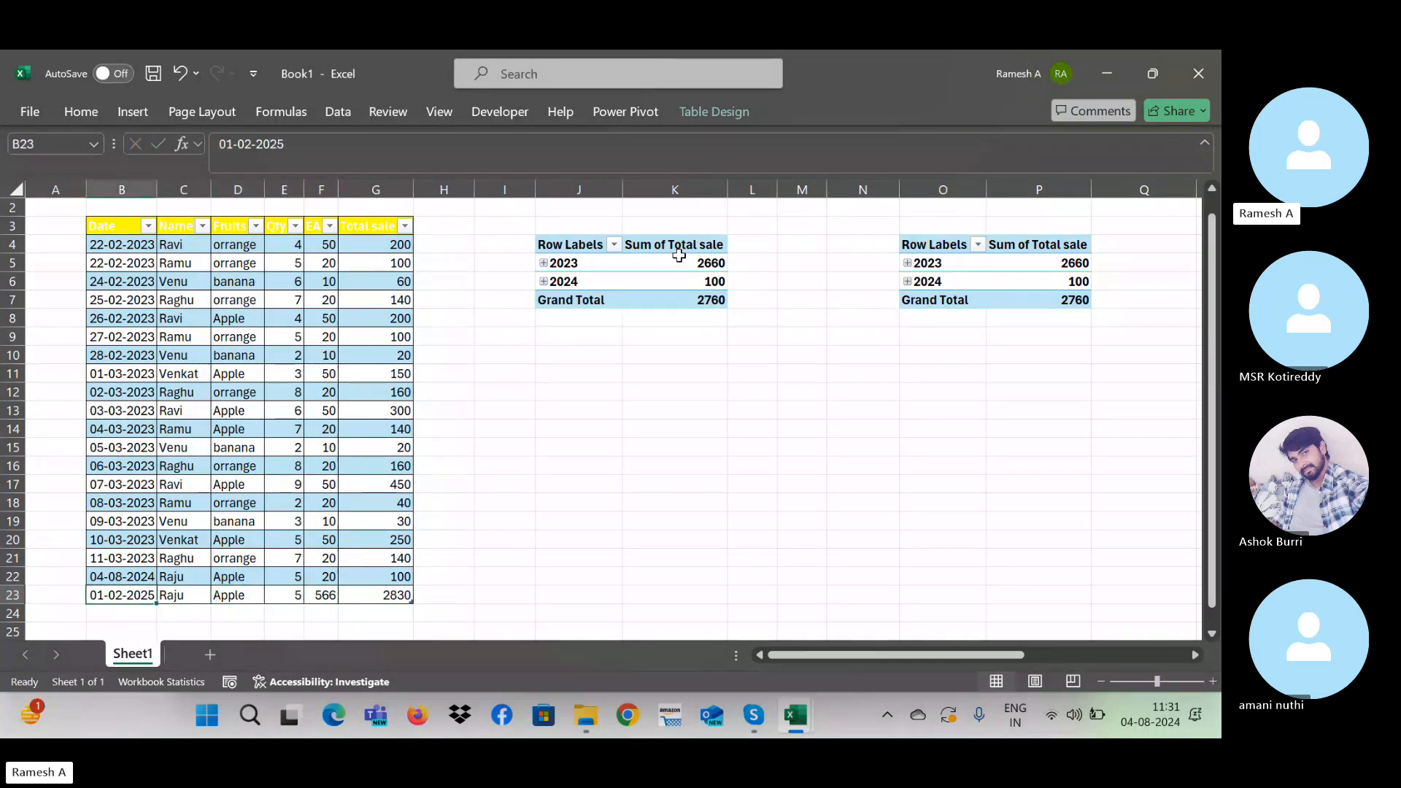
key(Right)
key(Right)
key(Right)
key(Right)
key(Right)
key(Right)
key(Right)
key(Right)
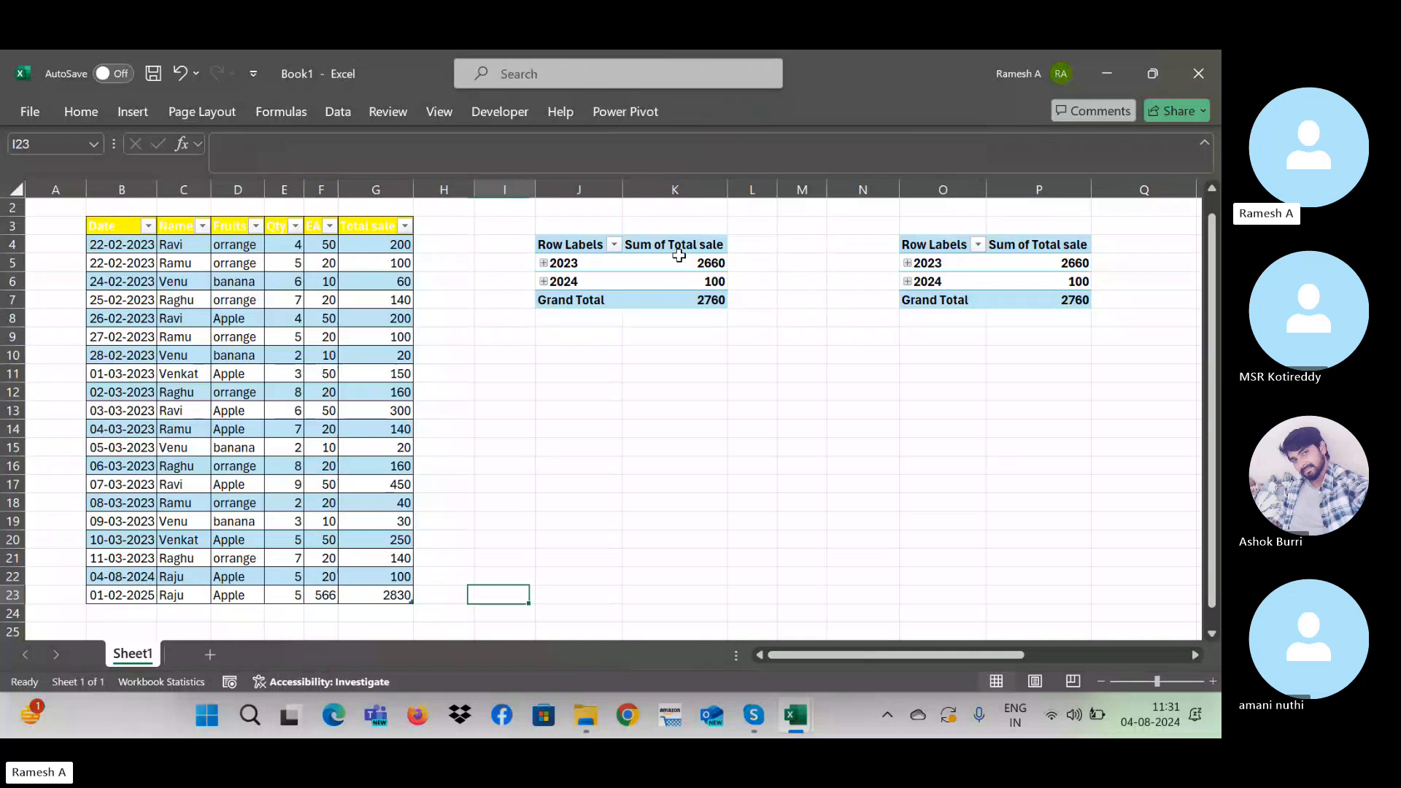
key(Right)
key(Right)
key(Right)
key(Right)
key(Left)
key(Left)
key(Left)
key(Left)
key(Left)
key(Left)
key(Left)
key(Left)
key(Left)
key(Left)
key(Left)
key(Left)
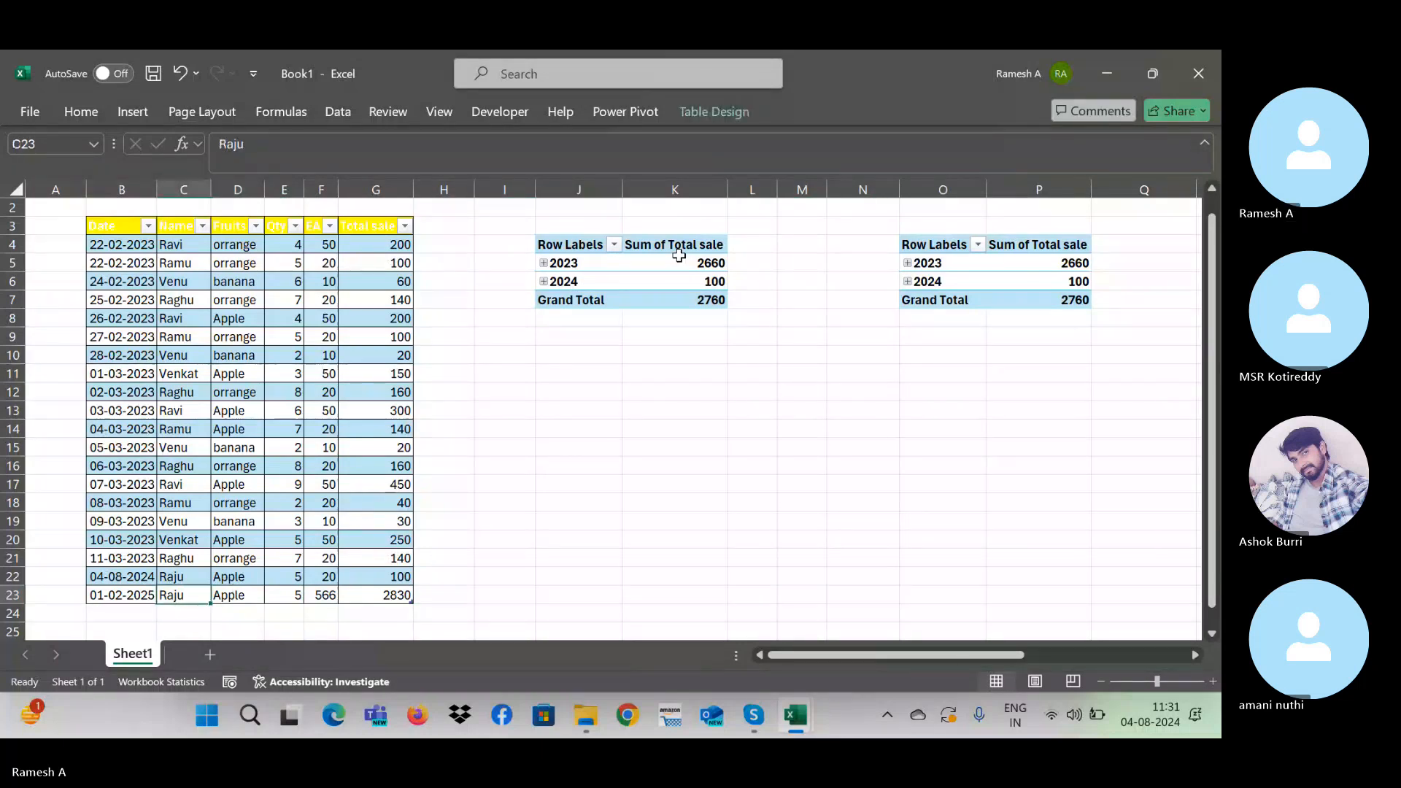
key(shift+Right)
key(shift+Right)
key(shift+Right)
key(shift+Right)
key(shift+Right)
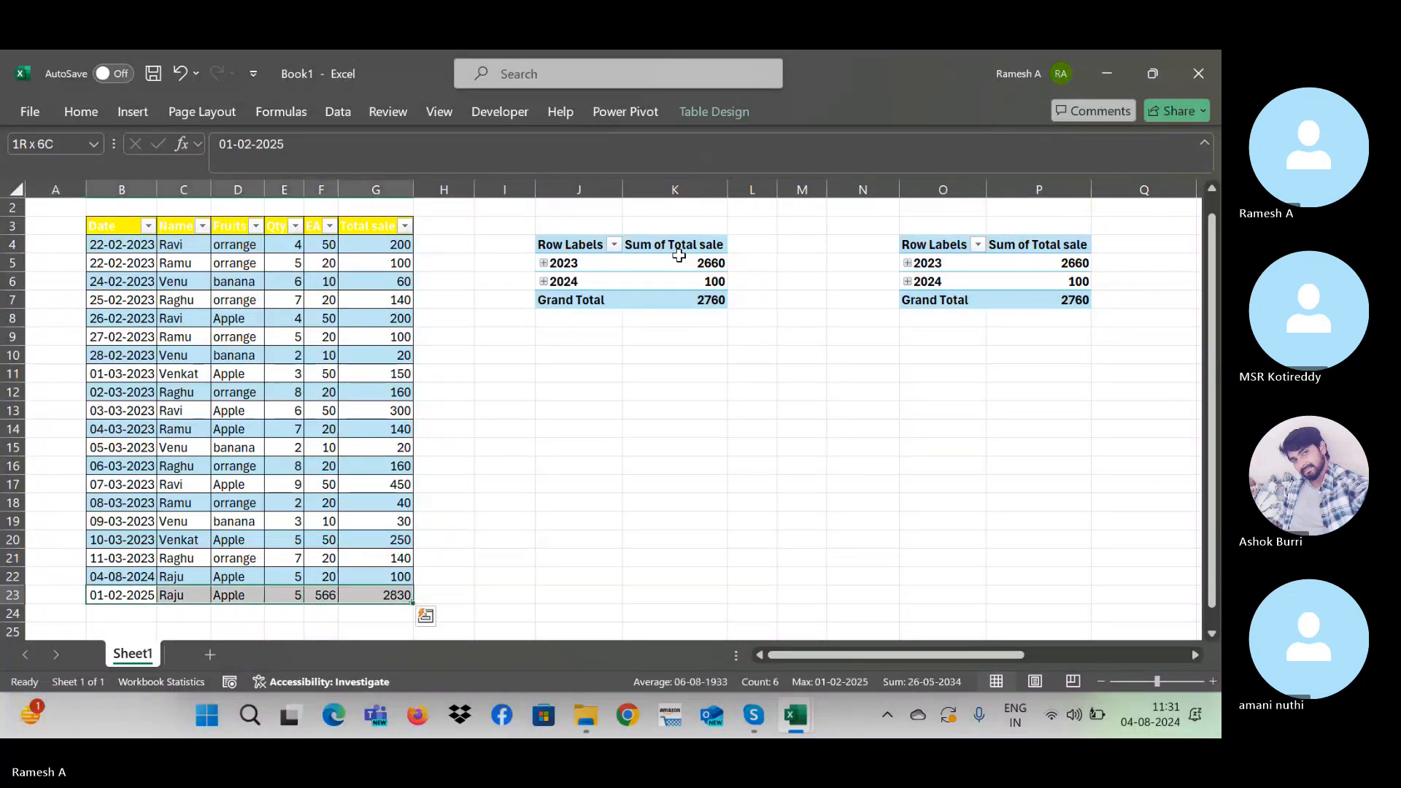
key(ctrl+c)
key(Right)
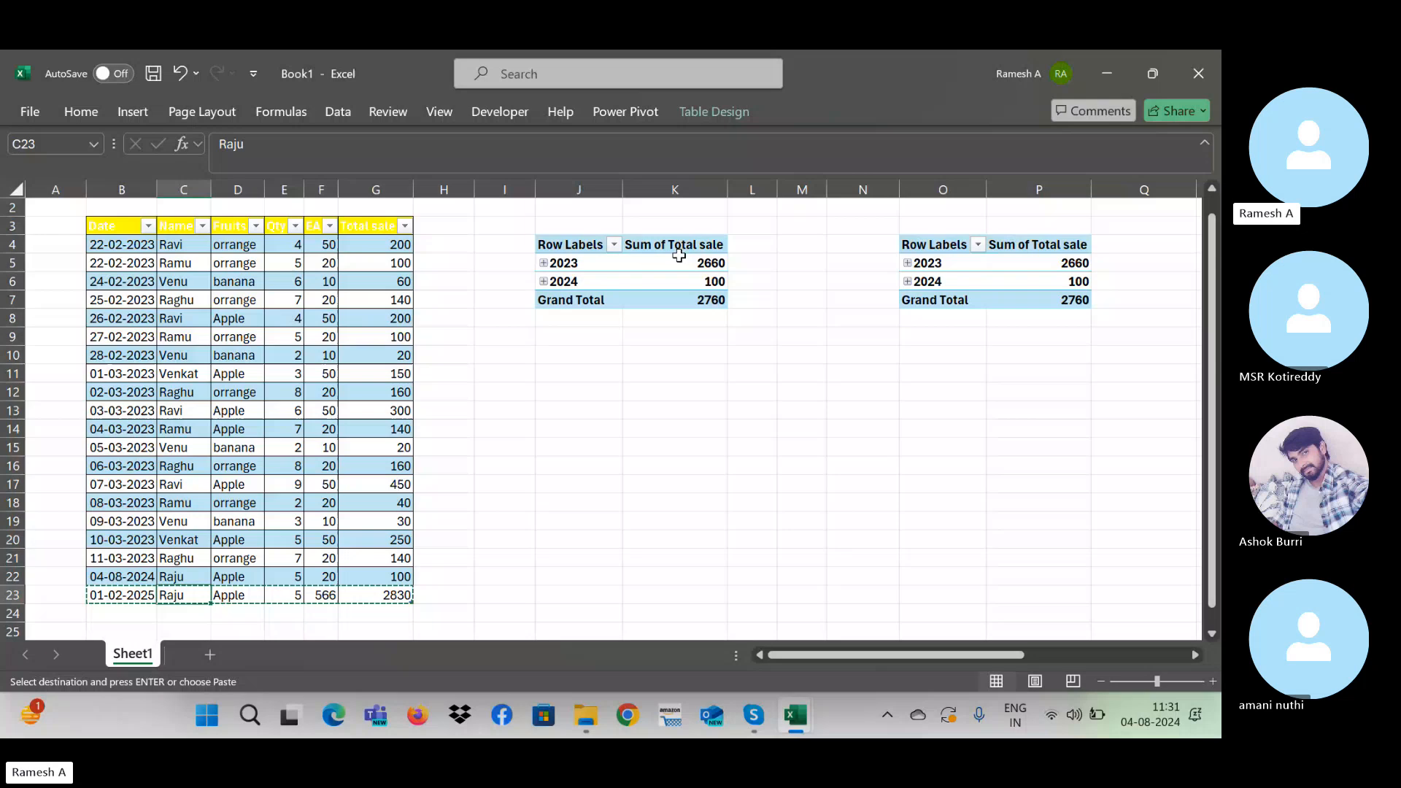
key(Right)
key(Right)
key(Right)
key(Right)
key(Right)
key(Right)
key(Right)
key(Right)
key(Right)
key(Right)
key(Right)
key(Right)
key(Right)
key(Right)
key(Right)
key(Right)
key(Right)
key(Right)
key(Right)
key(Right)
key(Left)
key(Left)
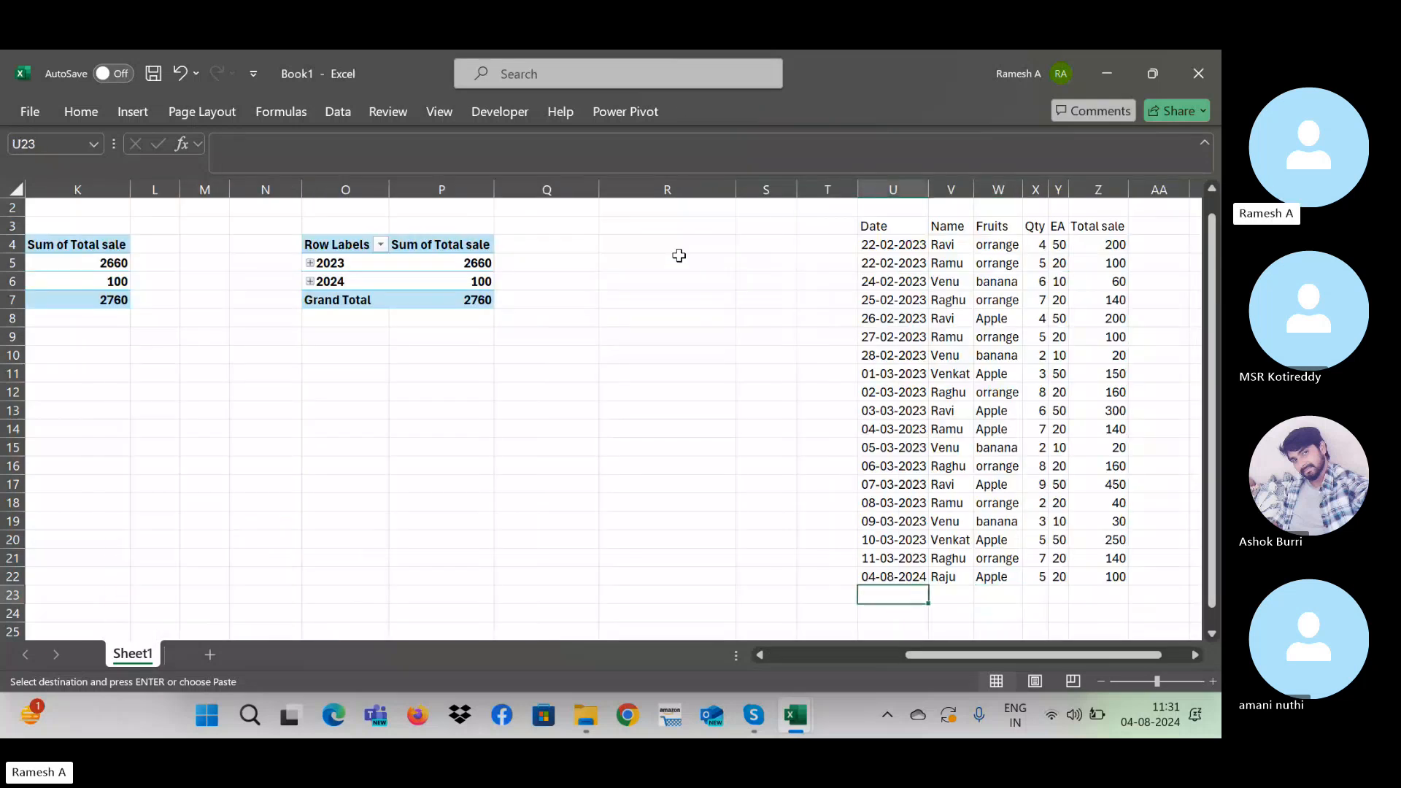
key(alt)
key(h)
key(a)
key(Escape)
key(Escape)
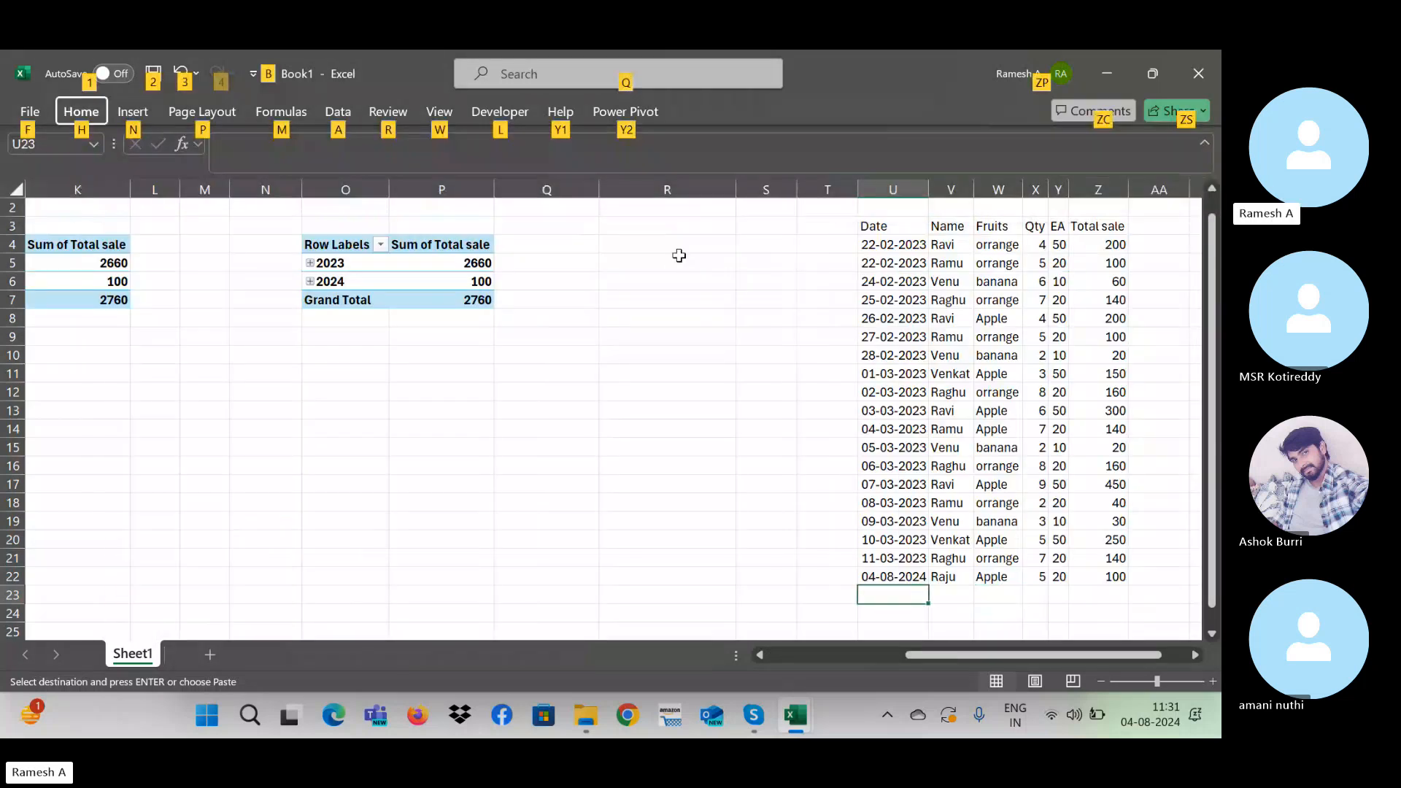
key(Up)
key(Escape)
key(Escape)
Step: Copy the new row's date through EA values (B23:F23) to U23, directly beneath the unformatted data copy
key(Left)
key(Left)
key(Left)
key(Left)
key(Left)
key(Left)
key(Left)
key(Left)
key(Left)
key(Left)
key(Left)
key(Left)
key(Left)
key(Left)
key(Left)
key(Left)
key(Left)
key(Left)
key(Left)
key(Left)
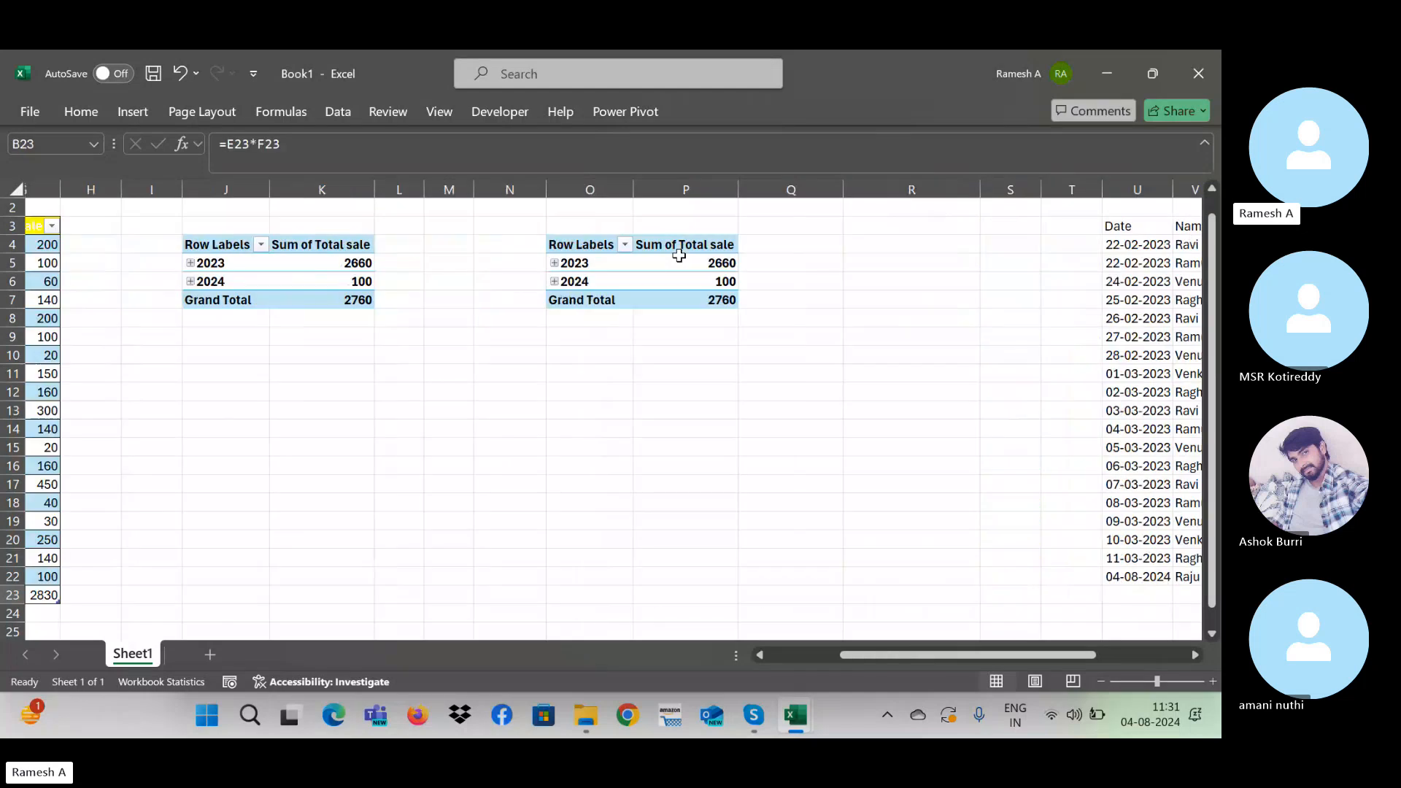
key(Right)
key(shift+Right)
key(shift+Right)
key(shift+Right)
key(shift+Right)
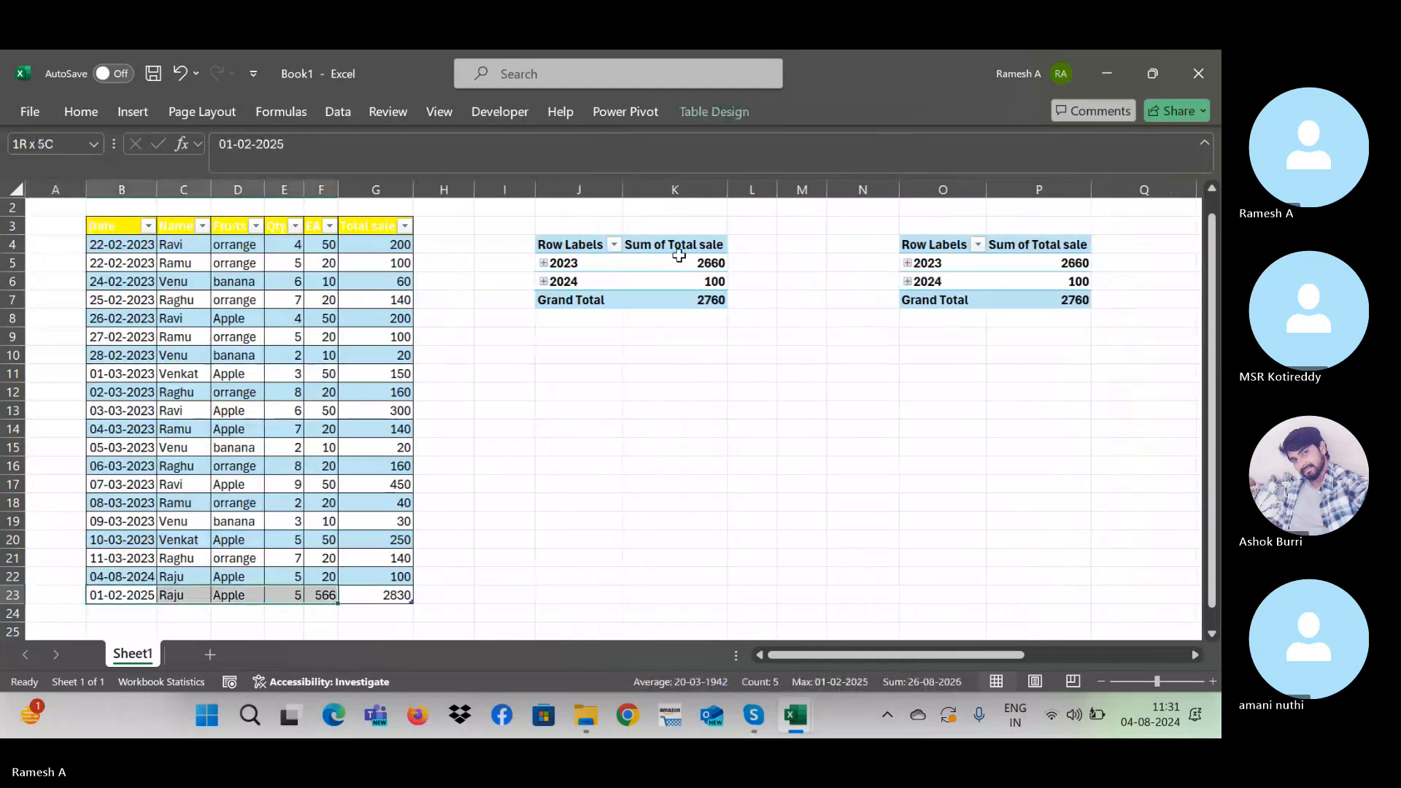
key(ctrl+c)
key(Right)
key(Right)
key(Right)
key(Right)
key(Right)
key(Right)
key(Right)
key(Right)
key(Right)
key(Right)
key(Right)
key(Right)
key(Right)
key(Right)
key(Right)
key(Right)
key(Right)
key(Right)
key(Right)
key(Right)
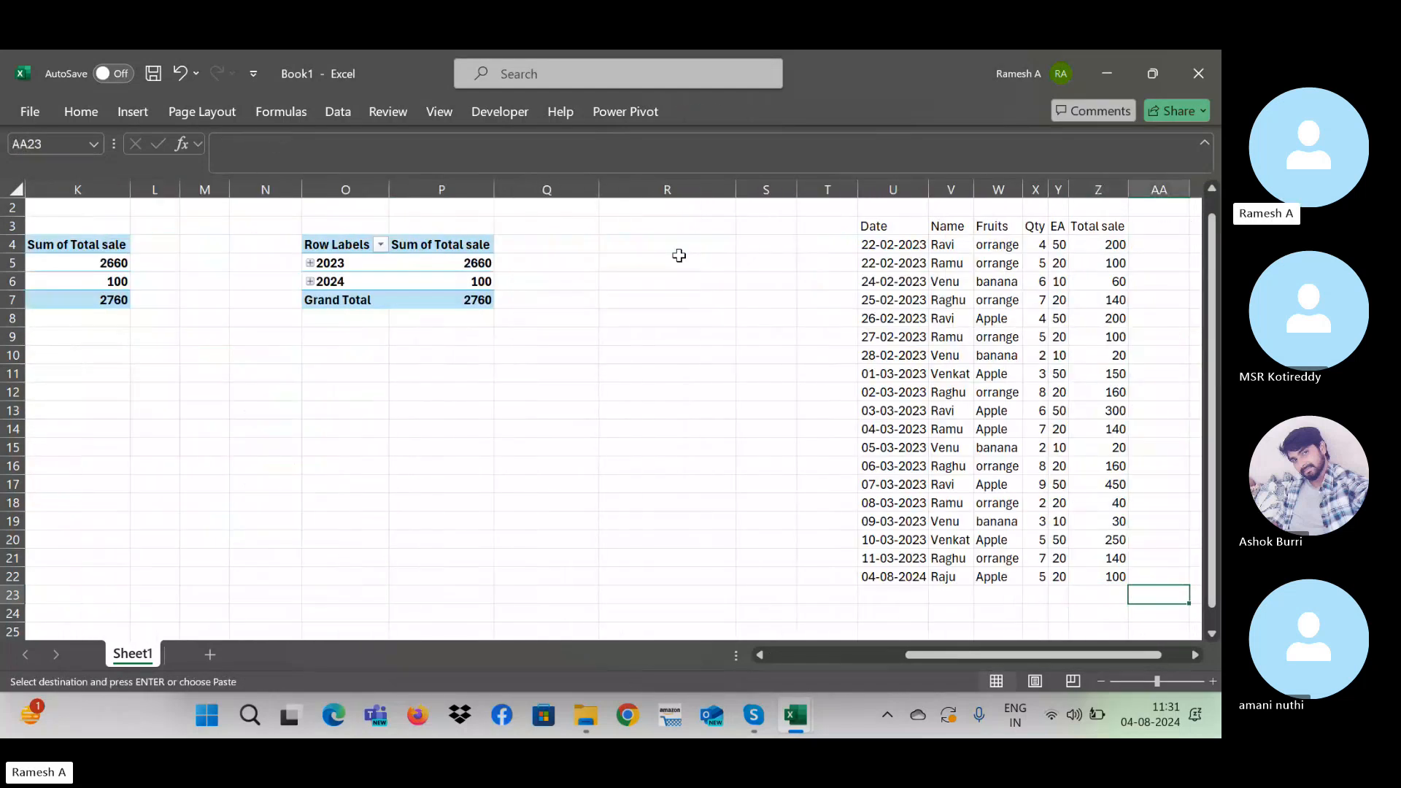
key(Left)
key(Left)
key(Left)
key(Left)
key(ctrl+v)
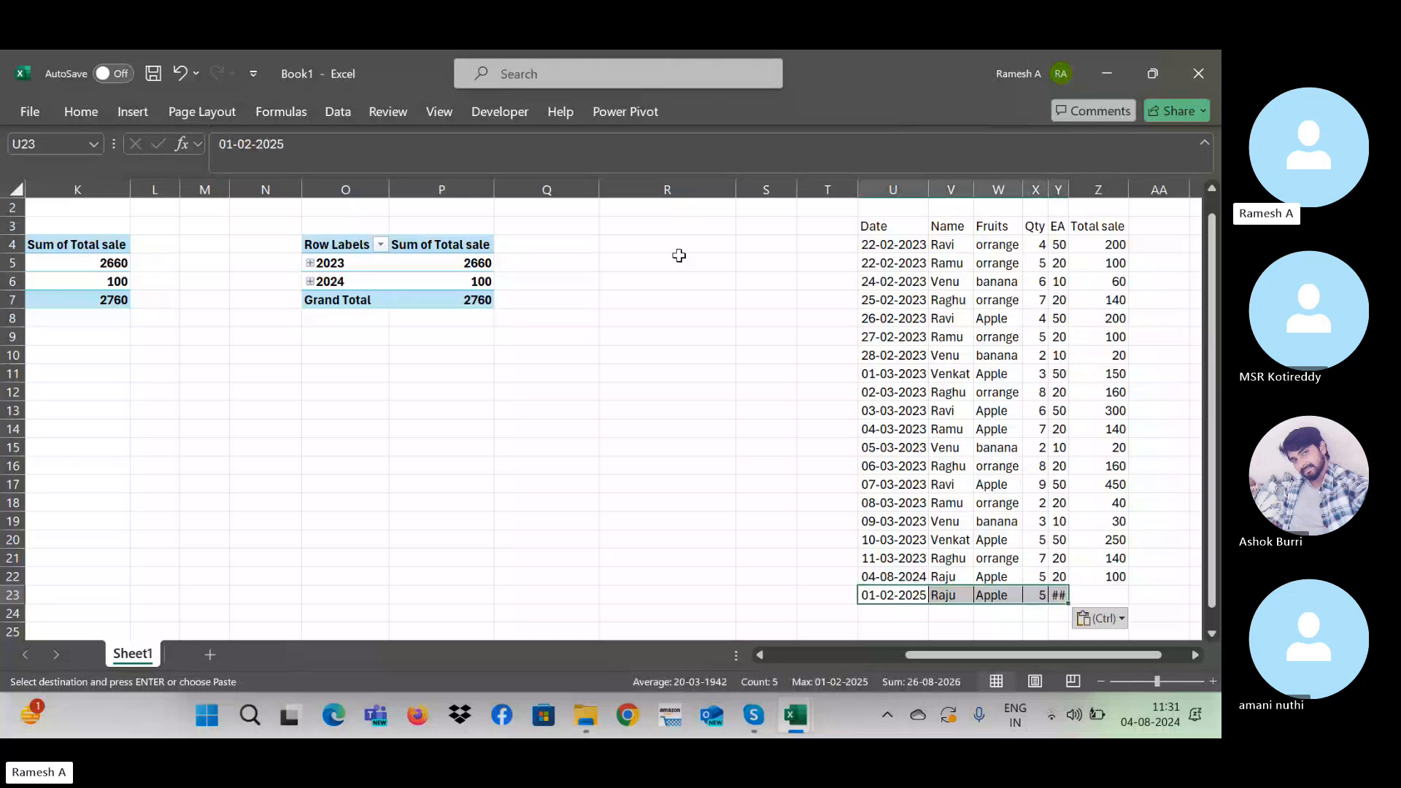
Step: Replace the fixed total in Z4 of the unformatted copy with the formula =Y4*X4
key(Right)
key(Right)
key(Right)
key(Right)
key(Right)
key(Up)
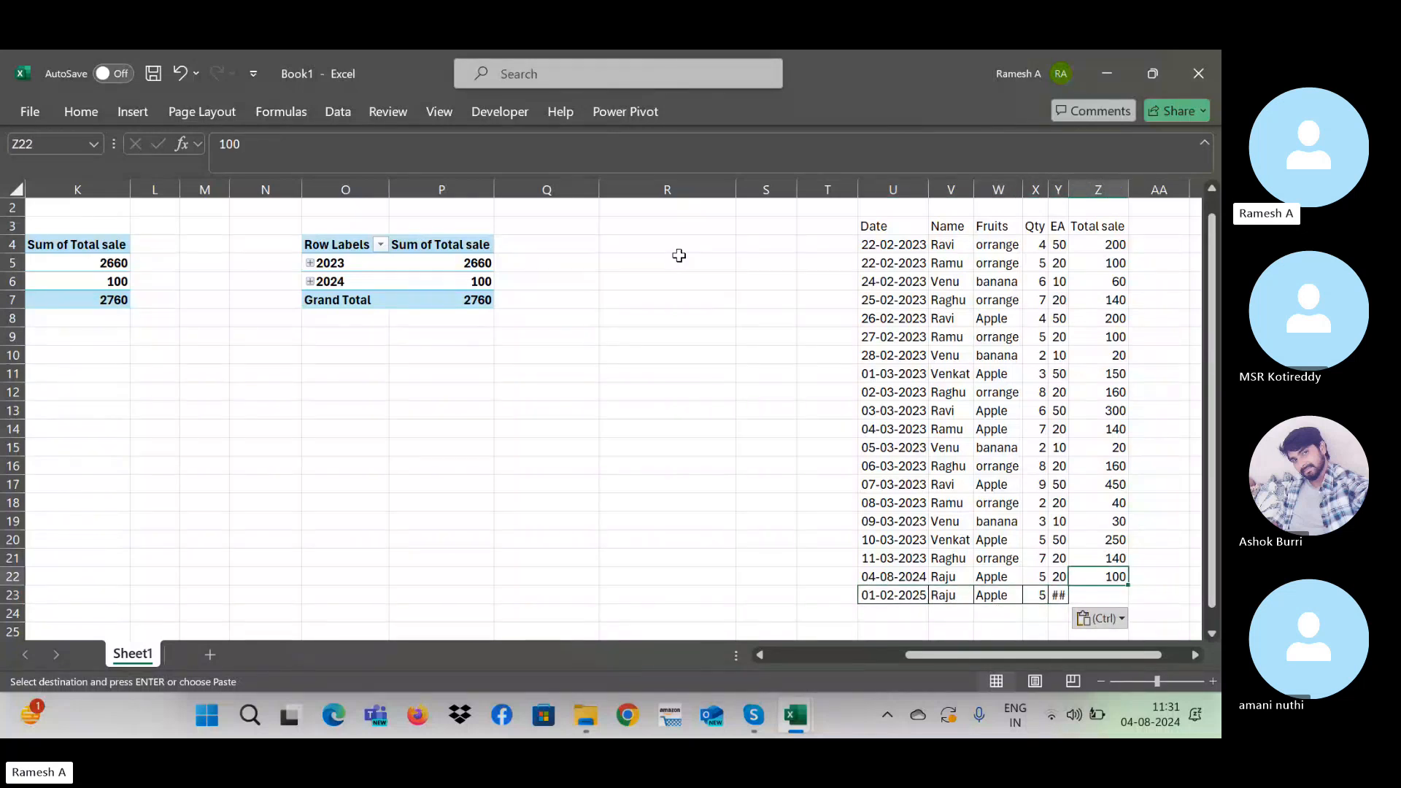
key(Down)
key(ctrl+Up)
key(ctrl+Up)
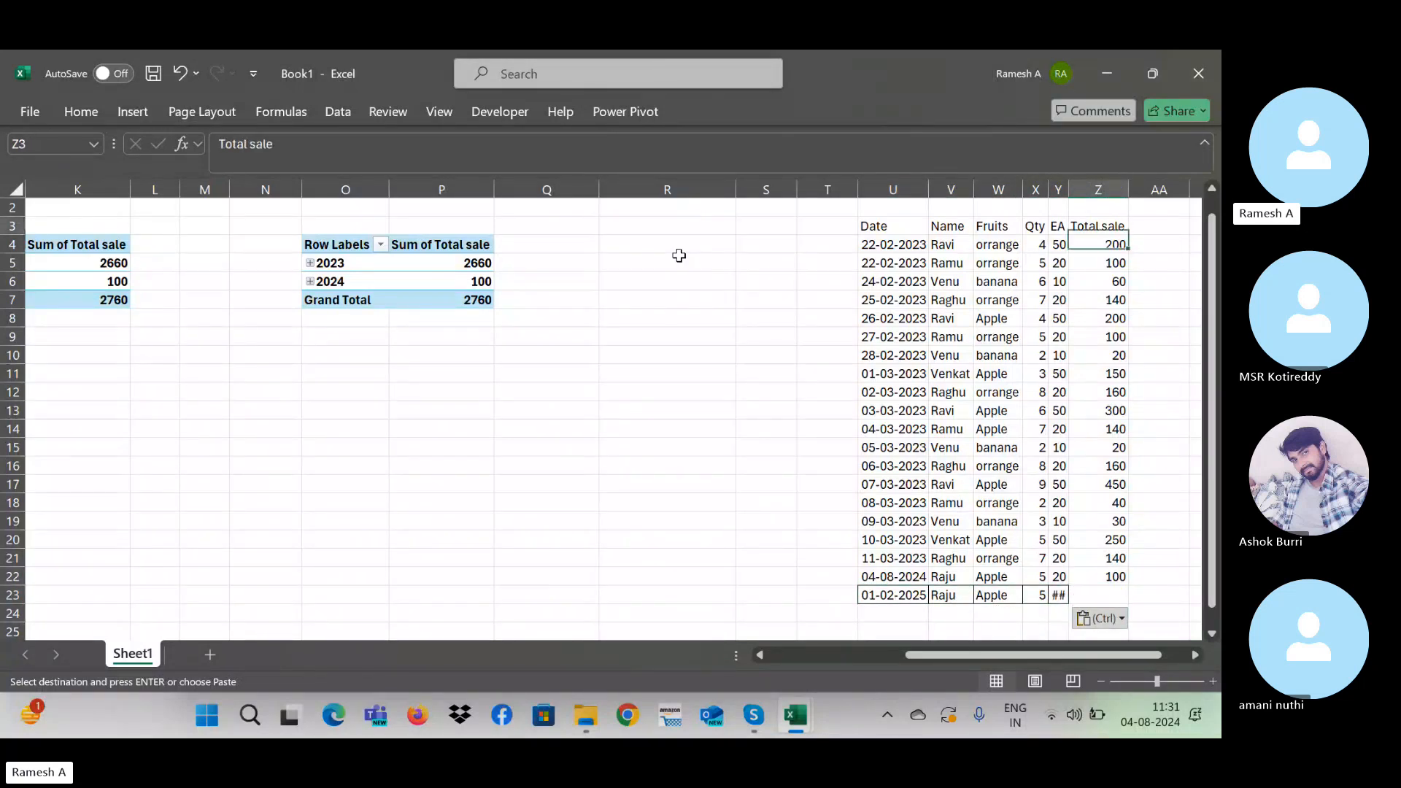
key(Down)
text(=)
key(Left)
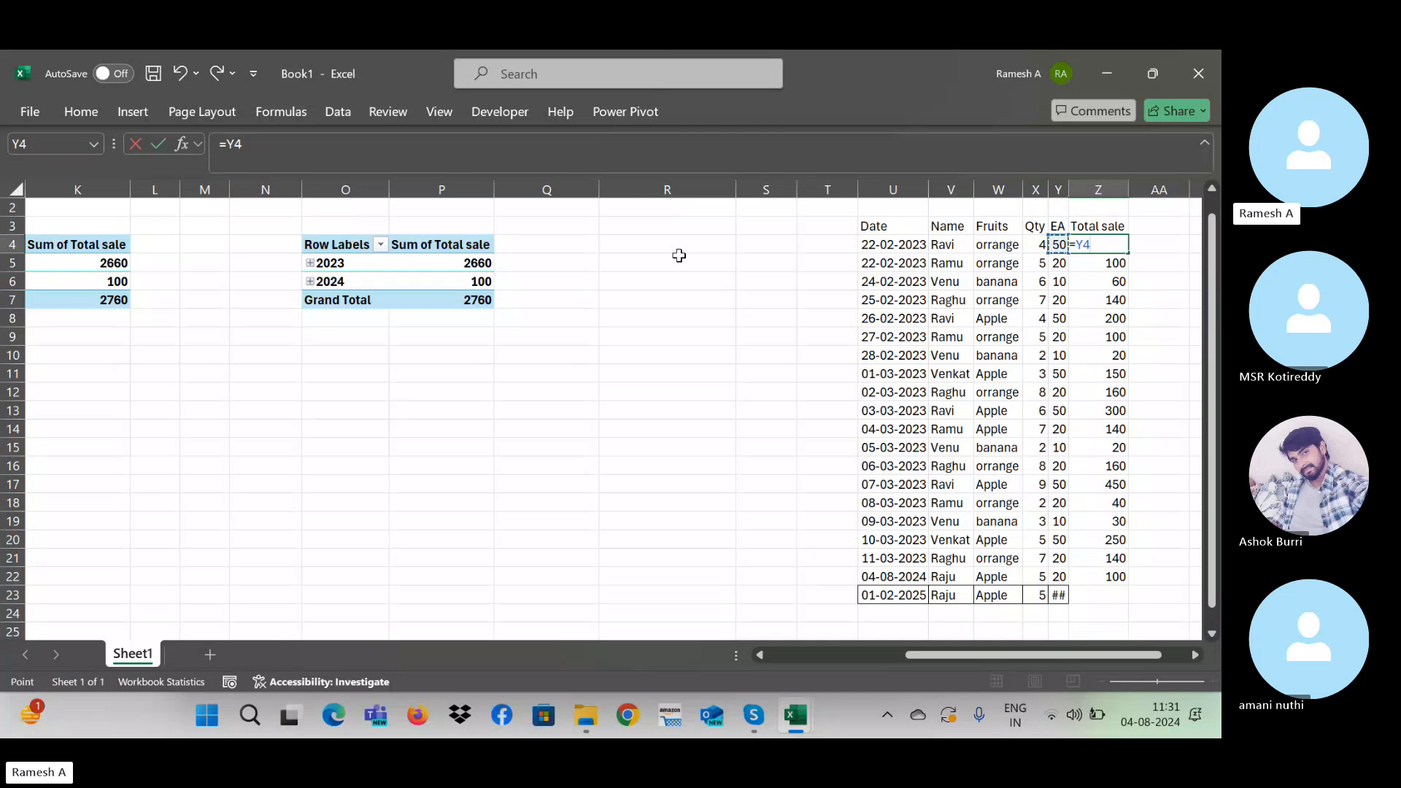
text(*)
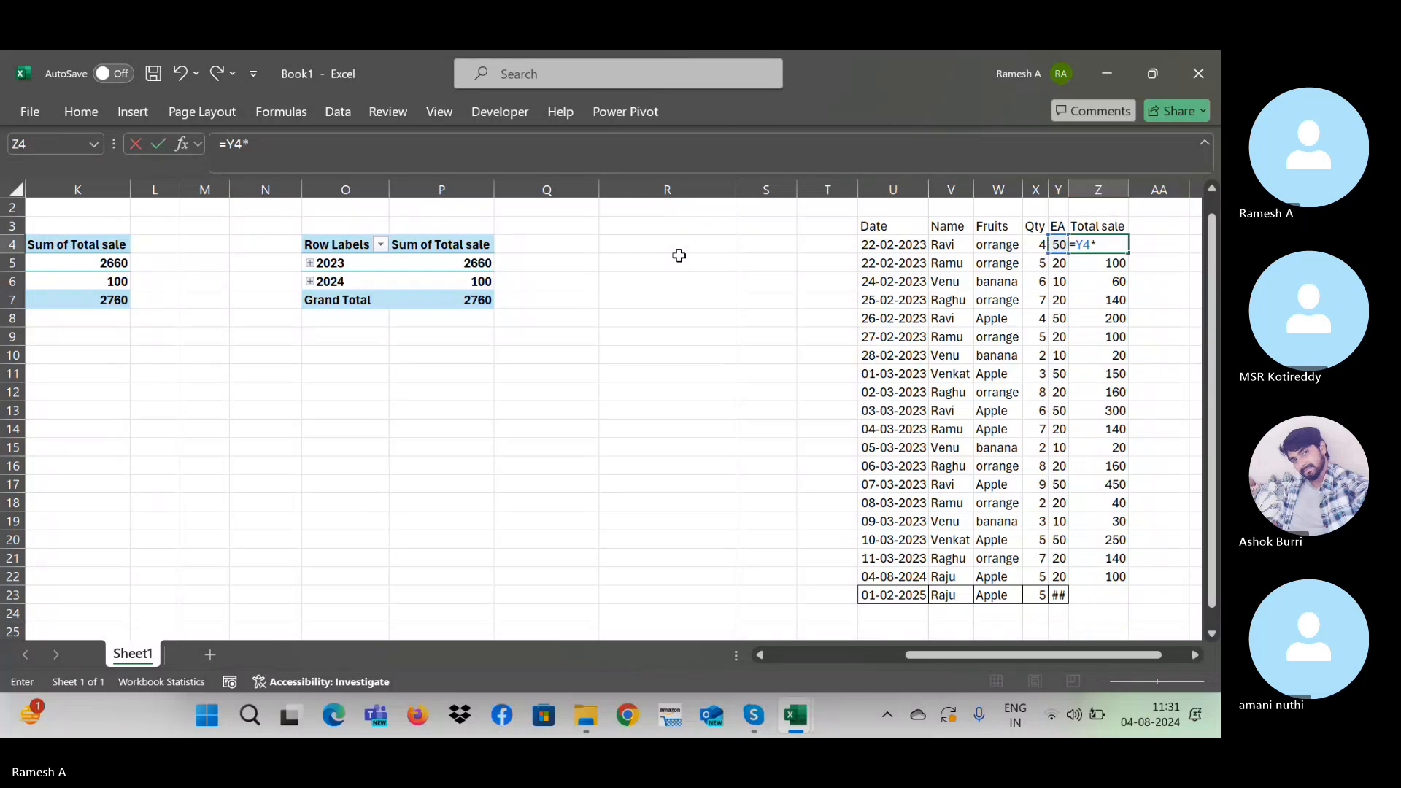
key(Left)
key(Left)
key(Return)
Step: Fill the Z4 formula down the Total sale column through Z23 and check the copied formulas
key(Up)
key(ctrl+shift+Down)
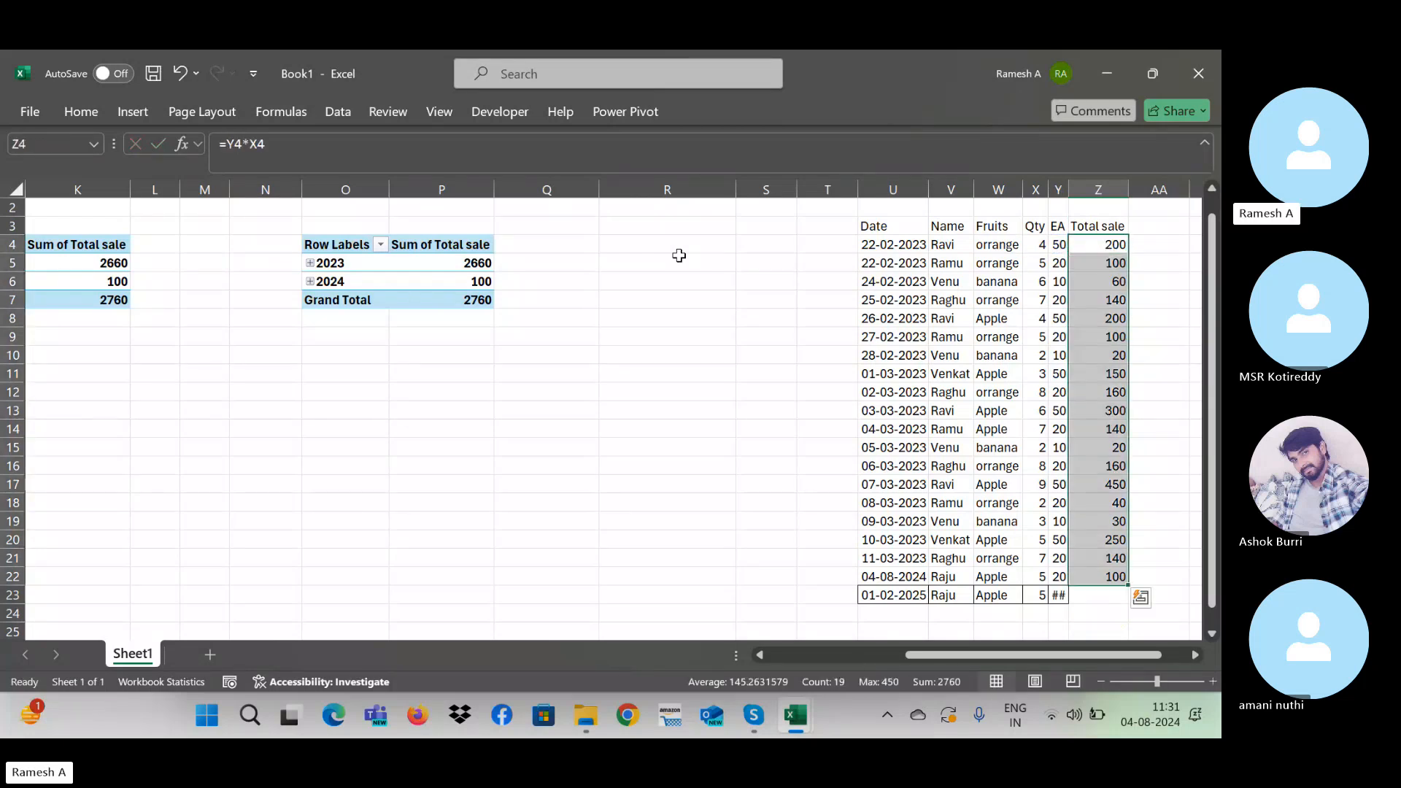
key(shift+Down)
key(shift+Down)
key(shift+Up)
key(ctrl+d)
key(Down)
key(Down)
key(Down)
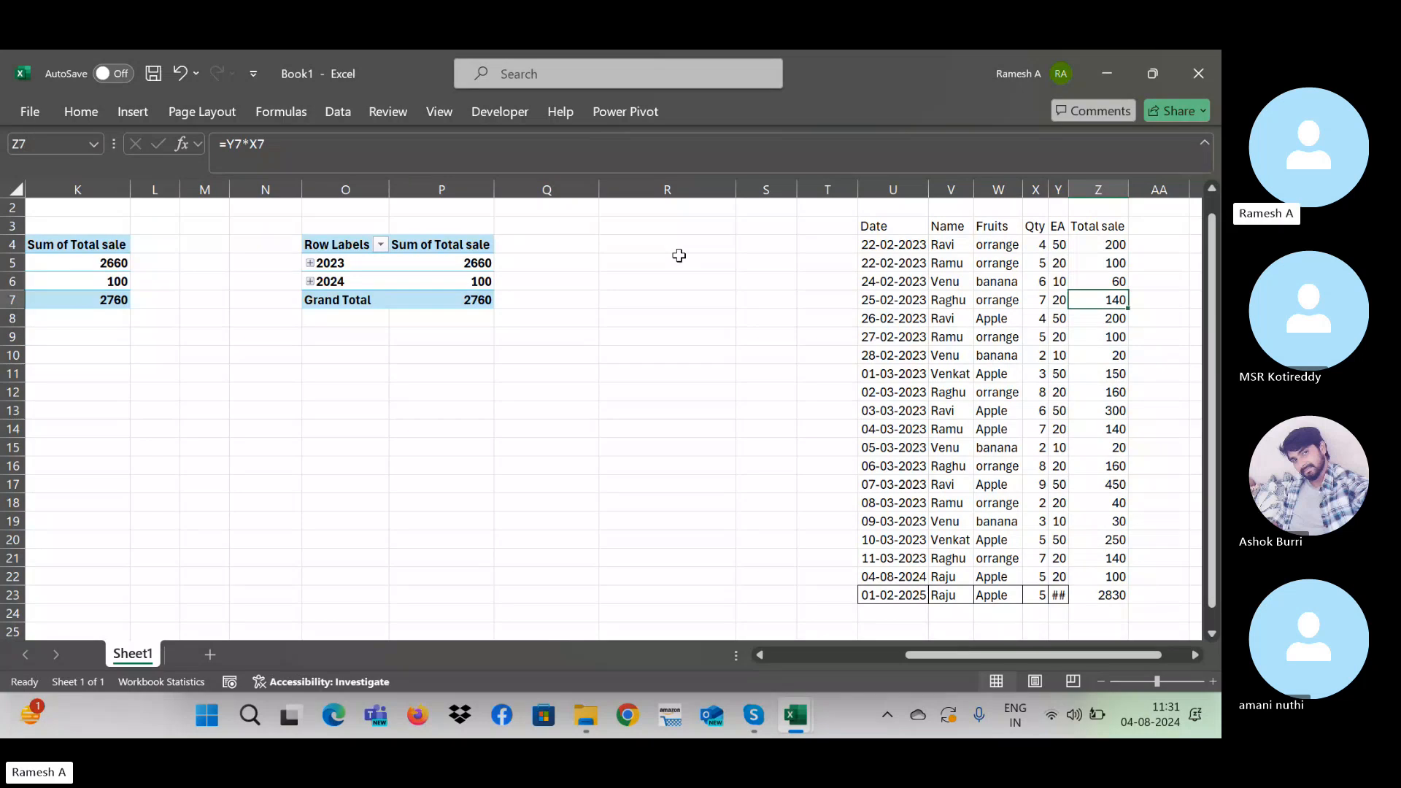
Step: AutoFit the EA column (Y) of the unformatted data copy so the new row's value displays fully
key(ctrl+Left)
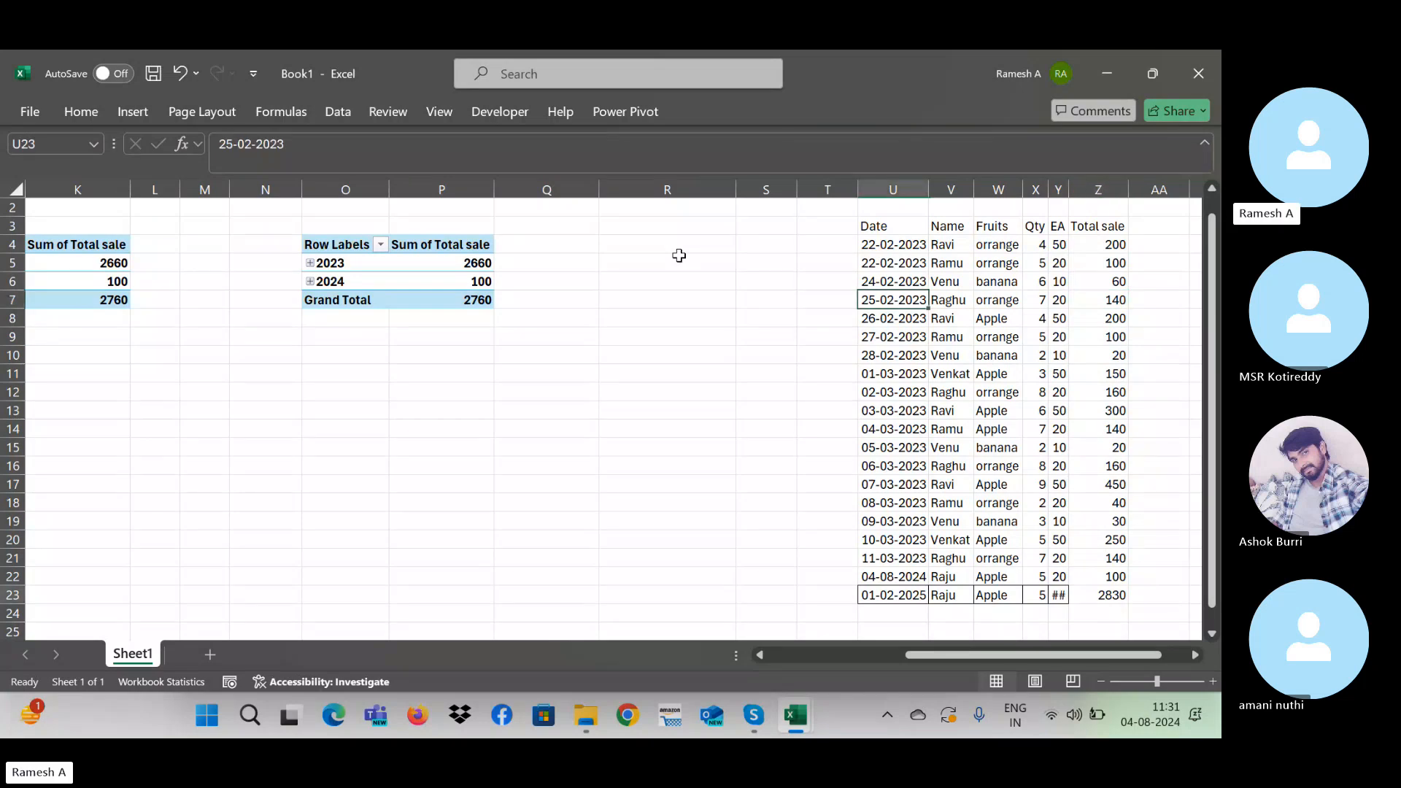
key(ctrl+Down)
key(ctrl+Right)
key(Left)
key(alt+o)
key(c)
key(a)
key(Down)
Step: Refresh the first PivotTable, which is based on the formatted sales table
key(Left)
key(Left)
key(Left)
key(Left)
key(Left)
key(Left)
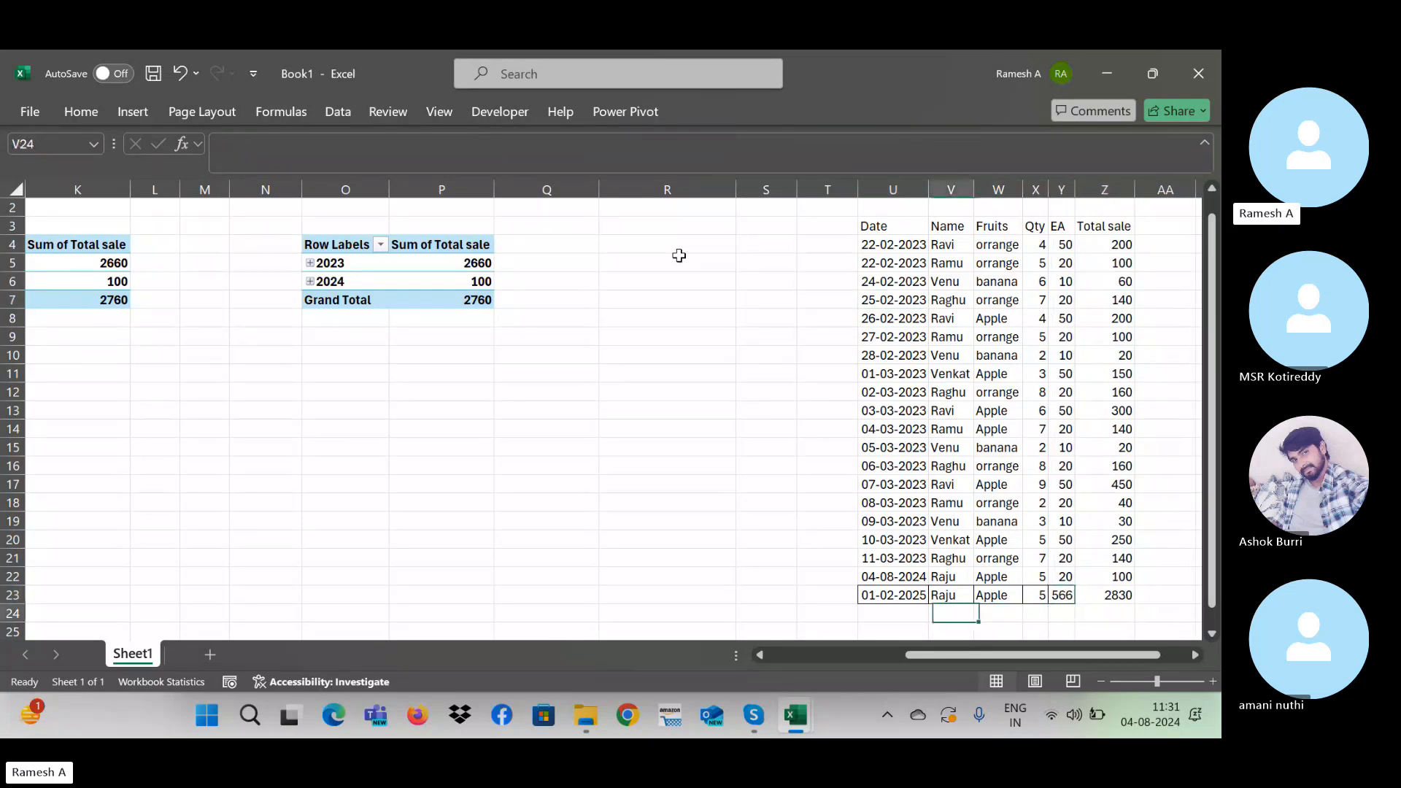
key(Left)
key(Left)
key(Left)
key(Left)
key(Left)
key(Left)
key(Left)
key(Left)
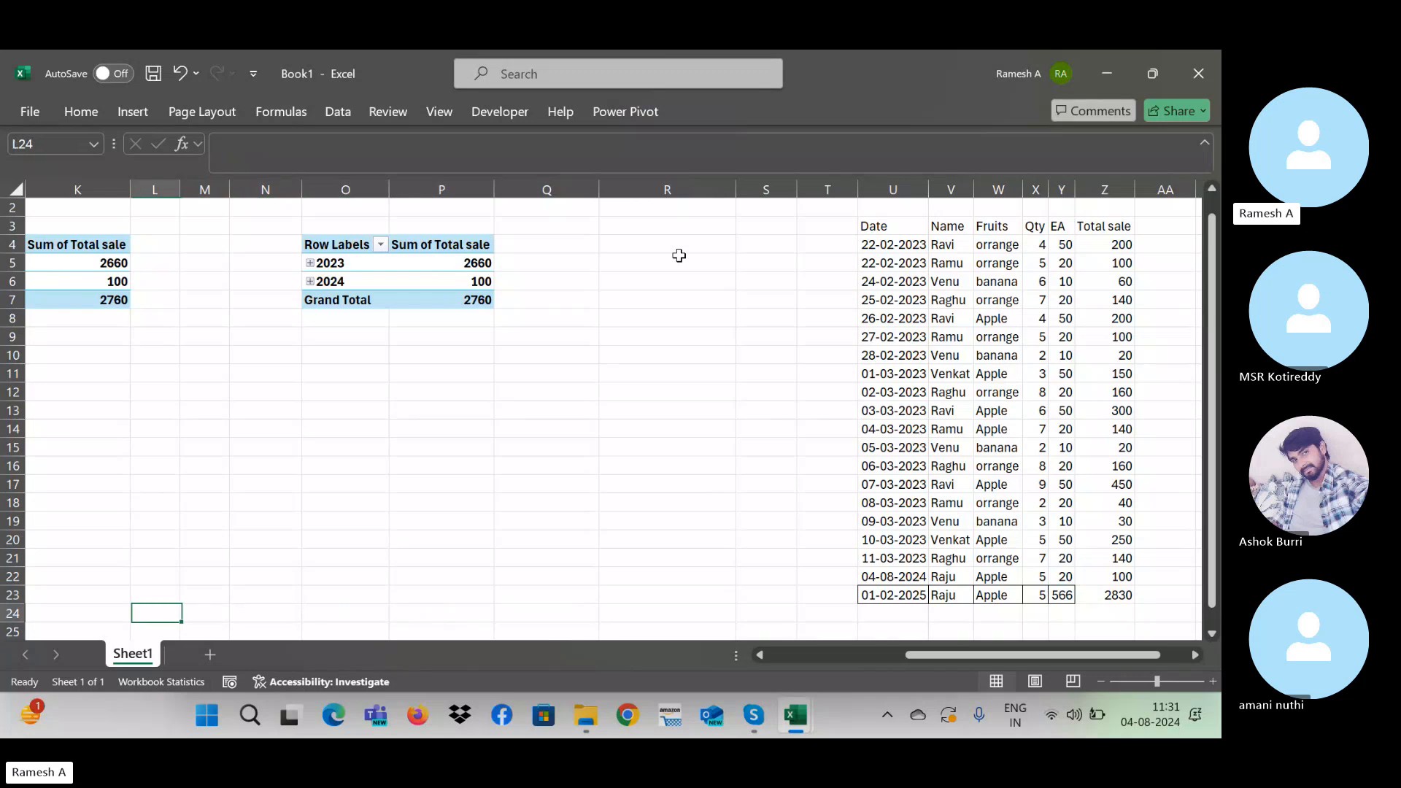
click(1095, 337)
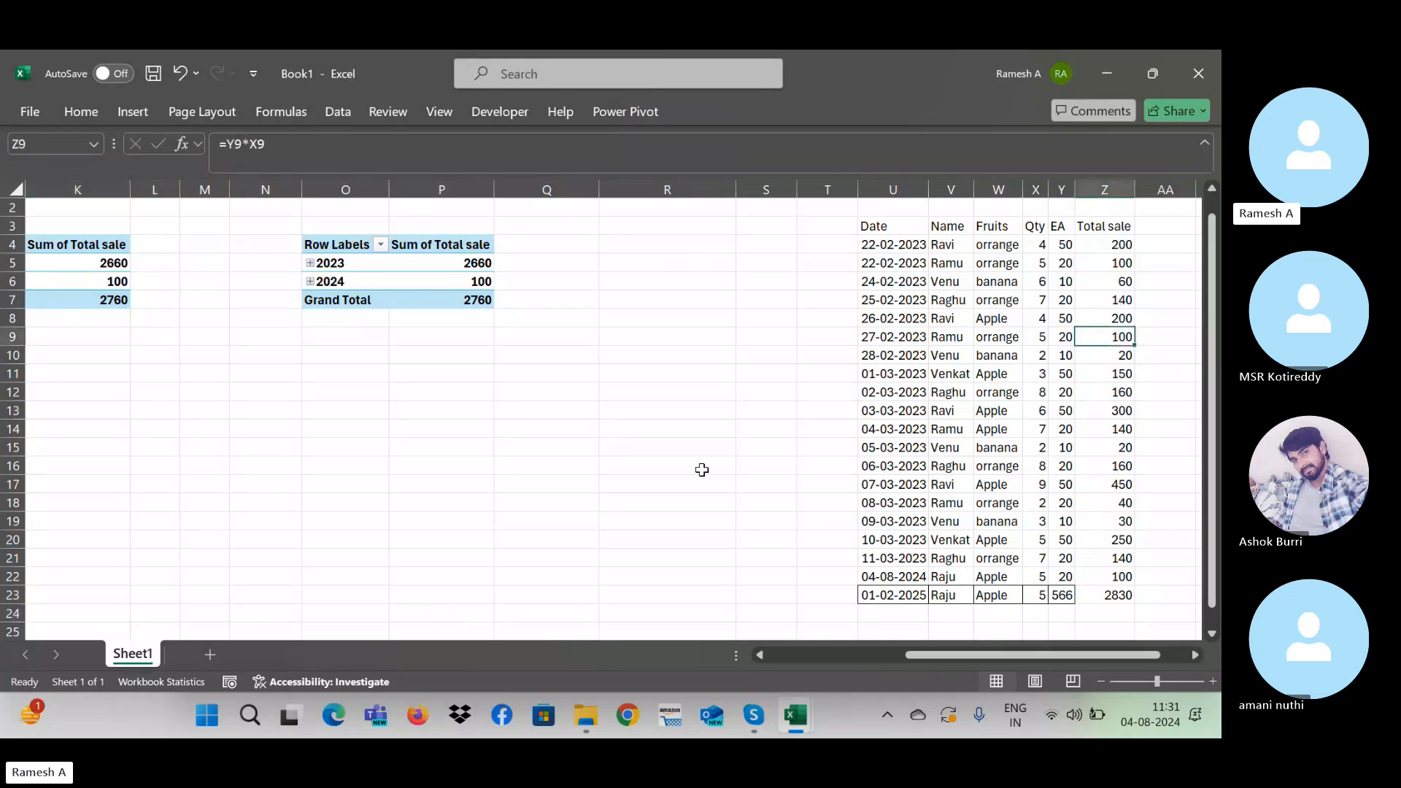
key(Left)
key(Left)
key(Left)
key(Left)
key(Left)
key(Left)
key(Left)
key(Left)
key(Left)
key(Left)
key(Left)
key(Left)
key(Left)
key(Left)
key(Left)
key(Left)
key(Left)
key(Left)
key(Left)
key(Left)
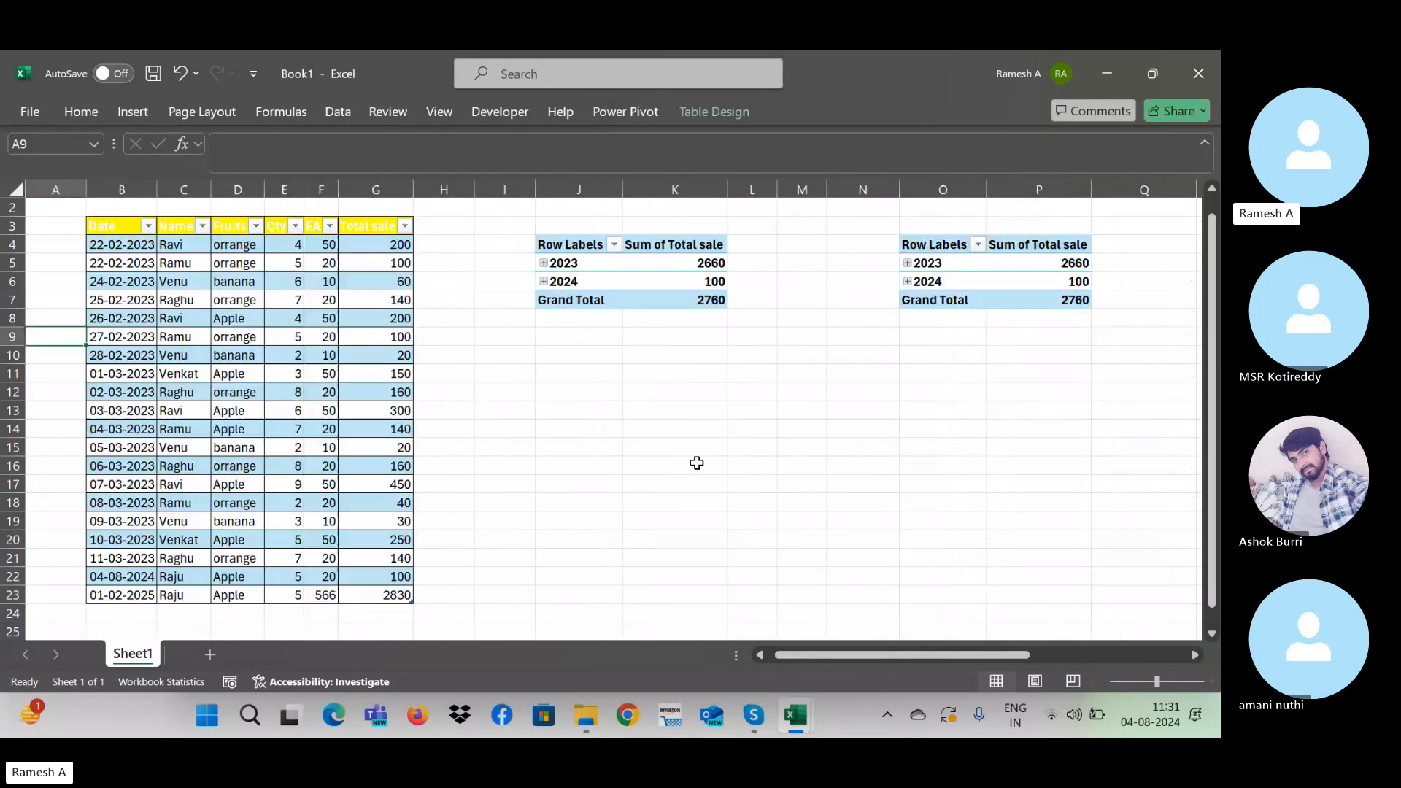
key(Right)
key(Right)
key(Right)
key(Right)
key(Right)
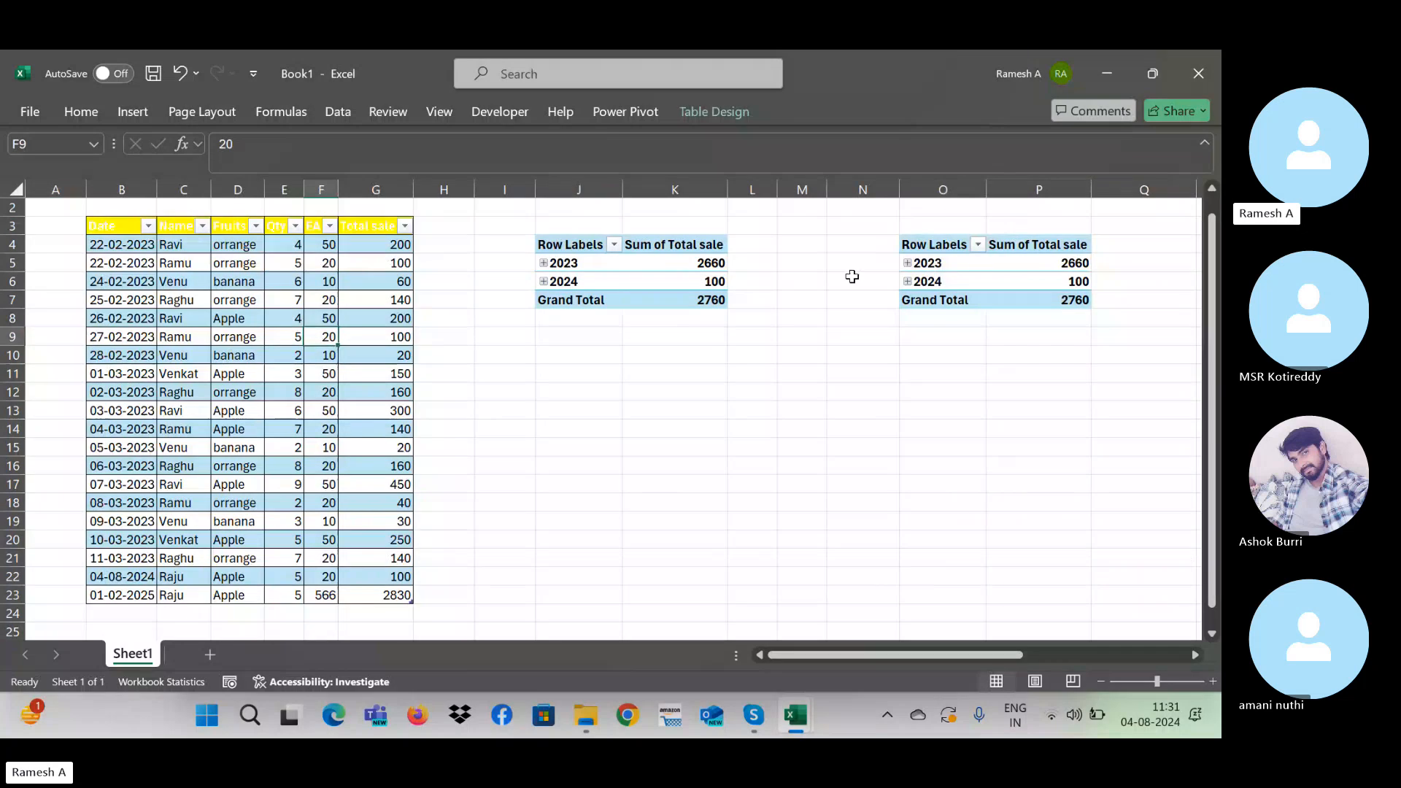
right_click(636, 267)
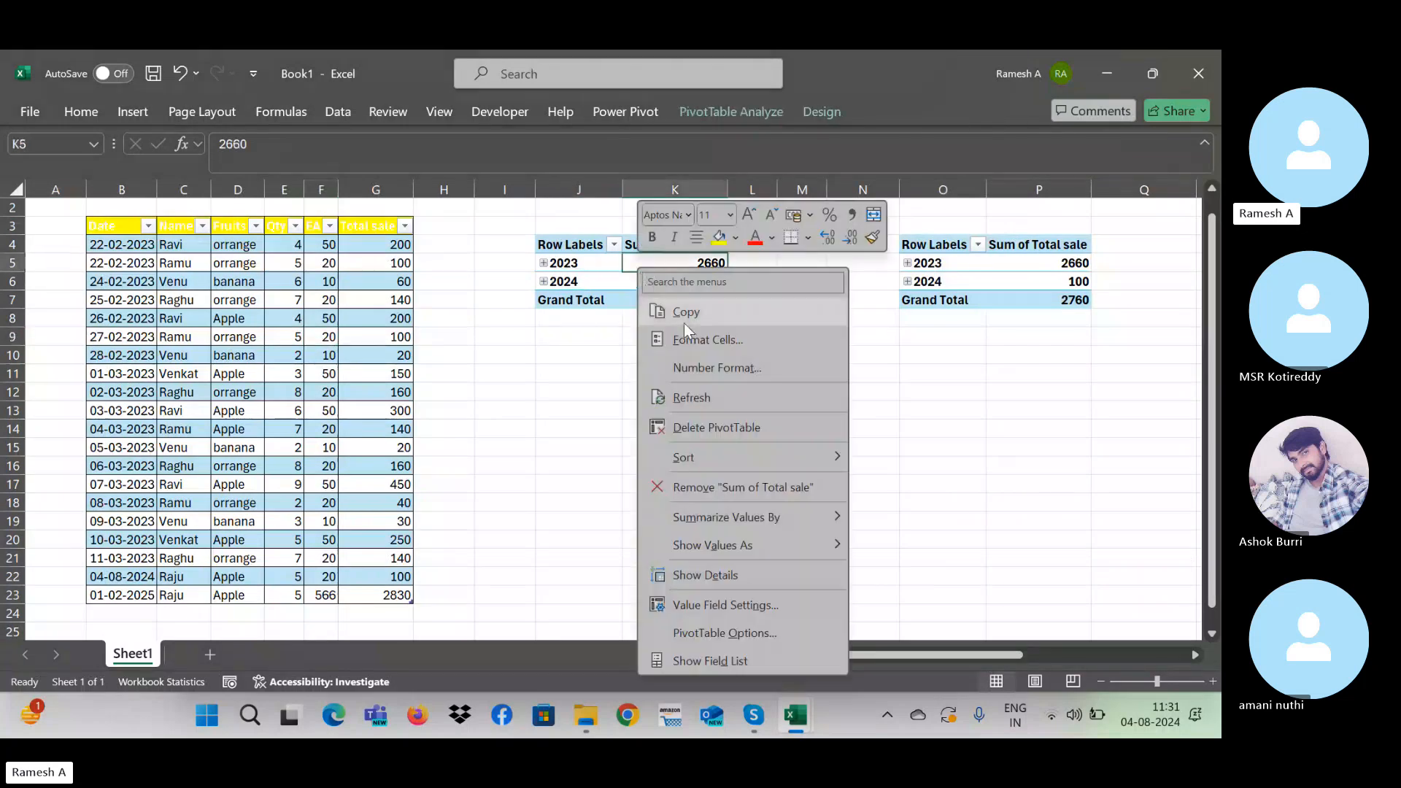
click(699, 397)
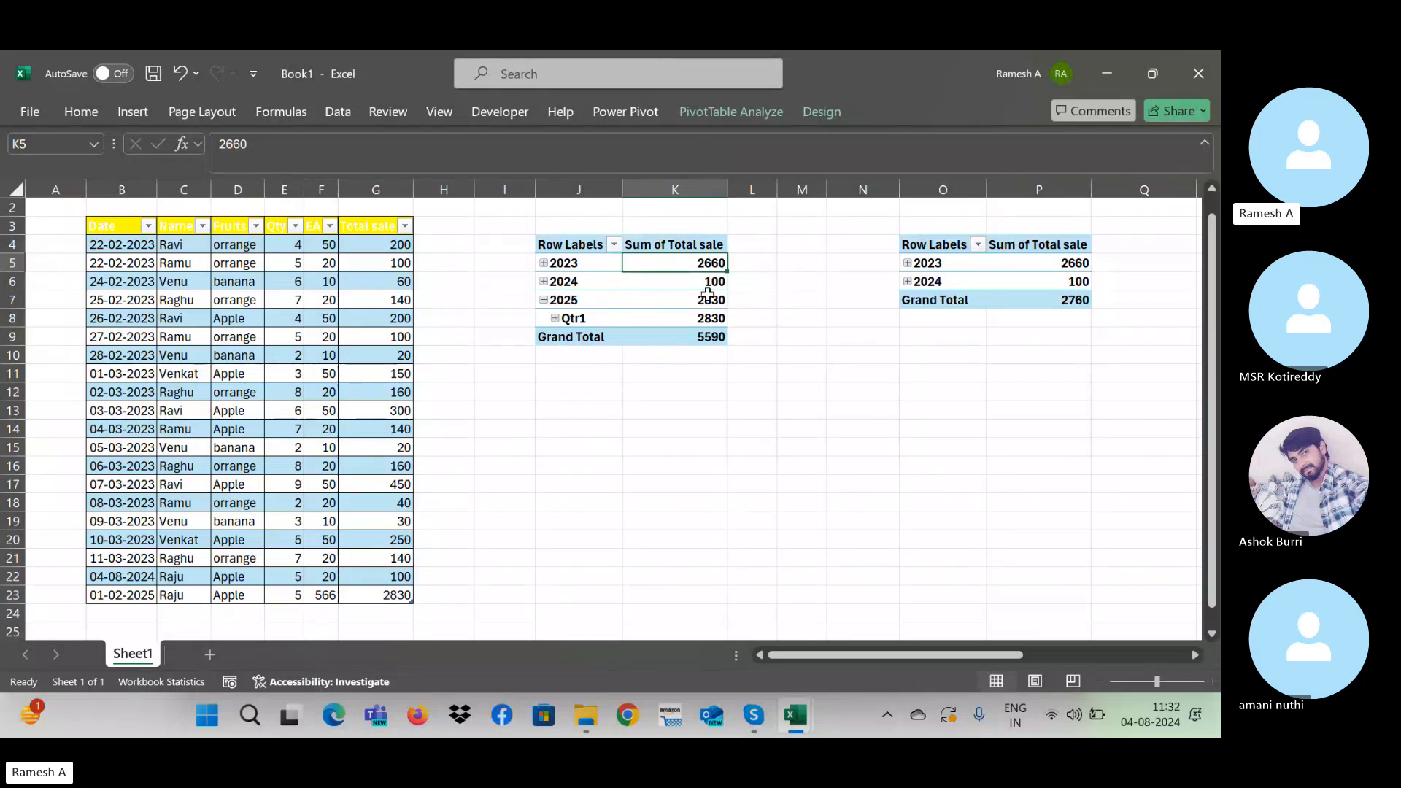
Step: Refresh the second PivotTable, which is based on the unformatted data copy
click(802, 429)
key(Right)
key(Right)
key(Right)
key(Right)
key(Right)
key(Right)
key(Right)
key(Right)
key(Right)
key(Right)
key(Right)
key(Right)
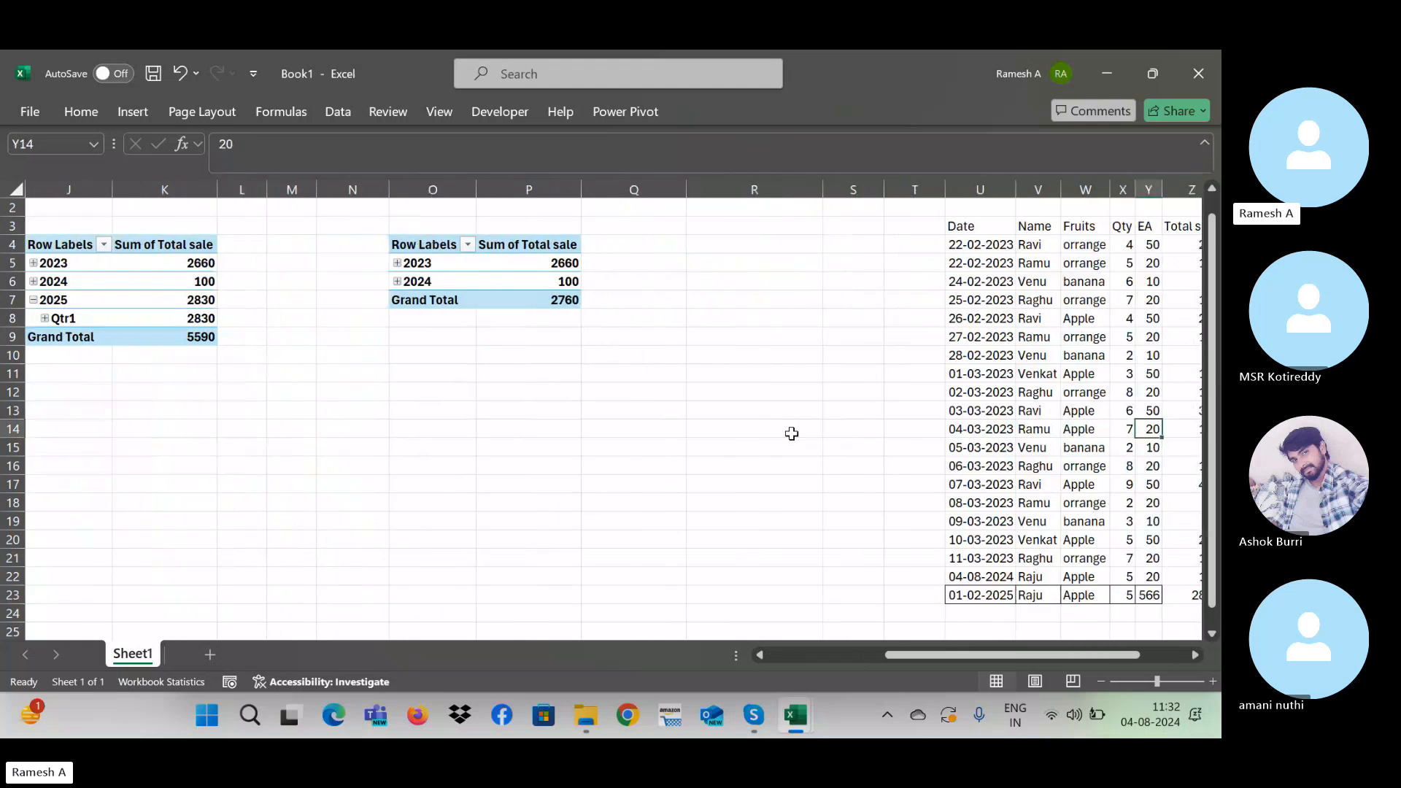
right_click(471, 290)
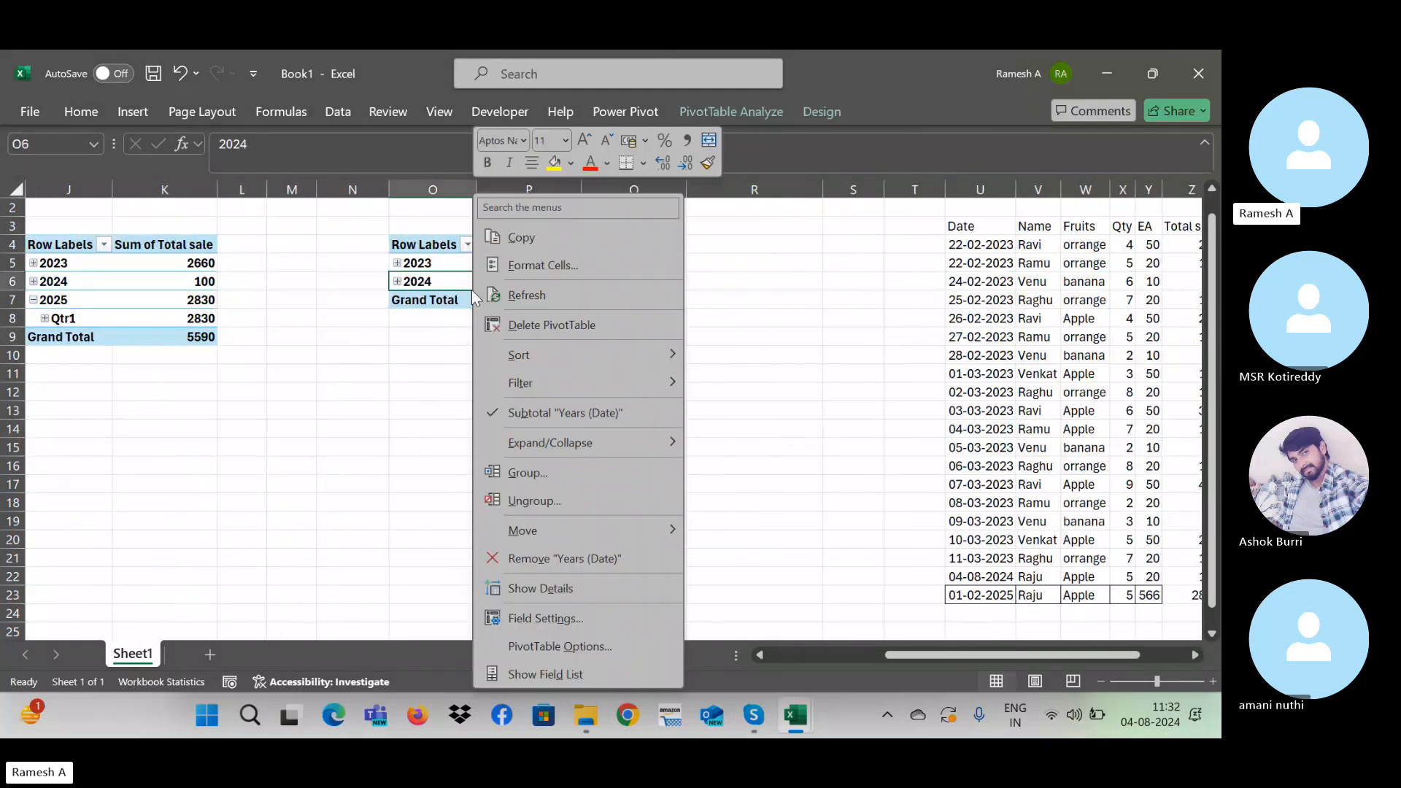
click(525, 300)
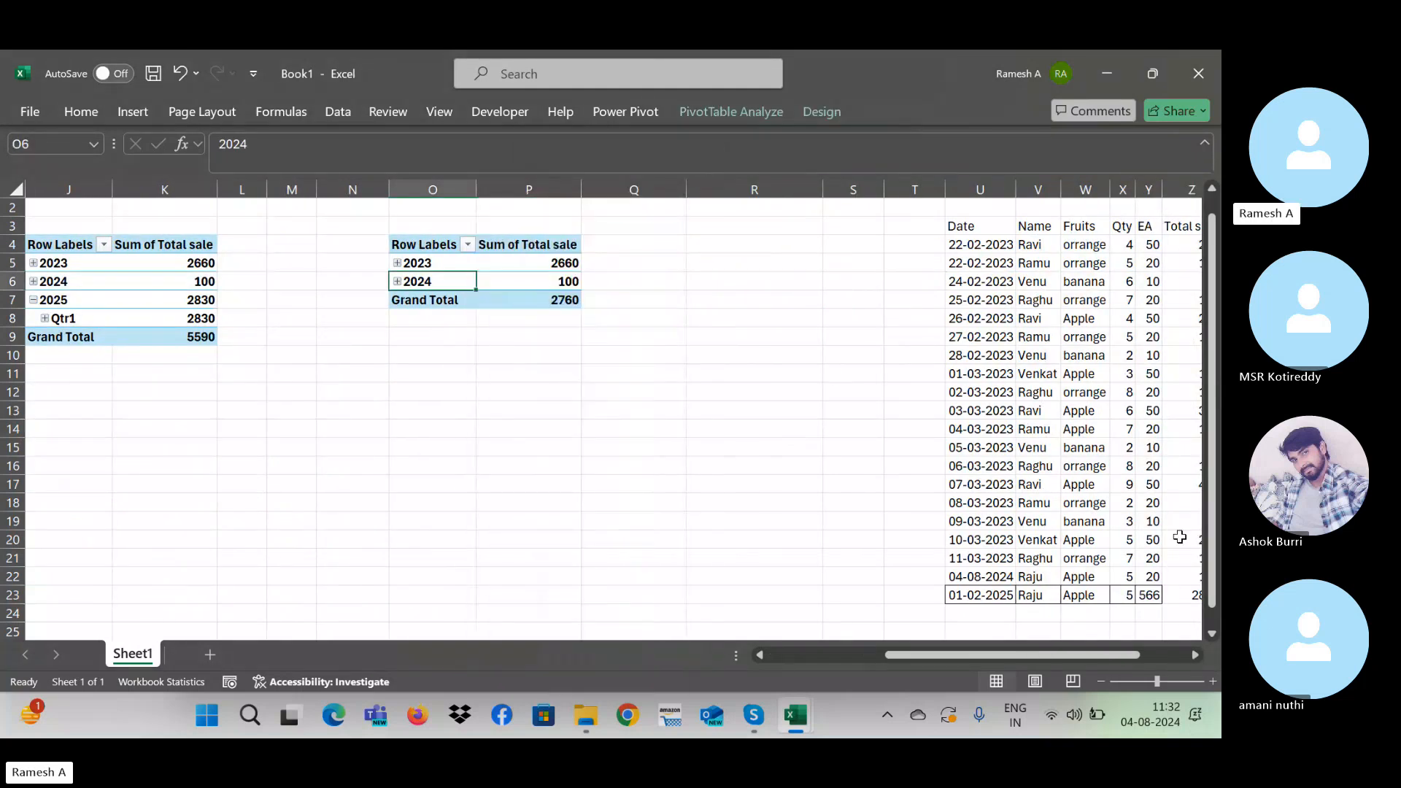
Step: Compare the year rows of the two refreshed PivotTables alongside the formatted sales table
click(467, 359)
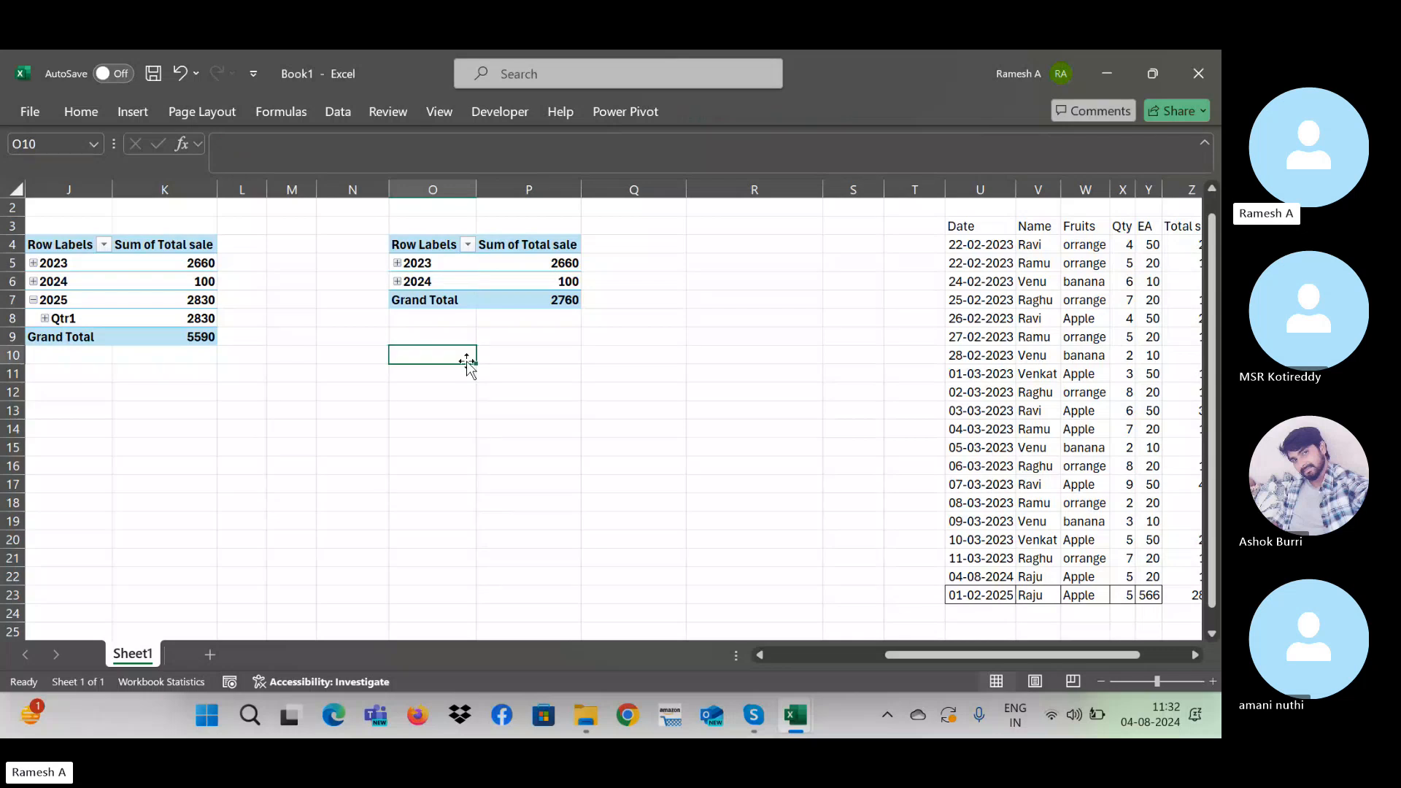
key(Left)
key(Left)
key(Left)
key(Left)
key(Left)
key(Left)
key(Left)
key(Left)
key(Left)
key(Left)
key(Left)
key(Left)
key(Left)
key(Right)
key(Right)
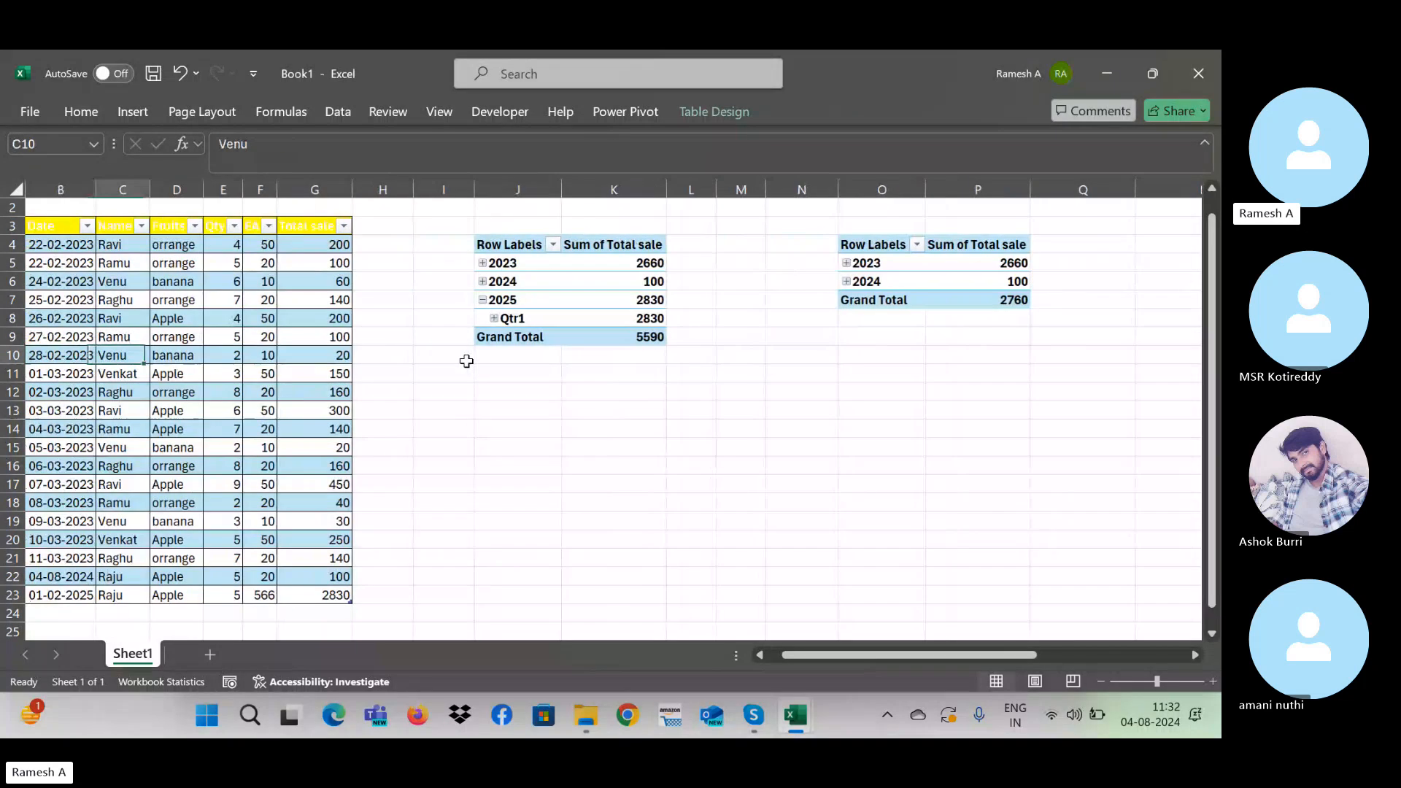
click(559, 275)
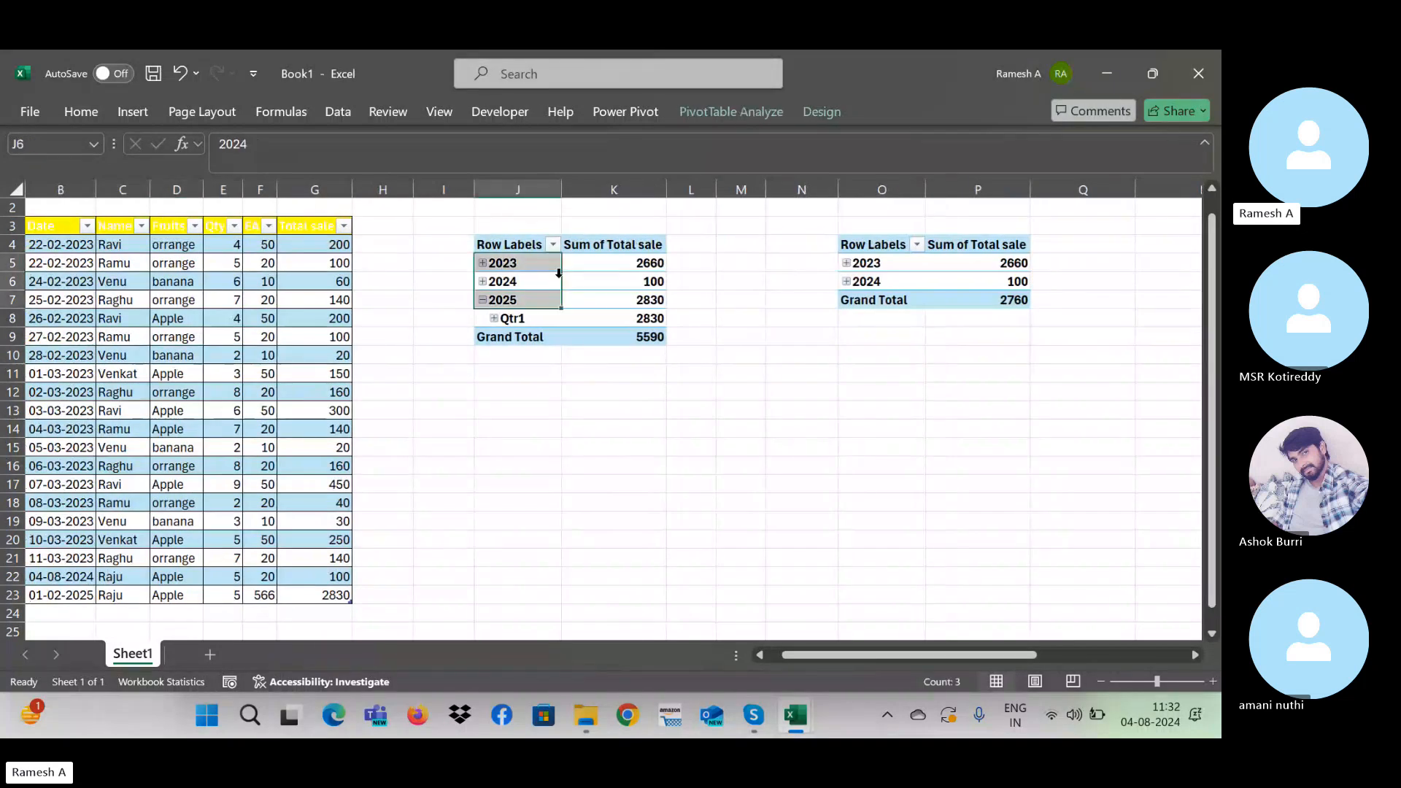
Step: Check which data source the first PivotTable uses and close the dialog without changing it
click(592, 303)
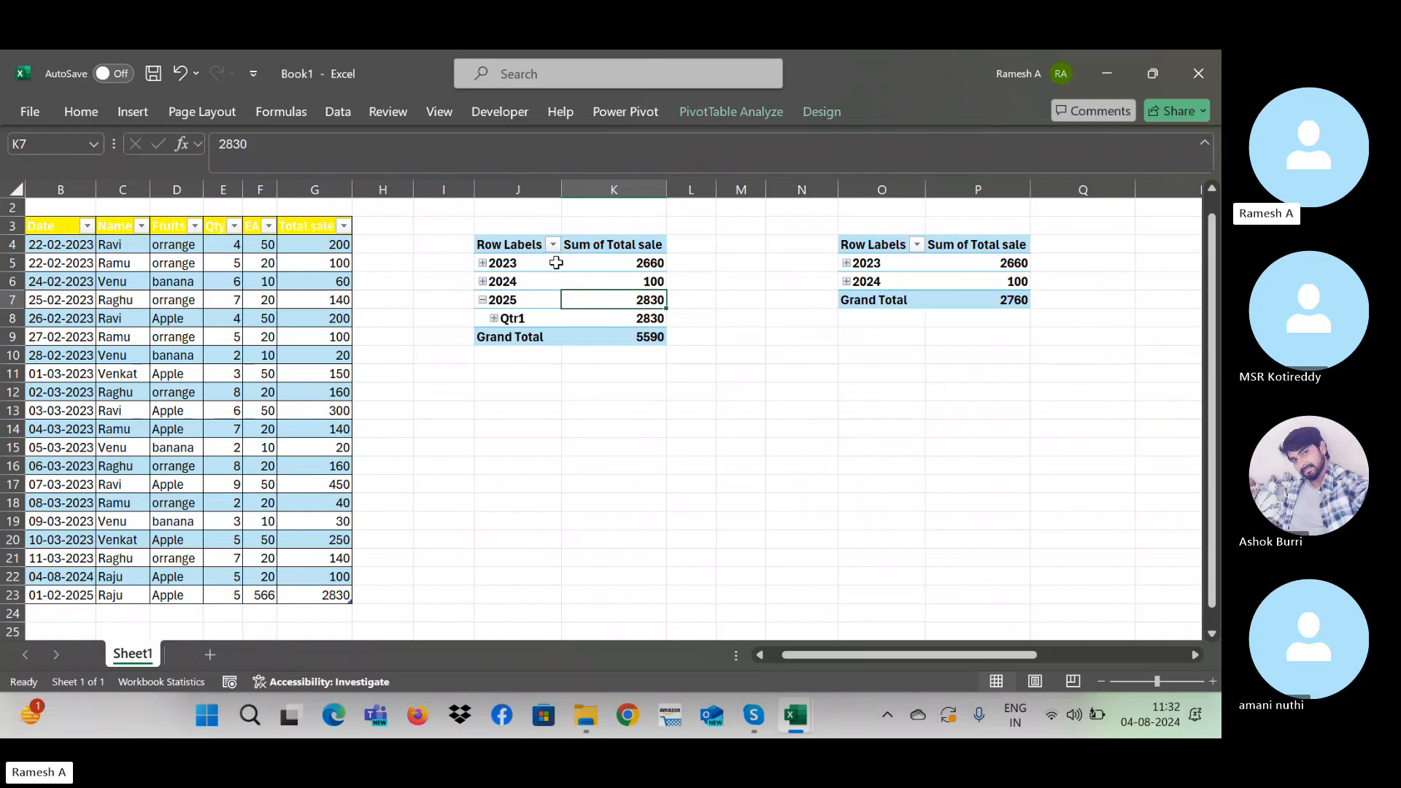
click(731, 120)
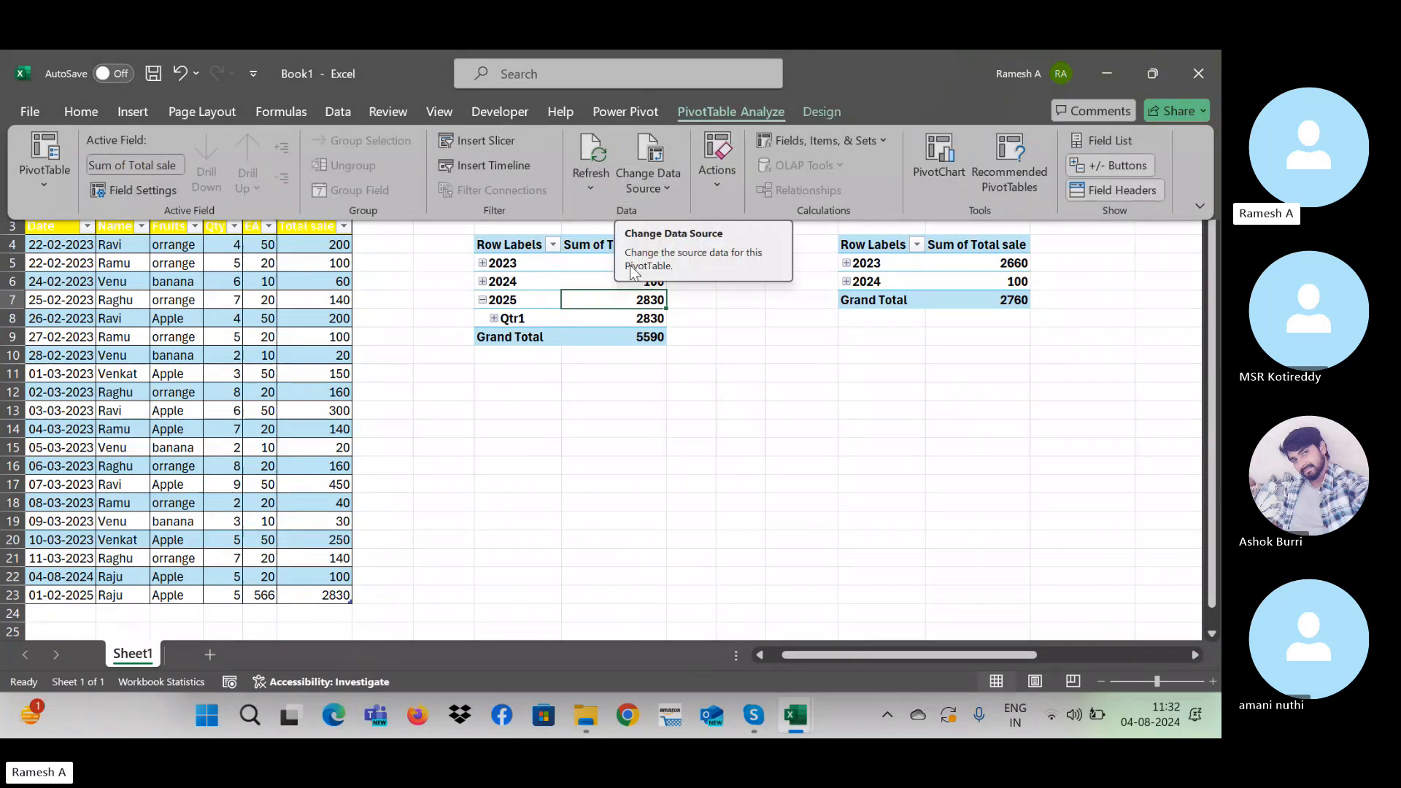
click(665, 187)
click(678, 213)
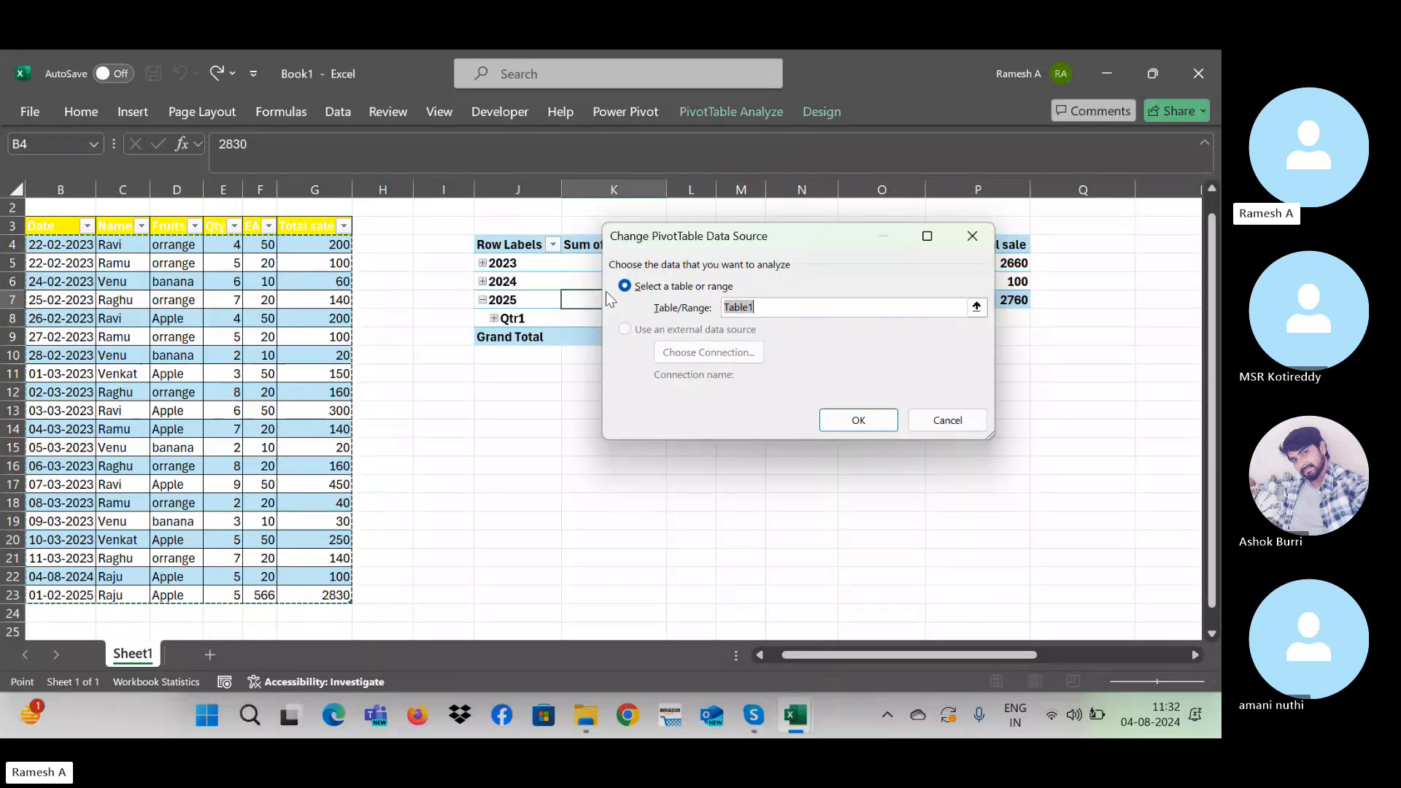
click(974, 235)
Step: Change the second PivotTable's data source to Sheet1!$U$3:$Z$23 so it covers the new row
click(891, 374)
key(Right)
key(Right)
key(Right)
key(Right)
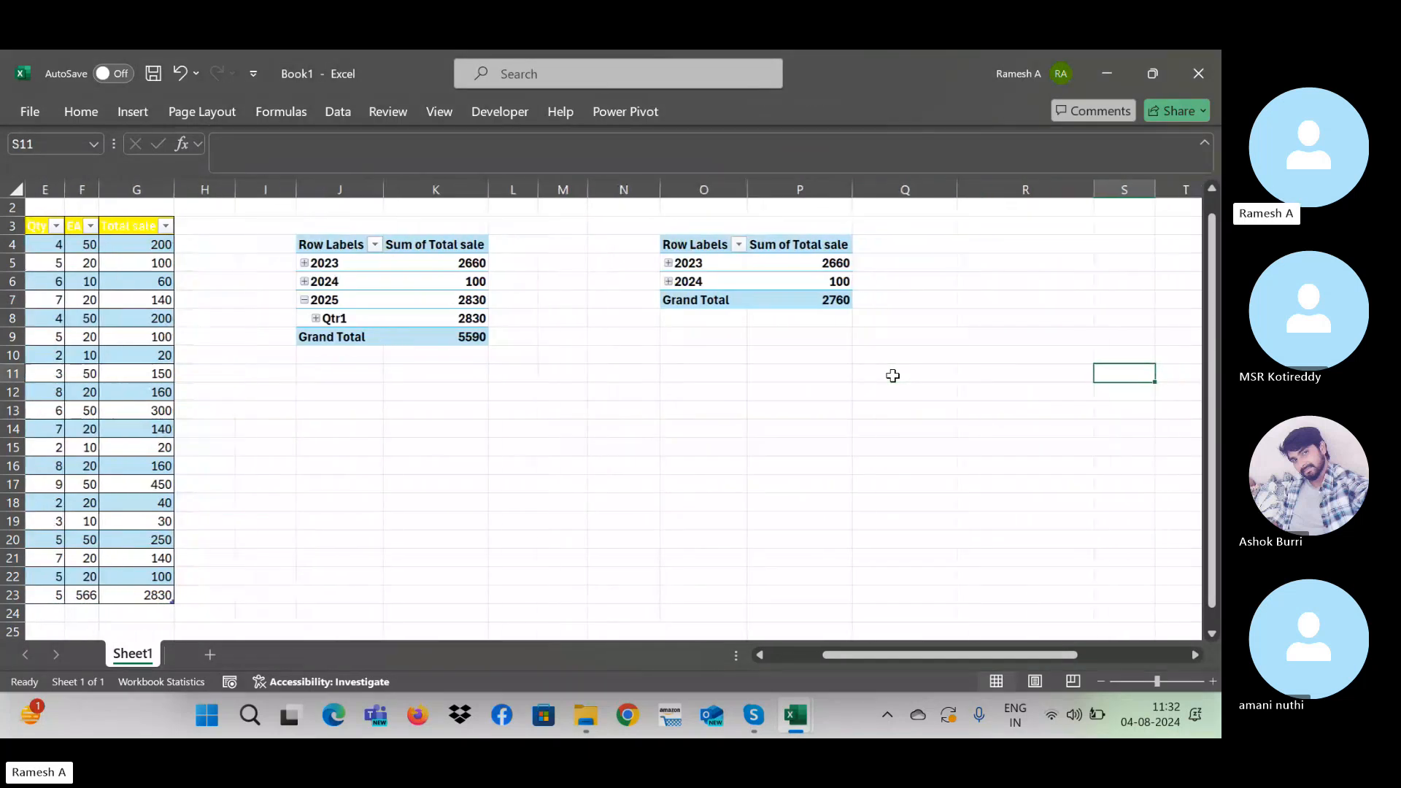
key(Right)
key(Right)
key(Right)
key(Right)
key(Right)
key(Right)
key(Right)
key(Right)
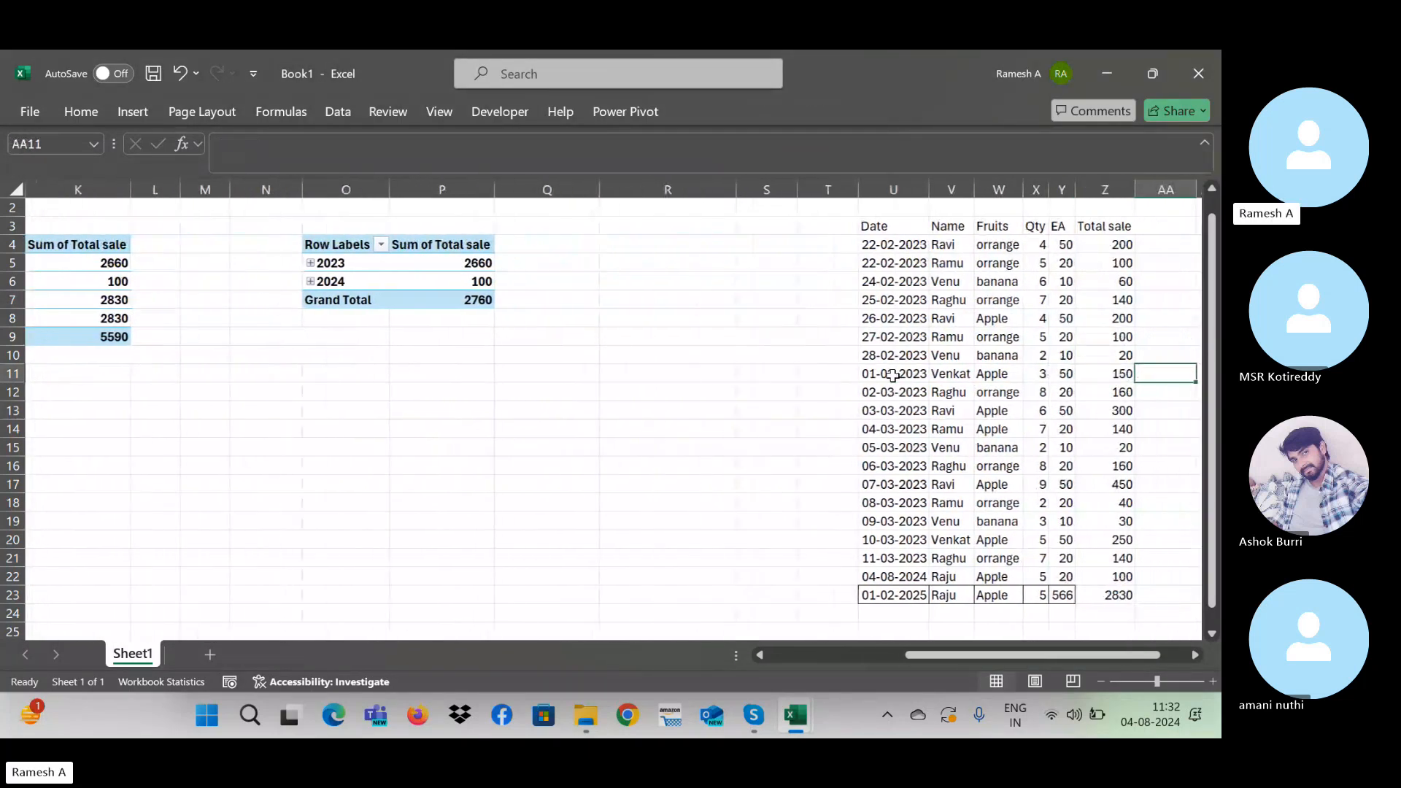
click(394, 274)
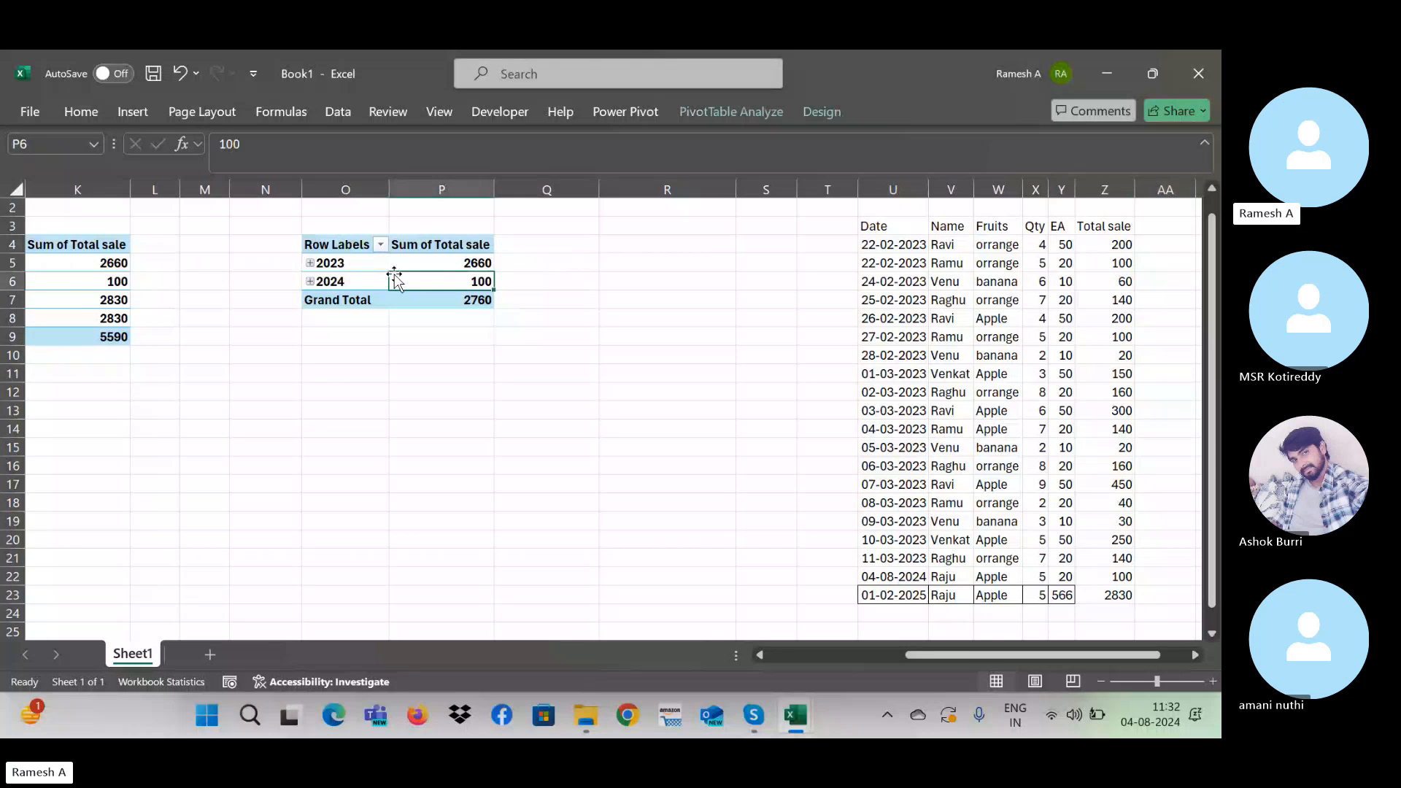
click(747, 107)
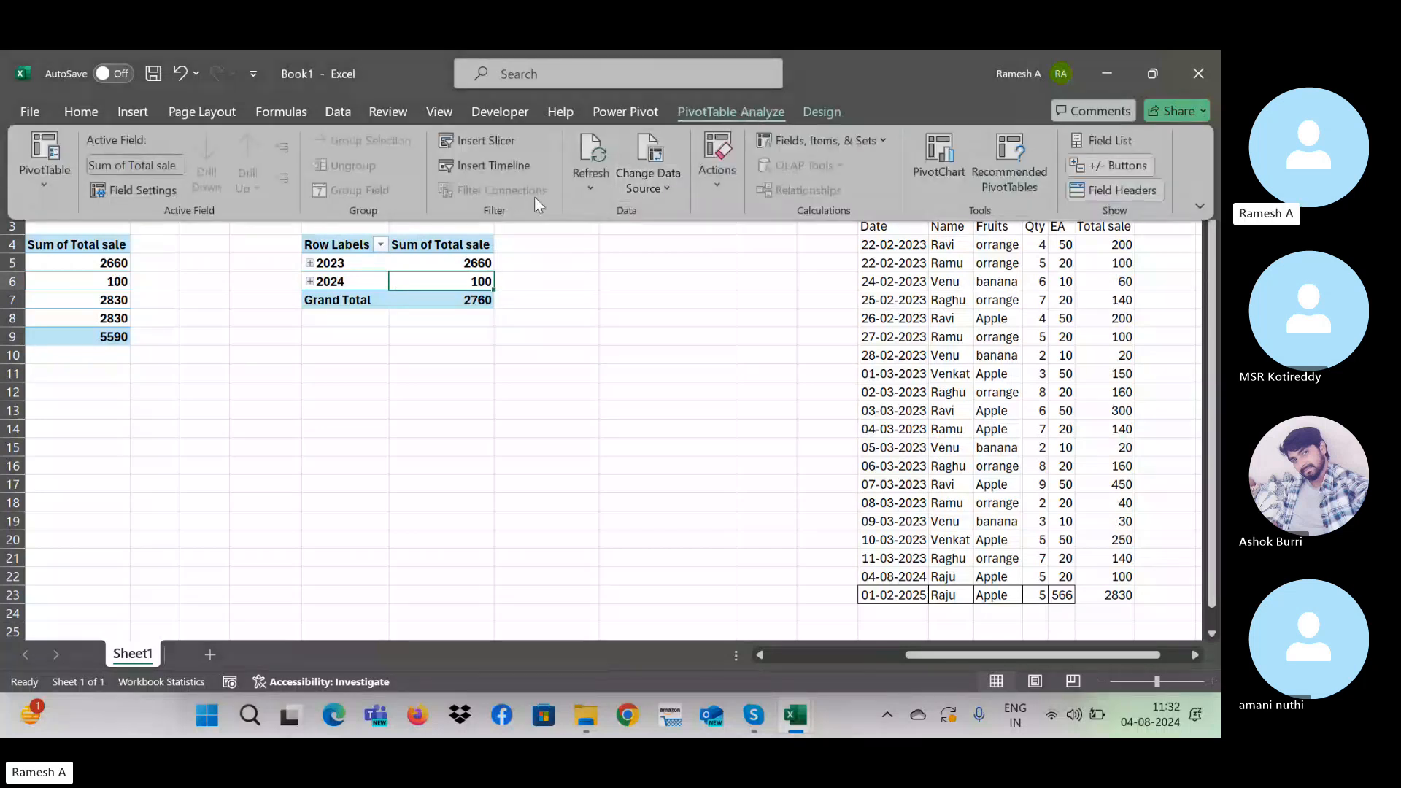
click(661, 154)
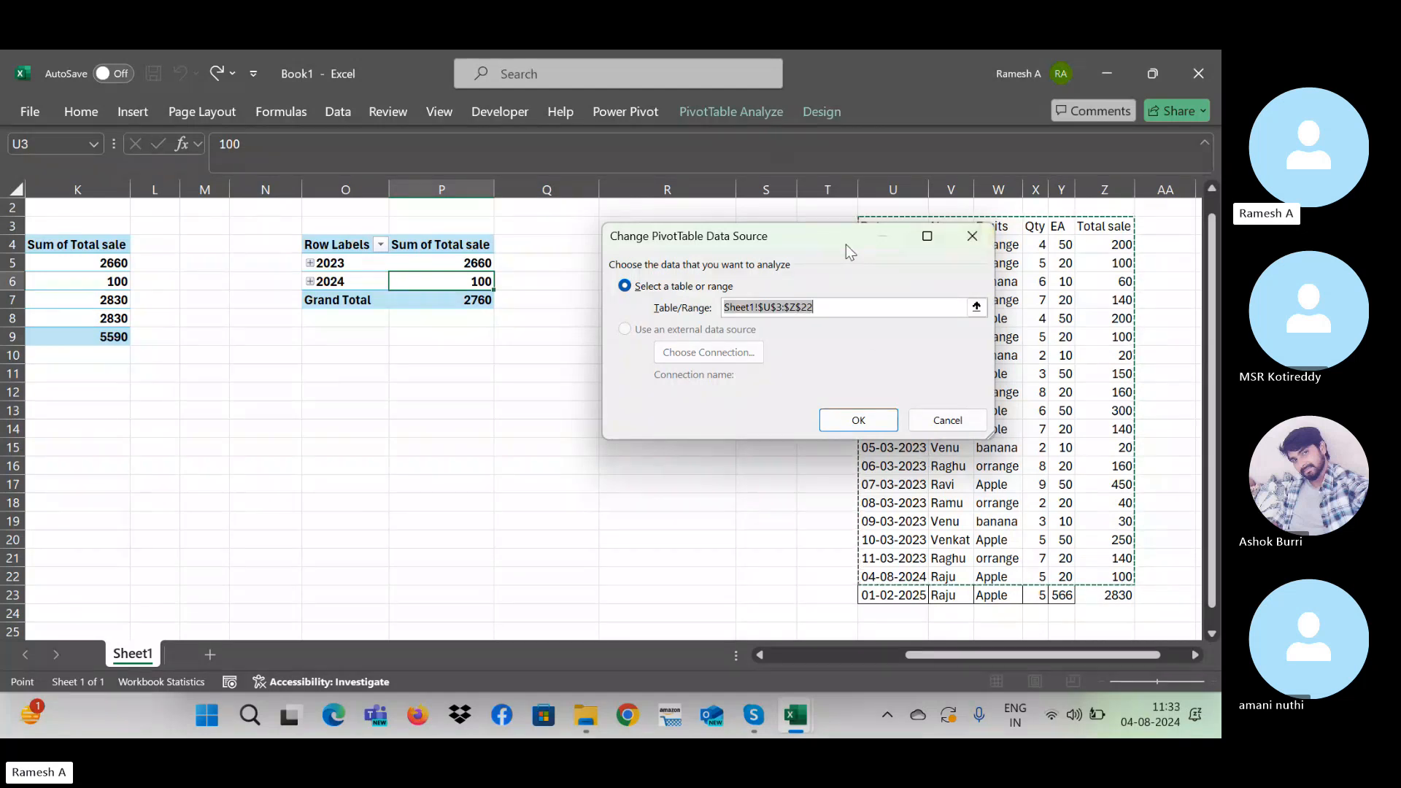
drag(847, 243, 604, 238)
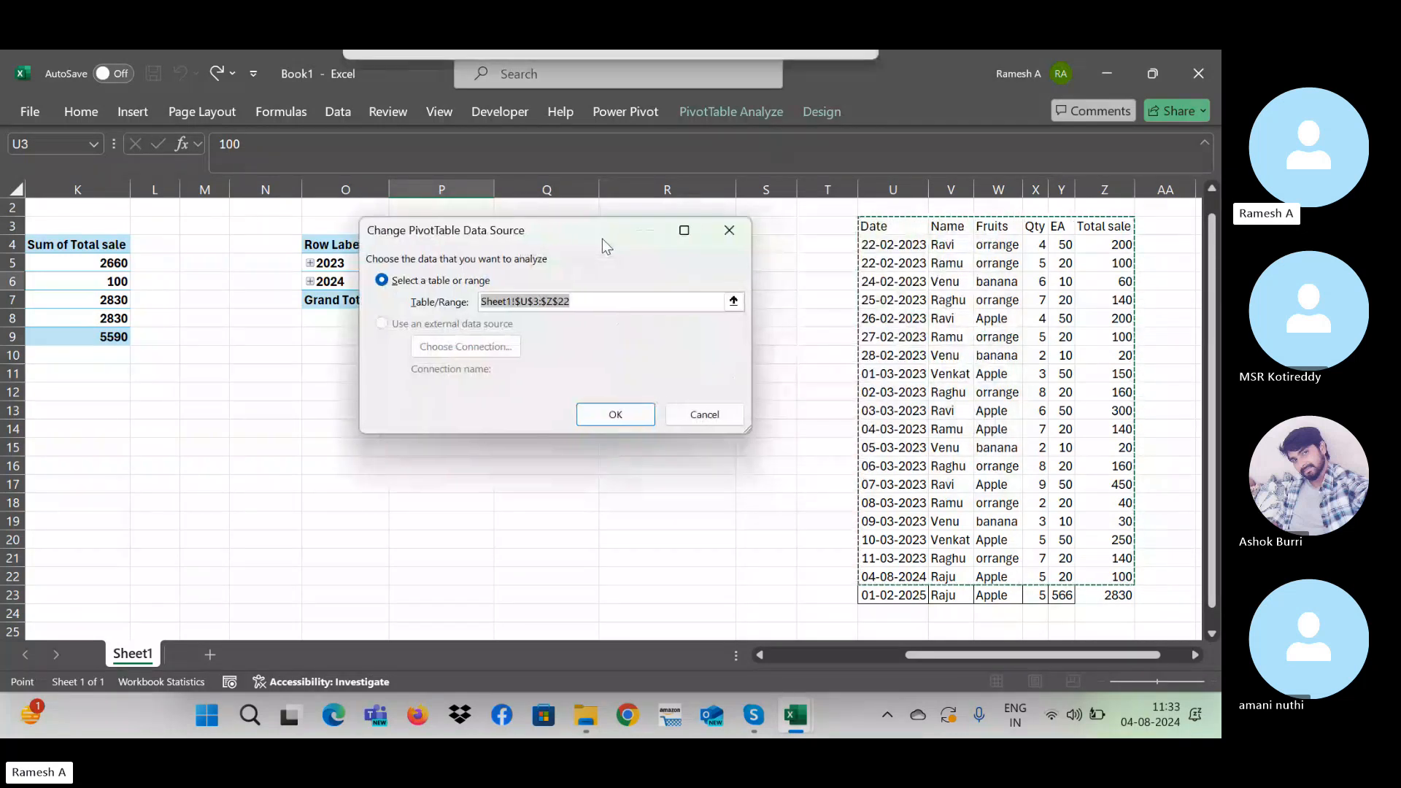
click(885, 229)
key(ctrl+shift+Right)
key(ctrl+shift+Down)
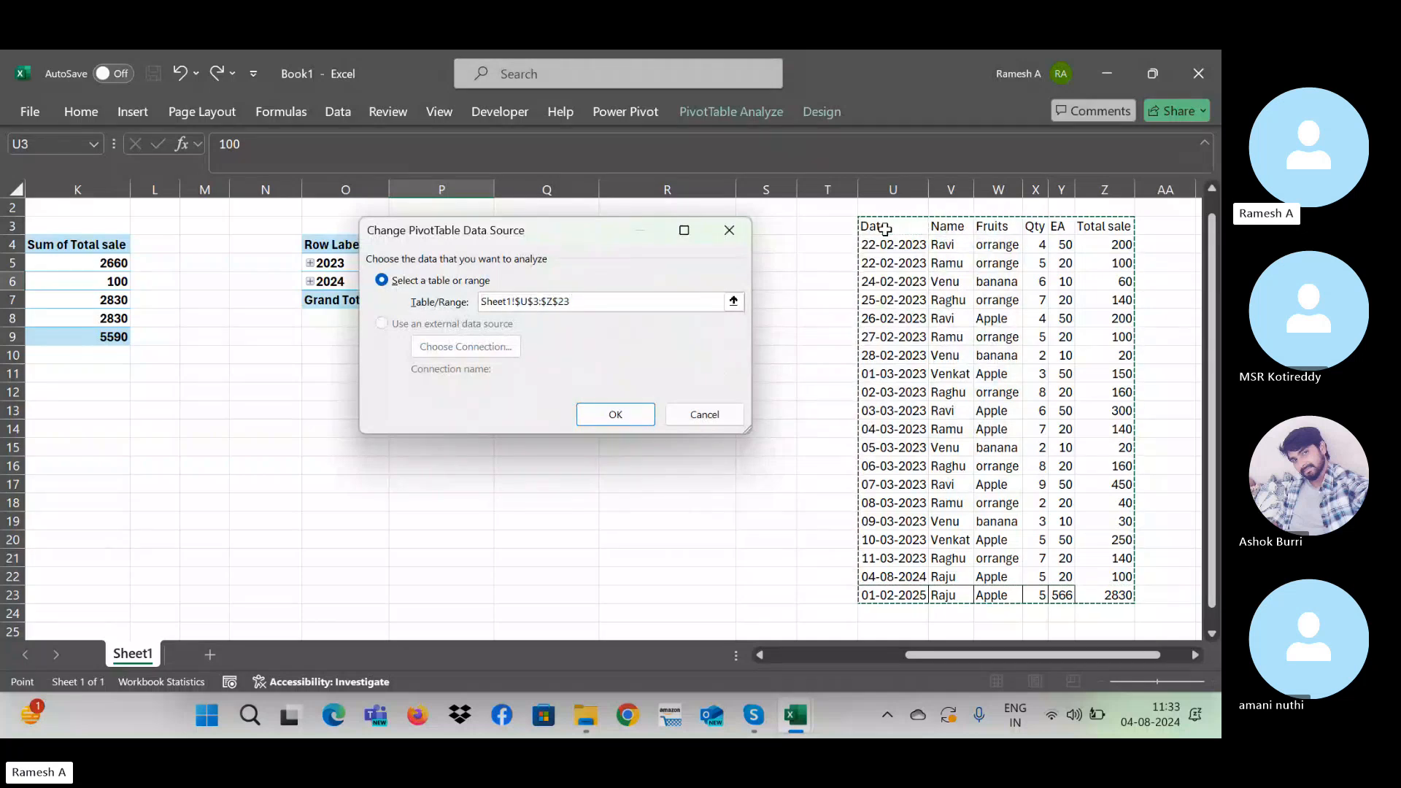
click(644, 415)
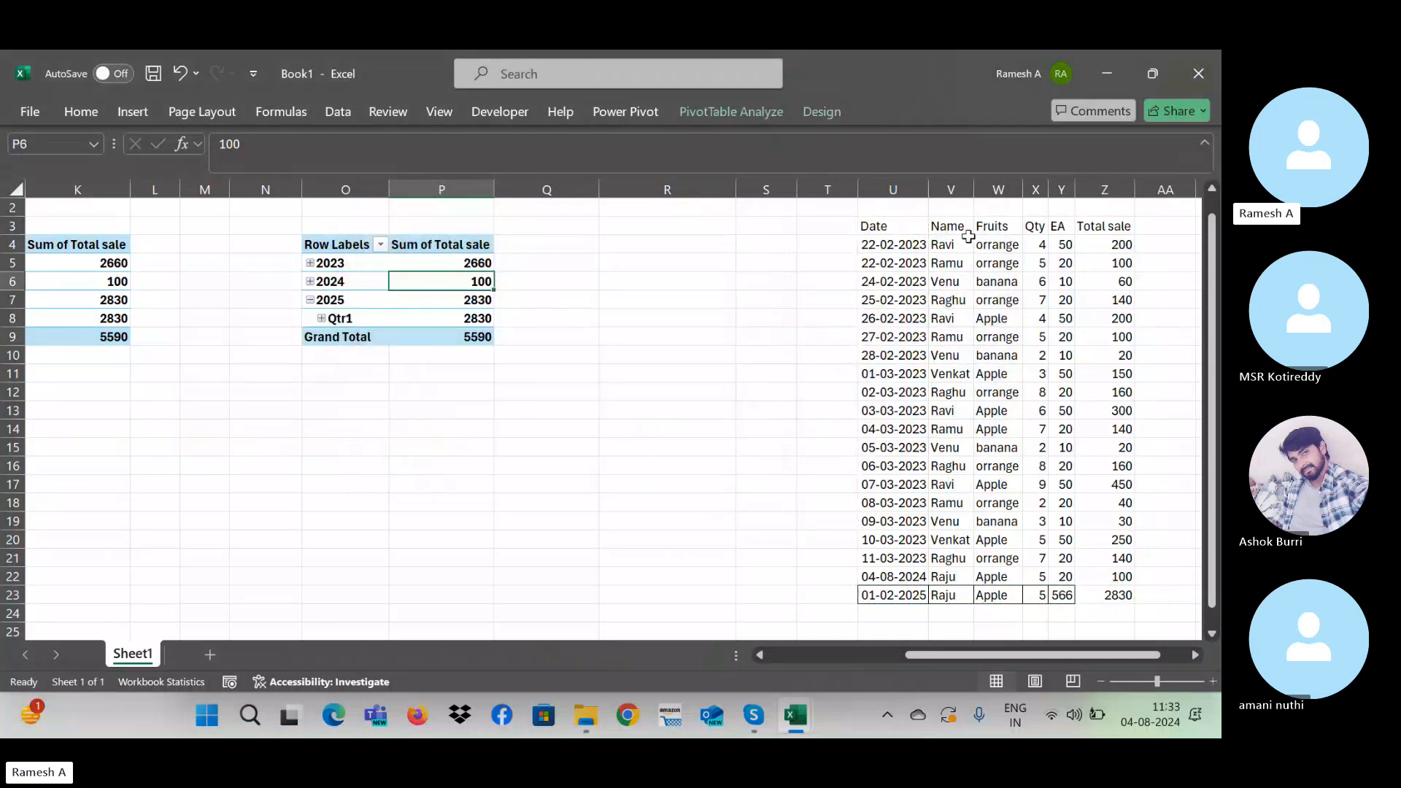
Step: Look through the empty rows beneath the unformatted data copy and return to the top of its Date column
click(878, 607)
key(Down)
key(Down)
key(Down)
key(Down)
key(Down)
key(Down)
key(Down)
key(Down)
key(Down)
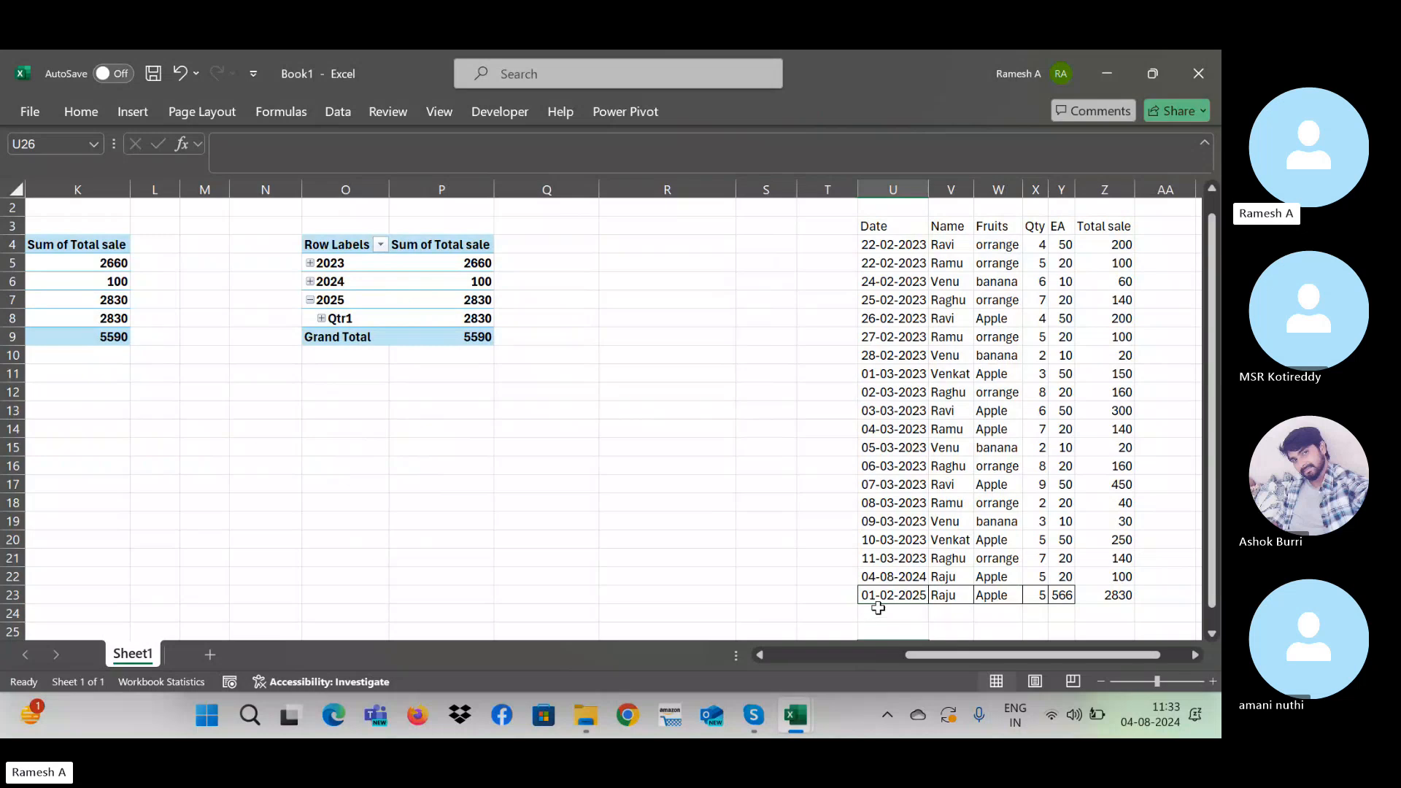
key(ctrl+Up)
key(ctrl+Up)
key(ctrl+Up)
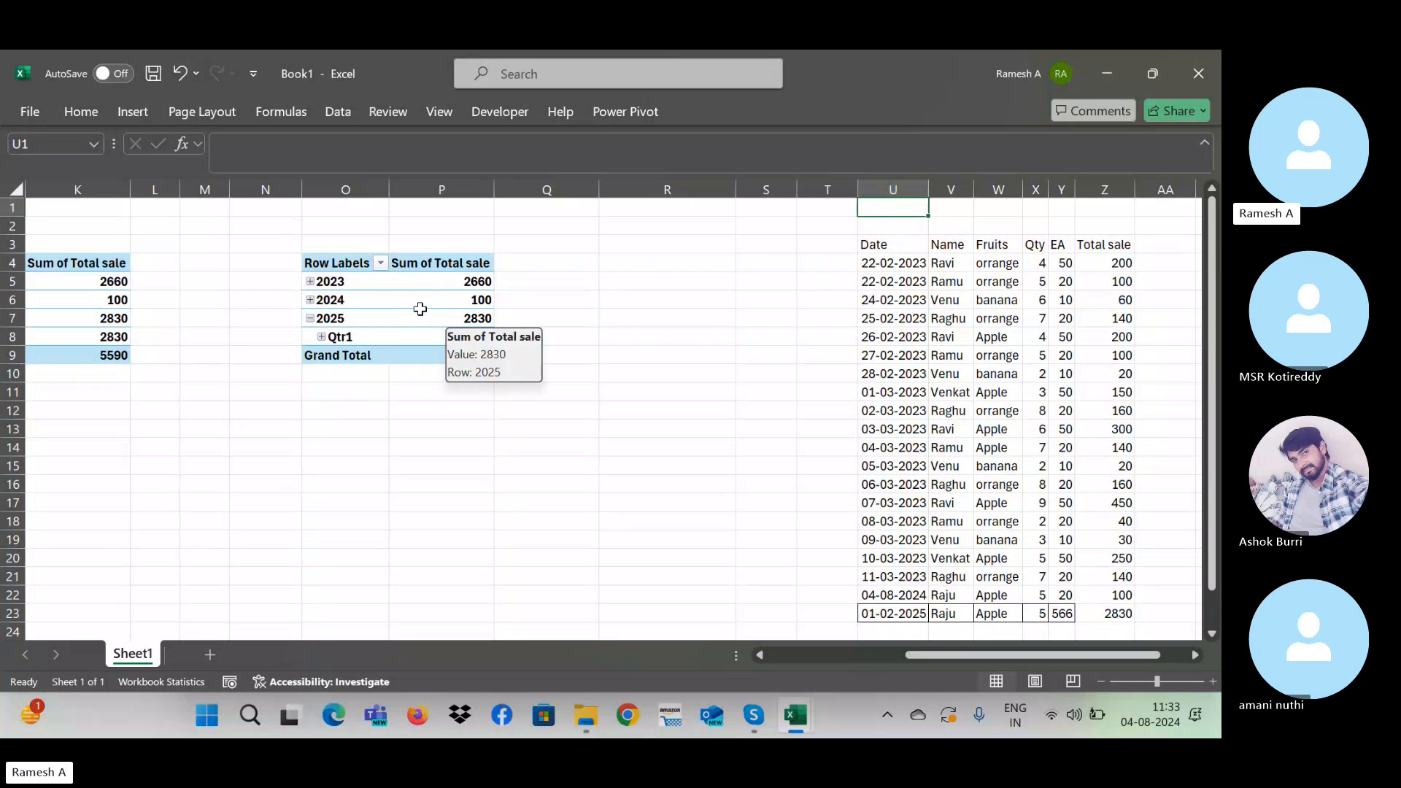
Step: Copy the date from U23 down to U24 and change it to 01-02-2026
click(997, 487)
key(ctrl+Down)
key(Down)
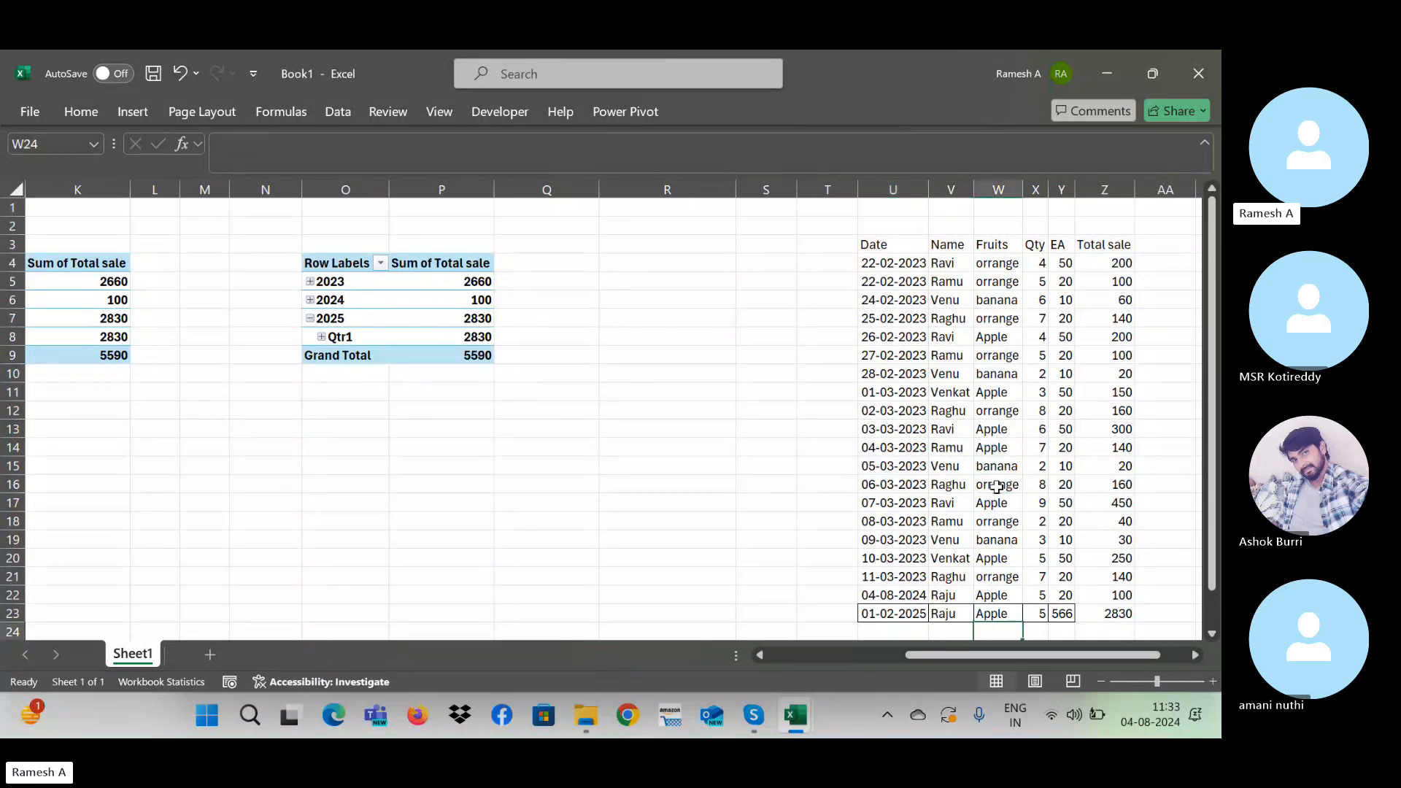
key(Left)
key(Left)
key(Right)
key(Down)
key(Up)
key(Left)
key(ctrl+d)
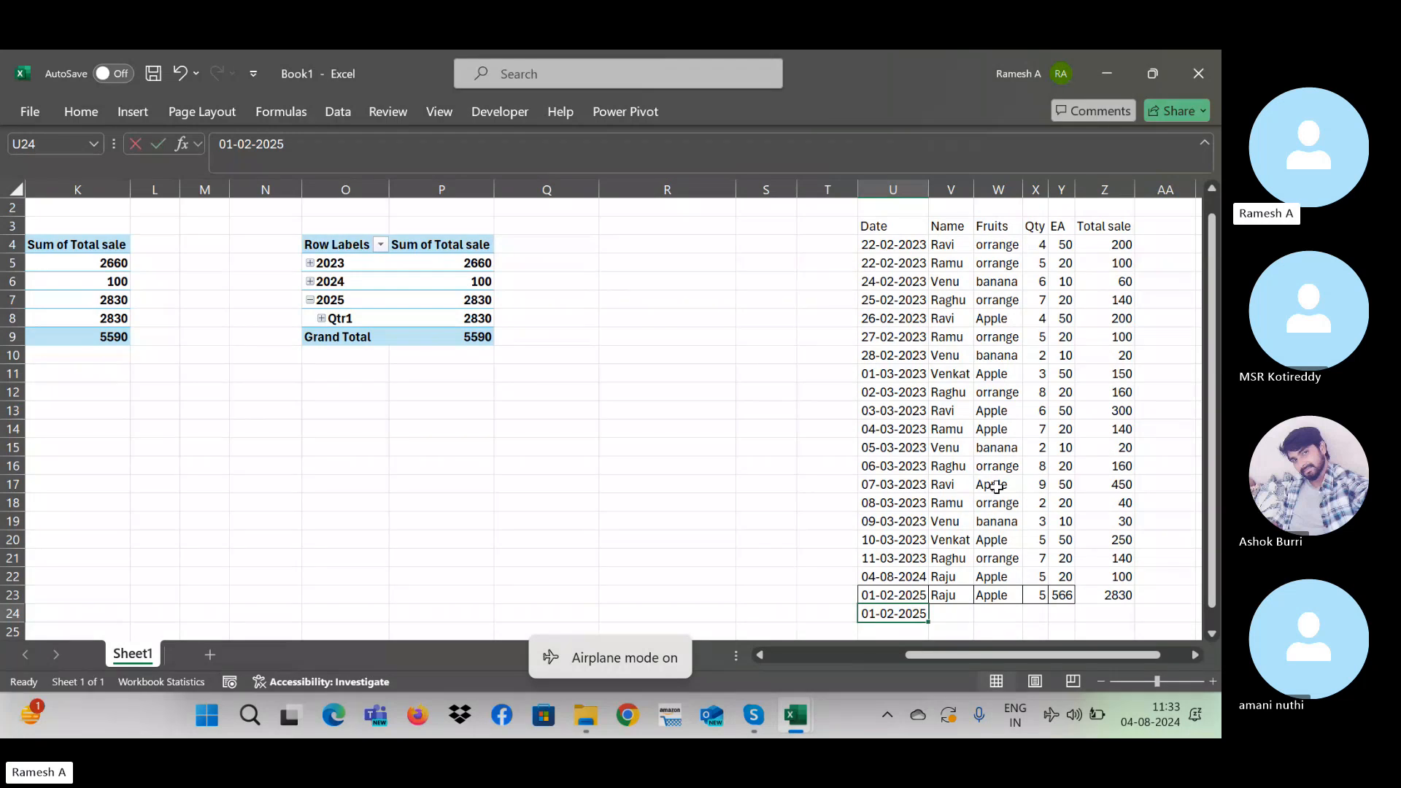
key(F2)
key(BackSpace)
text(6)
key(Return)
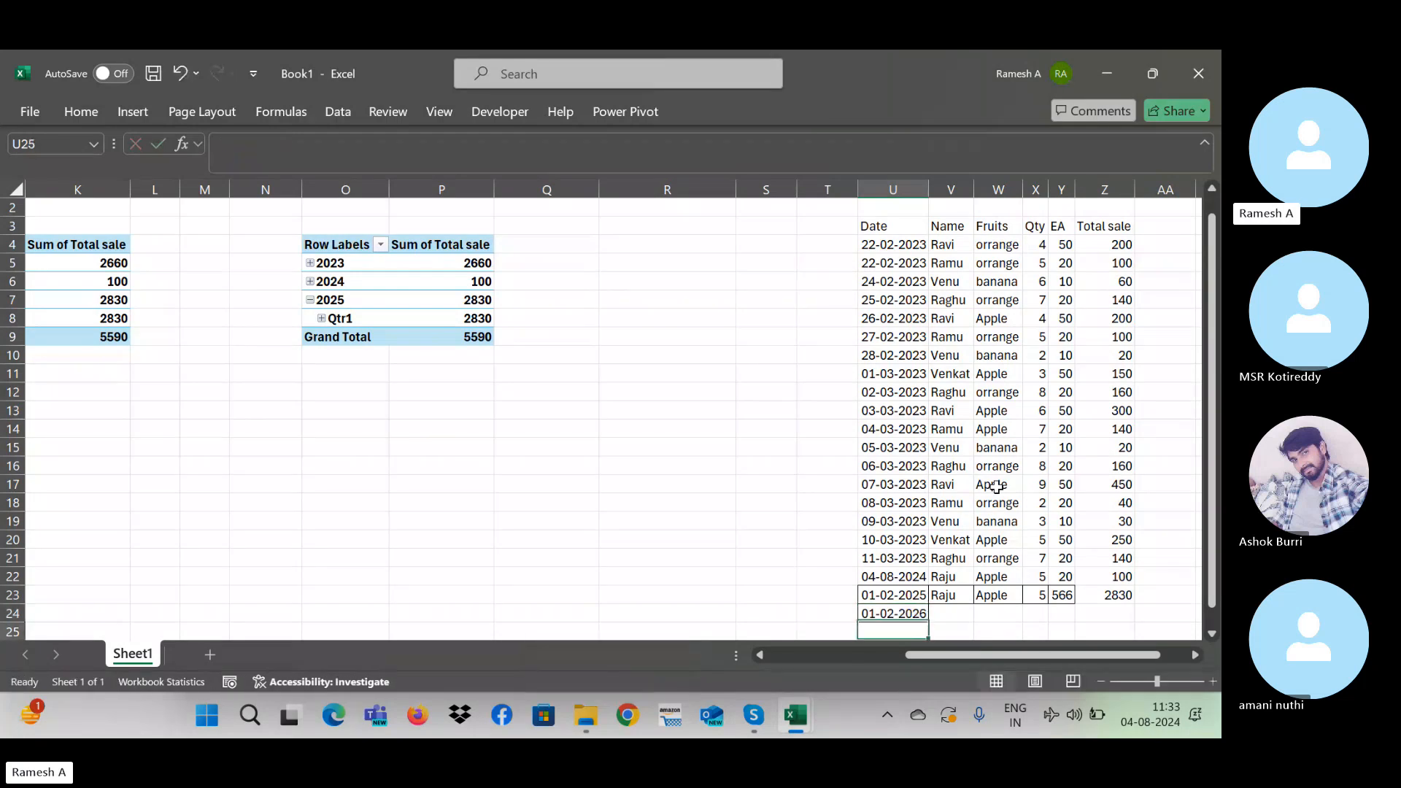
Step: Fill the Name through Total sale cells of row 23 down into V24:Z24 to complete the 2026 record
key(Up)
key(Right)
key(shift+Right)
key(shift+Right)
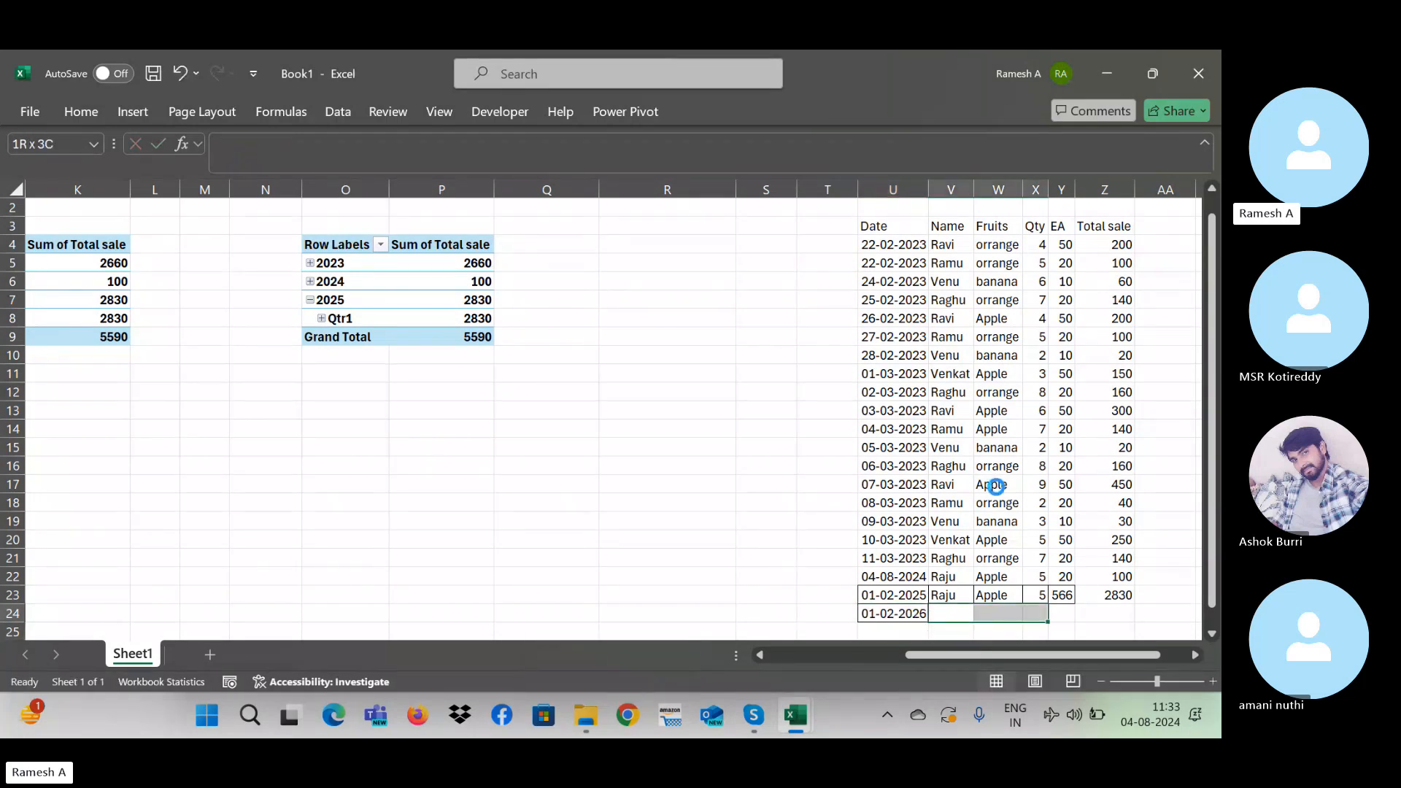
key(ctrl+d)
key(shift+Right)
key(shift+Right)
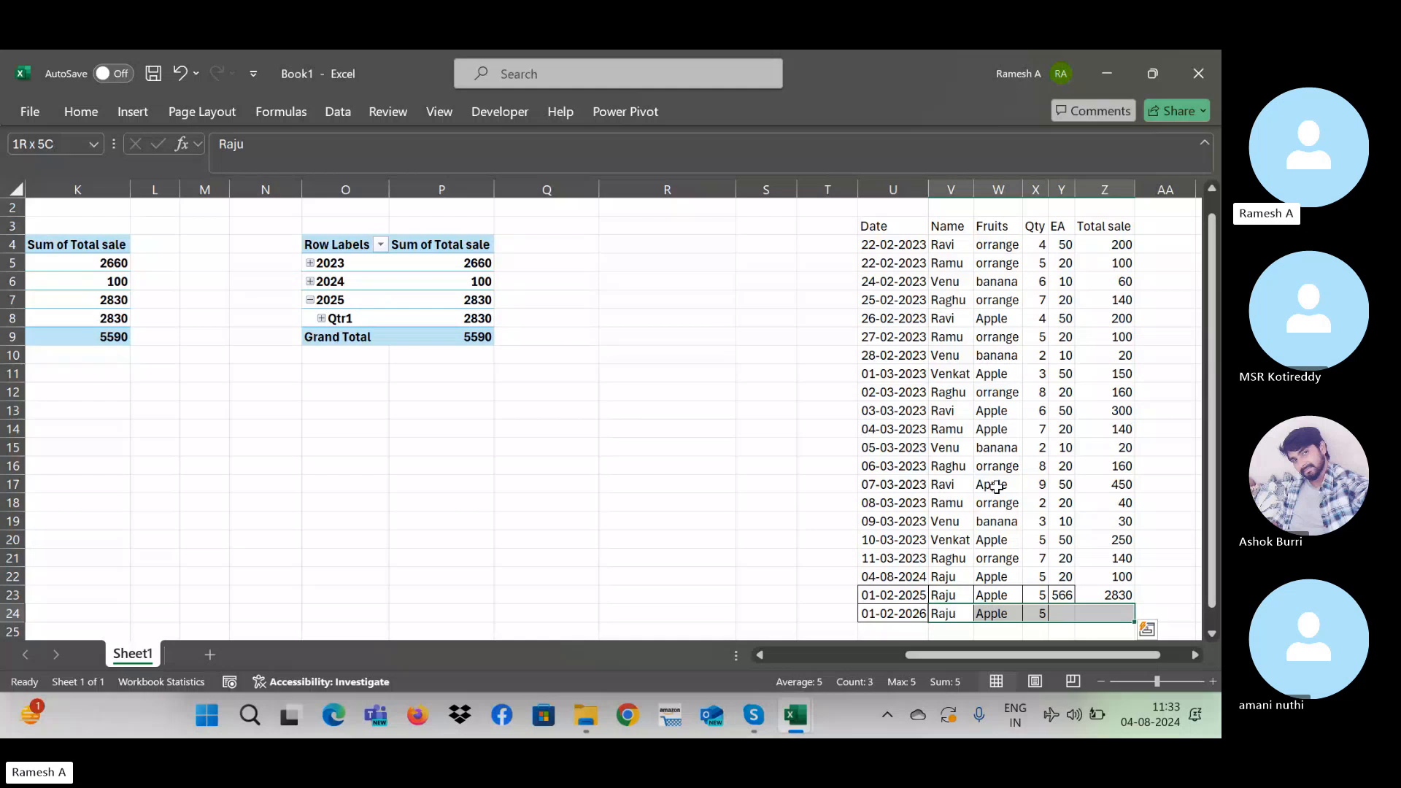
key(ctrl+r)
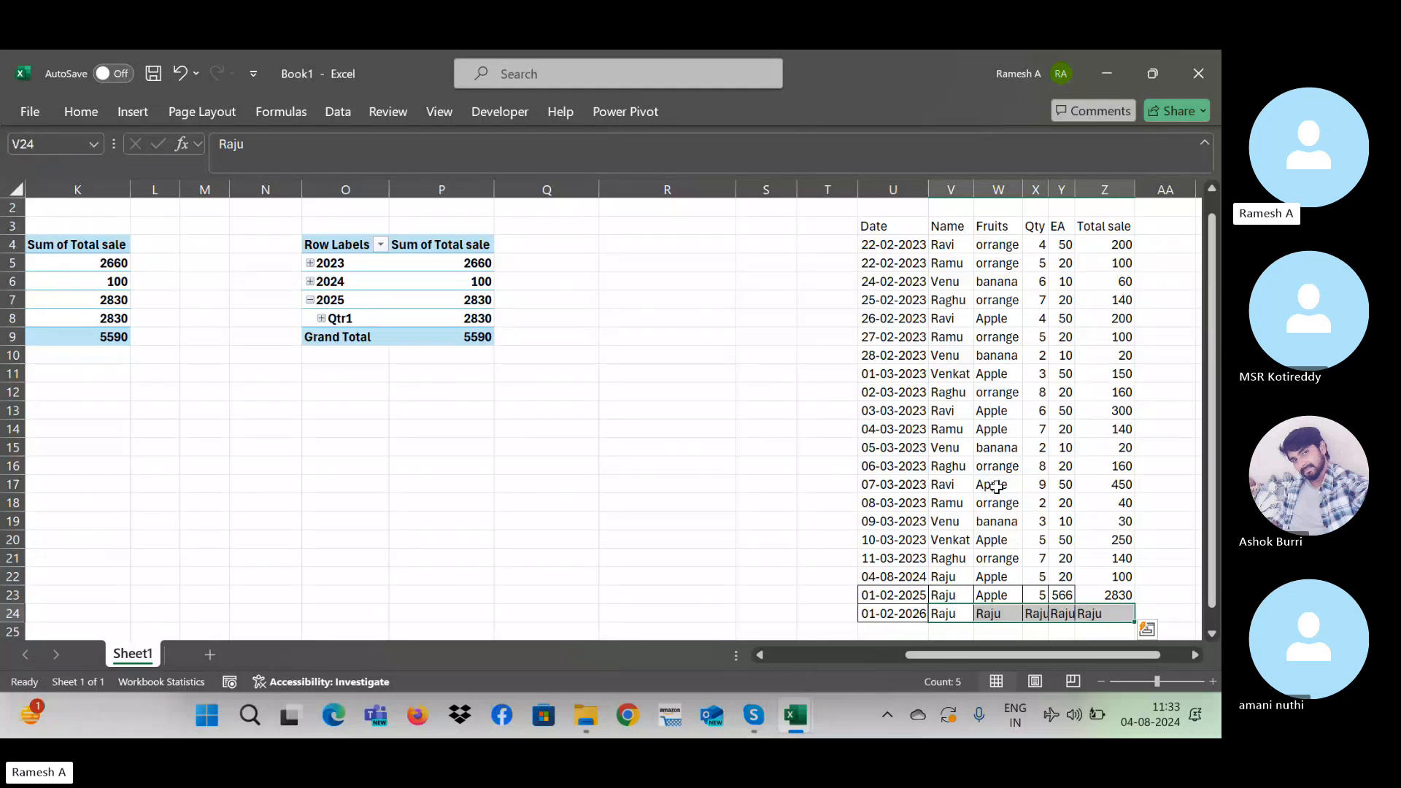
key(ctrl+z)
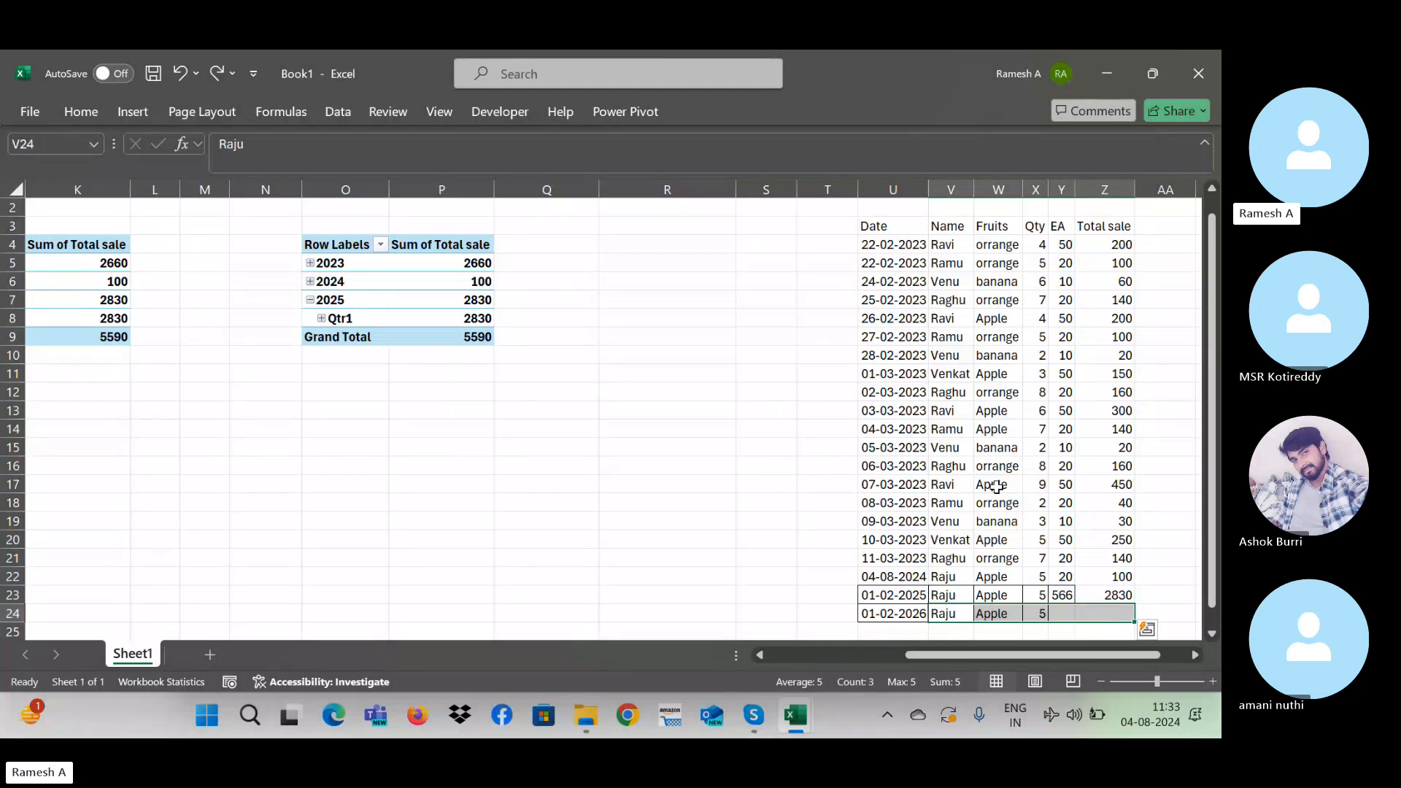
key(ctrl+d)
key(Down)
key(Left)
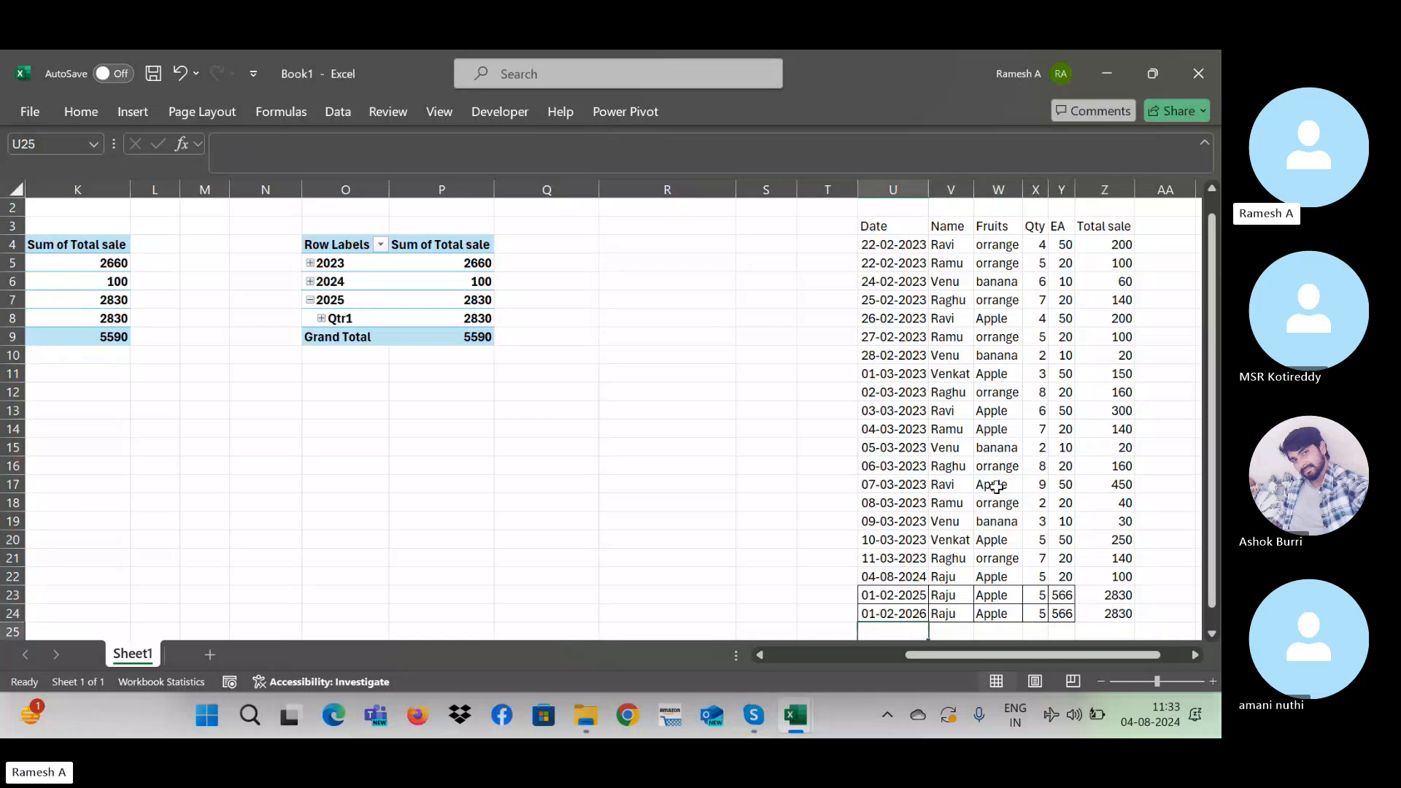
Step: Refresh the second PivotTable, the one based on the unformatted data range
click(317, 263)
right_click(359, 282)
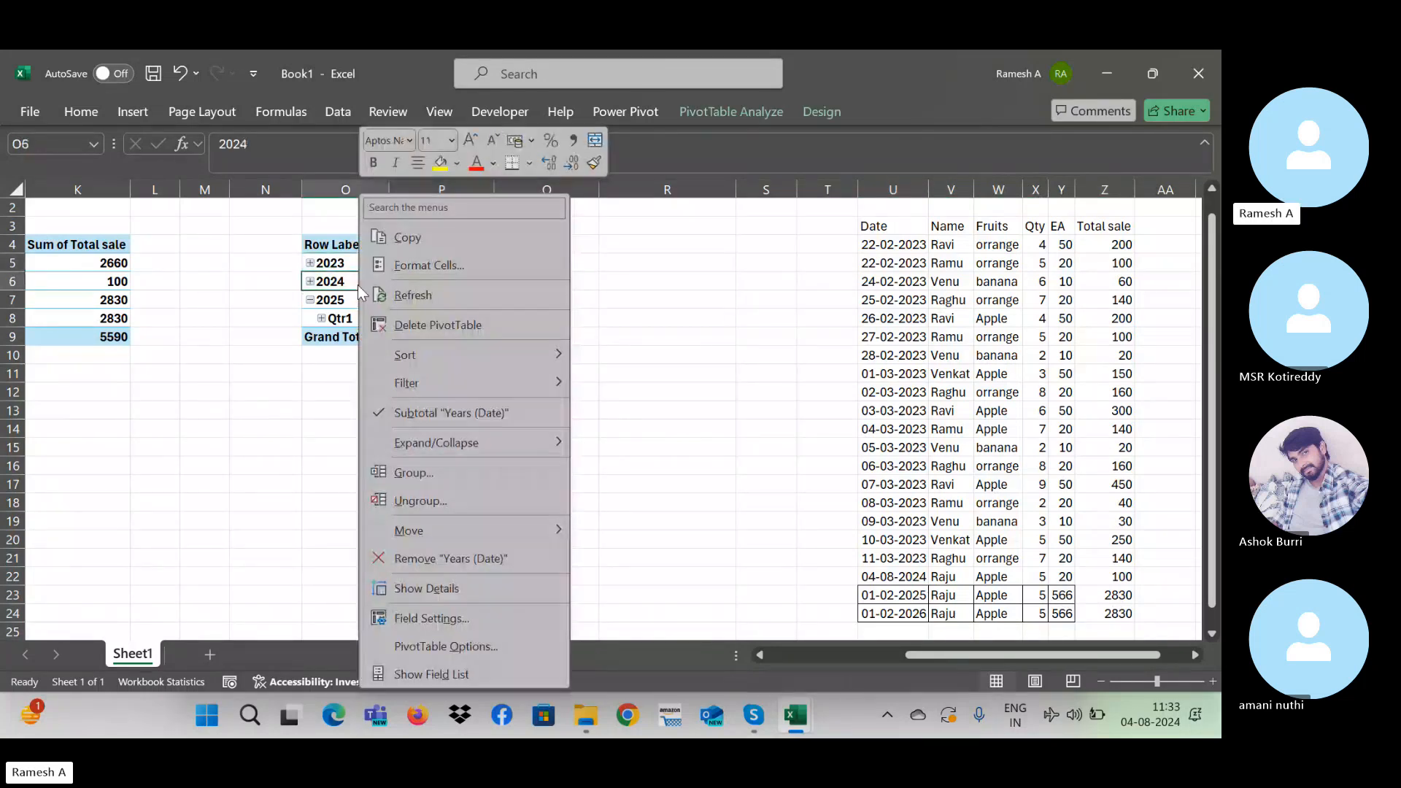
click(427, 288)
Step: Fill the Date through EA cells of row 23 in the formatted table down into B24:F24 to add a new record
key(Left)
key(Left)
key(Left)
key(Left)
key(Left)
key(Left)
key(Left)
key(Left)
key(Left)
key(Left)
key(Left)
key(Left)
key(Left)
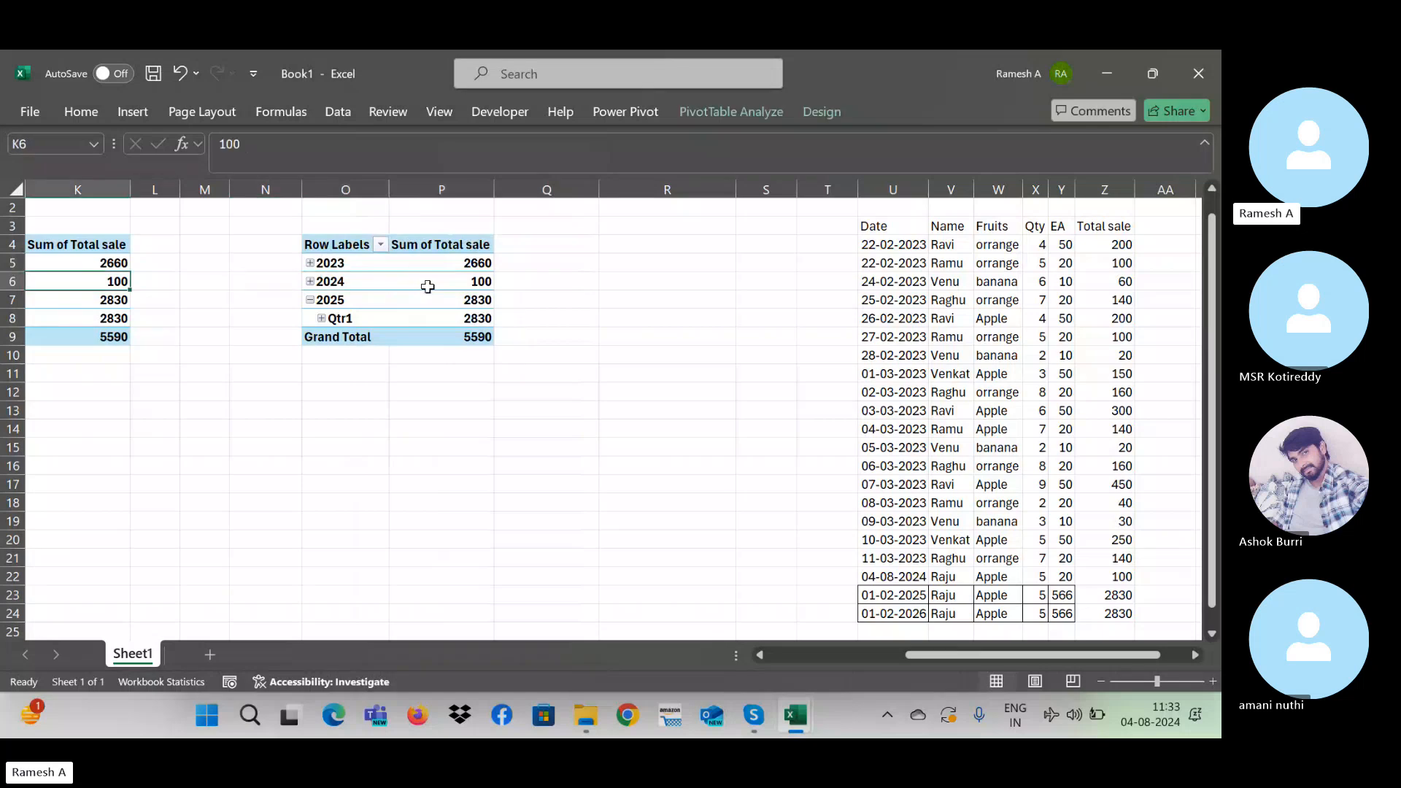
key(Down)
key(Down)
key(ctrl+Down)
key(Down)
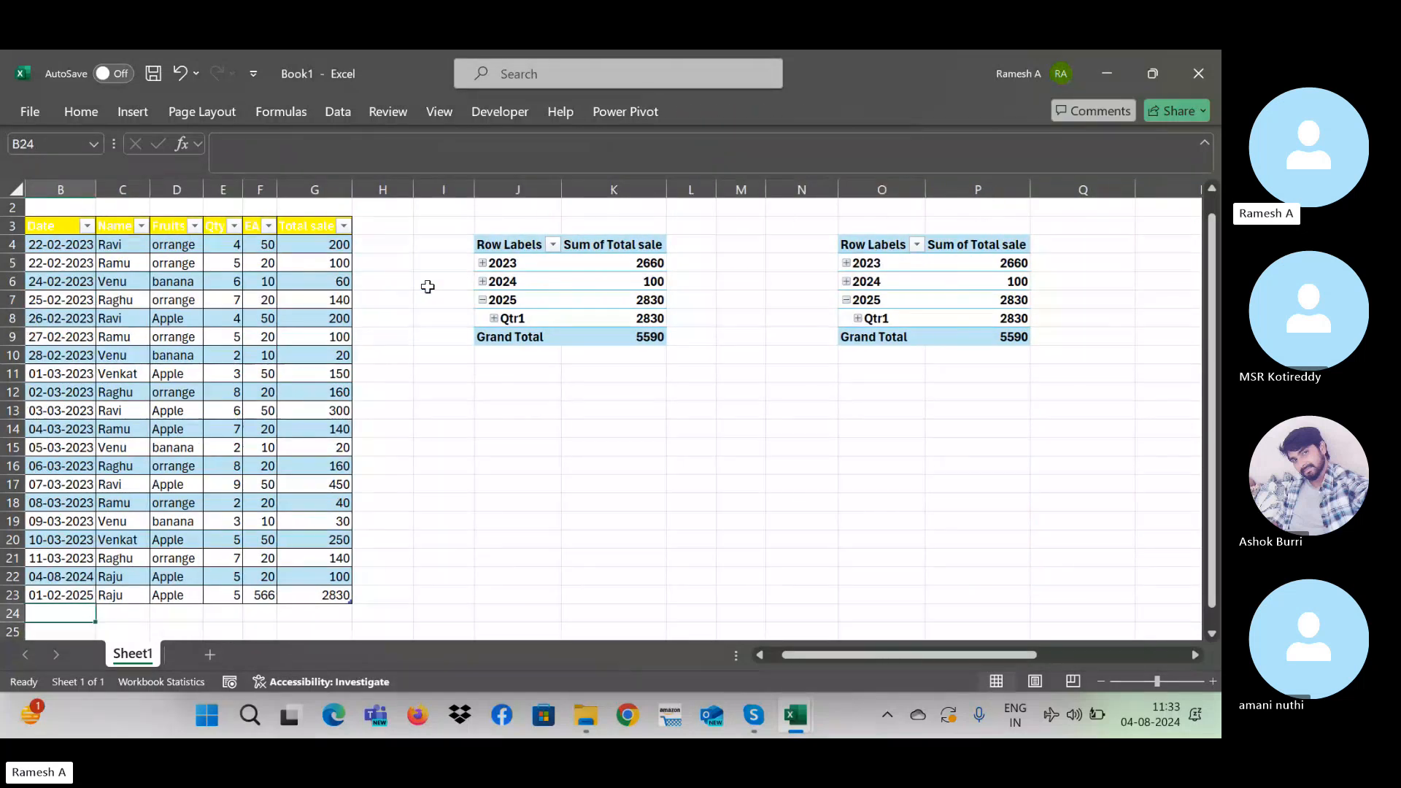
key(shift+Right)
key(shift+Right)
key(shift+Right)
key(shift+Right)
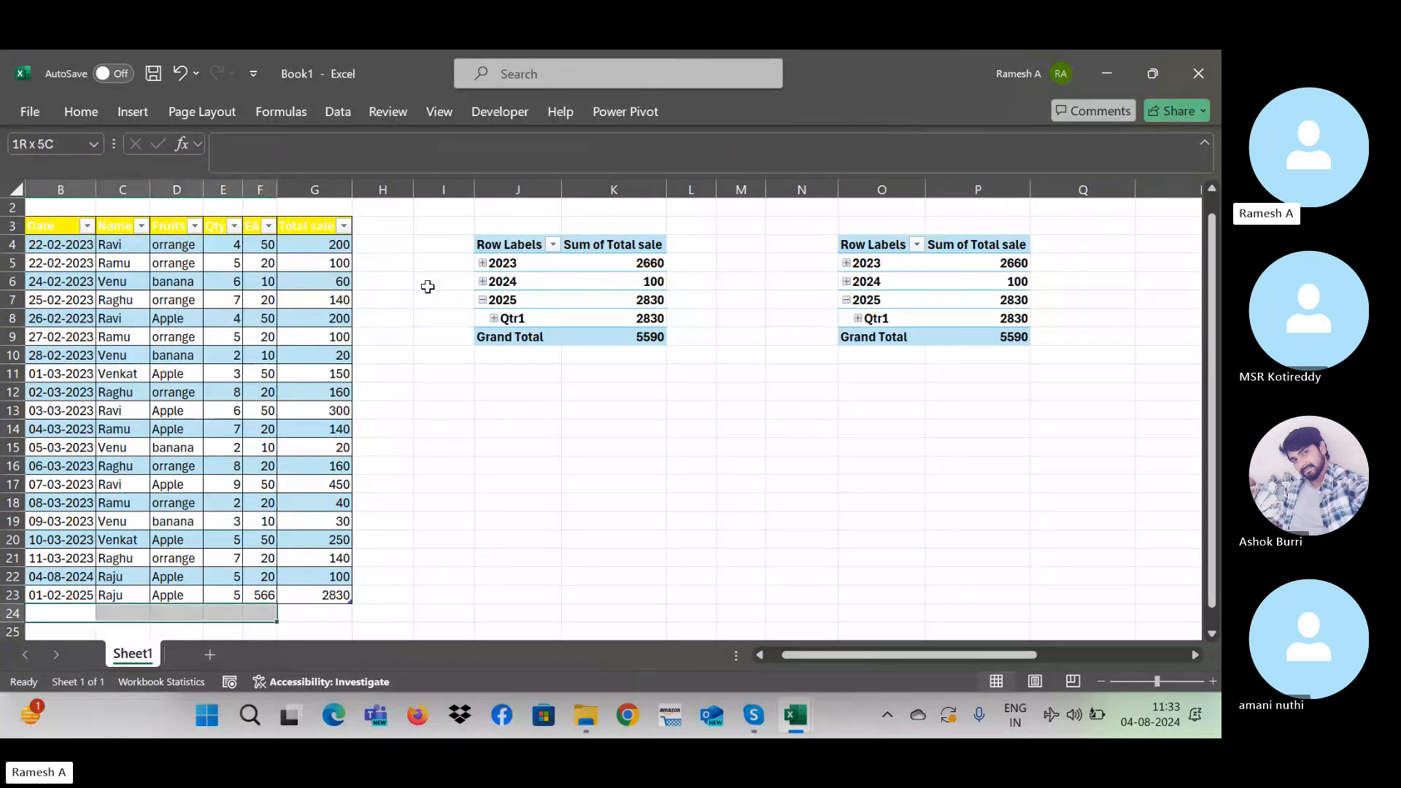
key(ctrl+d)
key(Right)
key(Right)
key(Right)
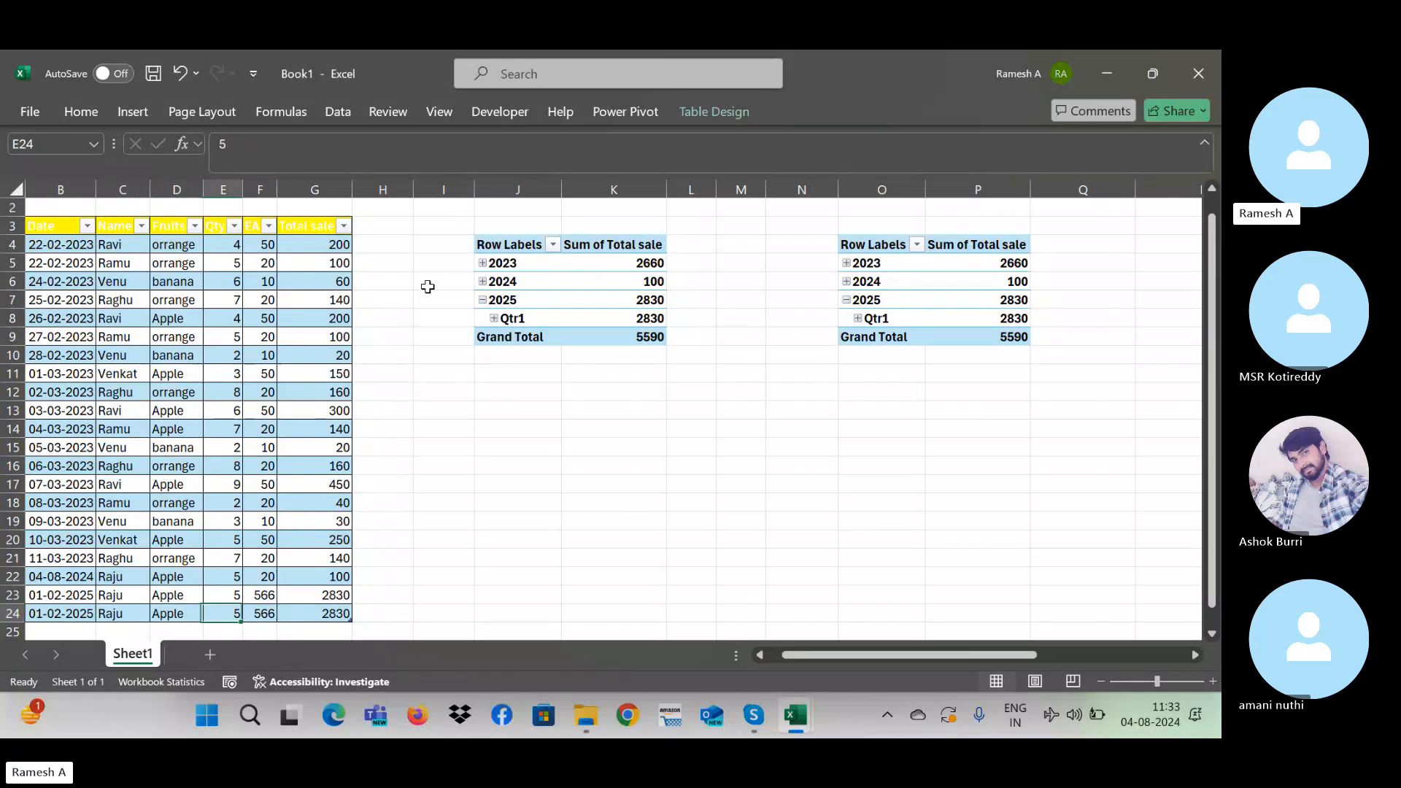
Step: Change the date of the formatted table's new record in B24 to 01-02-2026
key(Left)
key(Left)
key(Left)
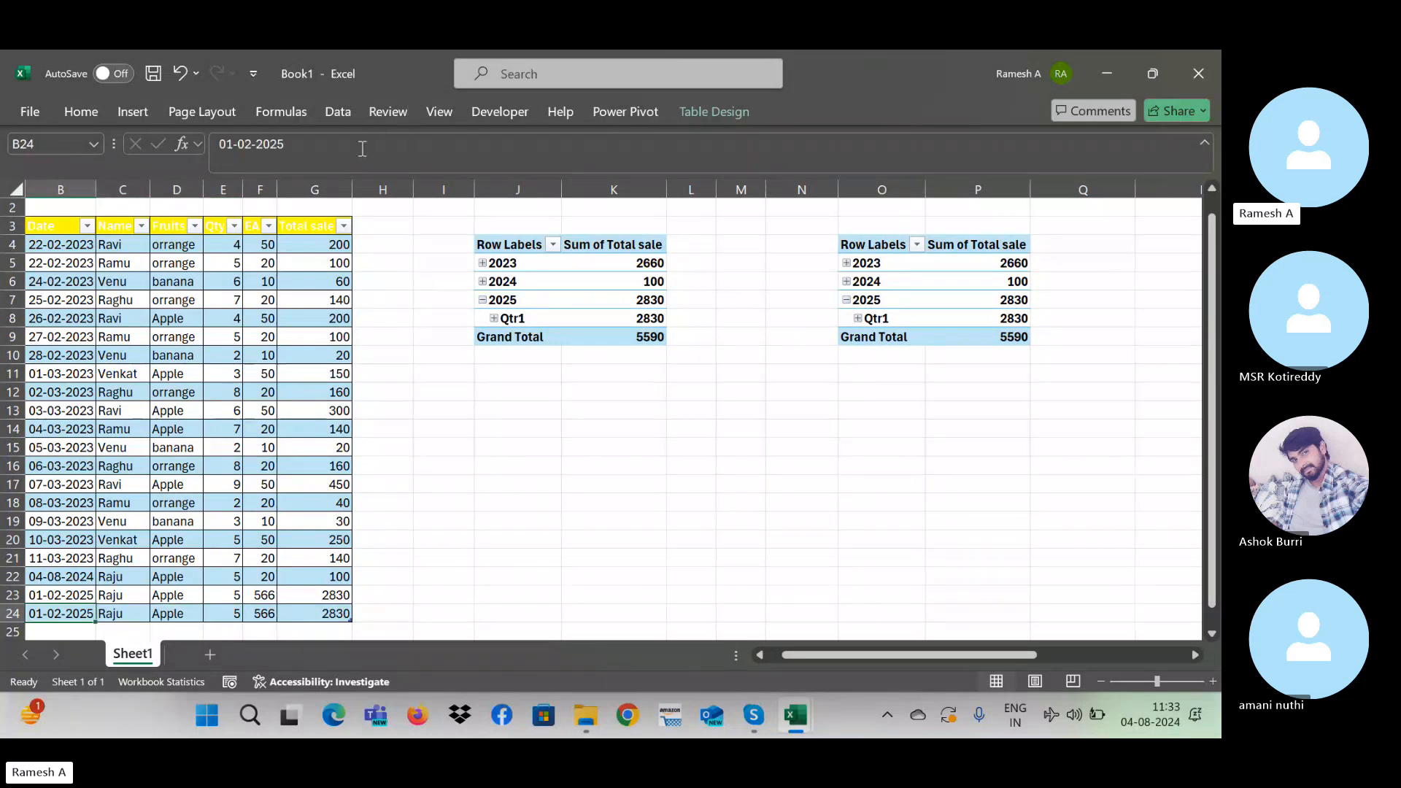
click(362, 148)
key(BackSpace)
text(6)
key(Return)
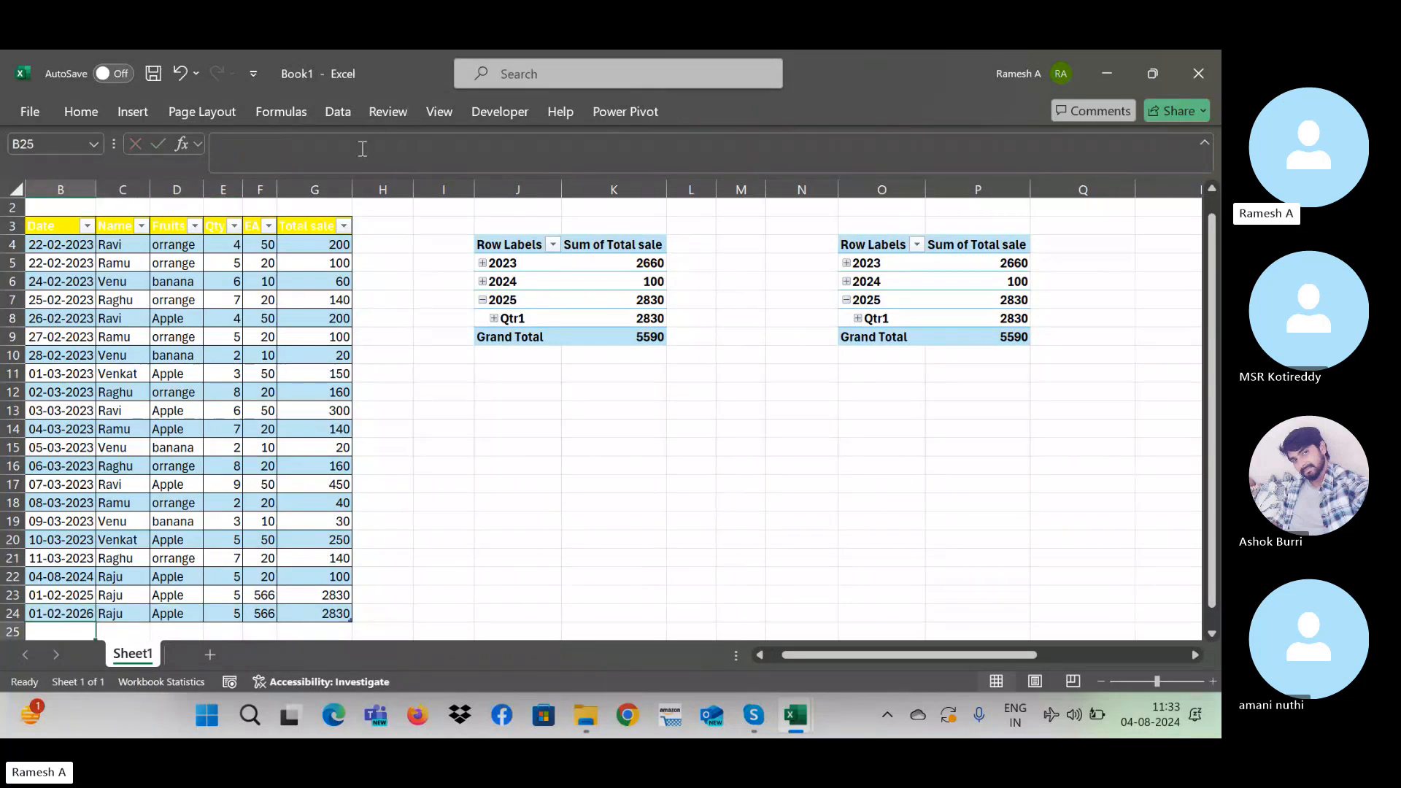
Step: Refresh the first PivotTable, the one based on the formatted table, to include the 2026 record
right_click(503, 282)
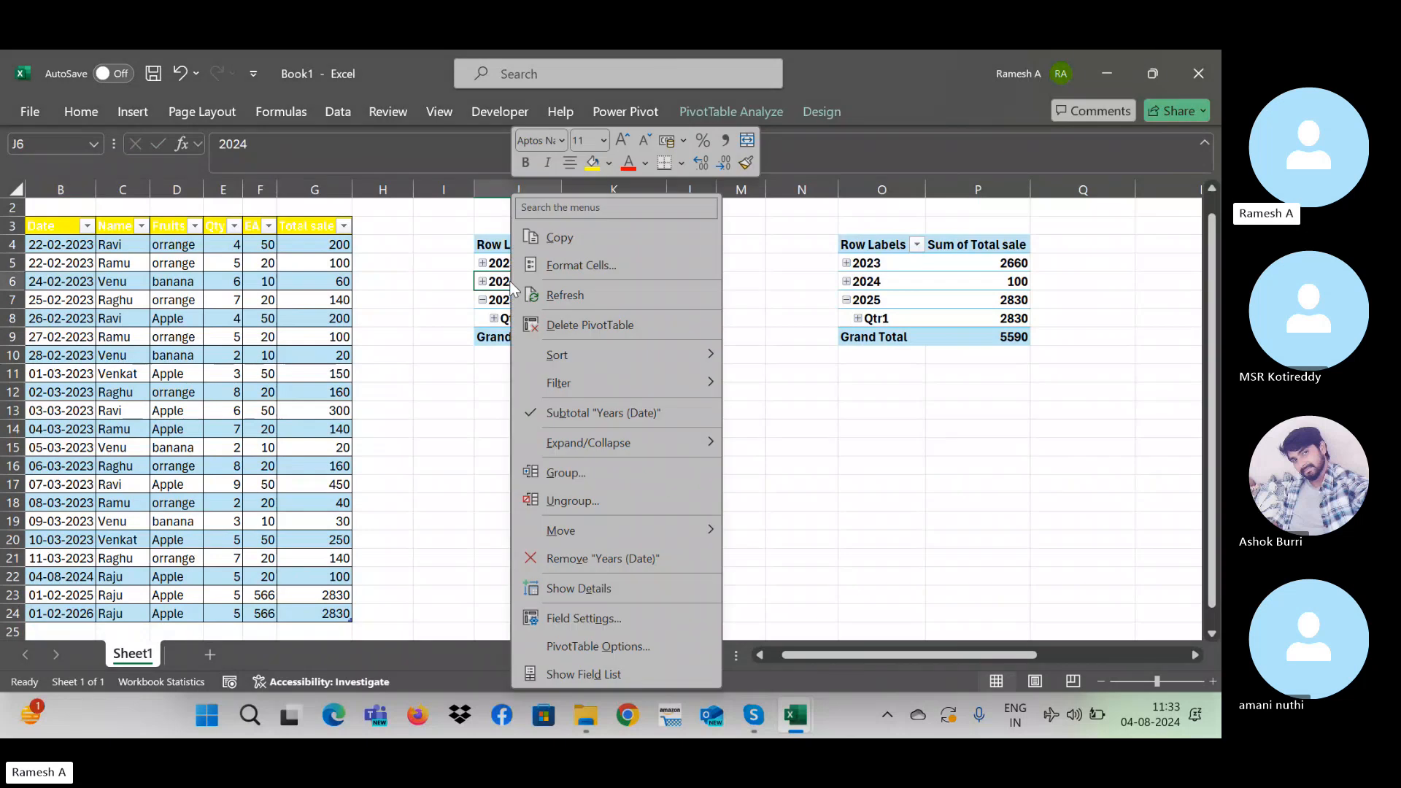
click(551, 294)
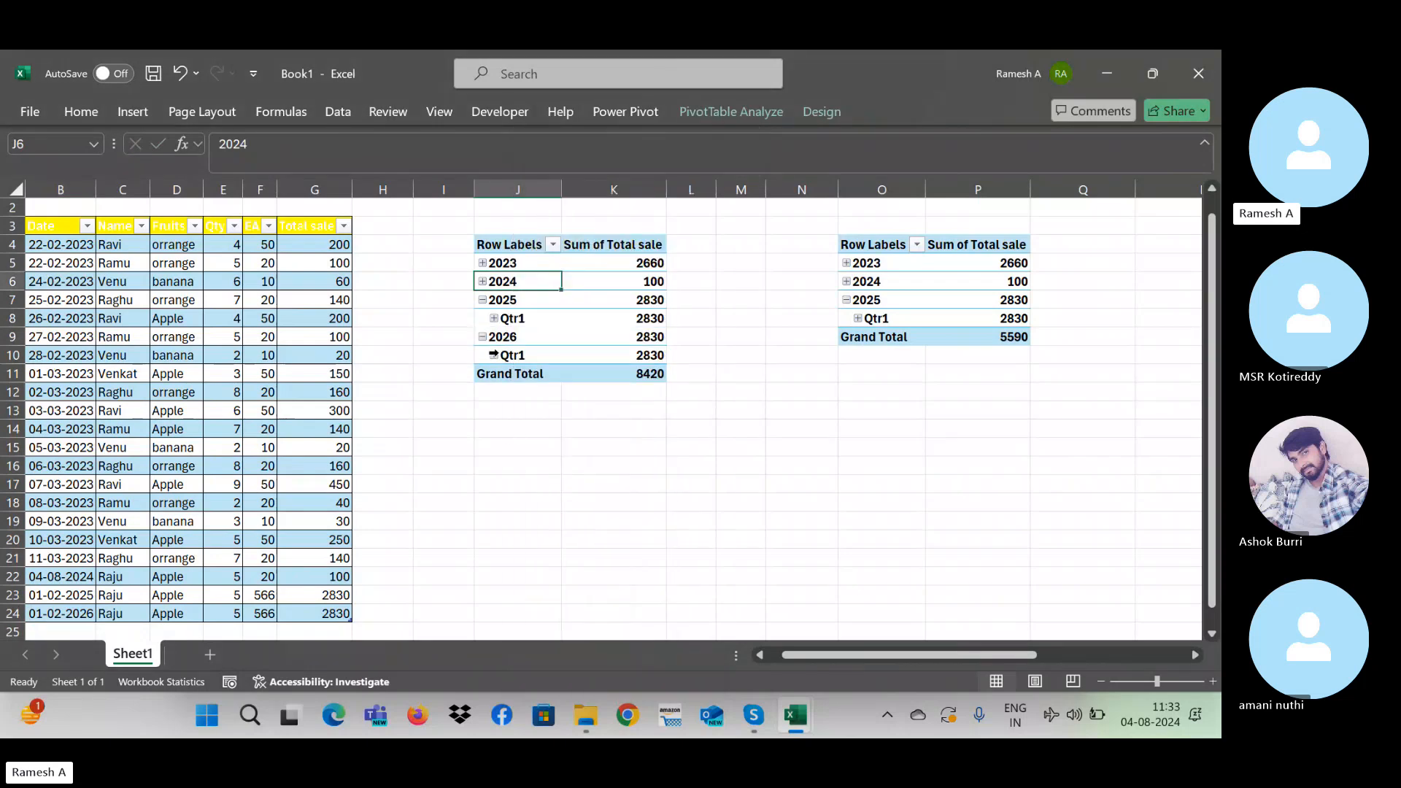
click(718, 475)
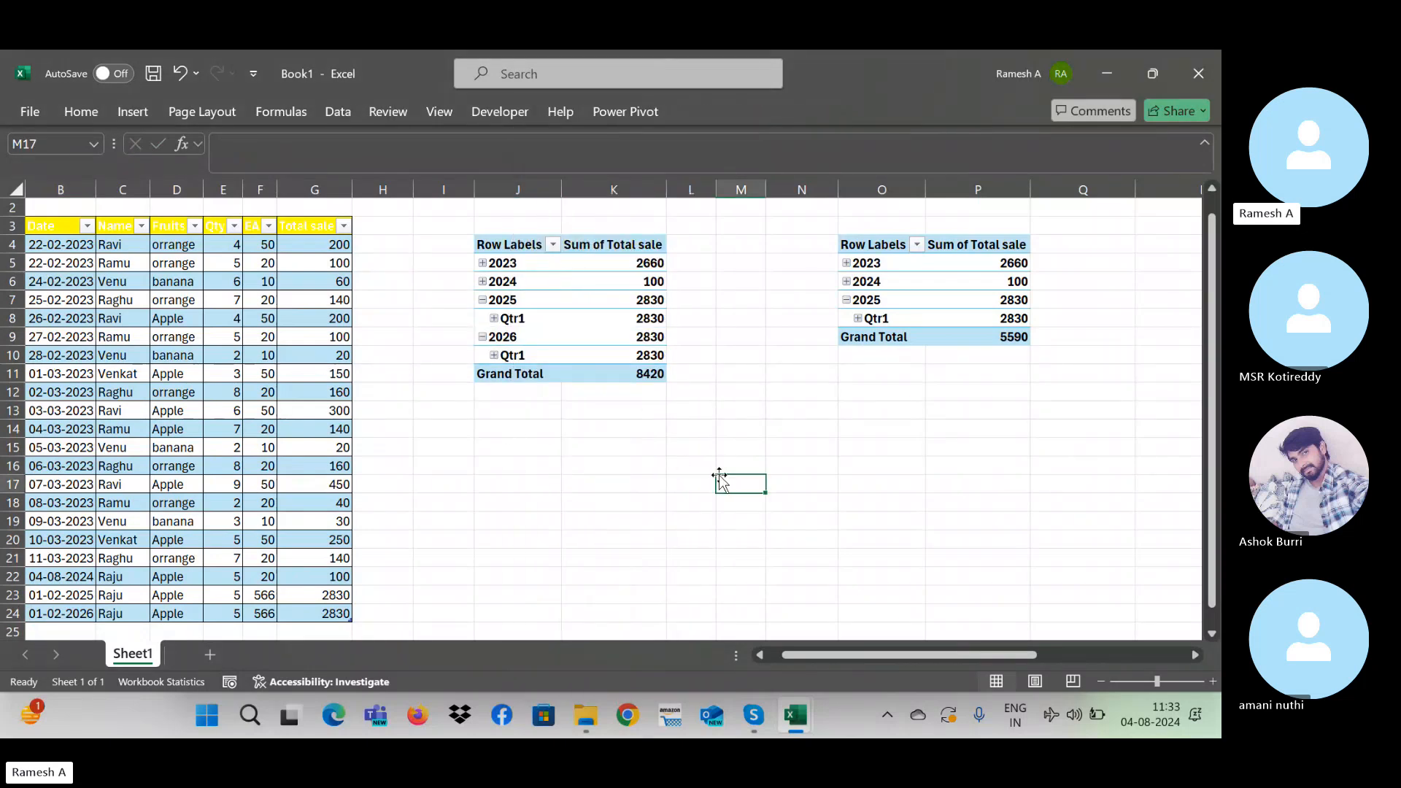
key(Right)
key(Right)
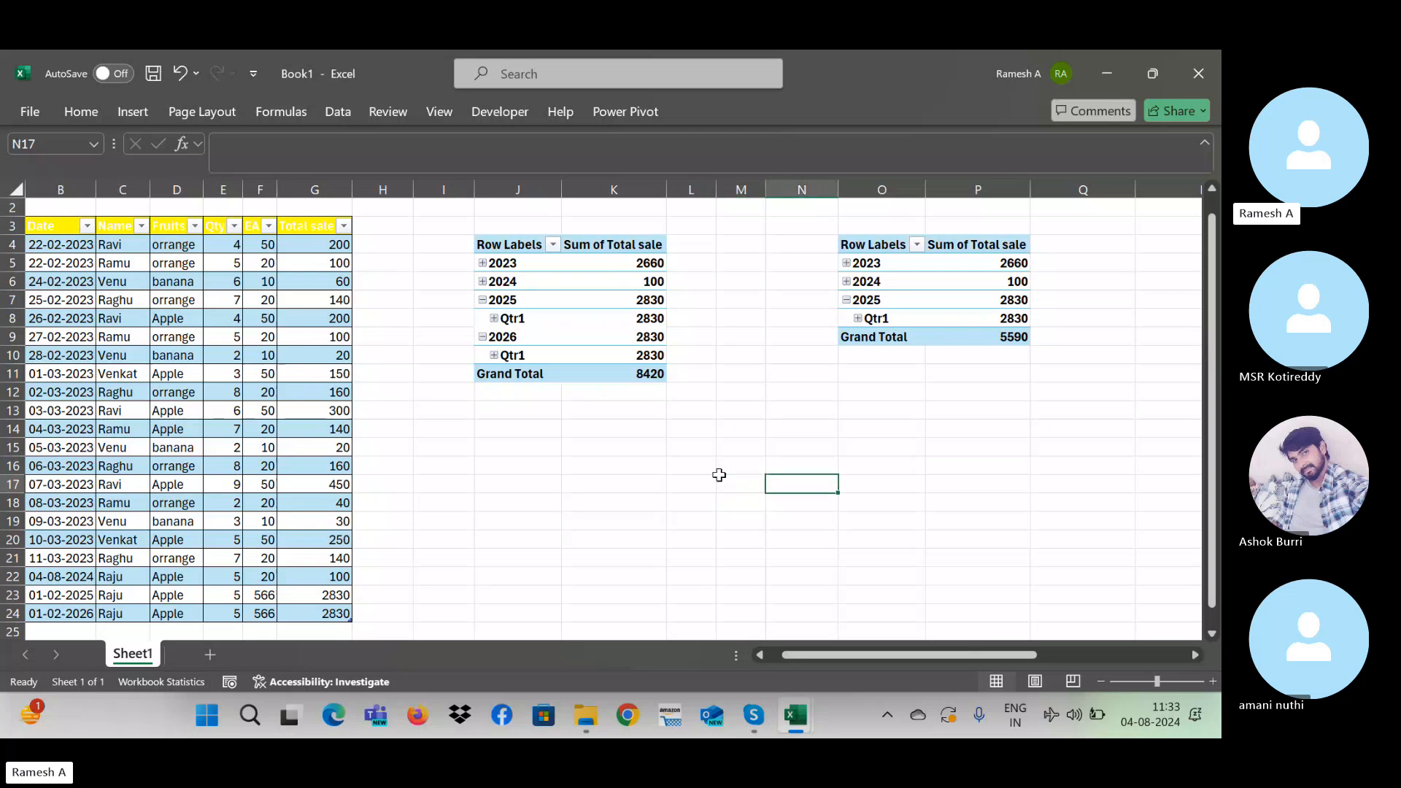
Step: Rename the source sales table as Sales_data
click(223, 330)
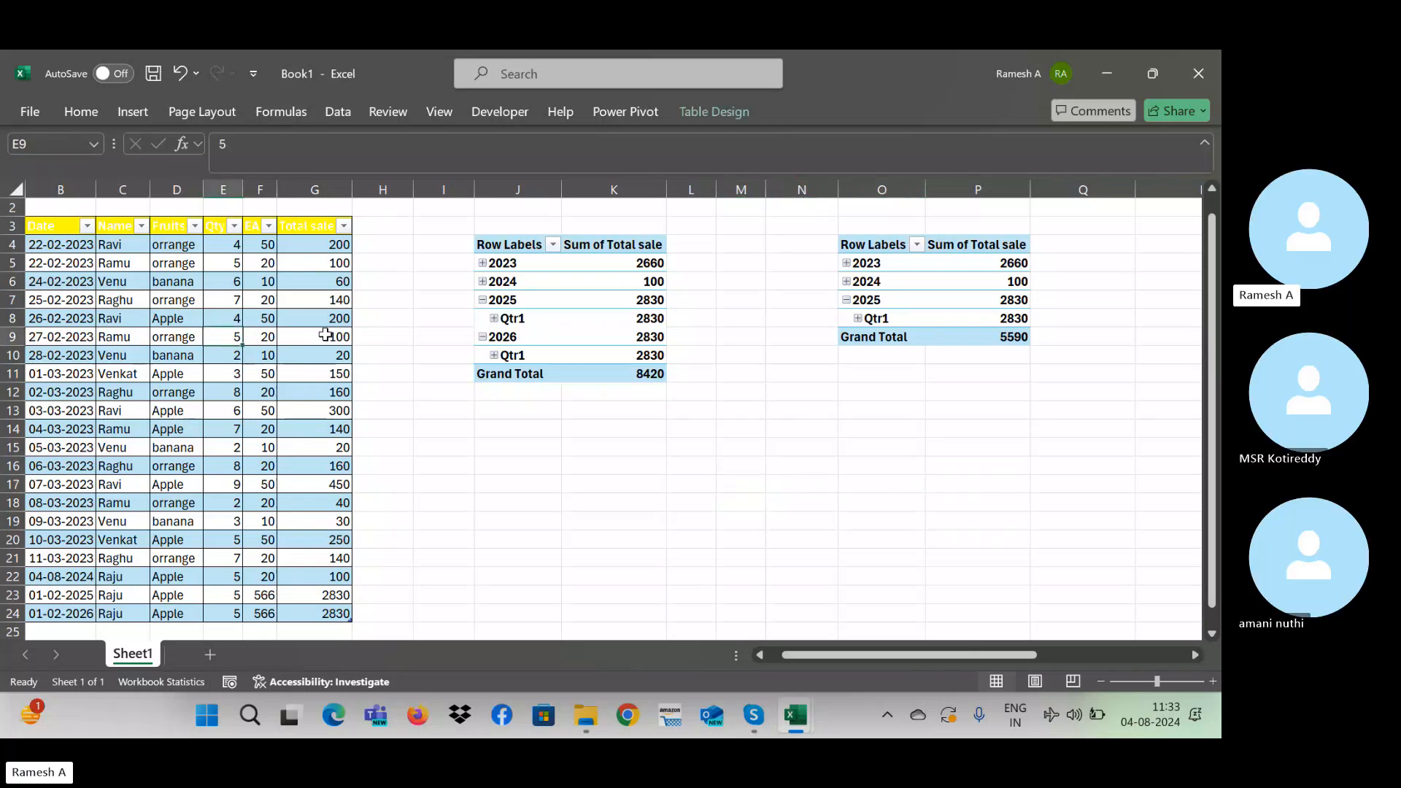
click(715, 113)
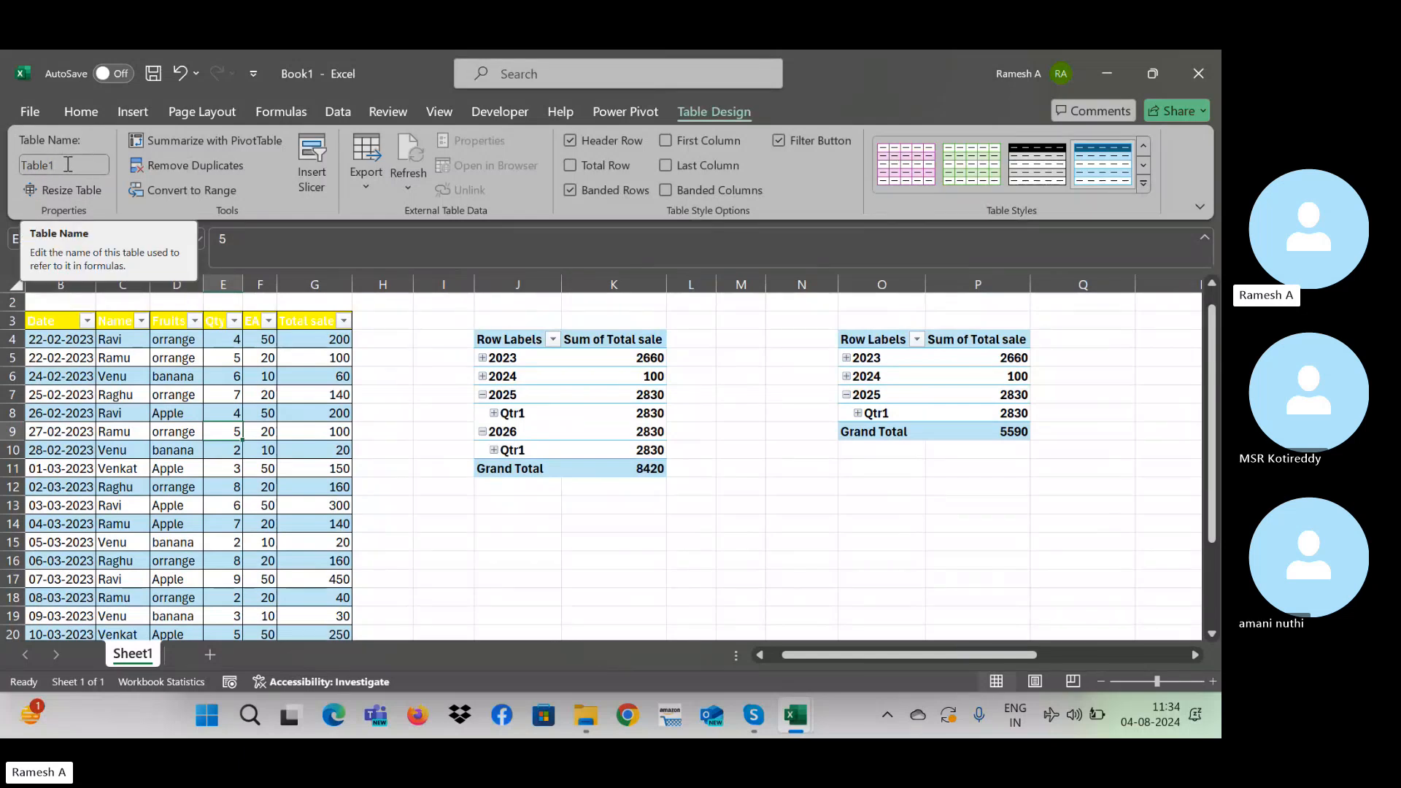
click(63, 167)
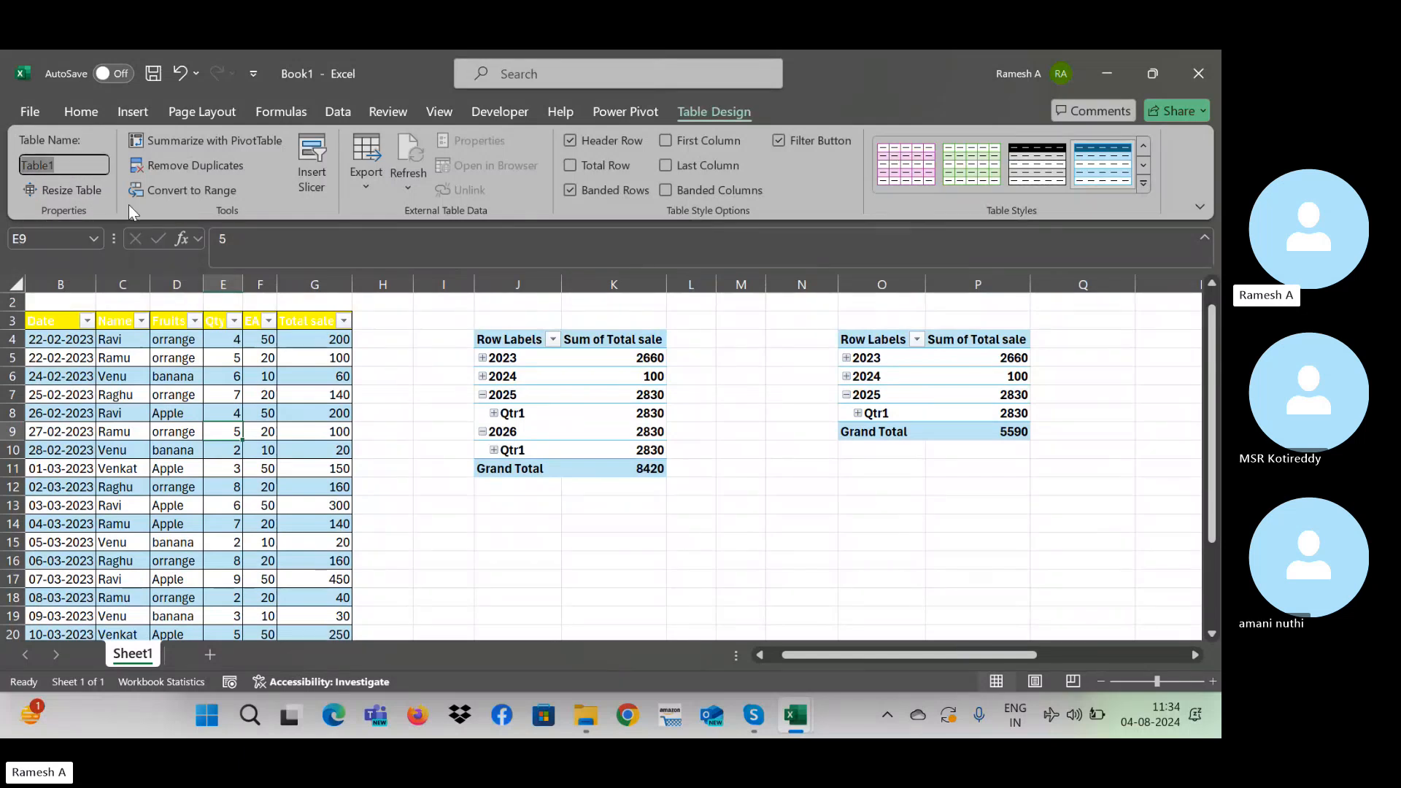
text(Sa)
click(400, 401)
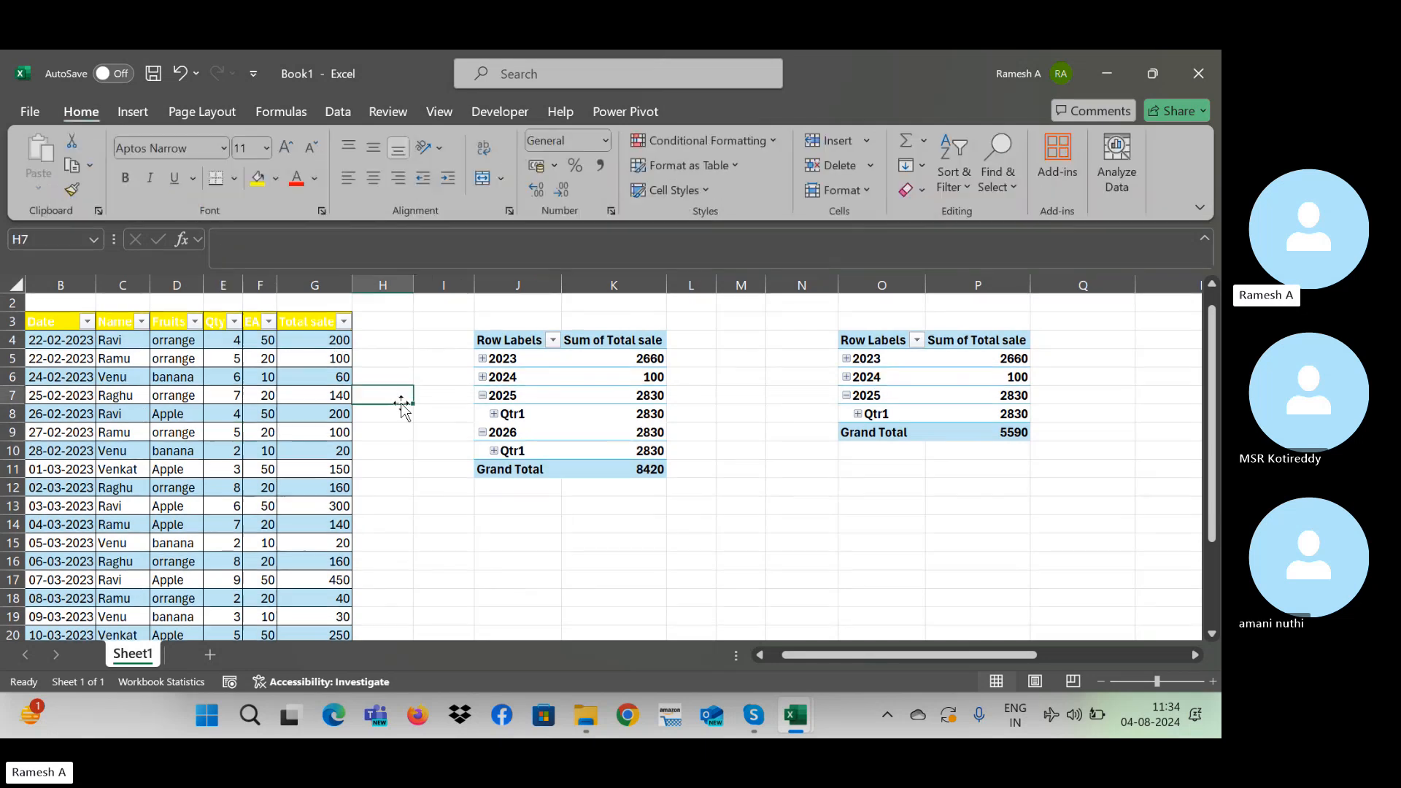
click(287, 365)
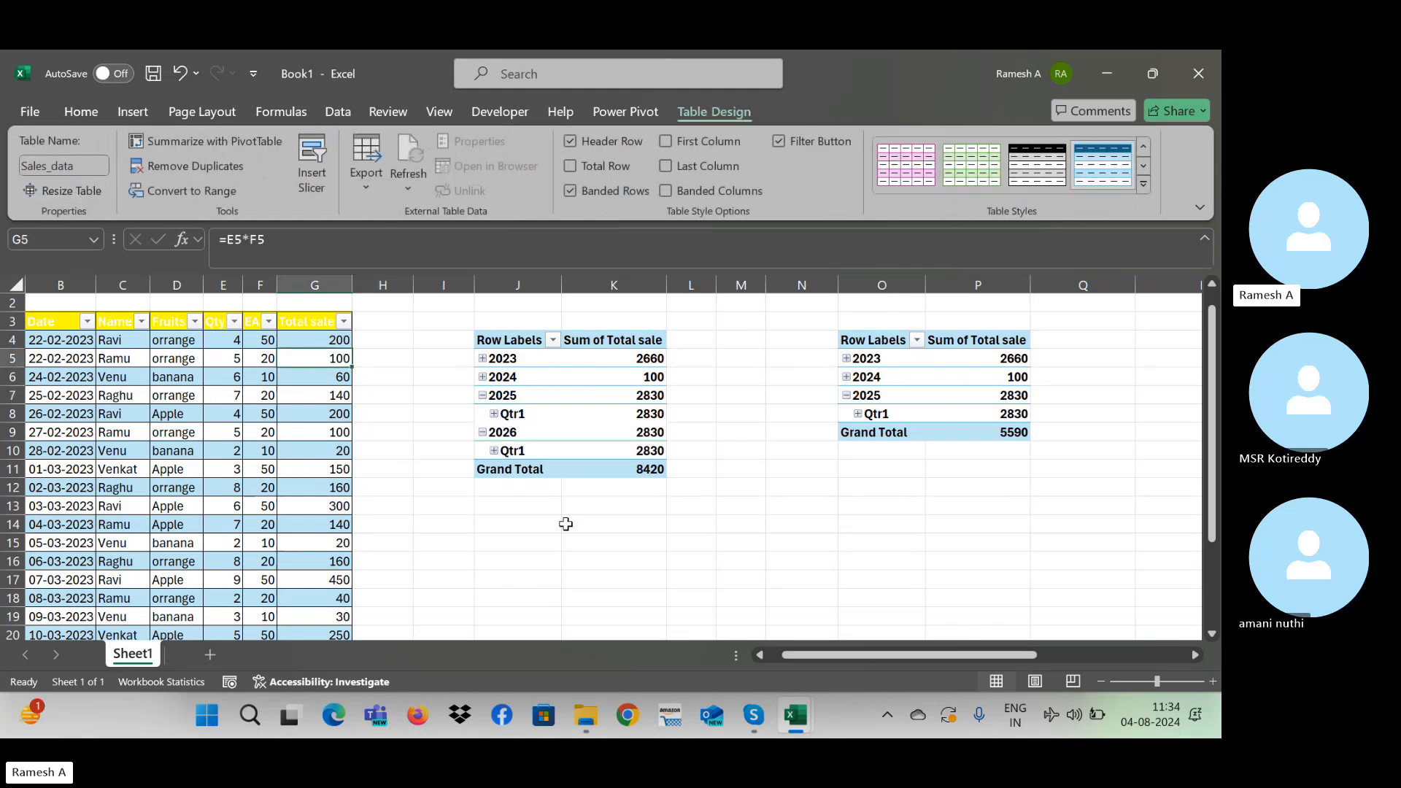
Step: Enter the formula =Sales_data in the empty cell AN5 to spill the table's contents
key(Right)
key(Right)
key(Right)
key(Right)
key(Right)
key(Right)
key(Right)
key(Right)
key(Right)
key(Right)
key(Right)
key(Right)
key(Right)
key(Right)
key(Right)
key(Right)
key(Right)
key(Right)
key(Right)
key(Right)
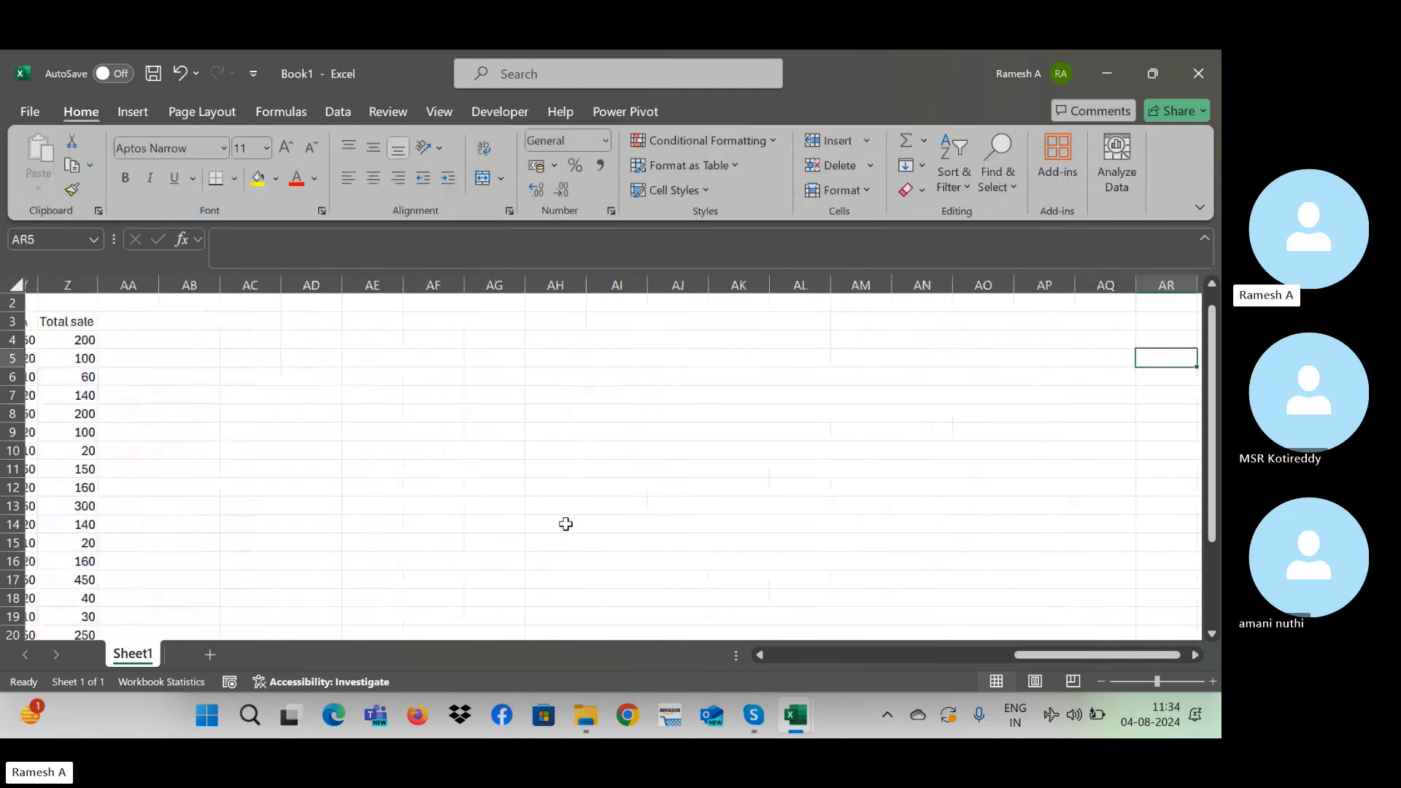
key(Right)
key(Right)
key(Left)
key(Left)
key(Left)
key(Left)
key(Left)
key(Left)
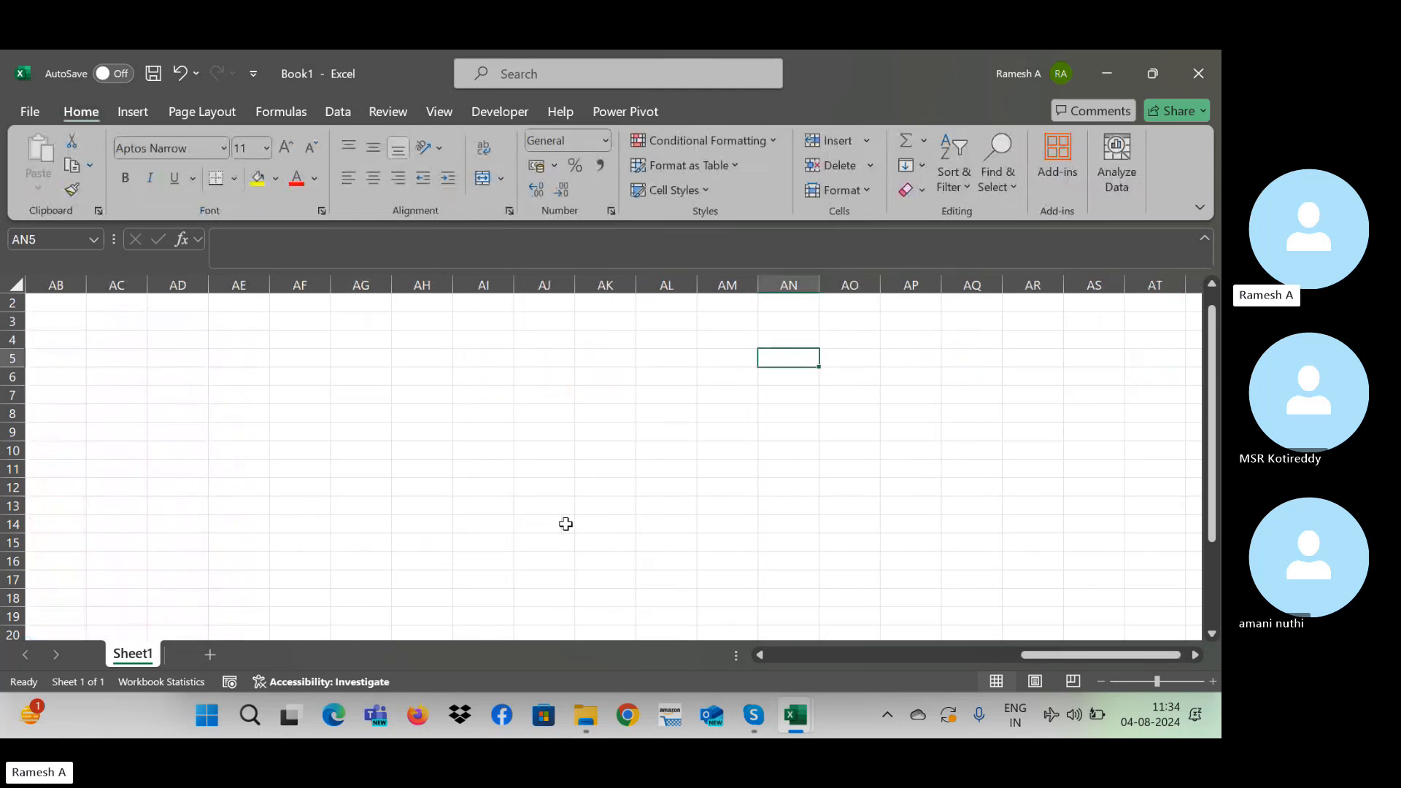
text(=sal)
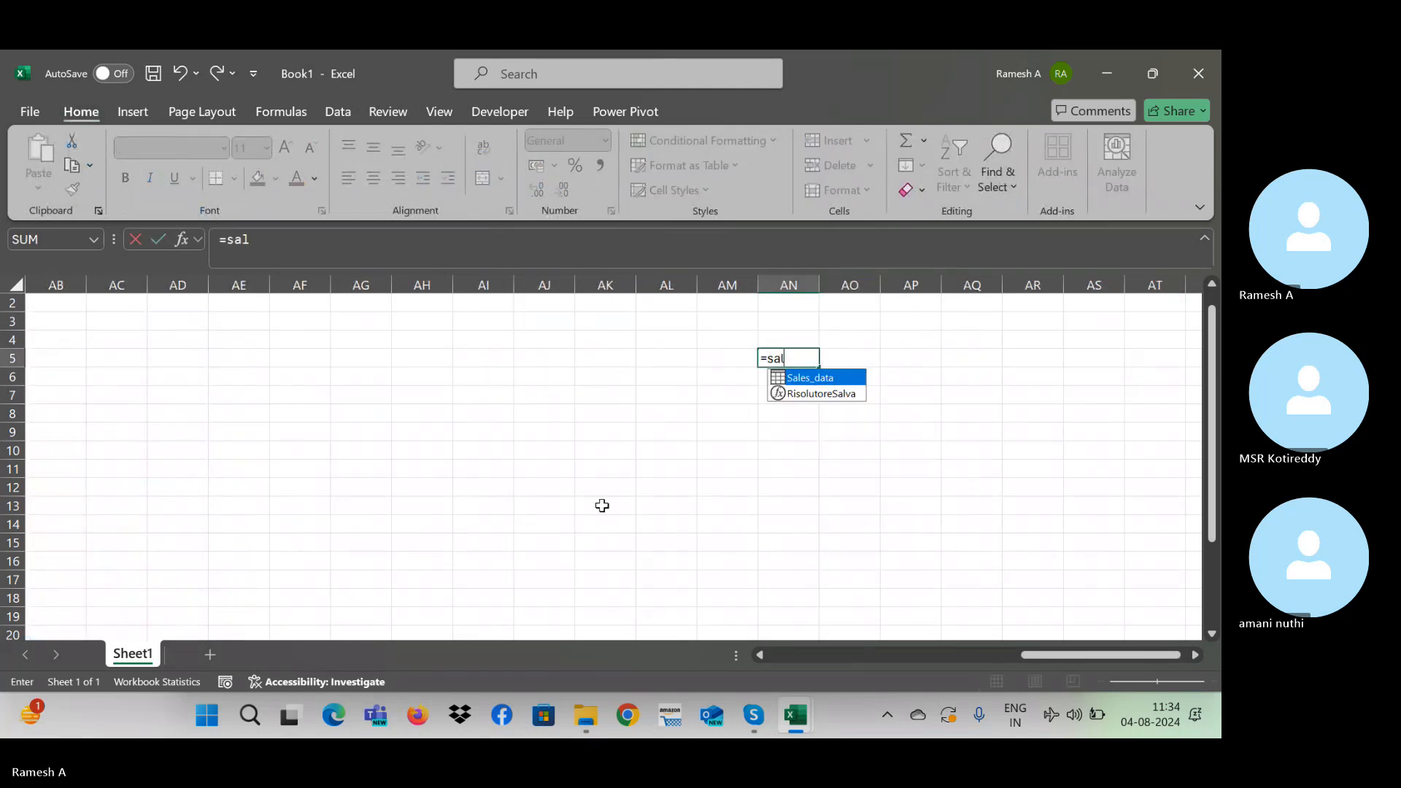
double_click(812, 378)
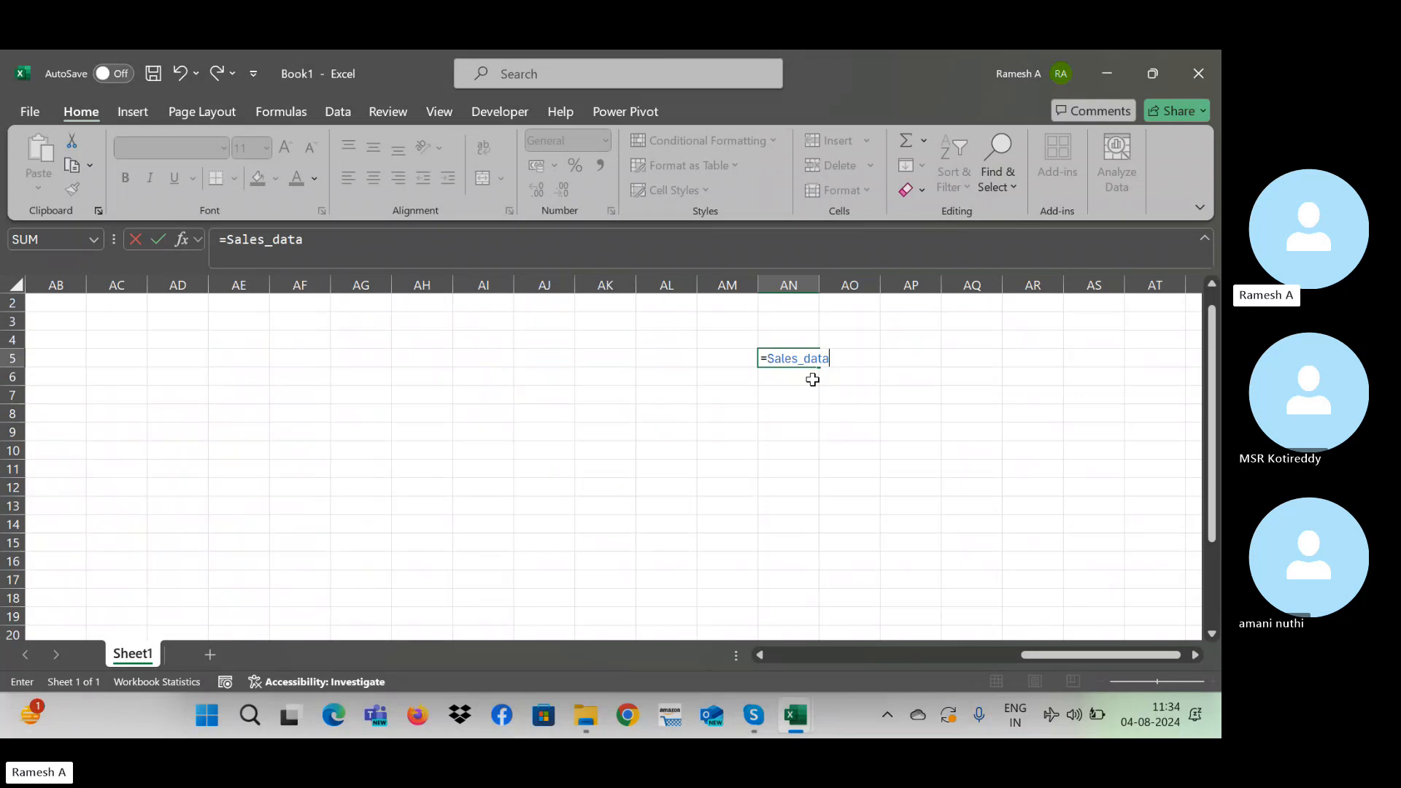
key(Return)
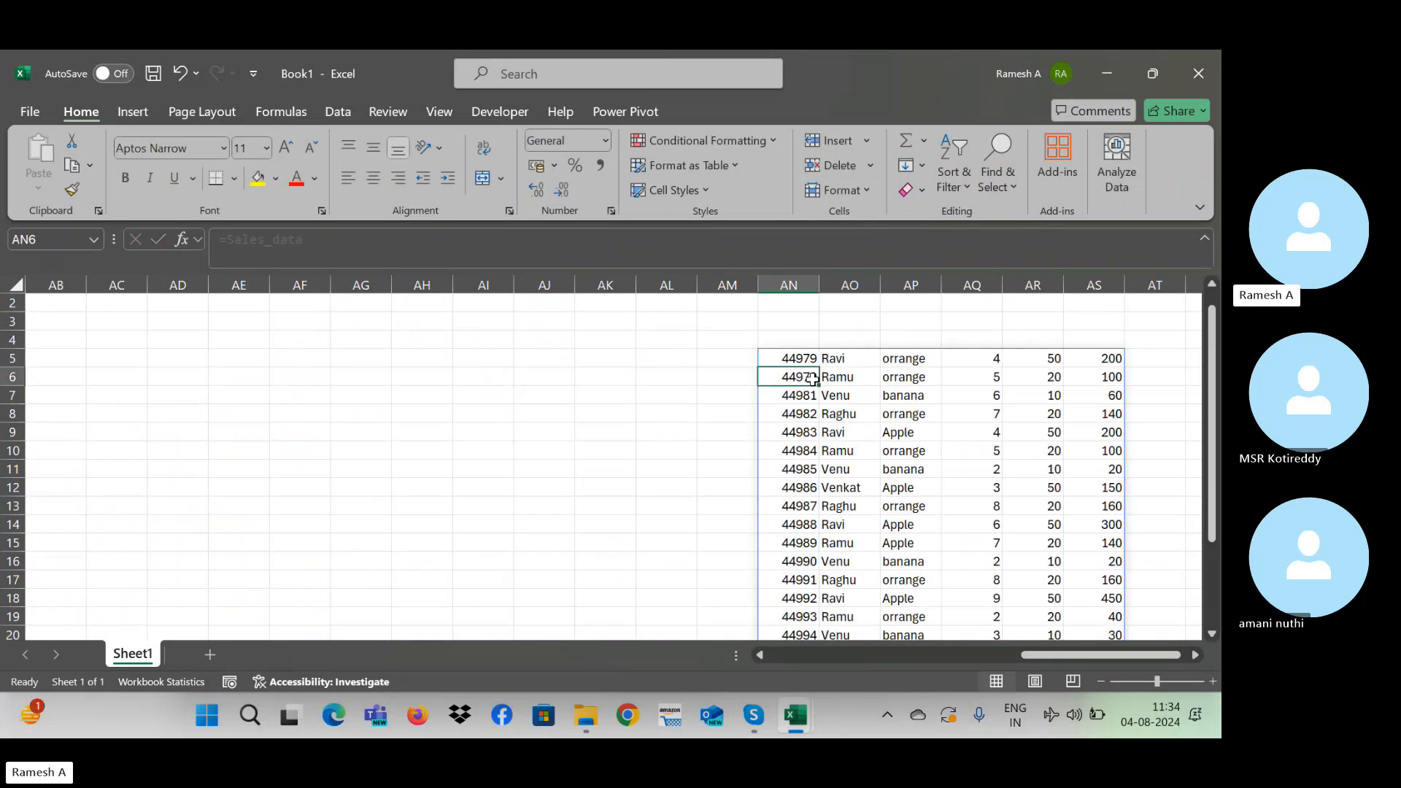
Step: Format the spilled serial numbers in AN5:AN25 as dates in day-month-year style
key(Up)
key(ctrl+shift+Down)
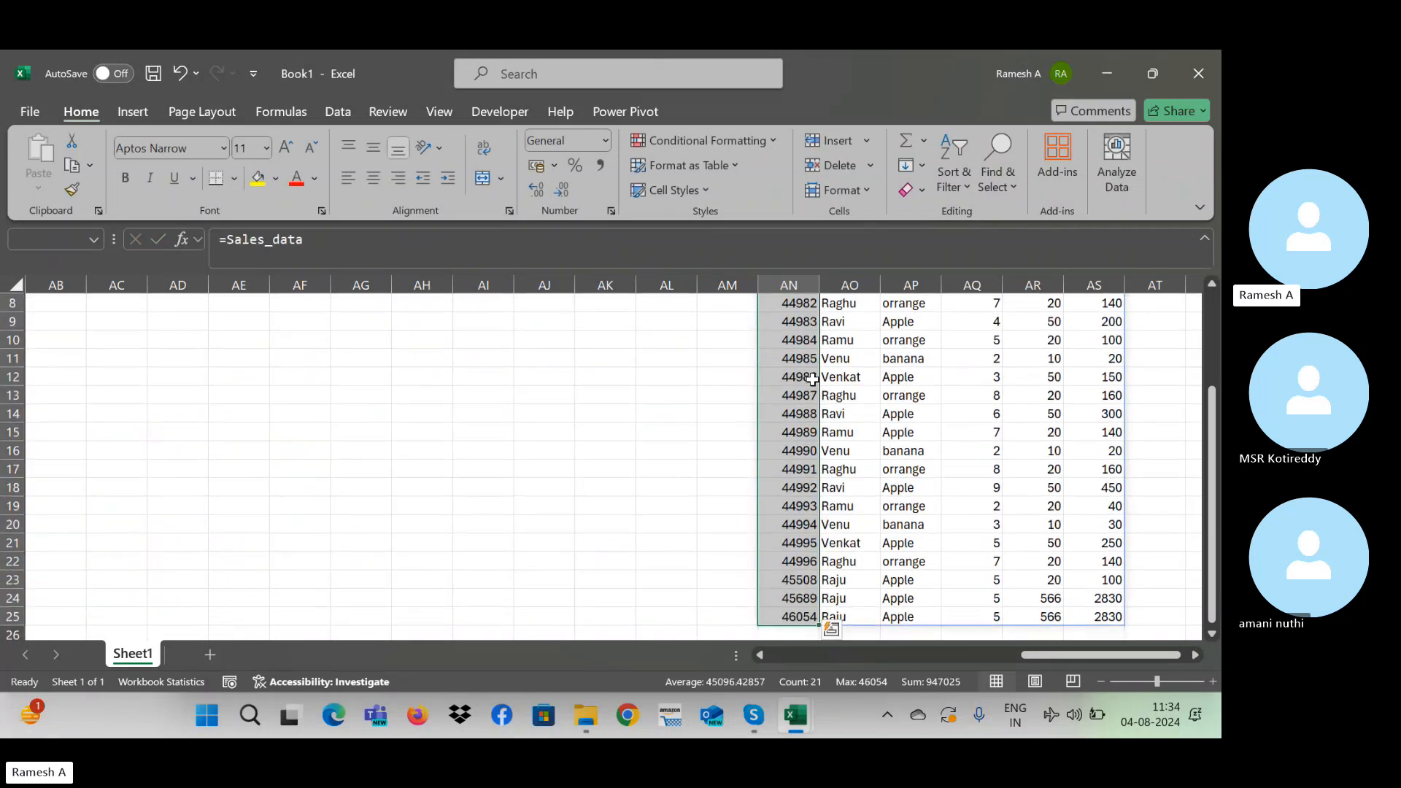
scroll(812, 378, up, 2)
key(ctrl+shift+3)
scroll(812, 379, up, 1)
Step: Insert a PivotTable from Sales_data in the existing worksheet at BB5 and add Name as its row field
key(Right)
key(Right)
key(Right)
key(Right)
key(Right)
key(Right)
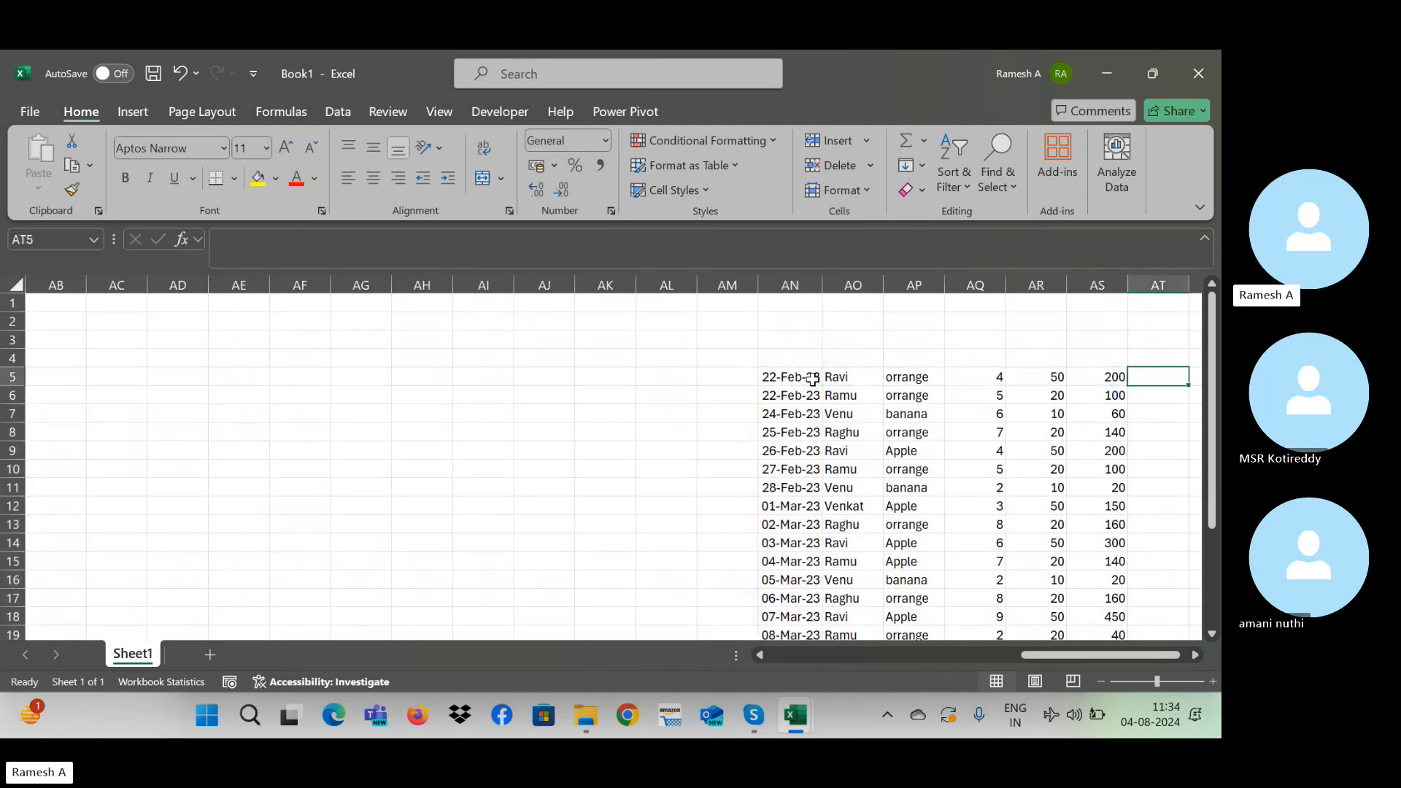
key(Right)
key(Right)
key(Right)
key(Right)
key(Right)
key(Right)
key(Right)
key(Right)
key(Right)
key(Right)
key(Right)
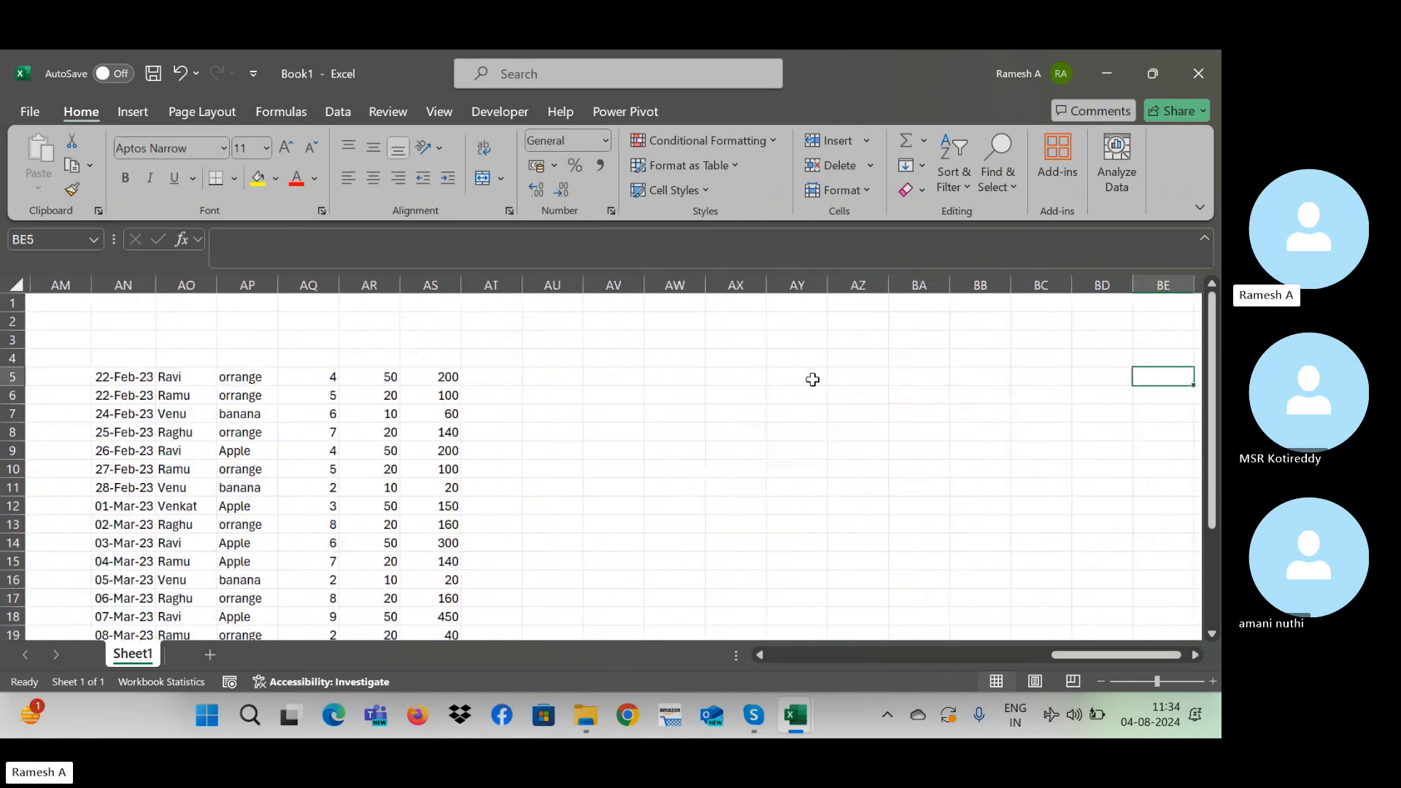
key(Right)
key(Right)
key(Left)
key(Left)
key(Left)
key(Left)
key(Left)
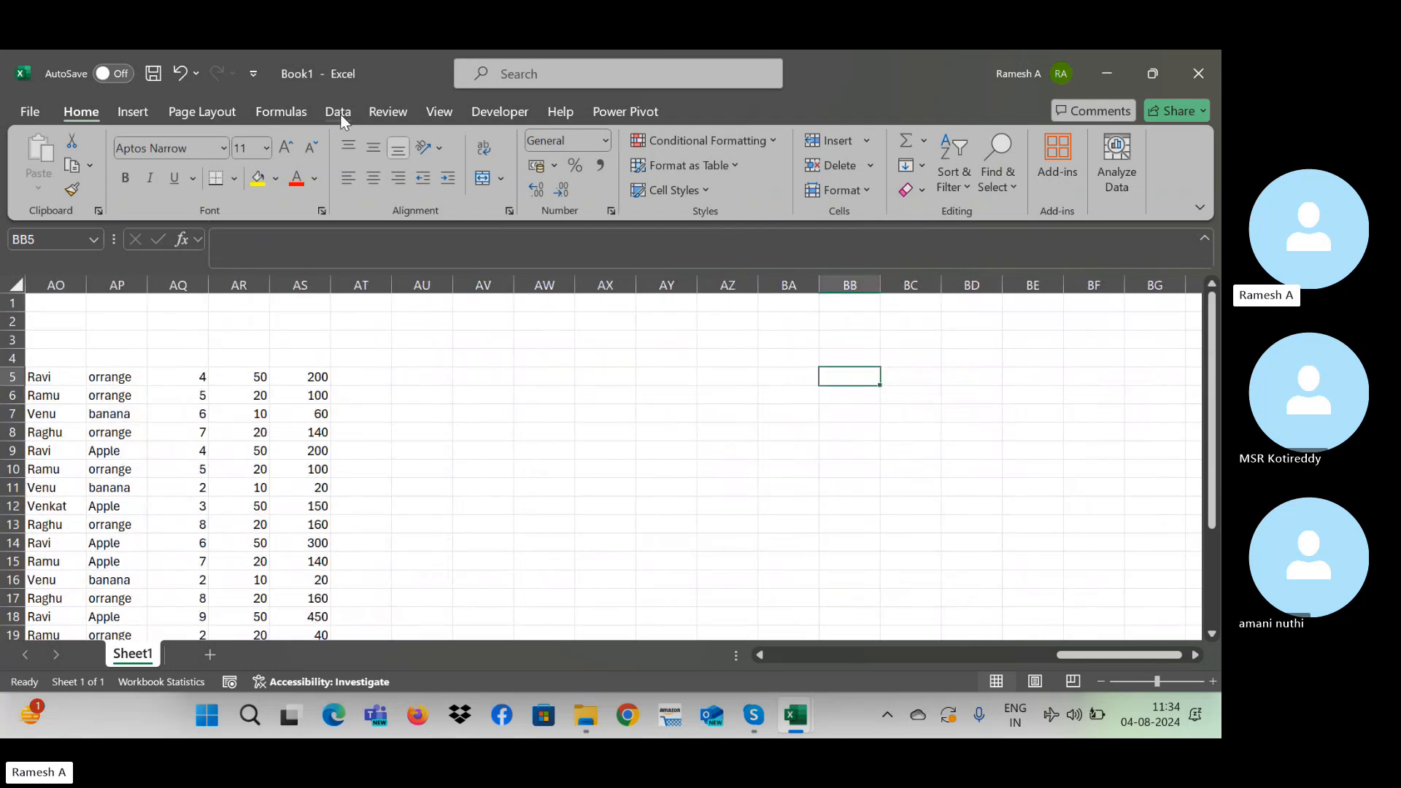
click(146, 99)
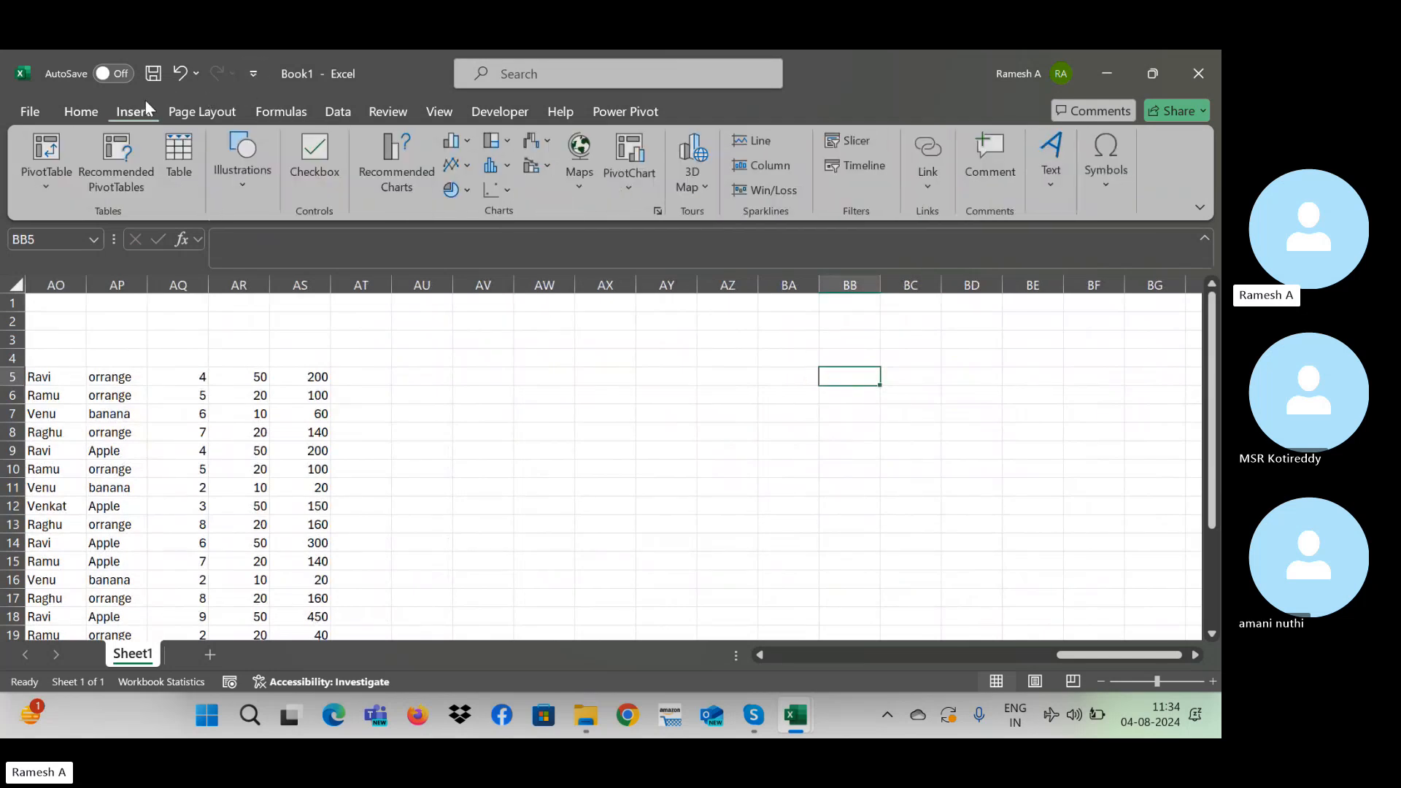
click(45, 175)
click(115, 218)
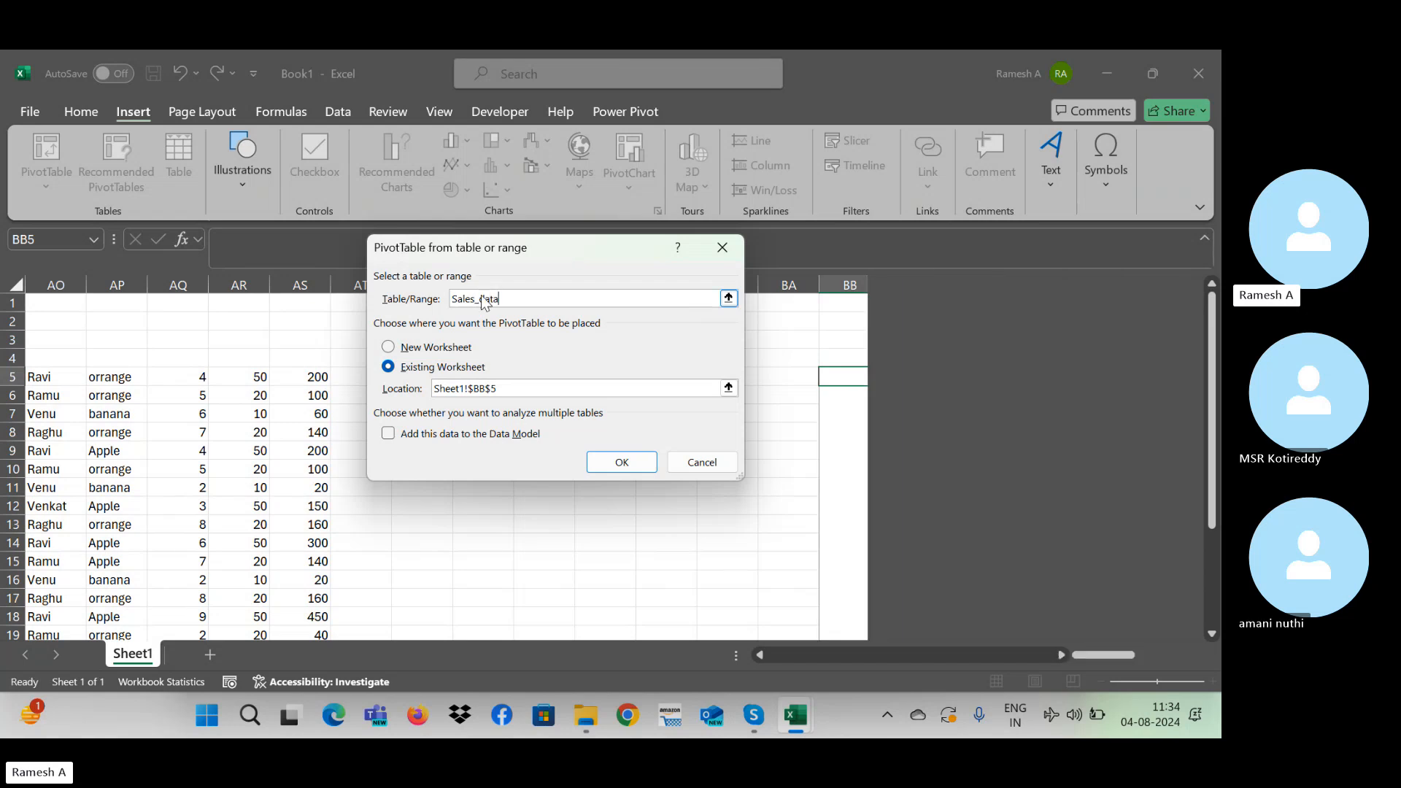
key(Return)
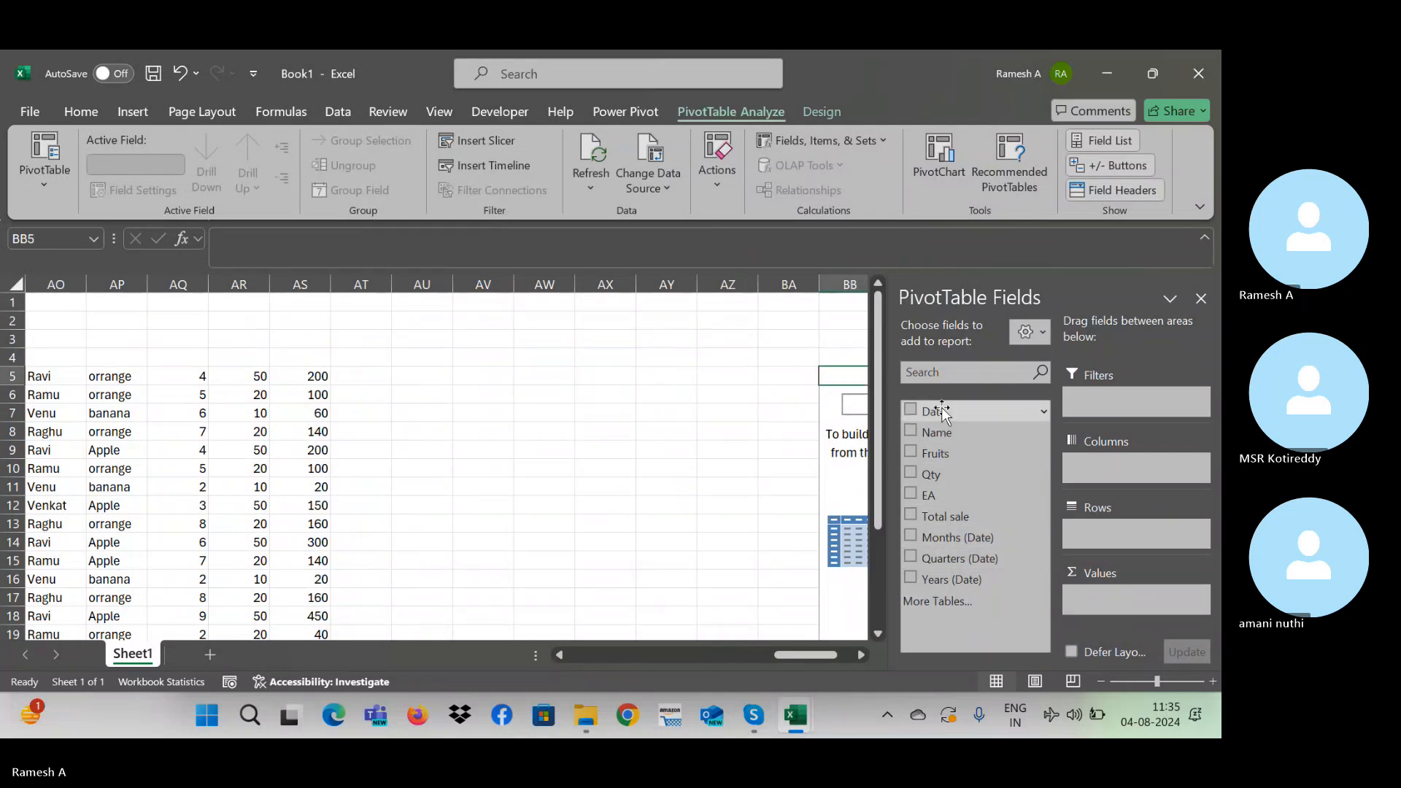
drag(952, 433, 1137, 546)
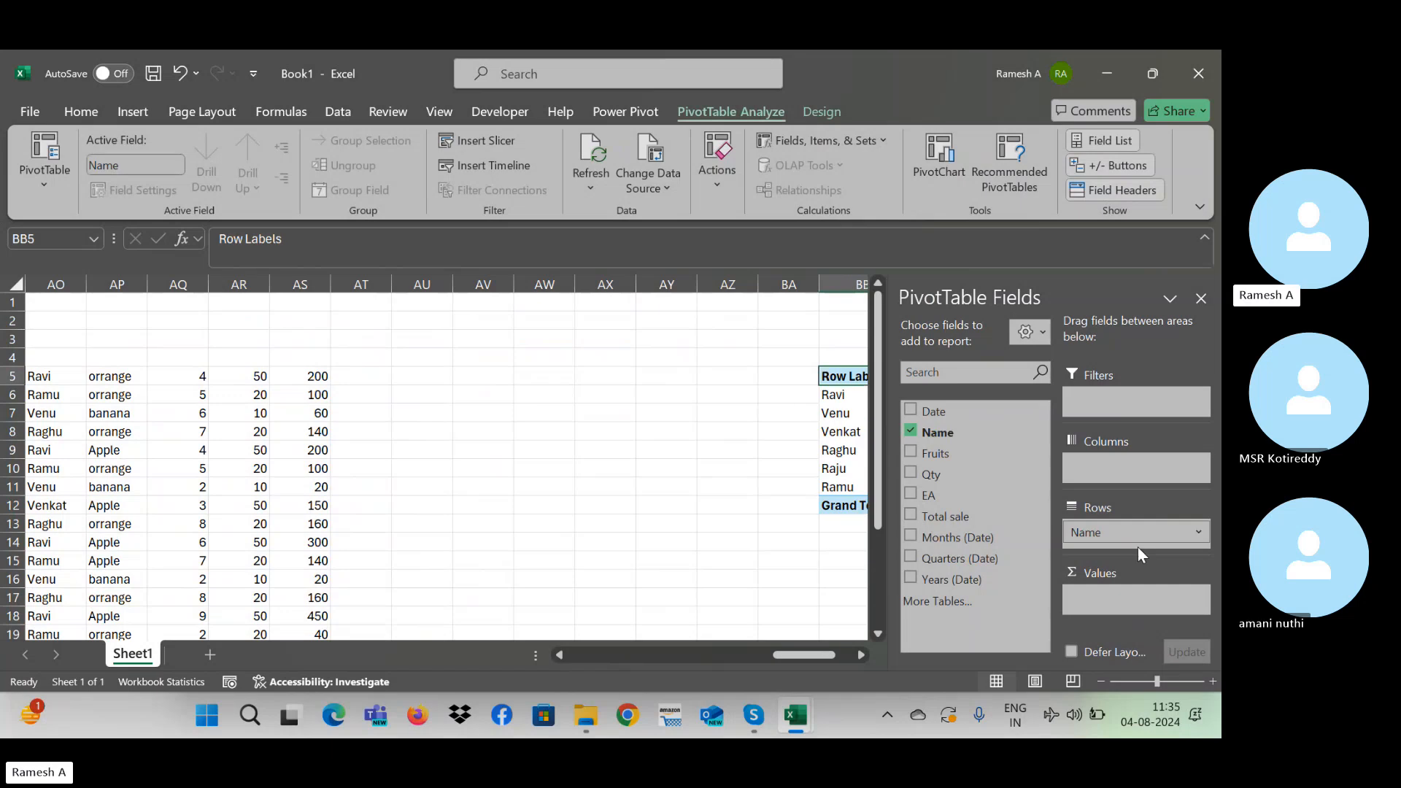
click(706, 516)
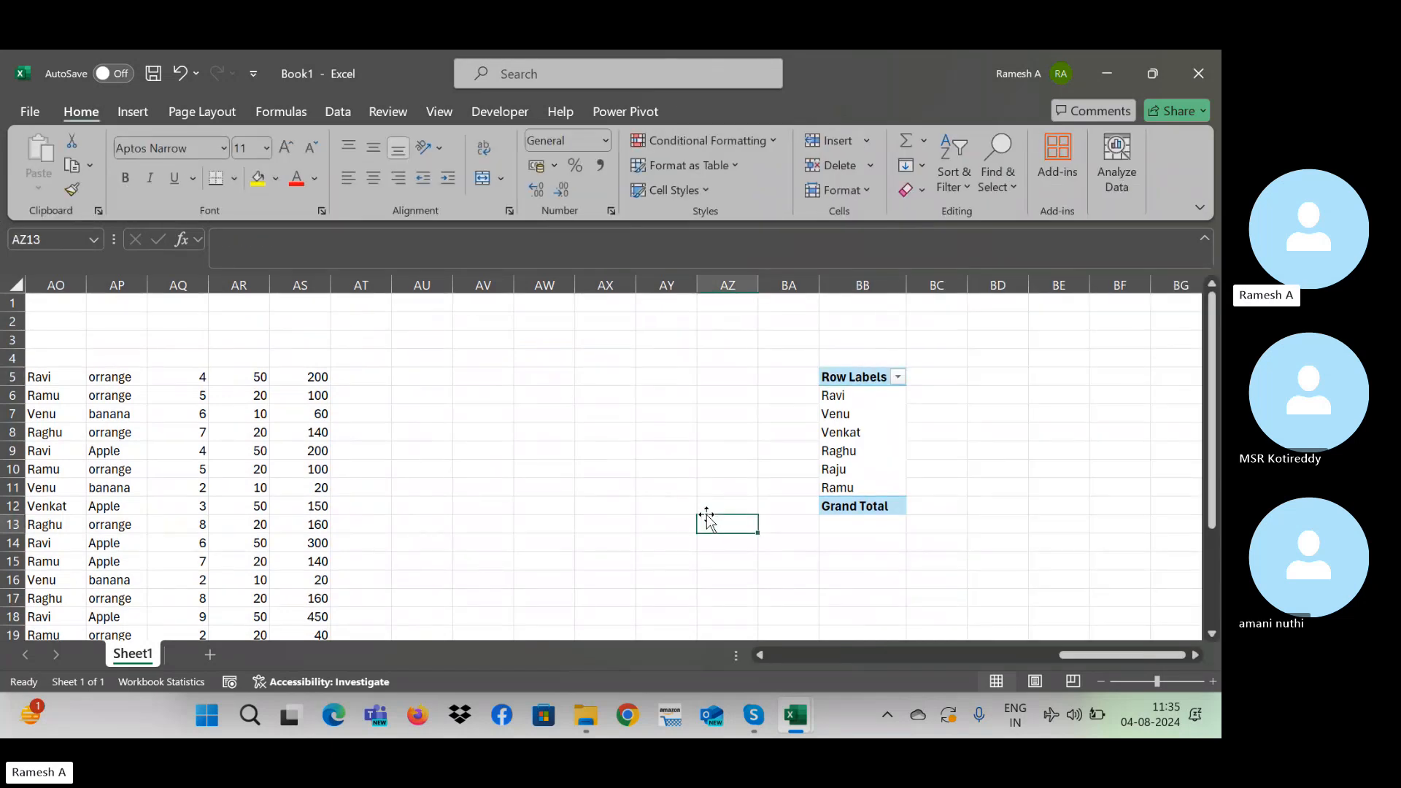
Step: Insert a blank worksheet column at H, directly beside the source table's Total sale column
key(ctrl+Left)
key(ctrl+Left)
key(ctrl+Left)
key(ctrl+Left)
key(ctrl+Left)
key(ctrl+Left)
key(ctrl+Left)
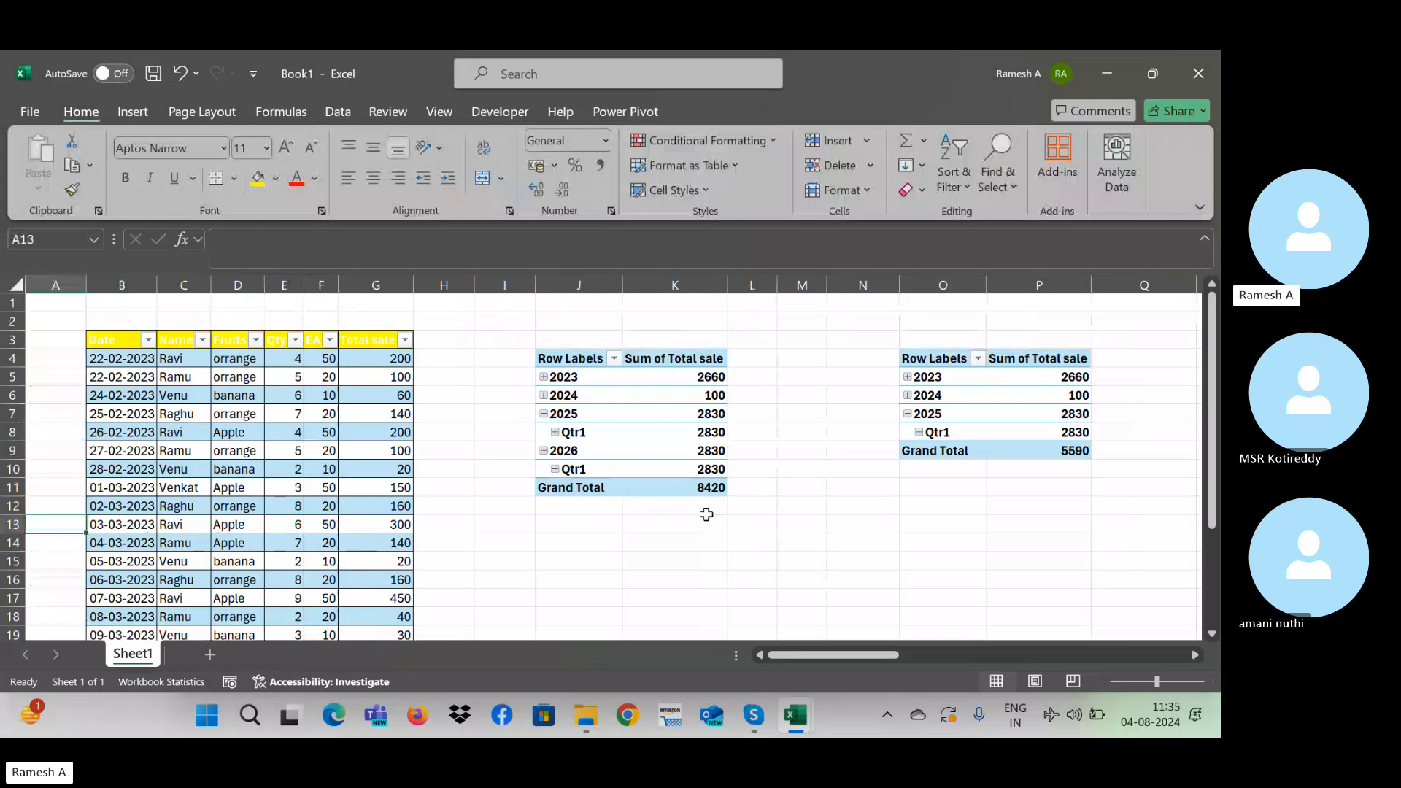
key(Right)
key(Right)
key(Right)
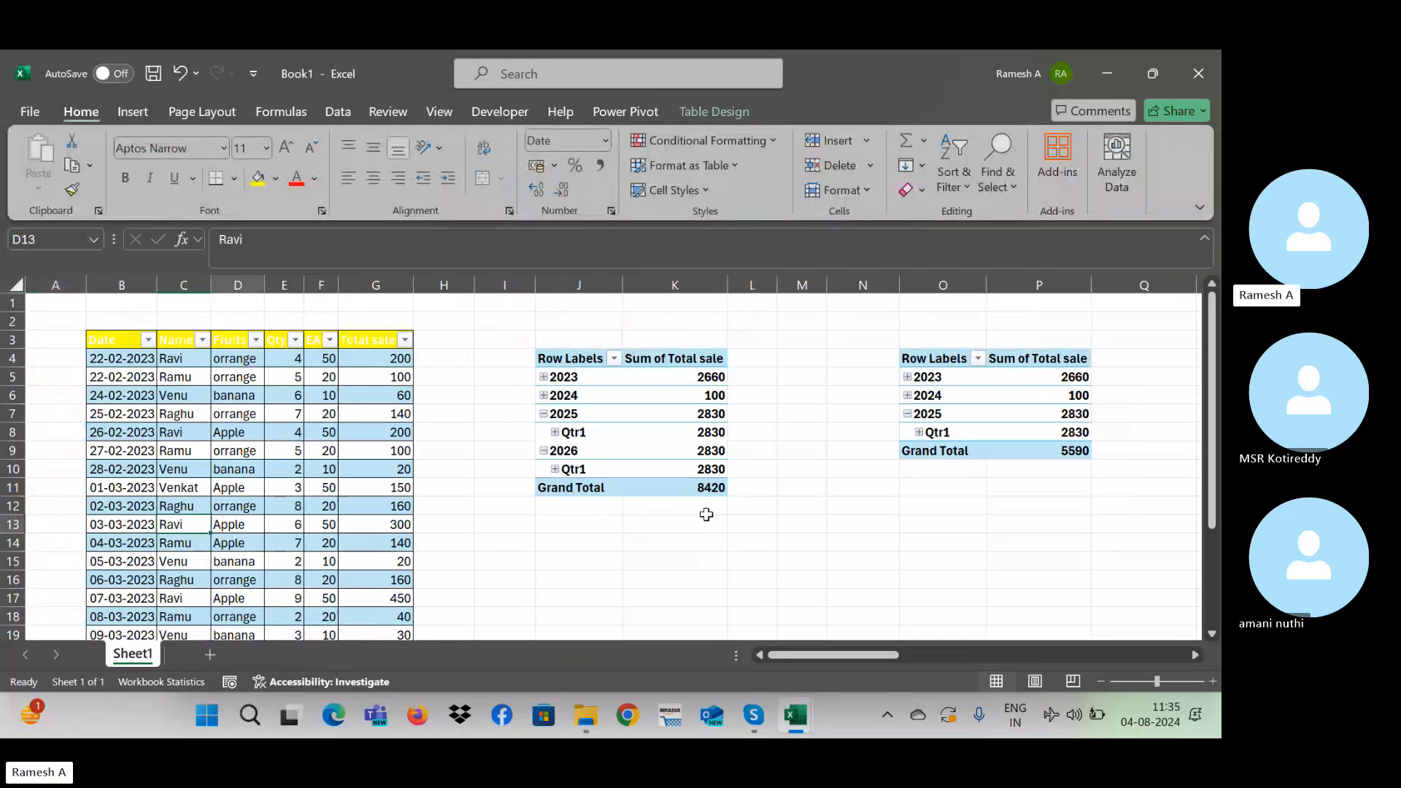
key(ctrl+Down)
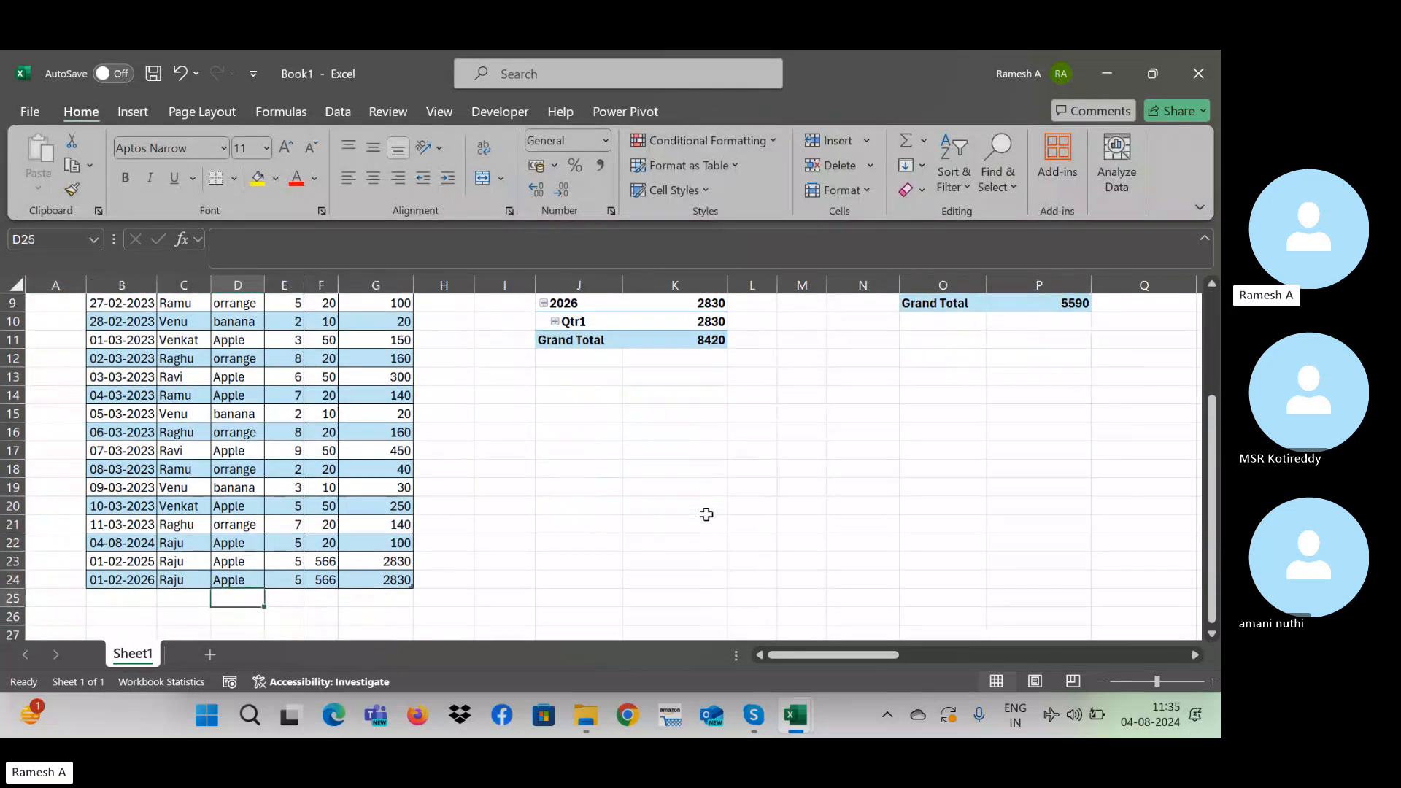
key(ctrl+Up)
key(Up)
key(Right)
key(Right)
key(Right)
key(Right)
key(ctrl+space)
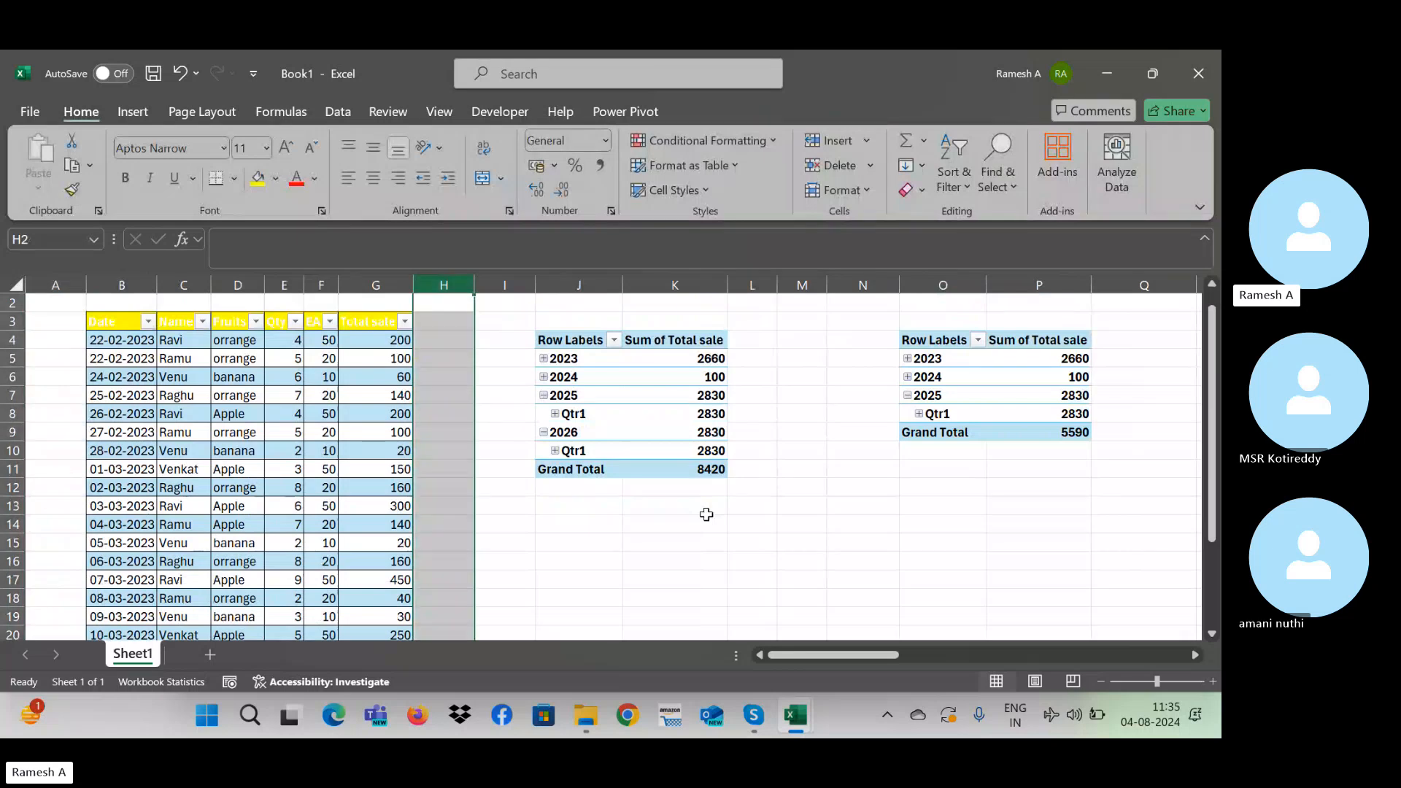
key(ctrl+shift+plus)
Step: Extend the source table with a new column headed Target in H3
key(Up)
key(Down)
key(Down)
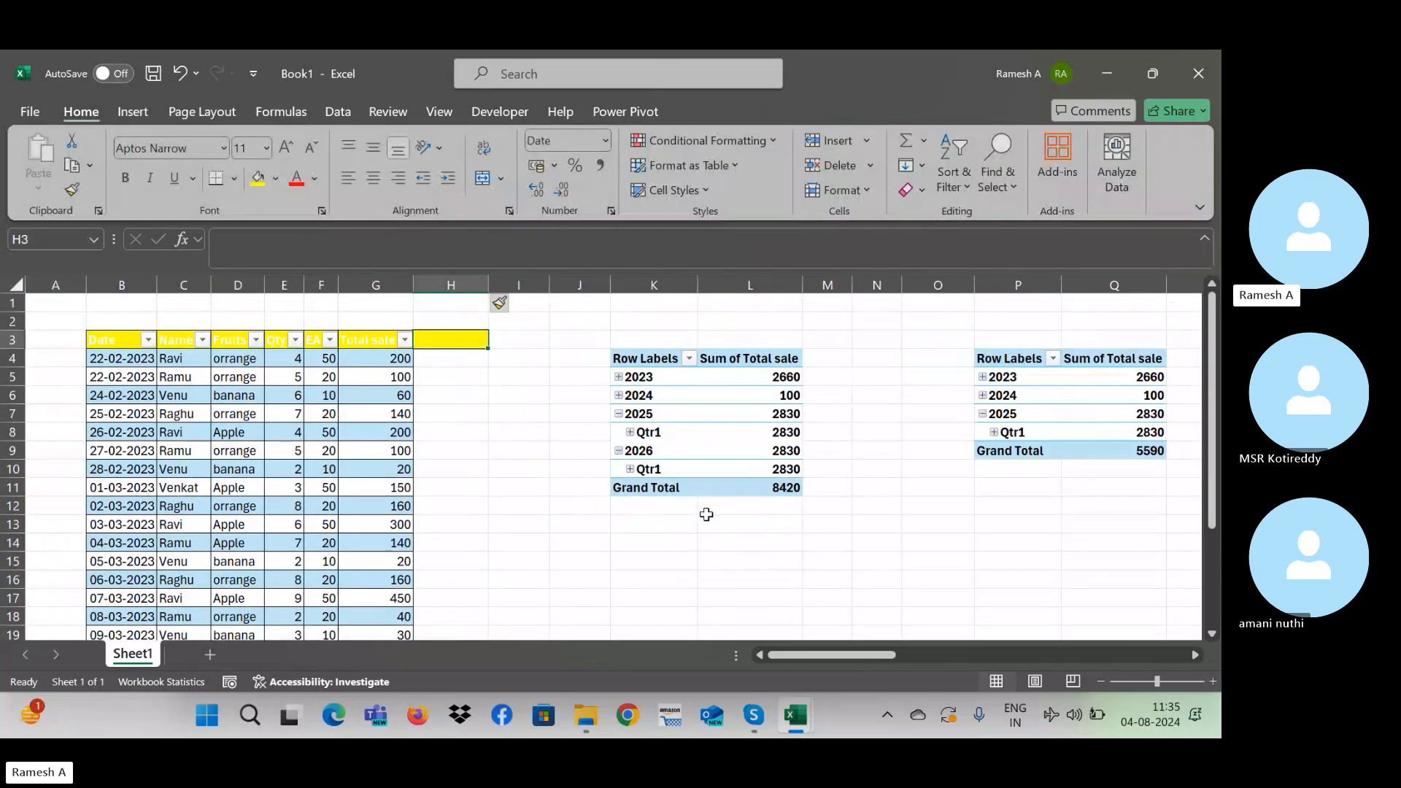
text(Target)
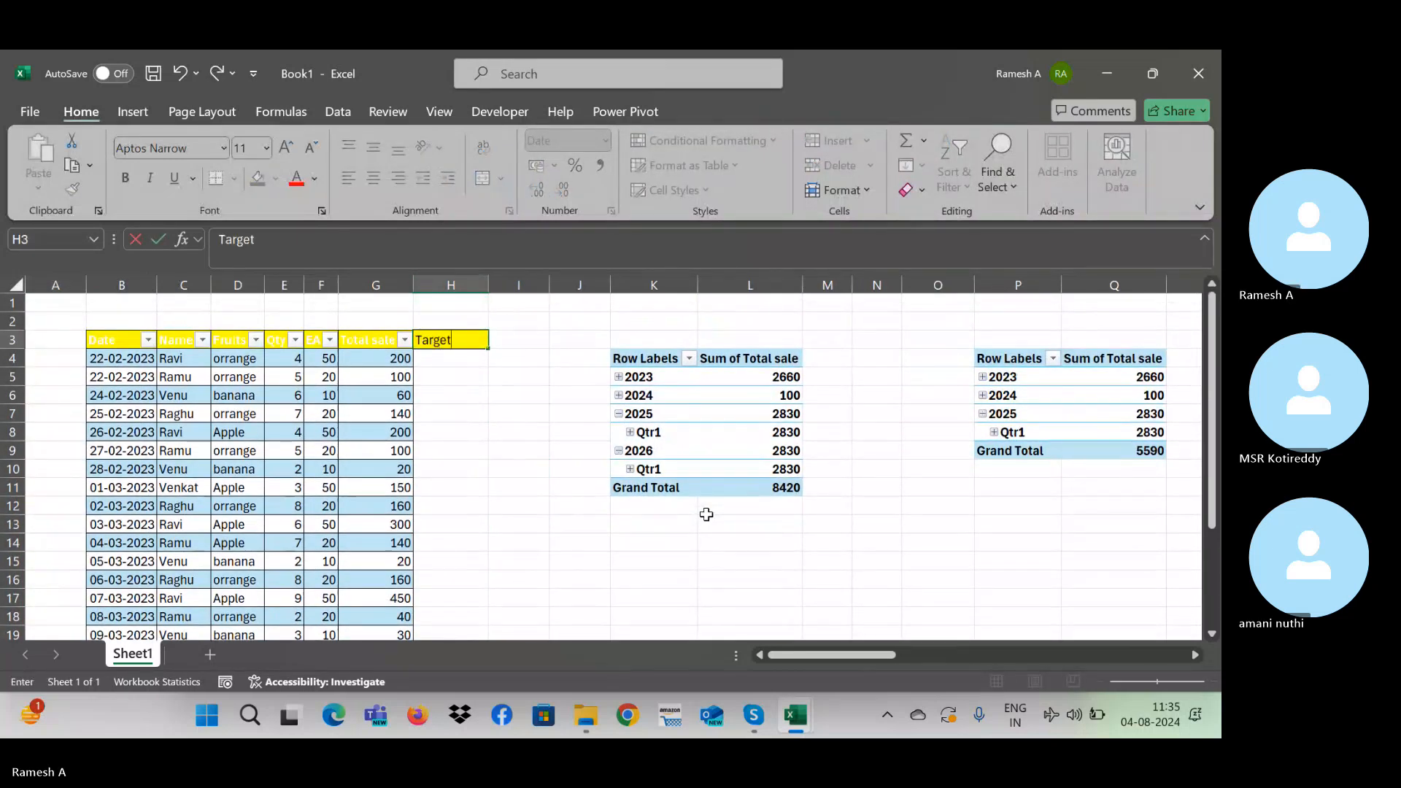
key(Return)
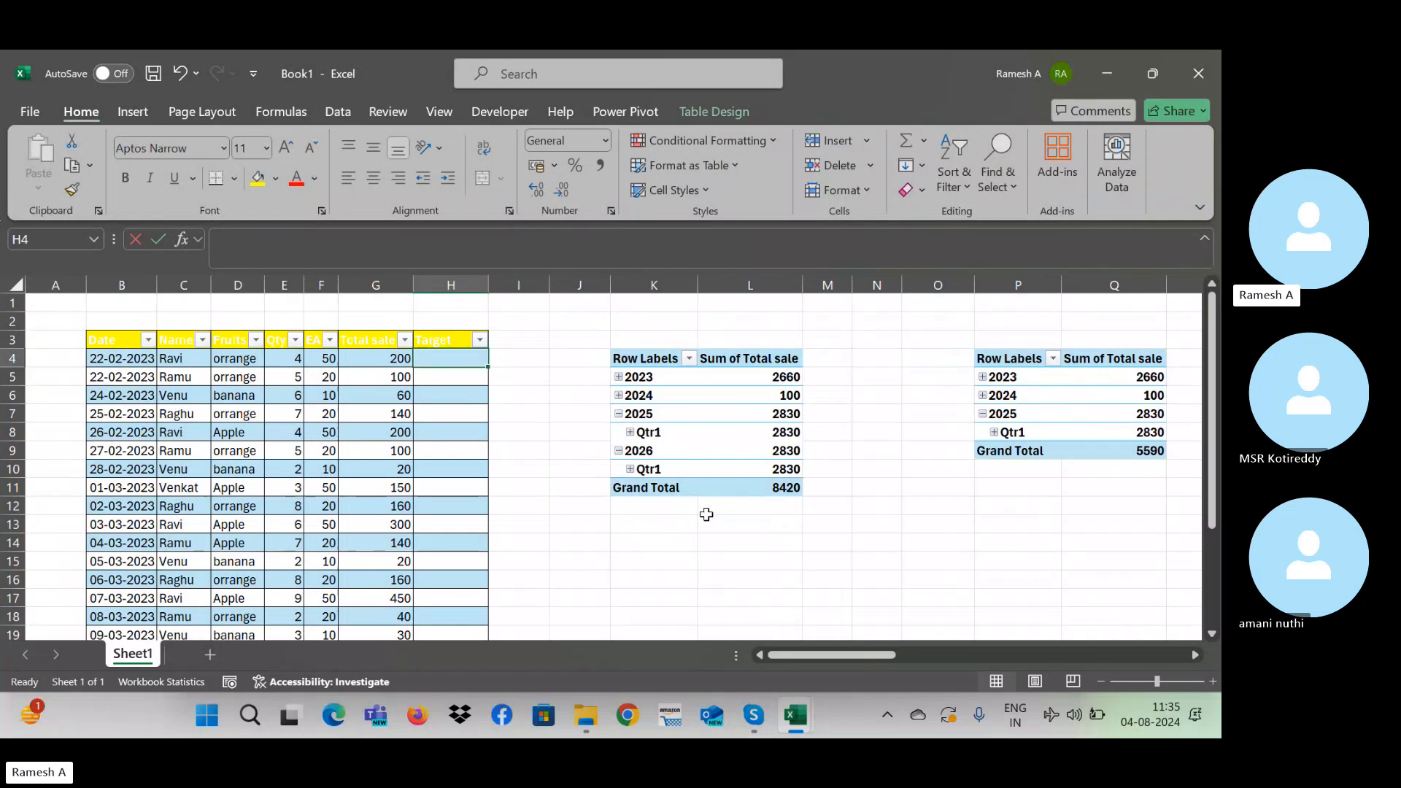
Step: Enter 1 in H4 and fill it down the Target column to the table's last row
text(1)
key(Return)
key(Left)
key(ctrl+Down)
key(Right)
key(ctrl+shift+Up)
key(ctrl+d)
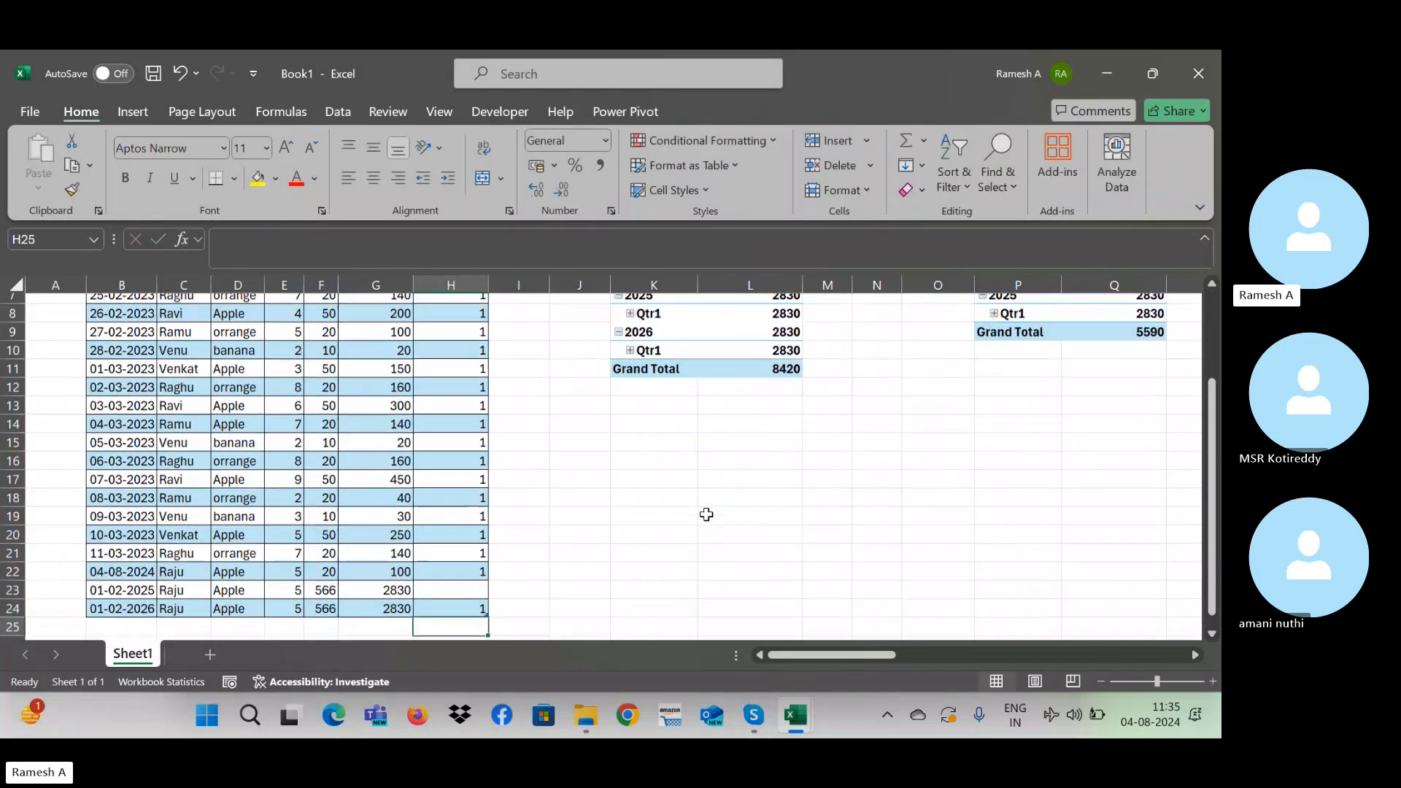
key(ctrl+Up)
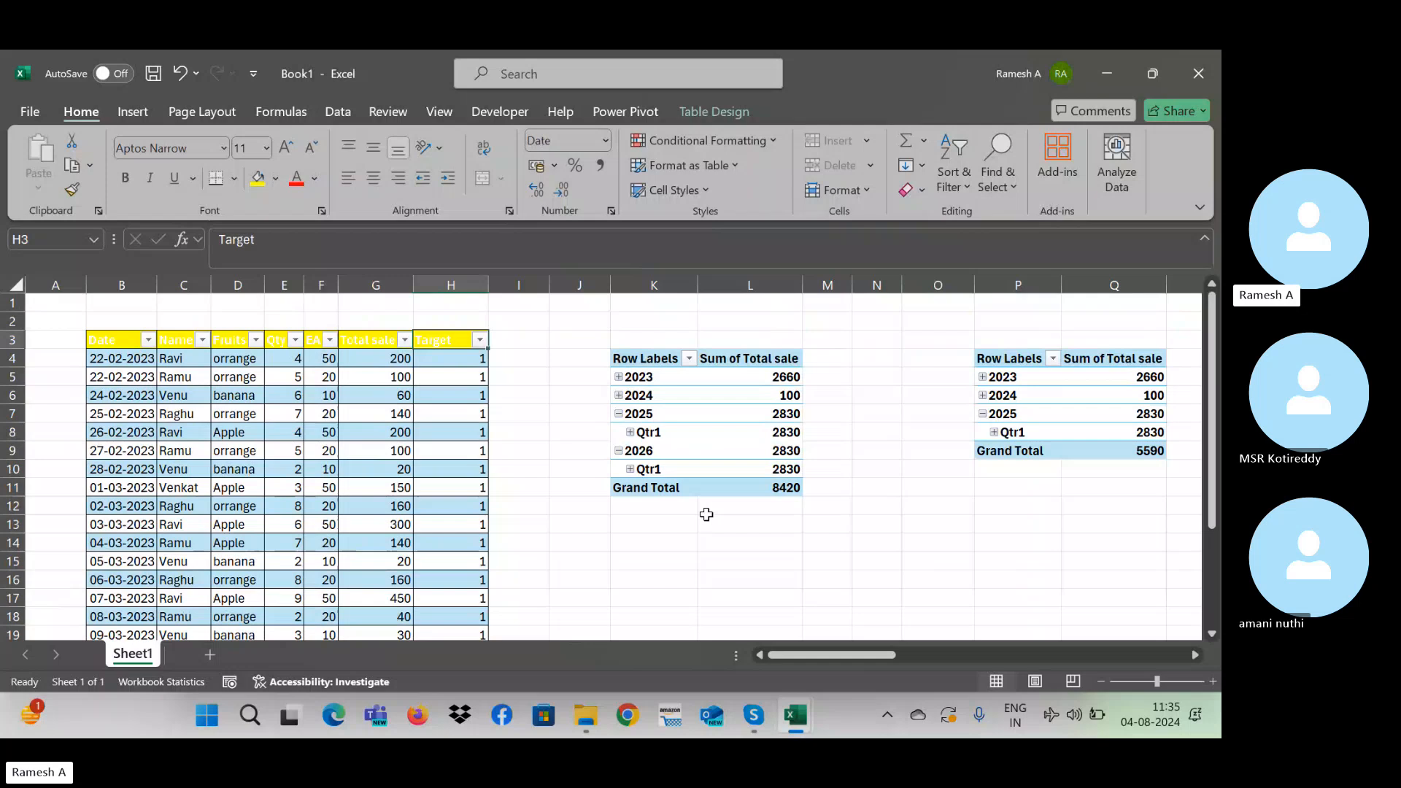
Step: Refresh the yearly sales PivotTable at K4 and add the Target field to its values
right_click(705, 395)
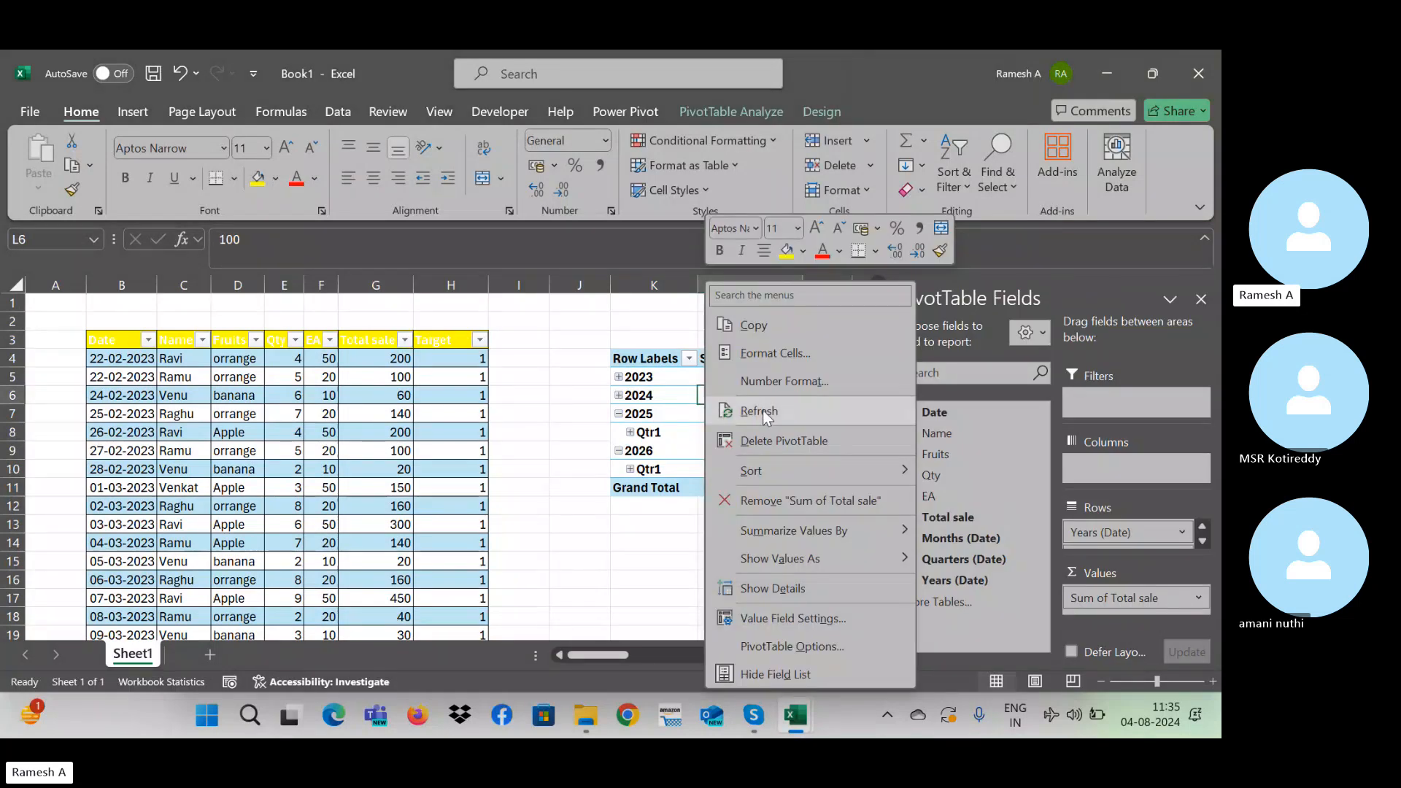
click(743, 414)
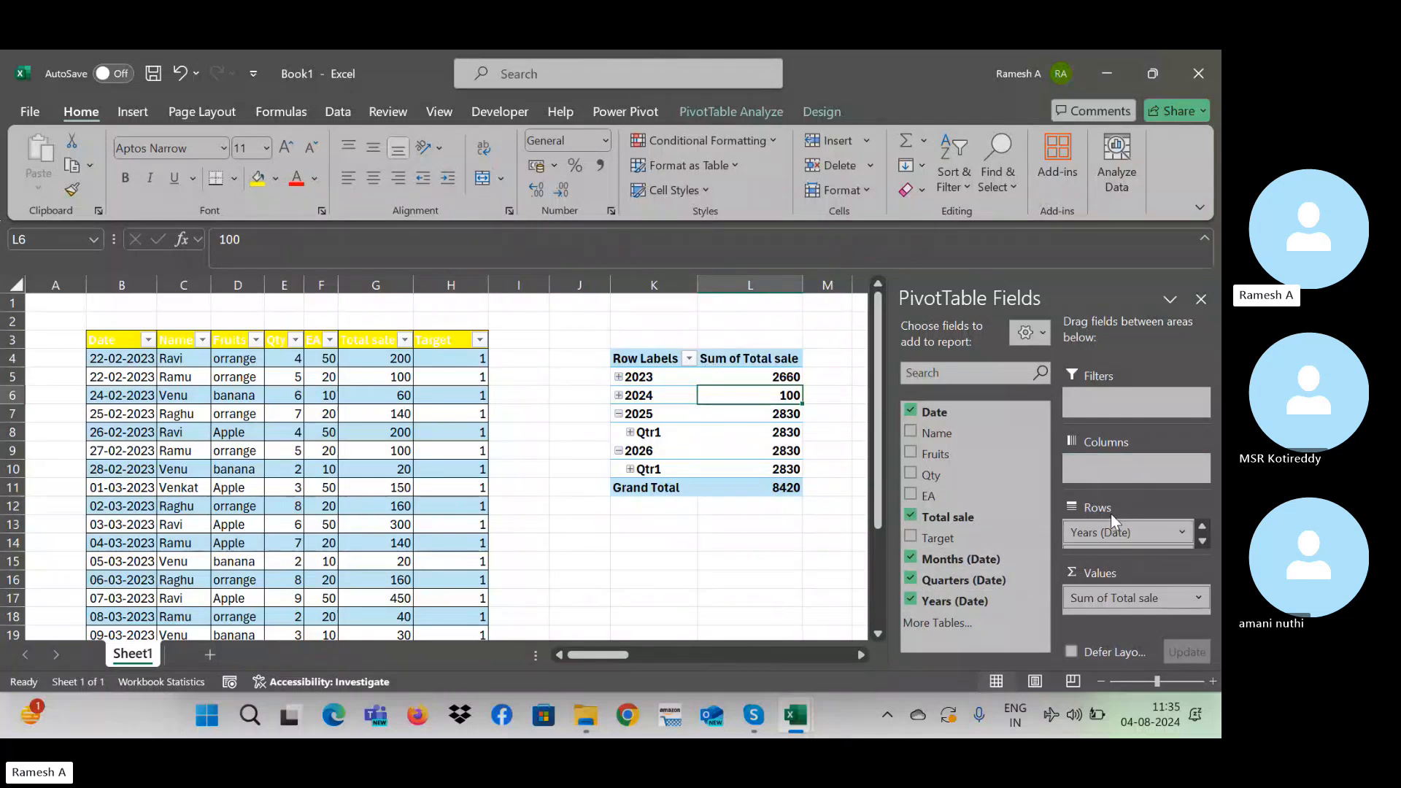
drag(1117, 522, 1127, 613)
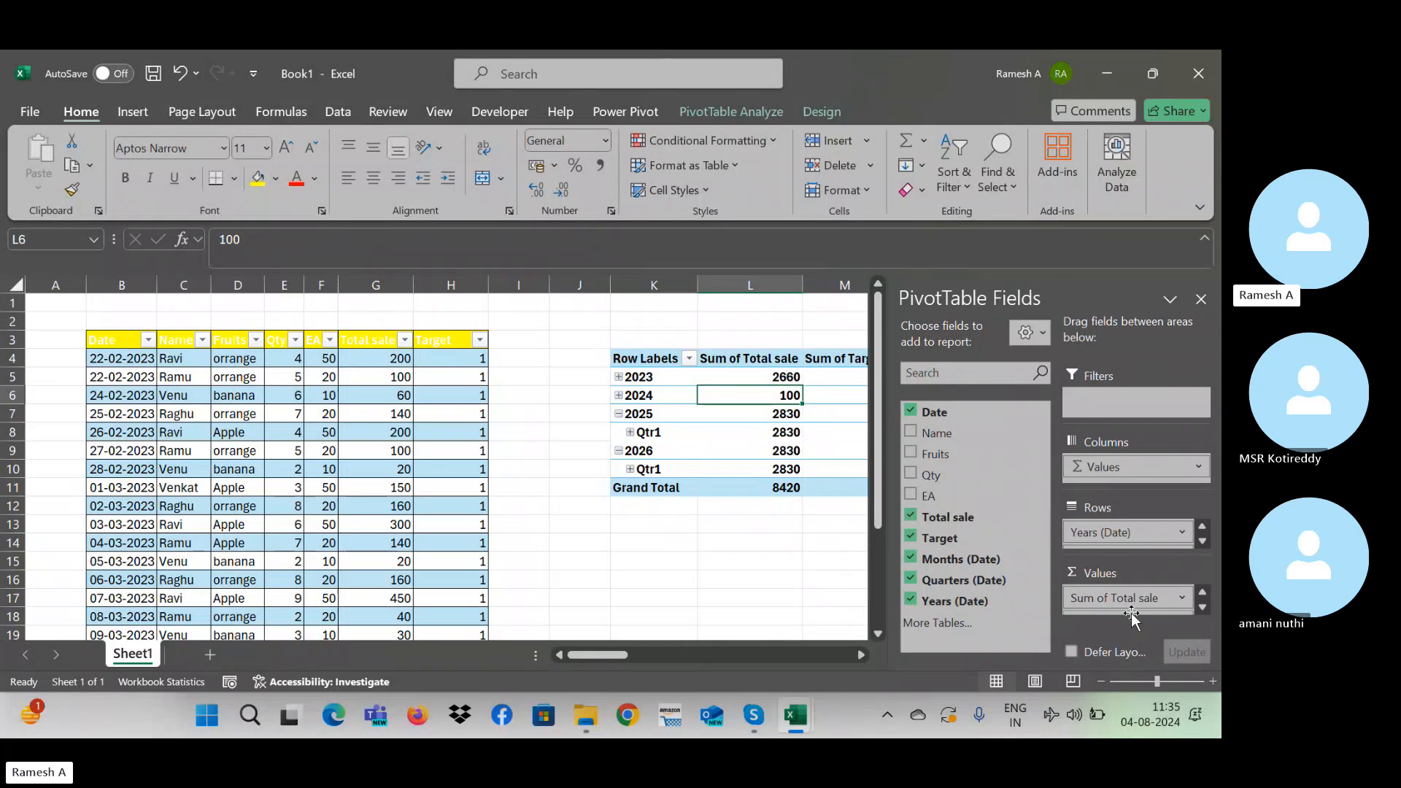
click(777, 569)
Step: Add a column headed Target in AB3, directly beside the plain data range's Total sale column
key(Right)
key(Right)
key(Right)
key(Right)
key(Right)
key(Right)
key(Right)
key(Right)
key(Right)
key(Right)
key(Right)
key(Right)
key(Right)
key(Right)
key(Right)
key(Right)
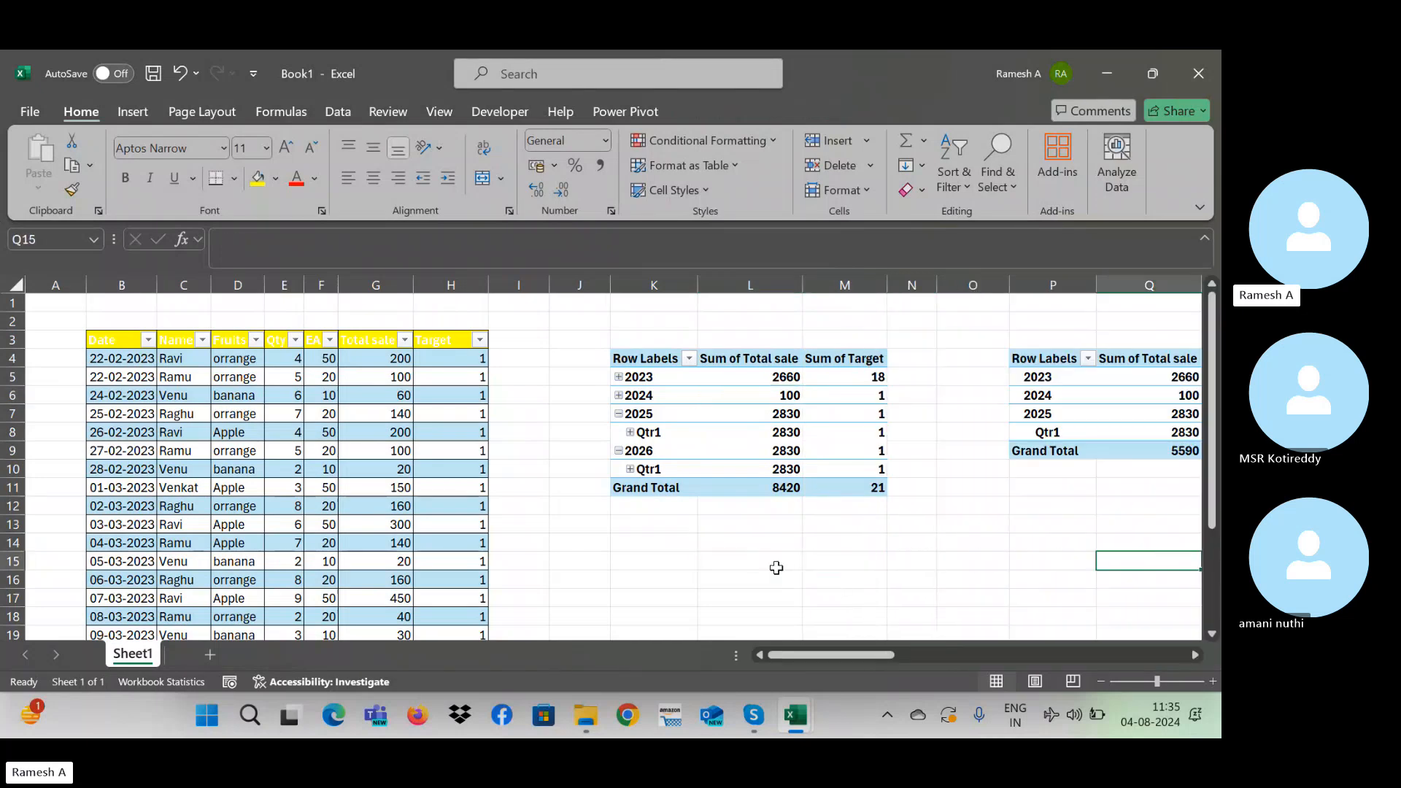
key(Right)
key(Right)
key(Left)
key(Left)
key(Left)
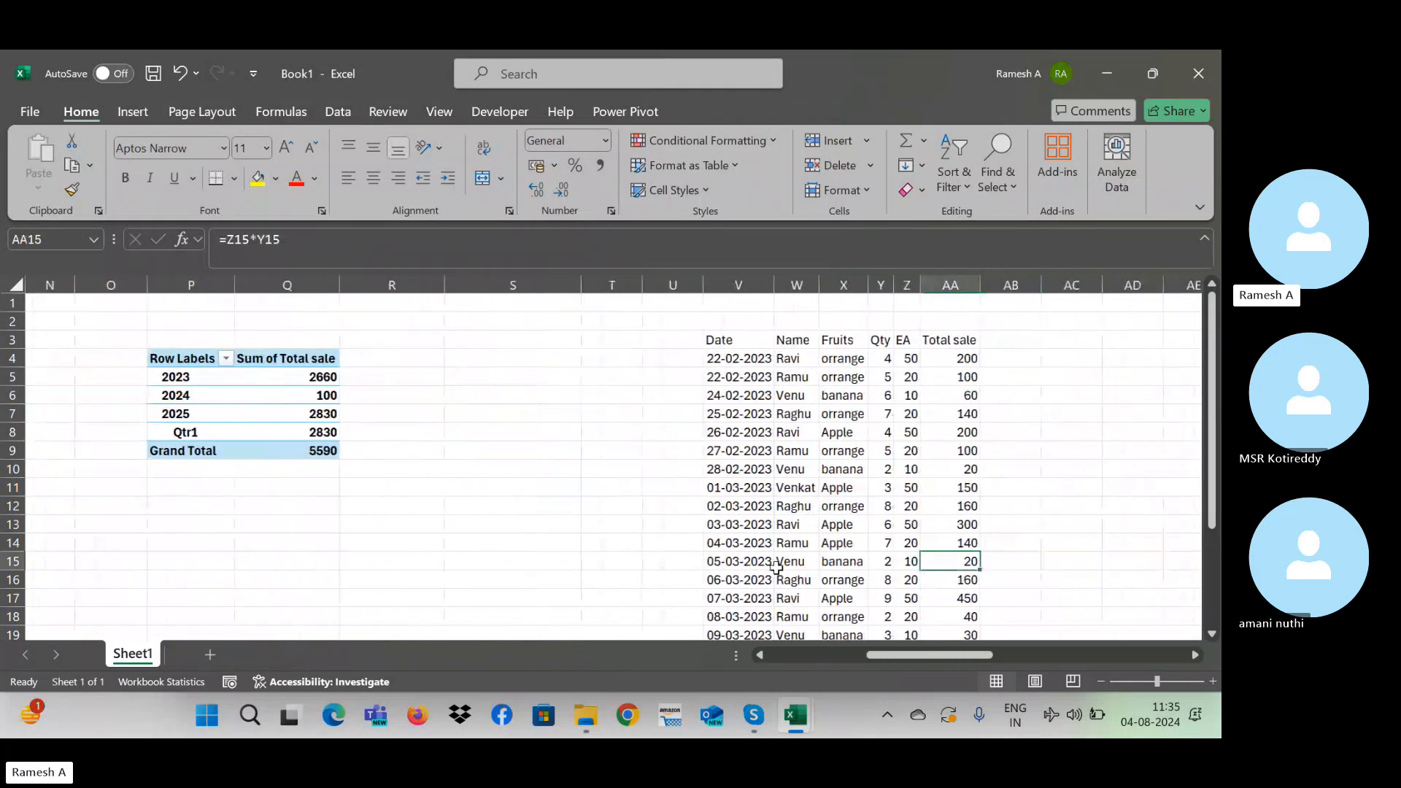
key(ctrl+Up)
key(Right)
text(R)
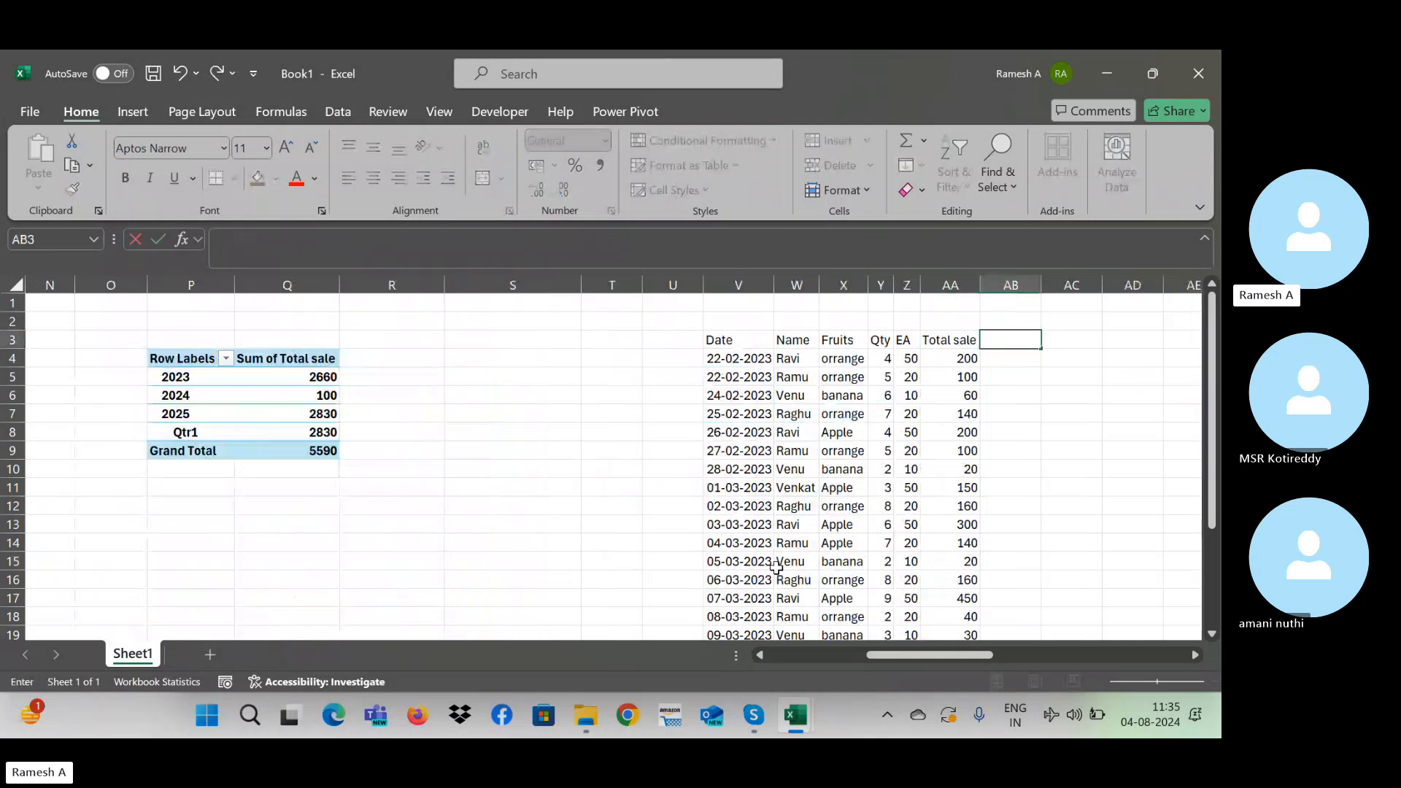
text(arget)
key(Return)
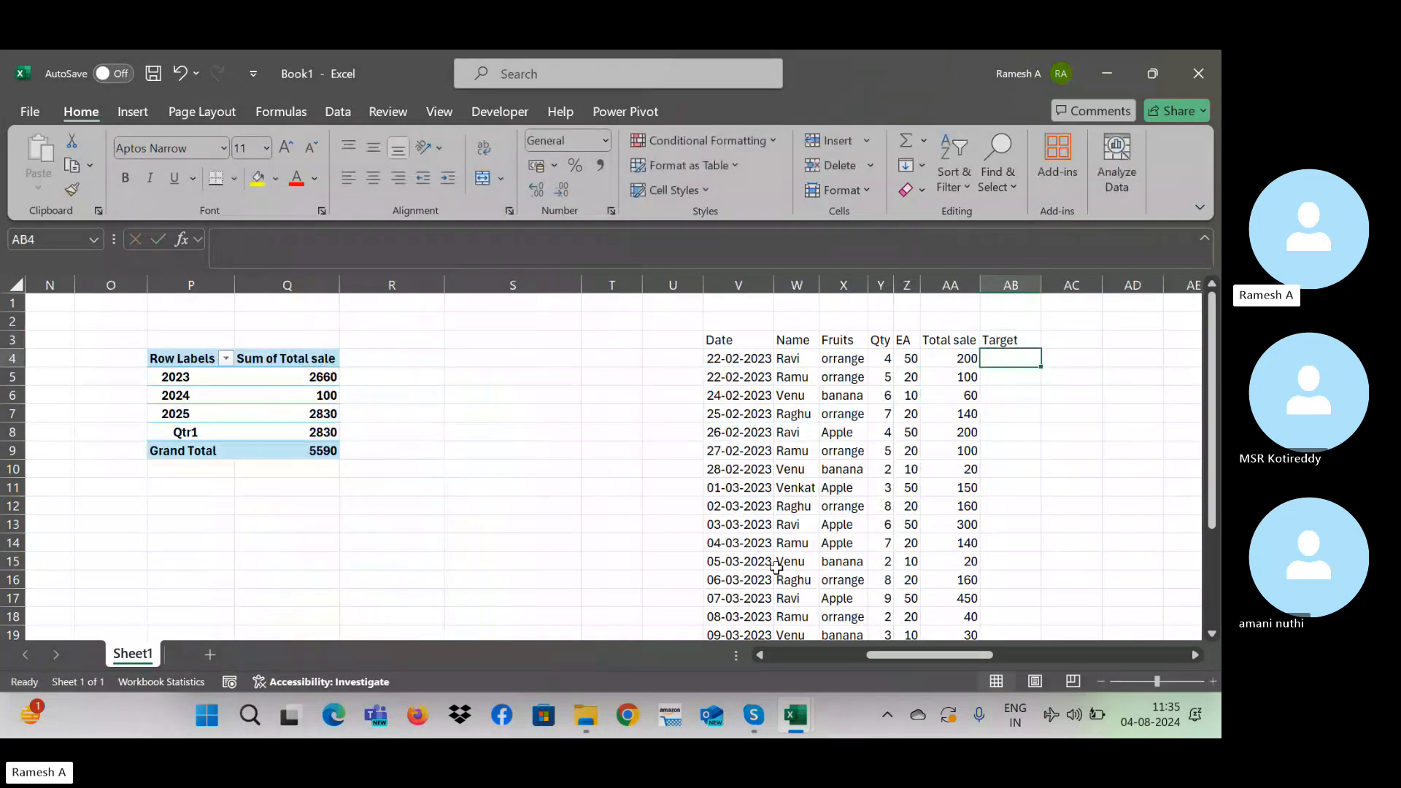
Step: Enter 1 in AB4 and fill it down the plain range's Target column to row 24
text(1)
key(Return)
key(Left)
key(Down)
key(ctrl+Down)
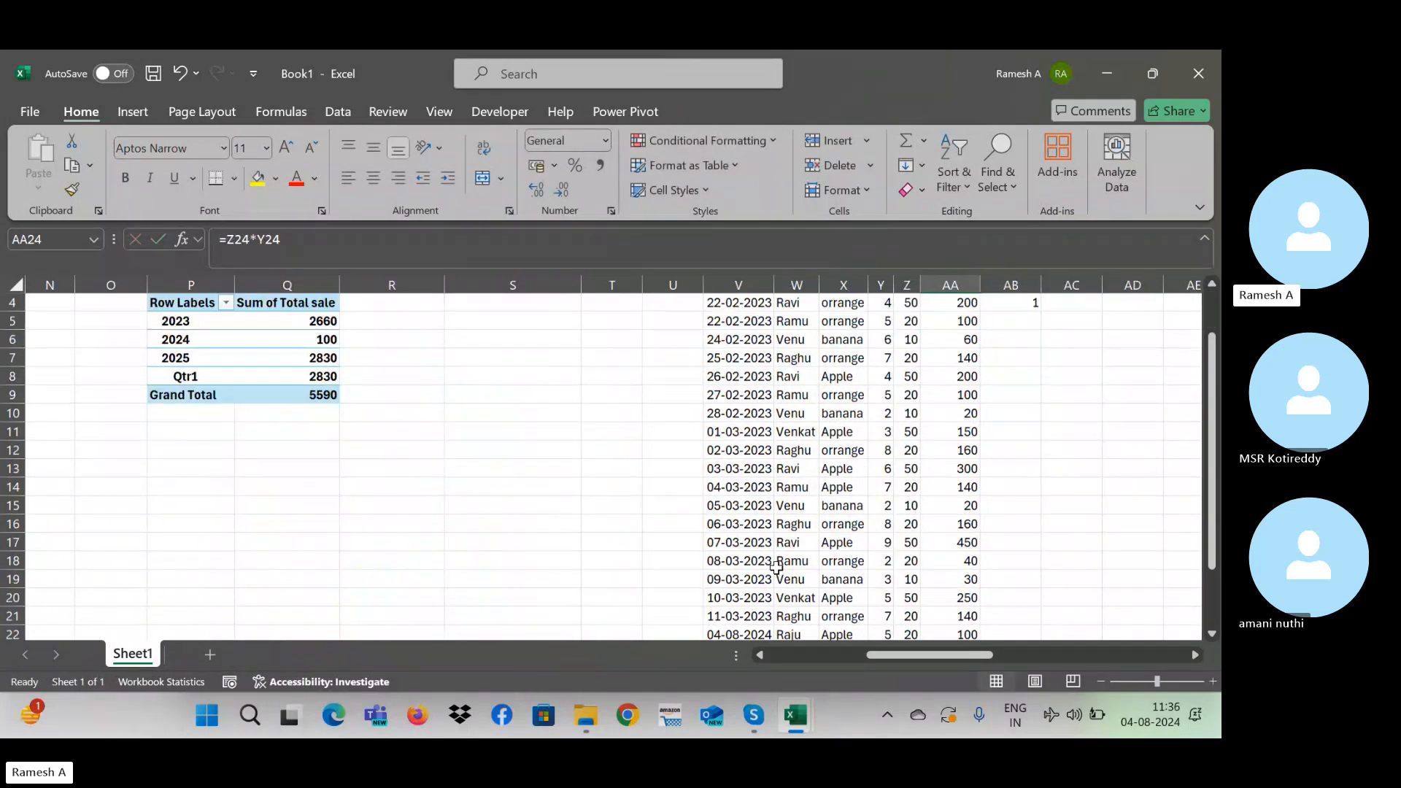
key(Right)
key(ctrl+shift+Up)
key(ctrl+d)
key(ctrl+Up)
key(ctrl+Up)
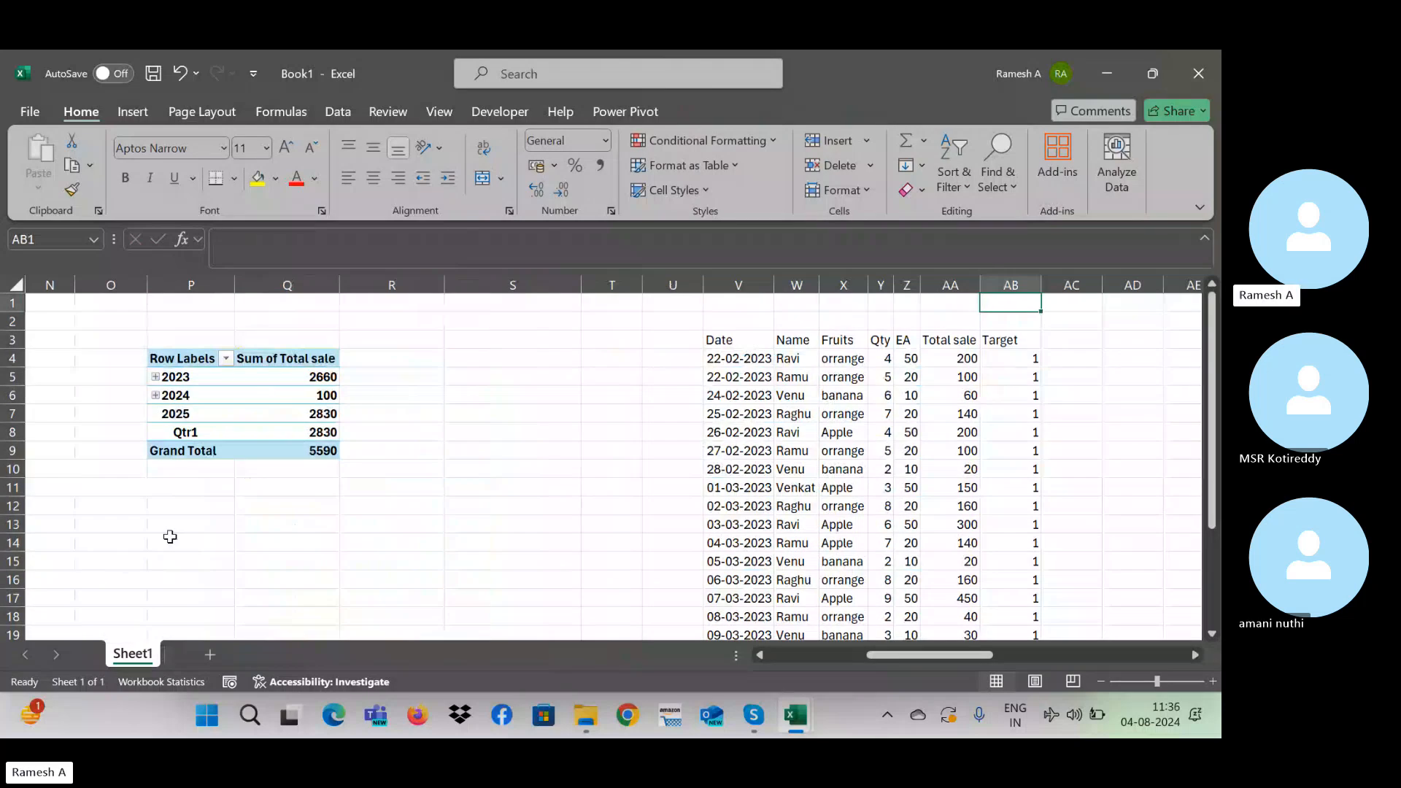
Step: Refresh the PivotTable at P4, check its field list for the Target column, and close the list
right_click(264, 413)
click(301, 419)
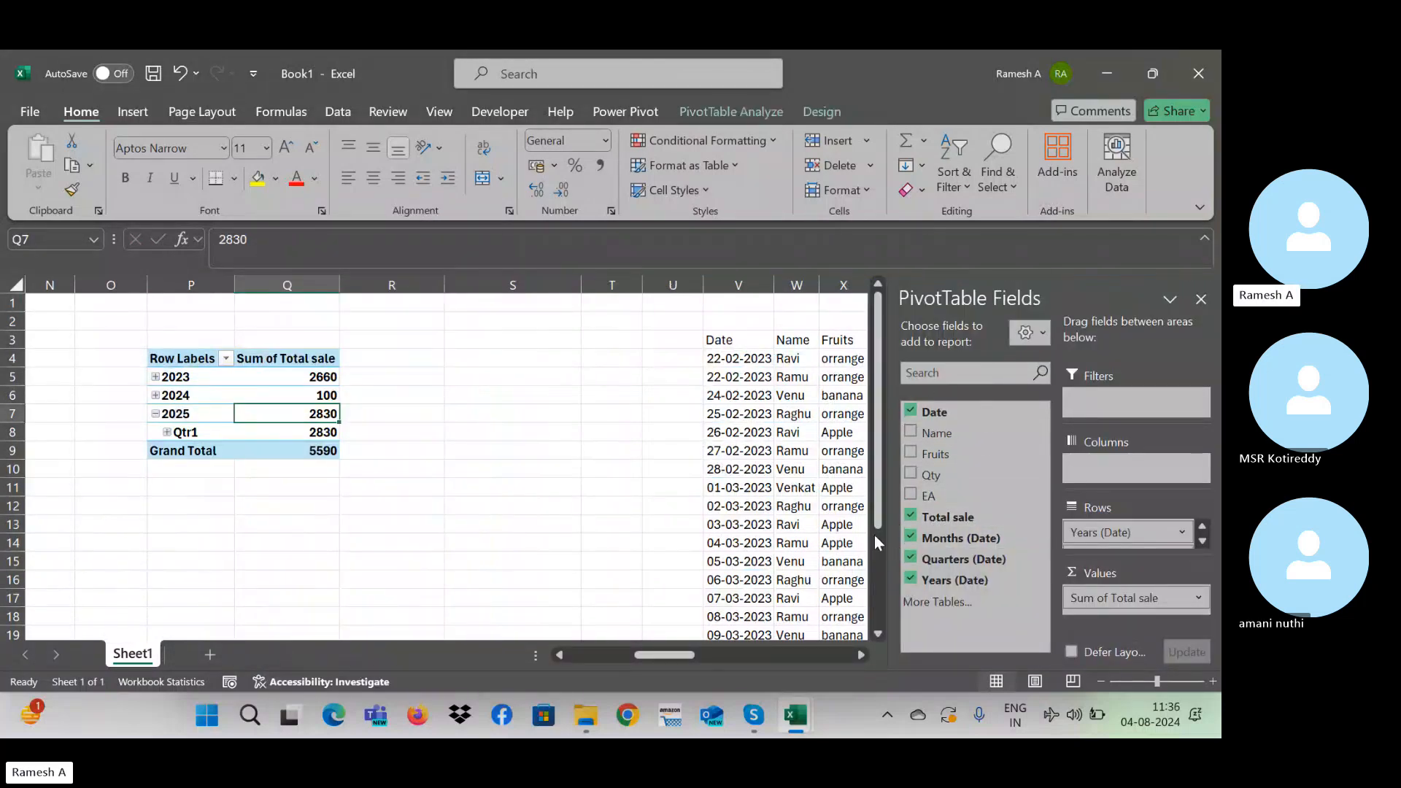
click(1210, 300)
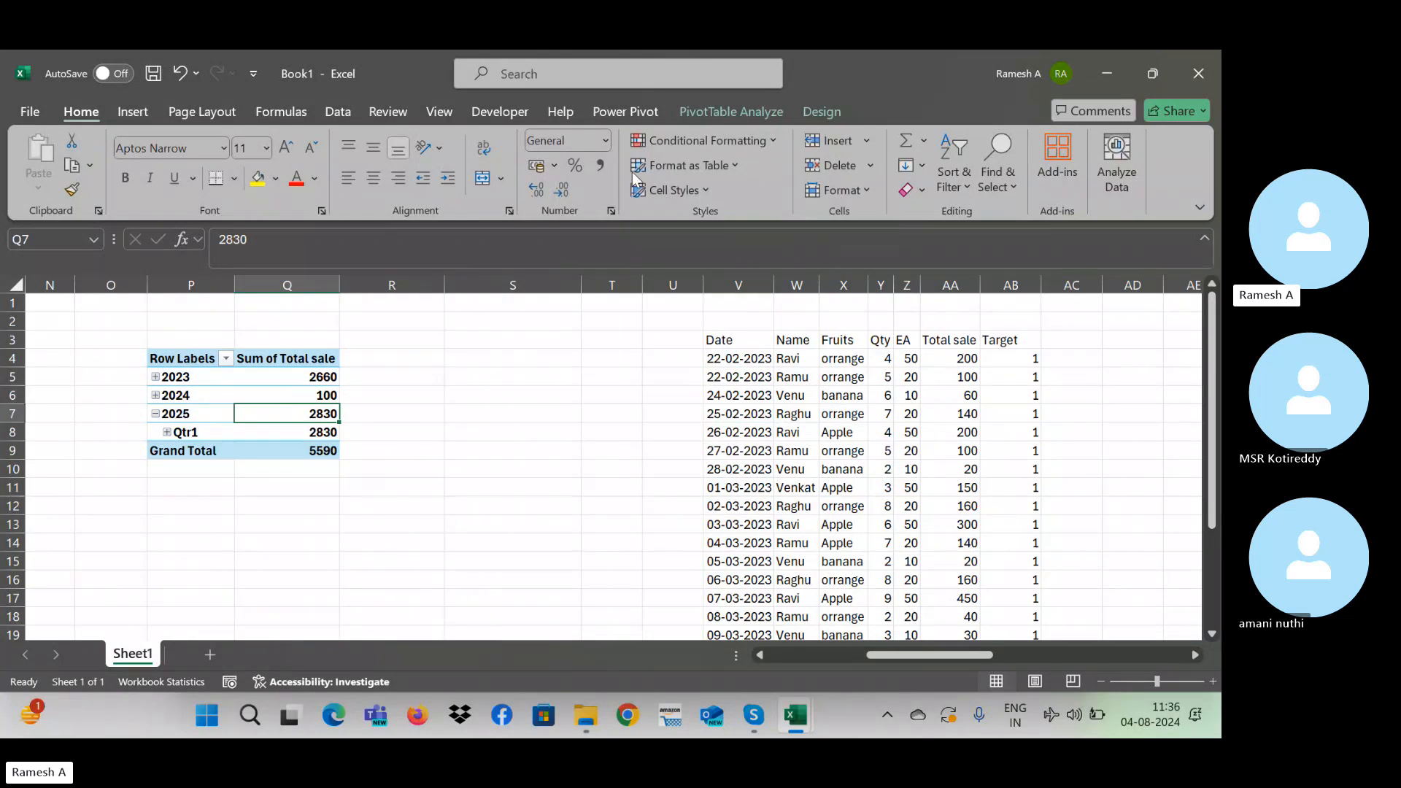
Step: Change the data source of the PivotTable at P4 to Sheet1!$V$3:$AB$24
click(759, 112)
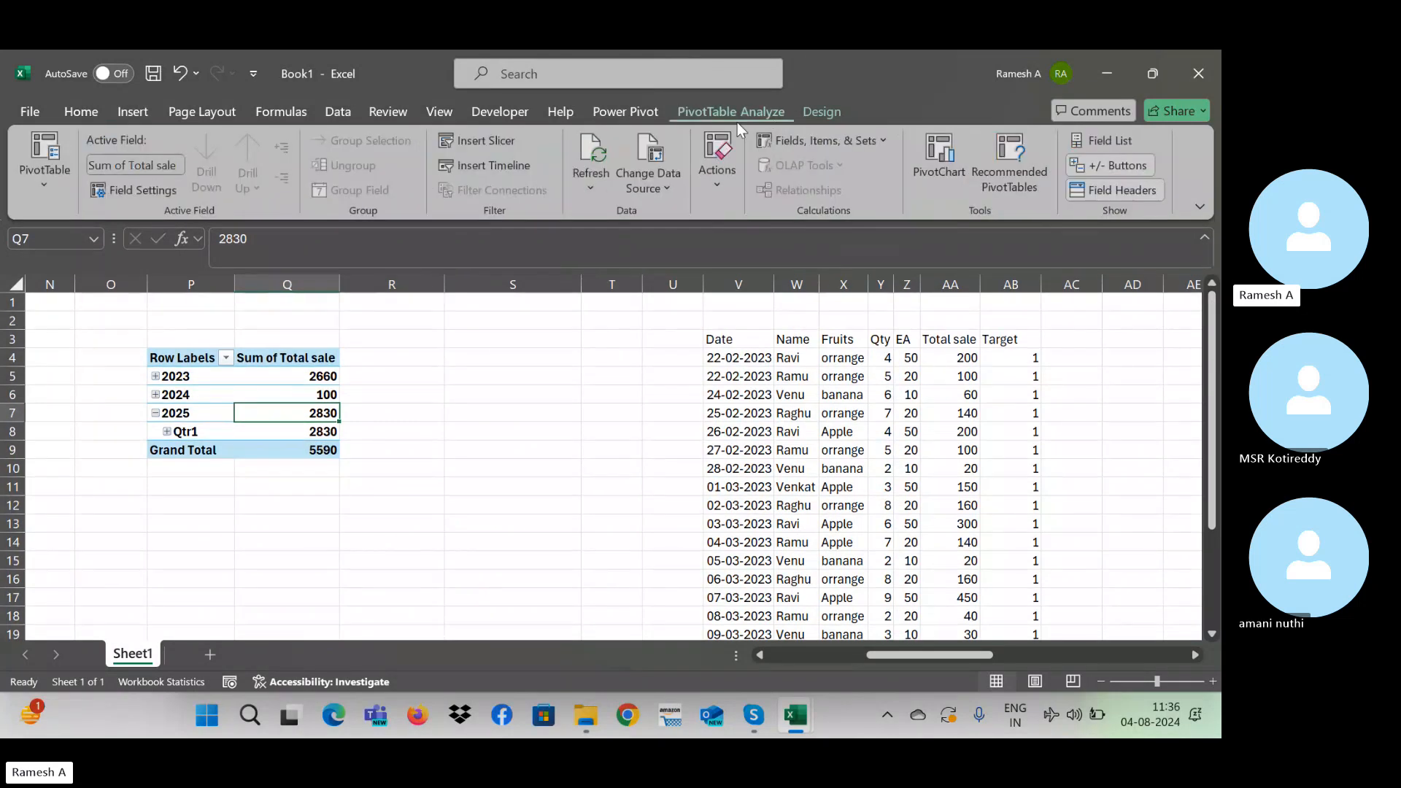
click(648, 153)
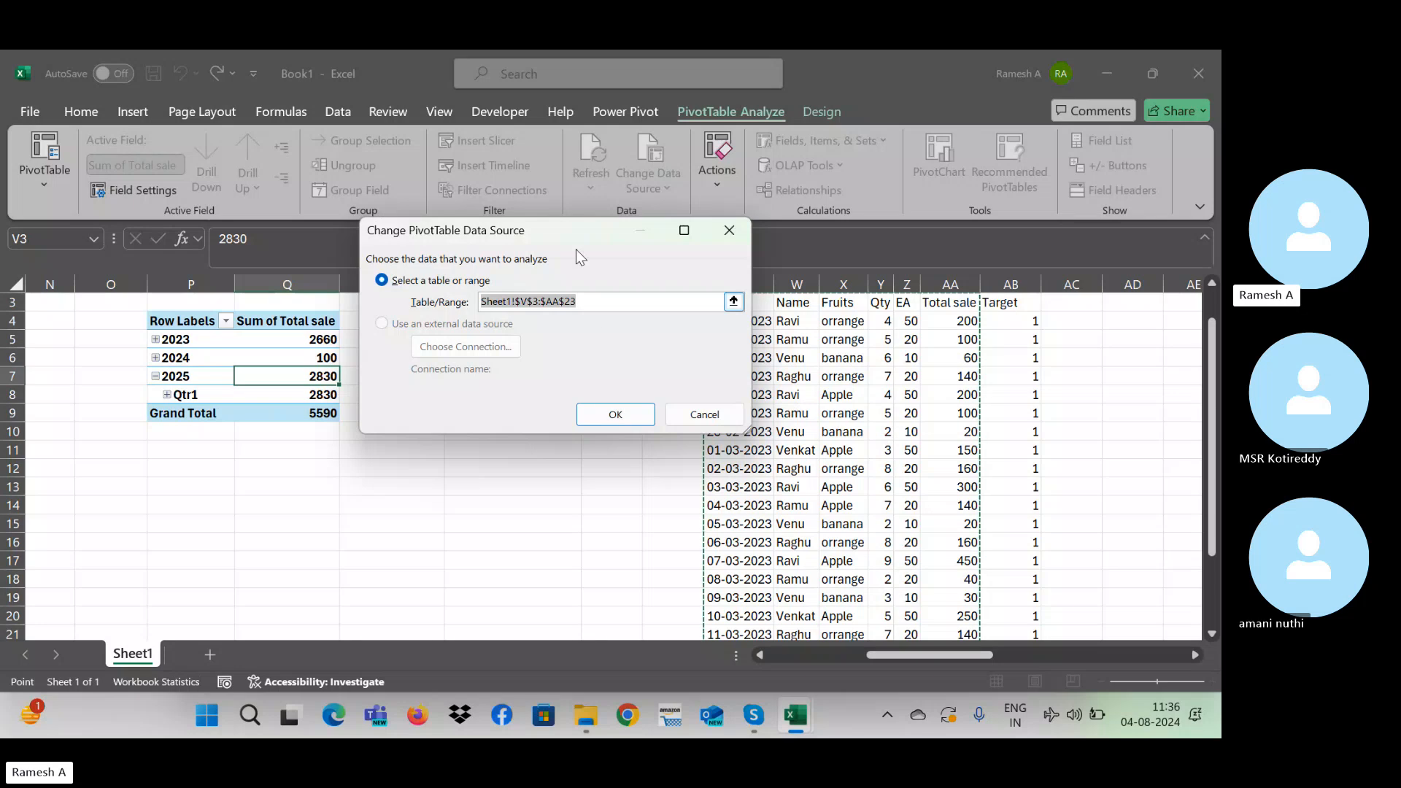
drag(545, 235, 388, 248)
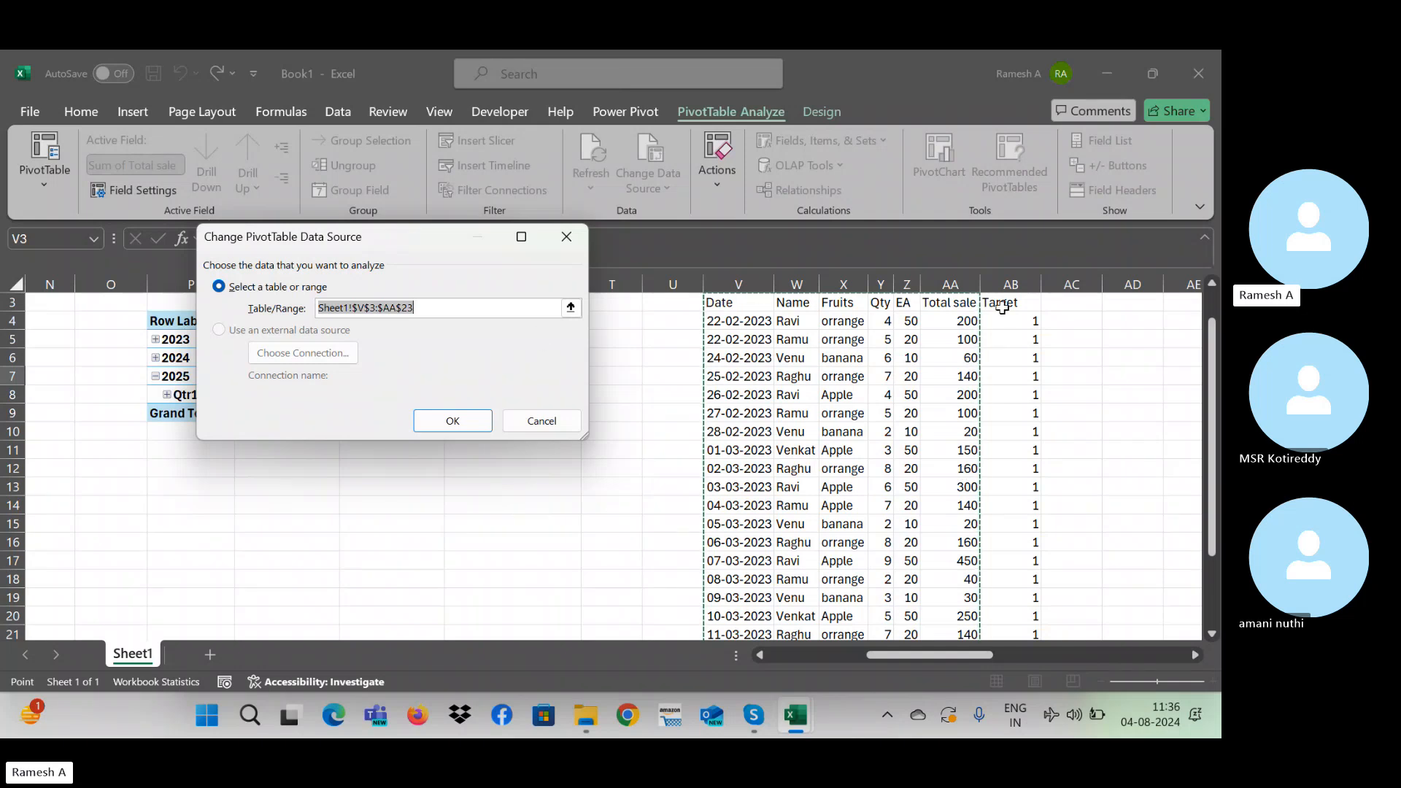
key(shift+Right)
key(shift+Down)
key(shift+Down)
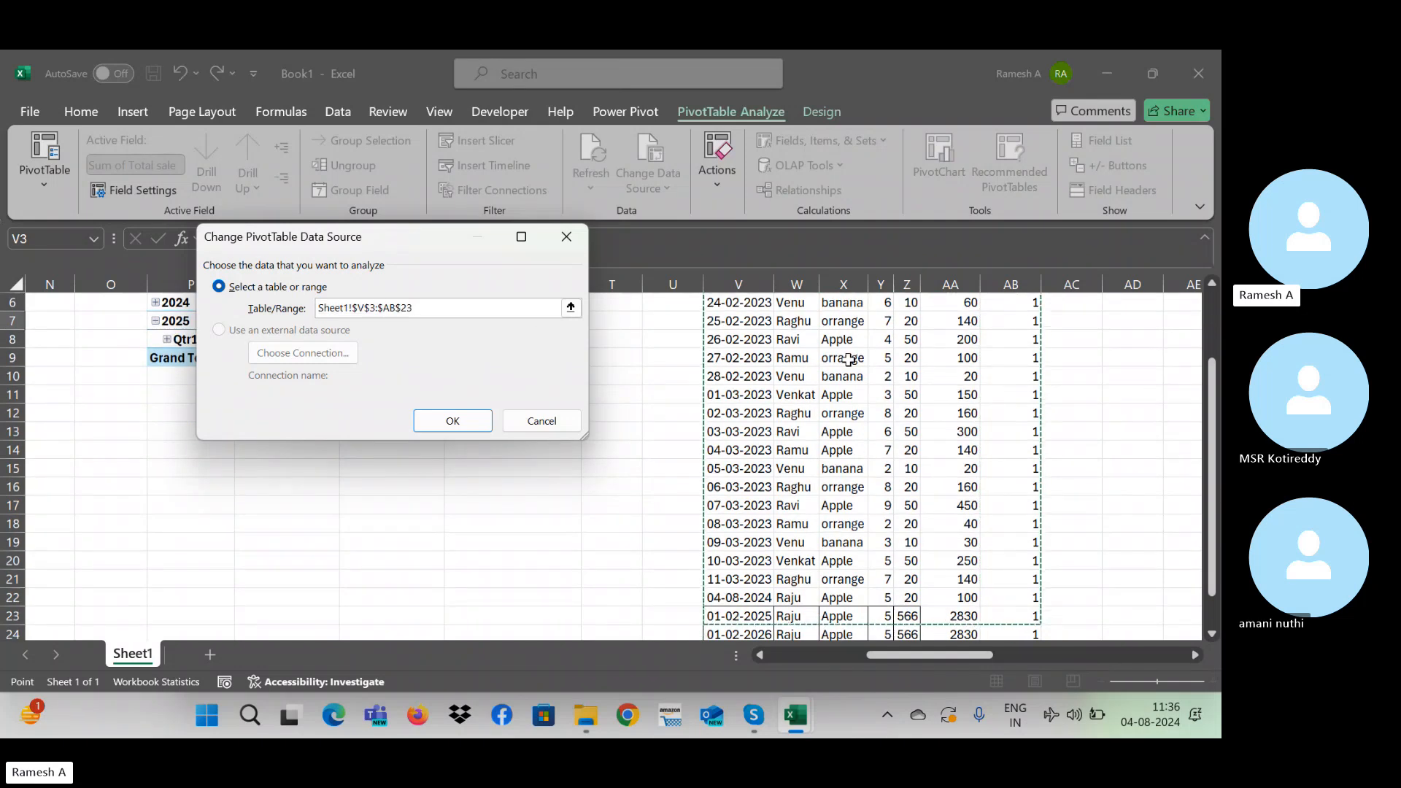
key(shift+Up)
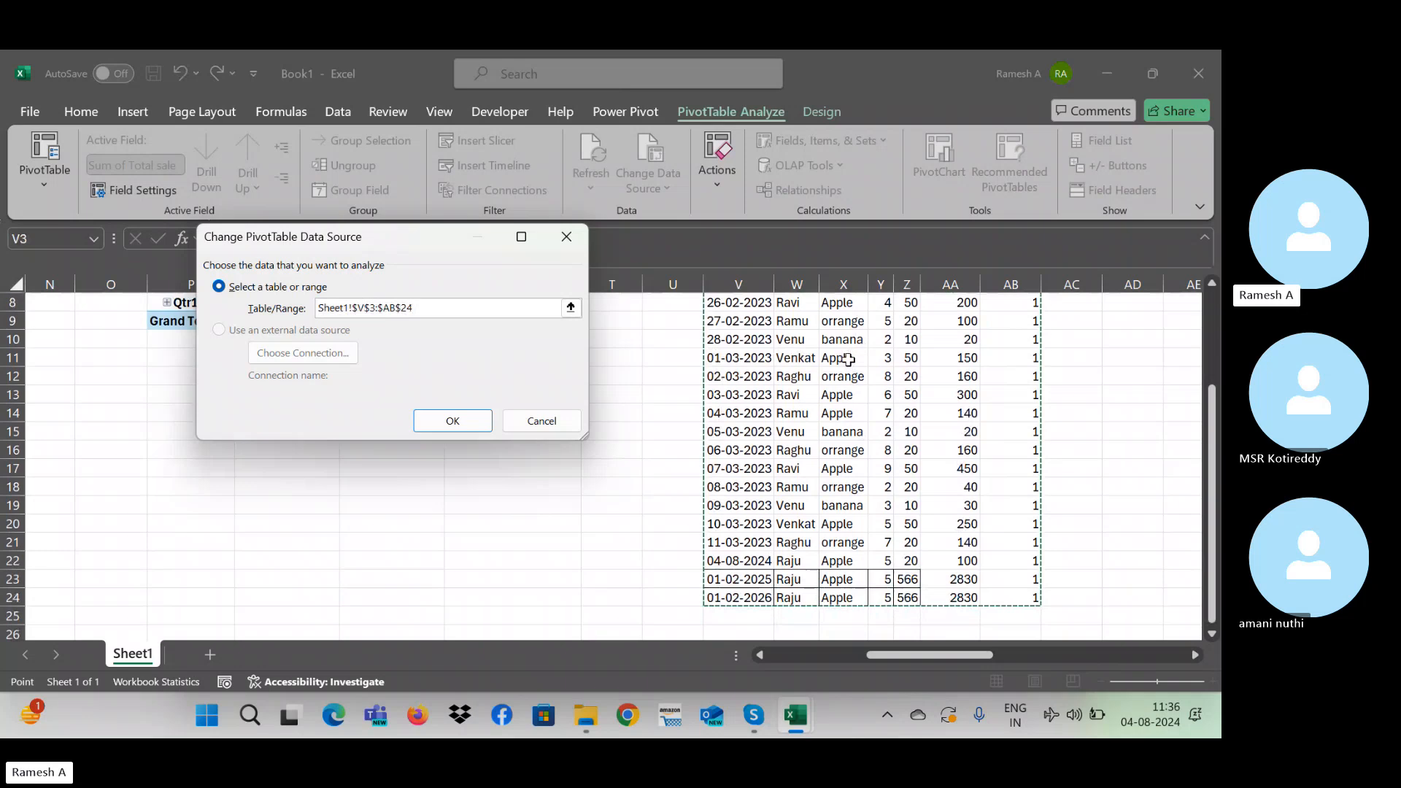
key(Return)
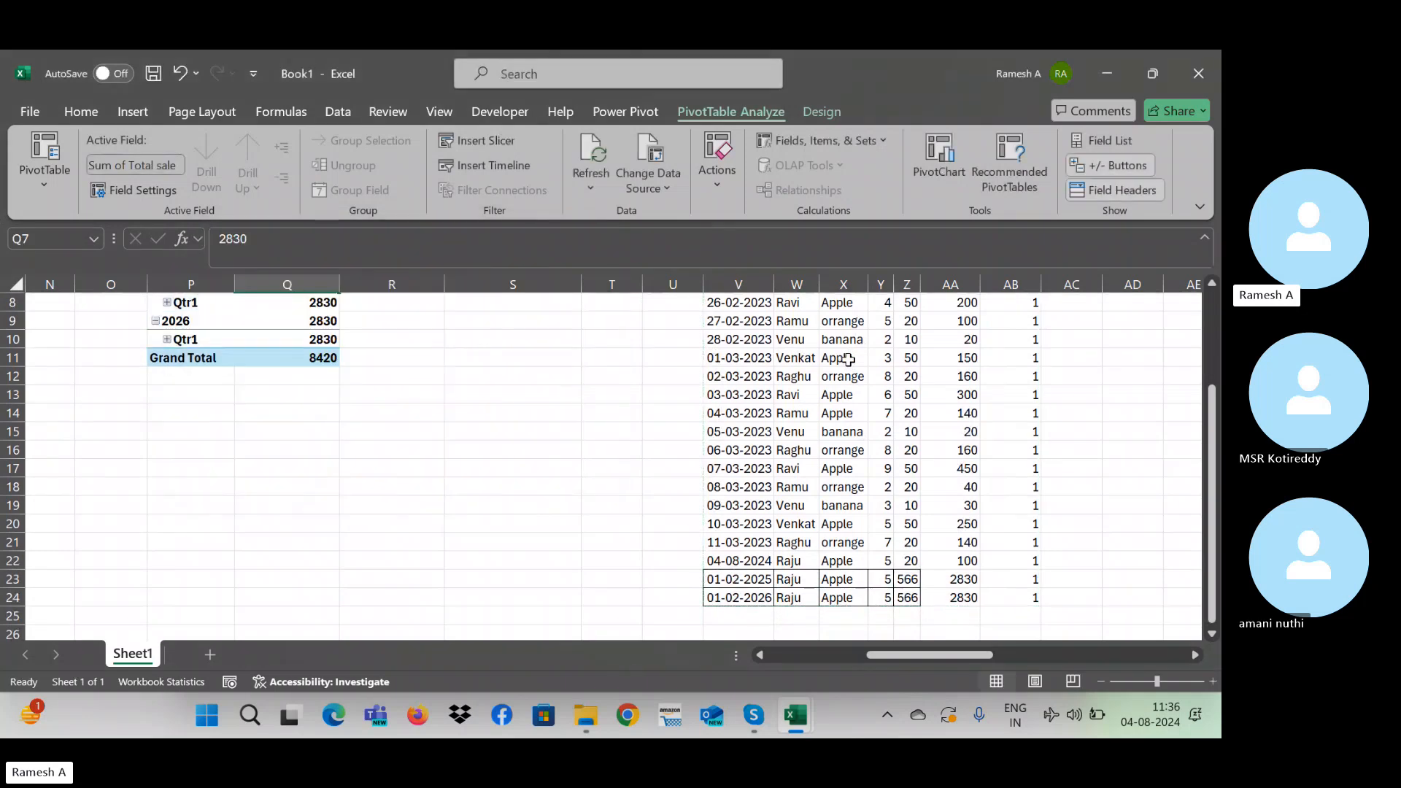
Step: Review the PivotTable at P4 with its plain source range, and compare them with the source table and its PivotTable
click(228, 314)
key(Up)
key(Up)
key(Up)
key(Up)
key(Up)
key(Up)
key(Up)
key(Up)
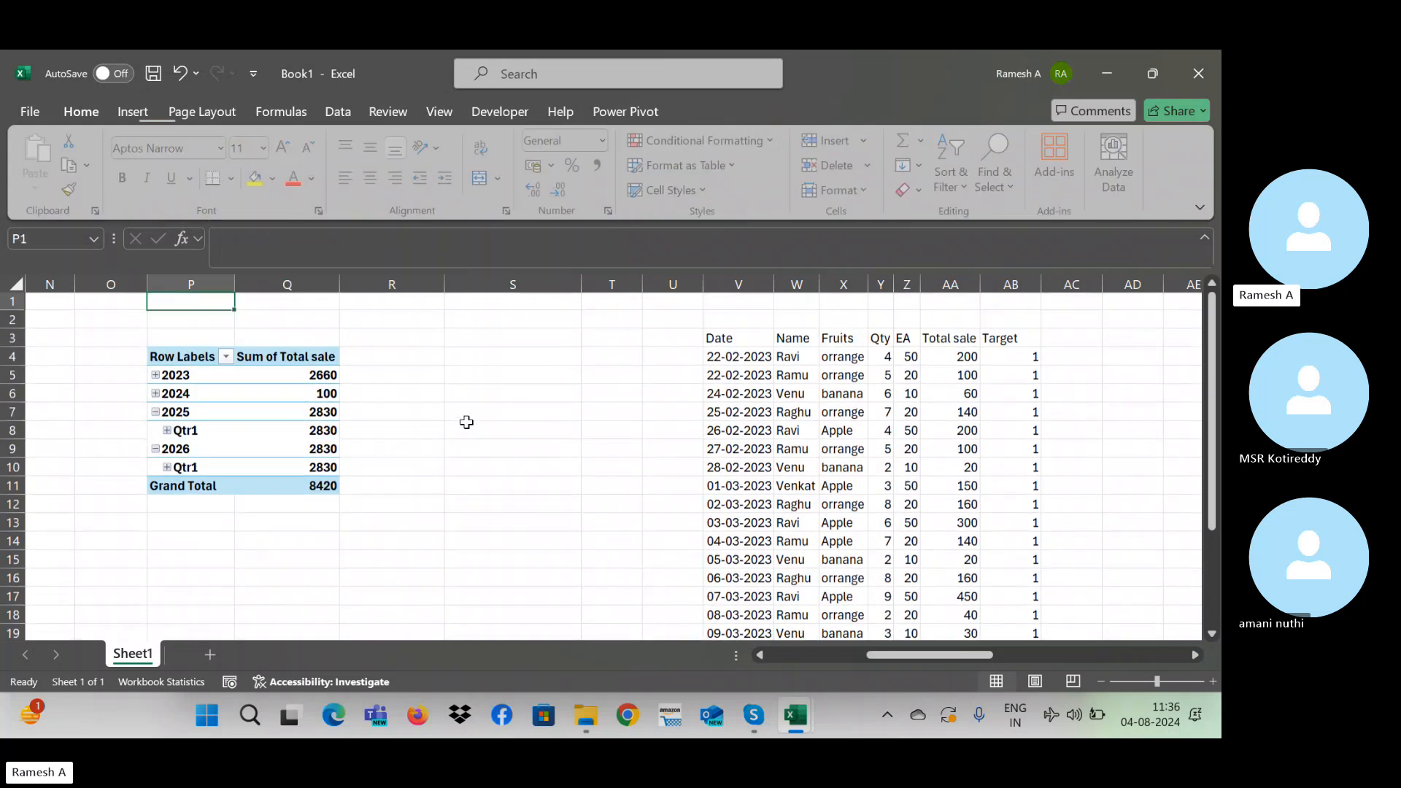
key(Down)
key(Down)
key(Down)
key(Down)
key(Down)
key(Right)
key(Right)
key(Right)
key(Right)
key(Right)
key(Right)
key(Right)
key(Right)
key(Right)
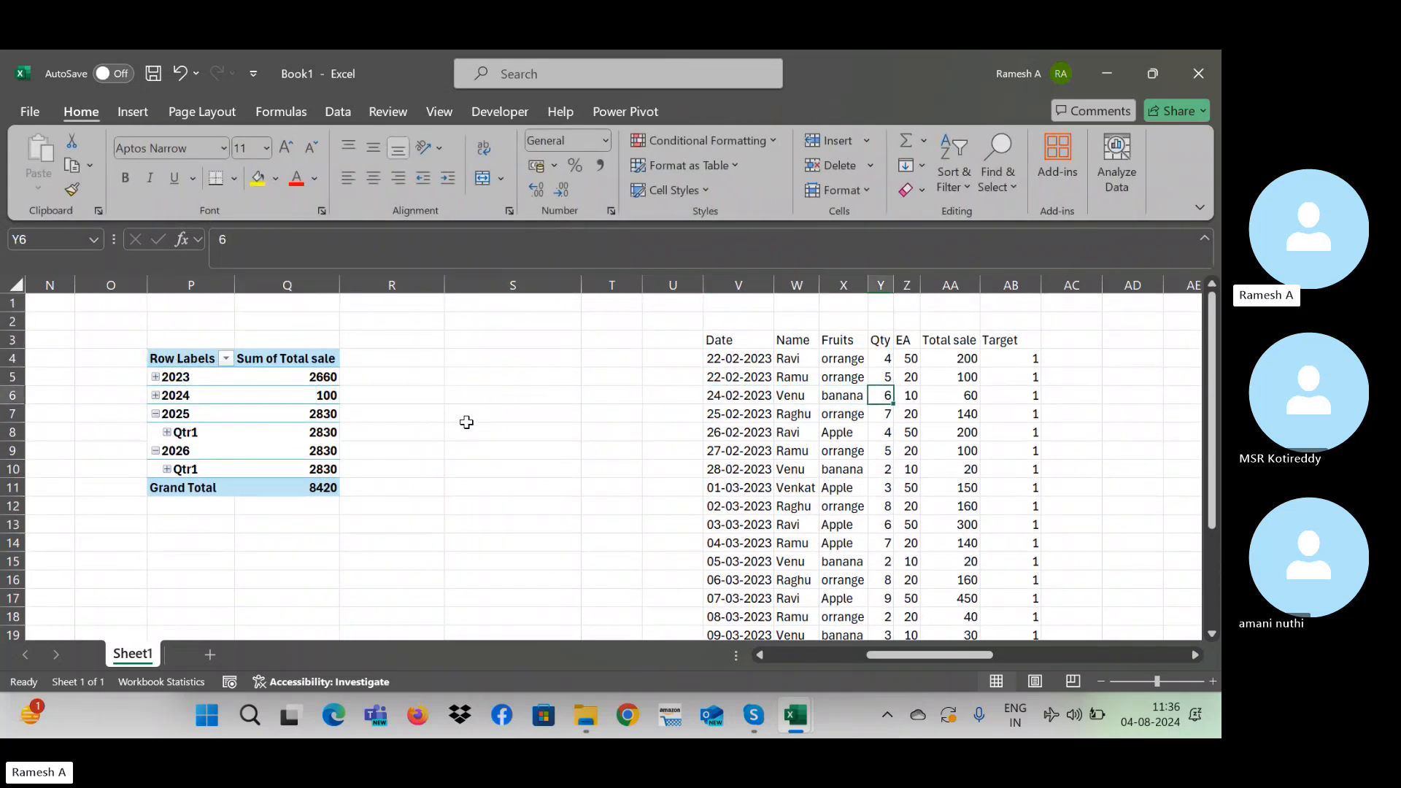
key(Left)
key(Left)
key(Left)
key(Left)
key(Left)
key(Left)
key(Left)
key(Left)
key(Left)
key(Left)
key(Left)
key(Left)
key(Left)
key(Left)
key(Left)
key(Left)
key(Left)
key(Left)
key(Left)
key(Left)
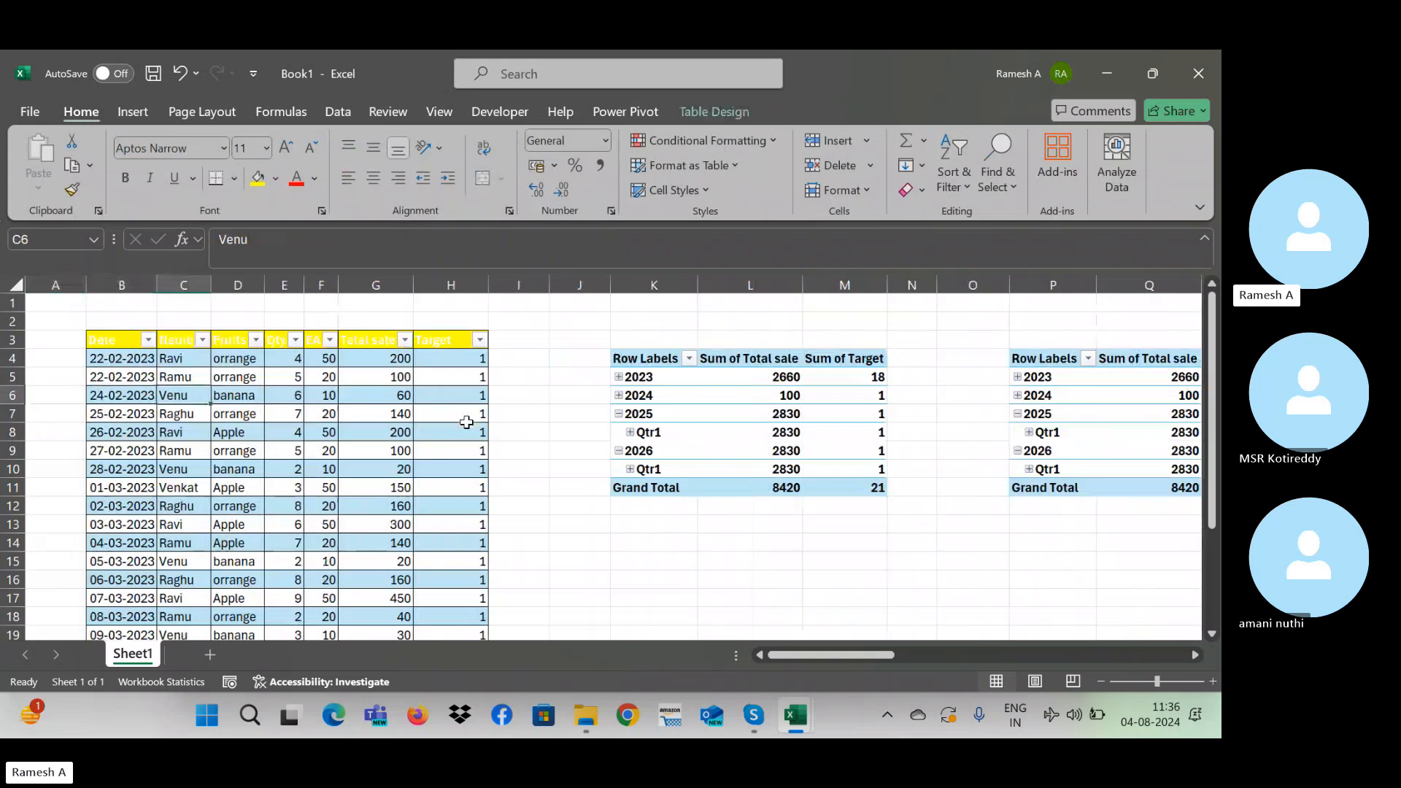
Step: Go down the source table's Name column past its last row to examine how its headers display when scrolled
key(Down)
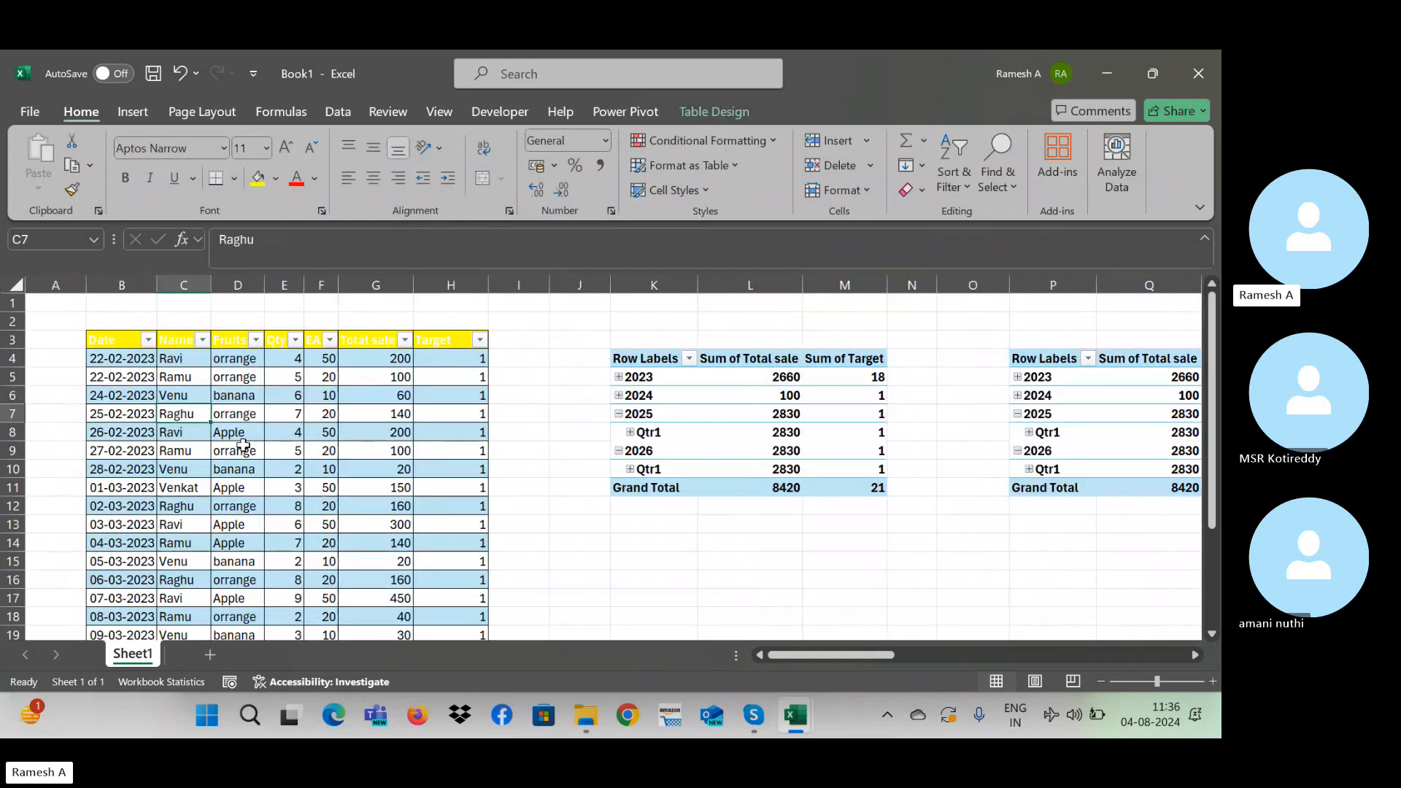
key(Down)
key(Down)
key(Down)
key(Down)
key(Down)
key(Down)
key(Down)
key(Down)
key(Down)
key(Down)
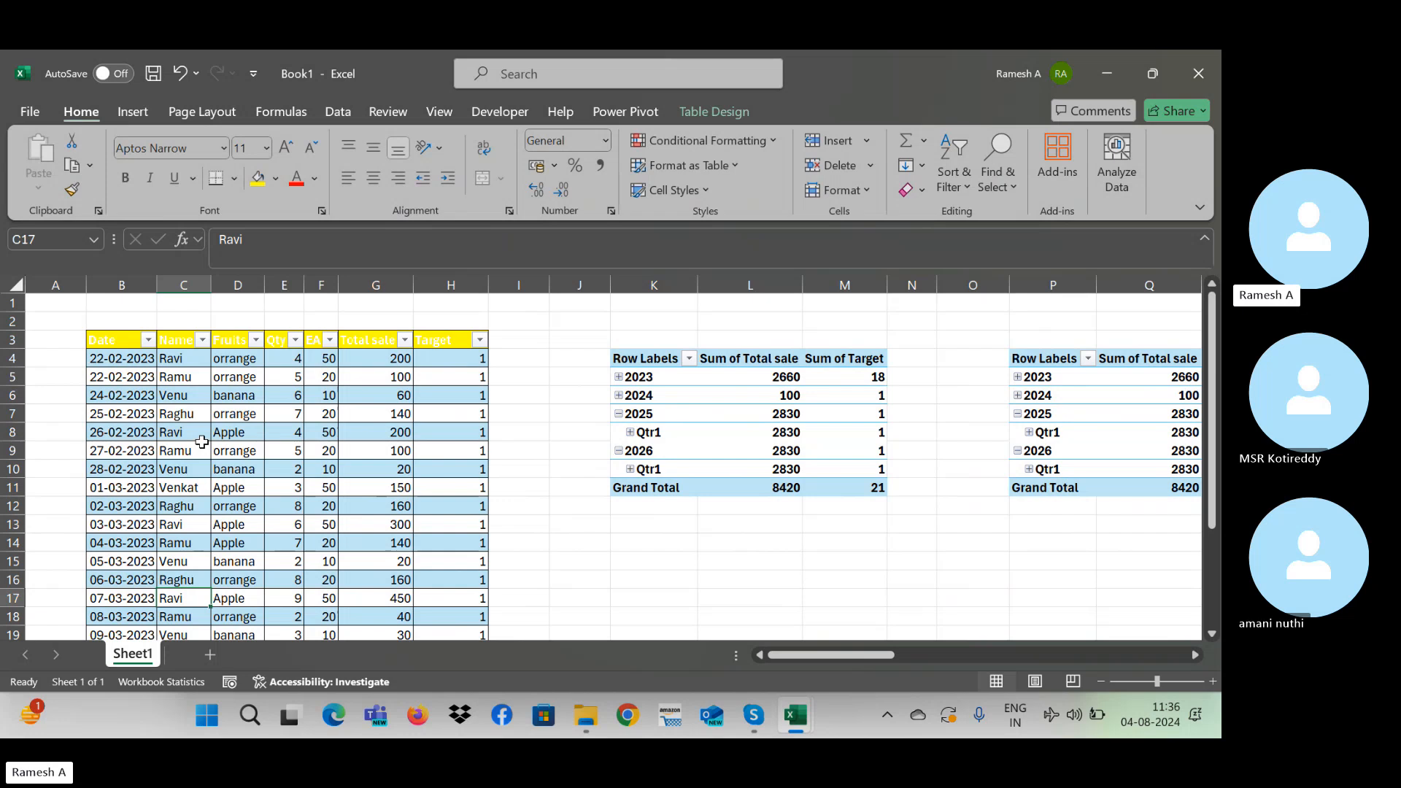
key(Down)
key(Down)
key(Down)
key(Down)
key(Down)
key(Down)
key(Down)
key(Down)
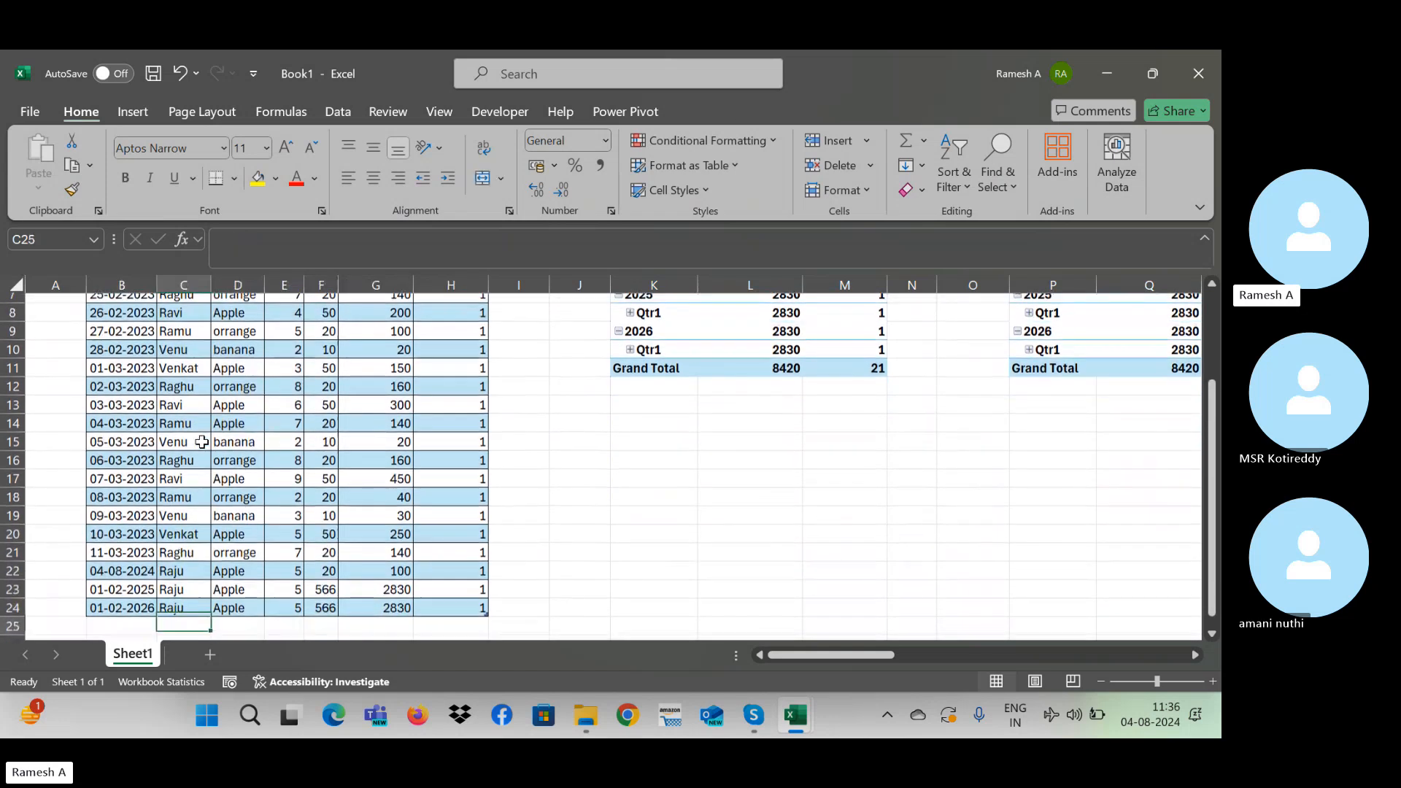
key(Down)
key(Down)
key(Down)
key(Down)
key(Down)
key(Down)
key(Down)
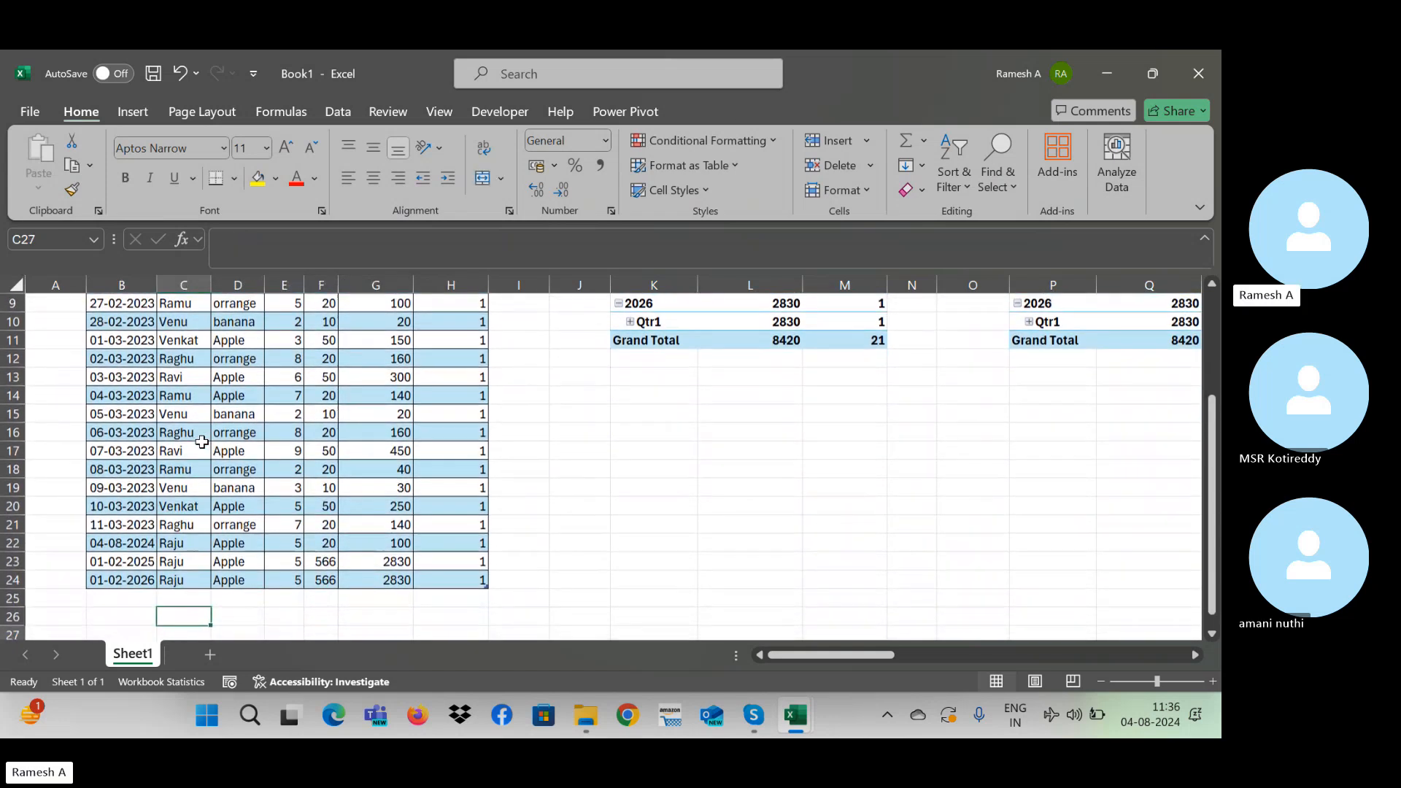
key(ctrl+Down)
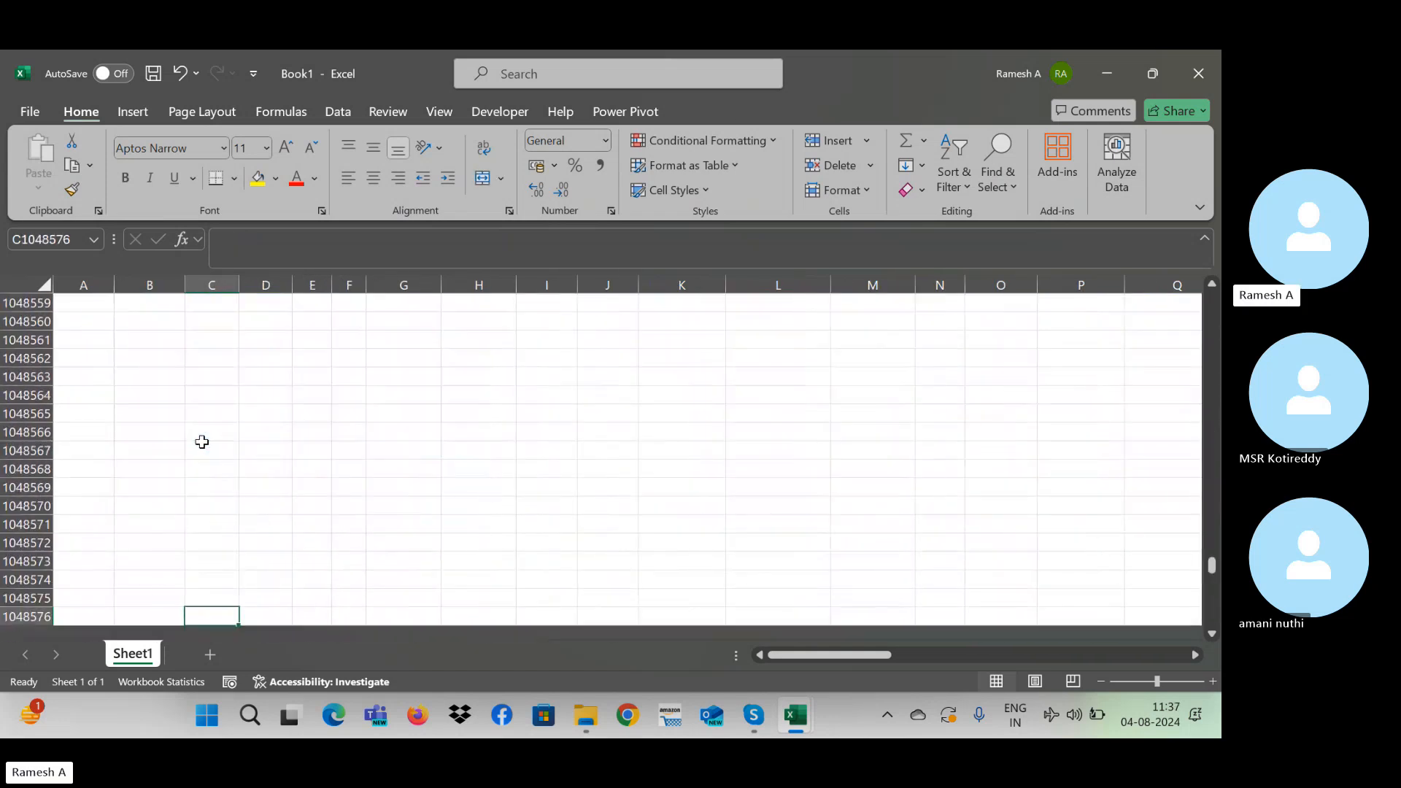
key(ctrl+Up)
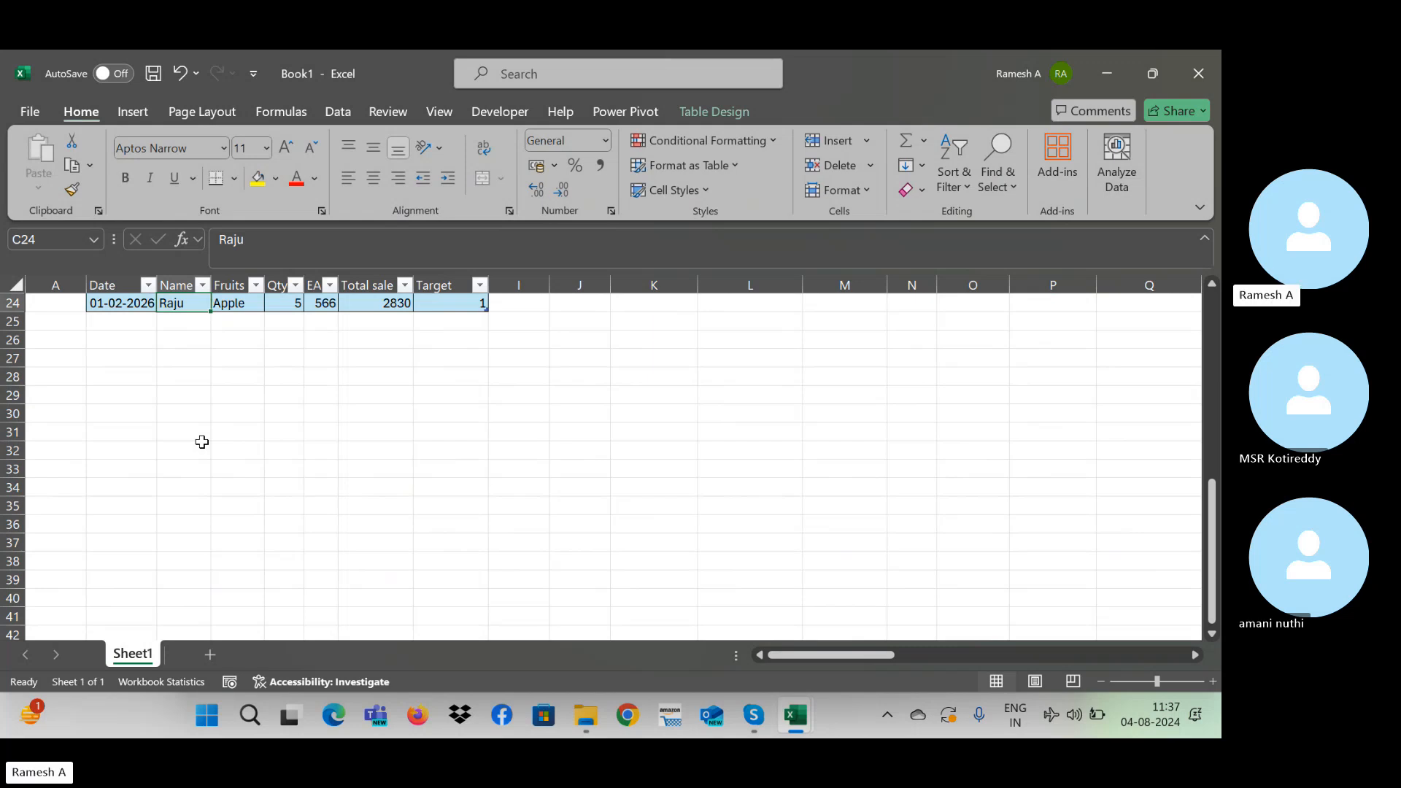
Step: Return to the plain data range starting at V3 and select cell X6 in its Fruits column
key(Up)
key(Right)
key(Right)
key(Right)
key(Right)
key(Right)
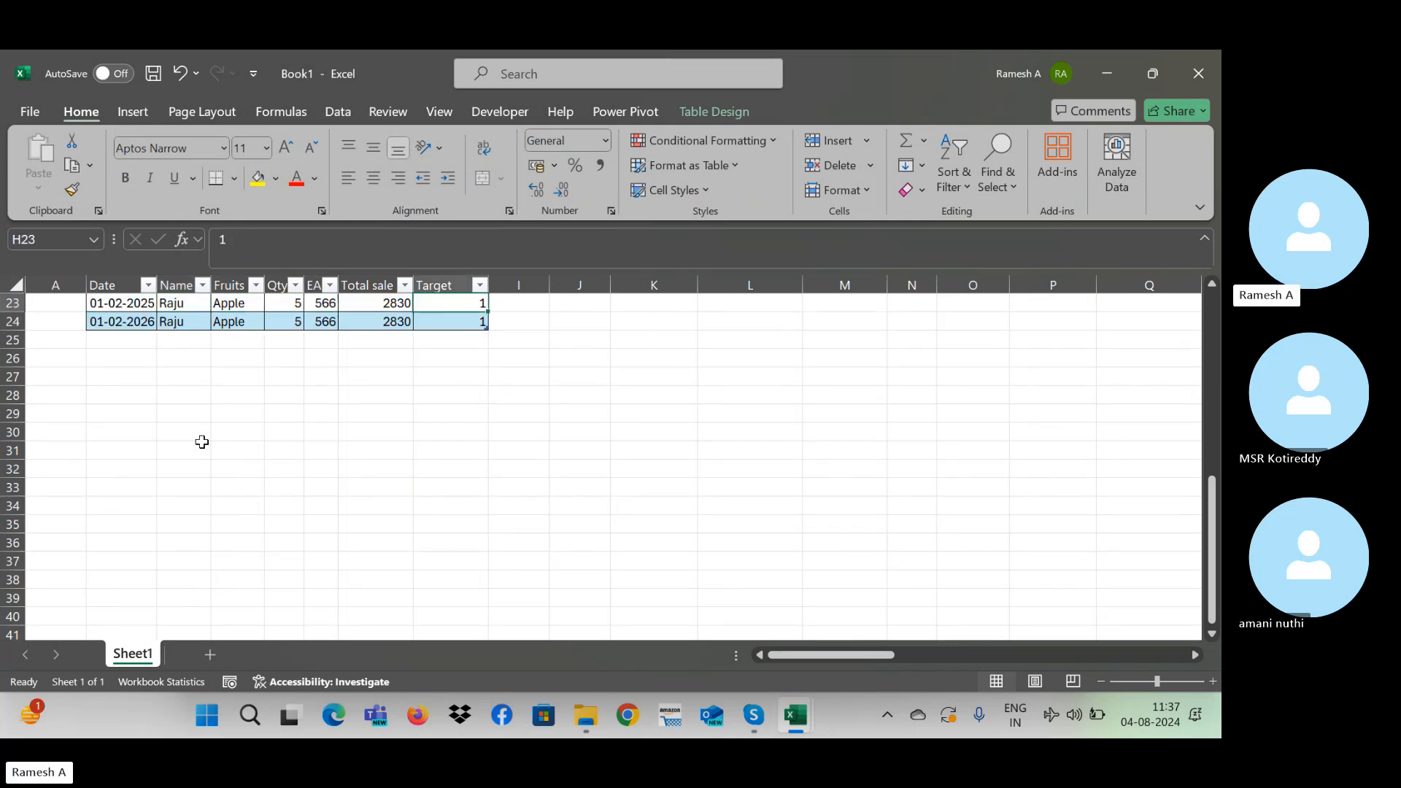
key(ctrl+Right)
key(ctrl+Up)
key(ctrl+Up)
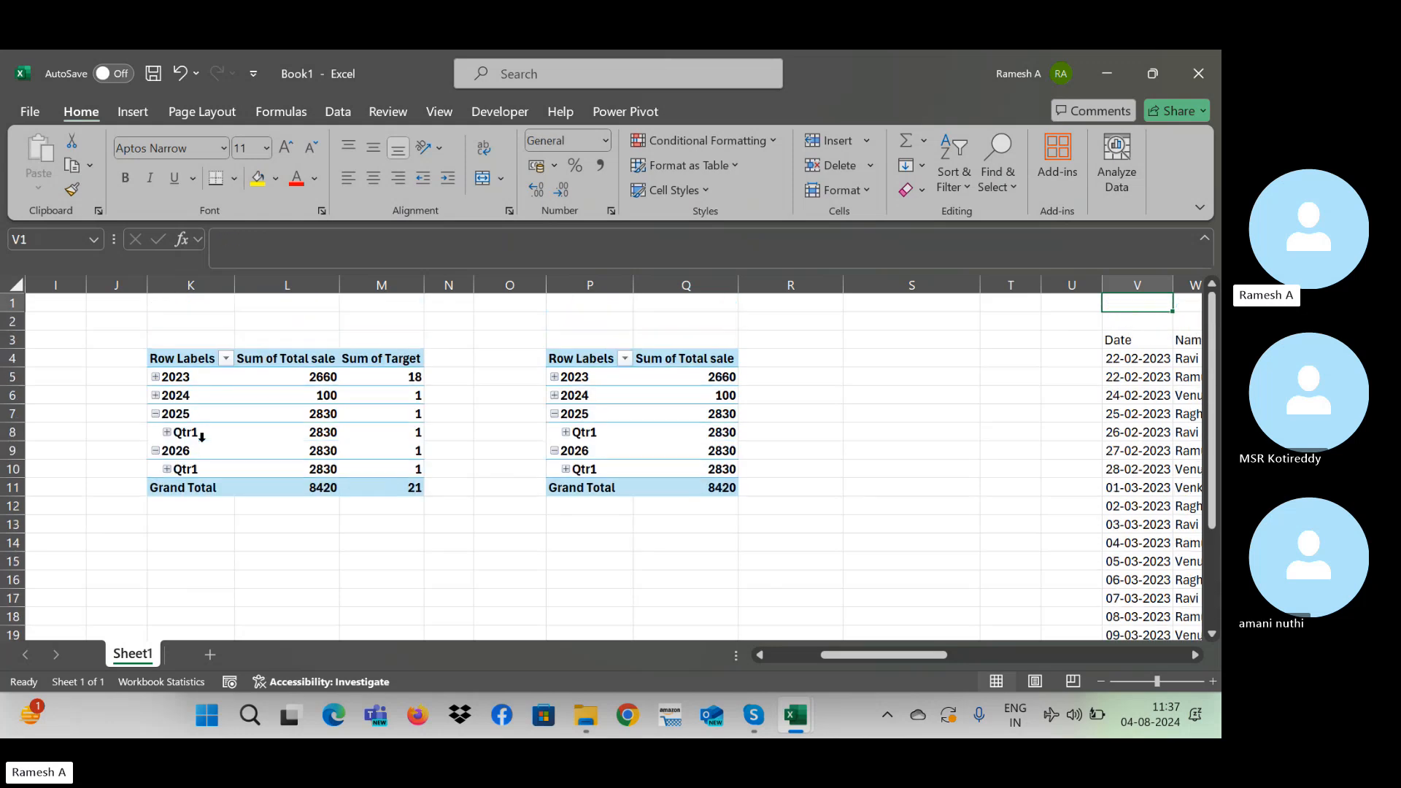
key(Right)
key(Right)
key(Right)
key(Right)
key(Right)
key(Right)
key(Right)
key(Right)
key(Right)
key(Right)
key(Right)
key(Down)
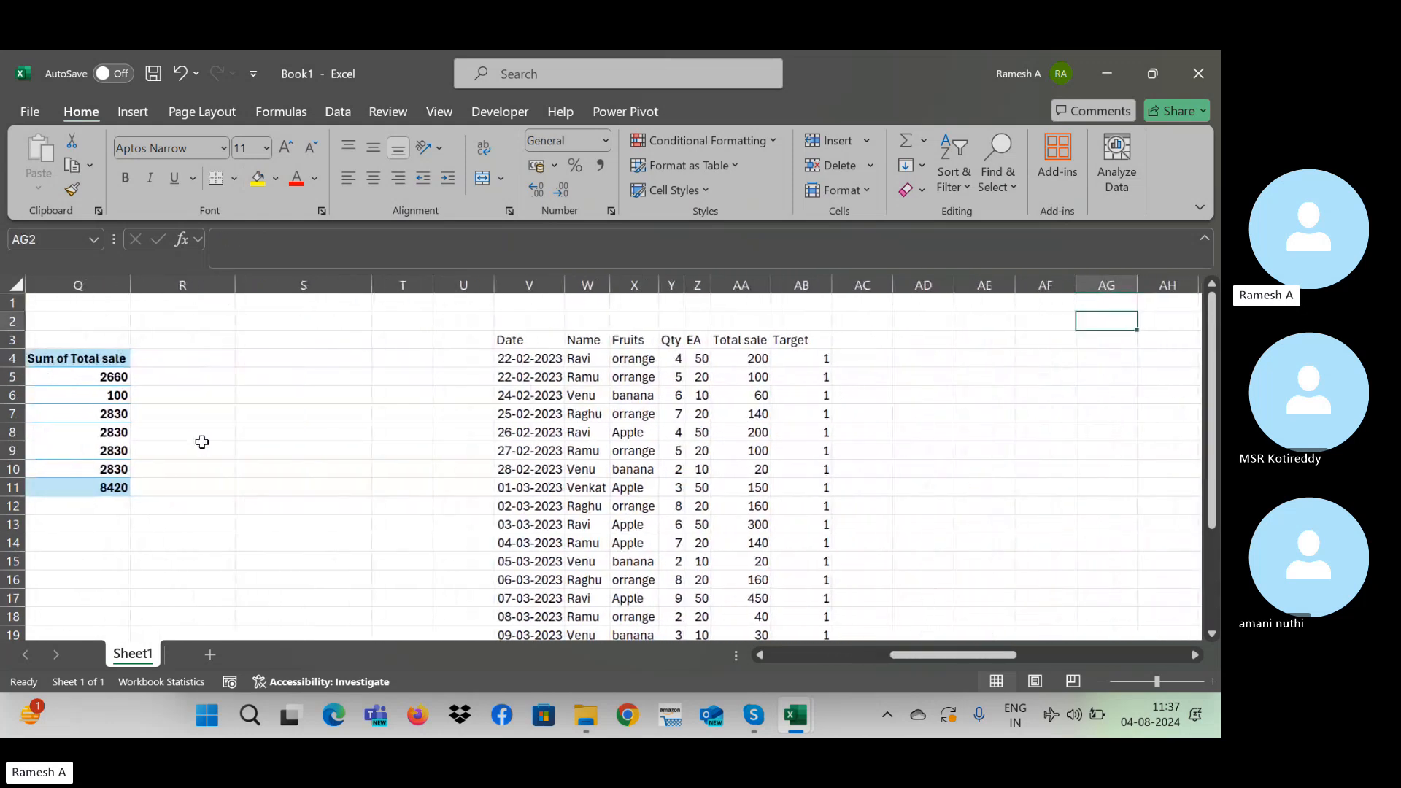
key(Down)
key(Down)
click(629, 393)
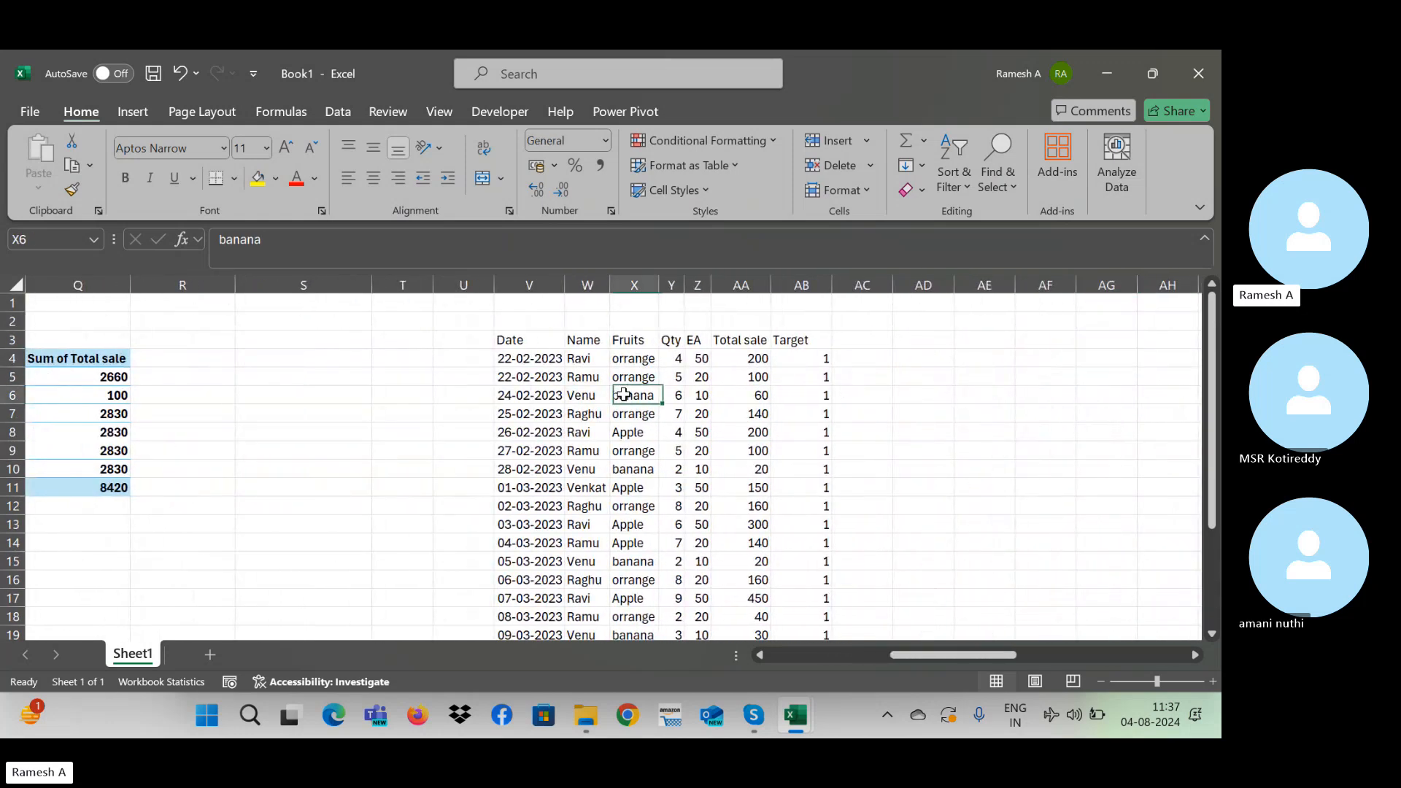
Step: Go down the plain data range past its last row and back up to examine how its headers display when scrolled
key(Down)
key(Down)
key(Down)
key(Down)
key(Down)
key(Down)
key(Down)
key(Down)
key(Down)
key(Down)
key(Down)
key(Down)
key(Down)
key(Down)
key(Down)
key(Down)
key(Down)
key(Down)
key(Down)
key(Down)
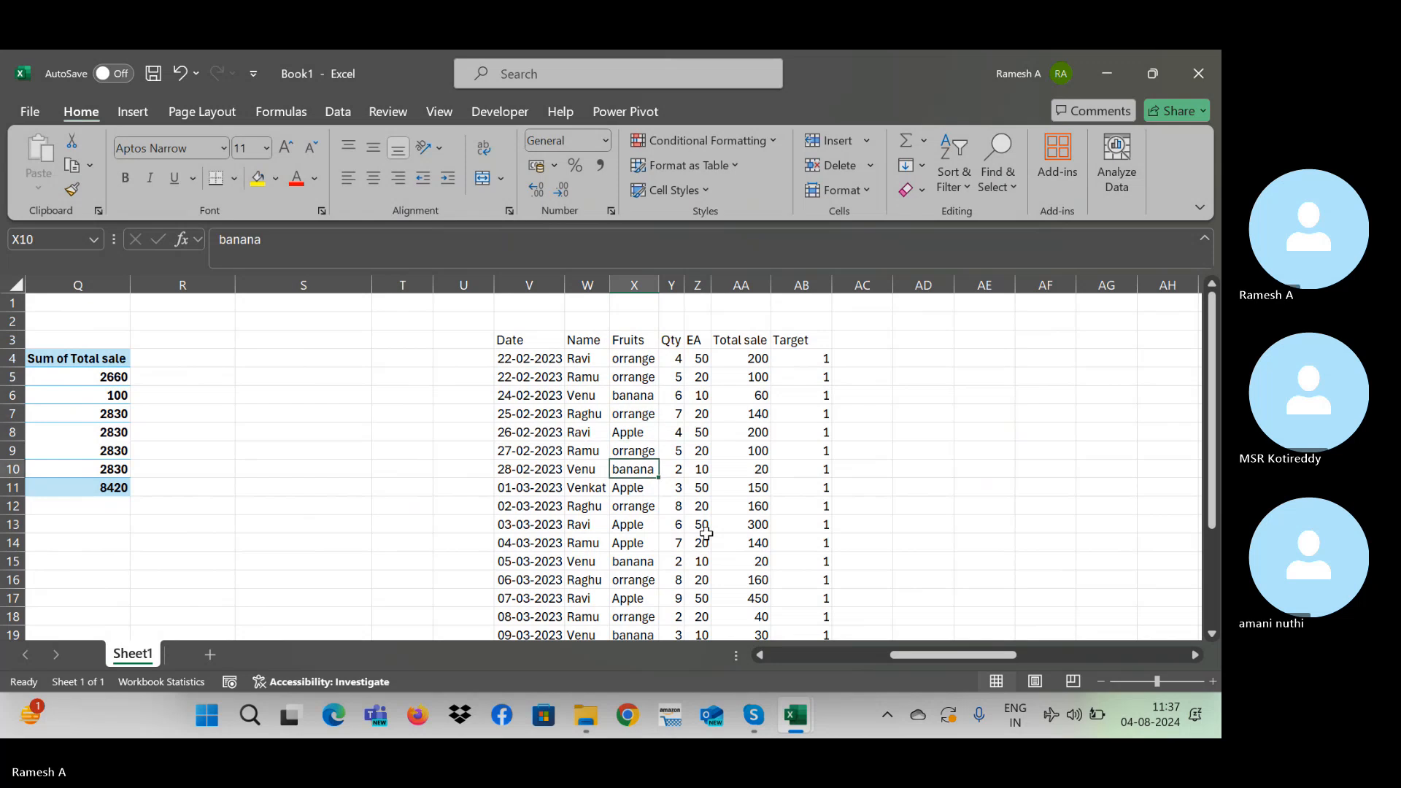
key(Right)
key(Up)
key(Up)
key(Up)
key(Up)
key(Up)
key(Up)
key(Up)
key(Up)
key(Up)
key(Up)
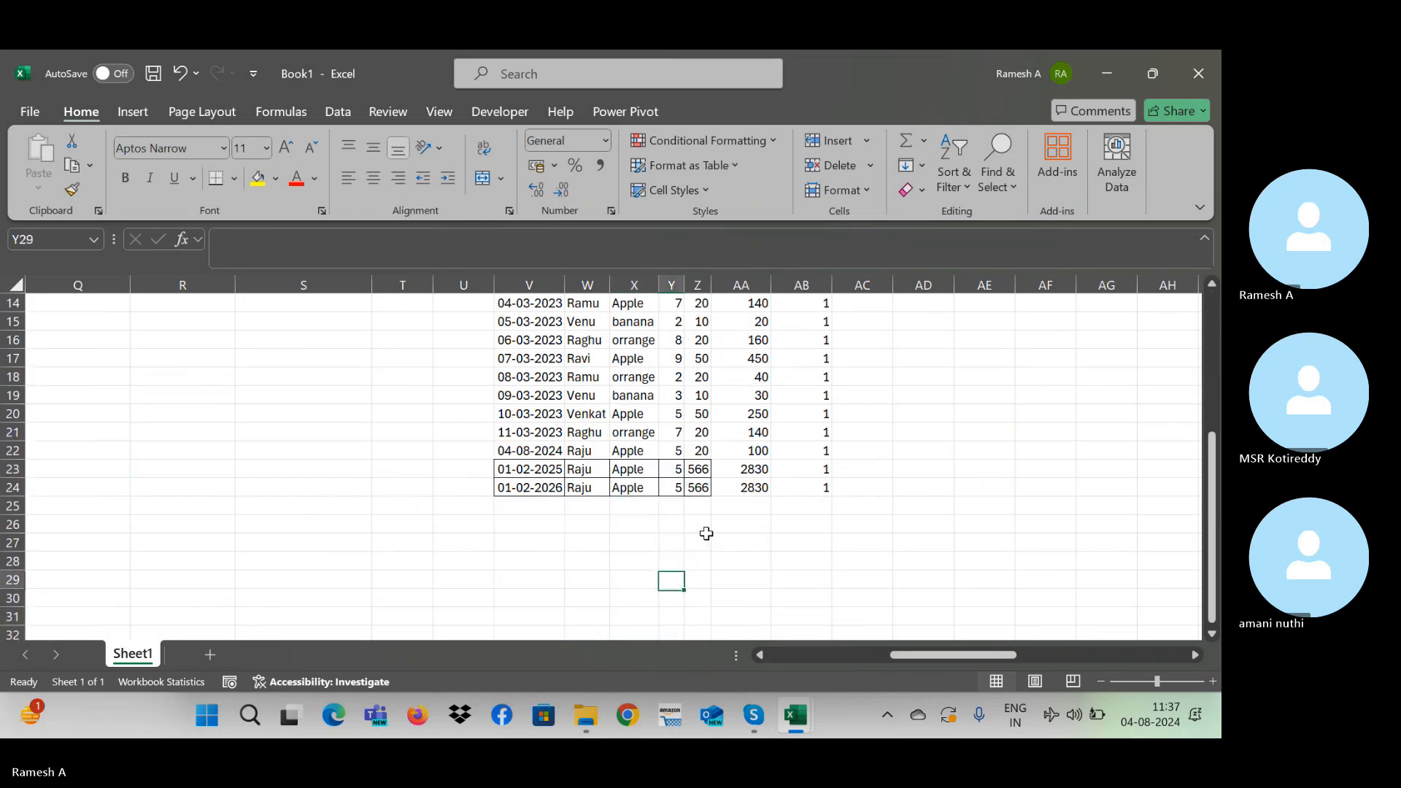
key(Up)
key(Up)
key(Up)
key(Up)
key(Up)
key(Up)
key(Up)
key(Up)
key(Up)
key(Up)
key(Up)
key(Up)
key(Up)
key(Up)
key(Up)
key(Up)
key(Up)
key(Up)
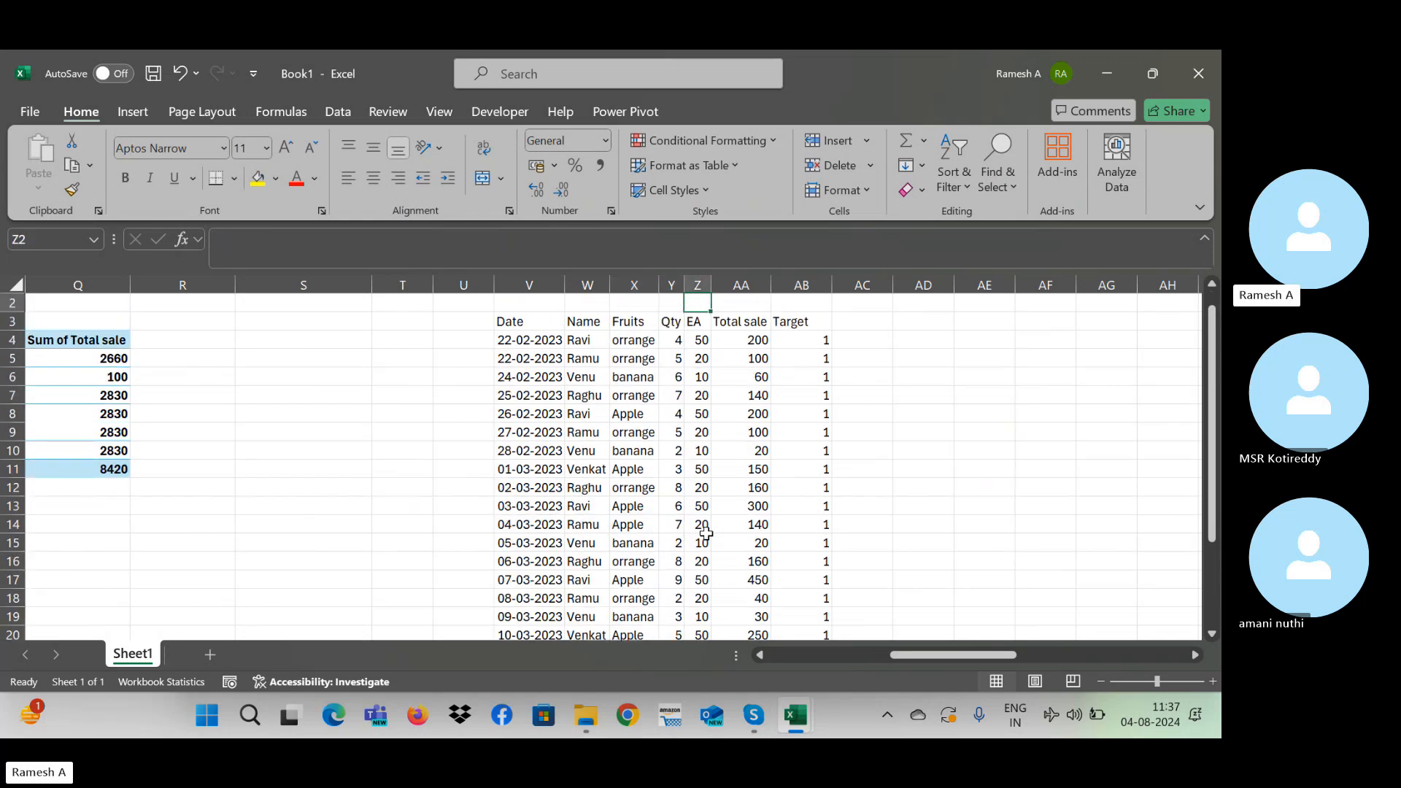
Step: Go across row 4 beyond the plain data range to view the other data copy in columns AO to AU
key(Right)
key(Right)
key(Right)
key(Right)
key(Right)
key(Down)
key(Left)
key(Right)
key(Right)
key(Right)
key(Right)
key(Right)
key(Right)
key(Right)
key(Right)
key(Right)
key(Right)
key(Right)
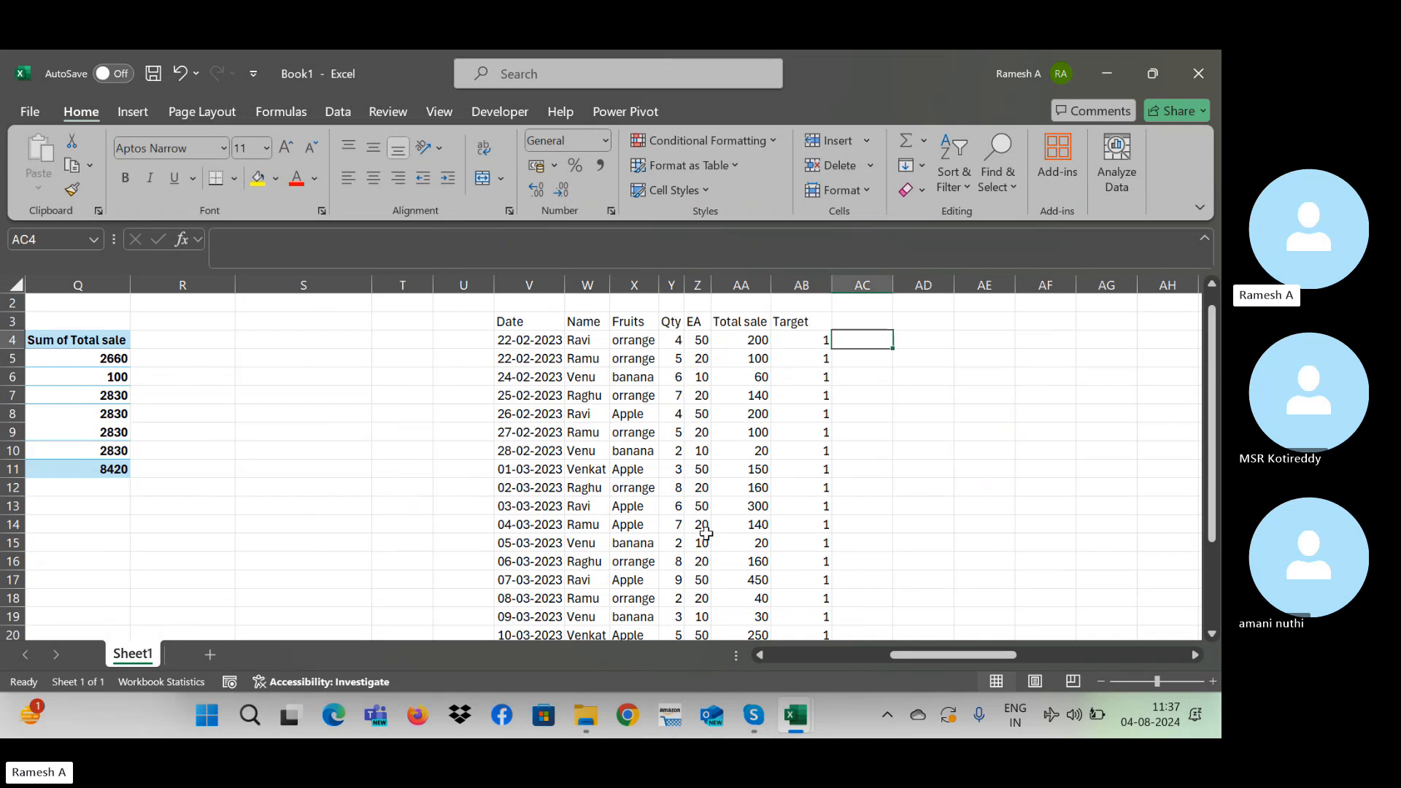
key(Right)
key(Right)
key(Right)
key(Right)
key(Right)
key(Right)
key(Right)
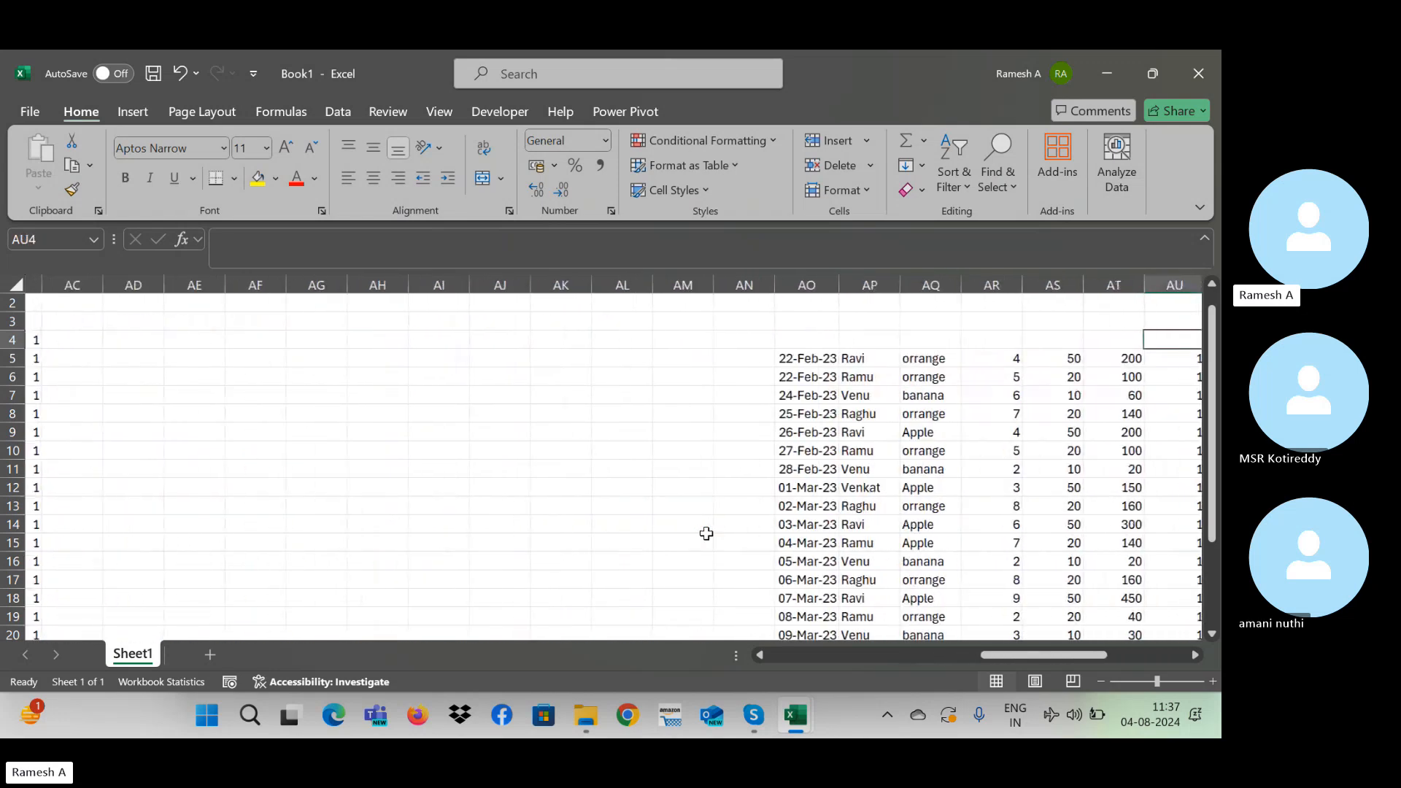
Step: Switch to the Skype call window to check the meeting, and return to the Excel workbook
click(762, 708)
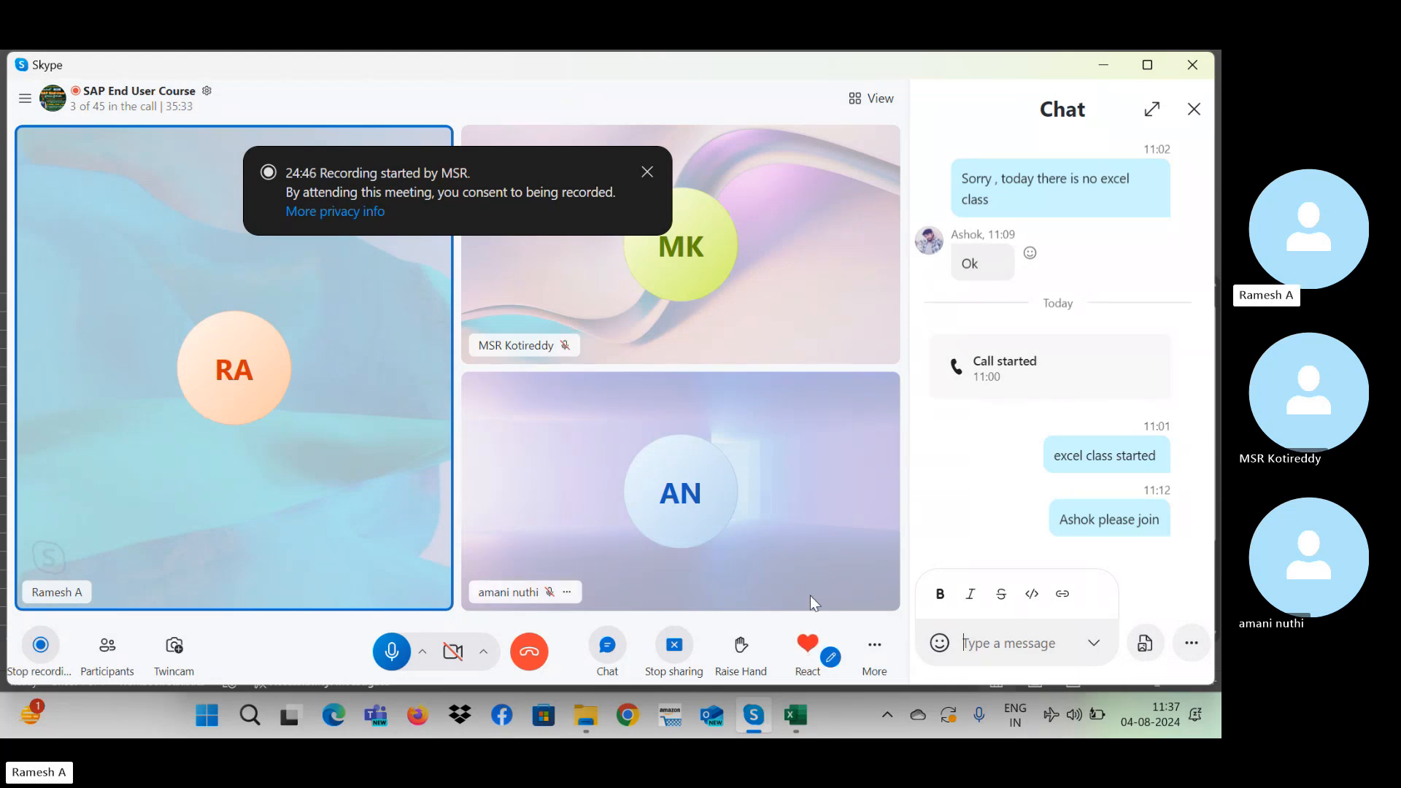
key(alt+Tab)
key(alt+Tab)
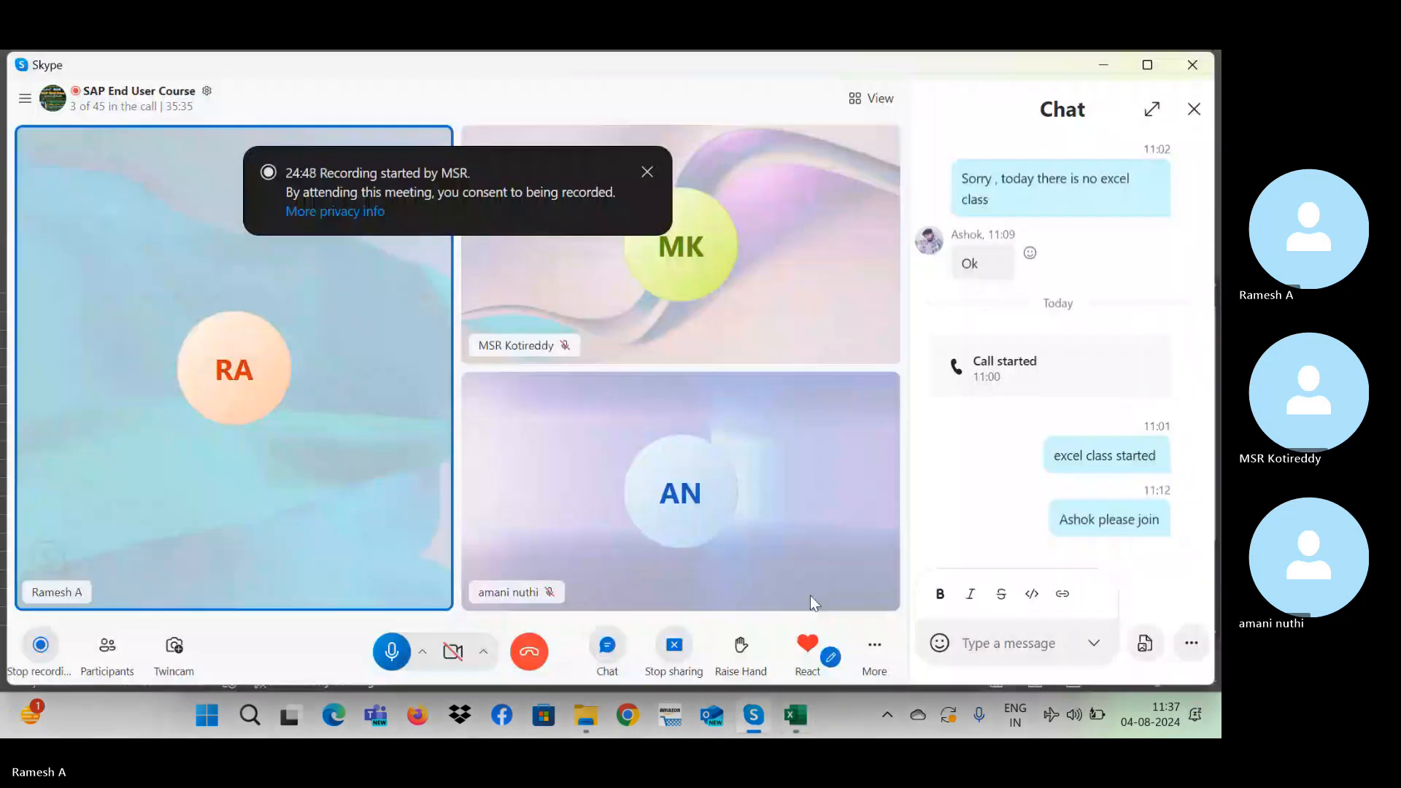
key(alt+Tab)
key(alt+Tab)
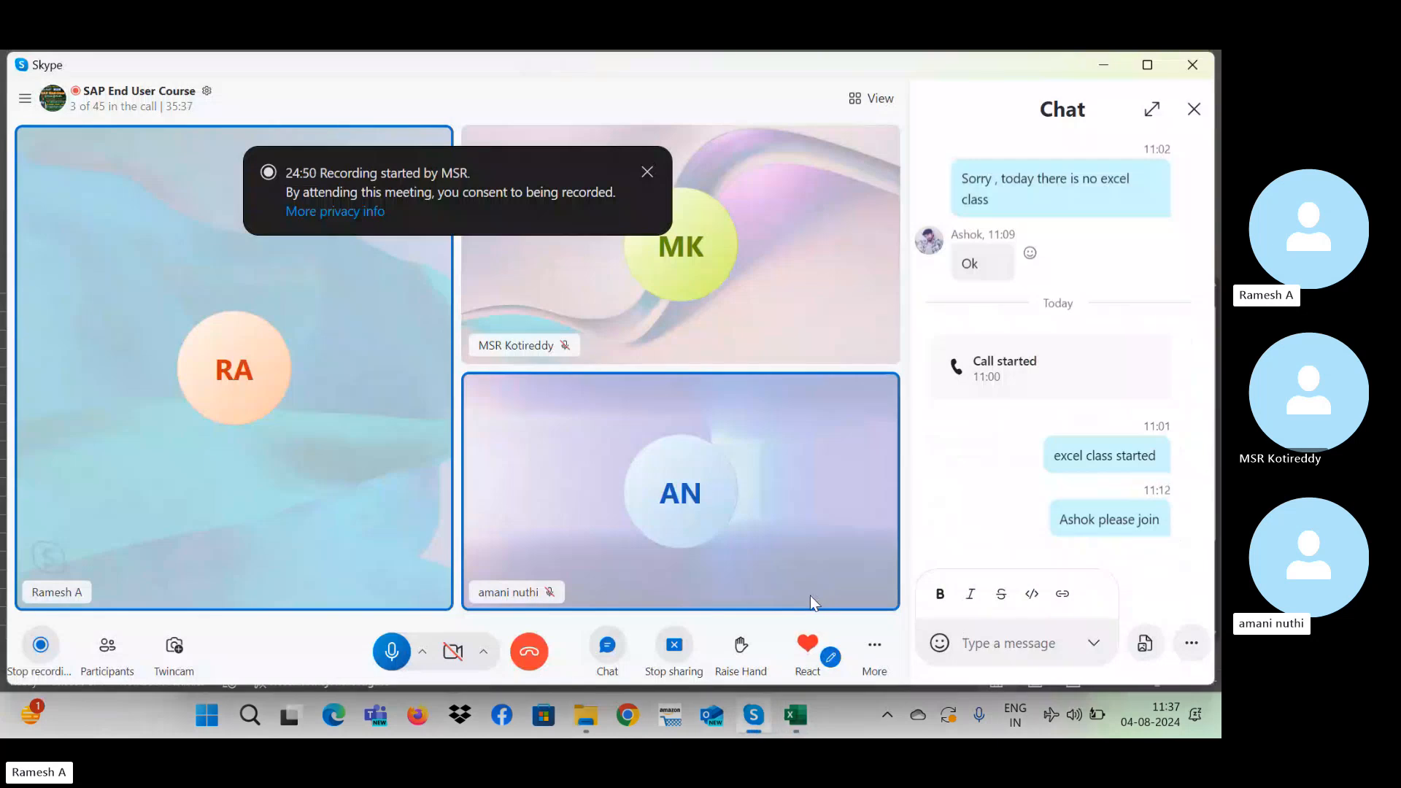
key(alt+Tab)
key(alt+Tab)
key(alt+Tab)
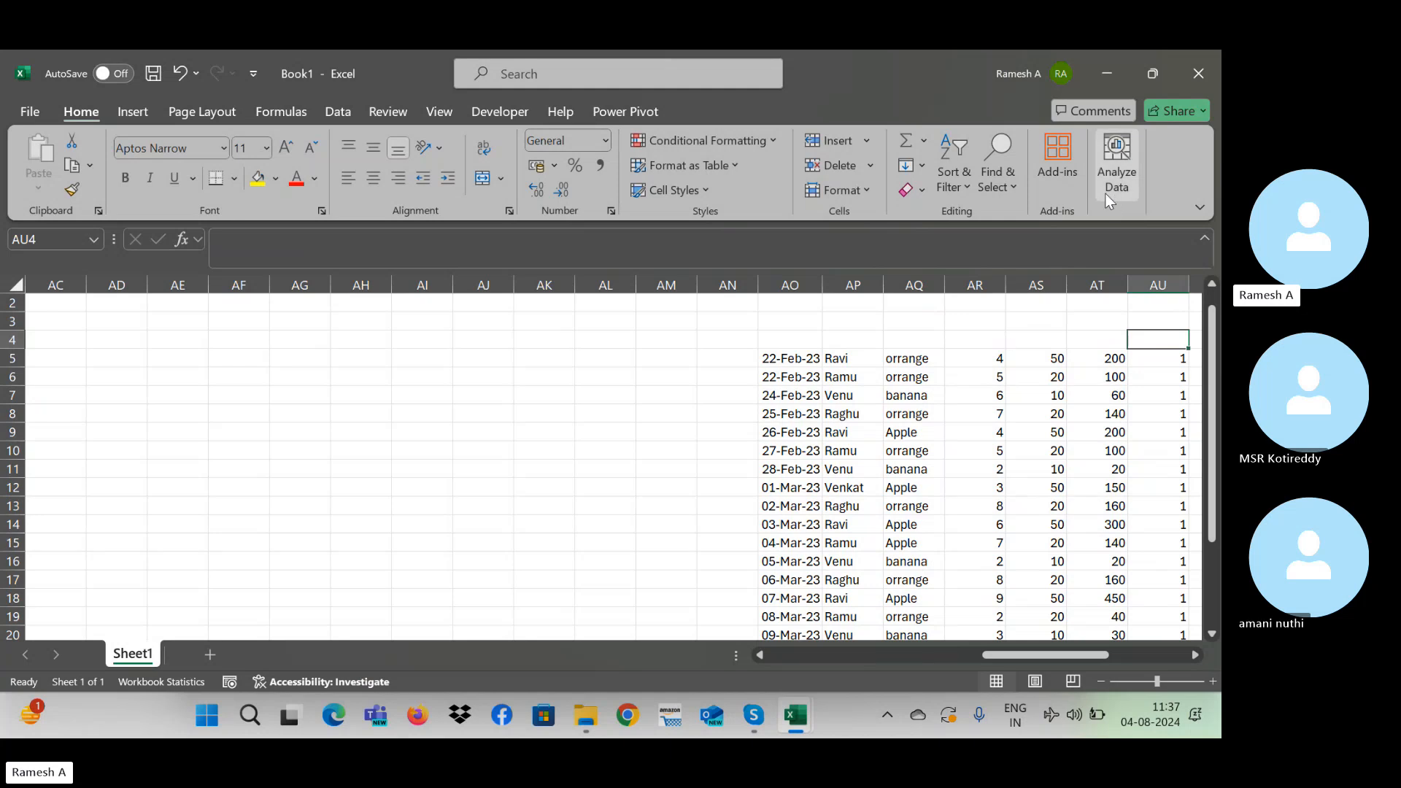
key(alt+Tab)
key(alt+Tab)
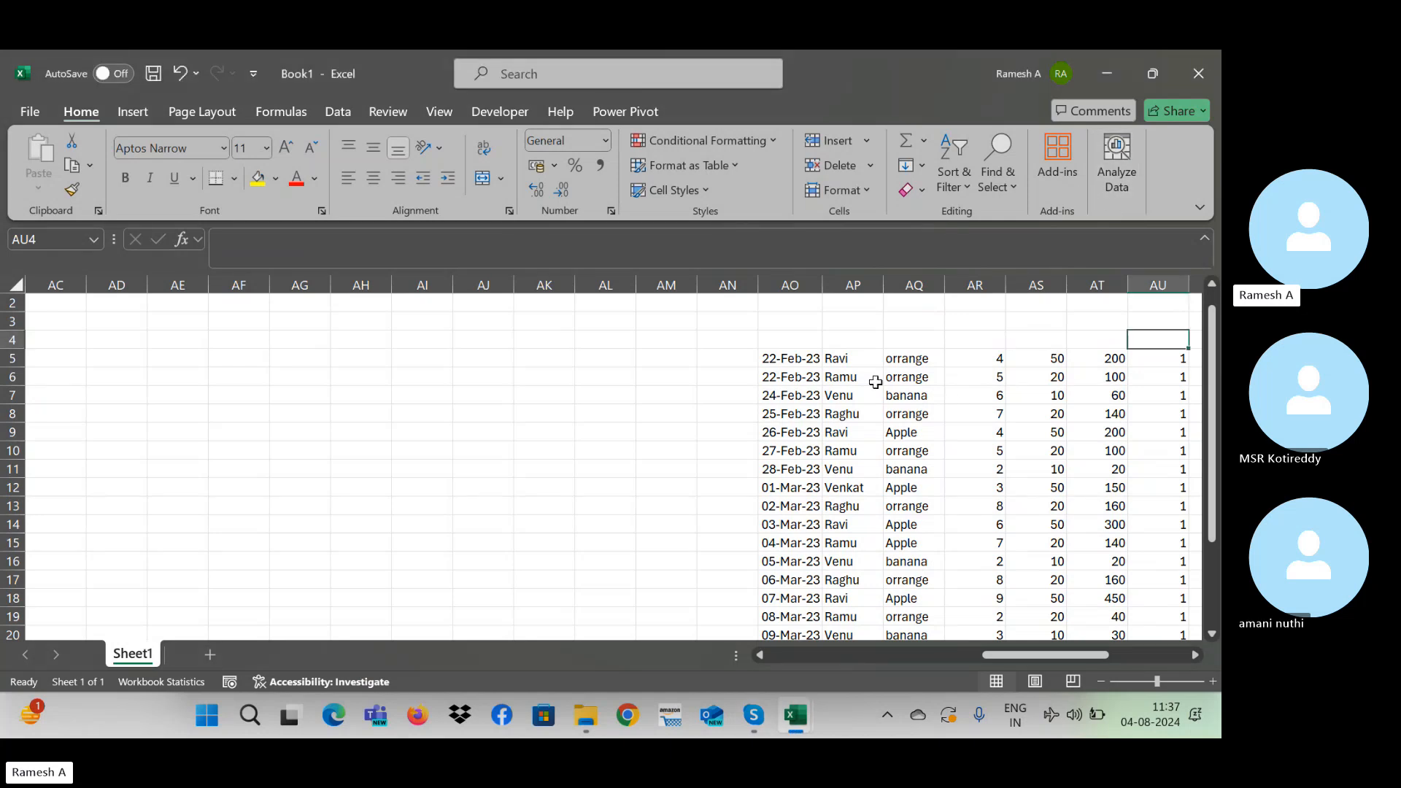
Step: Return to the Sales_data source table and select it entirely, from the Date header in B3 through H24
key(ctrl+Left)
key(ctrl+Left)
key(ctrl+Left)
key(ctrl+Left)
key(ctrl+Left)
key(ctrl+Left)
key(ctrl+Left)
key(ctrl+Left)
key(ctrl+Left)
key(Right)
key(Right)
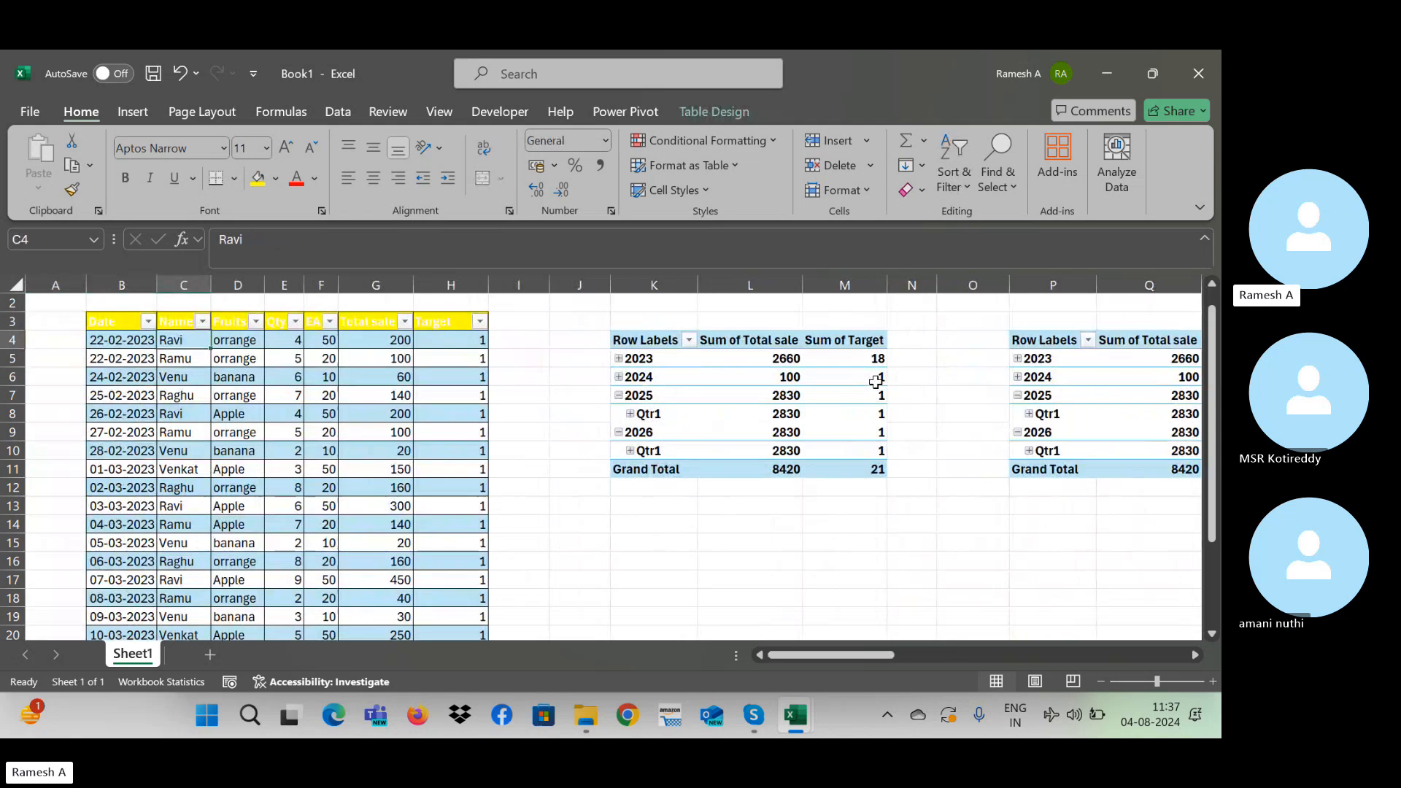
key(Up)
key(Up)
key(Left)
key(Down)
key(ctrl+shift+Right)
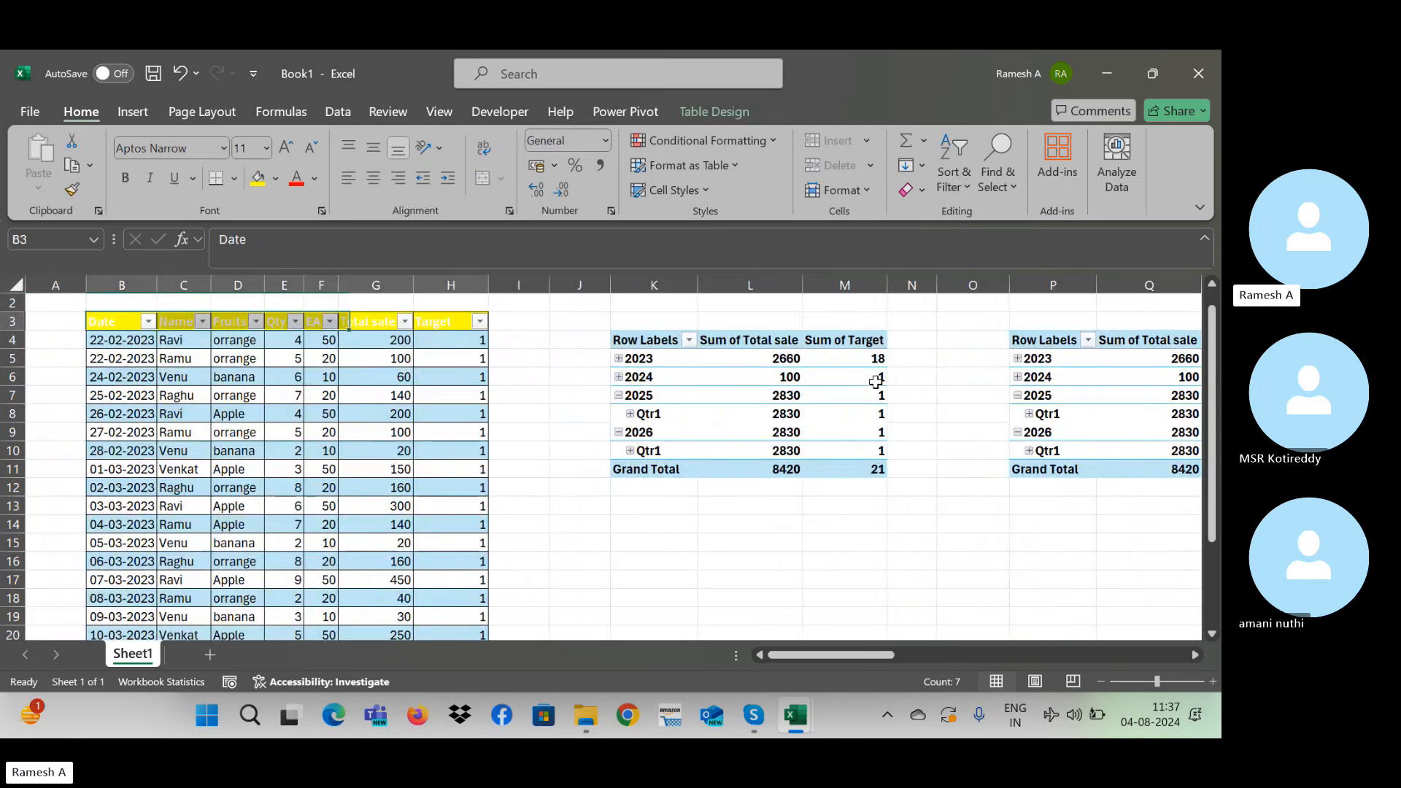
key(ctrl+shift+Down)
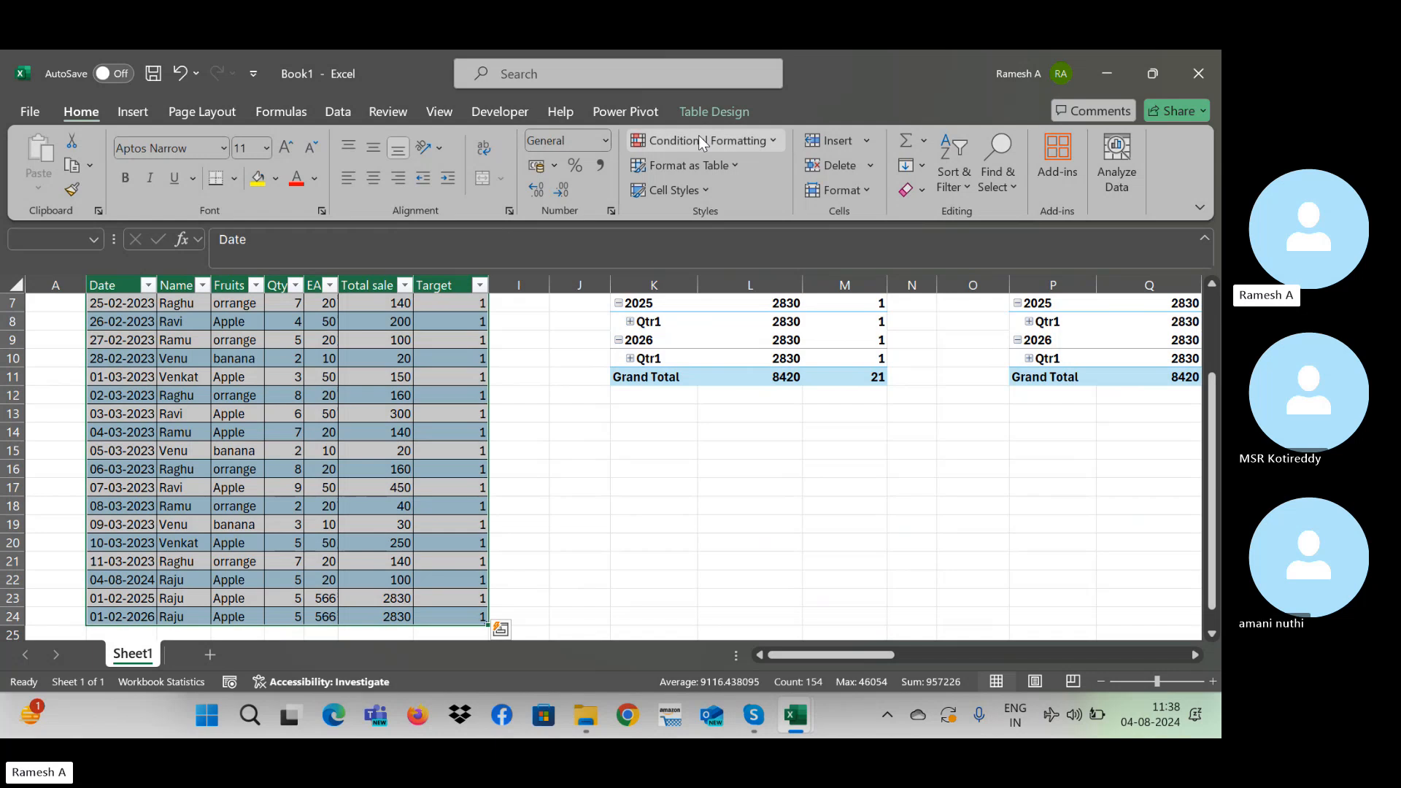
Step: Convert the Sales_data table to a normal range and select cell G7 in its Total sale column
click(715, 108)
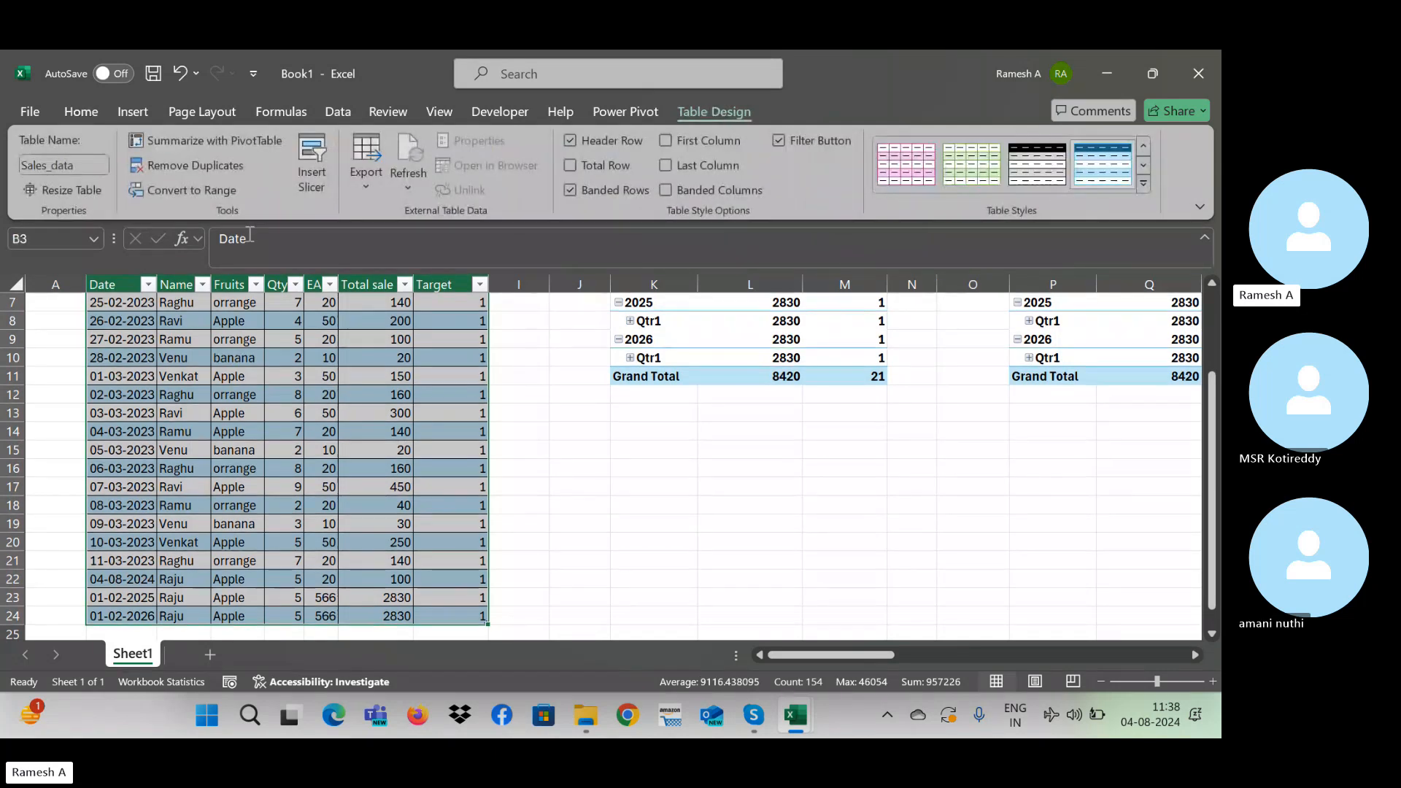
click(187, 196)
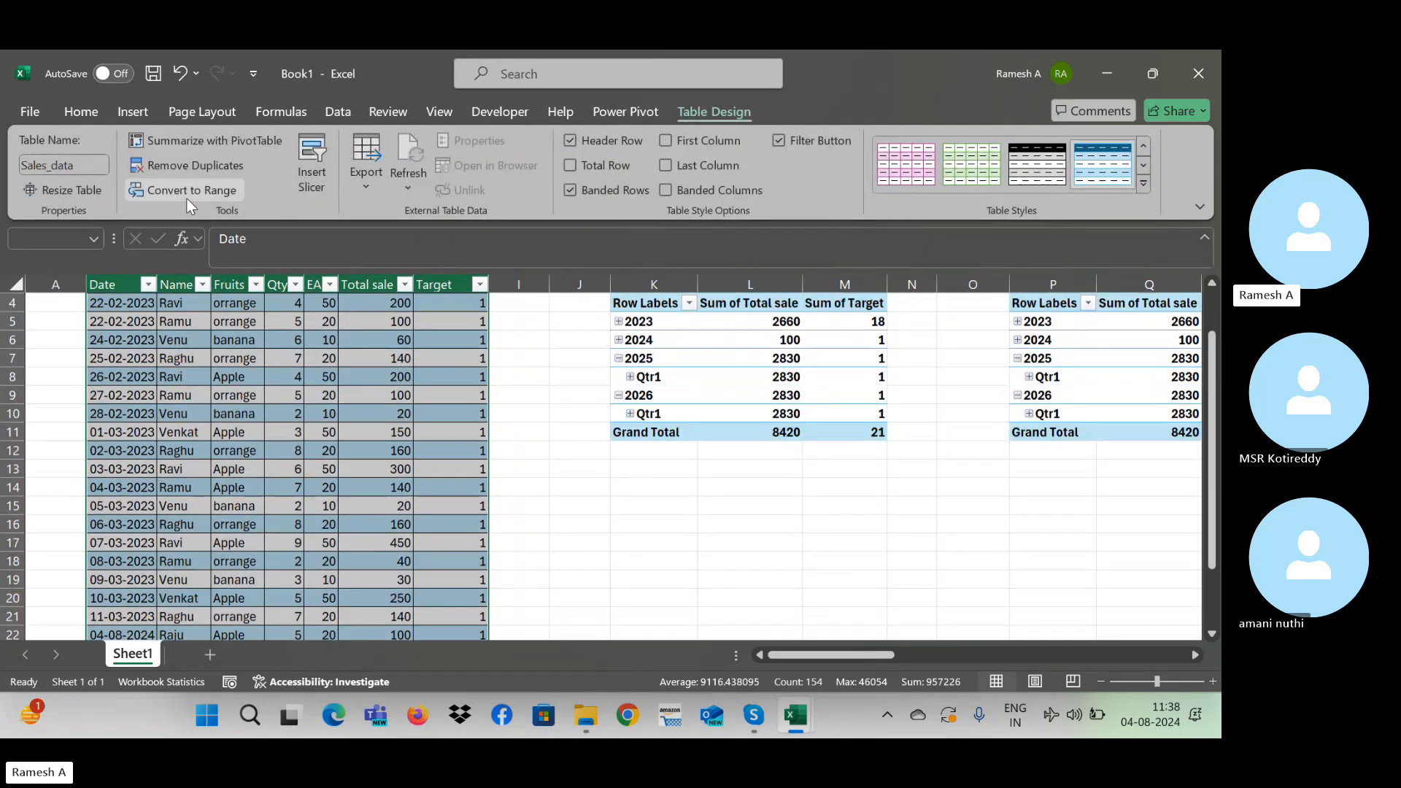
click(582, 433)
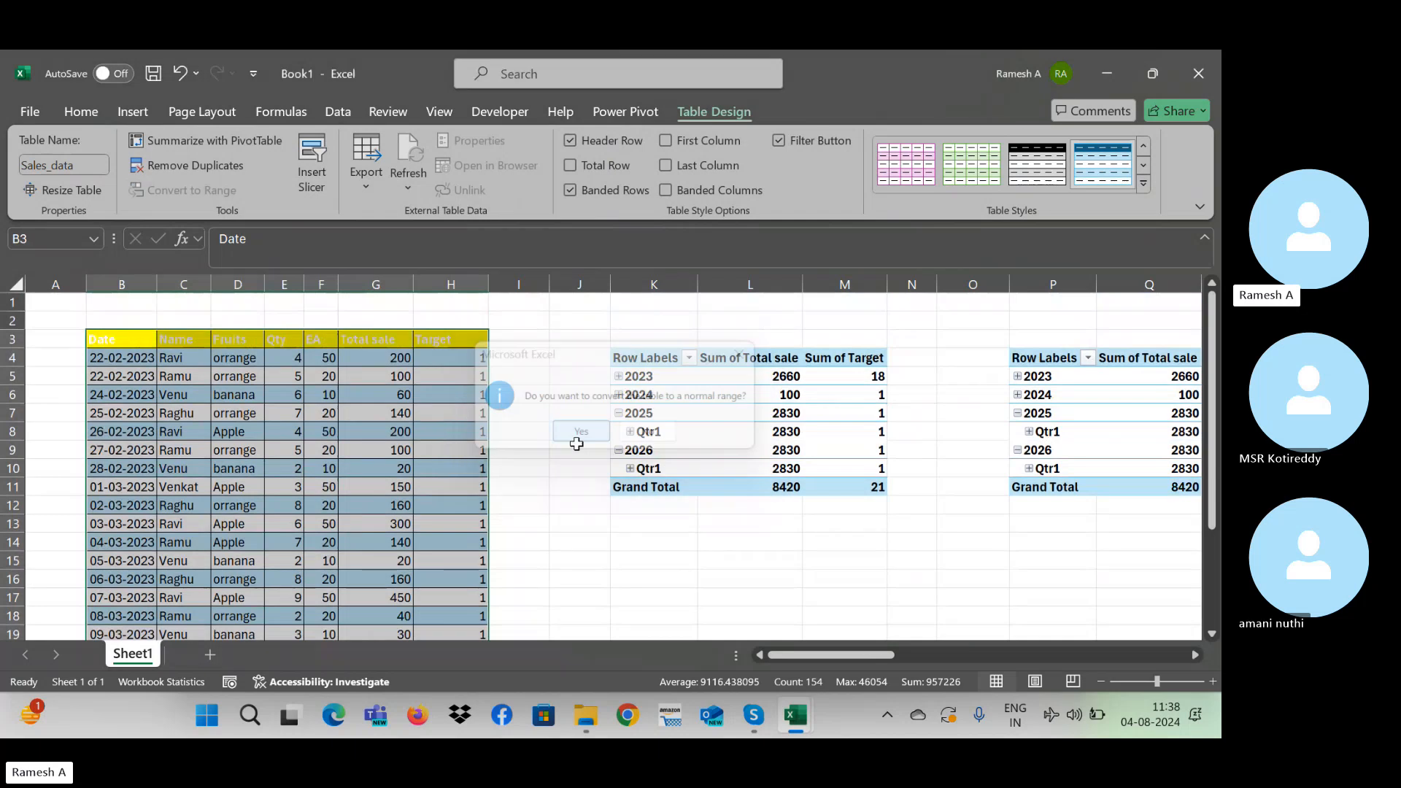
click(503, 363)
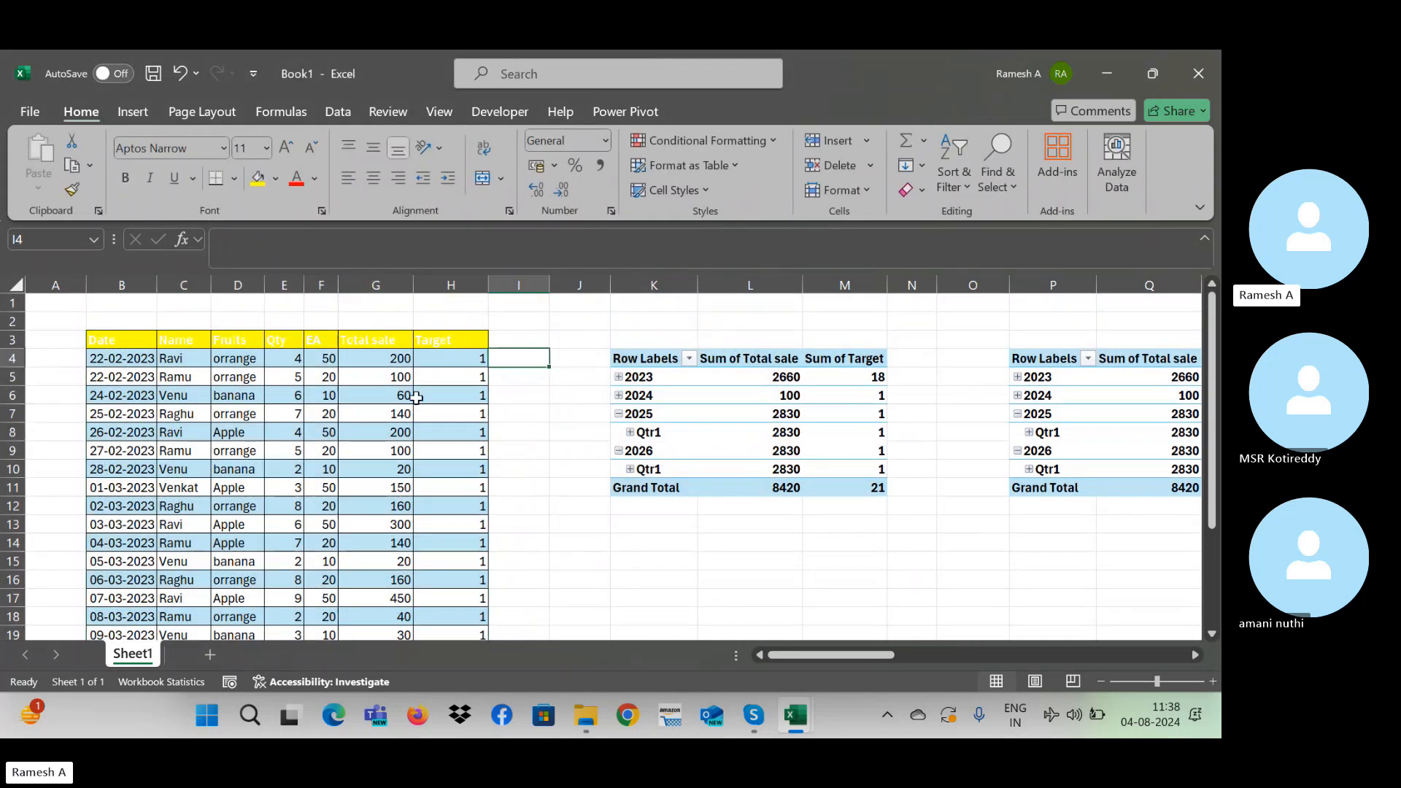
click(400, 415)
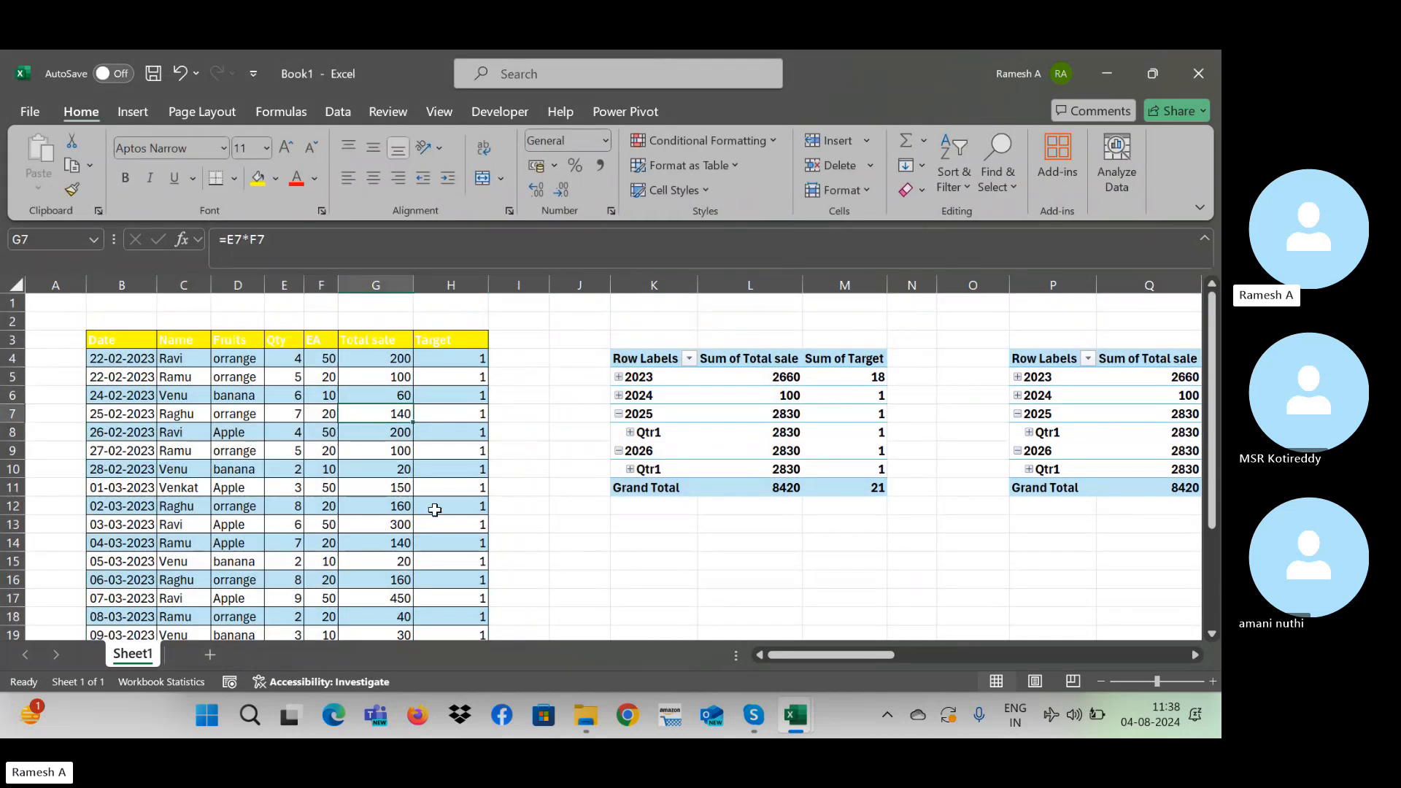
Step: Go to the end of the converted range, past row 24, to examine its column headings when scrolled
key(ctrl+Down)
key(Down)
key(Down)
key(Right)
key(Up)
key(Up)
key(Up)
key(Up)
key(Up)
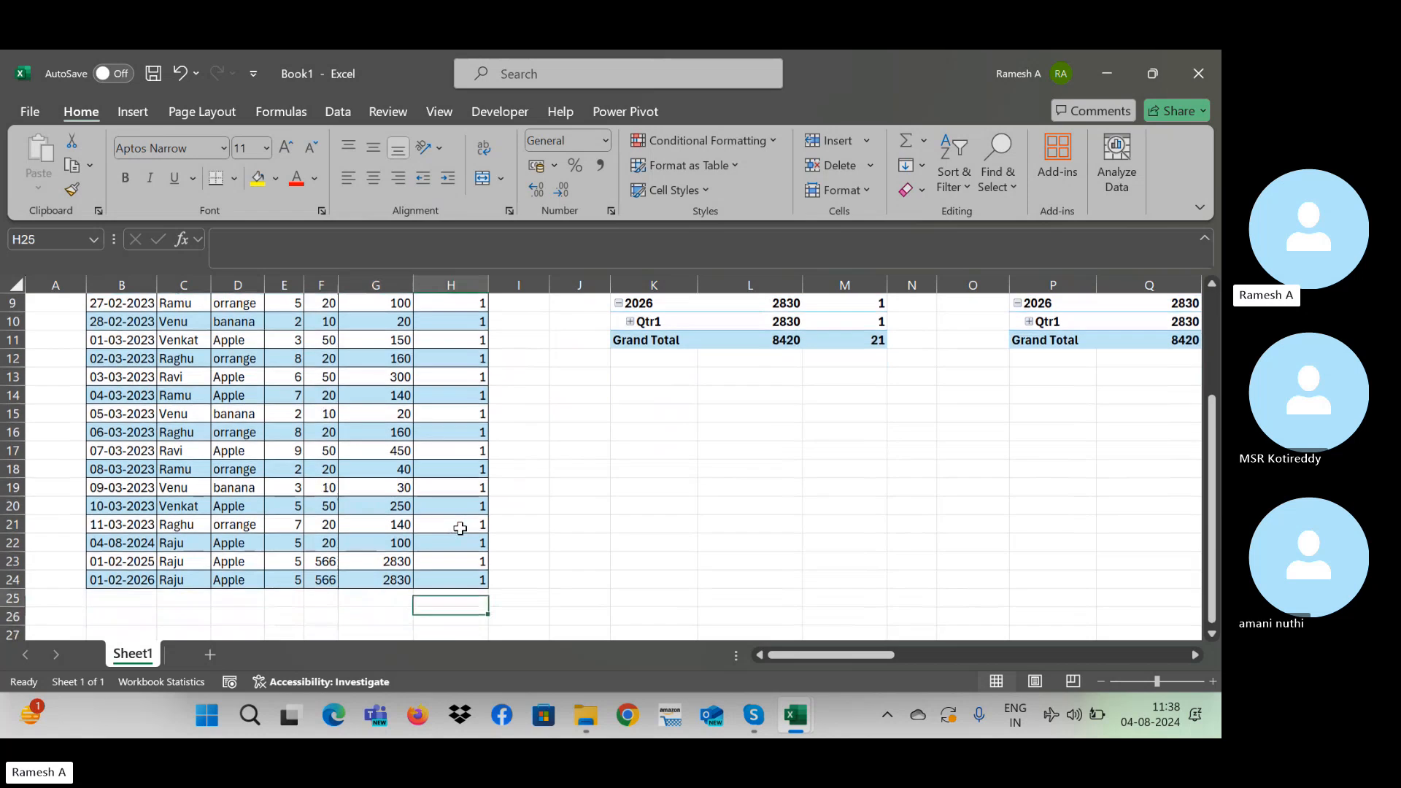
key(ctrl+Down)
key(Down)
key(Left)
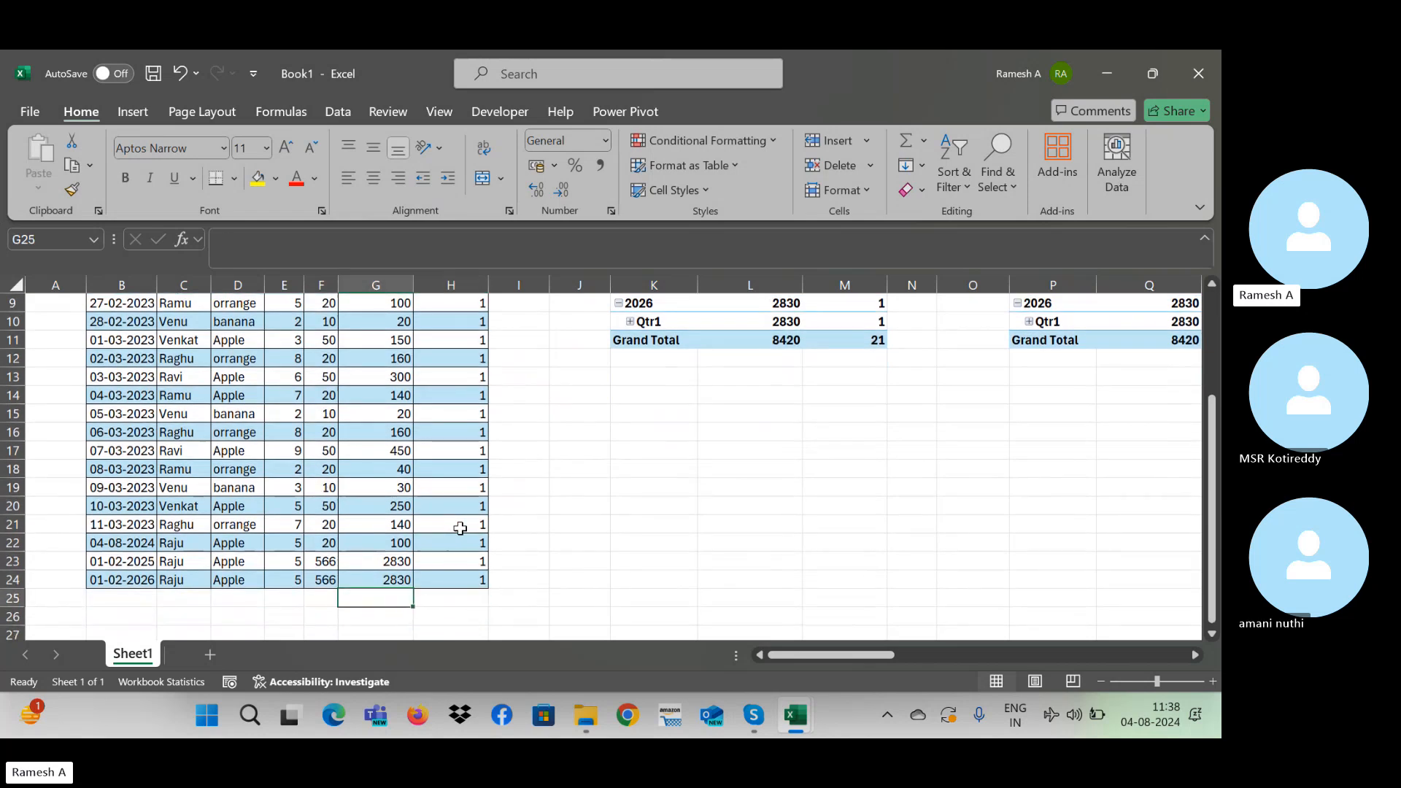
Step: Add the header tt in cell I3, directly beside the Target column of the converted range
key(Right)
key(Right)
key(ctrl+Up)
key(Down)
key(Down)
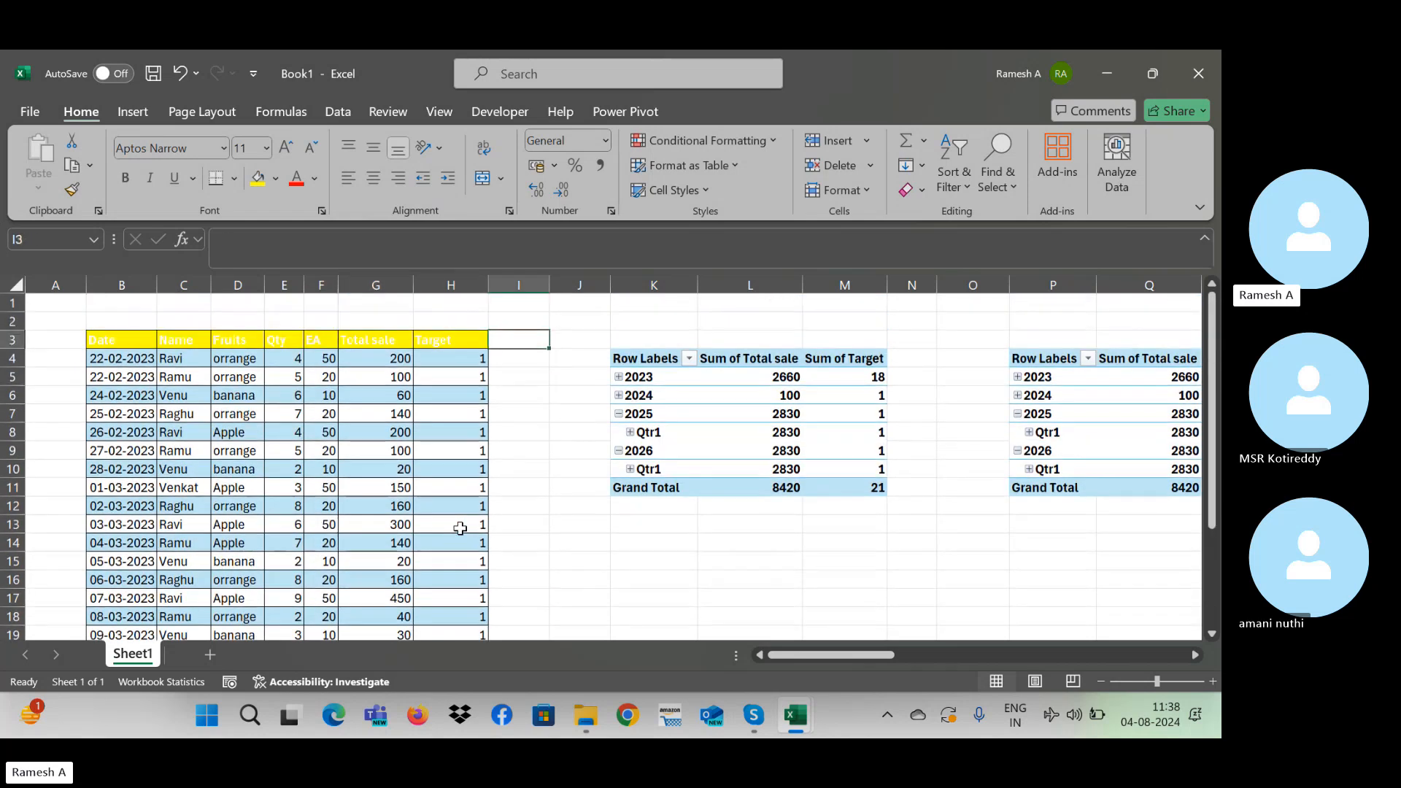
text(tt)
key(Return)
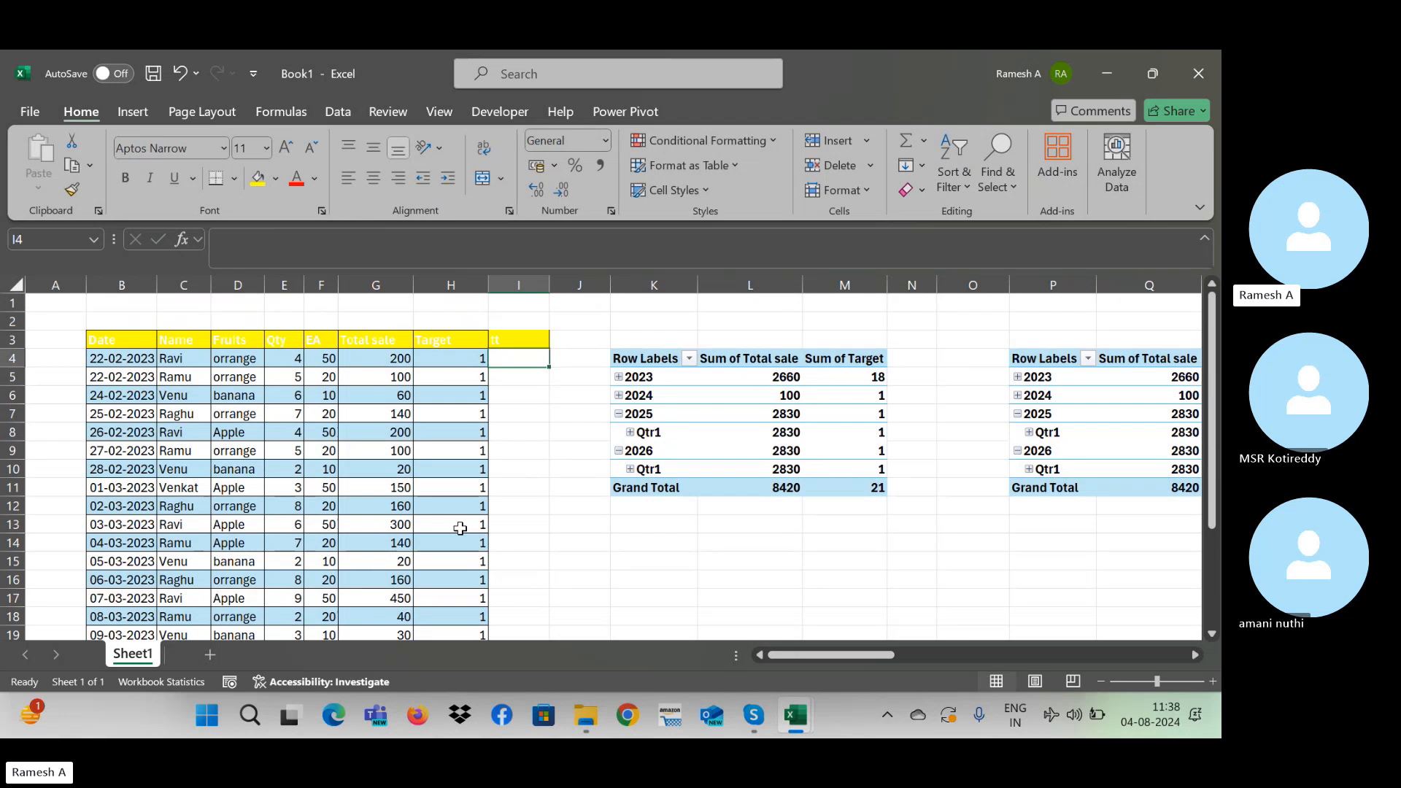
Step: Enter s in cells I4, I5 and I6 under the tt header
text(s)
key(Return)
text(s)
key(Return)
text(s)
key(Return)
key(Return)
key(Return)
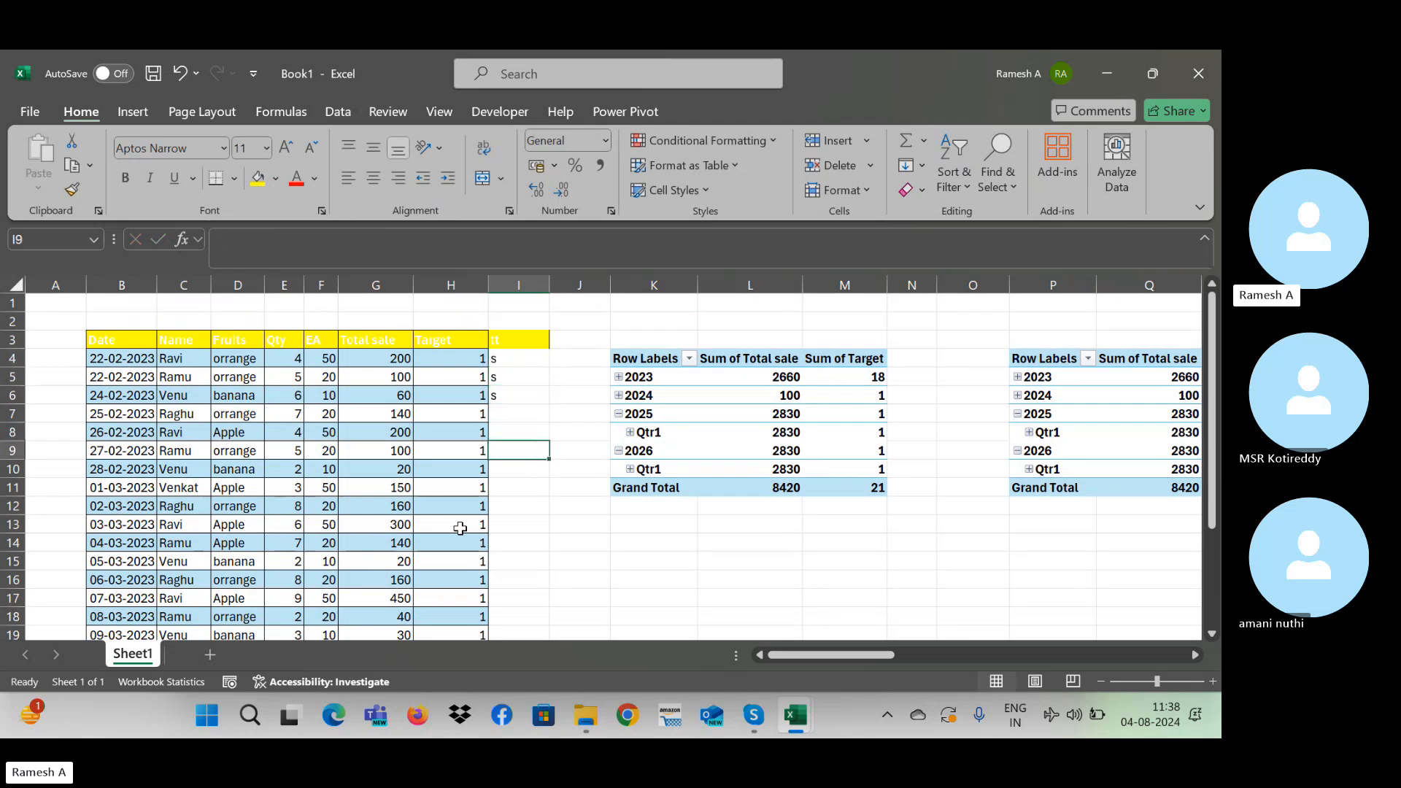
Step: Clear the s entries from cells I4 to I6
key(Up)
key(Up)
key(Up)
key(Up)
key(Up)
key(Down)
key(Down)
key(Delete)
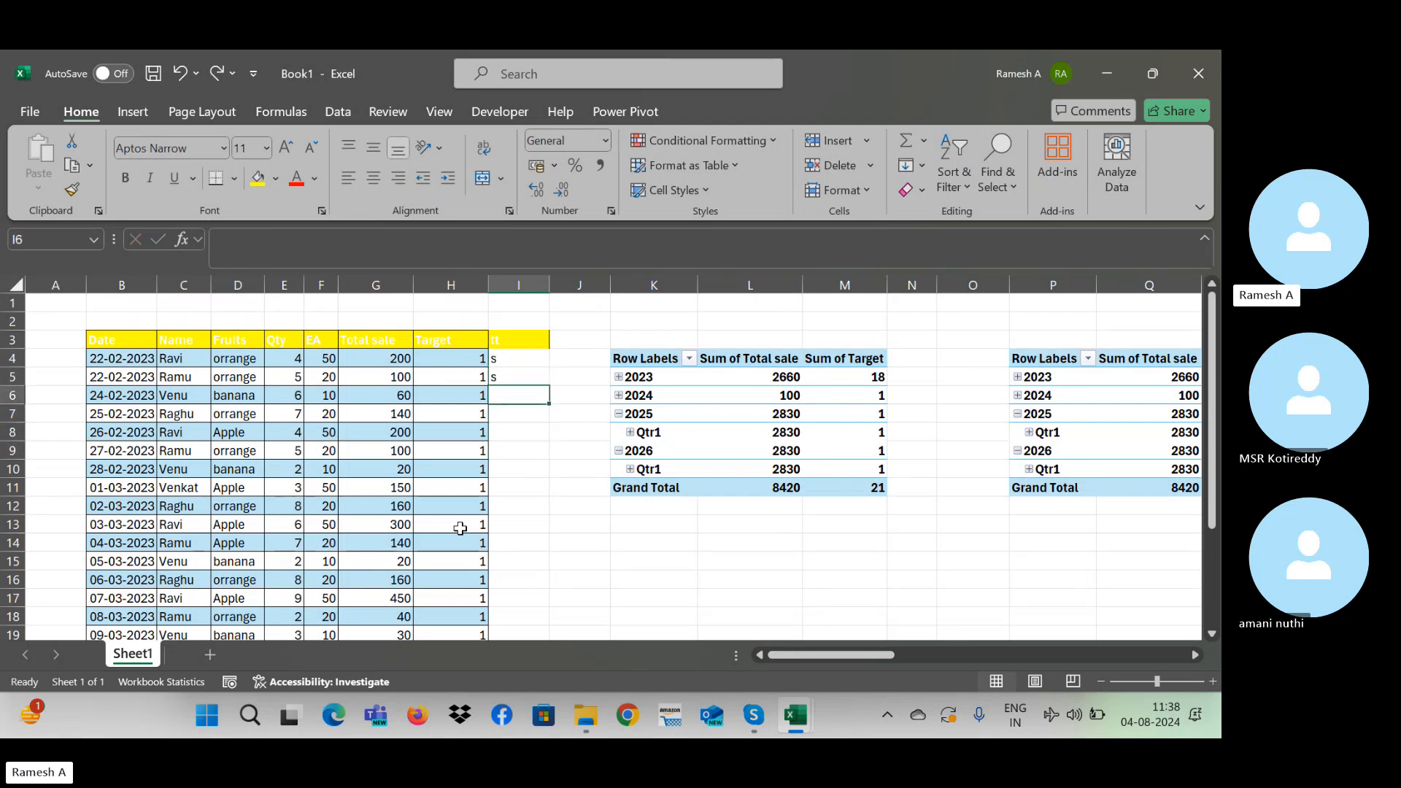
key(Up)
key(Delete)
key(Up)
key(Delete)
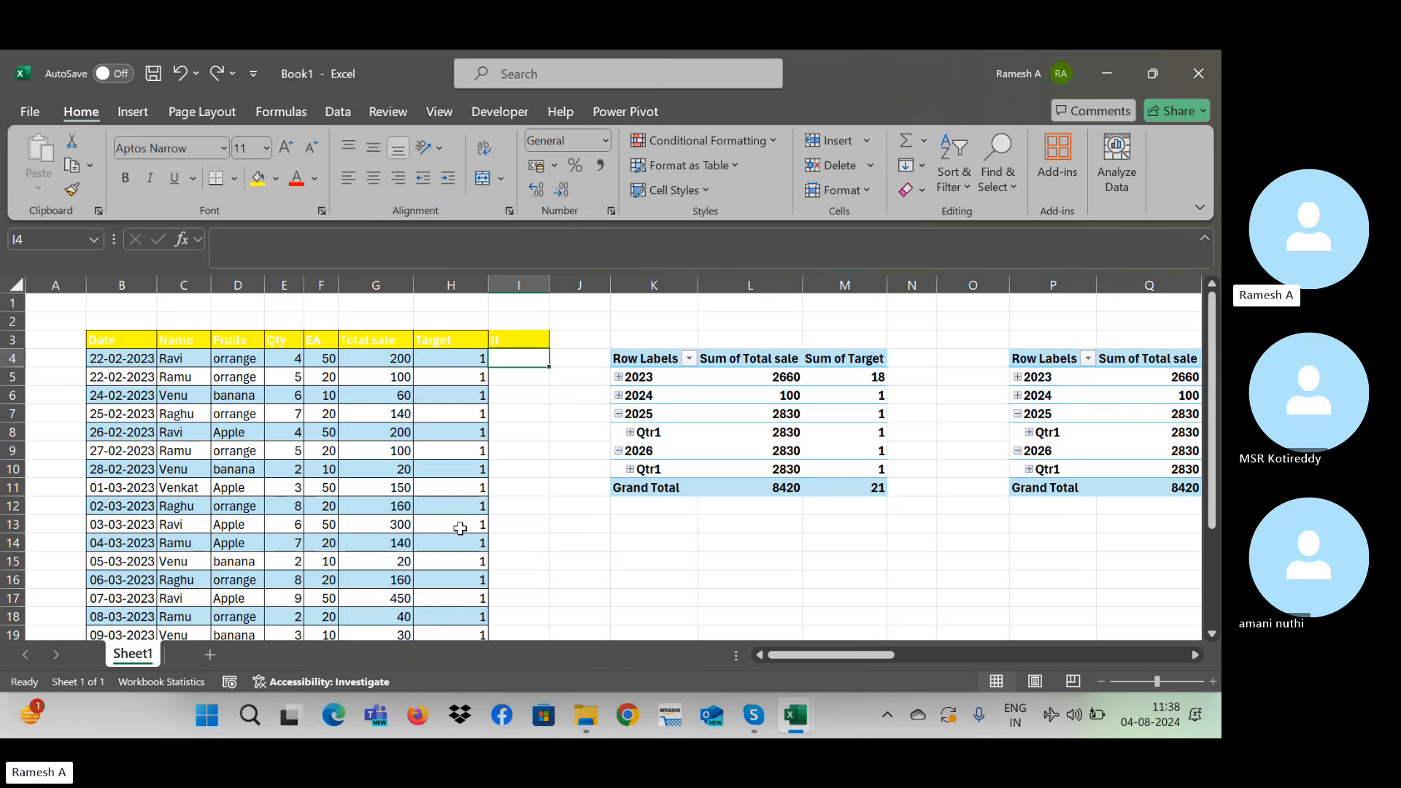
Step: Enter test numbers under the tt header: 43 in I4 to I6, 4 in I7, 34 in I9, 3 in I11 and 4 in I12
text(43)
key(Return)
text(43)
key(Return)
text(43)
key(Return)
text(4)
key(Return)
key(Return)
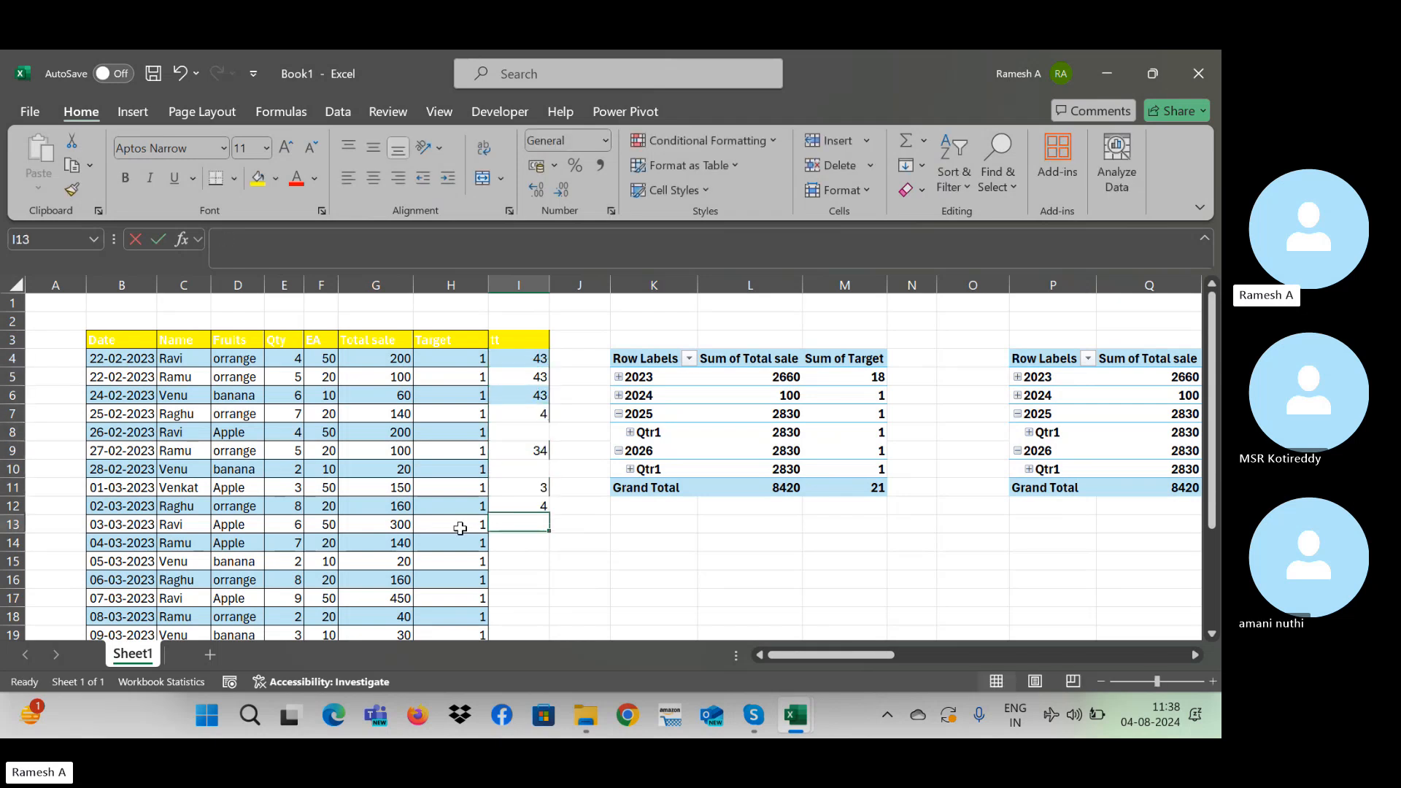
Step: Continue the tt column with 3 in I13, 4 in I14, 3 in I15, 4 in I17, 3 in I18 and 3232 in I21
text(3)
key(Return)
text(4)
key(Return)
text(3)
key(Return)
key(Return)
text(4)
key(Return)
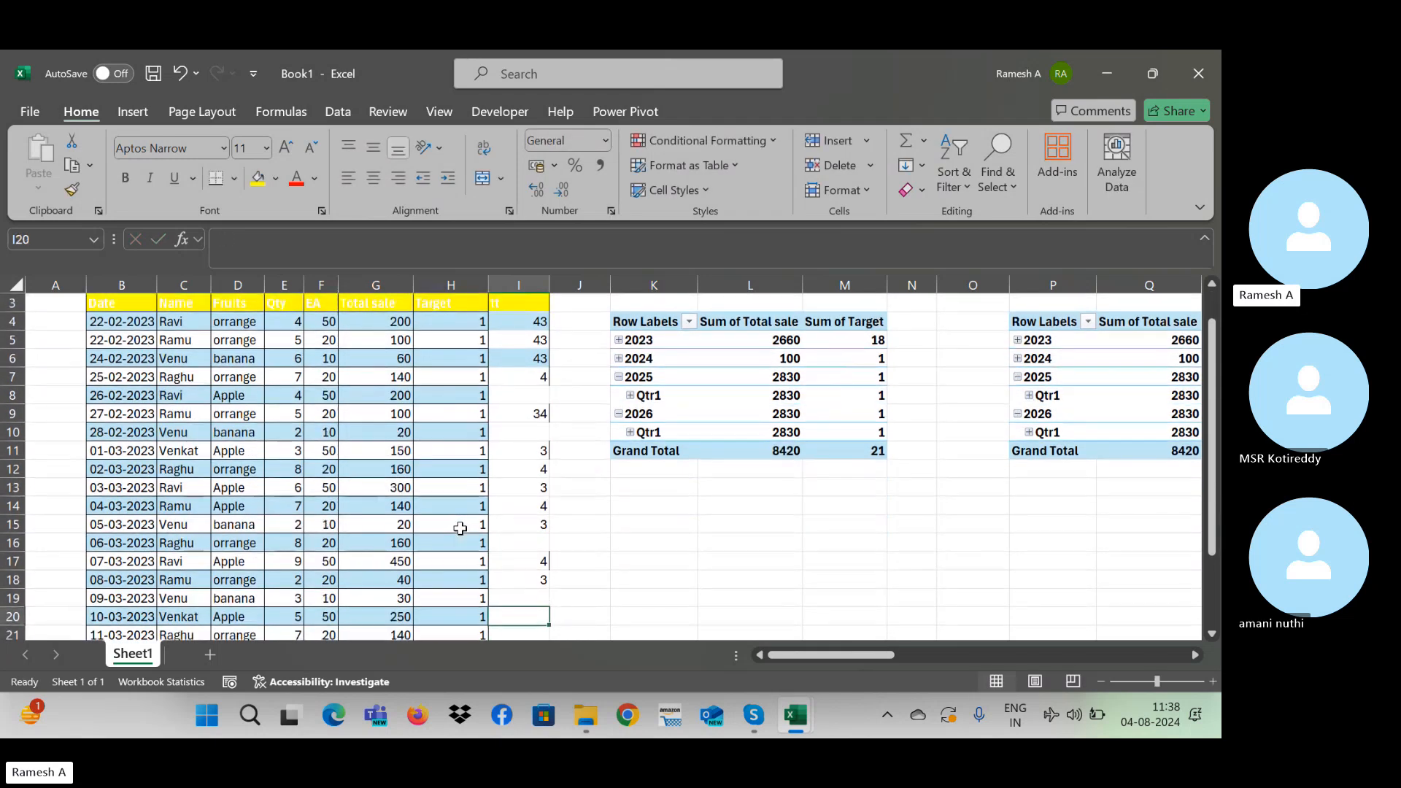
key(Return)
text(3232)
key(Return)
key(Return)
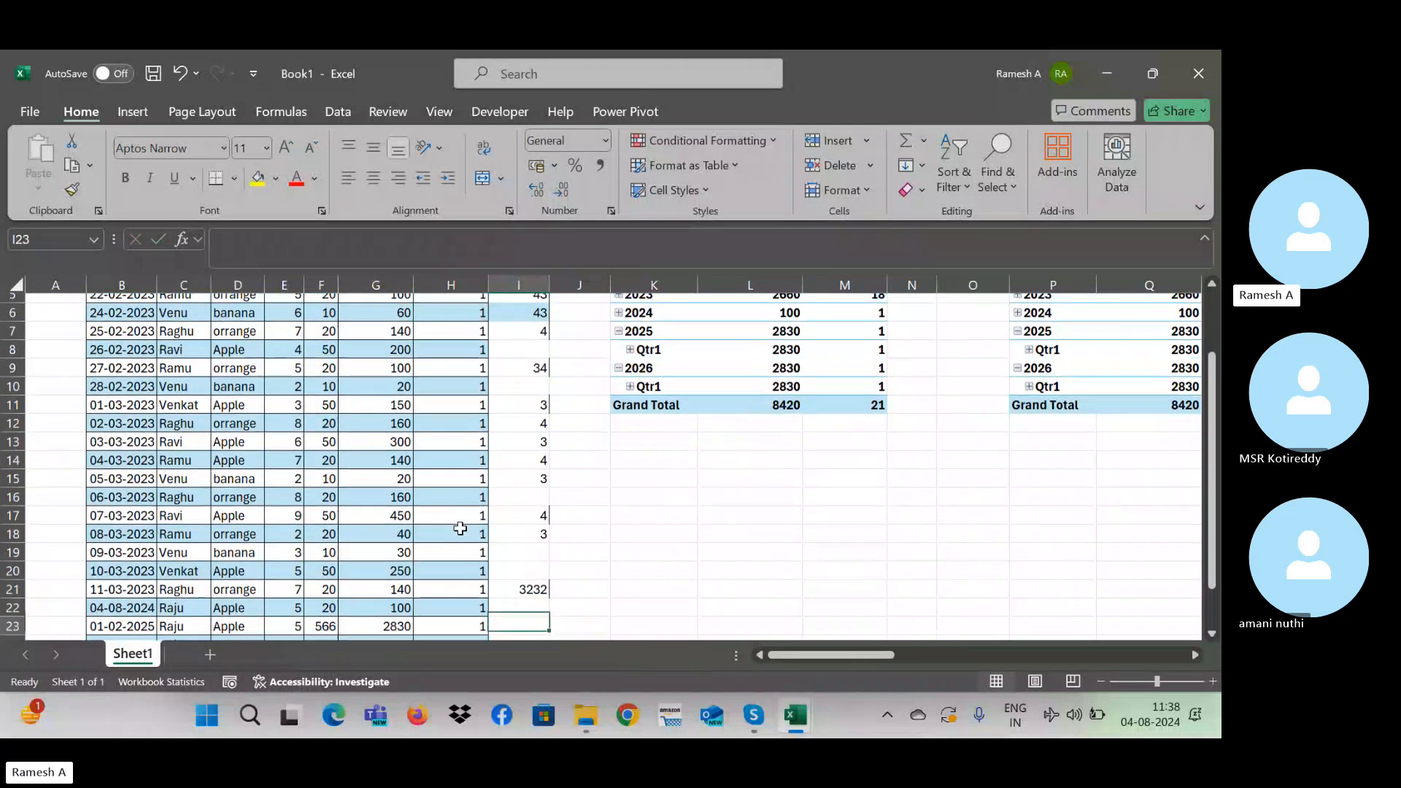
Step: Remove the fill colour from the whole data range B3:I24, including the header row and the tt column
key(ctrl+Up)
key(ctrl+Up)
key(ctrl+Up)
key(ctrl+Up)
key(ctrl+Up)
key(ctrl+Up)
key(ctrl+Up)
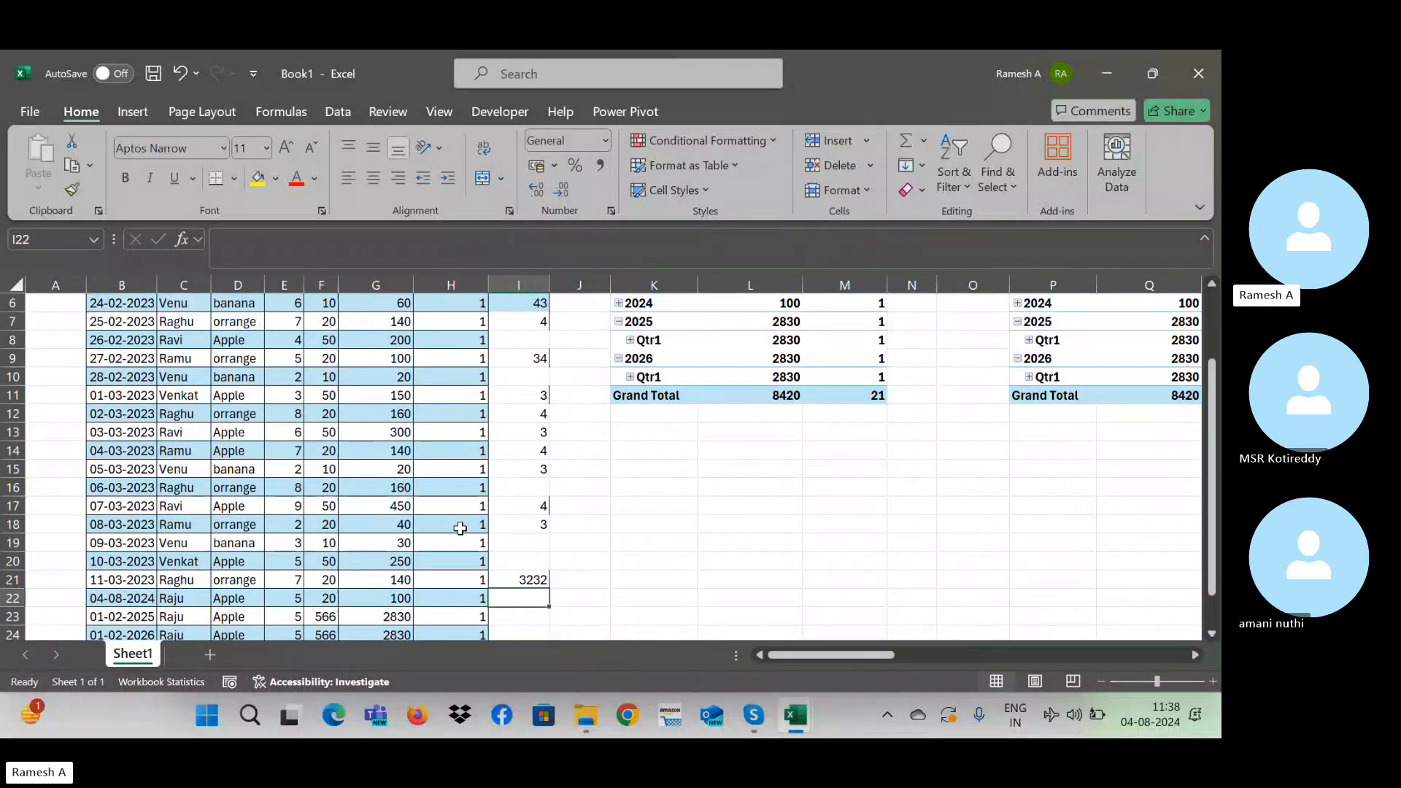
key(ctrl+Left)
key(ctrl+Up)
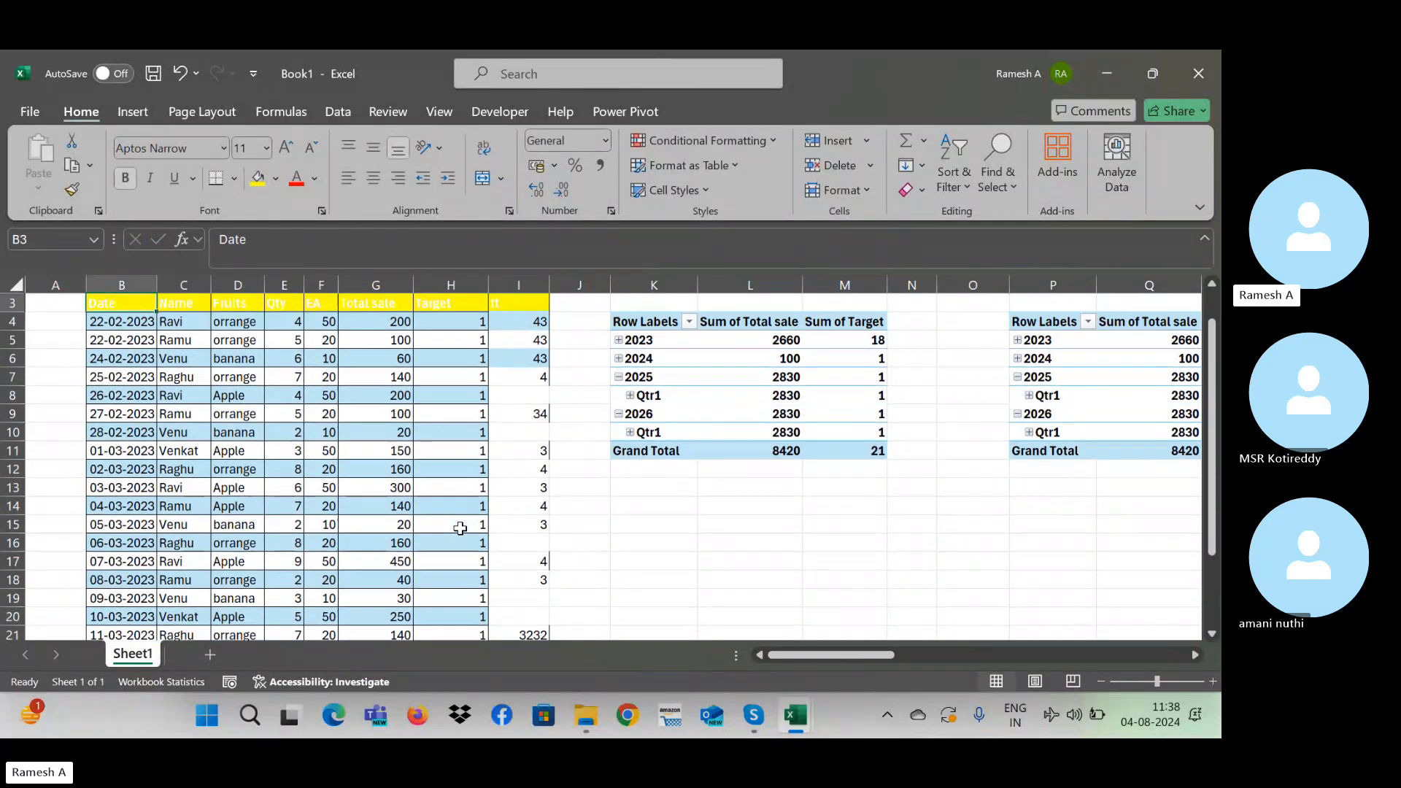
key(ctrl+shift+Right)
key(ctrl+shift+Down)
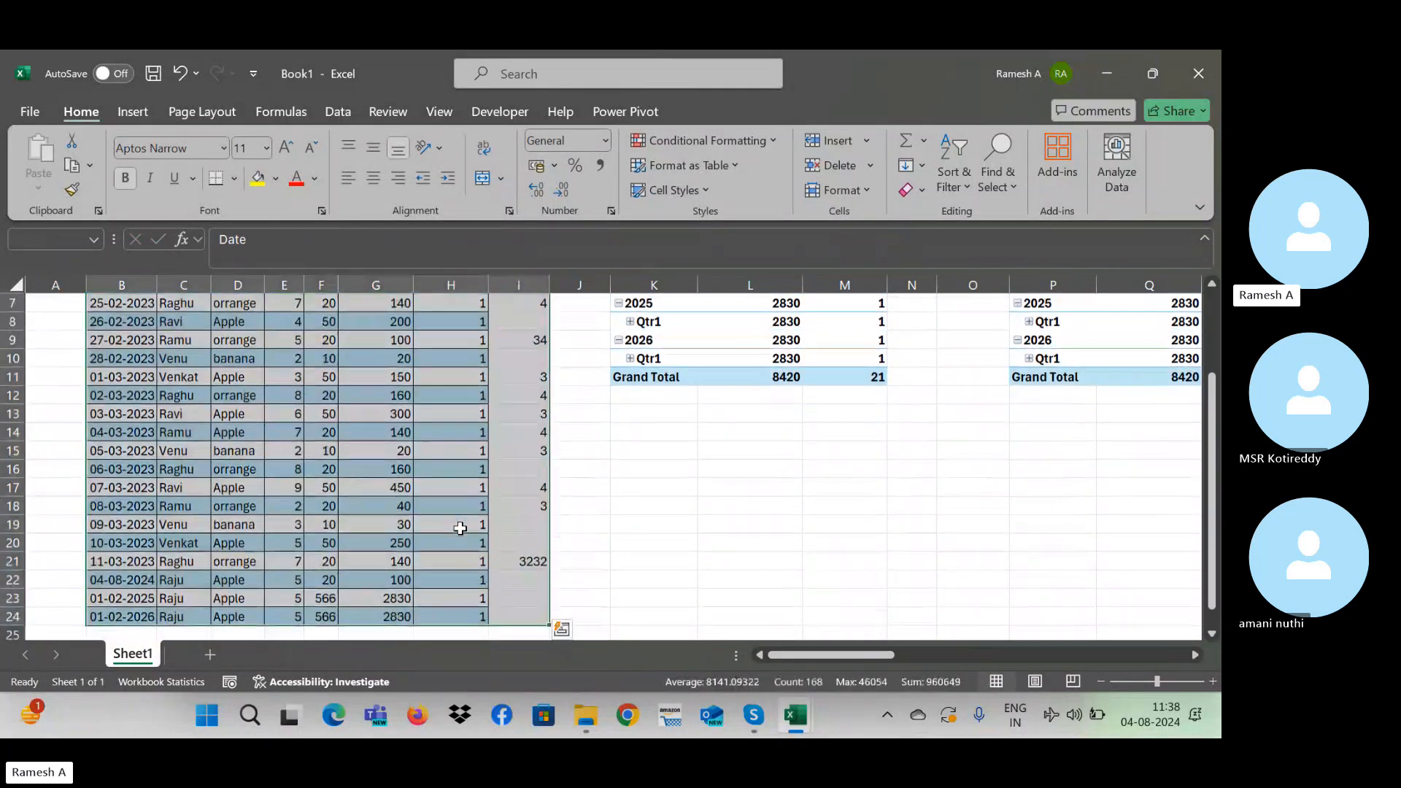
click(281, 187)
click(321, 392)
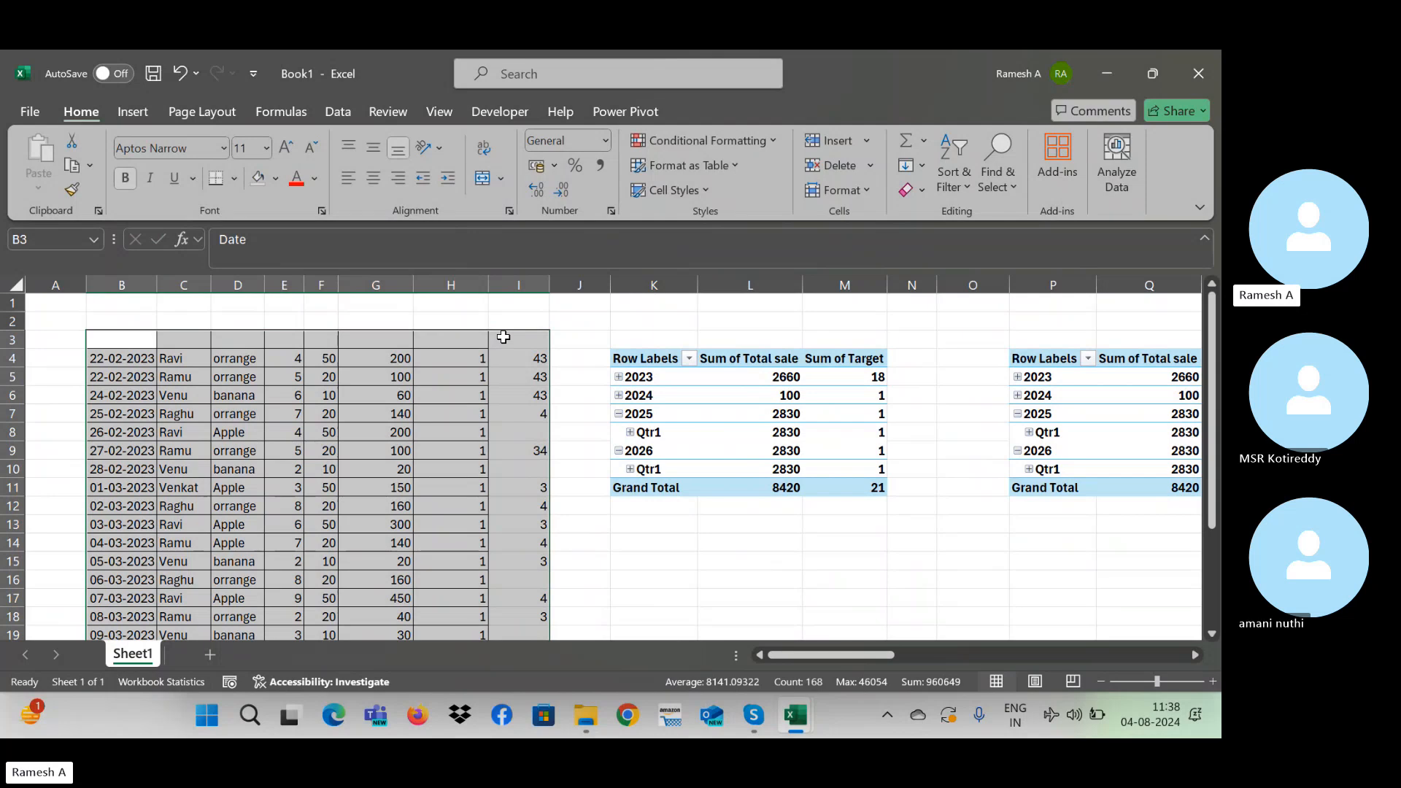
Step: Change the font colour of the header cells B3:I3 to black
click(120, 336)
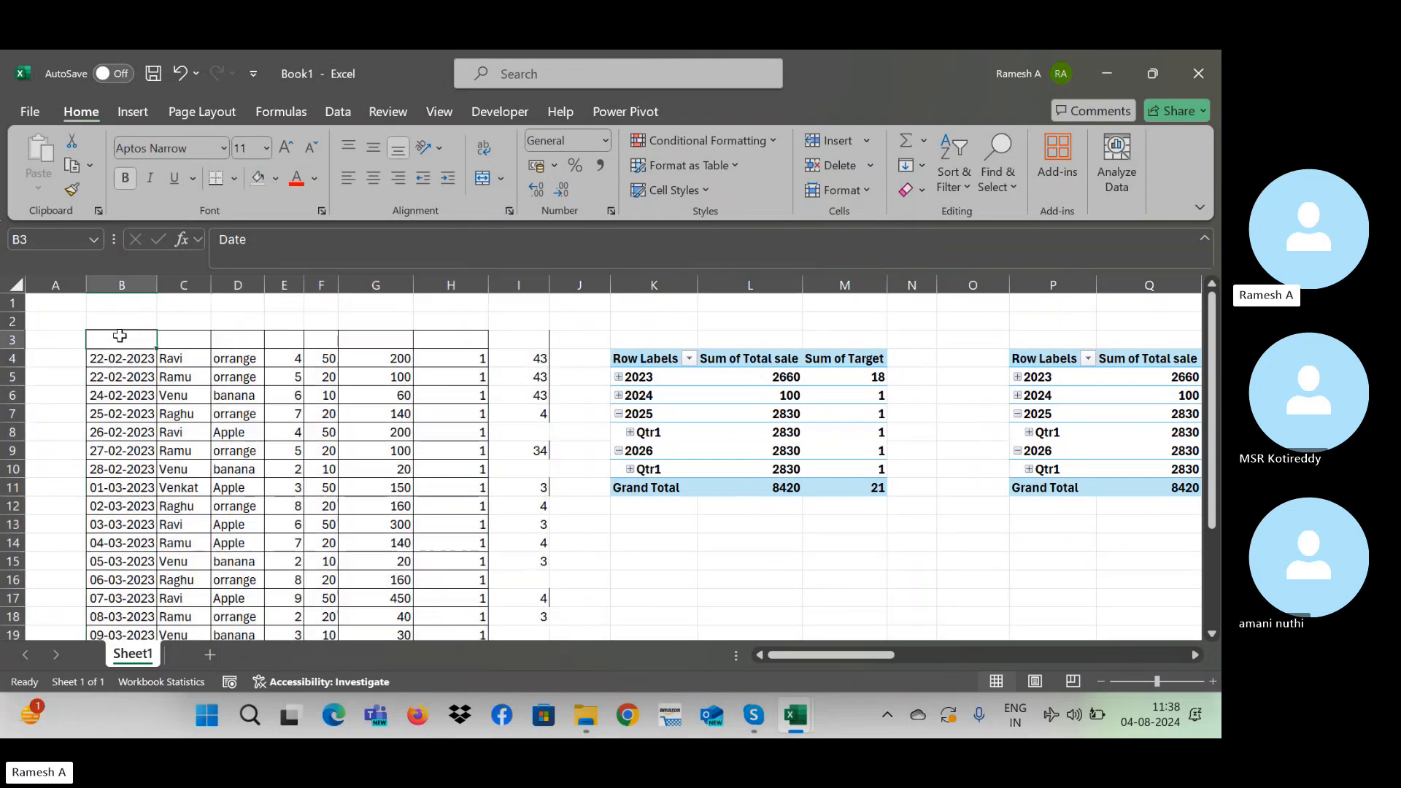
drag(120, 336, 518, 340)
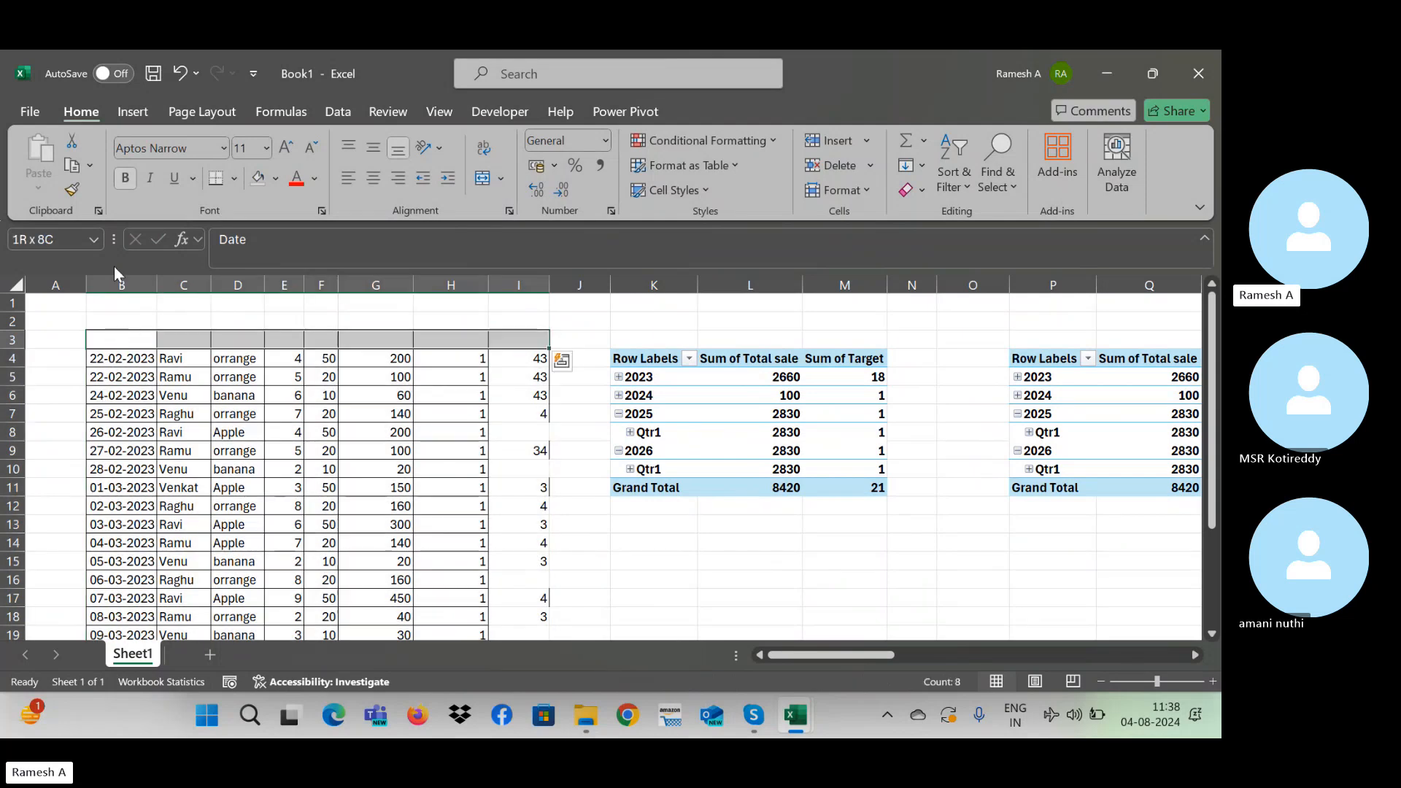
click(315, 178)
click(321, 270)
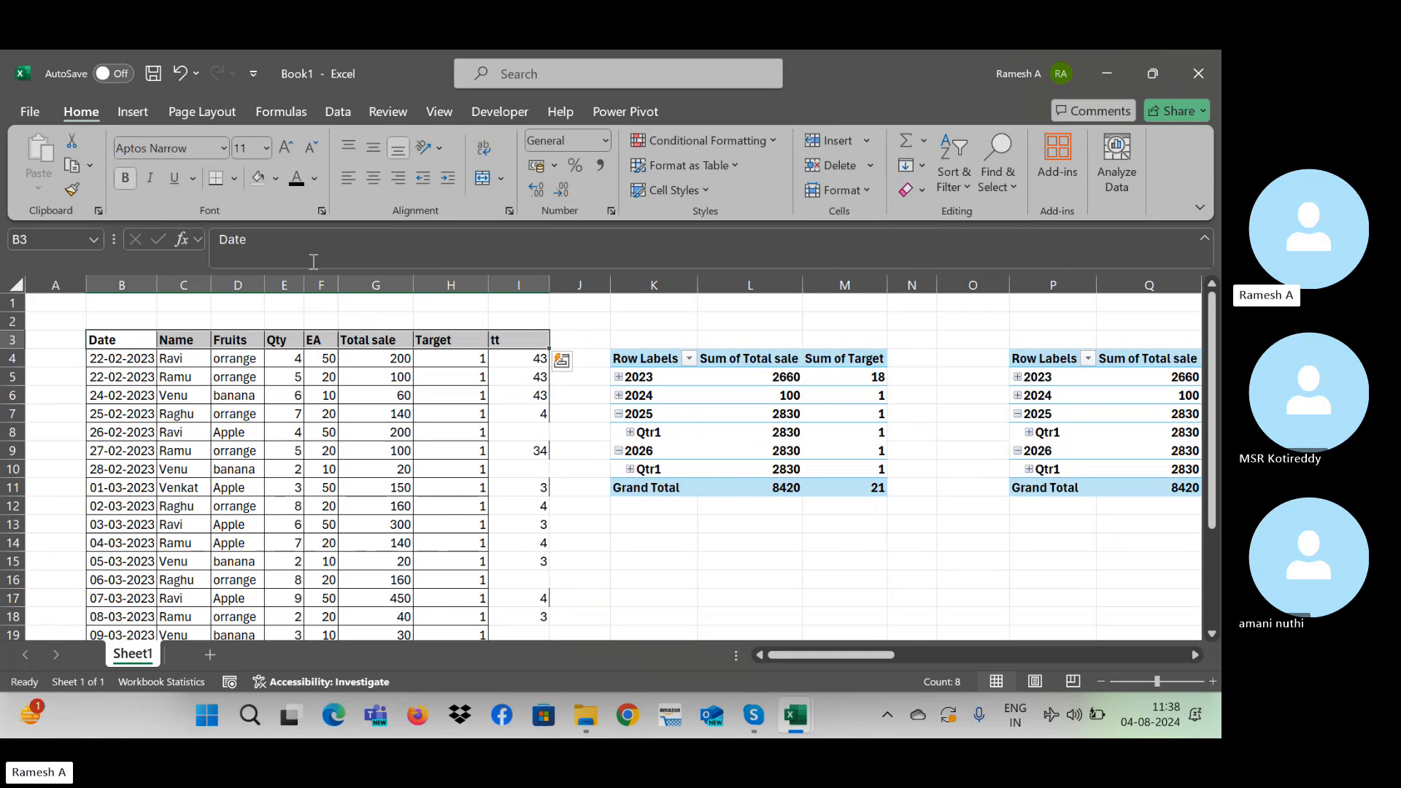
click(339, 308)
key(Down)
key(Right)
key(Right)
key(Right)
key(Right)
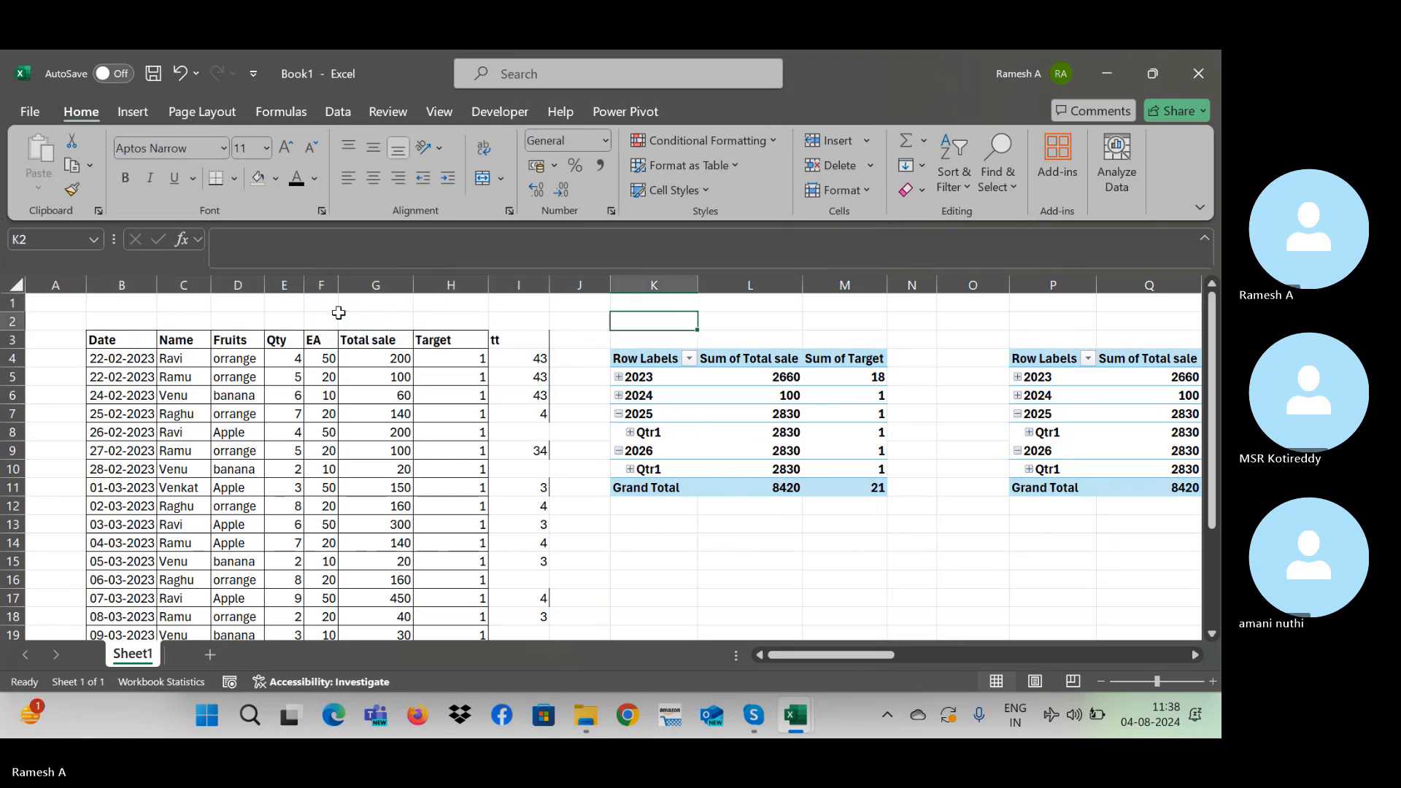
key(Left)
key(Left)
key(Left)
key(Left)
key(Left)
key(Left)
key(Left)
key(Left)
key(Left)
key(Left)
Step: Delete column I, which holds the tt header and its test numbers
key(Right)
key(Right)
key(Right)
key(Right)
key(Right)
key(Right)
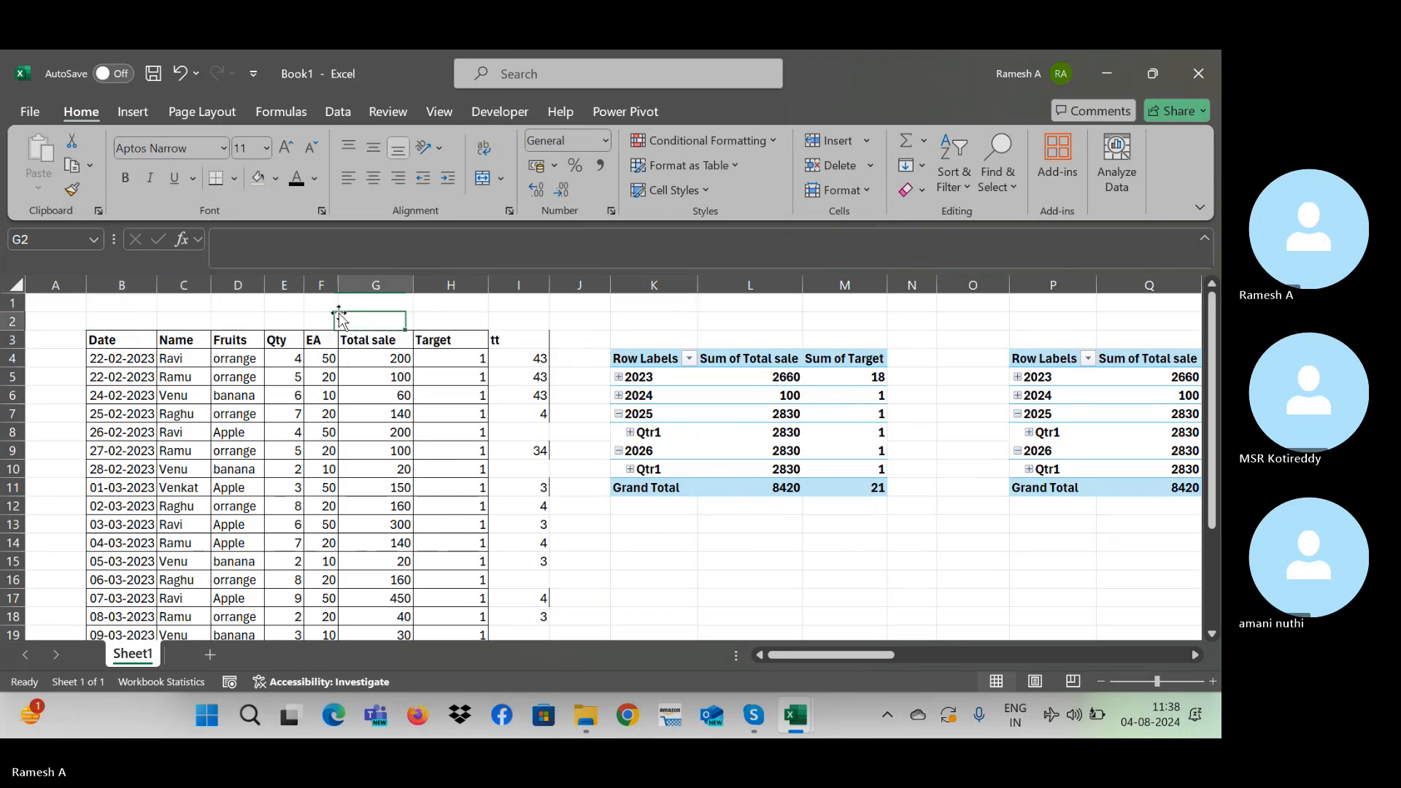
key(Right)
key(Right)
key(ctrl+space)
key(ctrl+minus)
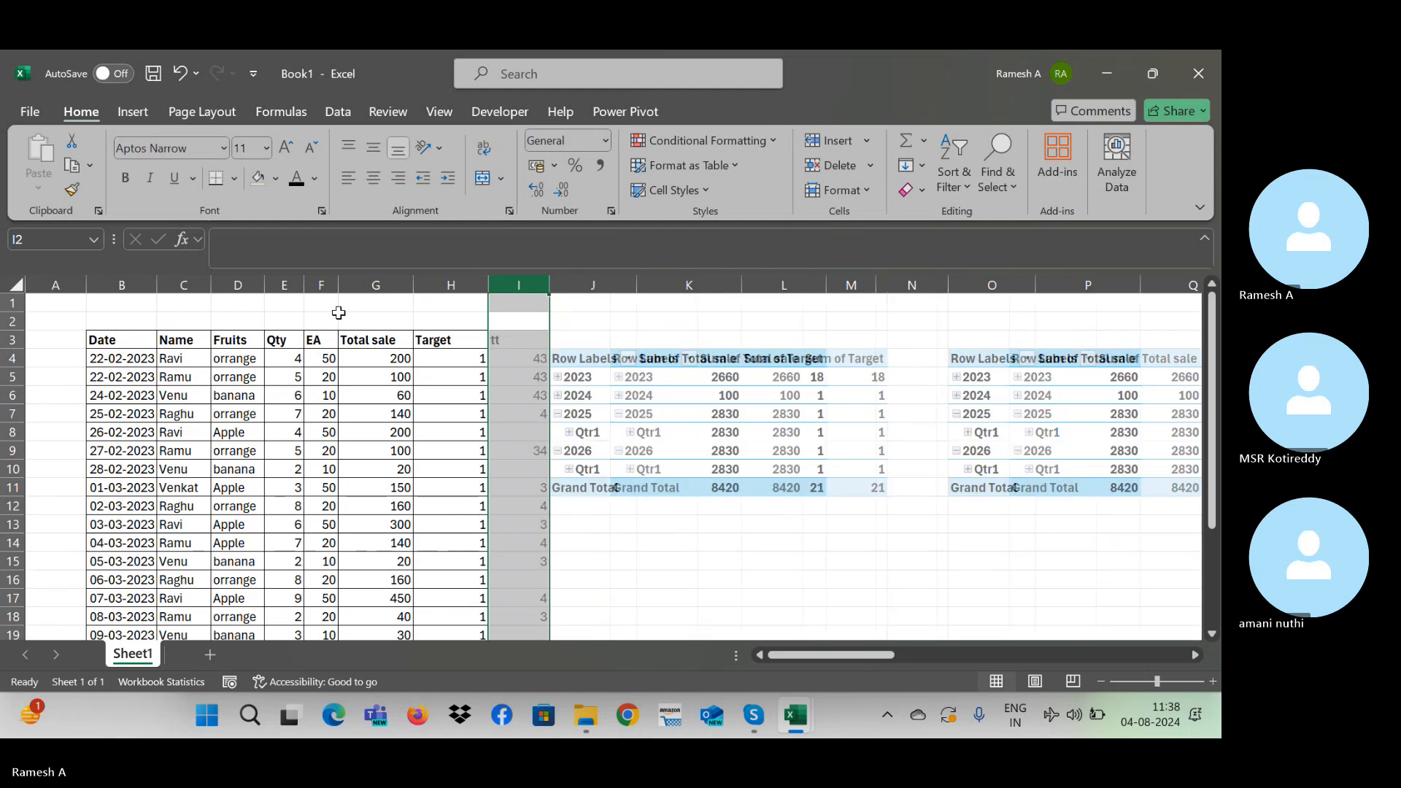
Step: Copy the last date down into B25, directly below the data range, and change it to 01-02-2027
key(Down)
key(Down)
key(Down)
key(Left)
key(ctrl+Down)
key(Down)
key(Down)
key(Left)
key(Left)
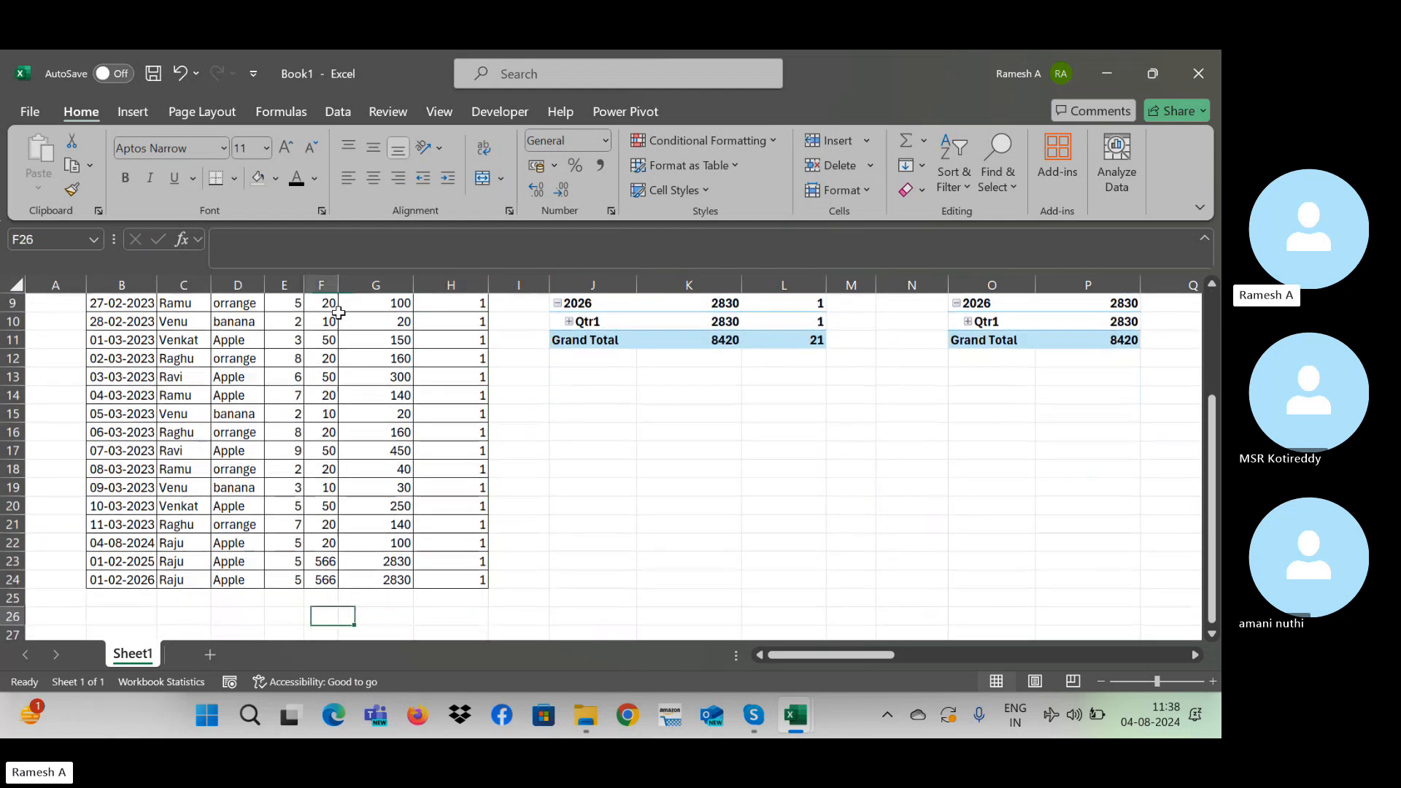
key(Left)
key(Left)
key(Left)
key(Left)
key(Up)
key(ctrl+d)
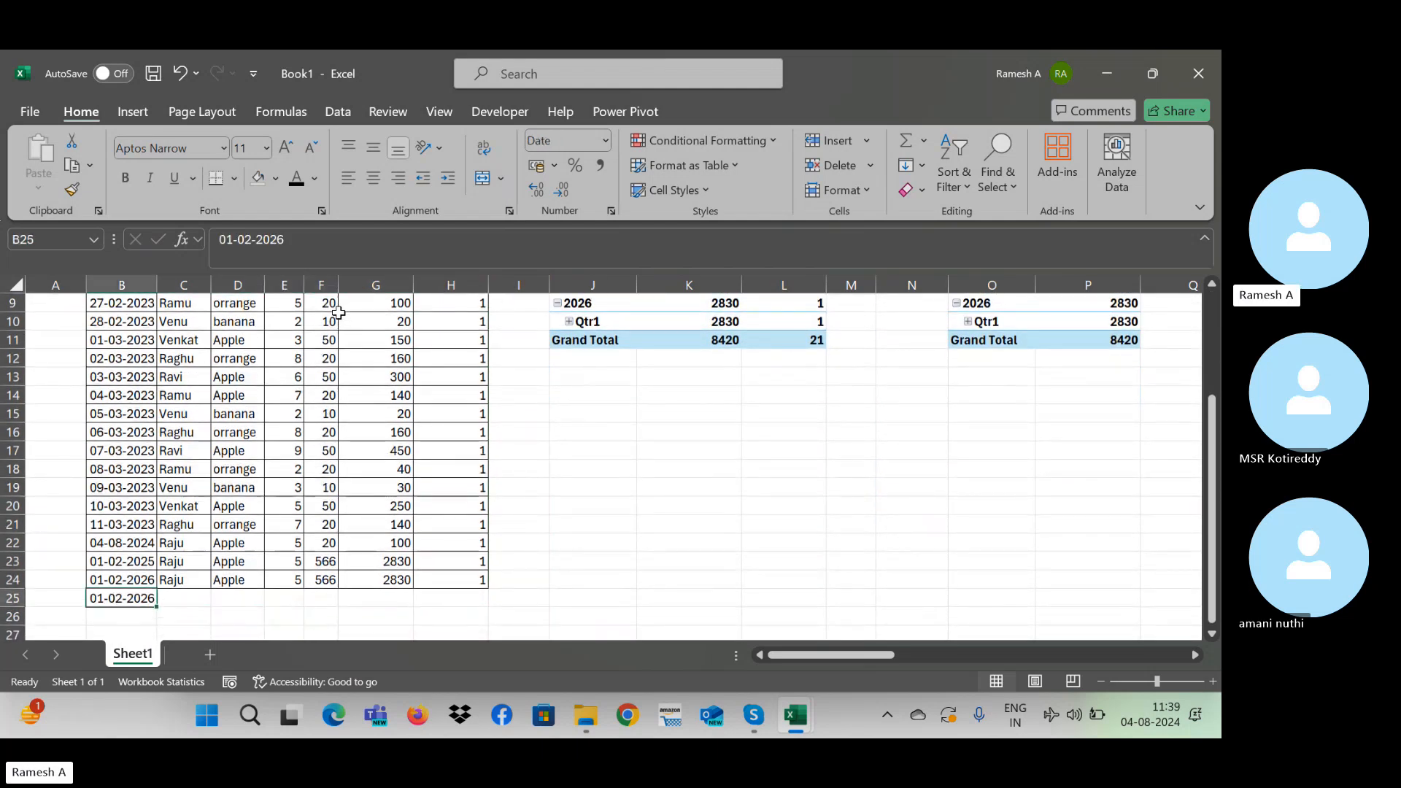
key(F2)
key(BackSpace)
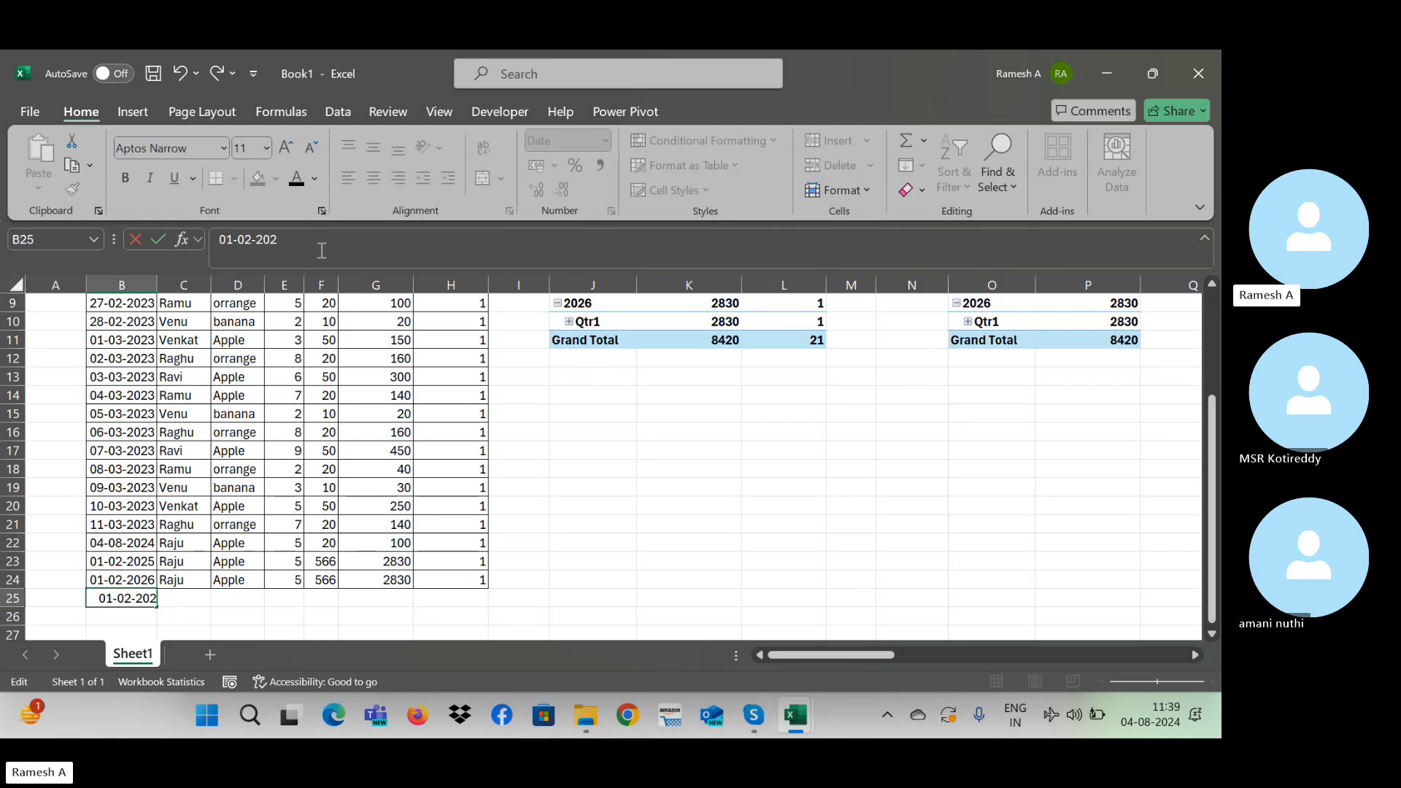
text(7)
key(Return)
Step: Fill C25:H25 with the Name through Target values from the row above
key(Up)
key(Right)
key(shift+Right)
key(shift+Right)
key(shift+Right)
key(shift+Right)
key(shift+Right)
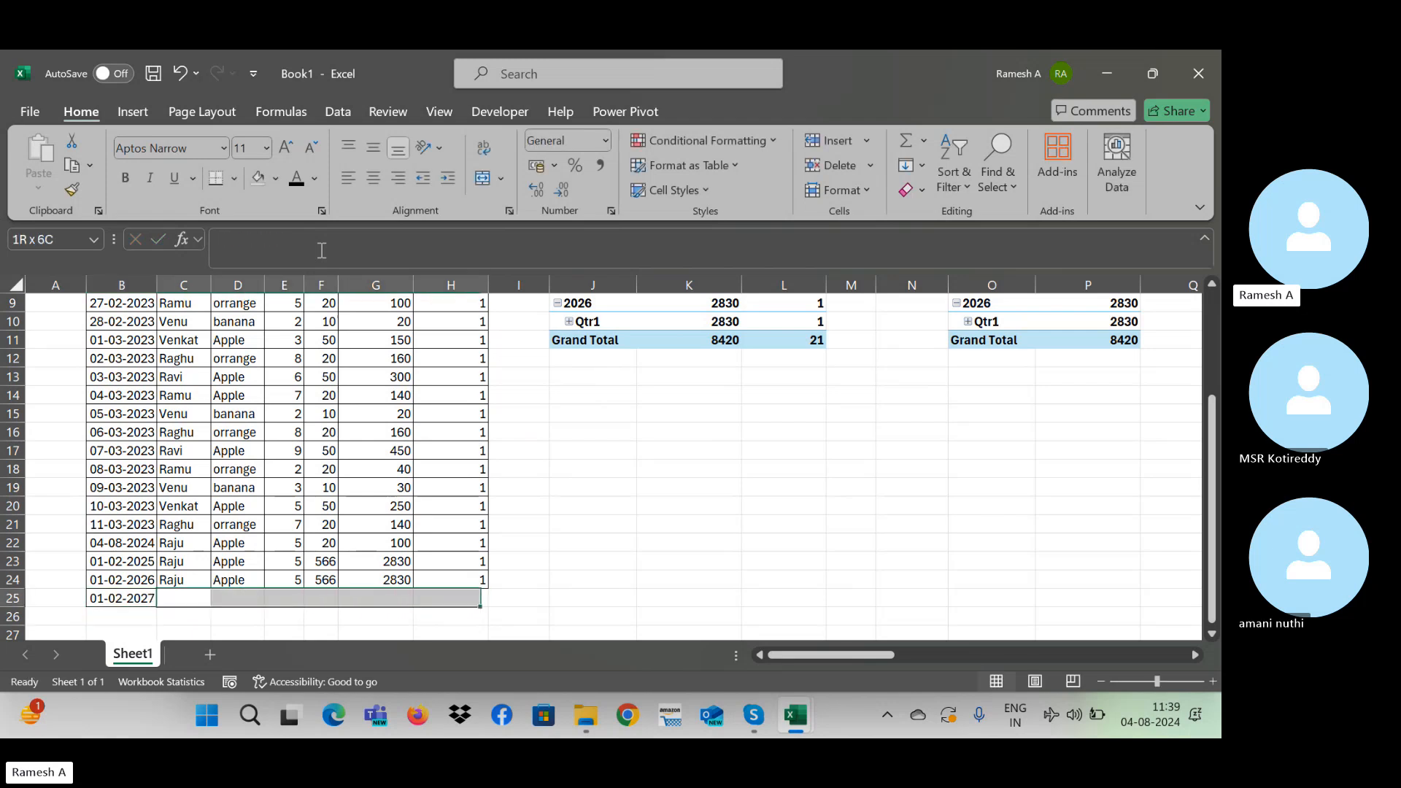
key(ctrl+d)
Step: Refresh the PivotTable nearest the data range, which sums Total sale and Target
key(Right)
key(Right)
key(Right)
key(Right)
key(Right)
key(Right)
key(ctrl+Up)
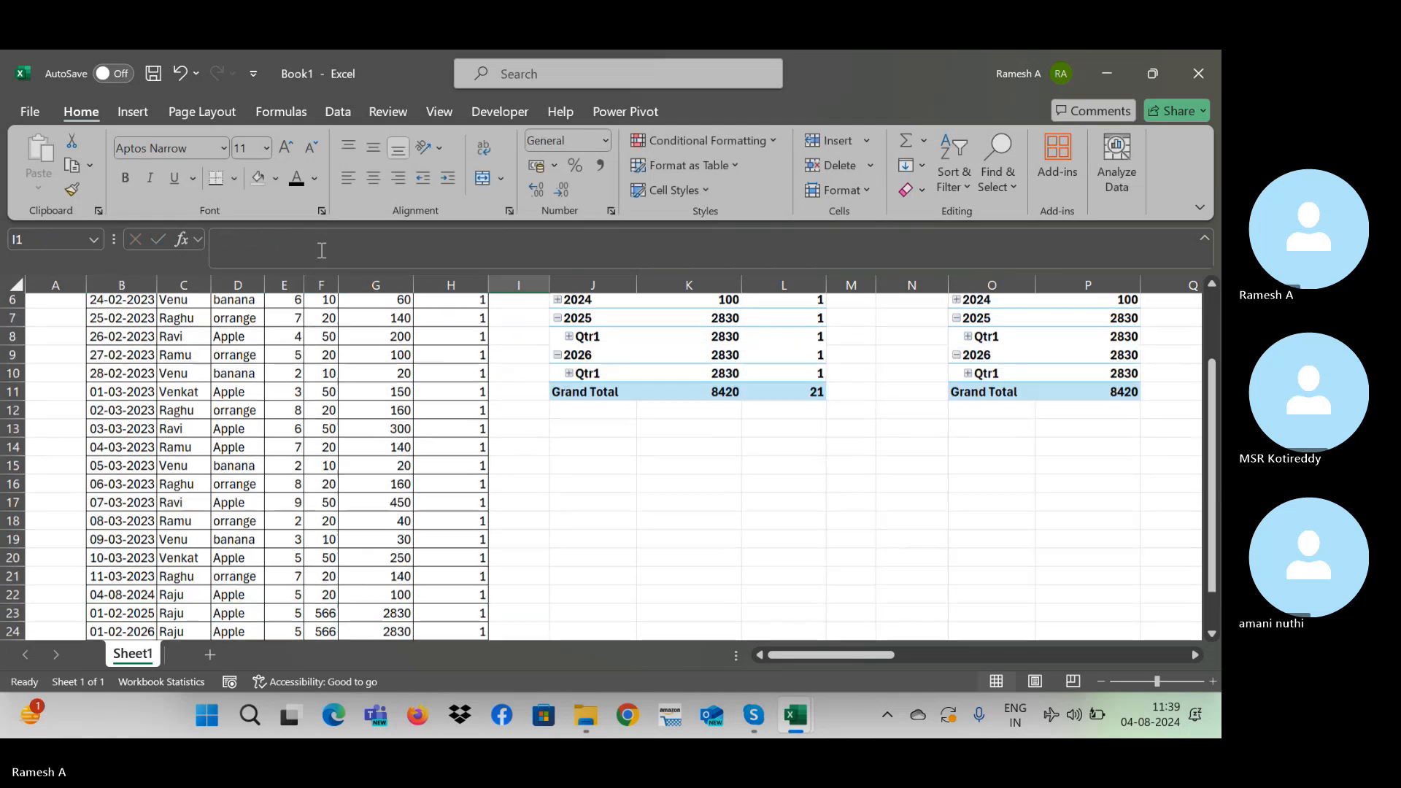
right_click(648, 382)
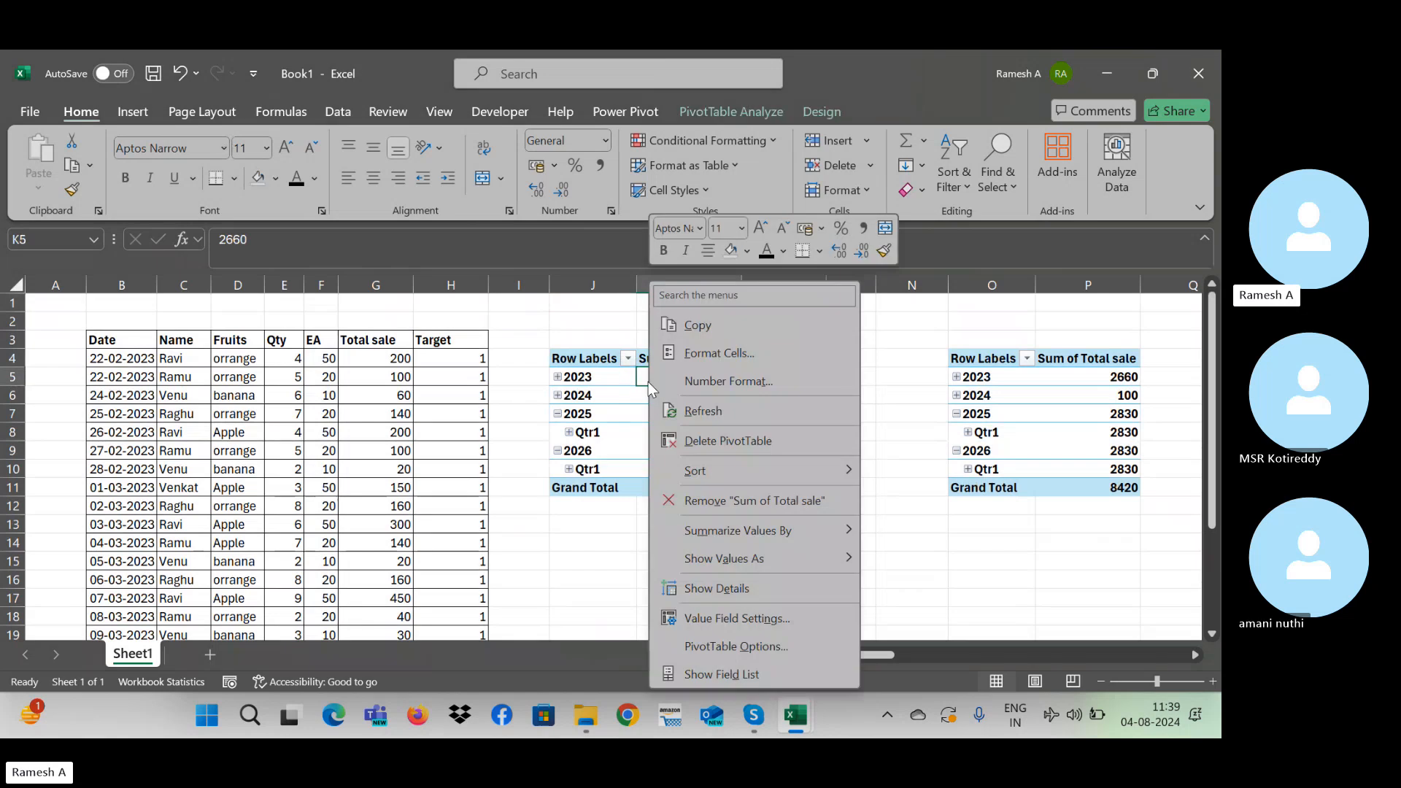
click(702, 411)
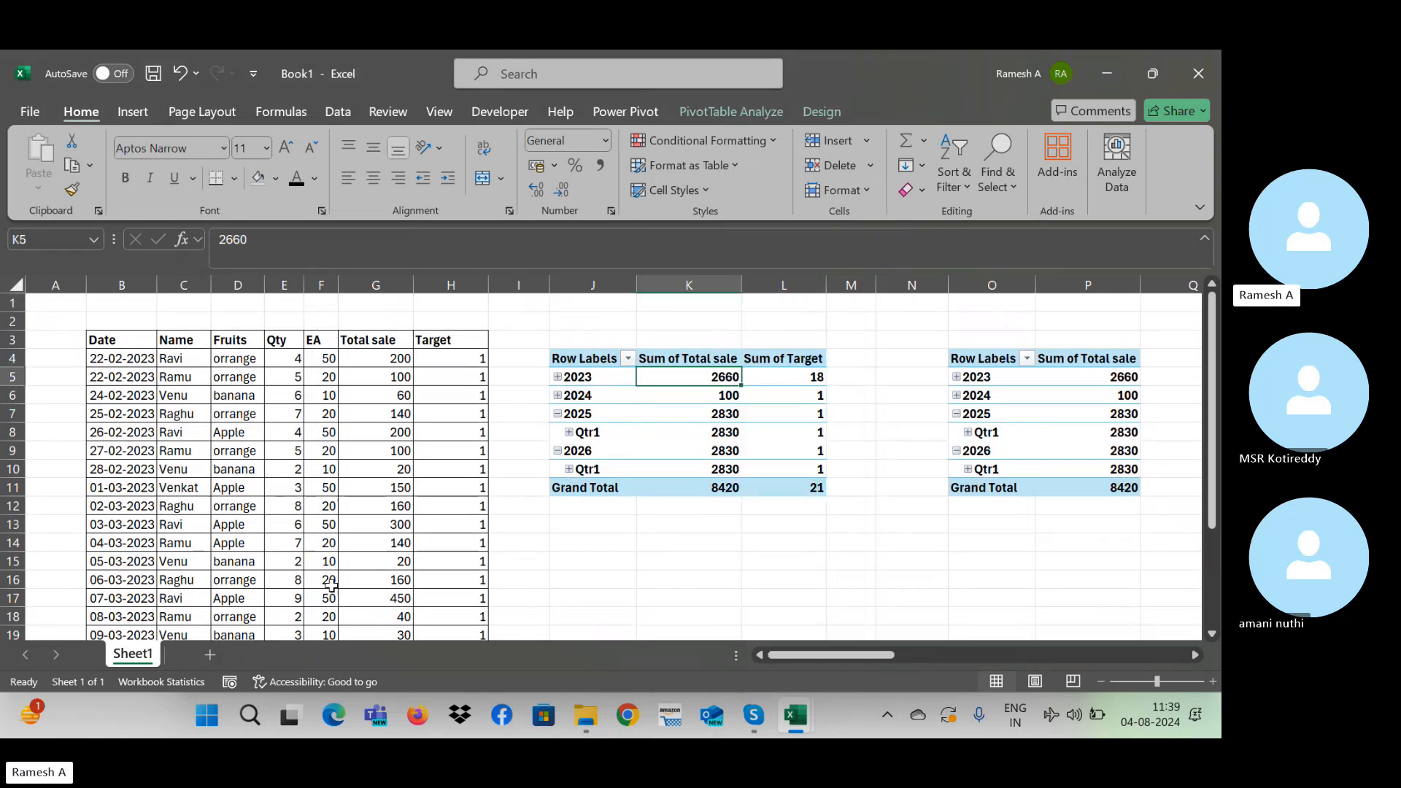
Step: Move through the data range and across row 18 to examine the plain data copy in columns U to AA
click(177, 436)
click(273, 488)
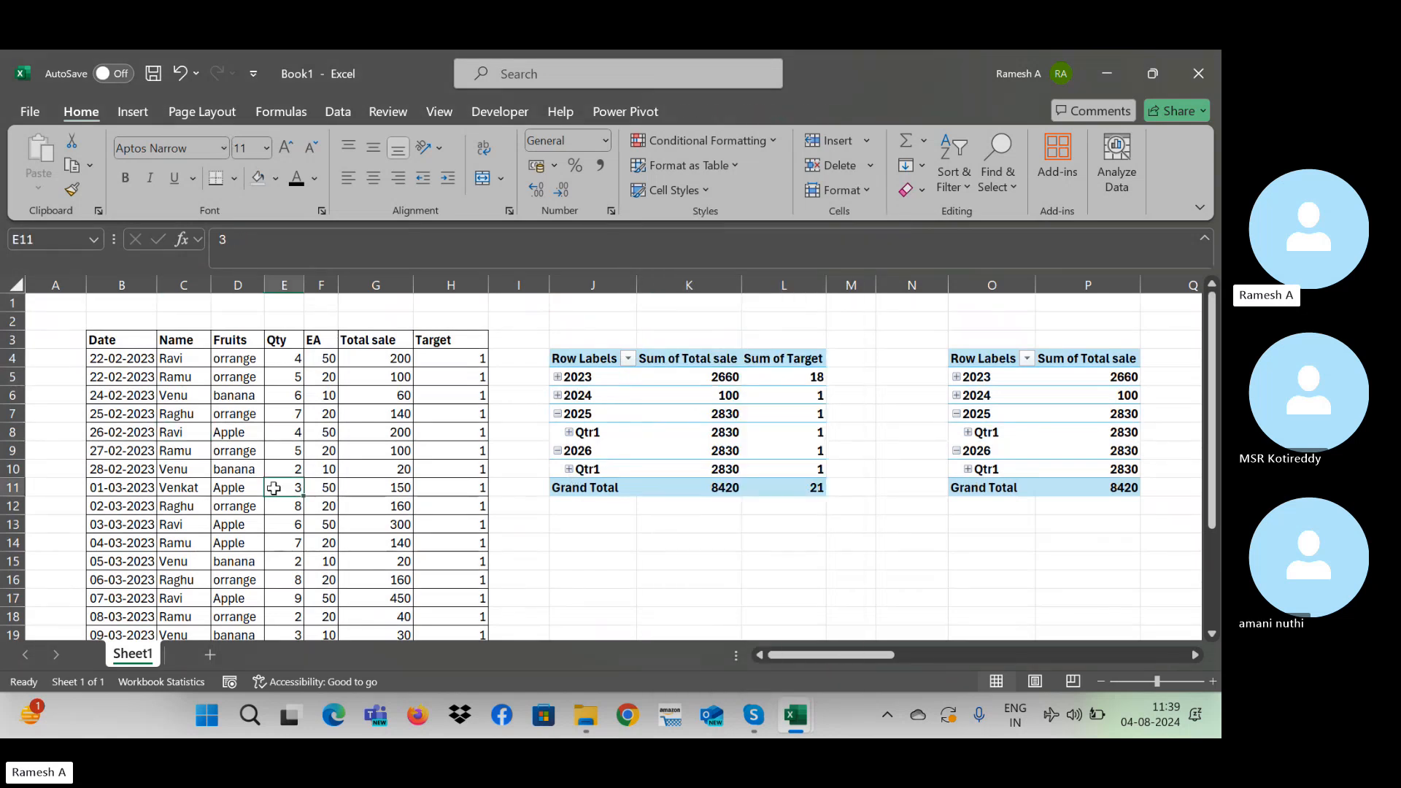
key(Down)
key(Down)
key(Down)
key(Down)
key(Down)
key(Down)
key(Down)
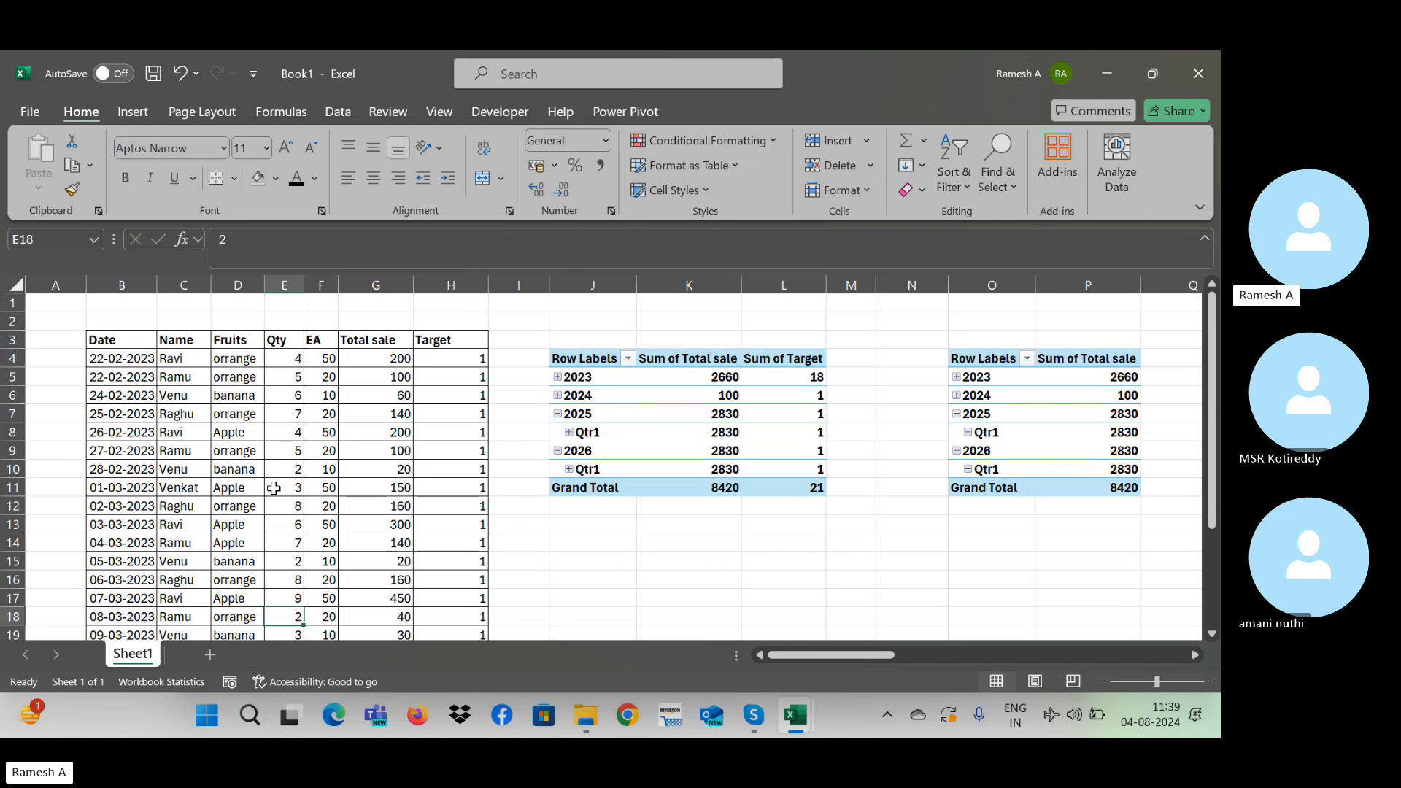
key(Right)
key(Right)
key(Right)
key(Right)
key(Right)
key(Right)
key(Right)
key(Right)
key(Right)
key(Right)
key(Right)
key(Right)
key(Right)
key(Right)
key(Right)
key(Right)
key(Right)
key(Right)
key(Right)
key(Right)
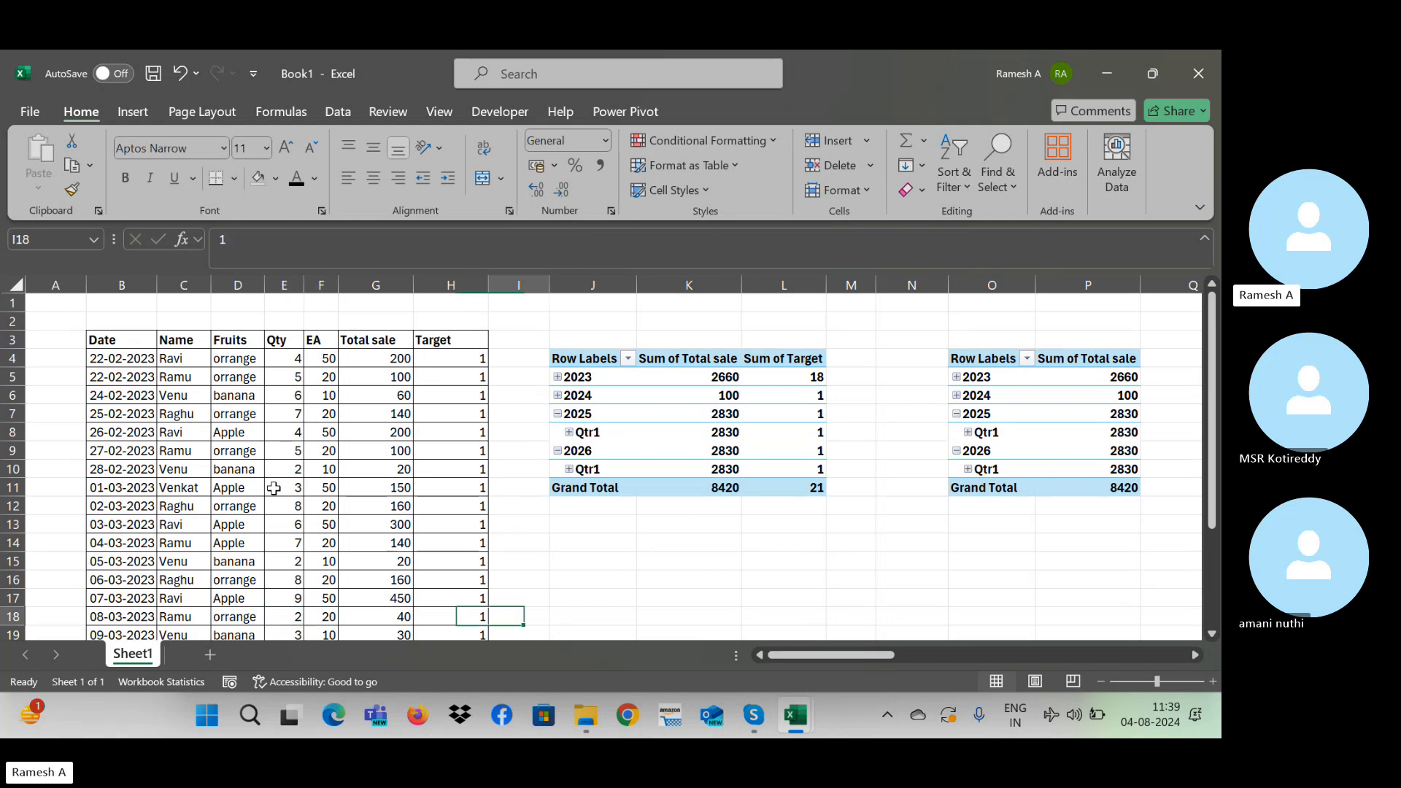
key(Right)
key(Right)
key(Right)
key(Right)
key(Right)
key(Right)
key(Right)
key(Right)
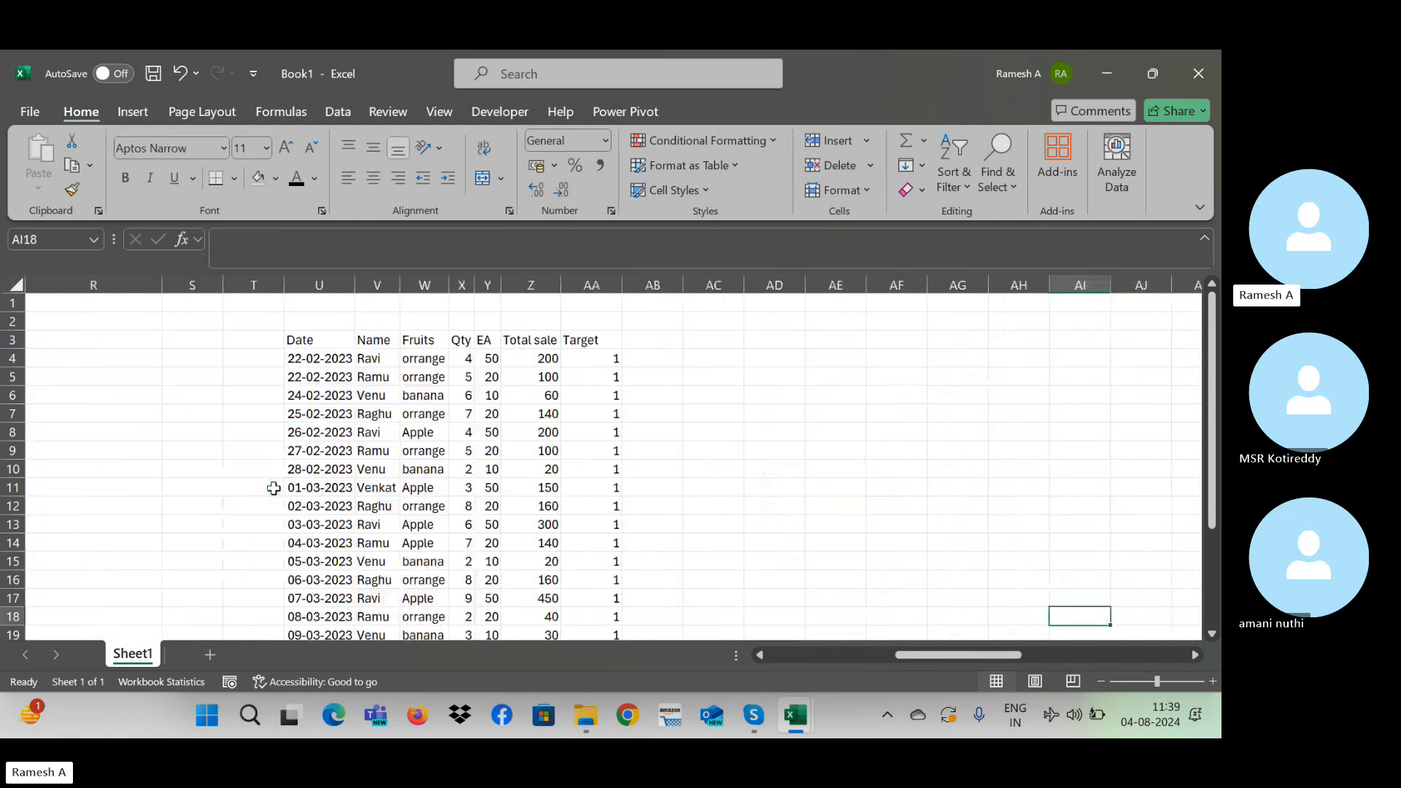
key(Left)
key(Left)
key(Left)
key(Left)
key(Left)
key(Left)
key(Left)
key(Left)
key(Left)
key(Left)
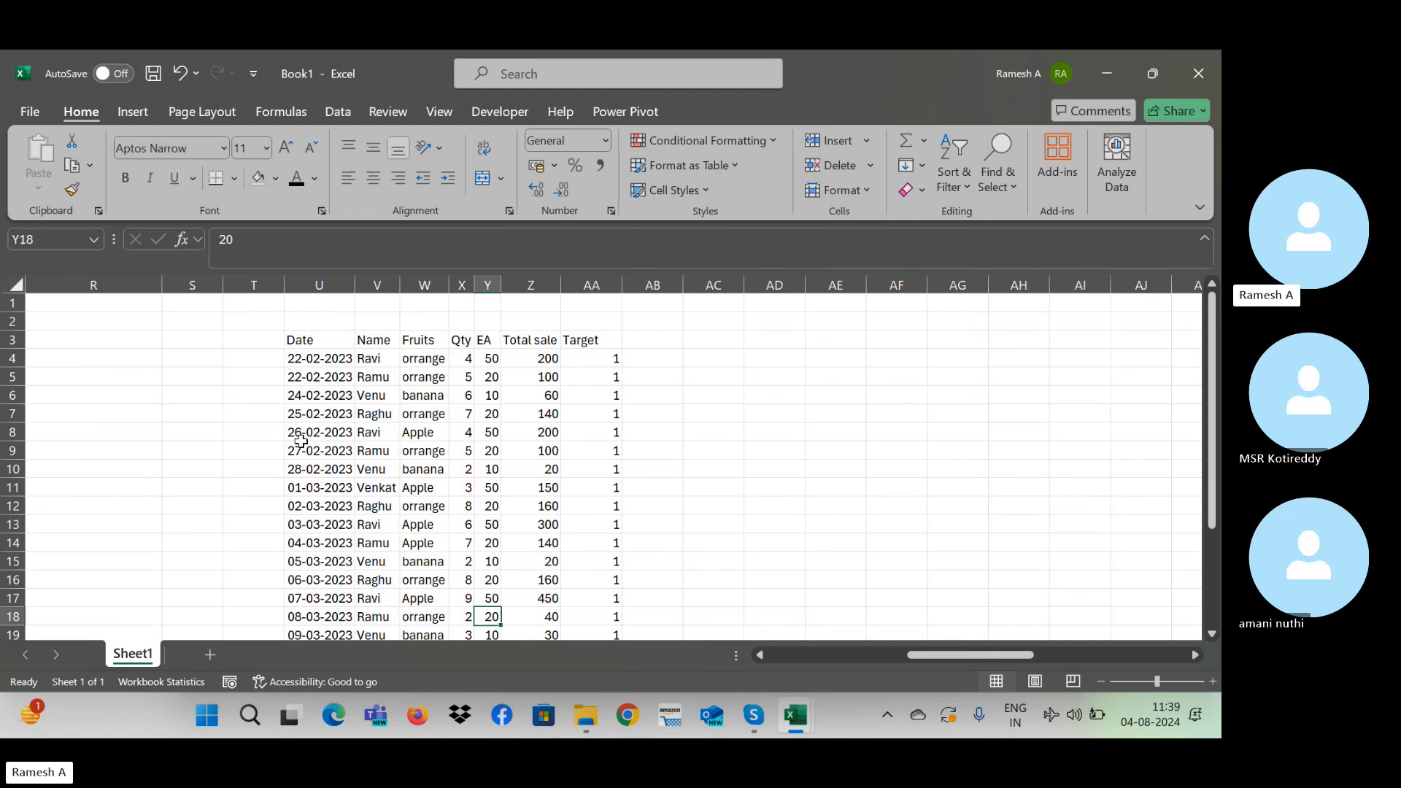
Step: Move back across row 18 to examine the two PivotTables between the data range and its plain copy
key(Left)
key(Left)
key(Left)
key(Left)
key(Left)
key(Left)
key(Left)
key(Left)
key(Left)
key(Left)
key(Left)
key(Left)
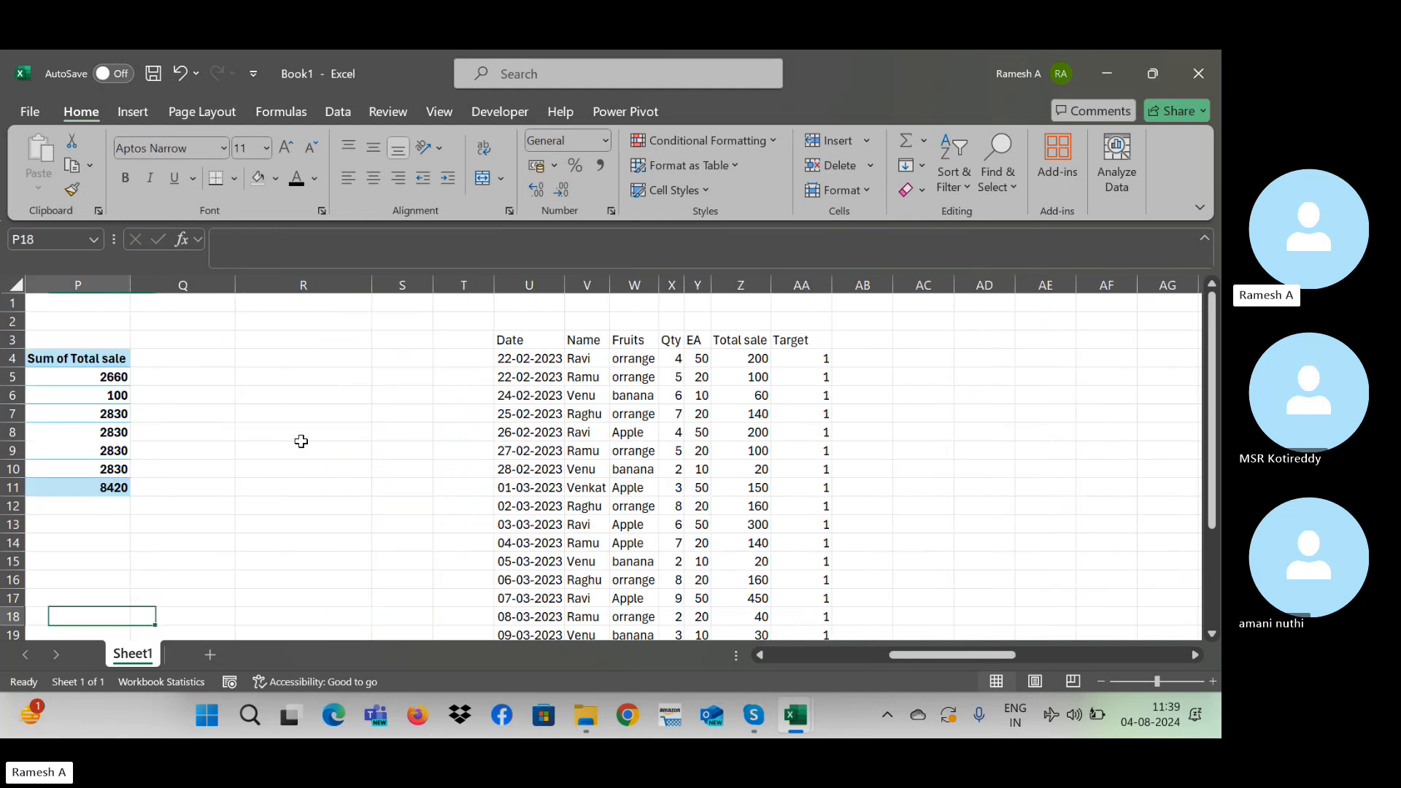
key(Left)
key(Left)
key(Left)
key(Left)
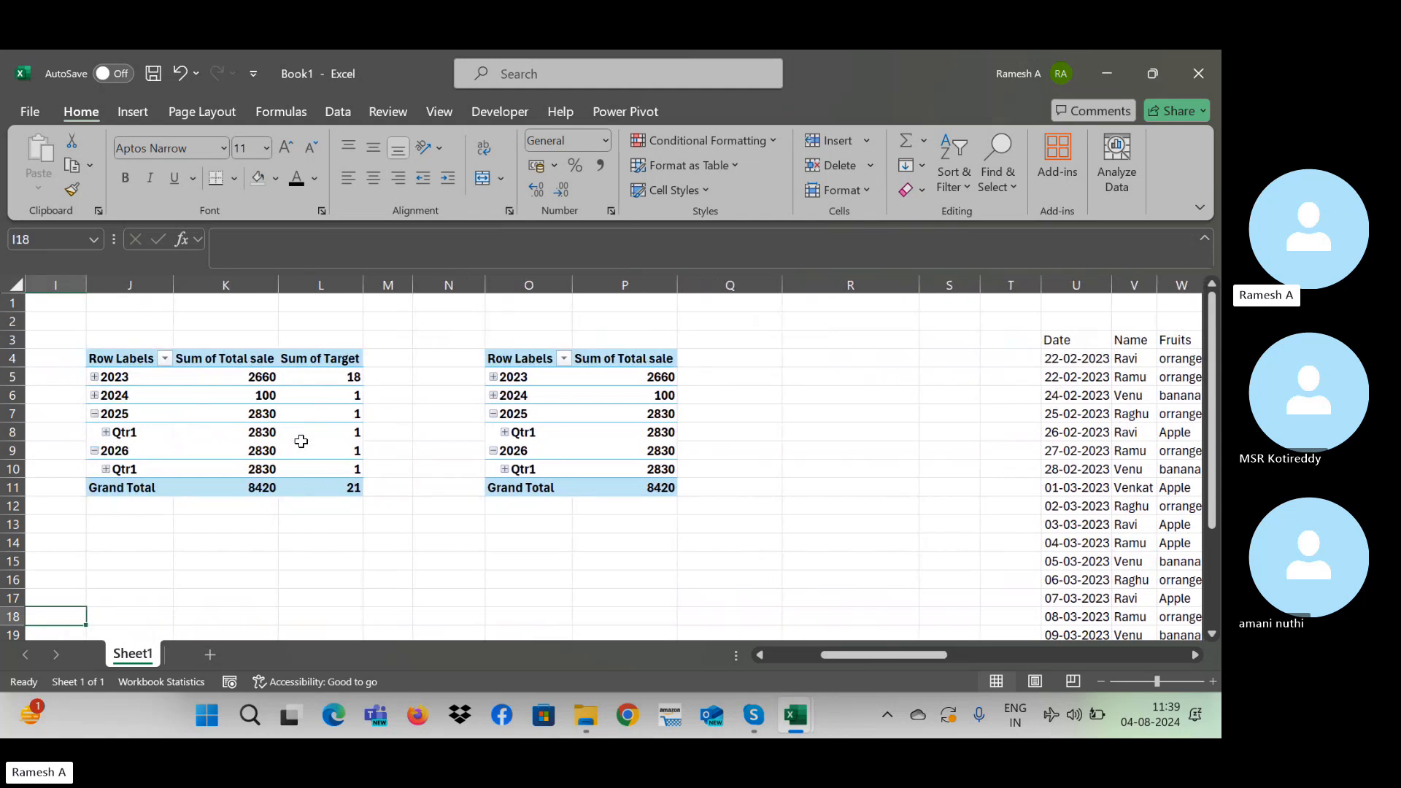
key(Right)
key(Right)
key(Right)
key(Right)
key(Right)
key(Right)
key(Right)
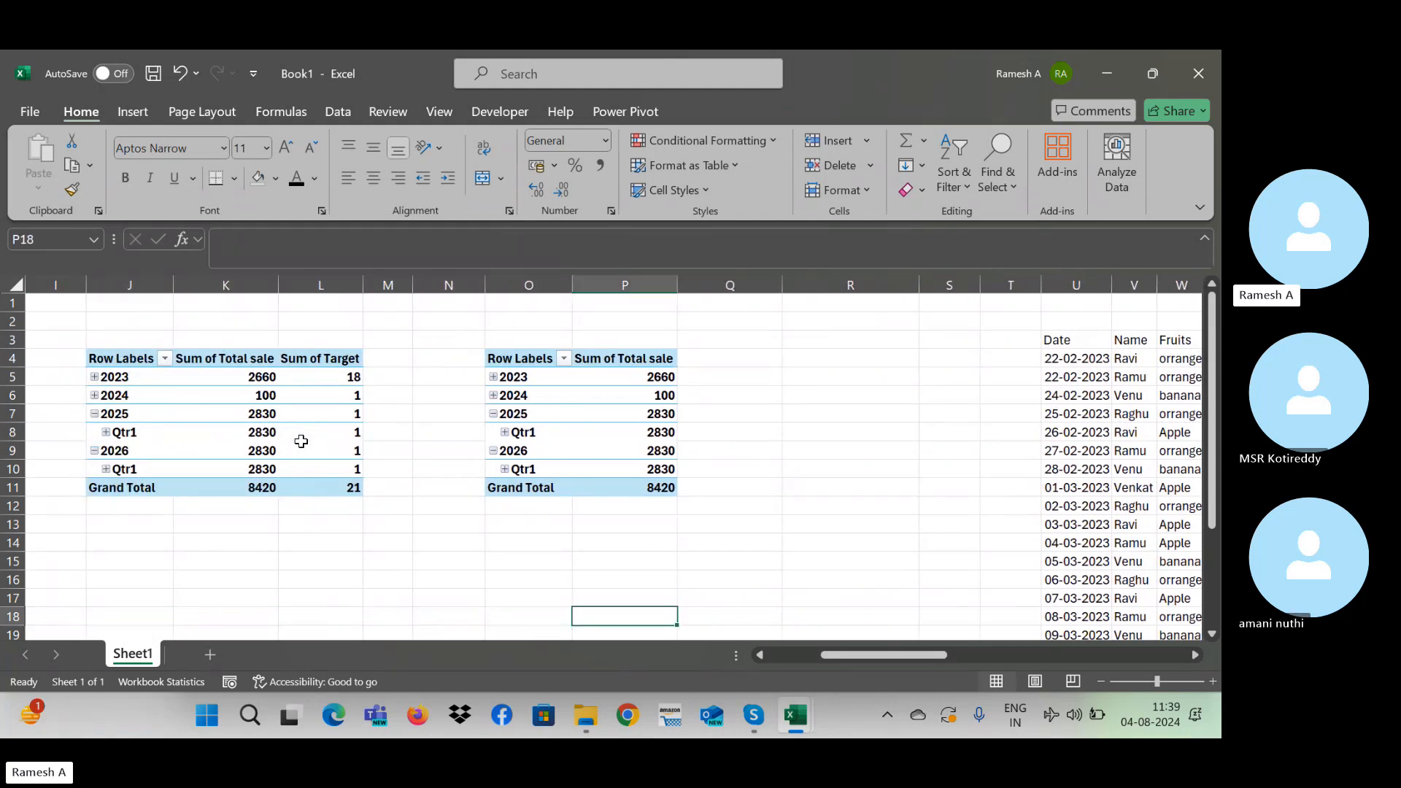
click(469, 565)
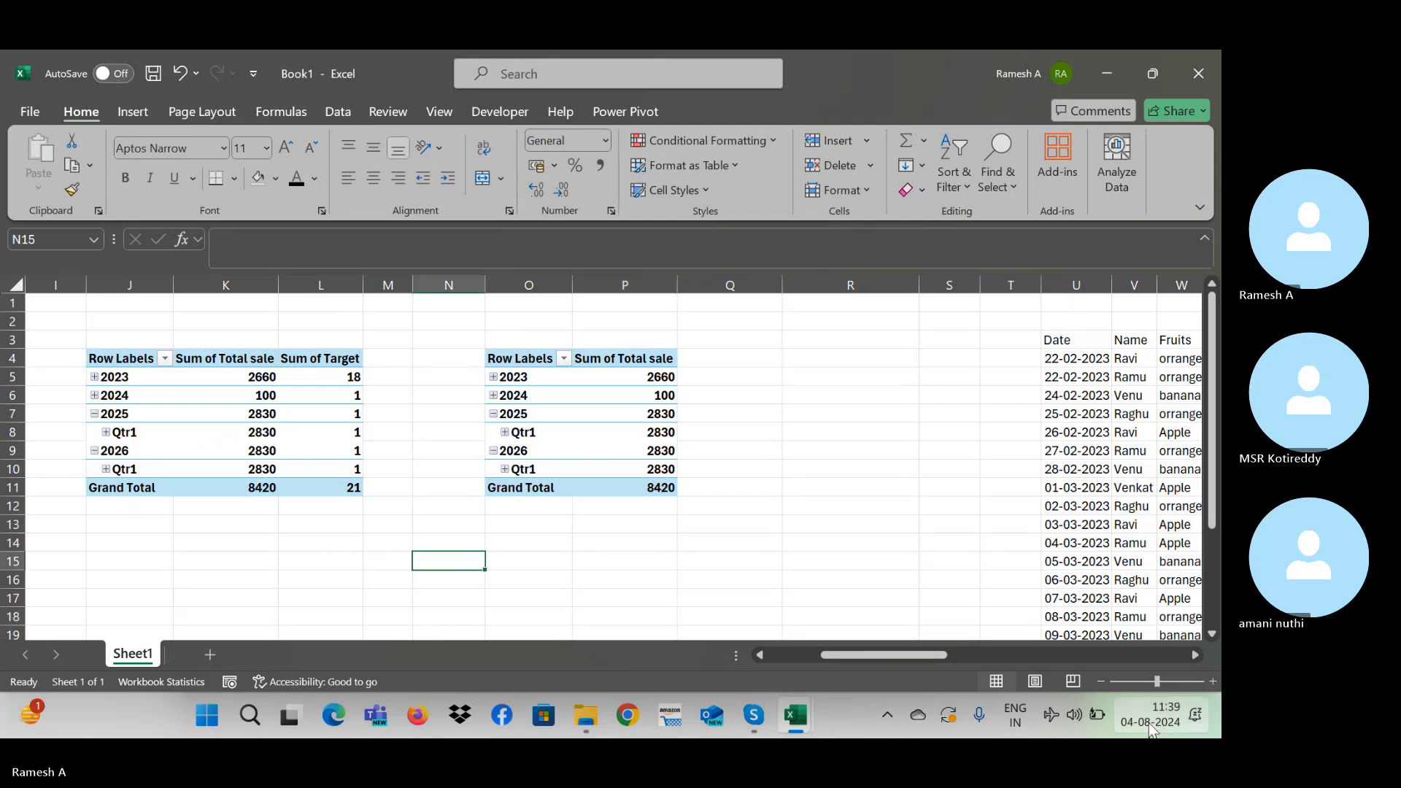
click(761, 578)
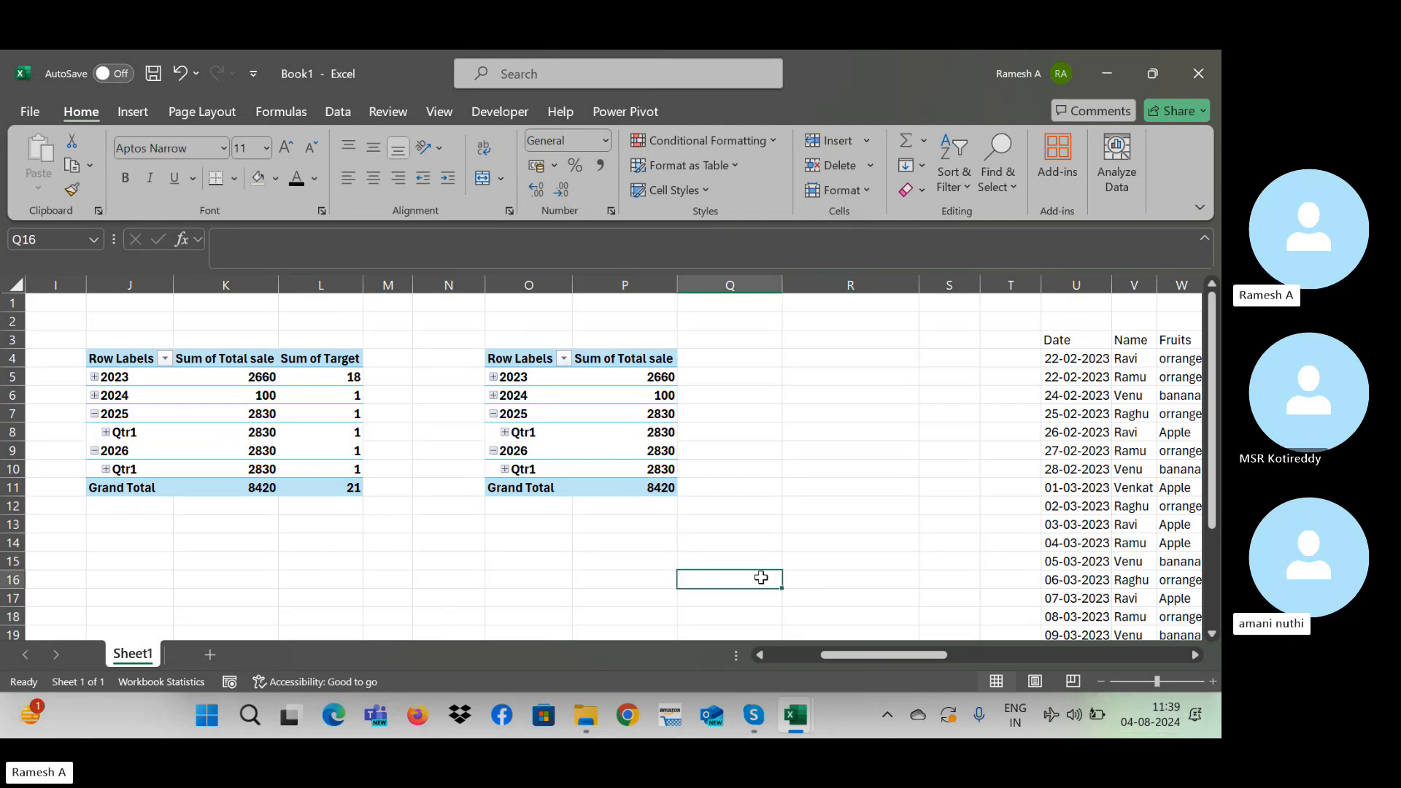
Step: Copy the whole data range from the Date header in B3 through the last Target value in H25
key(ctrl+Left)
key(ctrl+Left)
key(ctrl+Left)
key(Right)
key(Right)
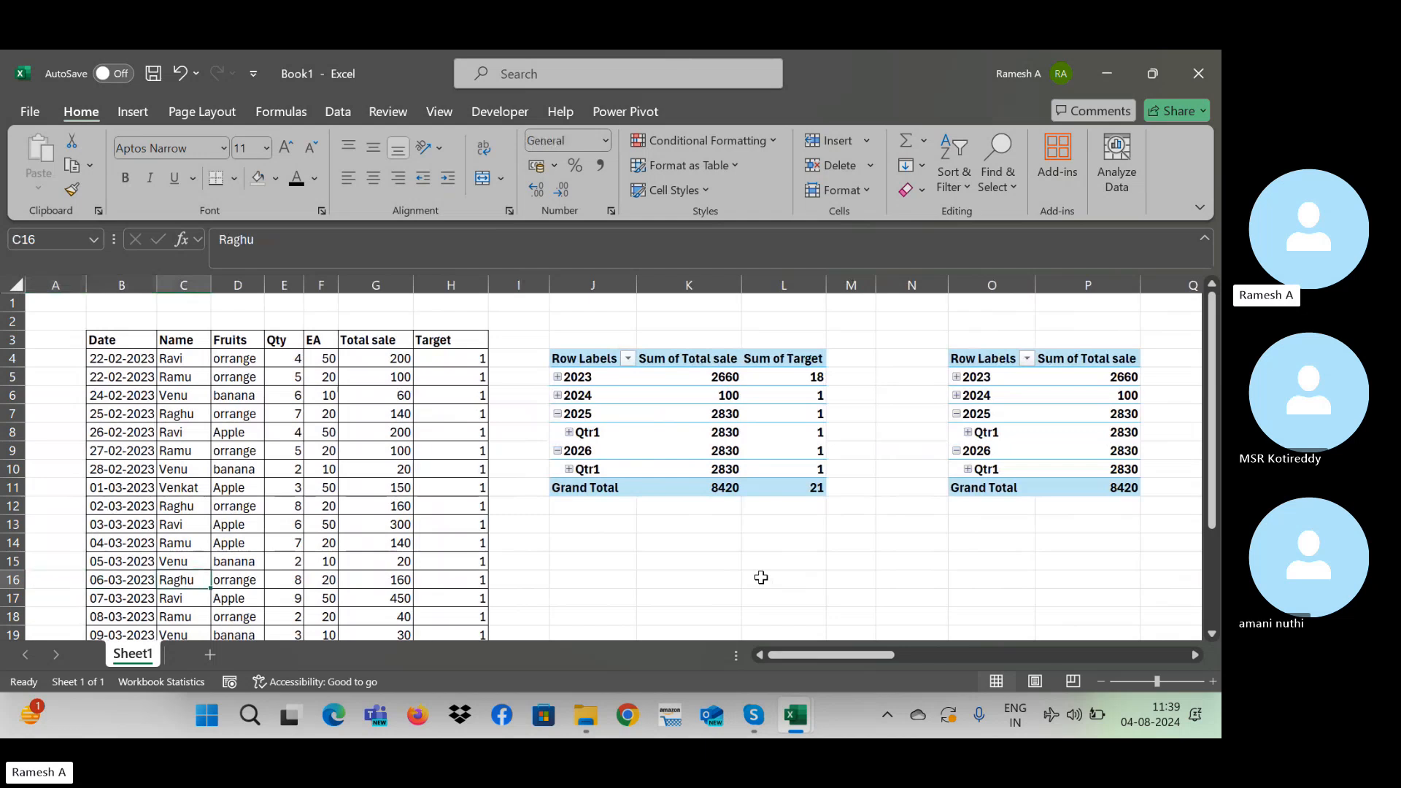
key(ctrl+Up)
key(Left)
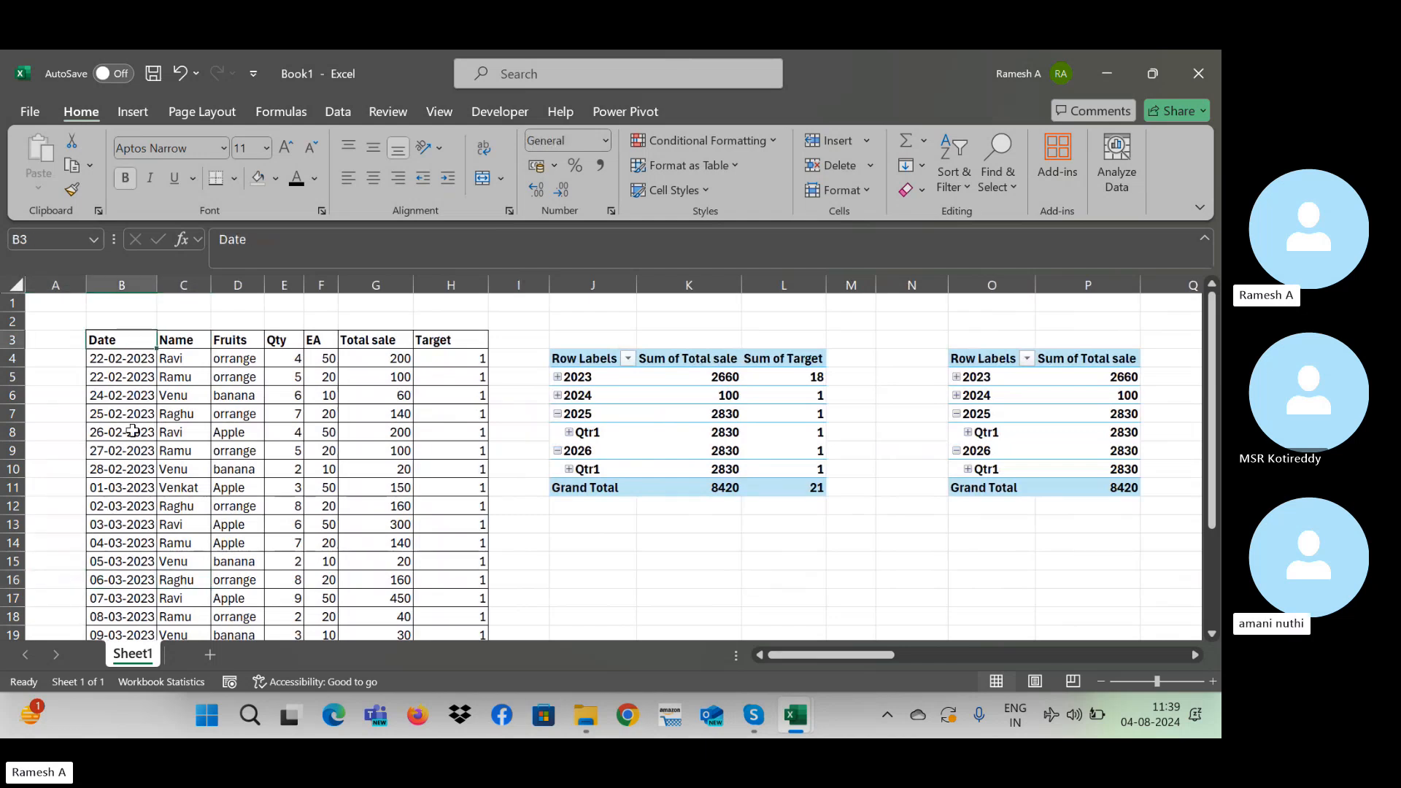
key(ctrl+shift+Right)
key(ctrl+shift+Down)
key(ctrl+c)
Step: Paste the copied data at B4 of a new worksheet and autofit its column widths
click(210, 655)
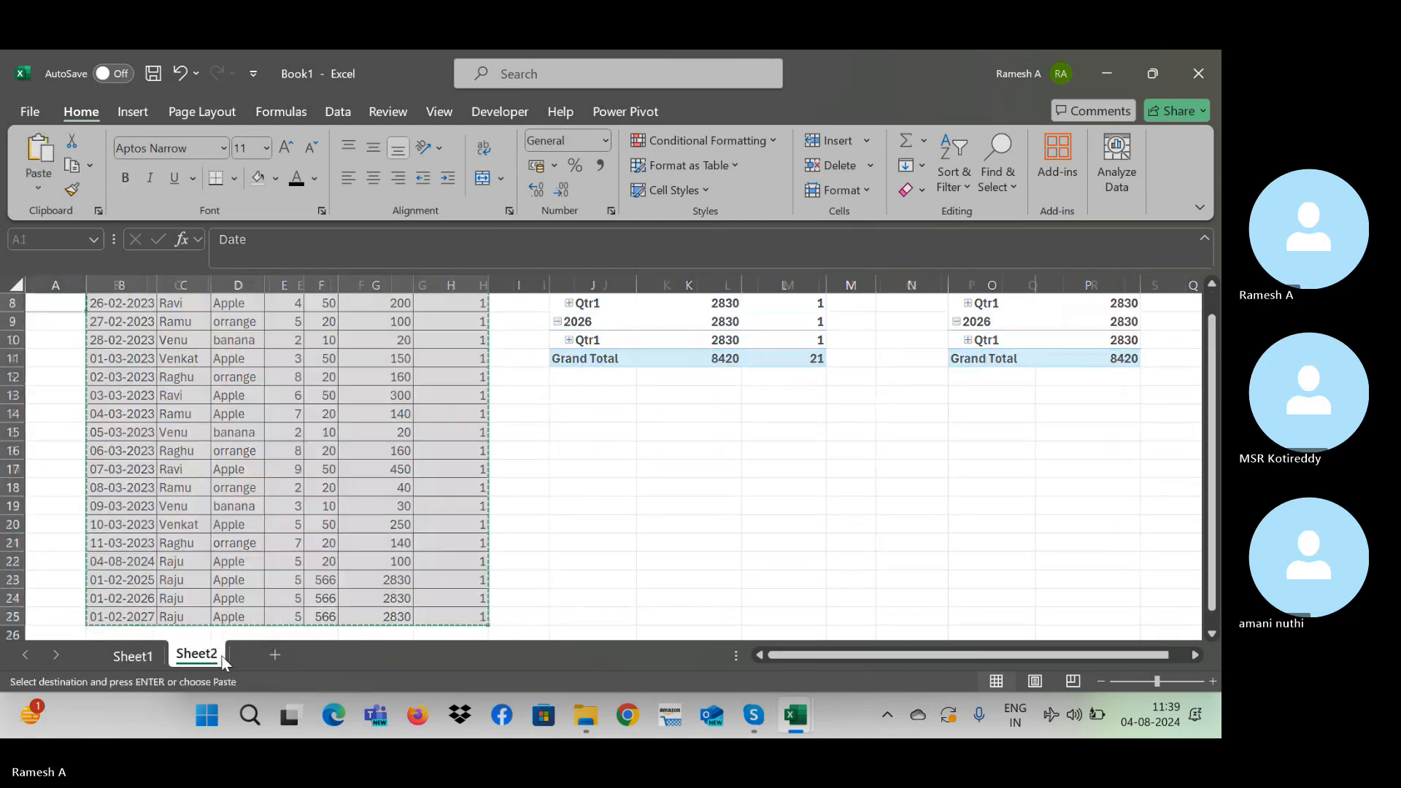
click(141, 356)
key(ctrl+v)
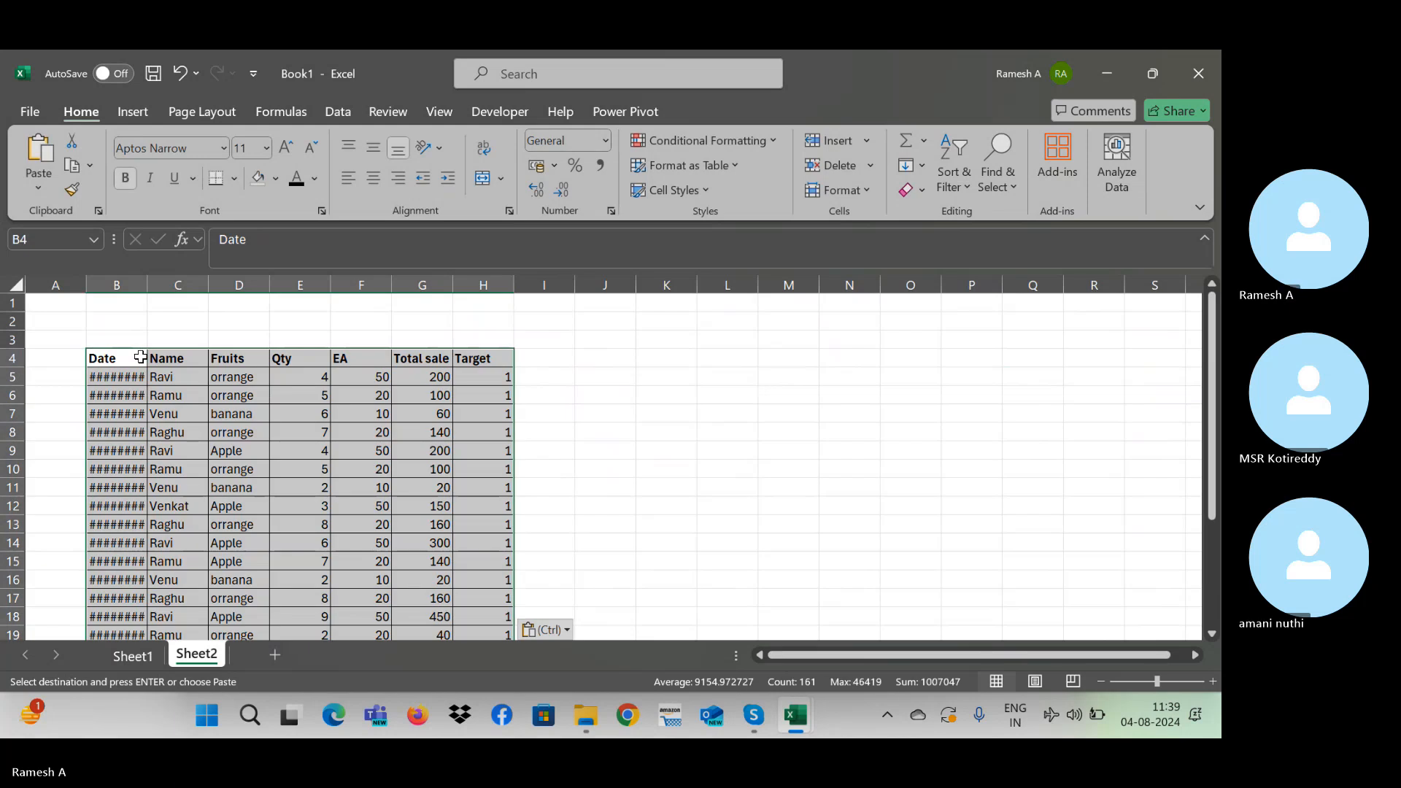
key(alt+o)
key(c)
key(a)
Step: Enter the heading Slicer in cell L1, above and beside the pasted data
key(Right)
key(Right)
key(Right)
key(Right)
key(Right)
key(Right)
key(Right)
key(Right)
key(Right)
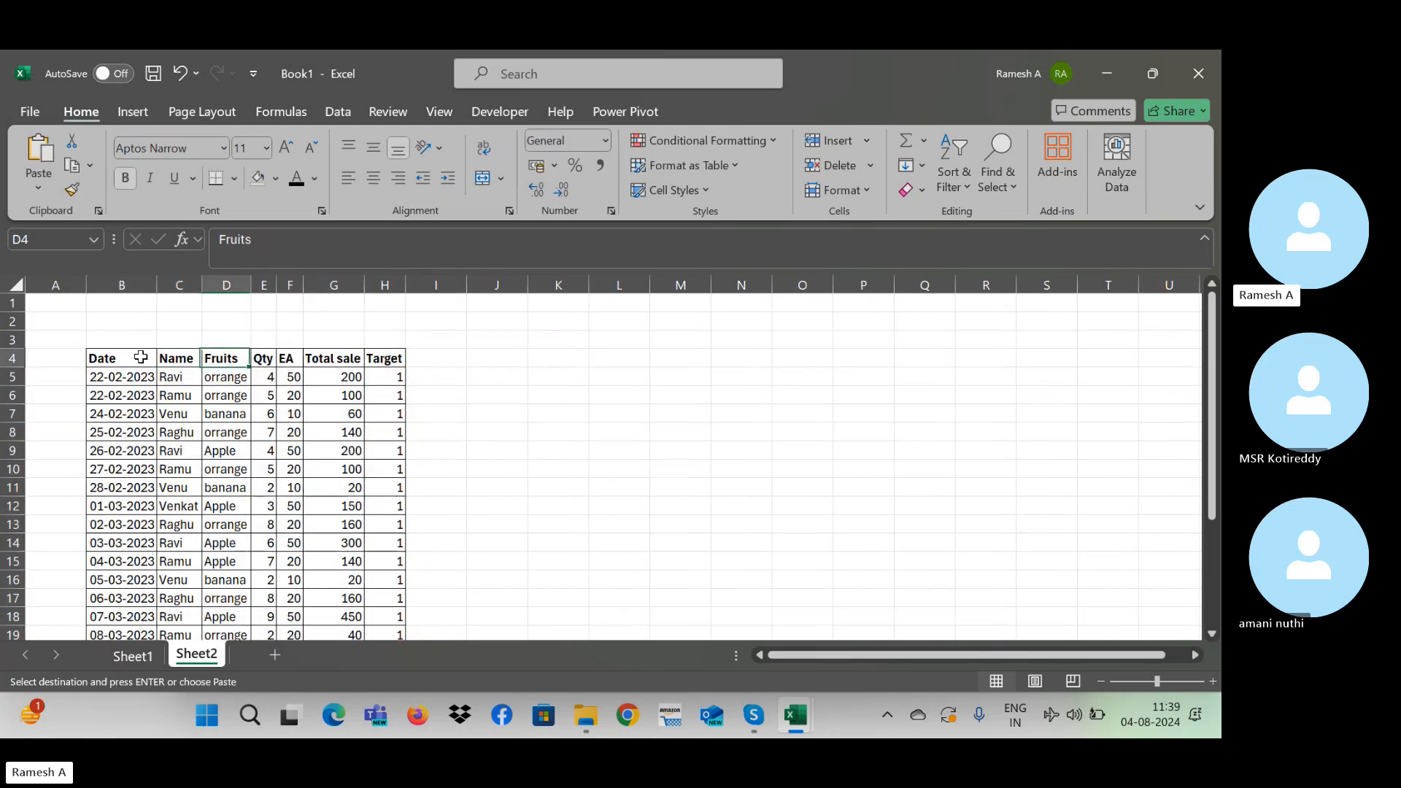
key(Right)
key(Up)
key(Up)
key(Up)
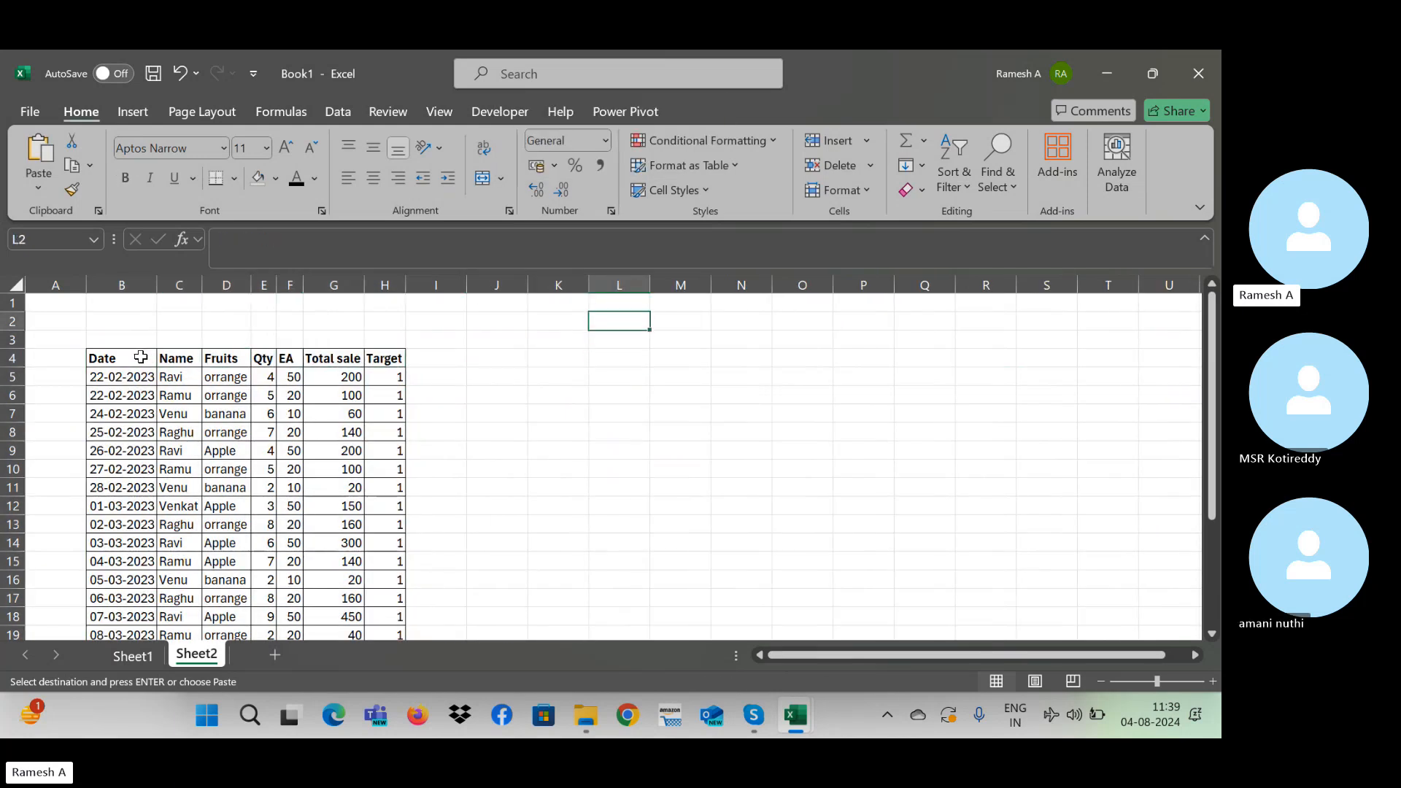
click(1201, 207)
key(Escape)
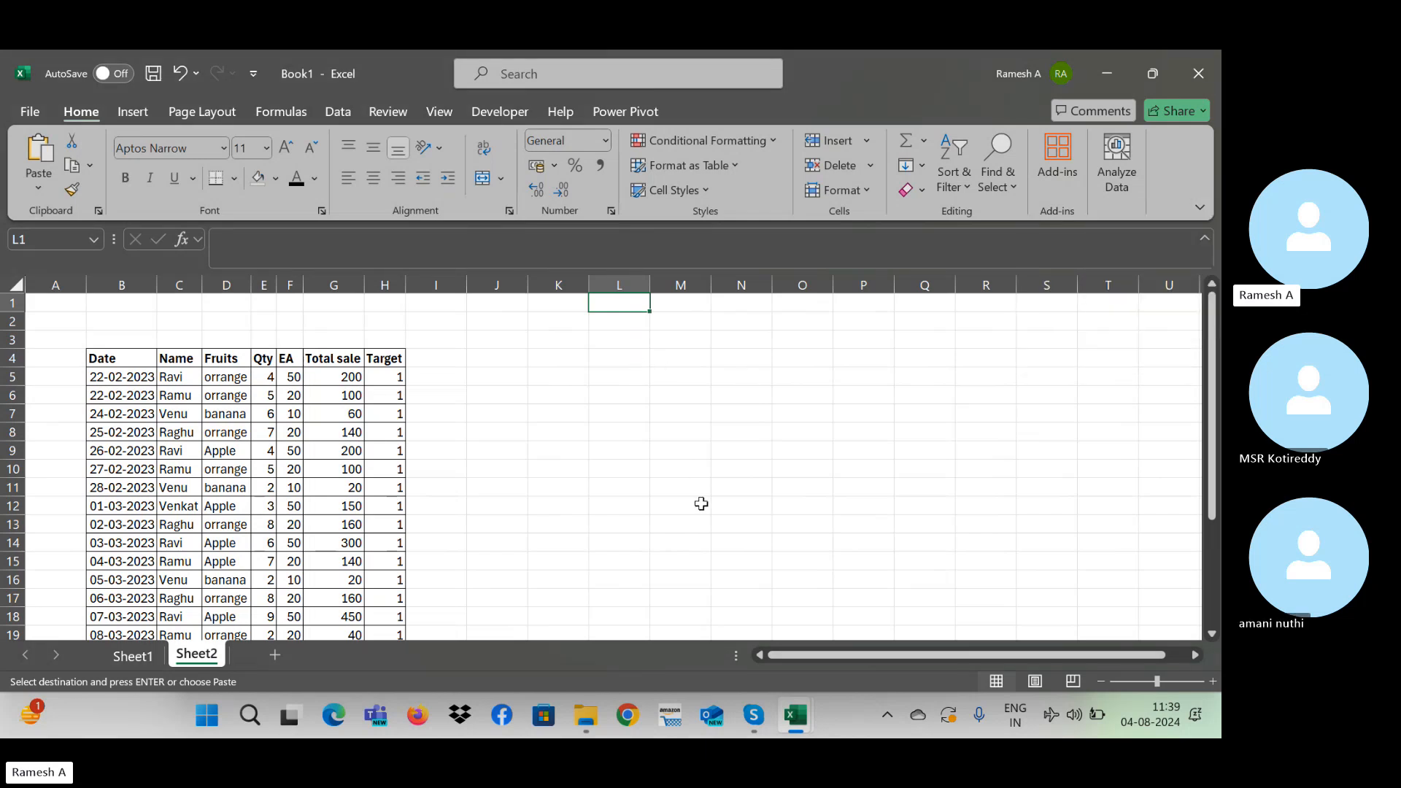
text(Slic)
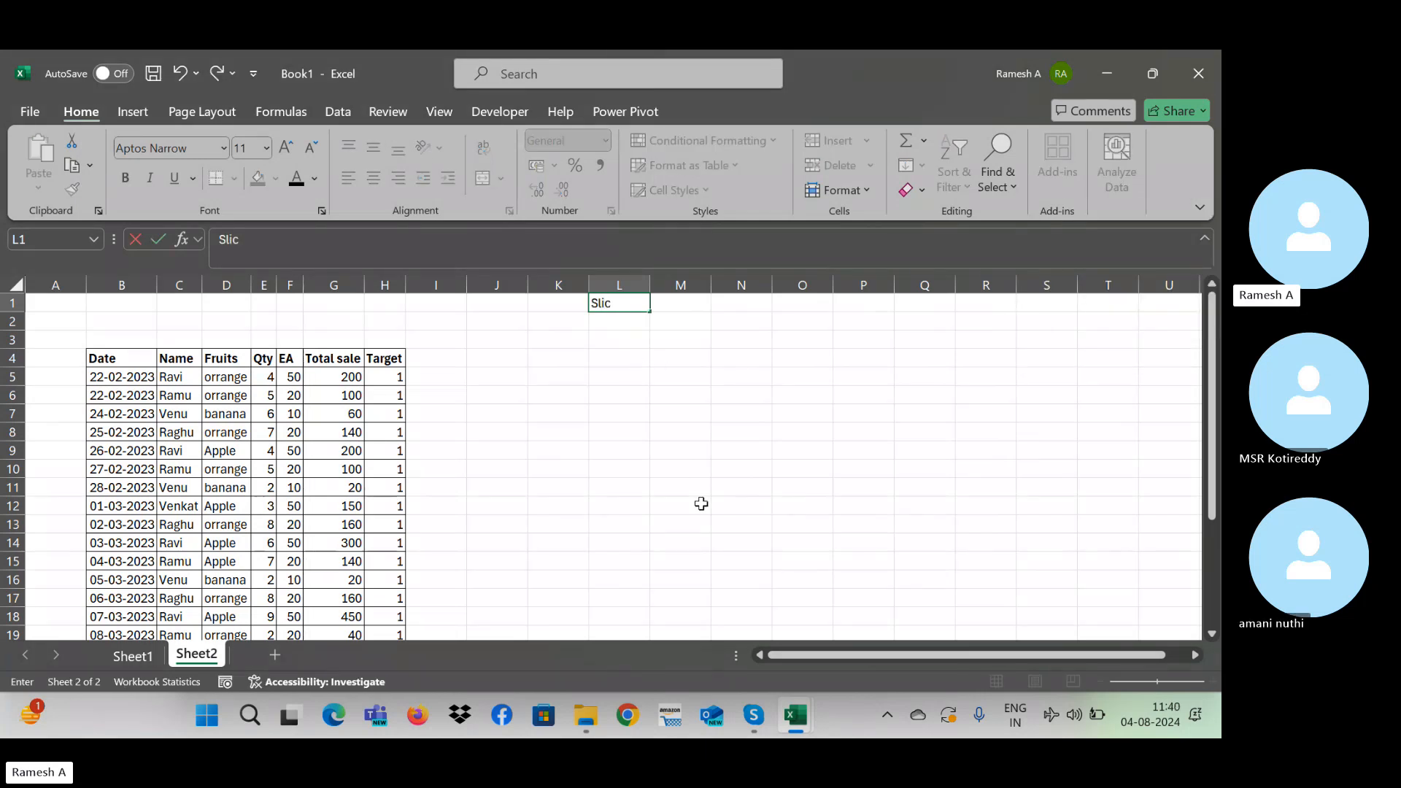
text(er)
key(Return)
Step: Collapse the ribbon to make room for more data rows and select a cell in the Name column
key(Left)
key(Left)
key(Left)
key(Left)
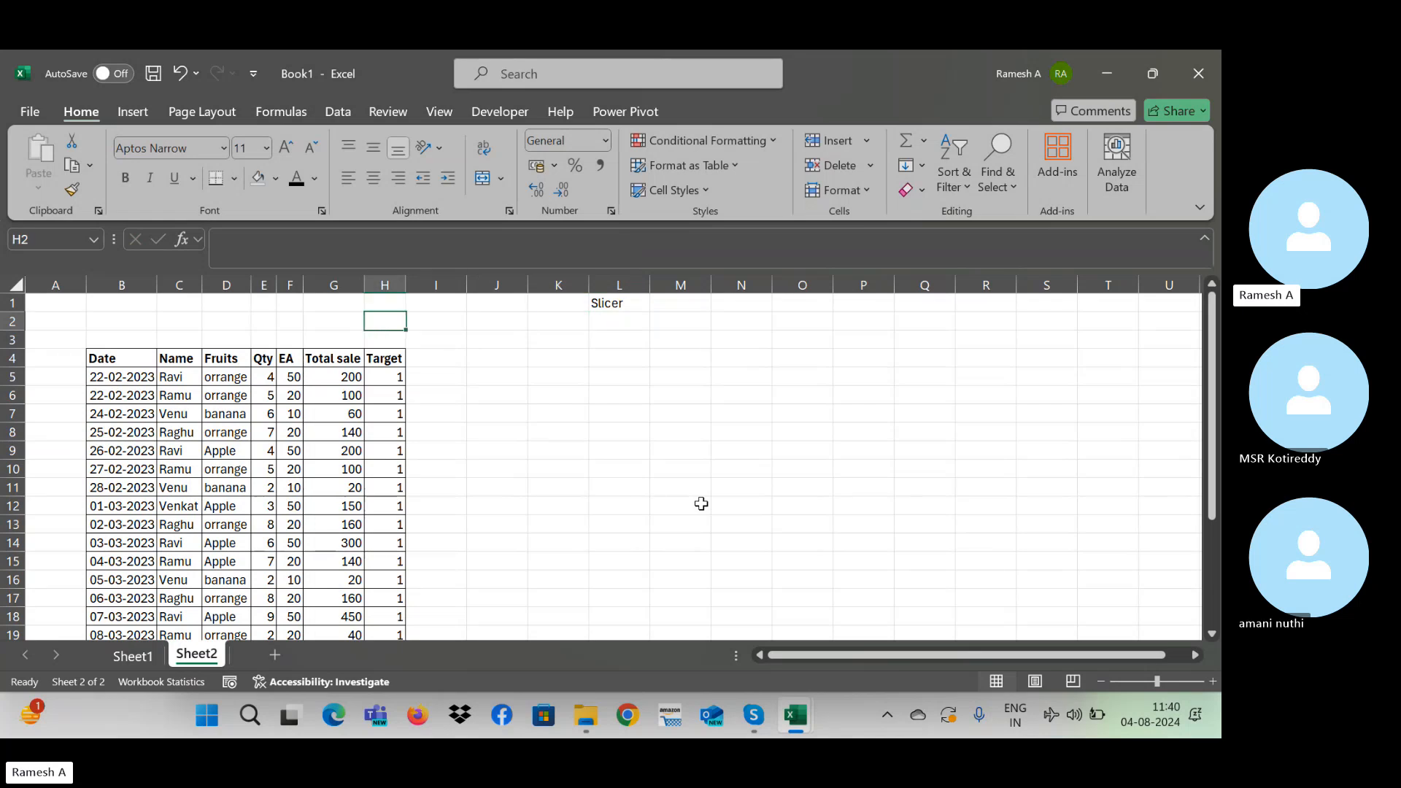
key(Down)
key(Down)
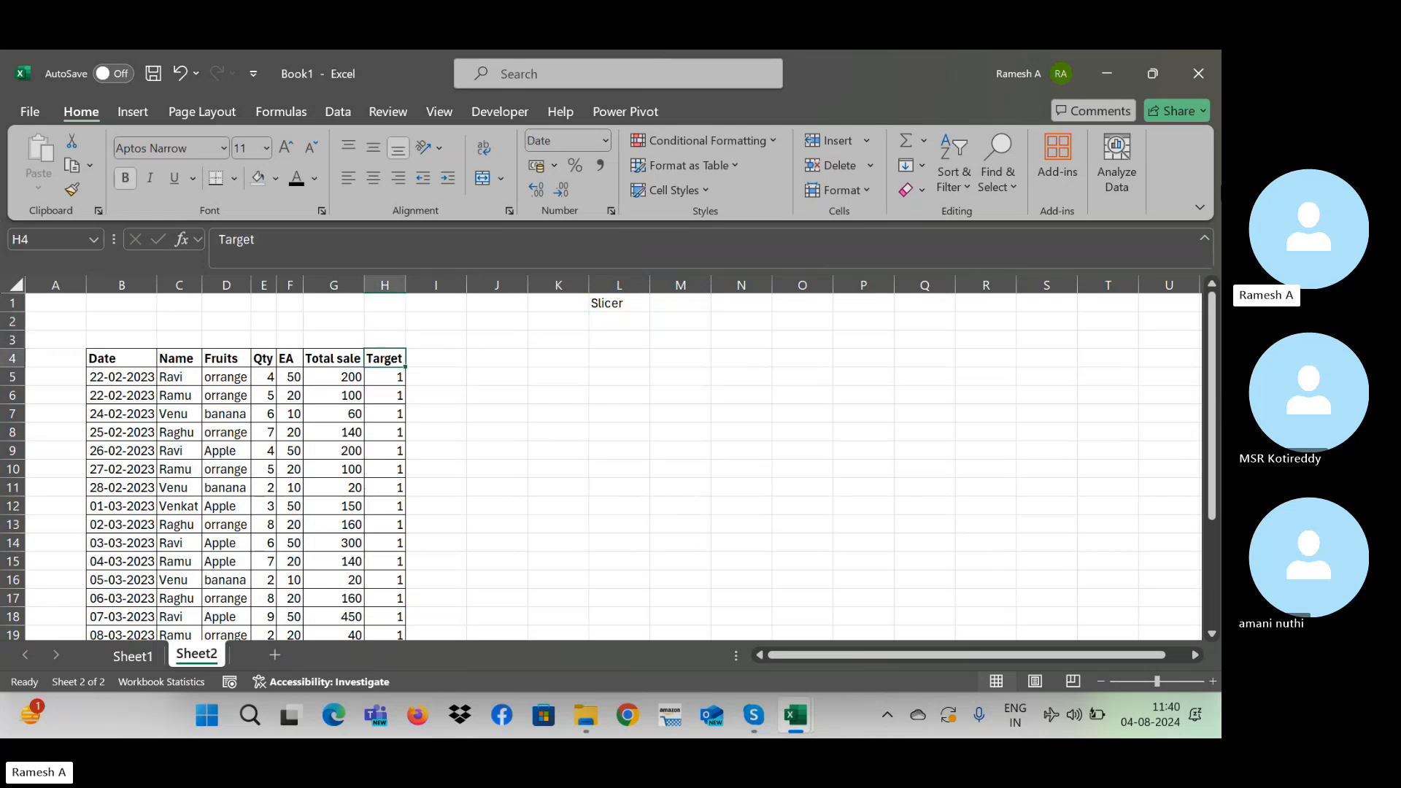
right_click(1174, 190)
click(1082, 256)
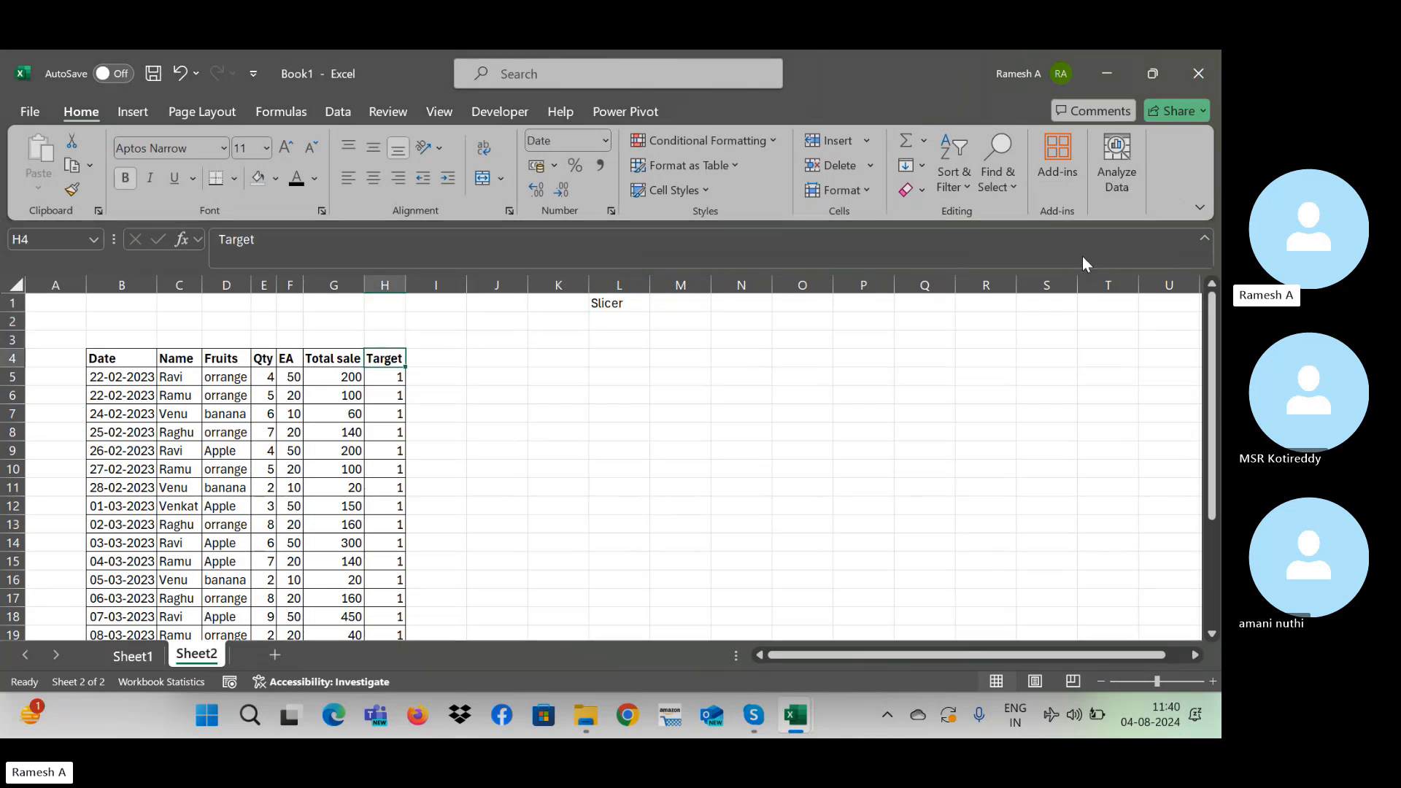
click(197, 314)
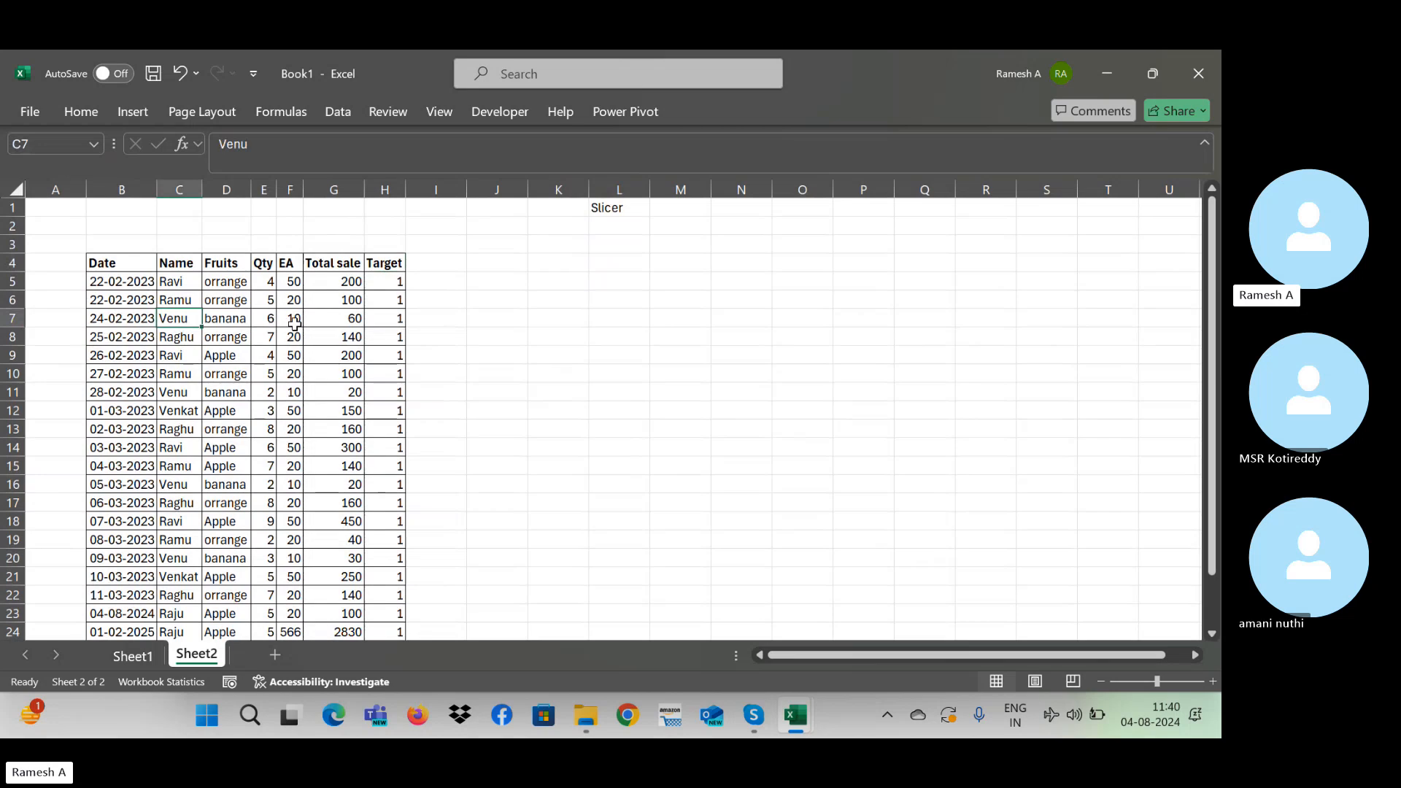
key(Down)
key(Down)
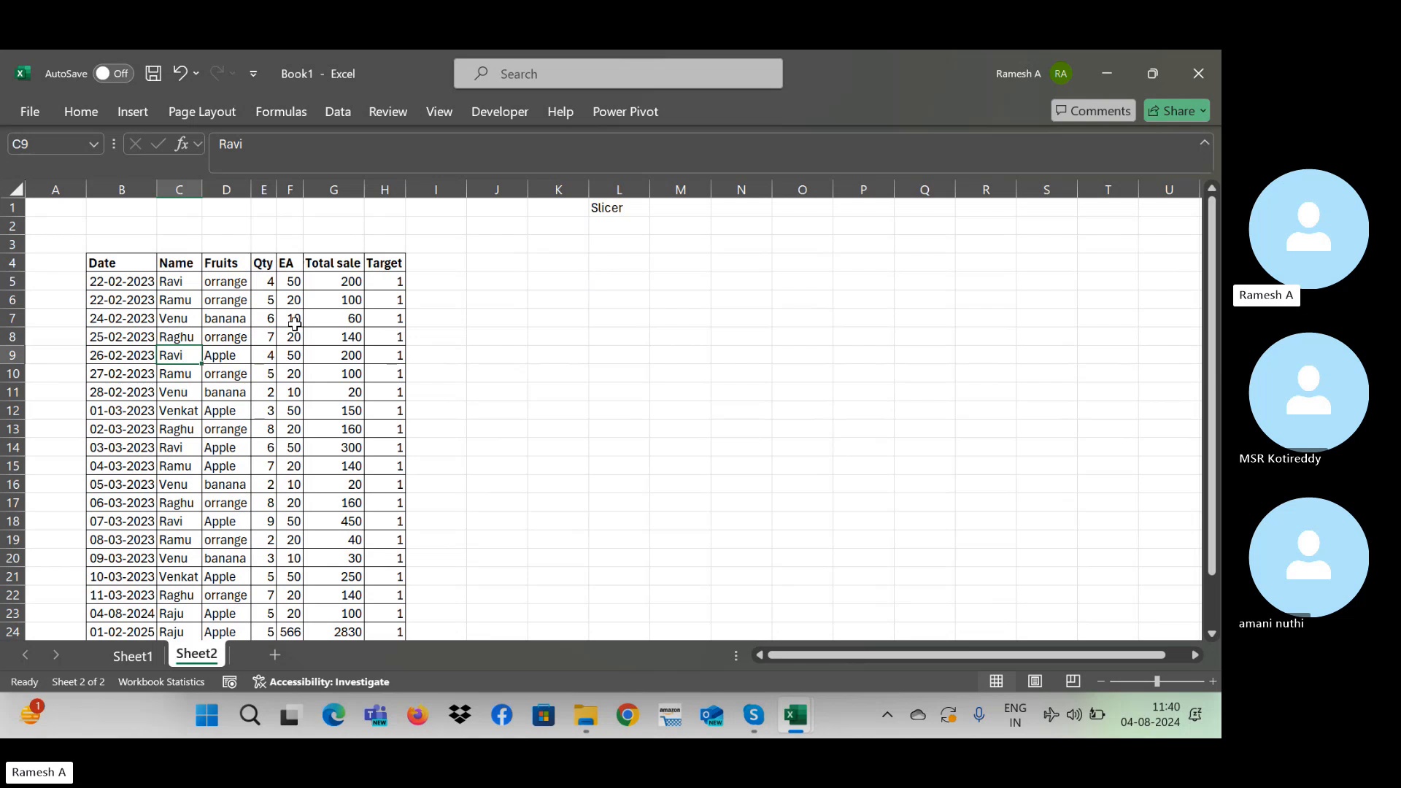
Step: Select the data range from B4 through the last row and apply an AutoFilter to its headers
key(ctrl+Up)
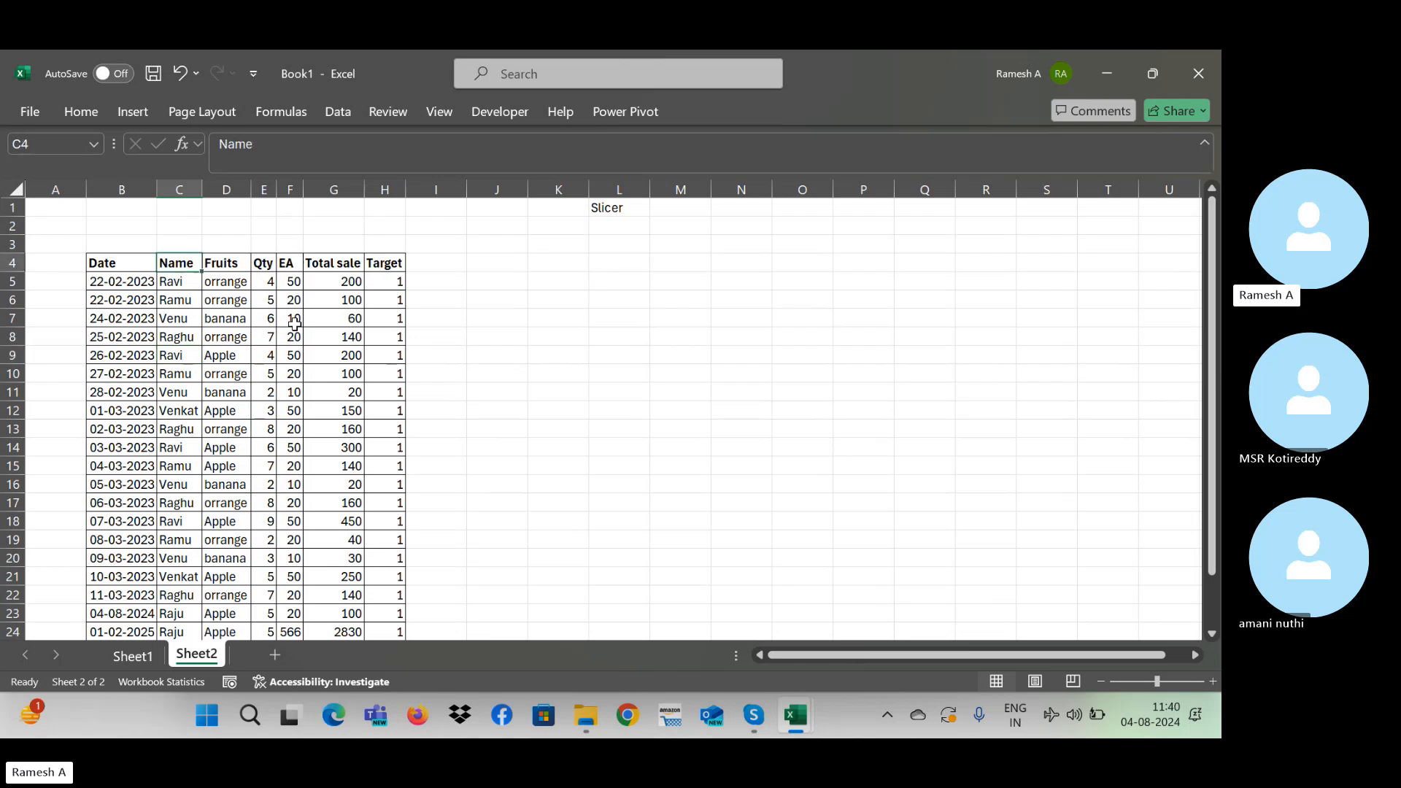
key(Home)
key(Right)
key(ctrl+shift+Right)
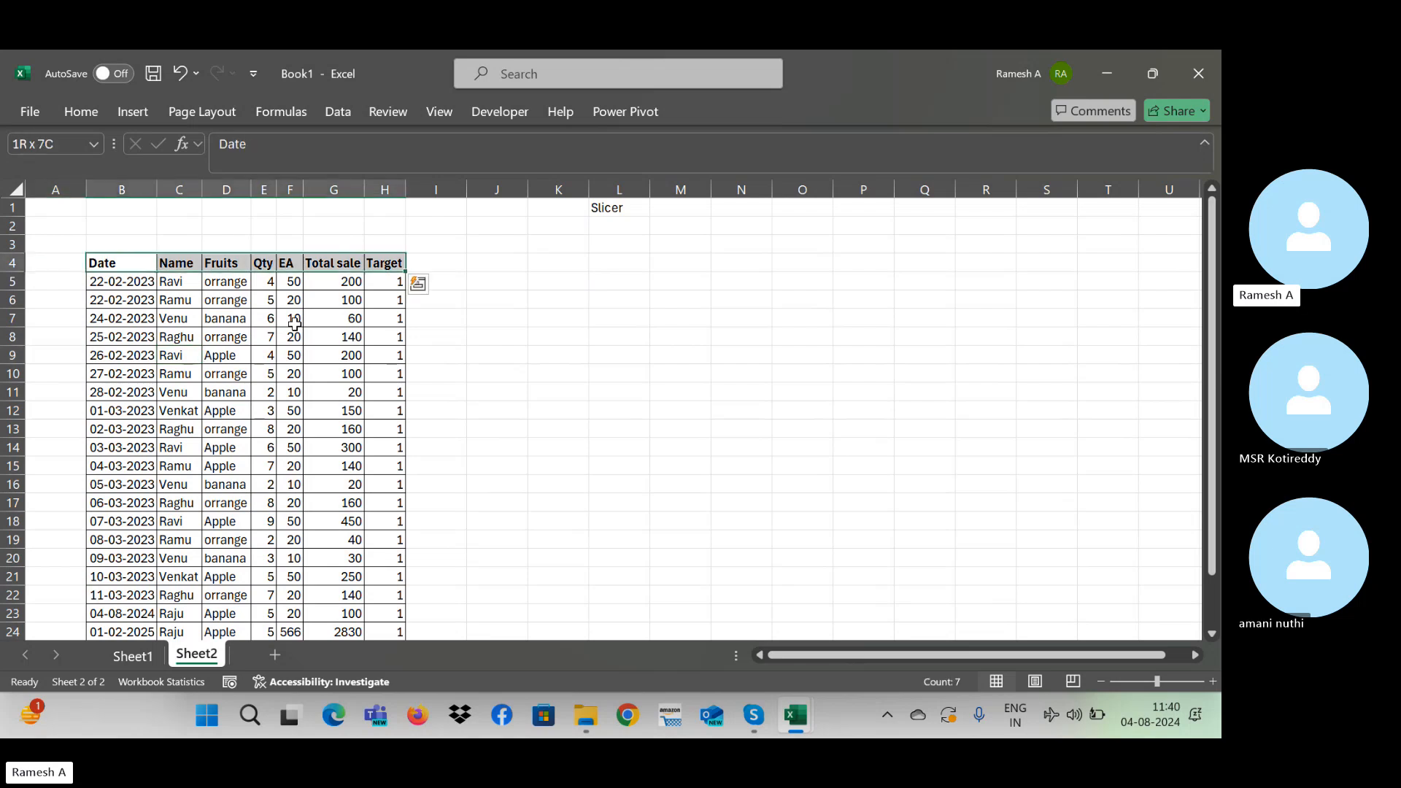
key(ctrl+shift+Down)
key(alt+d)
key(f)
key(f)
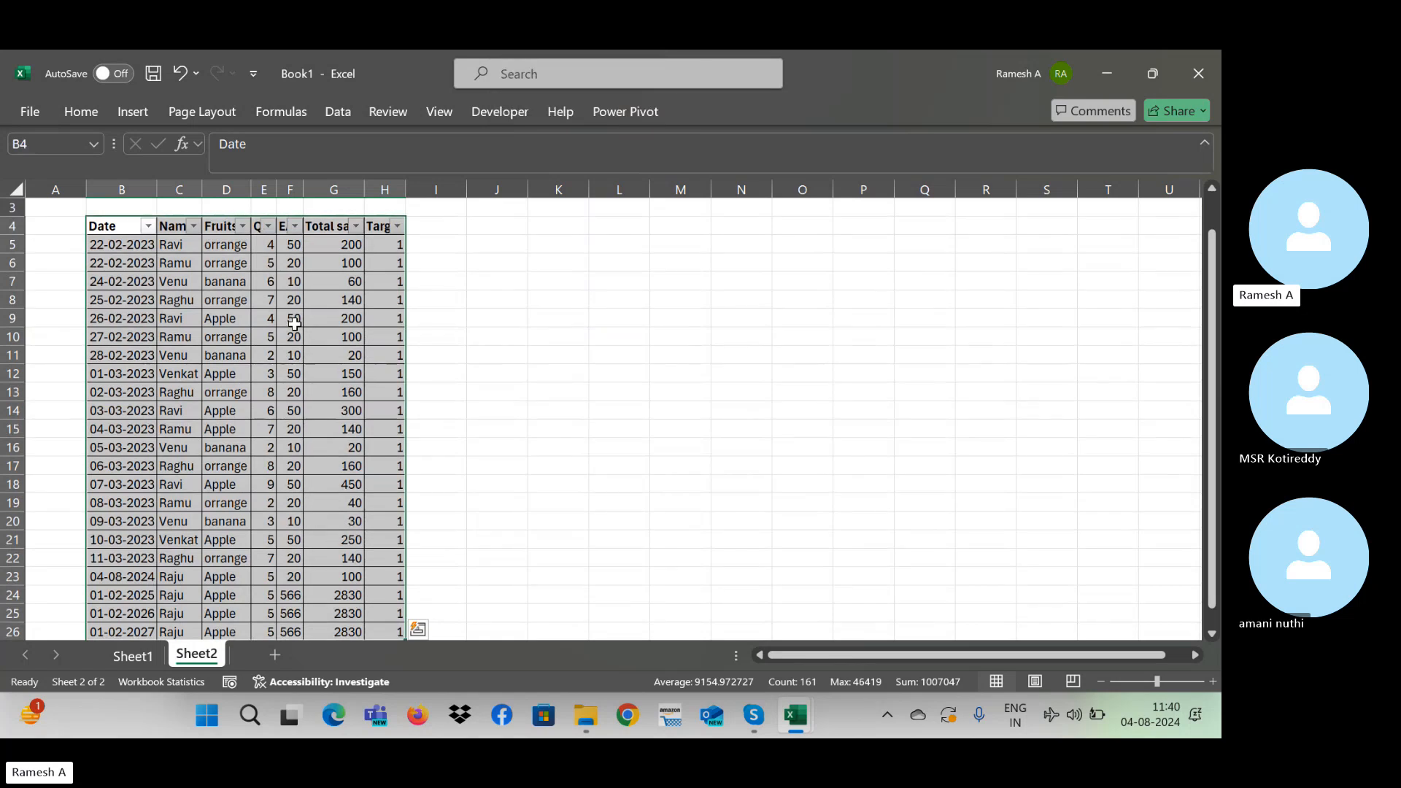
Step: Remove the AutoFilter from the data range
key(Right)
key(Left)
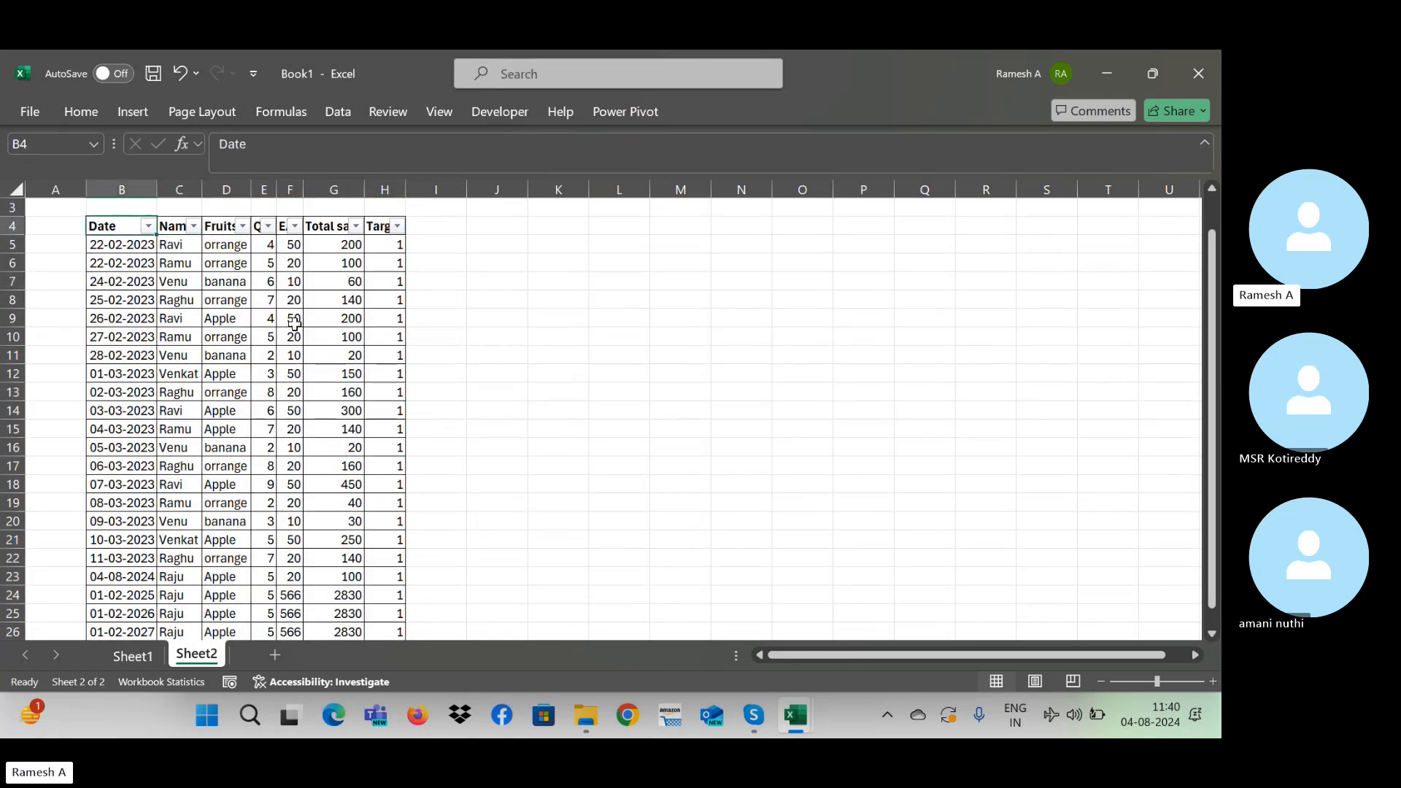
key(alt+d)
key(f)
key(f)
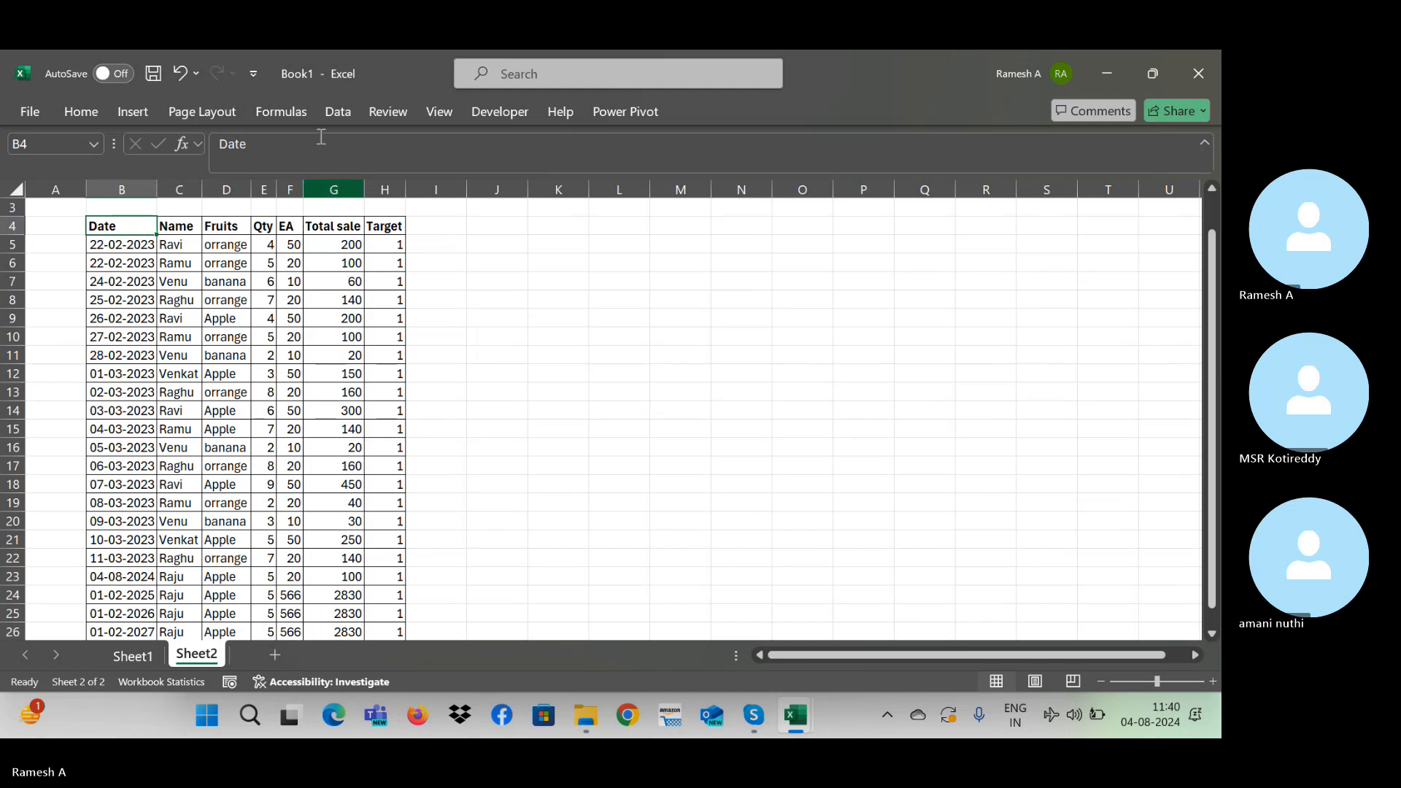
Step: Turn the header filter on for the data range using the Filter command
click(337, 111)
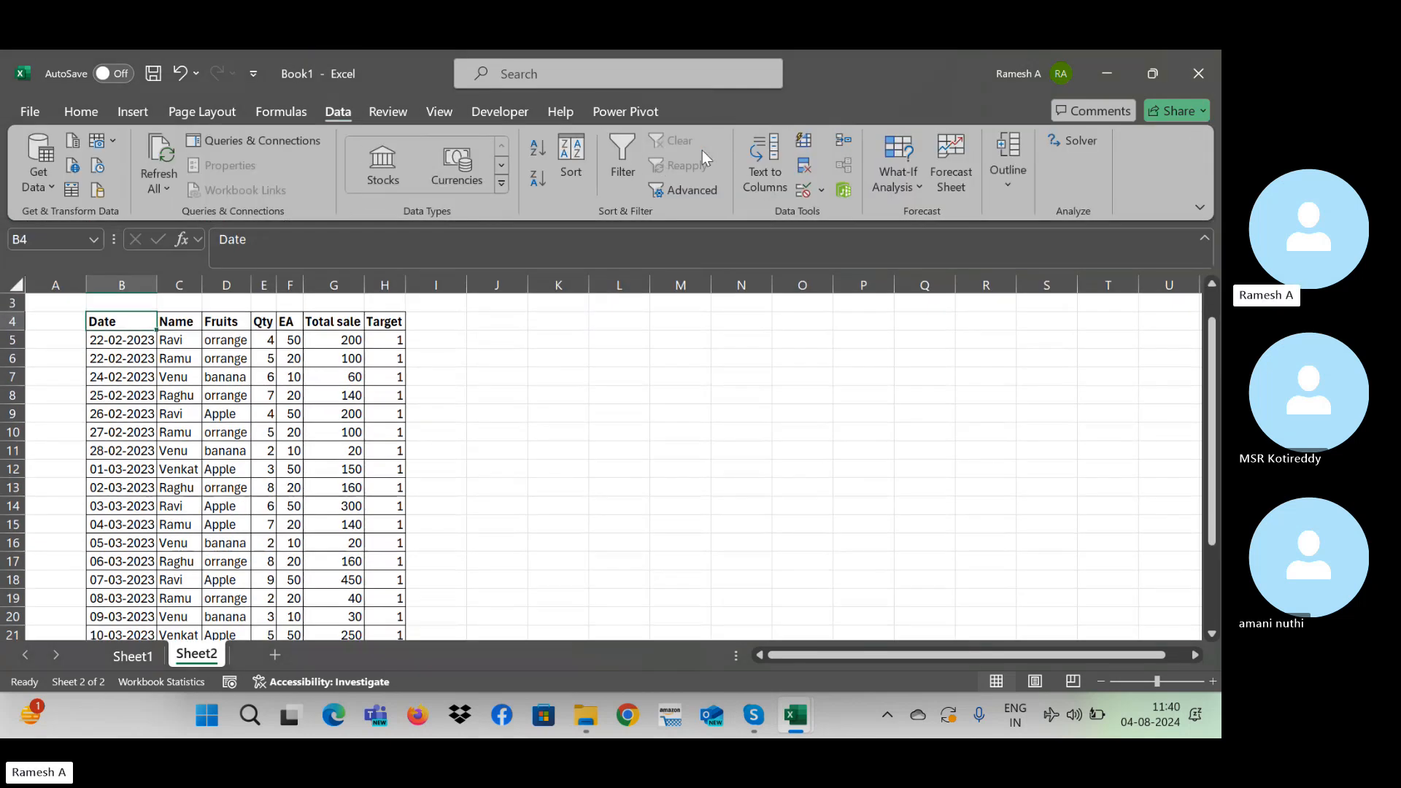
click(618, 143)
click(566, 359)
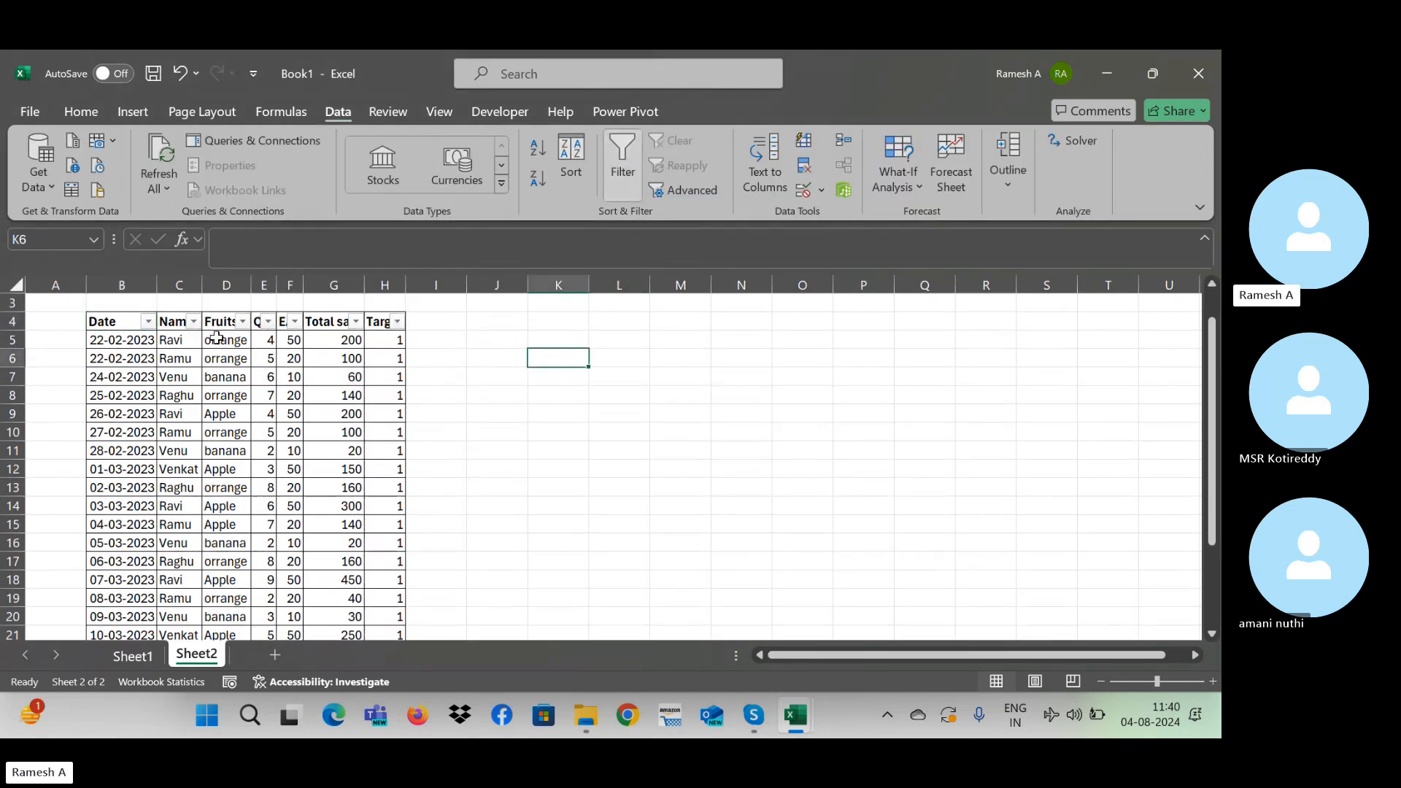
Step: Filter the Name column to show only the person listed in the first data row
click(196, 328)
click(193, 321)
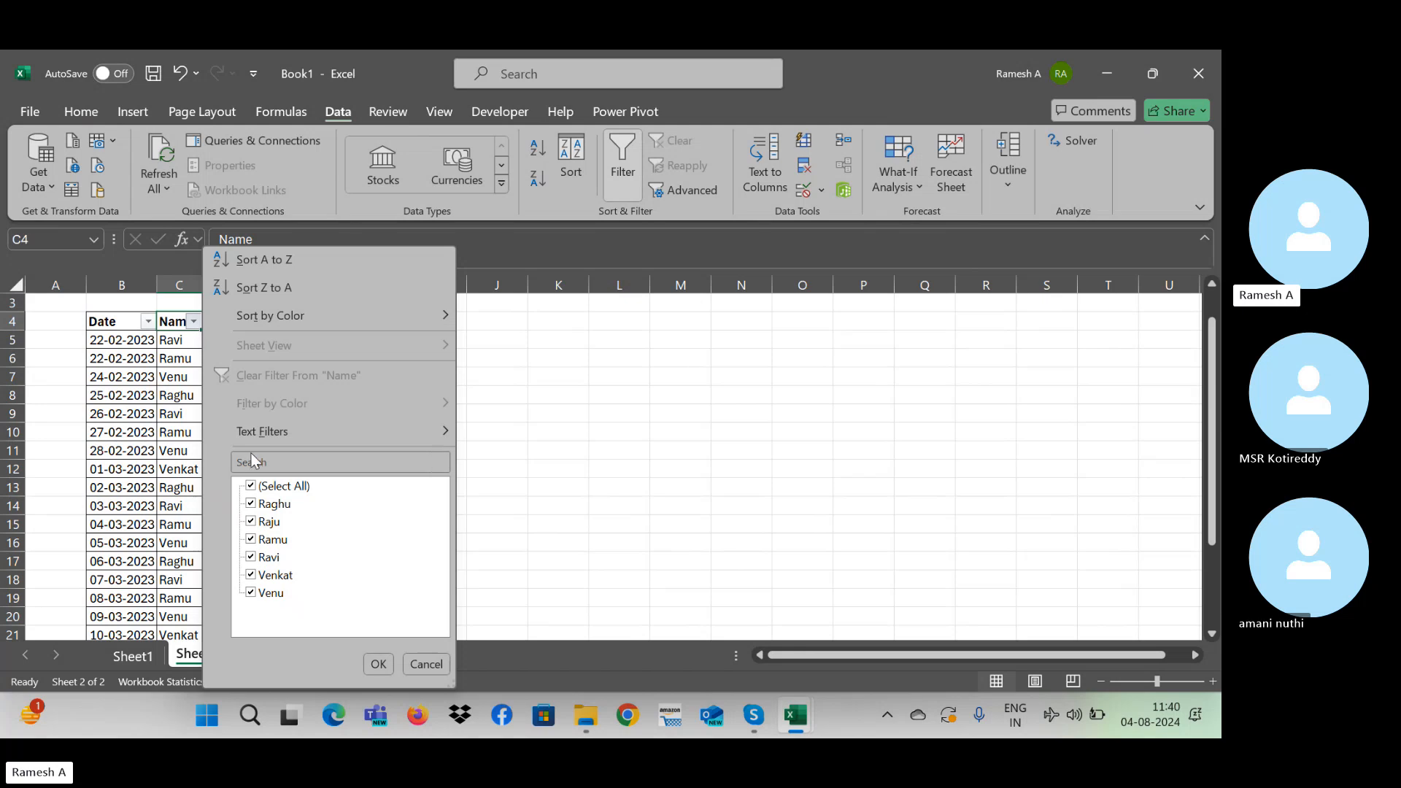
click(260, 488)
click(252, 557)
click(395, 663)
click(386, 665)
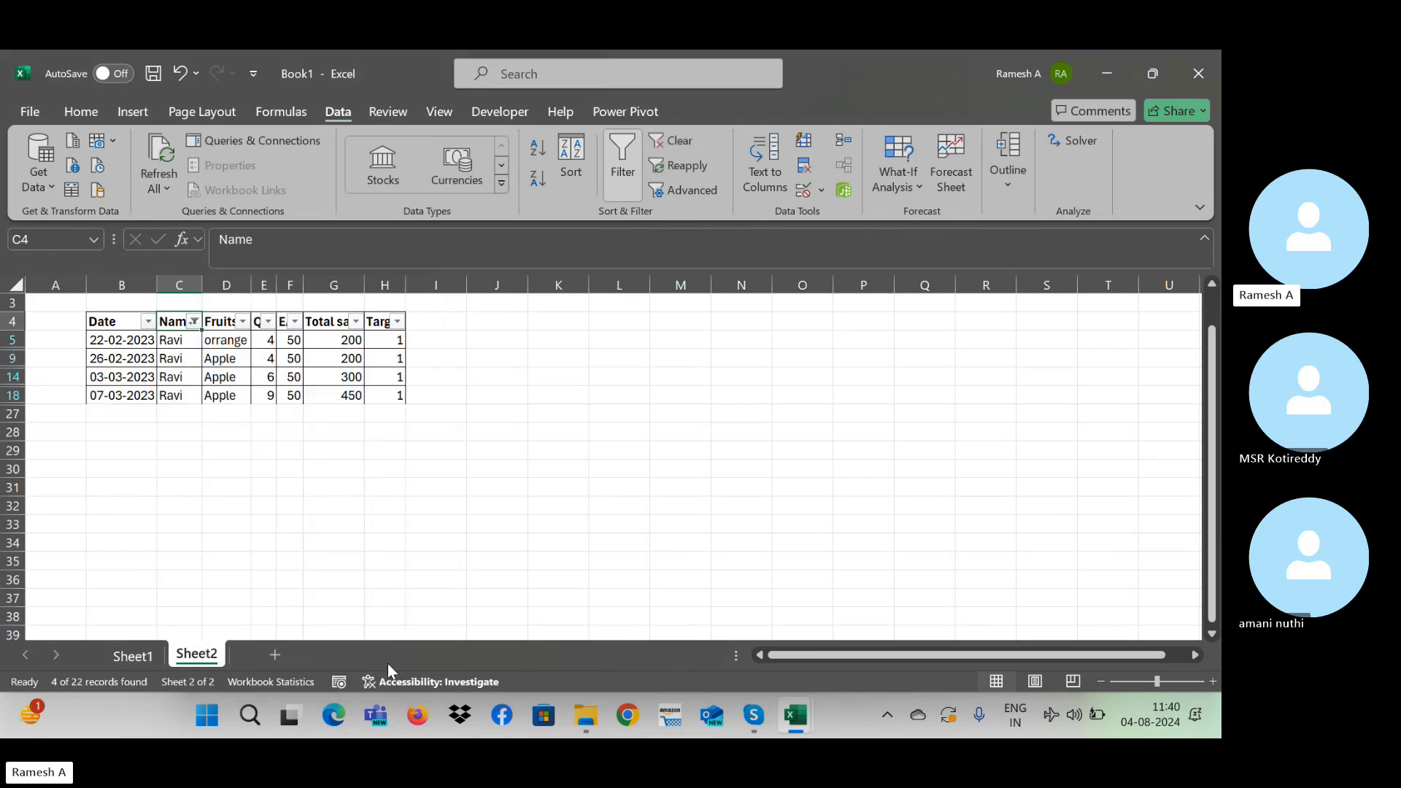
Step: Change the Name filter to show only the person listed in the last data row
click(194, 321)
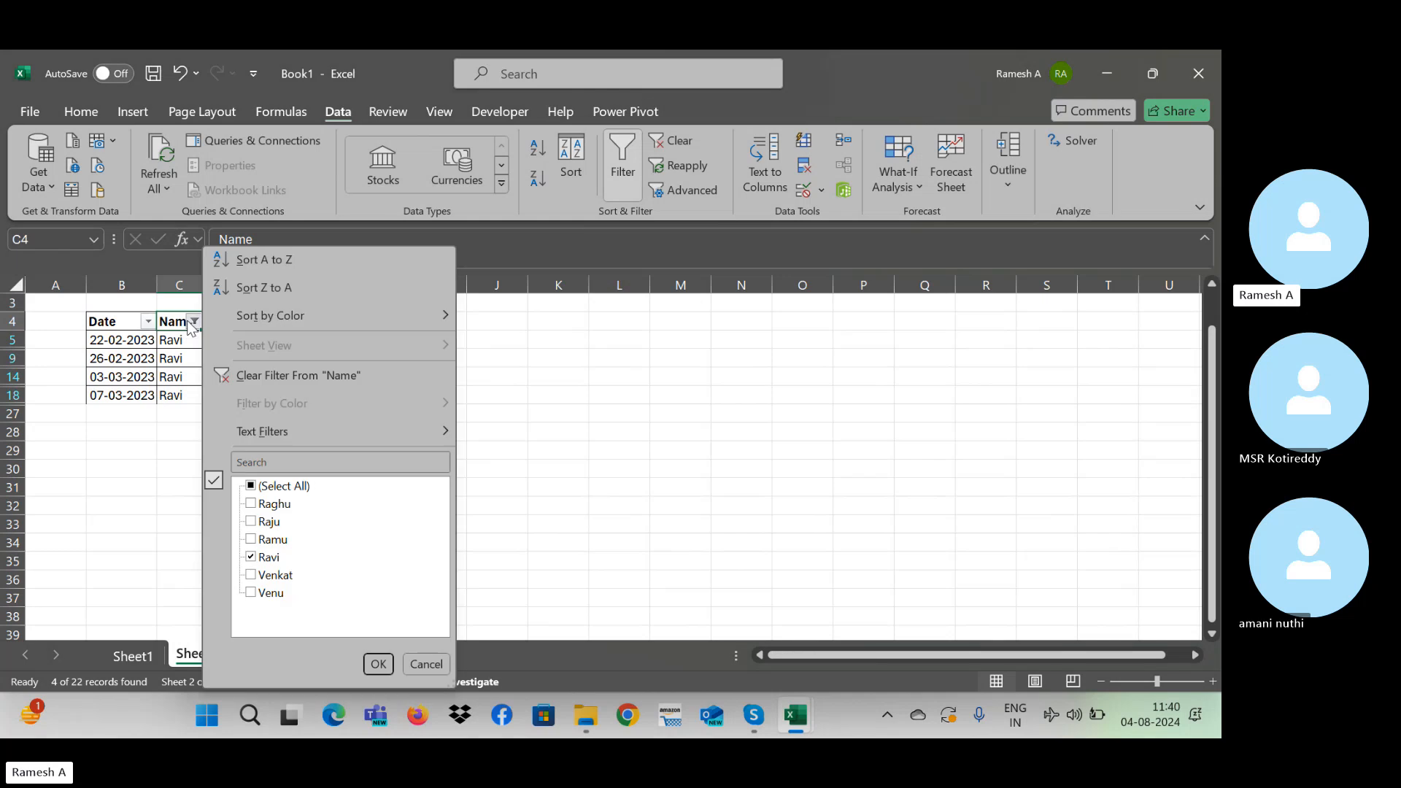
click(263, 558)
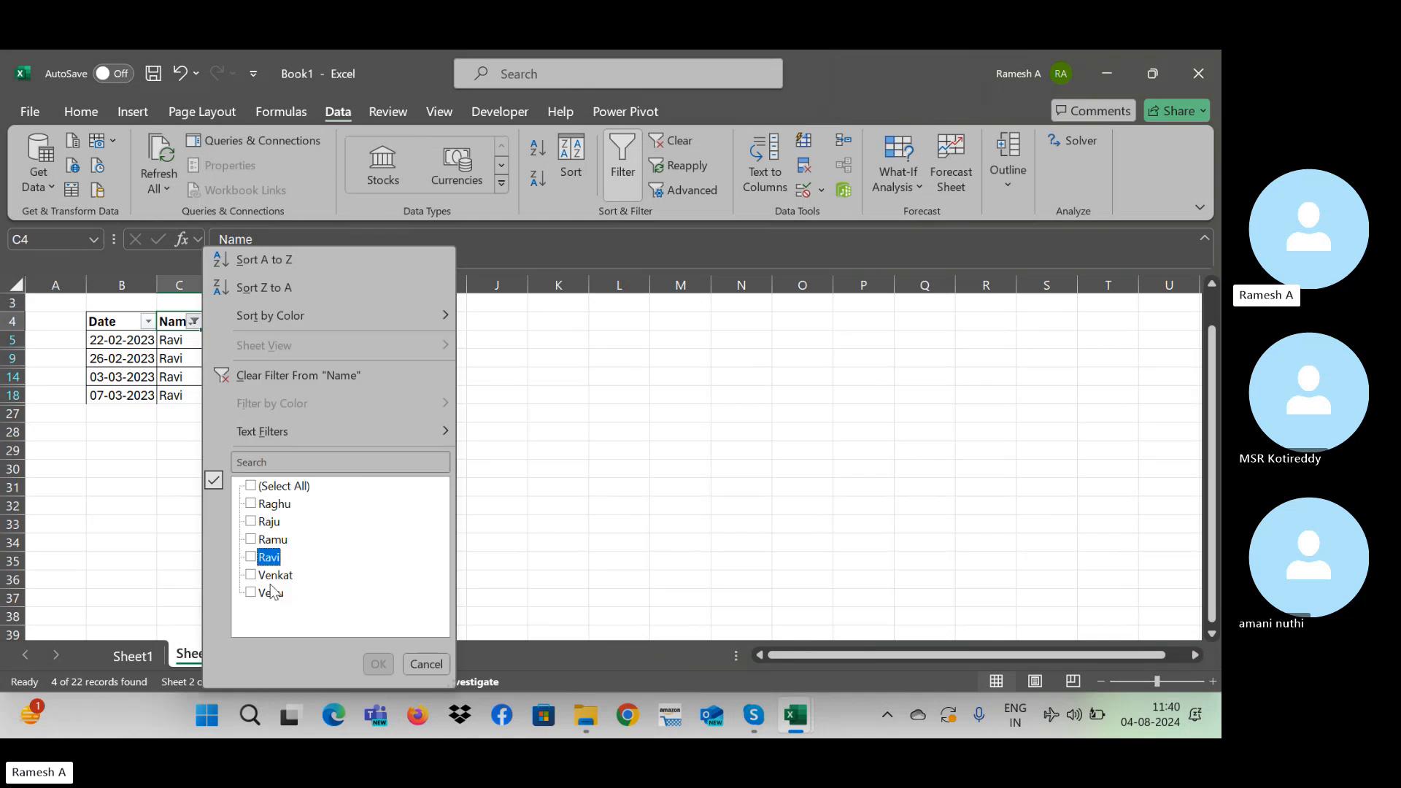
click(259, 522)
click(378, 664)
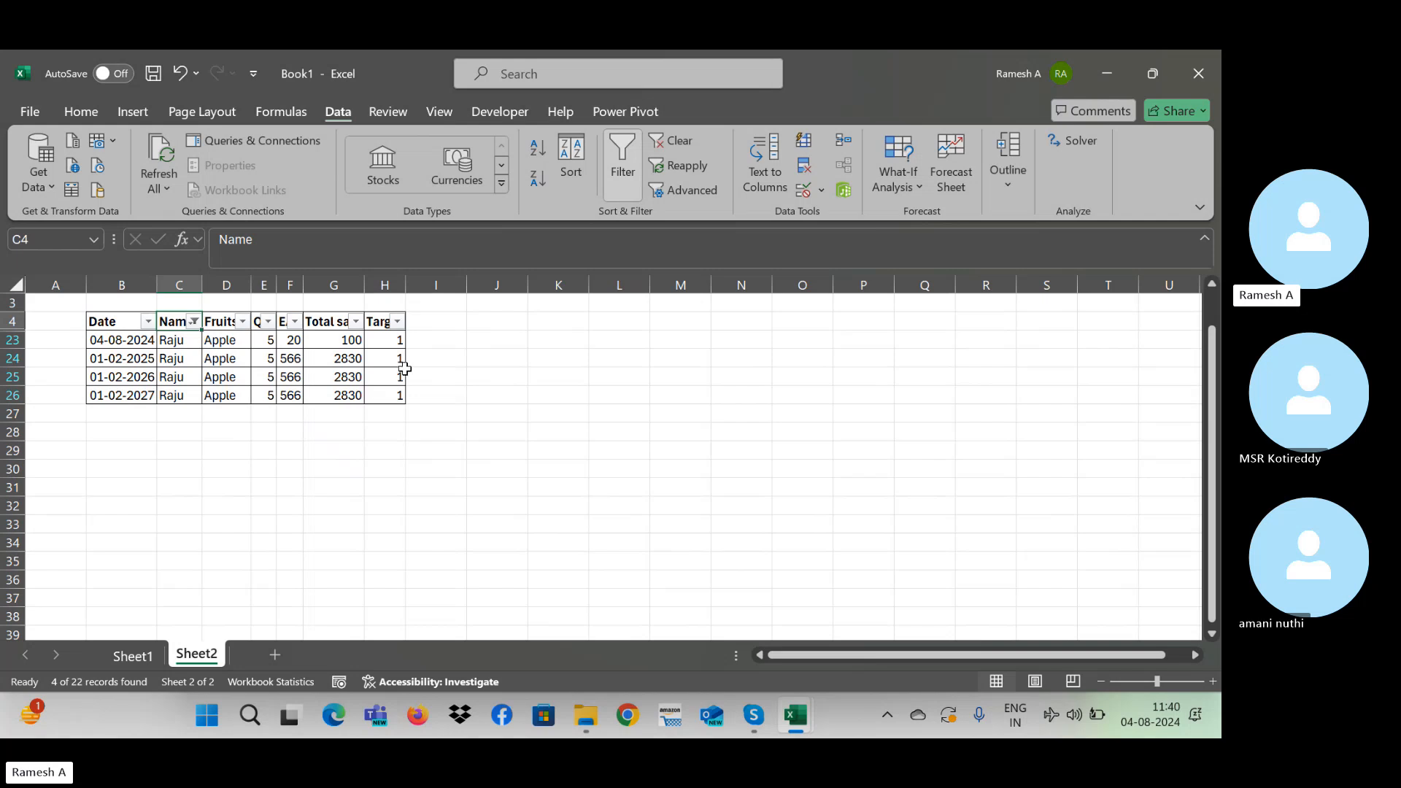
Step: Reselect all names in the Name filter to show every data row
click(194, 322)
click(252, 487)
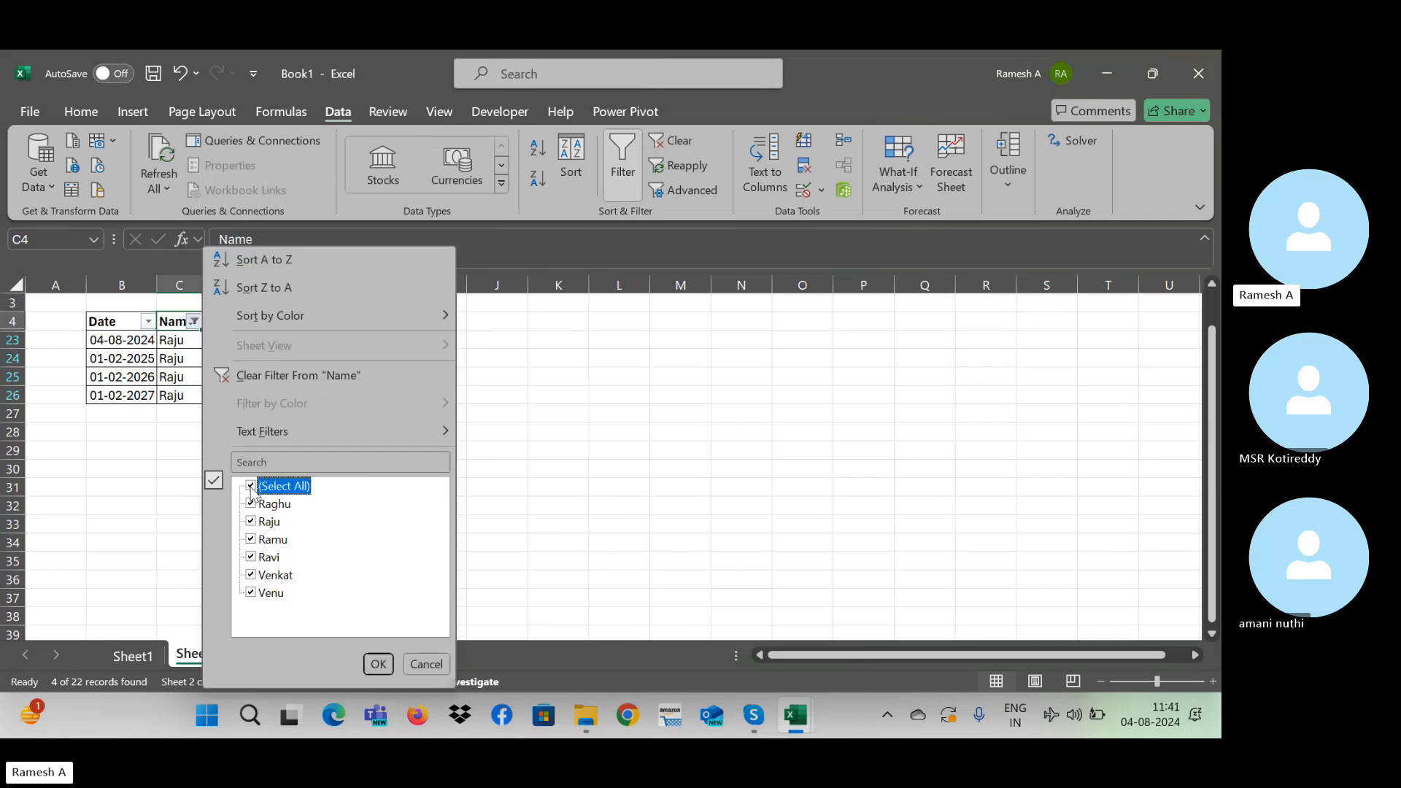
click(380, 667)
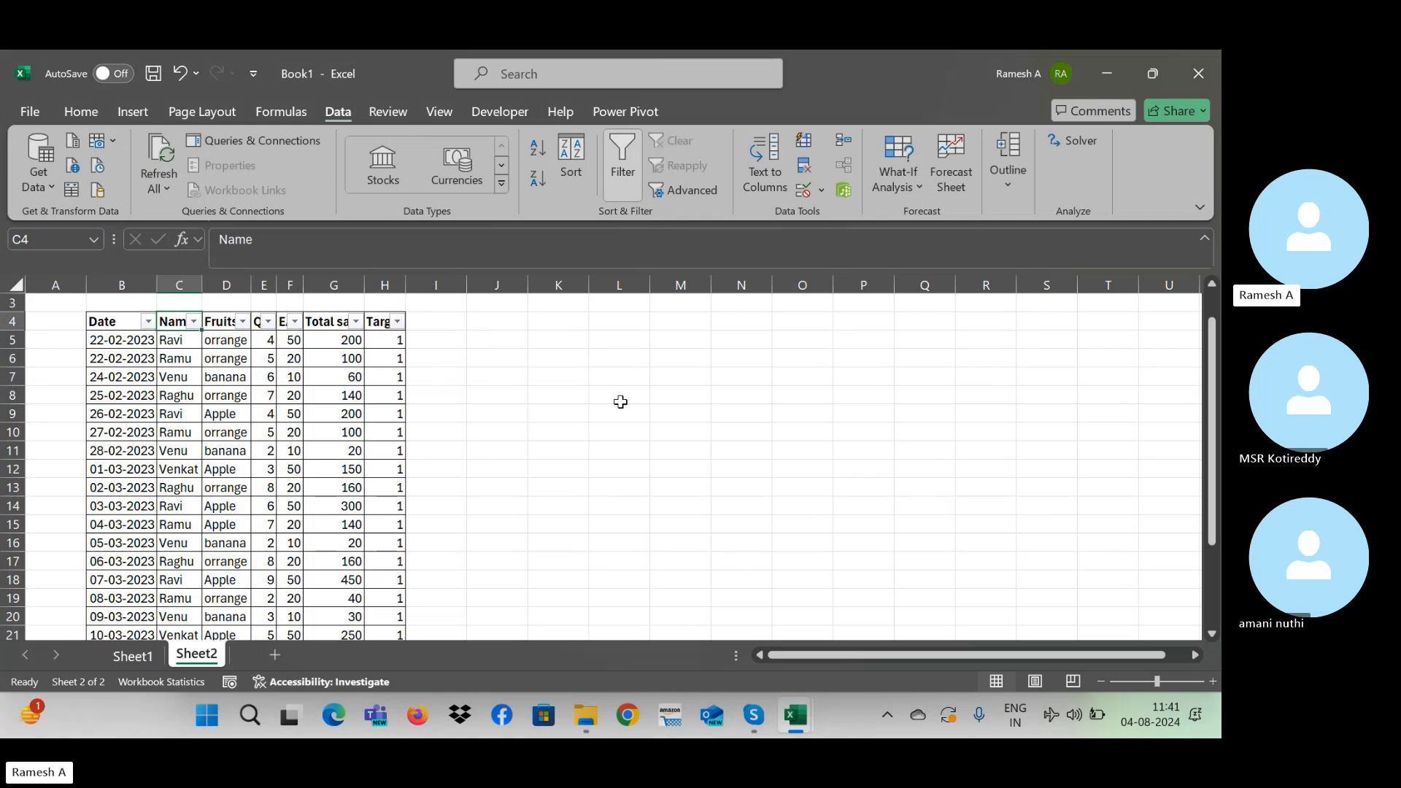
click(575, 393)
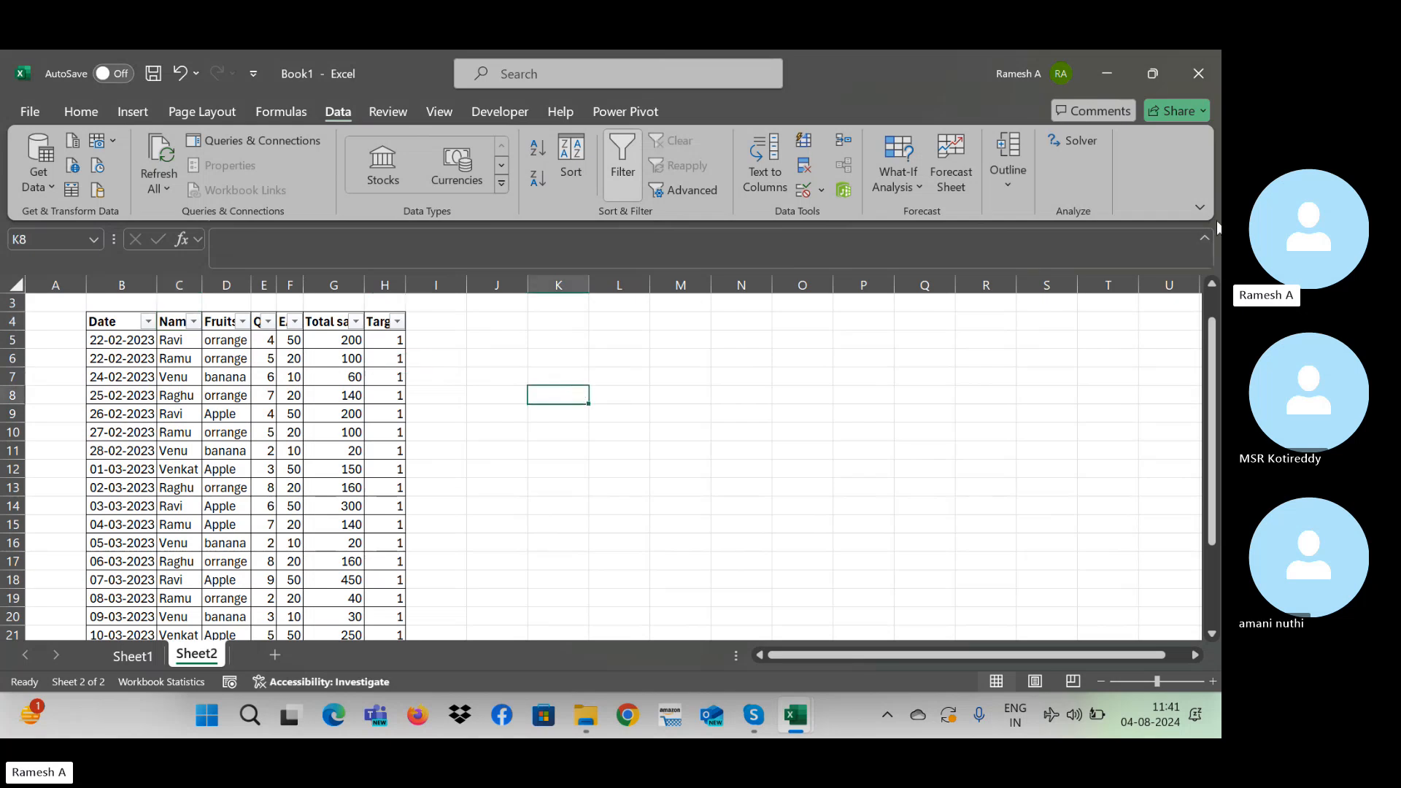
Step: Collapse the ribbon and turn off the header filter on the data range
key(ctrl+F1)
click(103, 232)
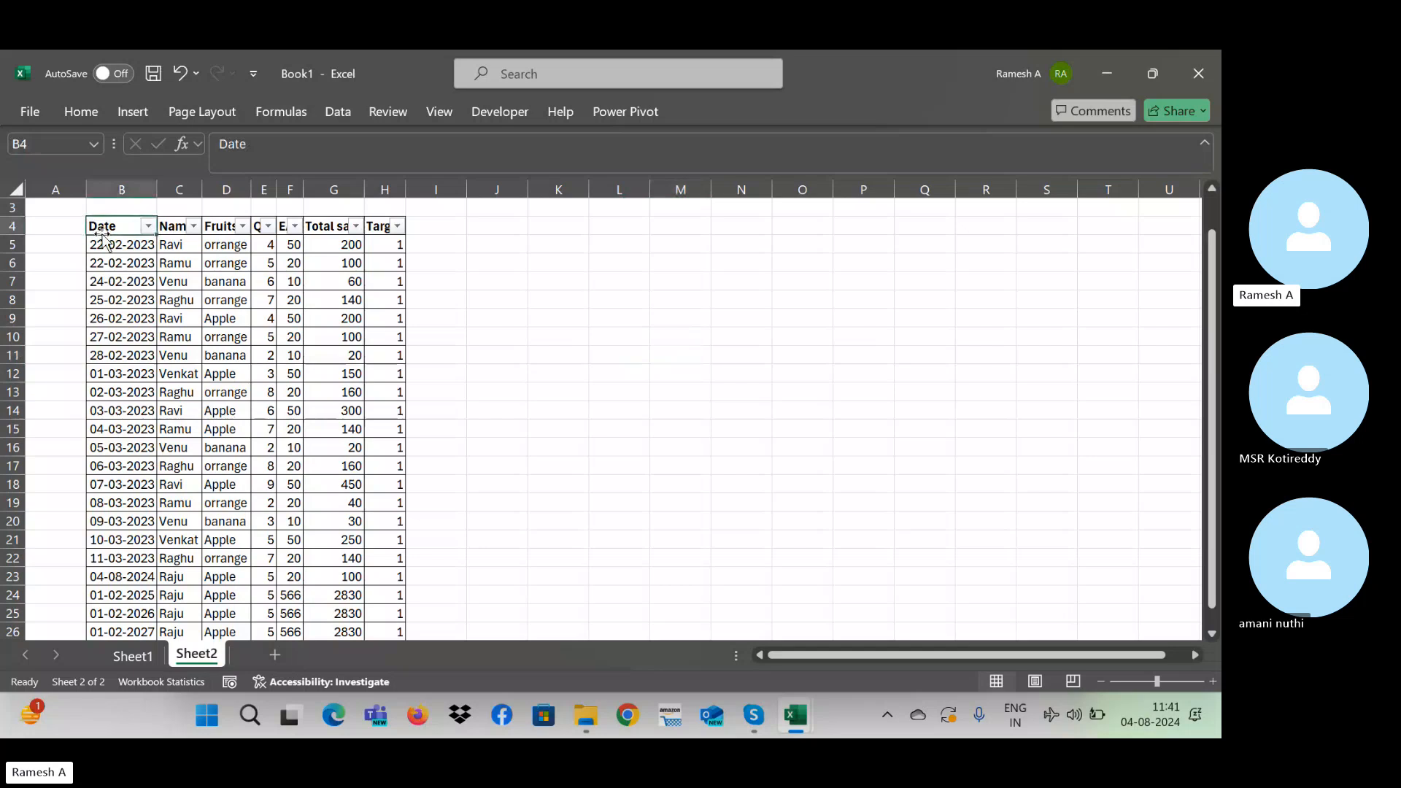
key(ctrl+shift+l)
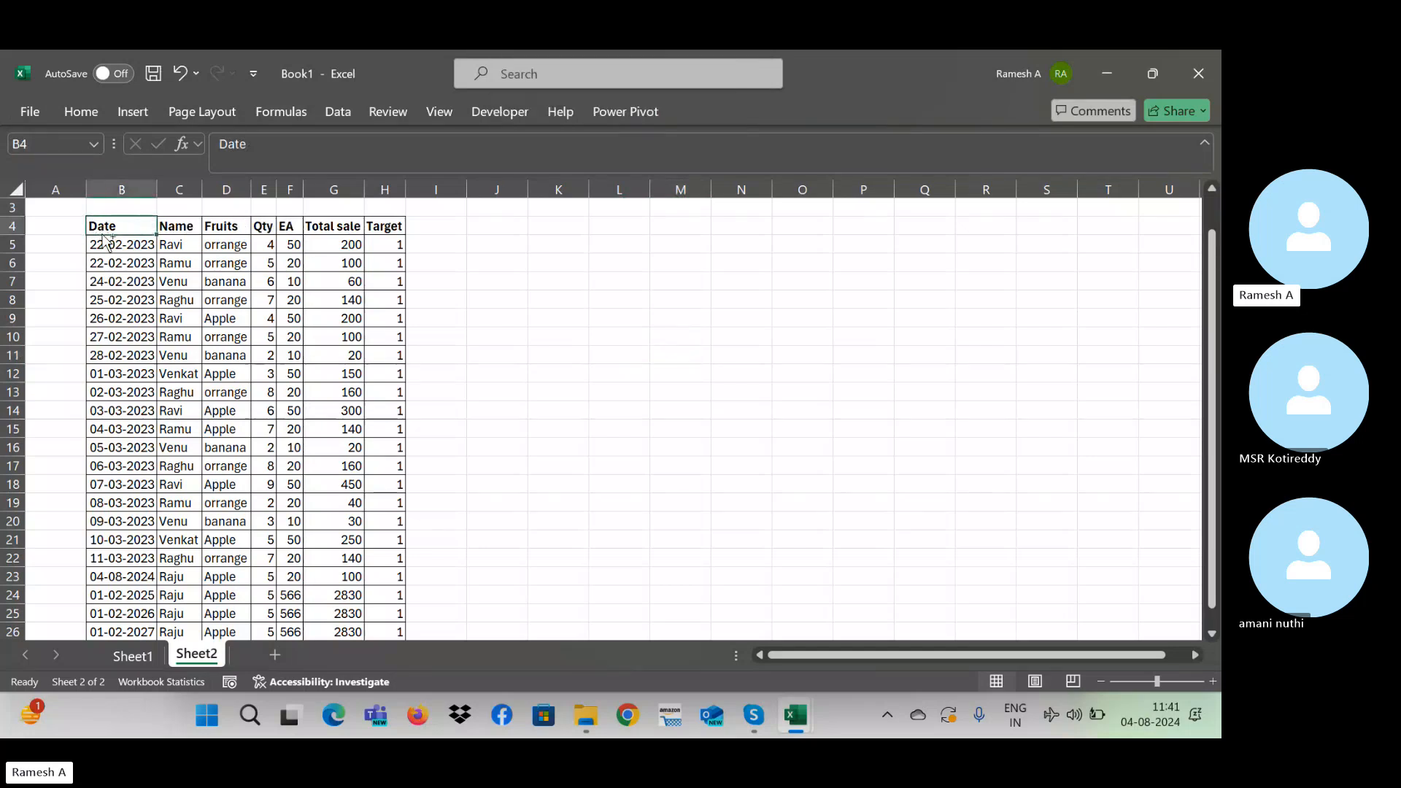
Step: Convert the data range B4:H26 into a table with headers
key(ctrl+a)
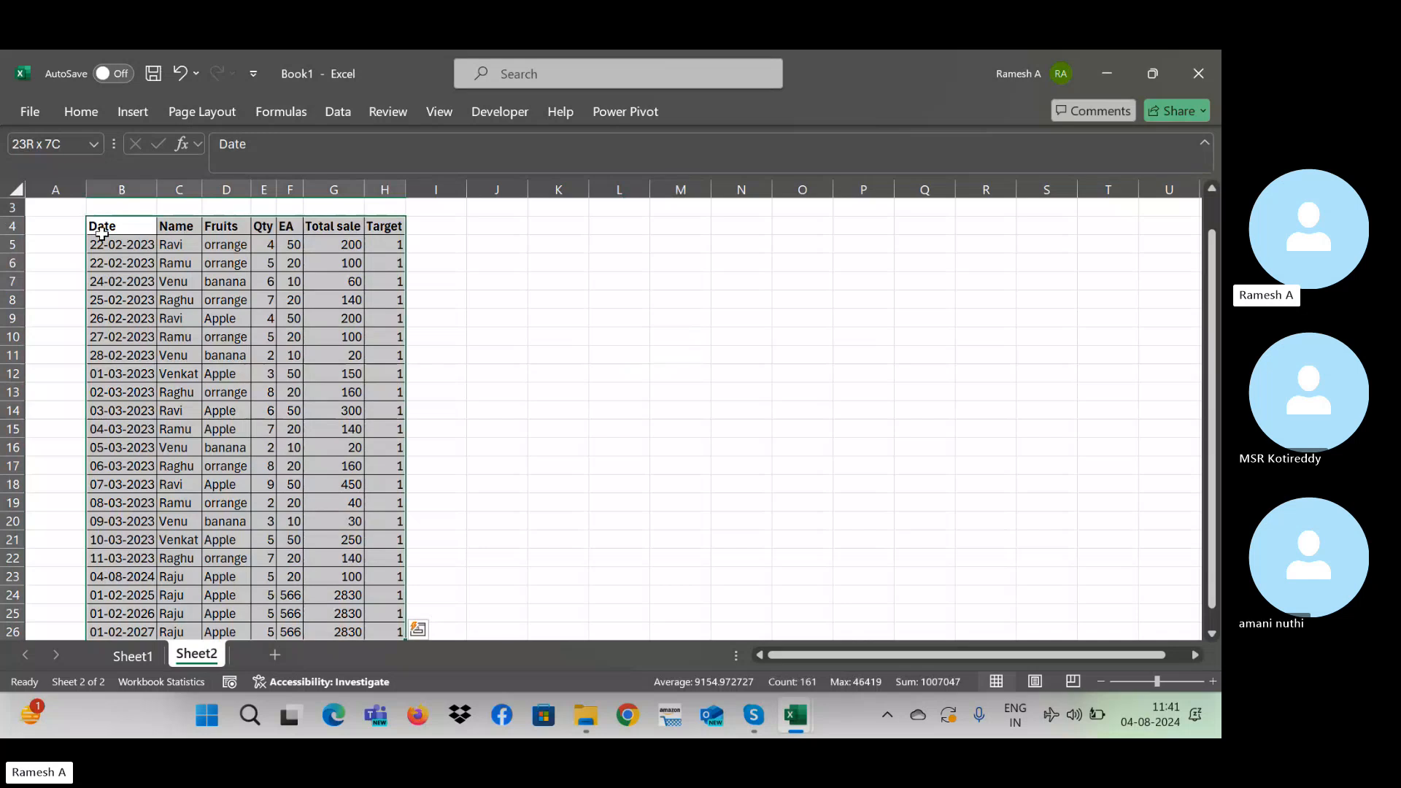
click(102, 232)
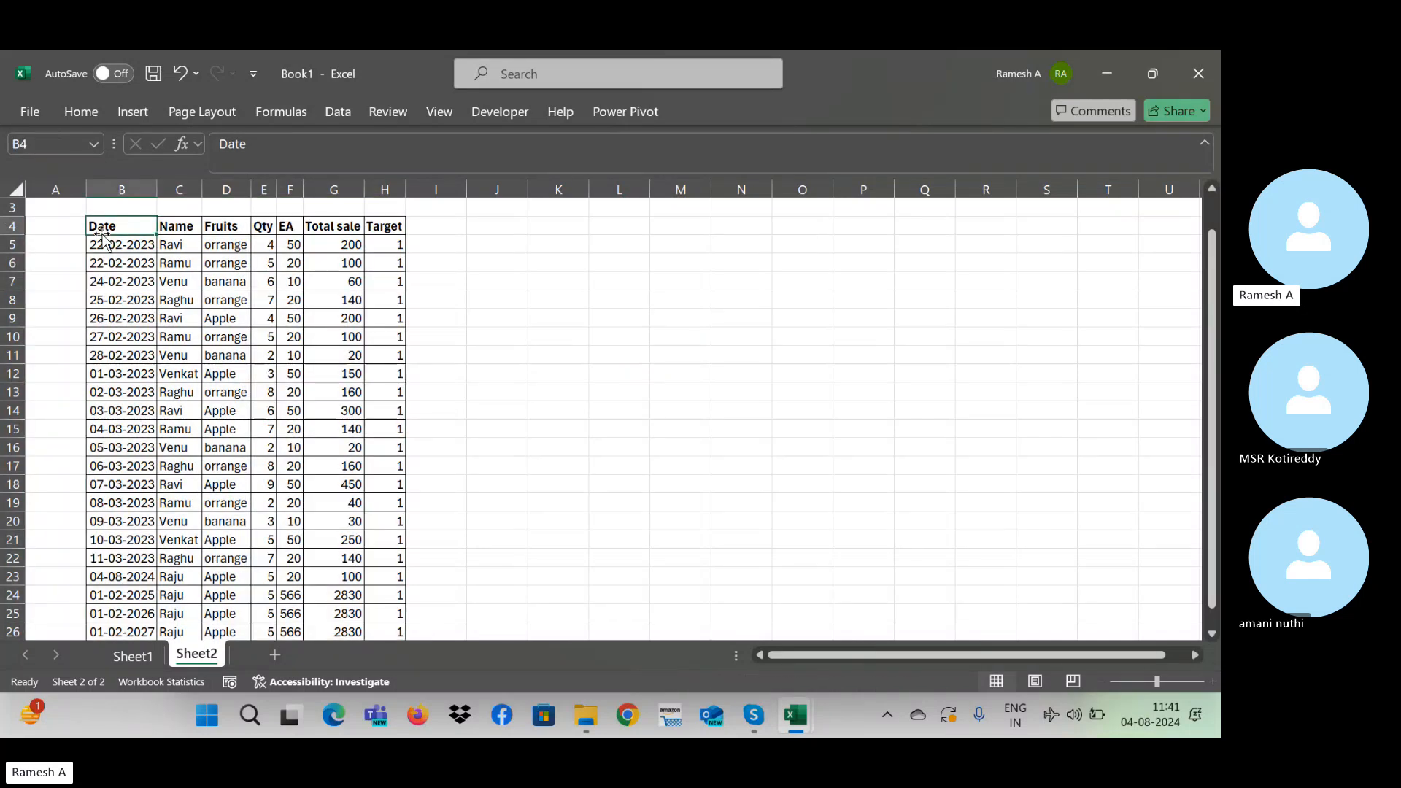
key(ctrl+a)
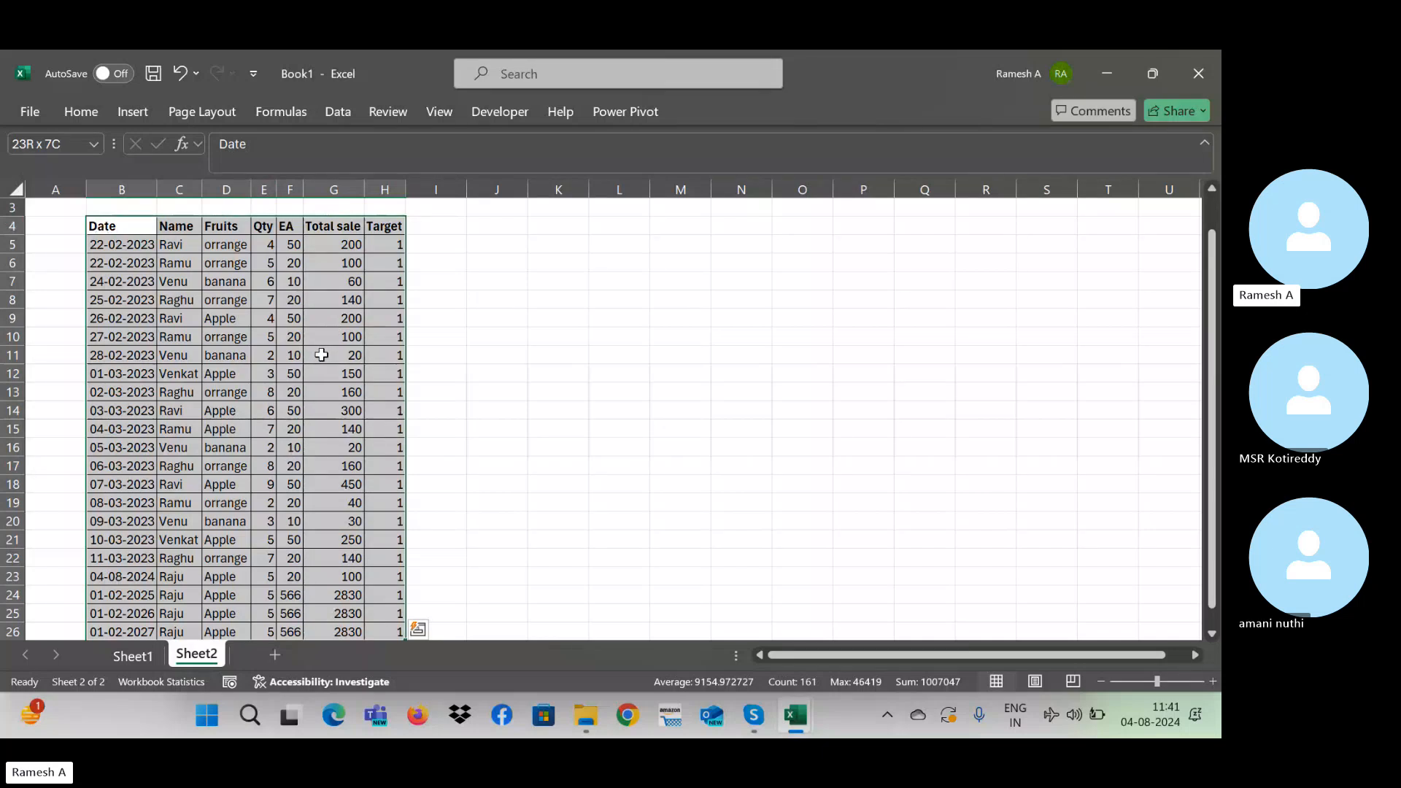
click(134, 116)
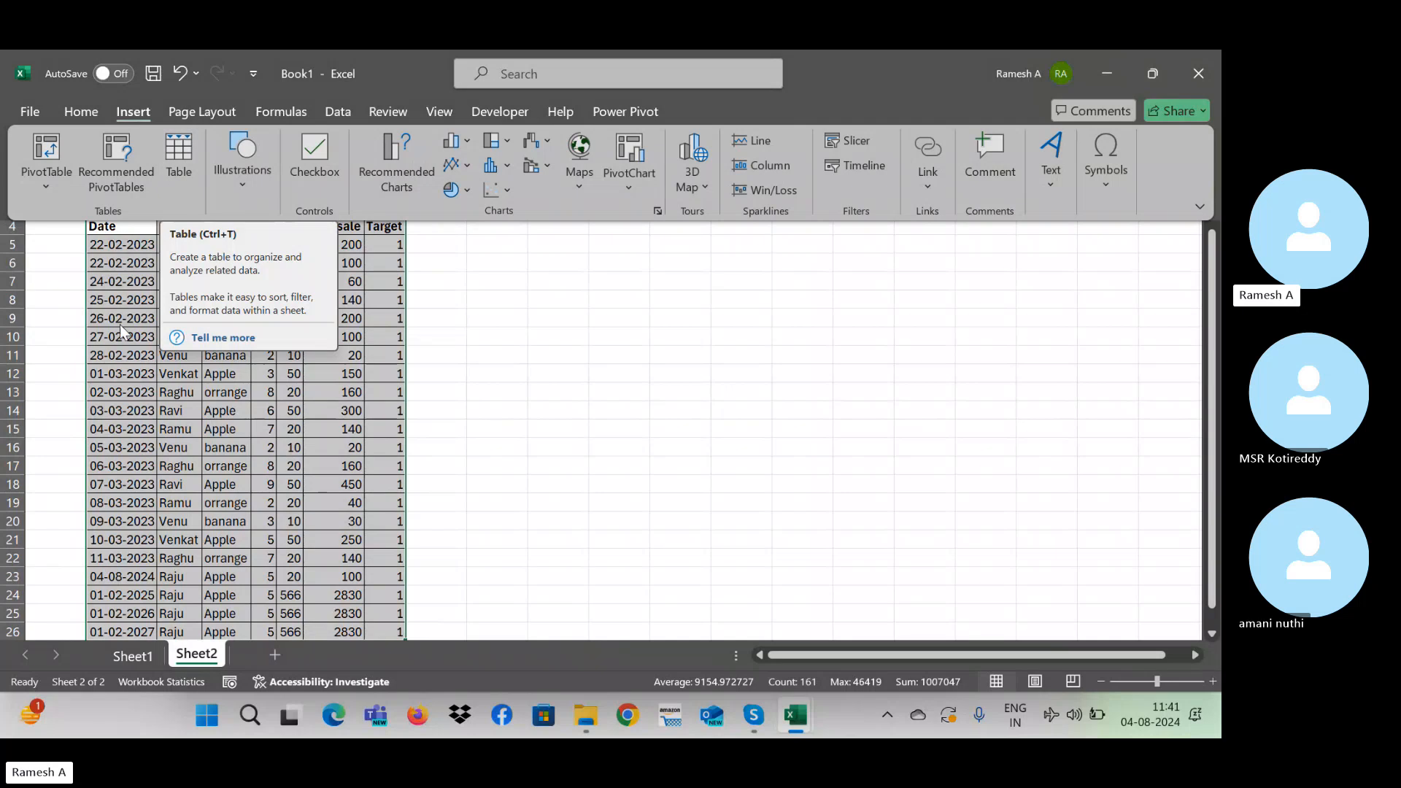
click(175, 156)
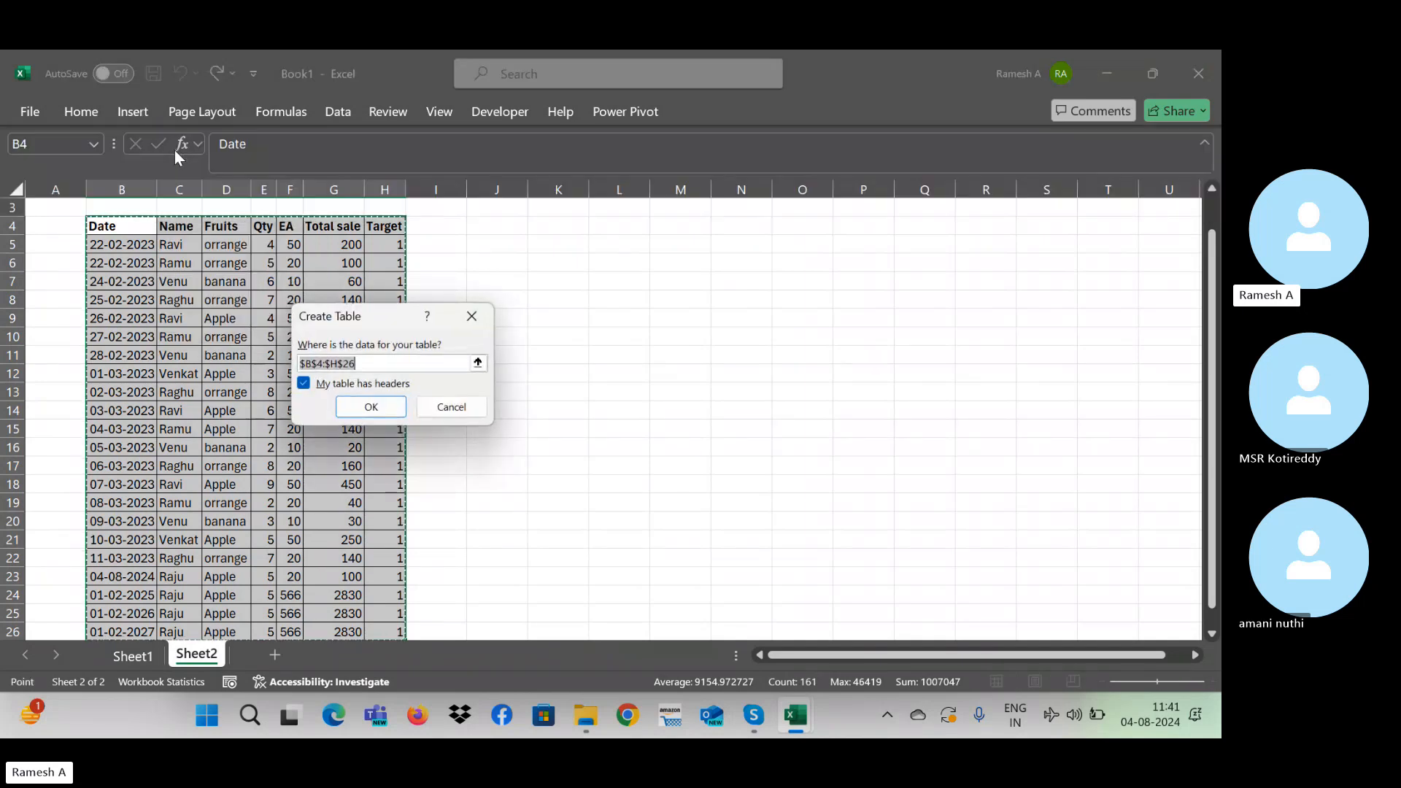
drag(362, 314, 537, 287)
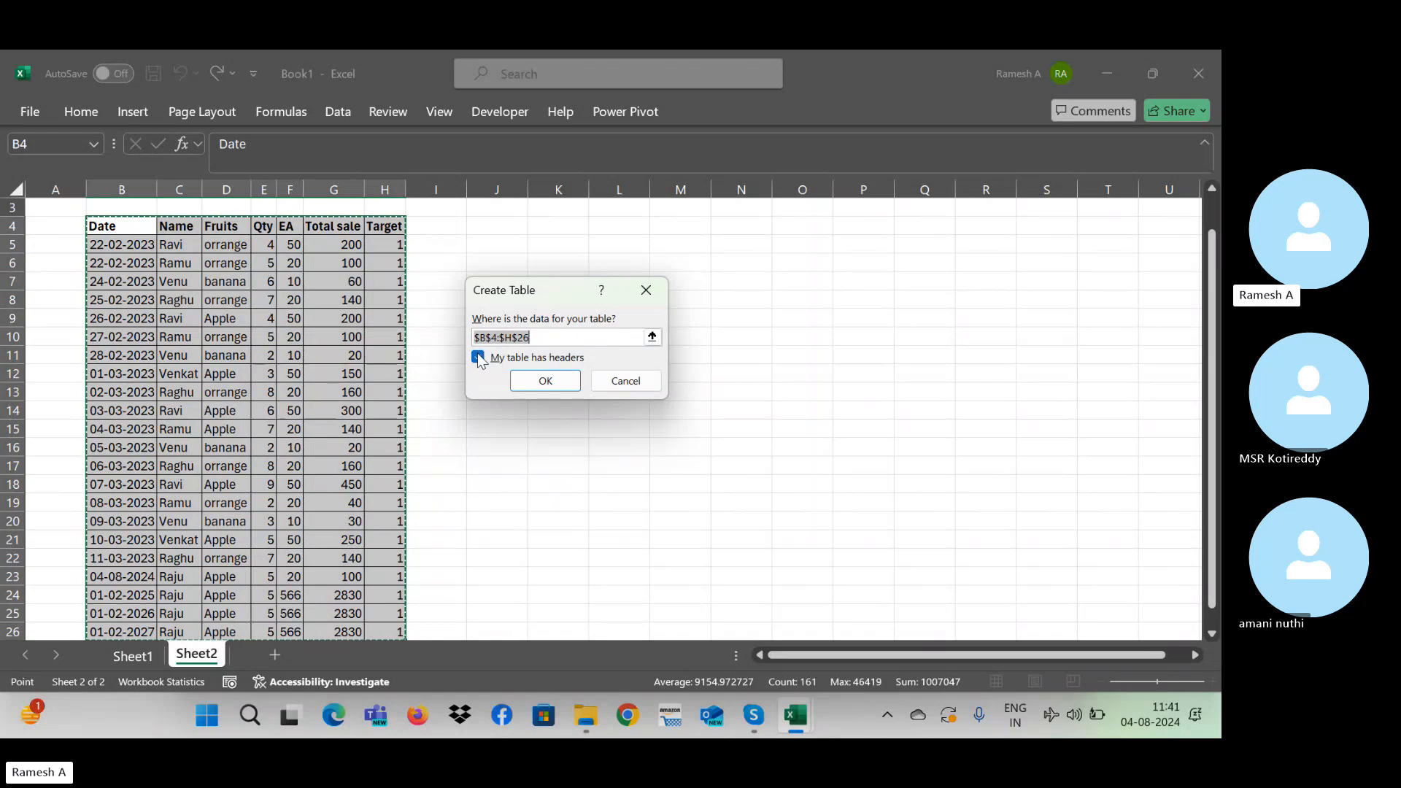
click(535, 380)
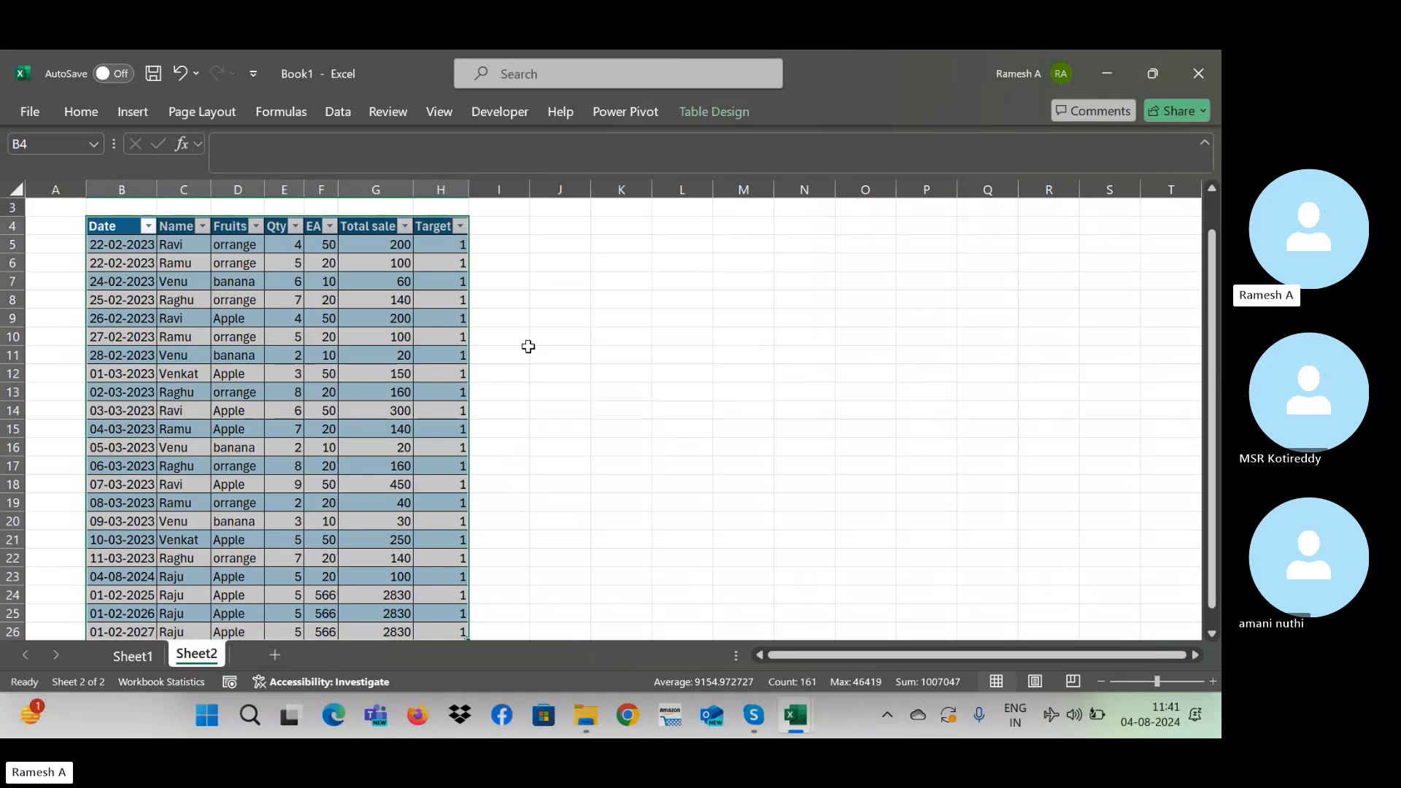
Step: Look through the new table down past its last row and back up to its headers
key(Down)
key(Down)
key(Down)
key(Down)
key(Down)
key(Down)
key(Down)
key(Down)
key(Down)
key(Down)
key(Down)
key(Down)
key(Down)
key(Down)
key(Down)
key(Down)
key(Down)
key(Down)
key(Down)
key(Down)
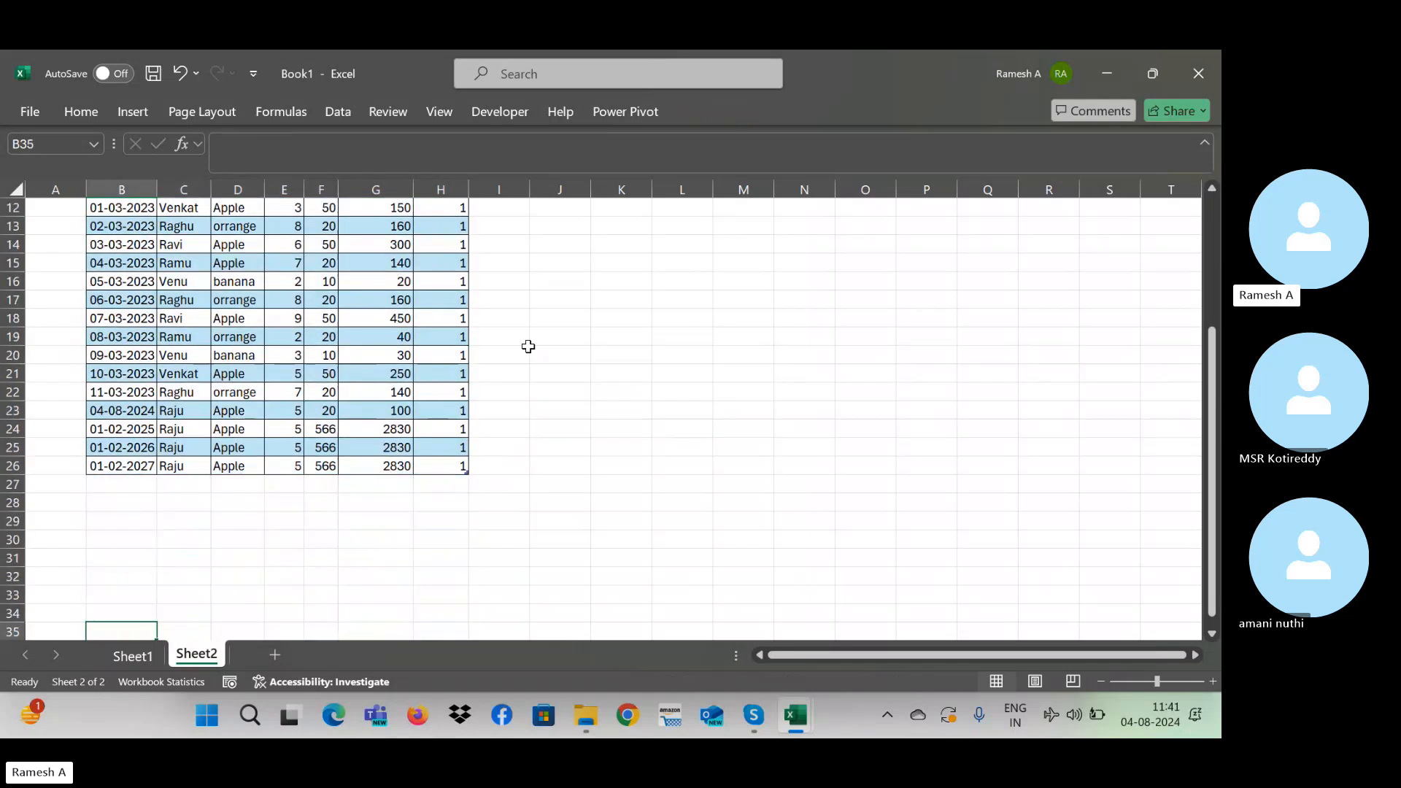
key(Down)
key(Down)
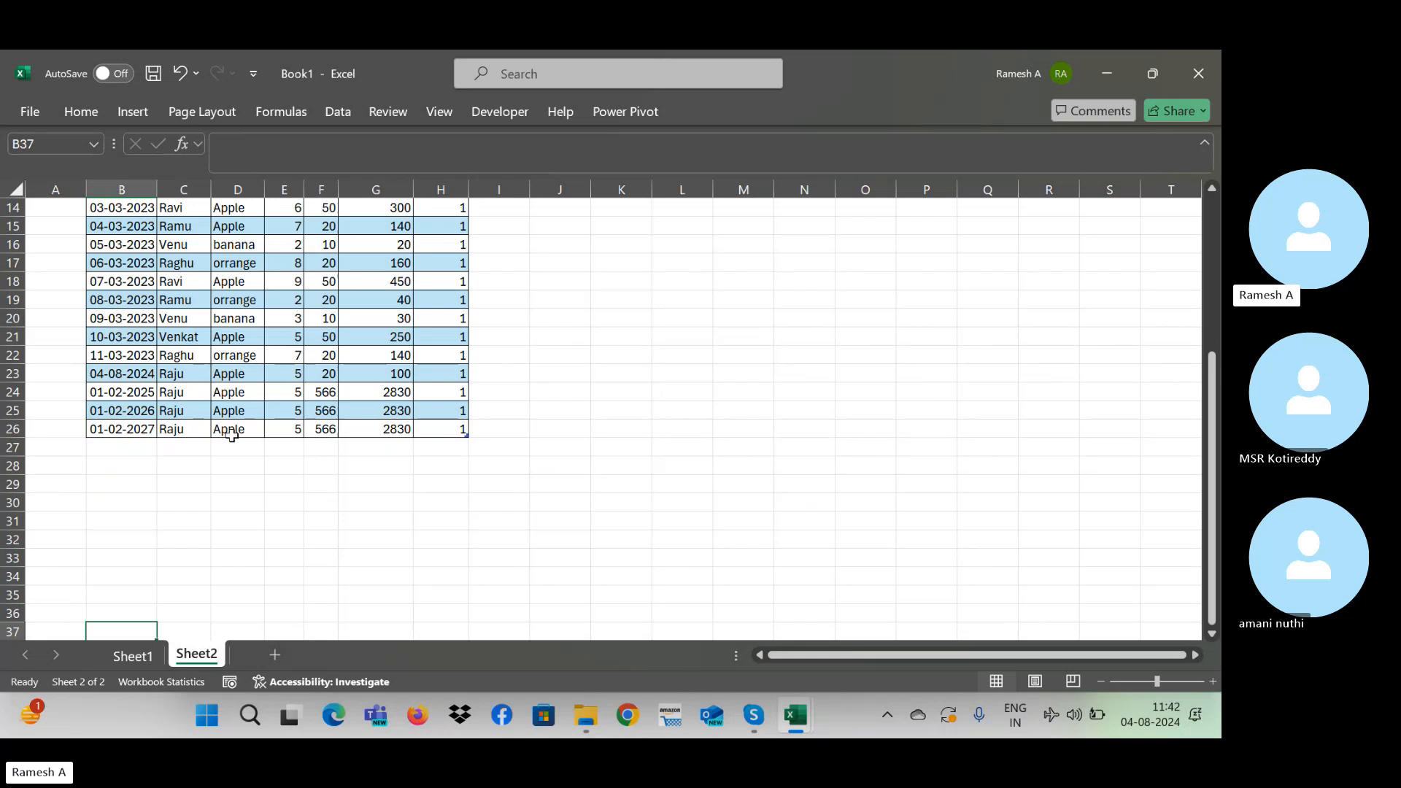
click(146, 450)
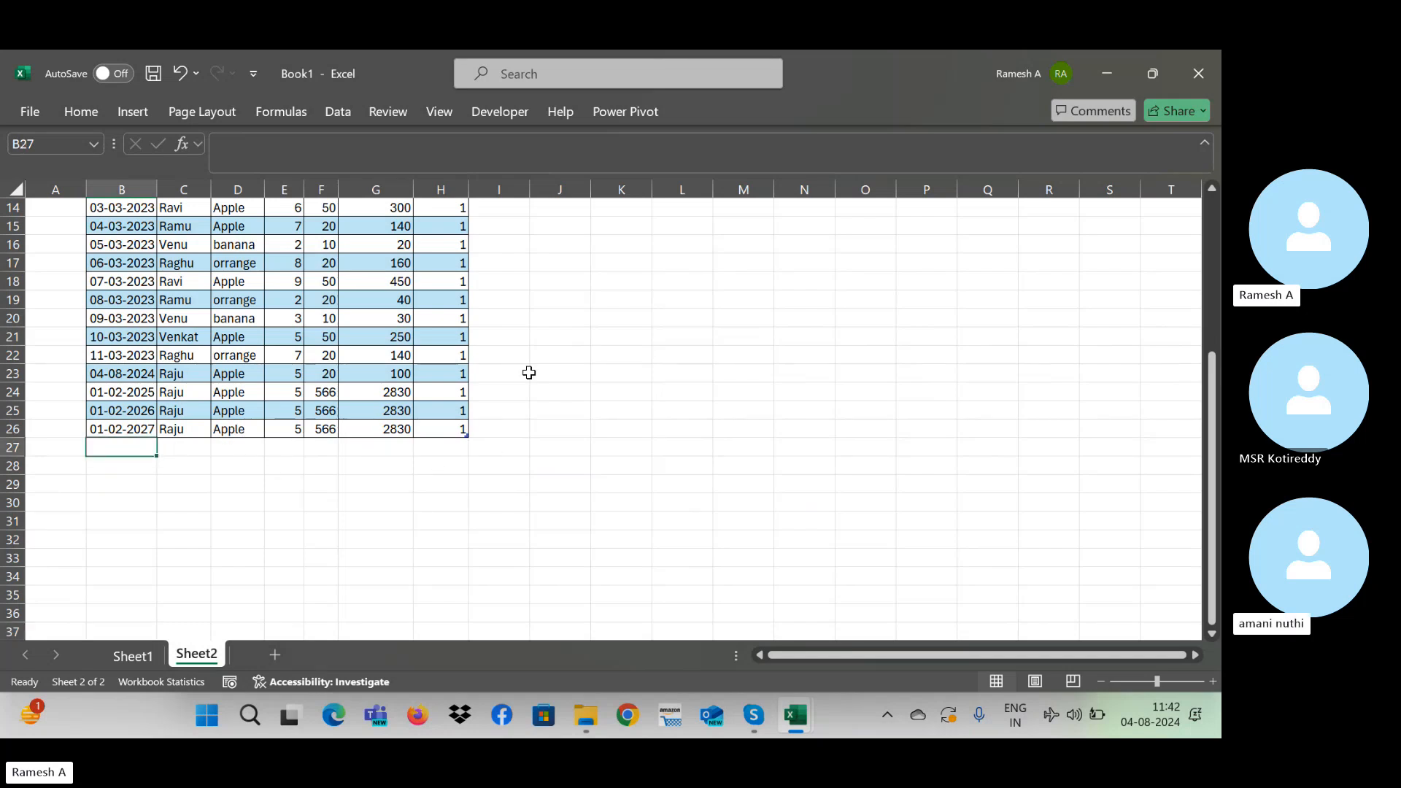
key(ctrl+Up)
key(ctrl+Up)
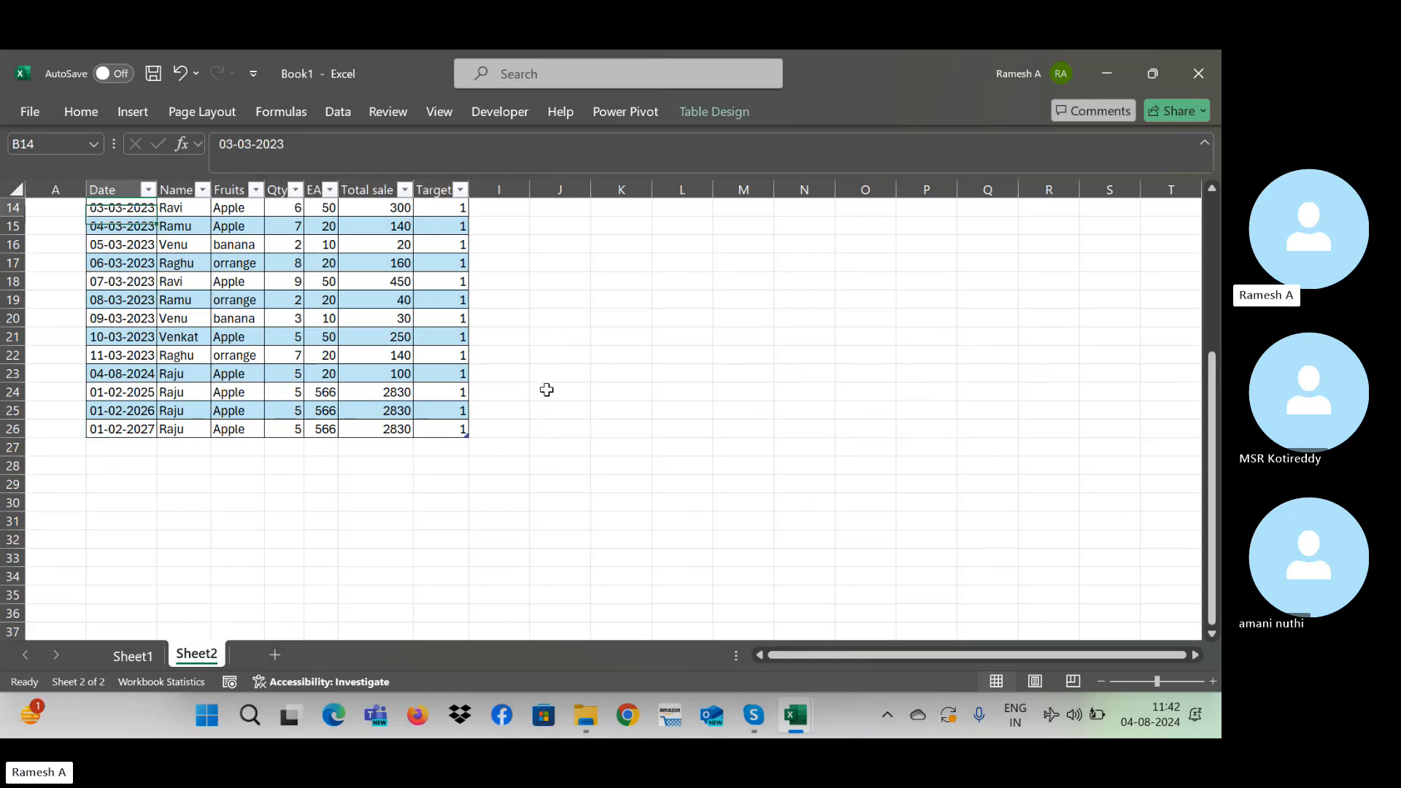
scroll(546, 390, up, 4)
click(375, 300)
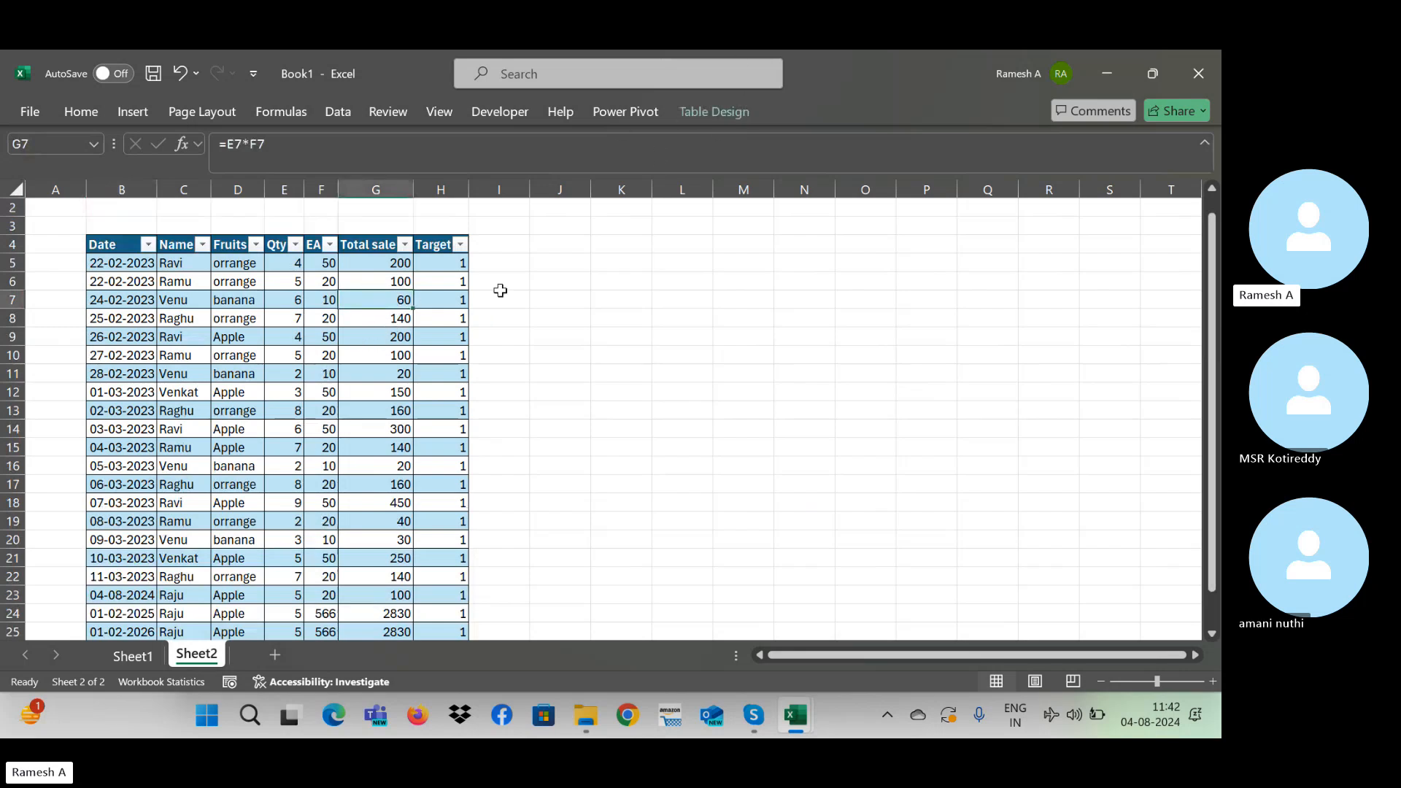
Step: Rename the table as Sales_data
click(702, 266)
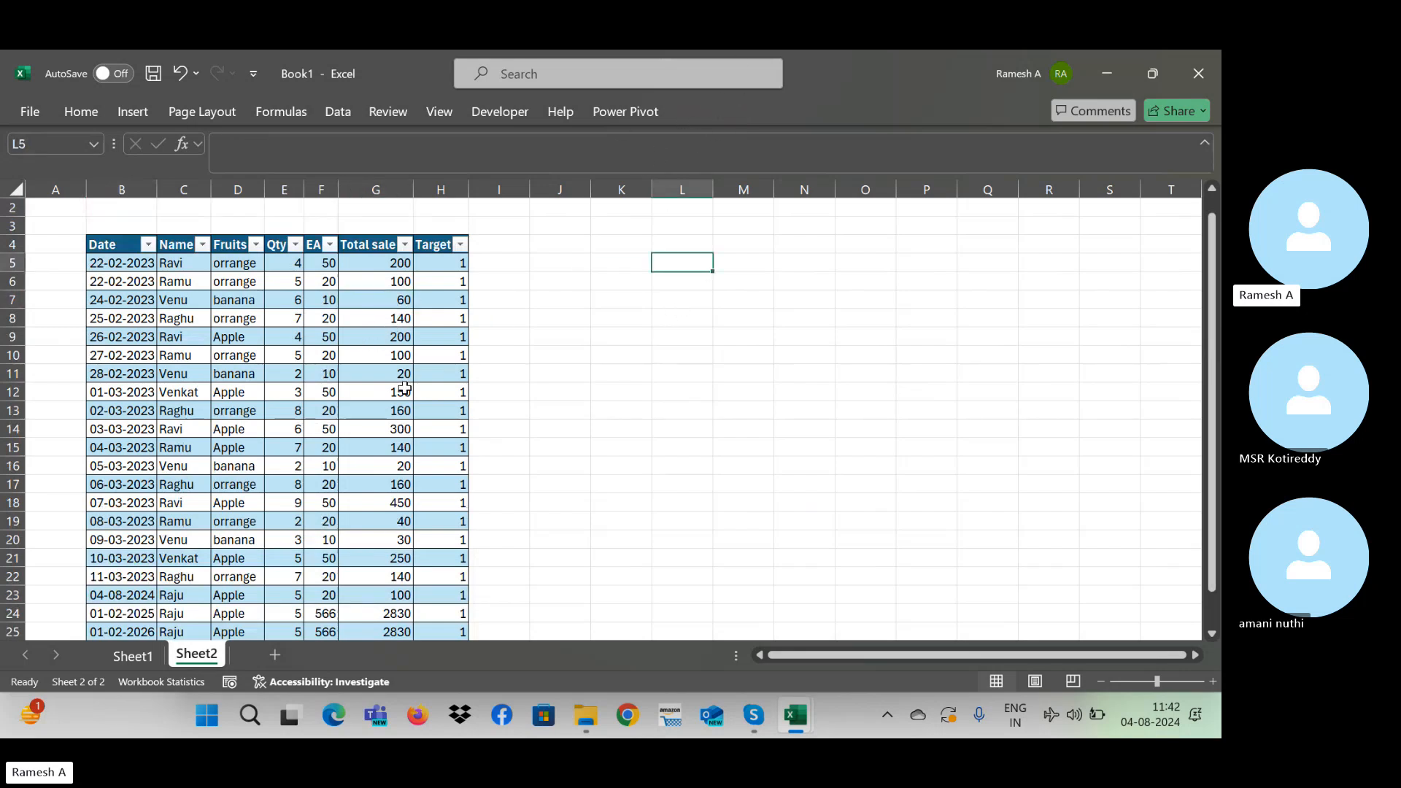
click(325, 355)
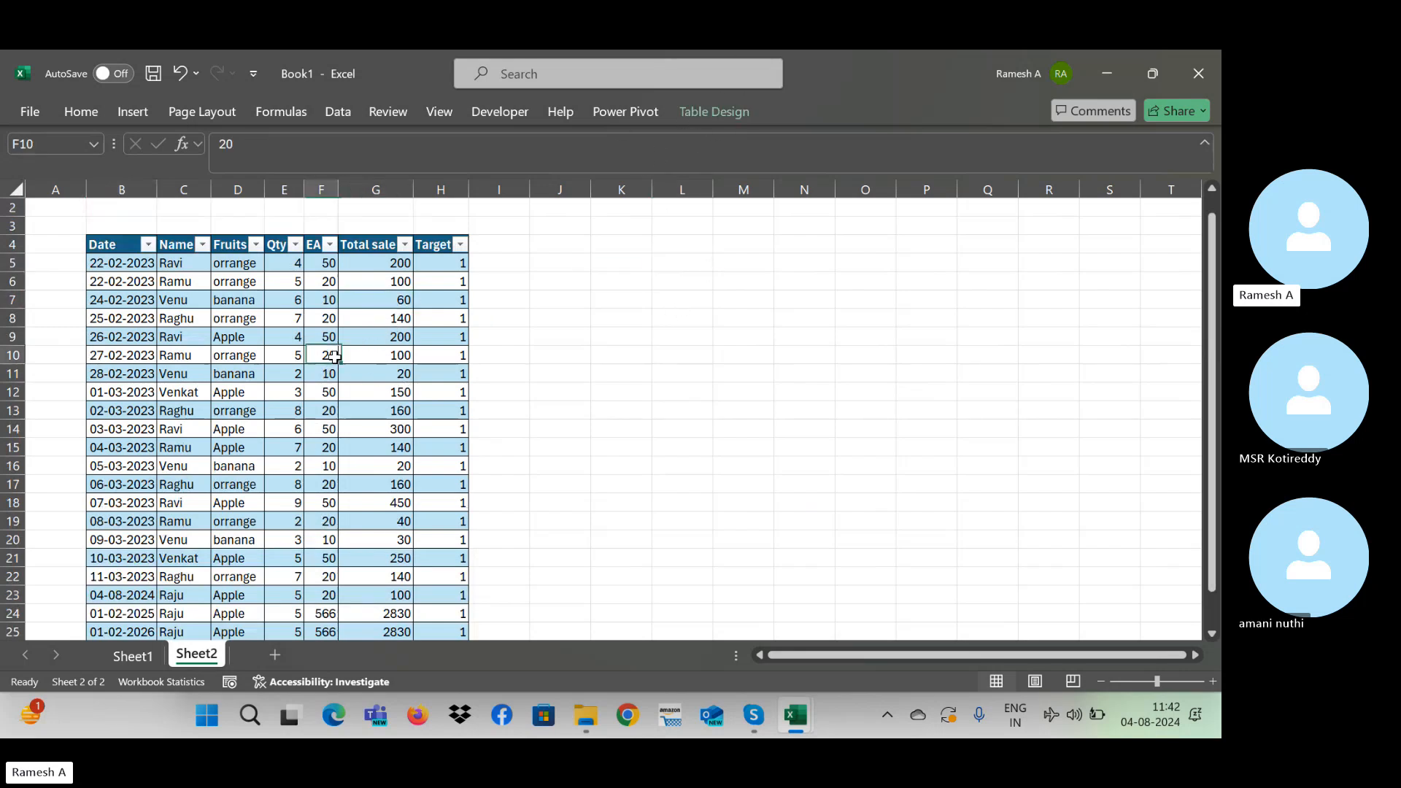
click(712, 116)
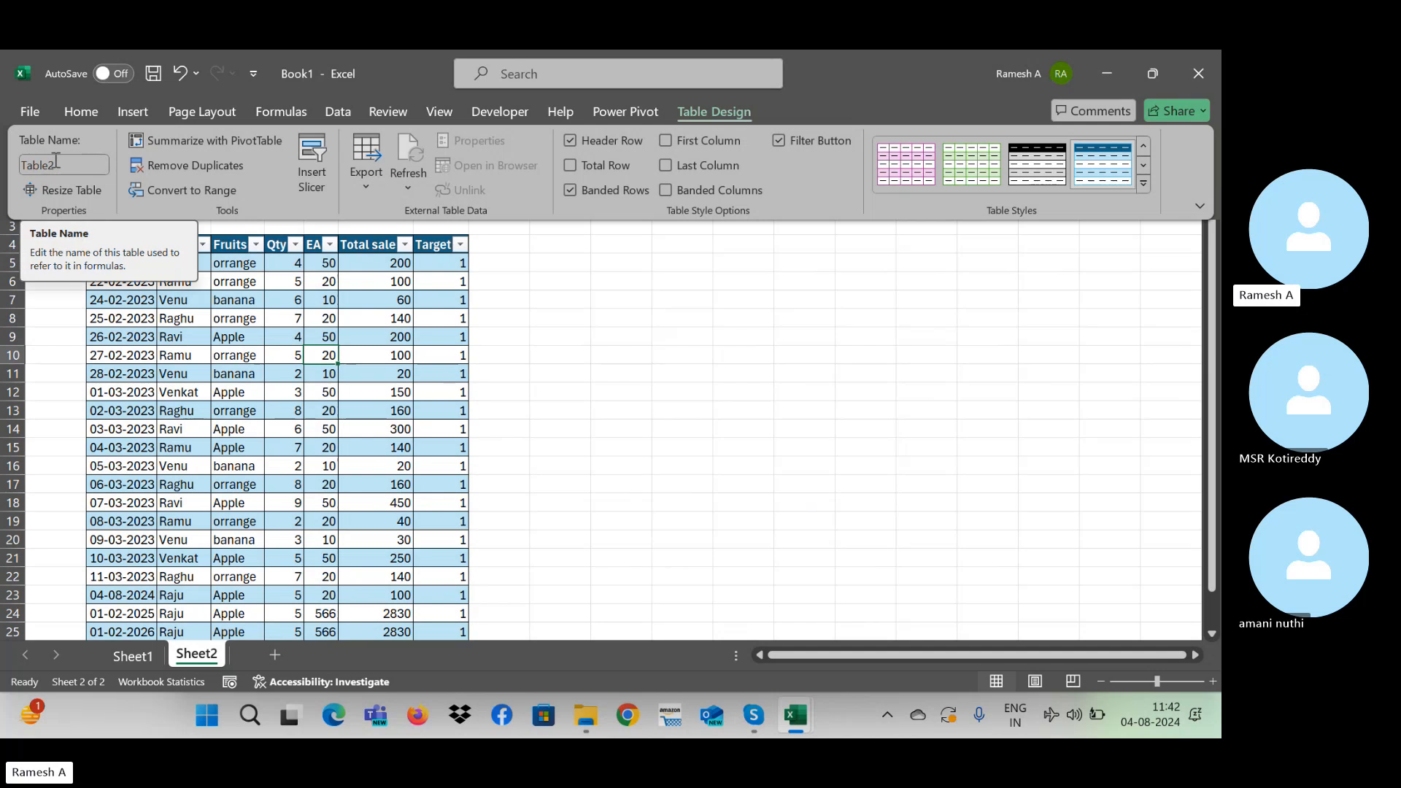
click(70, 162)
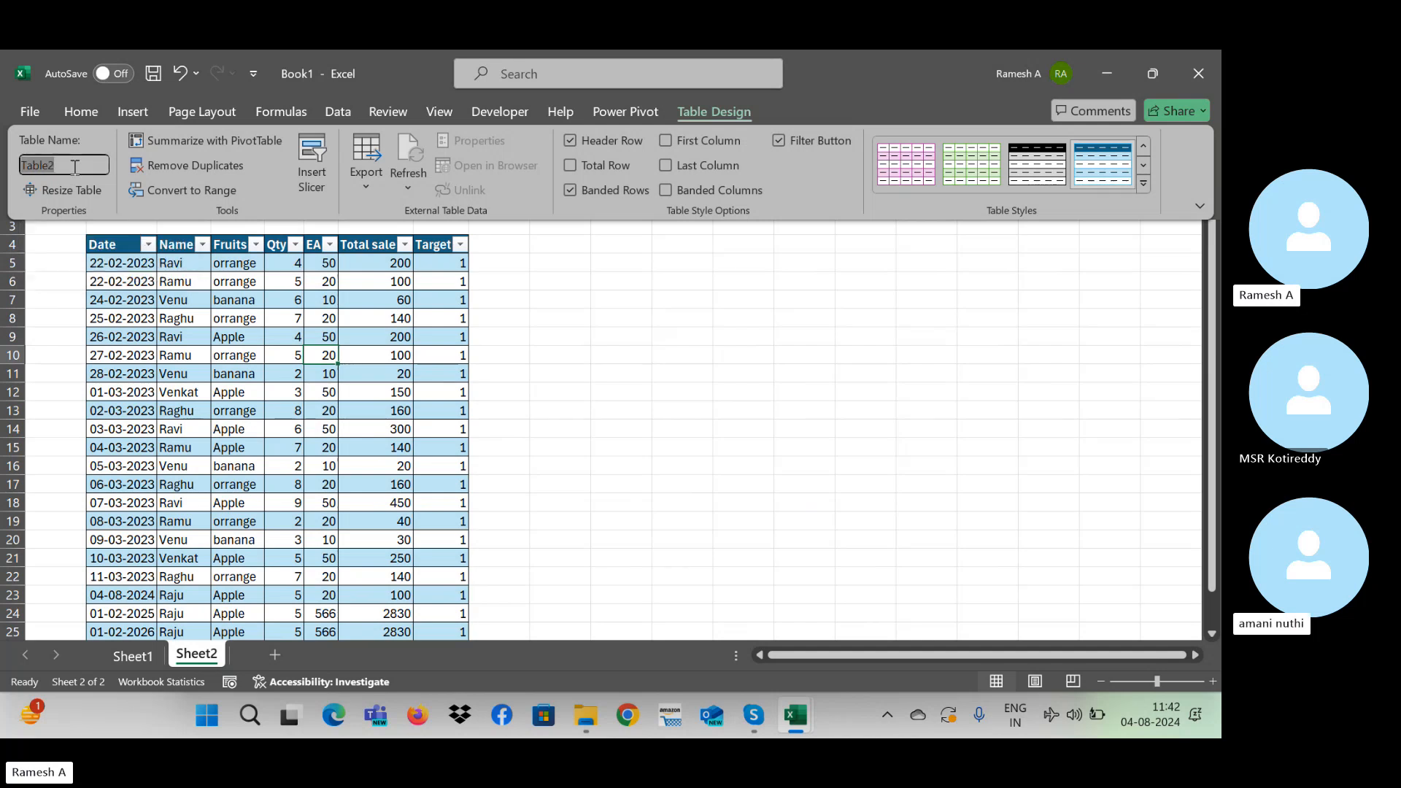
text(Sa)
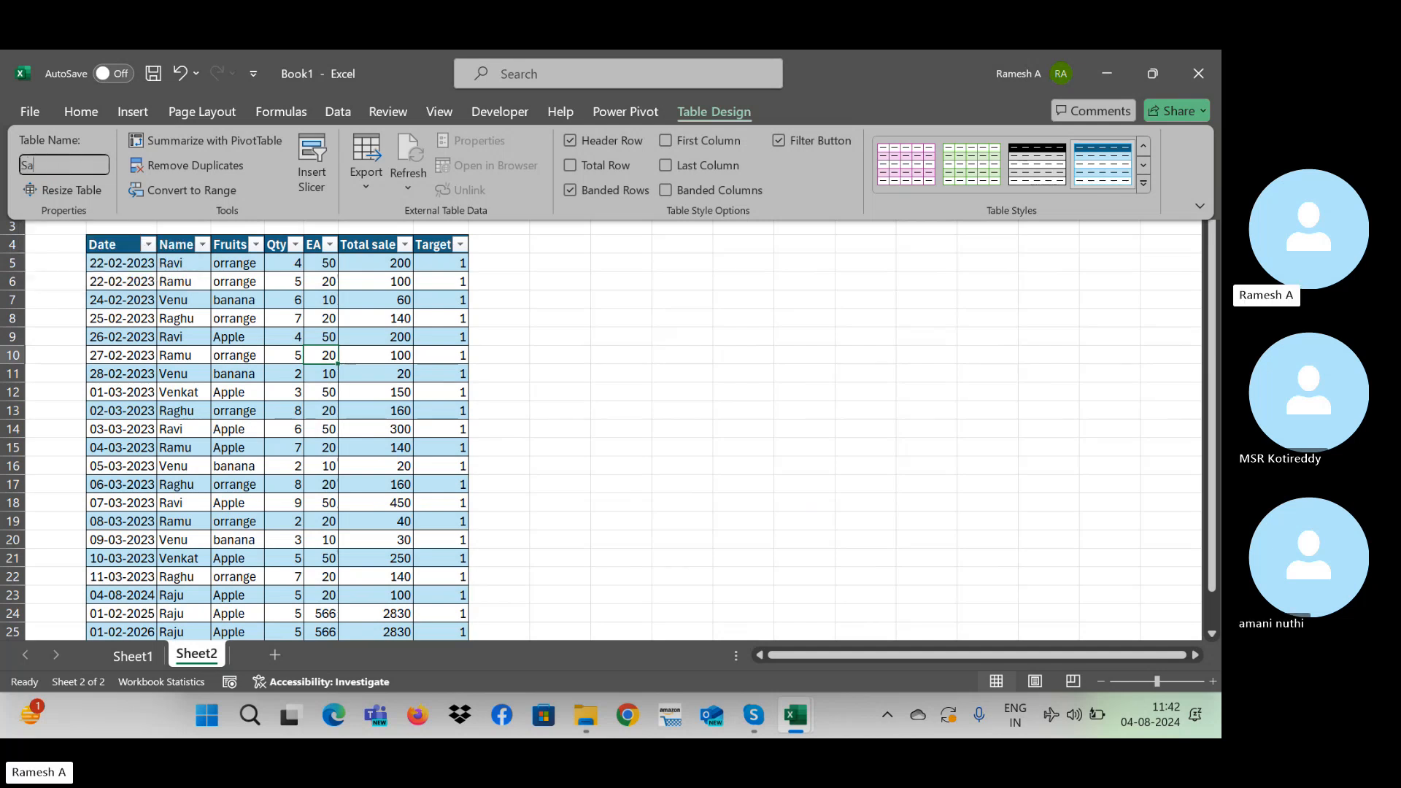
text(les_data)
key(Return)
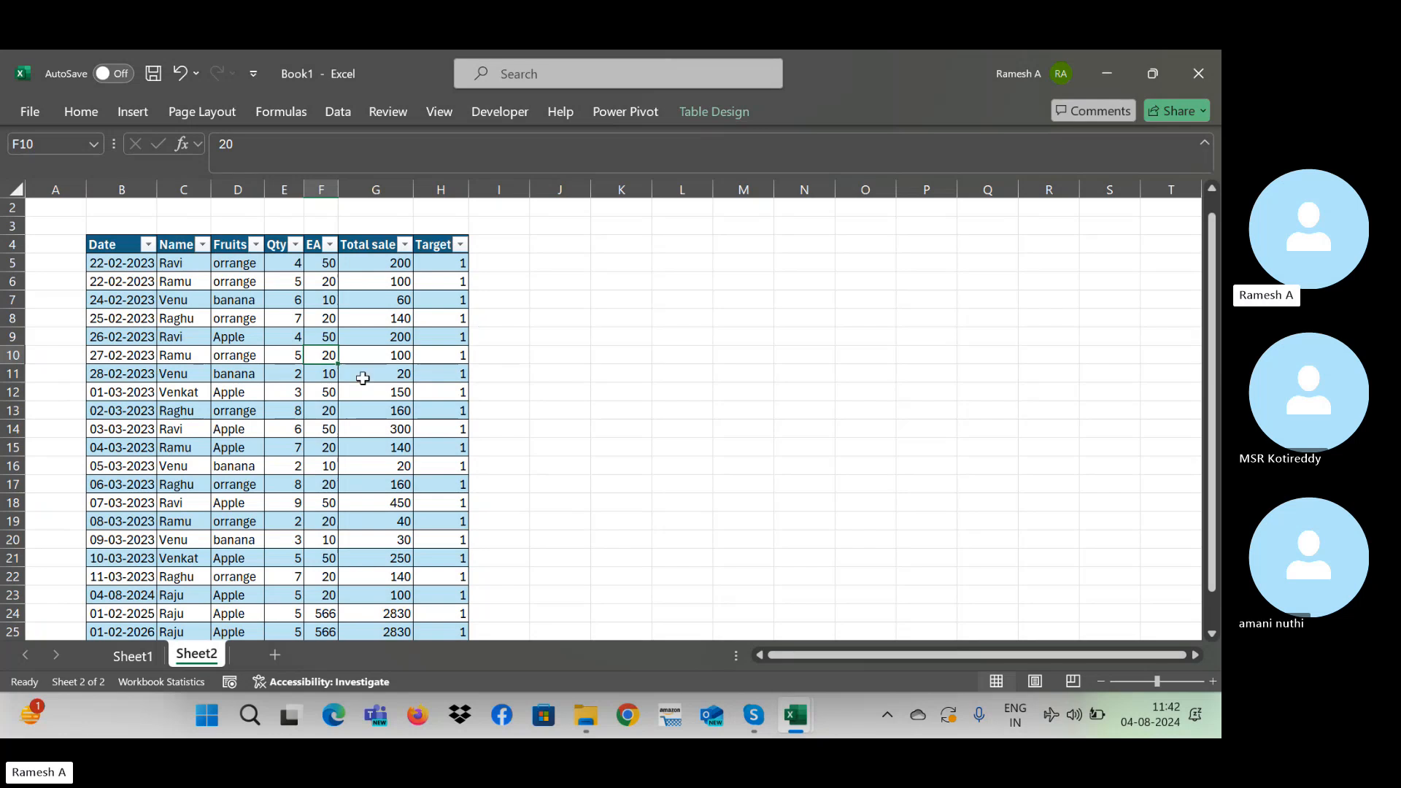
Step: Insert slicers for the Name and Fruits columns and arrange them side by side beside the table without overlap
click(734, 108)
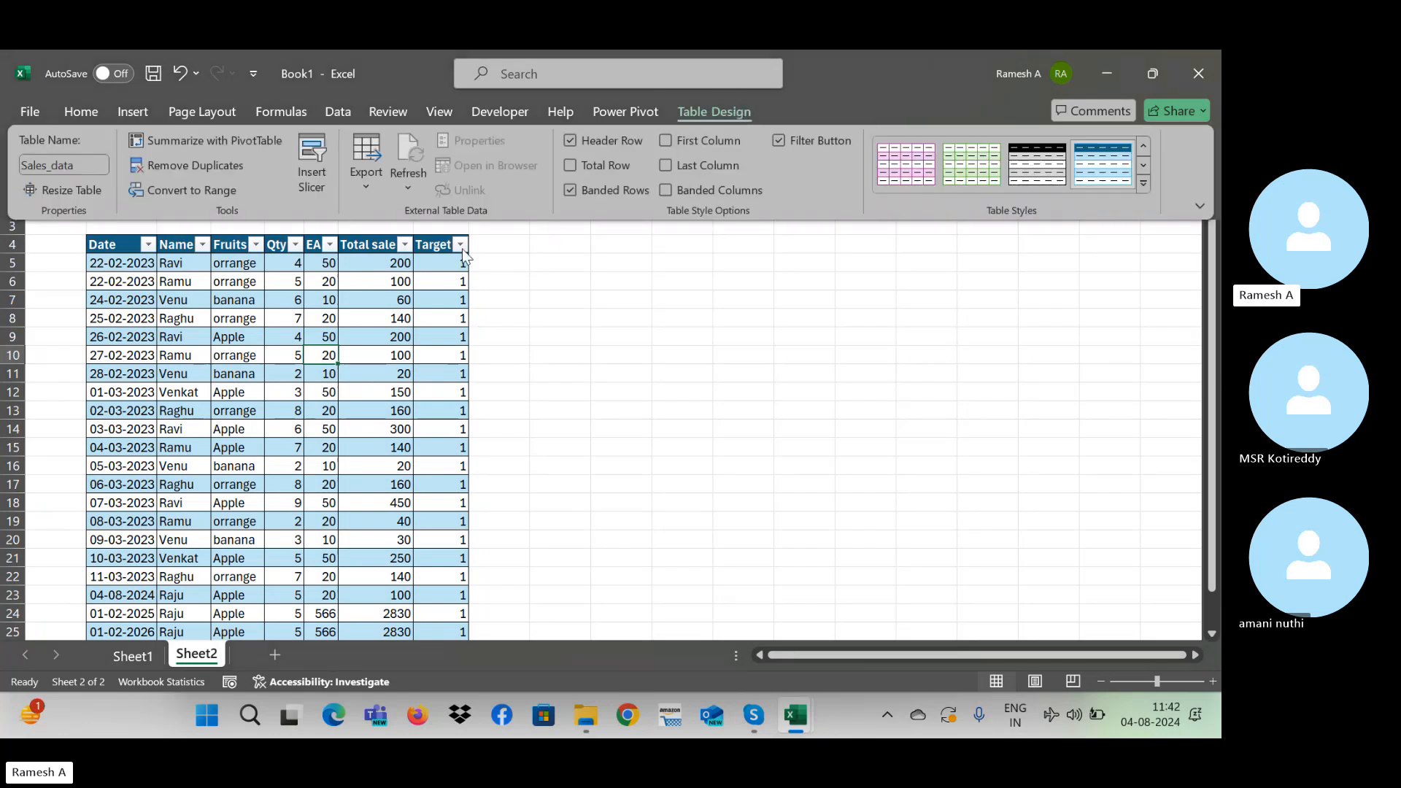
click(311, 170)
drag(519, 154, 750, 167)
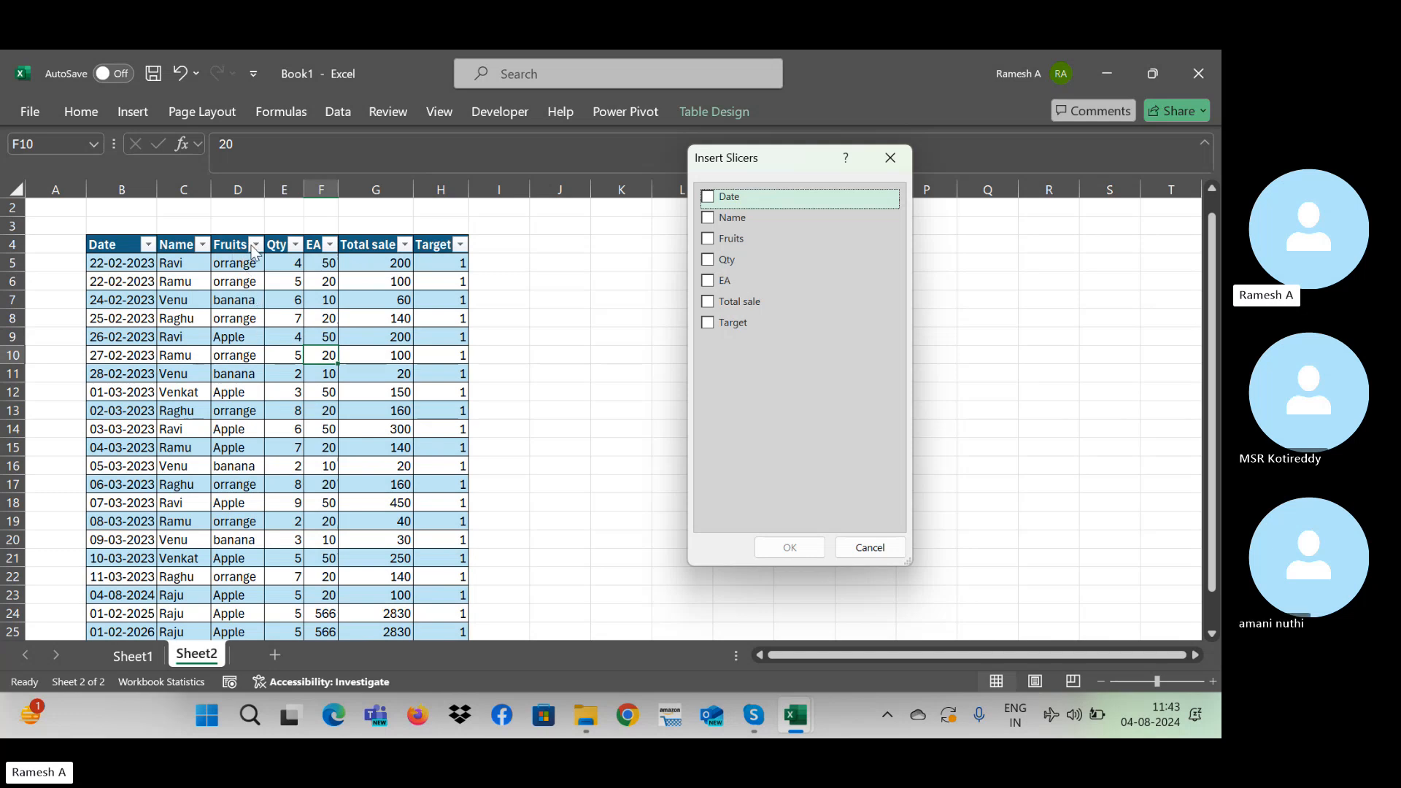
click(709, 218)
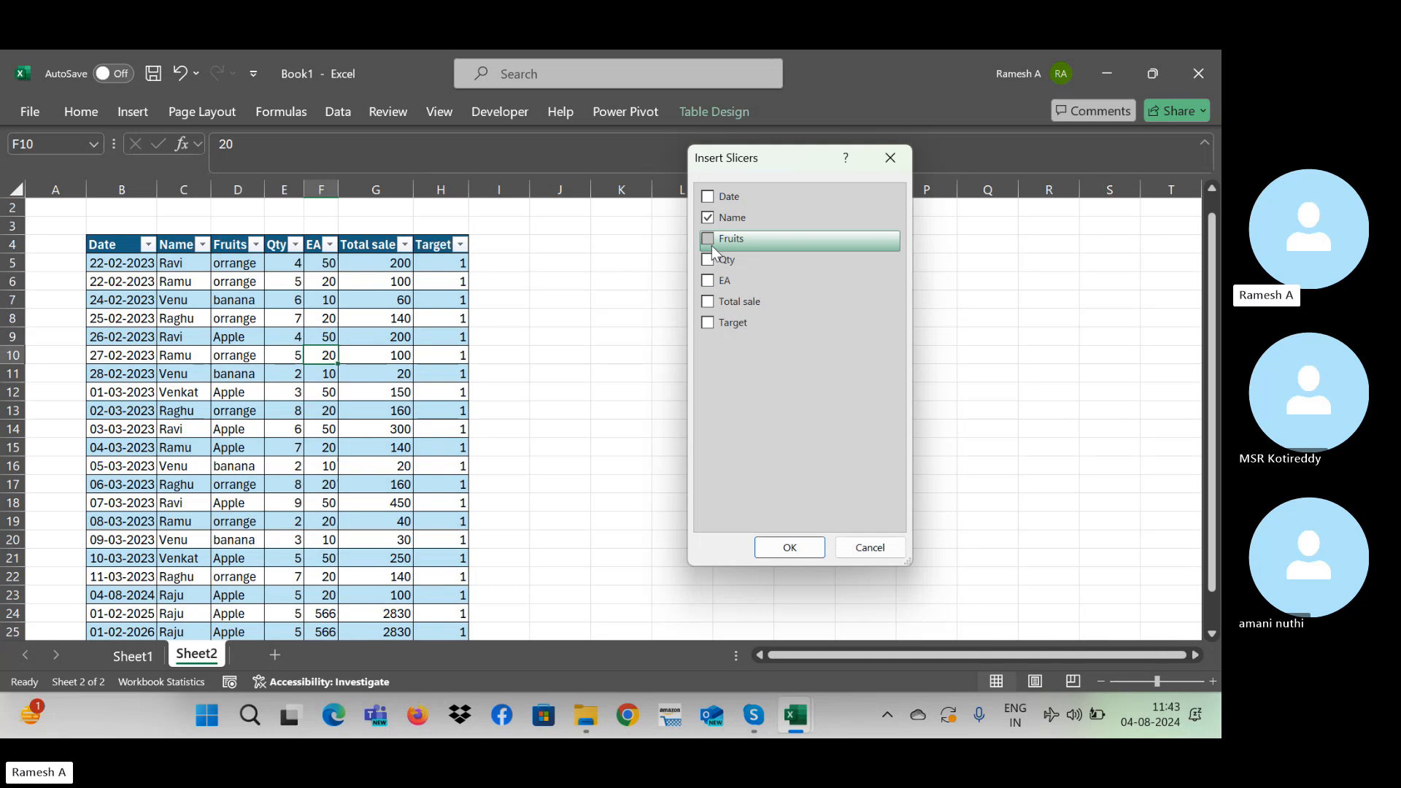
click(709, 240)
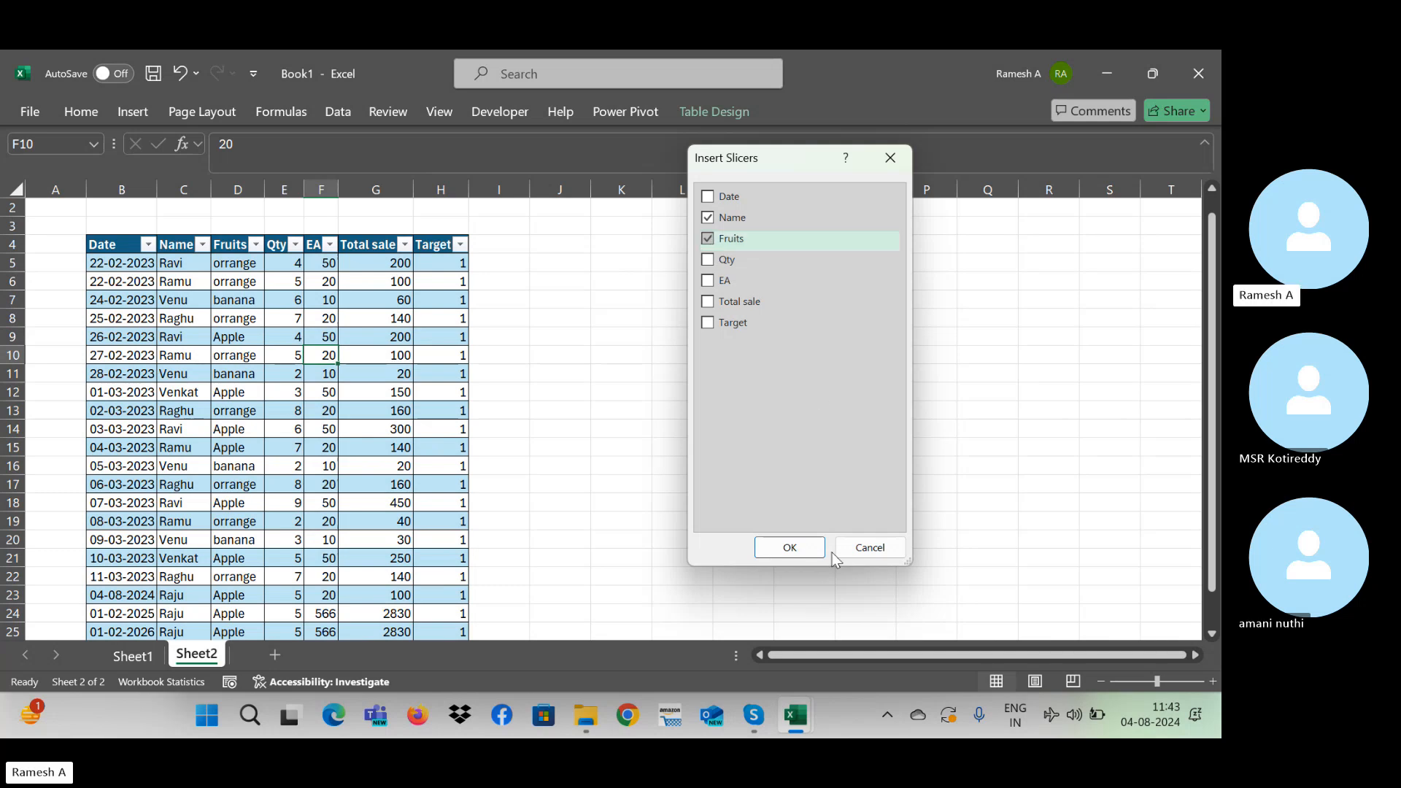
click(796, 547)
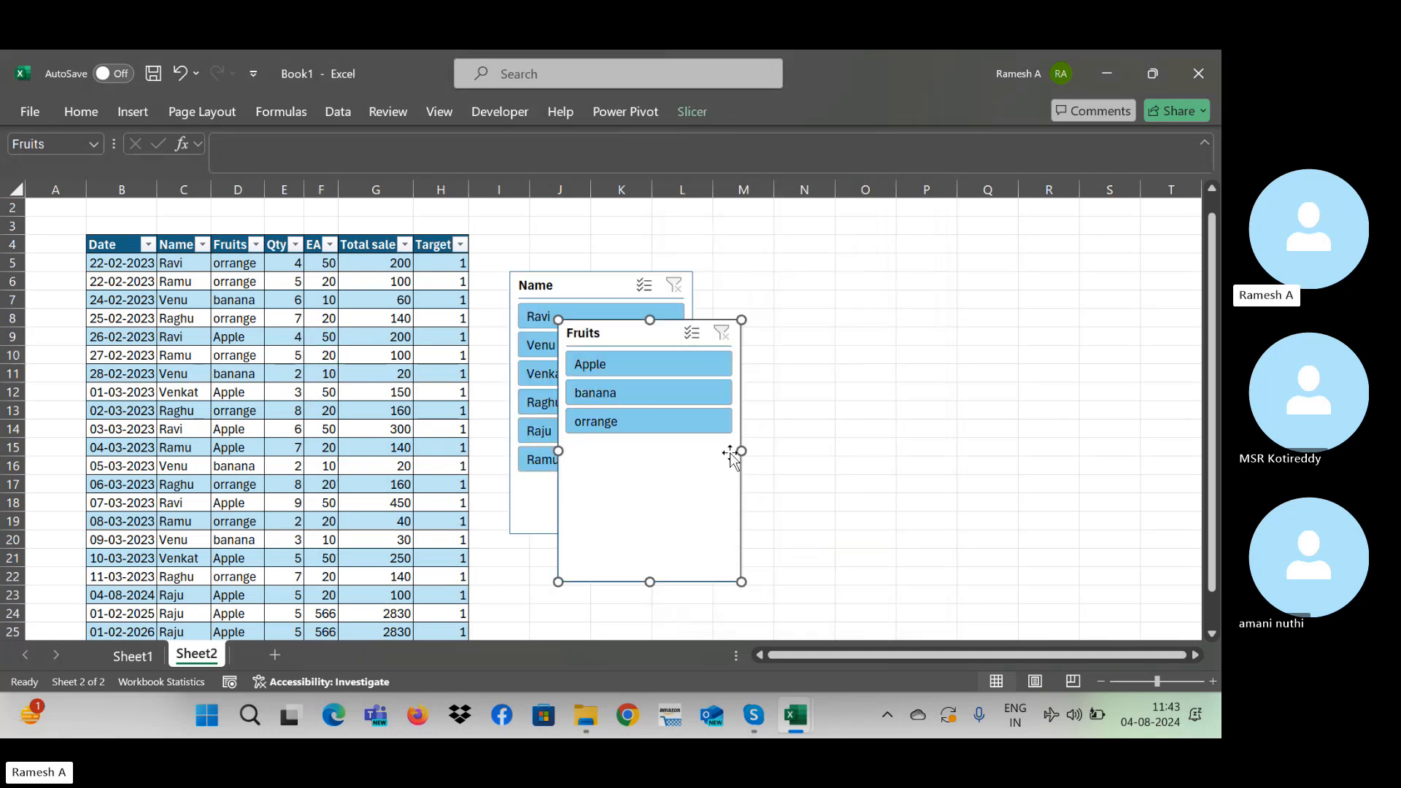
drag(615, 342, 893, 292)
drag(559, 291, 647, 266)
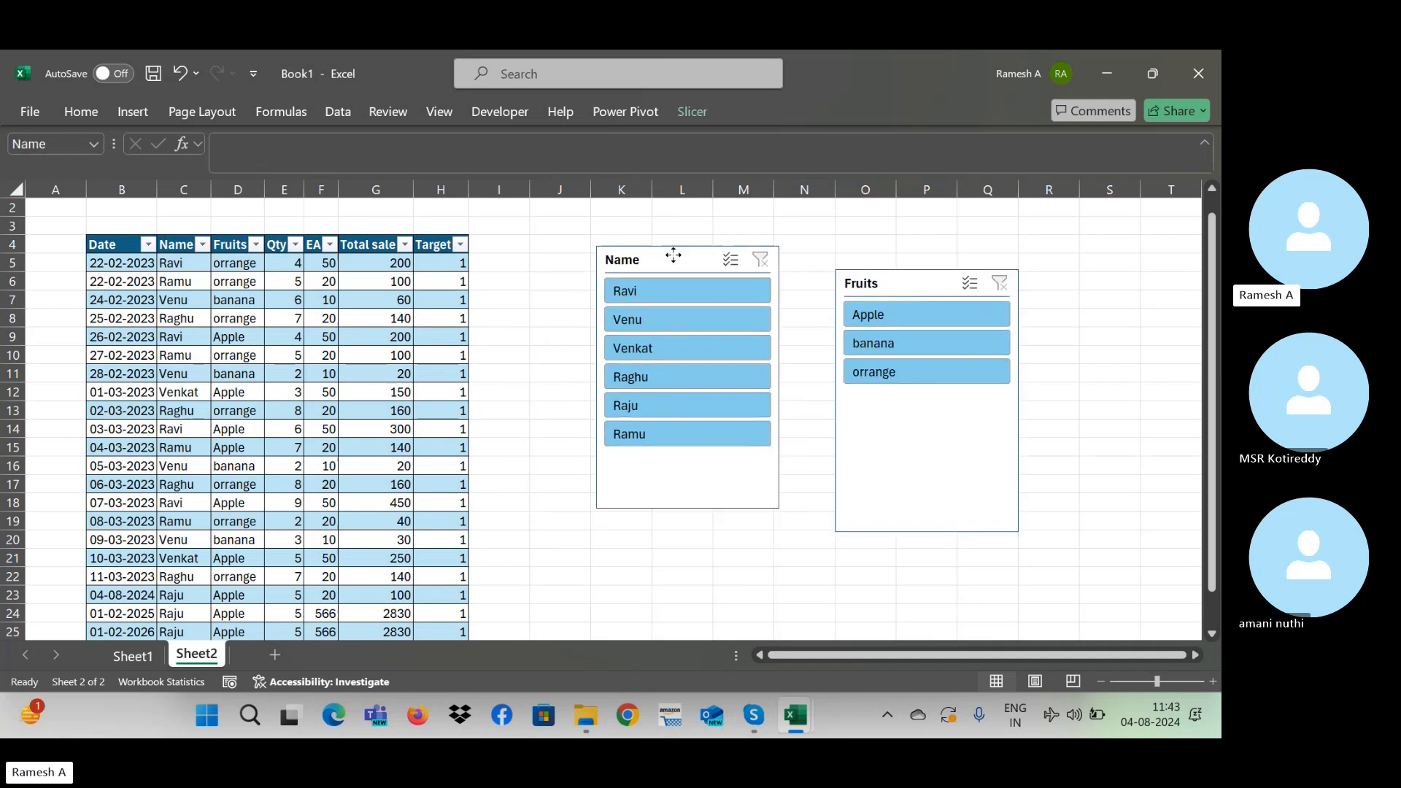
Step: Try to filter the Name column from its header to show only the first listed person
click(202, 245)
click(263, 494)
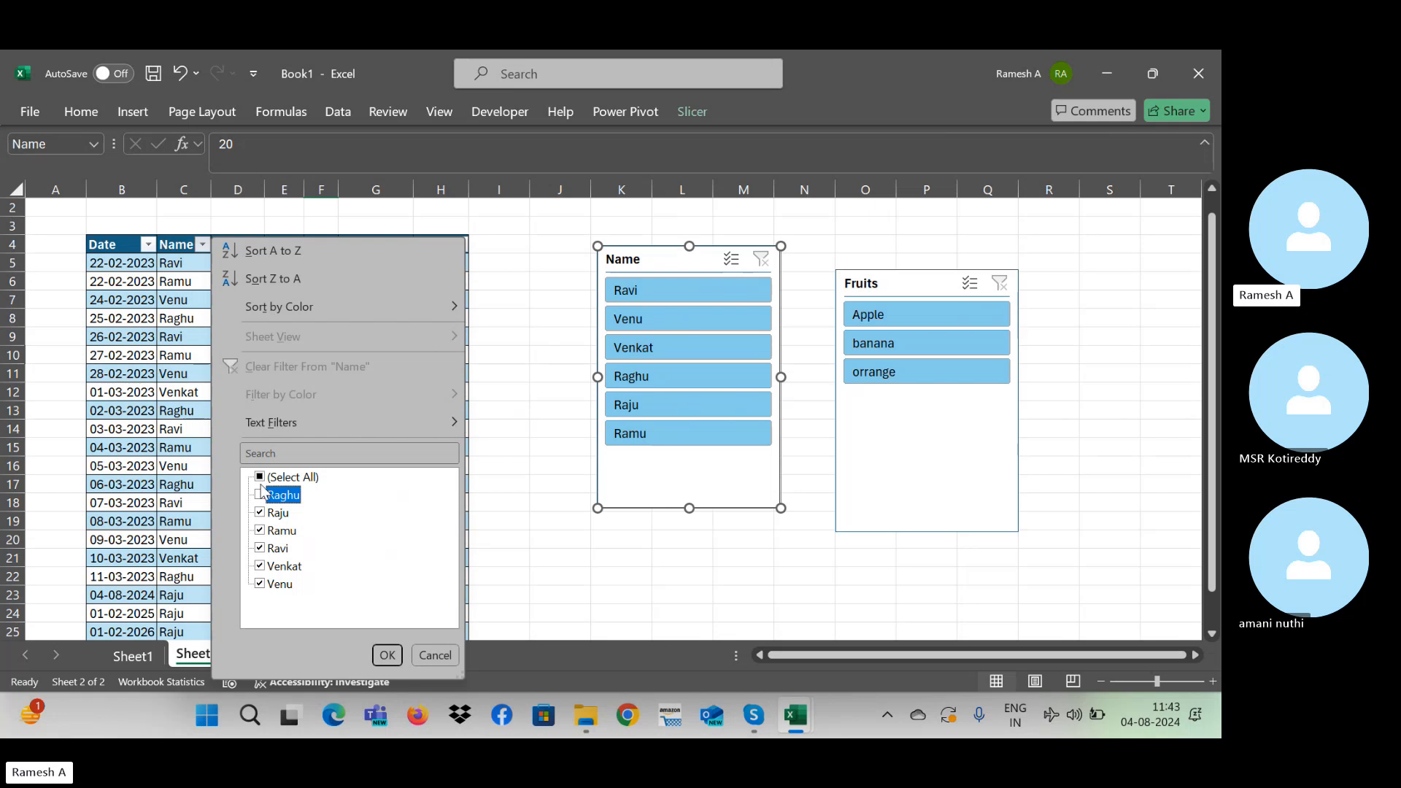
click(261, 477)
click(260, 477)
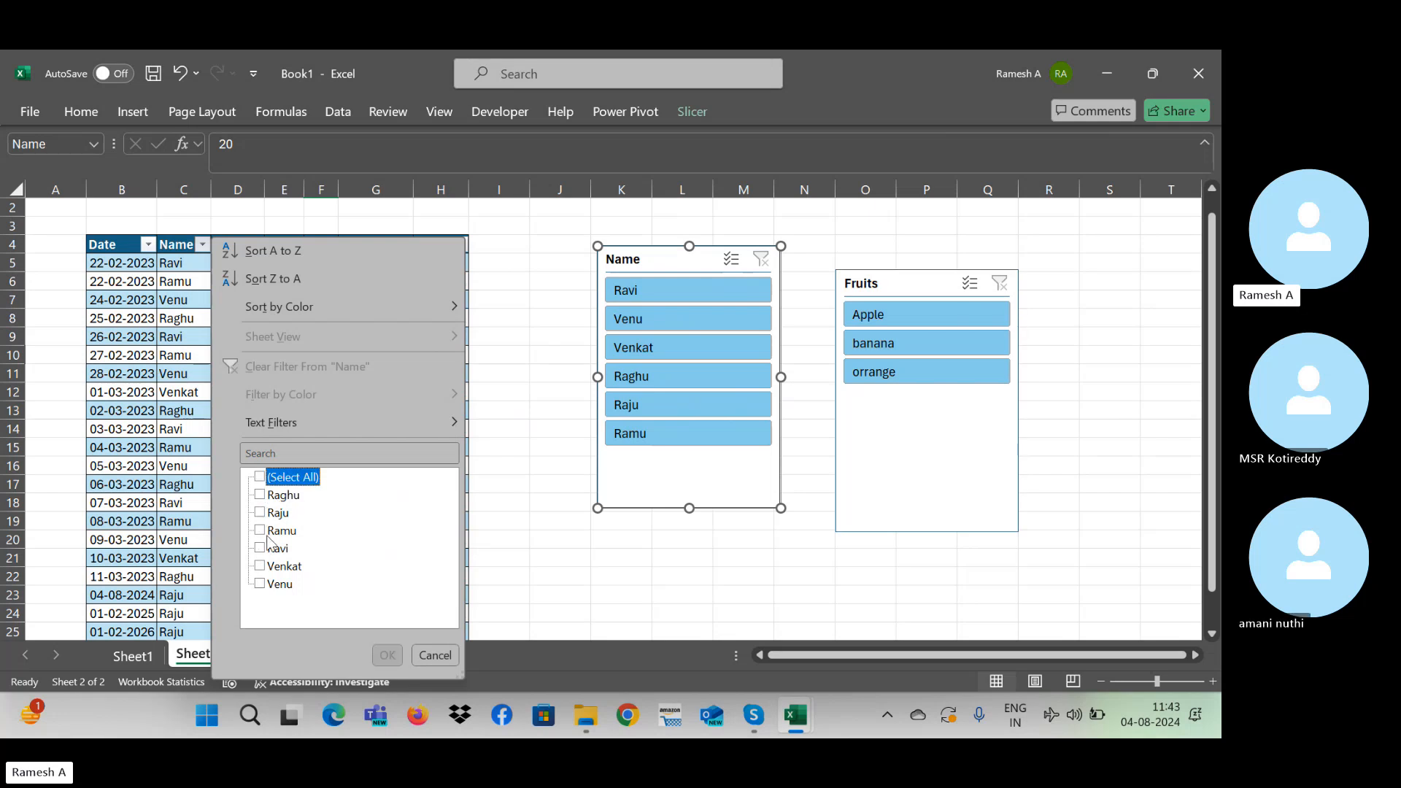
click(261, 496)
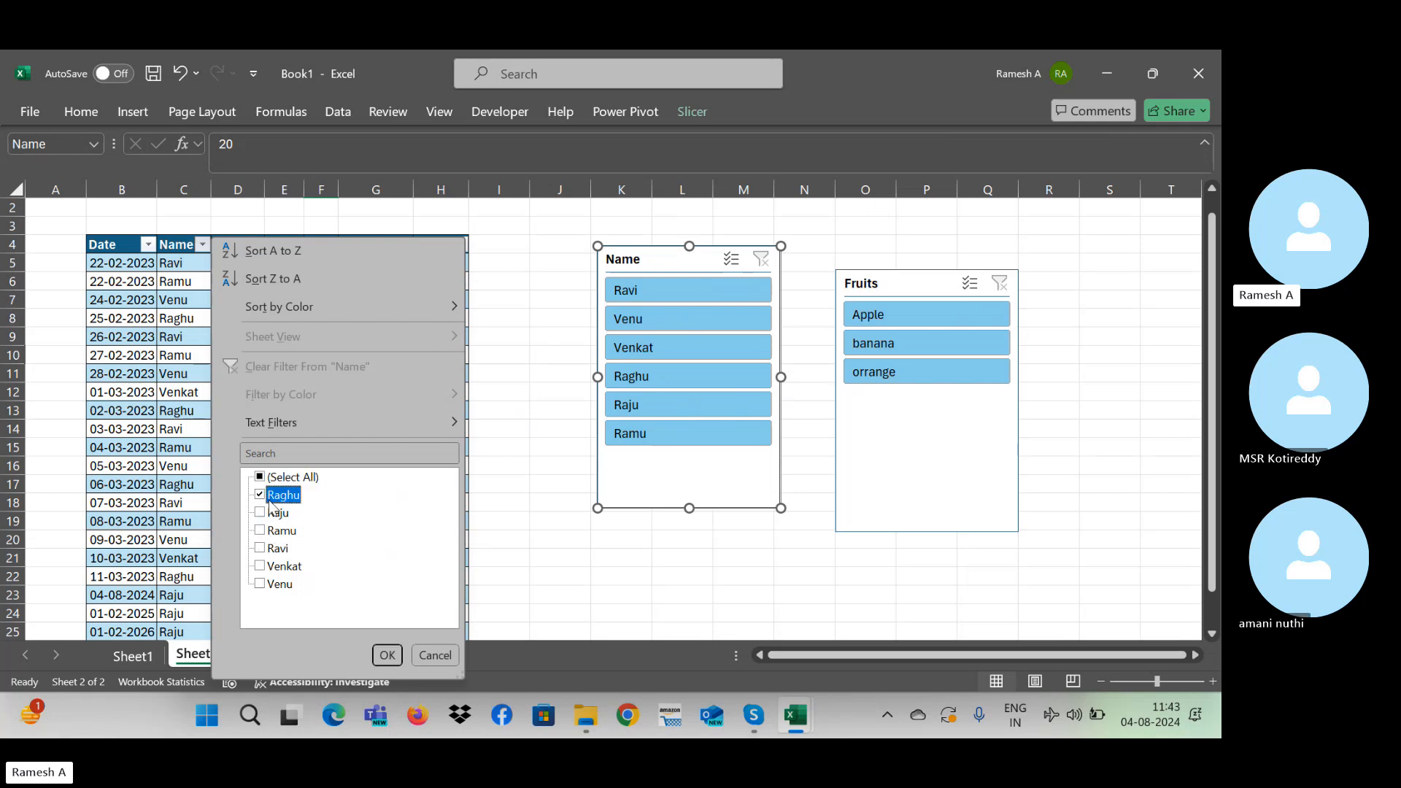
click(387, 654)
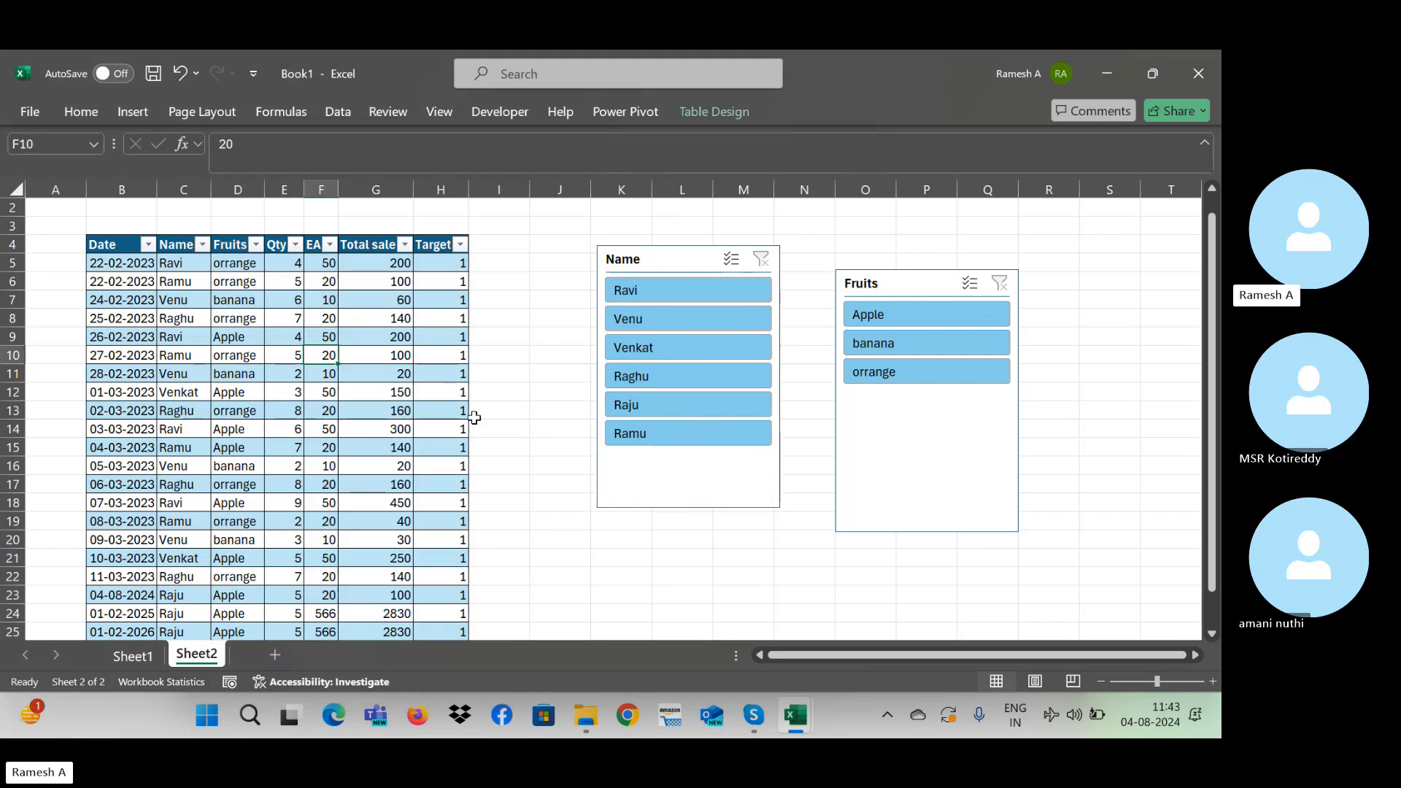
Step: Filter the table through the Name slicer by each of its first four names in turn and clear the slicer filter
click(674, 292)
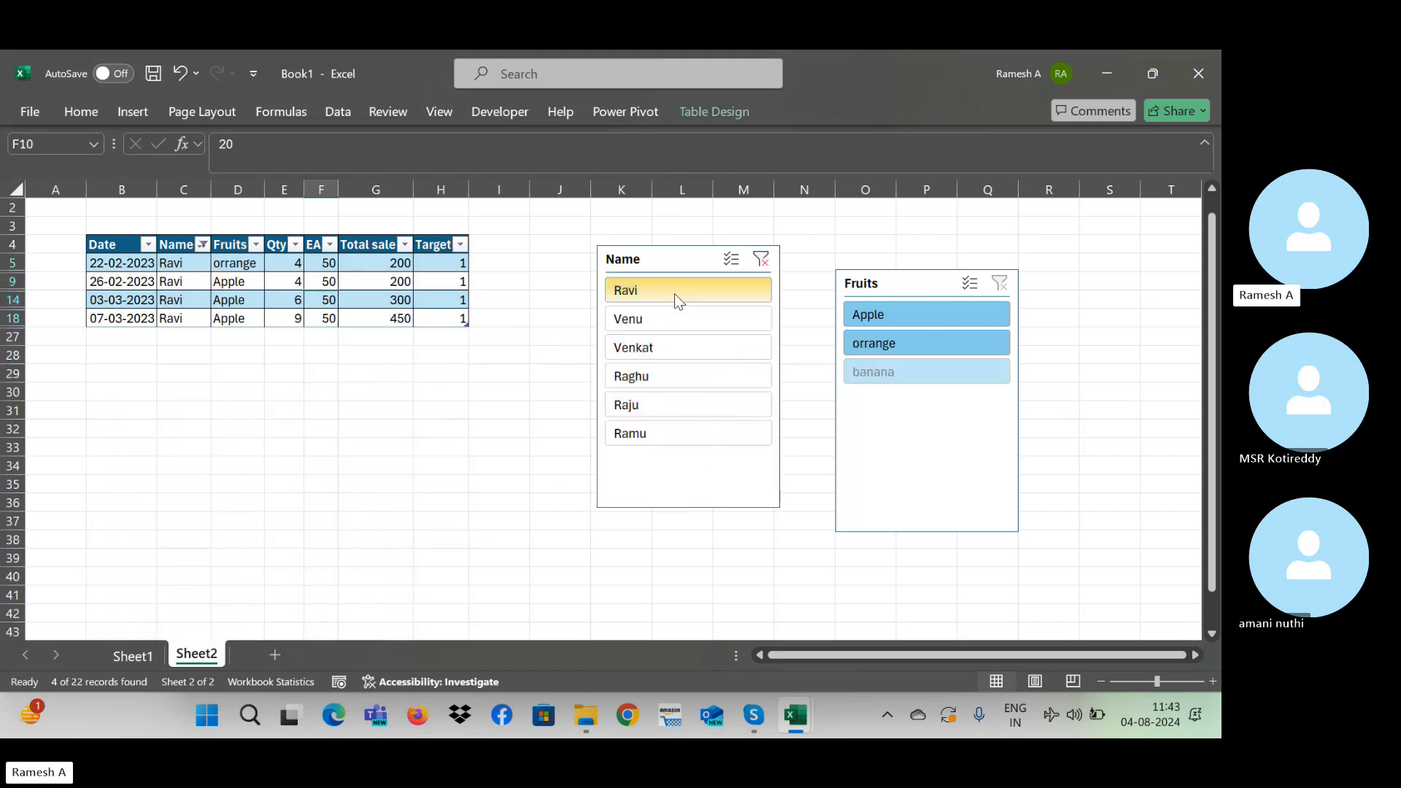
click(674, 316)
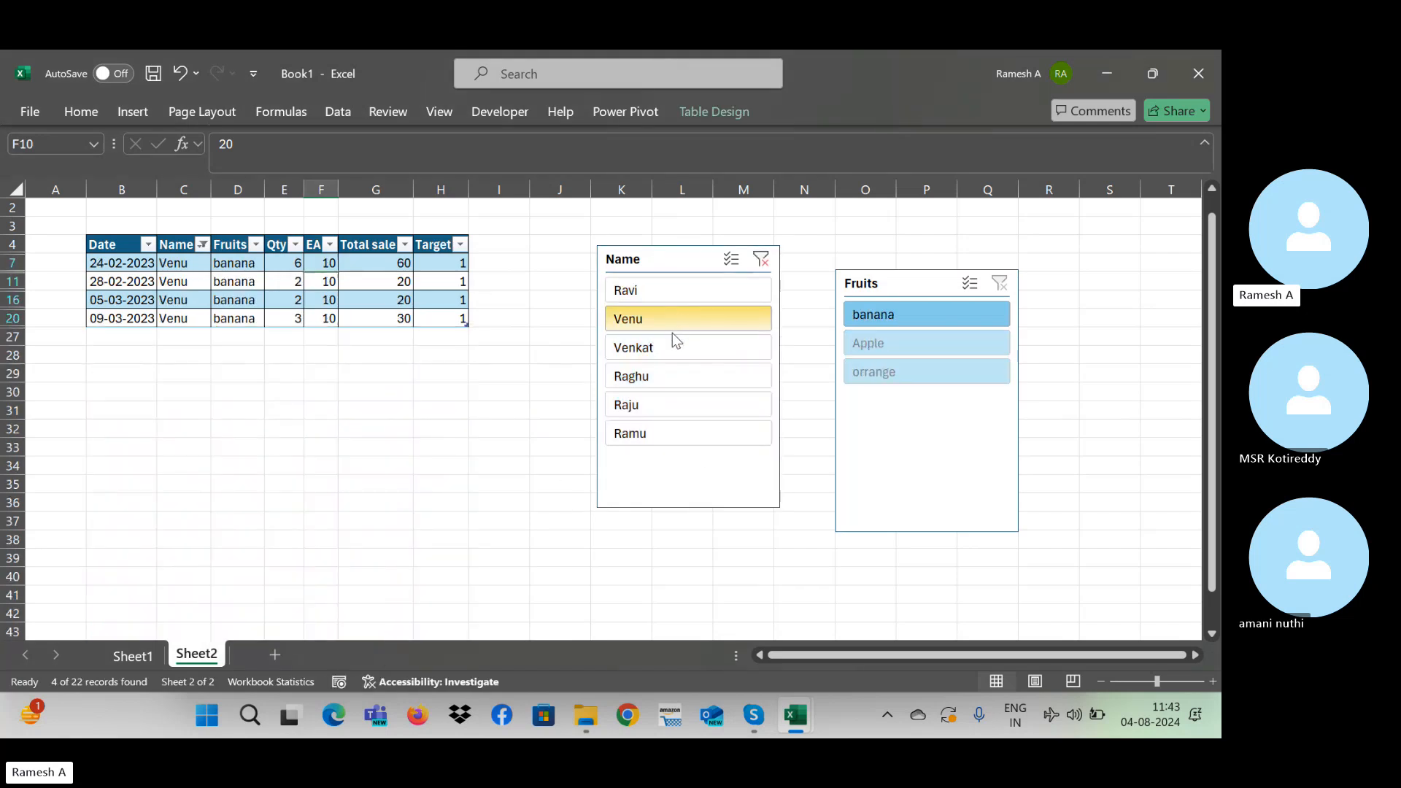
click(672, 343)
click(661, 375)
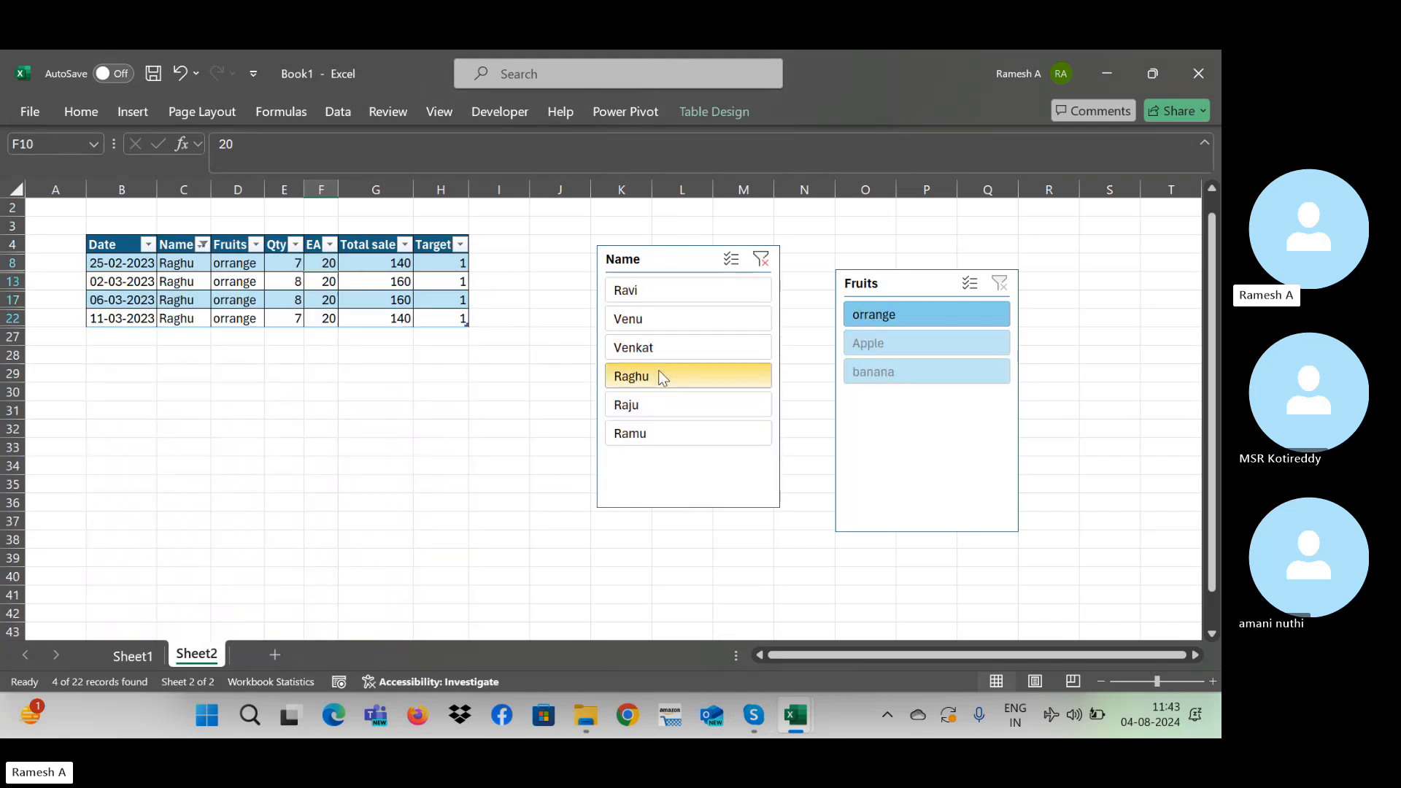
click(763, 260)
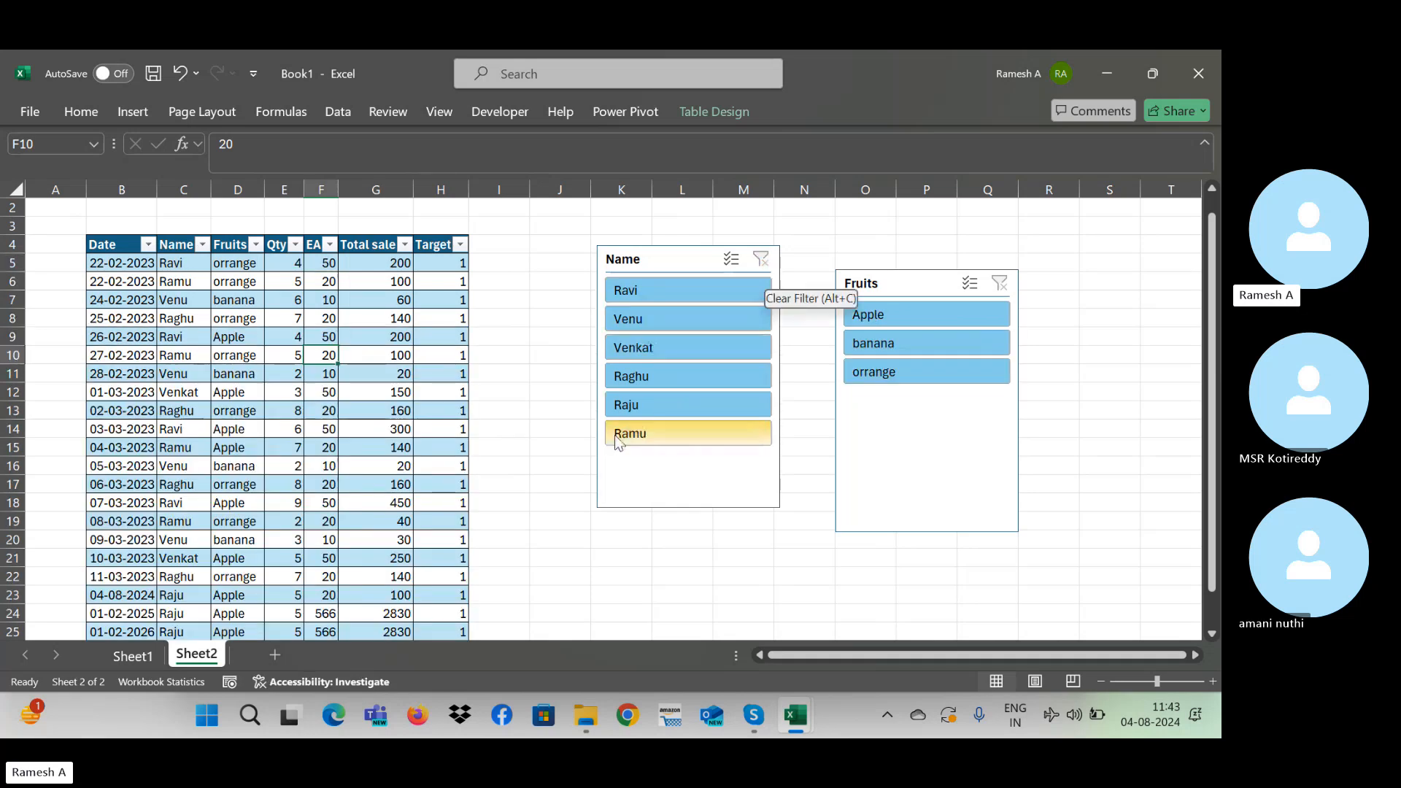
Step: Switch the Name slicer among individual people, ending with only the second listed name selected
click(660, 402)
click(650, 432)
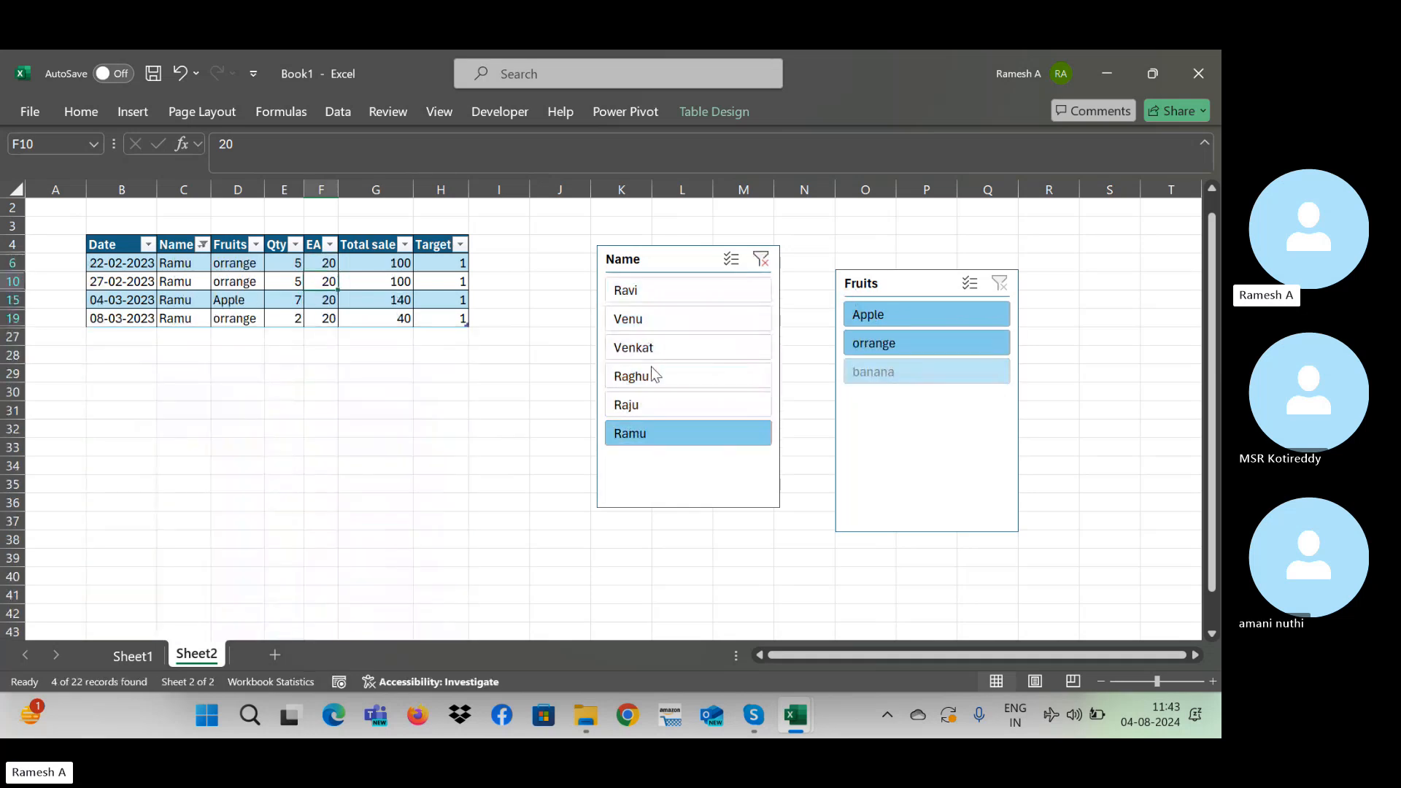
click(649, 348)
click(647, 318)
click(677, 375)
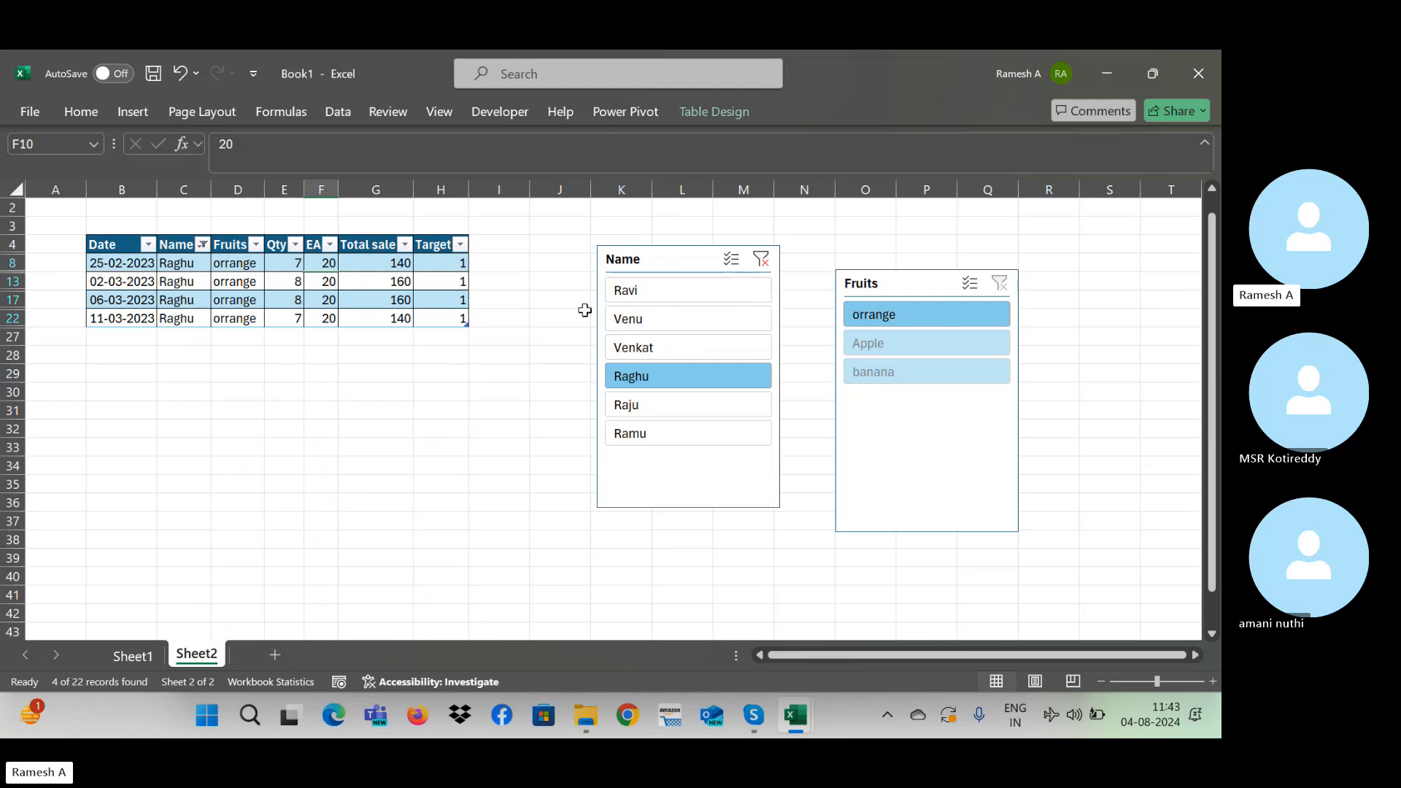
click(661, 321)
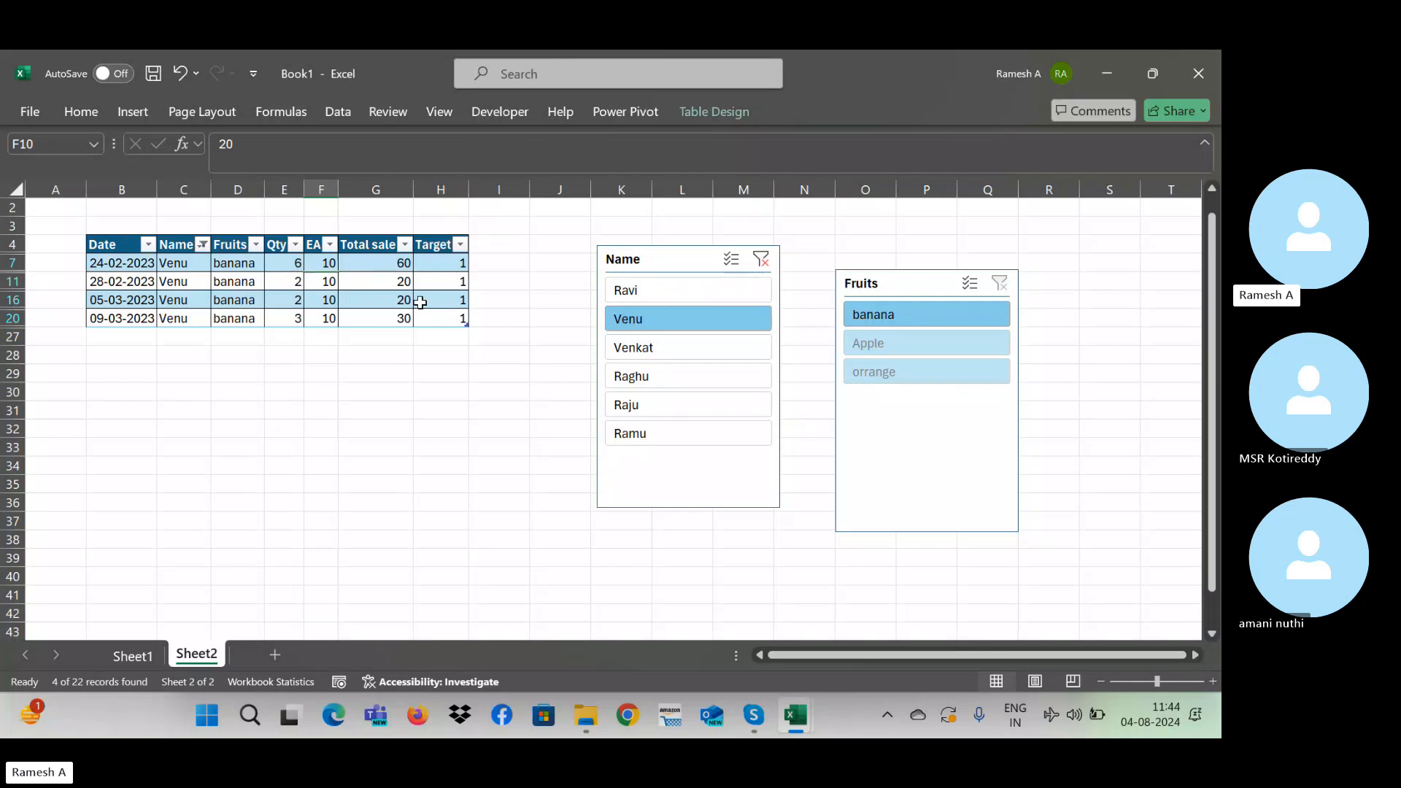
Step: Switch the Name slicer among its first, second and fourth listed names, and clear the Name filter
click(675, 376)
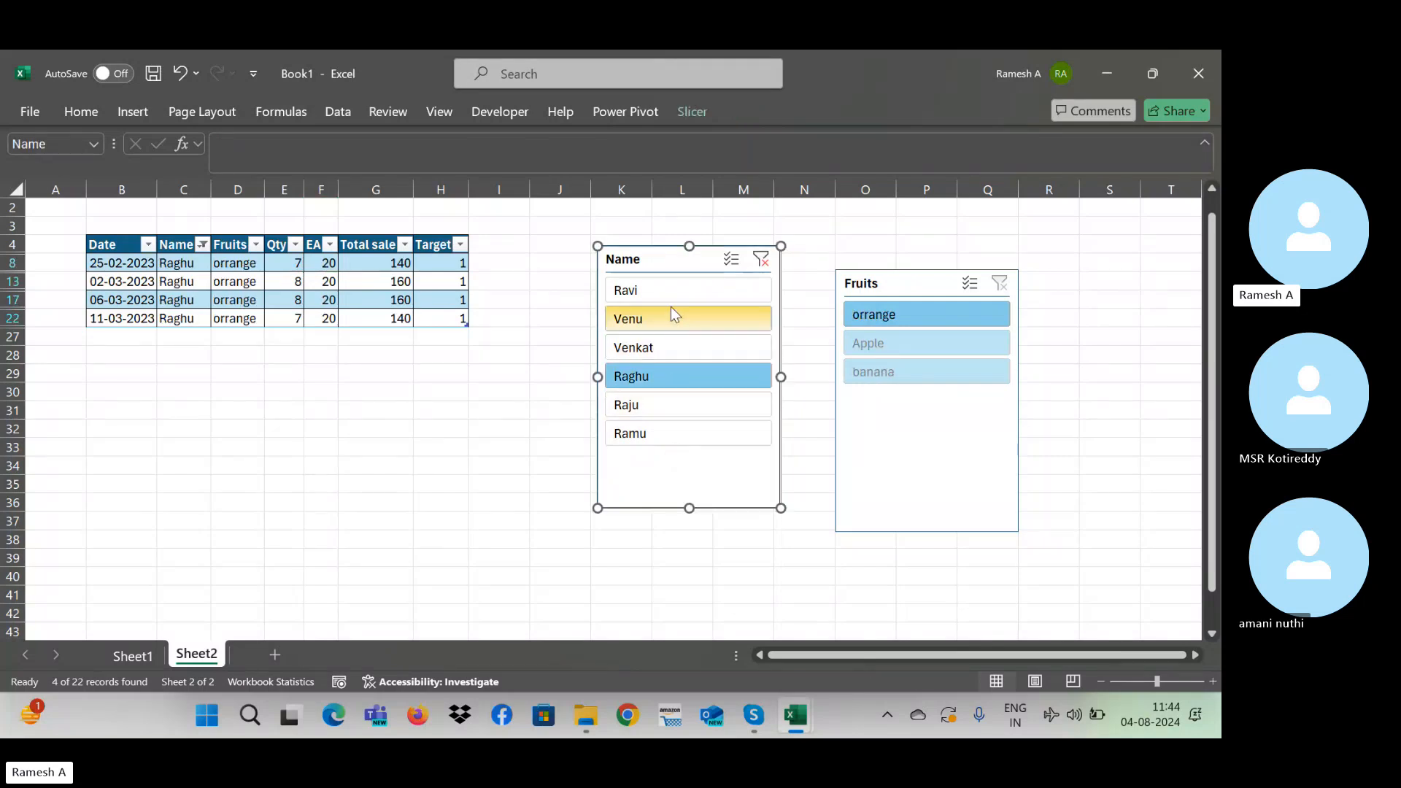
click(657, 290)
click(653, 325)
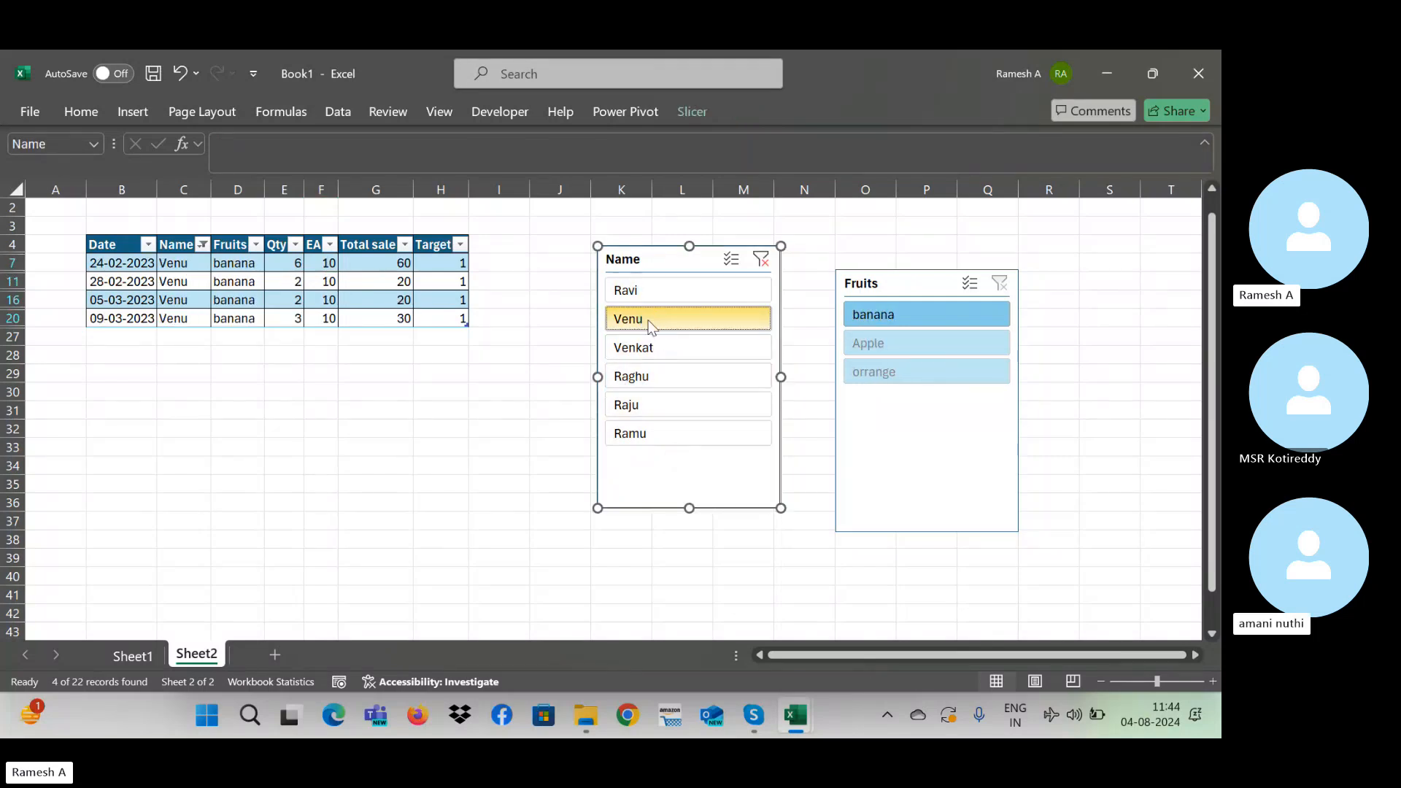
click(667, 381)
click(654, 297)
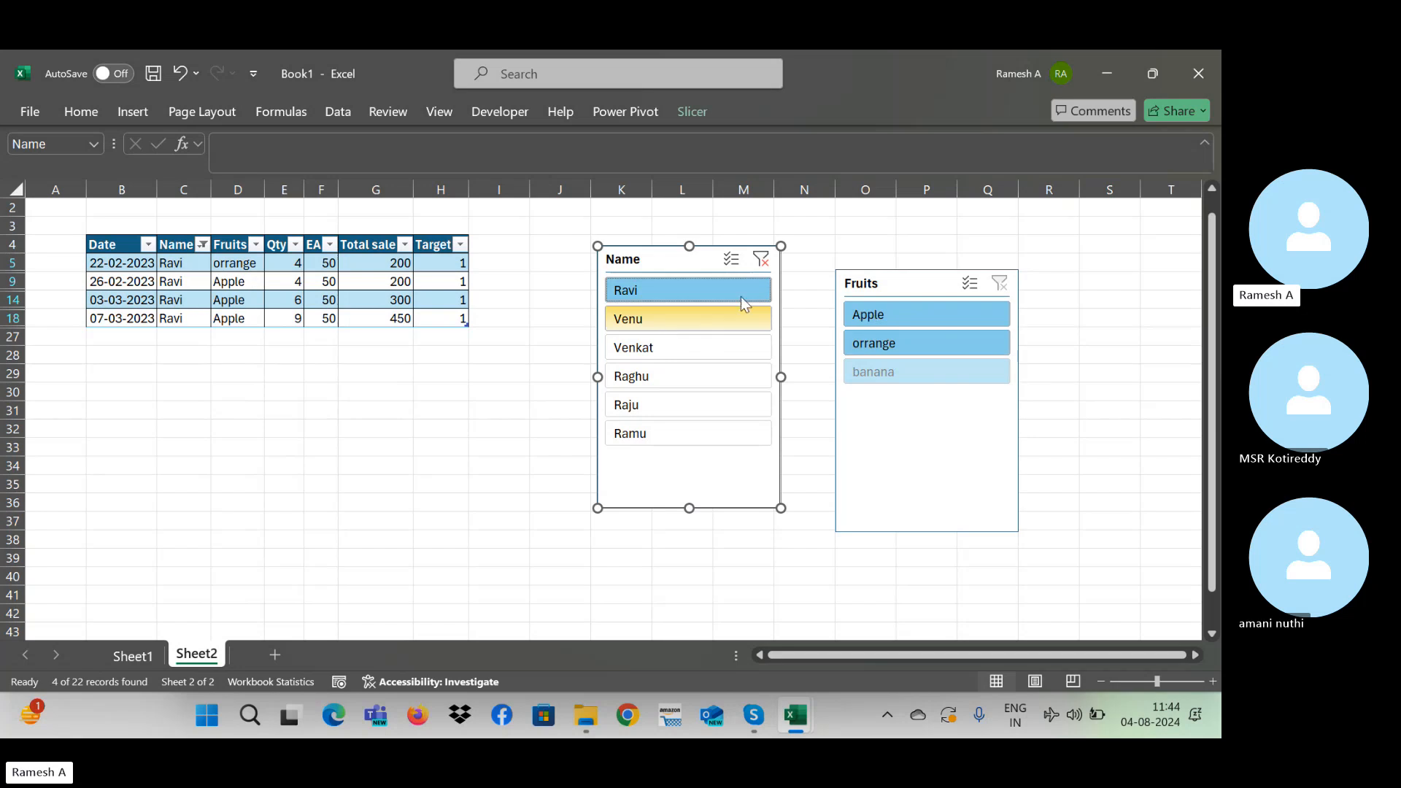
click(760, 262)
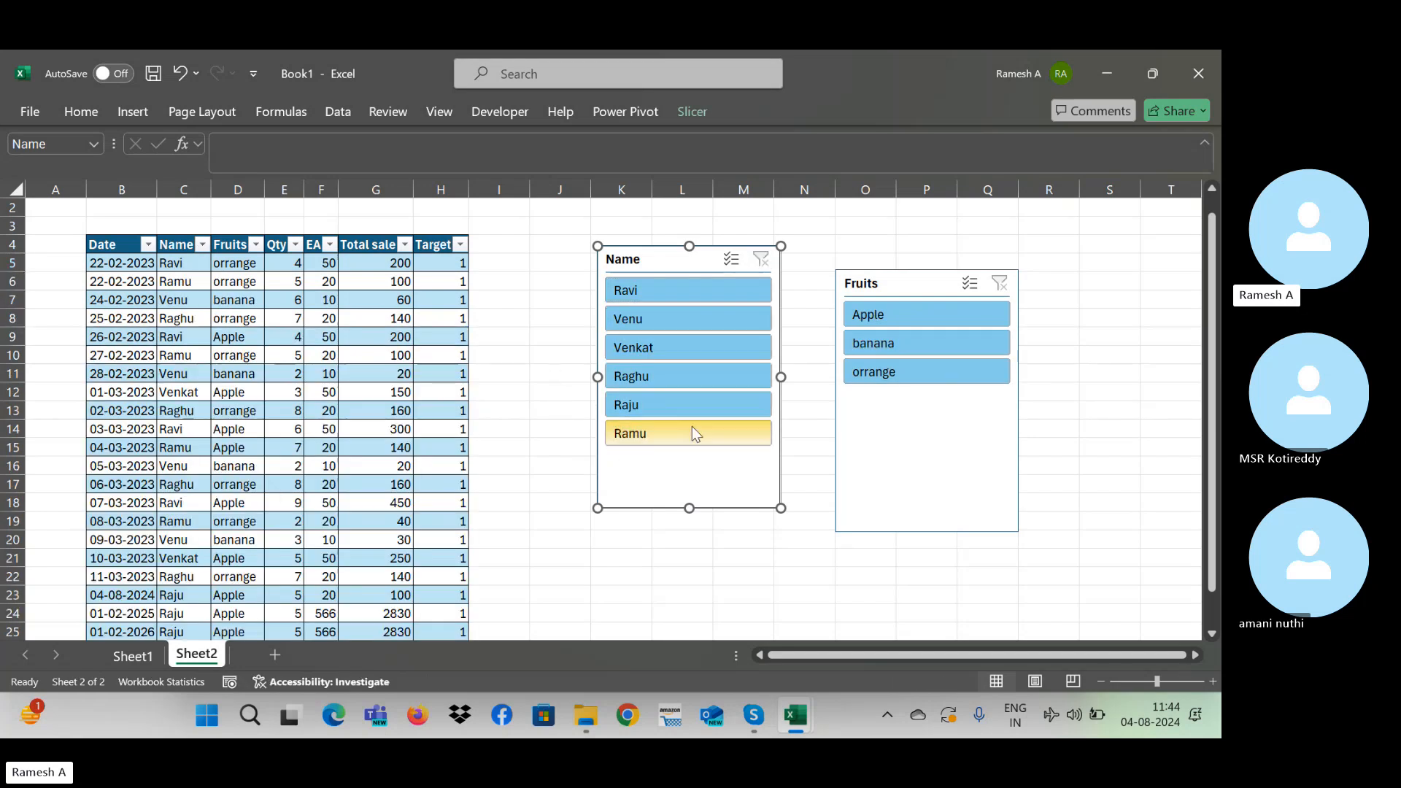
Step: Filter the table to Apple through the Fruits slicer and apply a green-yellow-red color scale to the visible Qty values
click(927, 315)
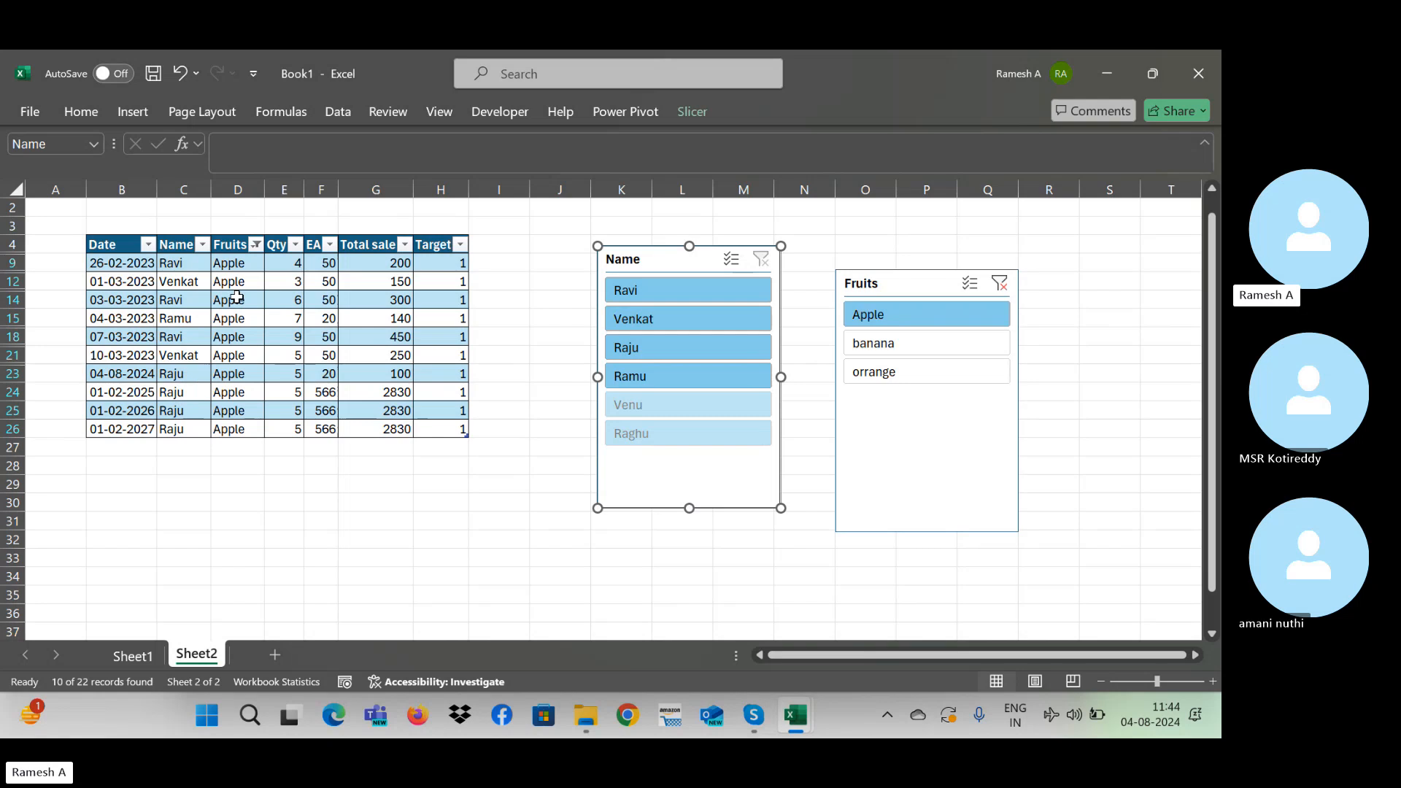
drag(291, 266, 292, 430)
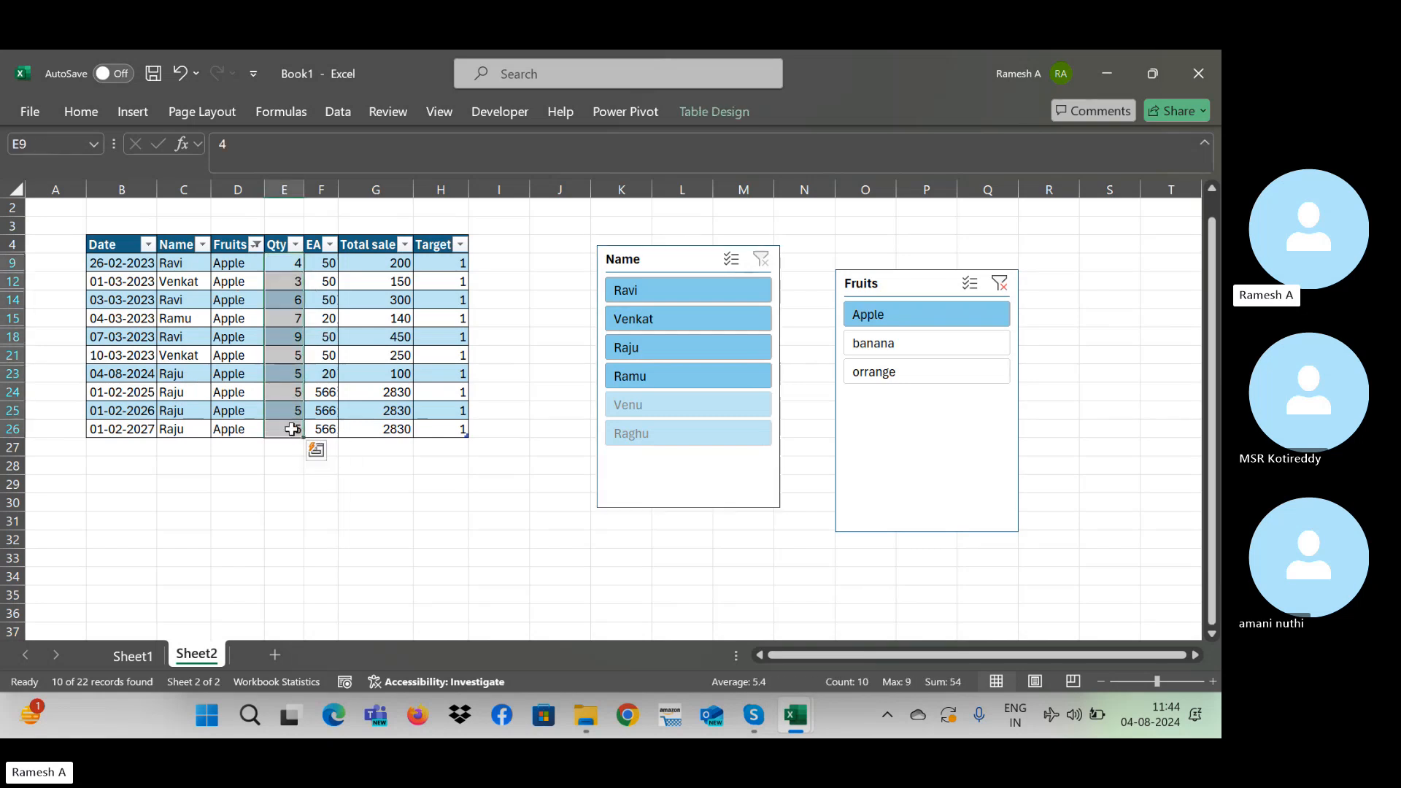
click(86, 115)
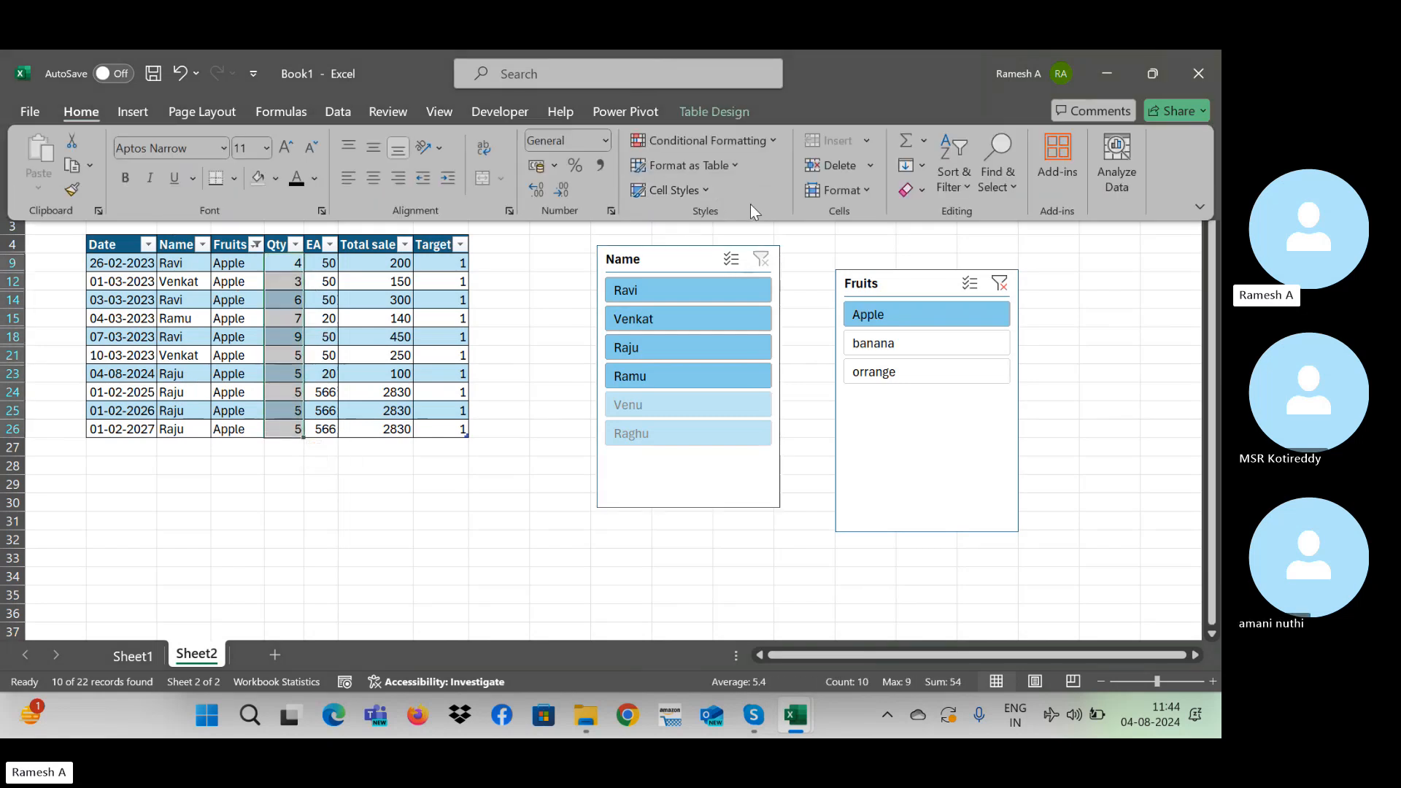
click(691, 143)
mouse_move(742, 299)
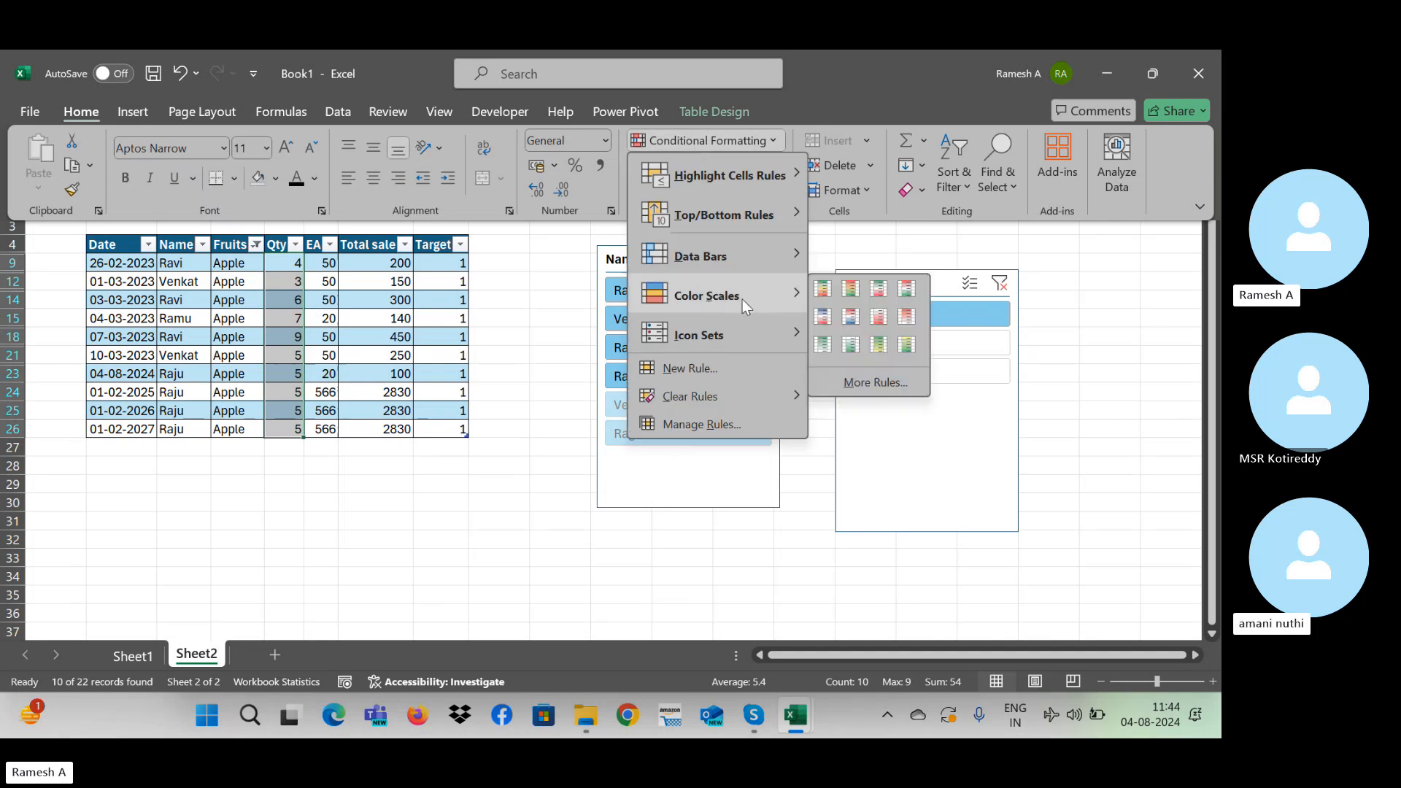
click(823, 290)
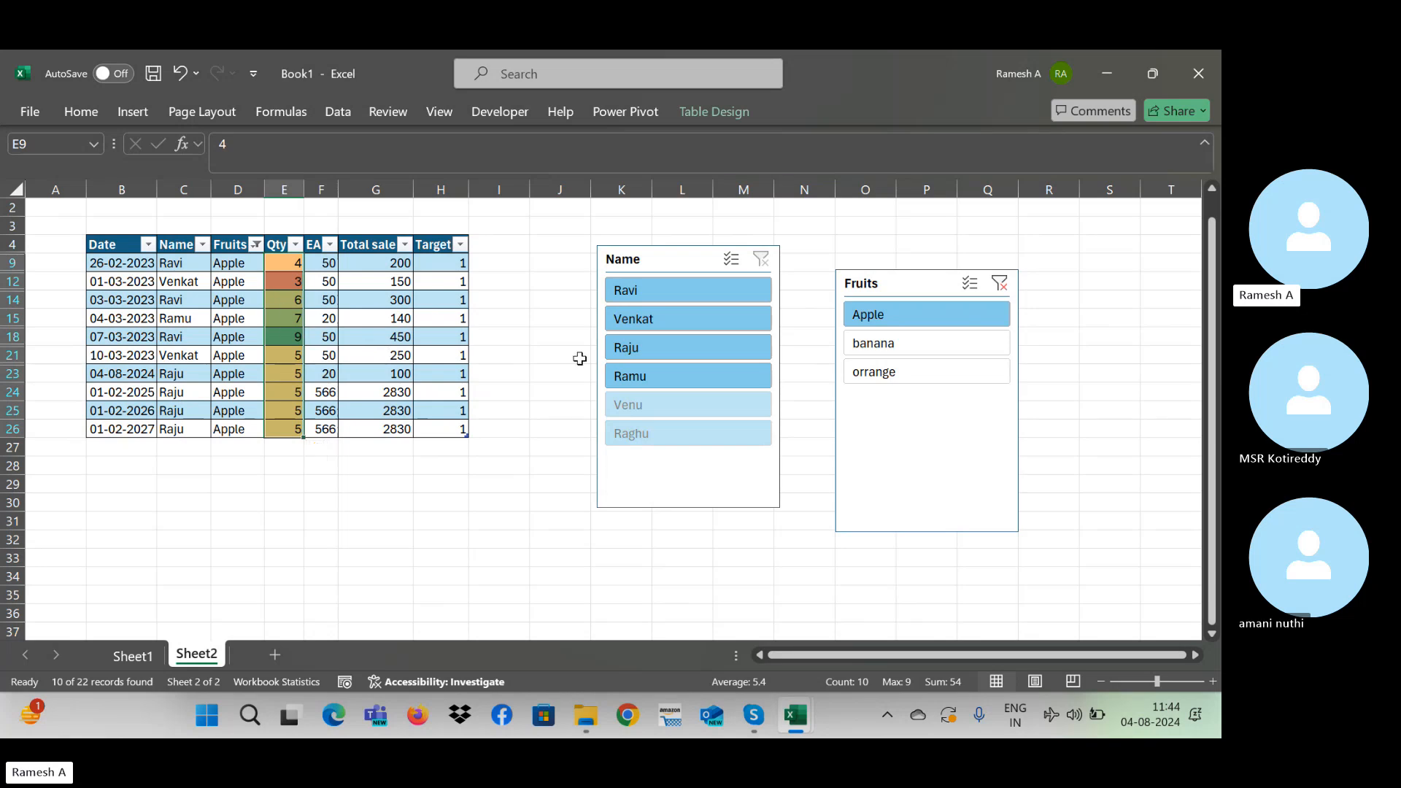
Step: Switch the Fruits slicer from banana to orrange and back to banana, and clear the Fruits filter
click(927, 343)
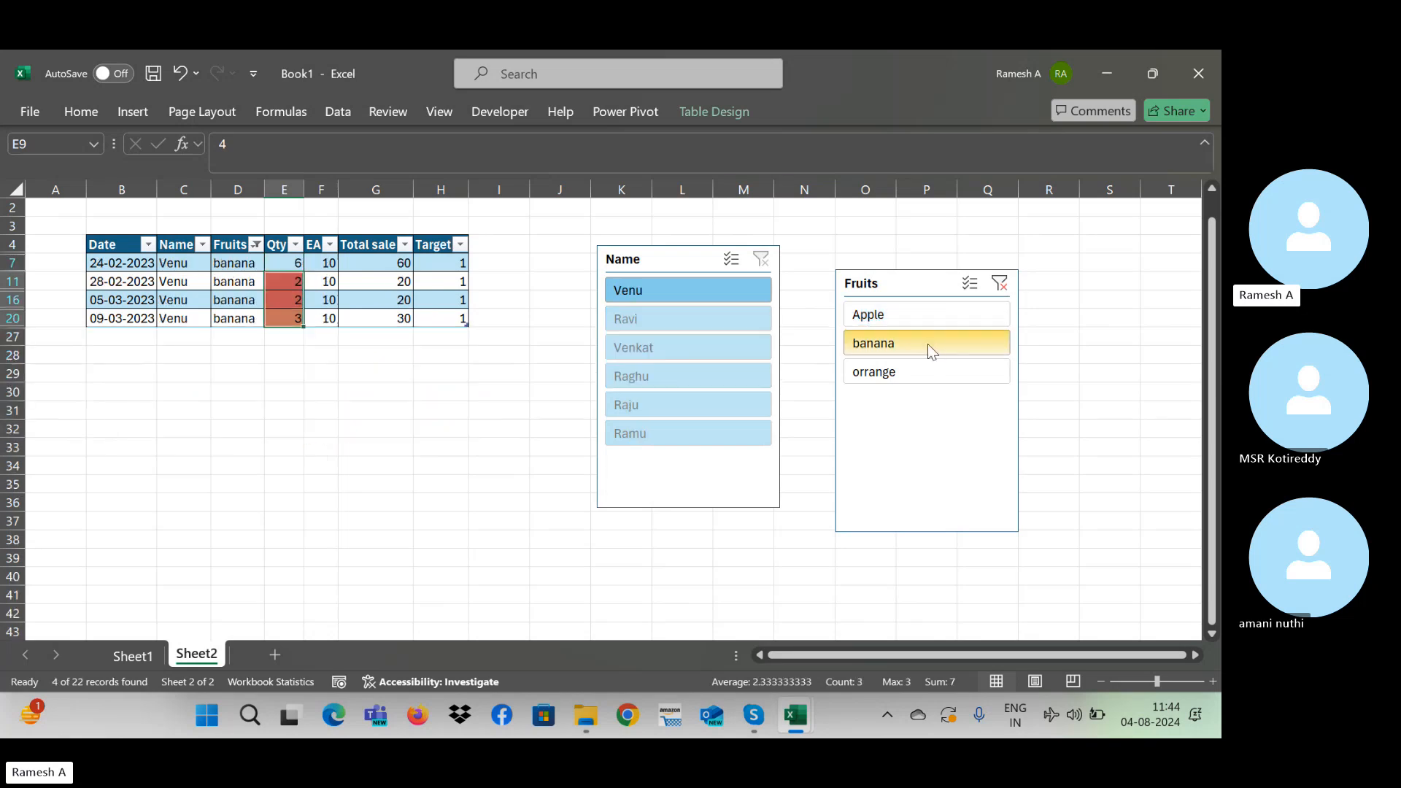
click(898, 373)
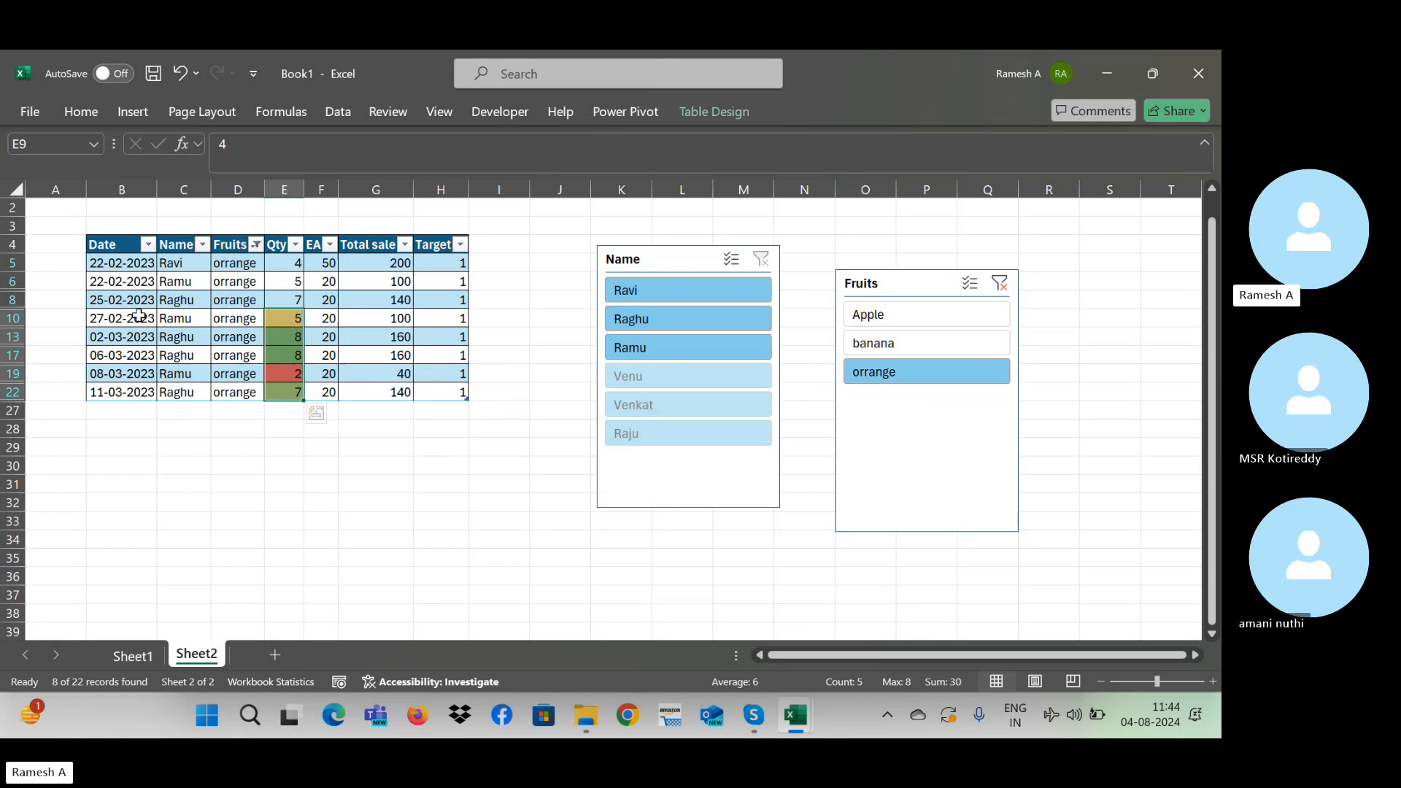
click(980, 354)
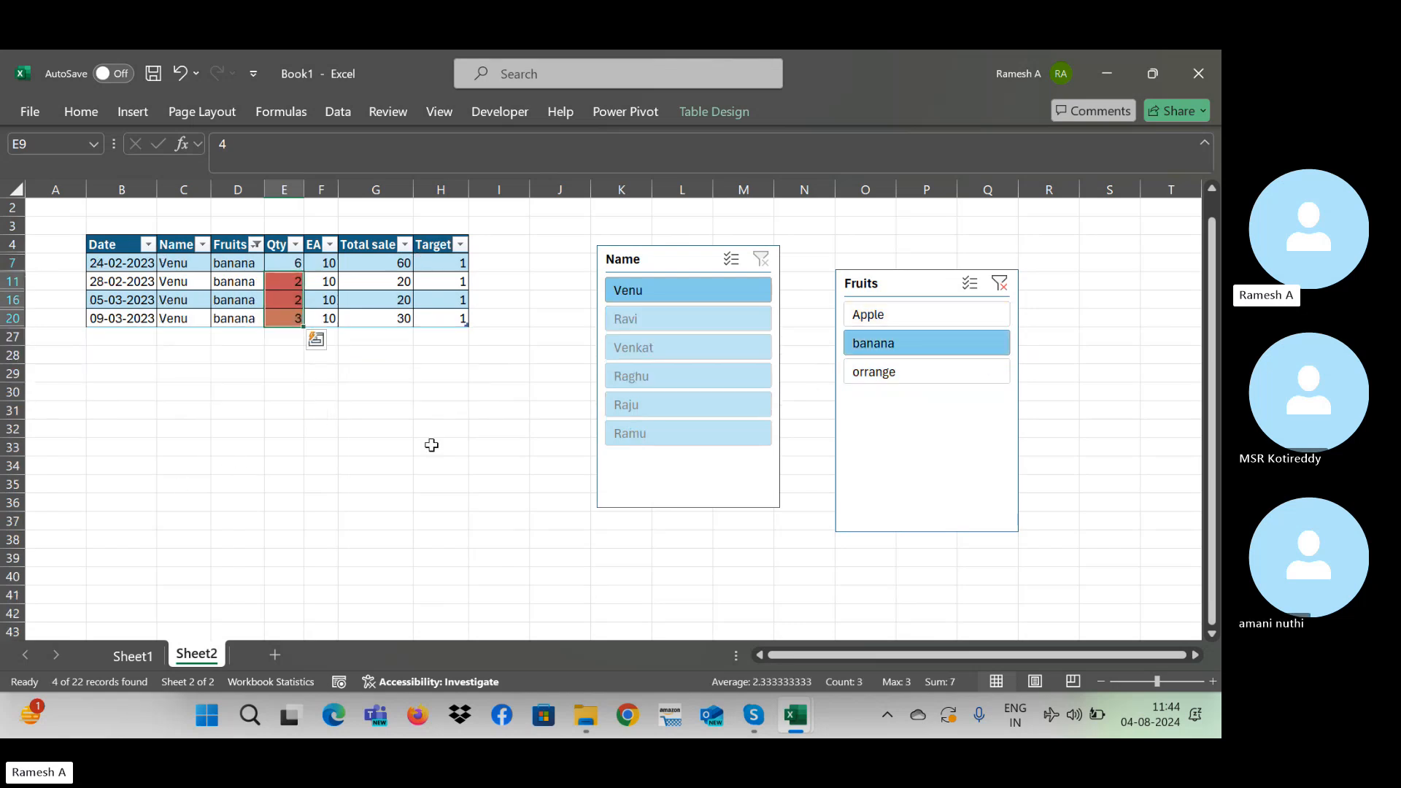
click(999, 283)
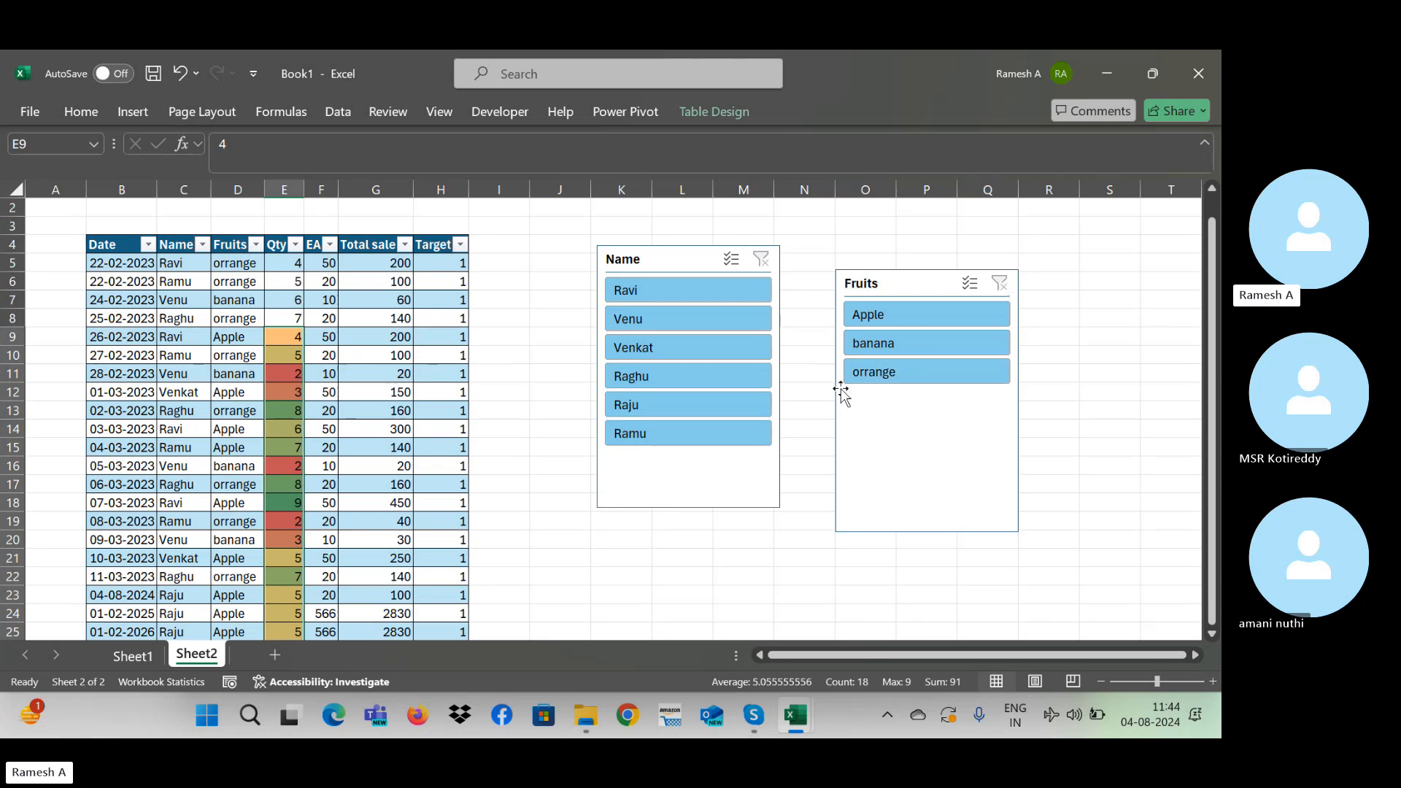
Step: Clear the conditional formatting rules from the whole Qty column and deselect it
click(275, 189)
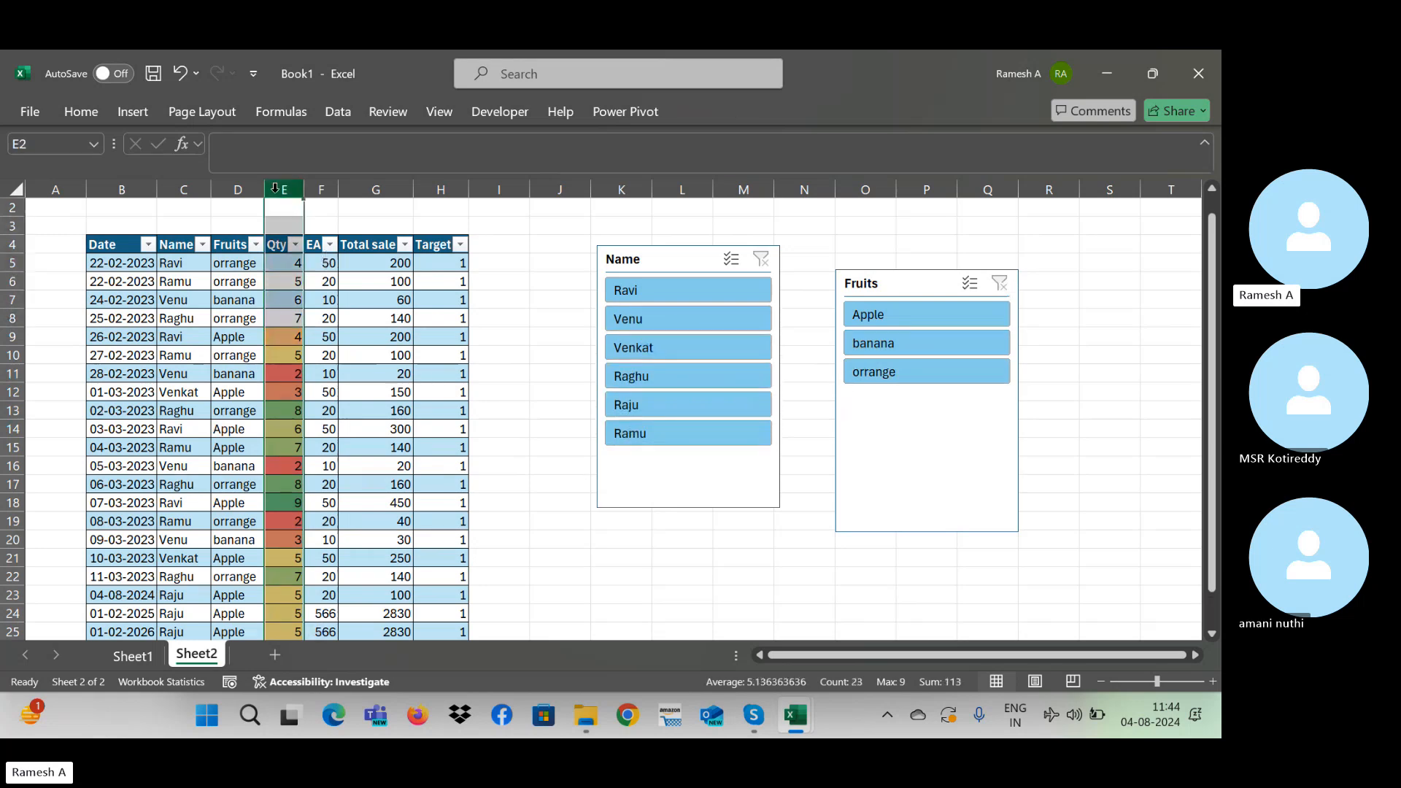
click(75, 108)
click(689, 145)
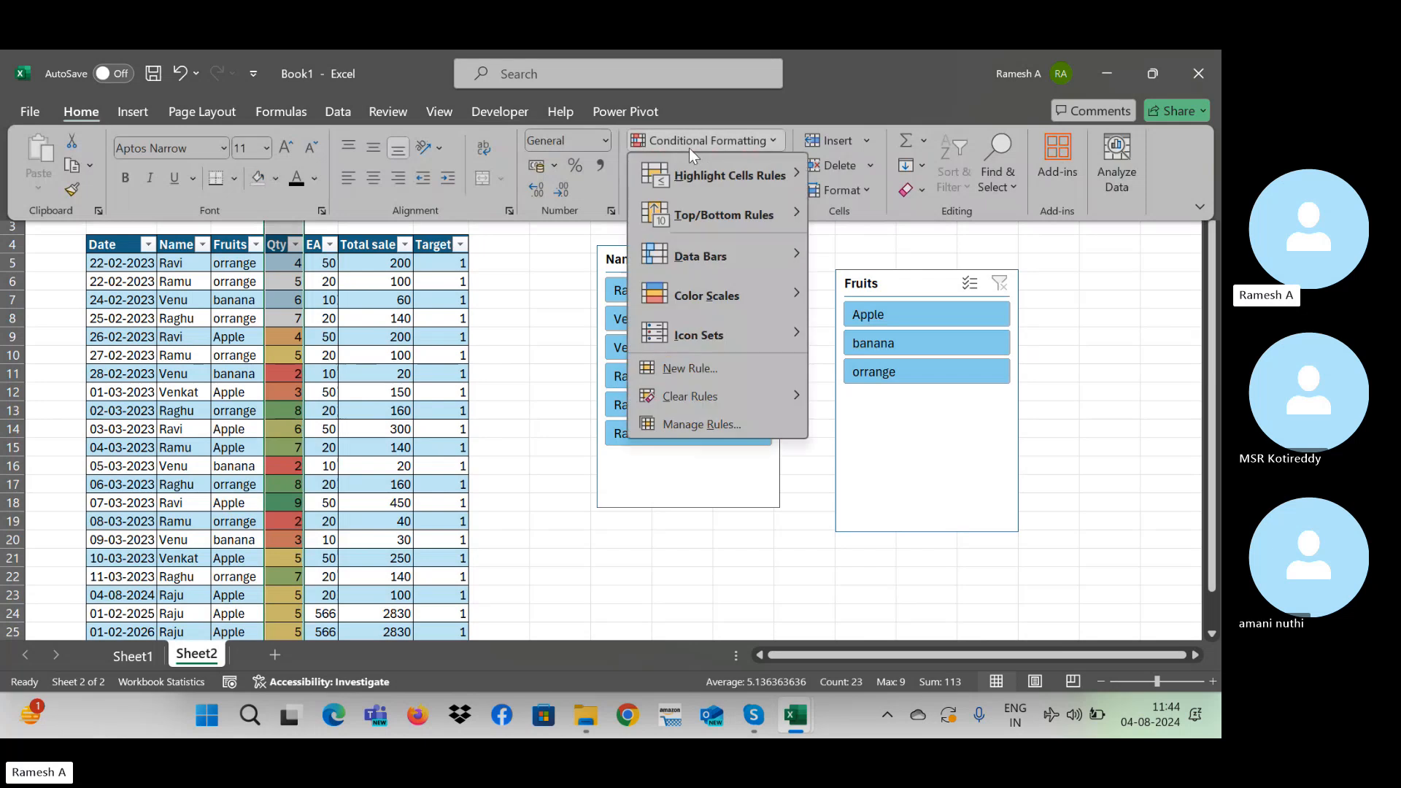
mouse_move(752, 399)
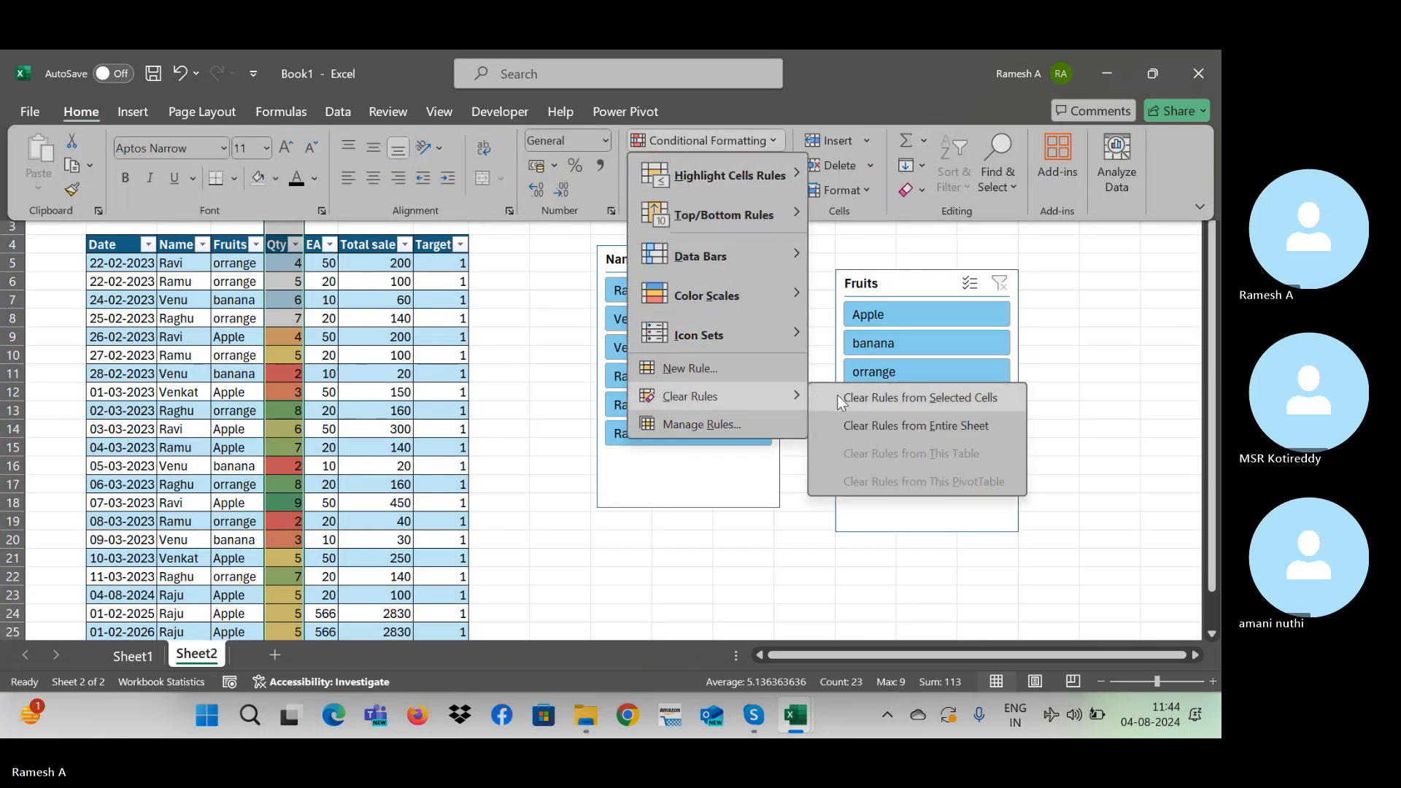
click(871, 397)
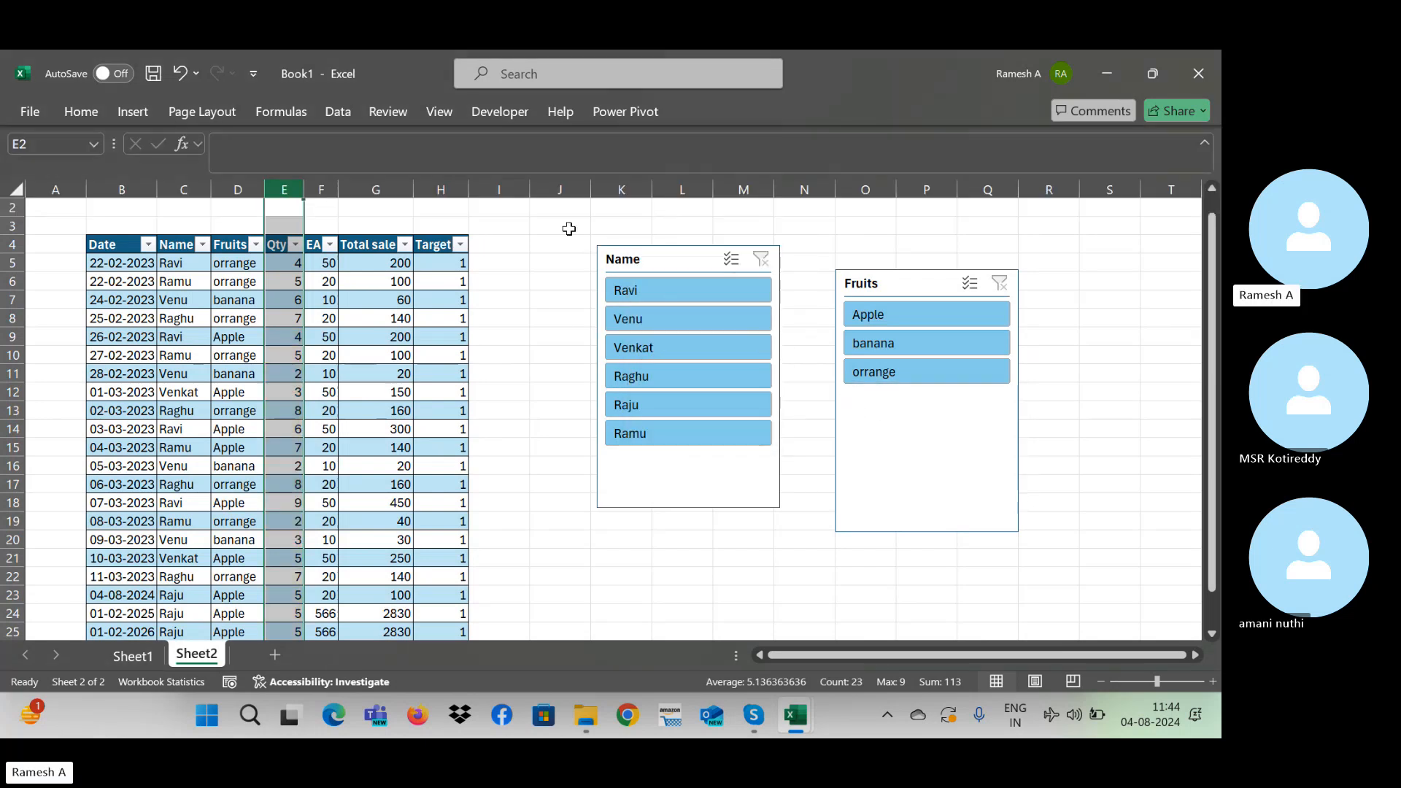
click(792, 392)
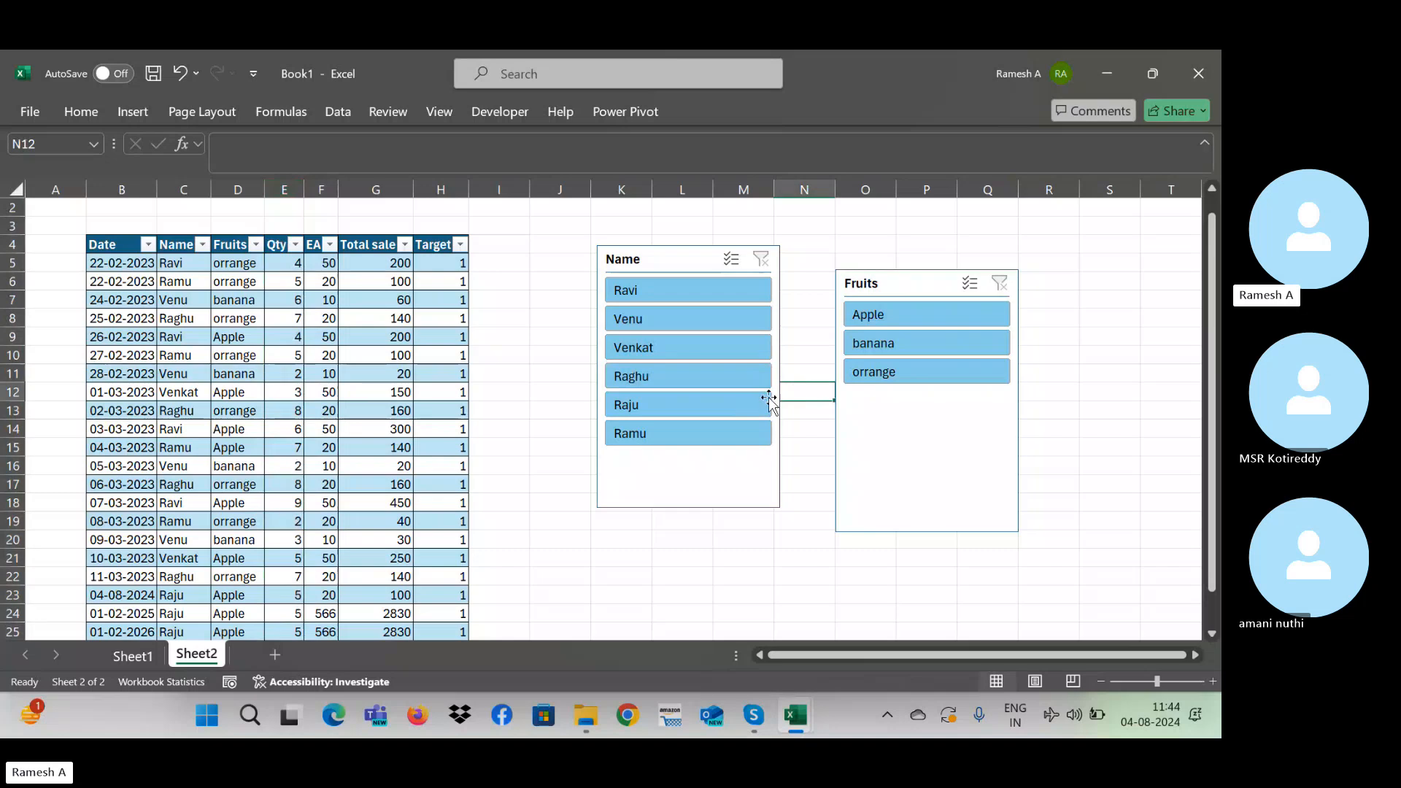
Step: Filter the table by the first, third and fifth listed names together in the Name slicer, and clear the filter
click(670, 296)
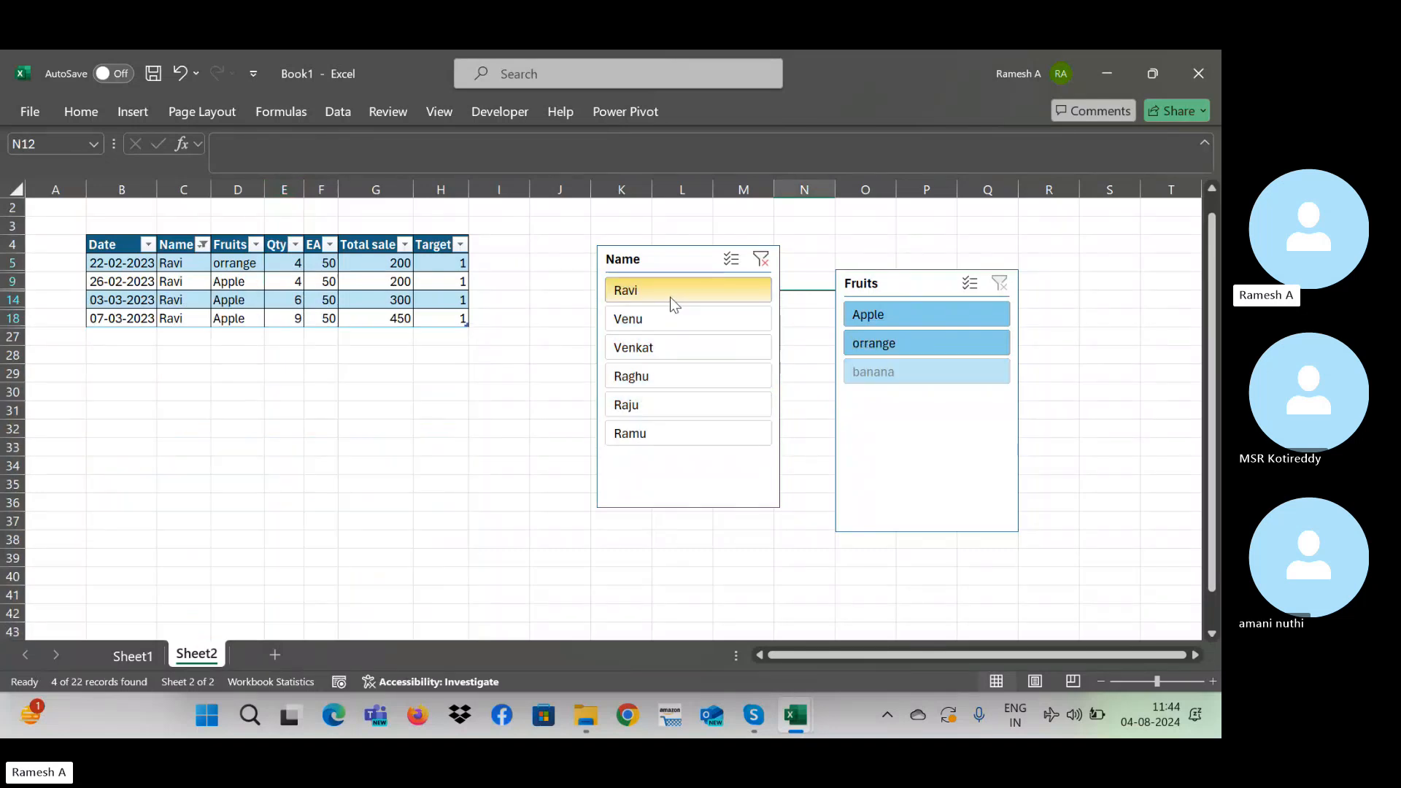
ctrl+click(646, 351)
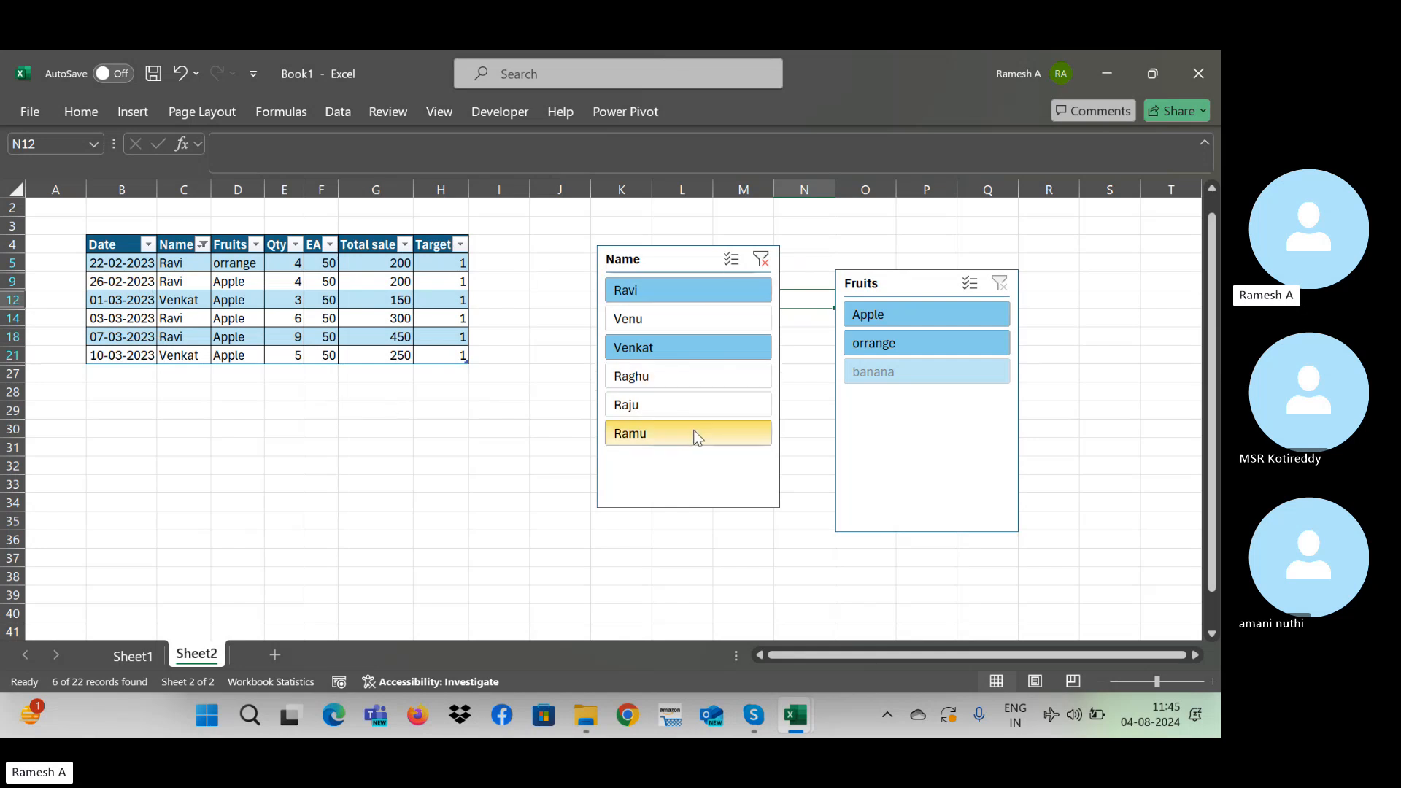
click(658, 413)
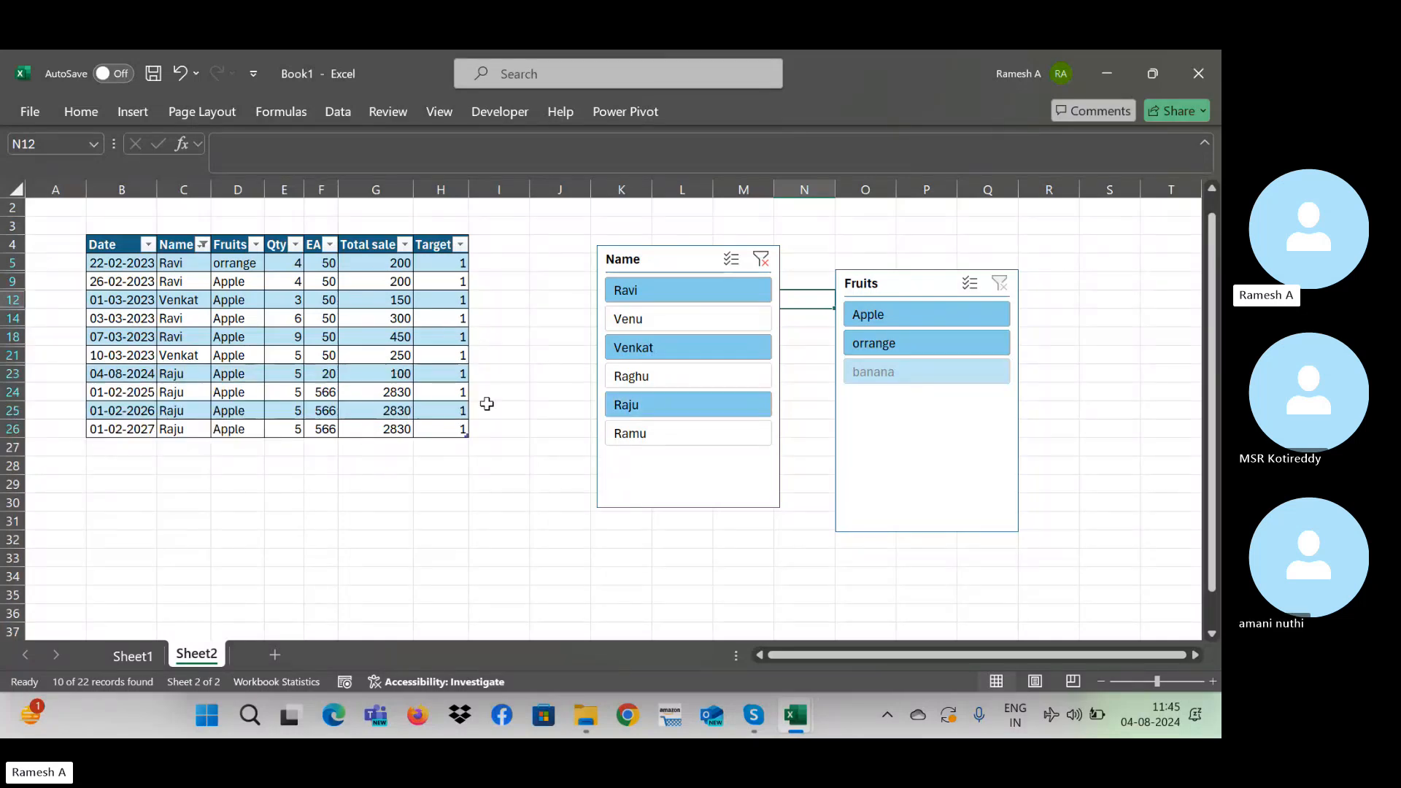
click(761, 259)
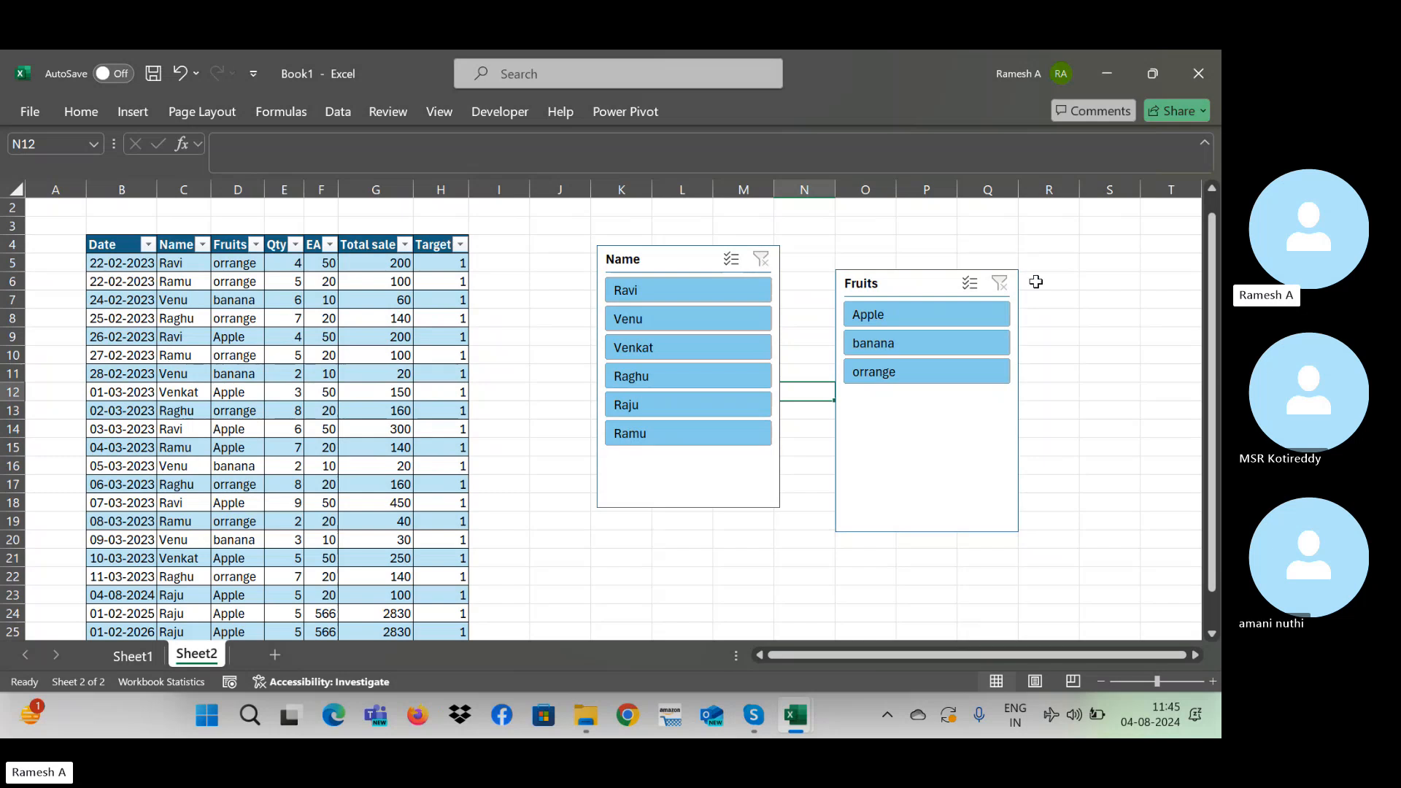
Step: Move the Name slicer to the far side of the Fruits slicer, freeing the space next to the table
click(1011, 294)
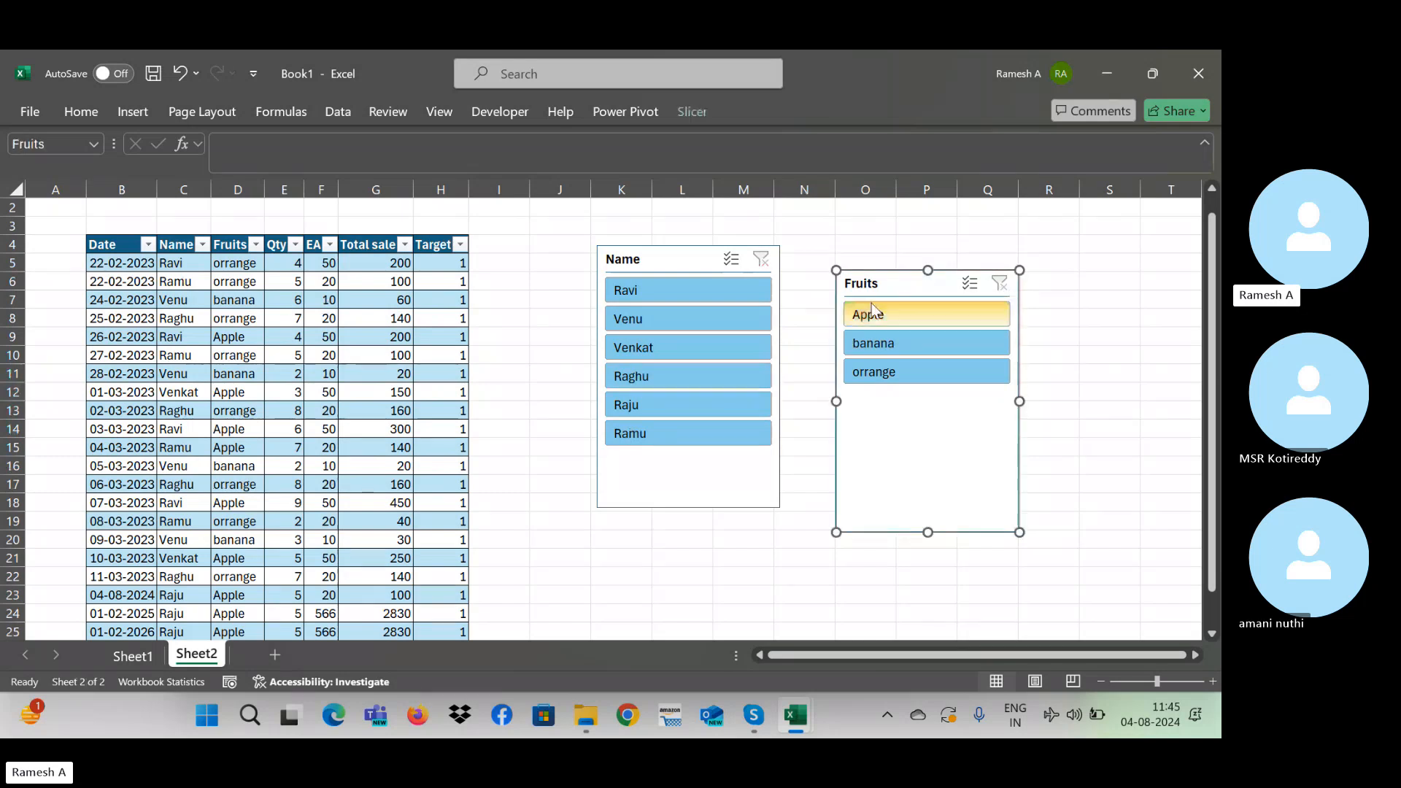
click(655, 261)
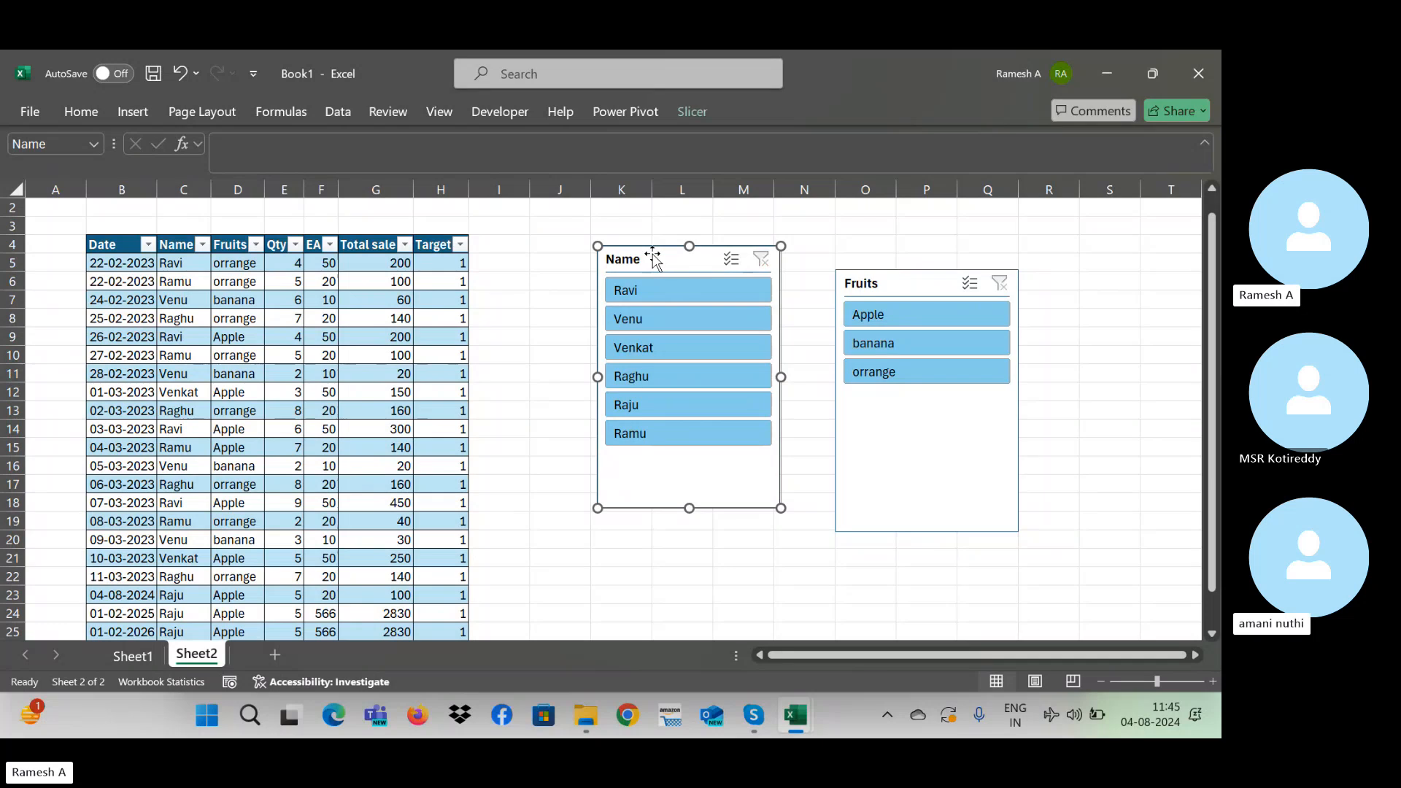
drag(659, 275, 1045, 249)
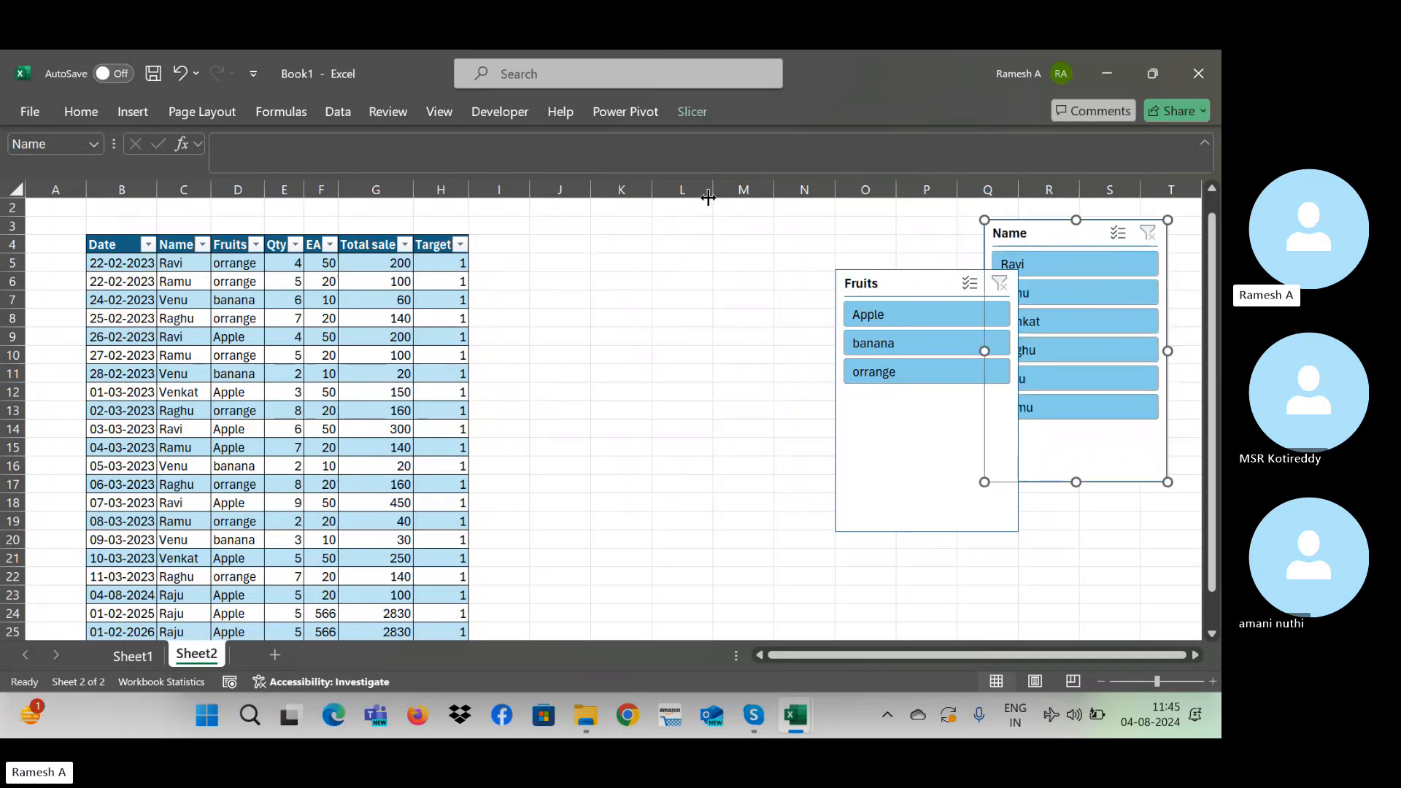
Step: Insert a slicer for the Date column of the Sales_data table
click(324, 336)
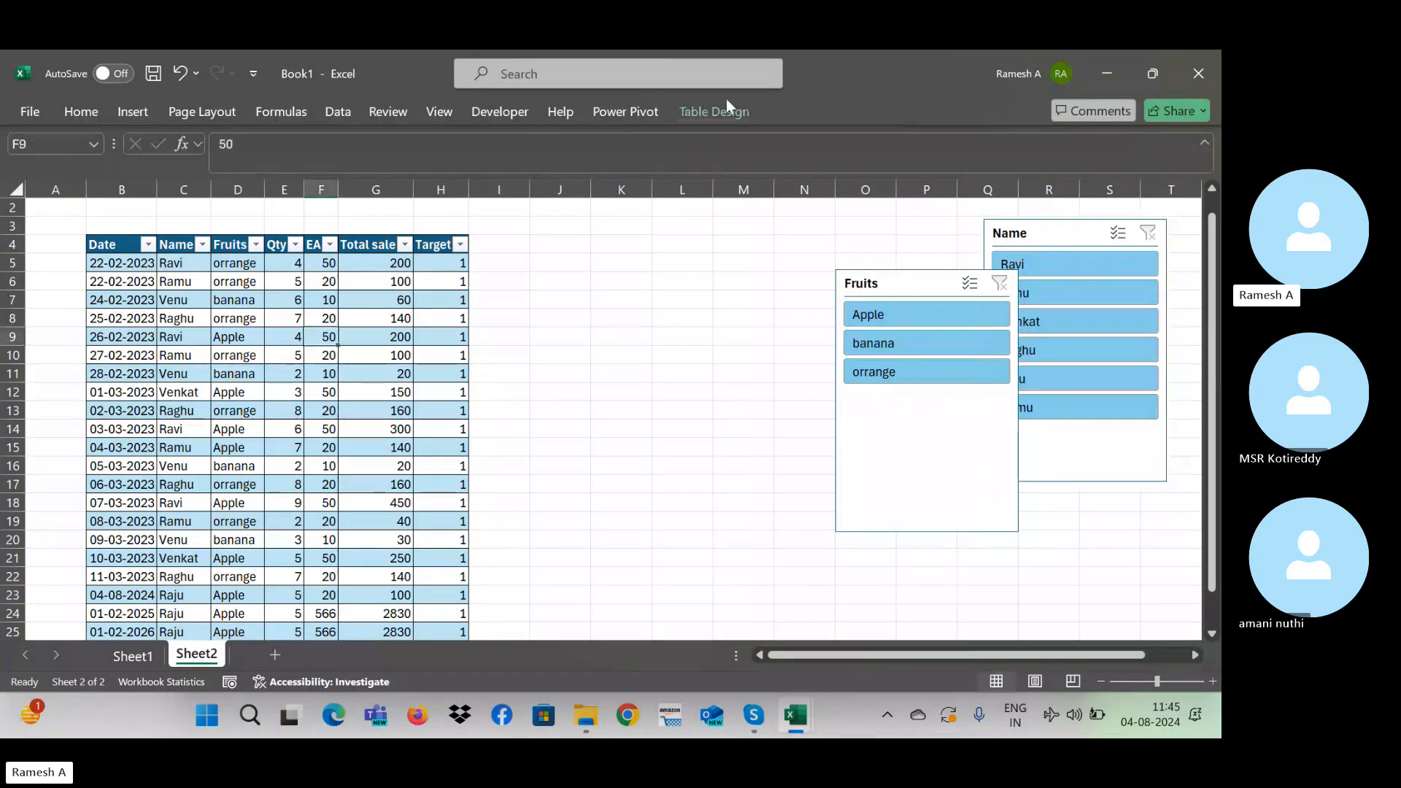
click(715, 113)
click(366, 140)
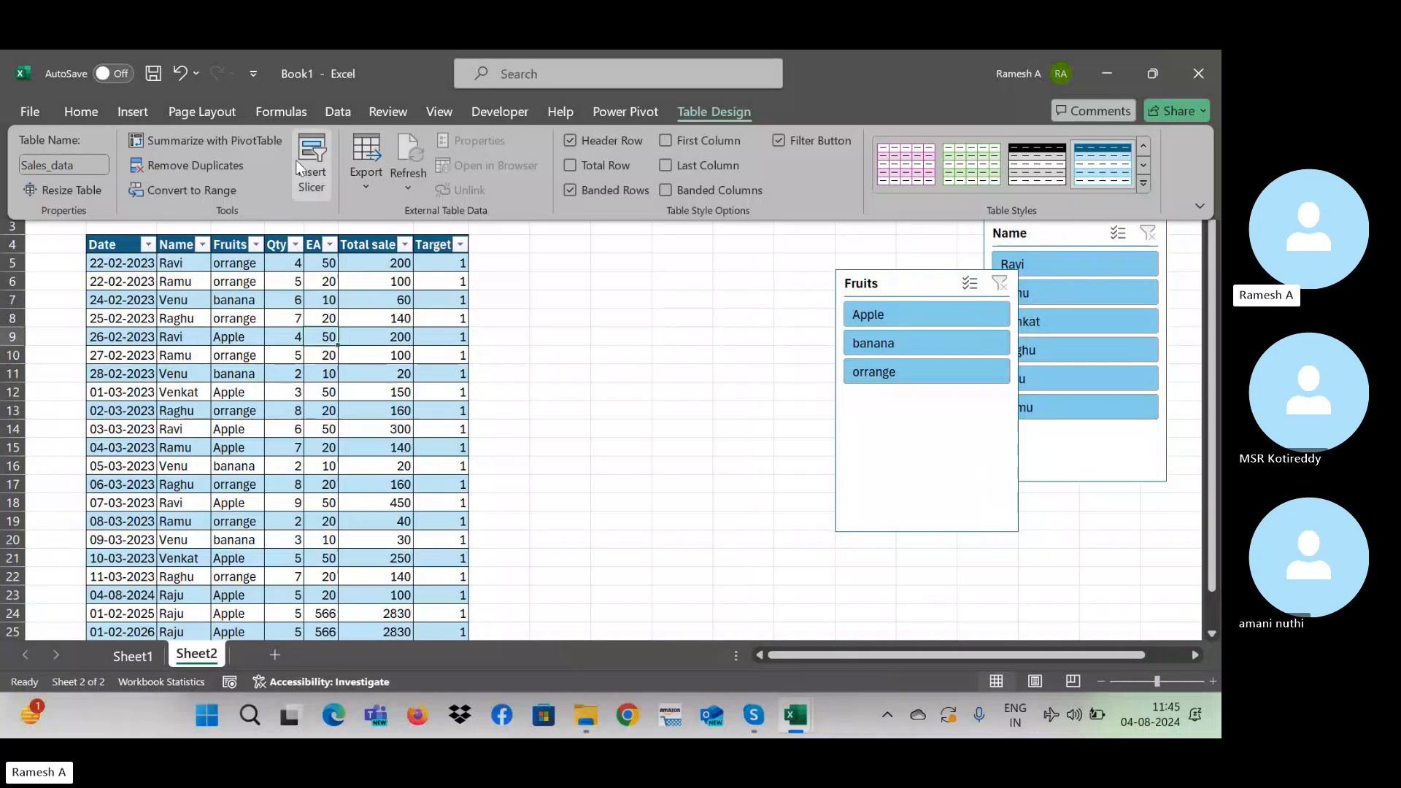
click(707, 202)
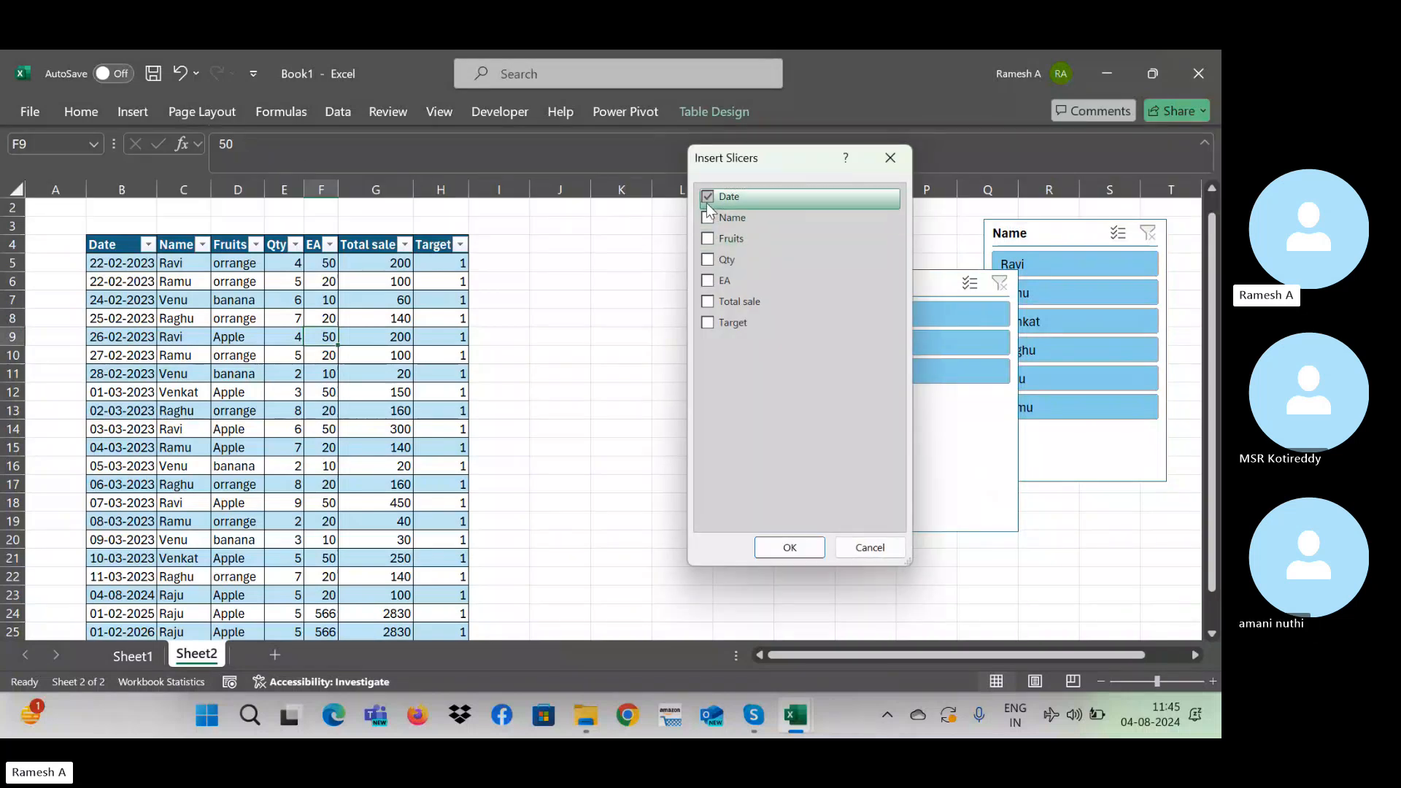
click(790, 547)
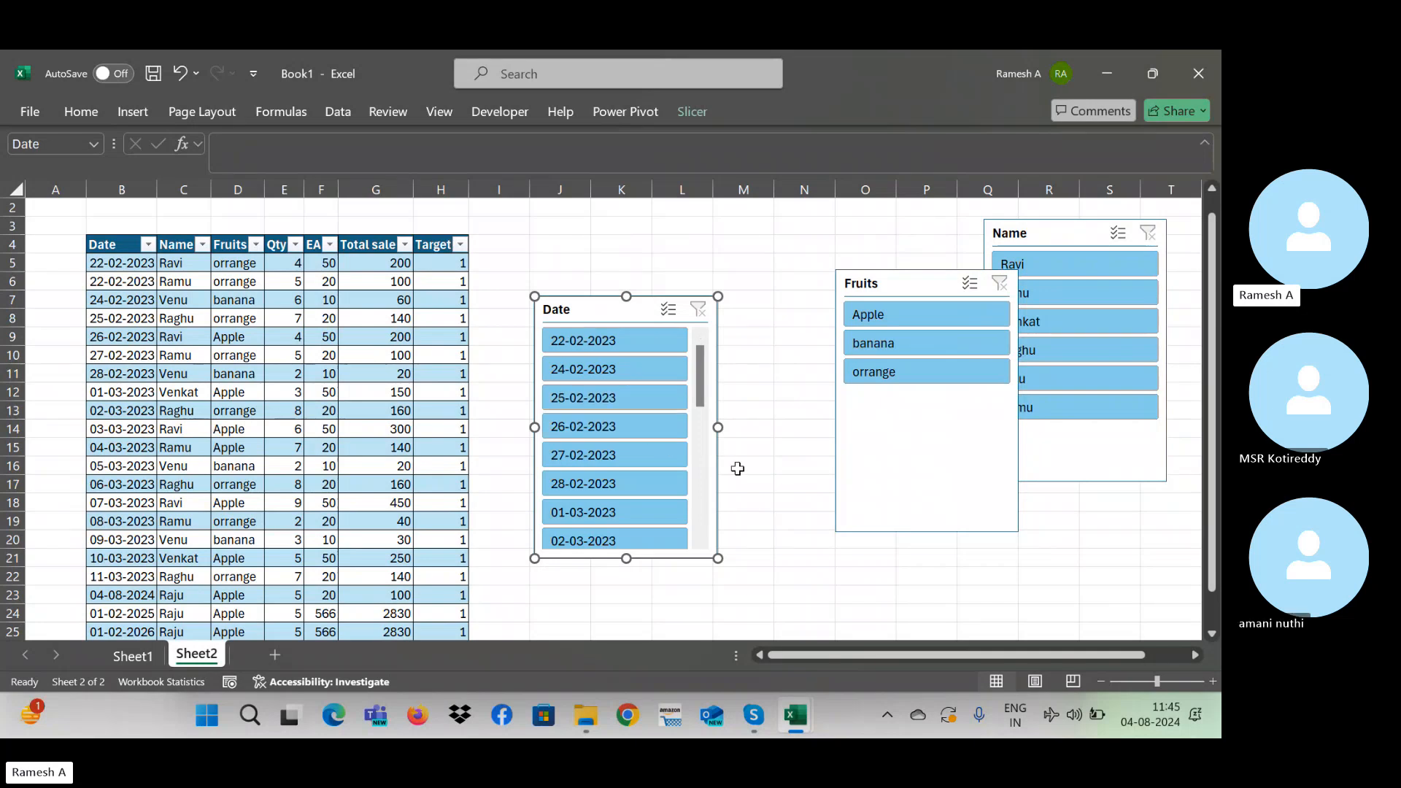
Step: Filter the table through the Date slicer to both 26-02-2023 and 04-08-2024
click(591, 429)
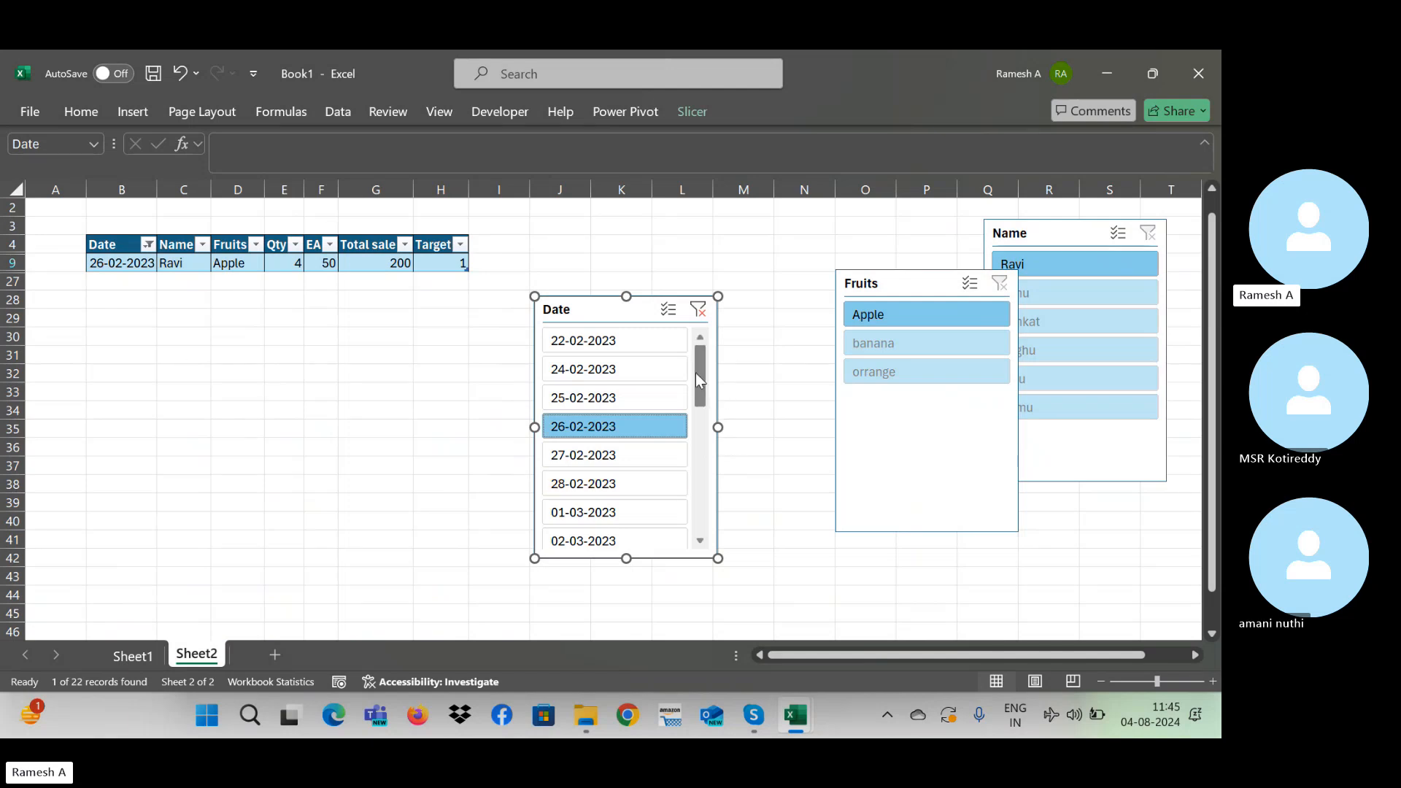
drag(695, 372, 710, 519)
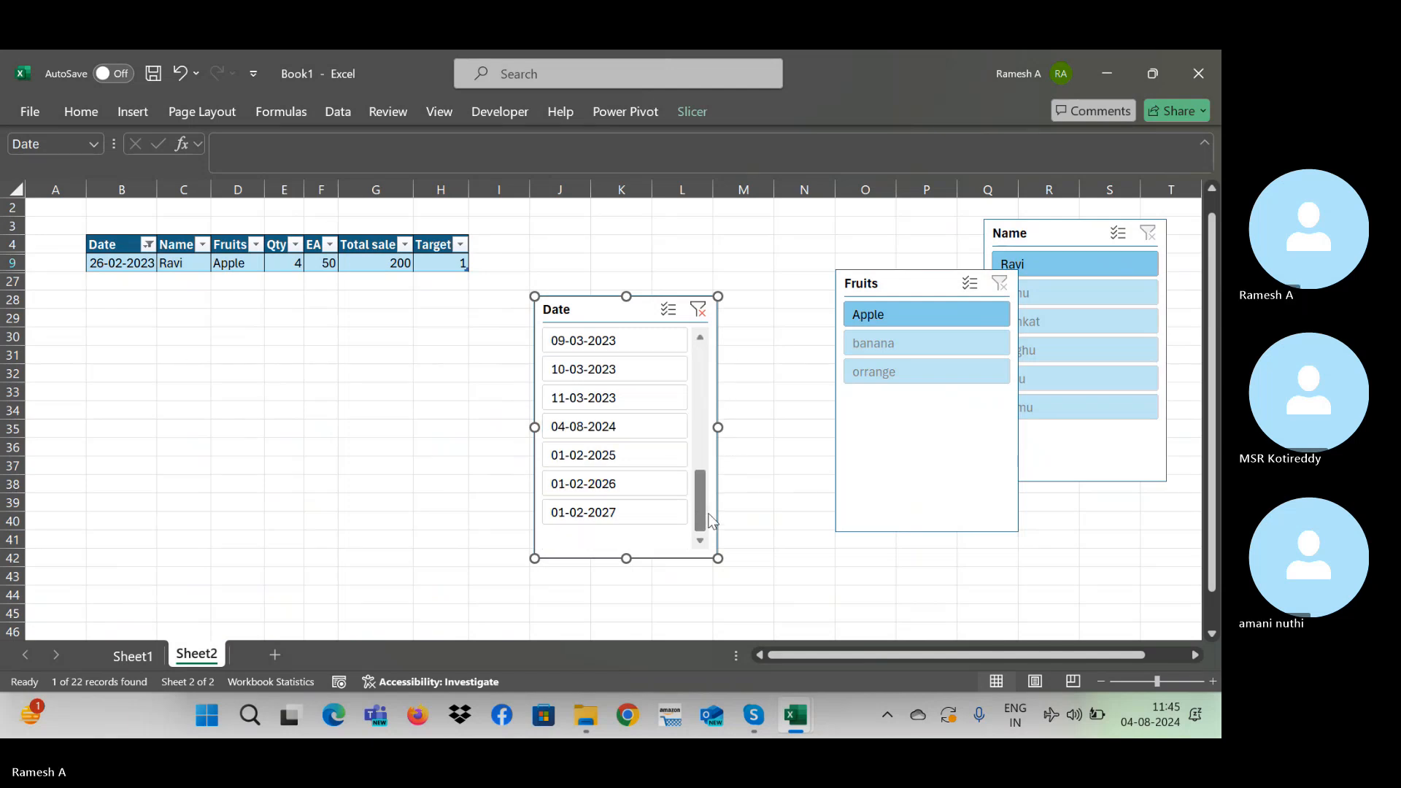
ctrl+click(601, 436)
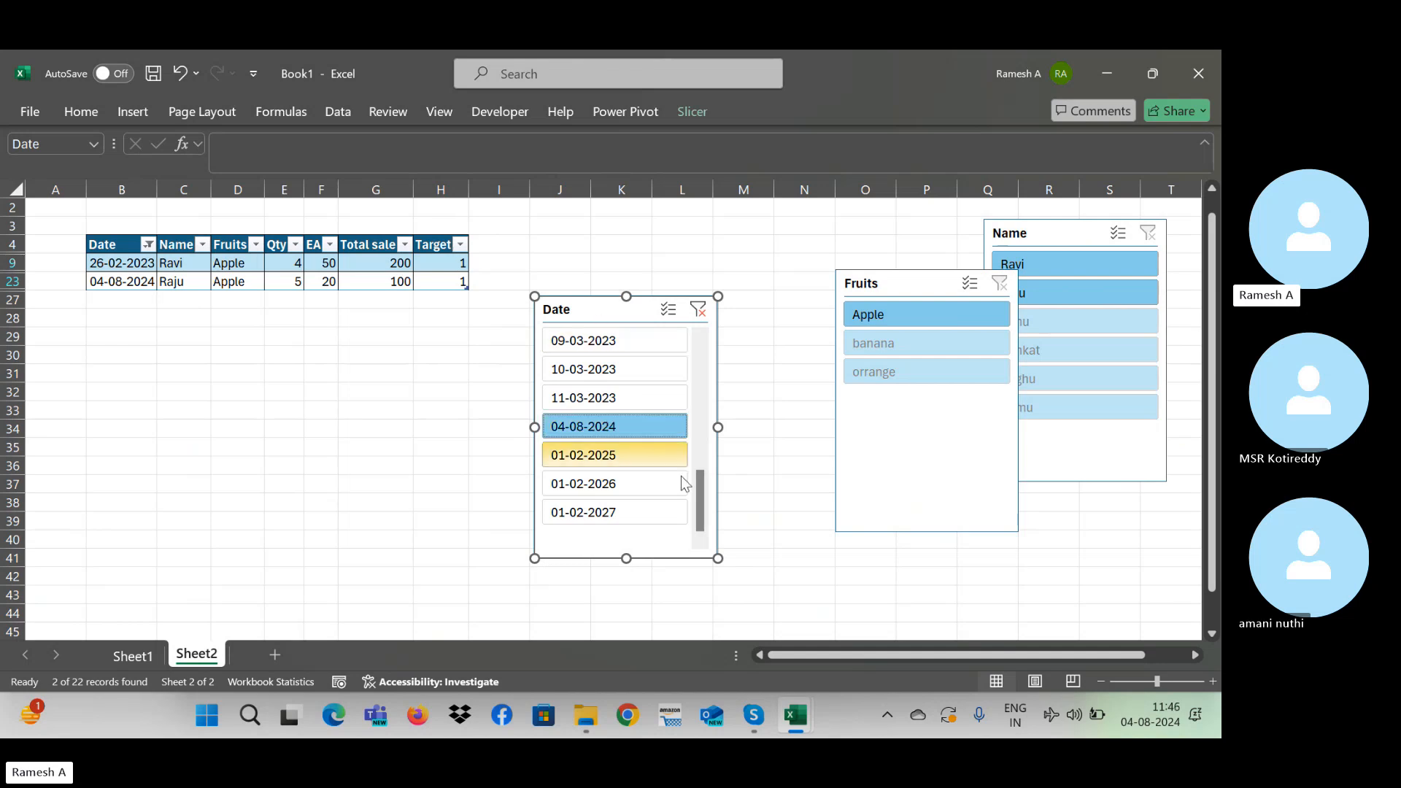
Step: Filter the table through the Date slicer to the continuous range 22-02-2023 to 28-02-2023, and clear the filter
drag(699, 492, 703, 360)
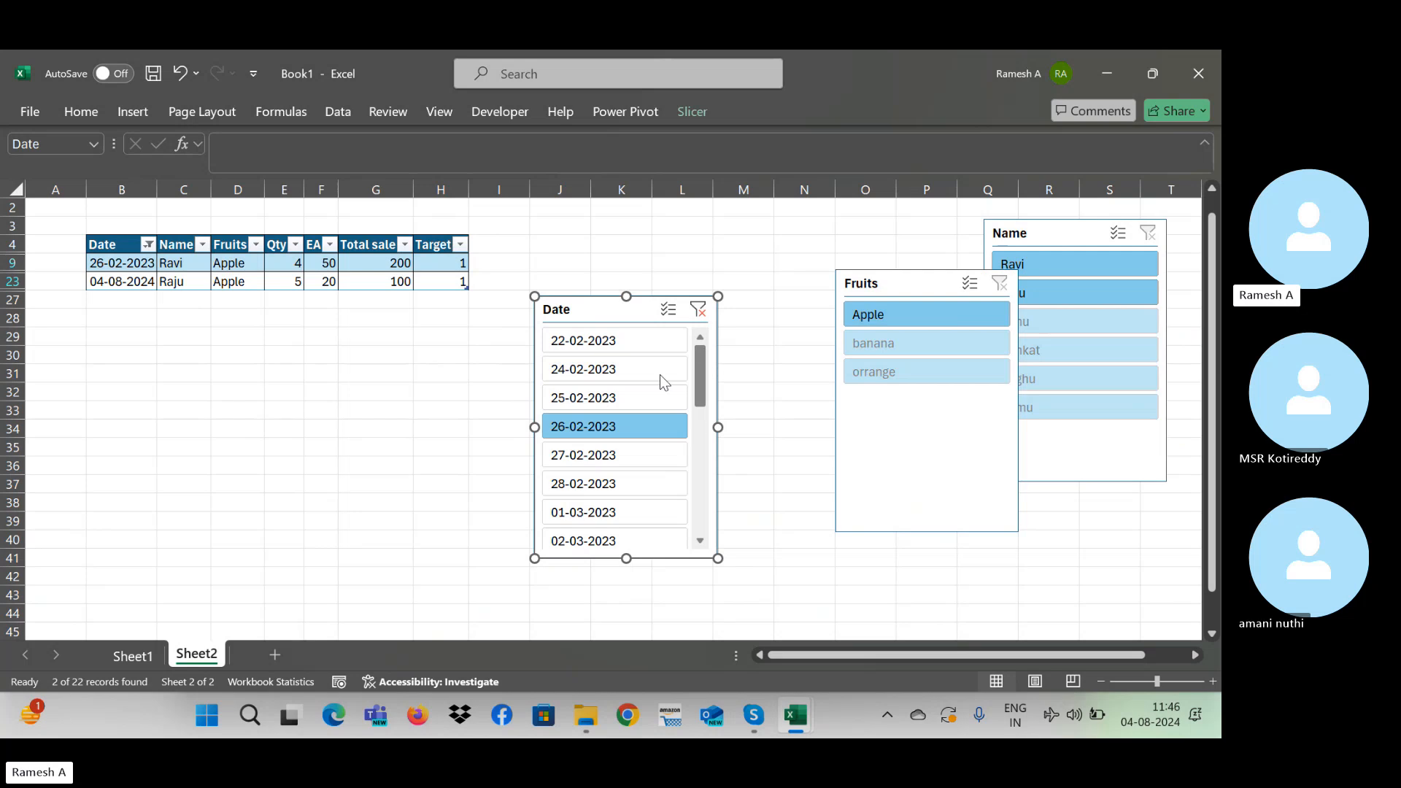
ctrl+click(612, 343)
ctrl+click(613, 426)
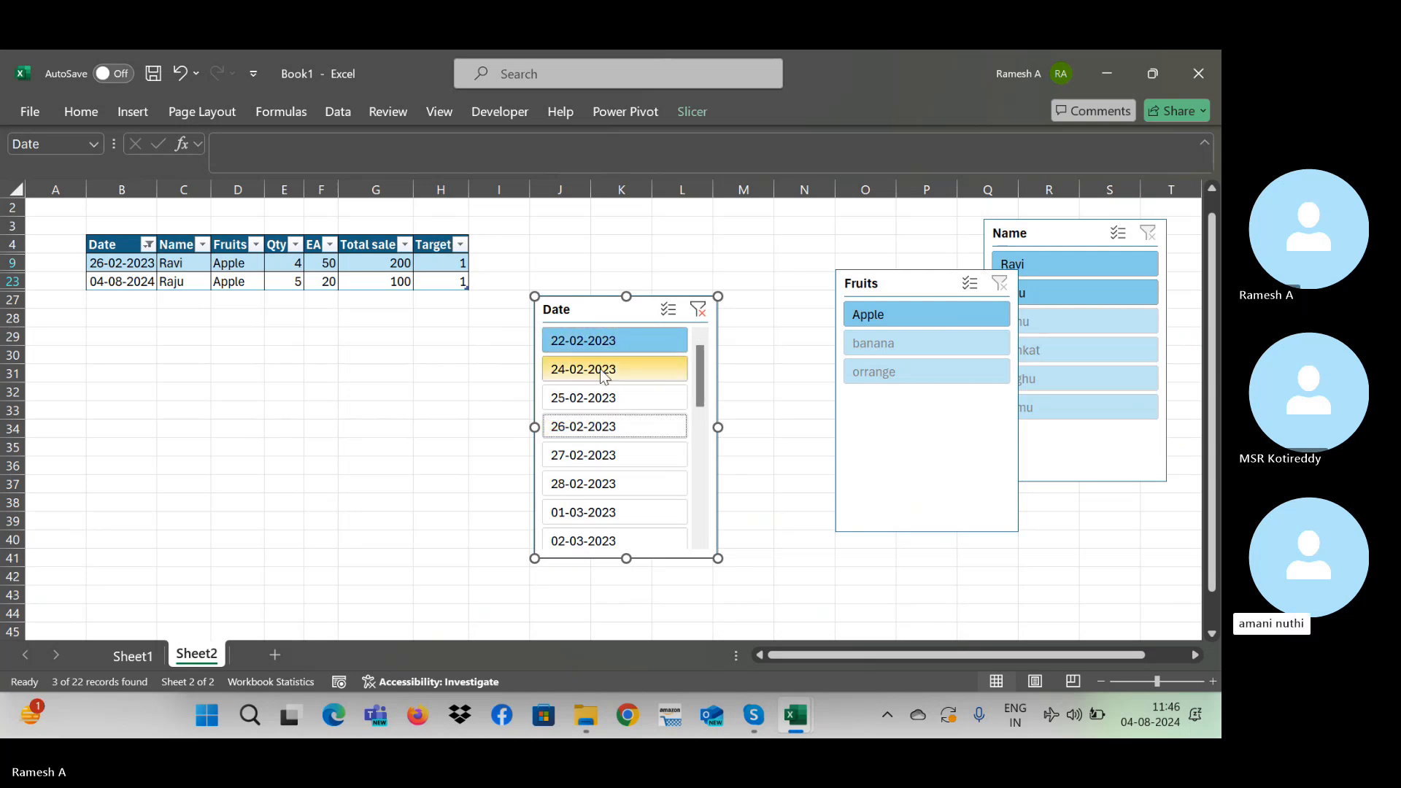
shift+click(600, 372)
shift+click(612, 478)
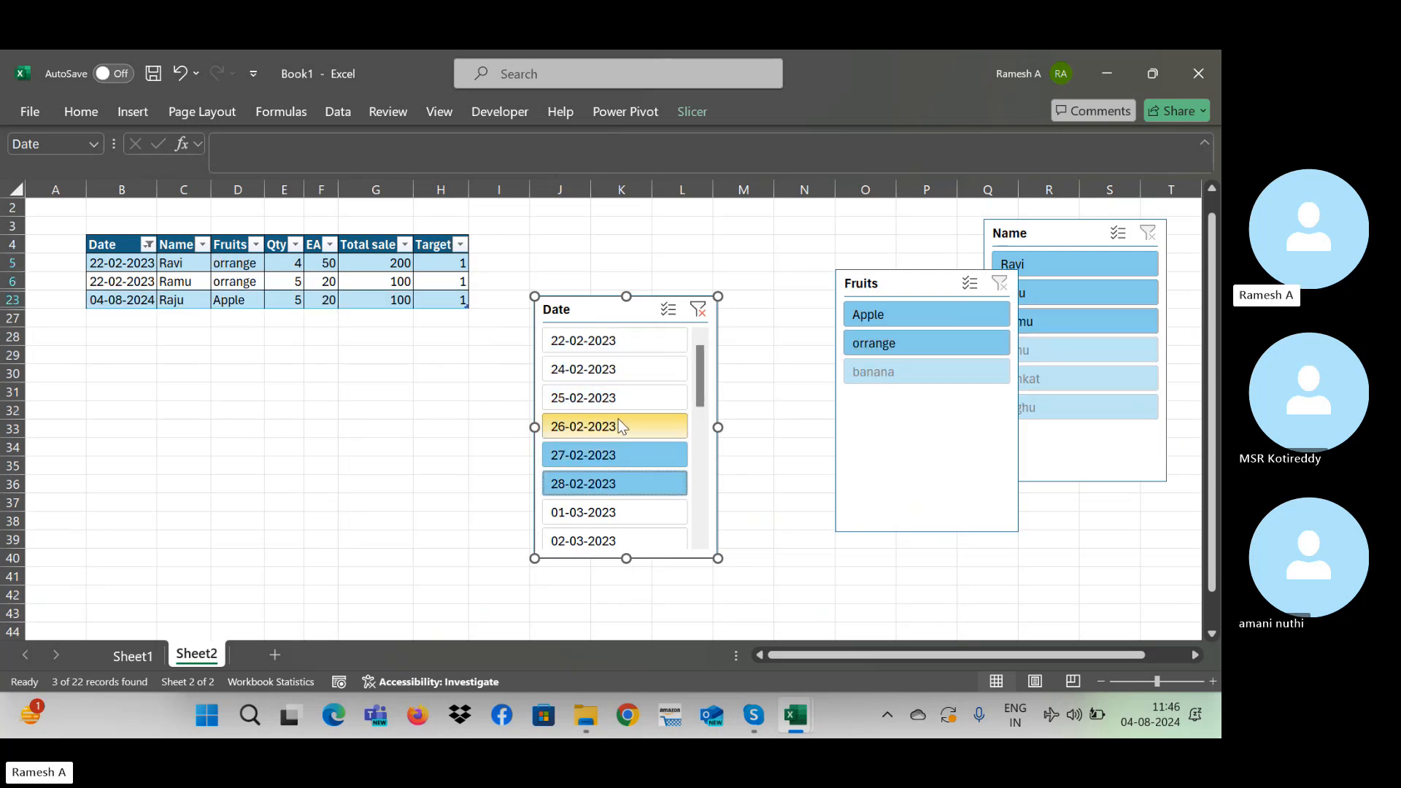
click(607, 343)
shift+click(630, 484)
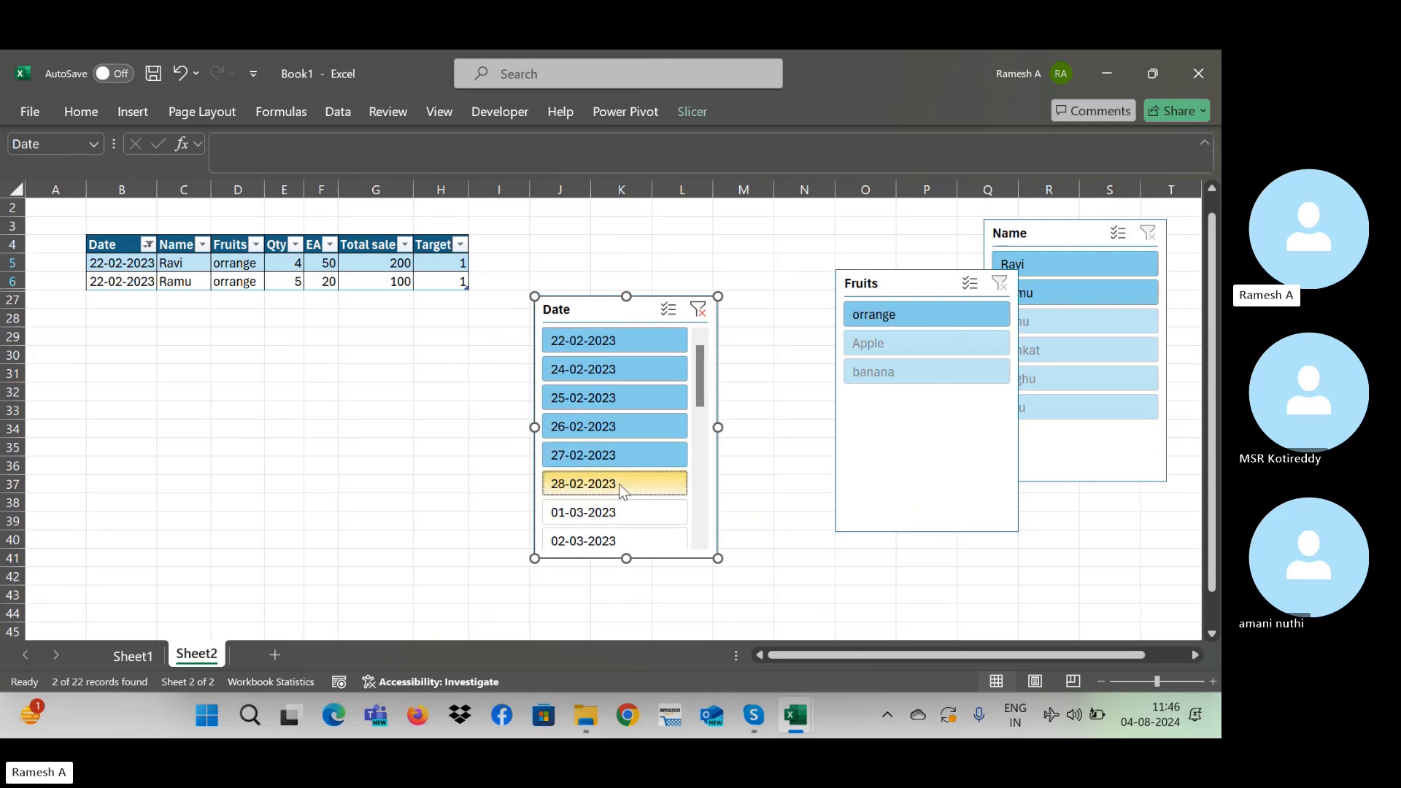
click(695, 310)
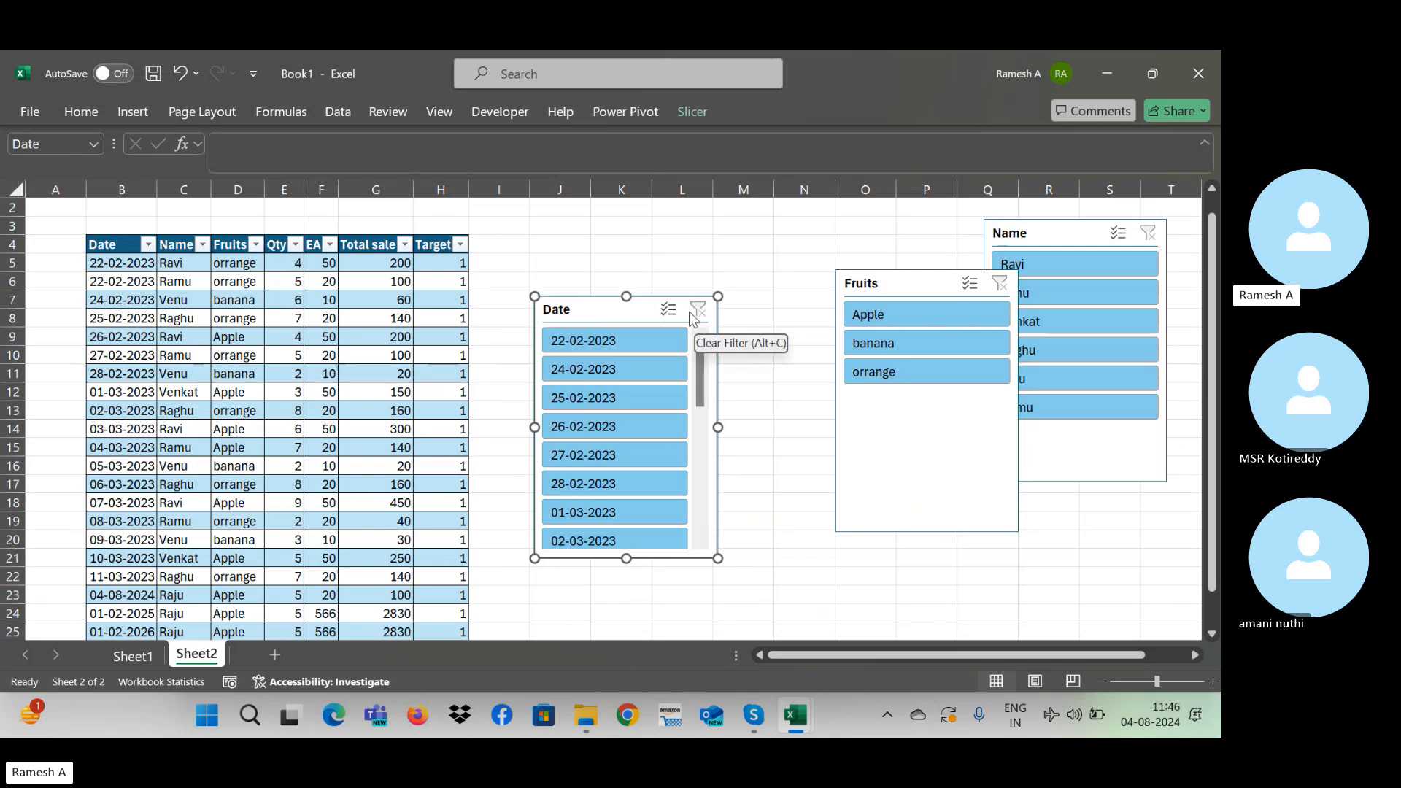
Step: Delete the Date slicer and move the Fruits slicer into the free space next to the table
drag(635, 309, 727, 266)
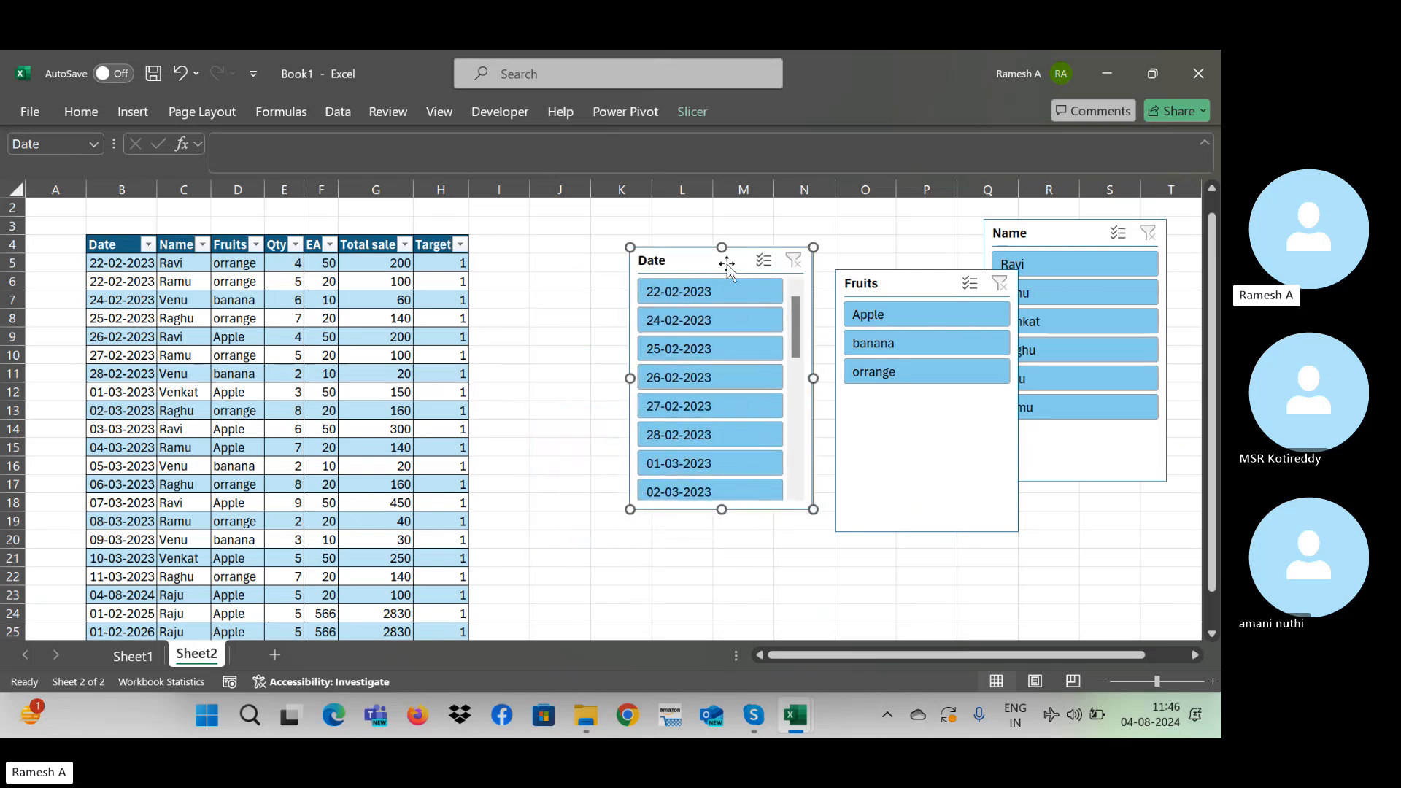
key(Delete)
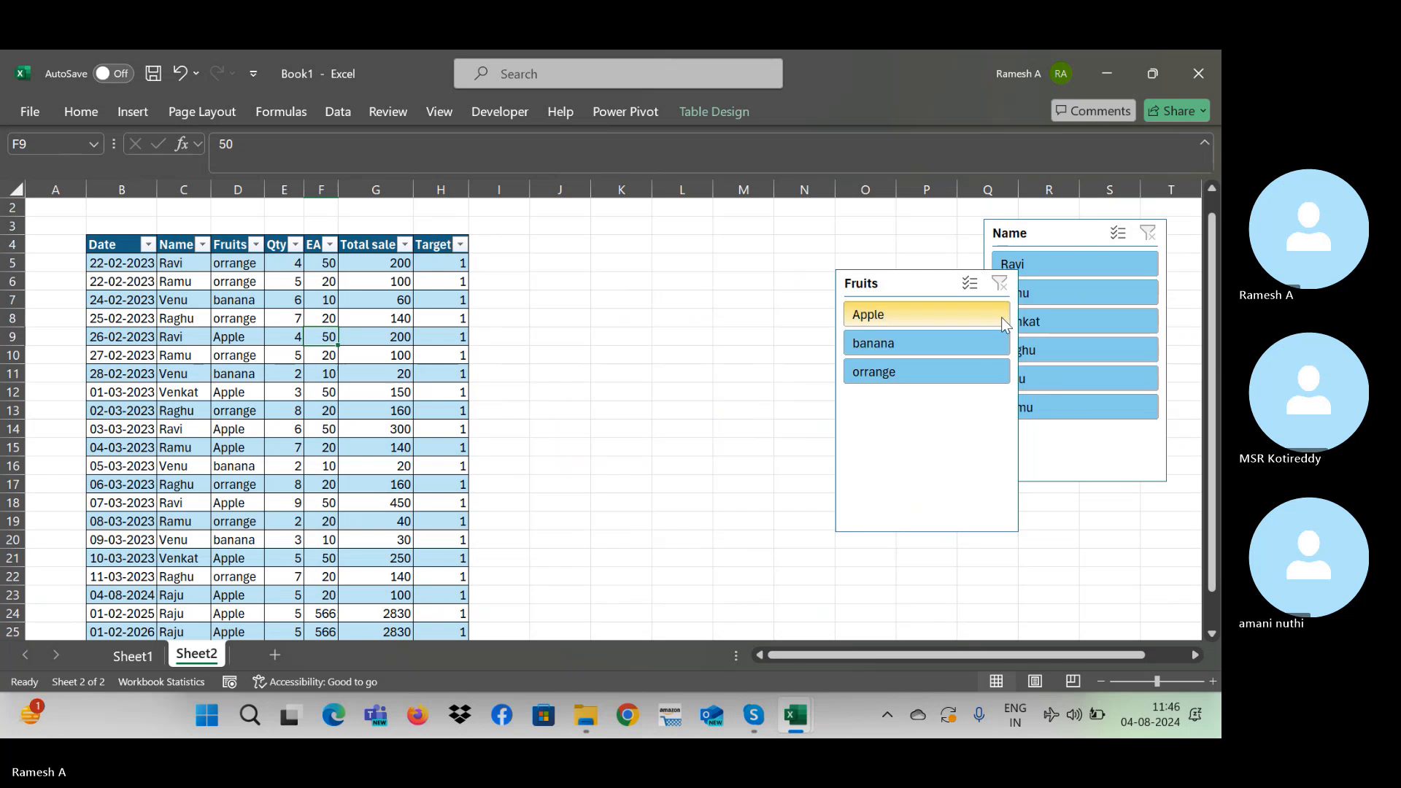
click(933, 286)
drag(878, 285, 636, 247)
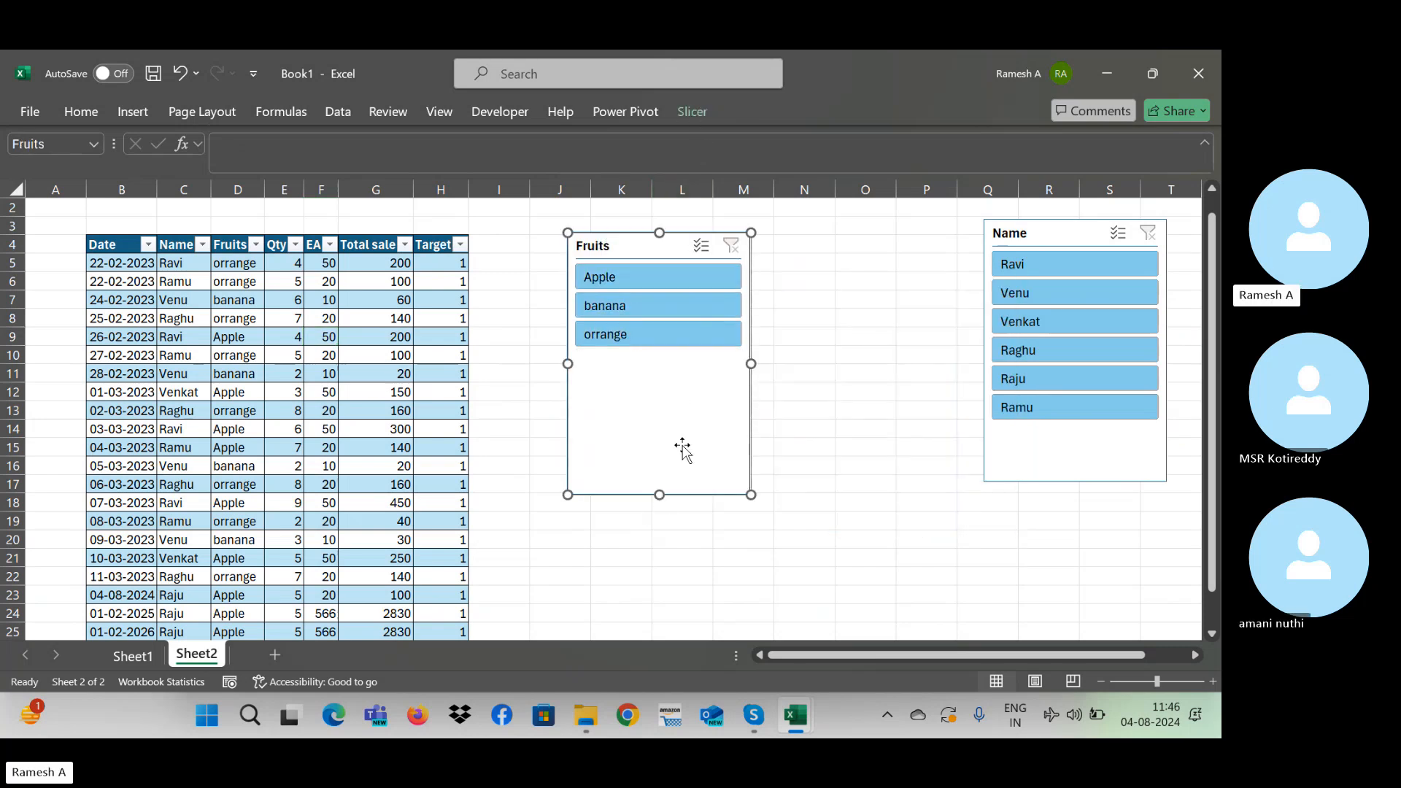
Step: Resize the Fruits slicer to a wide, low box about 7.16 cm wide and 3.21 cm high
drag(660, 495, 659, 379)
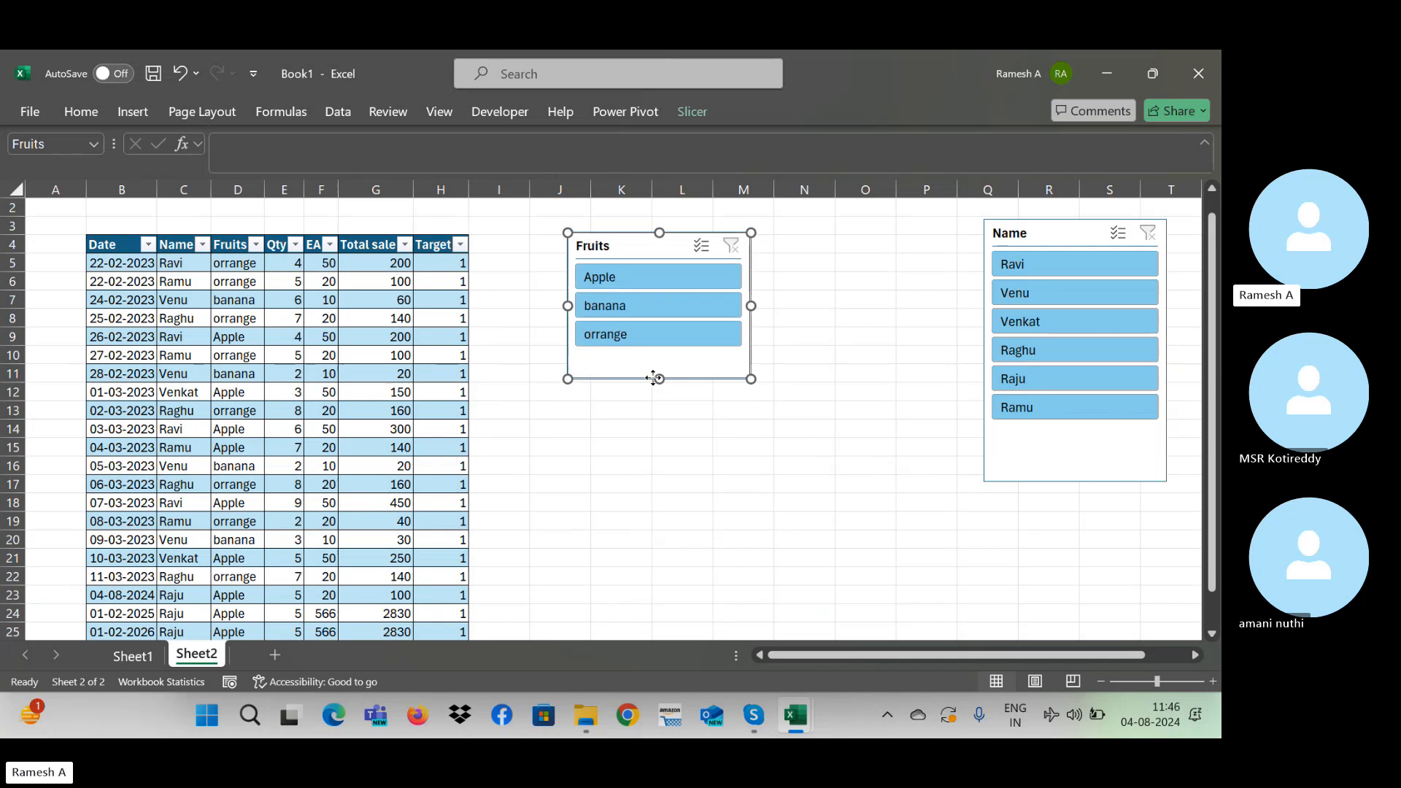
drag(751, 306, 826, 305)
drag(690, 383, 690, 348)
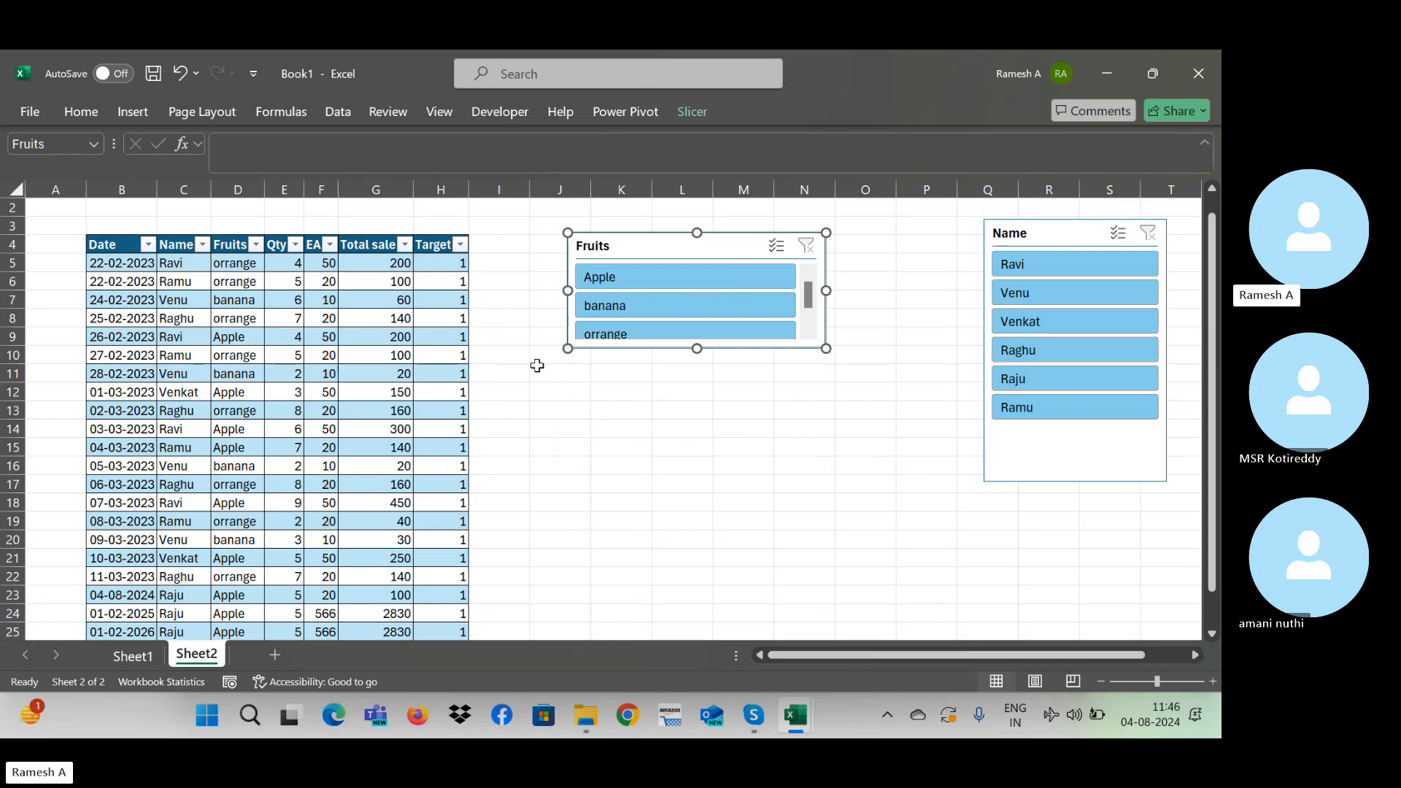
Step: Arrange the Fruits slicer's buttons in 3 columns
click(693, 111)
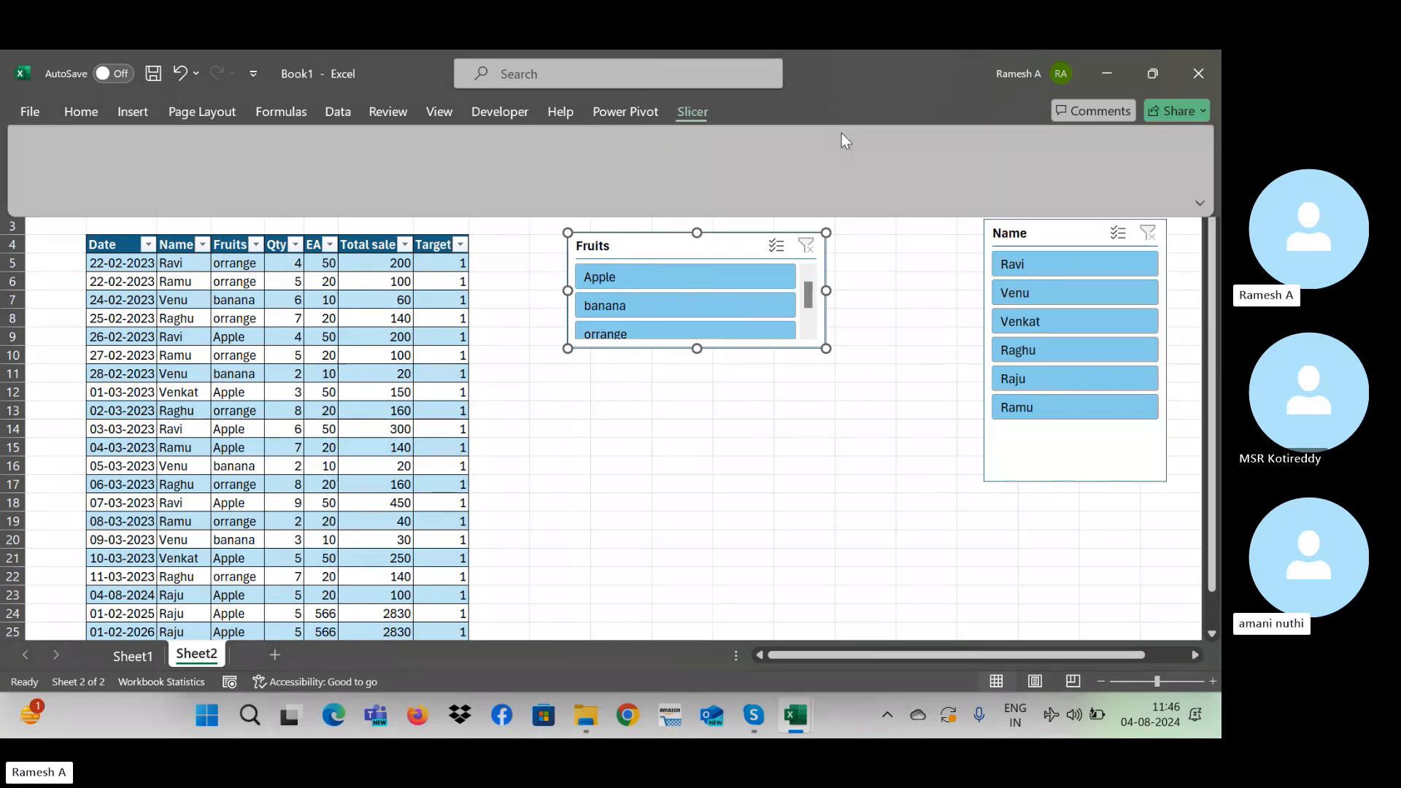
click(921, 136)
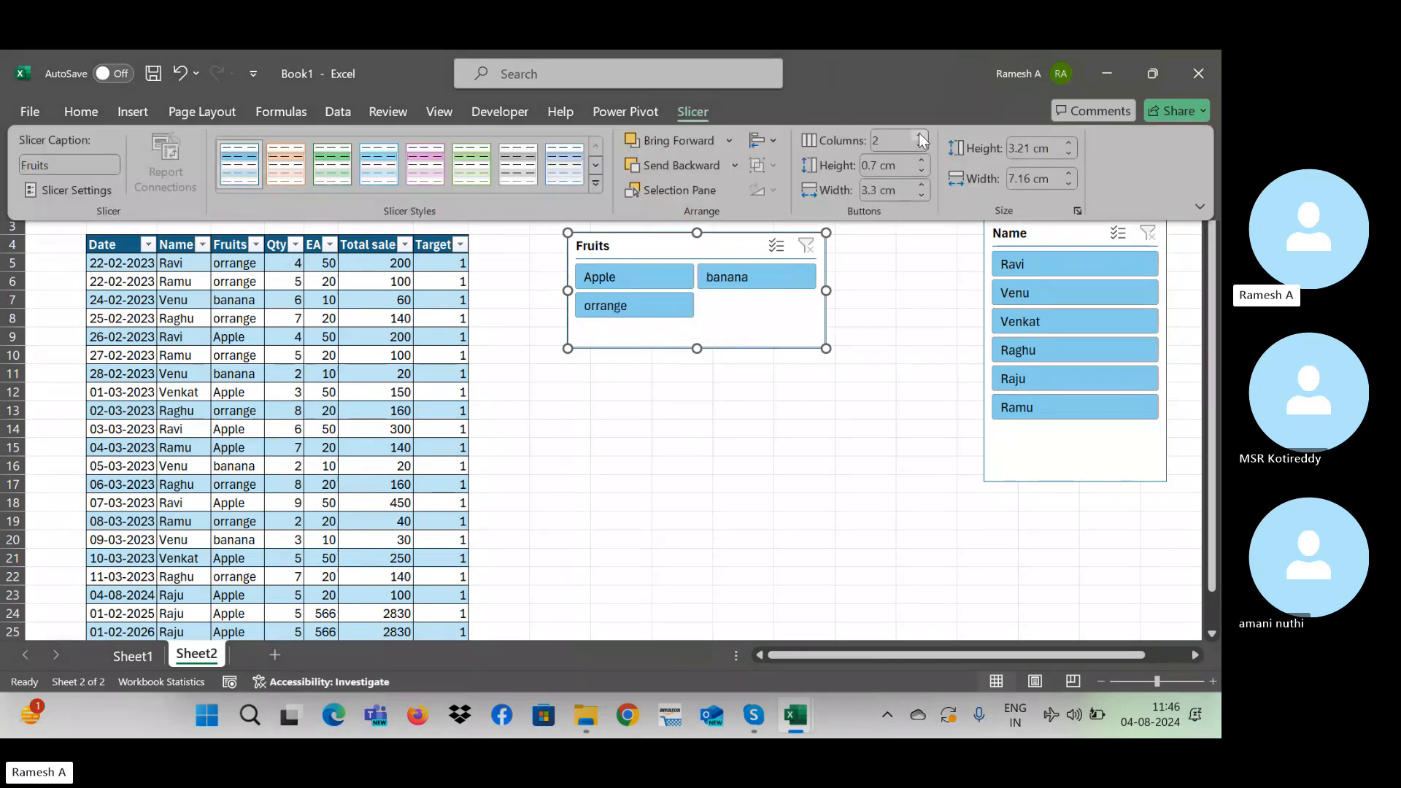
click(920, 136)
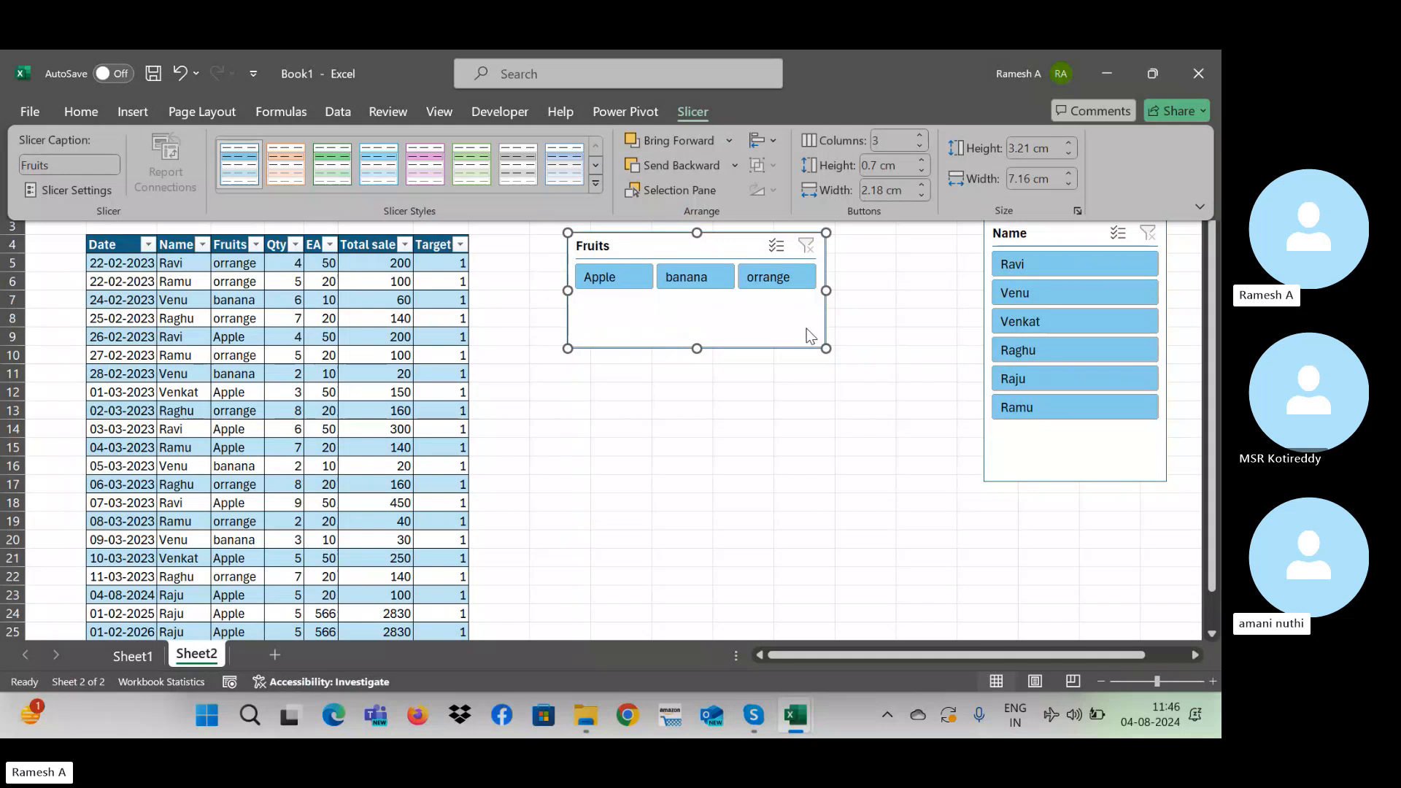
click(806, 330)
Step: Reduce the Fruits slicer's height to about 1.76 cm and move it up so it starts above the table's header row
drag(696, 348, 691, 302)
drag(660, 234, 650, 202)
click(804, 318)
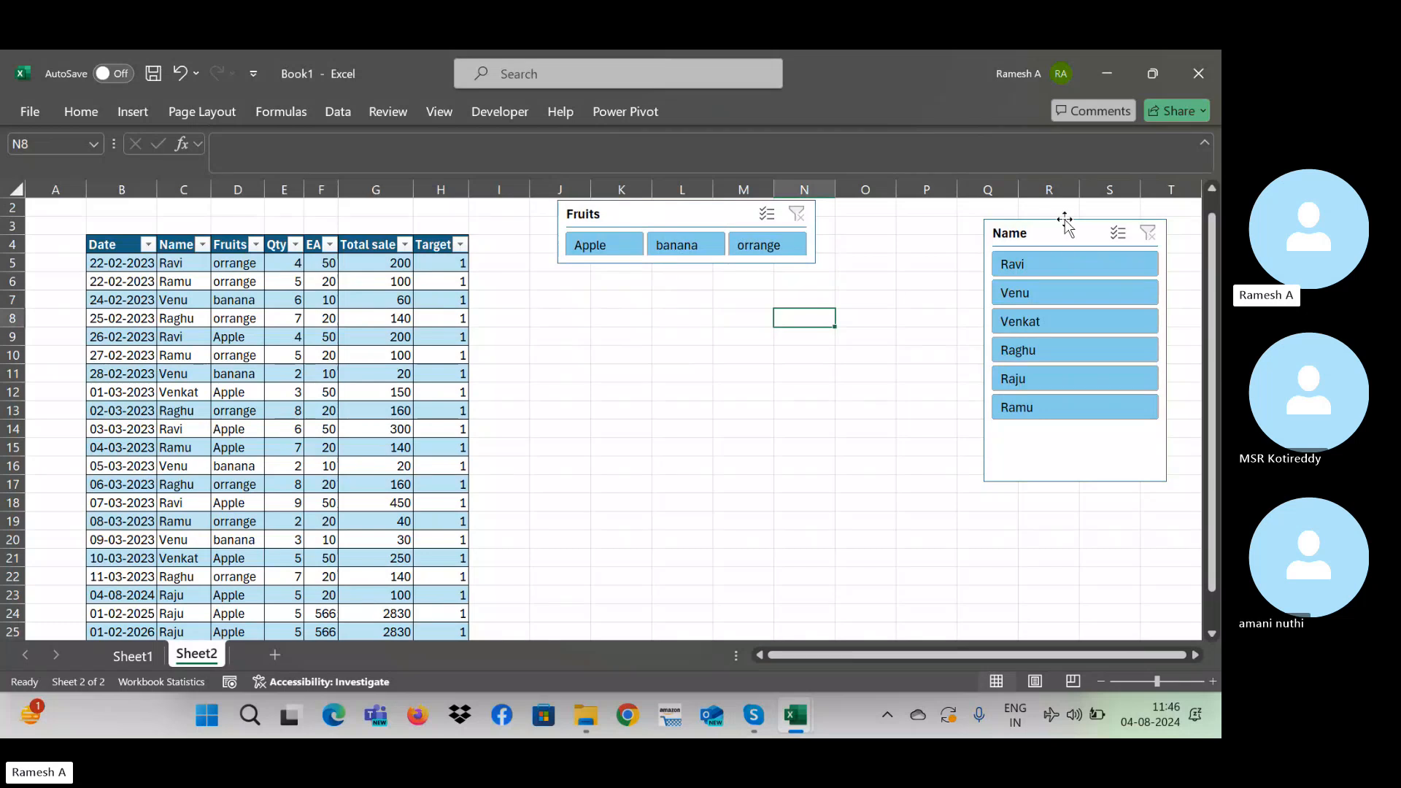
Step: Move the Name slicer directly beside the Fruits slicer and arrange its buttons in 3 columns
drag(1064, 219, 890, 211)
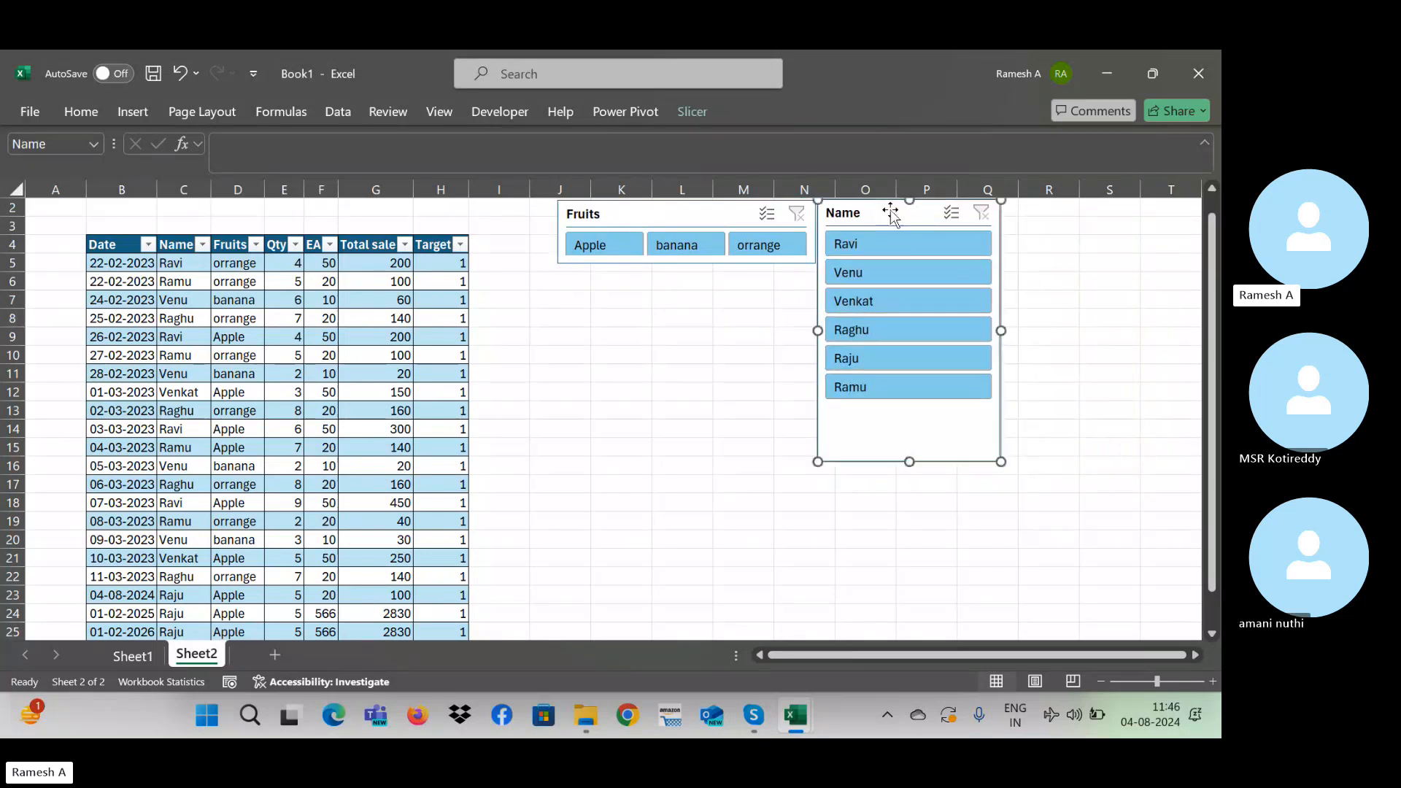
click(689, 111)
click(895, 390)
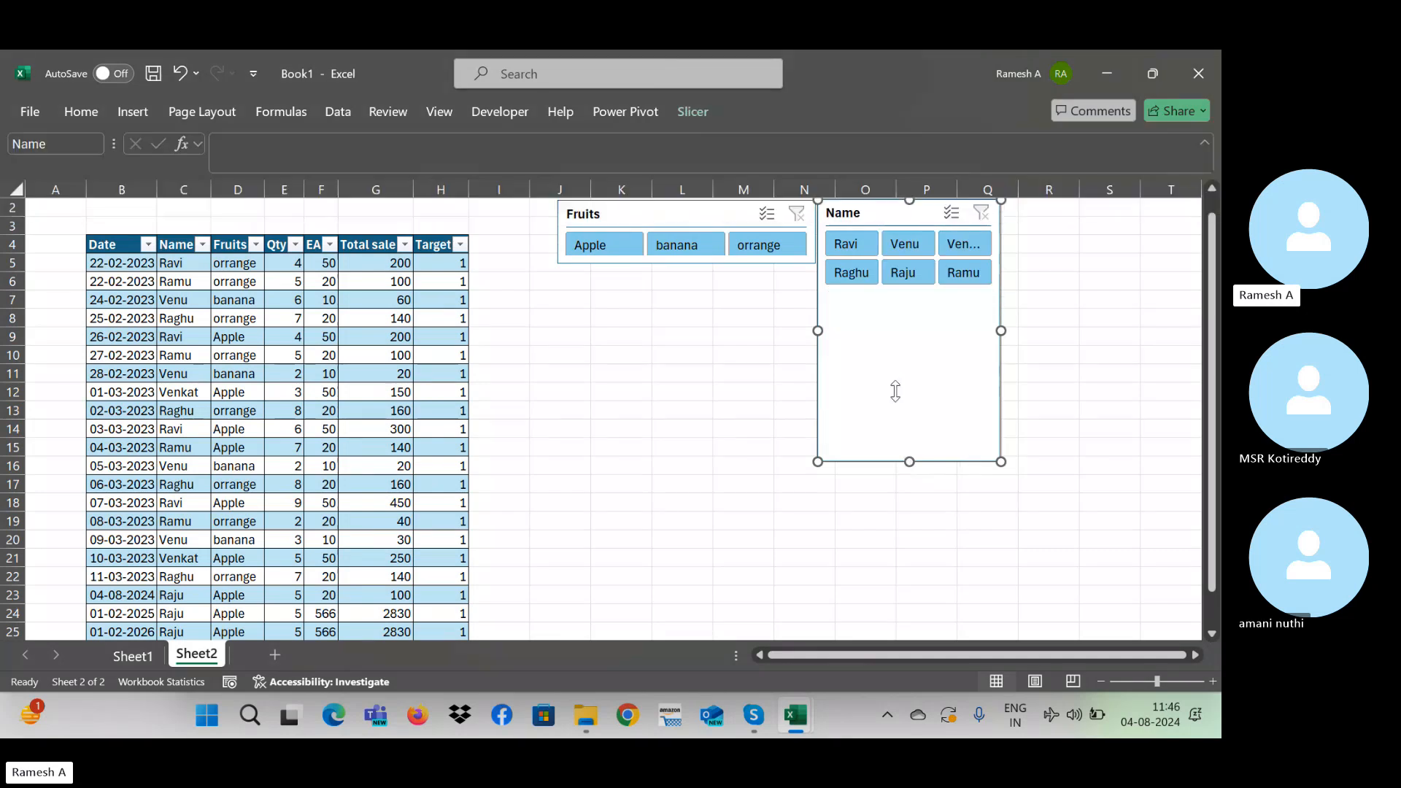
Step: Resize the Name slicer to about 6.77 cm wide and 2.61 cm high, and place it directly below the Fruits slicer
drag(909, 461, 903, 294)
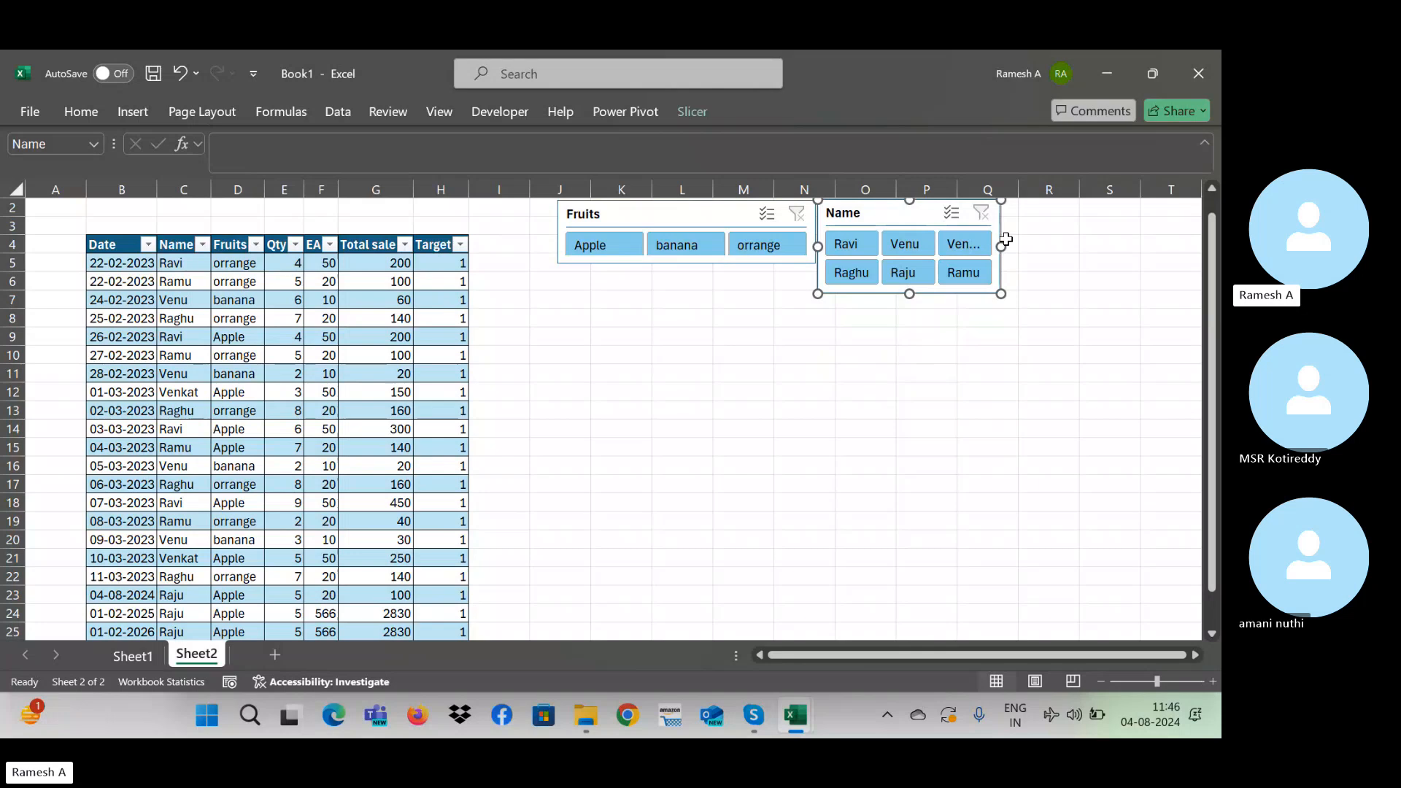
drag(1001, 243, 1062, 244)
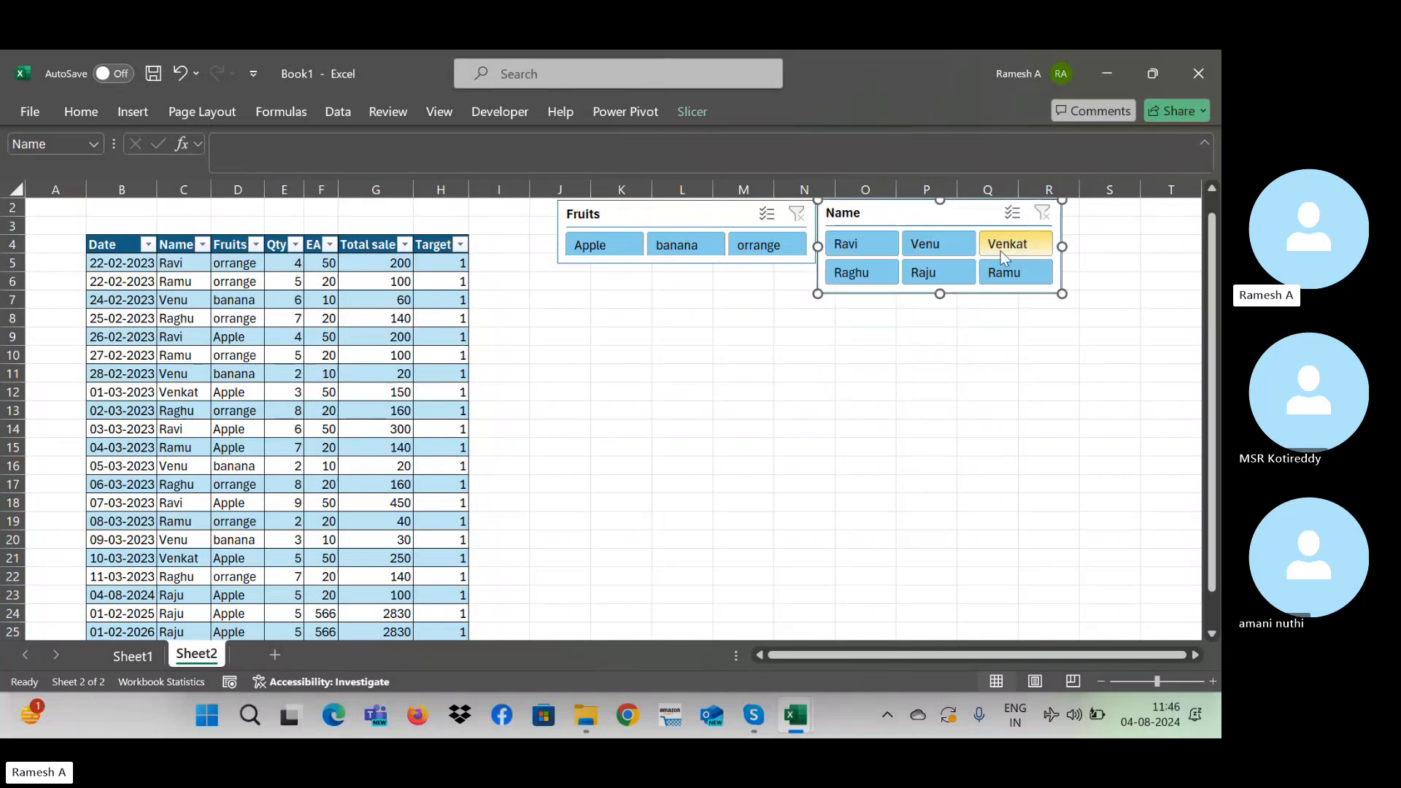
drag(925, 217, 677, 283)
key(Escape)
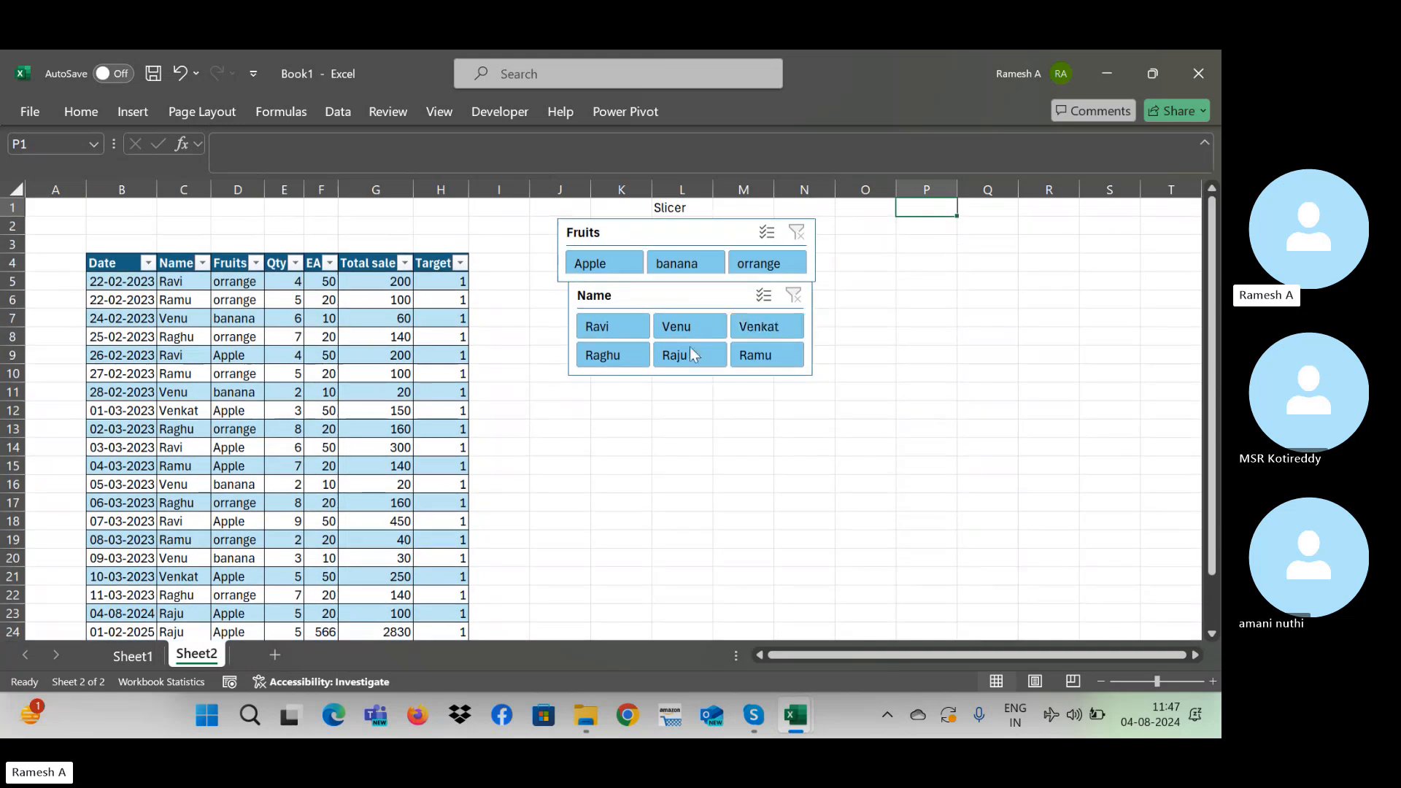
Step: Filter the table by the fourth, fifth and second listed names one after another in the Name slicer
click(638, 356)
click(671, 355)
click(674, 328)
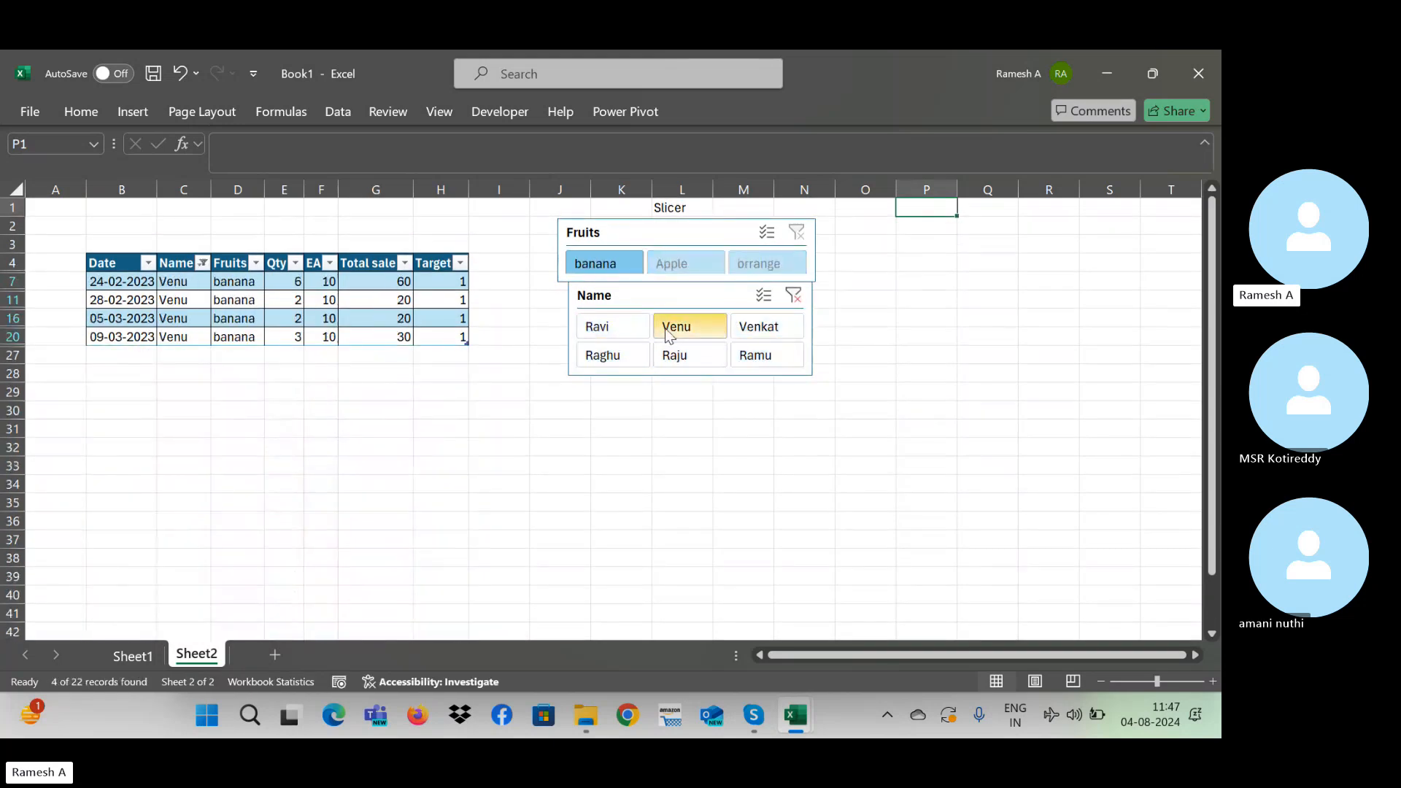
Step: Apply the light green slicer style to the Name slicer and clear its filter
click(643, 294)
click(688, 111)
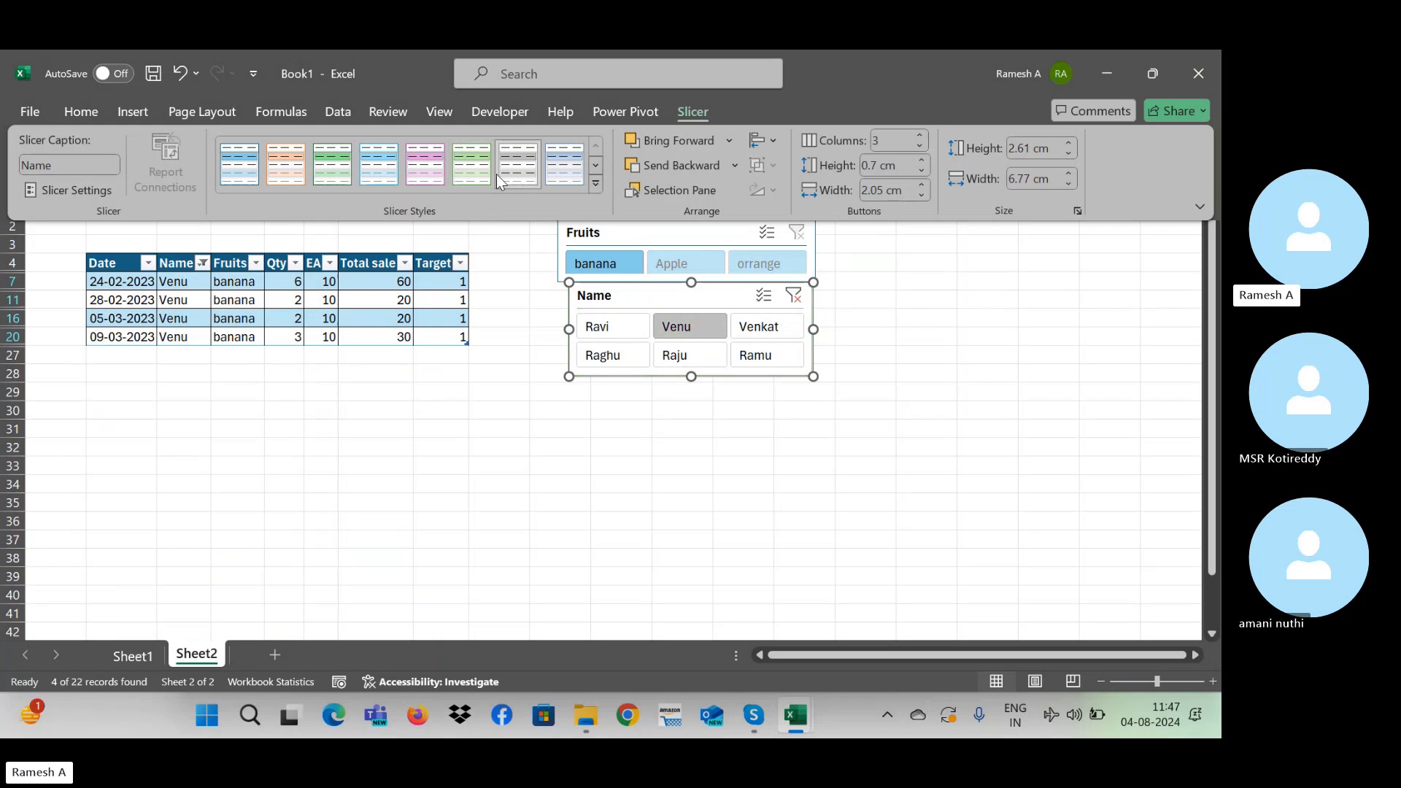
click(474, 169)
click(793, 294)
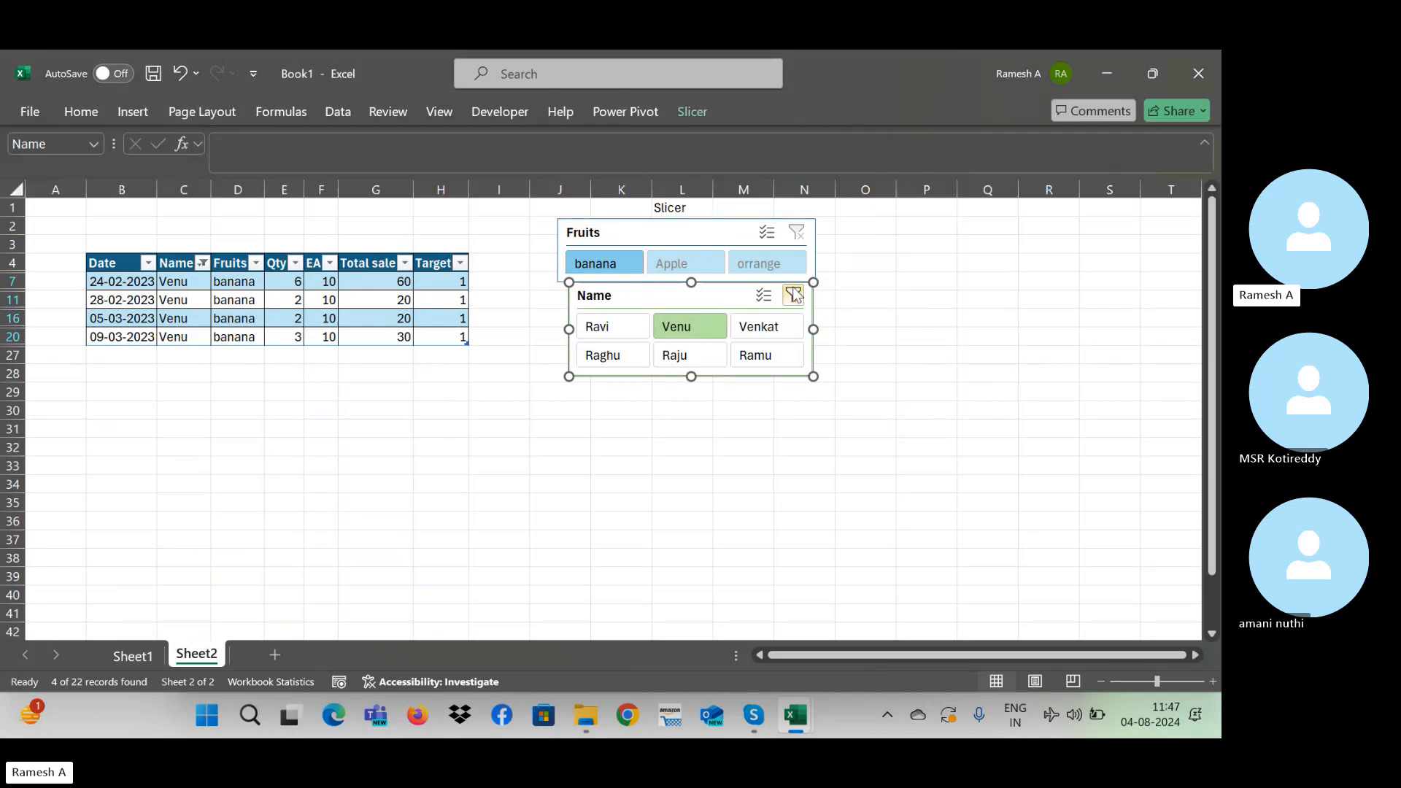
click(794, 295)
Step: Apply the light orange slicer style to the Fruits slicer
click(704, 233)
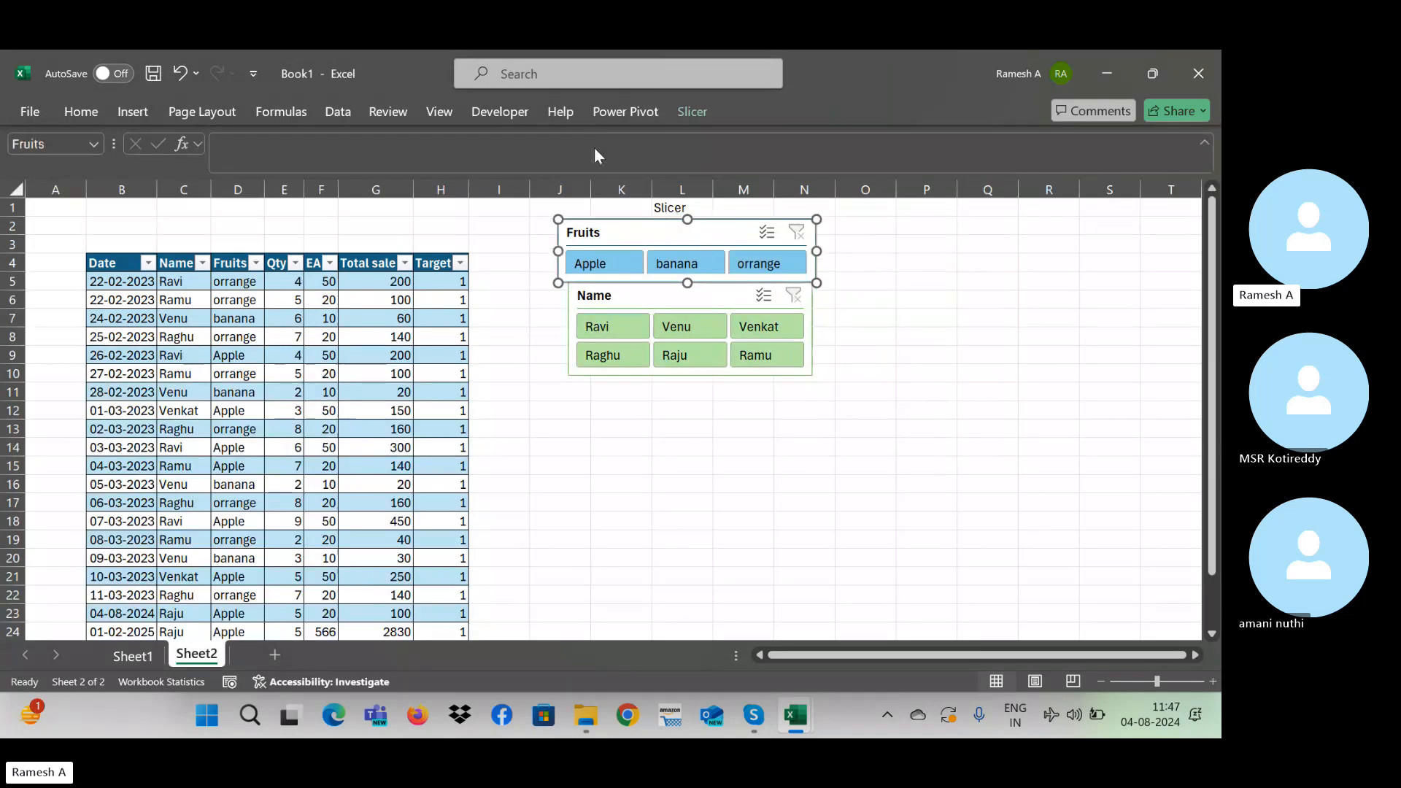
click(698, 112)
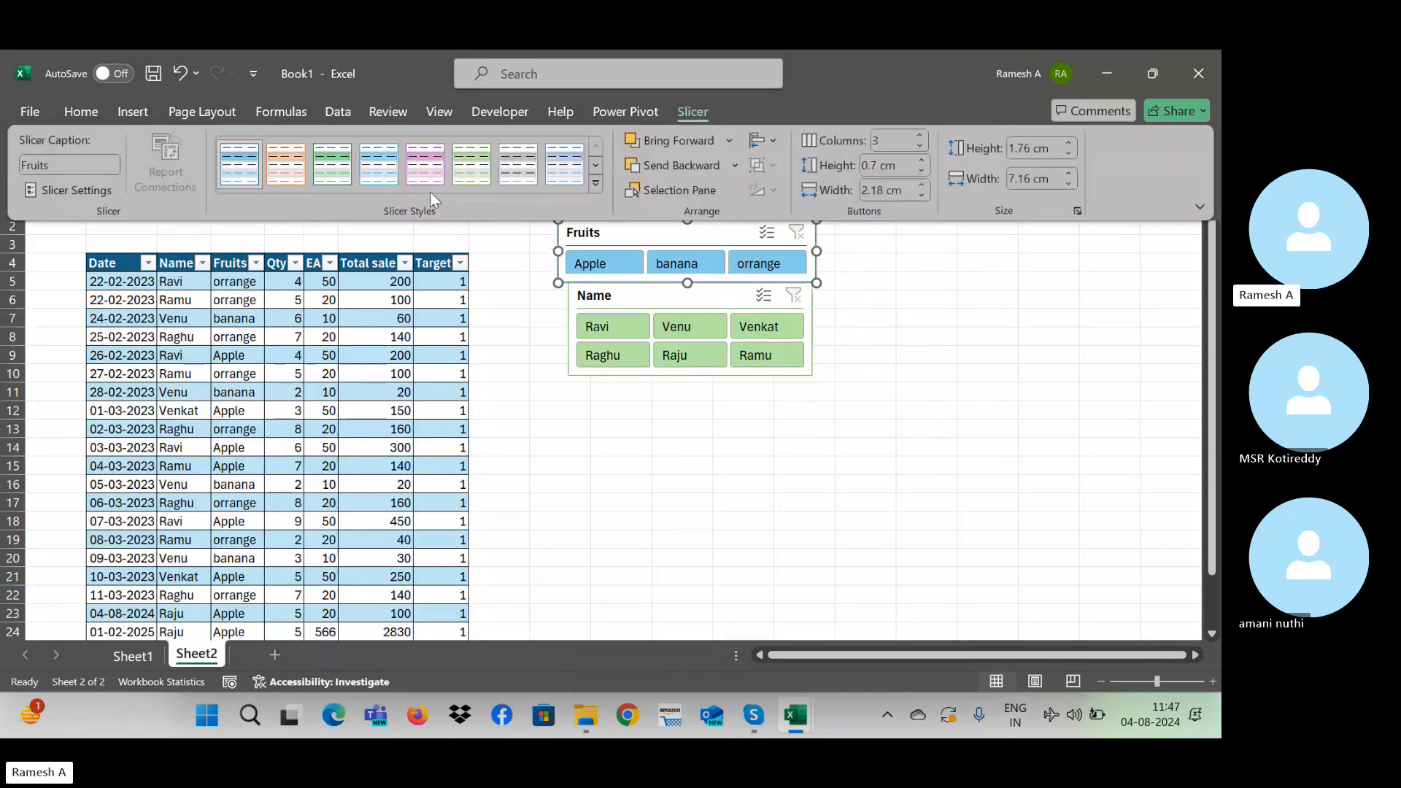
click(984, 295)
Step: Filter the table by the fifth listed name in the Name slicer combined with Apple in the Fruits slicer
click(671, 332)
click(662, 350)
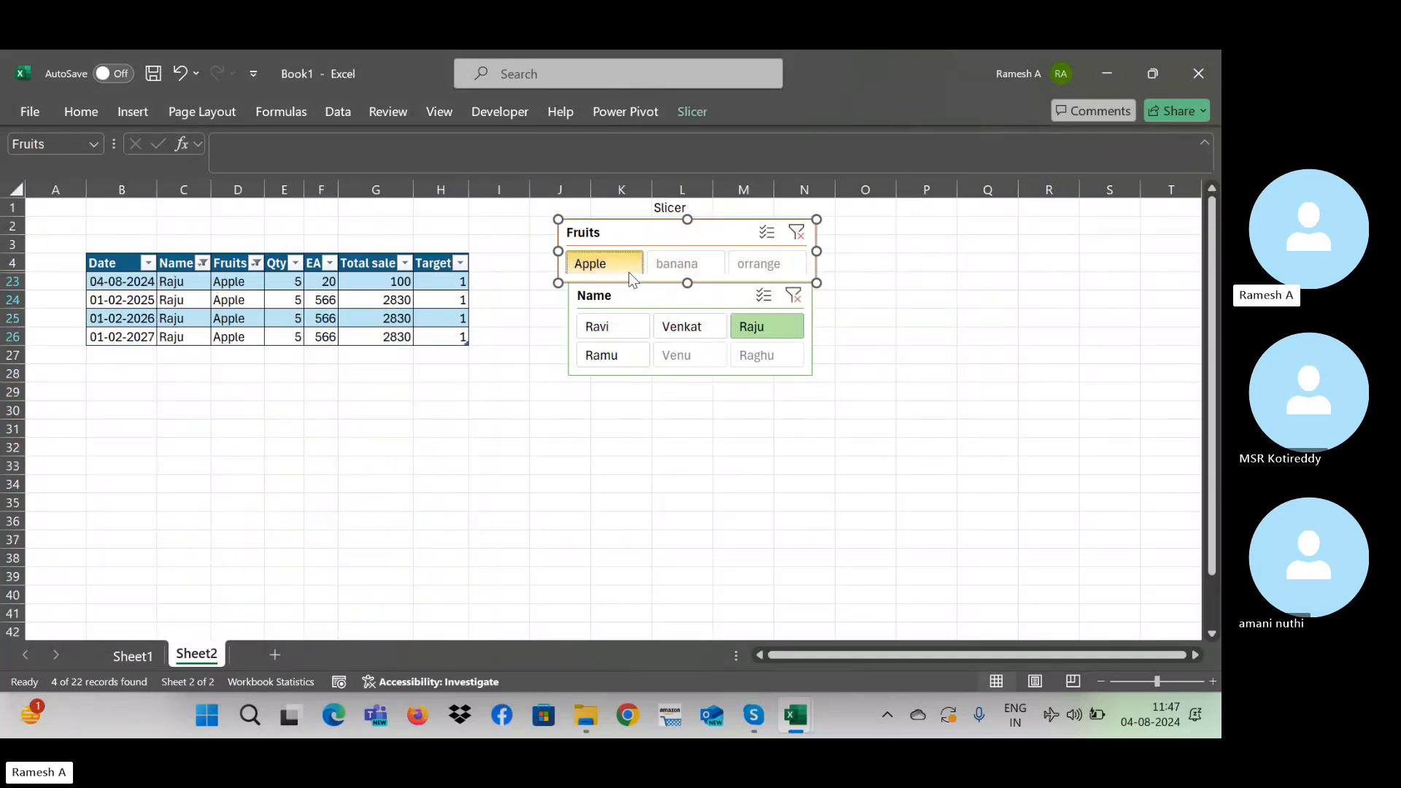
click(438, 385)
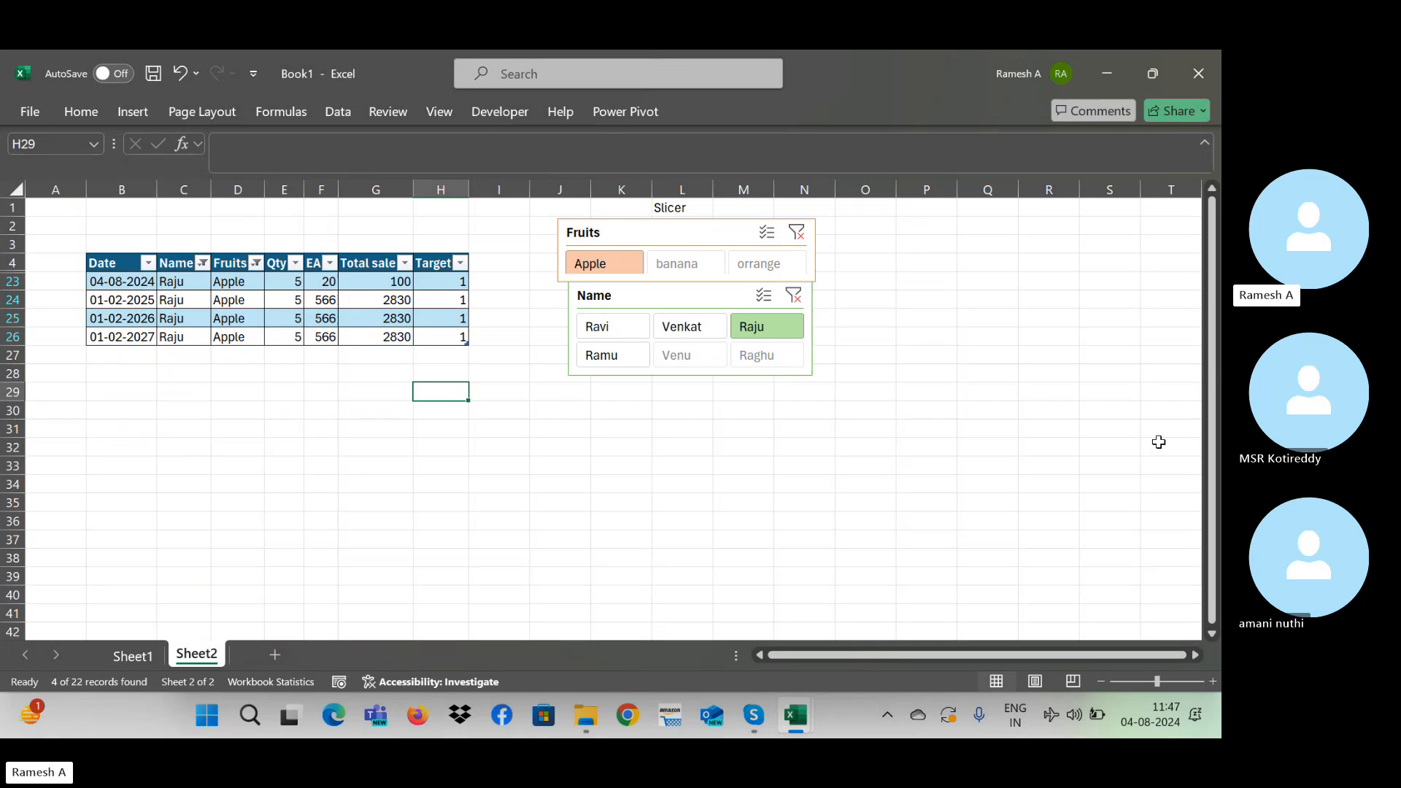
Step: Switch to Sheet1 and go along the first row to cell AB1, just past the unformatted data copy
key(ctrl+shift+l)
key(Escape)
click(132, 651)
click(621, 477)
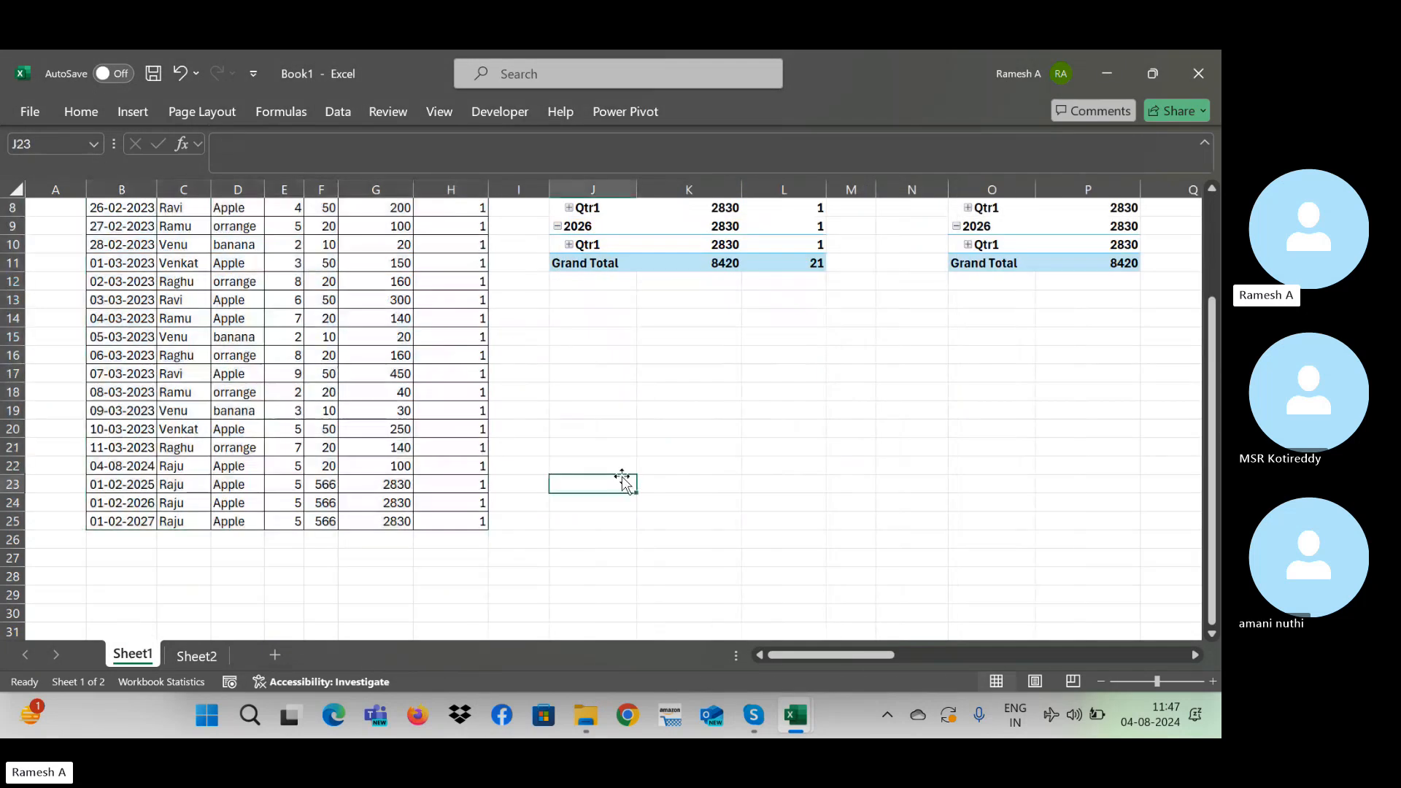
key(ctrl+Up)
key(ctrl+Up)
key(ctrl+Up)
key(Right)
key(Right)
key(Right)
key(Right)
key(Right)
key(Right)
key(Right)
key(Right)
key(Right)
key(Right)
key(Right)
key(Right)
key(Right)
key(Right)
key(Right)
key(Right)
key(Right)
key(Right)
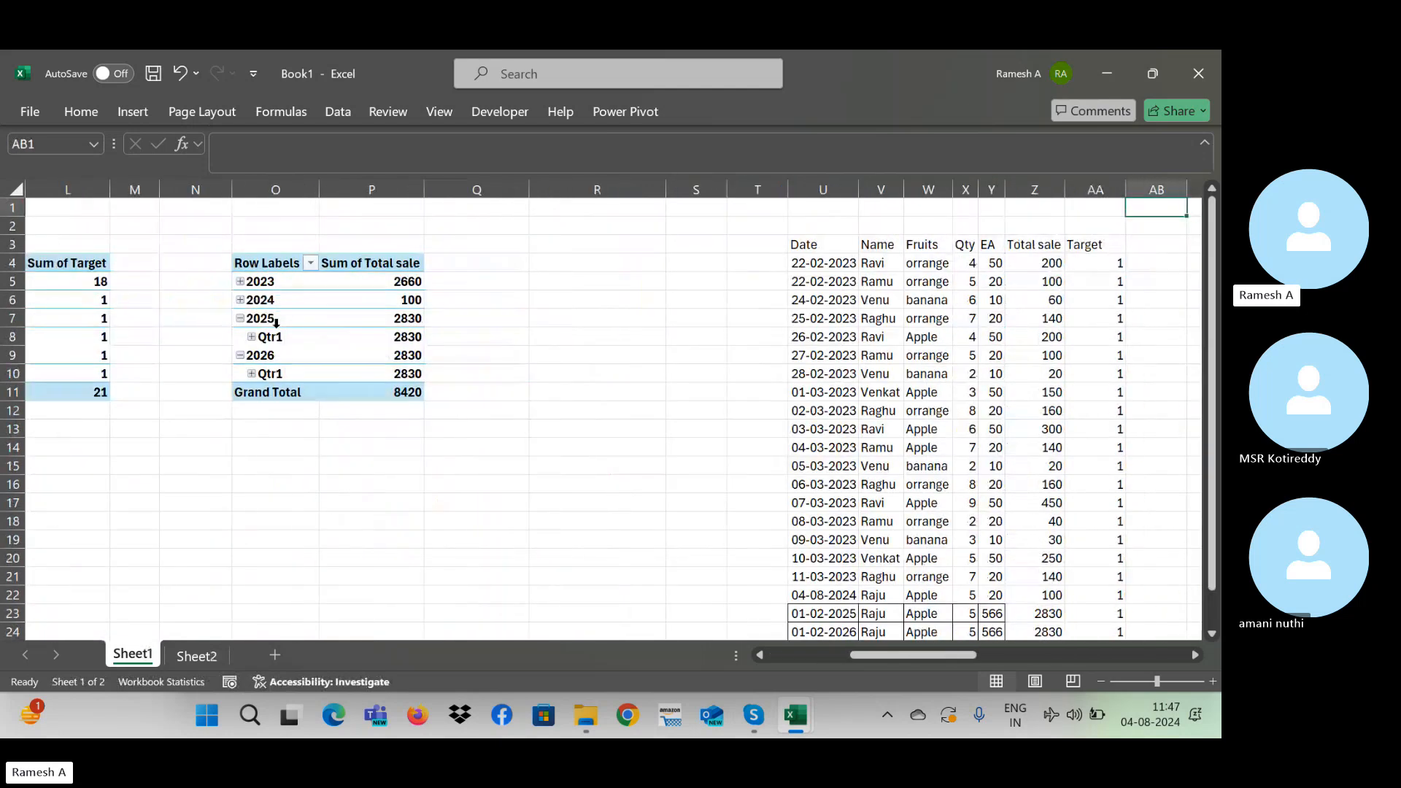
Step: Insert a Name slicer for the PivotTable in columns O and P, and place it between that PivotTable and the plain data
click(297, 342)
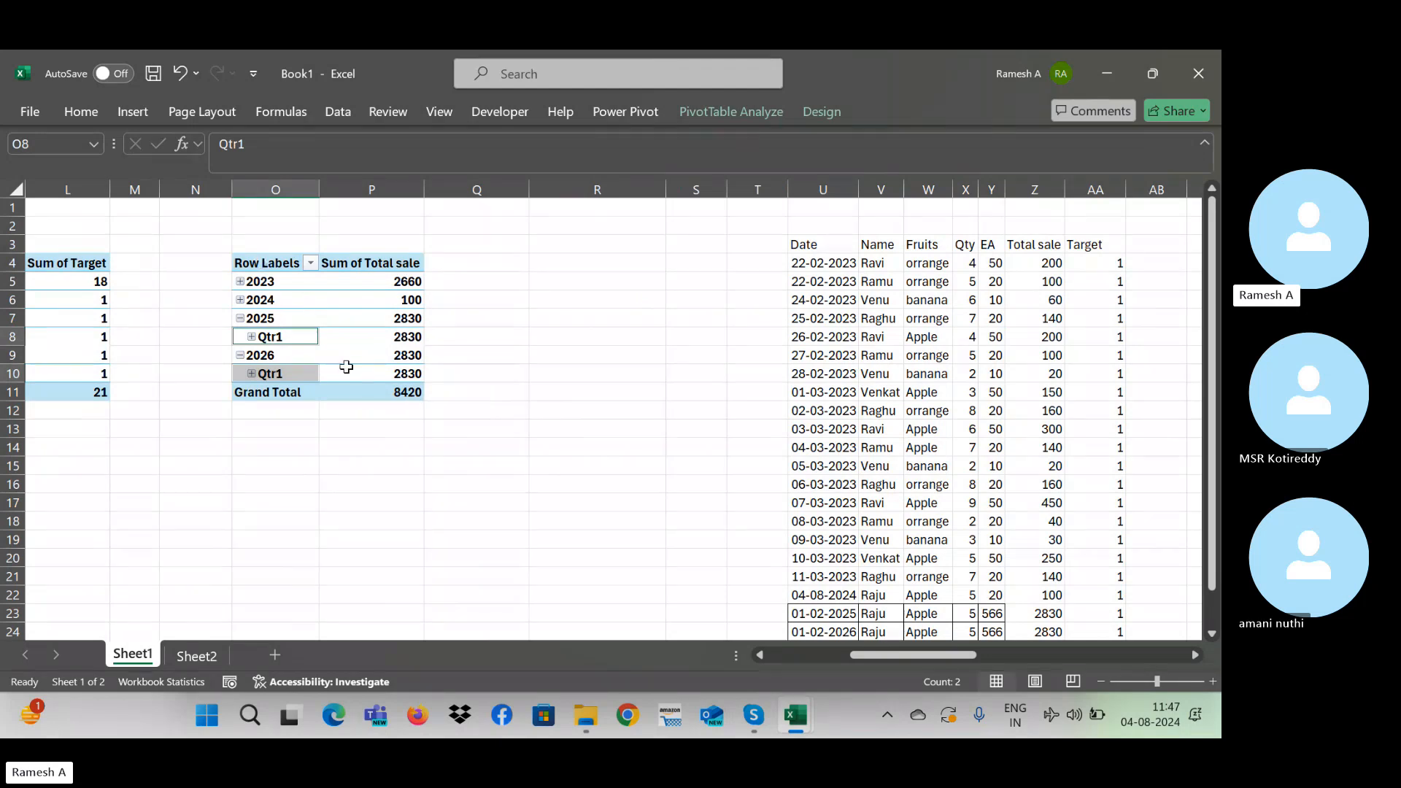
click(738, 123)
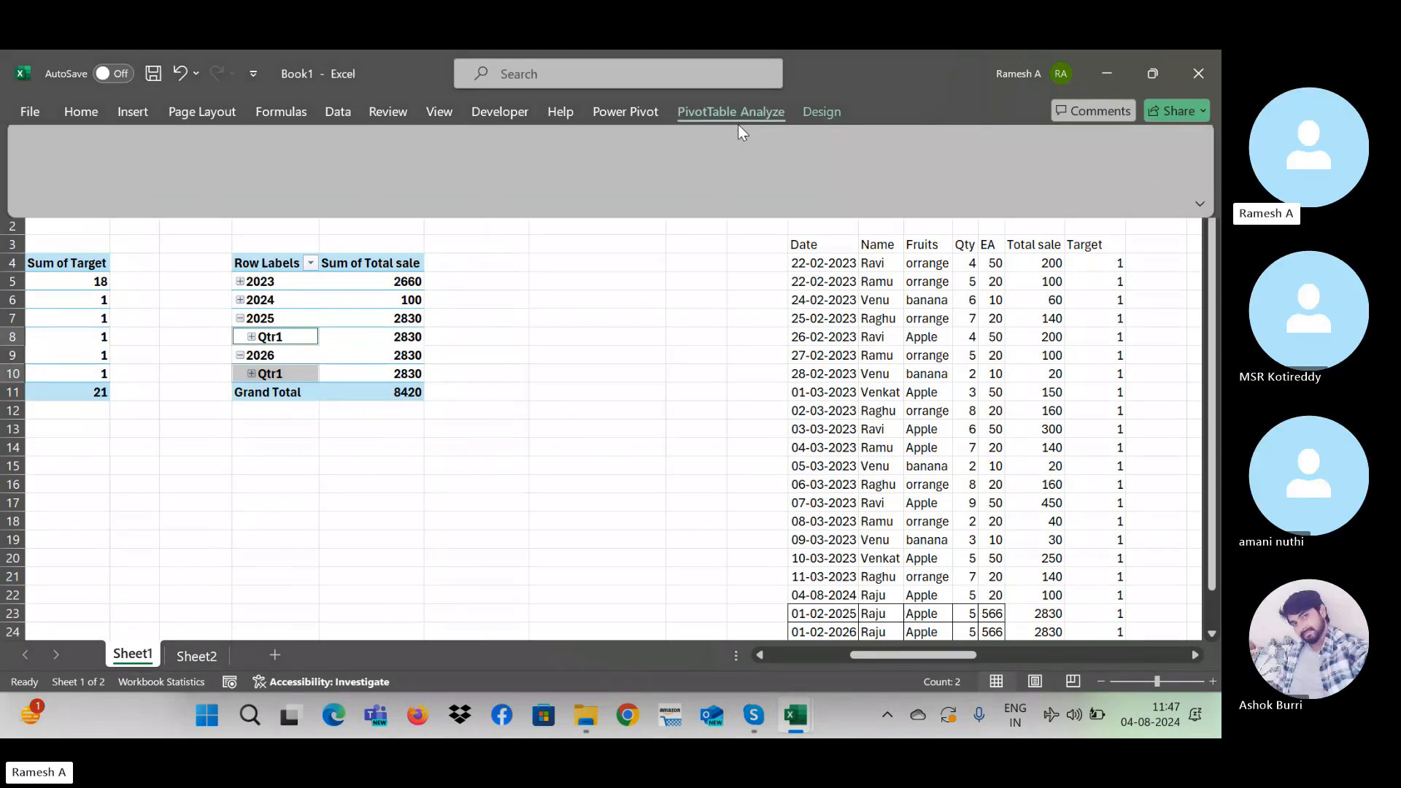
click(462, 141)
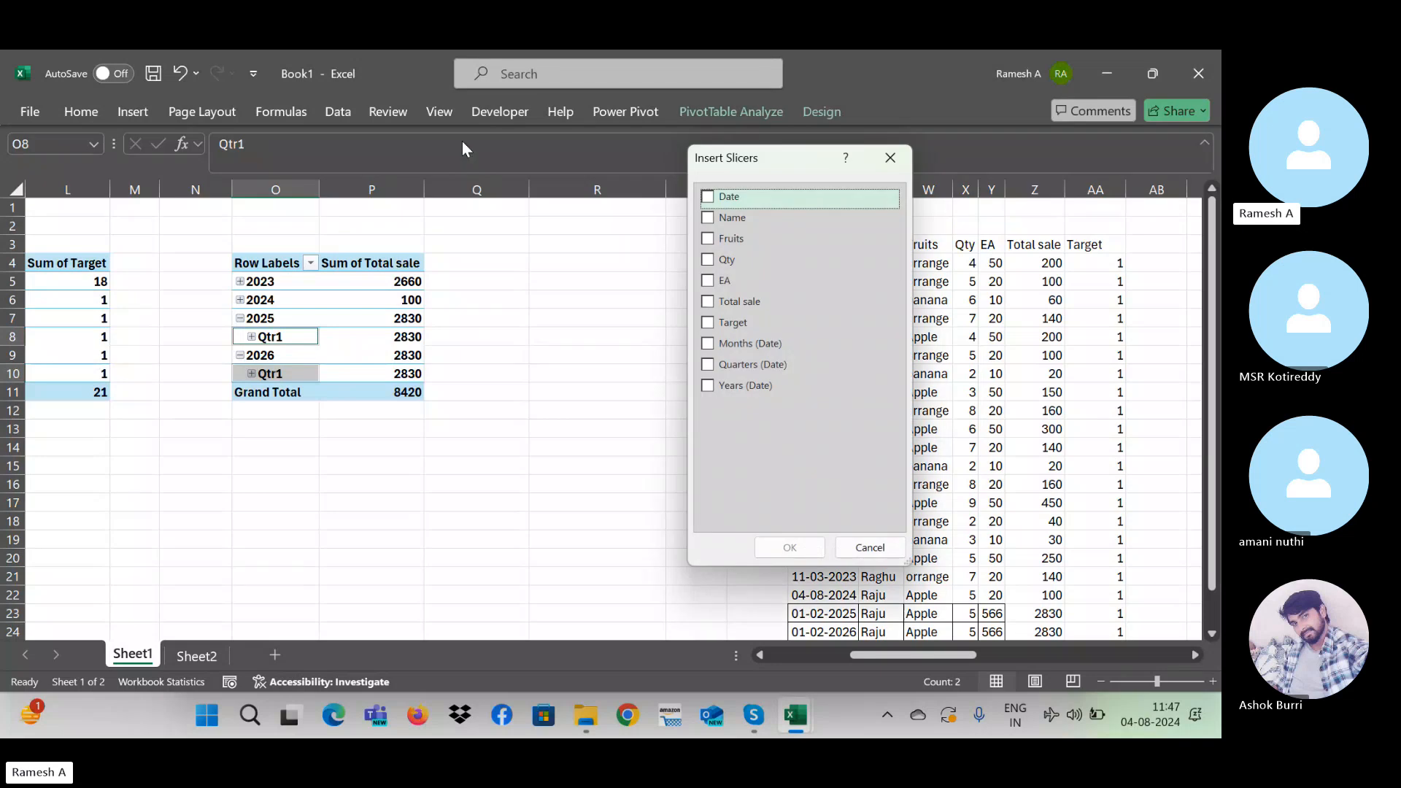
click(711, 222)
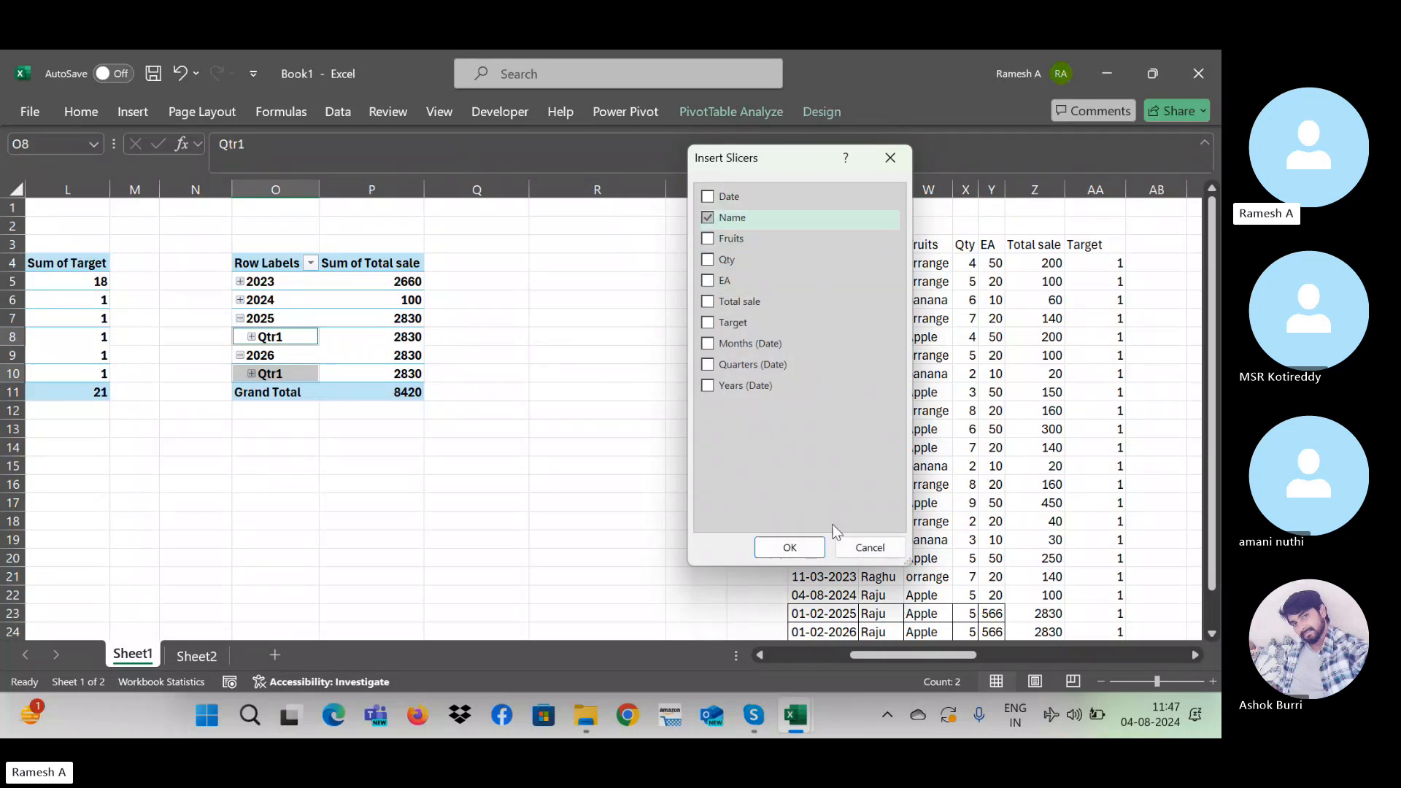
click(806, 547)
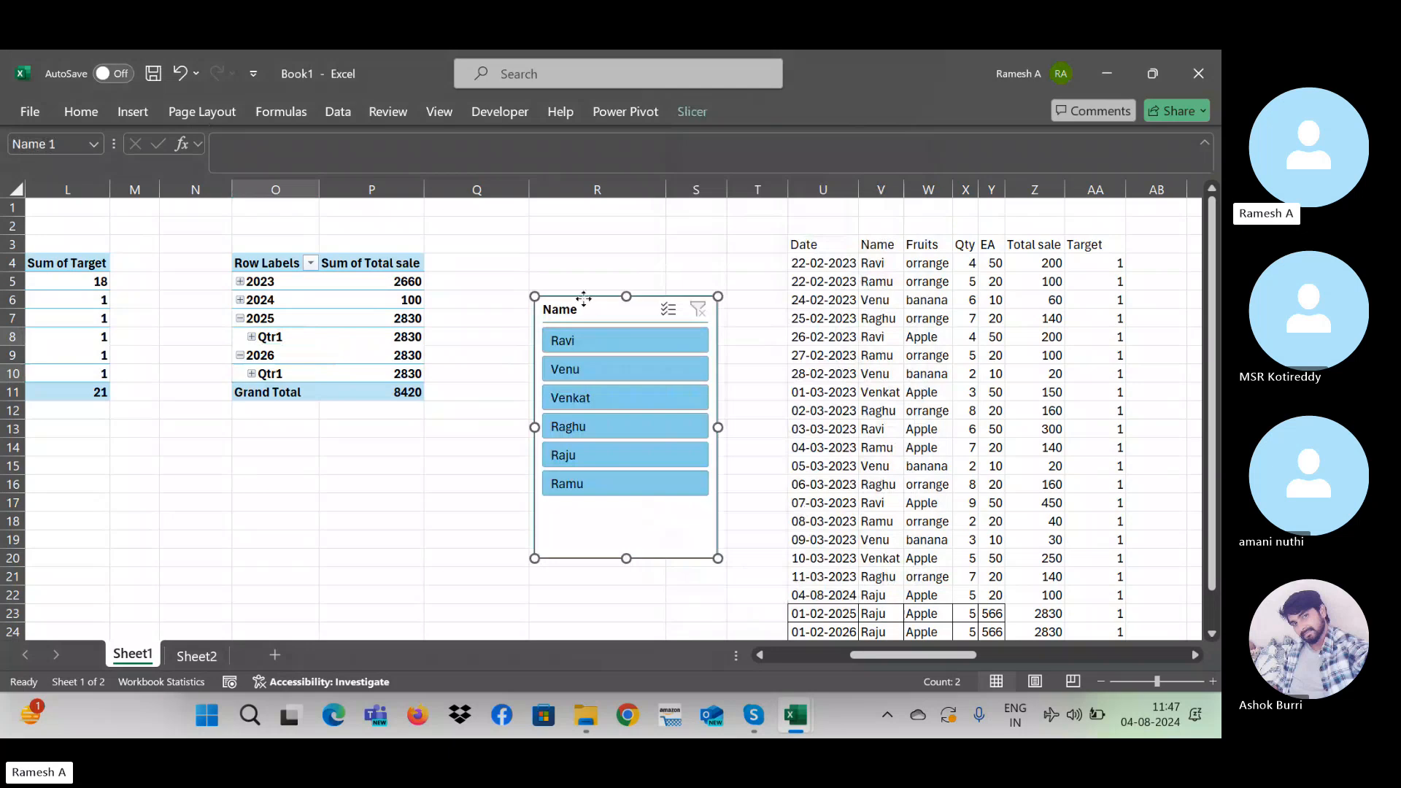
drag(584, 301, 621, 296)
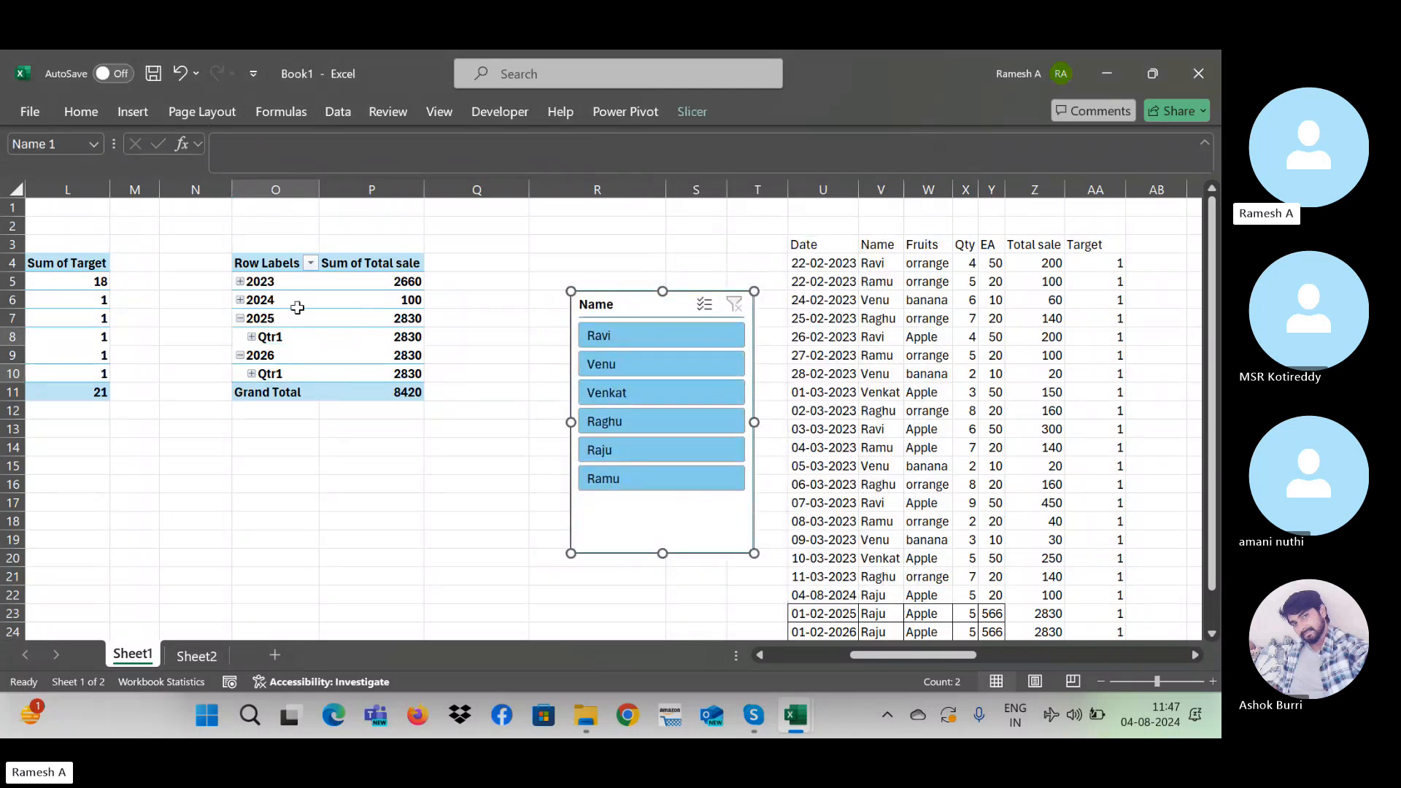
Step: Collapse the 2025 and 2026 groups in the PivotTable in columns O and P
click(240, 319)
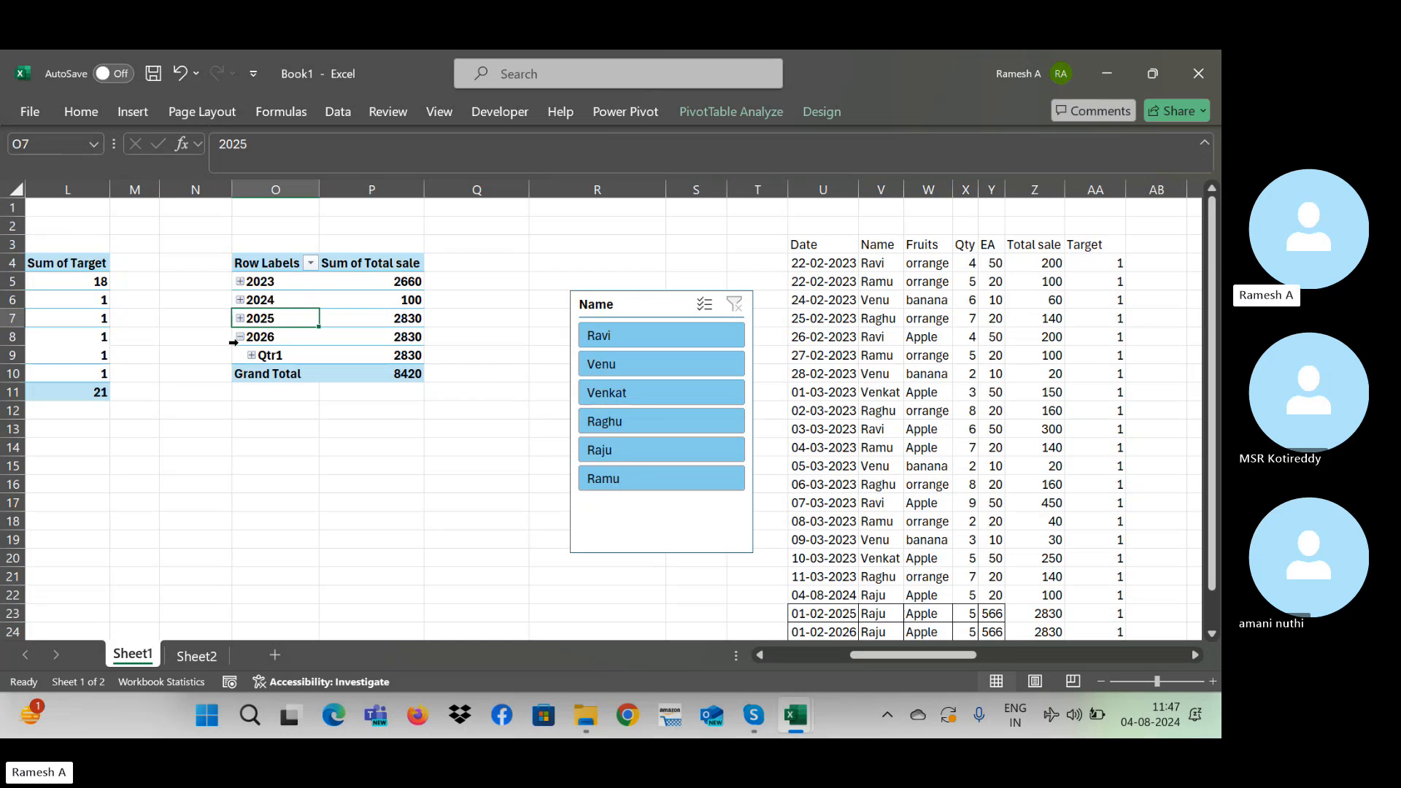
click(240, 337)
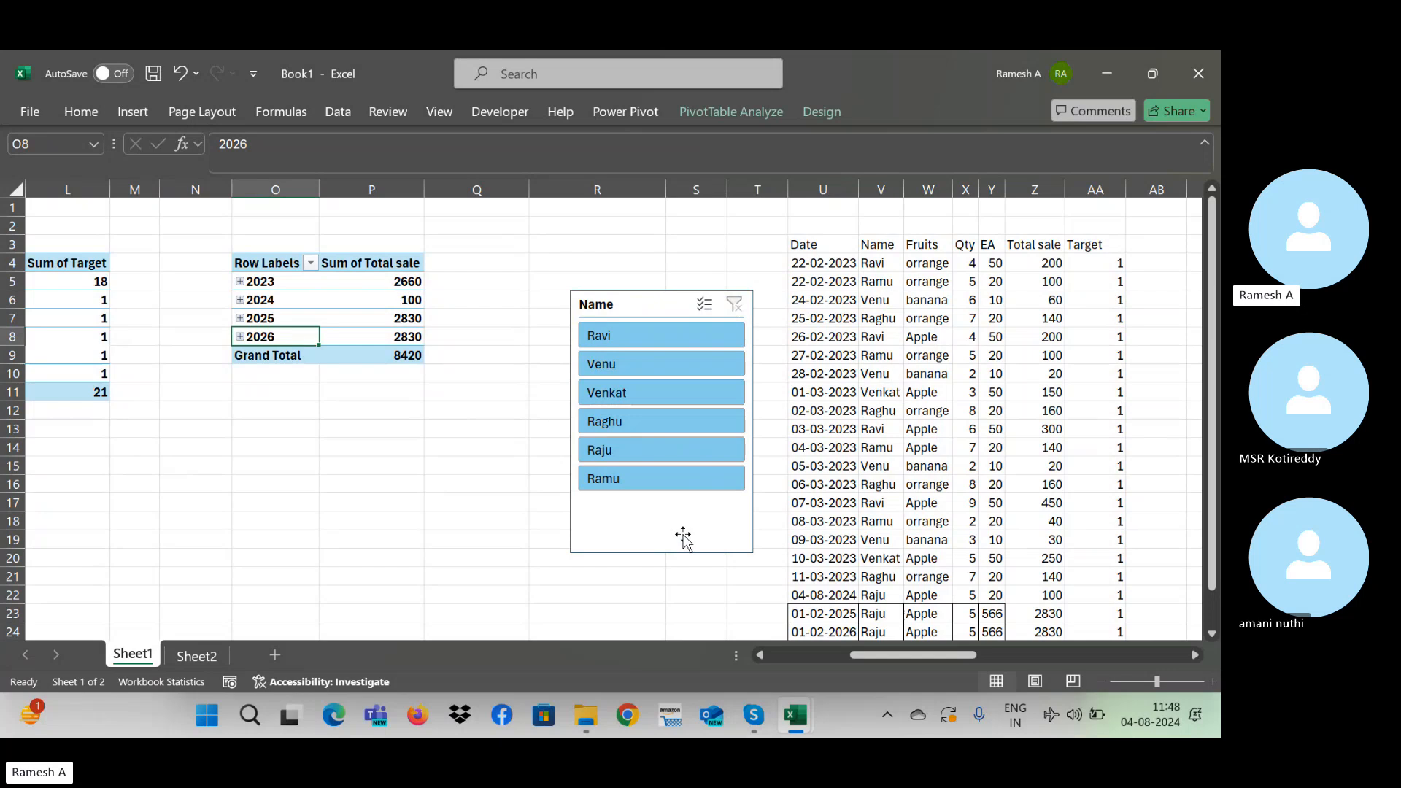
Step: Filter the PivotTable by each name in the Name slicer in turn, finishing on the fourth listed name
click(641, 345)
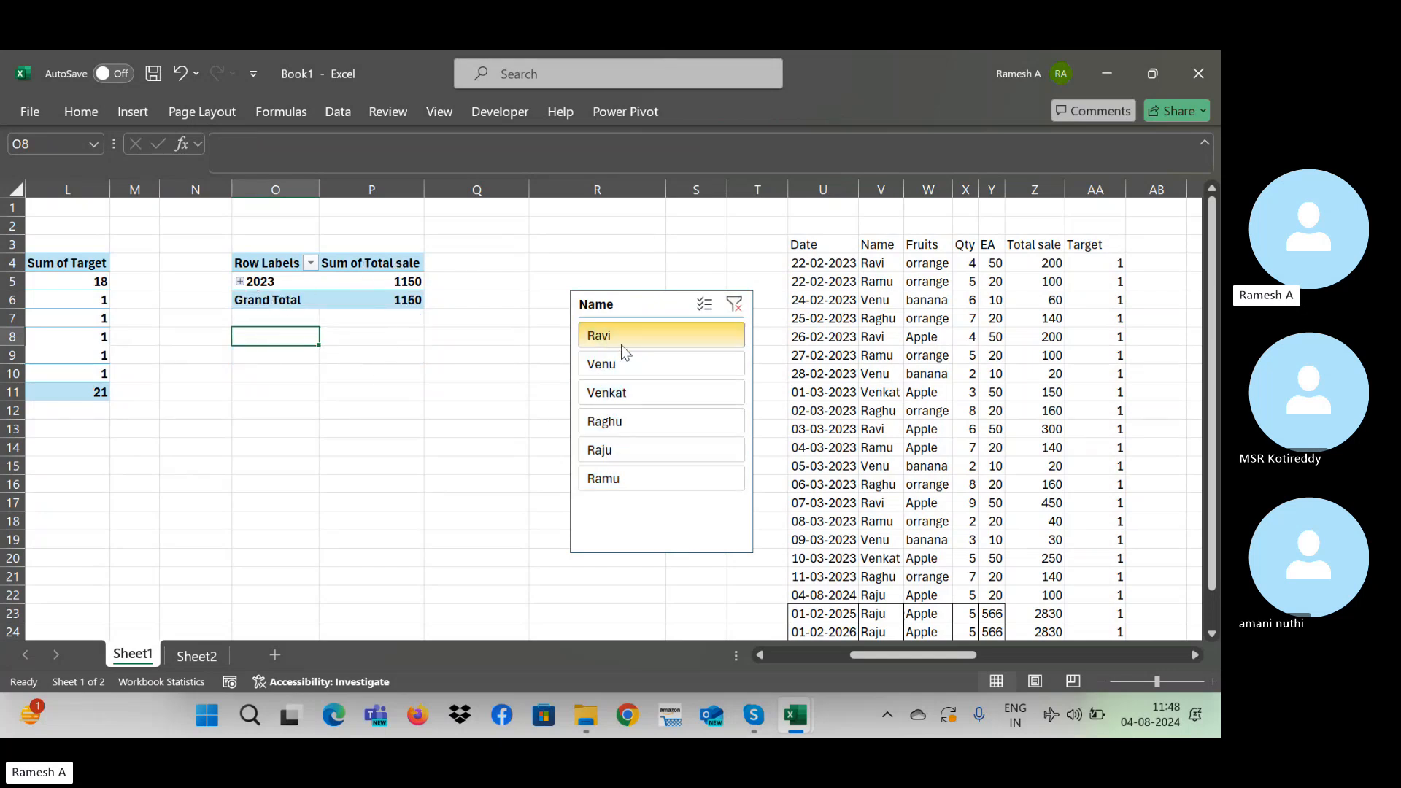
click(622, 365)
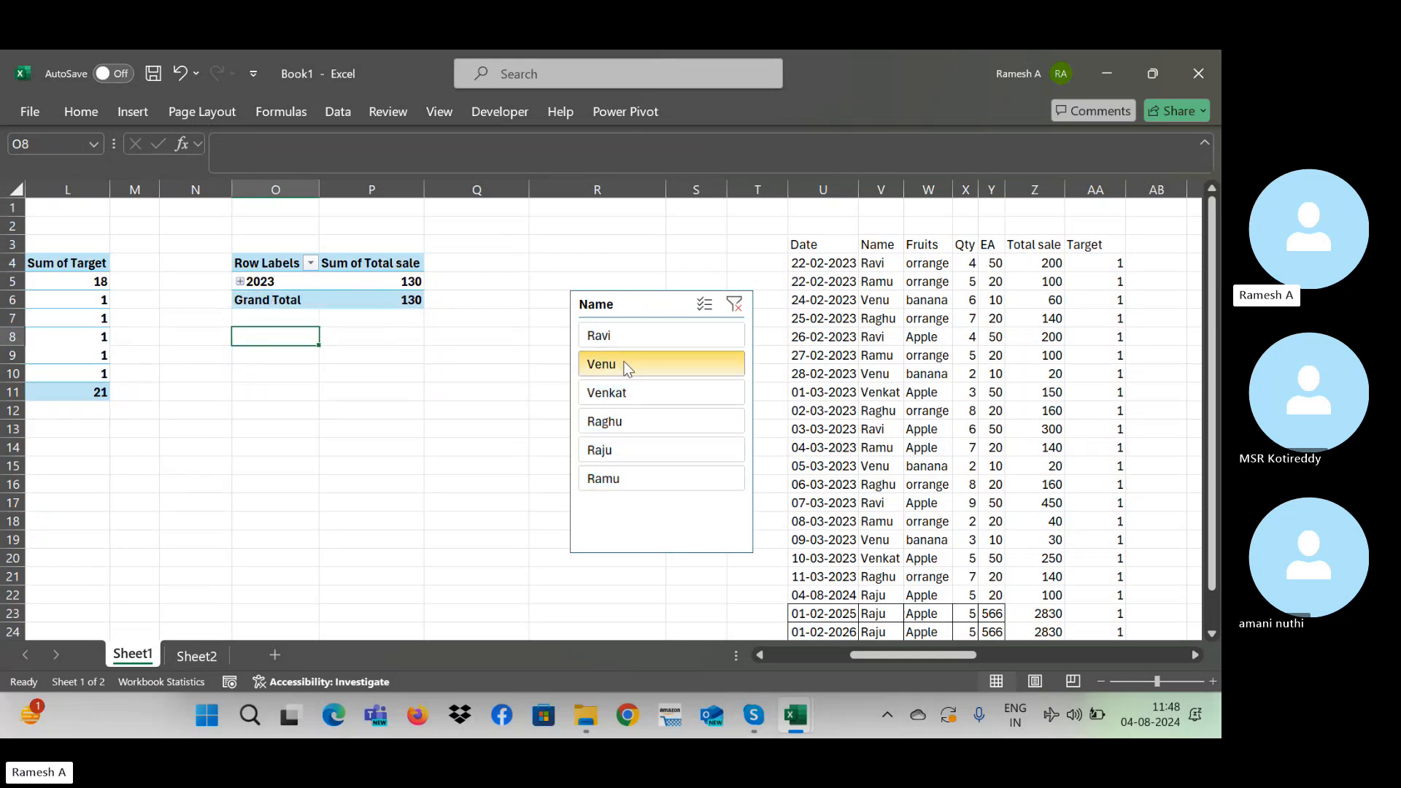
click(624, 478)
click(620, 460)
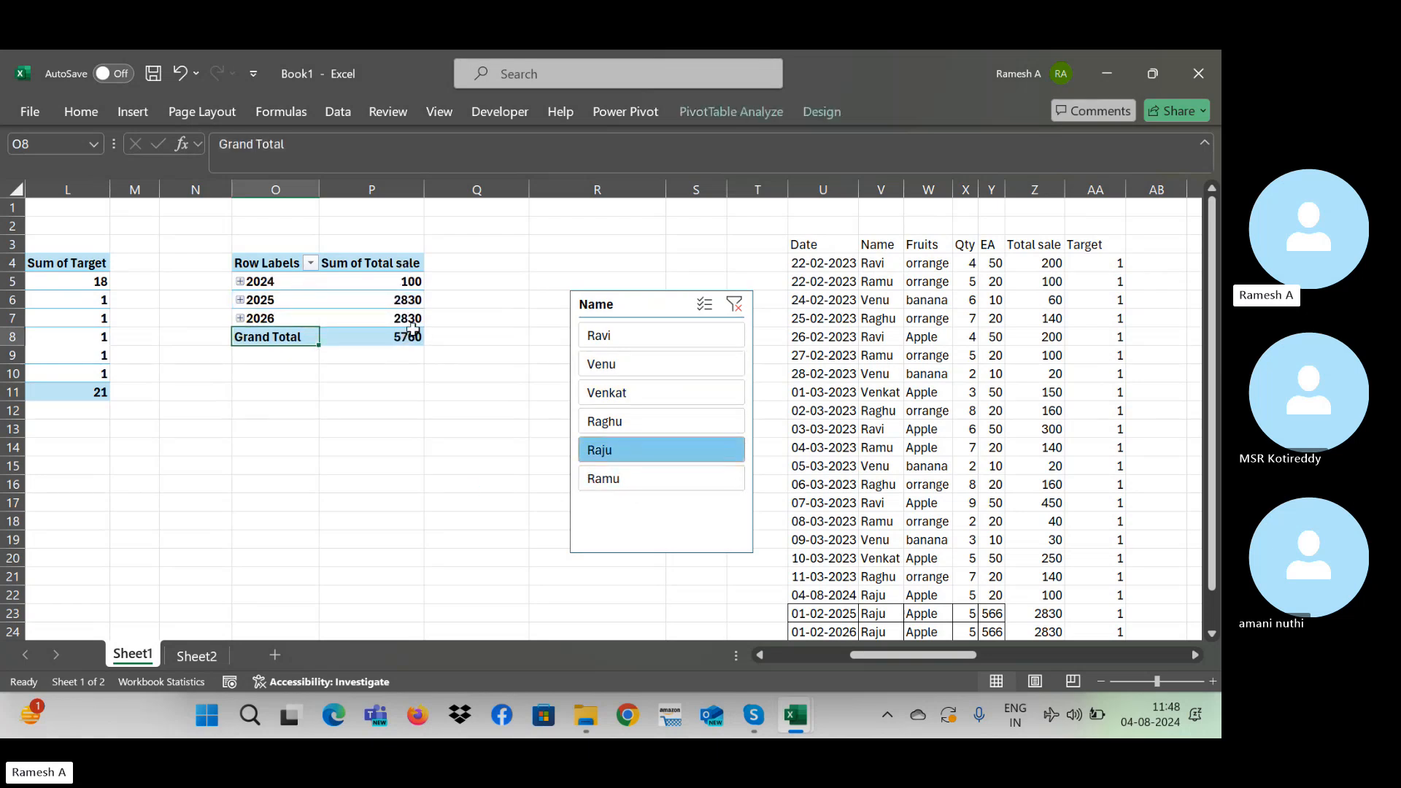
click(635, 421)
click(636, 394)
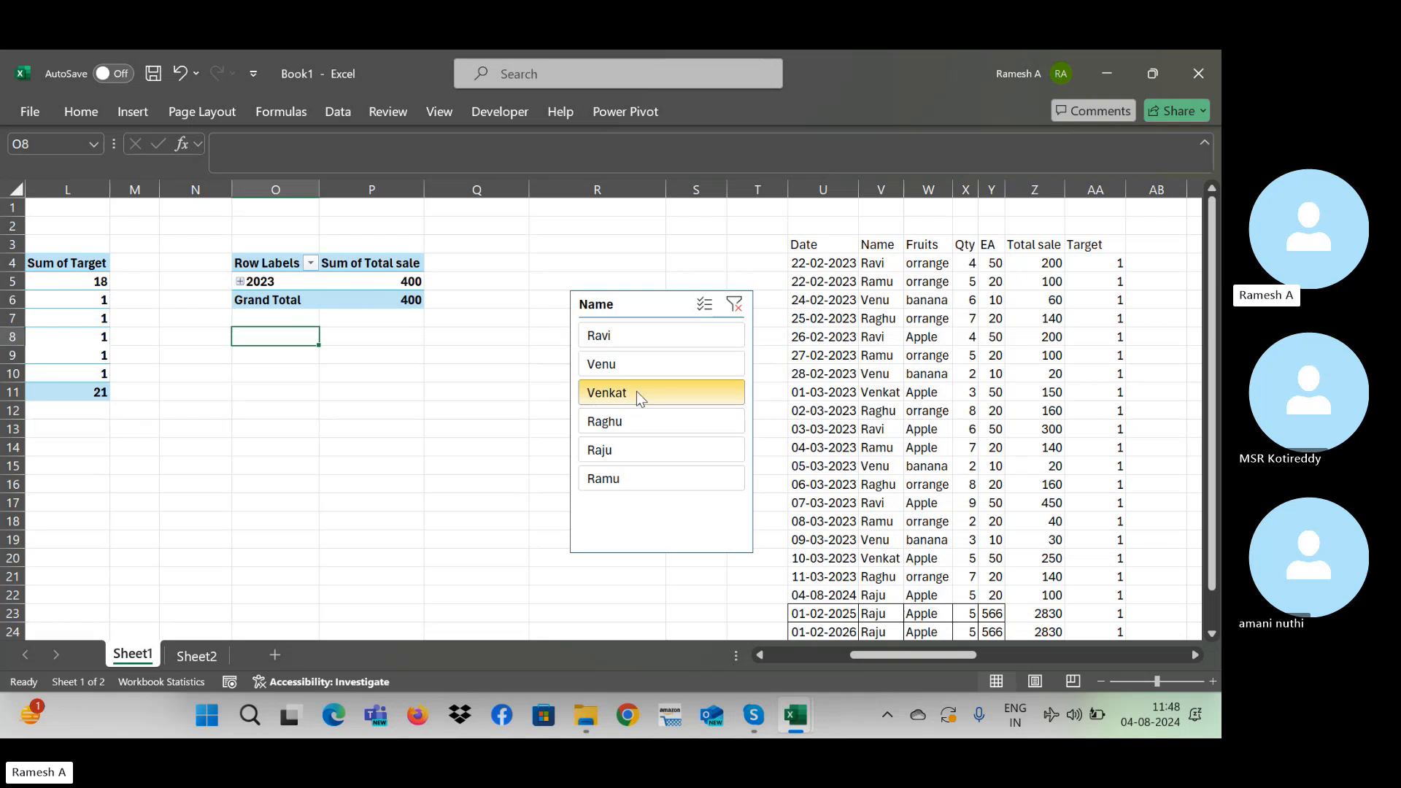
click(628, 337)
click(645, 419)
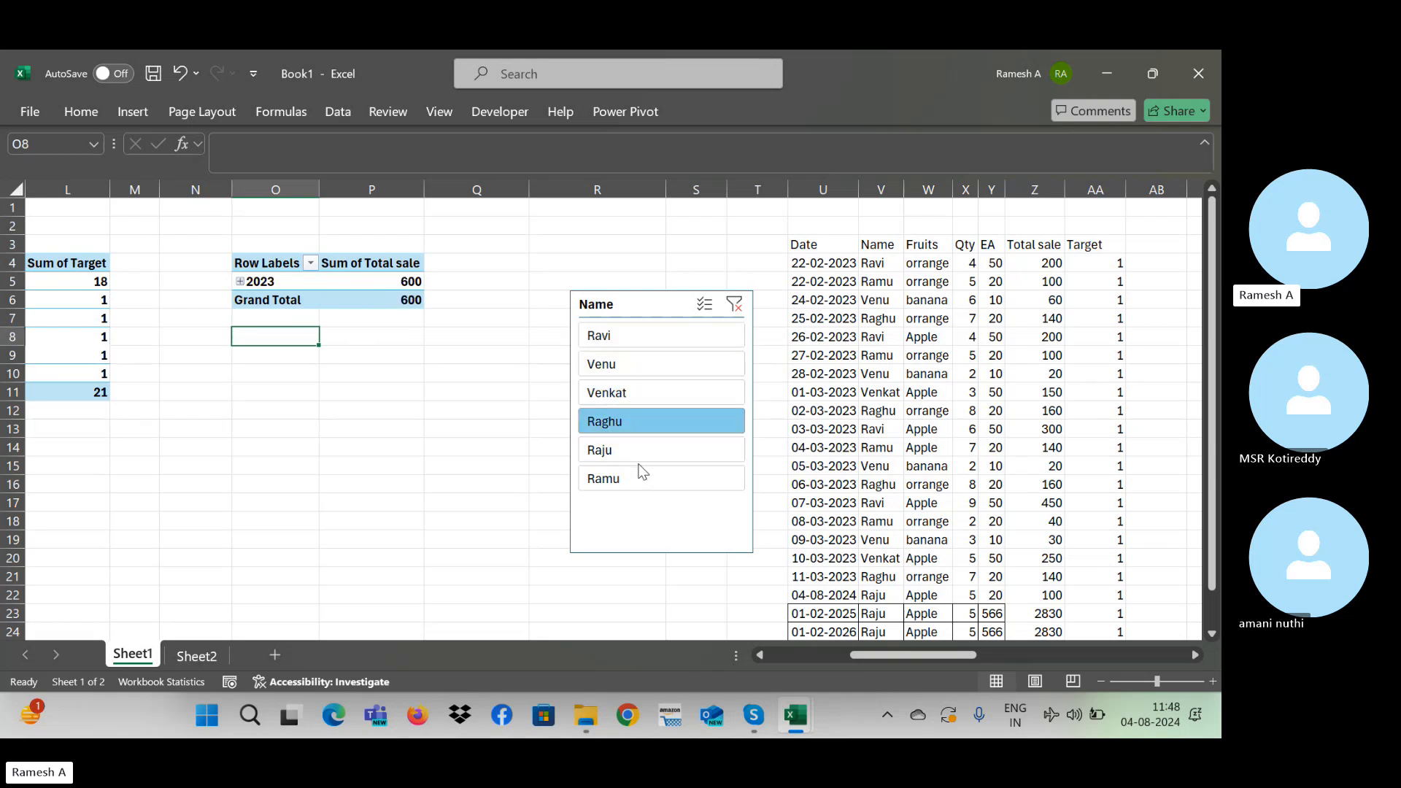
click(633, 334)
click(633, 364)
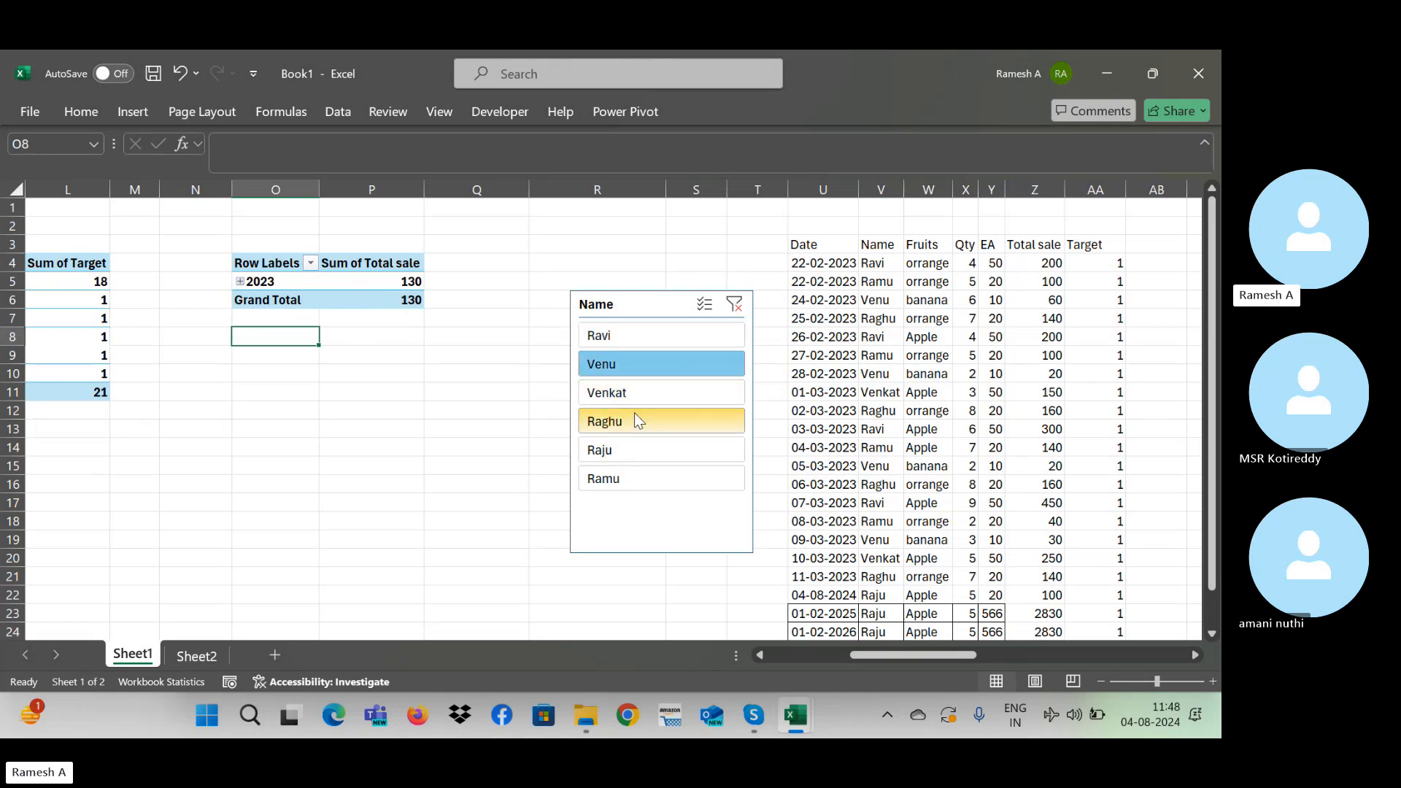
click(636, 421)
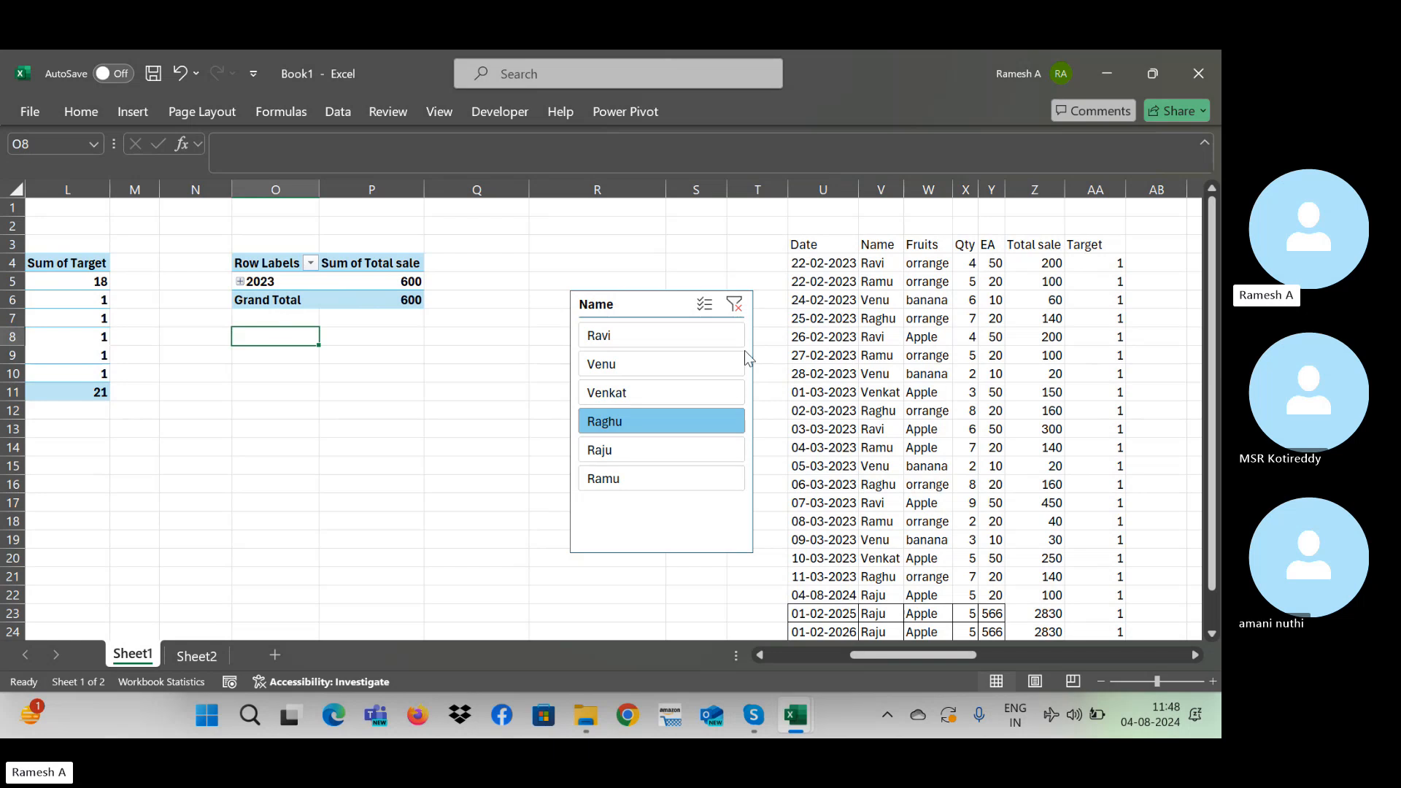
Step: Show the PivotTable's field list and add the Fruits field to the rows below Date
click(385, 300)
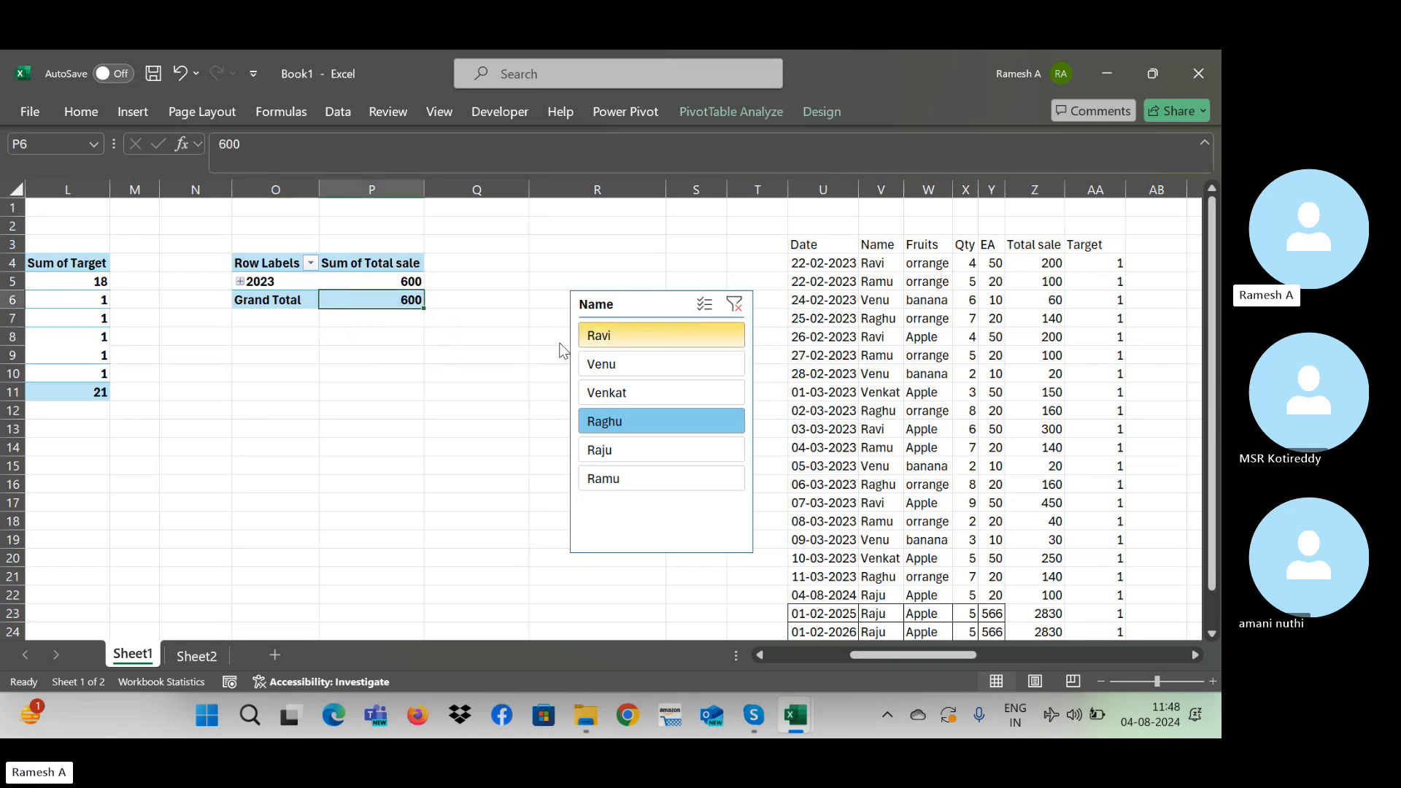
right_click(289, 282)
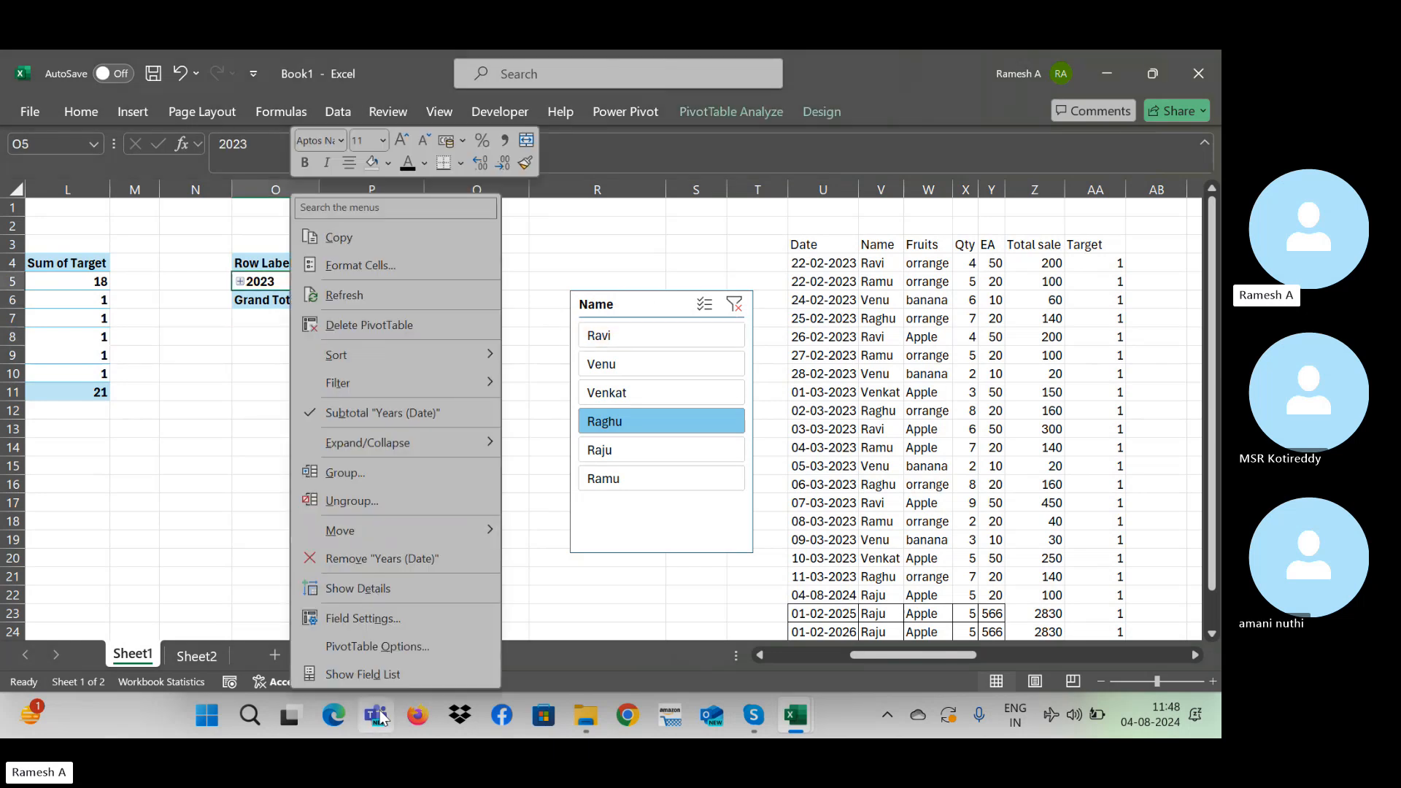
click(371, 671)
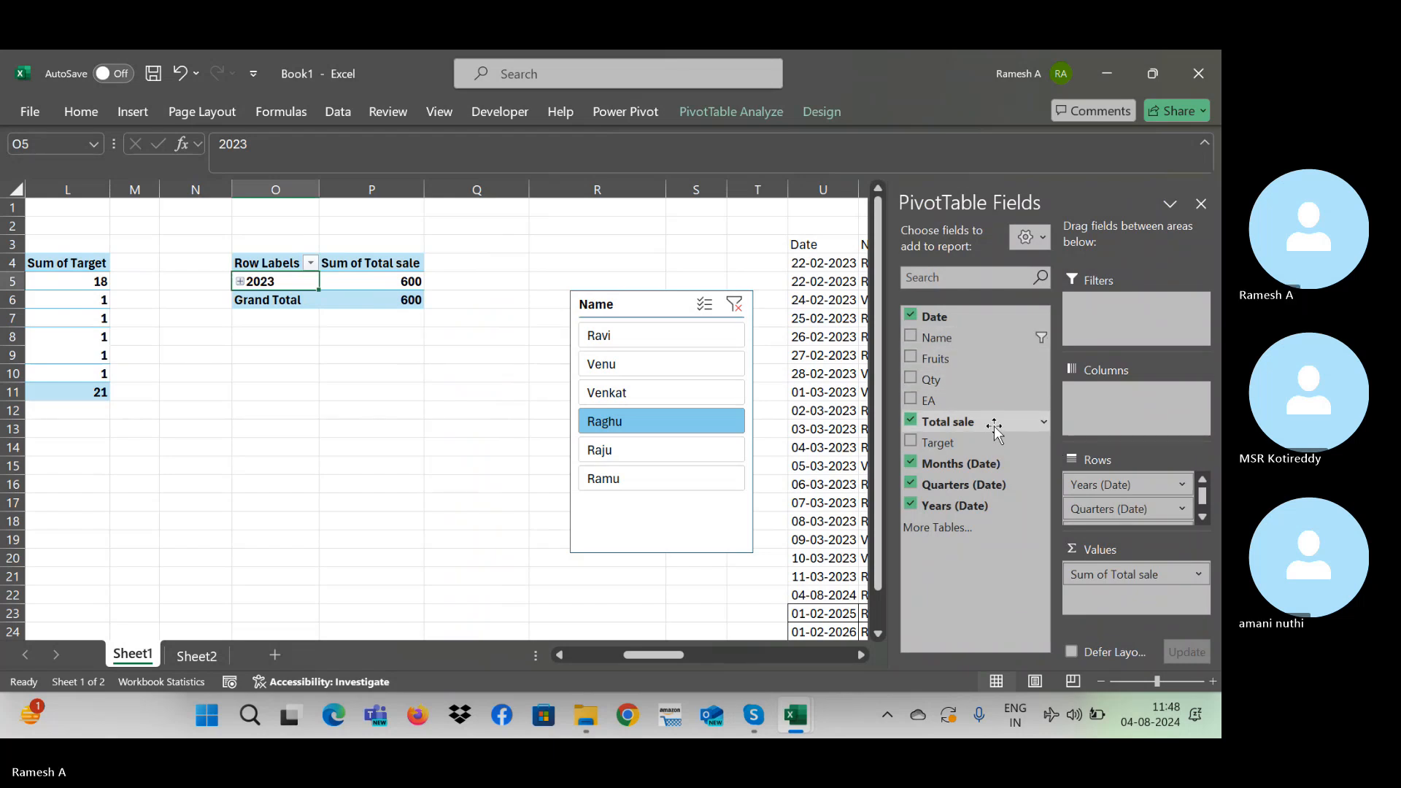
drag(948, 358, 1110, 515)
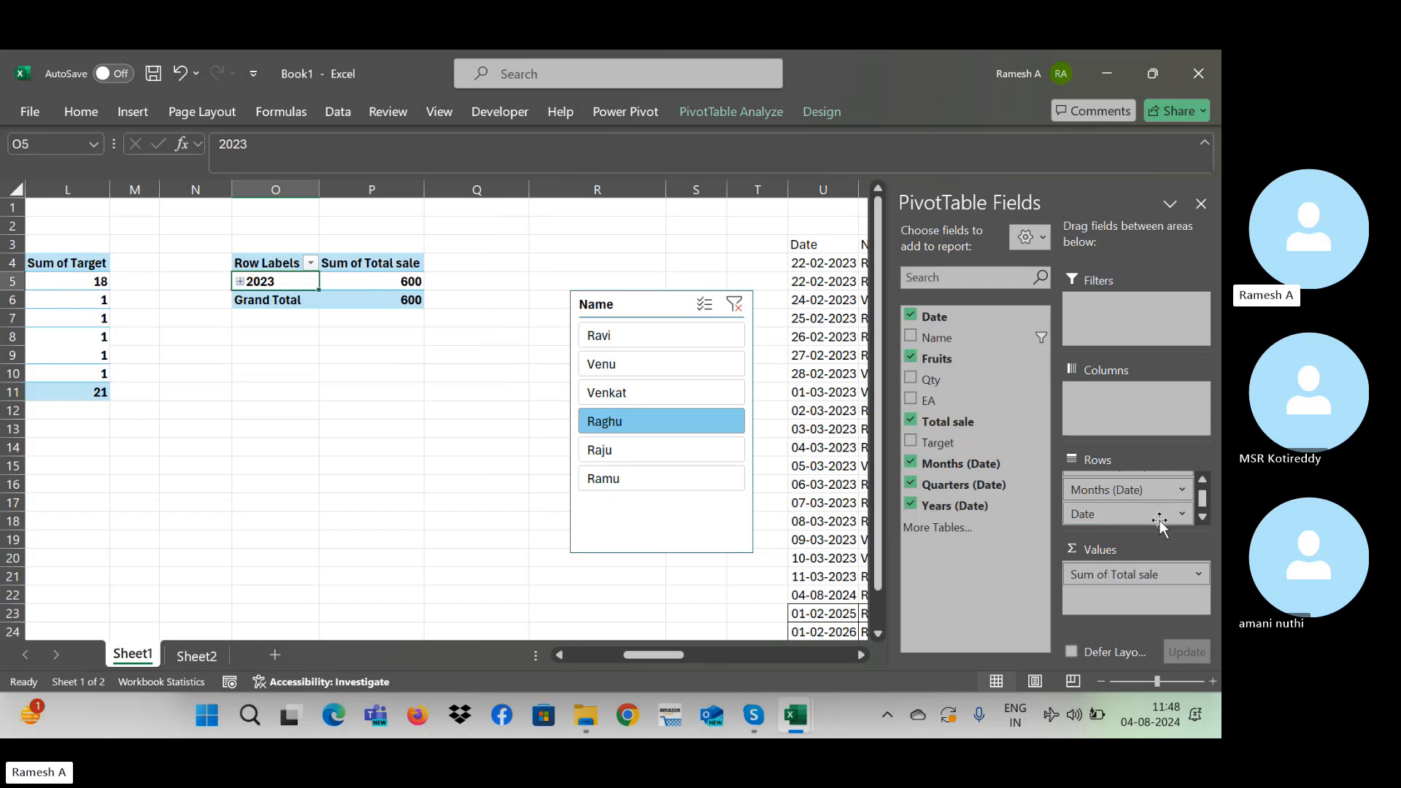
click(1203, 516)
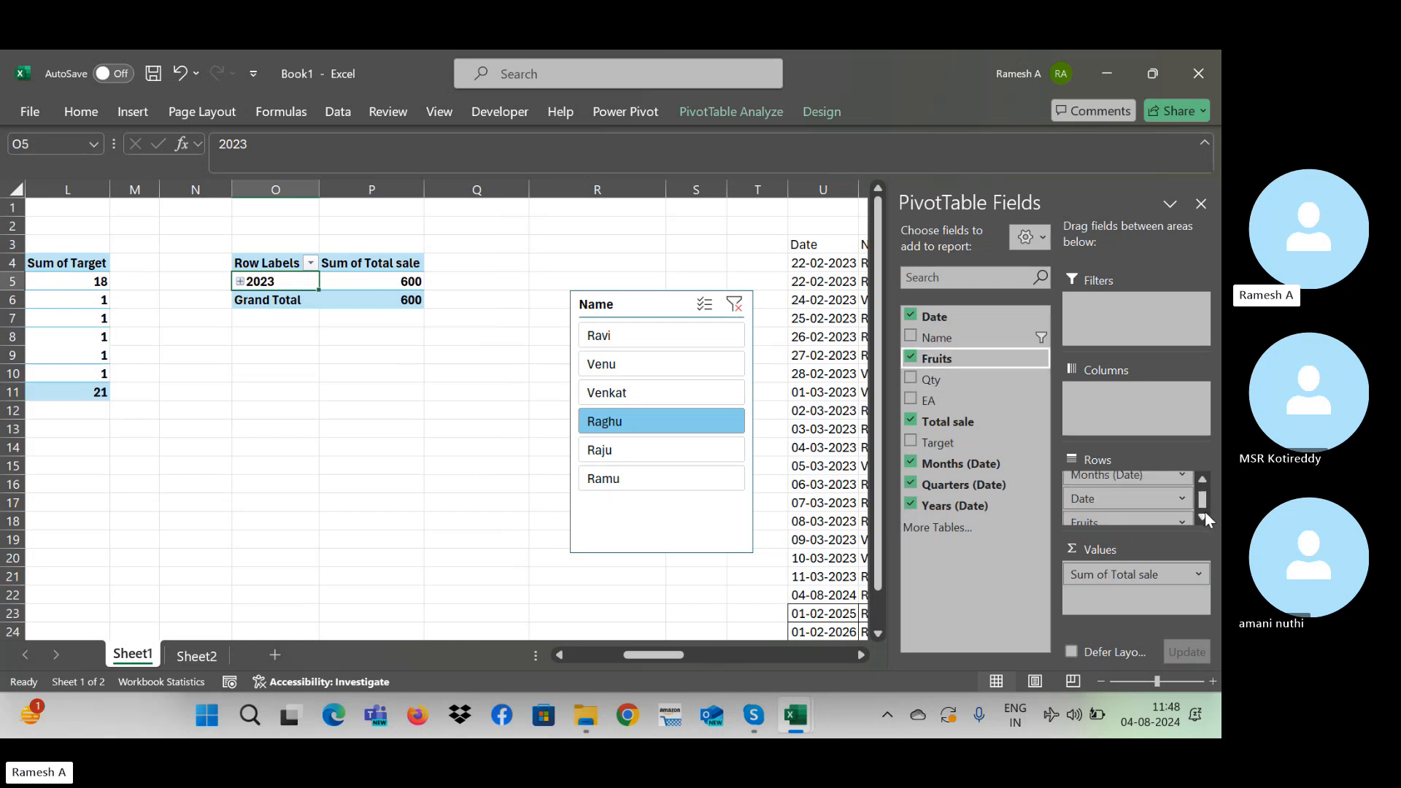
click(1203, 516)
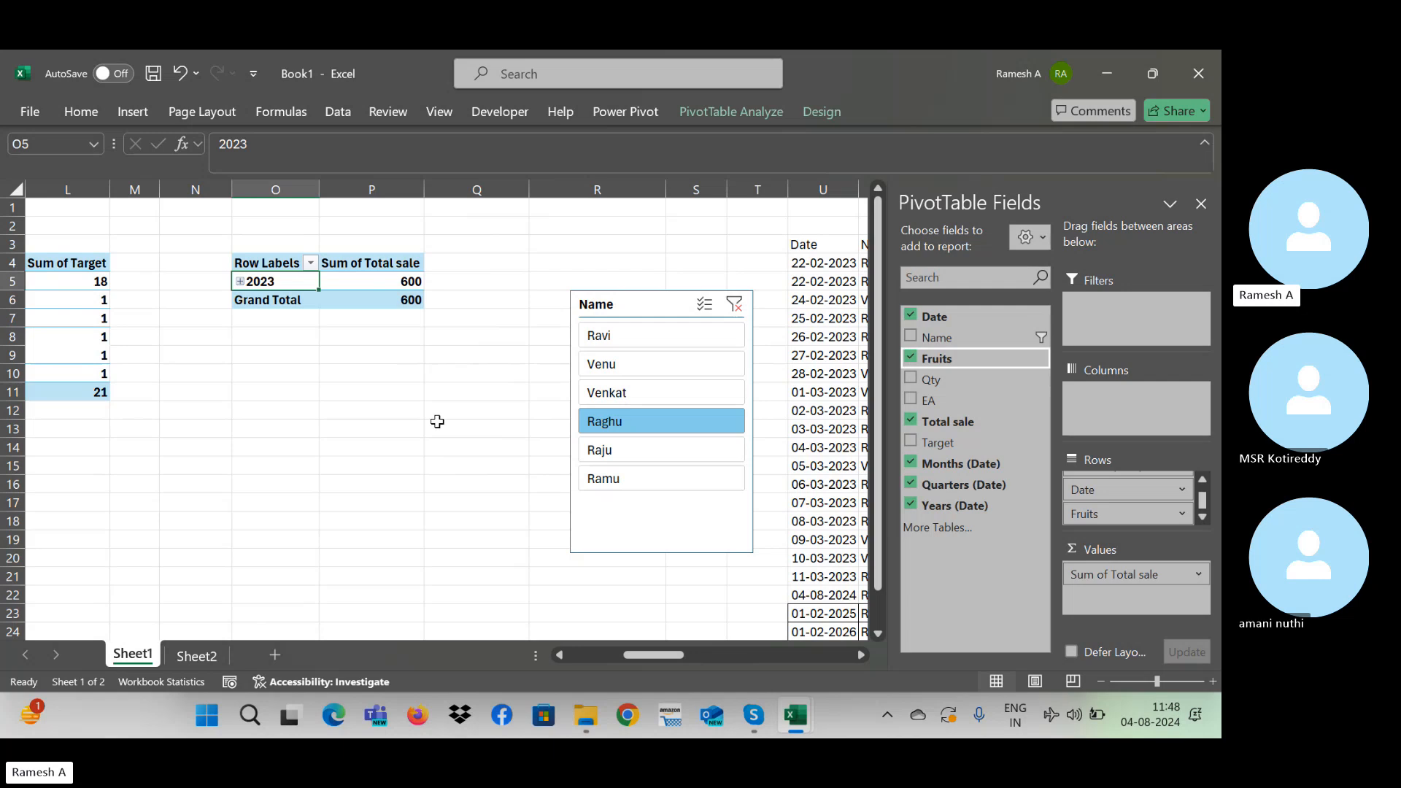
Step: Move Fruits to the top of the PivotTable's row fields, above Years (Date)
click(373, 386)
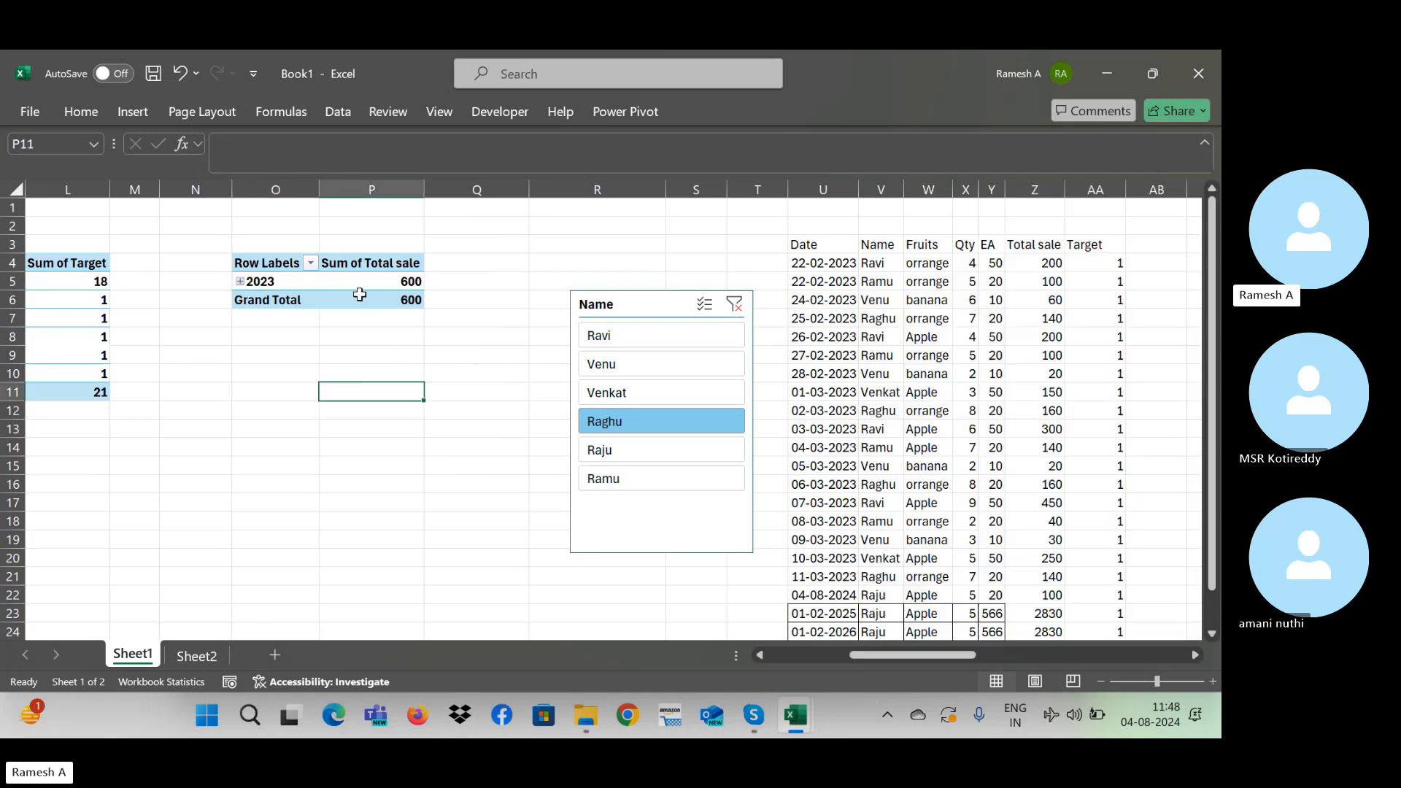
click(376, 285)
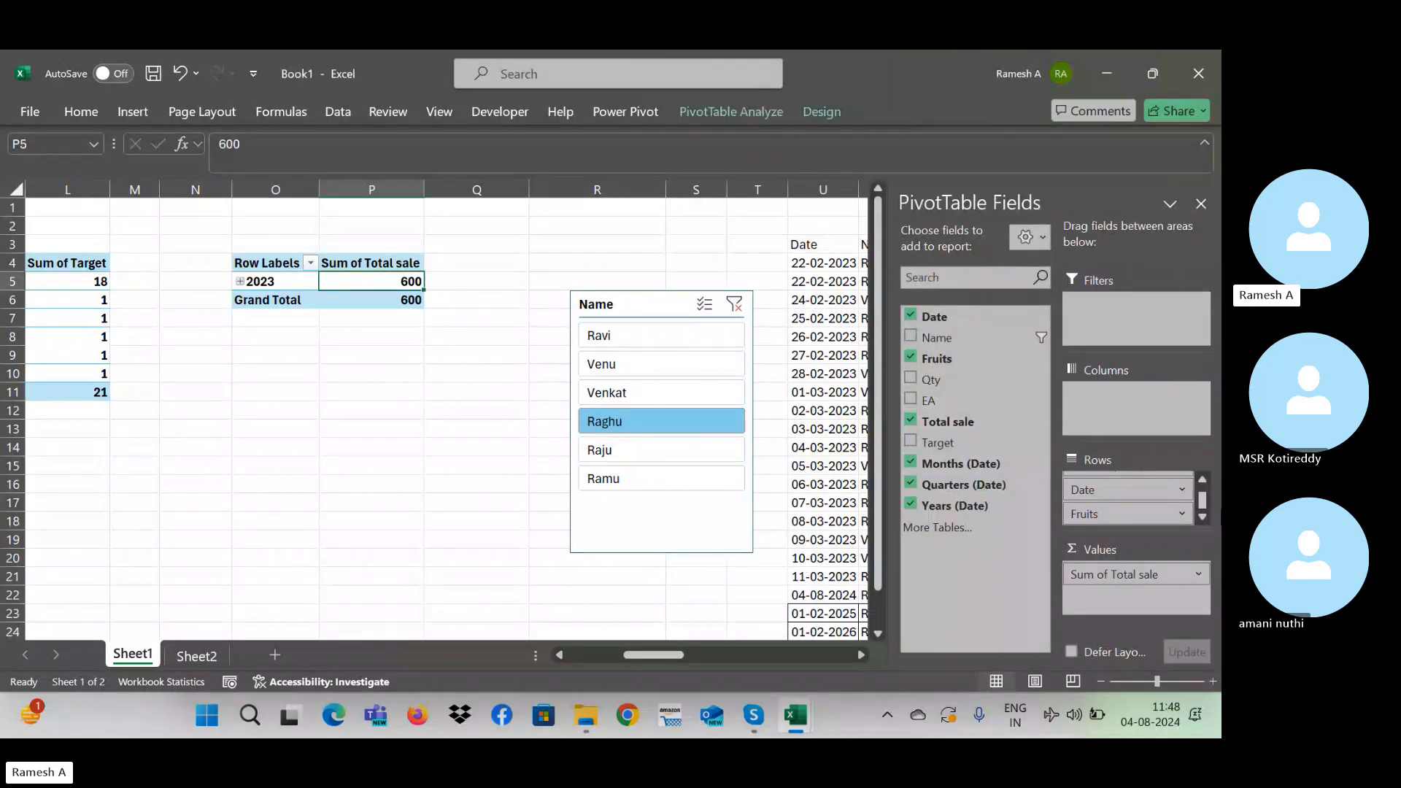
click(1205, 519)
drag(1142, 511, 1130, 483)
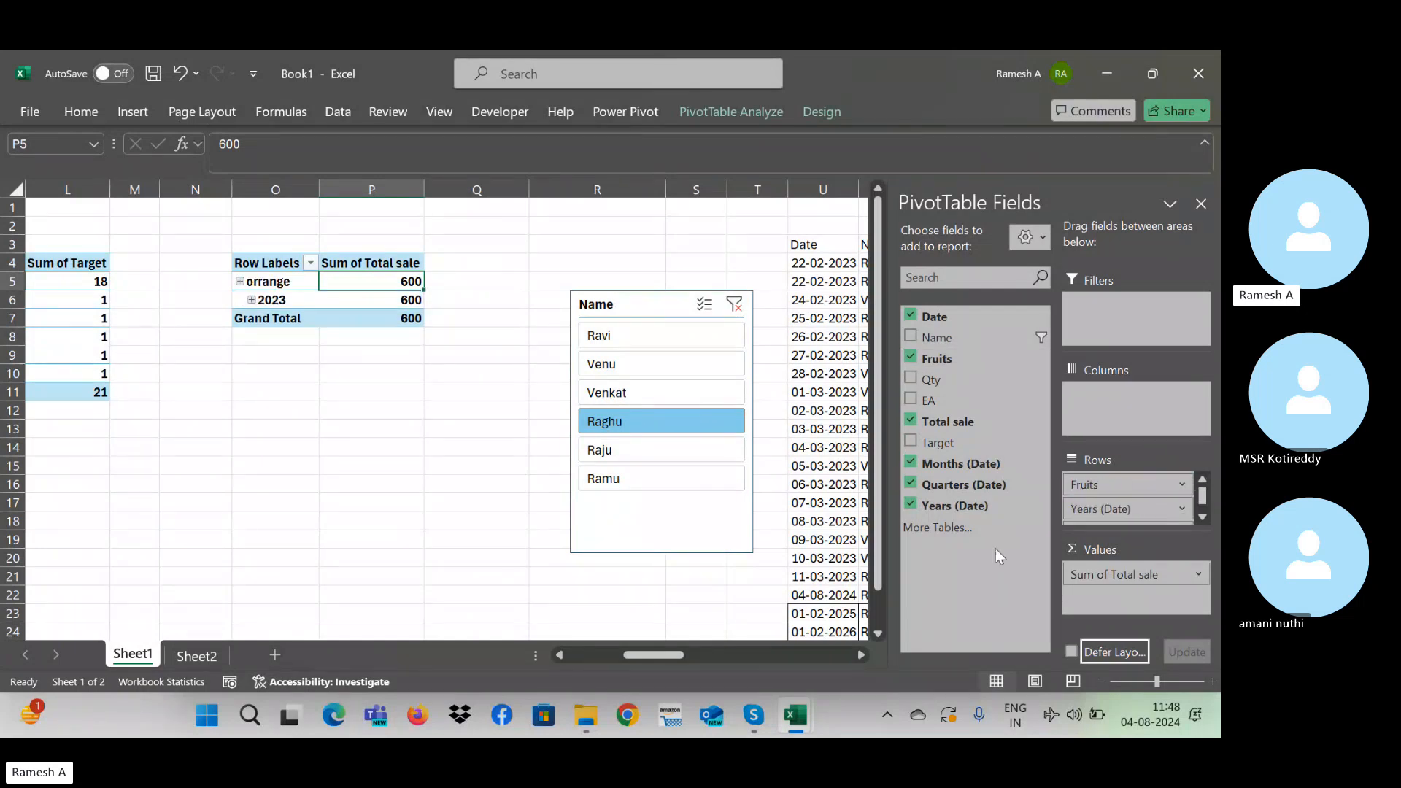
Step: Change the PivotTable's report layout to tabular form
click(464, 357)
click(354, 297)
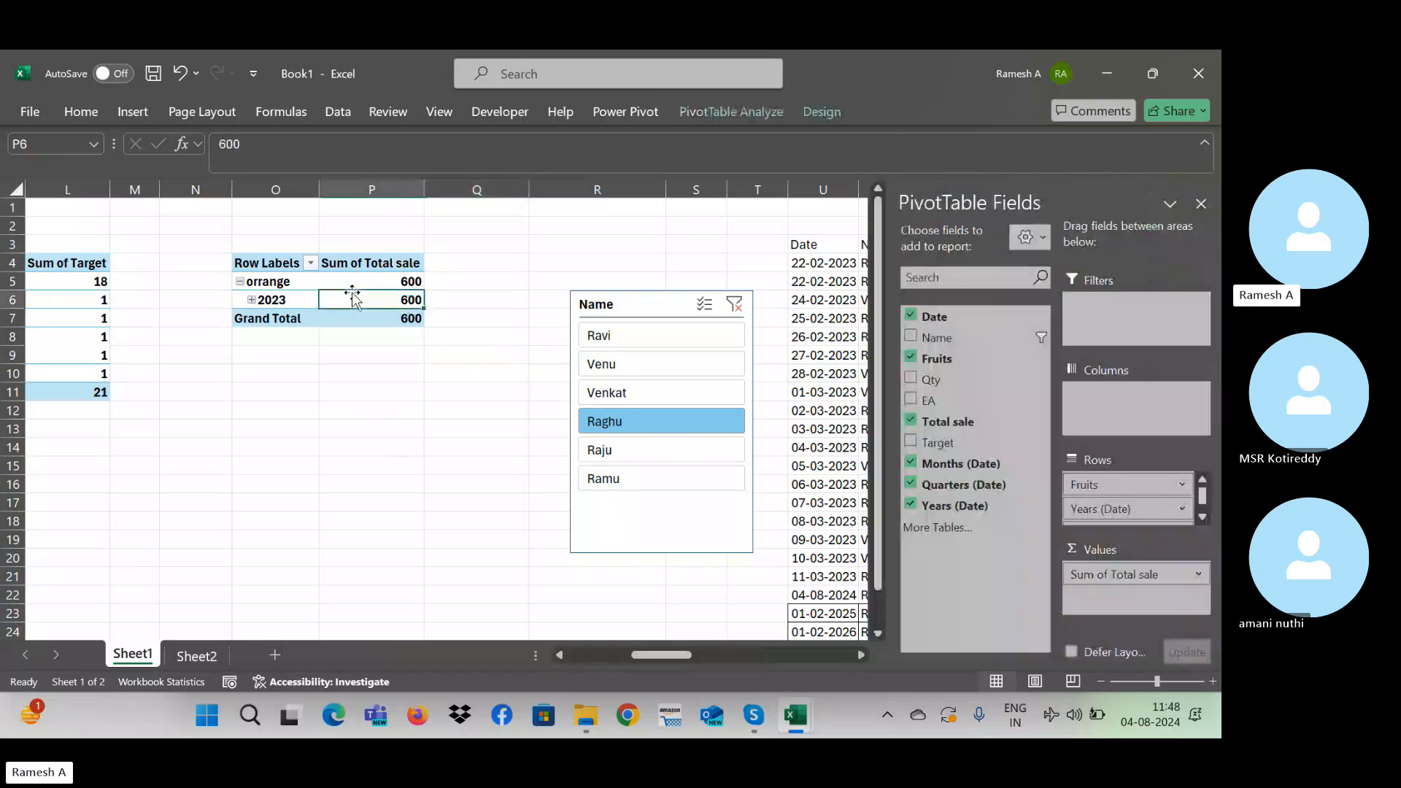
click(778, 110)
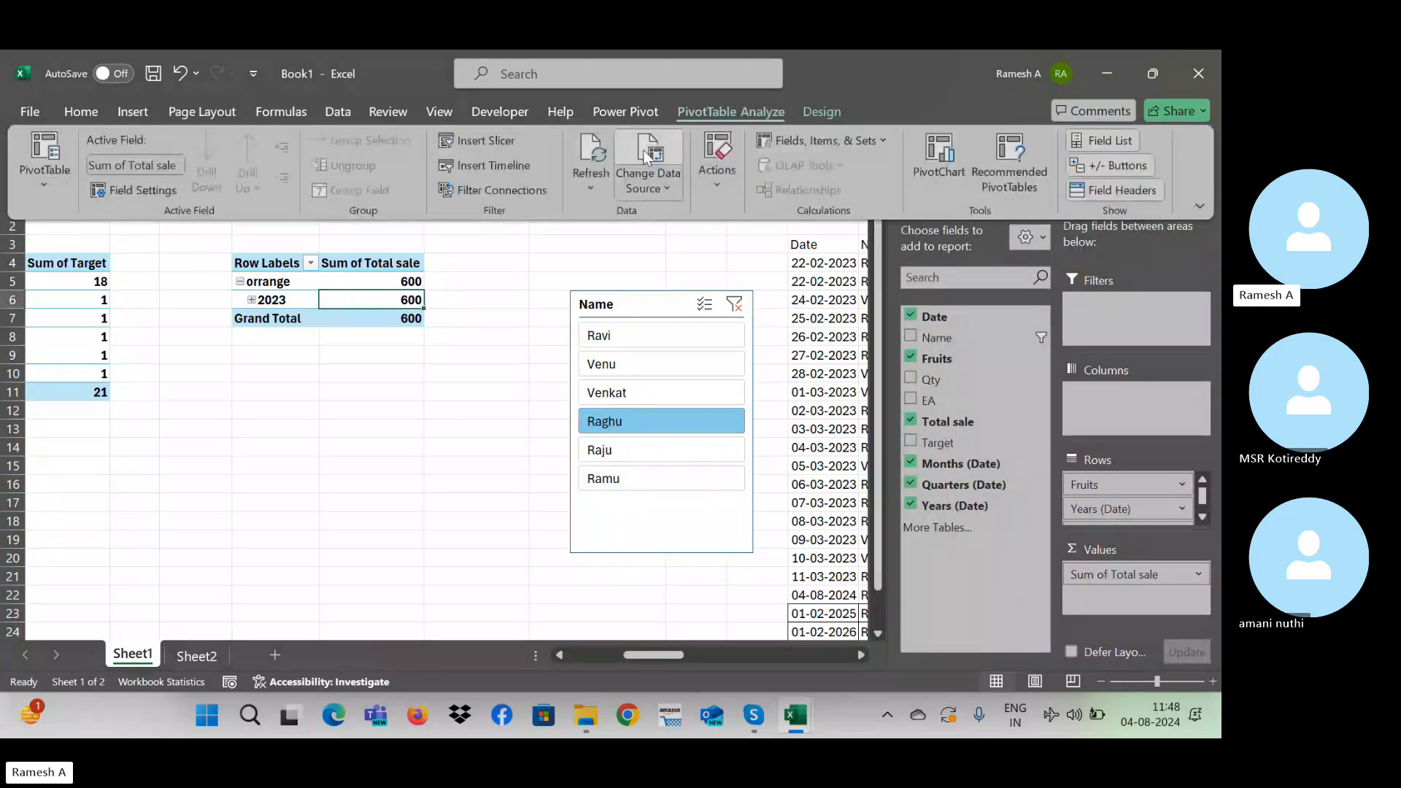
click(806, 113)
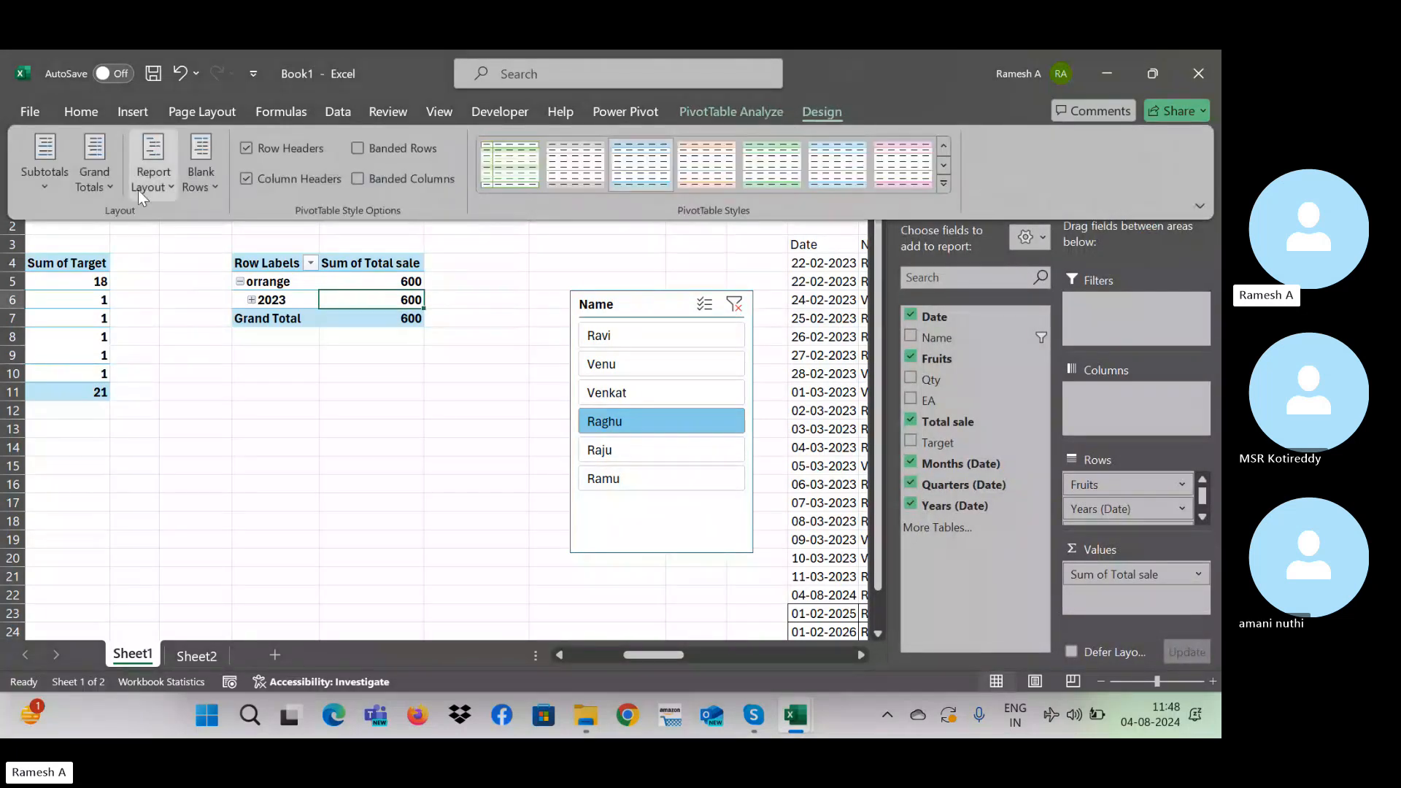
click(156, 177)
click(199, 294)
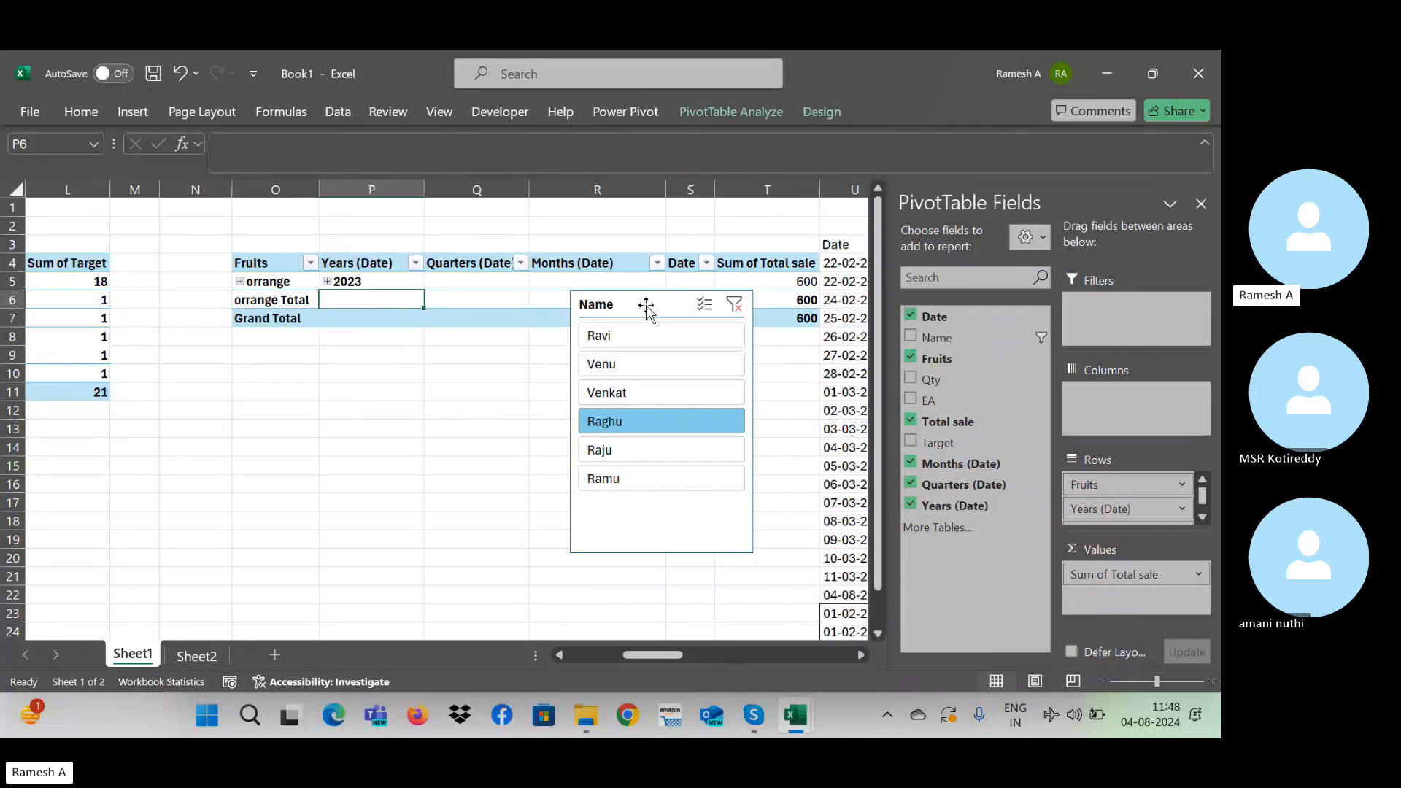
Step: Move the Name slicer below the widened PivotTable and filter by several names in turn, finishing on the fifth listed name
drag(664, 305, 784, 374)
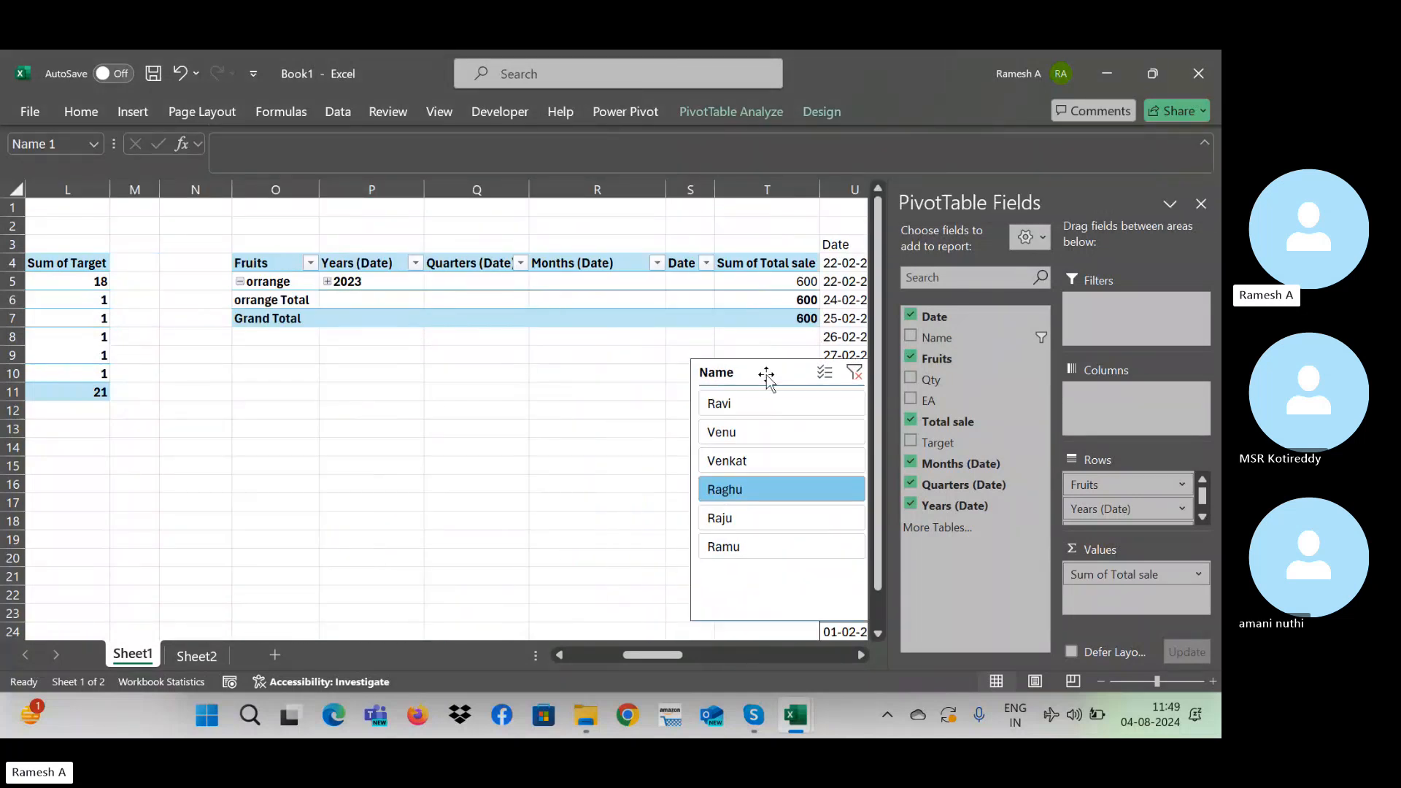
click(785, 459)
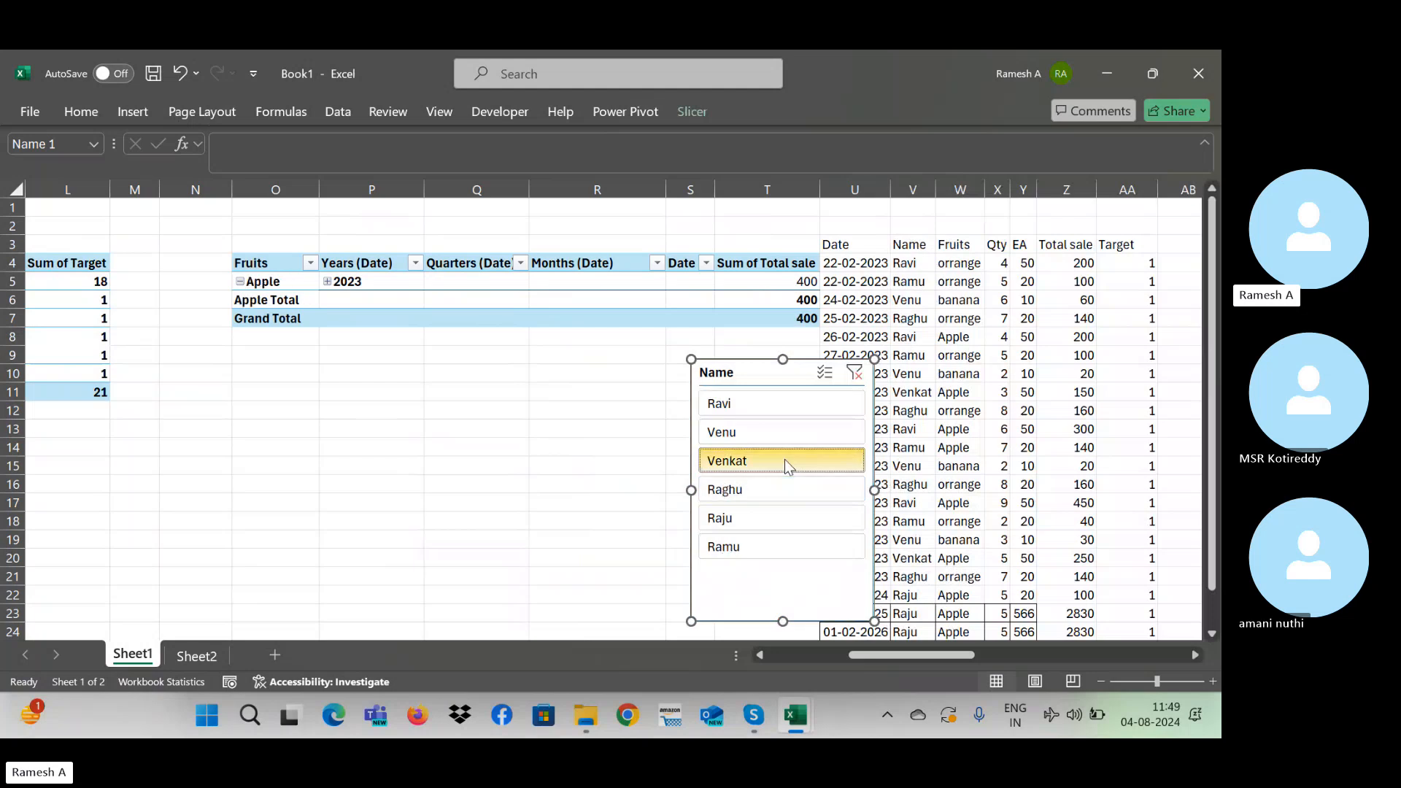
click(784, 489)
click(772, 433)
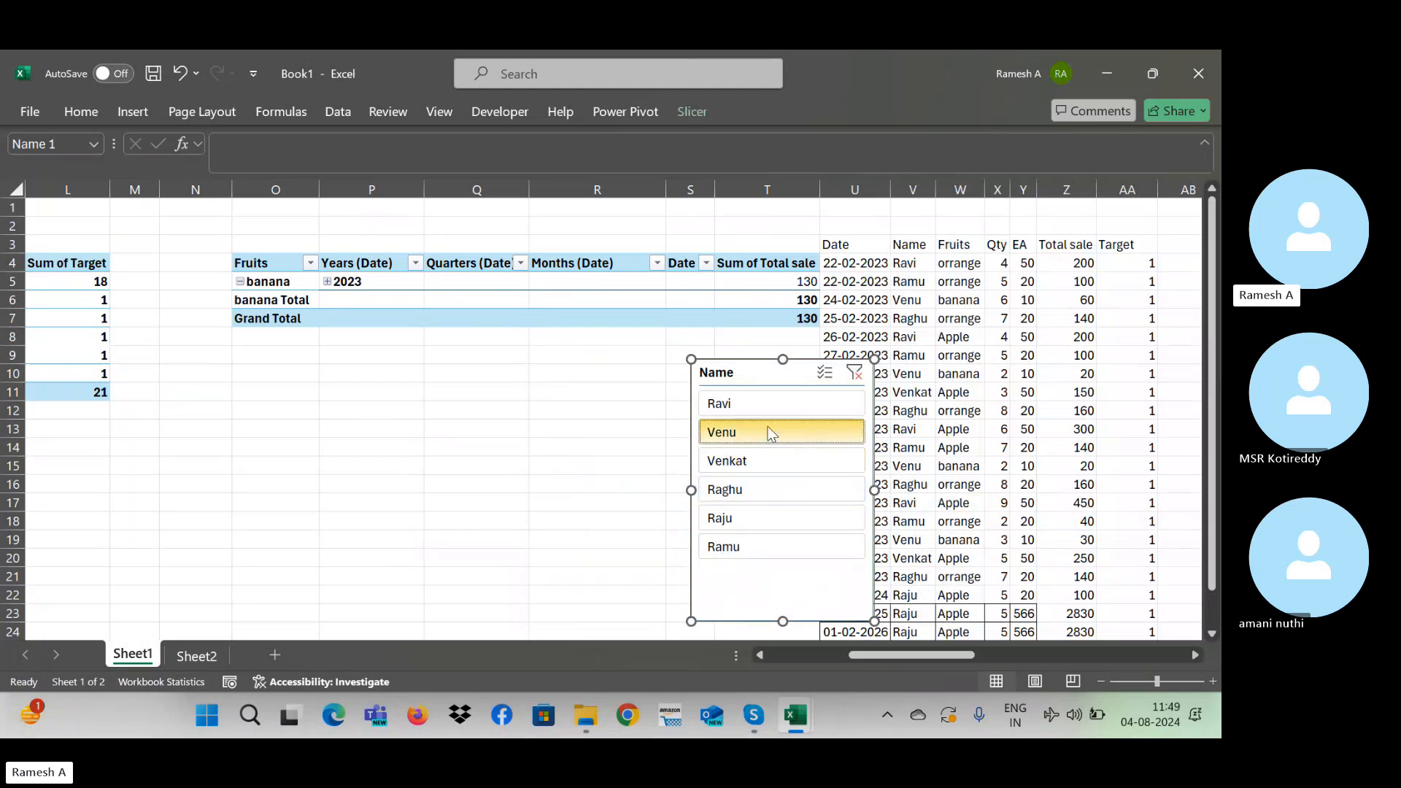
click(769, 490)
click(763, 518)
Step: Remove Quarters (Date), Months (Date) and Date from the PivotTable's rows, keeping Fruits and Years (Date)
click(482, 268)
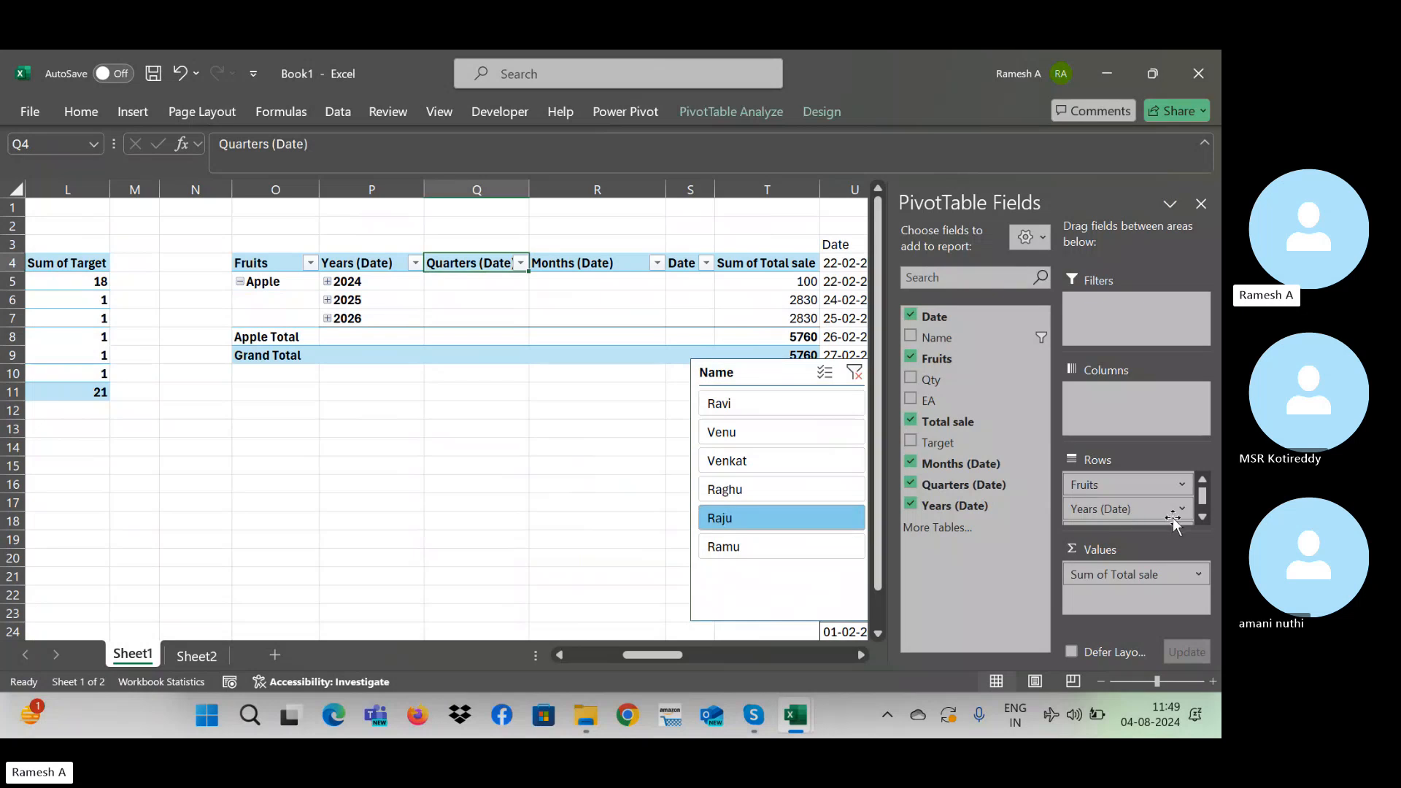
click(1202, 516)
drag(1149, 503, 1011, 586)
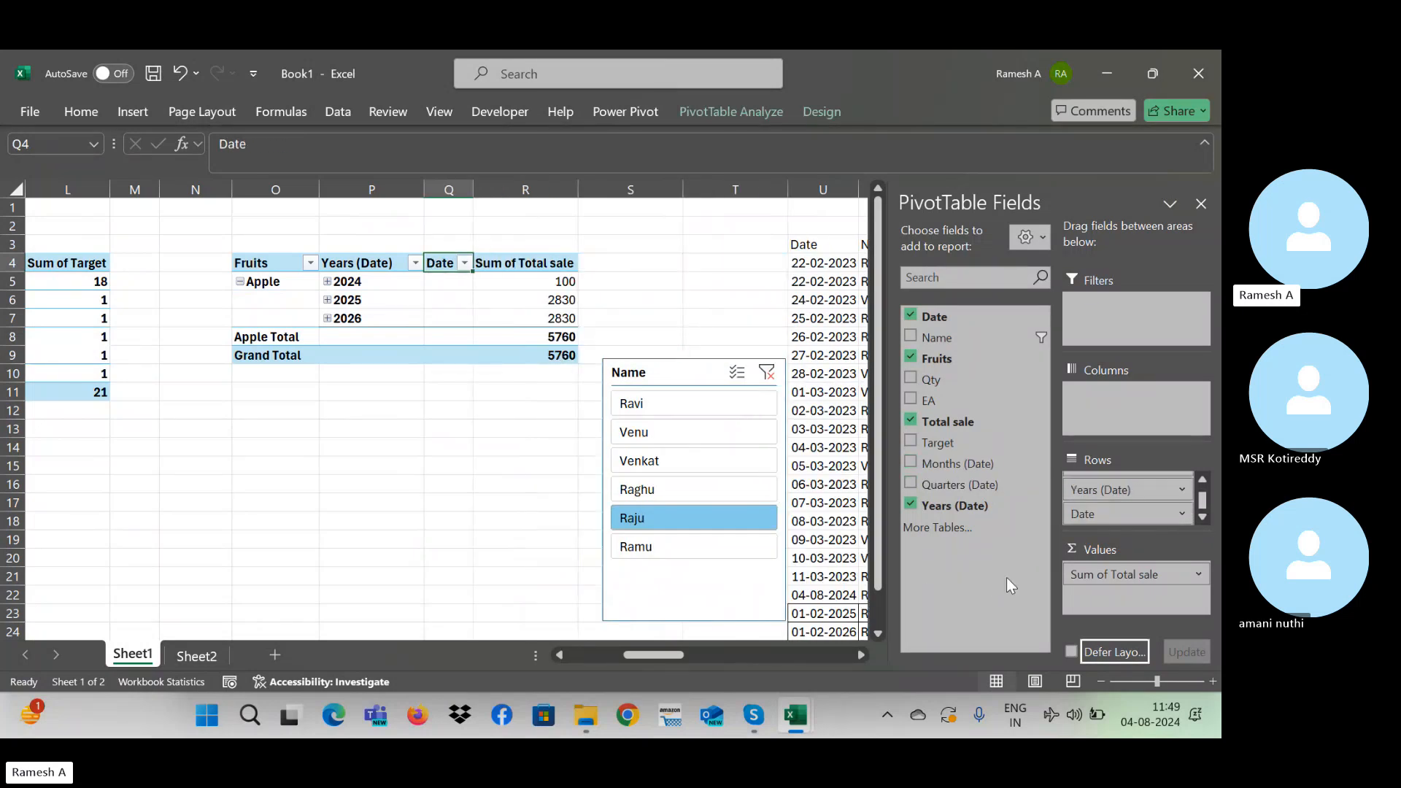
drag(1123, 515, 988, 587)
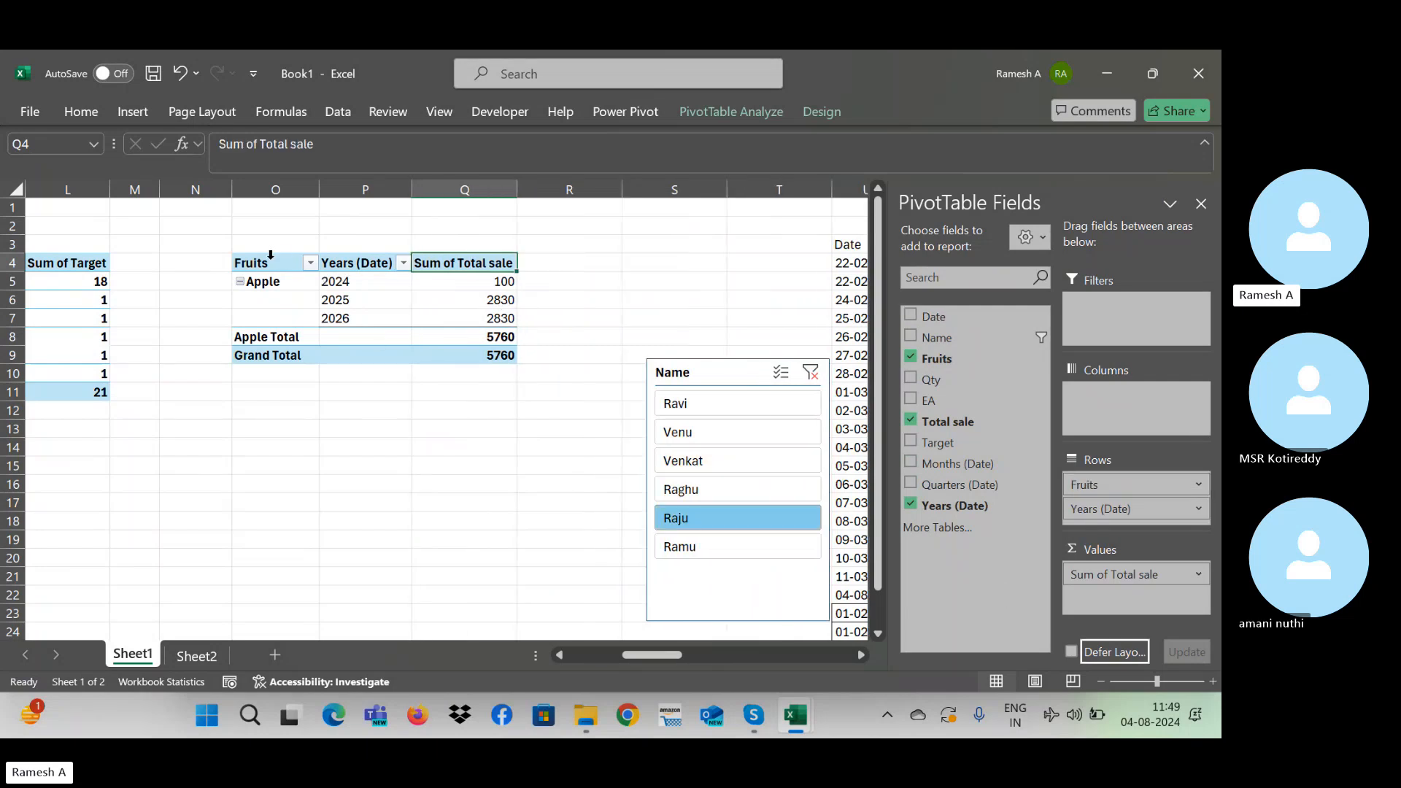
Step: Move the Name slicer up beside the narrowed PivotTable, with its upper edge just below row 5
drag(717, 363, 672, 273)
click(683, 264)
click(682, 284)
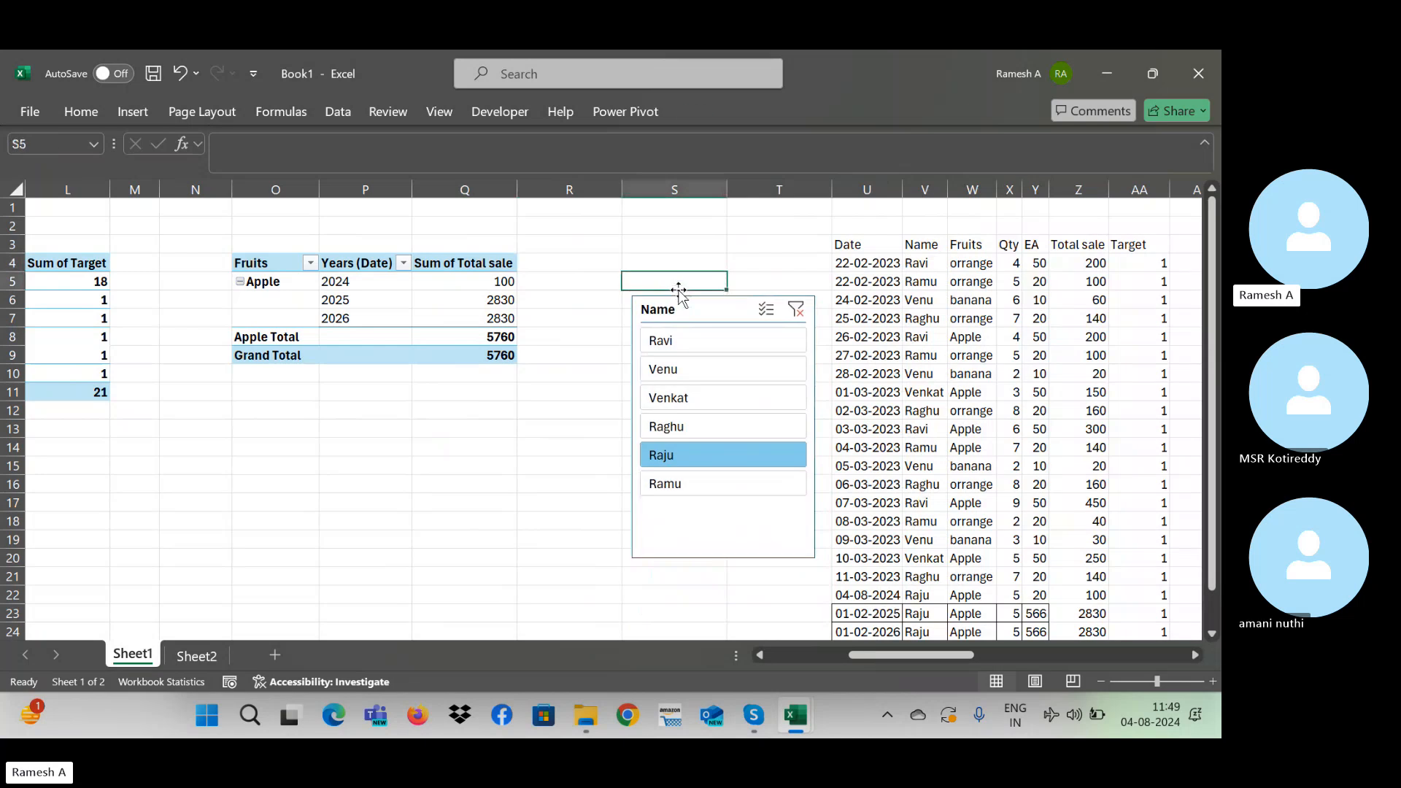
Step: Filter the PivotTable by each remaining name in turn, finishing with the first and fourth listed names selected together in the Name slicer
click(695, 365)
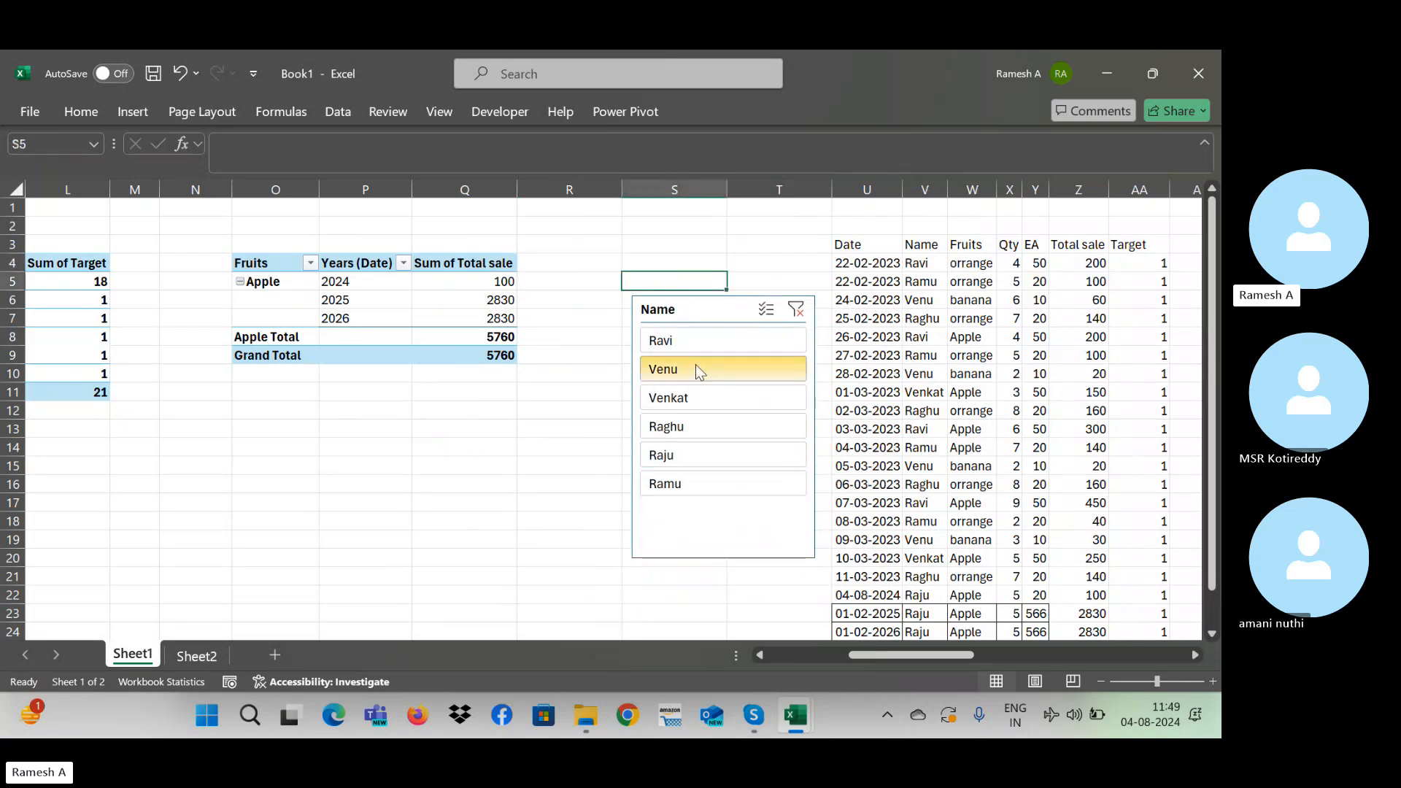
click(715, 434)
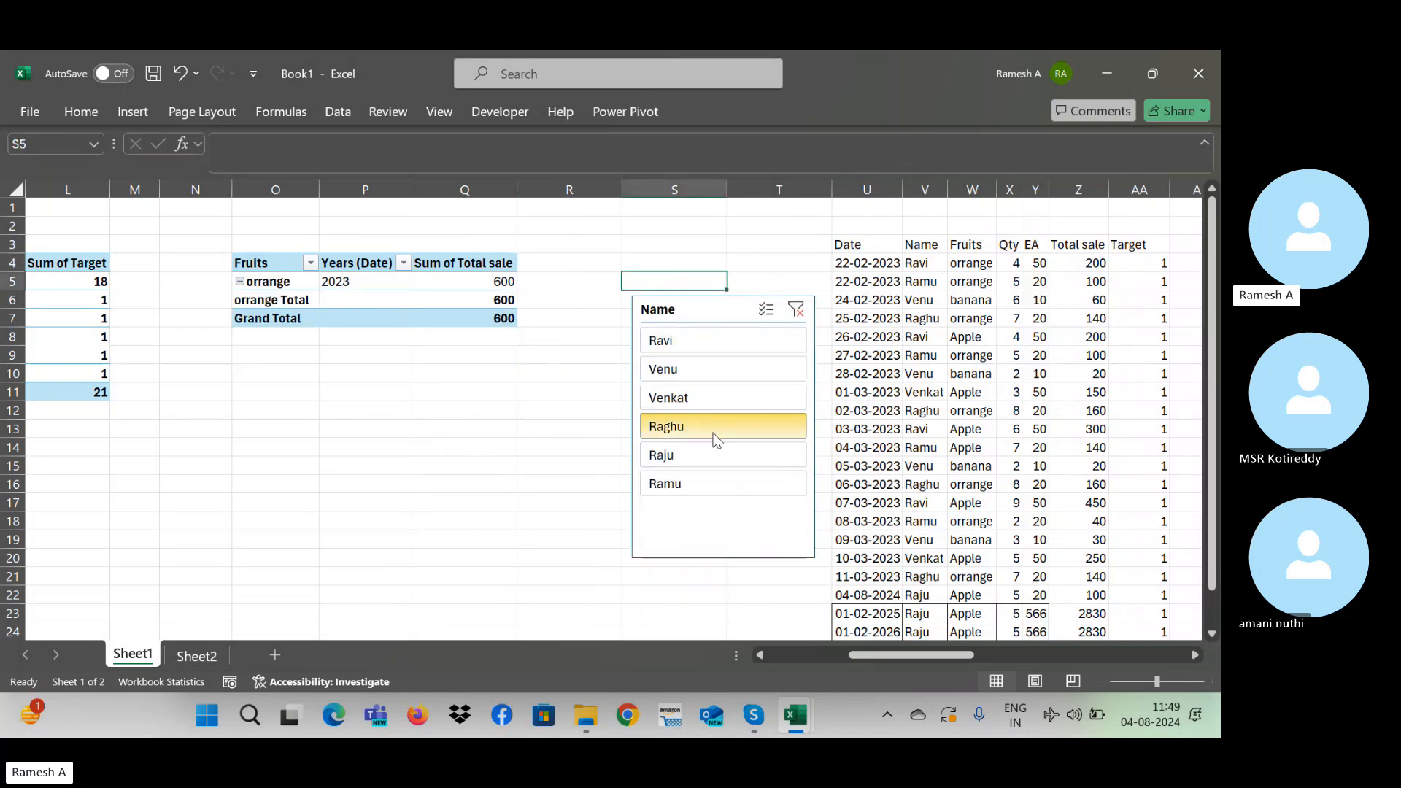
click(712, 478)
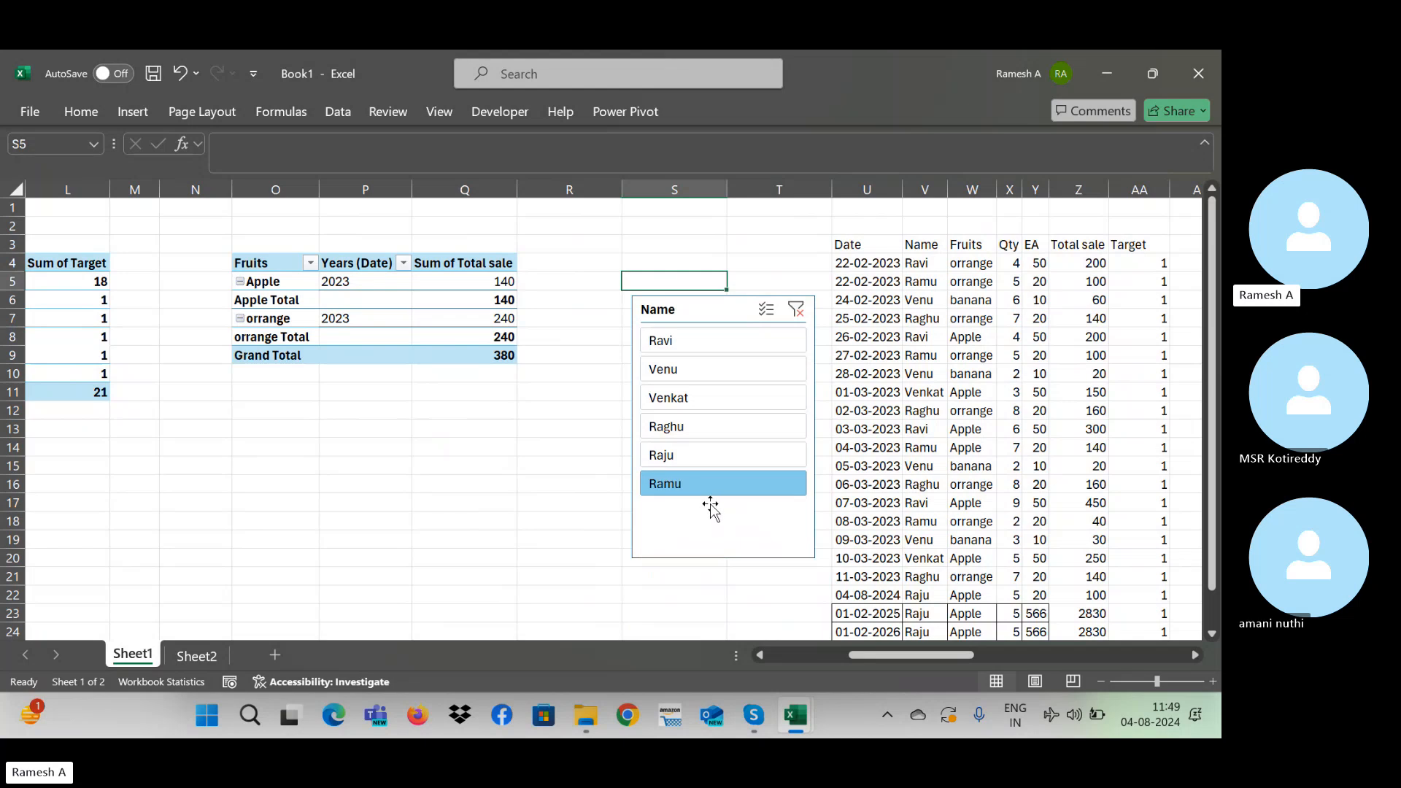
click(694, 456)
click(697, 421)
click(698, 394)
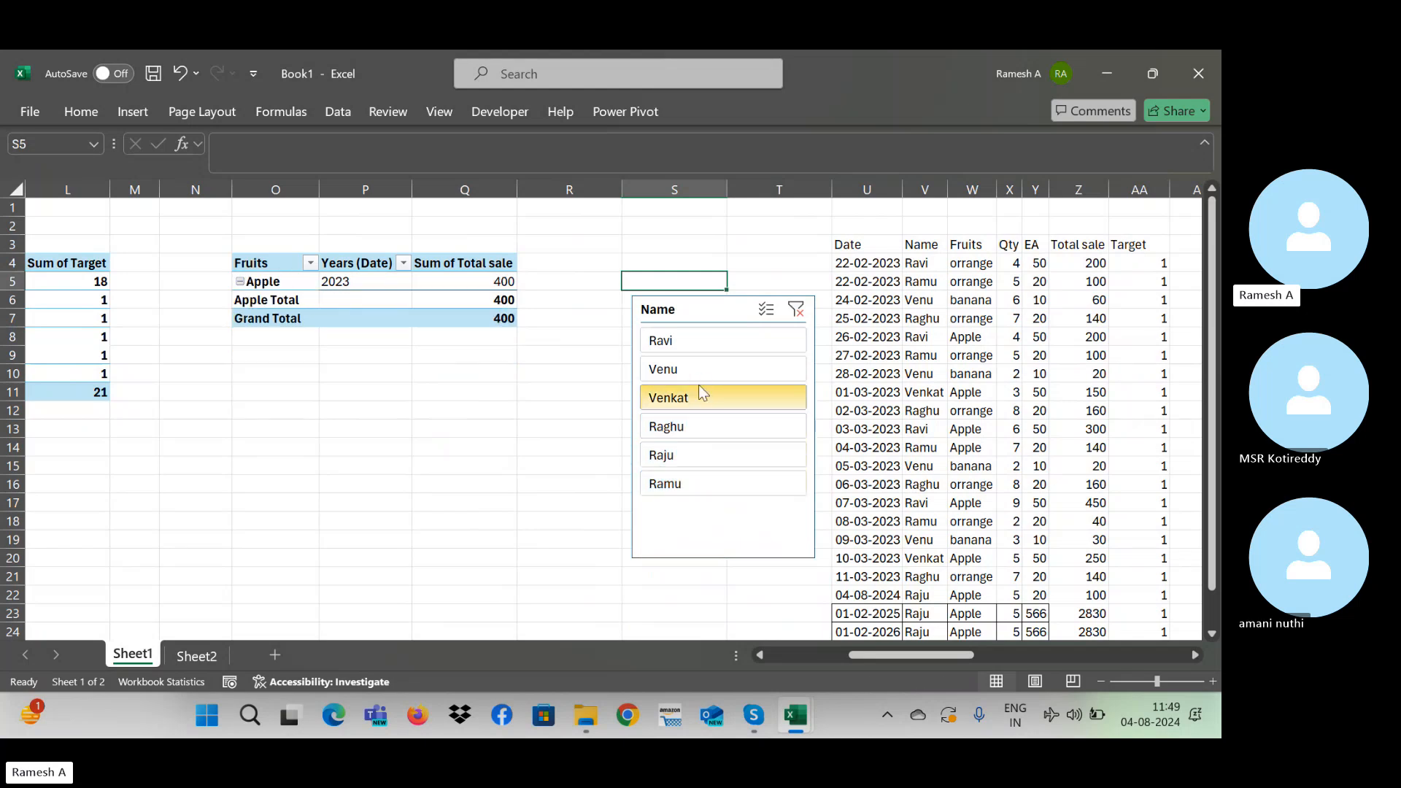
click(700, 345)
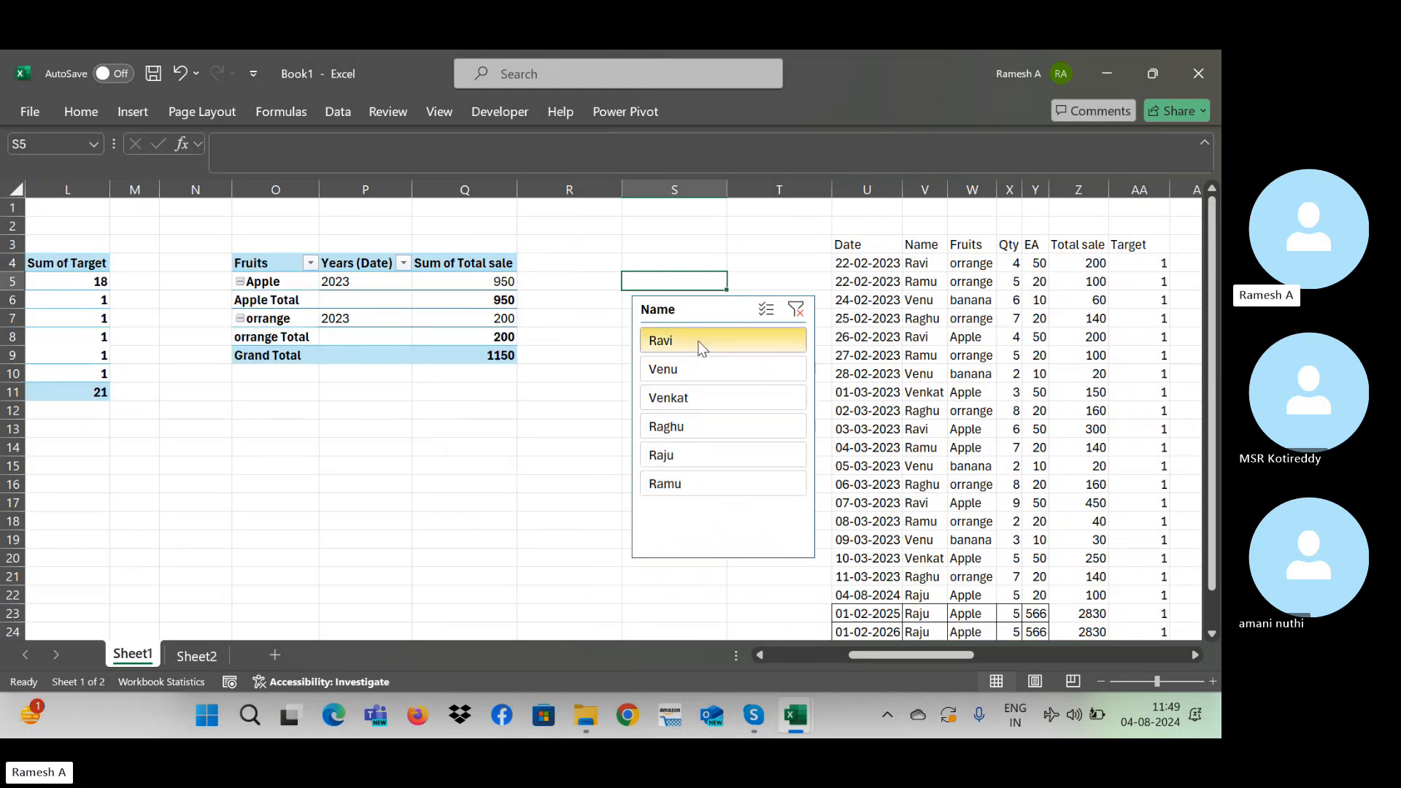
ctrl+click(696, 433)
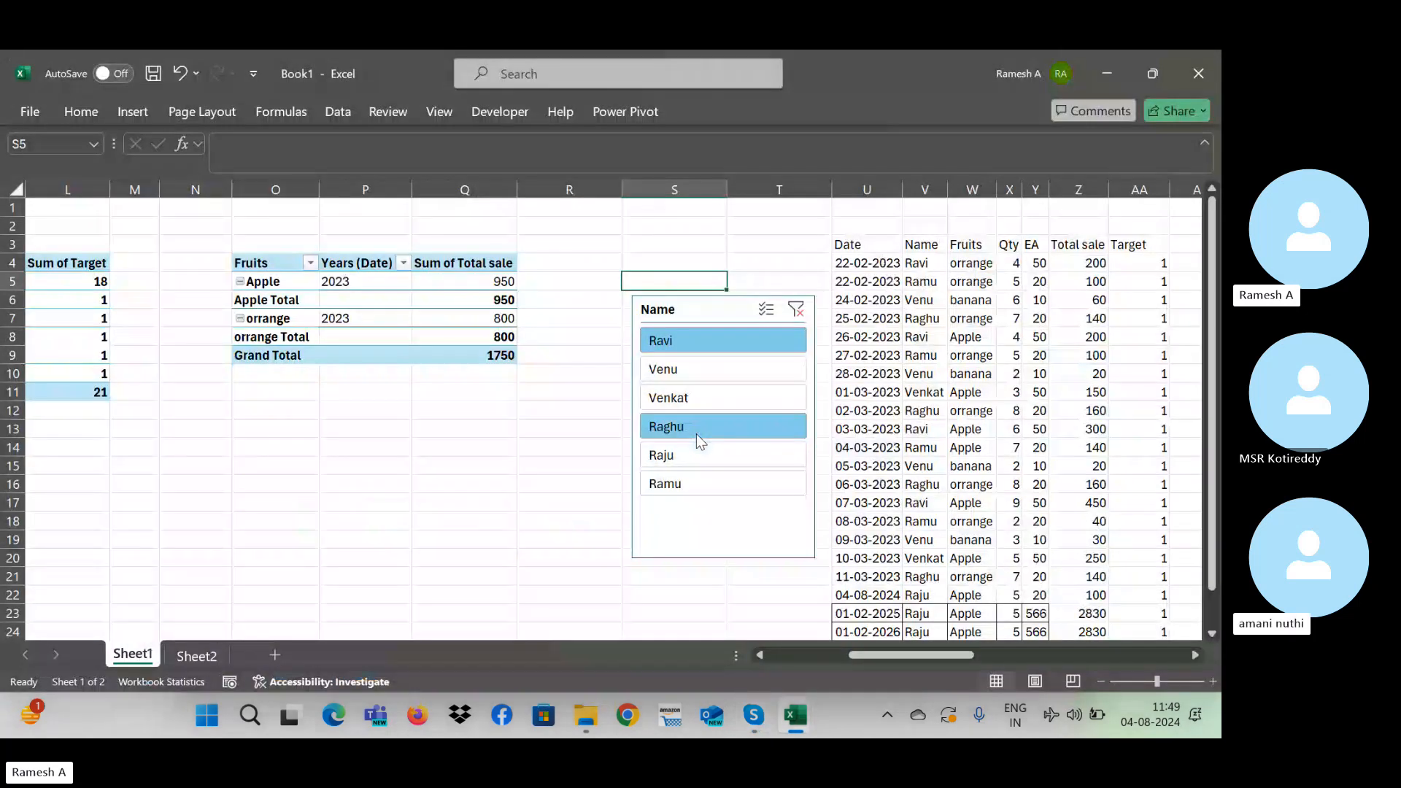
click(440, 495)
key(Right)
key(Right)
key(Right)
key(Right)
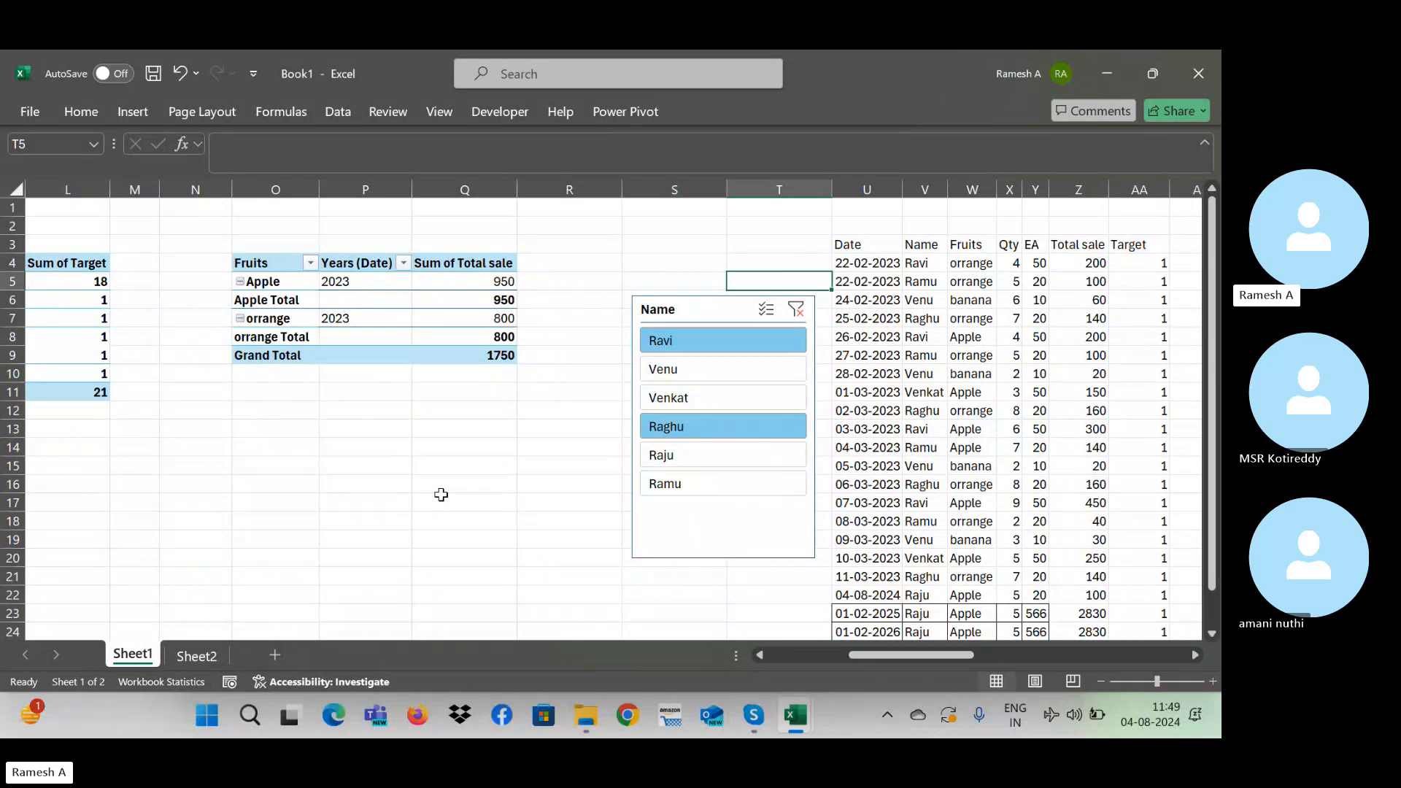
key(Left)
Step: Switch to the chartsss.xlsx workbook and maximize its window
key(alt+Tab)
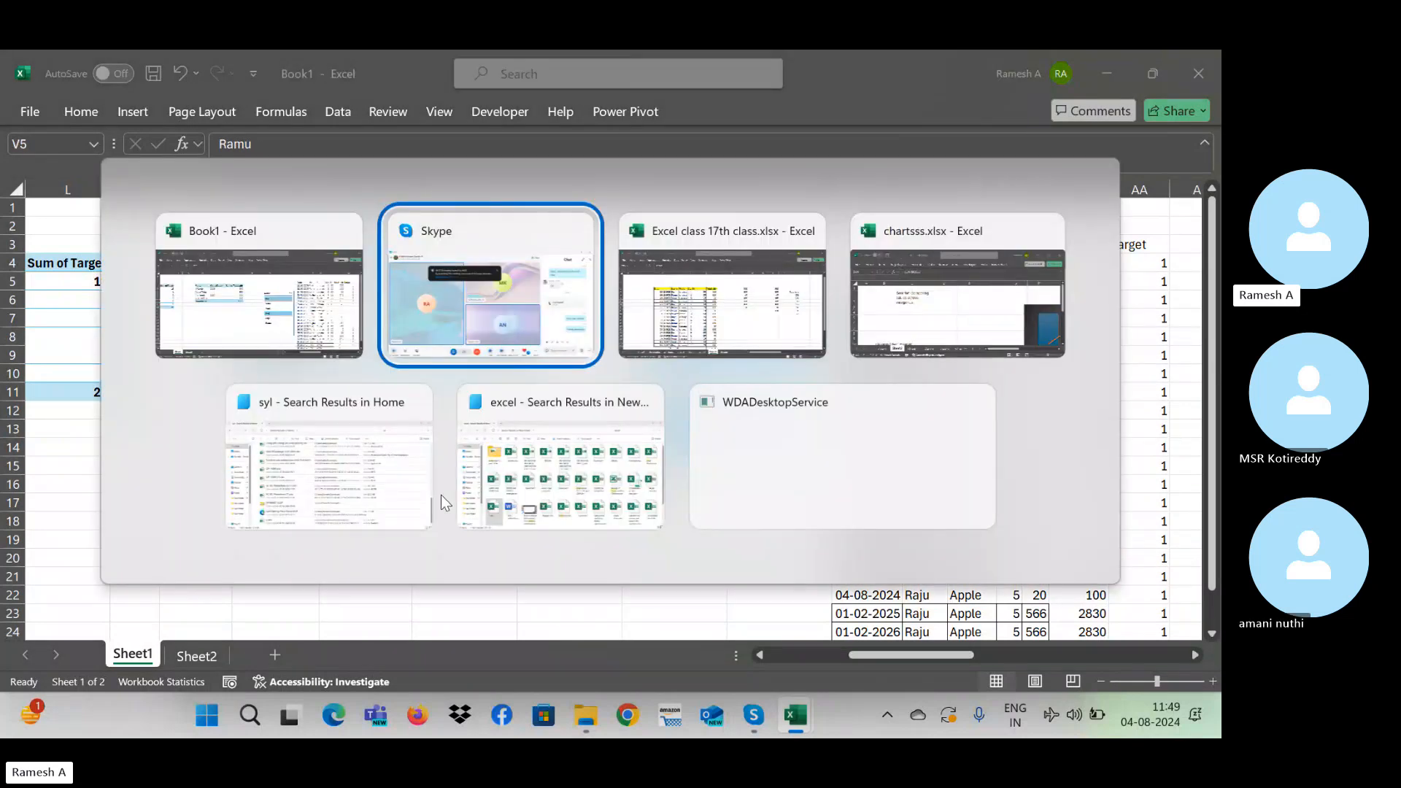
key(alt+Tab)
key(alt+Tab)
key(alt+Tab)
key(alt+Tab)
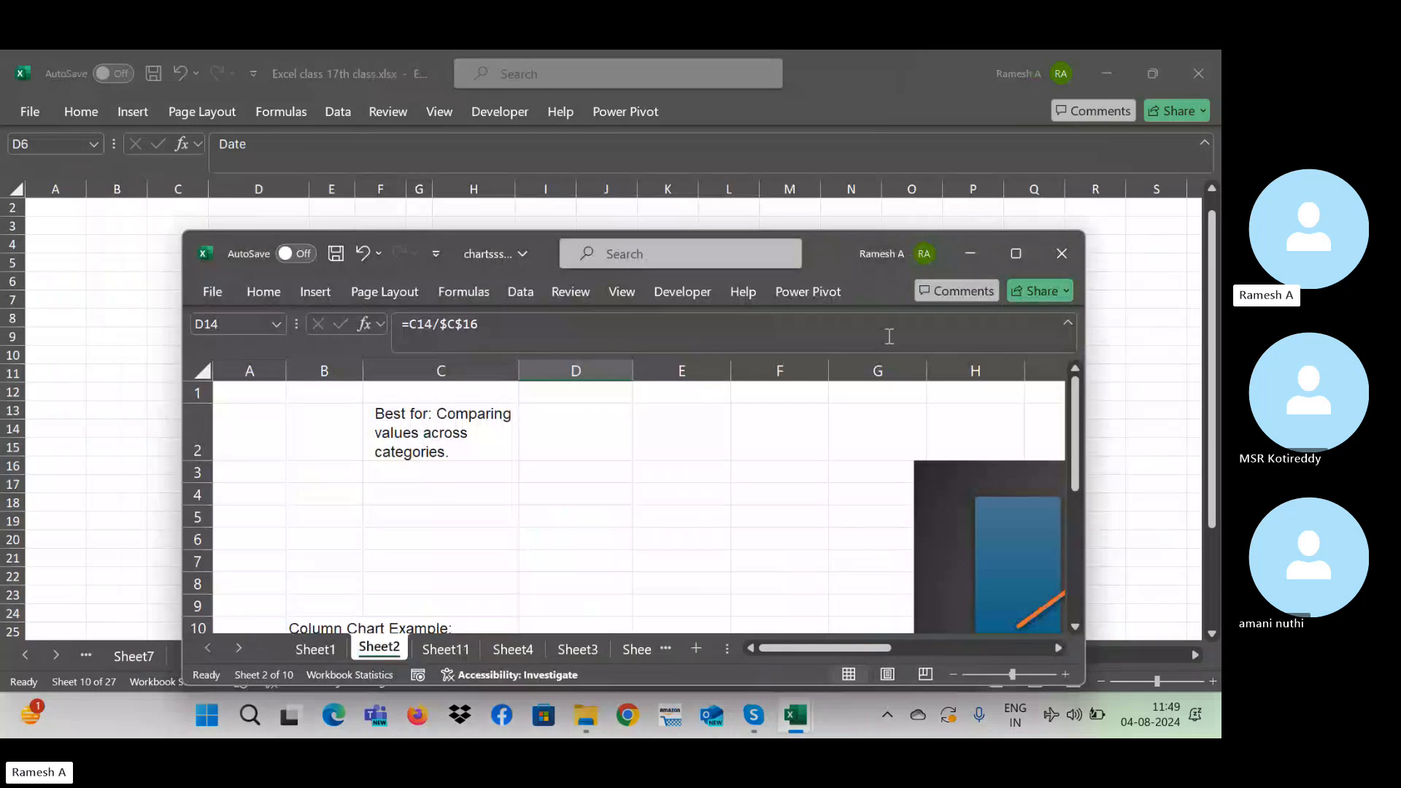
click(1015, 253)
click(542, 386)
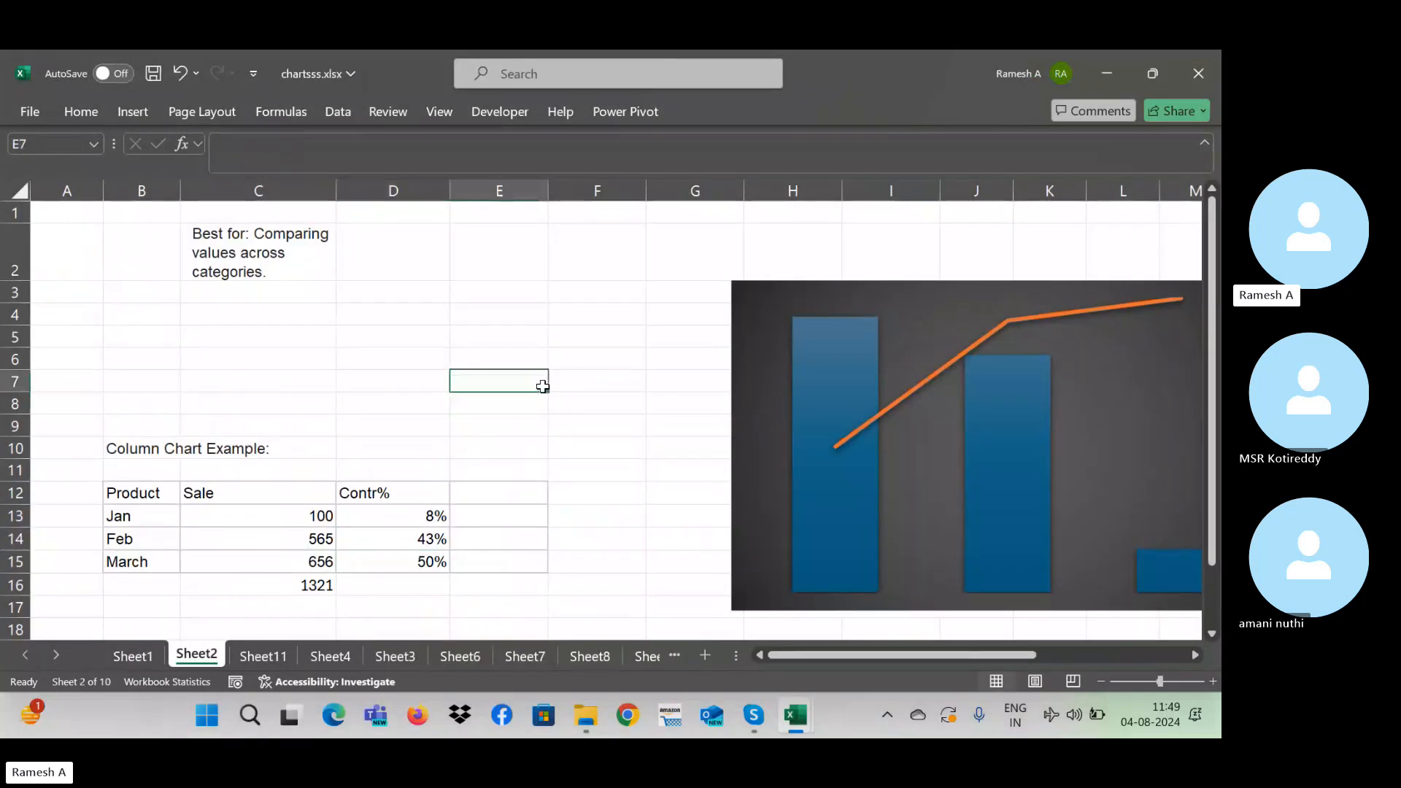
Step: Look through the chart example sheets in order from Sheet11 to Sheet10, covering bar, line, pie, area, bubble, scatter, stock and combo charts
click(259, 654)
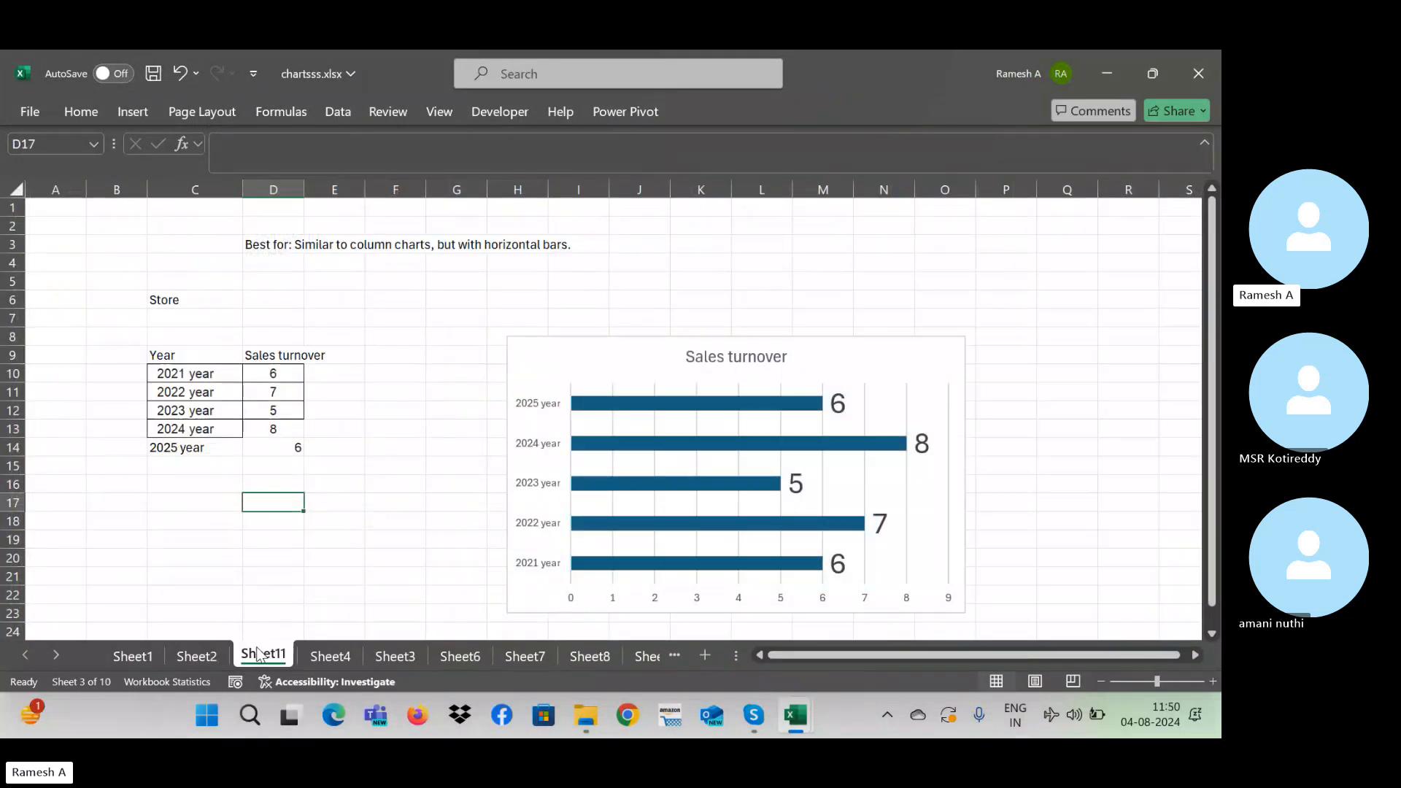
click(373, 654)
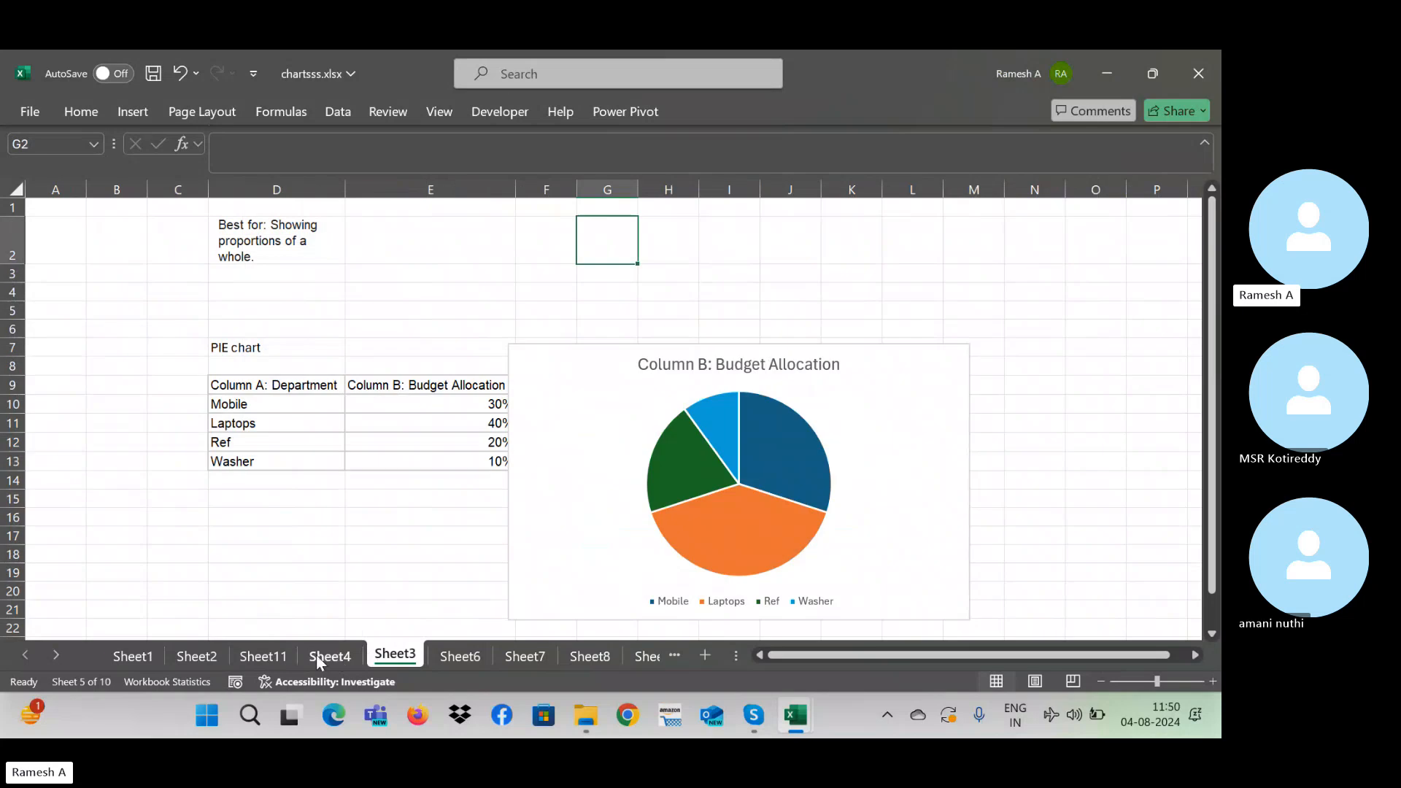
click(330, 654)
right_click(352, 654)
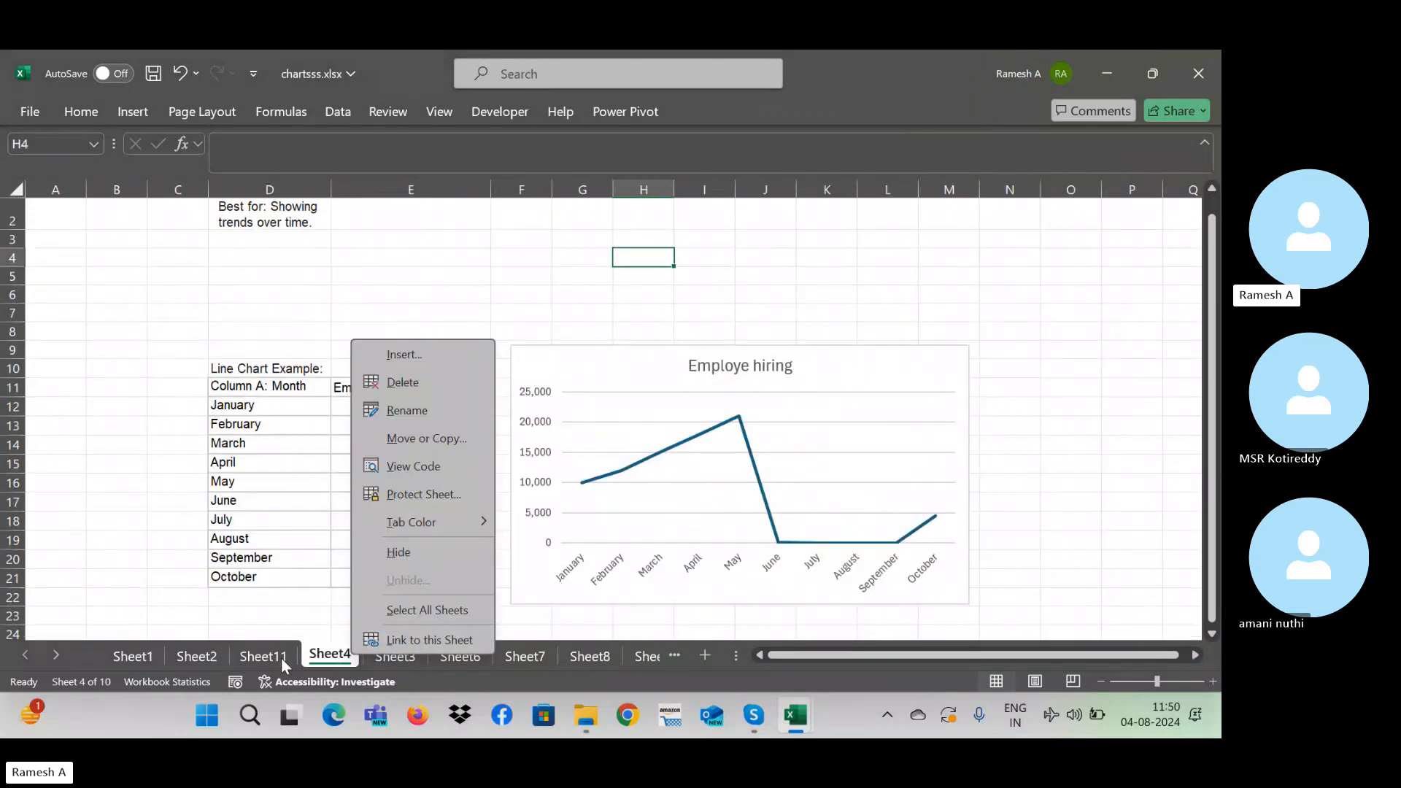
click(281, 662)
click(395, 655)
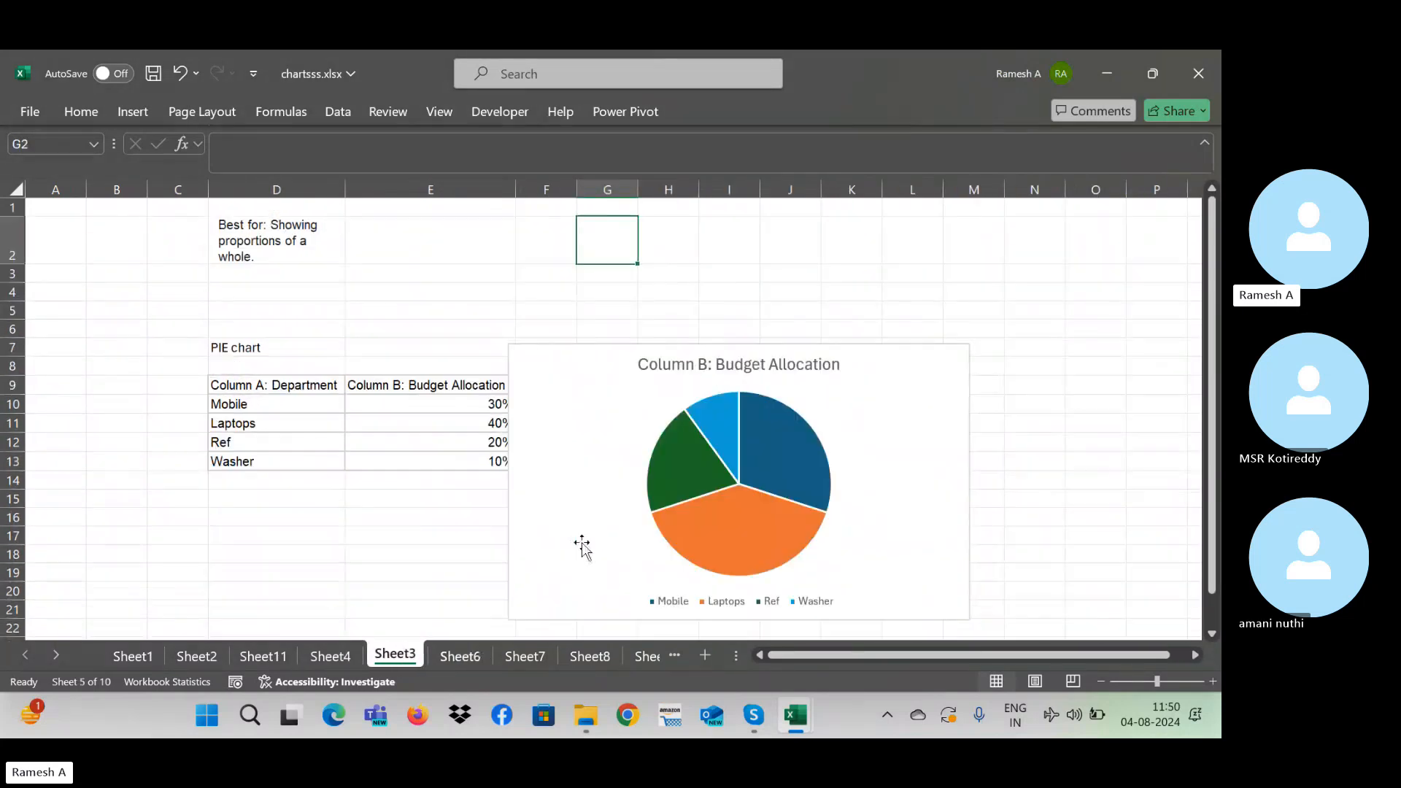
click(456, 656)
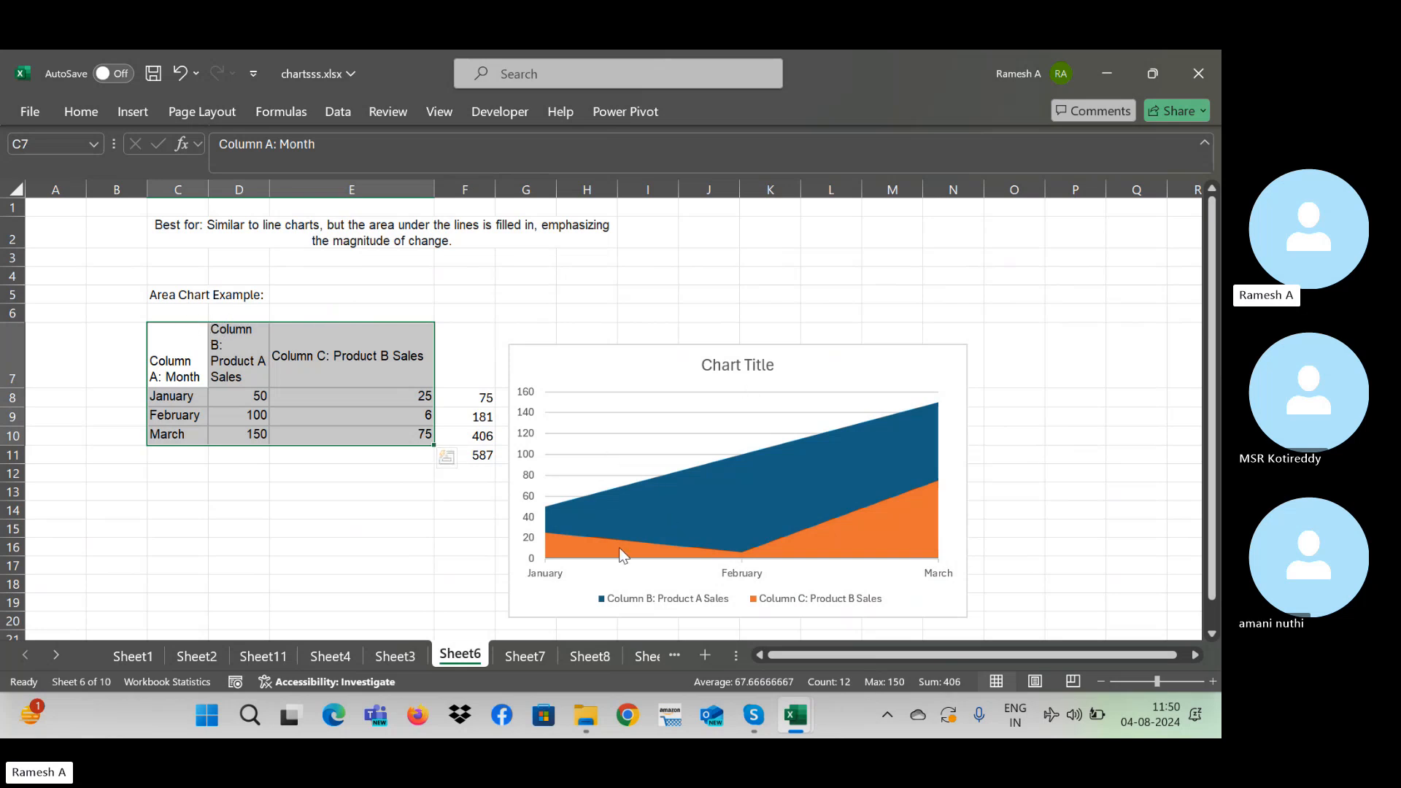
click(523, 657)
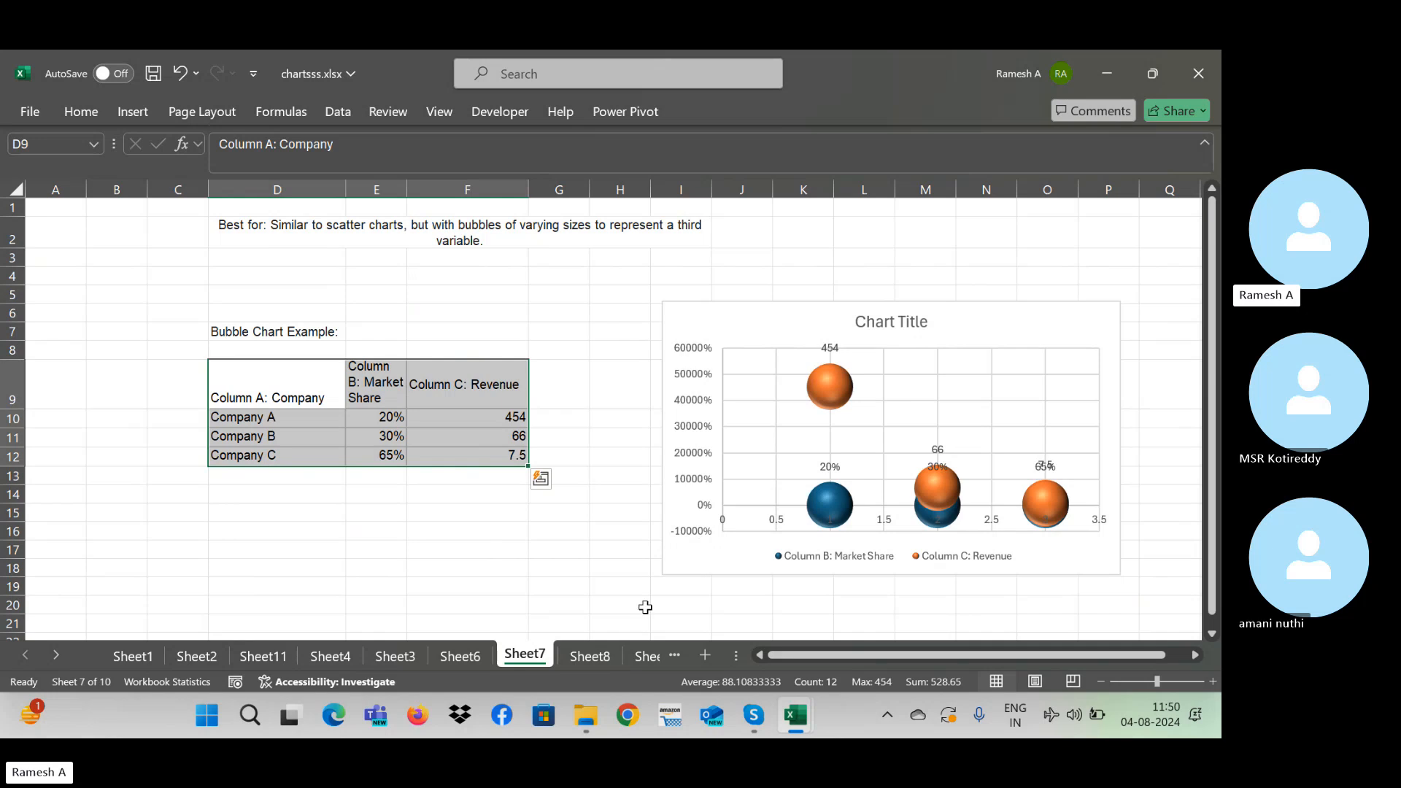
click(595, 657)
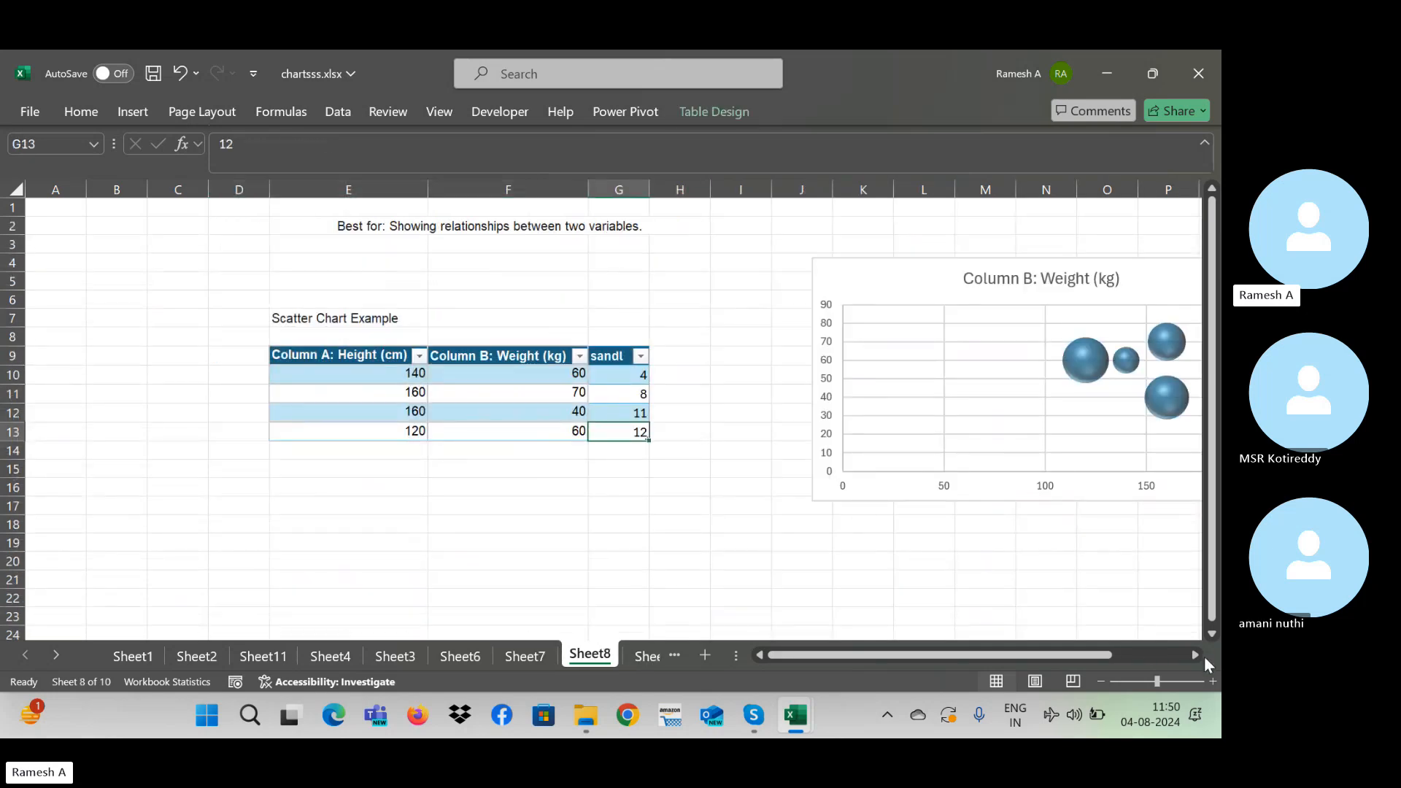
scroll(1197, 654, right, 4)
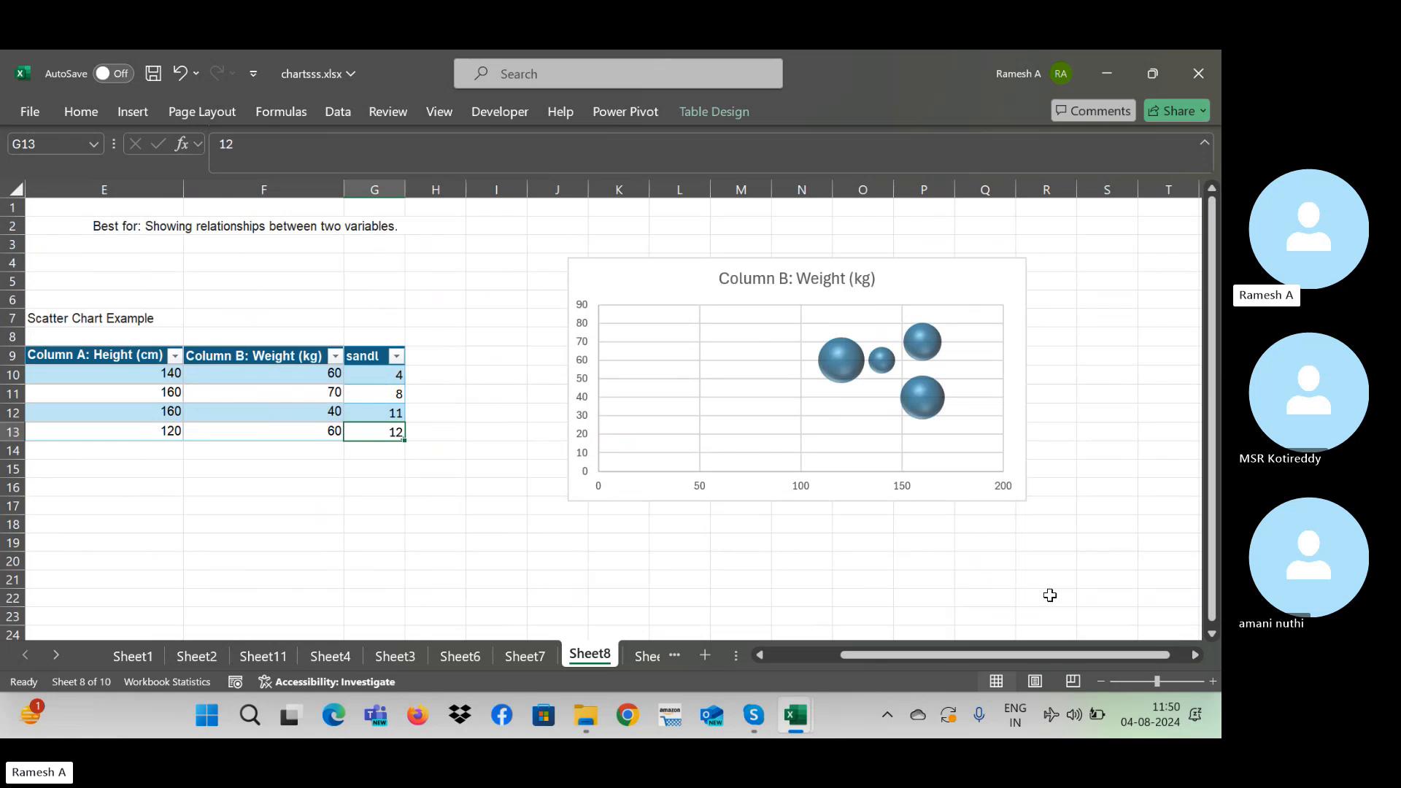
click(650, 656)
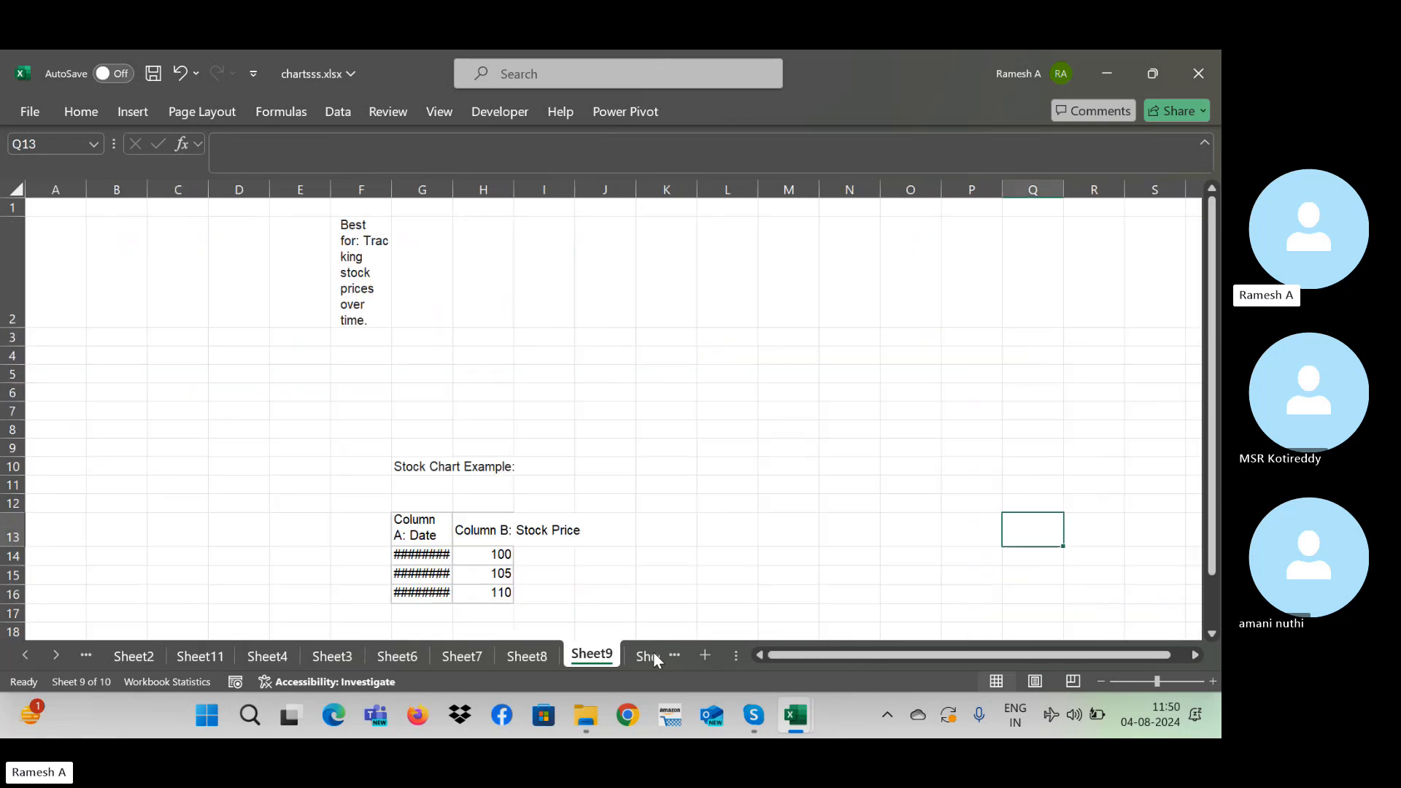
click(646, 656)
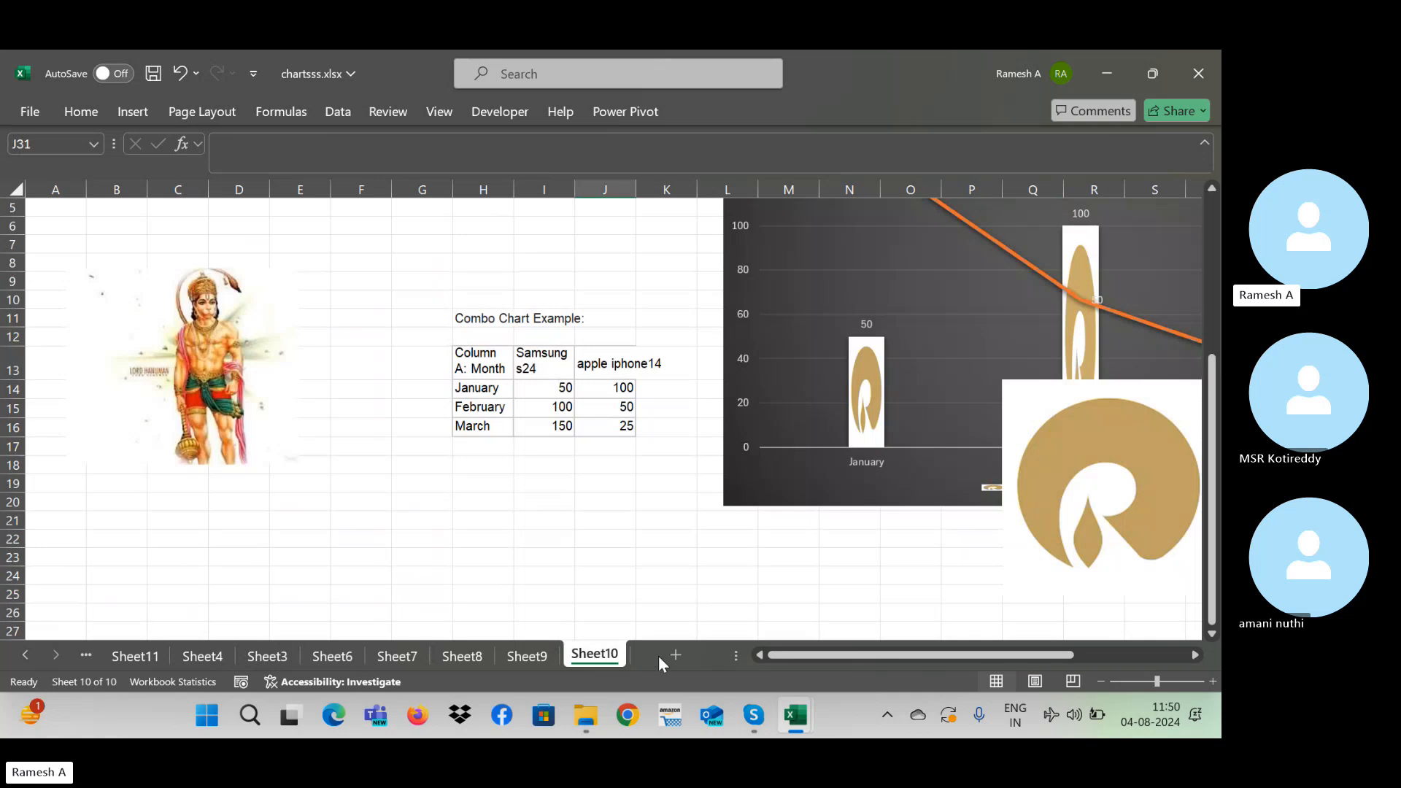
Step: Return to the first sheets and examine the column chart on Sheet2, bar chart on Sheet11 and line chart on Sheet4
click(26, 654)
click(26, 655)
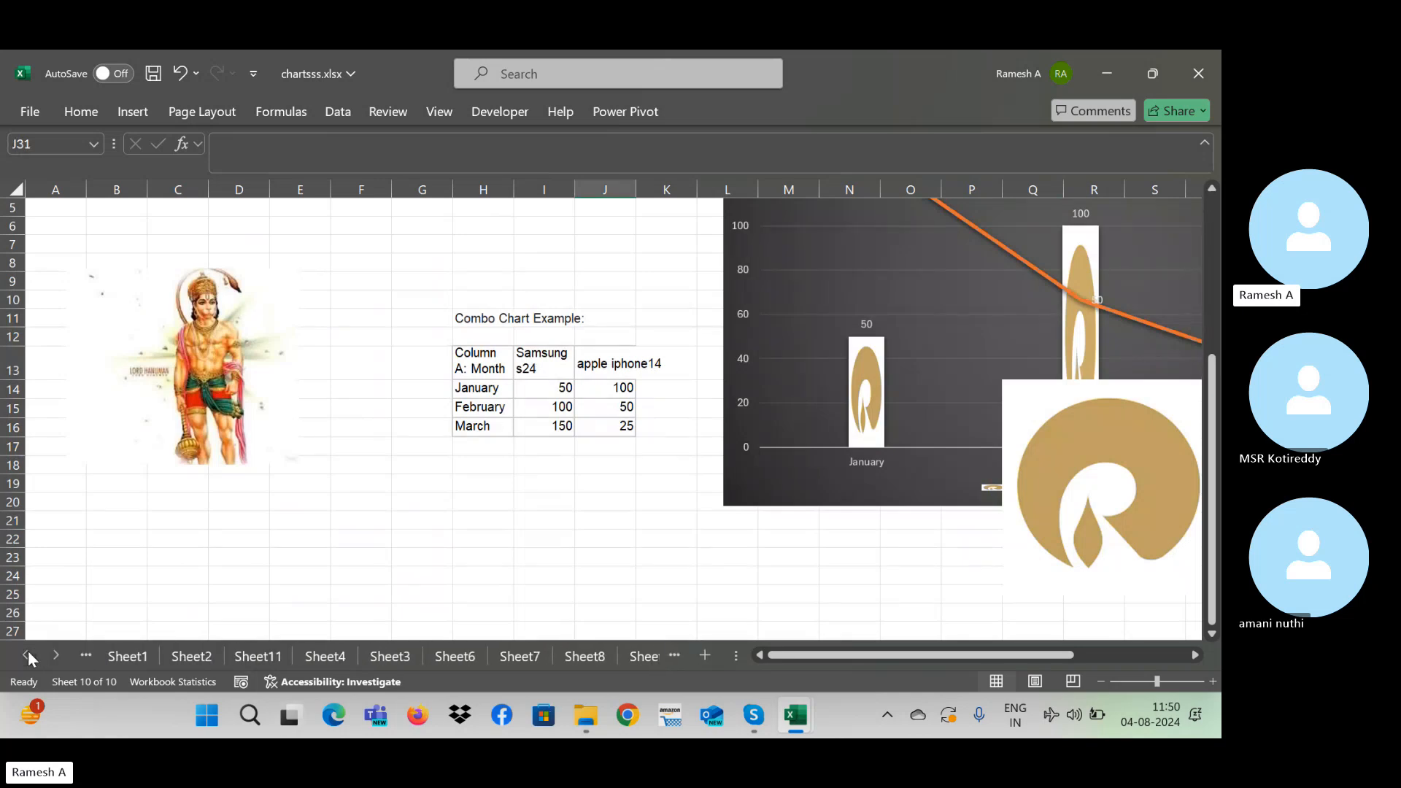
click(169, 656)
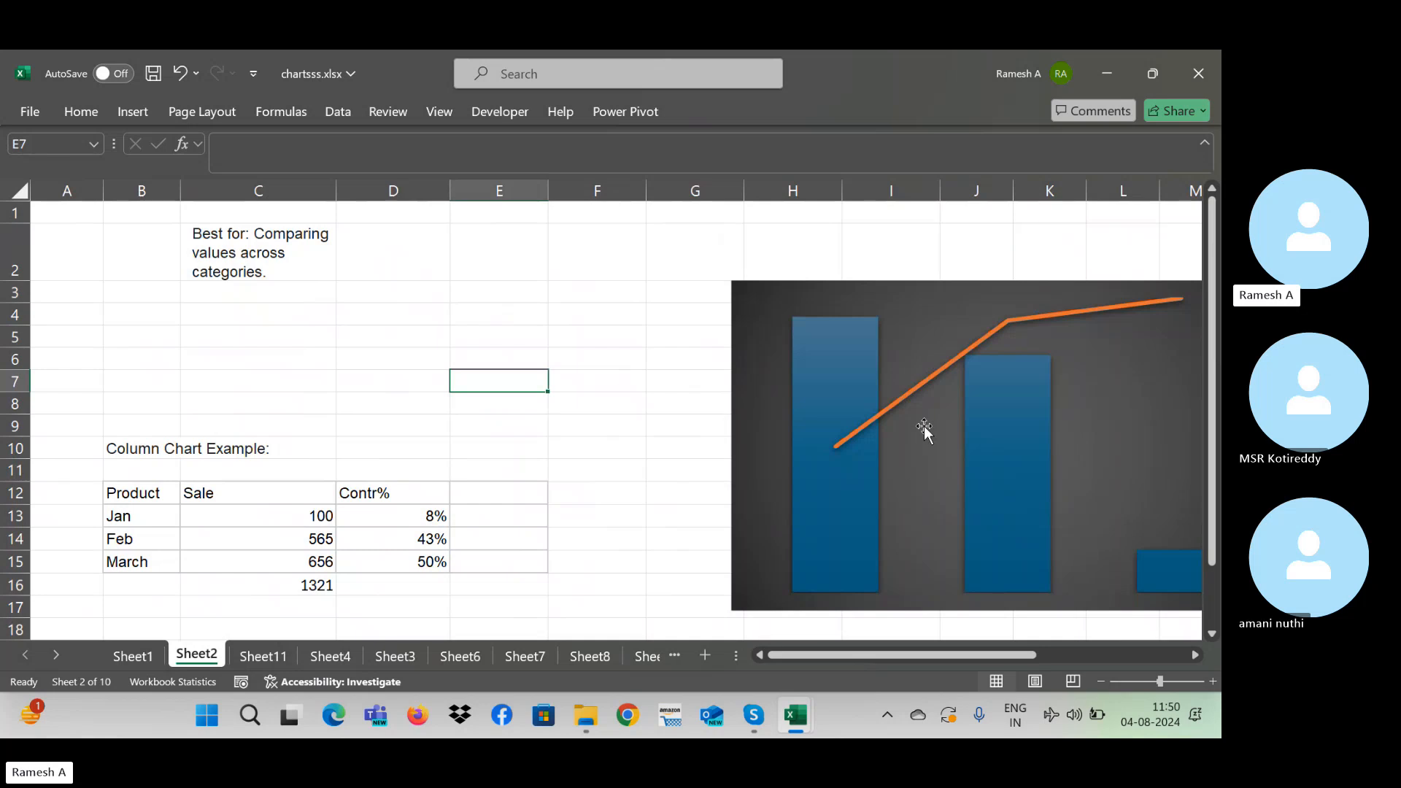
click(248, 657)
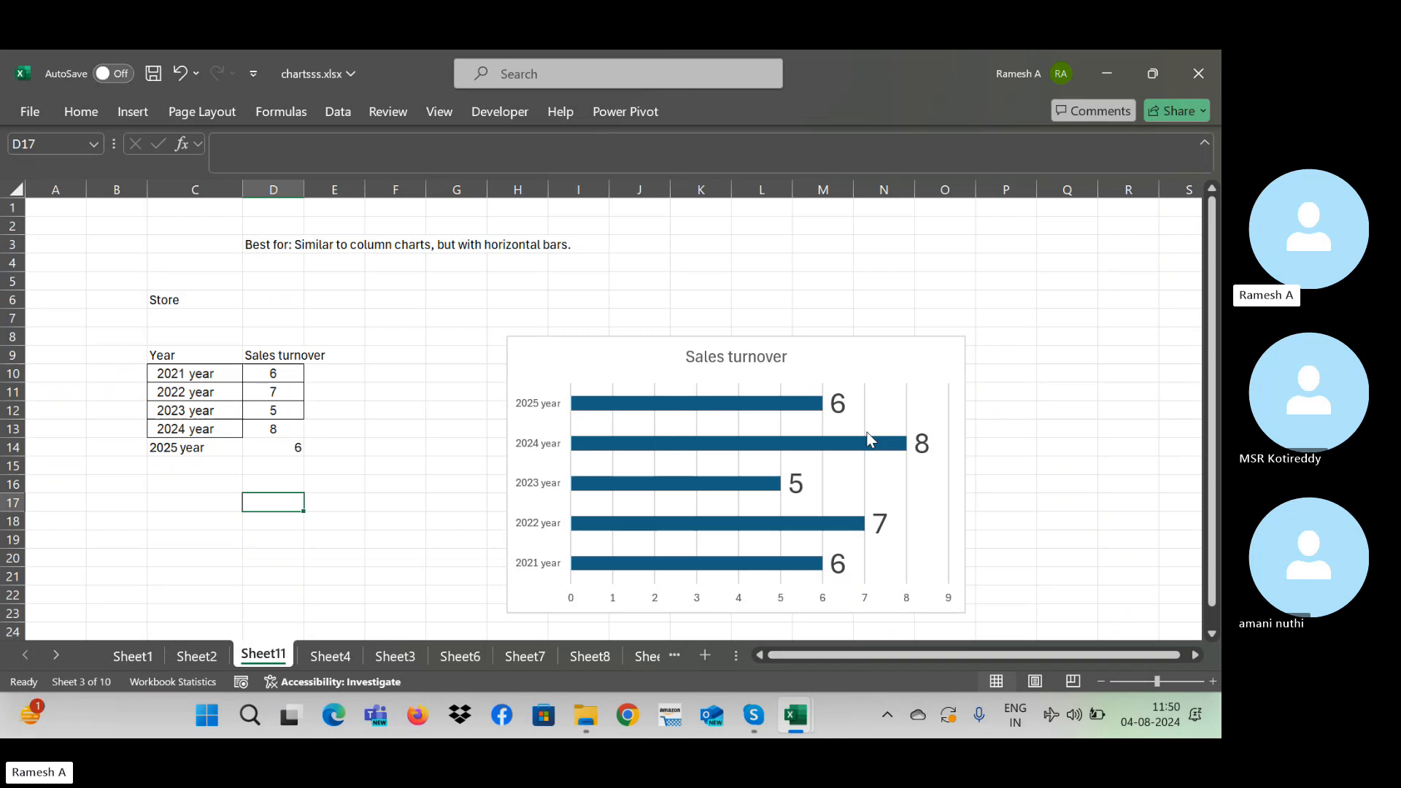
click(330, 656)
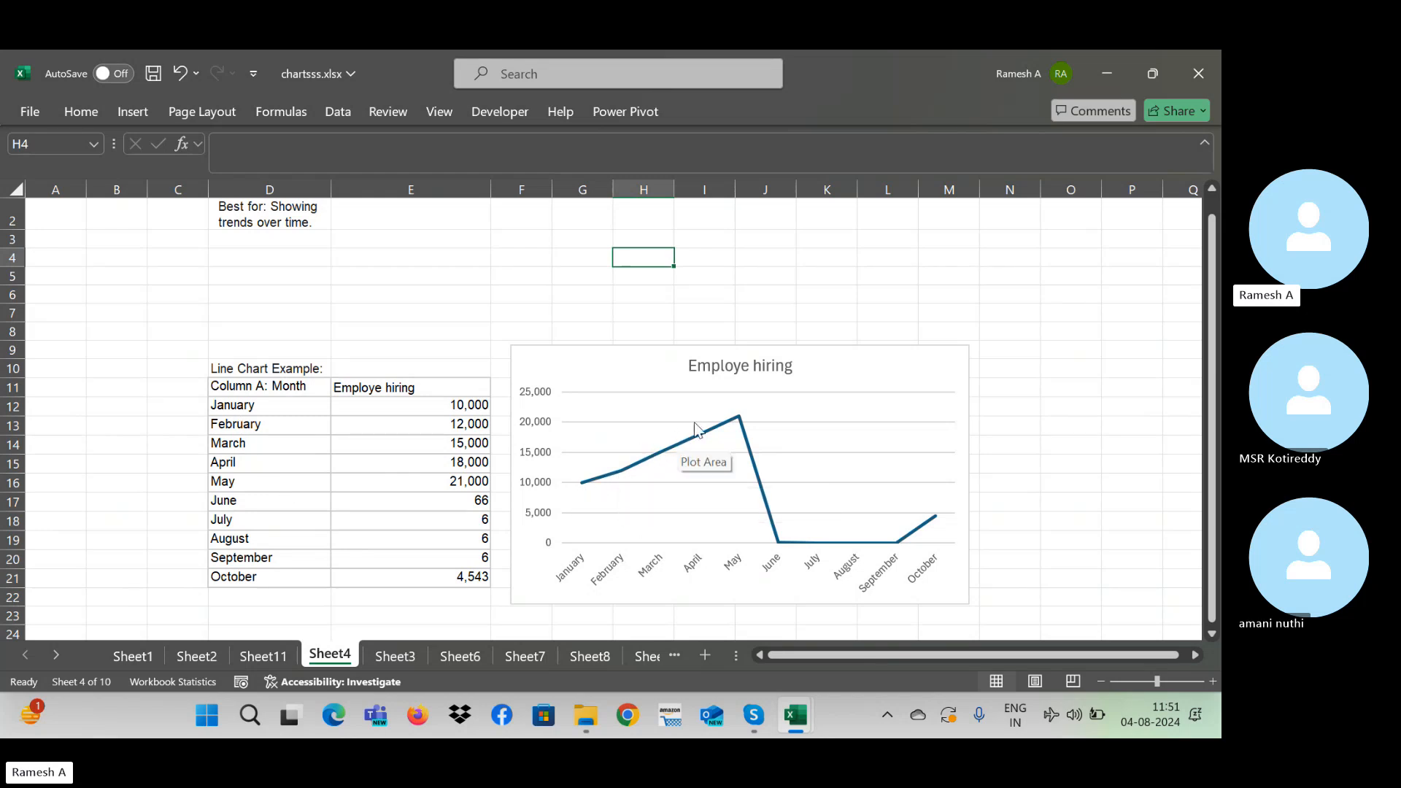
mouse_move(740, 421)
Step: Add data labels to the Budget Allocation pie chart on Sheet3
click(391, 656)
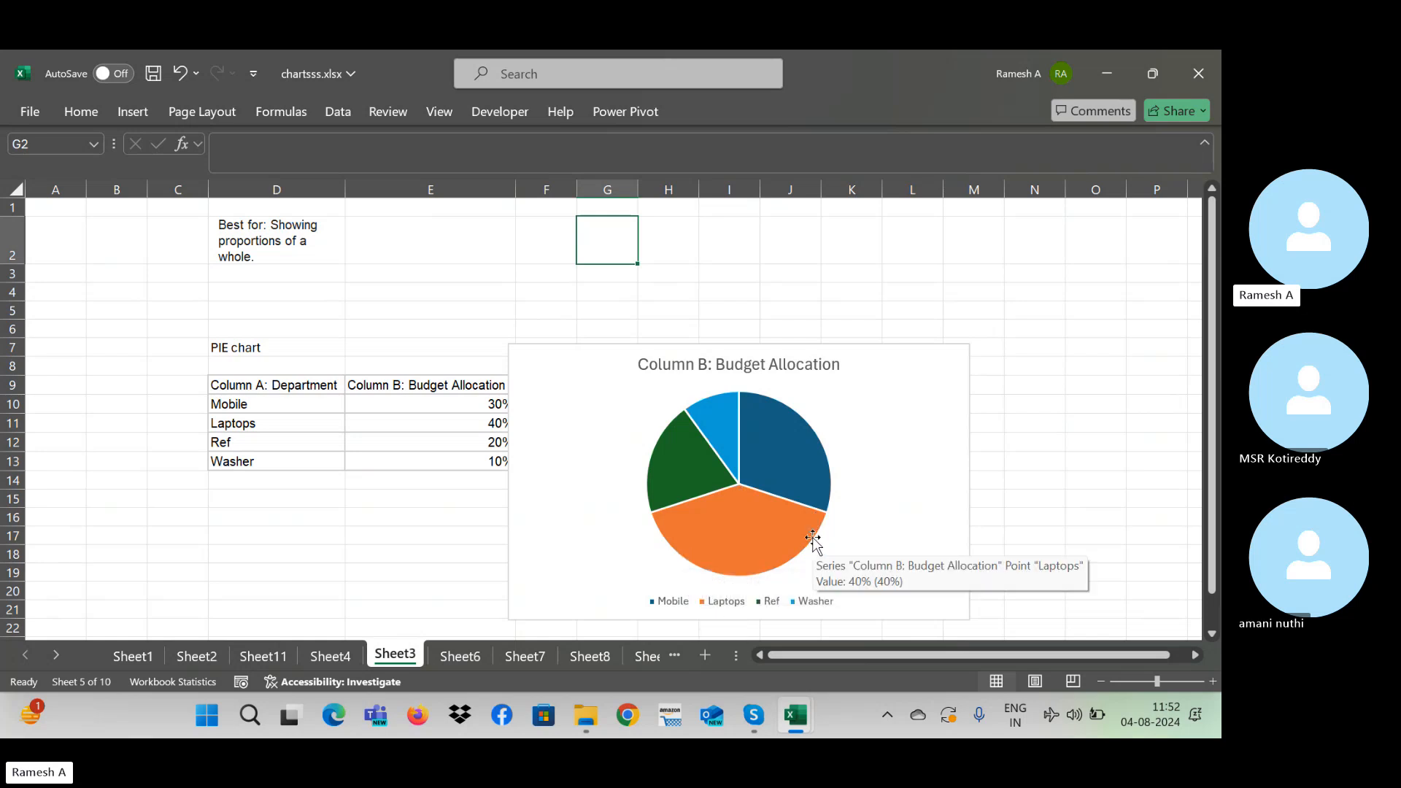
click(925, 429)
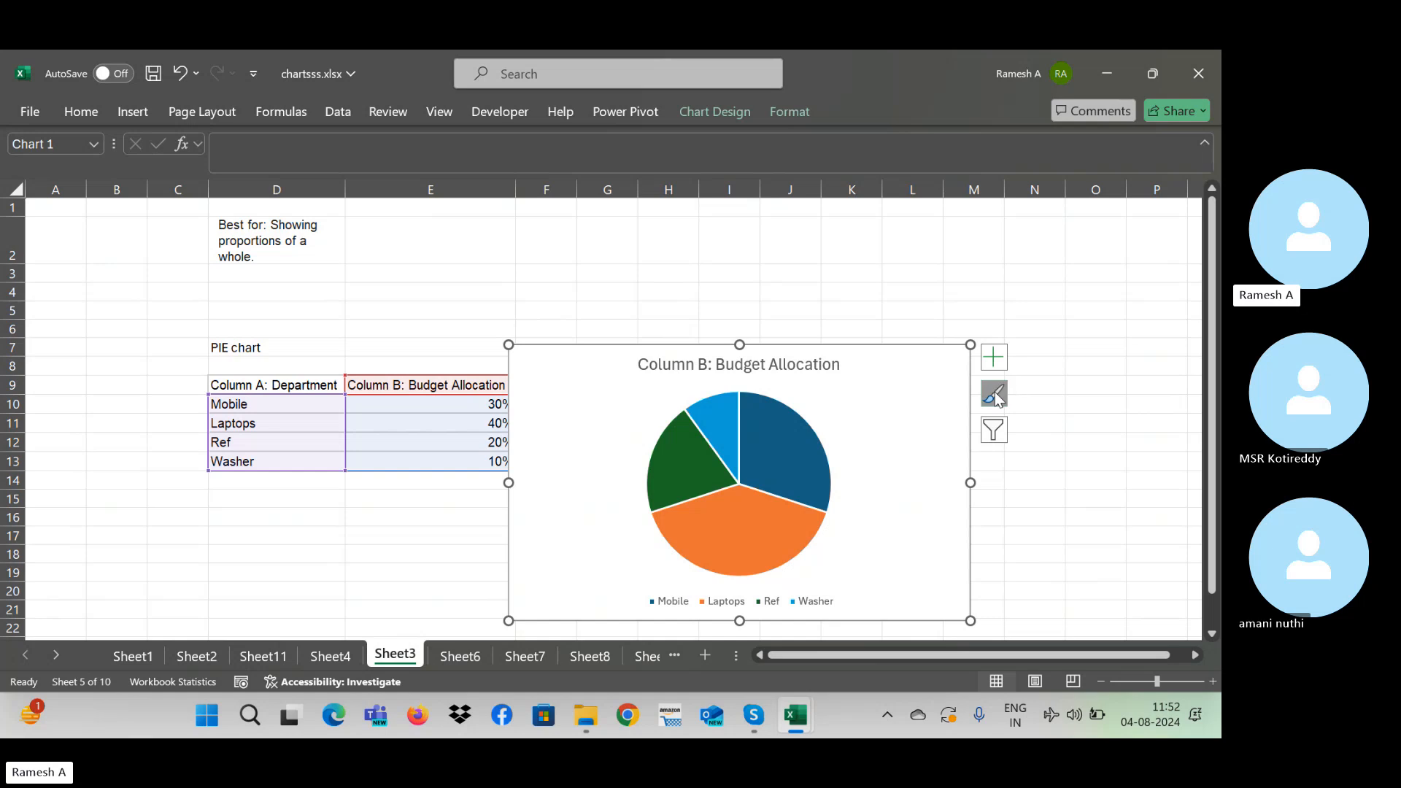
click(994, 394)
click(991, 366)
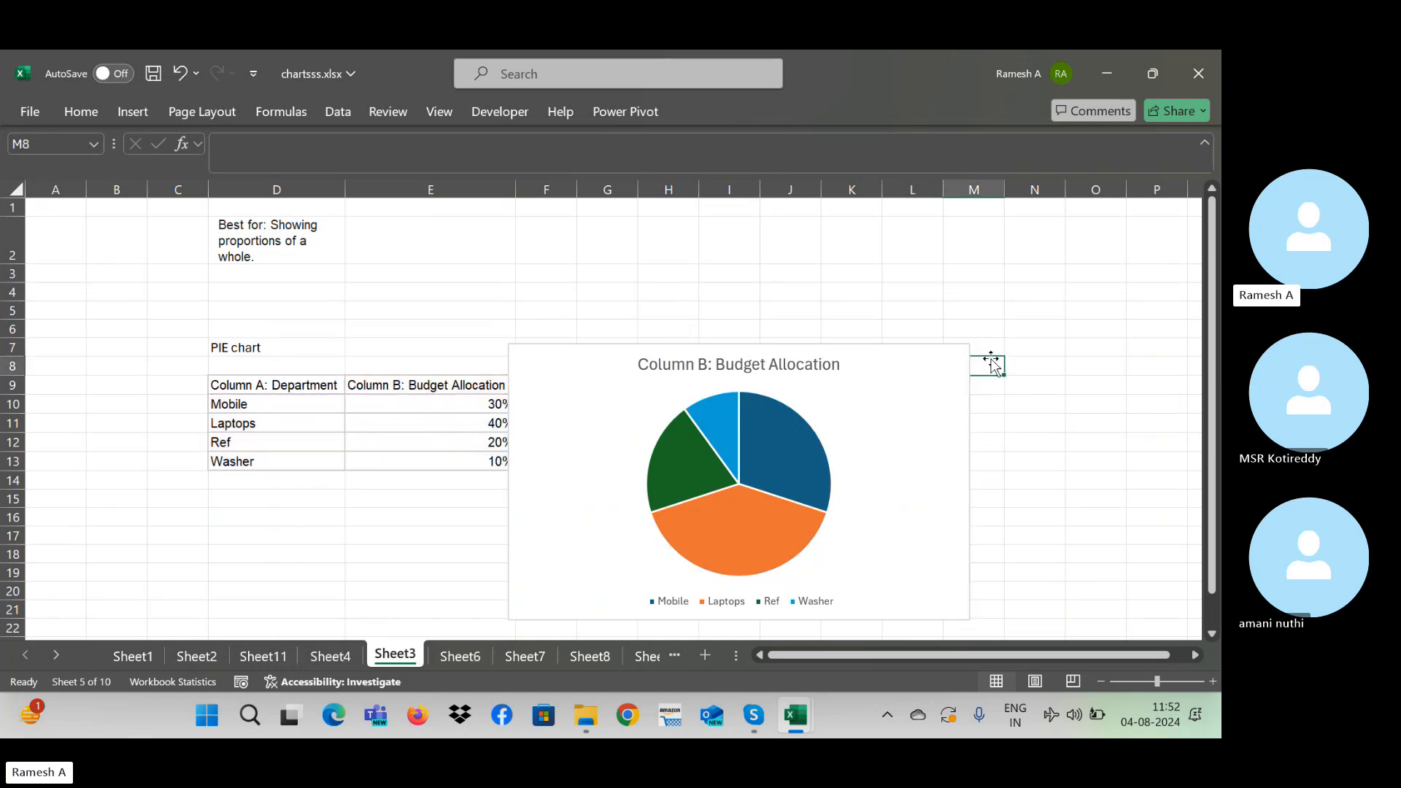
click(950, 371)
click(993, 356)
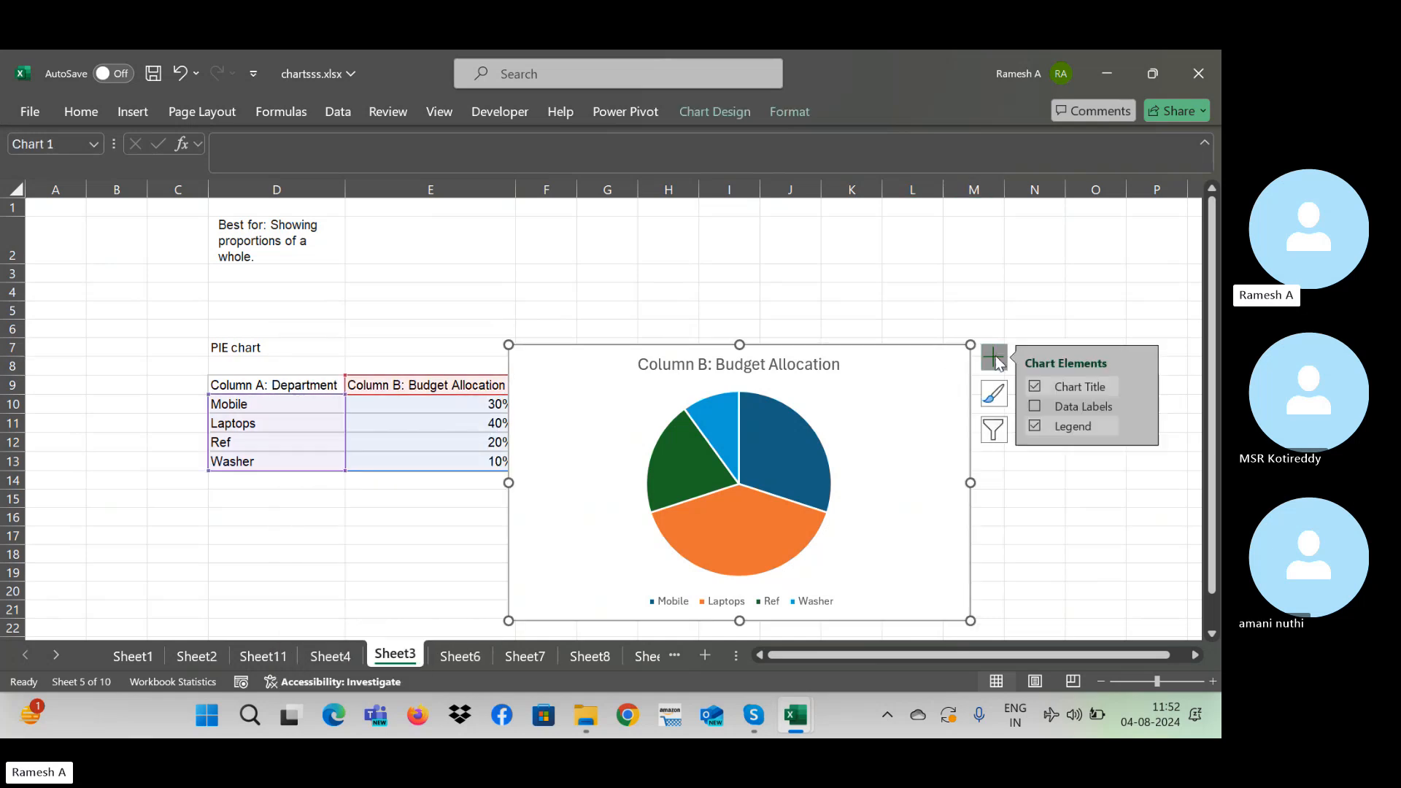
click(1036, 406)
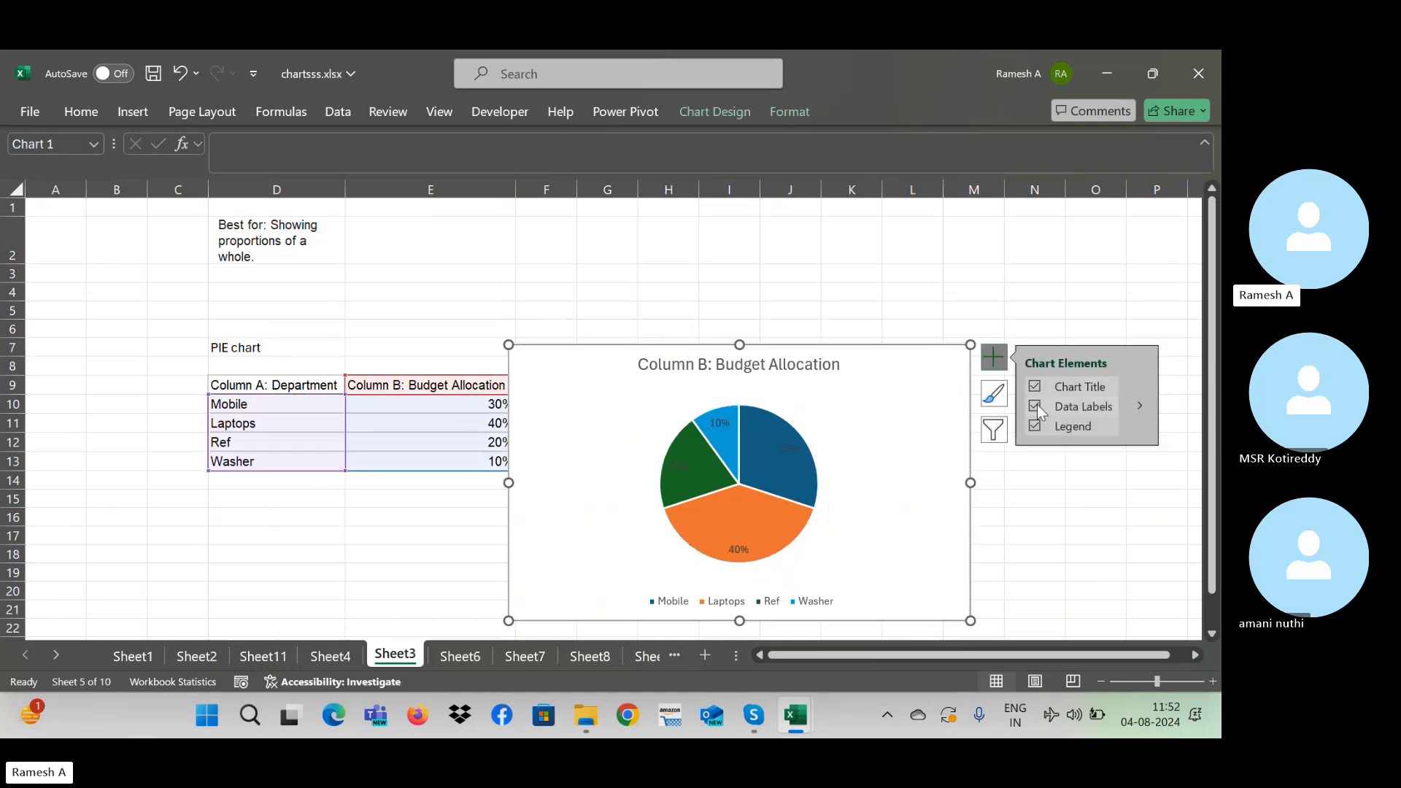
click(1002, 518)
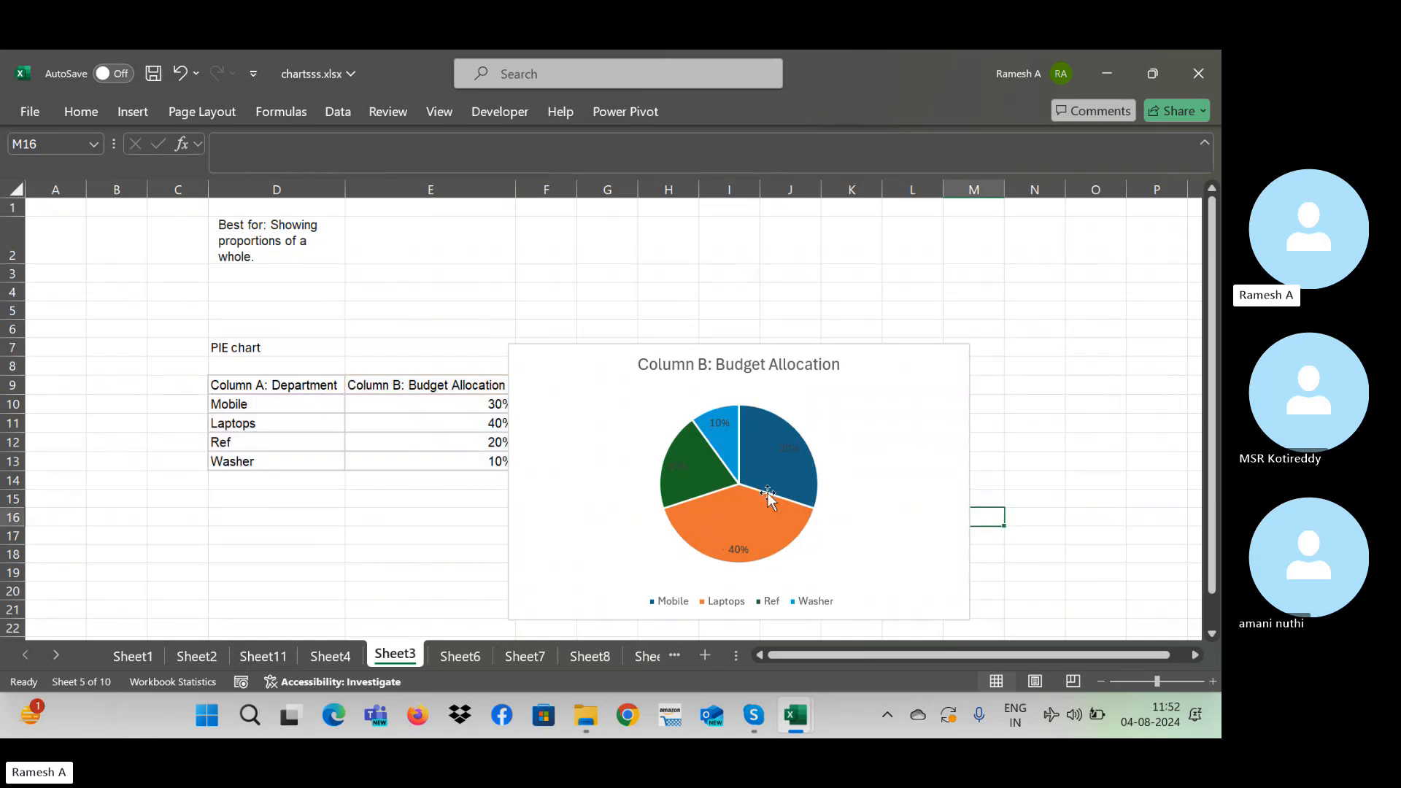
Step: Check the labelled pie slices, and examine the area chart on Sheet6, bubble chart on Sheet7 and scatter chart example on Sheet8
mouse_move(749, 531)
mouse_move(772, 473)
right_click(477, 657)
key(Escape)
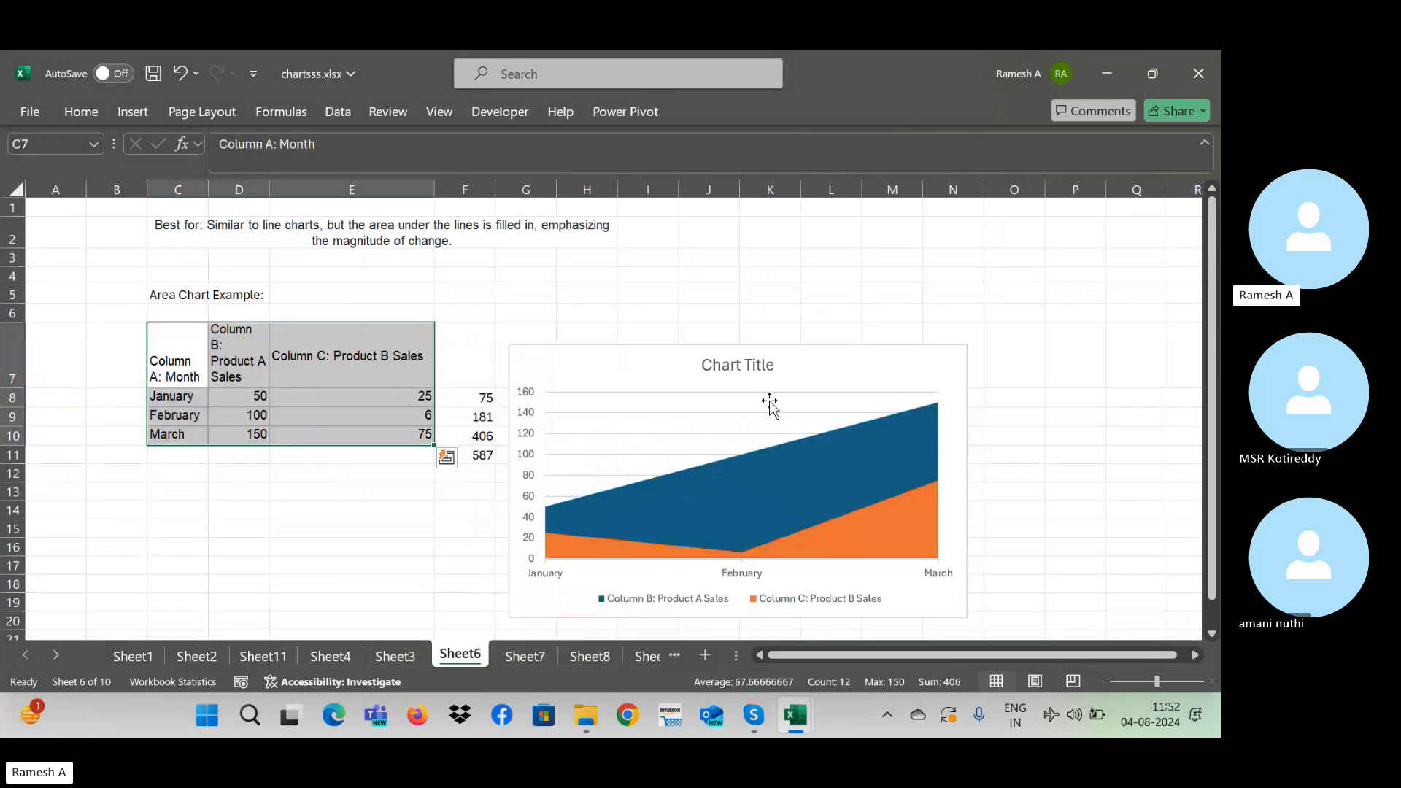
click(615, 618)
click(522, 657)
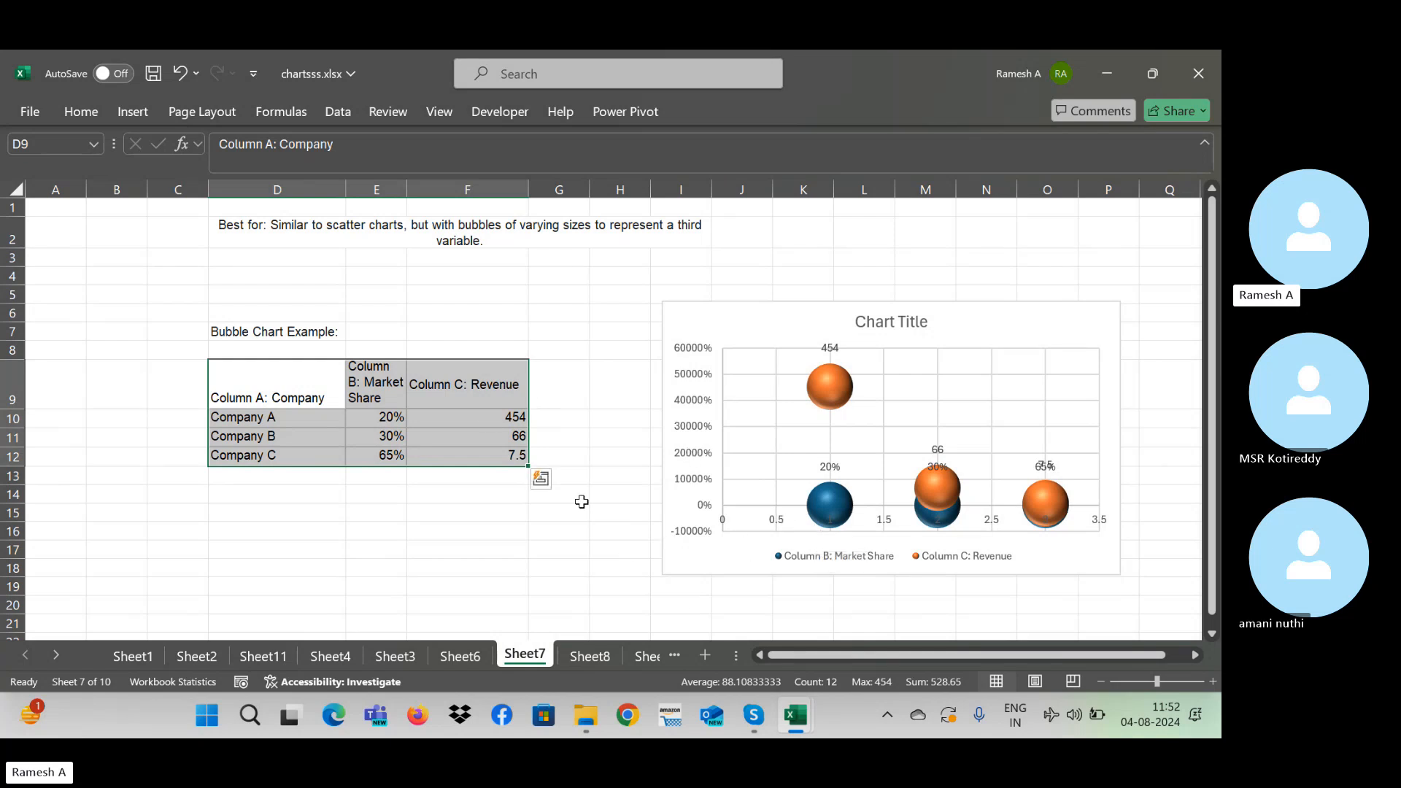
click(587, 659)
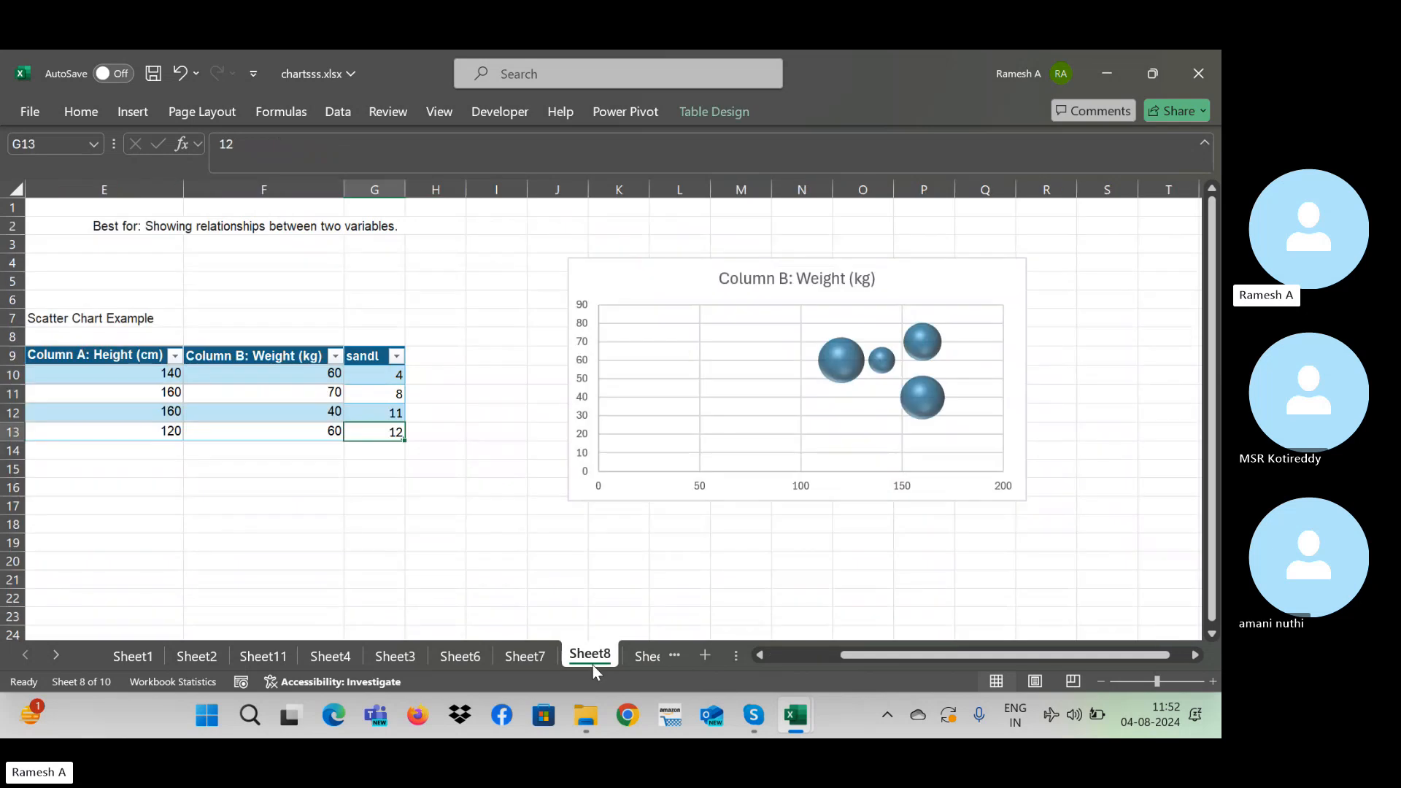
click(364, 541)
key(Left)
key(Left)
key(Left)
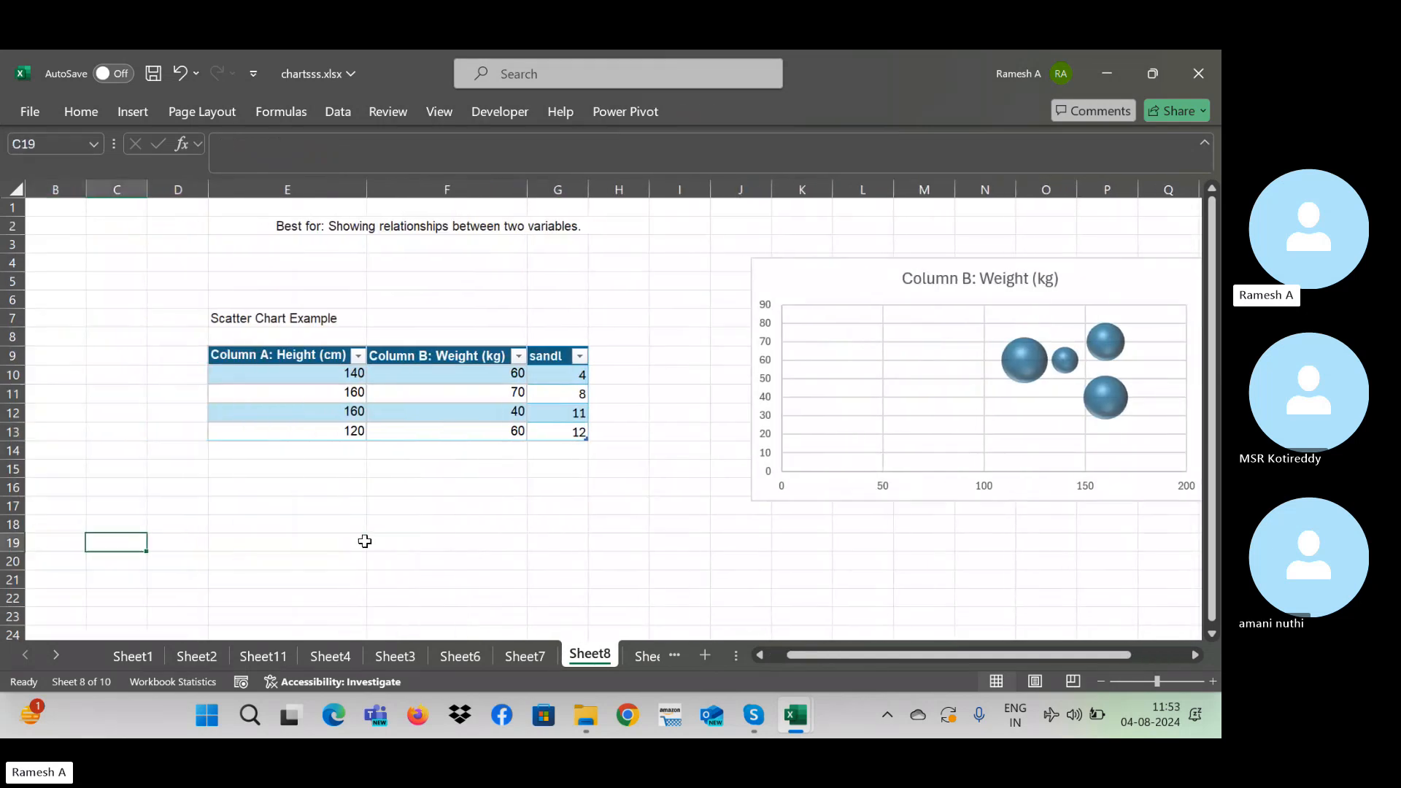
Step: Examine the stock chart example on Sheet9, including the columns beside its data, and the combo chart example on Sheet10
click(636, 662)
click(652, 523)
key(Up)
key(Up)
key(Up)
key(Up)
key(Up)
key(Up)
key(Up)
key(Up)
key(Up)
key(Up)
key(Up)
key(Up)
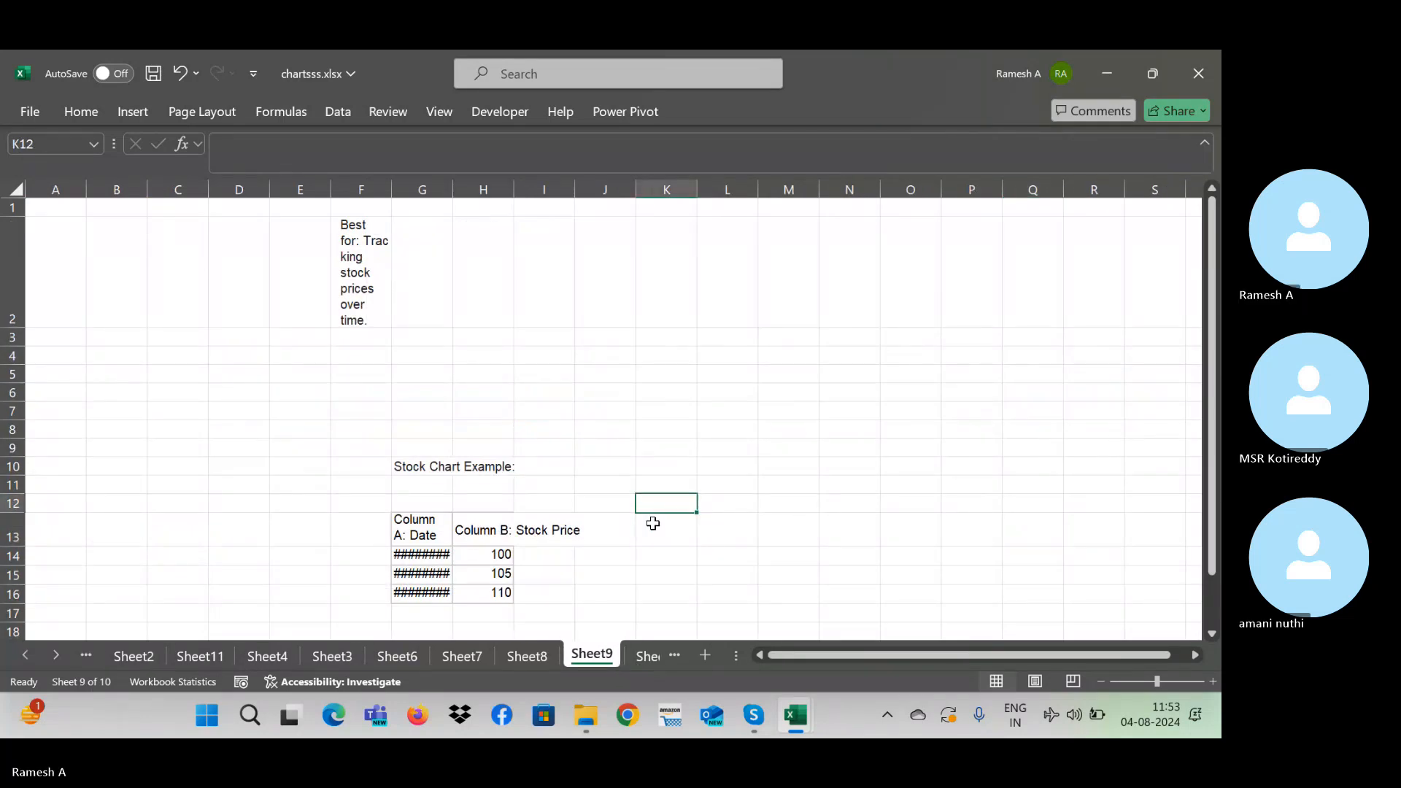
key(Right)
key(Right)
key(Right)
key(Right)
key(Right)
key(Right)
key(Right)
key(Right)
key(Right)
key(Right)
key(Right)
key(Right)
key(Right)
key(Right)
key(Right)
key(Right)
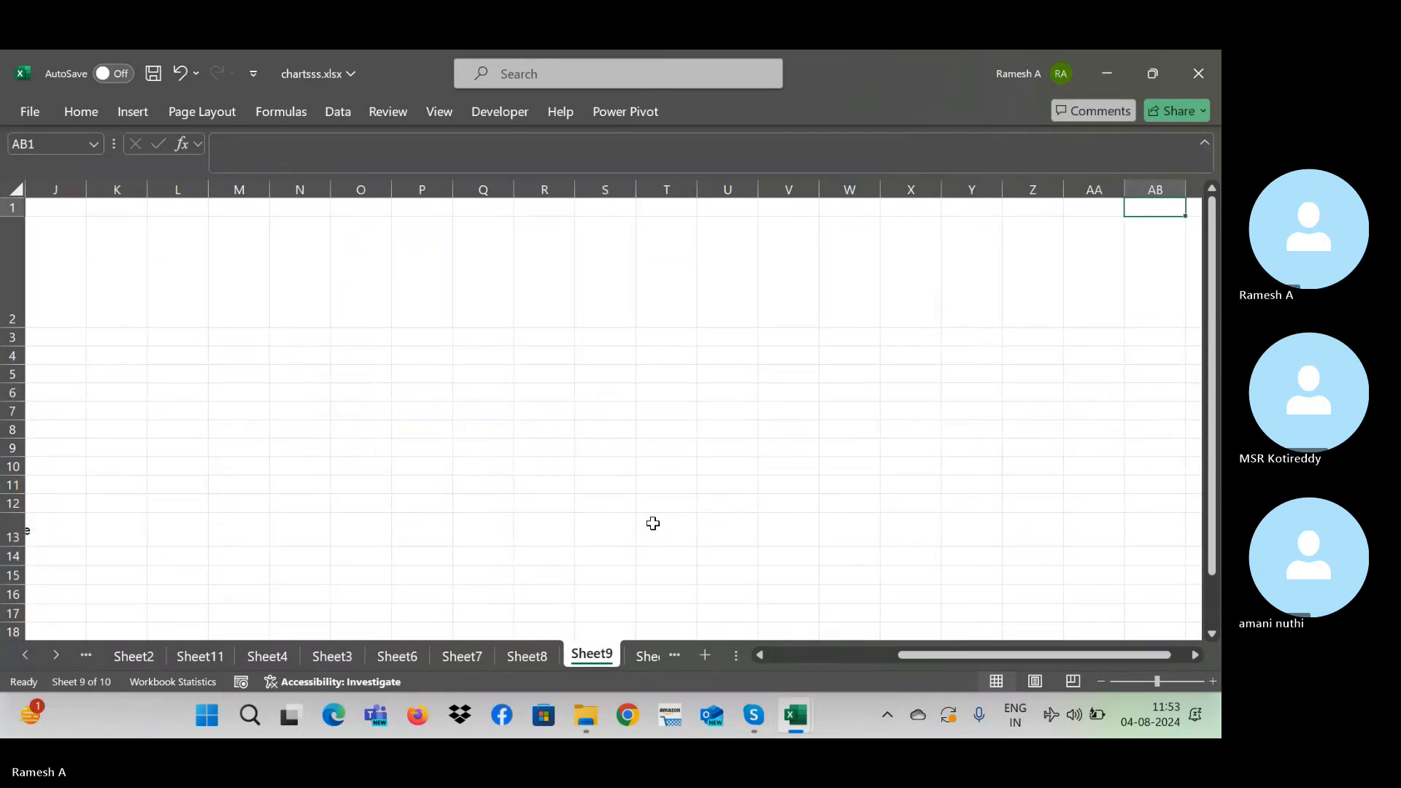
click(647, 656)
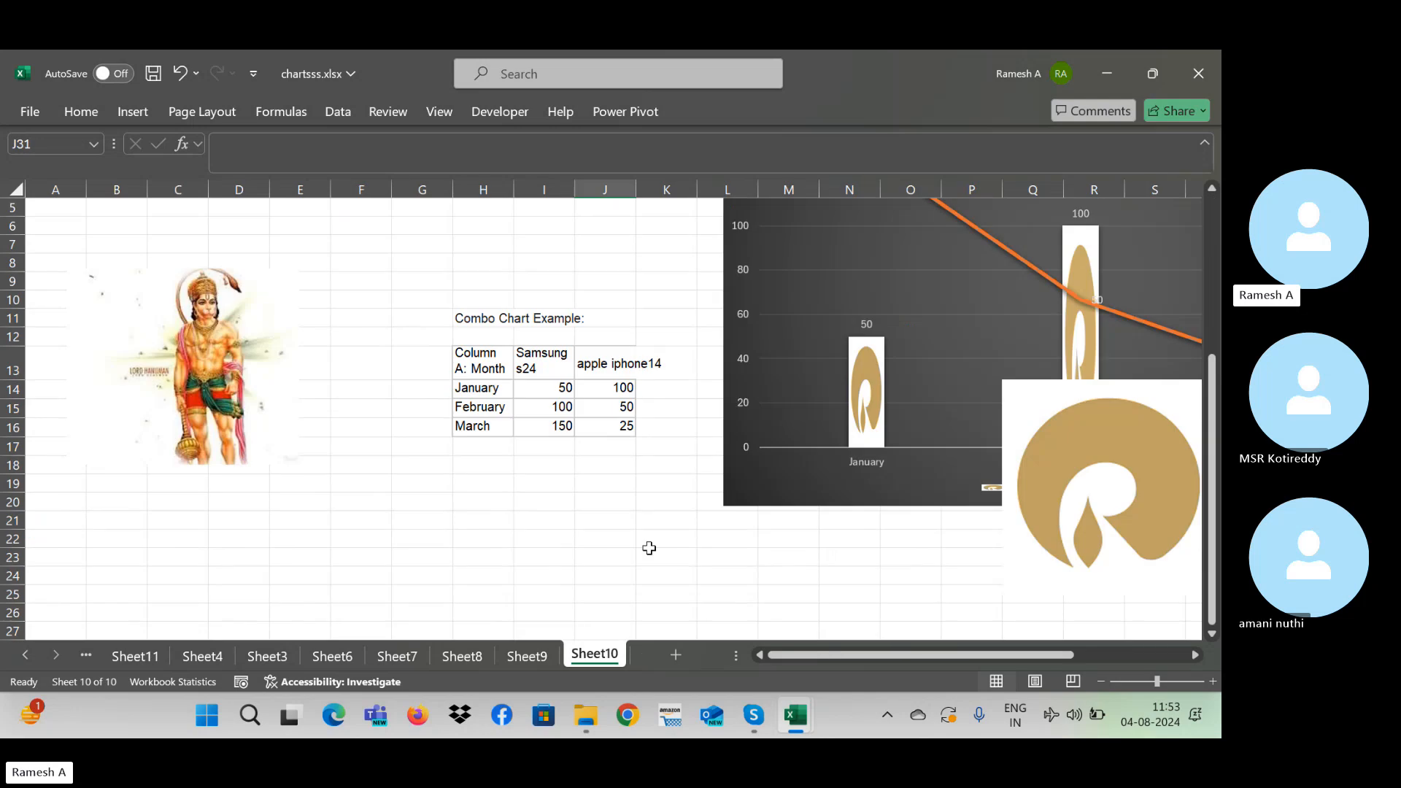
click(649, 555)
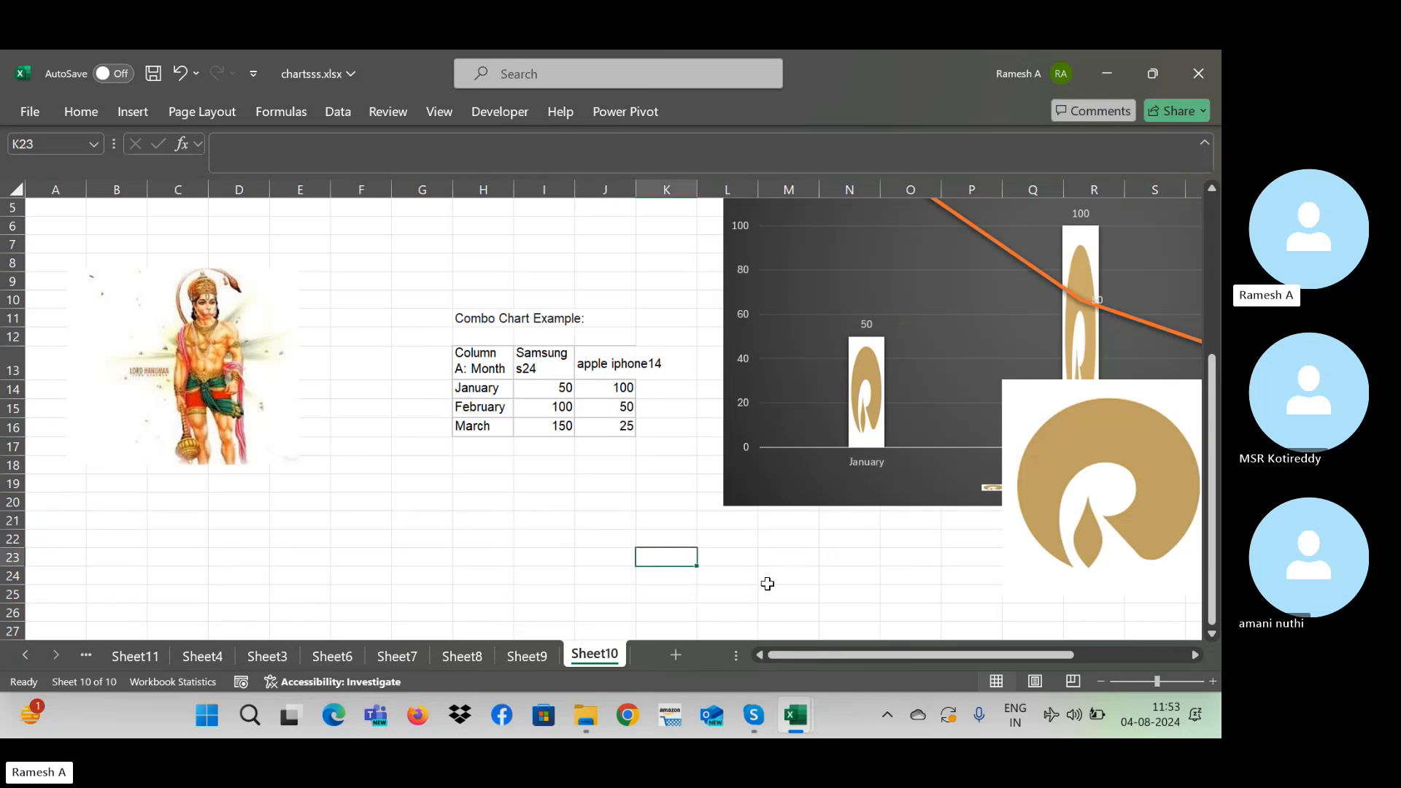
Step: Switch to the Excel class 17th class.xlsx workbook and open its Sheet6
key(alt+Tab)
key(alt+Tab)
key(alt+Tab)
key(alt+Tab)
key(alt+Tab)
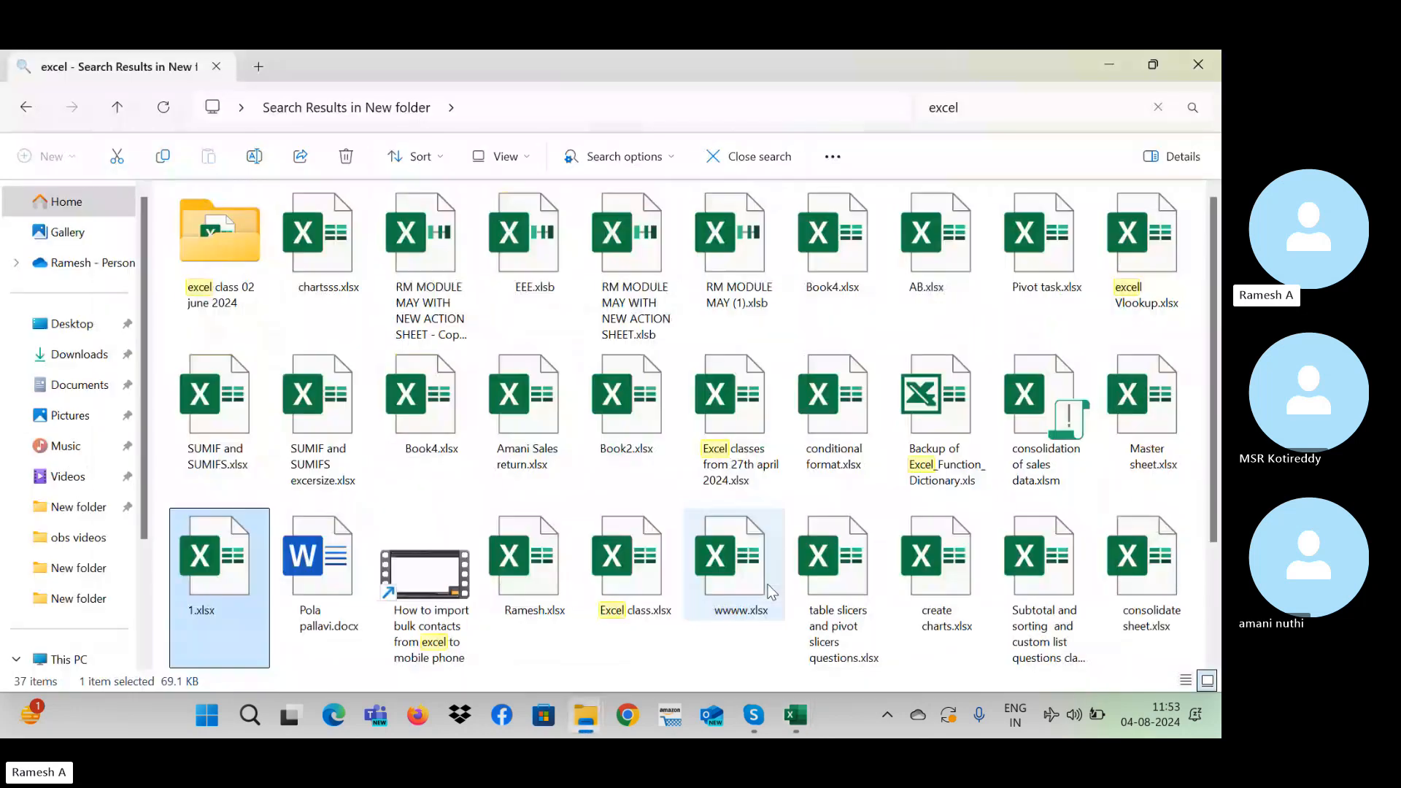
key(alt+Tab)
key(alt+Tab)
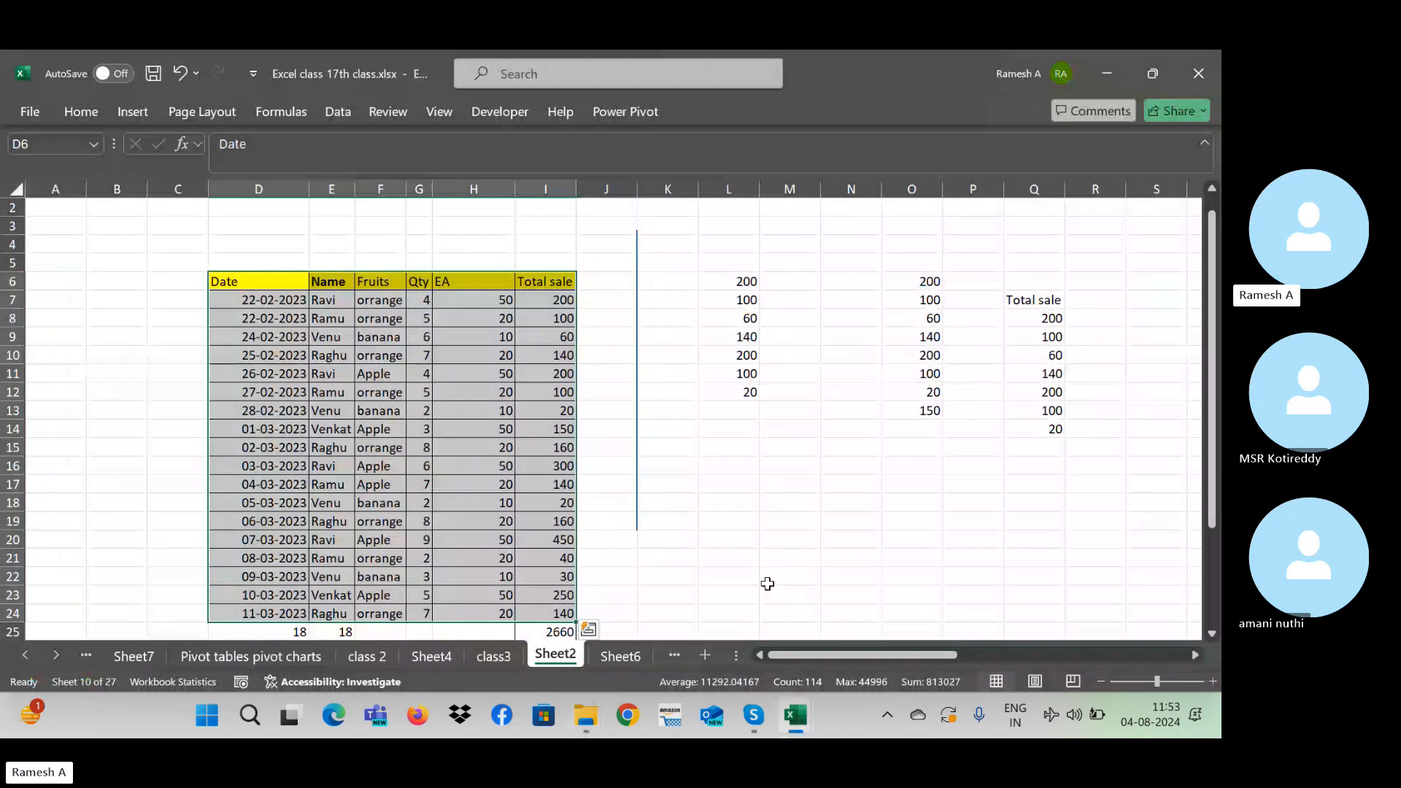
click(629, 656)
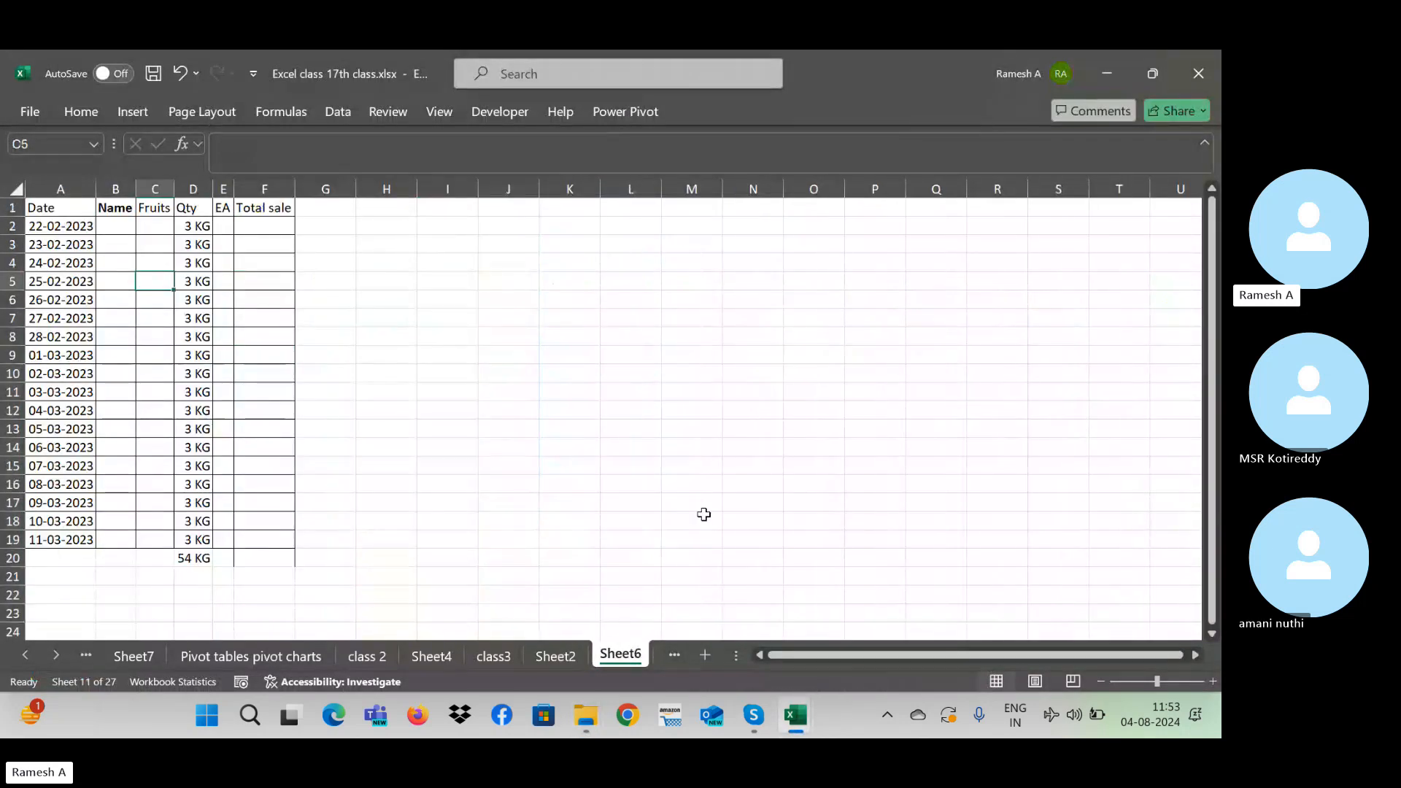
Step: Return to chartsss.xlsx and examine the combo chart example on Sheet10 from its data table to the March column
key(alt+Tab)
key(alt+Tab)
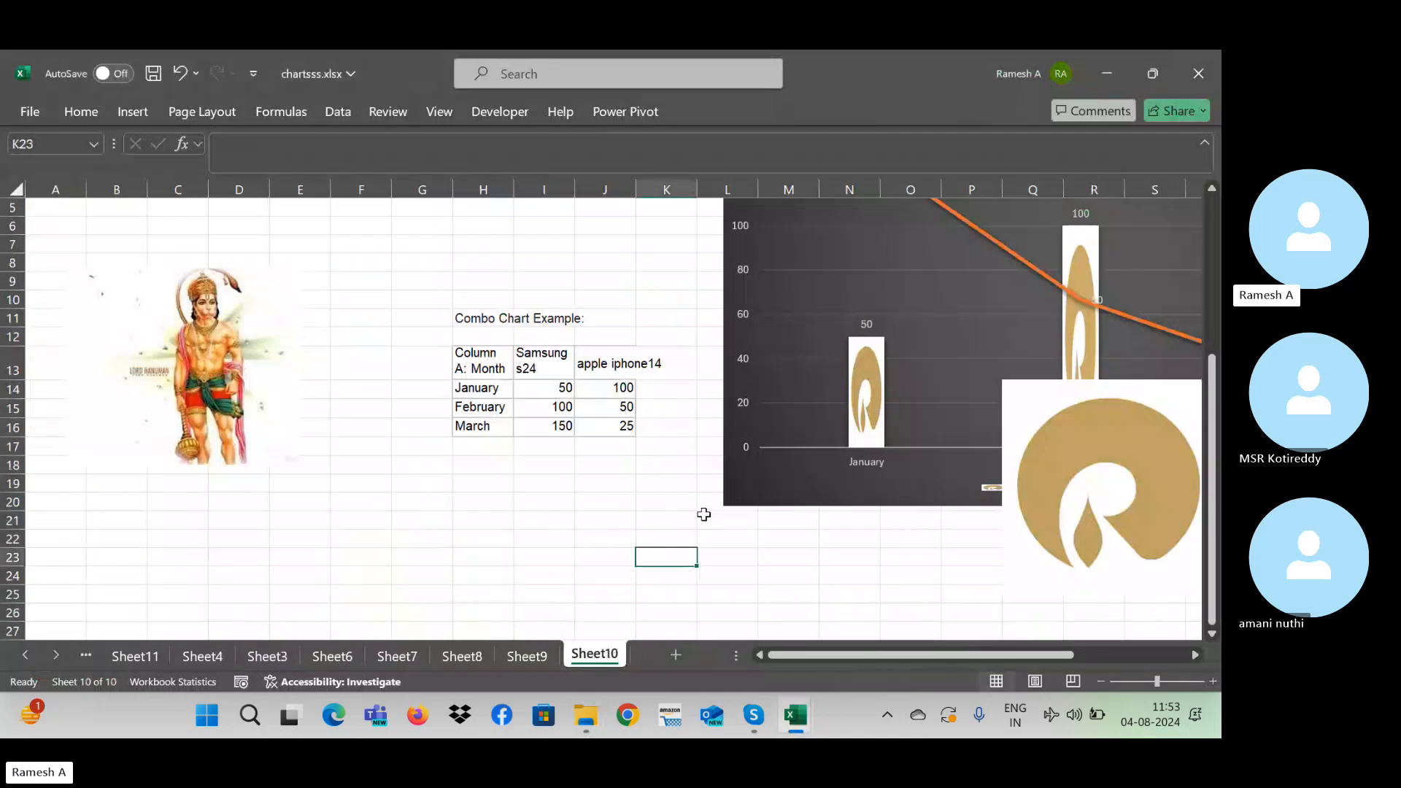
click(562, 461)
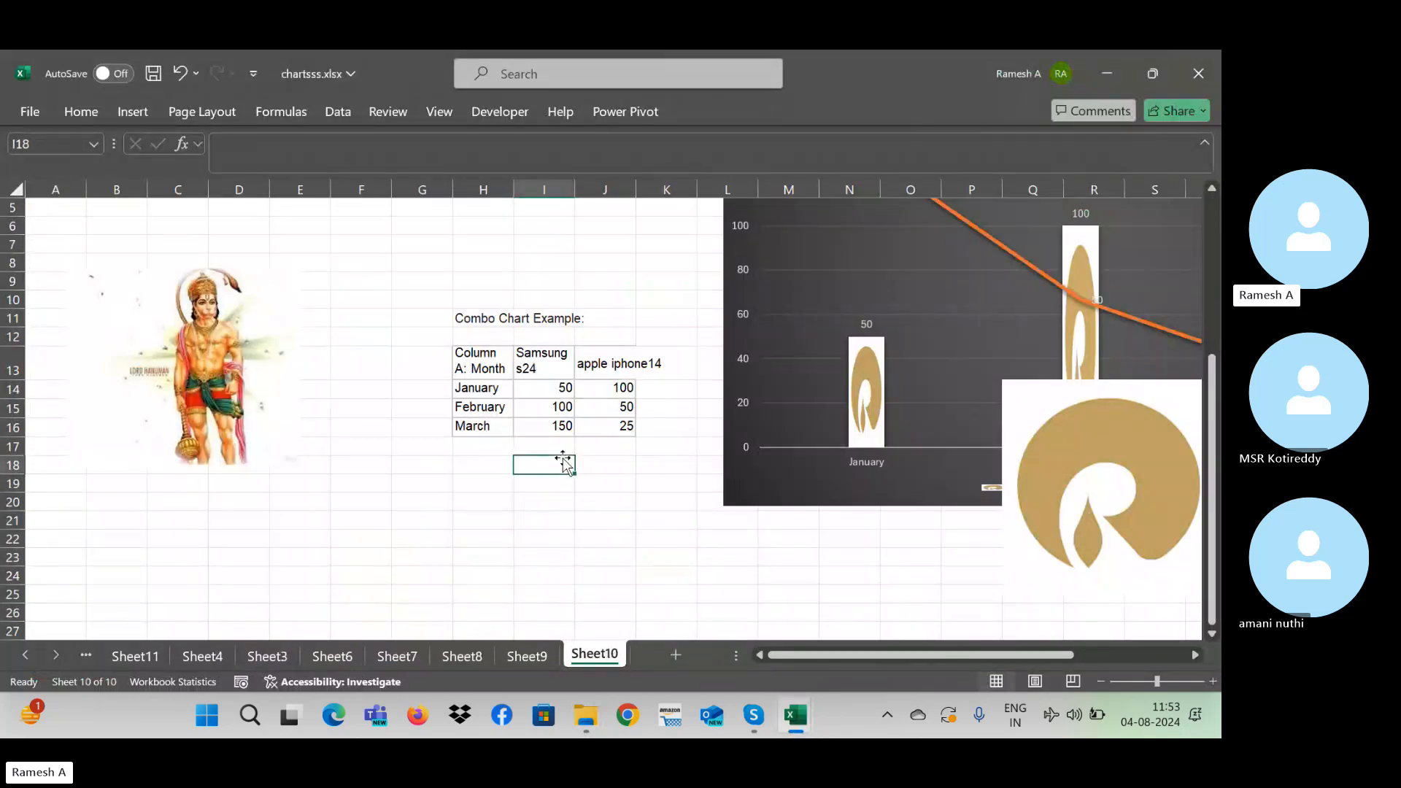
key(Right)
key(Right)
key(Right)
key(Right)
key(Right)
key(Right)
key(Right)
key(Right)
key(Right)
key(Right)
key(Right)
key(Right)
key(Right)
key(Right)
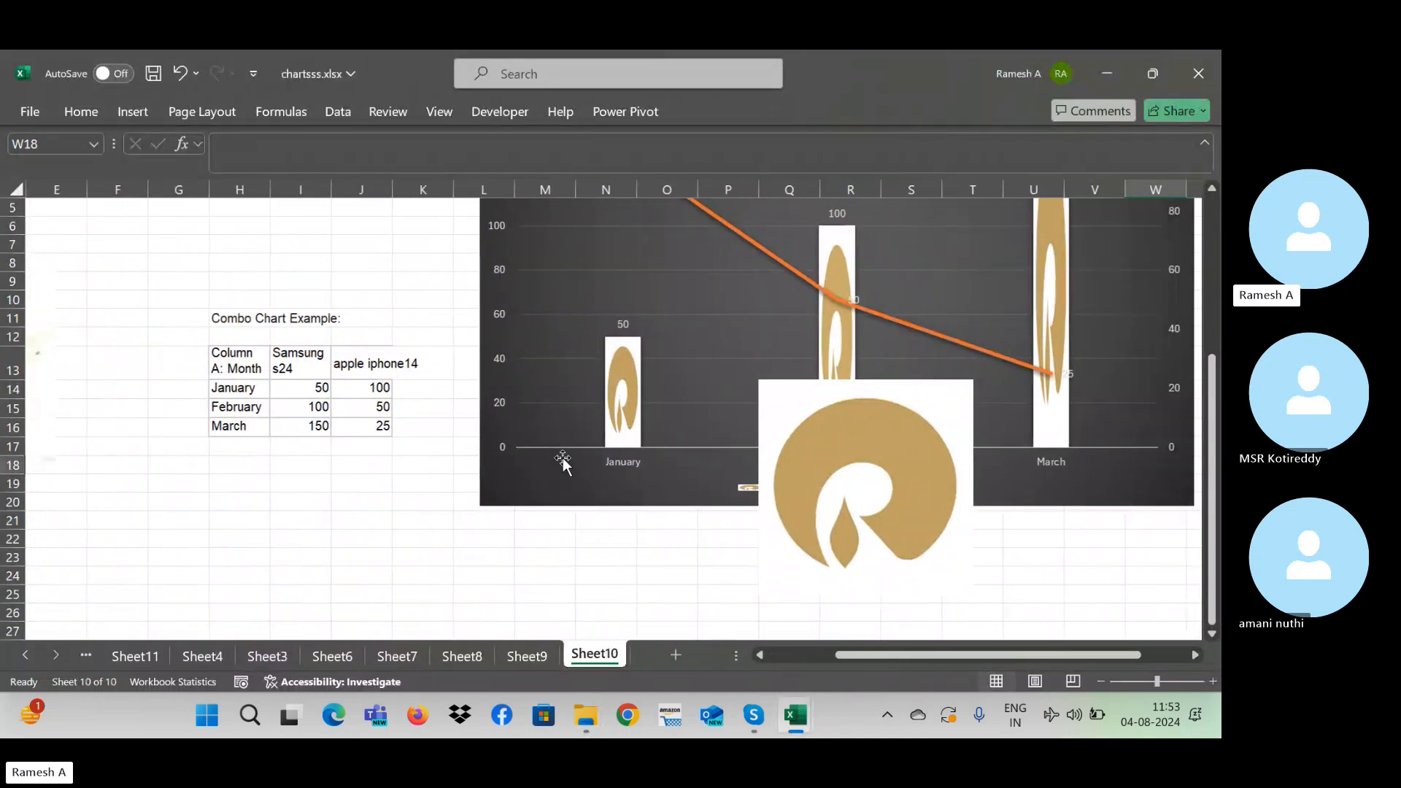
key(Left)
key(Left)
key(Left)
key(Left)
key(Left)
key(Left)
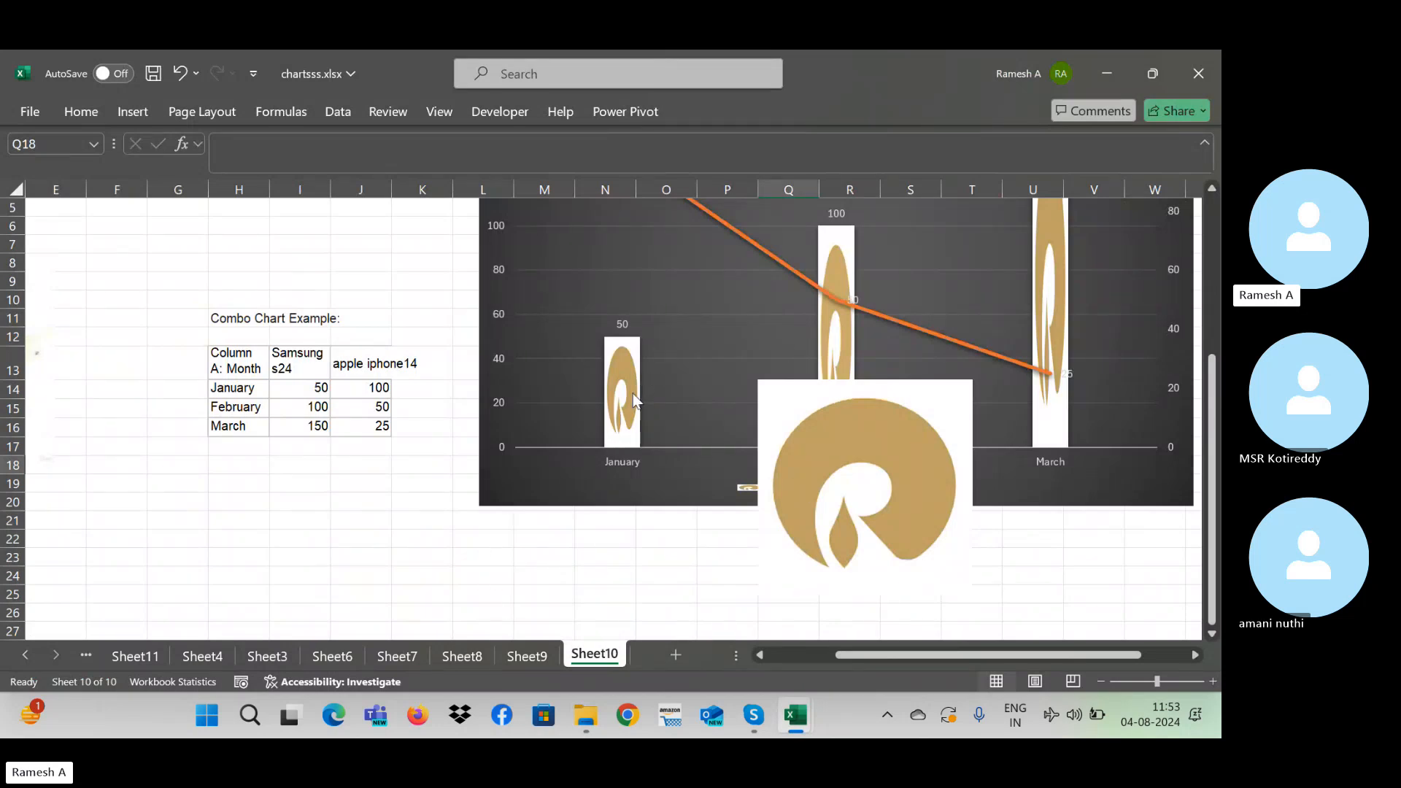
Step: Move the gold flame logo picture off the combo chart to the empty area below the data table
click(755, 573)
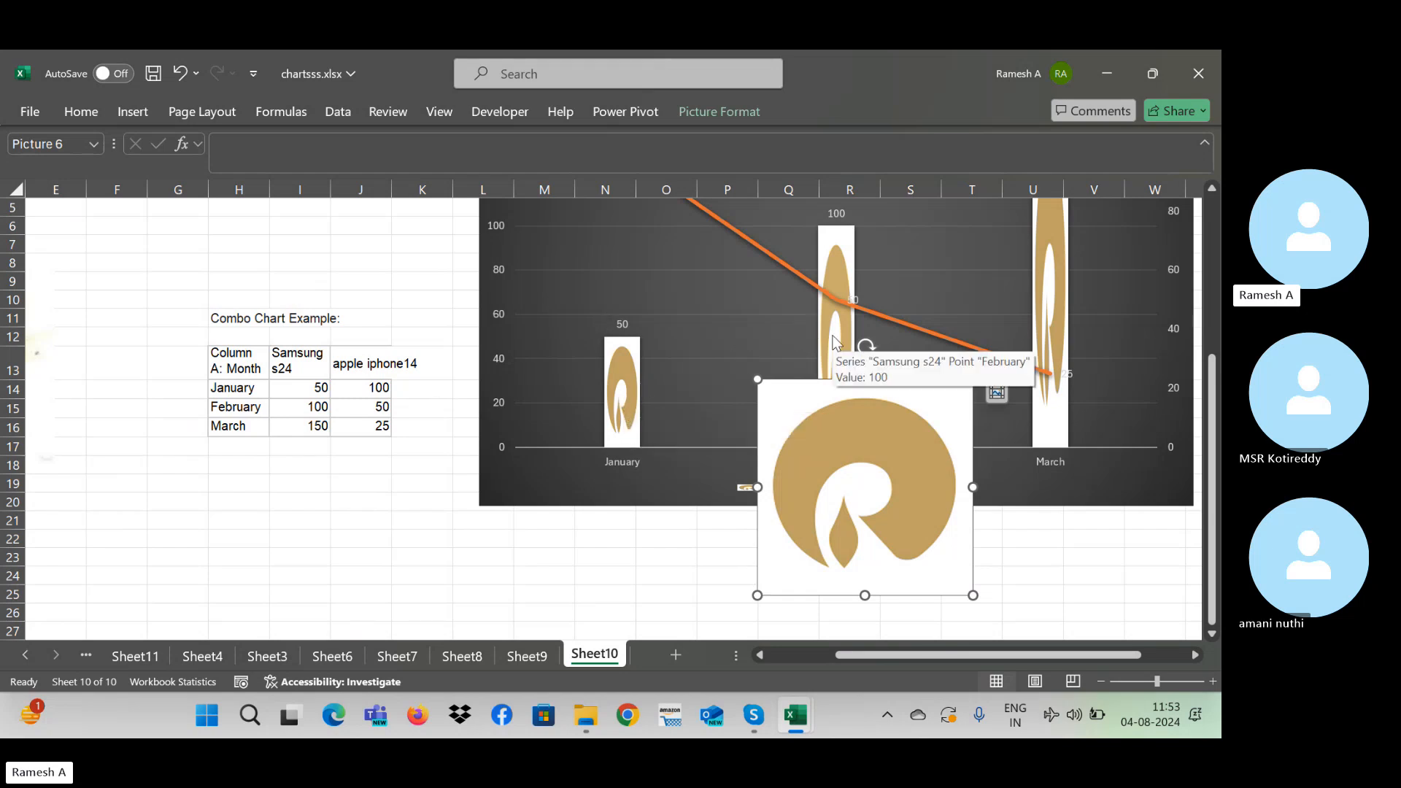
drag(864, 482, 266, 557)
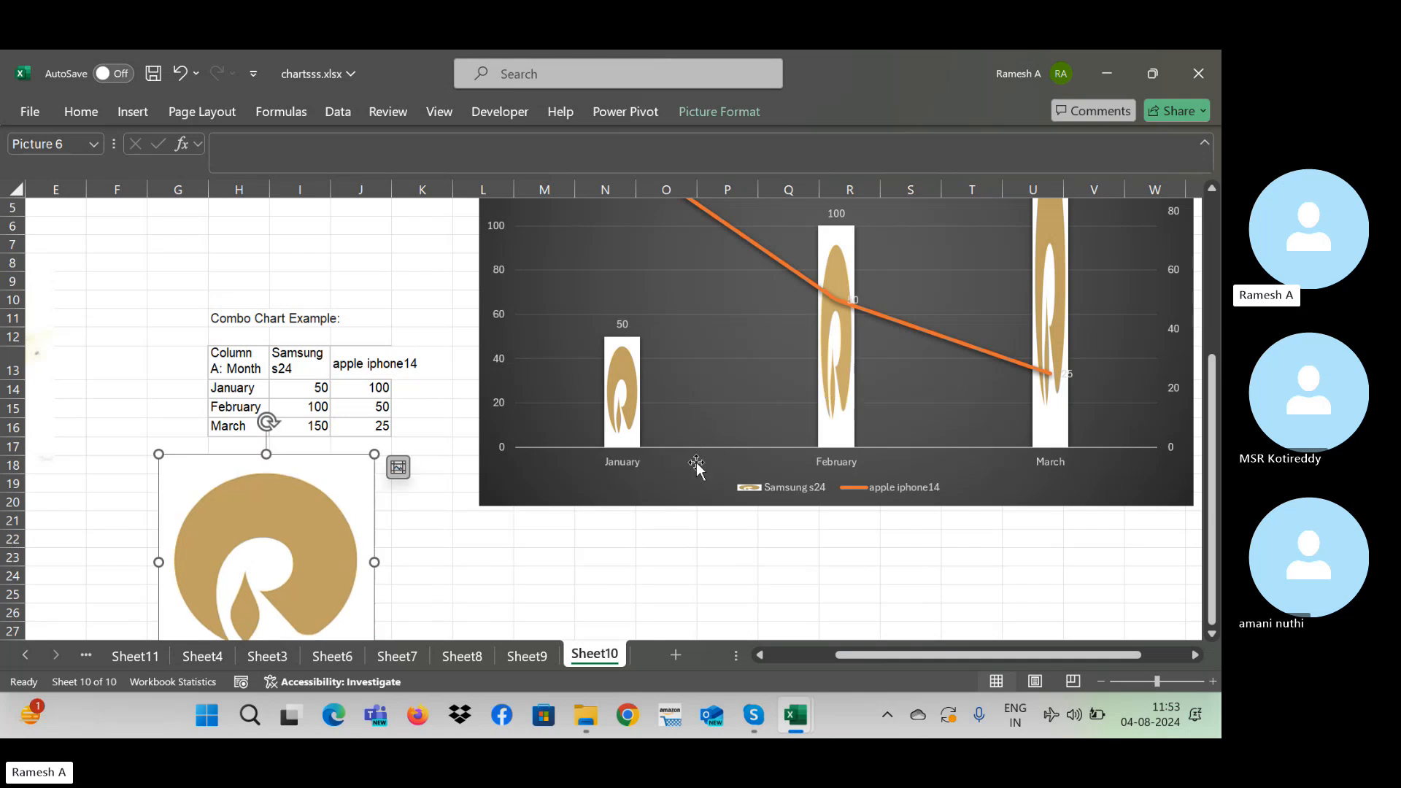
click(835, 375)
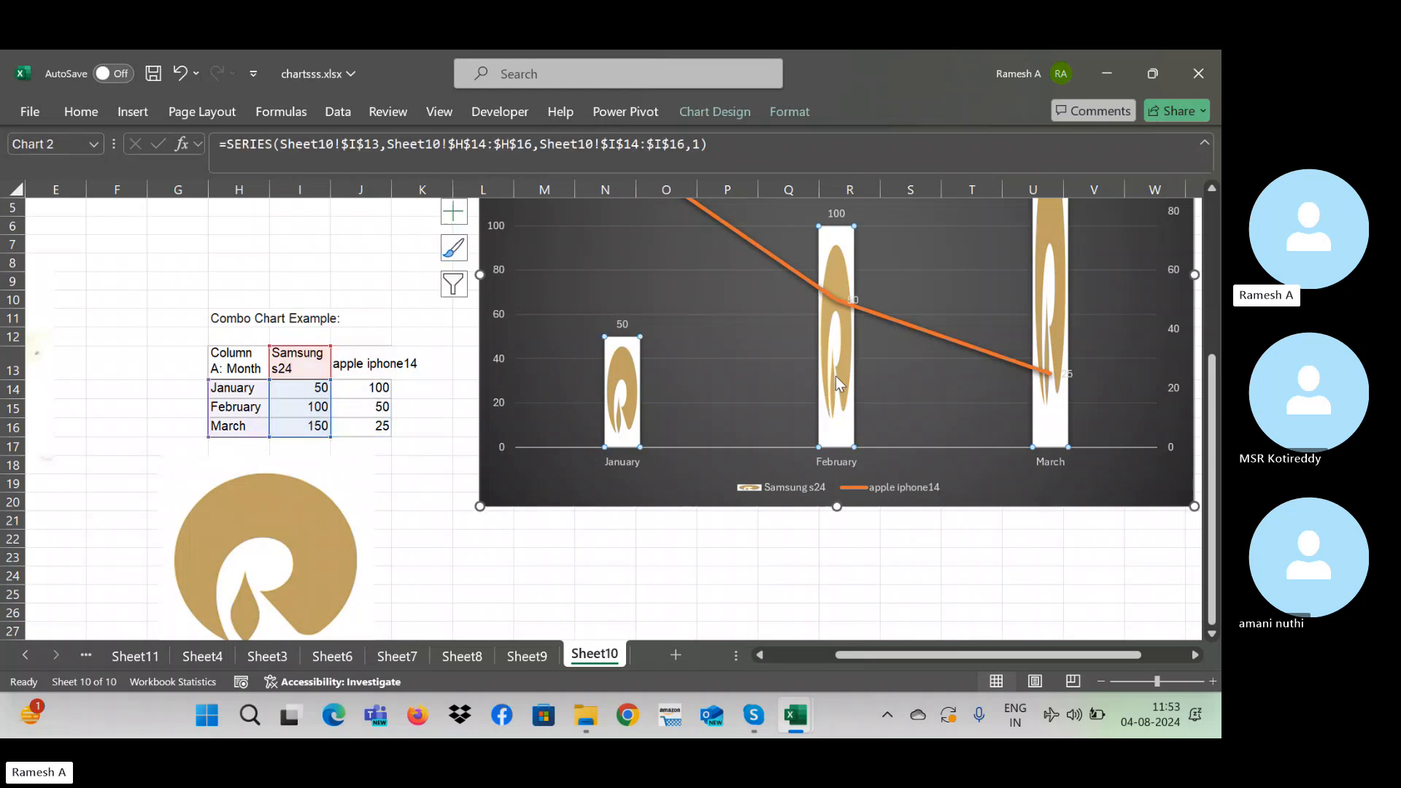
click(538, 547)
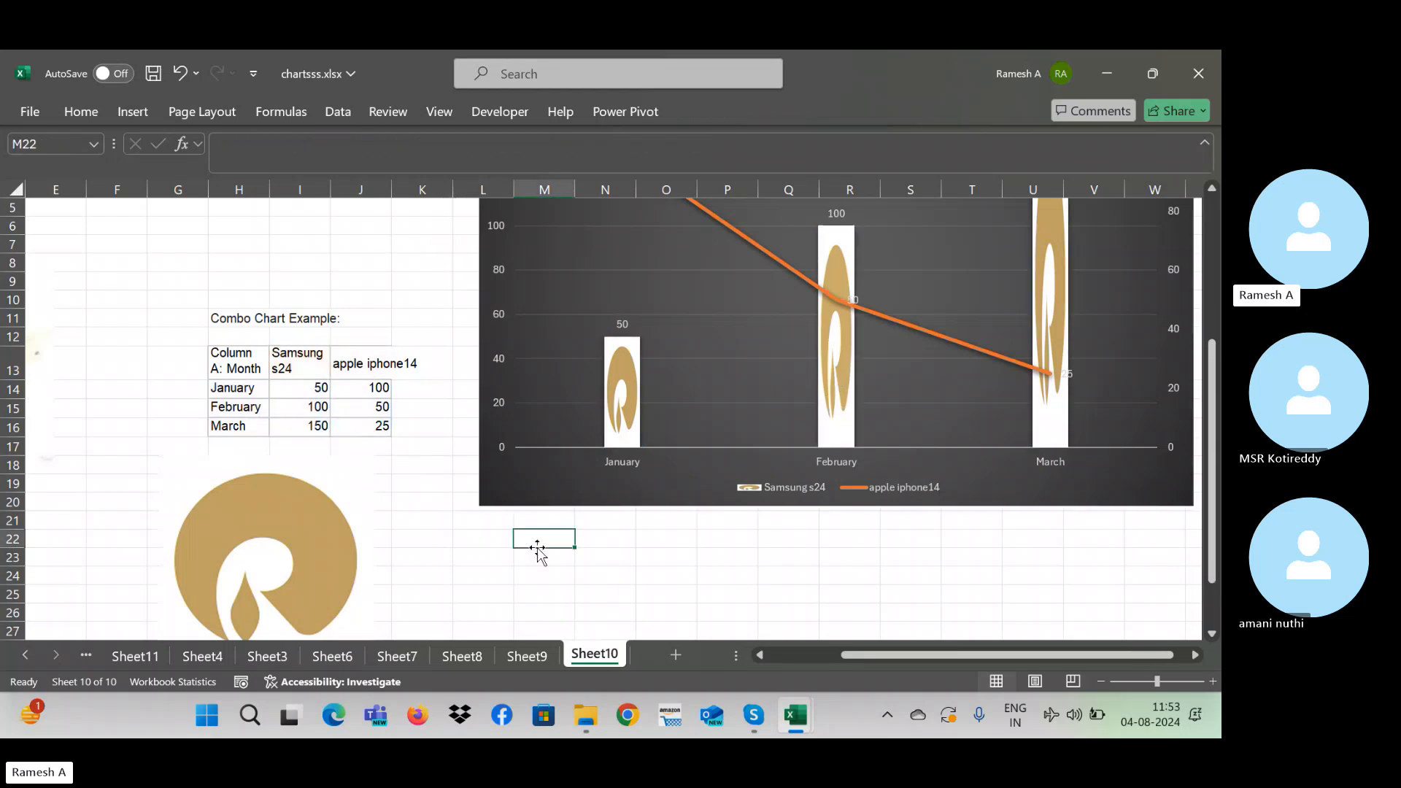
scroll(538, 547, left, 2)
click(266, 391)
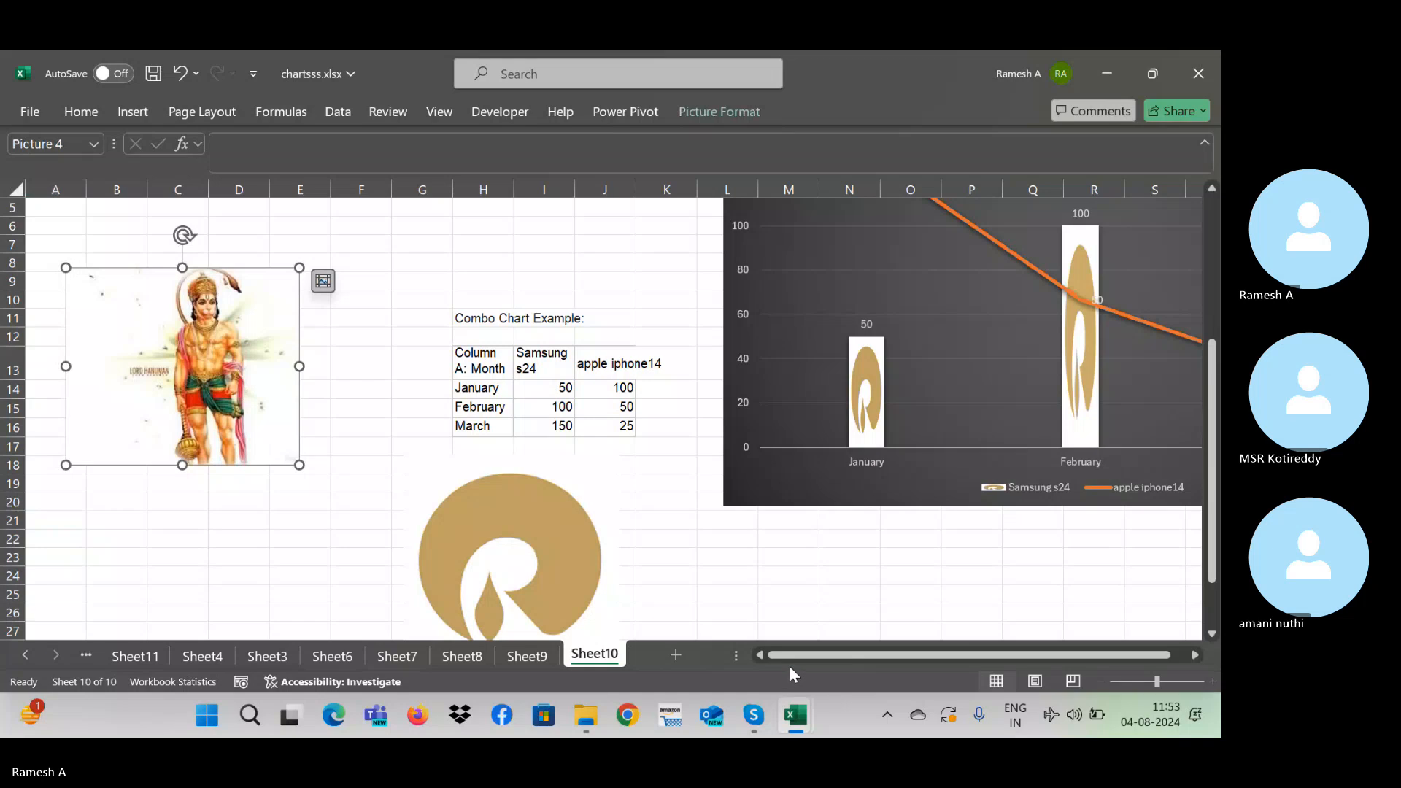
drag(1002, 654, 1133, 645)
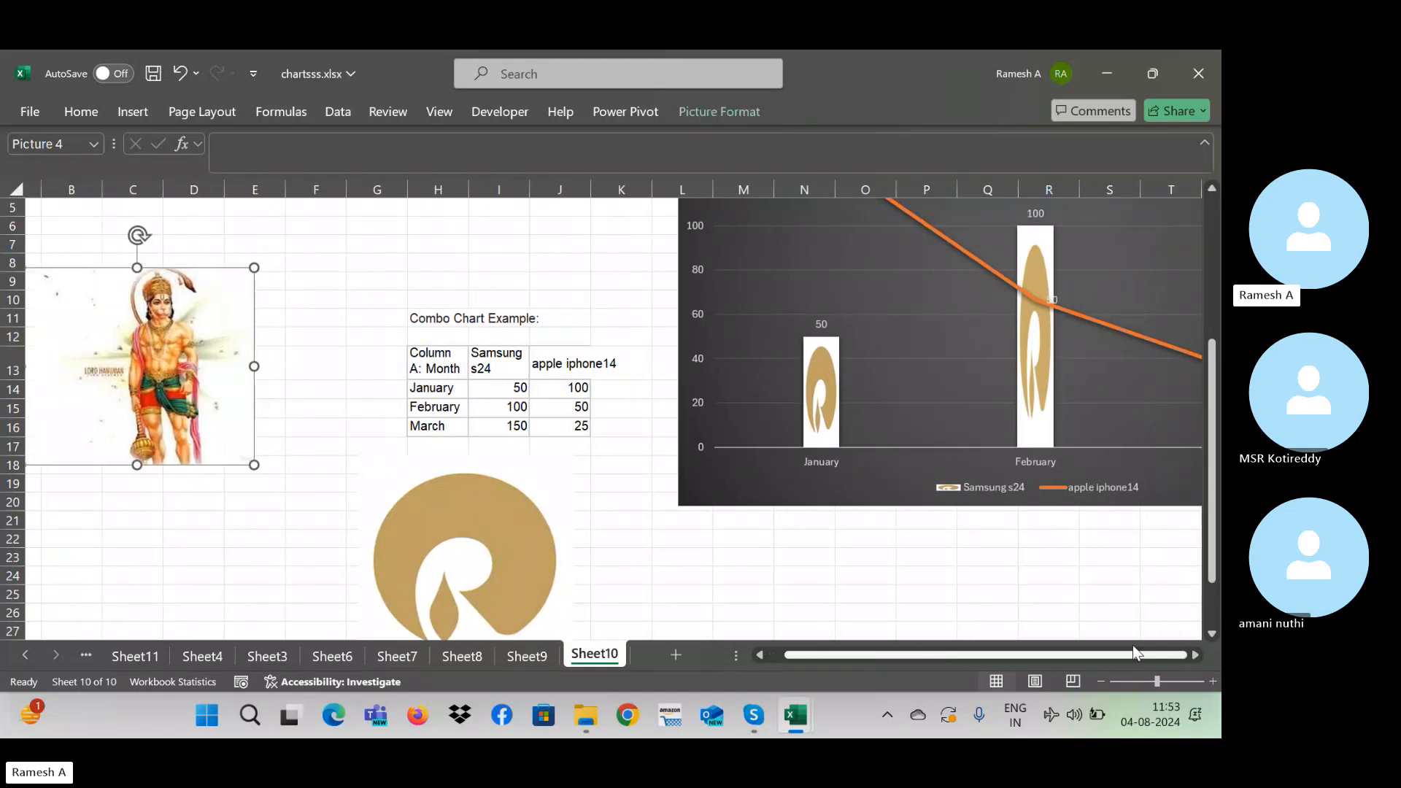
click(1048, 386)
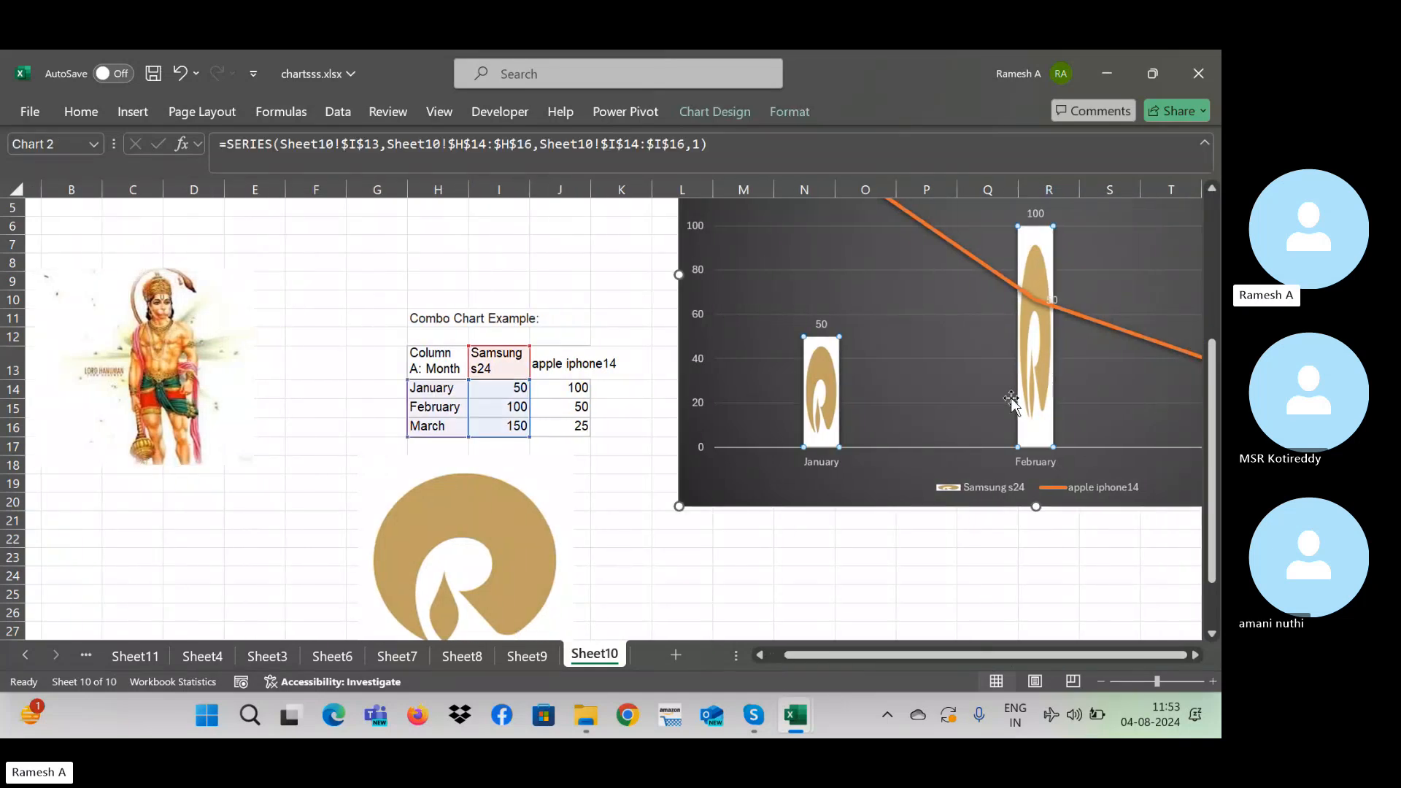
text(=)
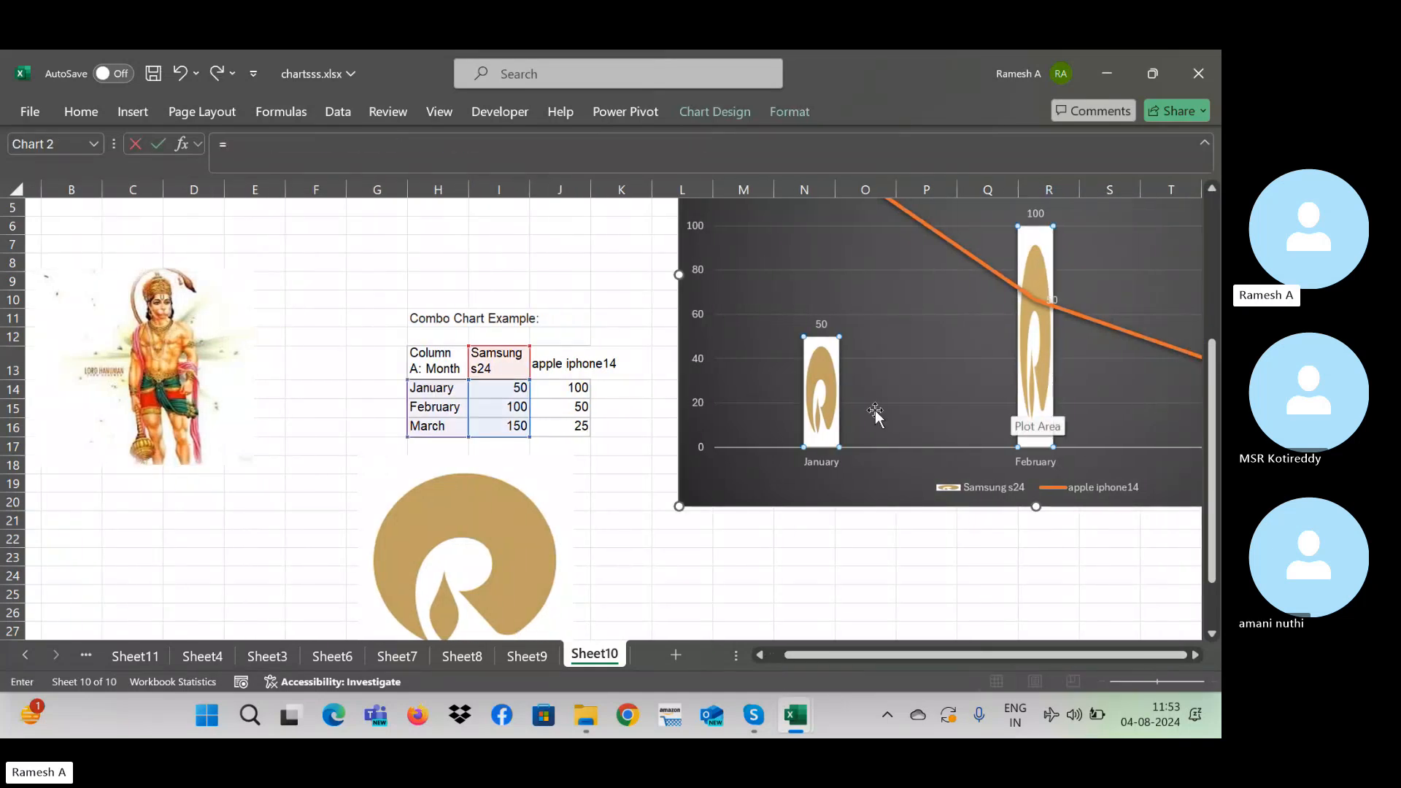
click(169, 356)
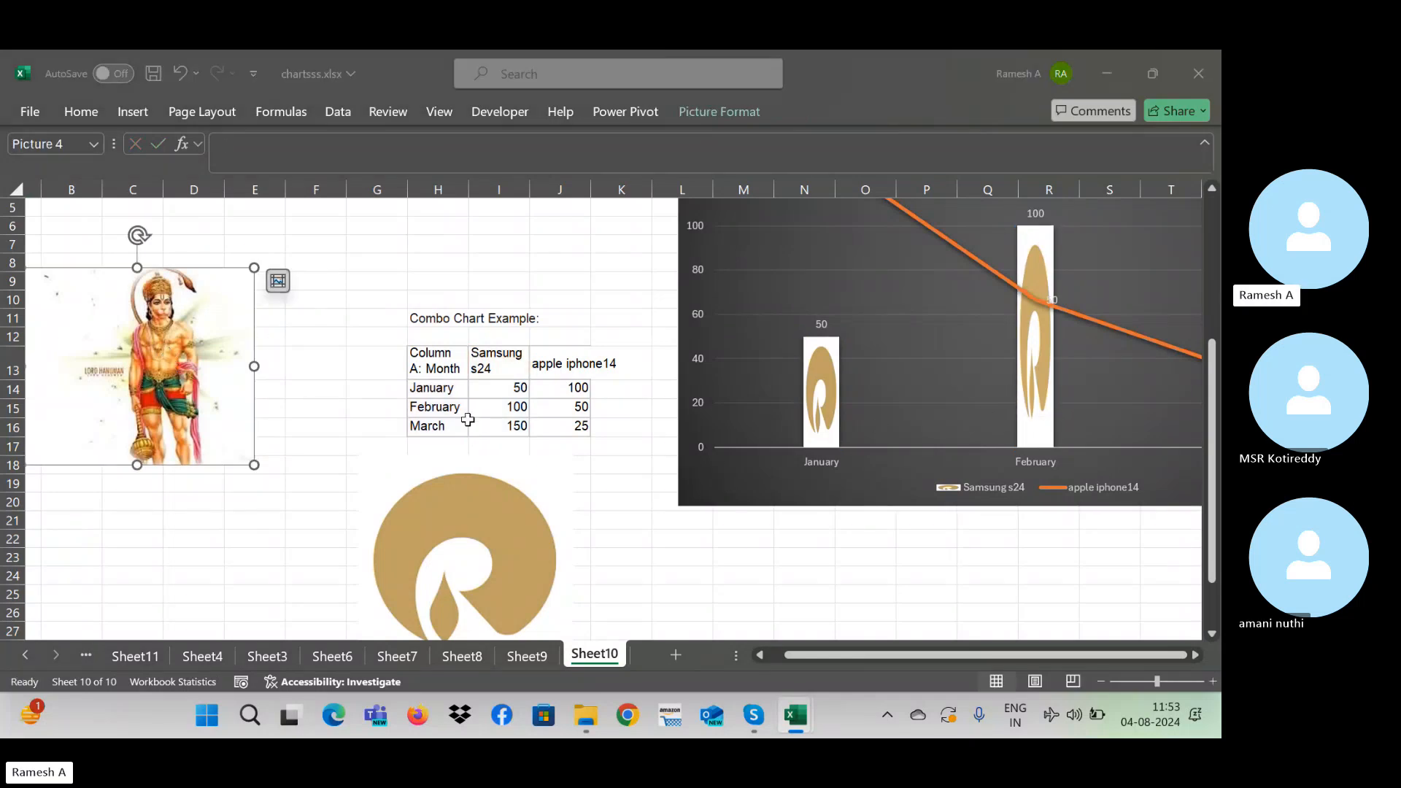
Step: Move the Hanuman picture next to the logo below the combo chart, and fill the Samsung s24 columns with a copy of it
drag(230, 357, 692, 608)
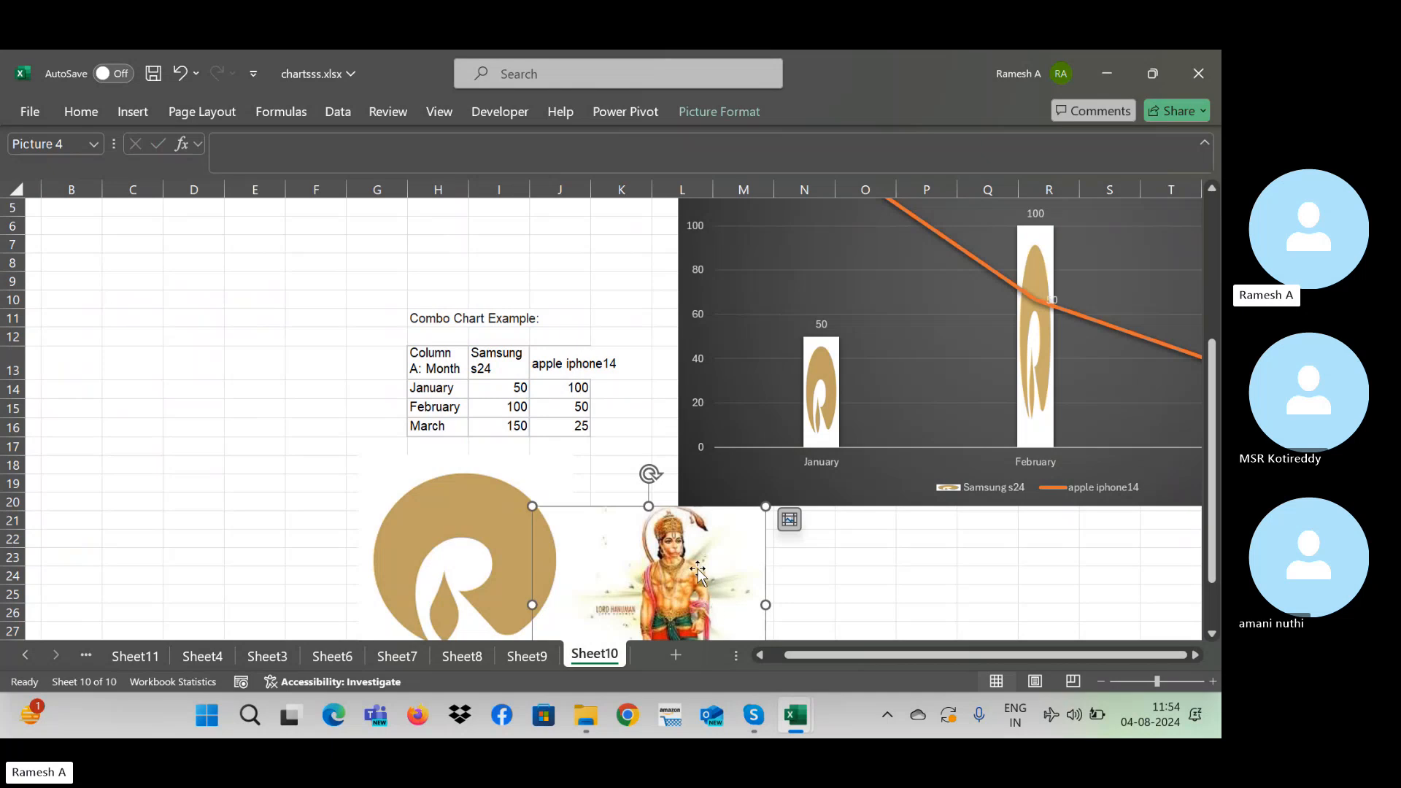
right_click(699, 573)
click(941, 398)
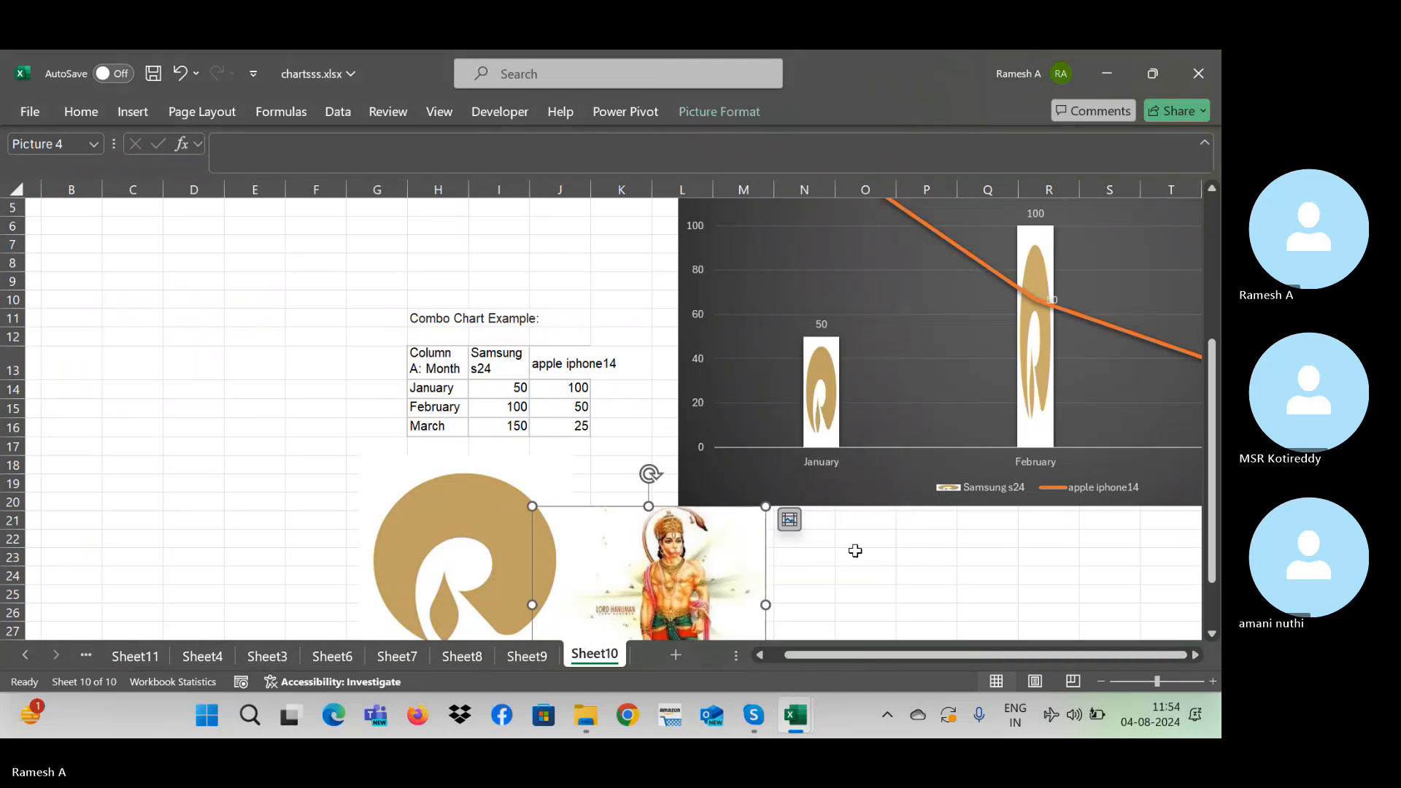
click(1048, 378)
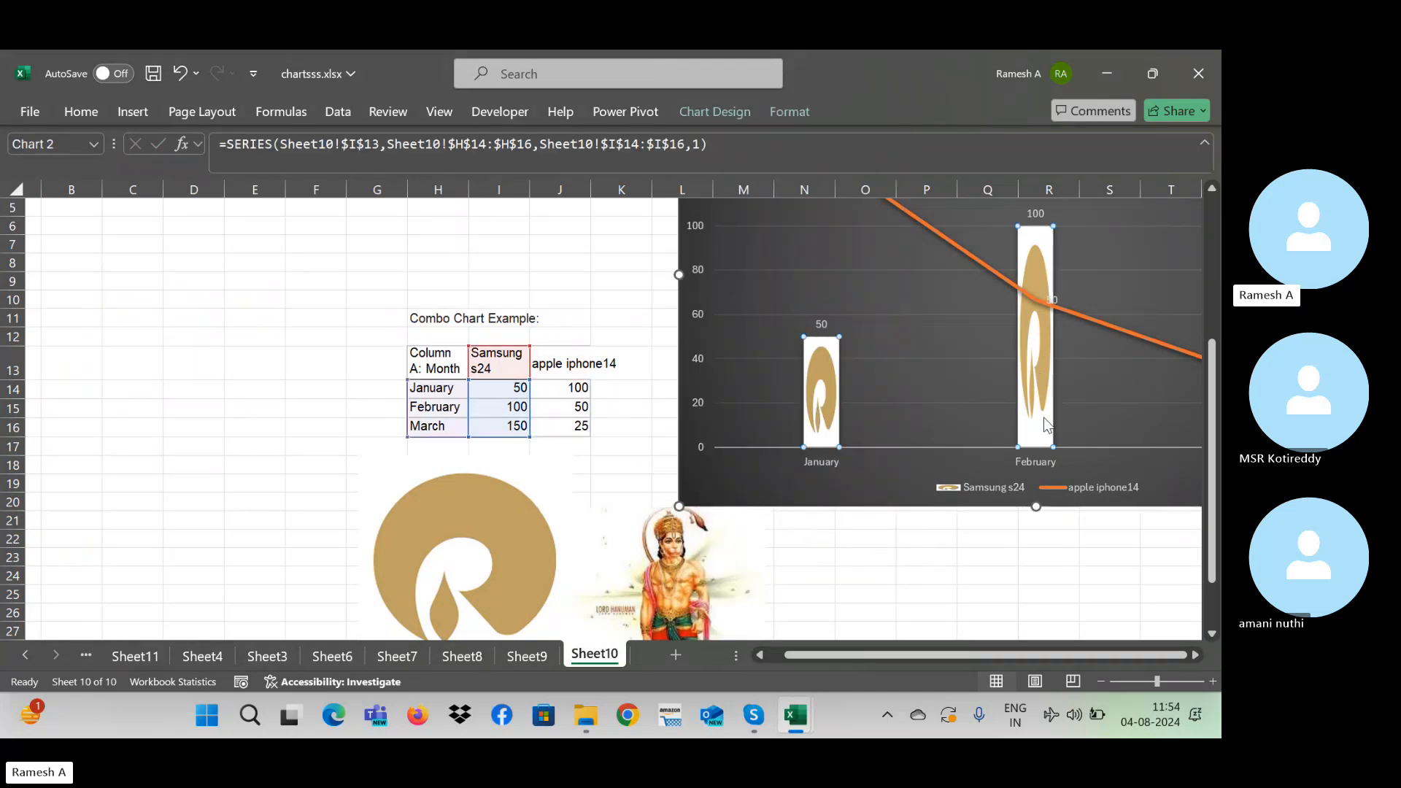
key(ctrl+v)
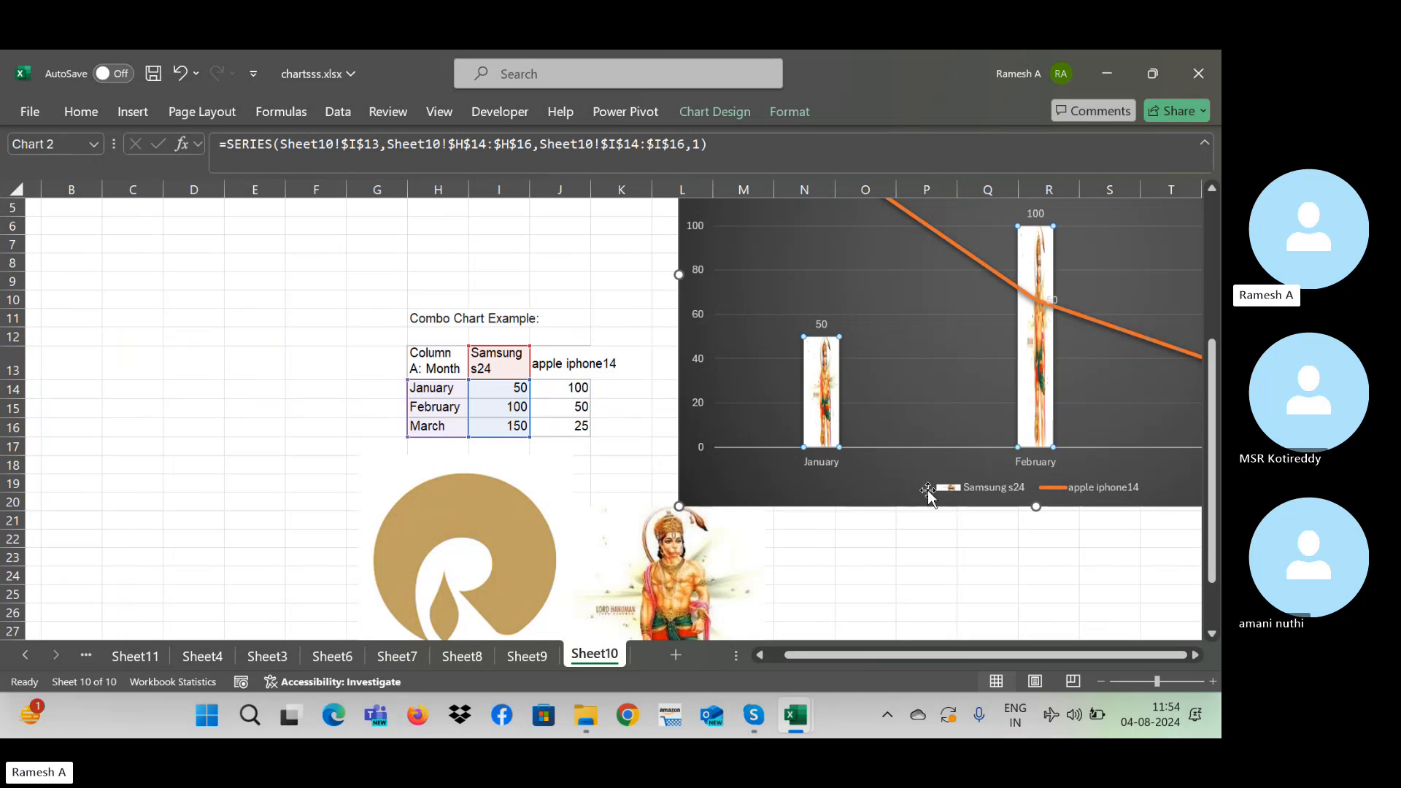
Step: Examine the picture-filled Samsung s24 columns from January to March and compare them with the original picture
click(948, 573)
key(Right)
key(Right)
key(Right)
key(Right)
key(Right)
key(Right)
key(Right)
key(Right)
key(Right)
key(Right)
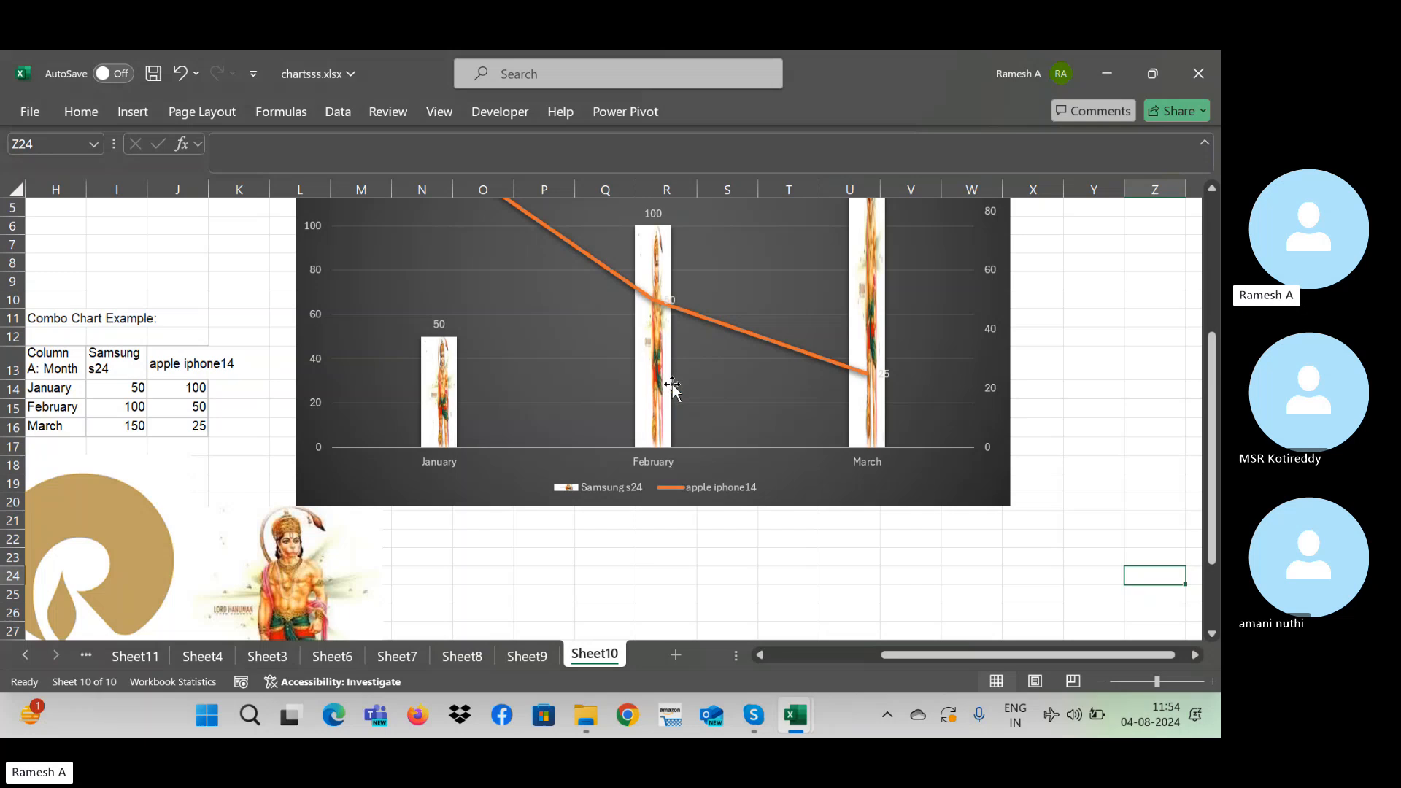
click(276, 538)
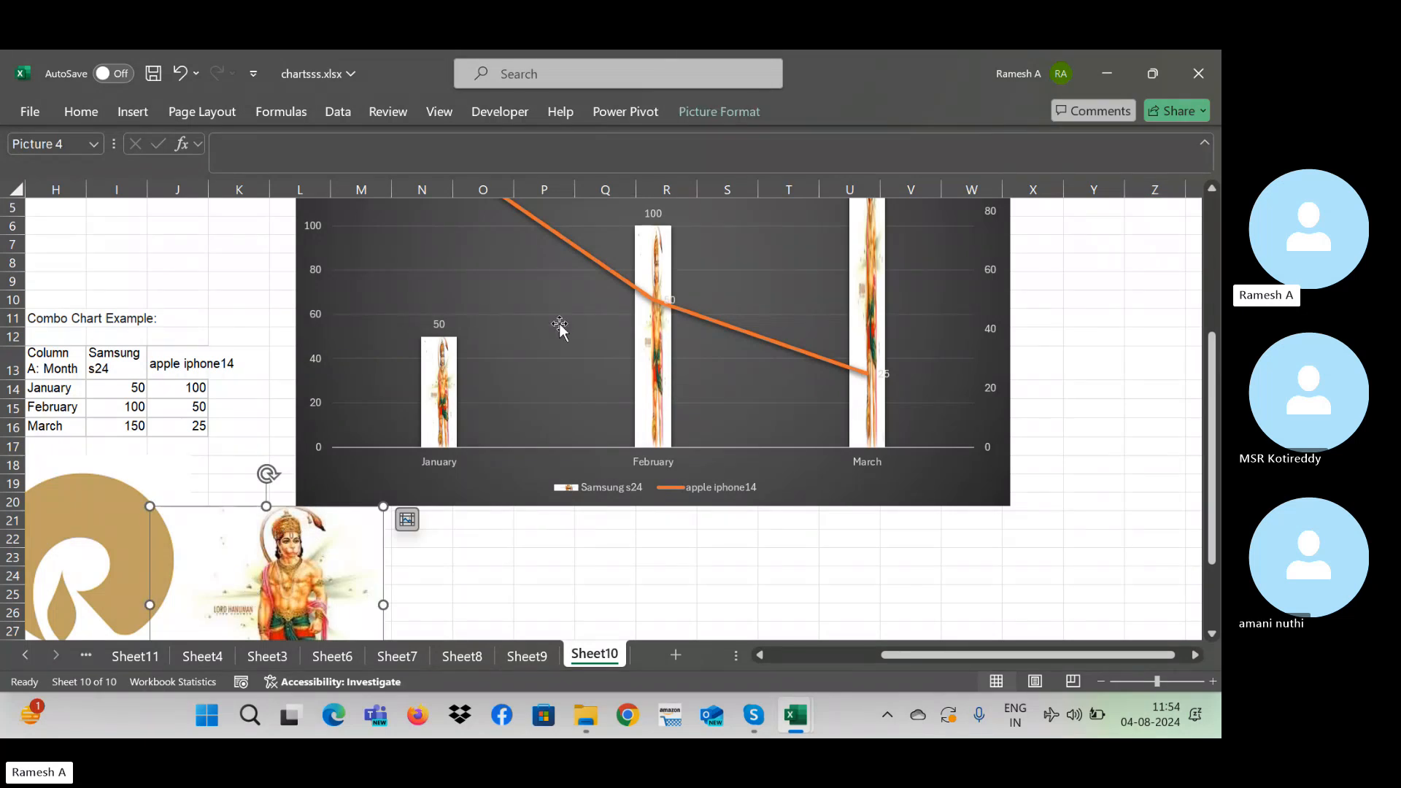
key(alt+Tab)
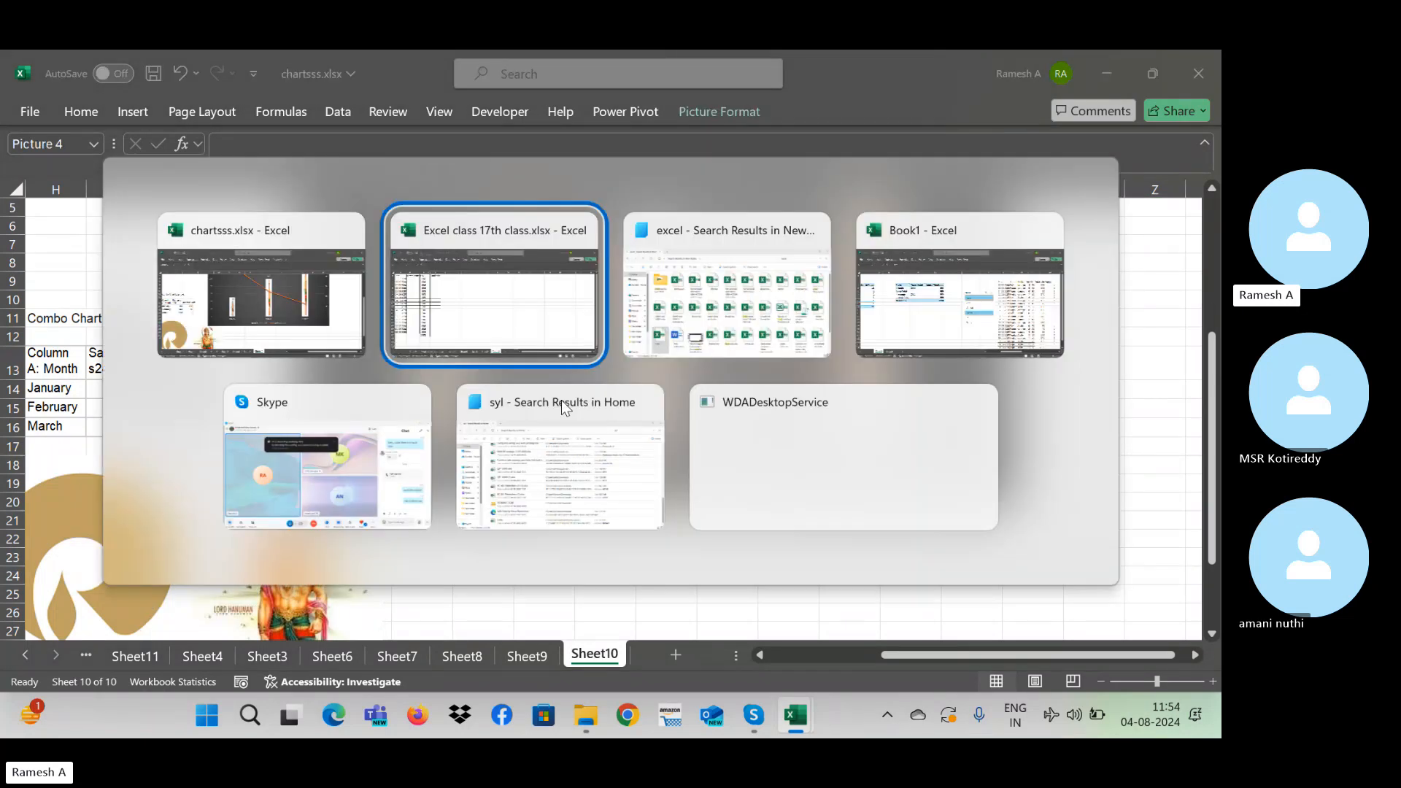
key(alt+Tab)
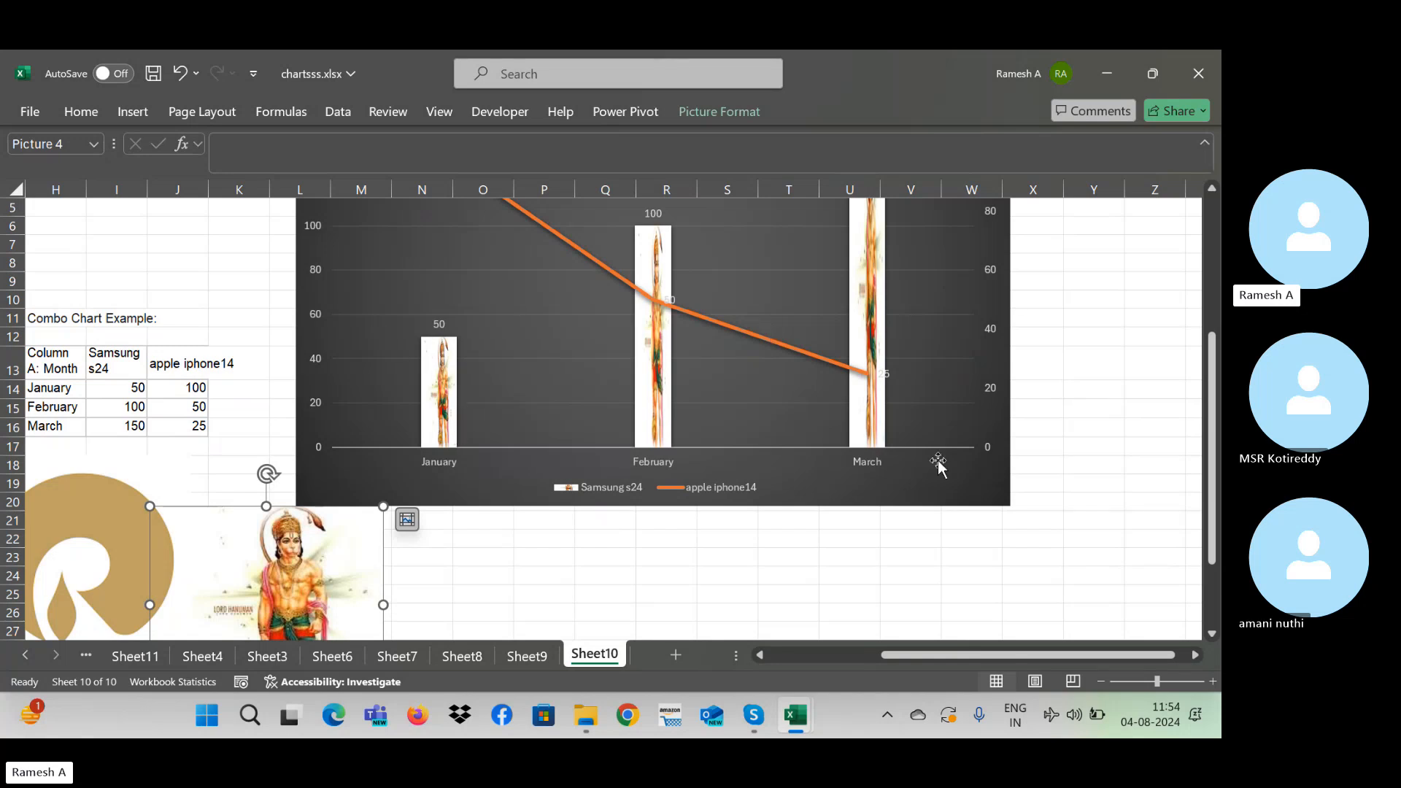
Step: Open Sheet4 with the line chart example in chartsss.xlsx, and switch to the Skype call window
key(alt)
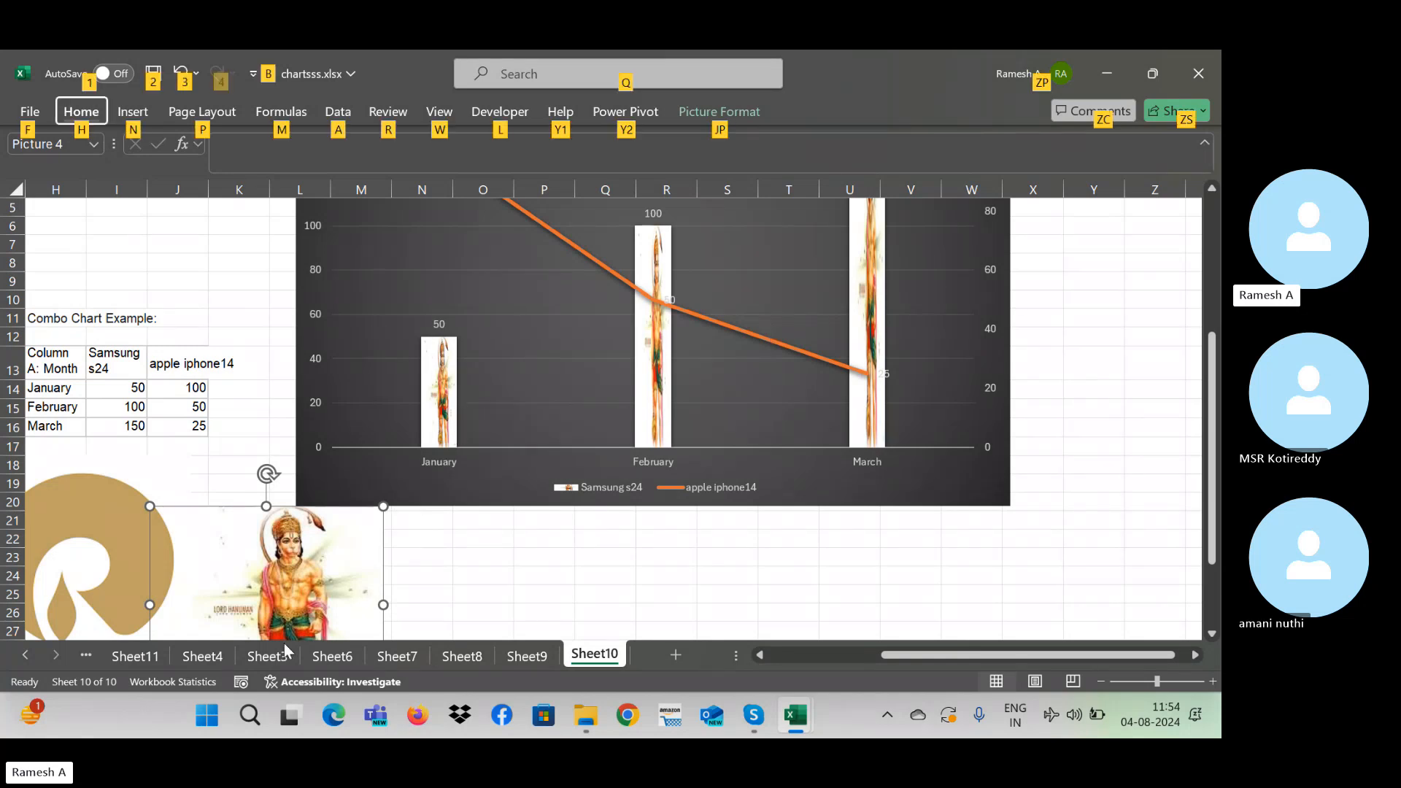
ctrl+click(267, 656)
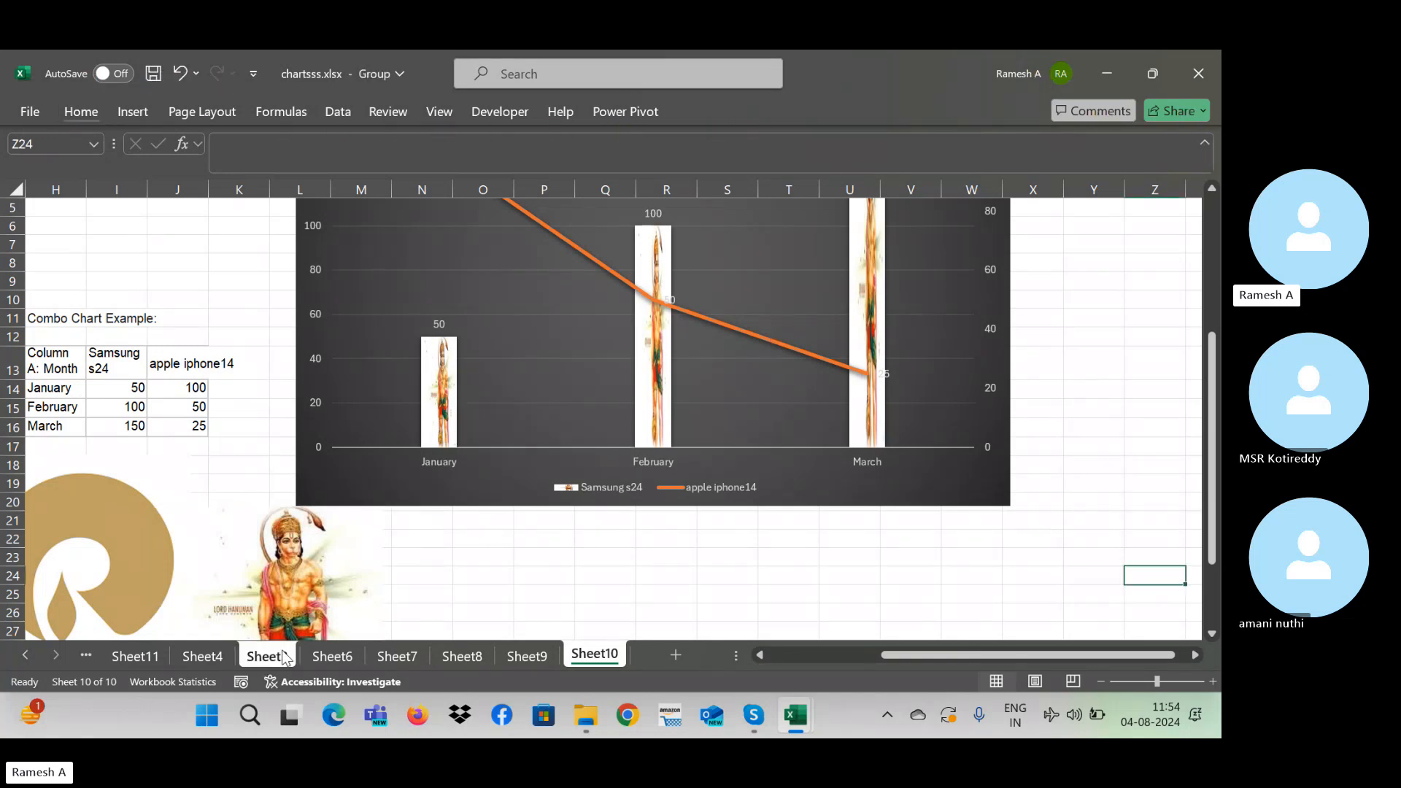
click(203, 655)
key(alt+Tab)
key(alt+Tab)
key(Tab)
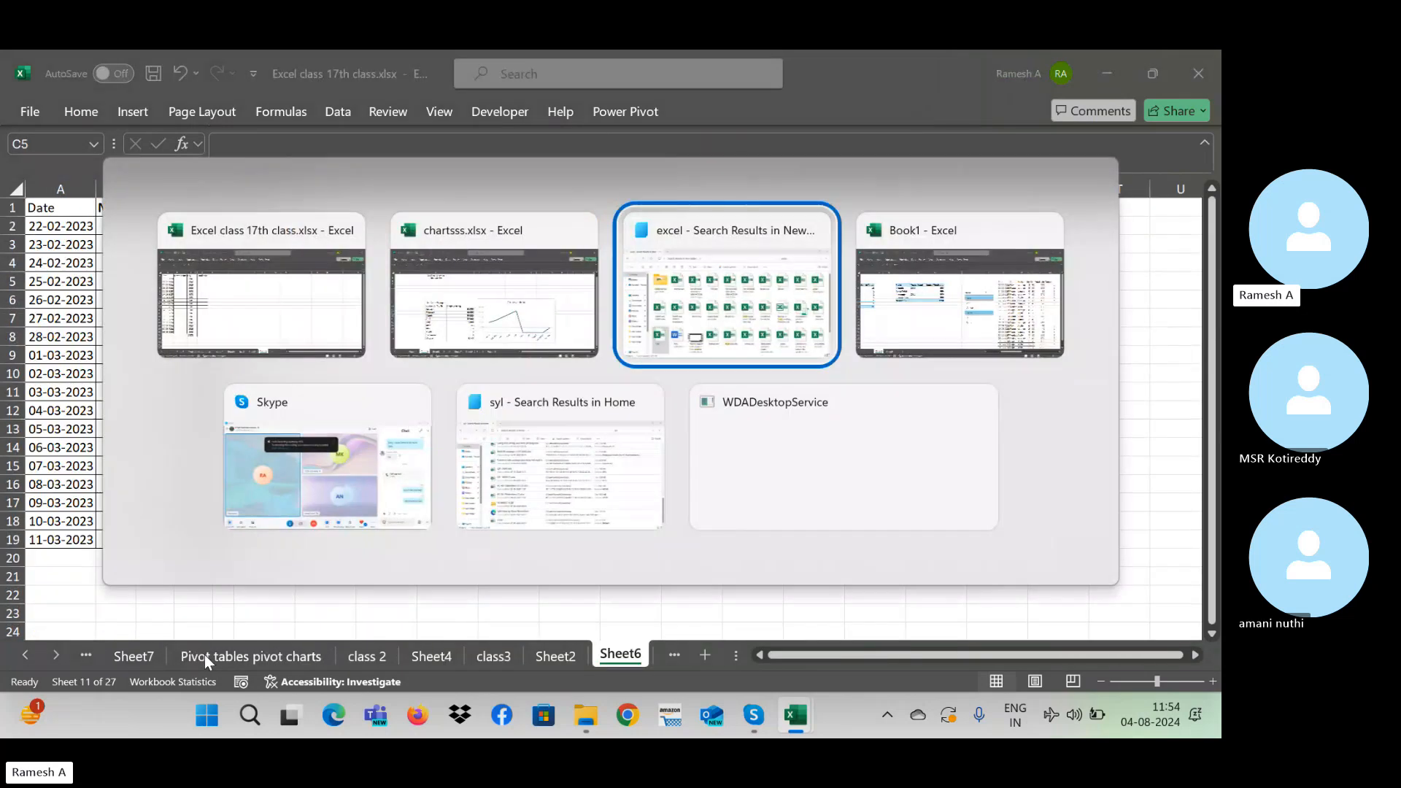
key(Tab)
key(Tab)
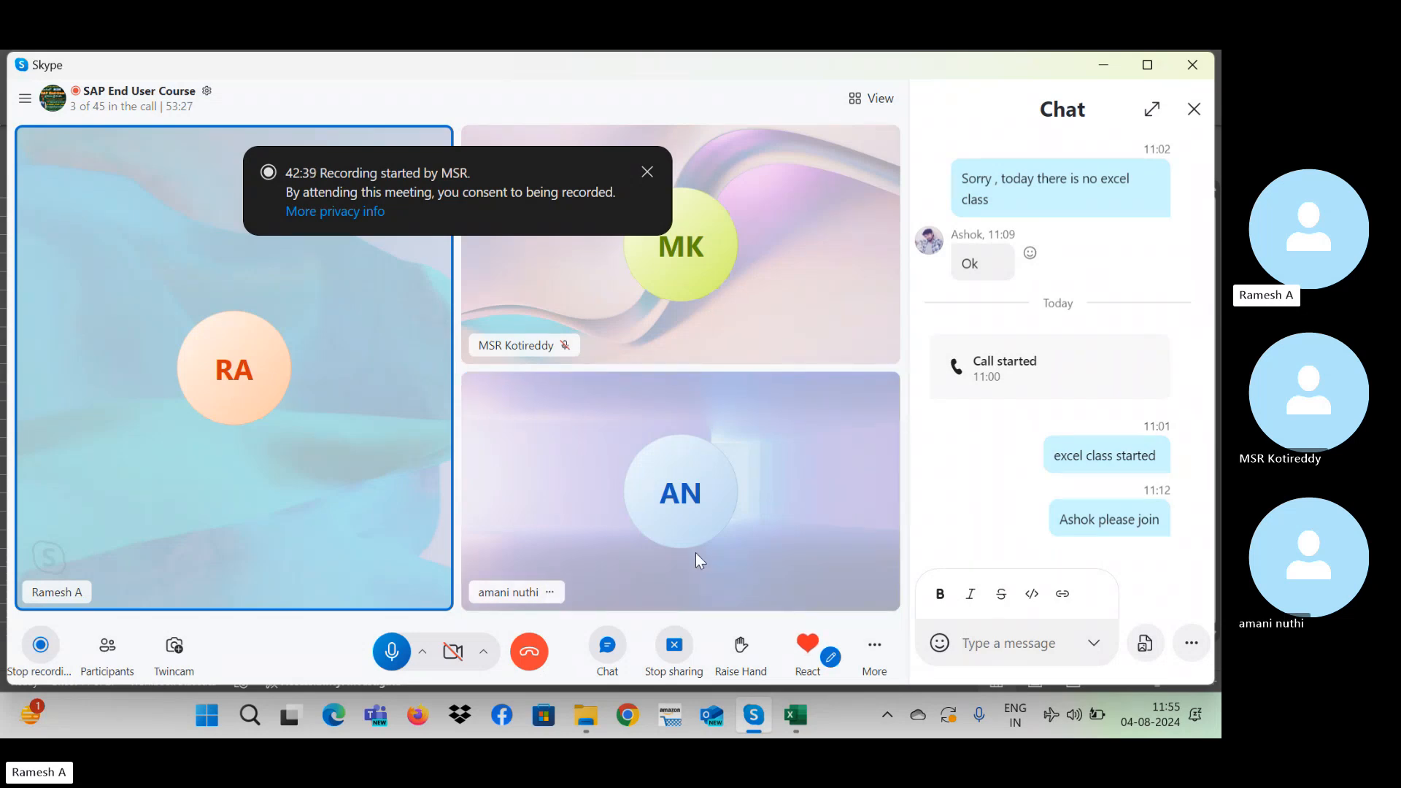
Step: Return to chartsss.xlsx and view the sales target data on Sheet1 and the chart on Sheet2
key(alt+Tab)
key(alt+Tab)
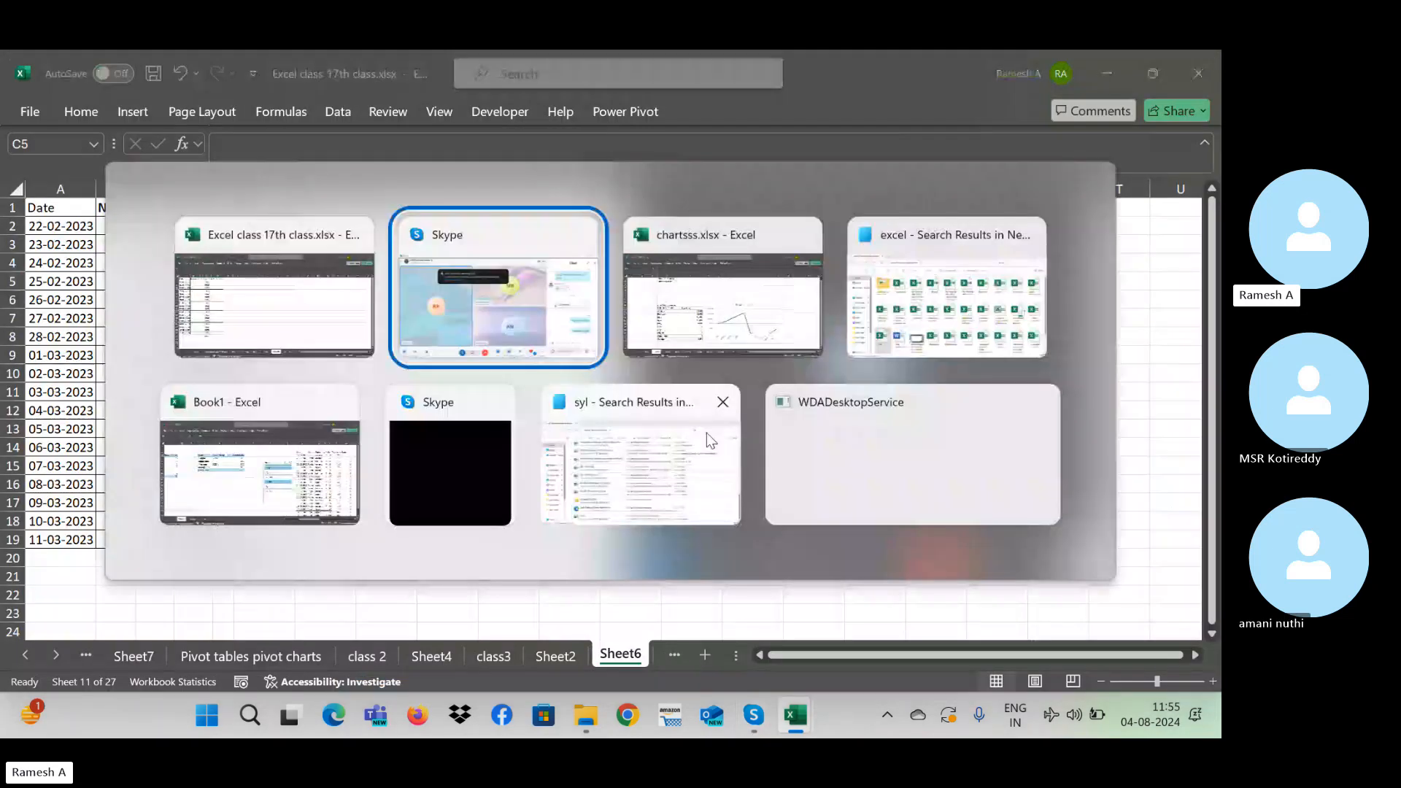
key(Tab)
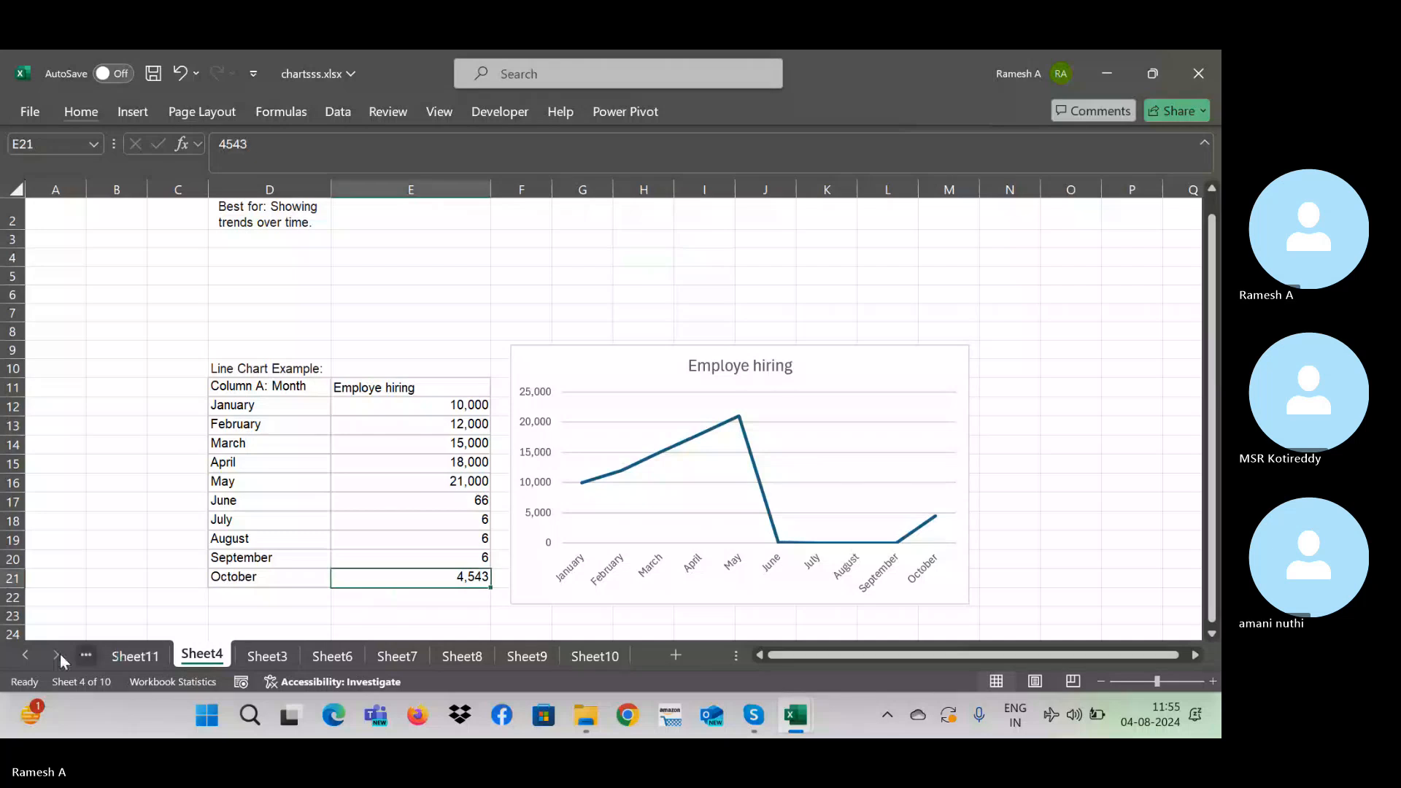
click(19, 656)
click(133, 658)
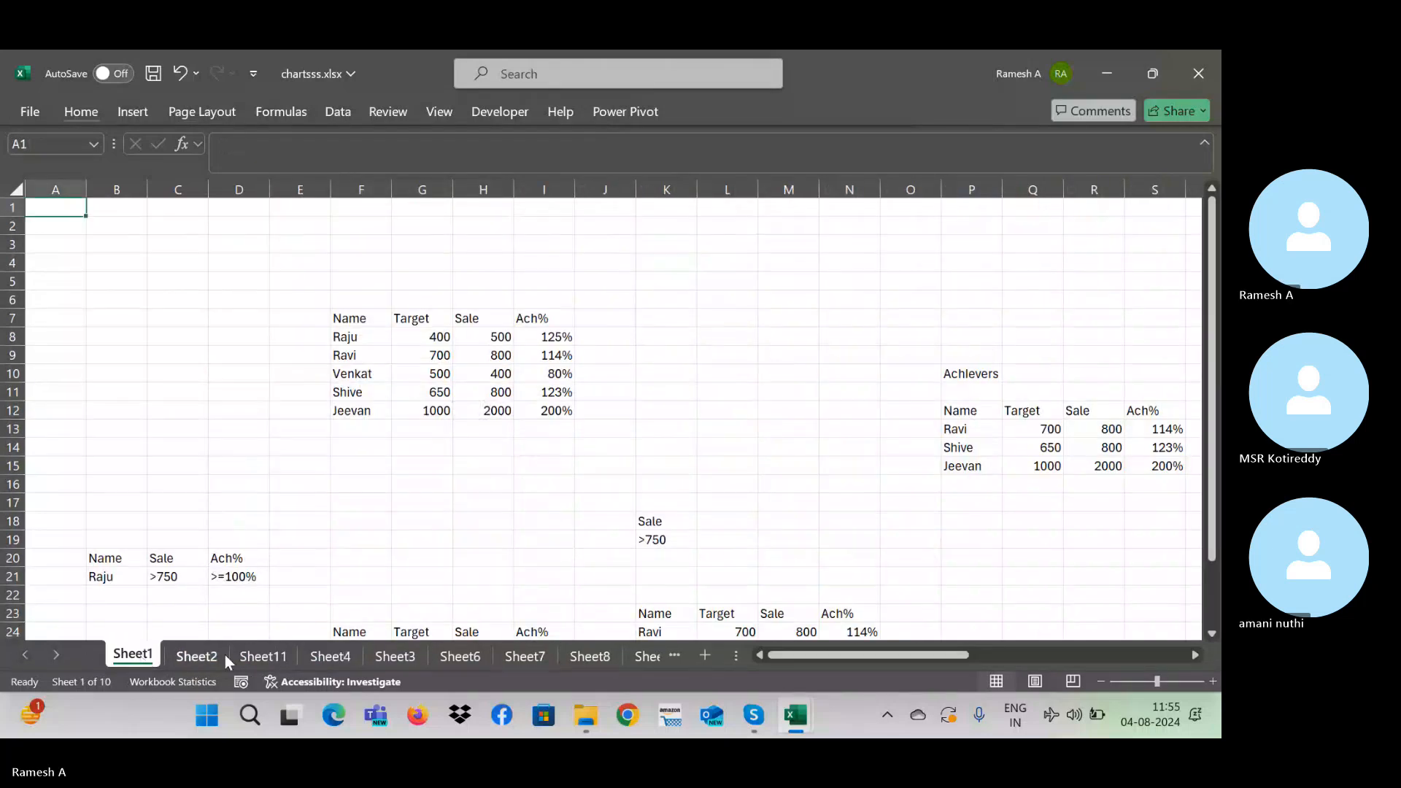
click(192, 656)
Step: View the PivotTable and slicer in Book1, and open the syllabus sheet of Excel class 17th class.xlsx
key(alt+Tab)
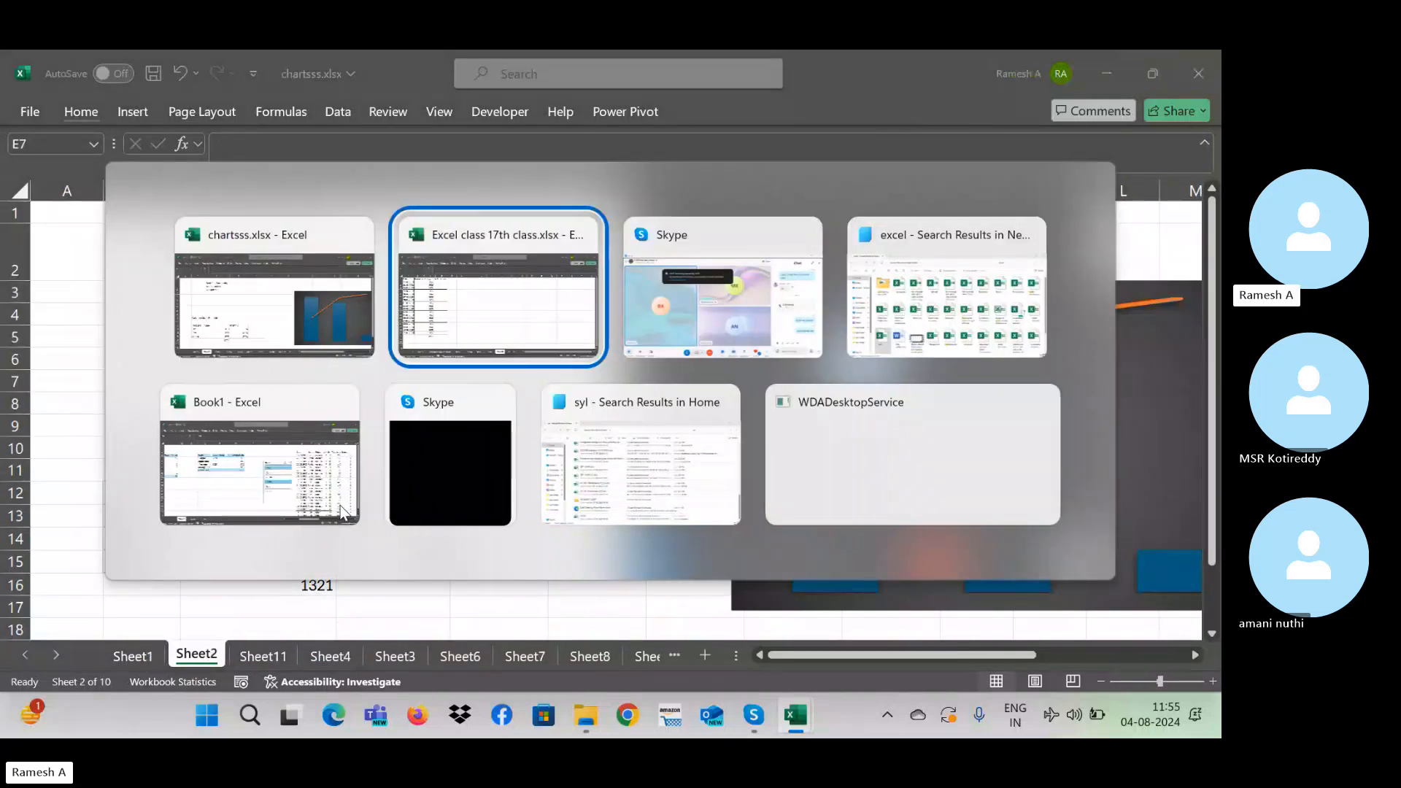
key(alt+Tab)
key(alt+Tab)
key(alt+Tab)
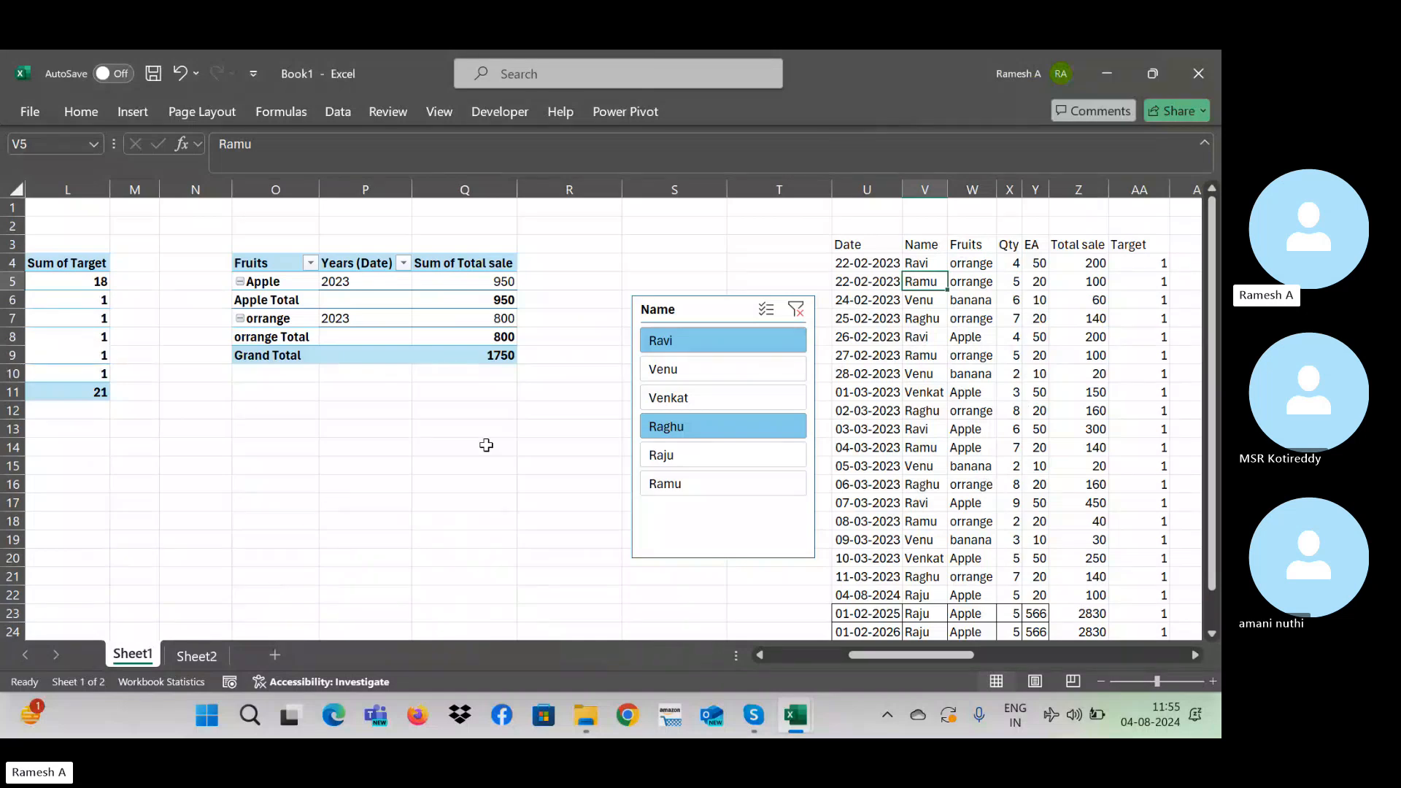
key(alt+Tab)
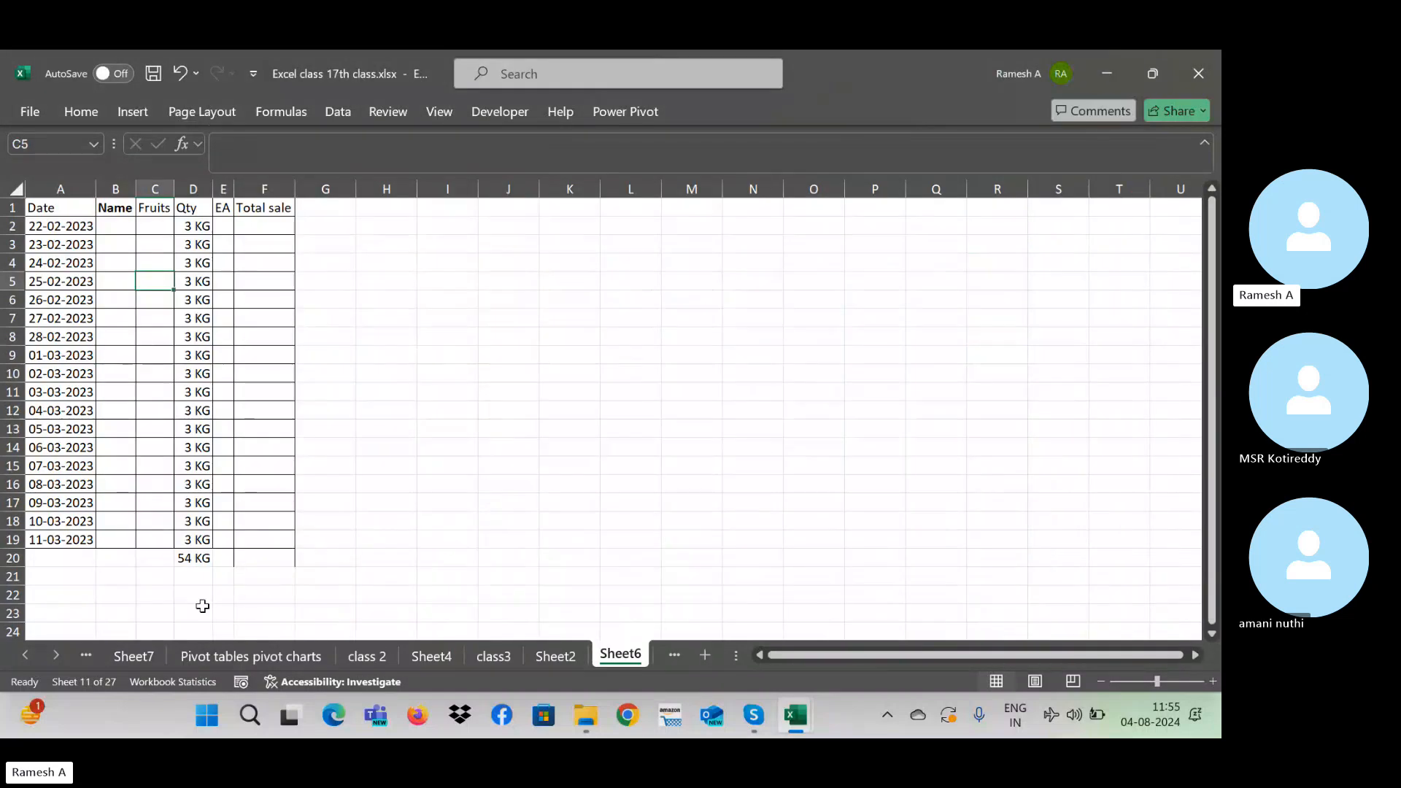
ctrl+click(25, 655)
click(138, 654)
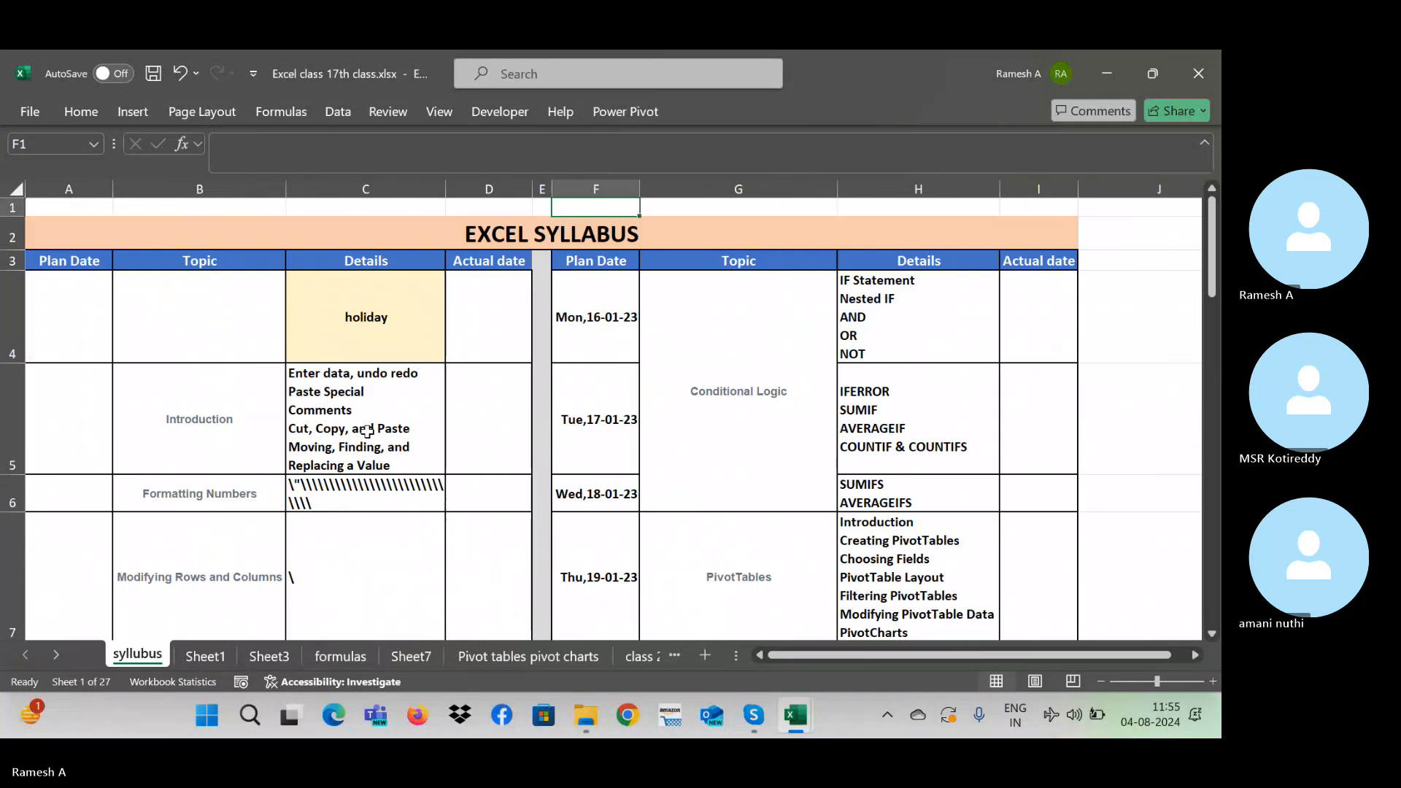
Step: Examine the Excel syllabus from the introduction and conditional logic topics down through charts, data protection and macros
click(366, 431)
key(Down)
key(Right)
key(Right)
key(Right)
key(Right)
key(Right)
key(Right)
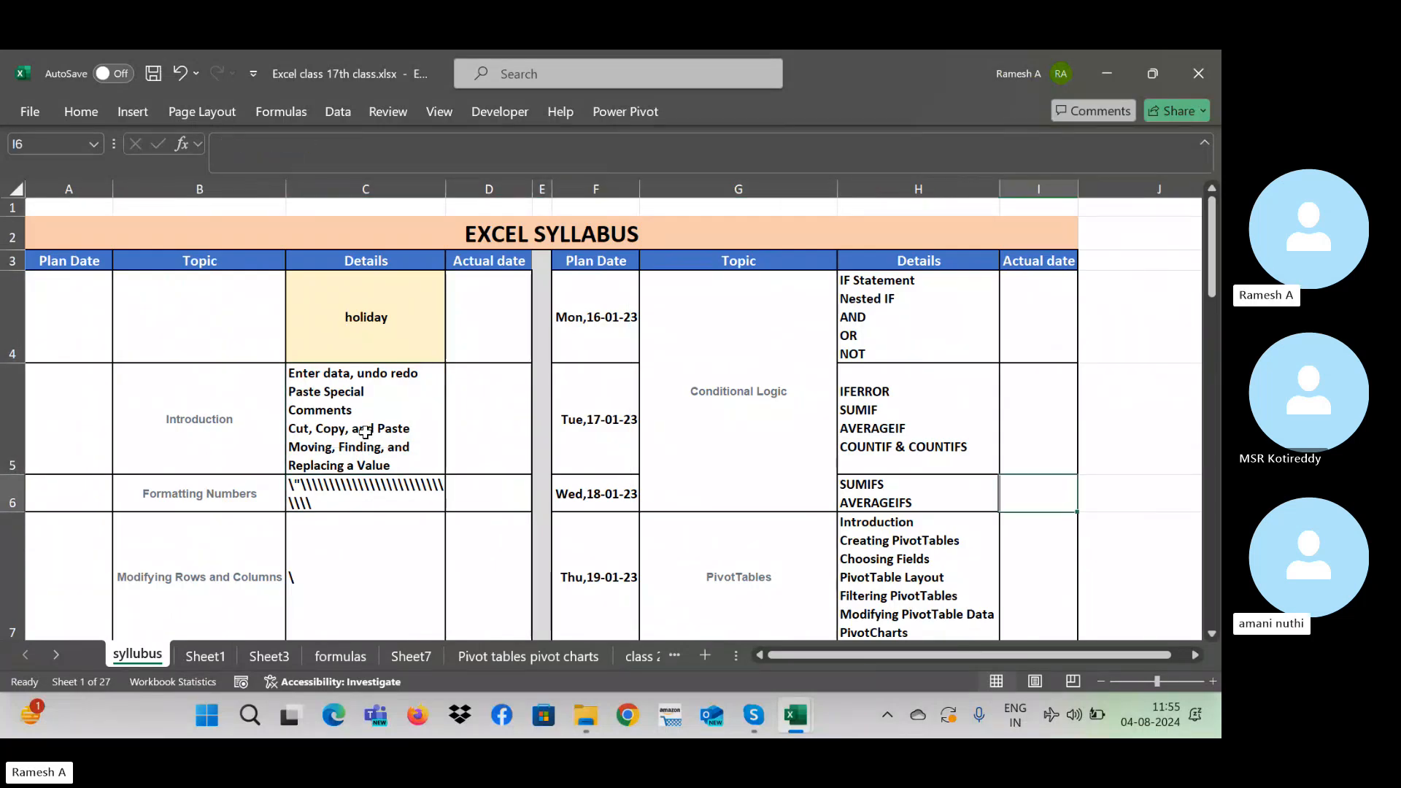
key(Down)
key(Down)
key(Down)
key(Down)
key(Down)
key(Down)
key(Down)
key(Down)
key(Down)
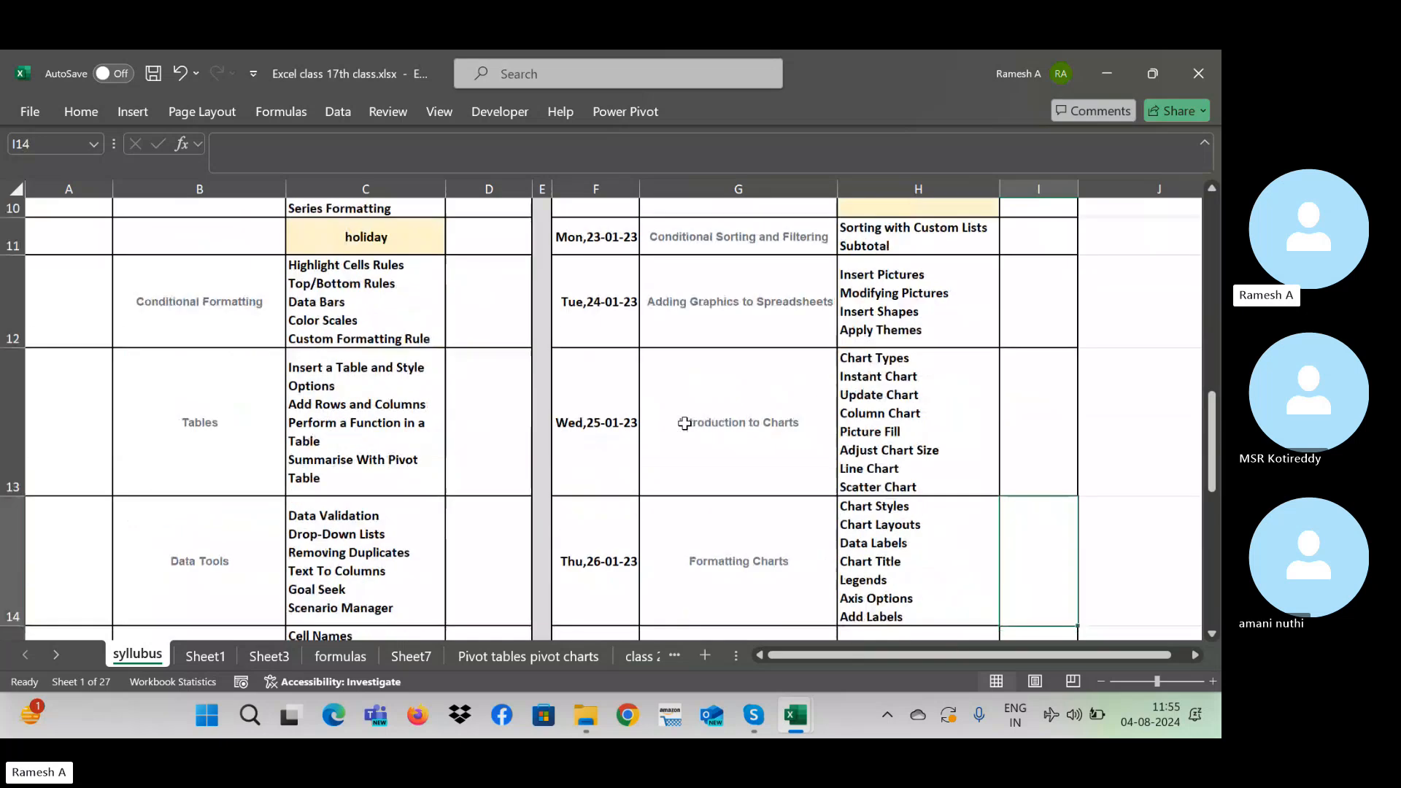
scroll(685, 424, down, 1)
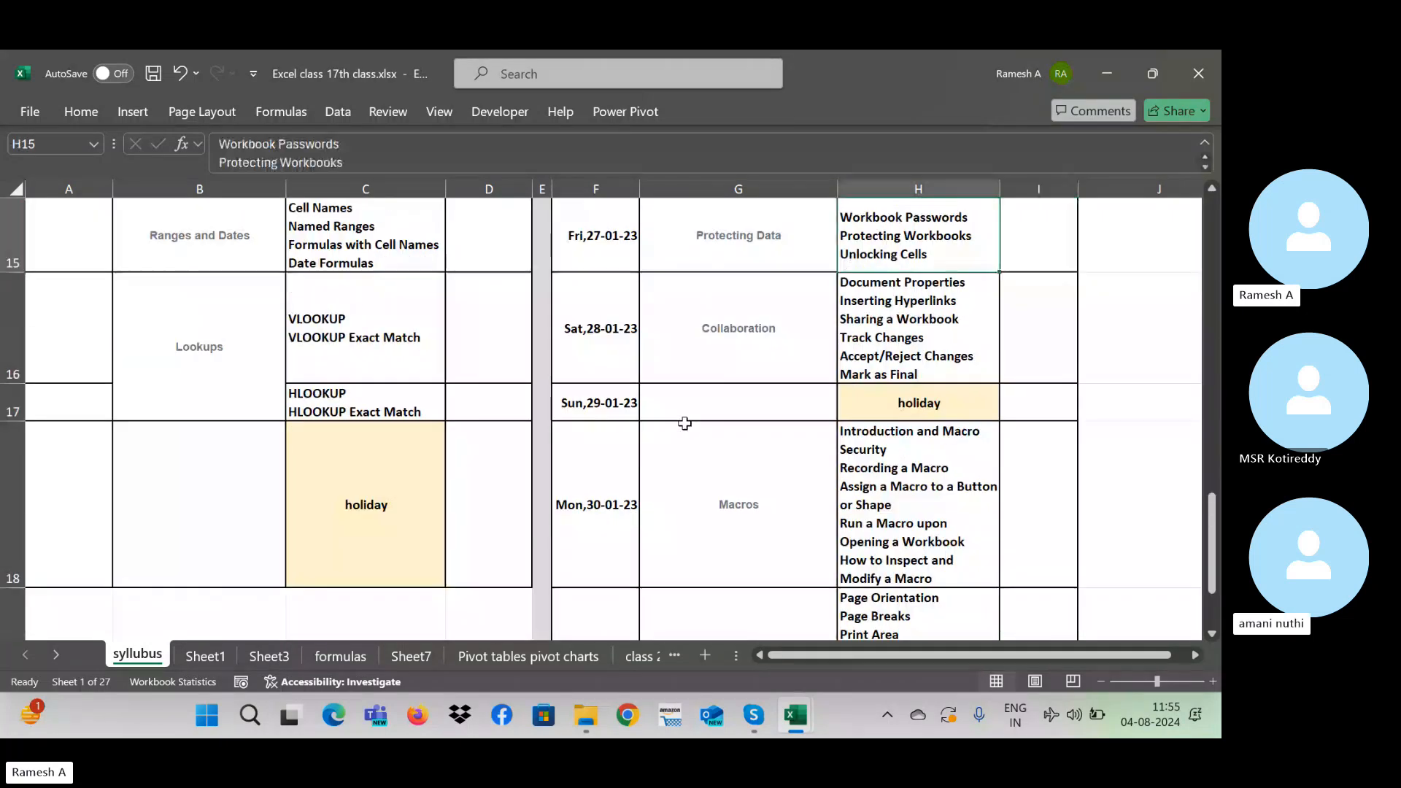
Step: Examine the HLOOKUP details under the Lookups topic in the Details column of the syllabus
key(Left)
key(Left)
key(Left)
key(Left)
key(Left)
key(Down)
key(Down)
key(Down)
key(Left)
key(Up)
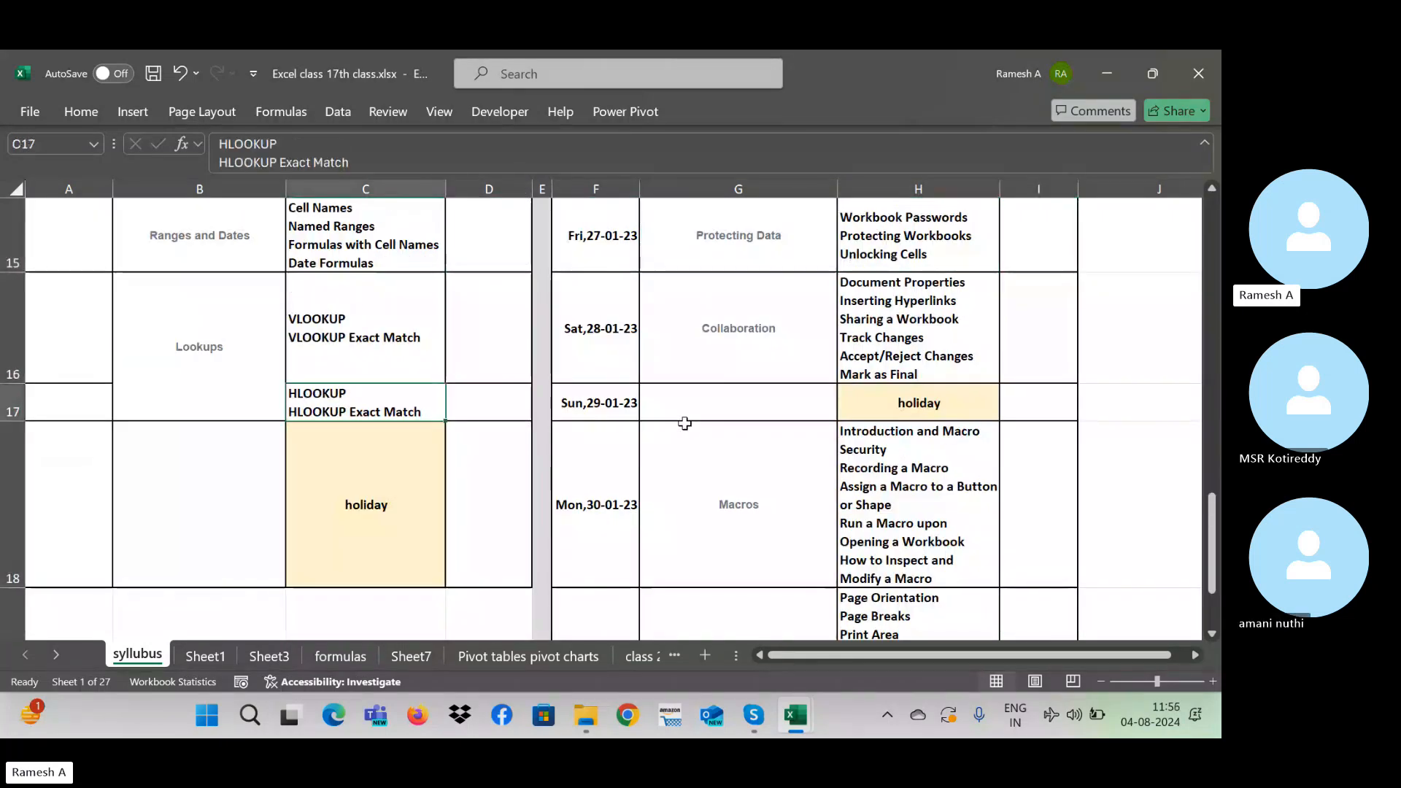
Step: Examine the syllabus details from the VLOOKUP topics up through Ranges and Dates and Data Tools to Tables
key(Up)
key(Down)
key(Up)
key(Up)
key(Up)
key(Up)
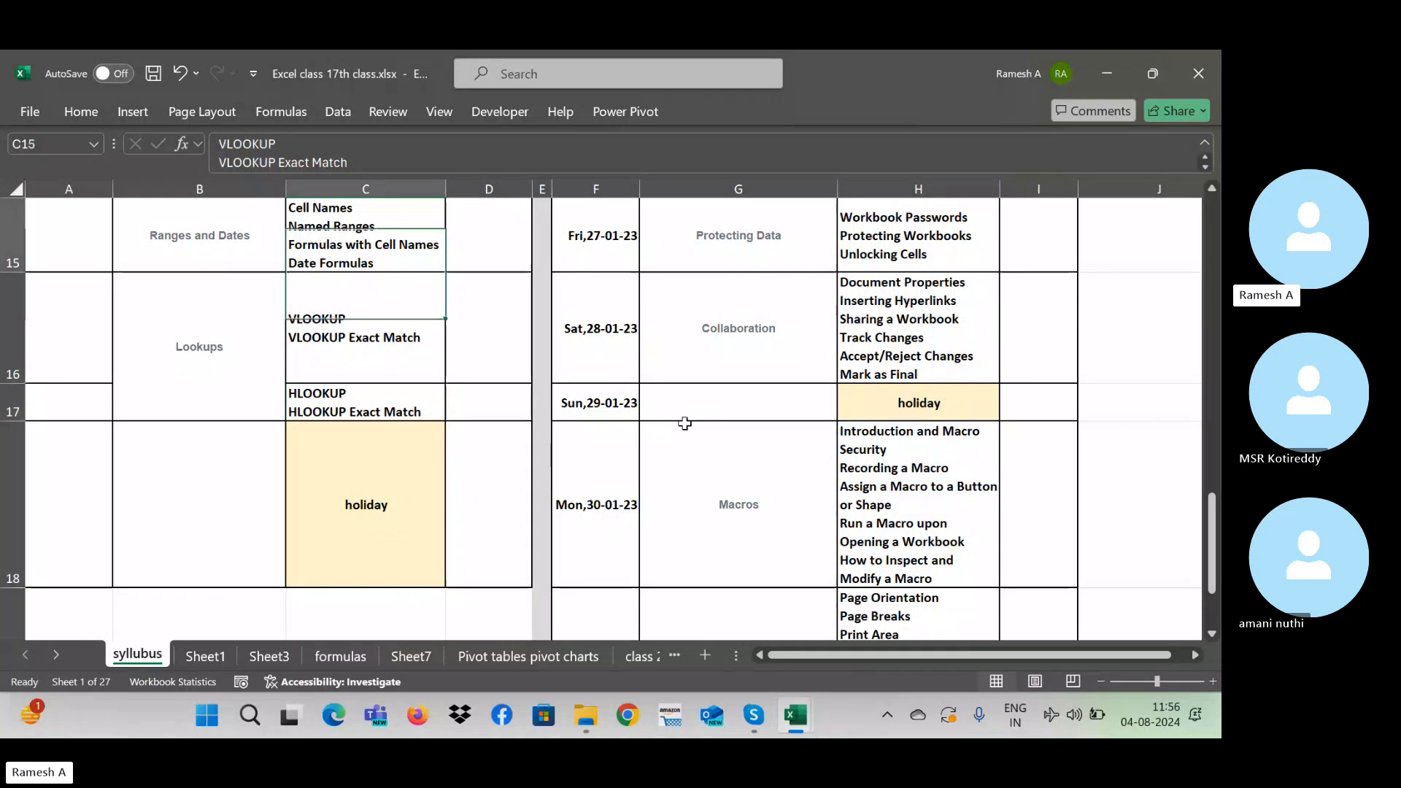
key(Down)
key(Down)
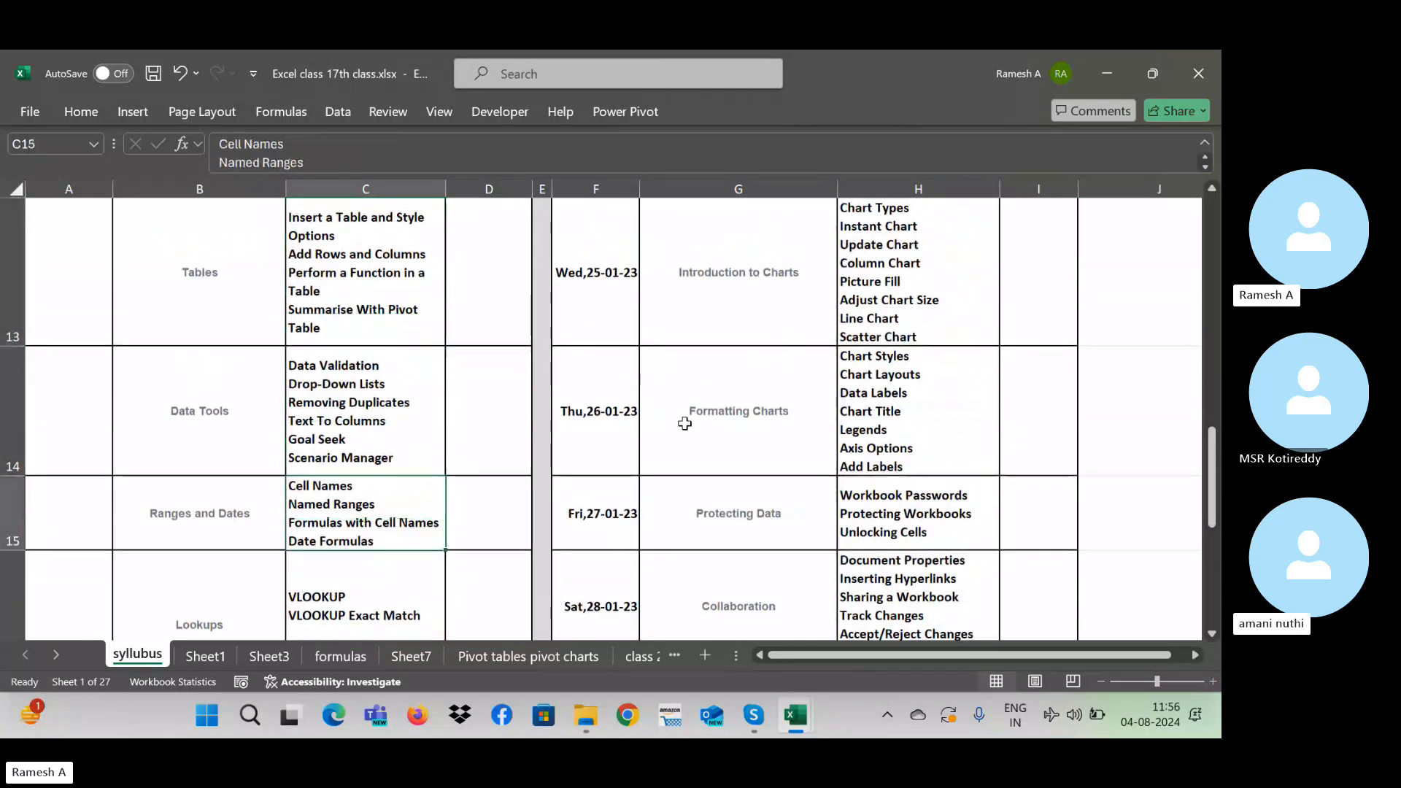
key(Up)
key(Up)
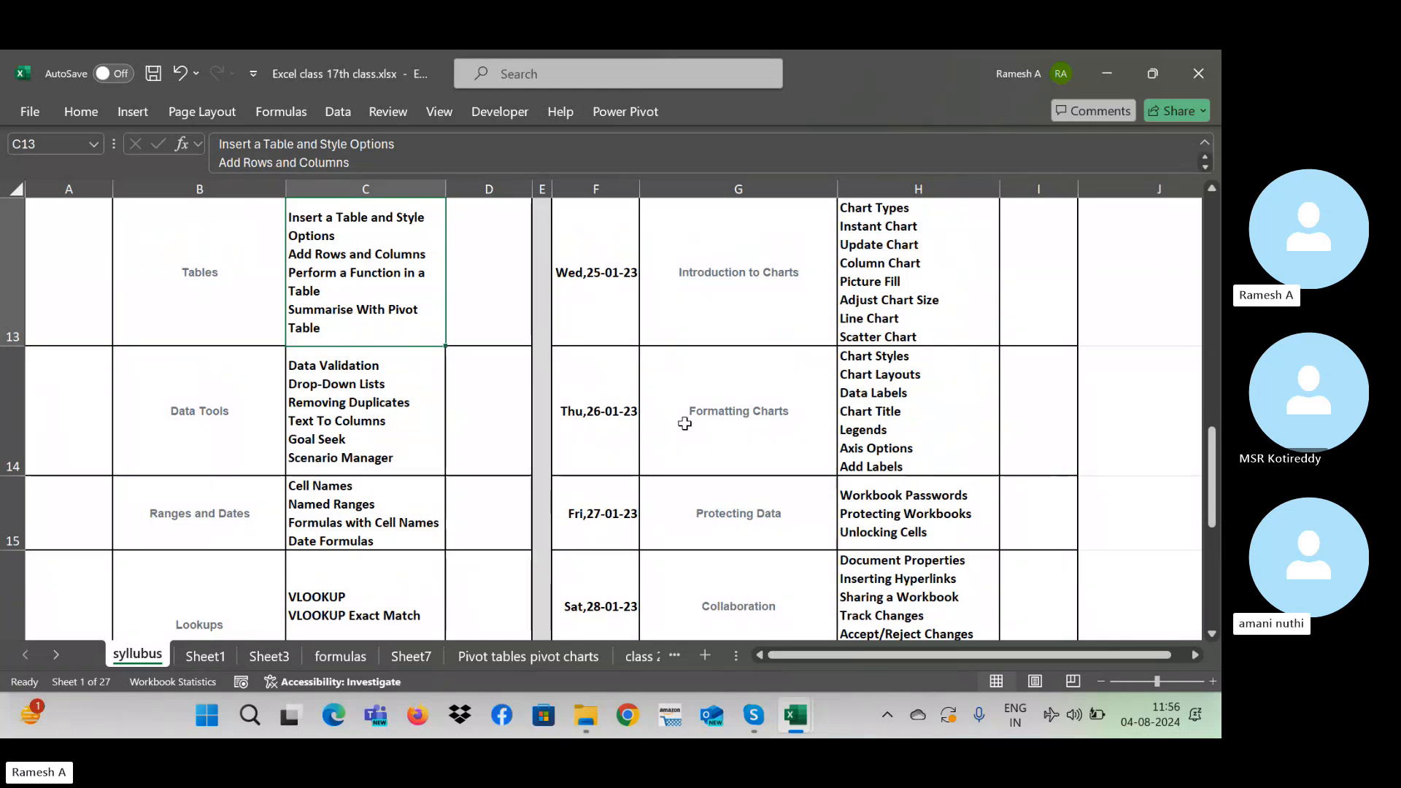
key(Up)
key(Down)
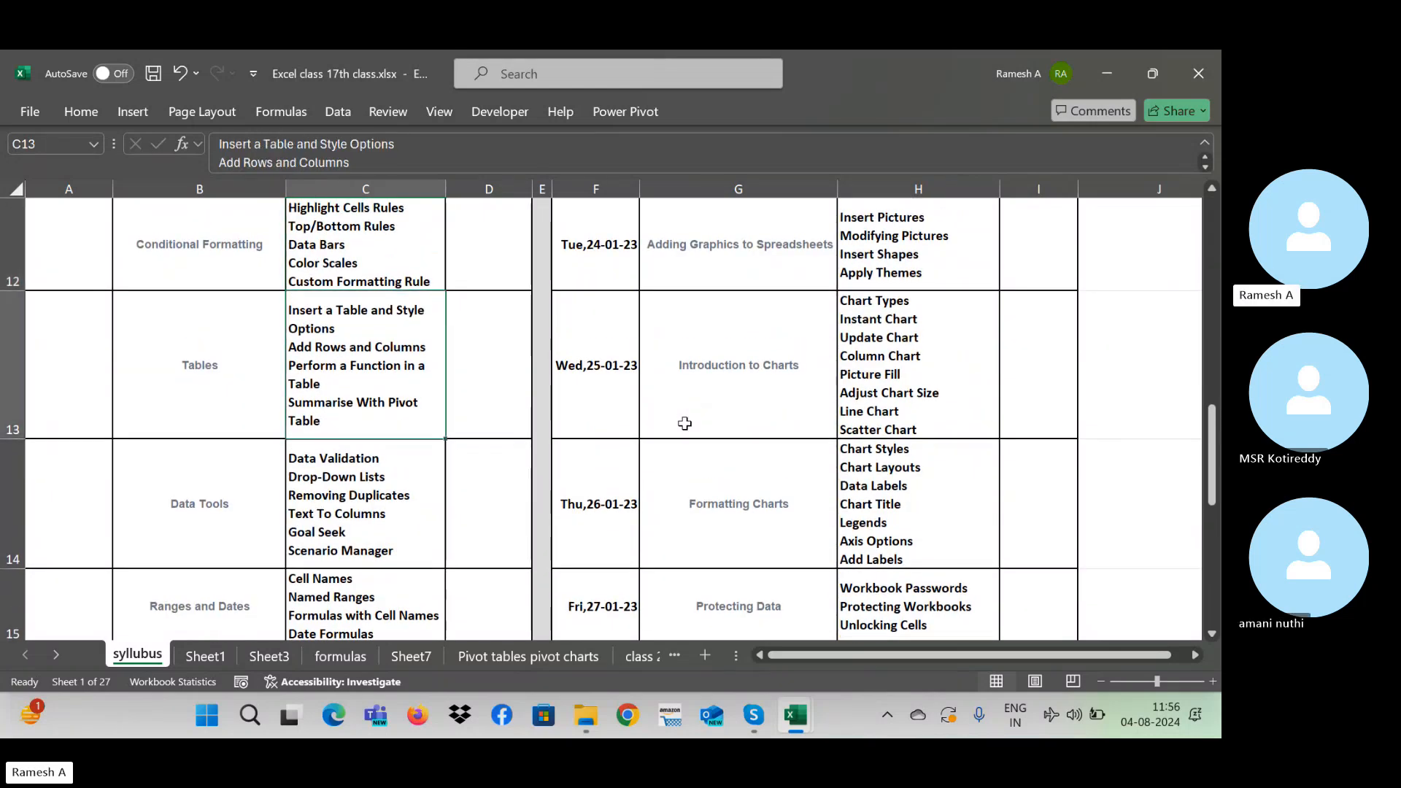
Step: Review the earlier syllabus topics from Conditional Formatting back up to the Introduction
key(Up)
key(Up)
key(Up)
key(Up)
key(Up)
key(Up)
key(Up)
key(Up)
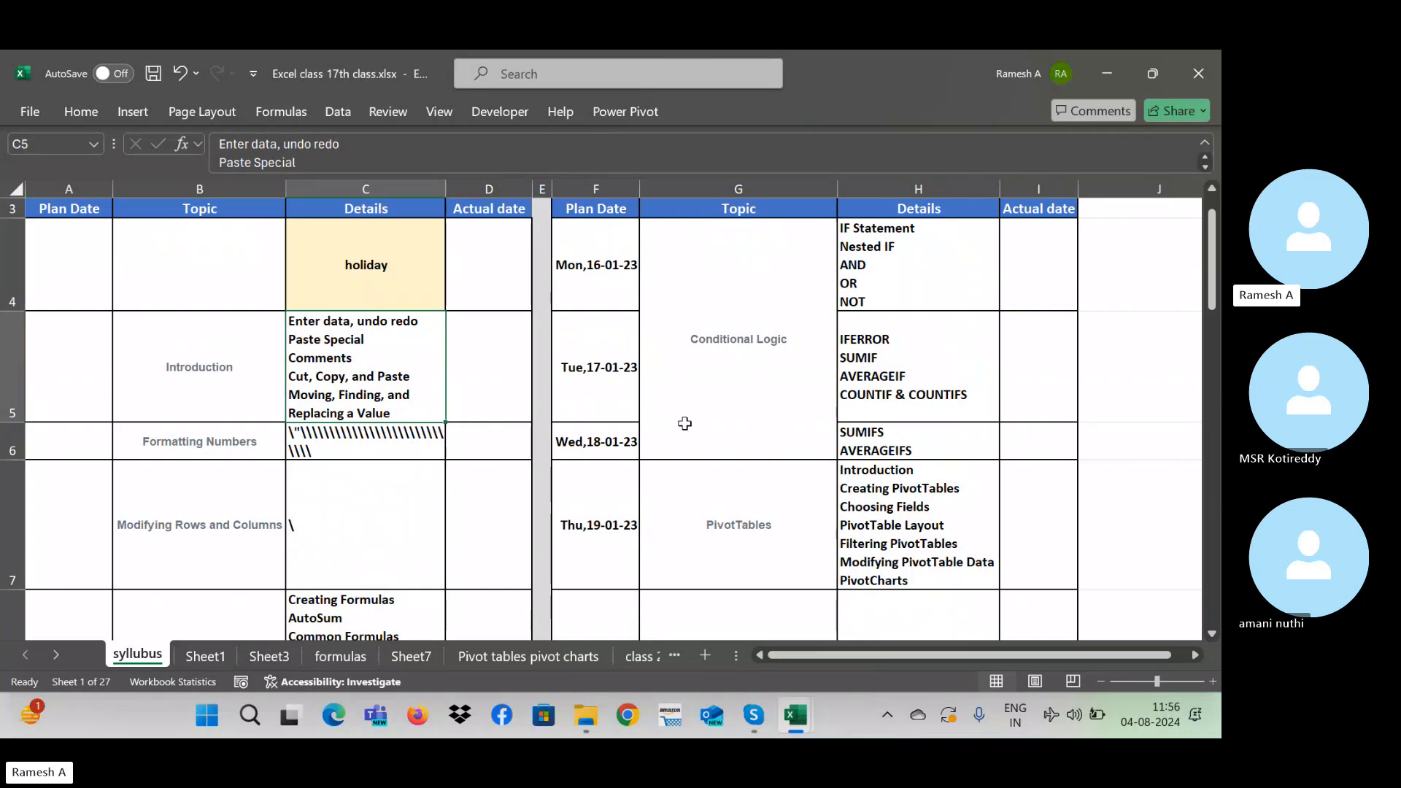
Step: Review the syllabus details for Modifying Rows and Columns, Understanding Formulas and Changing Views
key(Down)
key(Down)
key(Down)
key(Down)
key(Down)
key(Down)
key(Down)
key(Down)
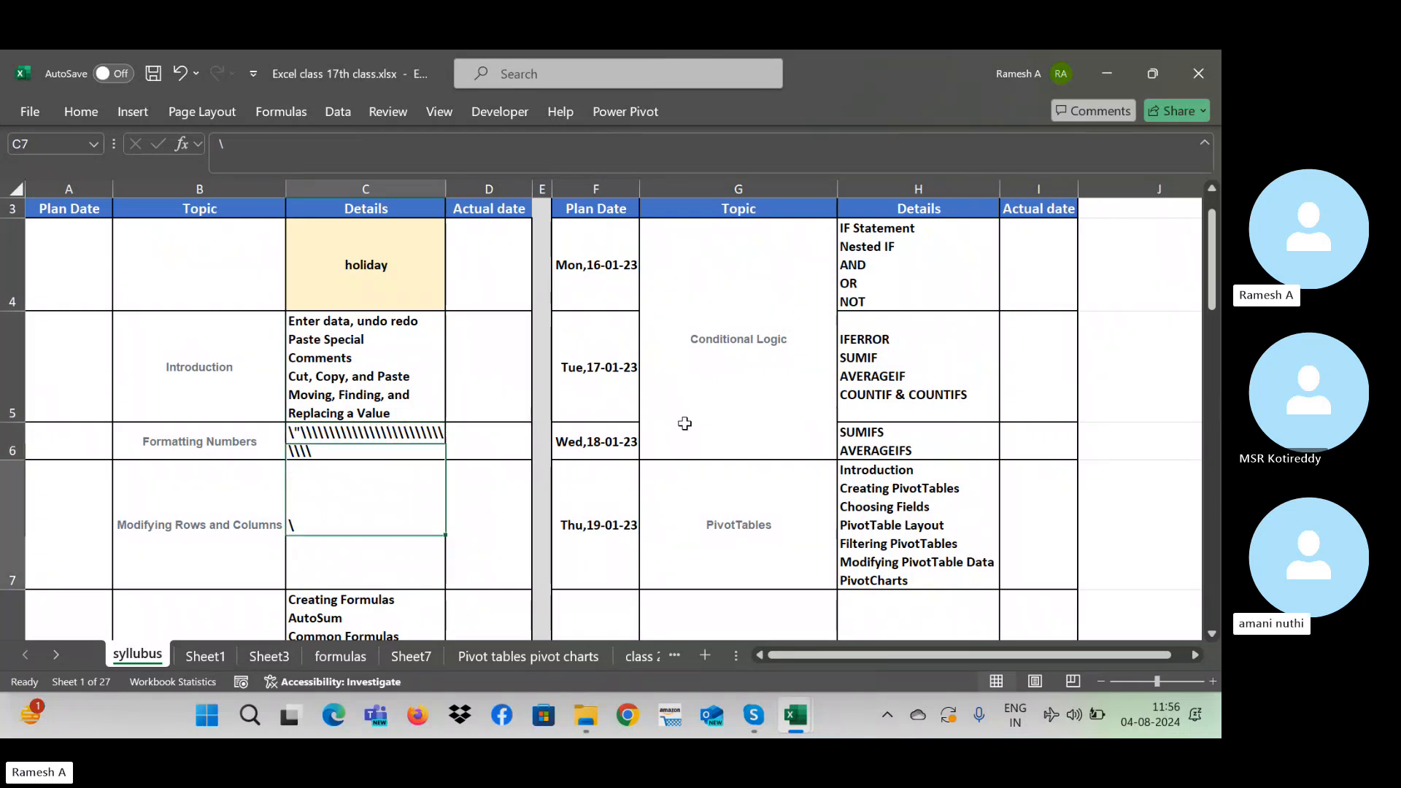
key(Up)
key(Up)
key(Up)
key(Up)
key(Down)
key(Up)
key(Up)
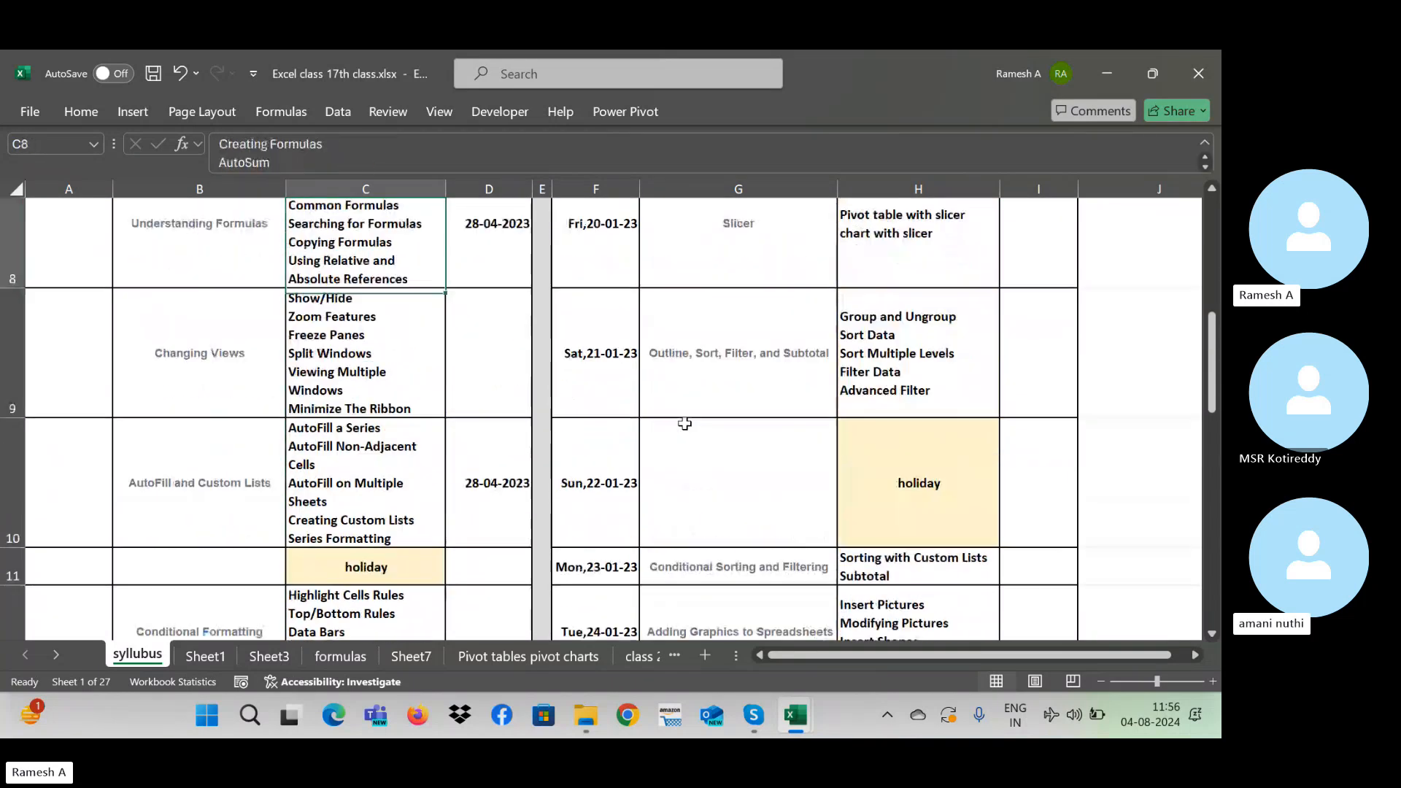
key(Up)
key(Down)
key(Down)
key(Up)
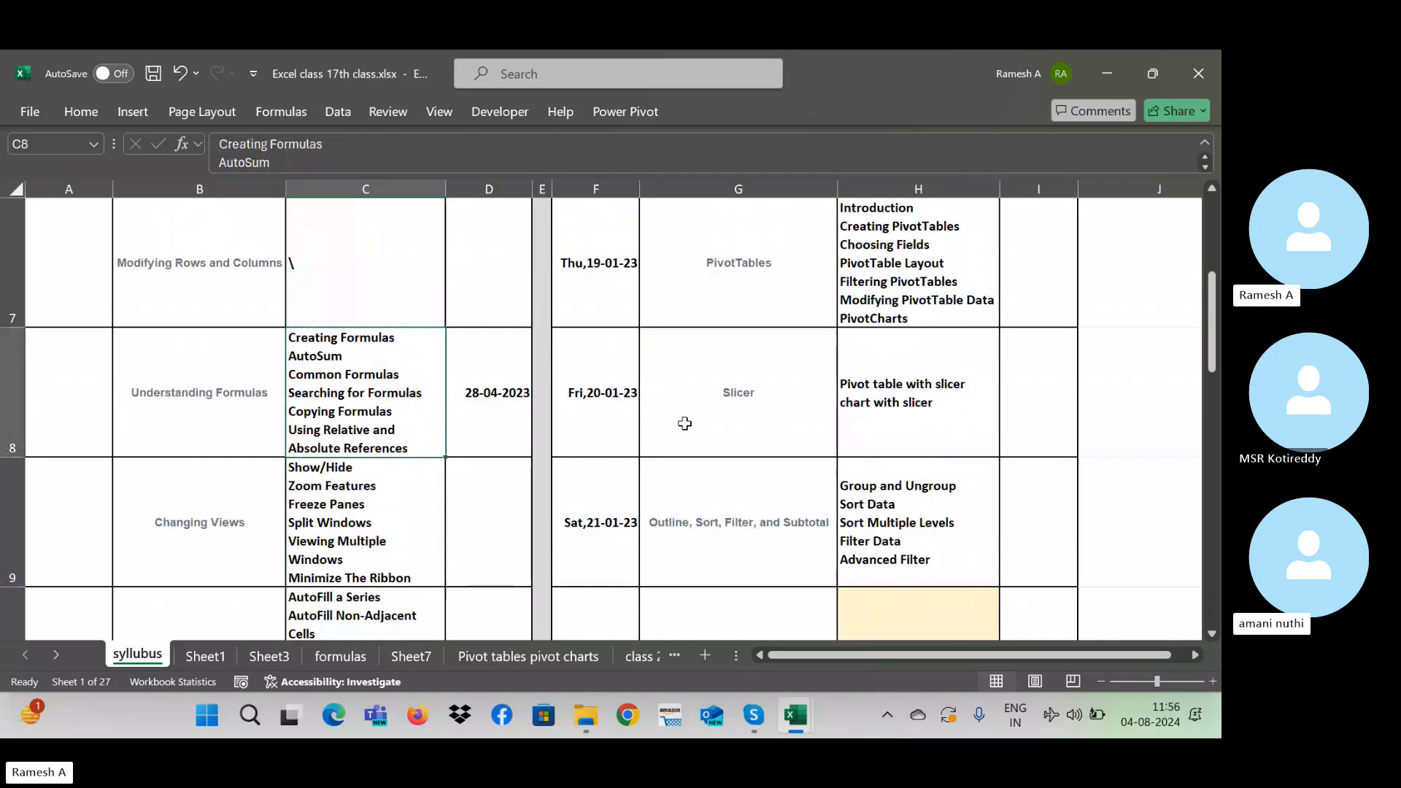
key(Down)
key(Up)
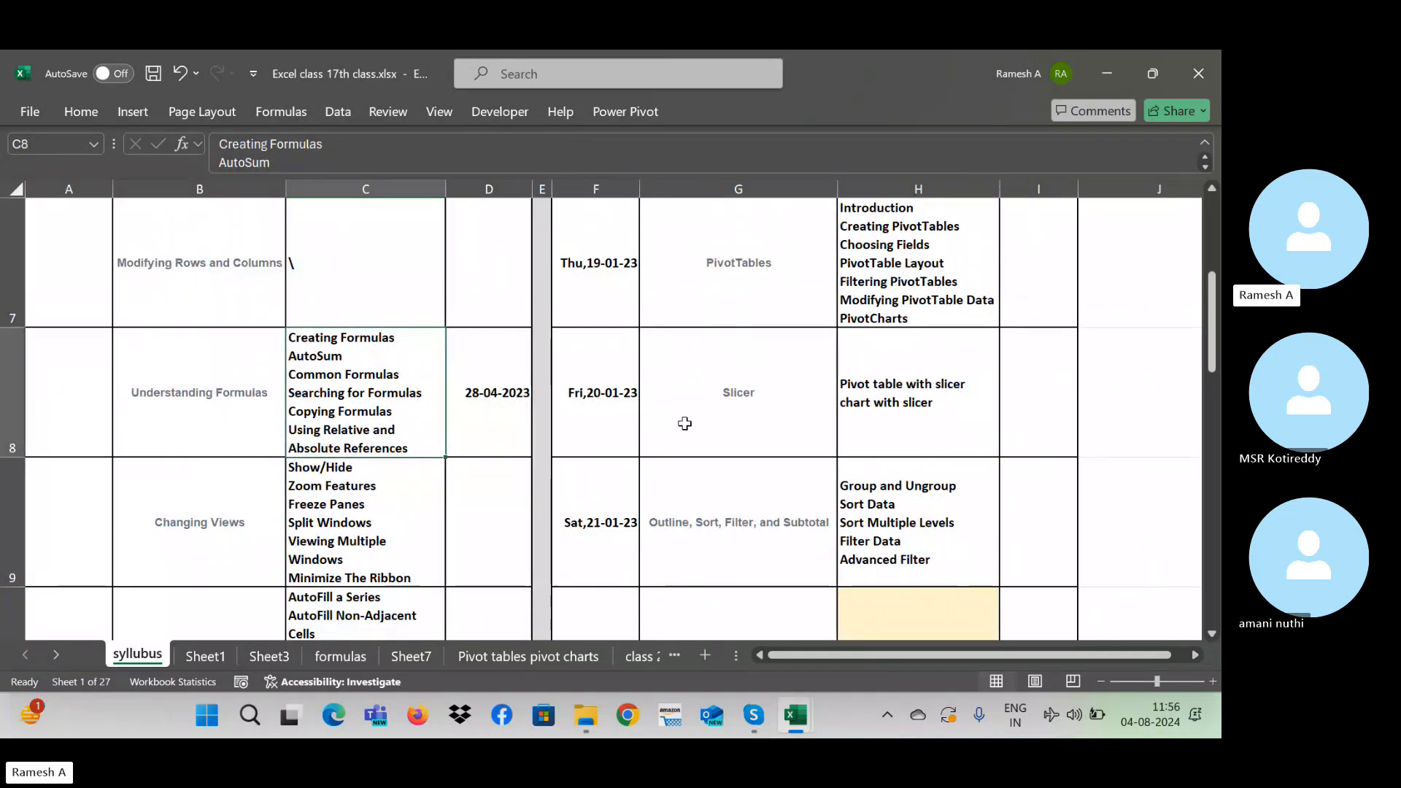
key(Down)
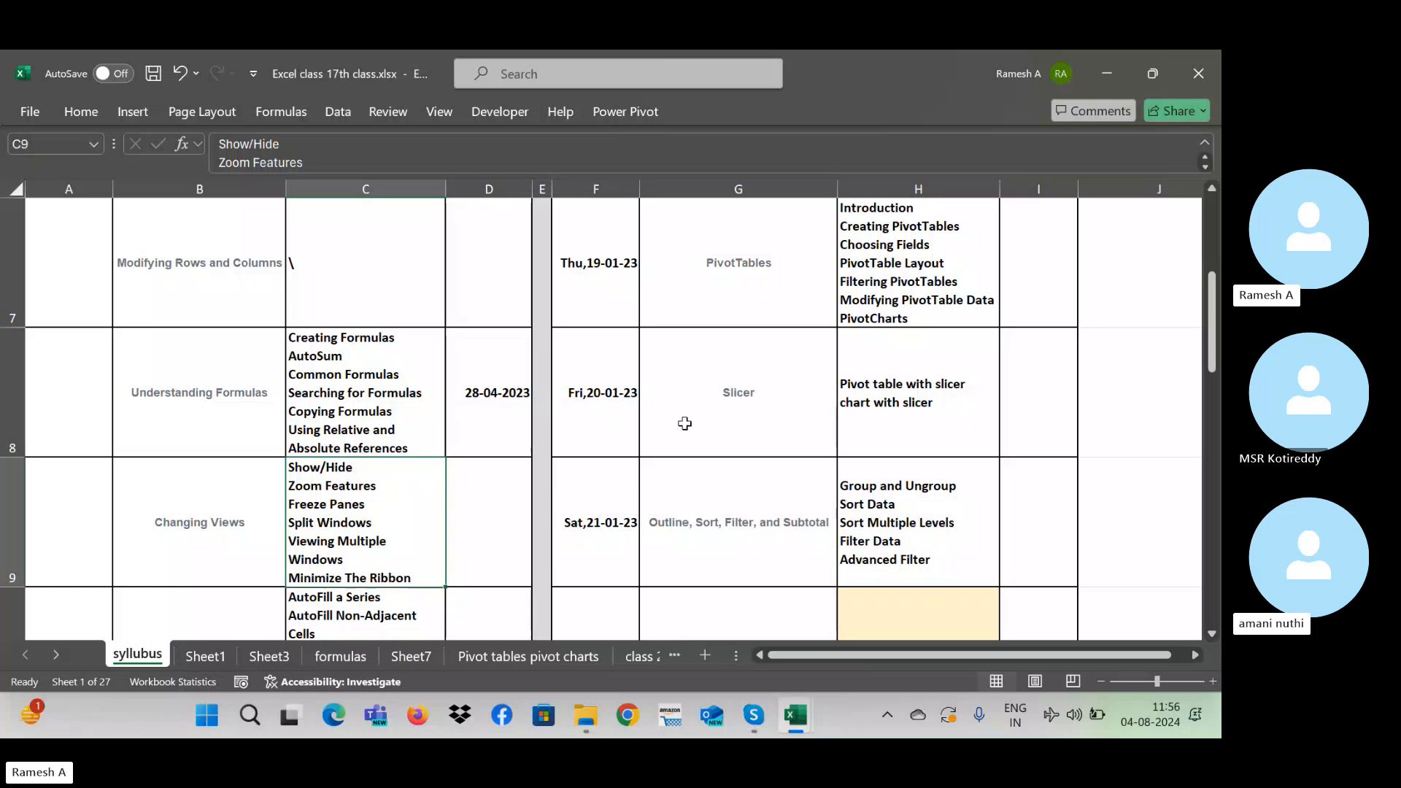
Step: Review the syllabus details from AutoFill and Custom Lists down through Conditional Formatting and Tables to Ranges and Dates
scroll(685, 423, down, 1)
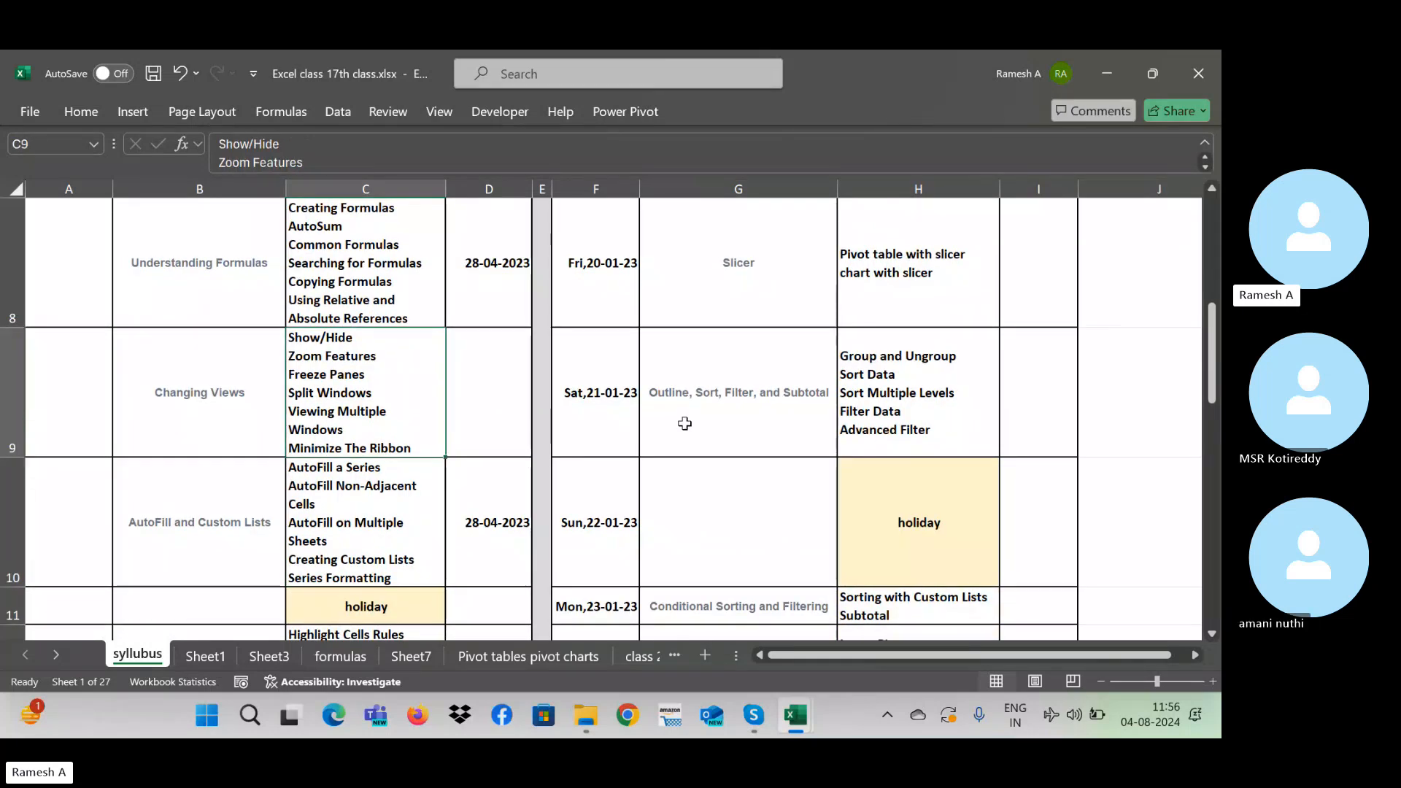
key(Down)
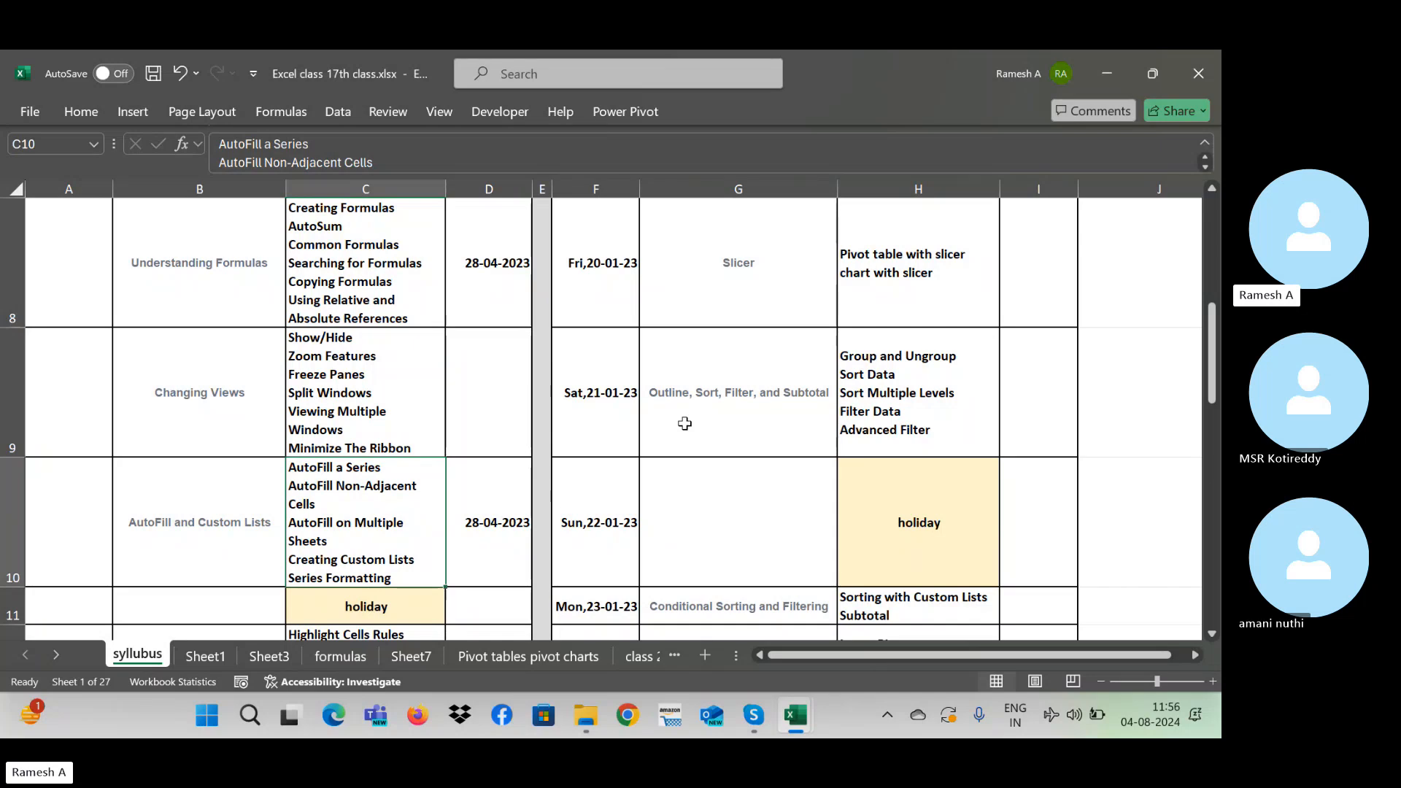
key(Down)
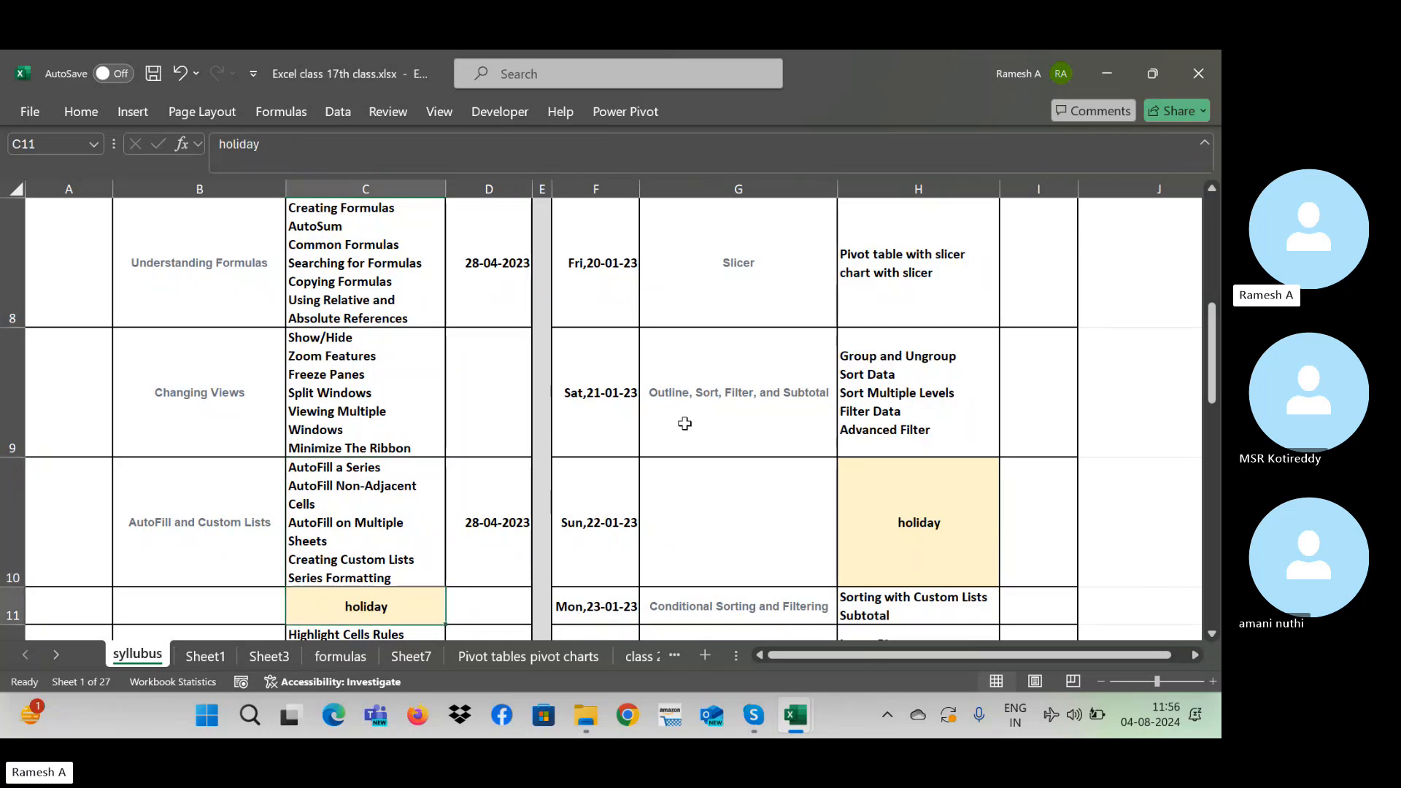
key(Down)
key(Down)
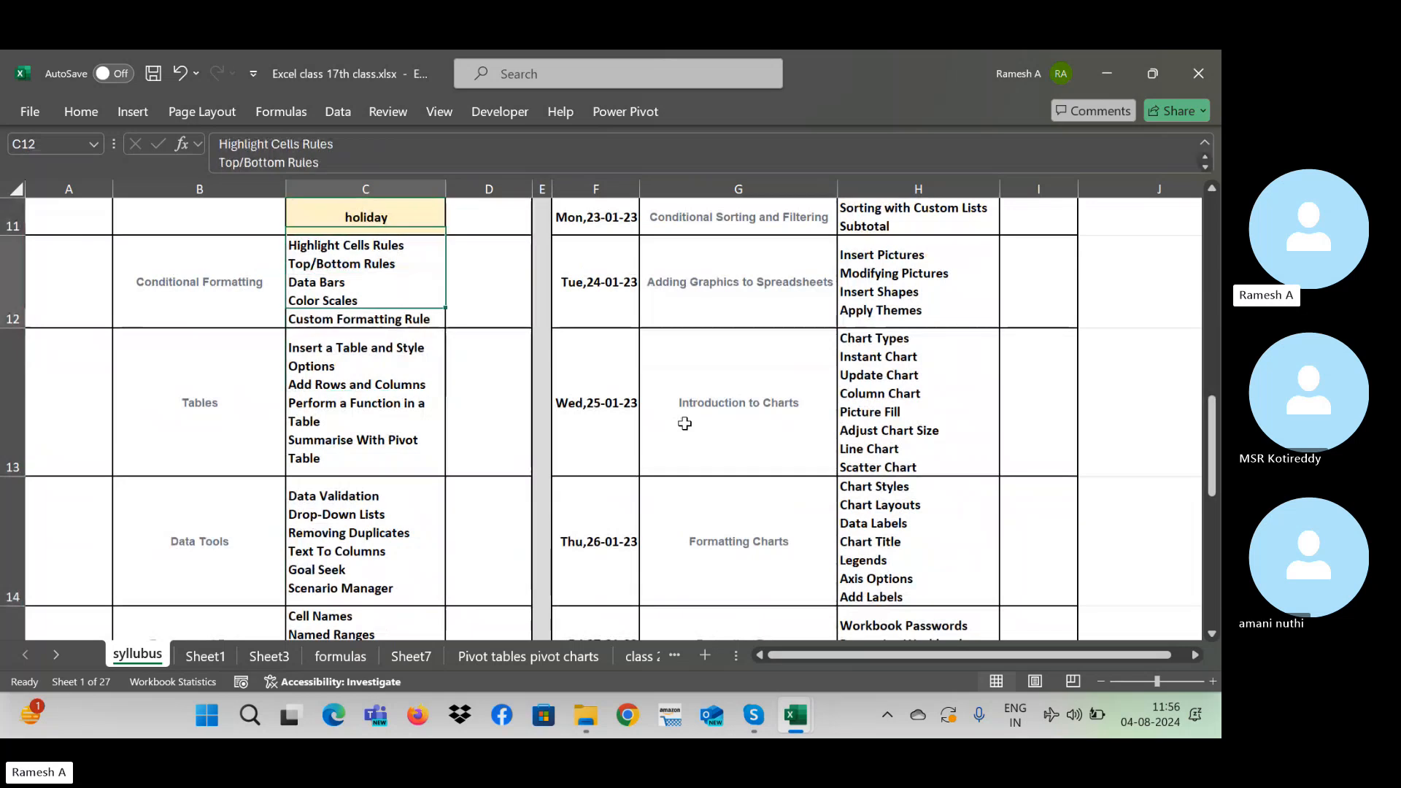
key(Down)
key(Down)
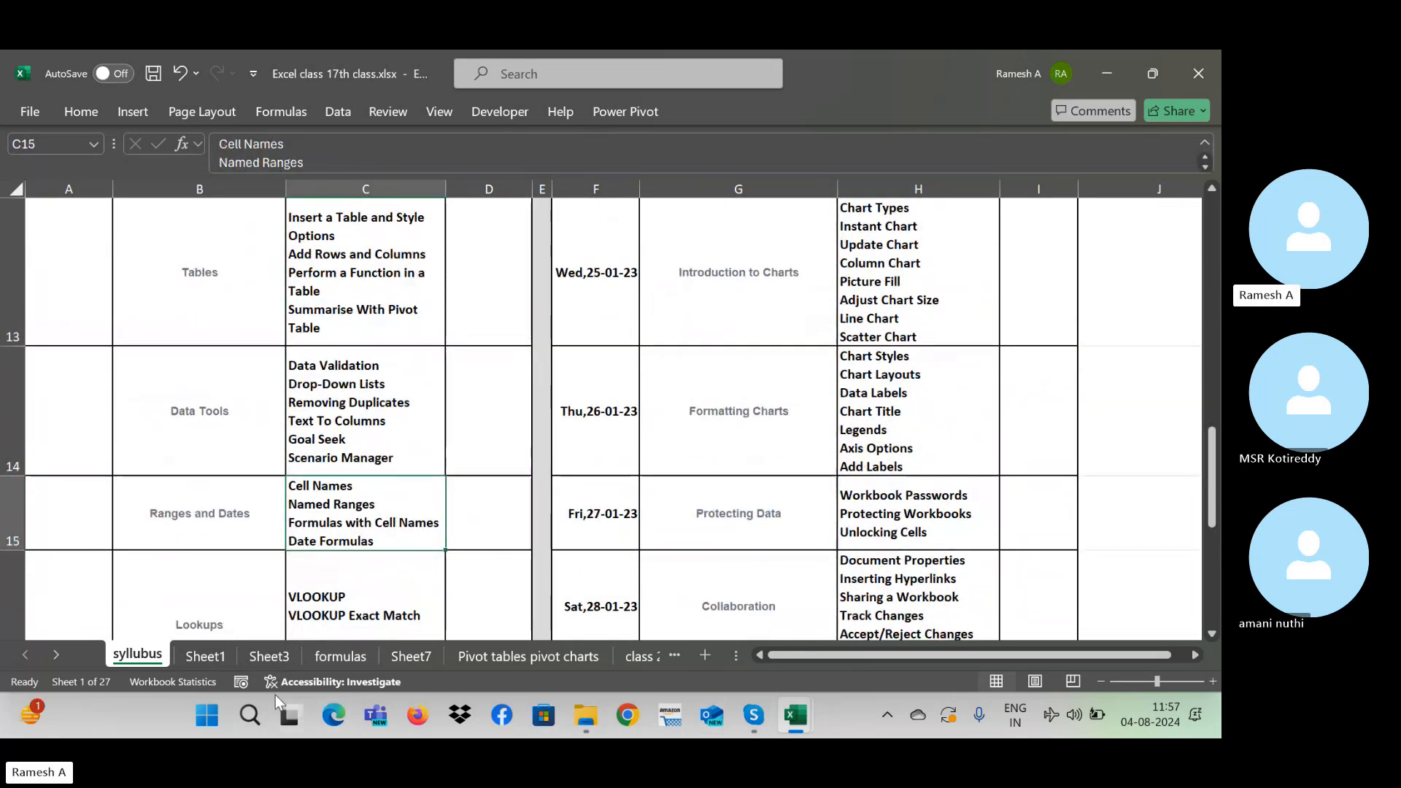
Step: Switch to the Skype call window and end the SAP End User Course call
key(alt+Tab)
key(alt+Tab)
key(alt+Tab)
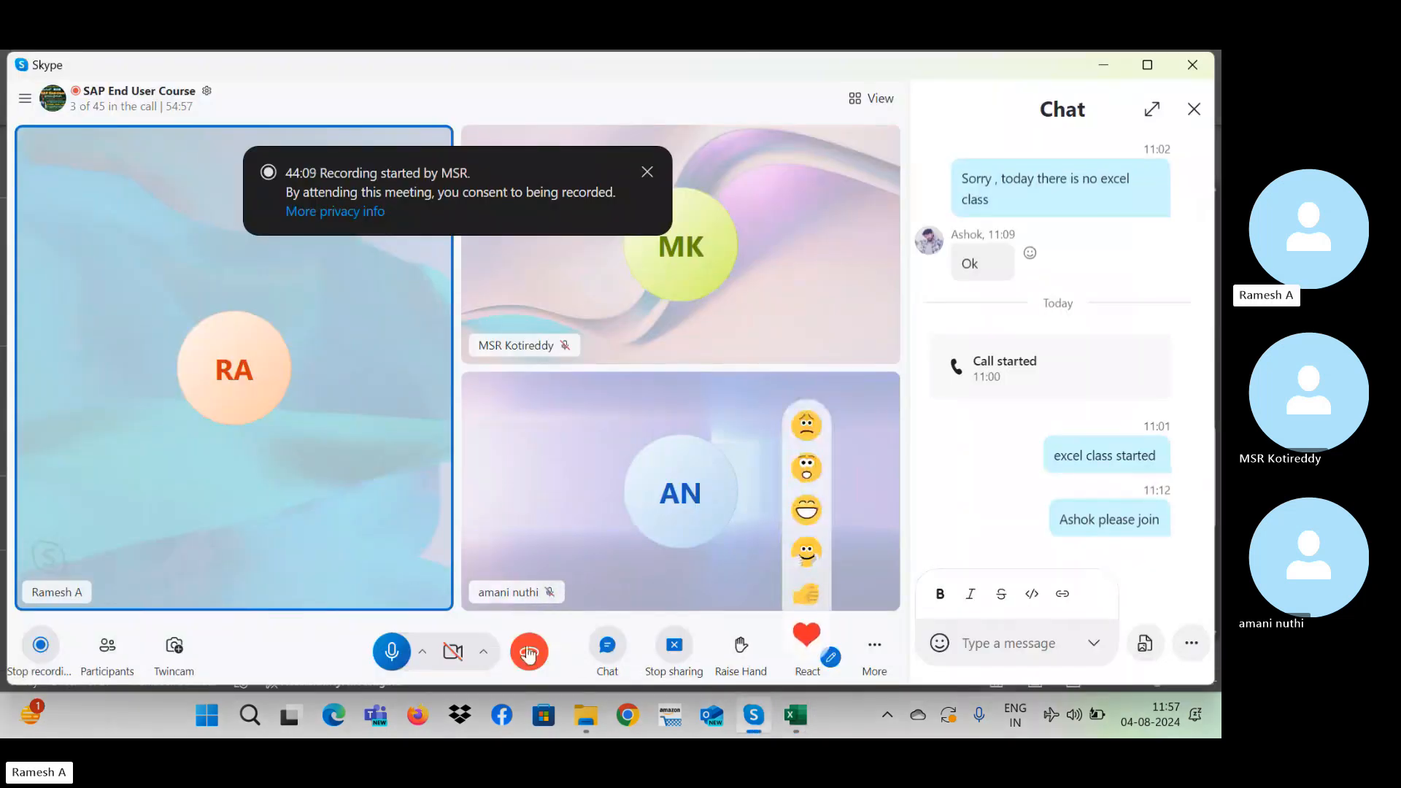
click(529, 654)
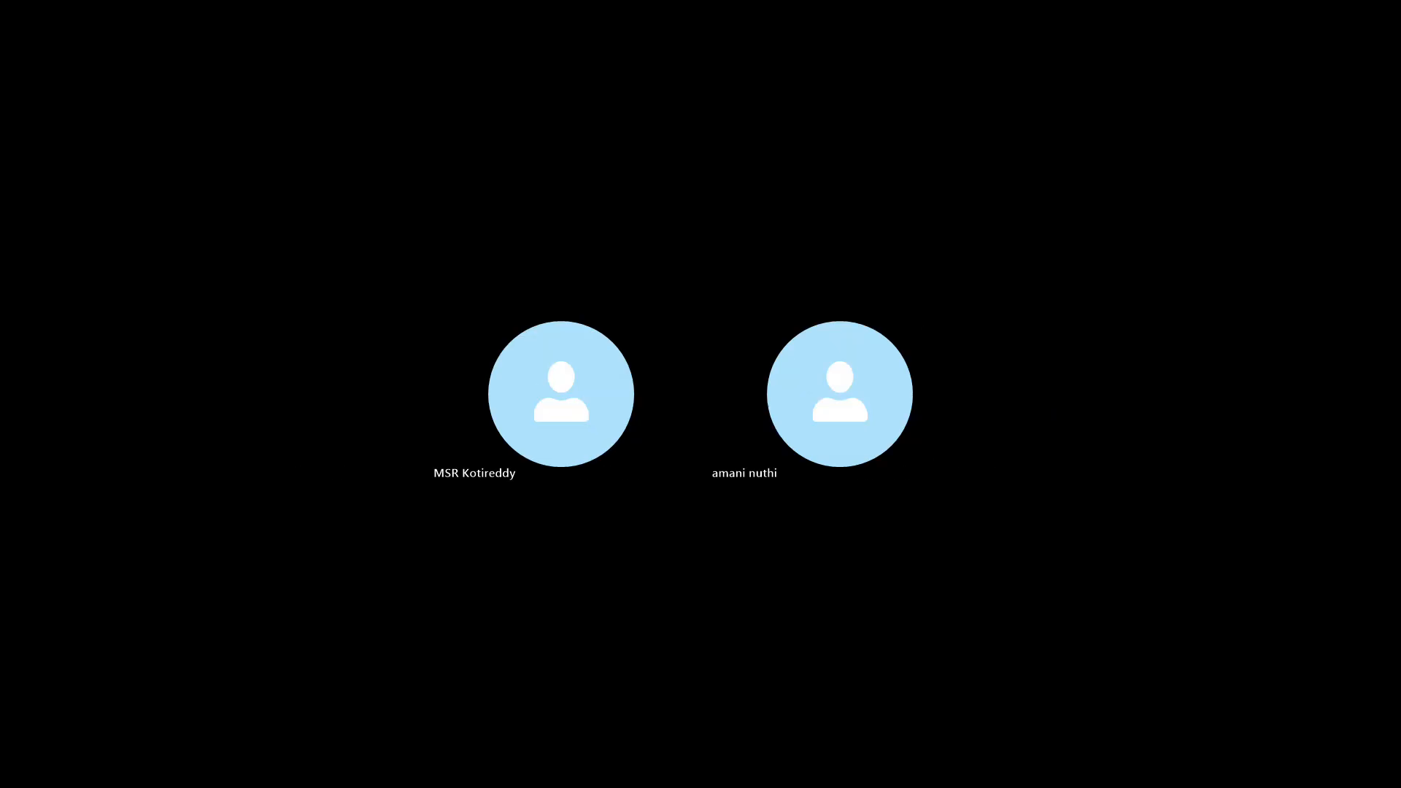